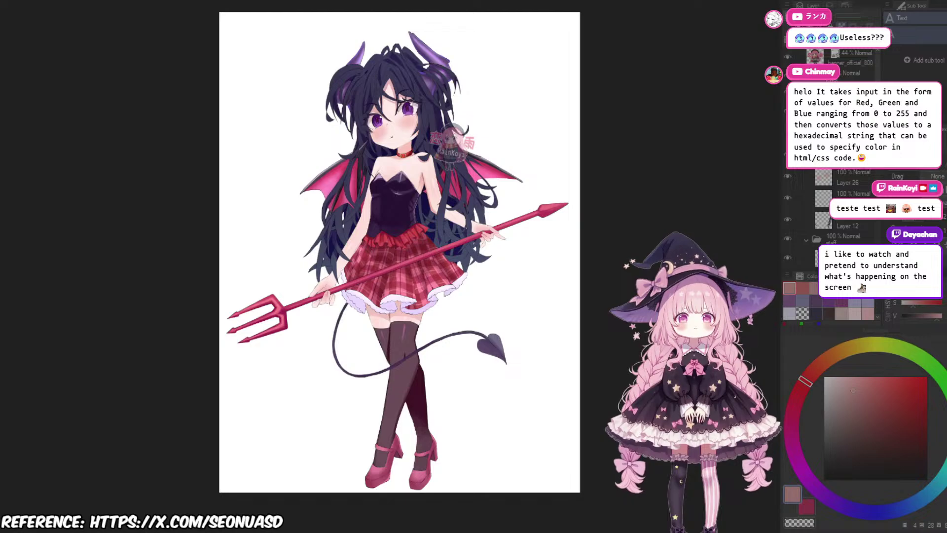
# Step: Switch to the blank canvas document and pick the painting brush
pyautogui.hotkey('ctrl', 'Tab')
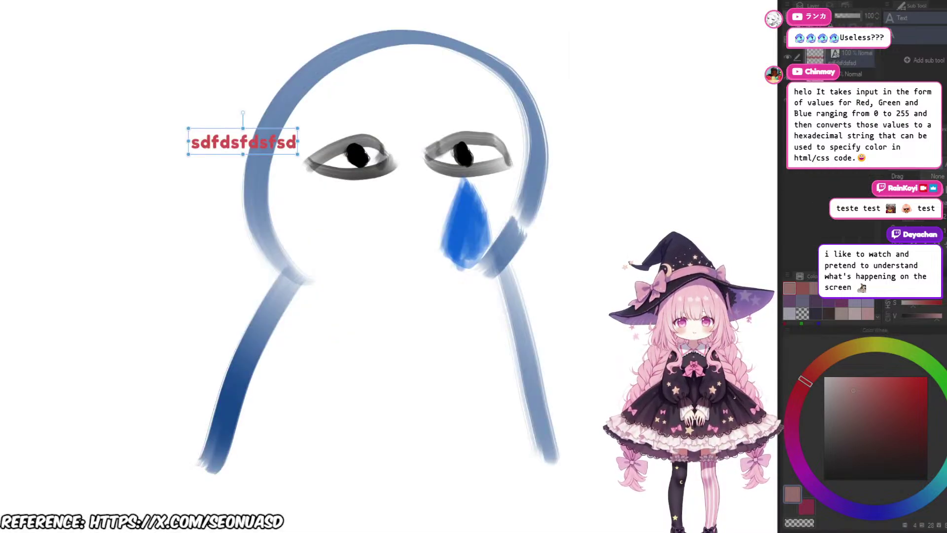
pyautogui.hotkey('ctrl', 'Tab')
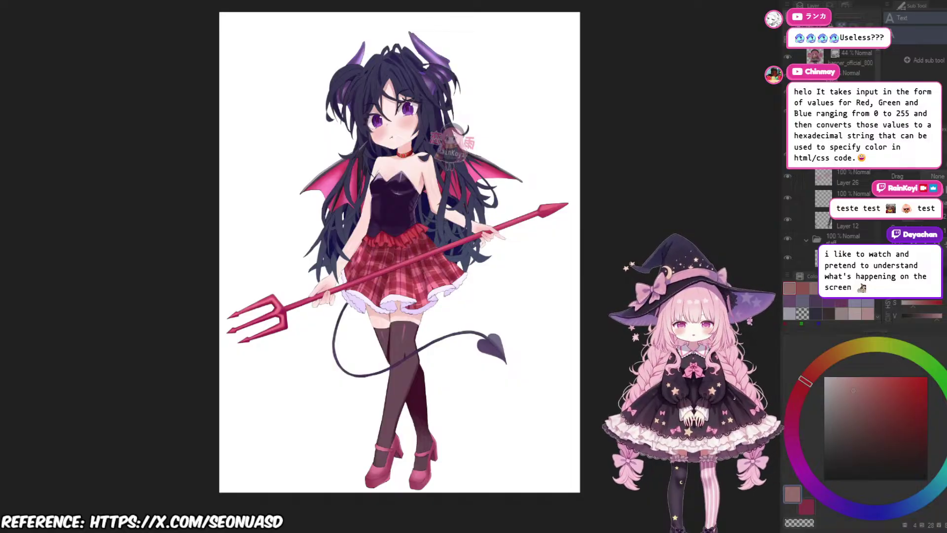
pyautogui.hotkey('ctrl', 'Tab')
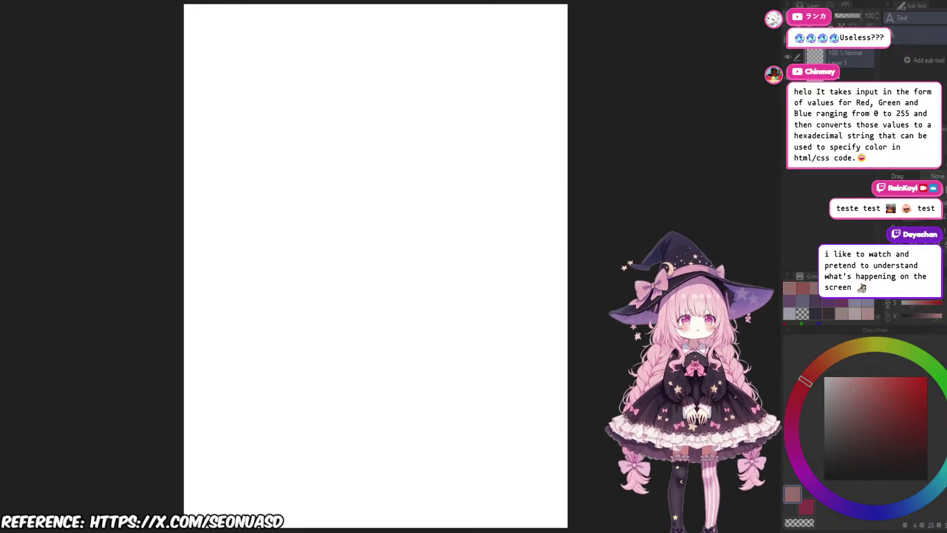
pyautogui.moveTo(375, 266); pyautogui.dragTo(402, 250)
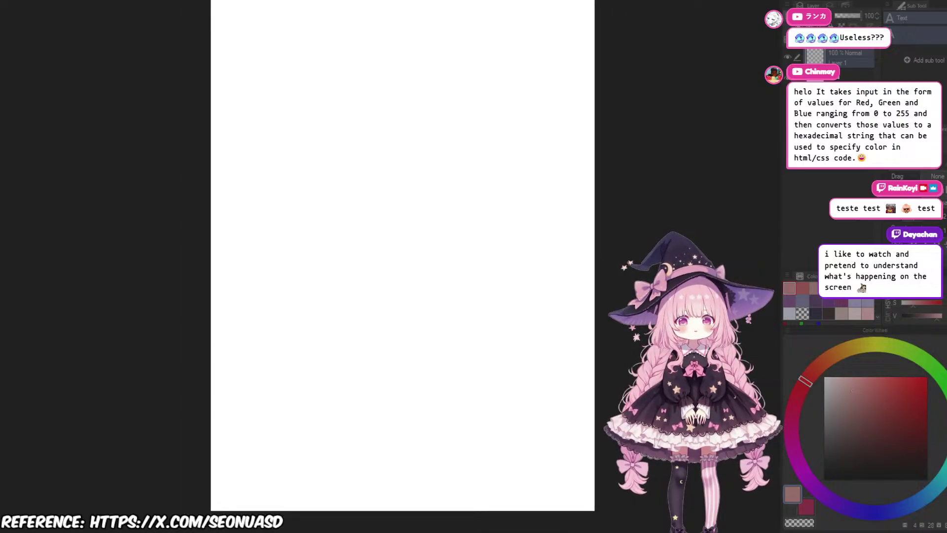
pyautogui.press('p')
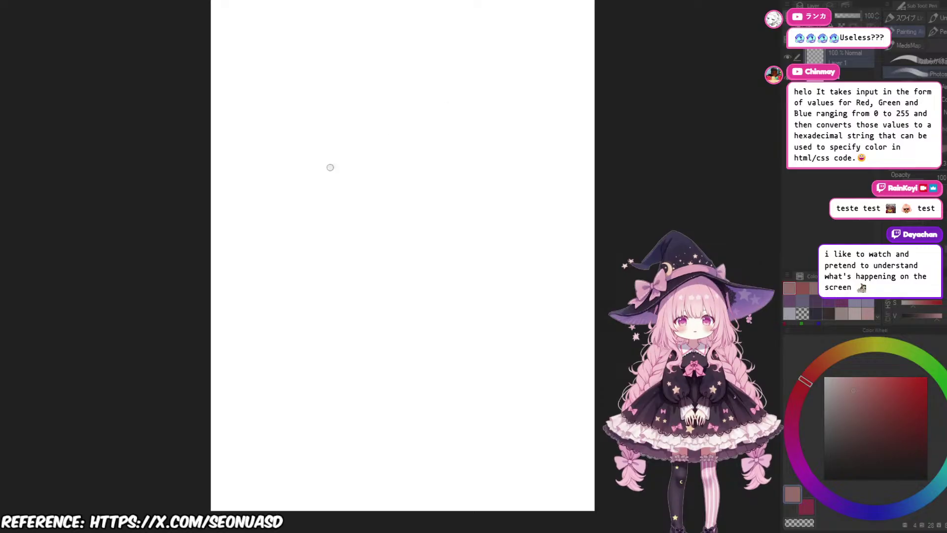
pyautogui.moveTo(329, 167)
pyautogui.mouseDown()
pyautogui.moveTo(483, 164)
pyautogui.moveTo(471, 184)
pyautogui.mouseUp()
pyautogui.hotkey('ctrl', 'z')
pyautogui.moveTo(459, 149)
pyautogui.mouseDown()
pyautogui.moveTo(437, 150)
pyautogui.moveTo(467, 143)
pyautogui.mouseUp()
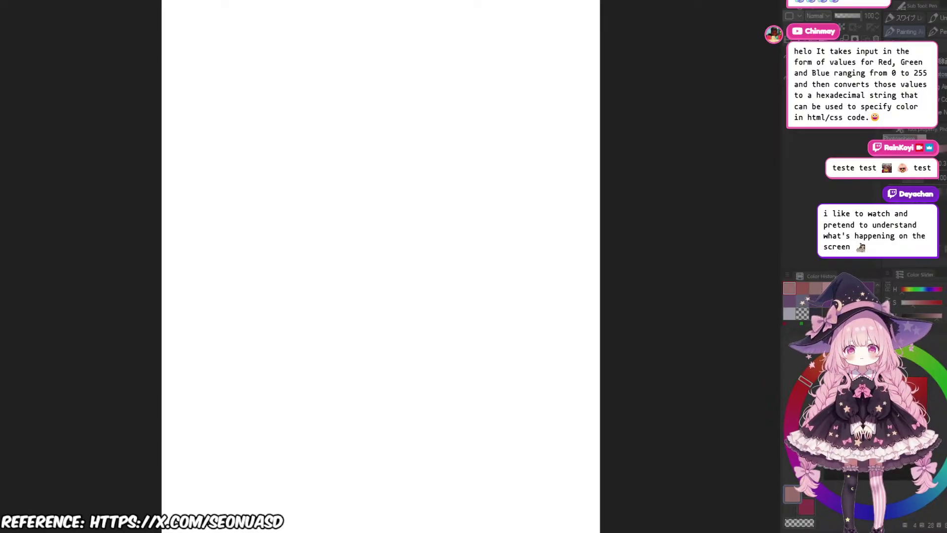
pyautogui.moveTo(381, 128)
pyautogui.mouseDown()
pyautogui.moveTo(429, 127)
pyautogui.moveTo(367, 126)
pyautogui.moveTo(417, 105)
pyautogui.mouseUp()
pyautogui.scroll(-1, 409, 197)
pyautogui.moveTo(329, 105); pyautogui.dragTo(322, 104)
pyautogui.moveTo(354, 61)
pyautogui.mouseDown()
pyautogui.moveTo(317, 131)
pyautogui.moveTo(360, 138)
pyautogui.mouseUp()
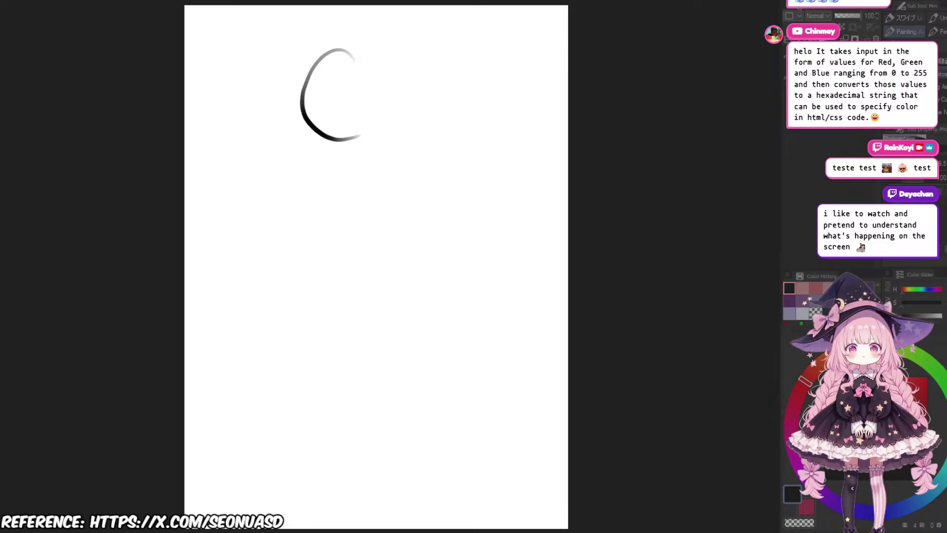
pyautogui.hotkey('ctrl', 'z')
pyautogui.moveTo(422, 74); pyautogui.dragTo(402, 76)
pyautogui.moveTo(411, 77)
pyautogui.mouseDown()
pyautogui.moveTo(420, 77)
pyautogui.moveTo(395, 78)
pyautogui.moveTo(414, 78)
pyautogui.moveTo(375, 51)
pyautogui.moveTo(387, 120)
pyautogui.mouseUp()
pyautogui.moveTo(410, 96)
pyautogui.mouseDown()
pyautogui.moveTo(445, 93)
pyautogui.moveTo(387, 73)
pyautogui.moveTo(362, 125)
pyautogui.mouseUp()
pyautogui.hotkey('ctrl', 'z')
pyautogui.scroll(1, 357, 64)
pyautogui.hotkey('ctrl', 'z')
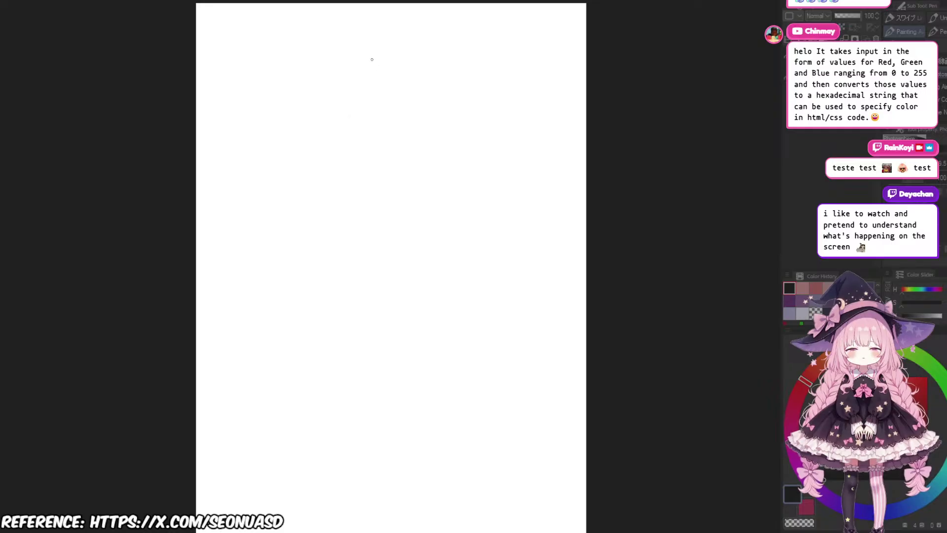
# Step: Sketch an oval head near the top of the canvas with a slightly slanted vertical face guideline
pyautogui.moveTo(372, 60)
pyautogui.mouseDown()
pyautogui.moveTo(345, 91)
pyautogui.moveTo(359, 127)
pyautogui.moveTo(387, 128)
pyautogui.moveTo(410, 90)
pyautogui.moveTo(404, 69)
pyautogui.moveTo(380, 55)
pyautogui.moveTo(409, 51)
pyautogui.moveTo(373, 53)
pyautogui.moveTo(399, 57)
pyautogui.moveTo(382, 52)
pyautogui.moveTo(399, 58)
pyautogui.moveTo(413, 90)
pyautogui.mouseUp()
pyautogui.press('e')
pyautogui.press('p')
pyautogui.hotkey('ctrl', 'z')
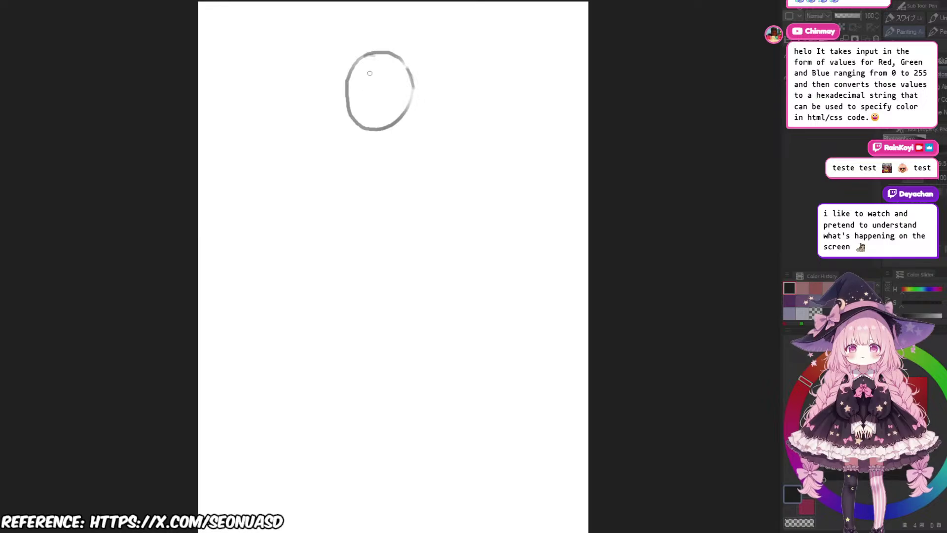
pyautogui.moveTo(367, 71)
pyautogui.mouseDown()
pyautogui.moveTo(373, 127)
pyautogui.moveTo(363, 129)
pyautogui.moveTo(377, 131)
pyautogui.moveTo(377, 94)
pyautogui.moveTo(377, 124)
pyautogui.moveTo(356, 79)
pyautogui.moveTo(367, 116)
pyautogui.moveTo(360, 118)
pyautogui.mouseUp()
pyautogui.hotkey('ctrl', 'z')
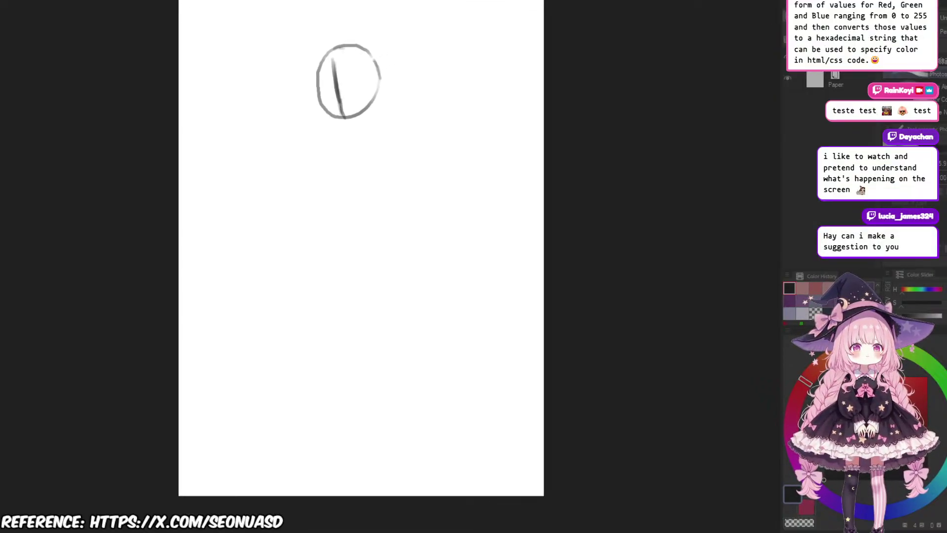
pyautogui.scroll(1, 342, 91)
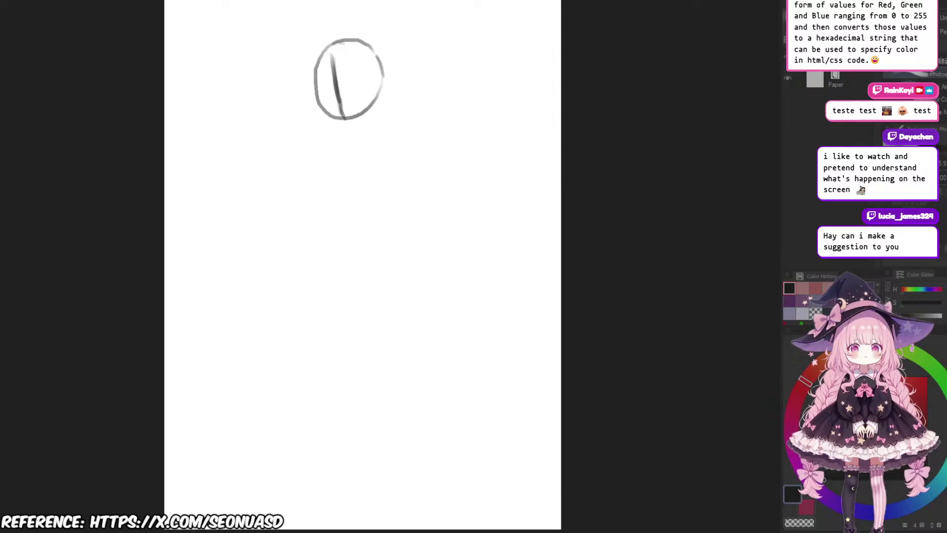
# Step: Sketch the neck and two short shoulder lines under the head, erasing and redrawing strokes as needed
pyautogui.press('e')
pyautogui.moveTo(340, 64)
pyautogui.mouseDown()
pyautogui.moveTo(343, 118)
pyautogui.moveTo(359, 114)
pyautogui.moveTo(358, 127)
pyautogui.moveTo(341, 131)
pyautogui.moveTo(378, 111)
pyautogui.moveTo(364, 110)
pyautogui.moveTo(388, 110)
pyautogui.mouseUp()
pyautogui.press('b')
pyautogui.hotkey('ctrl', 'z')
pyautogui.moveTo(361, 101)
pyautogui.mouseDown()
pyautogui.moveTo(350, 113)
pyautogui.moveTo(353, 140)
pyautogui.moveTo(375, 118)
pyautogui.moveTo(353, 150)
pyautogui.moveTo(331, 144)
pyautogui.moveTo(339, 148)
pyautogui.mouseUp()
pyautogui.scroll(1, 357, 138)
pyautogui.press('b')
pyautogui.hotkey('ctrl', 'z')
pyautogui.scroll(1, 385, 115)
pyautogui.hotkey('ctrl', 'z')
pyautogui.scroll(-2, 363, 121)
pyautogui.scroll(2, 362, 122)
pyautogui.press('e')
pyautogui.press('b')
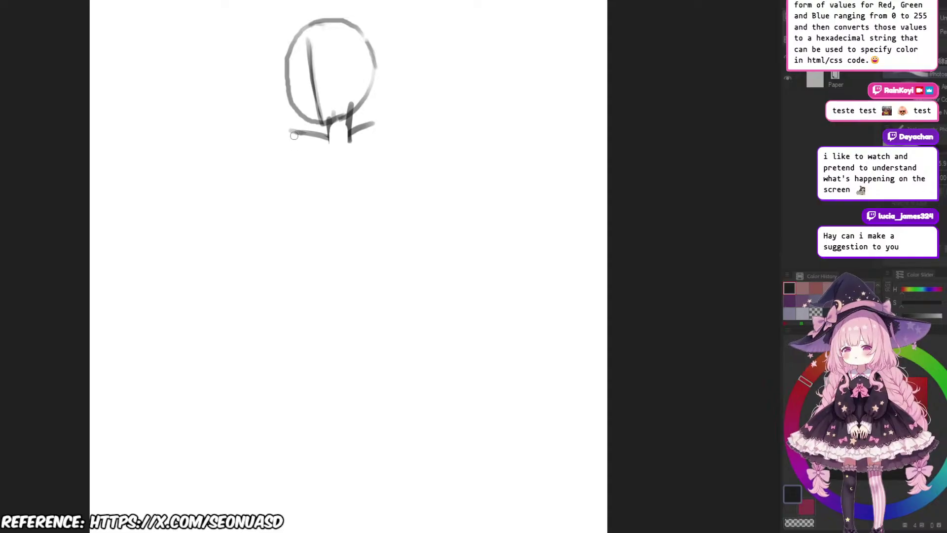
# Step: Sketch the curved sides of the upper torso below both shoulders and thicken the side under the face guideline
pyautogui.moveTo(298, 132)
pyautogui.mouseDown()
pyautogui.moveTo(291, 164)
pyautogui.moveTo(324, 171)
pyautogui.moveTo(313, 198)
pyautogui.mouseUp()
pyautogui.hotkey('ctrl', 'z')
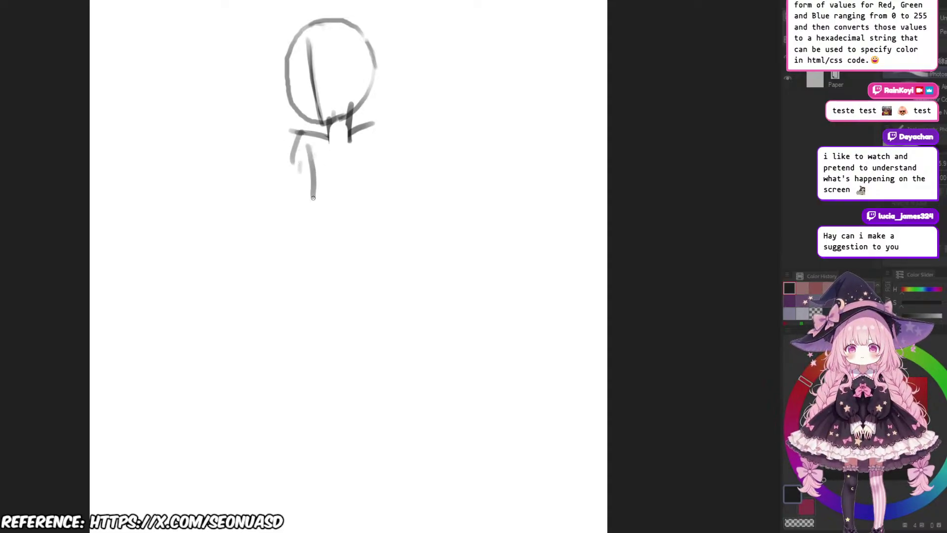
pyautogui.moveTo(367, 138)
pyautogui.mouseDown()
pyautogui.moveTo(365, 182)
pyautogui.moveTo(350, 183)
pyautogui.mouseUp()
pyautogui.press('e')
pyautogui.moveTo(367, 143); pyautogui.dragTo(355, 190)
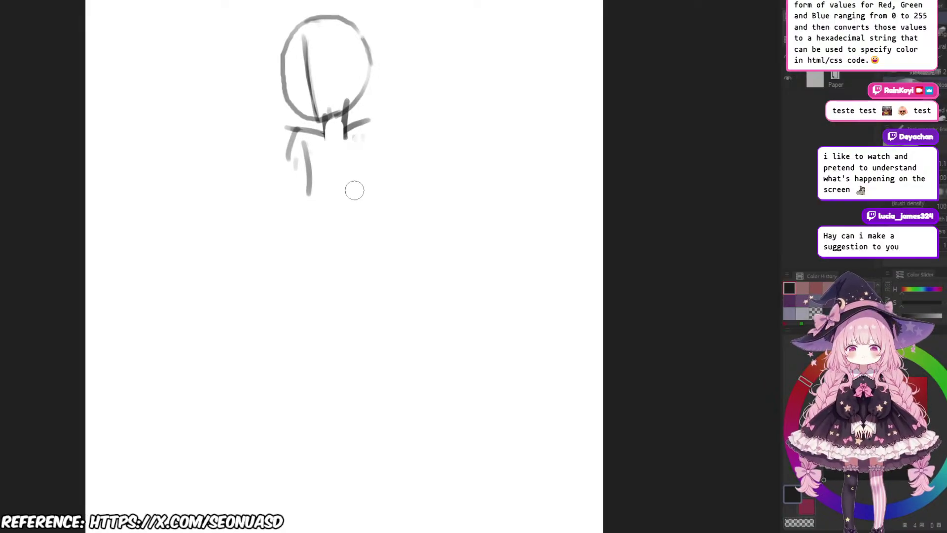
pyautogui.press('b')
pyautogui.moveTo(363, 140); pyautogui.dragTo(358, 188)
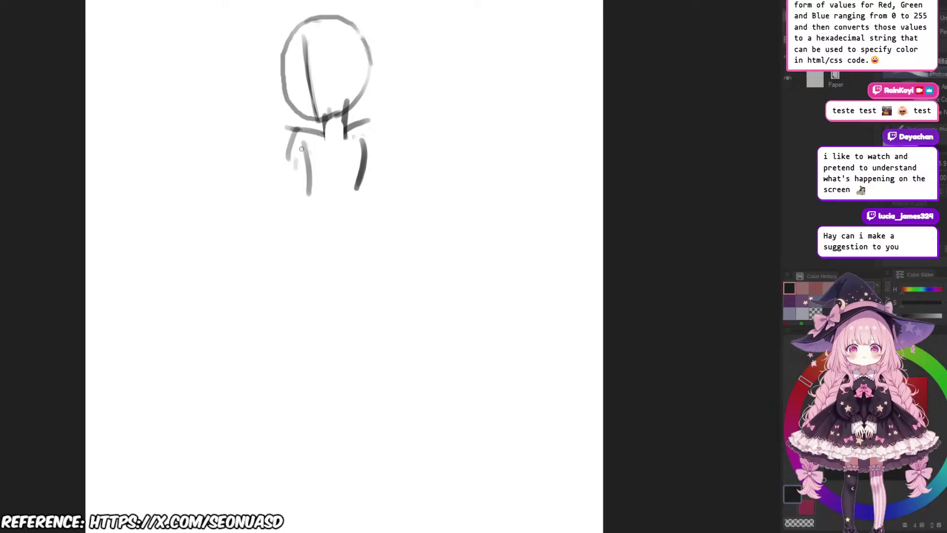
pyautogui.moveTo(302, 149); pyautogui.dragTo(310, 197)
pyautogui.scroll(-2, 363, 154)
pyautogui.scroll(2, 364, 154)
# Step: Sketch a curved body centerline from the neck down toward the hips, undoing unwanted strokes
pyautogui.moveTo(326, 241); pyautogui.dragTo(333, 201)
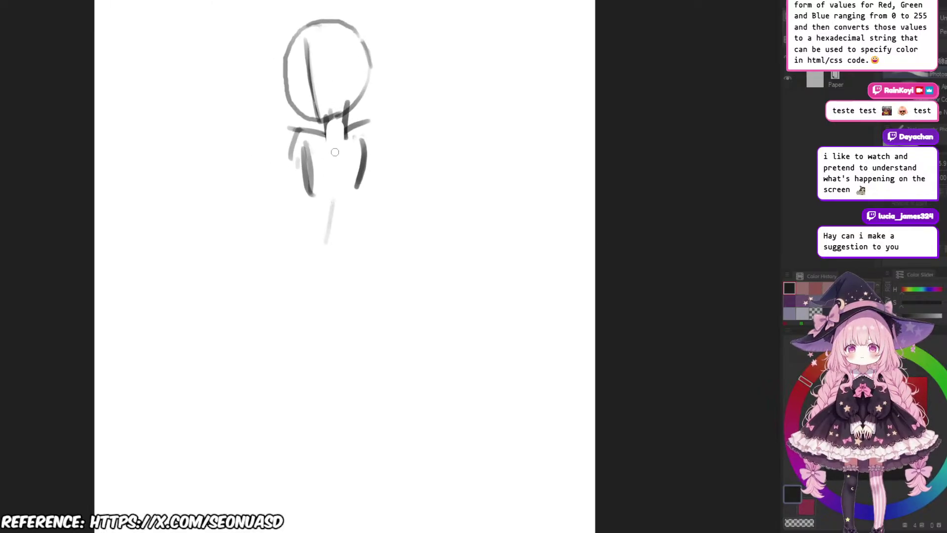
pyautogui.moveTo(335, 144); pyautogui.dragTo(322, 245)
pyautogui.hotkey('ctrl', 'z')
pyautogui.moveTo(336, 142)
pyautogui.mouseDown()
pyautogui.moveTo(316, 252)
pyautogui.moveTo(328, 231)
pyautogui.moveTo(293, 260)
pyautogui.mouseUp()
pyautogui.scroll(-2, 329, 232)
pyautogui.scroll(3, 329, 232)
pyautogui.scroll(-1, 338, 182)
pyautogui.hotkey('ctrl', 'z')
pyautogui.moveTo(340, 183); pyautogui.dragTo(297, 298)
pyautogui.hotkey('ctrl', 'z')
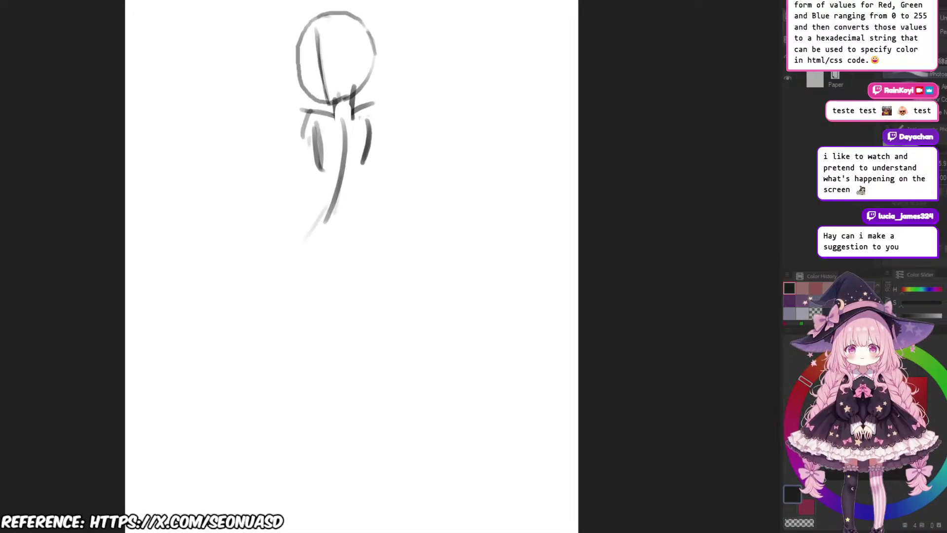
pyautogui.moveTo(341, 254); pyautogui.dragTo(338, 244)
pyautogui.moveTo(312, 197); pyautogui.dragTo(300, 282)
pyautogui.hotkey('ctrl', 'z')
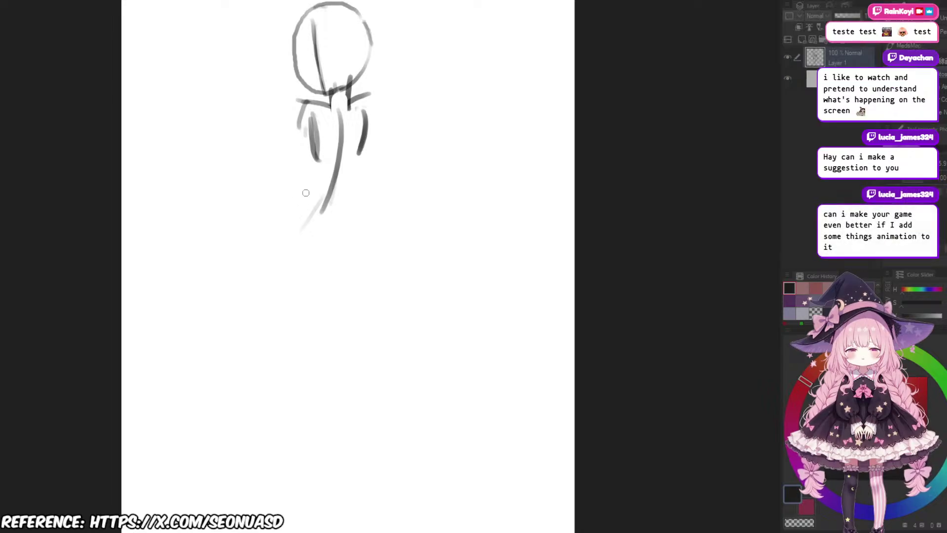
pyautogui.moveTo(303, 190); pyautogui.dragTo(295, 269)
pyautogui.hotkey('ctrl', 'z')
# Step: Mark the hip positions with two short dashes on either side of the centerline's lower end
pyautogui.click(328, 227)
pyautogui.scroll(-1, 349, 216)
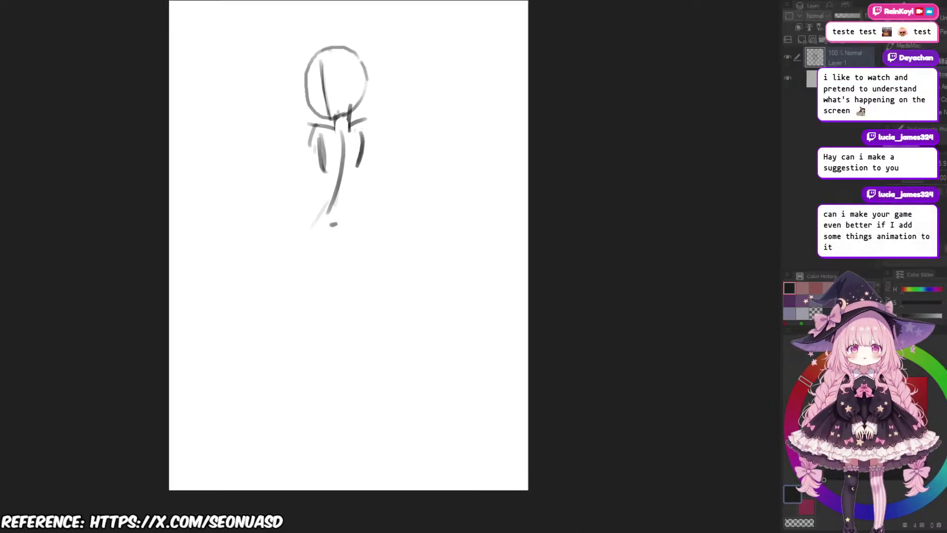
pyautogui.moveTo(343, 216); pyautogui.dragTo(338, 227)
pyautogui.hotkey('ctrl', '0')
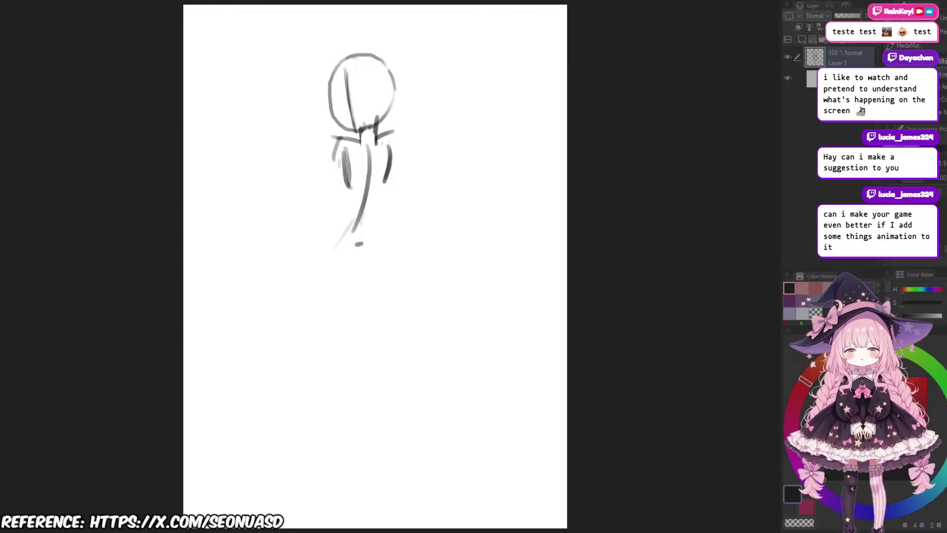
pyautogui.moveTo(338, 205); pyautogui.dragTo(331, 213)
pyautogui.scroll(2, 368, 206)
pyautogui.scroll(-1, 368, 207)
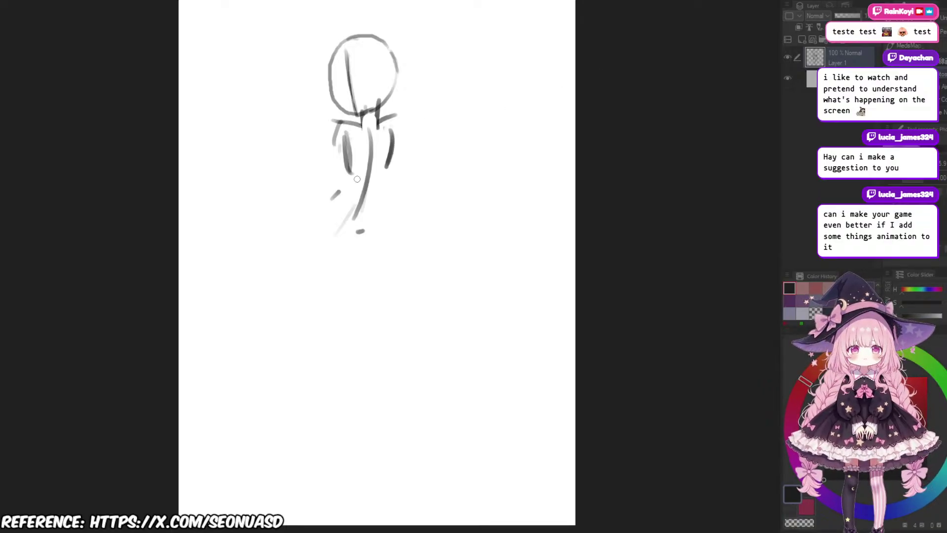
# Step: Sketch a slanted pelvis stroke between the two hip marks
pyautogui.moveTo(376, 229); pyautogui.dragTo(401, 215)
pyautogui.moveTo(342, 191)
pyautogui.mouseDown()
pyautogui.moveTo(321, 230)
pyautogui.moveTo(355, 183)
pyautogui.mouseUp()
pyautogui.hotkey('ctrl', 'z')
pyautogui.moveTo(331, 228); pyautogui.dragTo(357, 183)
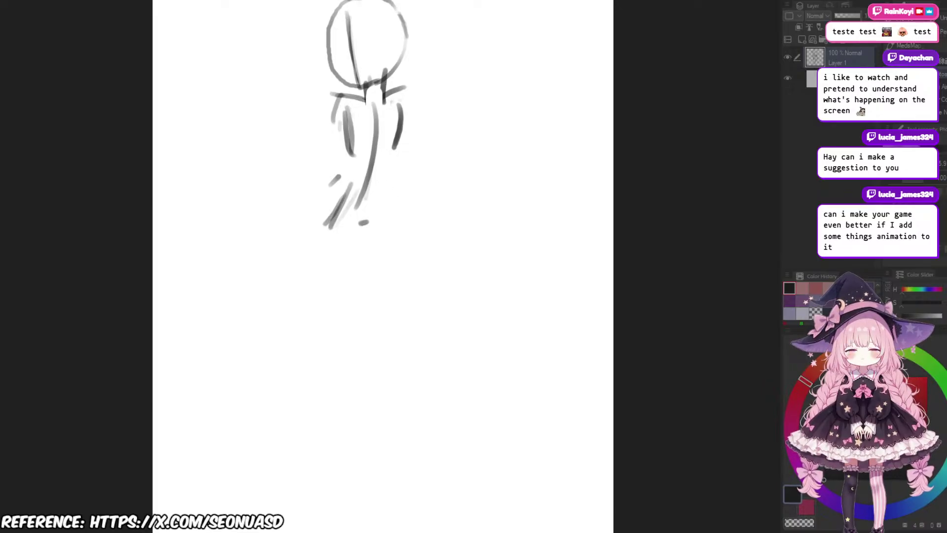
# Step: Sketch the outer thigh as a slanted line running down from below the hip, redrawing it until it fits
pyautogui.moveTo(330, 216); pyautogui.dragTo(347, 326)
pyautogui.hotkey('ctrl', 'z')
pyautogui.moveTo(321, 229); pyautogui.dragTo(350, 311)
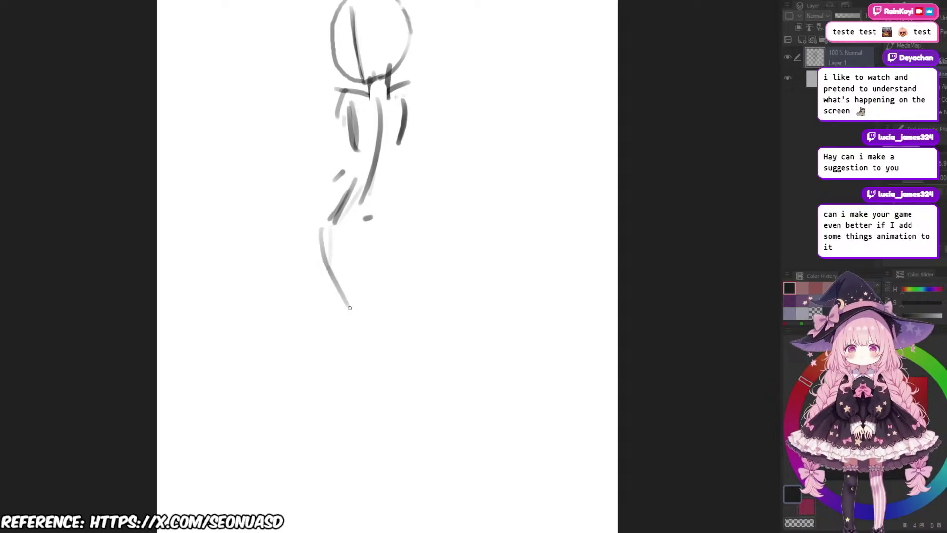
pyautogui.hotkey('ctrl', 'z')
pyautogui.hotkey('ctrl', 'z')
pyautogui.moveTo(314, 228)
pyautogui.mouseDown()
pyautogui.moveTo(355, 320)
pyautogui.moveTo(338, 309)
pyautogui.mouseUp()
pyautogui.scroll(-2, 353, 227)
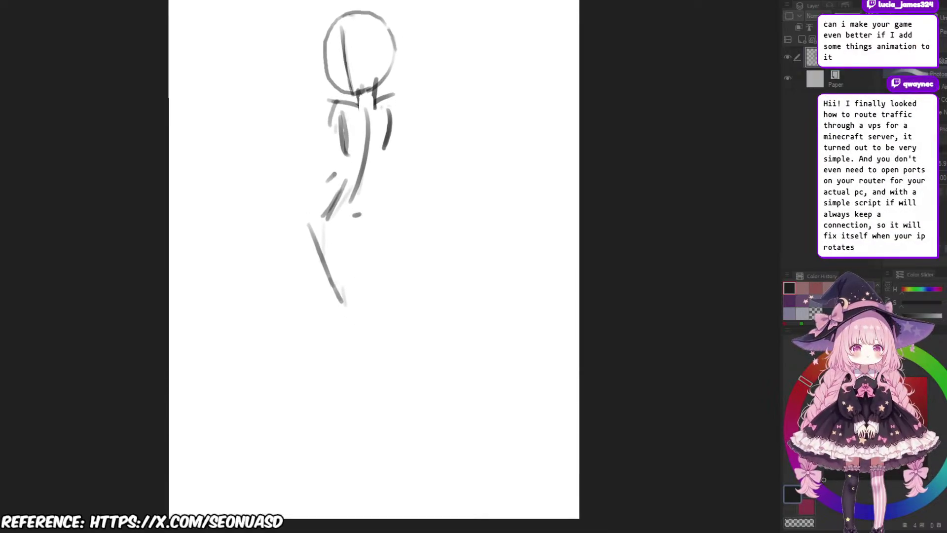
# Step: Erase the upper part of the thigh line and redraw it as an outward curve joined to the pelvis stroke
pyautogui.moveTo(347, 271); pyautogui.dragTo(347, 257)
pyautogui.scroll(4, 346, 256)
pyautogui.scroll(-4, 347, 256)
pyautogui.scroll(1, 347, 257)
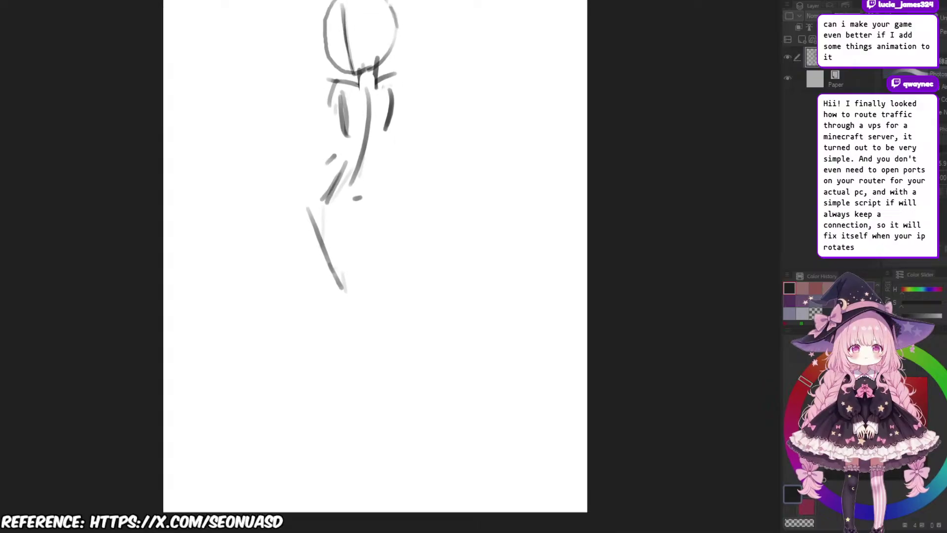
pyautogui.moveTo(340, 230)
pyautogui.mouseDown()
pyautogui.moveTo(349, 241)
pyautogui.moveTo(281, 231)
pyautogui.moveTo(306, 241)
pyautogui.mouseUp()
pyautogui.press('e')
pyautogui.scroll(-2, 305, 241)
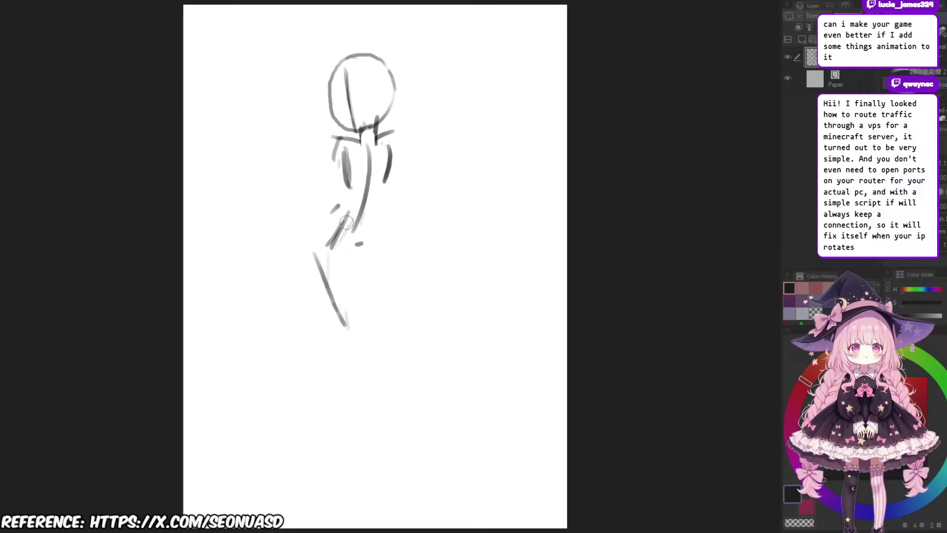
pyautogui.moveTo(315, 251); pyautogui.dragTo(320, 284)
pyautogui.press('p')
pyautogui.moveTo(329, 245); pyautogui.dragTo(323, 275)
pyautogui.hotkey('ctrl', 'z')
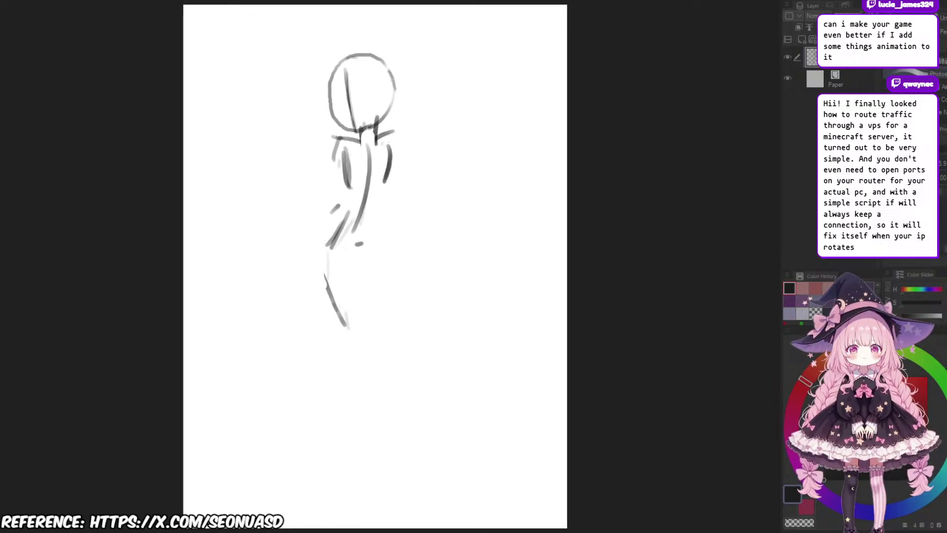
pyautogui.moveTo(327, 236)
pyautogui.mouseDown()
pyautogui.moveTo(321, 266)
pyautogui.moveTo(329, 284)
pyautogui.mouseUp()
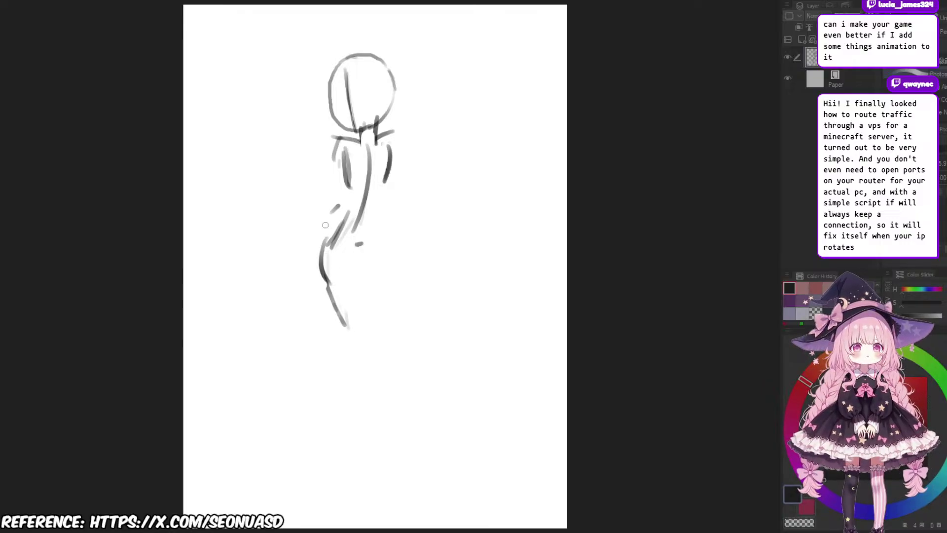
# Step: Darken the outer hip and thigh contour and extend it down toward the knee
pyautogui.moveTo(325, 235); pyautogui.dragTo(332, 281)
pyautogui.hotkey('ctrl', 'z')
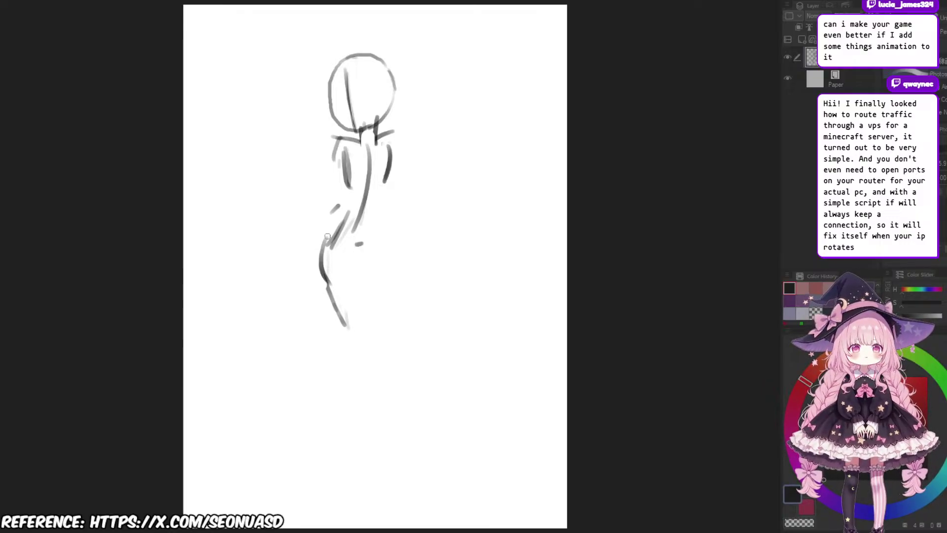
pyautogui.moveTo(327, 236)
pyautogui.mouseDown()
pyautogui.moveTo(329, 288)
pyautogui.moveTo(318, 275)
pyautogui.moveTo(341, 319)
pyautogui.moveTo(314, 273)
pyautogui.moveTo(334, 328)
pyautogui.mouseUp()
pyautogui.press('e')
pyautogui.press('b')
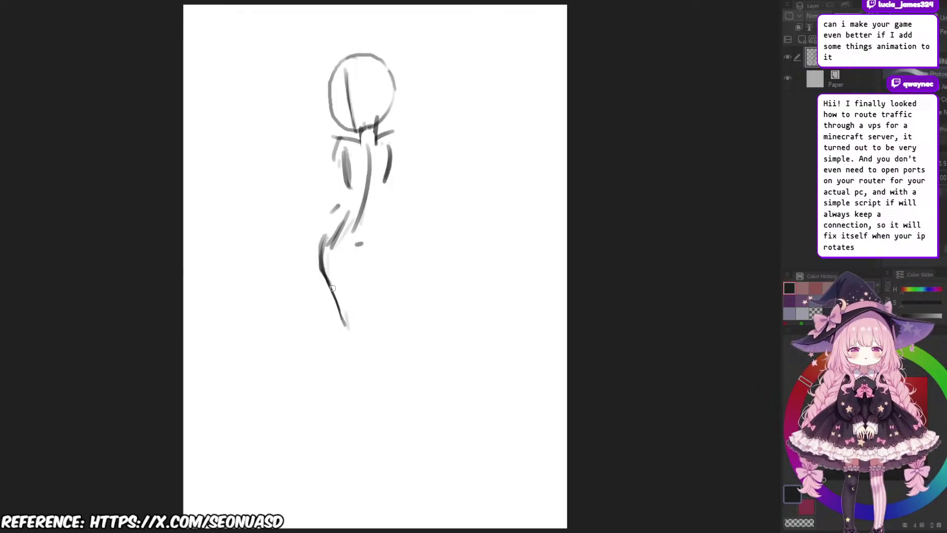
pyautogui.moveTo(329, 283); pyautogui.dragTo(351, 339)
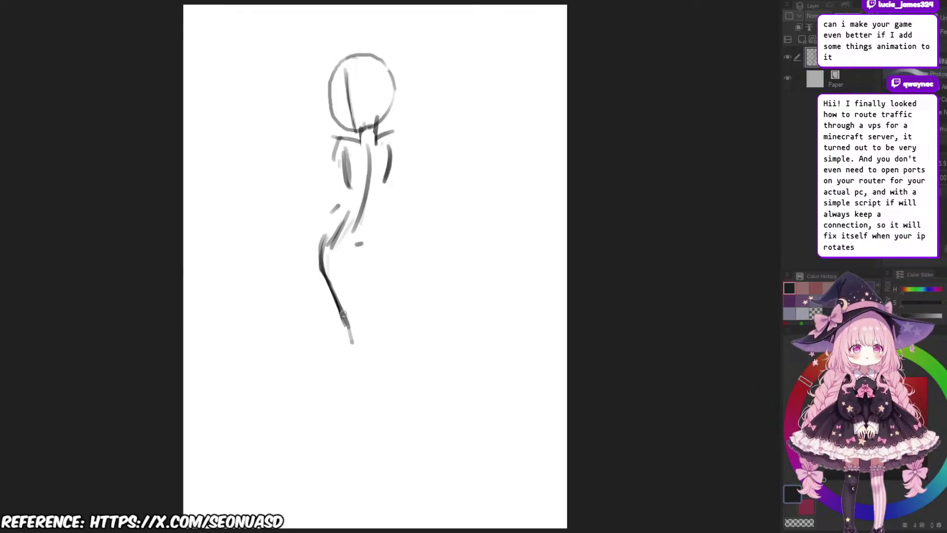
# Step: Try to sketch a second leg contour beside the lower thigh line, and erase it
pyautogui.moveTo(342, 289); pyautogui.dragTo(358, 320)
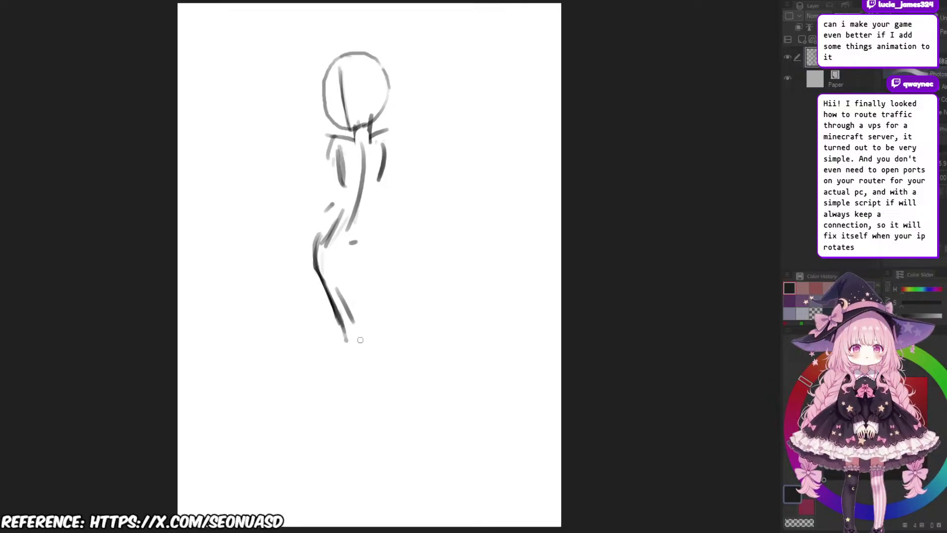
pyautogui.moveTo(345, 296)
pyautogui.mouseDown()
pyautogui.moveTo(363, 348)
pyautogui.moveTo(342, 334)
pyautogui.mouseUp()
pyautogui.press('e')
pyautogui.press('p')
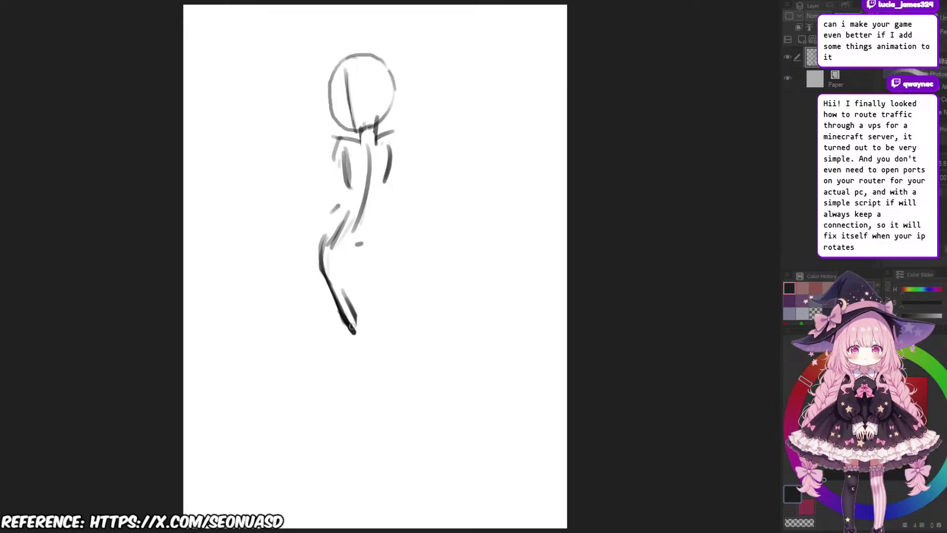
pyautogui.hotkey('ctrl', 'z')
pyautogui.moveTo(346, 297)
pyautogui.mouseDown()
pyautogui.moveTo(356, 326)
pyautogui.moveTo(343, 420)
pyautogui.mouseUp()
pyautogui.hotkey('ctrl', 'z')
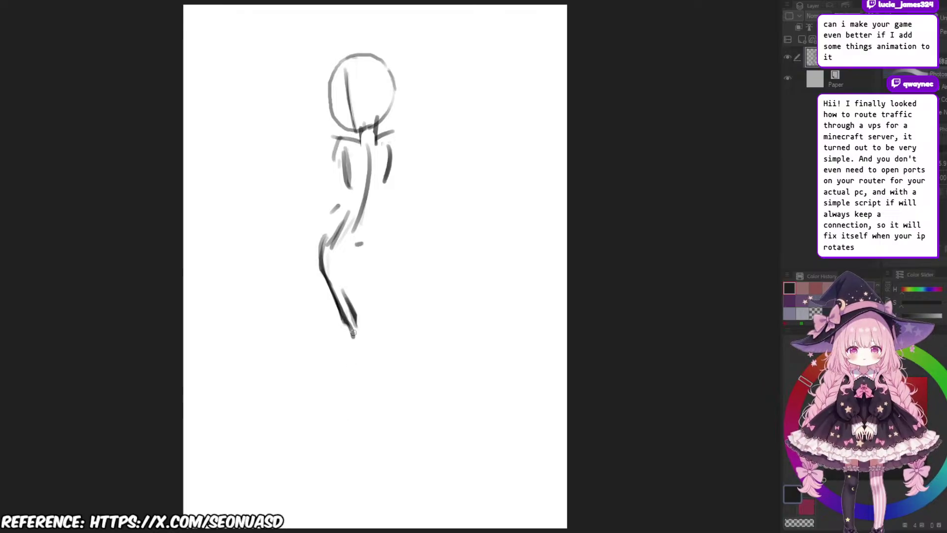
pyautogui.press('e')
pyautogui.moveTo(356, 322)
pyautogui.mouseDown()
pyautogui.moveTo(349, 292)
pyautogui.moveTo(365, 308)
pyautogui.mouseUp()
pyautogui.press('p')
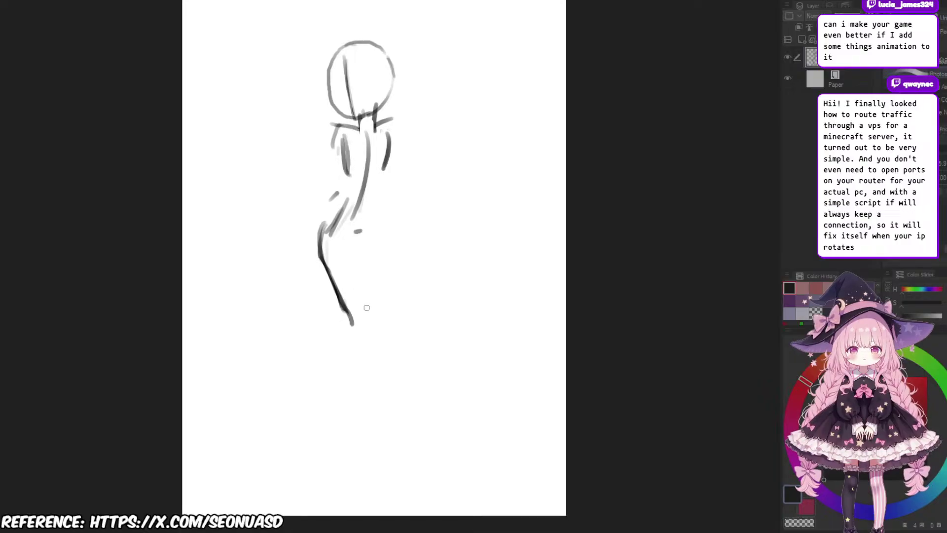
# Step: Erase the lower end of the thigh line and redraw it as a lighter stroke curving down to the knee
pyautogui.press('e')
pyautogui.scroll(-3, 368, 303)
pyautogui.scroll(3, 366, 277)
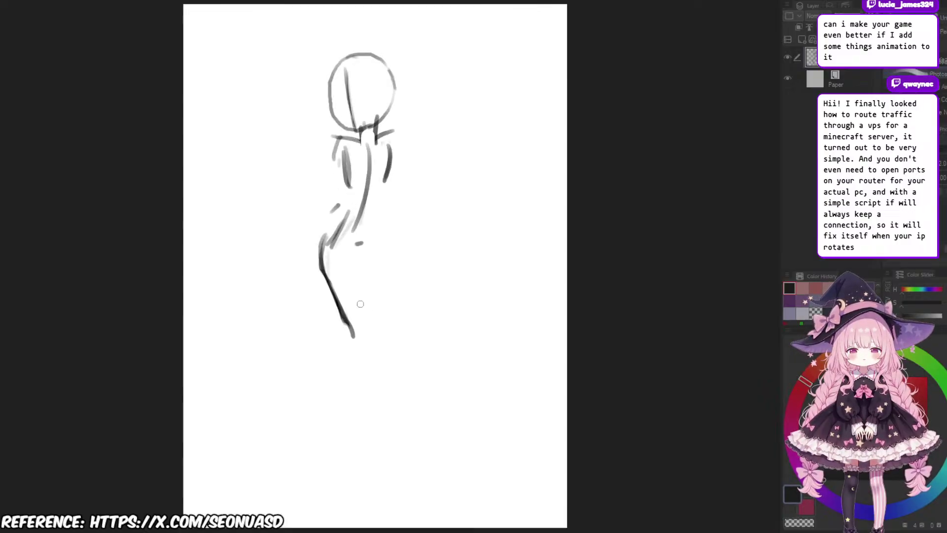
pyautogui.moveTo(332, 290); pyautogui.dragTo(353, 340)
pyautogui.press('e')
pyautogui.press('b')
pyautogui.hotkey('ctrl', 'z')
pyautogui.moveTo(335, 299); pyautogui.dragTo(354, 336)
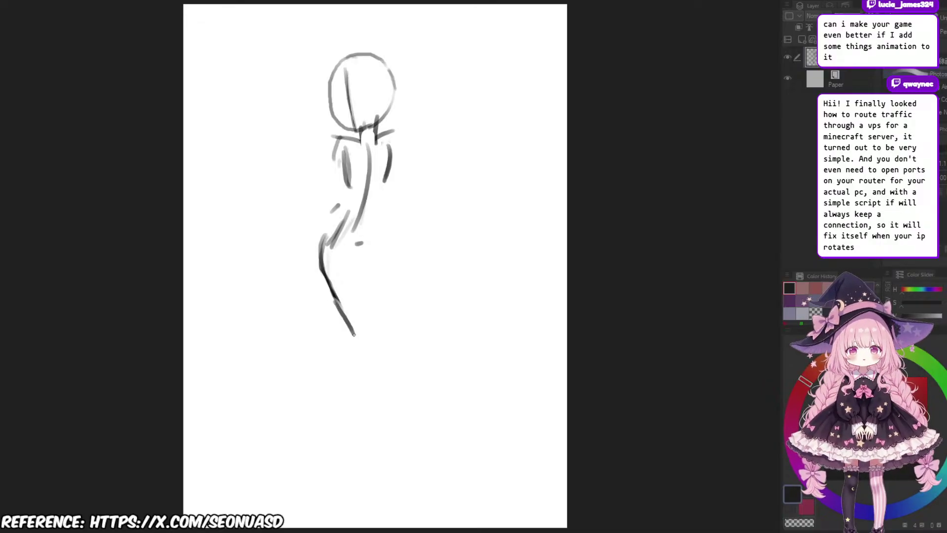
pyautogui.hotkey('ctrl', 'z')
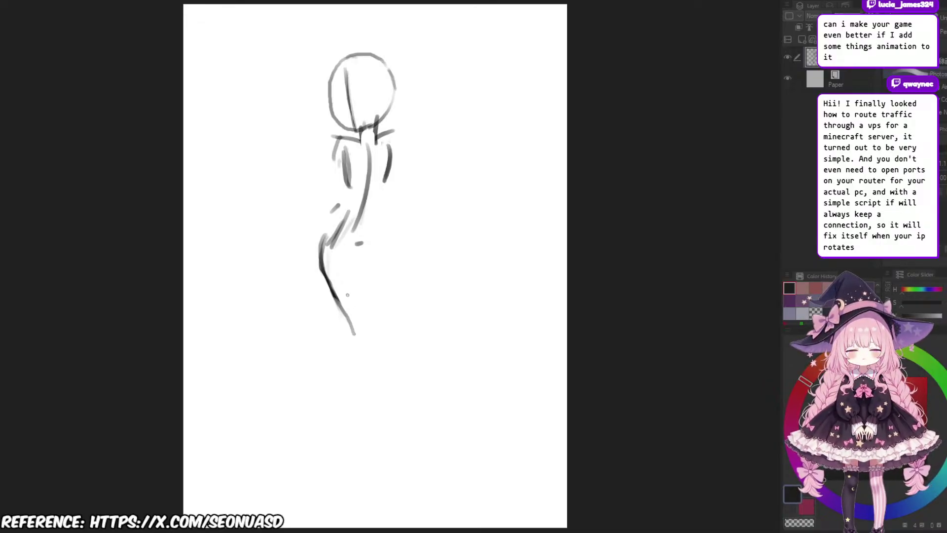
# Step: Sketch a short horizontal knee mark and a lower-leg line slanting down from it, undoing strokes until it fits
pyautogui.moveTo(347, 295)
pyautogui.mouseDown()
pyautogui.moveTo(360, 324)
pyautogui.moveTo(350, 340)
pyautogui.moveTo(368, 337)
pyautogui.moveTo(355, 374)
pyautogui.mouseUp()
pyautogui.hotkey('ctrl', 'z')
pyautogui.scroll(-3, 353, 340)
pyautogui.scroll(3, 354, 340)
pyautogui.hotkey('ctrl', 'z')
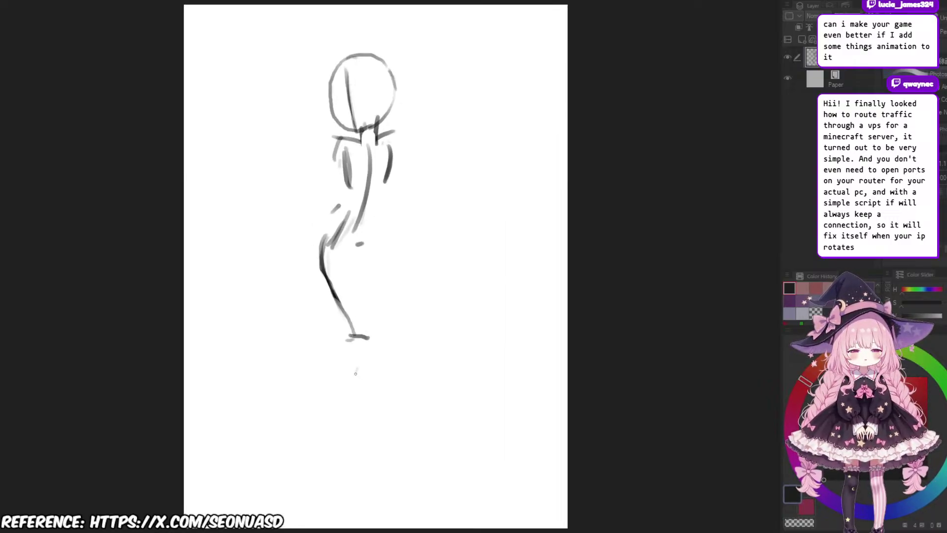
pyautogui.moveTo(365, 328); pyautogui.dragTo(341, 404)
pyautogui.hotkey('ctrl', 'z')
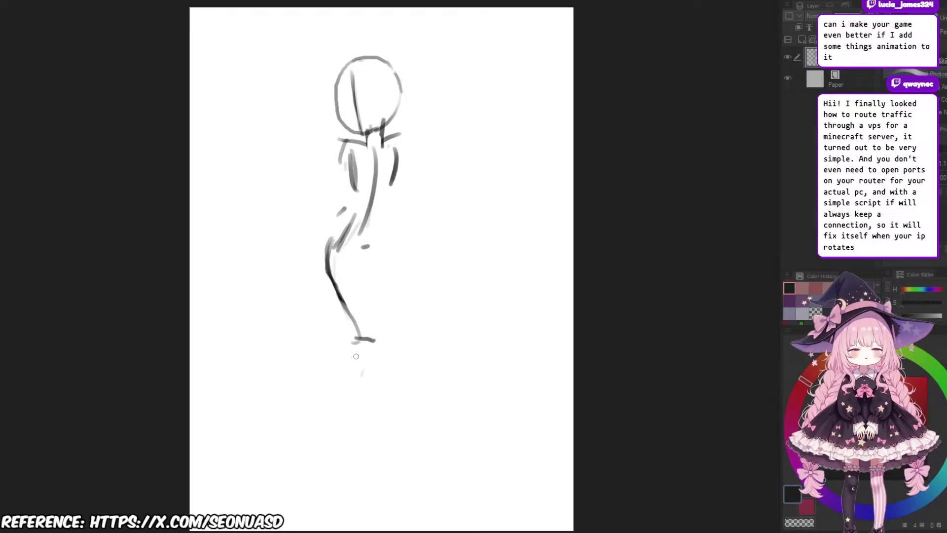
pyautogui.moveTo(367, 339); pyautogui.dragTo(352, 420)
pyautogui.moveTo(382, 362); pyautogui.dragTo(374, 344)
# Step: Try to sketch the opposite thigh as a steep line facing the outer thigh, redrawing it farther out
pyautogui.moveTo(376, 255); pyautogui.dragTo(370, 319)
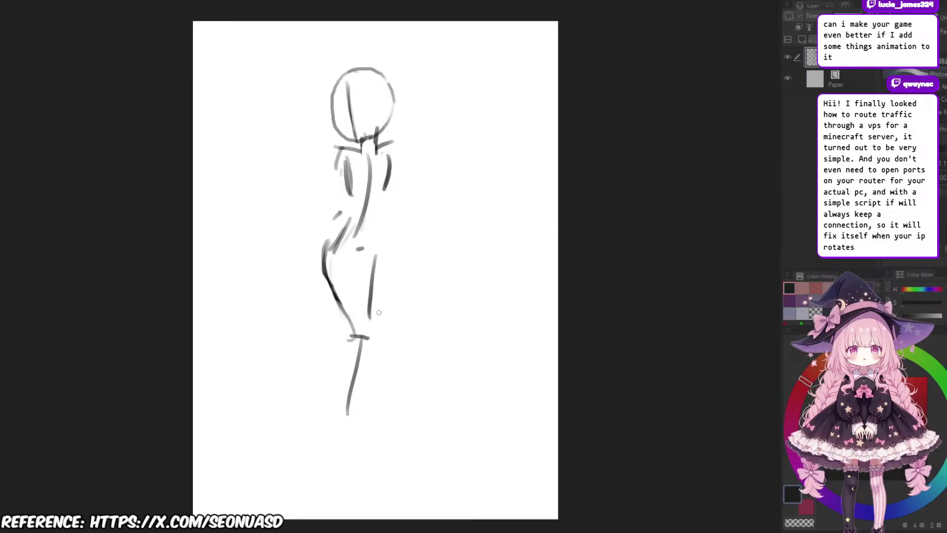
pyautogui.scroll(2, 383, 276)
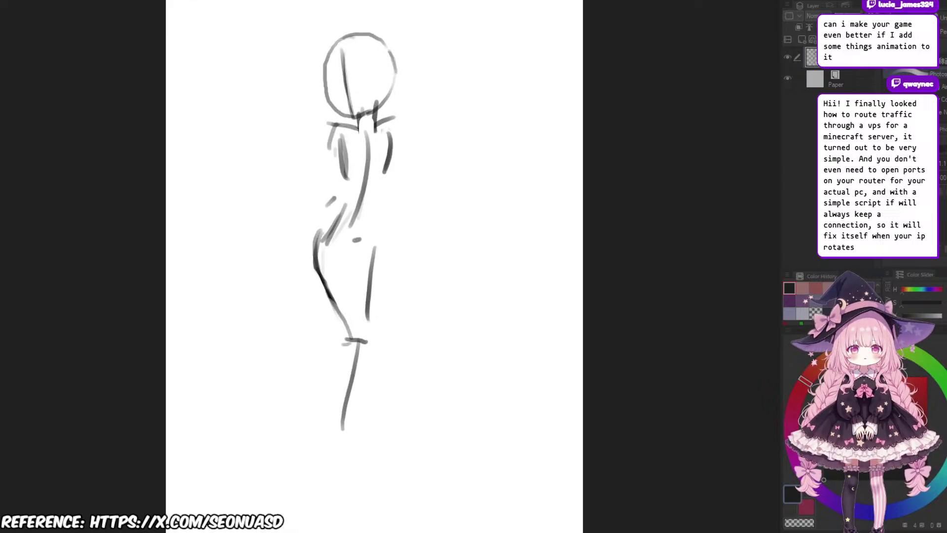
pyautogui.moveTo(387, 281); pyautogui.dragTo(394, 289)
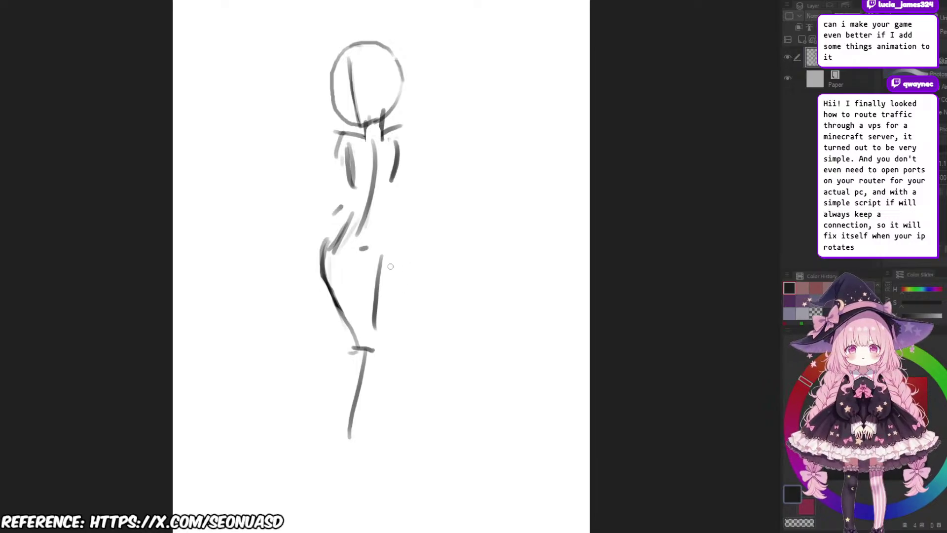
pyautogui.moveTo(395, 262); pyautogui.dragTo(378, 337)
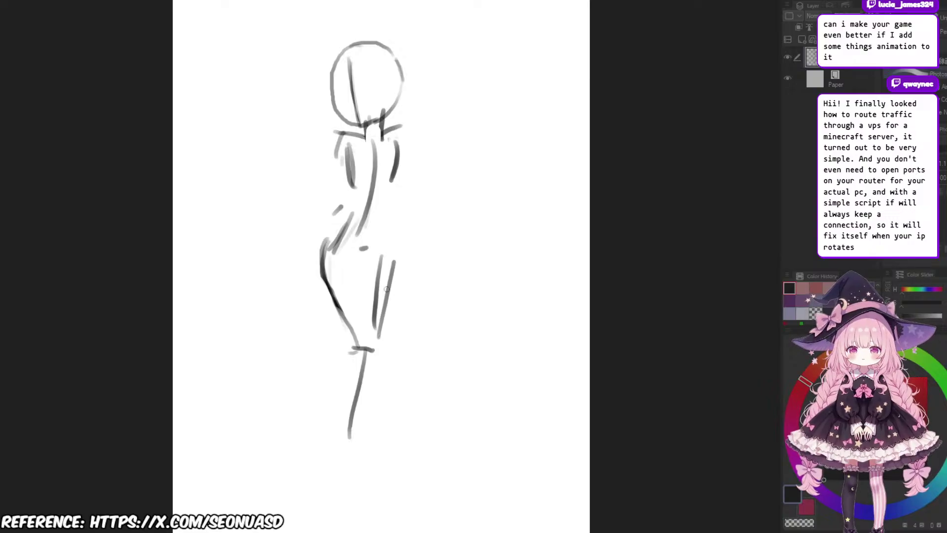
pyautogui.press('e')
pyautogui.moveTo(382, 262)
pyautogui.mouseDown()
pyautogui.moveTo(370, 324)
pyautogui.moveTo(390, 280)
pyautogui.moveTo(380, 324)
pyautogui.mouseUp()
pyautogui.press('p')
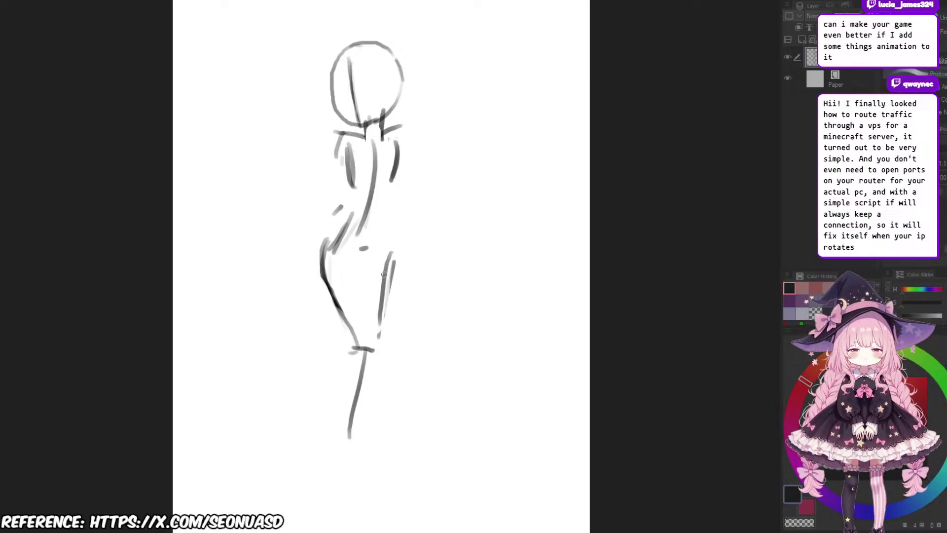
# Step: Try a darker, more slanted version of the opposite thigh line, and erase it
pyautogui.moveTo(386, 263); pyautogui.dragTo(373, 329)
pyautogui.press('e')
pyautogui.moveTo(401, 271)
pyautogui.mouseDown()
pyautogui.moveTo(393, 325)
pyautogui.moveTo(377, 283)
pyautogui.moveTo(372, 327)
pyautogui.mouseUp()
pyautogui.press('p')
pyautogui.moveTo(389, 251); pyautogui.dragTo(376, 322)
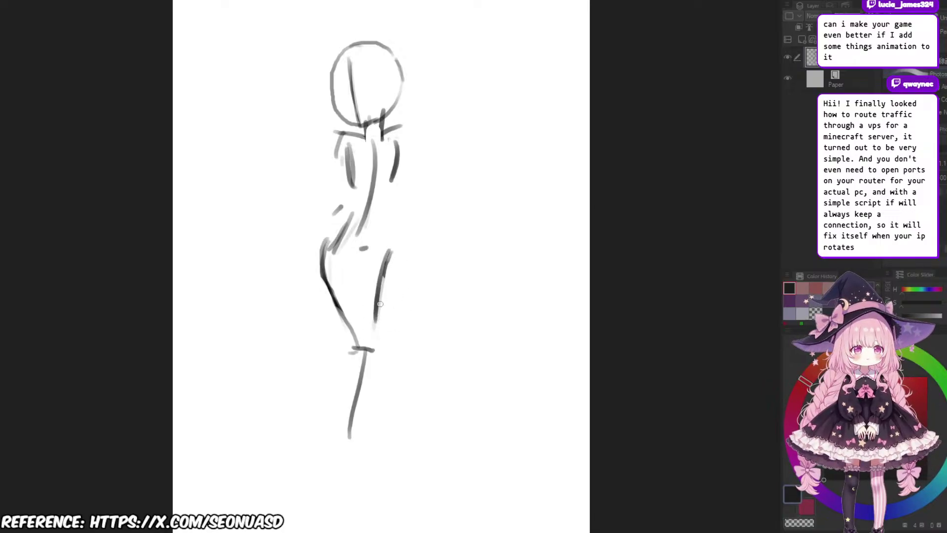
pyautogui.press('e')
pyautogui.moveTo(386, 266); pyautogui.dragTo(383, 328)
pyautogui.press('p')
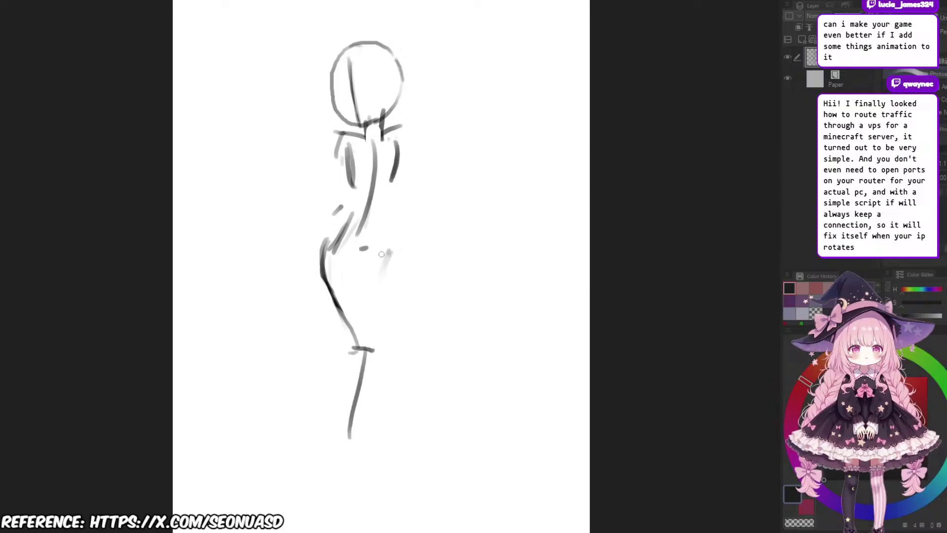
# Step: Sketch the second leg as a line bending outward at the knee, and redraw the first leg's knee and shin
pyautogui.press('p')
pyautogui.moveTo(395, 244)
pyautogui.mouseDown()
pyautogui.moveTo(373, 334)
pyautogui.moveTo(415, 429)
pyautogui.mouseUp()
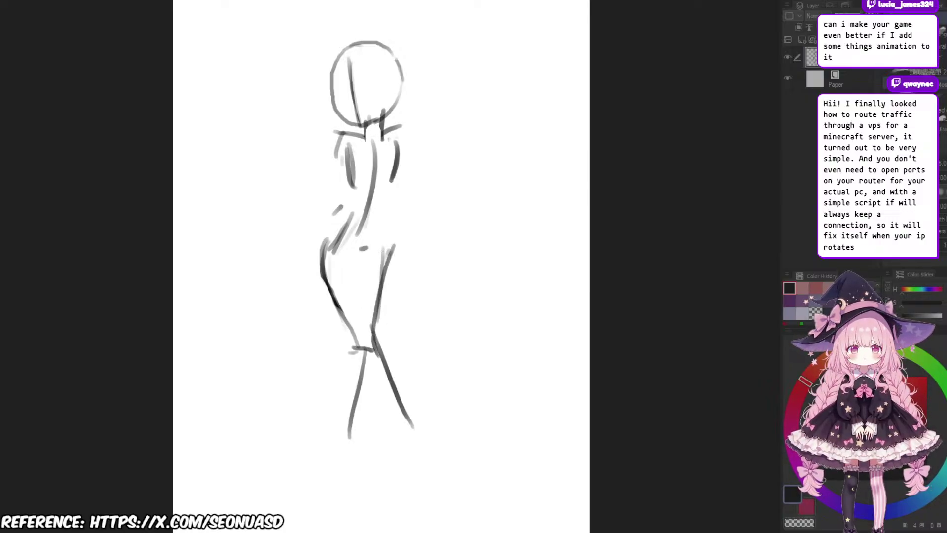
pyautogui.press('e')
pyautogui.moveTo(372, 331)
pyautogui.mouseDown()
pyautogui.moveTo(374, 371)
pyautogui.moveTo(374, 321)
pyautogui.moveTo(387, 367)
pyautogui.mouseUp()
pyautogui.press('p')
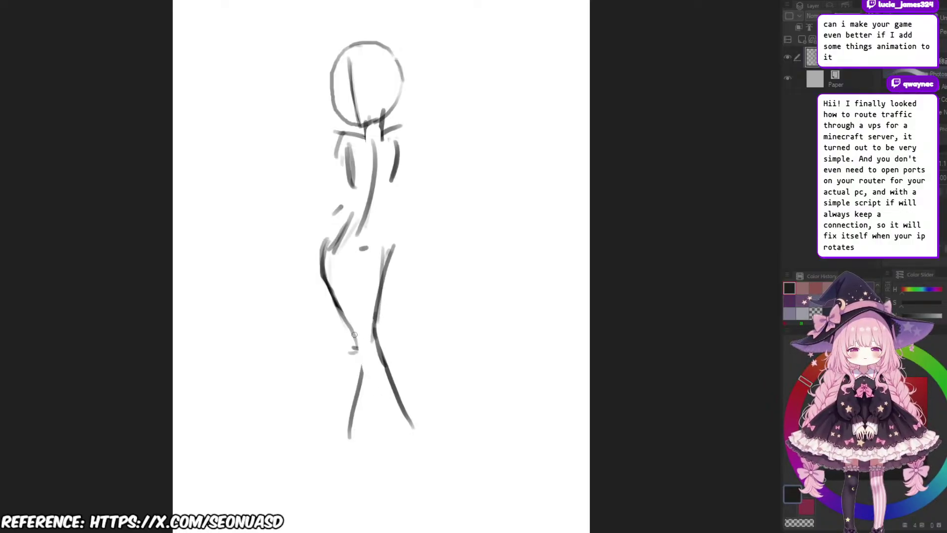
pyautogui.moveTo(351, 330); pyautogui.dragTo(357, 410)
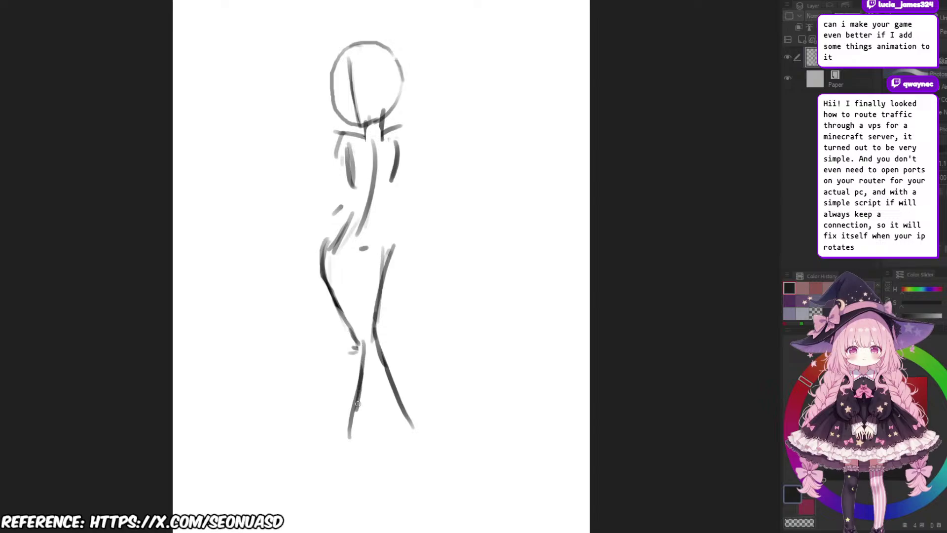
# Step: Sketch the first upper arm as a line slanting outward from the shoulder to the elbow, and trim it with the eraser
pyautogui.scroll(-1, 412, 317)
pyautogui.scroll(1, 412, 318)
pyautogui.moveTo(412, 317); pyautogui.dragTo(419, 343)
pyautogui.scroll(2, 420, 290)
pyautogui.moveTo(421, 287); pyautogui.dragTo(419, 314)
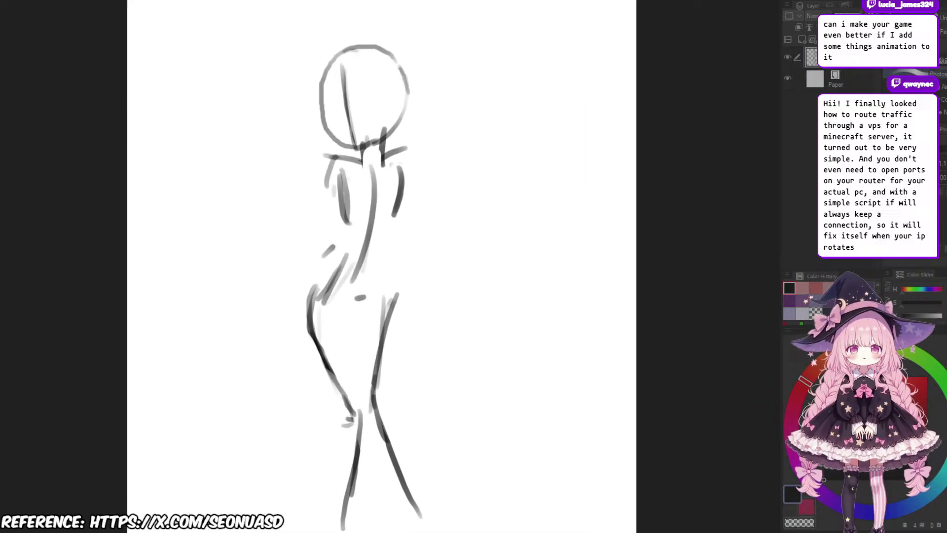
pyautogui.scroll(1, 418, 311)
pyautogui.moveTo(414, 257); pyautogui.dragTo(431, 265)
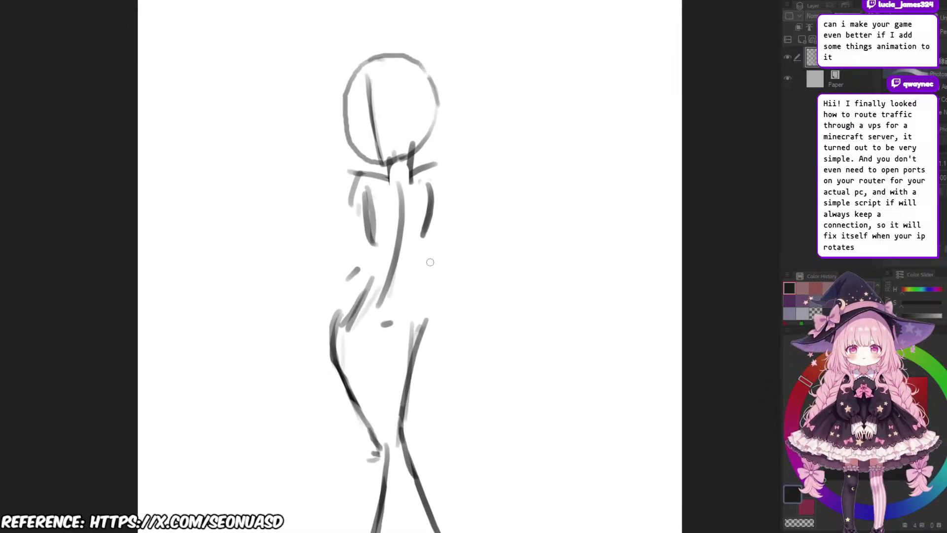
pyautogui.moveTo(357, 234); pyautogui.dragTo(382, 257)
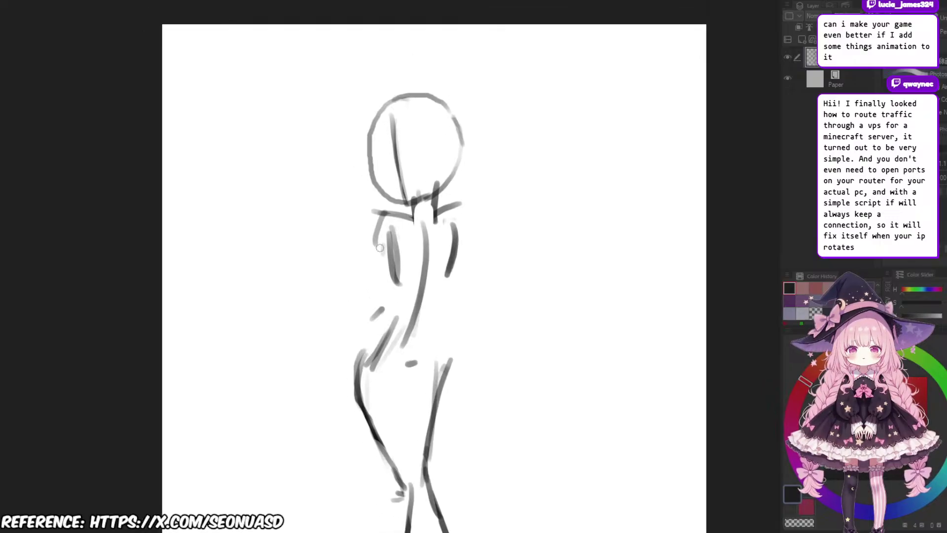
pyautogui.moveTo(384, 222); pyautogui.dragTo(351, 292)
pyautogui.moveTo(384, 221); pyautogui.dragTo(359, 299)
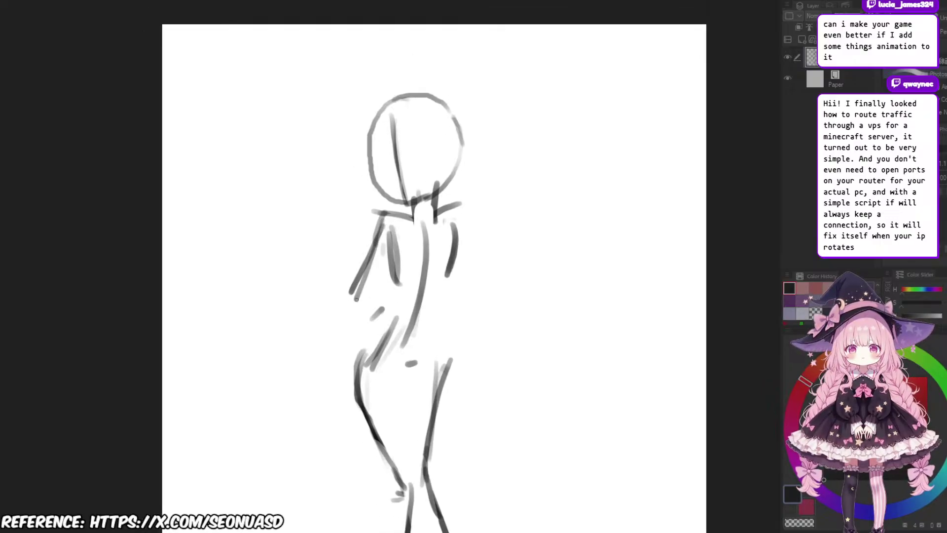
pyautogui.press('e')
pyautogui.moveTo(357, 245)
pyautogui.mouseDown()
pyautogui.moveTo(344, 297)
pyautogui.moveTo(339, 284)
pyautogui.moveTo(370, 283)
pyautogui.mouseUp()
# Step: Sketch the raised forearm as short diagonal strokes running up and outward from the elbow
pyautogui.press('p')
pyautogui.moveTo(381, 274); pyautogui.dragTo(383, 297)
pyautogui.moveTo(317, 252); pyautogui.dragTo(356, 311)
pyautogui.hotkey('ctrl', 'z')
pyautogui.moveTo(324, 283)
pyautogui.mouseDown()
pyautogui.moveTo(365, 316)
pyautogui.moveTo(338, 303)
pyautogui.mouseUp()
pyautogui.moveTo(409, 287); pyautogui.dragTo(379, 255)
pyautogui.moveTo(382, 257)
pyautogui.mouseDown()
pyautogui.moveTo(335, 256)
pyautogui.moveTo(344, 257)
pyautogui.mouseUp()
pyautogui.moveTo(414, 289); pyautogui.dragTo(370, 261)
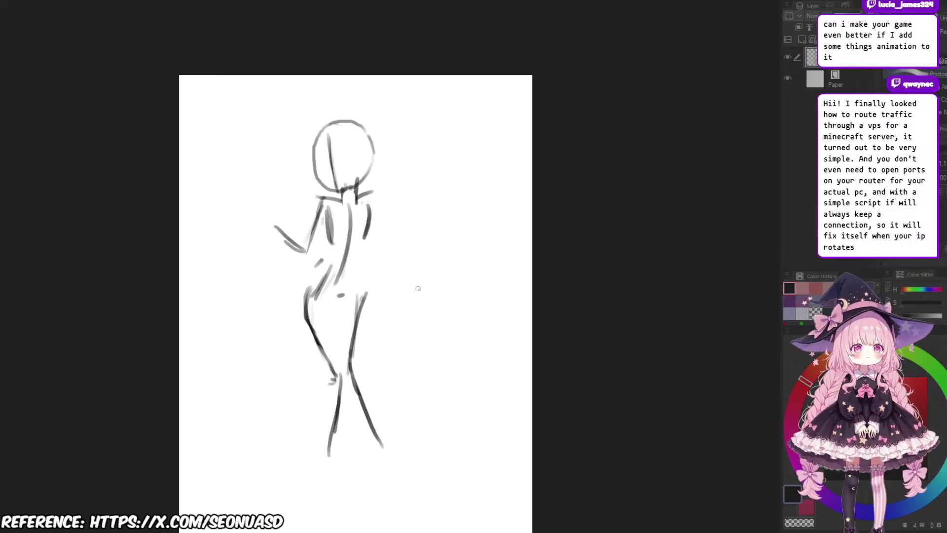
# Step: Sketch the opposite upper arm as a line curving down from the shoulder, undoing an extra heavy outer stroke
pyautogui.scroll(4, 418, 289)
pyautogui.moveTo(353, 222); pyautogui.dragTo(379, 283)
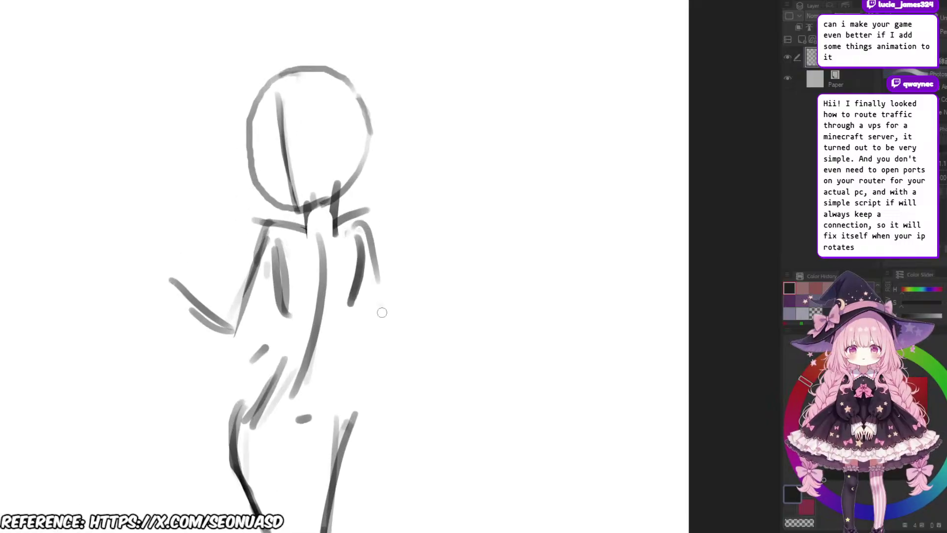
pyautogui.moveTo(383, 329)
pyautogui.mouseDown()
pyautogui.moveTo(362, 228)
pyautogui.moveTo(381, 334)
pyautogui.mouseUp()
pyautogui.press('b')
pyautogui.moveTo(376, 227); pyautogui.dragTo(390, 302)
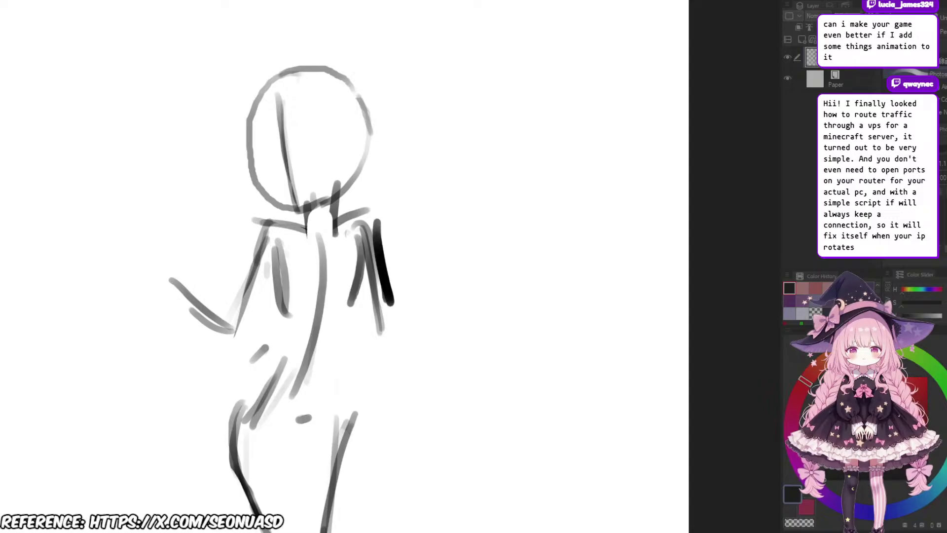
pyautogui.hotkey('ctrl', 'z')
# Step: Thin the top of the opposite upper arm with the eraser and redraw it as a straighter line
pyautogui.press('e')
pyautogui.scroll(-4, 375, 235)
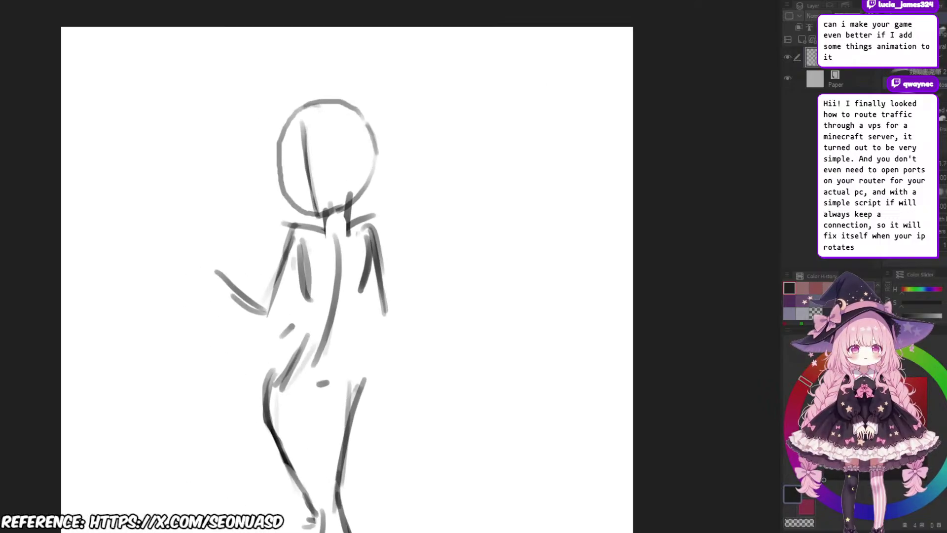
pyautogui.moveTo(371, 209); pyautogui.dragTo(382, 255)
pyautogui.moveTo(371, 235)
pyautogui.mouseDown()
pyautogui.moveTo(372, 207)
pyautogui.moveTo(380, 272)
pyautogui.mouseUp()
pyautogui.press('b')
pyautogui.moveTo(371, 209); pyautogui.dragTo(380, 285)
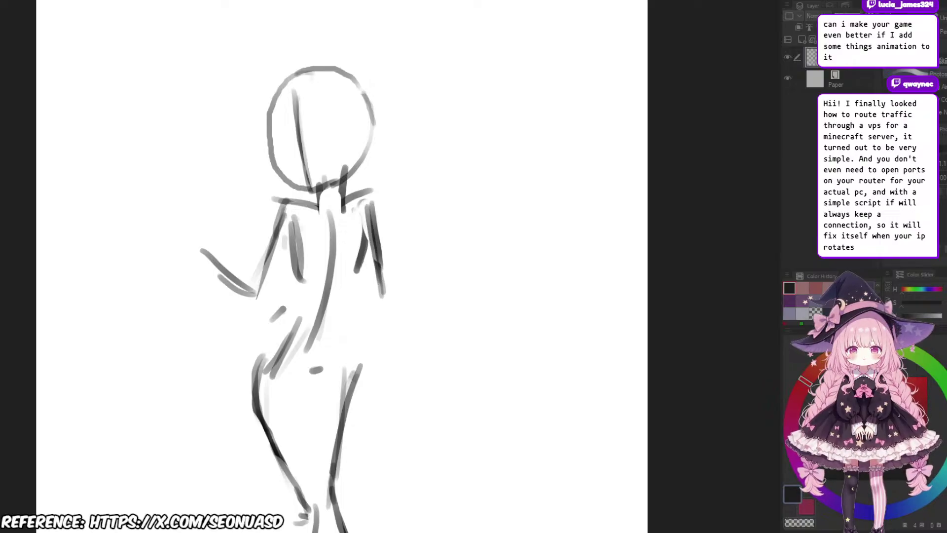
pyautogui.hotkey('ctrl', 'z')
pyautogui.hotkey('ctrl', 'z')
# Step: Sketch the side of the waist as a short slanted line running down to the top of the second leg
pyautogui.moveTo(369, 212)
pyautogui.mouseDown()
pyautogui.moveTo(381, 291)
pyautogui.moveTo(423, 249)
pyautogui.mouseUp()
pyautogui.scroll(-4, 423, 248)
pyautogui.scroll(2, 424, 248)
pyautogui.moveTo(394, 291); pyautogui.dragTo(414, 268)
pyautogui.scroll(2, 400, 249)
pyautogui.moveTo(391, 228); pyautogui.dragTo(402, 289)
pyautogui.hotkey('ctrl', 'z')
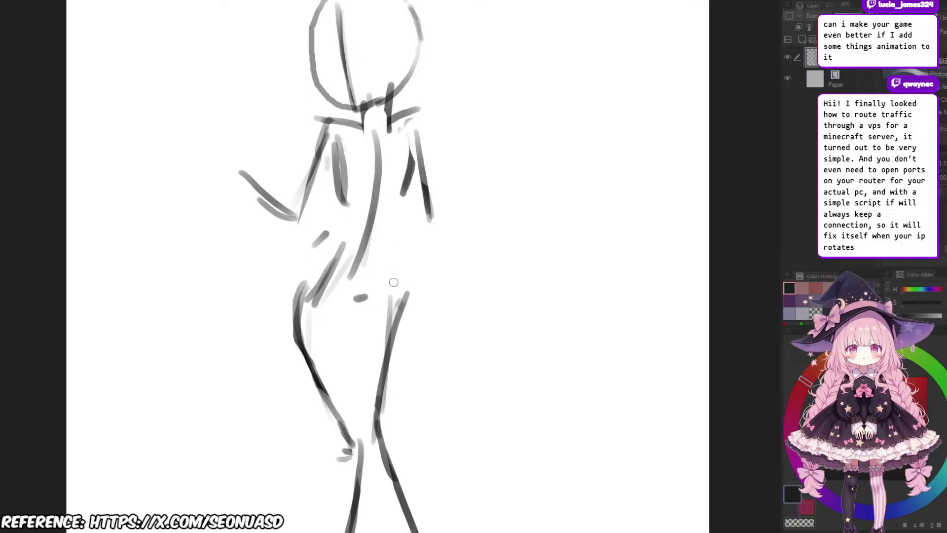
pyautogui.moveTo(391, 228); pyautogui.dragTo(402, 285)
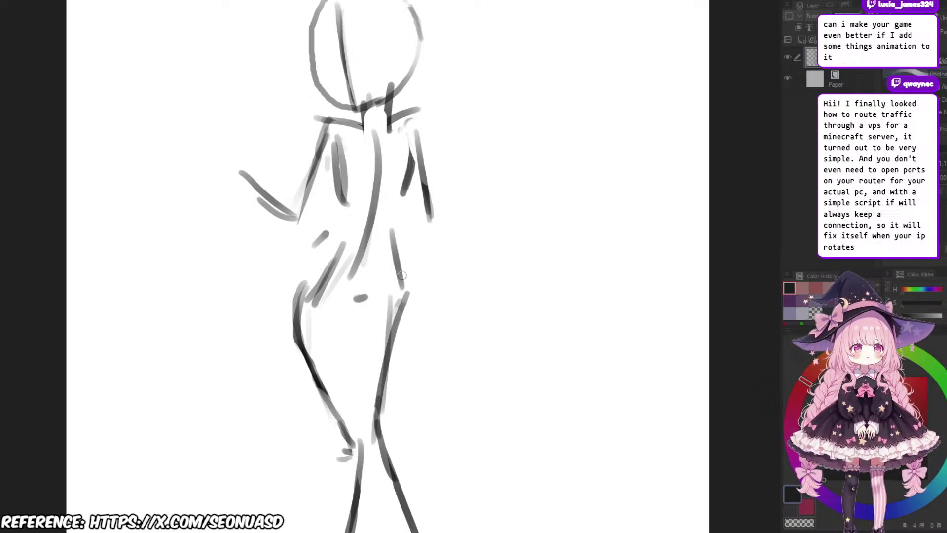
pyautogui.moveTo(399, 229); pyautogui.dragTo(436, 241)
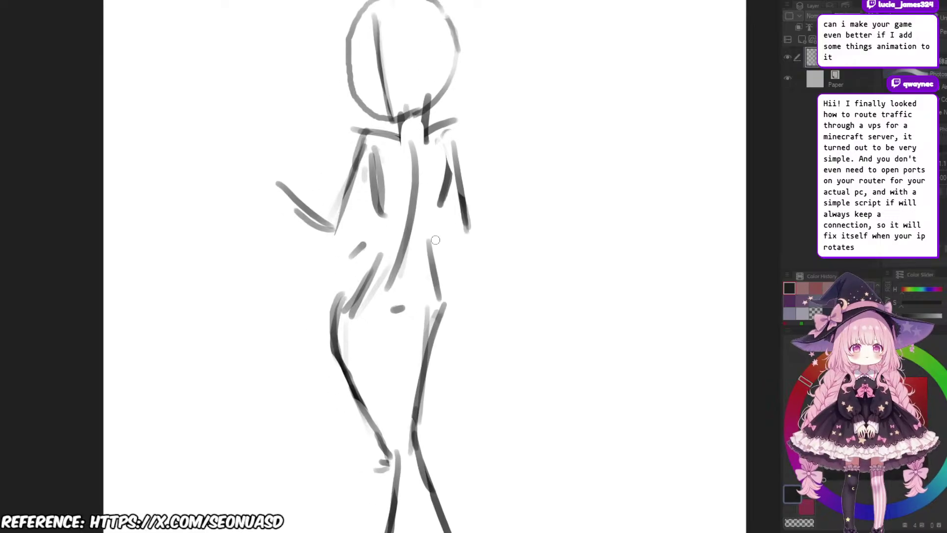
# Step: Try to sketch a stroke across the pelvis from the outer hip, and undo it
pyautogui.moveTo(347, 295)
pyautogui.mouseDown()
pyautogui.moveTo(378, 314)
pyautogui.moveTo(407, 314)
pyautogui.mouseUp()
pyautogui.hotkey('ctrl', 'z')
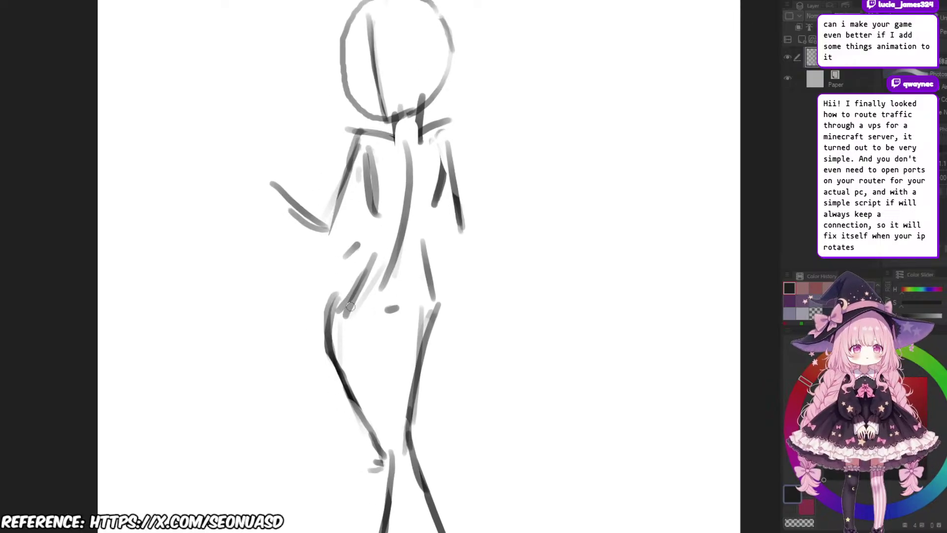
pyautogui.moveTo(337, 304); pyautogui.dragTo(382, 322)
pyautogui.hotkey('ctrl', 'z')
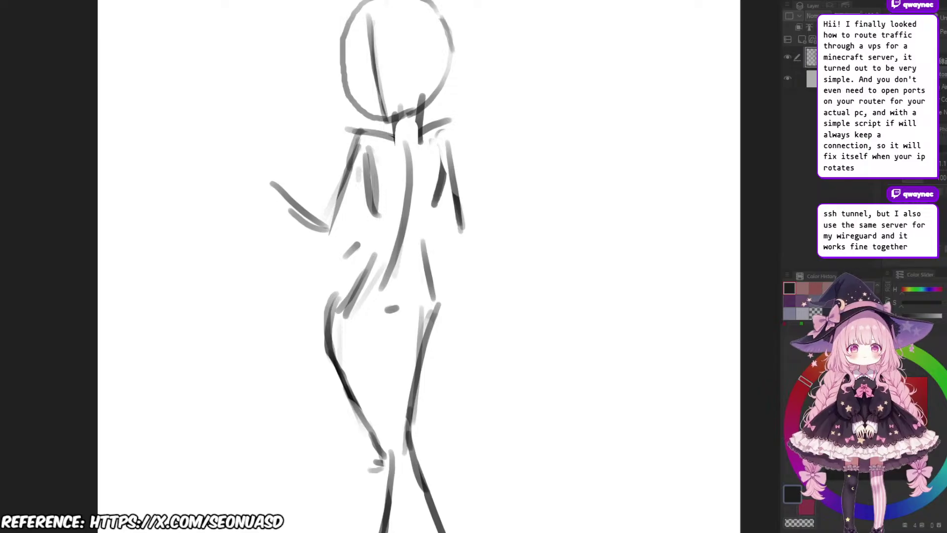
# Step: Transform the whole figure sketch and scale it up proportionally from its lower corner
pyautogui.scroll(1, 508, 88)
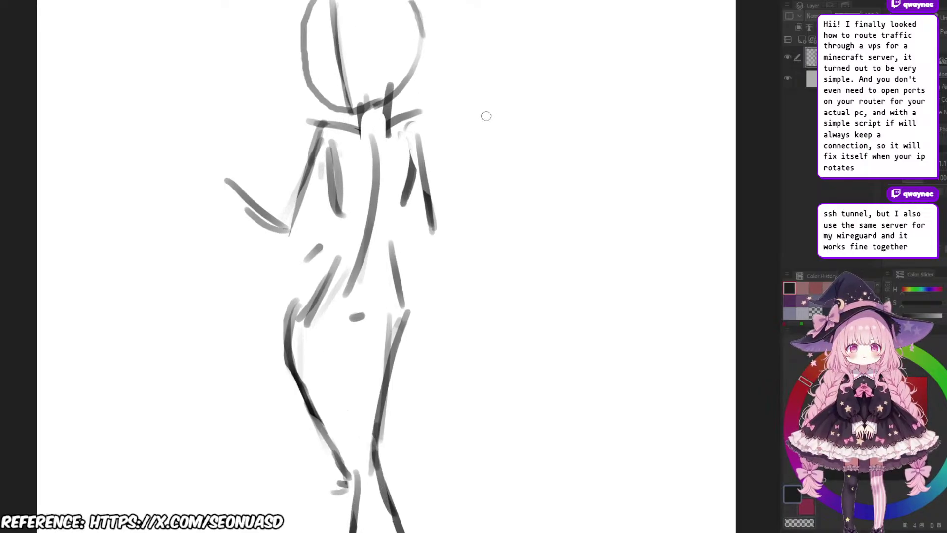
pyautogui.scroll(-4, 486, 116)
pyautogui.moveTo(474, 149); pyautogui.dragTo(477, 165)
pyautogui.scroll(2, 458, 217)
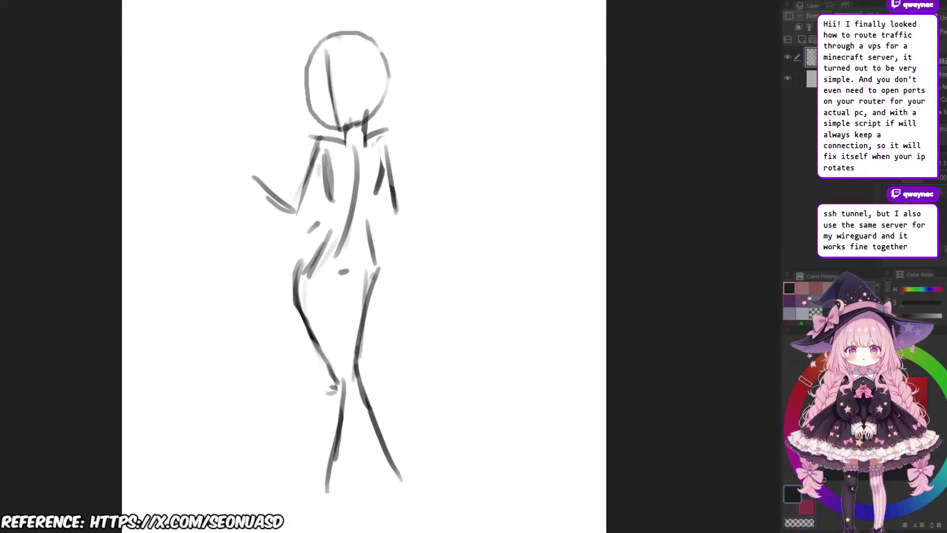
pyautogui.moveTo(458, 217); pyautogui.dragTo(460, 174)
pyautogui.hotkey('ctrl', 't')
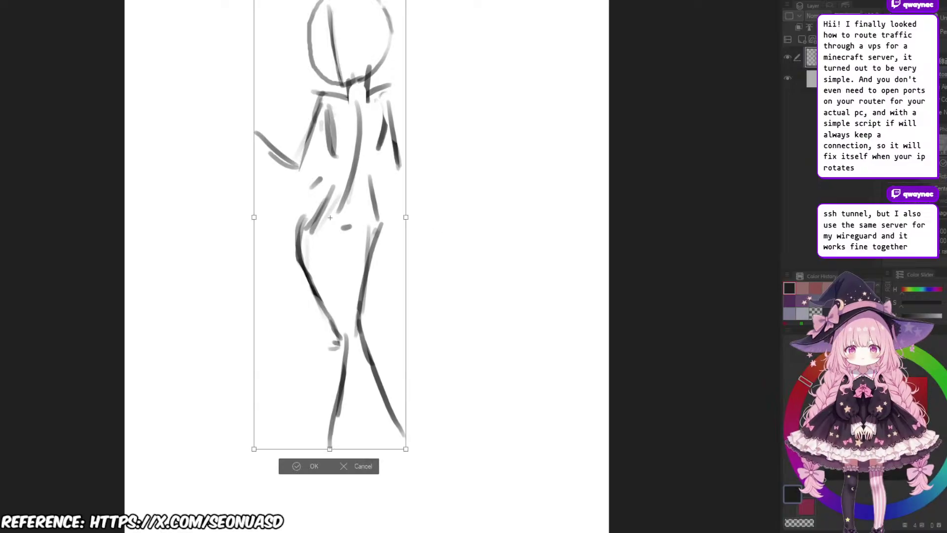
pyautogui.moveTo(406, 449); pyautogui.dragTo(423, 500)
# Step: Move the whole figure up toward the canvas's upper edge, enlarge it proportionally from its lower corner, and apply the transform
pyautogui.scroll(-3, 485, 402)
pyautogui.moveTo(485, 402); pyautogui.dragTo(476, 376)
pyautogui.scroll(2, 478, 373)
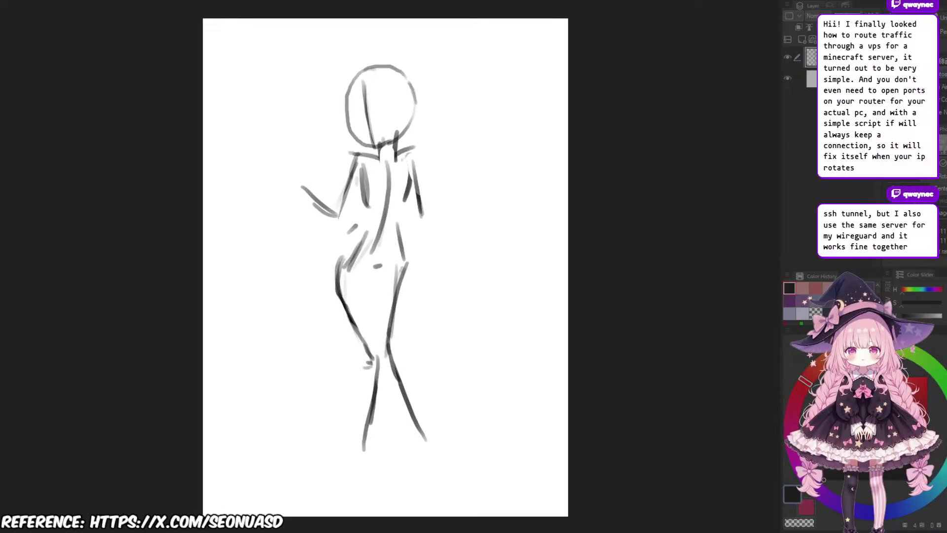
pyautogui.moveTo(363, 257); pyautogui.dragTo(347, 249)
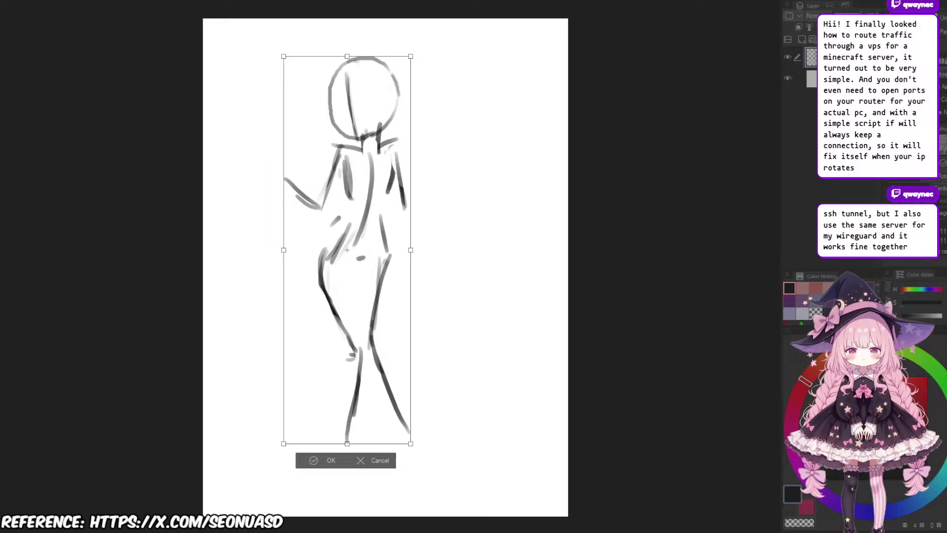
pyautogui.moveTo(411, 443); pyautogui.dragTo(430, 504)
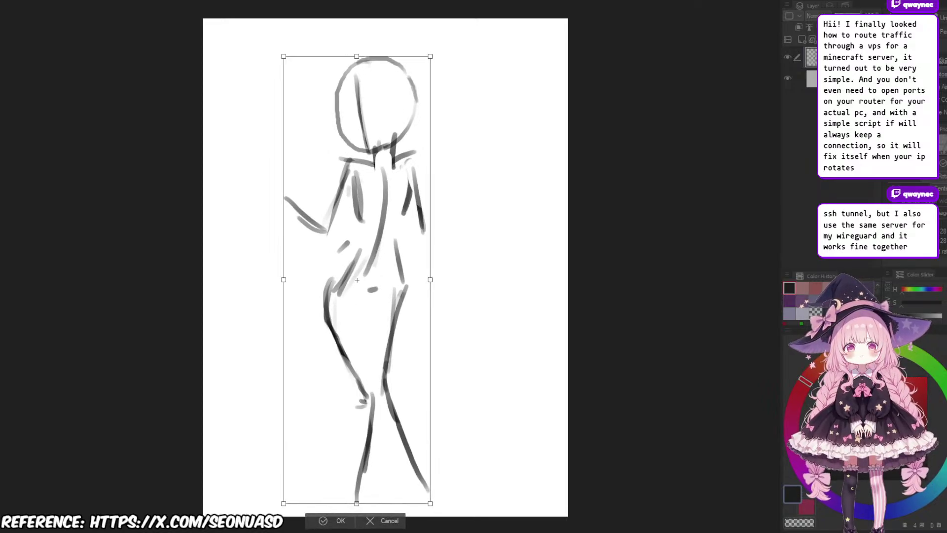
pyautogui.press('Return')
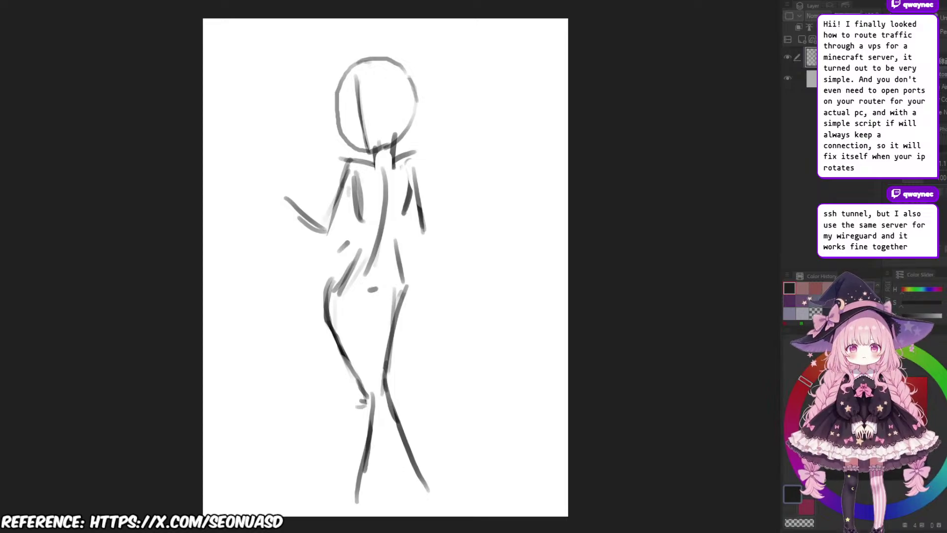
# Step: Try to thin the outer thigh line of the bent leg, and undo the change
pyautogui.moveTo(385, 276)
pyautogui.mouseDown()
pyautogui.moveTo(382, 250)
pyautogui.moveTo(384, 265)
pyautogui.moveTo(415, 239)
pyautogui.mouseUp()
pyautogui.scroll(1, 385, 266)
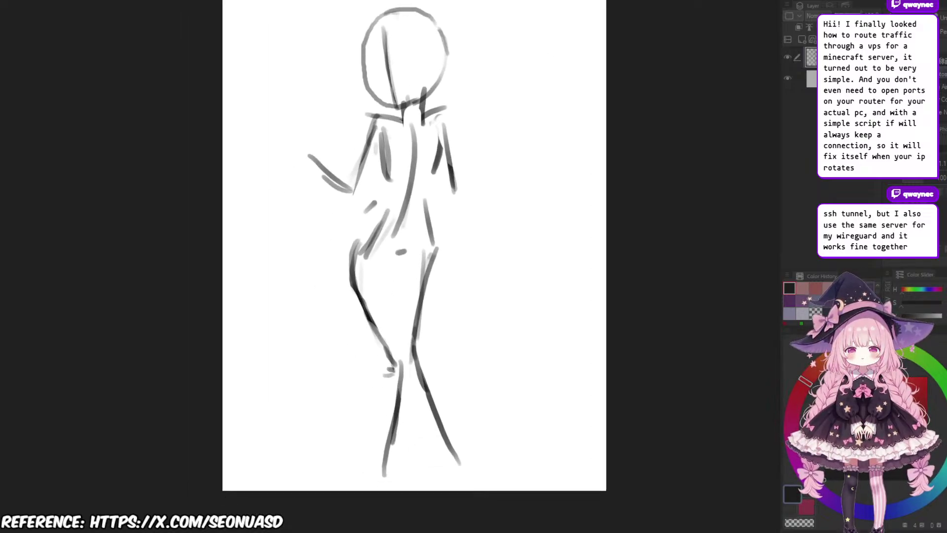
pyautogui.moveTo(433, 303)
pyautogui.mouseDown()
pyautogui.moveTo(442, 282)
pyautogui.moveTo(393, 320)
pyautogui.mouseUp()
pyautogui.scroll(1, 441, 302)
pyautogui.press('e')
pyautogui.scroll(-1, 421, 292)
pyautogui.scroll(-1, 414, 296)
pyautogui.moveTo(427, 276); pyautogui.dragTo(403, 323)
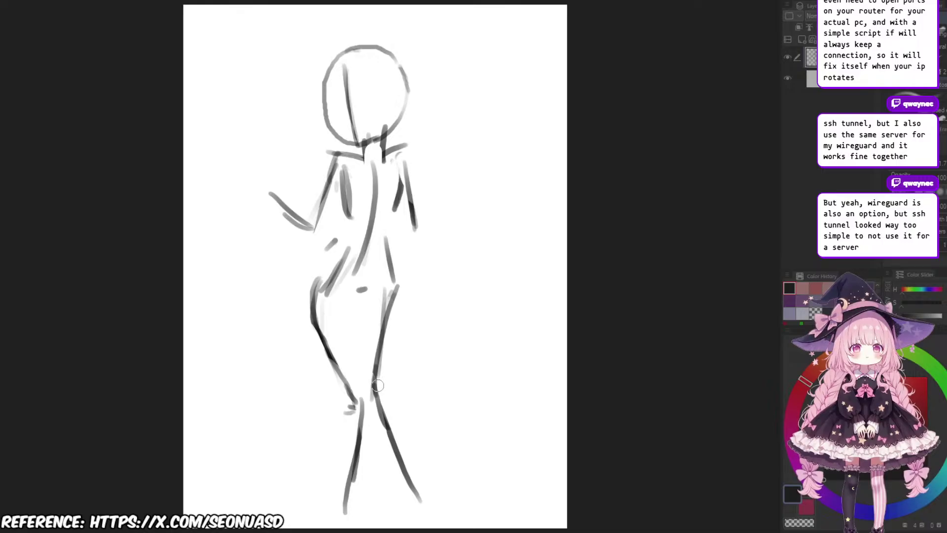
pyautogui.scroll(1, 378, 372)
pyautogui.scroll(-1, 377, 372)
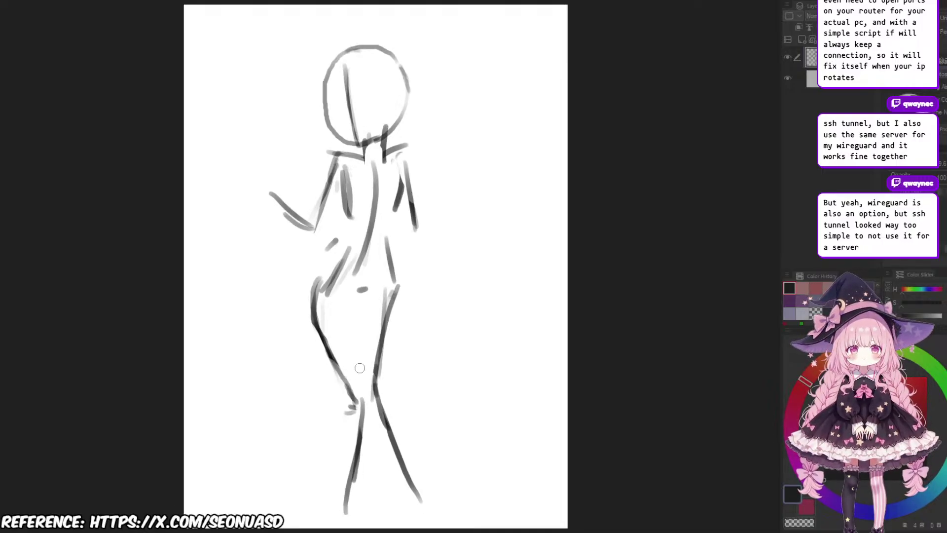
pyautogui.press('e')
pyautogui.scroll(1, 353, 361)
pyautogui.scroll(-1, 353, 361)
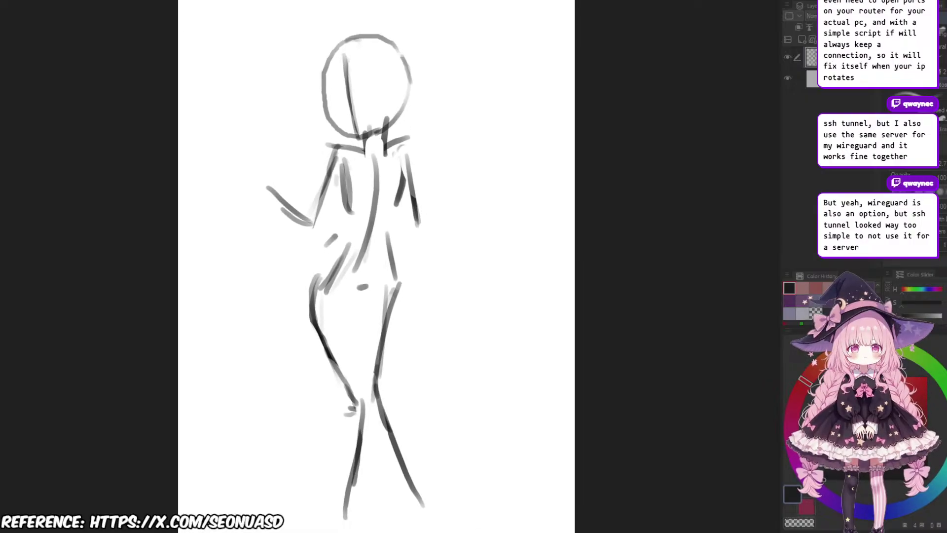
pyautogui.scroll(-1, 351, 365)
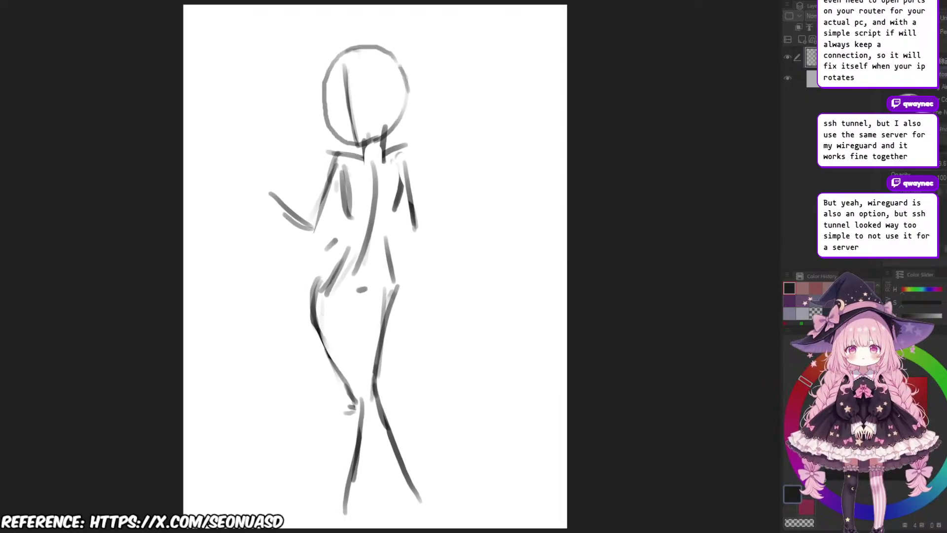
pyautogui.moveTo(318, 320); pyautogui.dragTo(352, 398)
pyautogui.hotkey('ctrl', 'z')
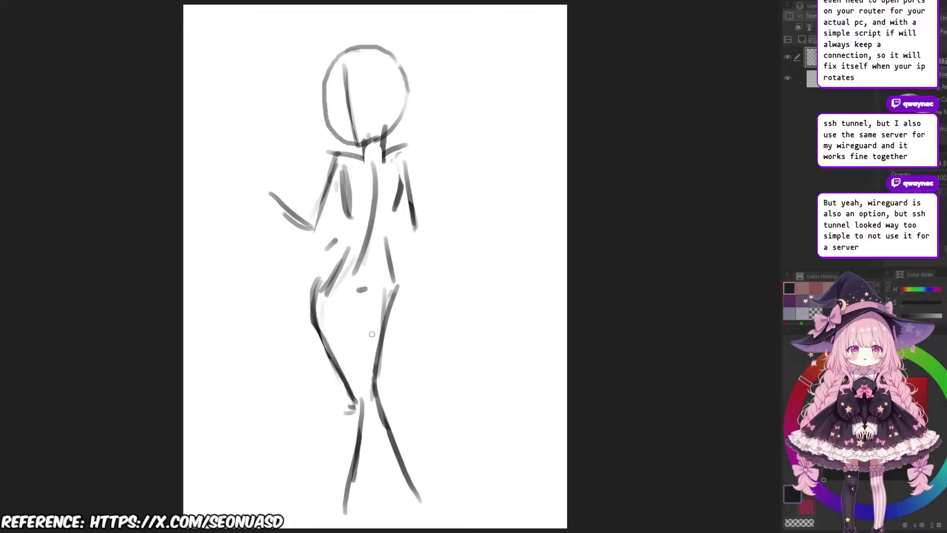
# Step: Thin the bent leg's outer thigh line with the eraser, clear the small knee marks, and redraw the line straight to the knee
pyautogui.moveTo(321, 333)
pyautogui.mouseDown()
pyautogui.moveTo(356, 398)
pyautogui.moveTo(351, 408)
pyautogui.mouseUp()
pyautogui.press('e')
pyautogui.scroll(1, 356, 369)
pyautogui.press('p')
pyautogui.press('e')
pyautogui.moveTo(330, 336)
pyautogui.mouseDown()
pyautogui.moveTo(361, 388)
pyautogui.moveTo(356, 397)
pyautogui.mouseUp()
pyautogui.moveTo(345, 357)
pyautogui.mouseDown()
pyautogui.moveTo(358, 400)
pyautogui.moveTo(360, 387)
pyautogui.mouseUp()
pyautogui.press('p')
pyautogui.moveTo(329, 344); pyautogui.dragTo(357, 399)
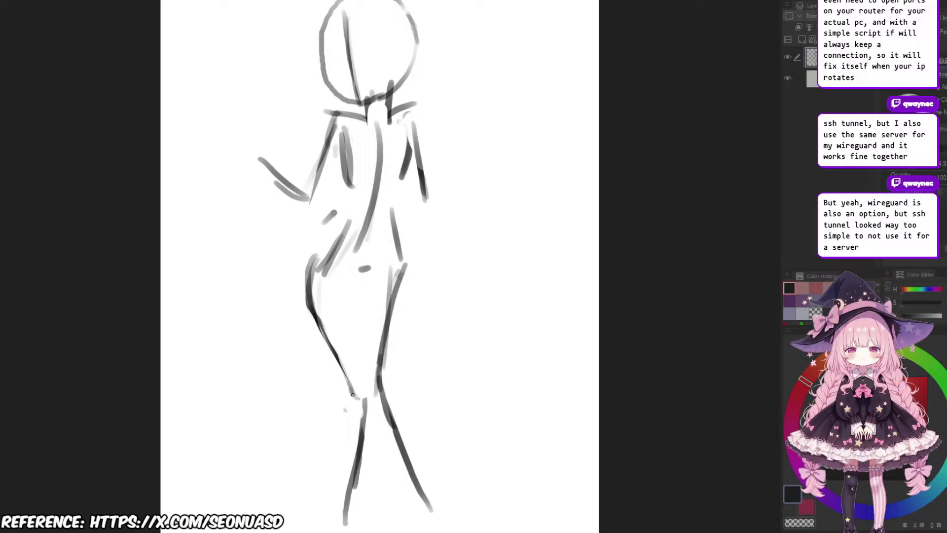
# Step: Erase and redraw the second leg's thigh and upper shin as straighter lines meeting at the knee
pyautogui.press('e')
pyautogui.moveTo(383, 337)
pyautogui.mouseDown()
pyautogui.moveTo(383, 309)
pyautogui.moveTo(399, 289)
pyautogui.moveTo(374, 371)
pyautogui.moveTo(407, 477)
pyautogui.mouseUp()
pyautogui.press('b')
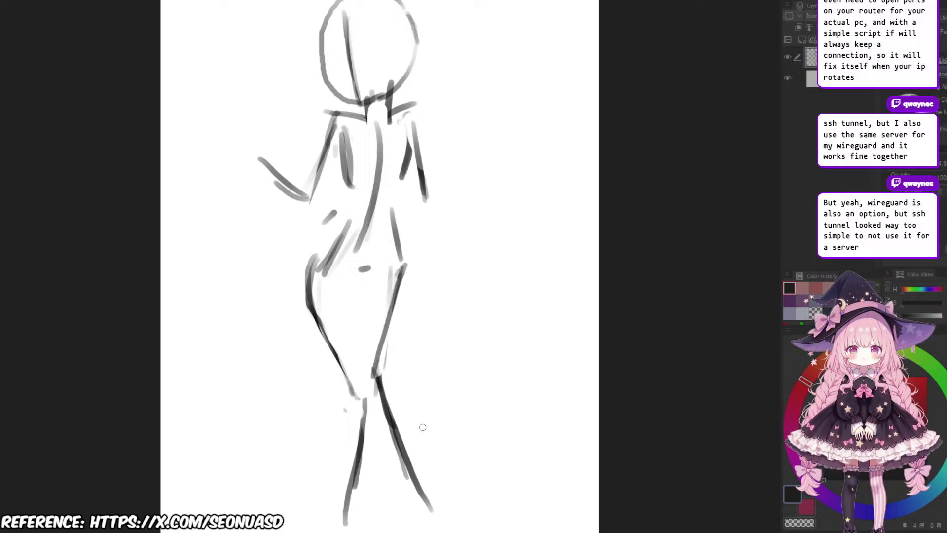
# Step: Sketch the lowered arm's forearm as a nearly horizontal line outward from the elbow, ending in a boxy hand
pyautogui.moveTo(434, 331); pyautogui.dragTo(434, 374)
pyautogui.scroll(1, 434, 266)
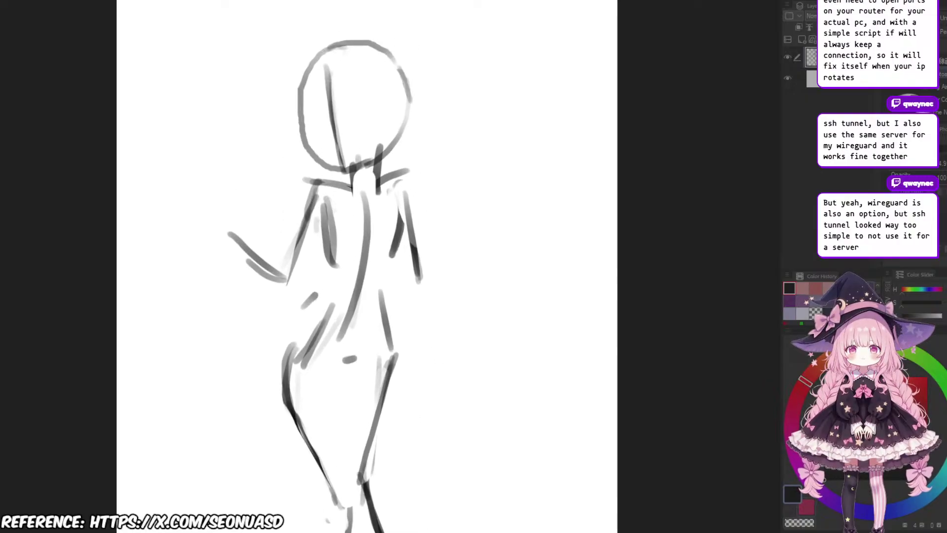
pyautogui.moveTo(402, 180)
pyautogui.mouseDown()
pyautogui.moveTo(415, 268)
pyautogui.moveTo(474, 289)
pyautogui.moveTo(487, 269)
pyautogui.moveTo(471, 277)
pyautogui.moveTo(516, 266)
pyautogui.moveTo(496, 292)
pyautogui.moveTo(504, 294)
pyautogui.moveTo(472, 297)
pyautogui.moveTo(489, 300)
pyautogui.mouseUp()
pyautogui.hotkey('ctrl', 'z')
pyautogui.moveTo(271, 242)
pyautogui.mouseDown()
pyautogui.moveTo(392, 252)
pyautogui.moveTo(375, 225)
pyautogui.mouseUp()
pyautogui.scroll(1, 382, 207)
pyautogui.scroll(-2, 381, 207)
pyautogui.scroll(-2, 374, 226)
pyautogui.scroll(4, 375, 225)
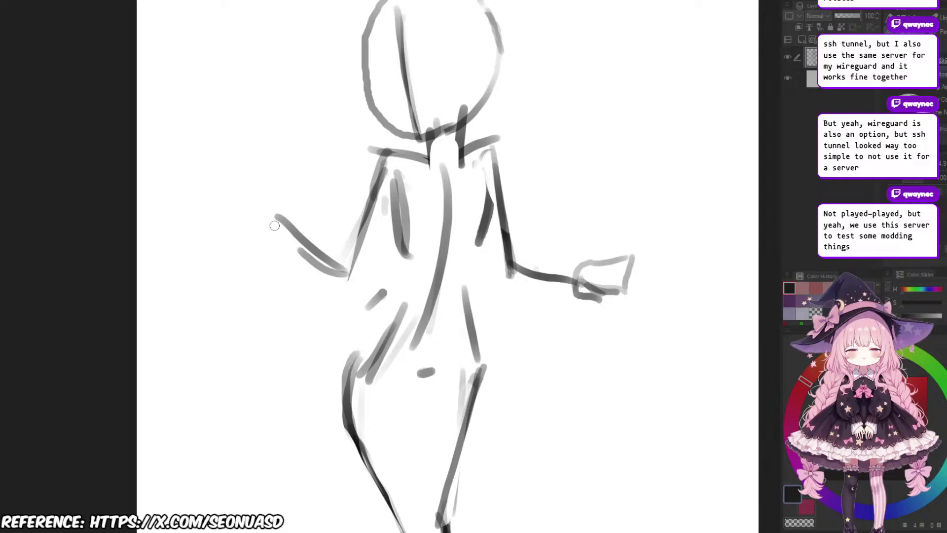
# Step: Sketch a boxy fist at the end of the raised forearm and clean up its inner edge with a smaller eraser
pyautogui.moveTo(265, 193)
pyautogui.mouseDown()
pyautogui.moveTo(277, 225)
pyautogui.moveTo(259, 187)
pyautogui.mouseUp()
pyautogui.hotkey('ctrl', 'z')
pyautogui.moveTo(263, 179)
pyautogui.mouseDown()
pyautogui.moveTo(273, 176)
pyautogui.moveTo(286, 193)
pyautogui.moveTo(283, 172)
pyautogui.moveTo(284, 224)
pyautogui.mouseUp()
pyautogui.hotkey('ctrl', 'z')
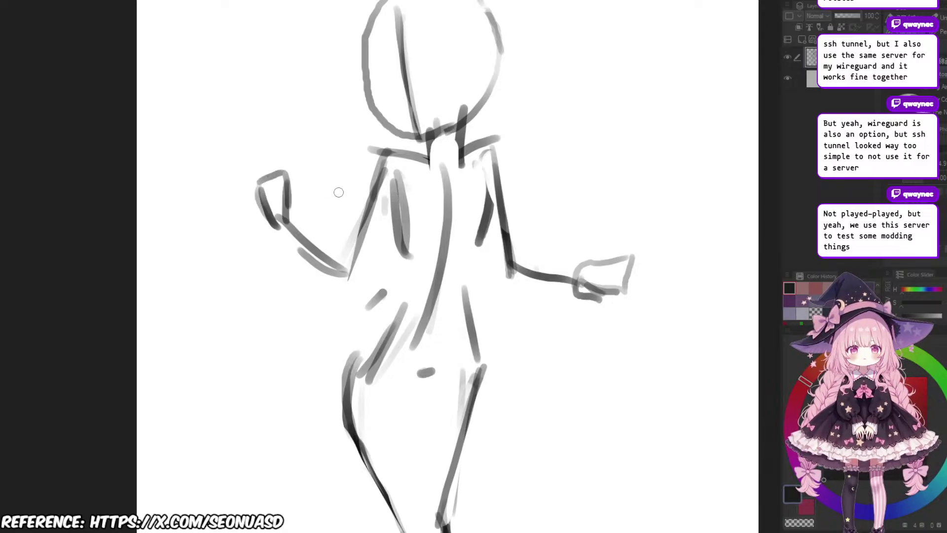
pyautogui.press('[')
pyautogui.press('[')
pyautogui.moveTo(275, 191); pyautogui.dragTo(278, 215)
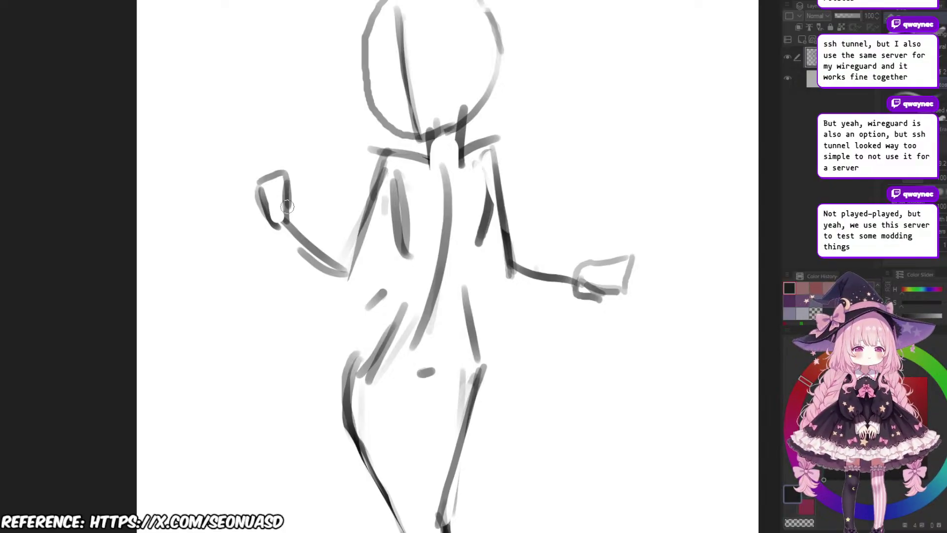
pyautogui.moveTo(280, 212); pyautogui.dragTo(272, 182)
pyautogui.scroll(-5, 272, 182)
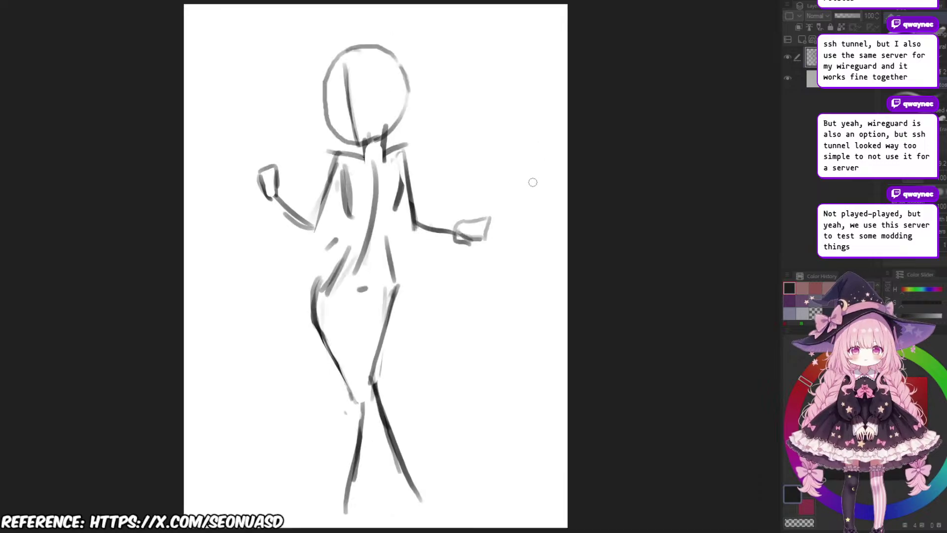
pyautogui.scroll(2, 508, 139)
pyautogui.moveTo(432, 269); pyautogui.dragTo(468, 200)
pyautogui.scroll(1, 445, 235)
pyautogui.moveTo(447, 255); pyautogui.dragTo(455, 190)
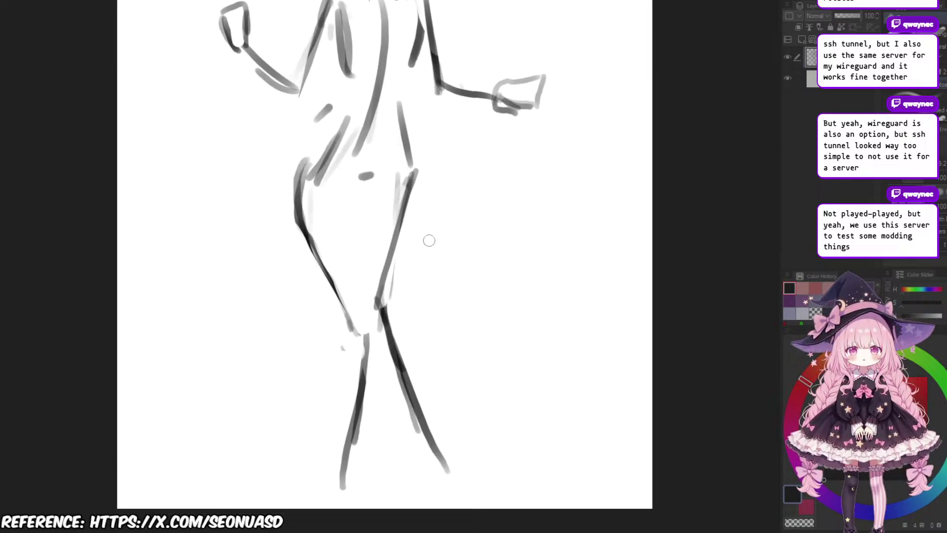
pyautogui.press('p')
pyautogui.scroll(-5, 457, 380)
pyautogui.moveTo(475, 352); pyautogui.dragTo(466, 371)
# Step: Erase and redraw the lower part of the face's vertical centre line as a thinner line down to the chin
pyautogui.scroll(5, 466, 371)
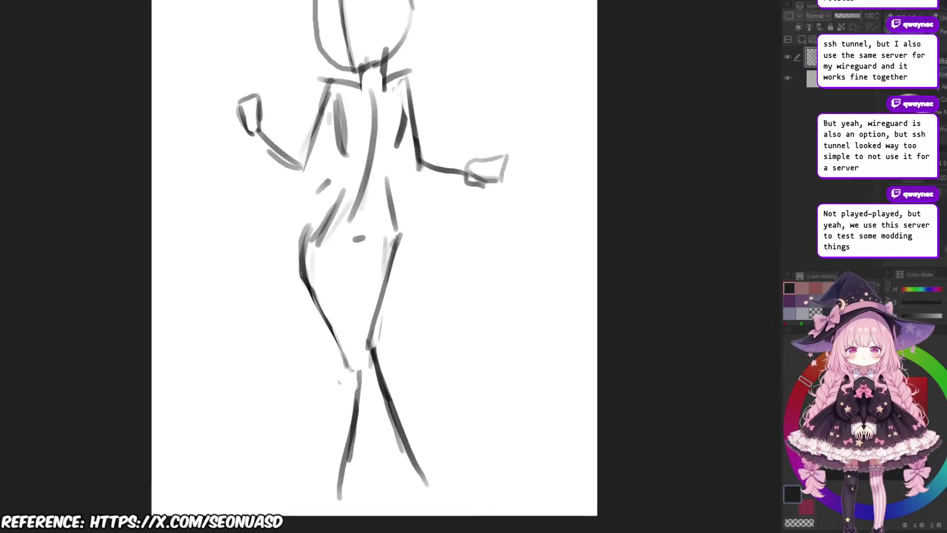
pyautogui.moveTo(369, 149)
pyautogui.mouseDown()
pyautogui.moveTo(396, 243)
pyautogui.moveTo(378, 171)
pyautogui.moveTo(389, 236)
pyautogui.mouseUp()
pyautogui.hotkey('ctrl', 'z')
pyautogui.press('e')
pyautogui.moveTo(366, 160); pyautogui.dragTo(390, 245)
pyautogui.press('p')
pyautogui.moveTo(372, 158); pyautogui.dragTo(399, 245)
pyautogui.scroll(1, 389, 192)
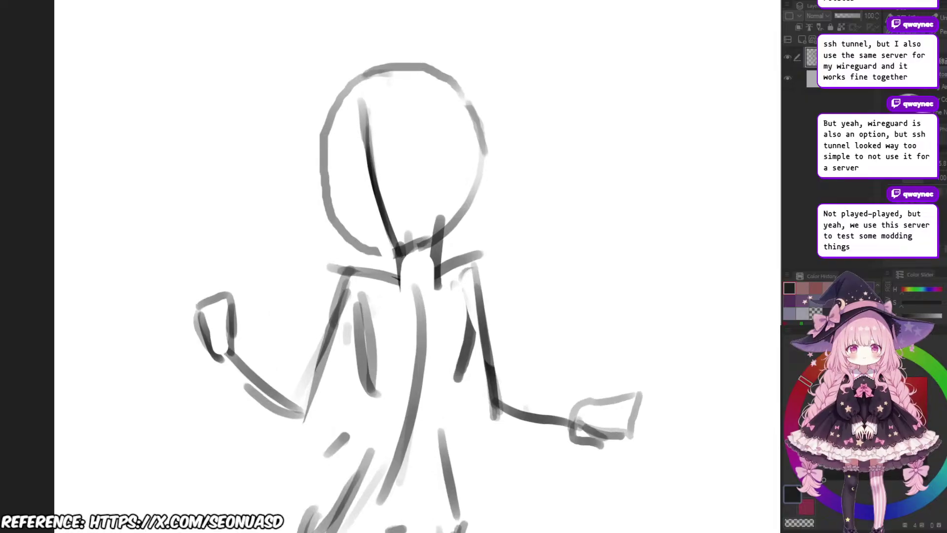
pyautogui.hotkey('ctrl', 'z')
pyautogui.moveTo(374, 171); pyautogui.dragTo(396, 253)
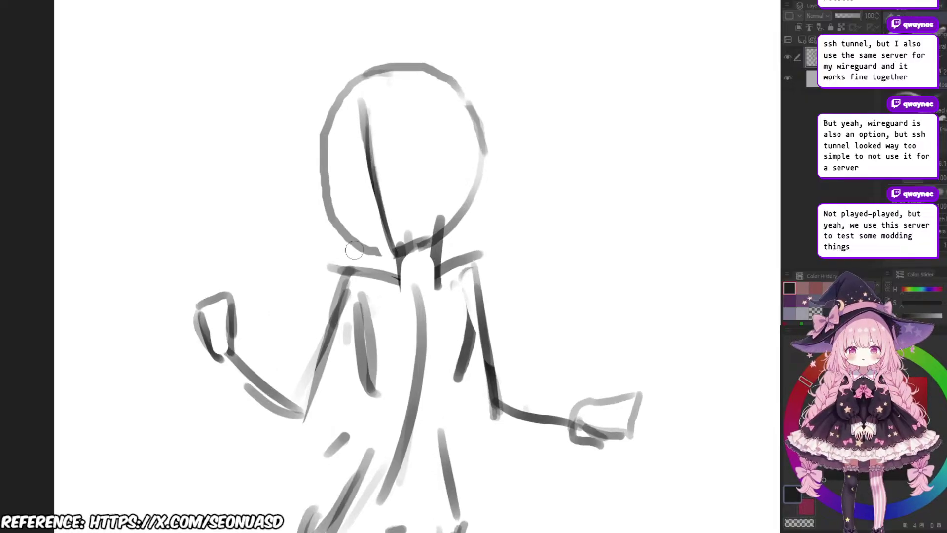
# Step: Erase the head circle's lower curve on the centre-line side and sketch a slanted jaw line down to the chin
pyautogui.moveTo(346, 234); pyautogui.dragTo(384, 257)
pyautogui.moveTo(396, 216); pyautogui.dragTo(380, 222)
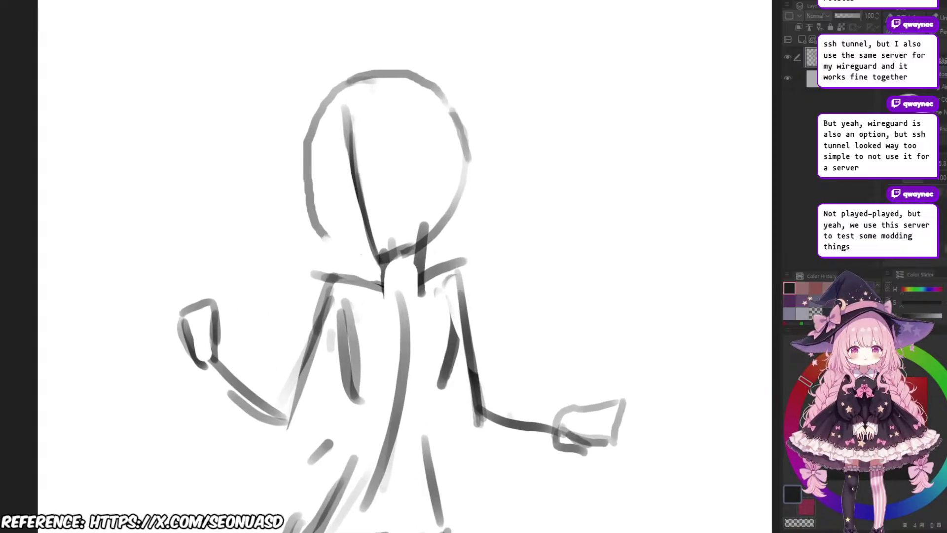
pyautogui.scroll(-2, 379, 222)
pyautogui.scroll(2, 379, 222)
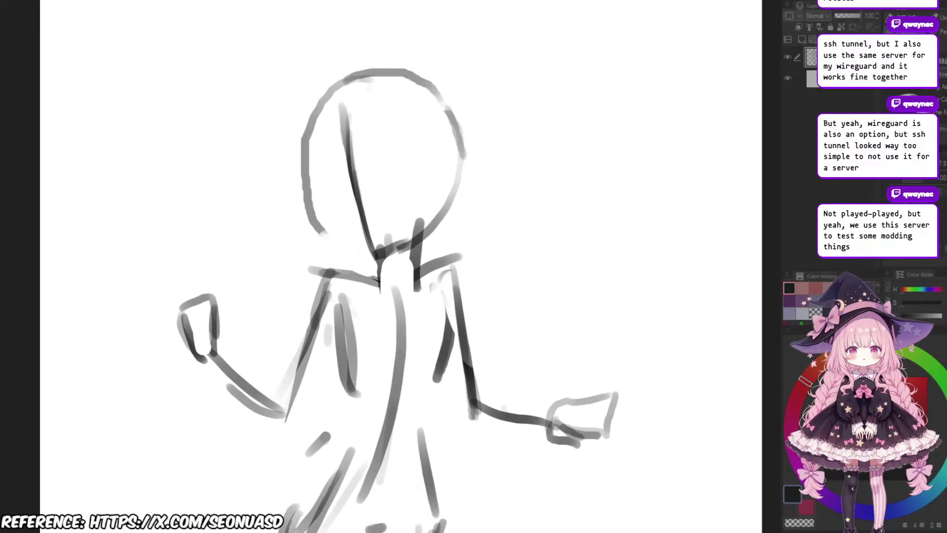
pyautogui.scroll(1, 392, 220)
pyautogui.moveTo(319, 236); pyautogui.dragTo(389, 263)
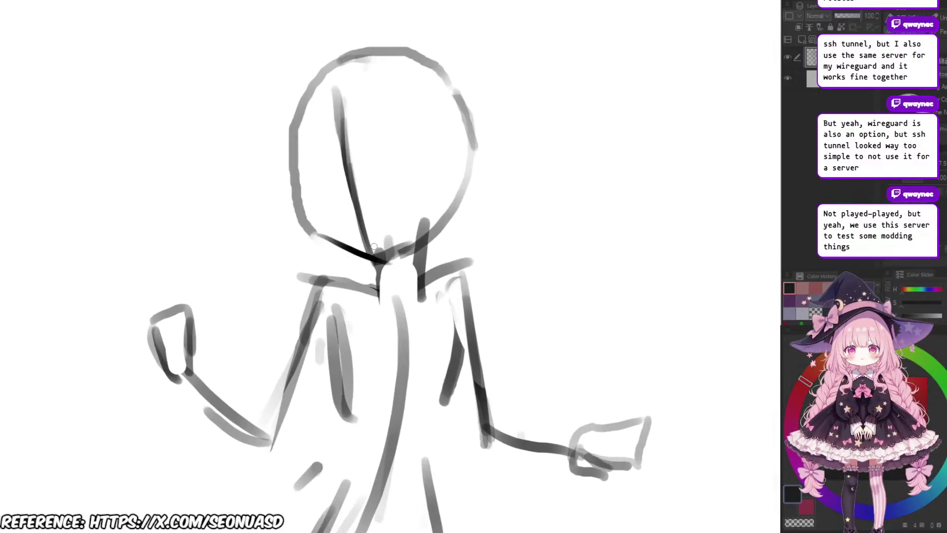
pyautogui.hotkey('ctrl', 'z')
pyautogui.moveTo(315, 239)
pyautogui.mouseDown()
pyautogui.moveTo(376, 260)
pyautogui.moveTo(386, 255)
pyautogui.moveTo(398, 299)
pyautogui.mouseUp()
pyautogui.scroll(2, 355, 235)
pyautogui.hotkey('ctrl', 'z')
pyautogui.moveTo(332, 269); pyautogui.dragTo(398, 299)
# Step: Thin the new jaw line with the eraser and redraw it as a fine line ending at the chin point
pyautogui.press('e')
pyautogui.moveTo(318, 263)
pyautogui.mouseDown()
pyautogui.moveTo(349, 290)
pyautogui.moveTo(335, 270)
pyautogui.moveTo(398, 299)
pyautogui.mouseUp()
pyautogui.press('b')
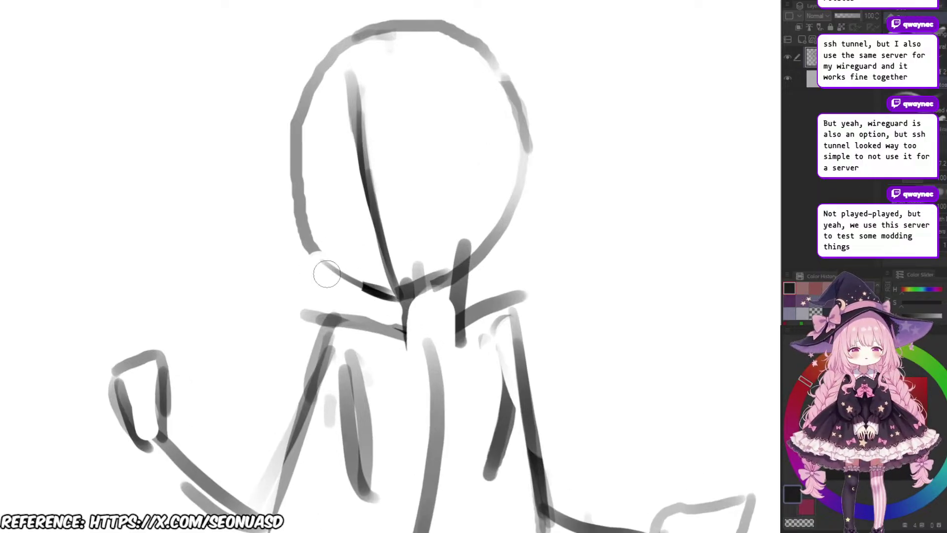
pyautogui.moveTo(328, 274)
pyautogui.mouseDown()
pyautogui.moveTo(388, 304)
pyautogui.moveTo(379, 298)
pyautogui.mouseUp()
pyautogui.press('b')
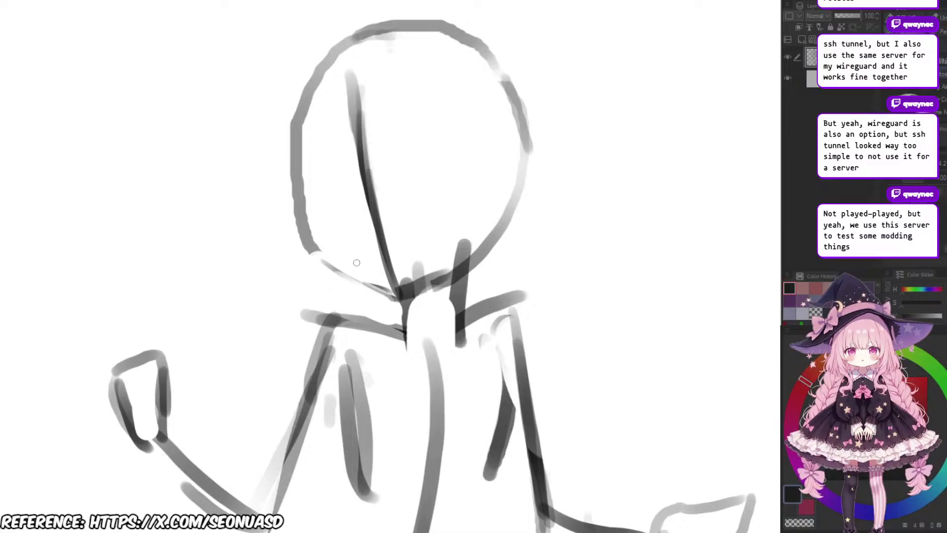
pyautogui.hotkey('ctrl', 'z')
pyautogui.moveTo(333, 270)
pyautogui.mouseDown()
pyautogui.moveTo(400, 301)
pyautogui.moveTo(373, 288)
pyautogui.moveTo(397, 301)
pyautogui.mouseUp()
pyautogui.moveTo(394, 285); pyautogui.dragTo(423, 310)
# Step: Sketch the cheek curve joining the jaw line to the side of the head and erase the overlapping end of the circle
pyautogui.scroll(1, 409, 306)
pyautogui.moveTo(337, 237); pyautogui.dragTo(352, 289)
pyautogui.moveTo(339, 256); pyautogui.dragTo(352, 288)
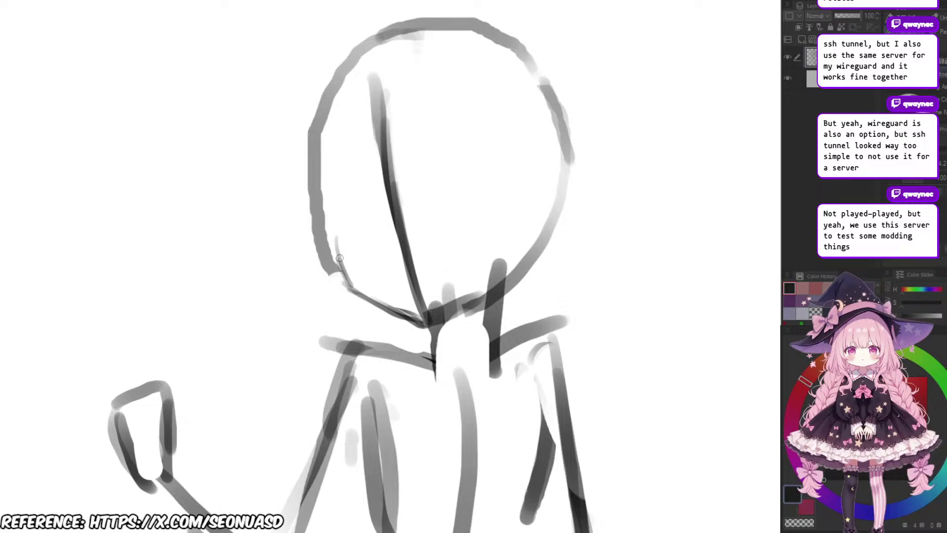
pyautogui.press('e')
pyautogui.moveTo(321, 249)
pyautogui.mouseDown()
pyautogui.moveTo(342, 285)
pyautogui.moveTo(368, 296)
pyautogui.mouseUp()
pyautogui.press('b')
pyautogui.hotkey('ctrl', 'z')
pyautogui.scroll(-3, 454, 255)
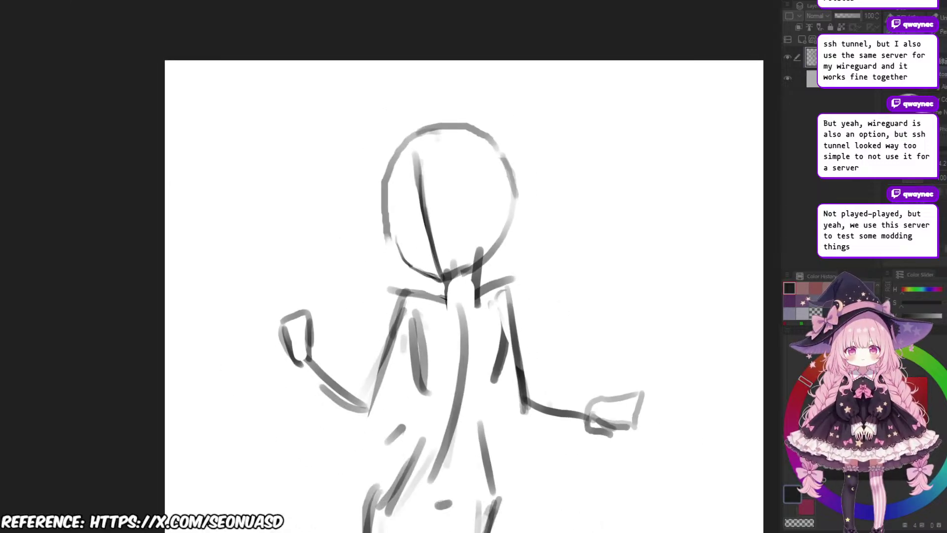
# Step: Erase the opposite lower curve of the head with the neck overlap, and draw a straight jaw line rising from the chin
pyautogui.moveTo(454, 255); pyautogui.dragTo(435, 264)
pyautogui.scroll(2, 475, 224)
pyautogui.press('e')
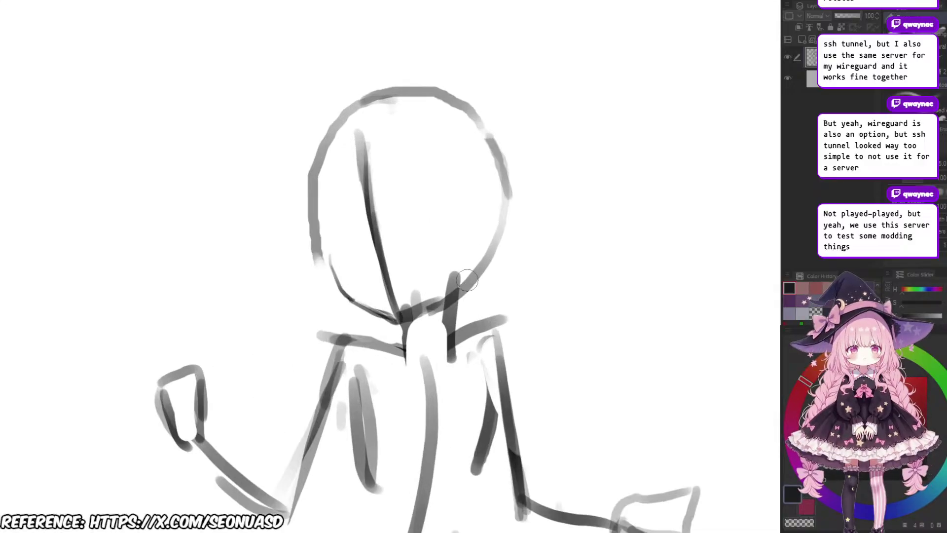
pyautogui.moveTo(410, 320)
pyautogui.mouseDown()
pyautogui.moveTo(438, 304)
pyautogui.moveTo(441, 289)
pyautogui.moveTo(427, 290)
pyautogui.moveTo(414, 304)
pyautogui.moveTo(469, 286)
pyautogui.mouseUp()
pyautogui.scroll(-3, 475, 282)
pyautogui.scroll(3, 476, 282)
# Step: Erase the lower half of the face's vertical centre line, down to the chin
pyautogui.press('e')
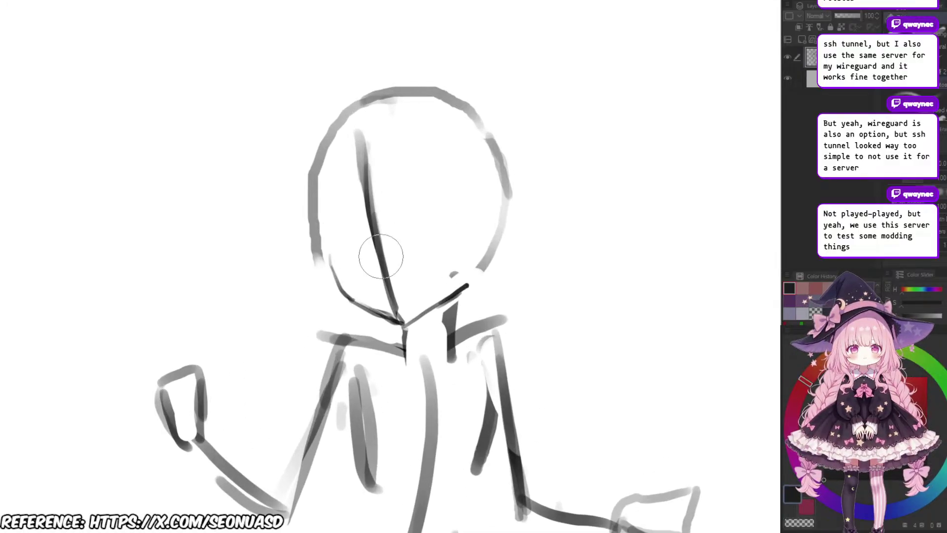
pyautogui.moveTo(382, 256); pyautogui.dragTo(398, 296)
pyautogui.scroll(-3, 434, 236)
pyautogui.scroll(3, 439, 234)
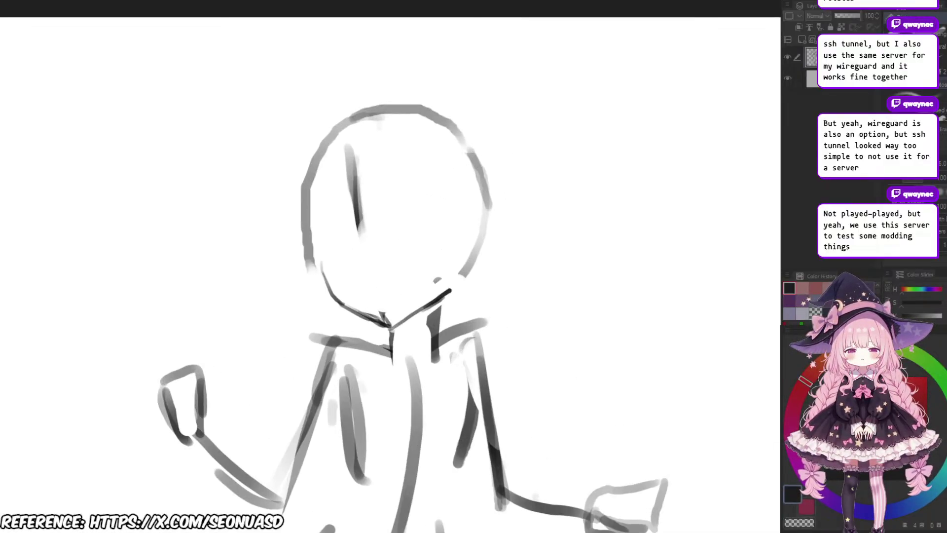
# Step: Sketch a thin, slightly curved horizontal guide line across the face at the end of the centre line, and clean it up
pyautogui.moveTo(438, 242); pyautogui.dragTo(461, 205)
pyautogui.press('p')
pyautogui.moveTo(347, 228)
pyautogui.mouseDown()
pyautogui.moveTo(392, 201)
pyautogui.moveTo(507, 196)
pyautogui.mouseUp()
pyautogui.moveTo(400, 200); pyautogui.dragTo(487, 195)
pyautogui.press('e')
pyautogui.moveTo(426, 192)
pyautogui.mouseDown()
pyautogui.moveTo(444, 178)
pyautogui.moveTo(392, 197)
pyautogui.moveTo(456, 196)
pyautogui.mouseUp()
pyautogui.press('p')
# Step: Enlarge the whole figure sketch with a free transform and shift it so the lower legs run past the canvas edge
pyautogui.scroll(-4, 493, 193)
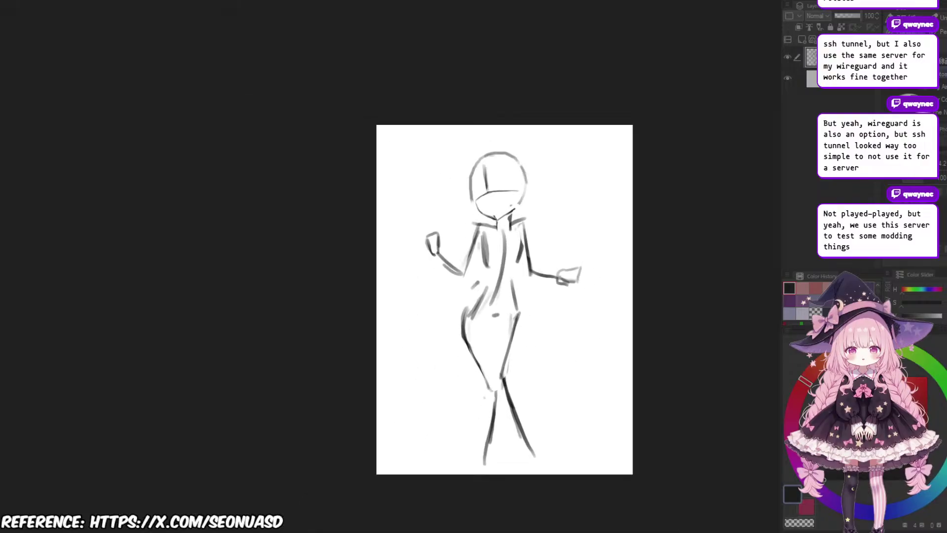
pyautogui.scroll(3, 506, 188)
pyautogui.scroll(-1, 506, 188)
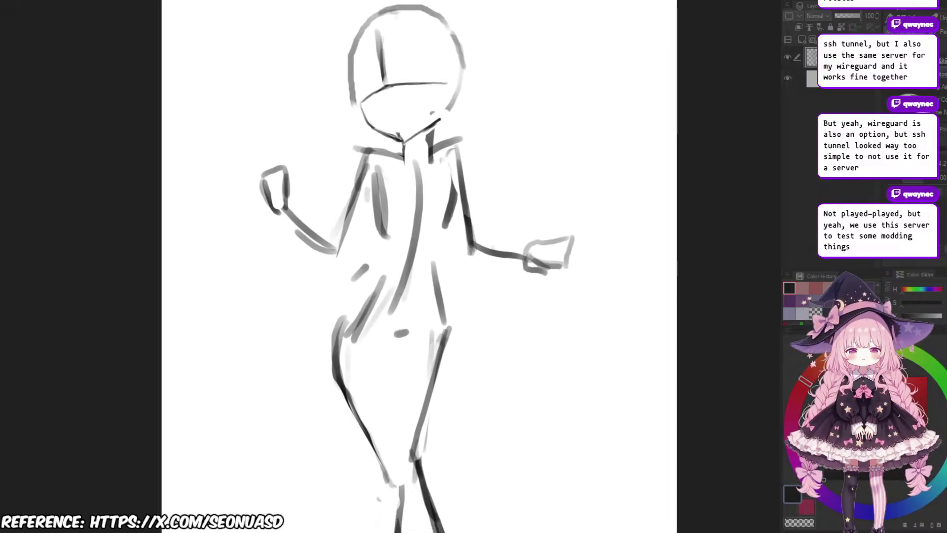
pyautogui.scroll(-2, 493, 202)
pyautogui.scroll(1, 483, 219)
pyautogui.scroll(1, 482, 219)
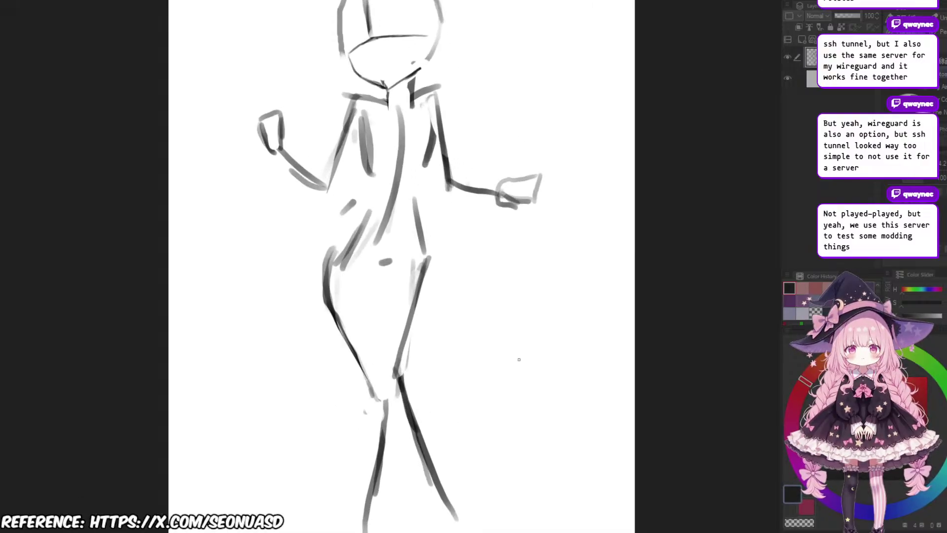
pyautogui.moveTo(572, 390)
pyautogui.mouseDown()
pyautogui.moveTo(567, 340)
pyautogui.moveTo(556, 341)
pyautogui.mouseUp()
pyautogui.scroll(-2, 567, 340)
pyautogui.hotkey('ctrl', 't')
pyautogui.hotkey('ctrl', 't')
pyautogui.moveTo(486, 427); pyautogui.dragTo(497, 452)
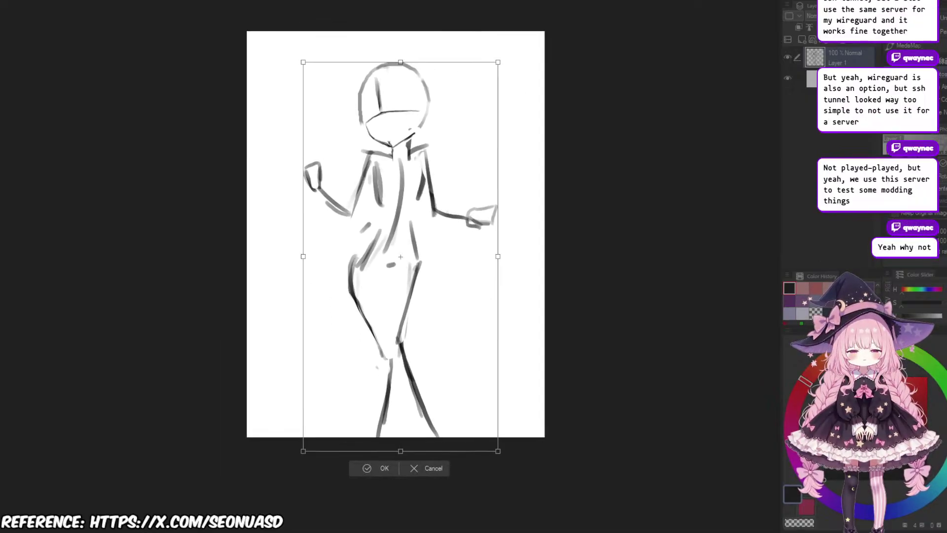
pyautogui.moveTo(424, 296); pyautogui.dragTo(416, 312)
pyautogui.press('Return')
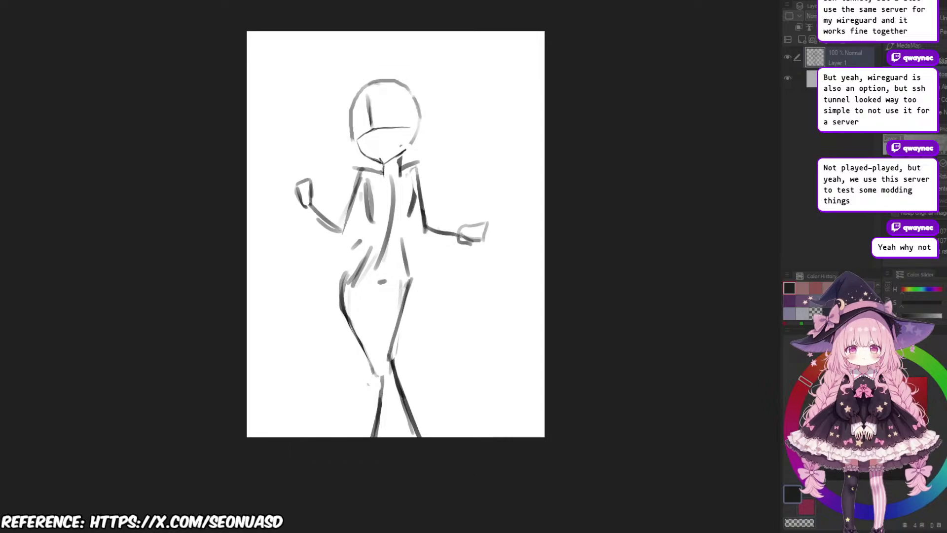
# Step: Scale the figure up slightly more, moving the head closer to the canvas's upper edge
pyautogui.hotkey('ctrl', 't')
pyautogui.moveTo(489, 78); pyautogui.dragTo(494, 68)
pyautogui.moveTo(397, 259); pyautogui.dragTo(397, 260)
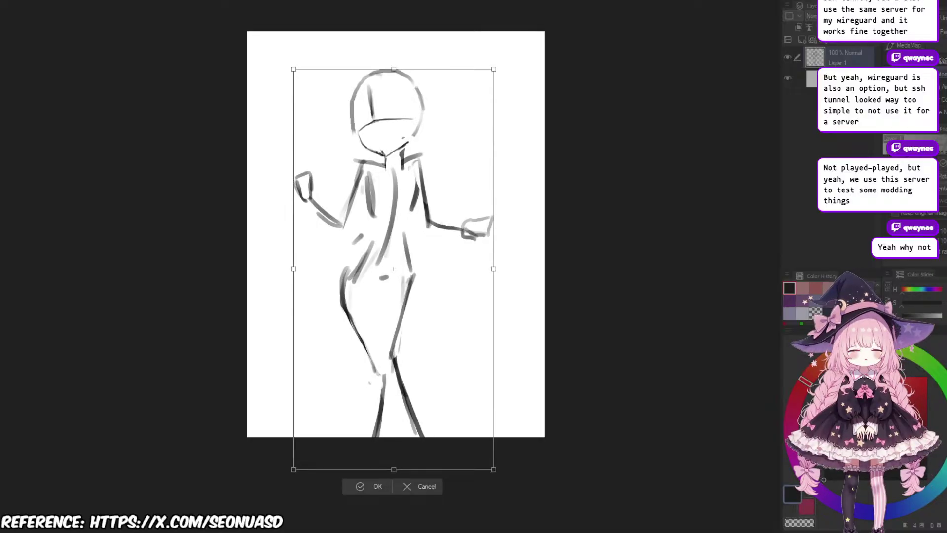
pyautogui.press('Return')
# Step: Try to erase part of the vertical chest stroke on the raised-fist side
pyautogui.scroll(5, 450, 194)
pyautogui.moveTo(450, 195); pyautogui.dragTo(496, 167)
pyautogui.scroll(-4, 493, 143)
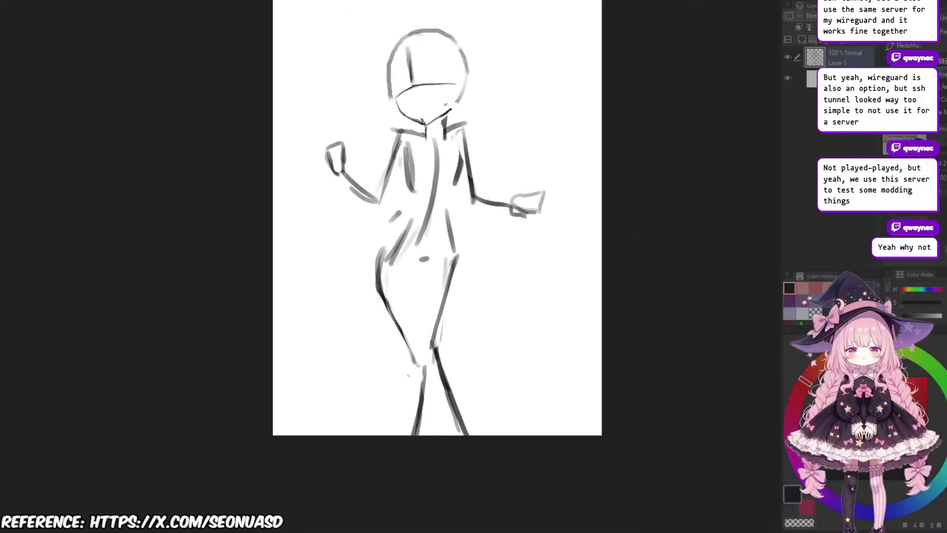
pyautogui.scroll(3, 492, 129)
pyautogui.scroll(3, 375, 167)
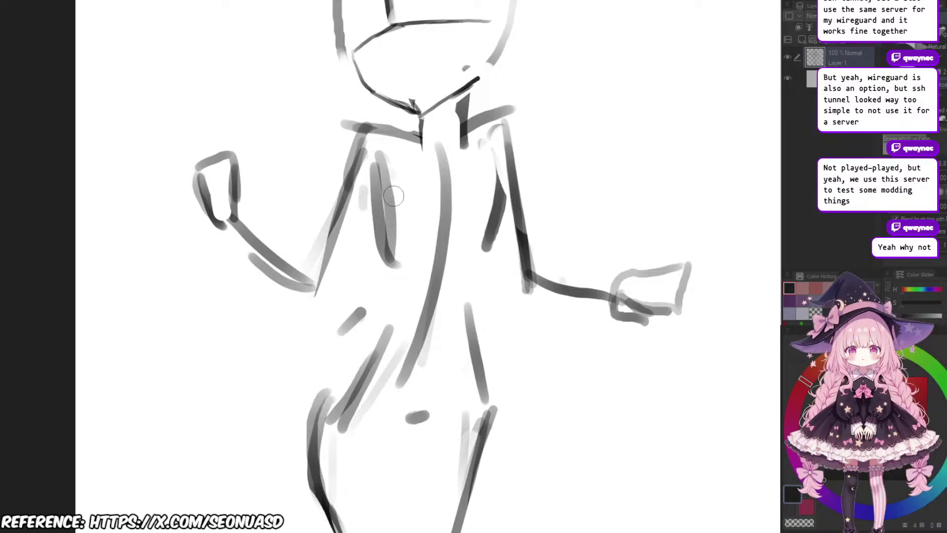
pyautogui.moveTo(376, 166); pyautogui.dragTo(385, 254)
pyautogui.hotkey('ctrl', 'z')
pyautogui.press('b')
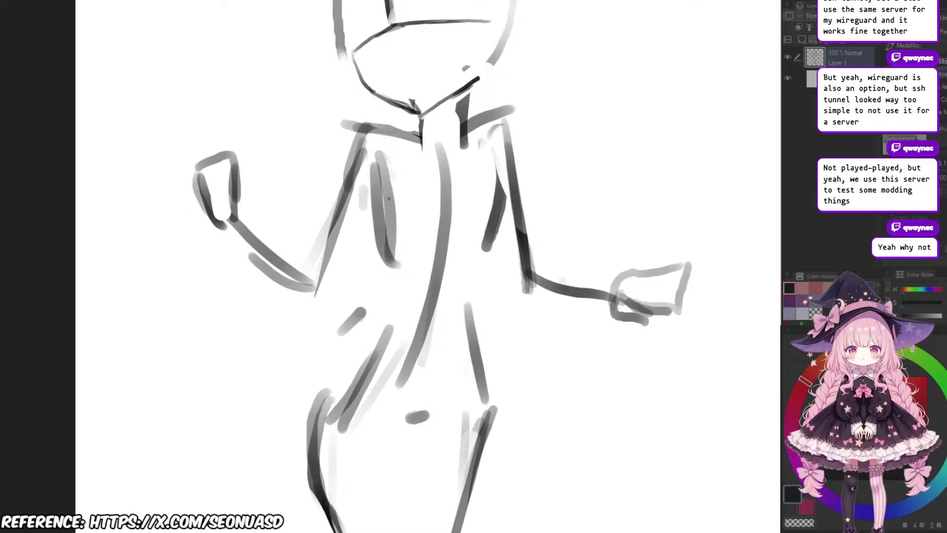
pyautogui.scroll(-2, 389, 198)
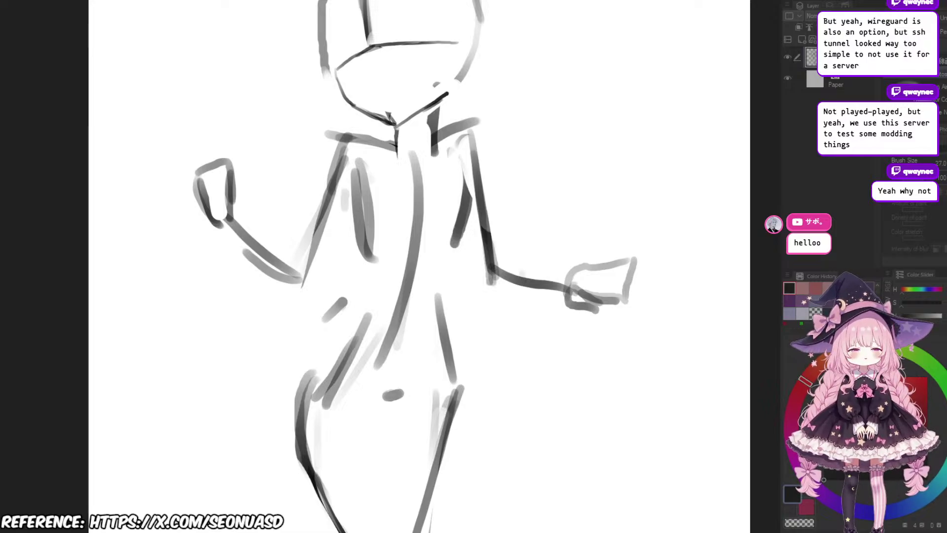
pyautogui.moveTo(329, 338); pyautogui.dragTo(375, 285)
pyautogui.press('e')
pyautogui.press('b')
pyautogui.scroll(-4, 444, 281)
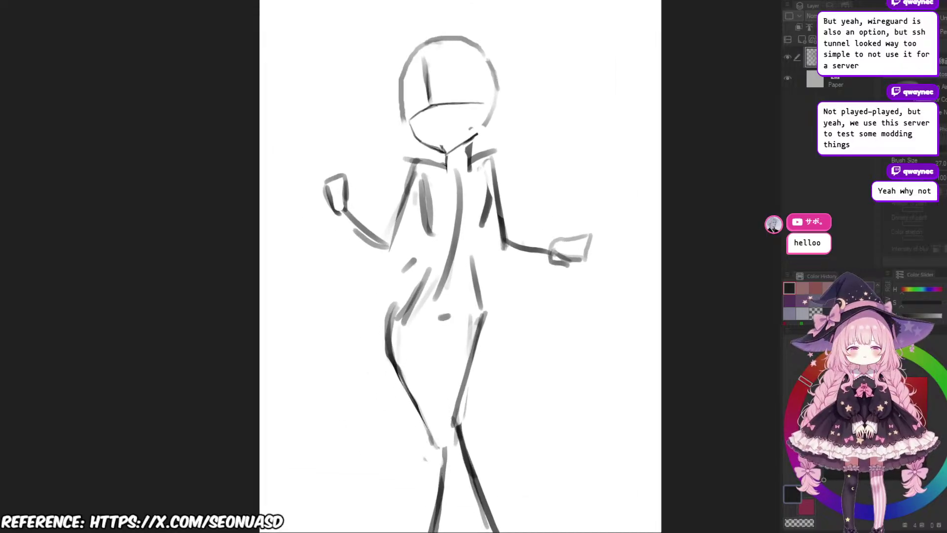
pyautogui.scroll(7, 451, 305)
pyautogui.scroll(-2, 446, 277)
pyautogui.scroll(-1, 439, 296)
pyautogui.scroll(1, 439, 296)
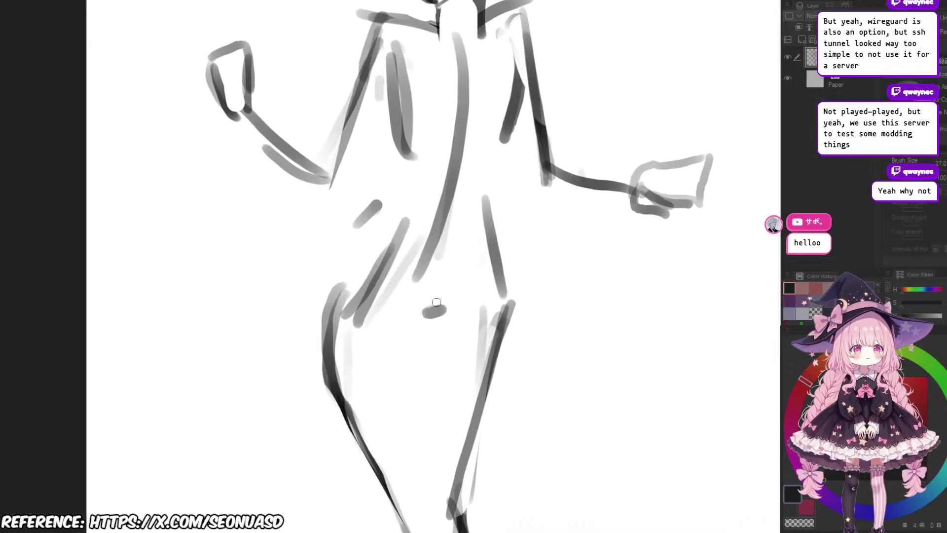
pyautogui.moveTo(436, 311); pyautogui.dragTo(404, 277)
pyautogui.scroll(-4, 409, 276)
pyautogui.scroll(4, 410, 276)
# Step: Erase the overlapping waist strokes on the raised-fist side and draw one dark line from the waist to the hip
pyautogui.press('e')
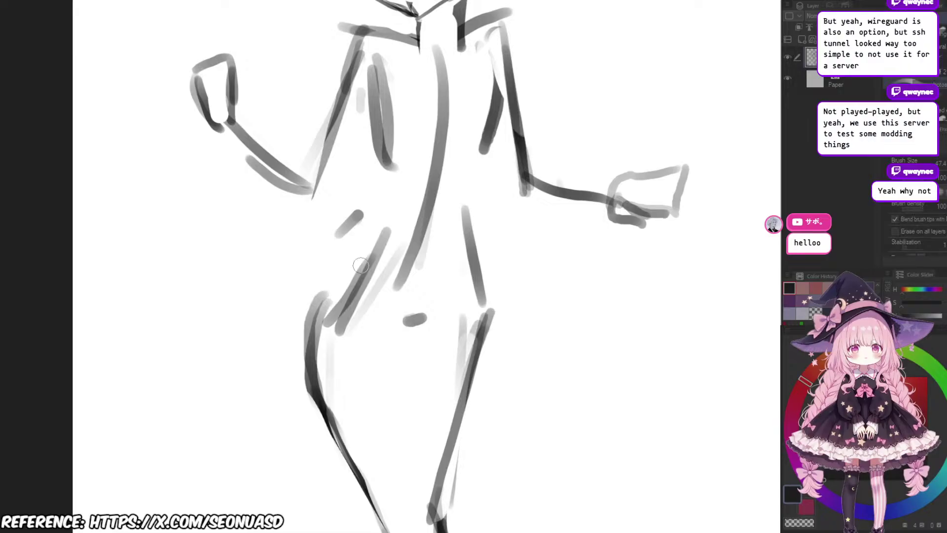
pyautogui.moveTo(399, 239)
pyautogui.mouseDown()
pyautogui.moveTo(338, 380)
pyautogui.moveTo(387, 297)
pyautogui.mouseUp()
pyautogui.press('p')
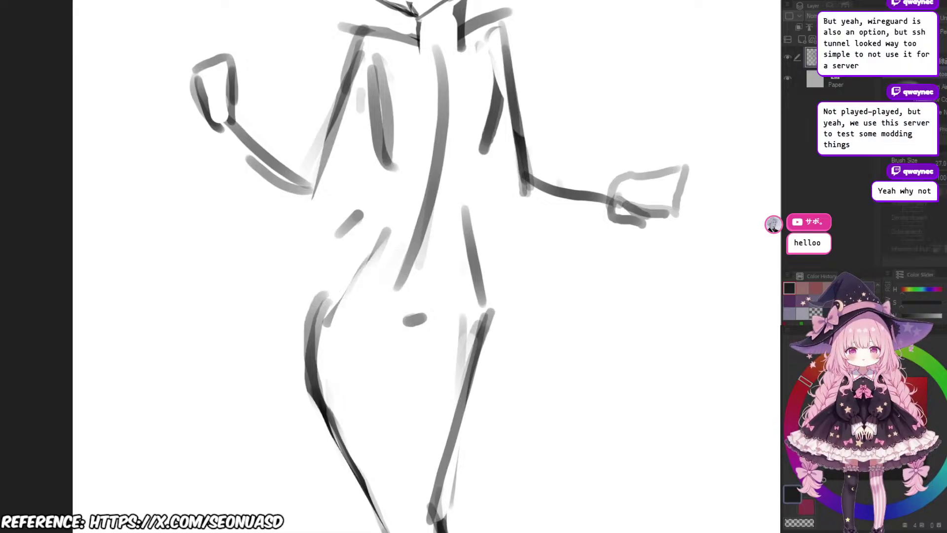
pyautogui.moveTo(376, 239); pyautogui.dragTo(314, 345)
pyautogui.moveTo(443, 247)
pyautogui.mouseDown()
pyautogui.moveTo(390, 276)
pyautogui.moveTo(371, 251)
pyautogui.mouseUp()
# Step: Try darkening the opposite waist line with heavier strokes, and undo them
pyautogui.moveTo(392, 206); pyautogui.dragTo(426, 305)
pyautogui.scroll(-5, 472, 282)
pyautogui.scroll(3, 478, 340)
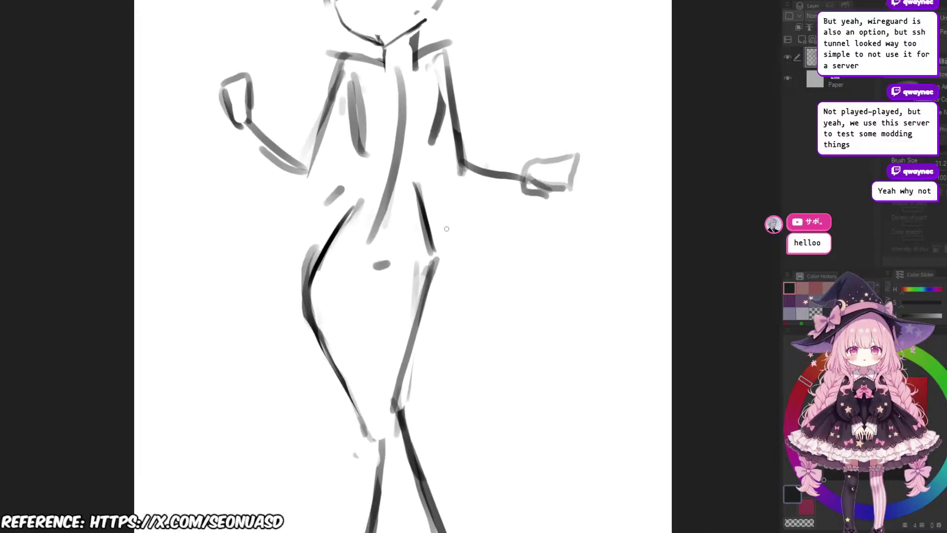
pyautogui.moveTo(423, 209)
pyautogui.mouseDown()
pyautogui.moveTo(453, 271)
pyautogui.moveTo(439, 252)
pyautogui.mouseUp()
pyautogui.hotkey('ctrl', 'z')
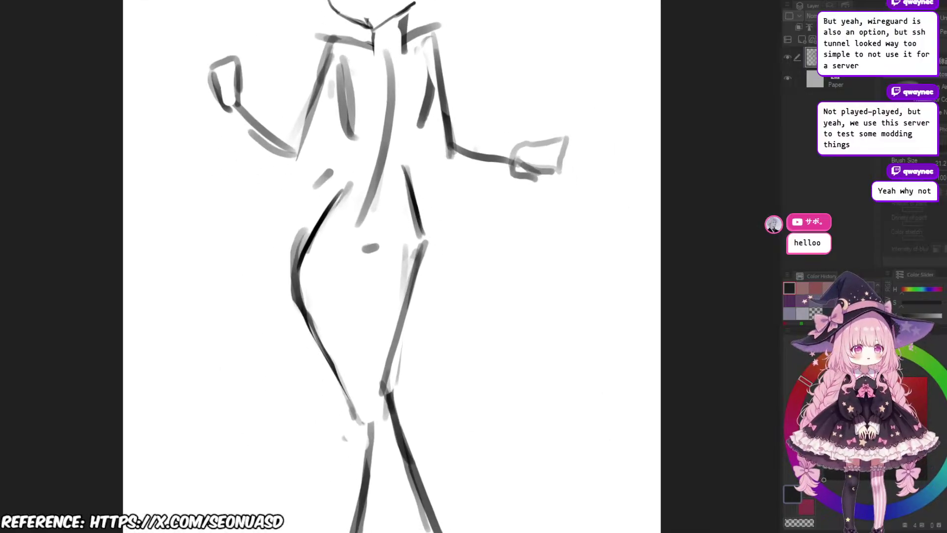
pyautogui.hotkey('ctrl', 'z')
# Step: Redraw the waist line on the open-hand side as a thin stroke flaring outward to the hip
pyautogui.moveTo(406, 165); pyautogui.dragTo(451, 267)
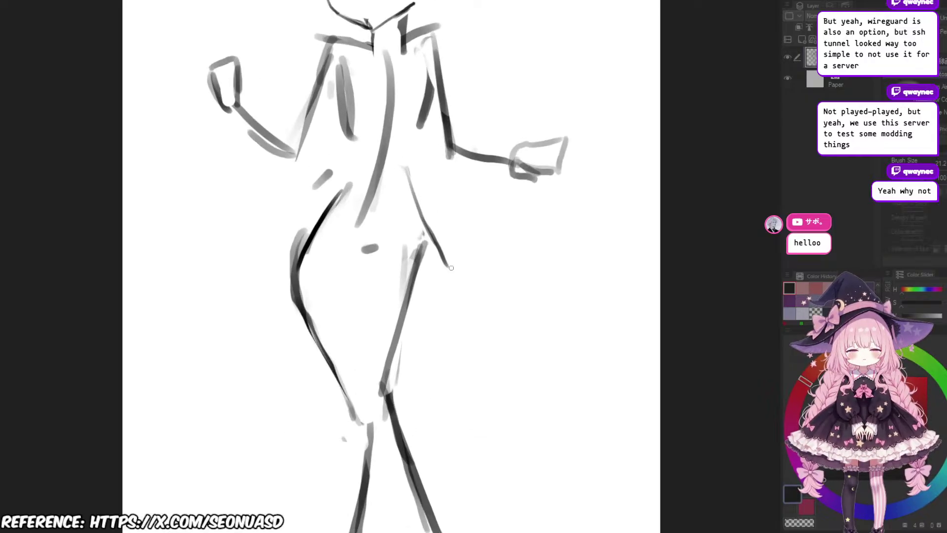
pyautogui.hotkey('ctrl', 'z')
pyautogui.hotkey('ctrl', 'z')
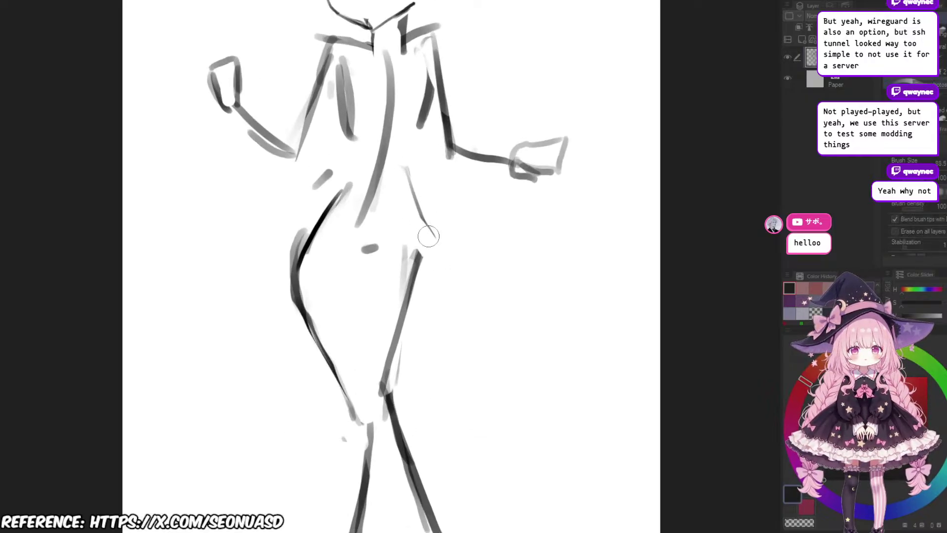
pyautogui.moveTo(426, 203); pyautogui.dragTo(448, 258)
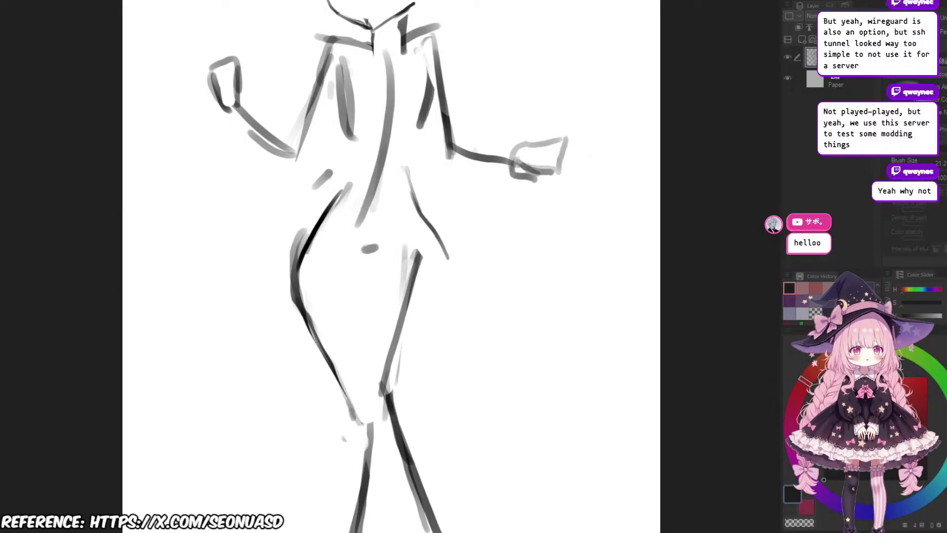
pyautogui.hotkey('ctrl', 'z')
pyautogui.moveTo(427, 226); pyautogui.dragTo(437, 247)
pyautogui.moveTo(416, 207); pyautogui.dragTo(442, 272)
# Step: Draw a new outer thigh line angling from the widened hip point in towards the knee
pyautogui.moveTo(447, 281)
pyautogui.mouseDown()
pyautogui.moveTo(399, 381)
pyautogui.moveTo(438, 316)
pyautogui.mouseUp()
pyautogui.moveTo(452, 294)
pyautogui.mouseDown()
pyautogui.moveTo(398, 378)
pyautogui.moveTo(463, 261)
pyautogui.mouseUp()
pyautogui.press('e')
pyautogui.moveTo(406, 354)
pyautogui.mouseDown()
pyautogui.moveTo(456, 269)
pyautogui.moveTo(446, 224)
pyautogui.mouseUp()
pyautogui.hotkey('ctrl', 'z')
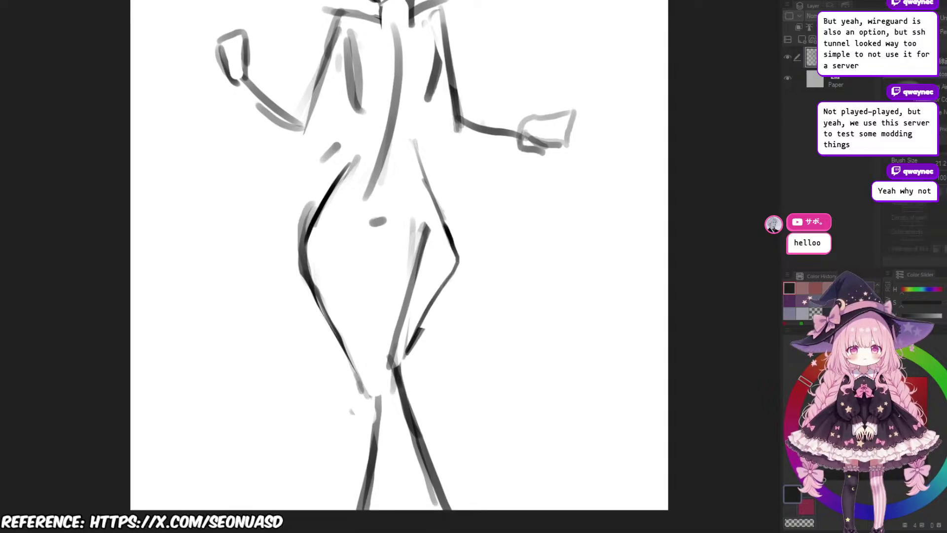
# Step: Build up the hip contour on the open-hand side with overlapping dark strokes down to the hip point
pyautogui.scroll(2, 469, 237)
pyautogui.moveTo(451, 257); pyautogui.dragTo(469, 266)
pyautogui.press('e')
pyautogui.moveTo(471, 269)
pyautogui.mouseDown()
pyautogui.moveTo(439, 325)
pyautogui.moveTo(469, 255)
pyautogui.mouseUp()
pyautogui.press('b')
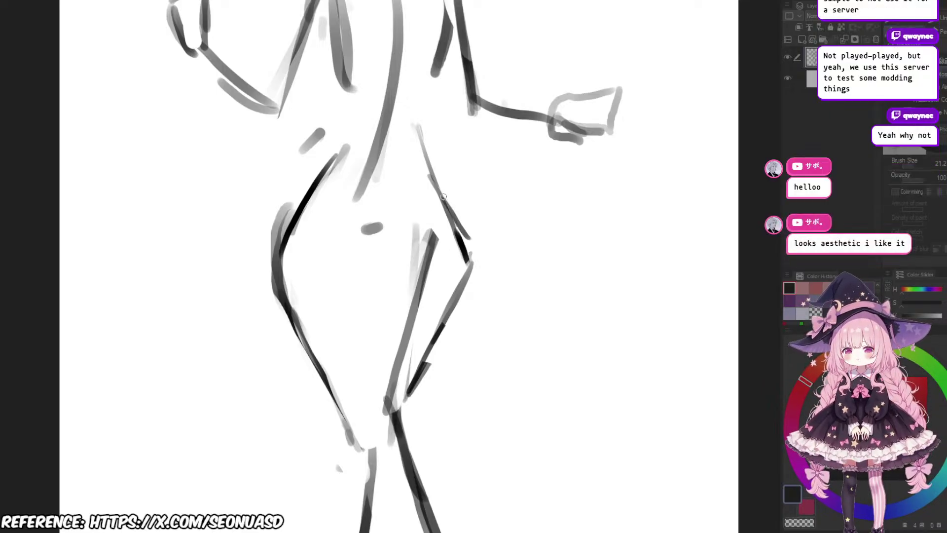
pyautogui.moveTo(438, 189); pyautogui.dragTo(470, 244)
# Step: Erase the excess around the new hip strokes, trimming them to a single slim curve
pyautogui.press('e')
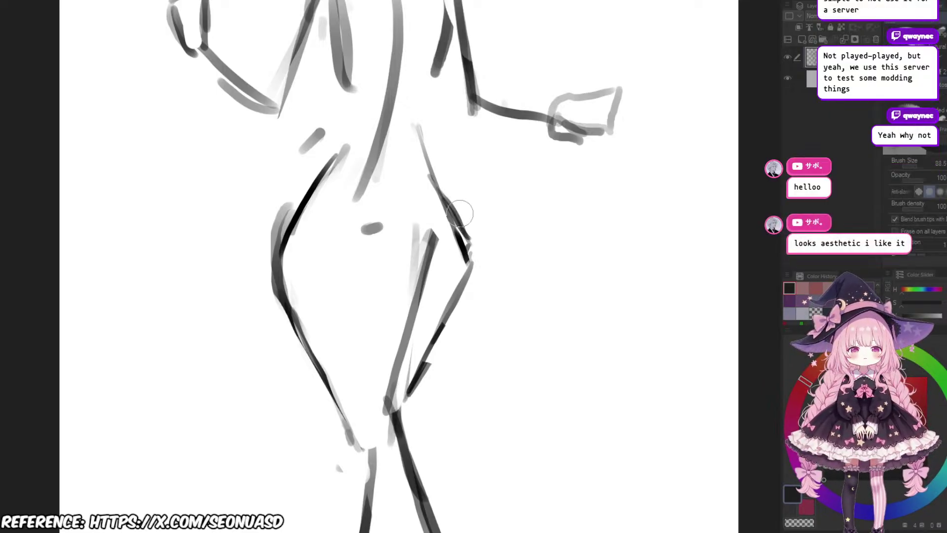
pyautogui.moveTo(466, 201); pyautogui.dragTo(425, 199)
pyautogui.moveTo(454, 231)
pyautogui.mouseDown()
pyautogui.moveTo(463, 250)
pyautogui.moveTo(445, 210)
pyautogui.moveTo(473, 226)
pyautogui.moveTo(493, 201)
pyautogui.mouseUp()
pyautogui.moveTo(473, 296); pyautogui.dragTo(459, 301)
pyautogui.press('b')
pyautogui.moveTo(493, 265); pyautogui.dragTo(451, 250)
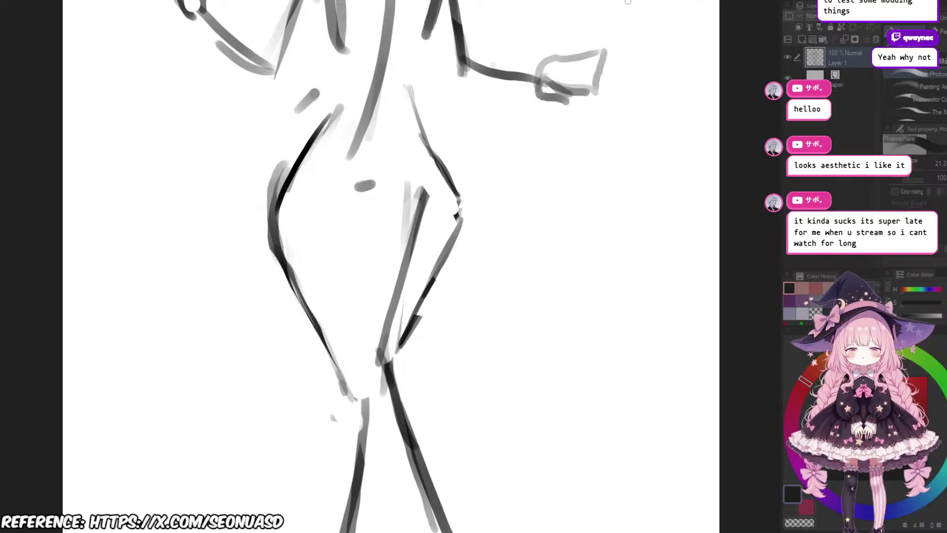
# Step: Erase the rough outer edge of the other thigh and redraw it as a thinner line down to the knee
pyautogui.scroll(-3, 493, 148)
pyautogui.moveTo(444, 217)
pyautogui.mouseDown()
pyautogui.moveTo(398, 268)
pyautogui.moveTo(447, 222)
pyautogui.mouseUp()
pyautogui.scroll(3, 434, 217)
pyautogui.scroll(2, 389, 203)
pyautogui.press('e')
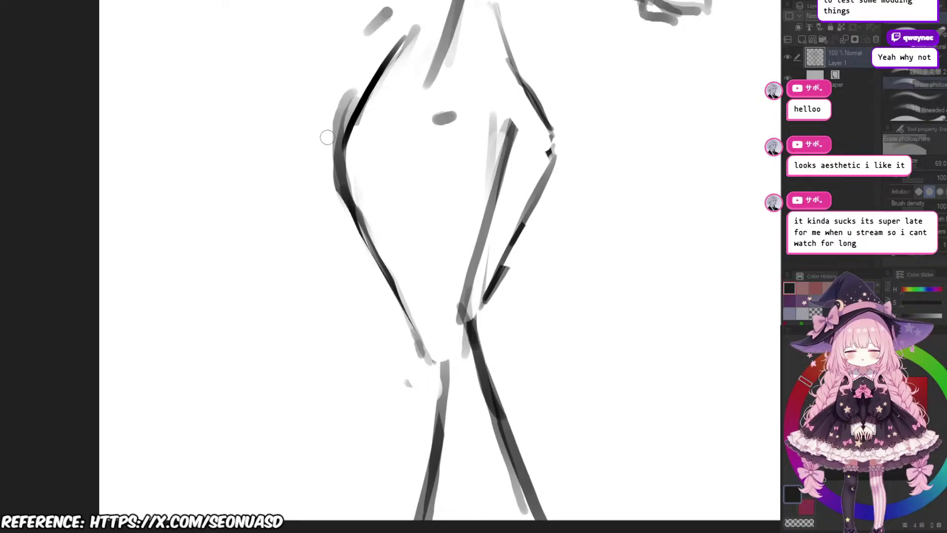
pyautogui.moveTo(337, 199); pyautogui.dragTo(418, 356)
pyautogui.press('b')
pyautogui.moveTo(382, 227); pyautogui.dragTo(436, 391)
pyautogui.hotkey('ctrl', 'z')
pyautogui.moveTo(385, 298); pyautogui.dragTo(423, 389)
# Step: Mark the knee at the end of the outer thigh line with a short, dark horizontal stroke
pyautogui.moveTo(459, 355); pyautogui.dragTo(428, 351)
pyautogui.scroll(-1, 449, 362)
pyautogui.scroll(-1, 425, 375)
pyautogui.scroll(1, 427, 352)
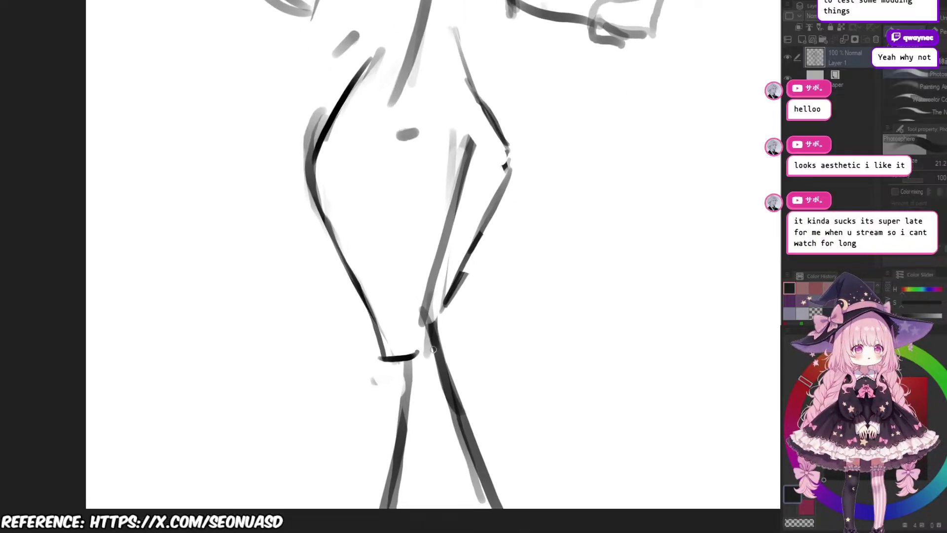
pyautogui.moveTo(382, 356); pyautogui.dragTo(417, 352)
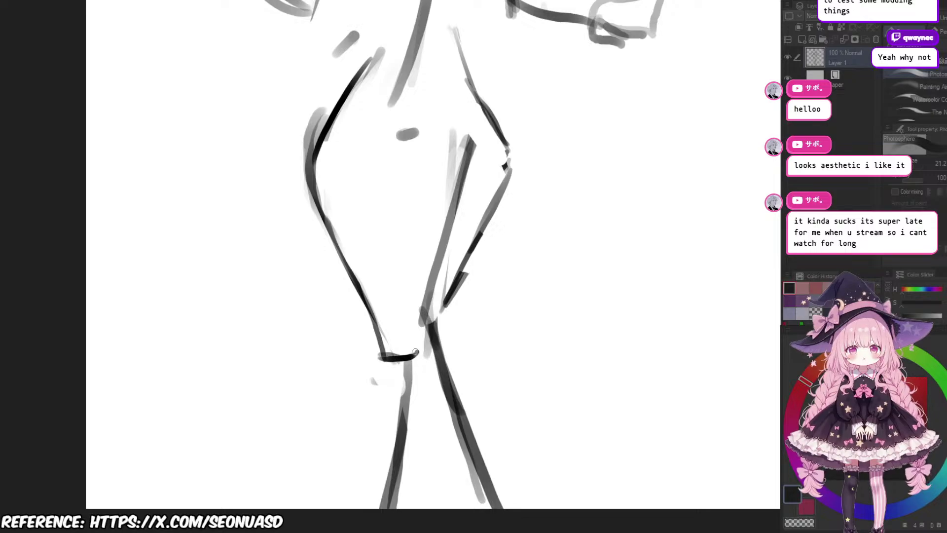
# Step: Draw the inner thigh line from the crotch down to the knee and erase part of the knee stroke
pyautogui.press('e')
pyautogui.moveTo(414, 303); pyautogui.dragTo(414, 350)
pyautogui.press('b')
pyautogui.moveTo(395, 156)
pyautogui.mouseDown()
pyautogui.moveTo(409, 341)
pyautogui.moveTo(414, 336)
pyautogui.mouseUp()
pyautogui.hotkey('ctrl', 'z')
pyautogui.press('e')
pyautogui.moveTo(397, 262); pyautogui.dragTo(417, 353)
pyautogui.press('b')
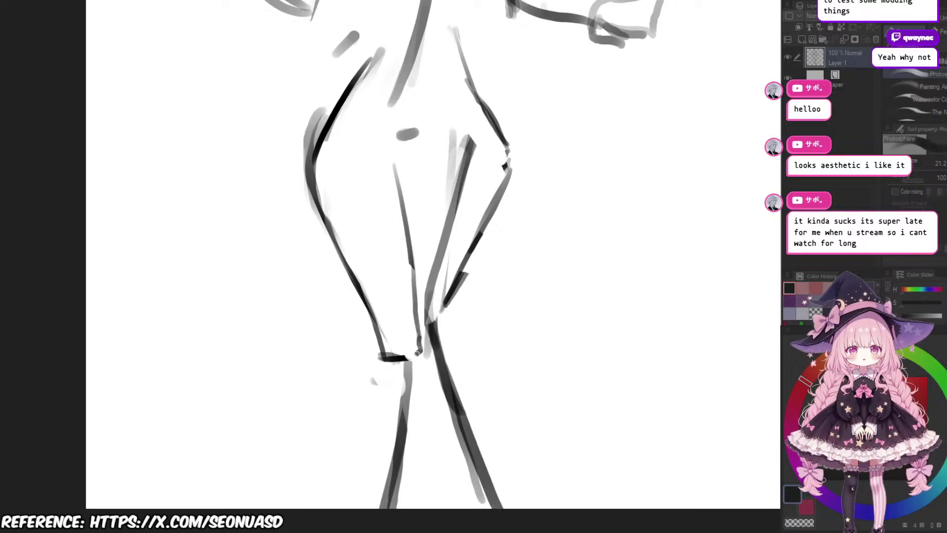
# Step: Outline the lower leg below the marked knee with outer and inner calf lines, and erase the old single leg stroke
pyautogui.scroll(-2, 382, 330)
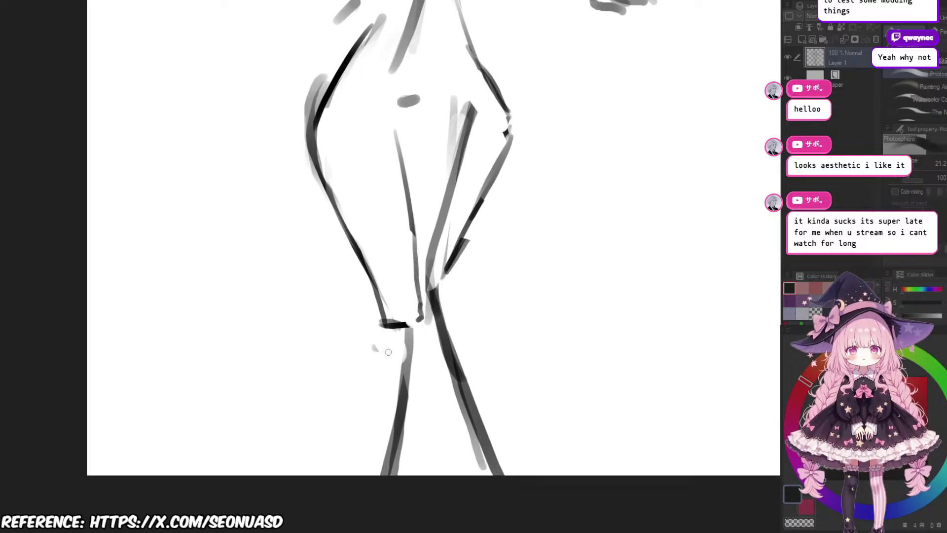
pyautogui.moveTo(379, 323)
pyautogui.mouseDown()
pyautogui.moveTo(370, 380)
pyautogui.moveTo(375, 463)
pyautogui.mouseUp()
pyautogui.hotkey('ctrl', 'z')
pyautogui.moveTo(421, 323)
pyautogui.mouseDown()
pyautogui.moveTo(410, 361)
pyautogui.moveTo(407, 346)
pyautogui.moveTo(431, 308)
pyautogui.mouseUp()
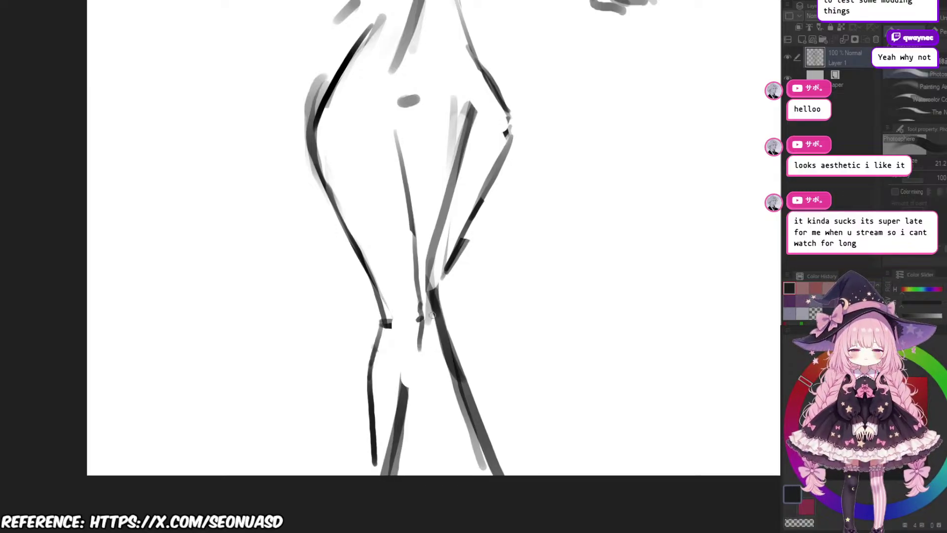
pyautogui.moveTo(420, 319); pyautogui.dragTo(399, 448)
pyautogui.press('e')
pyautogui.moveTo(399, 381); pyautogui.dragTo(393, 433)
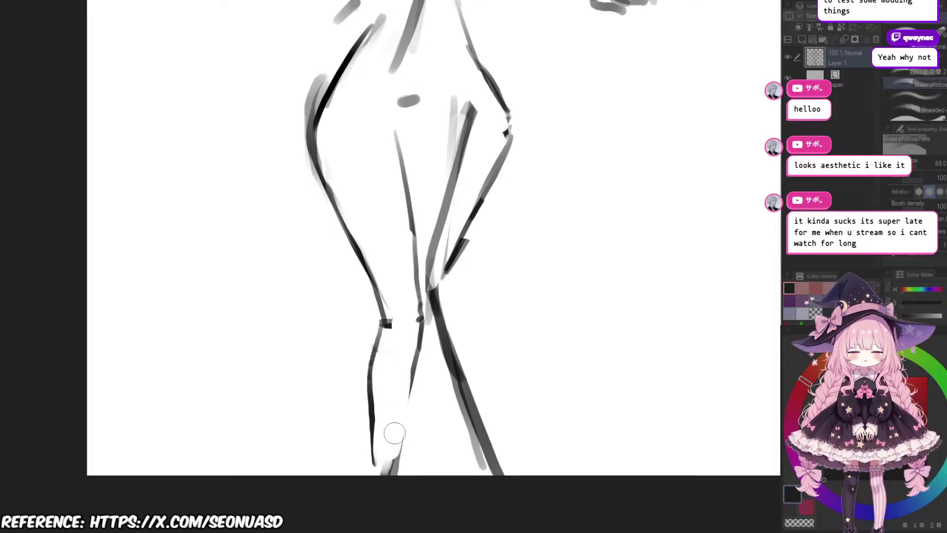
pyautogui.press('b')
pyautogui.moveTo(418, 349); pyautogui.dragTo(402, 448)
# Step: Erase the bulging upper part of the outer thigh on the raised-fist side and redraw it as a flatter line
pyautogui.scroll(-2, 469, 399)
pyautogui.moveTo(506, 291)
pyautogui.mouseDown()
pyautogui.moveTo(490, 307)
pyautogui.moveTo(494, 336)
pyautogui.mouseUp()
pyautogui.scroll(1, 498, 336)
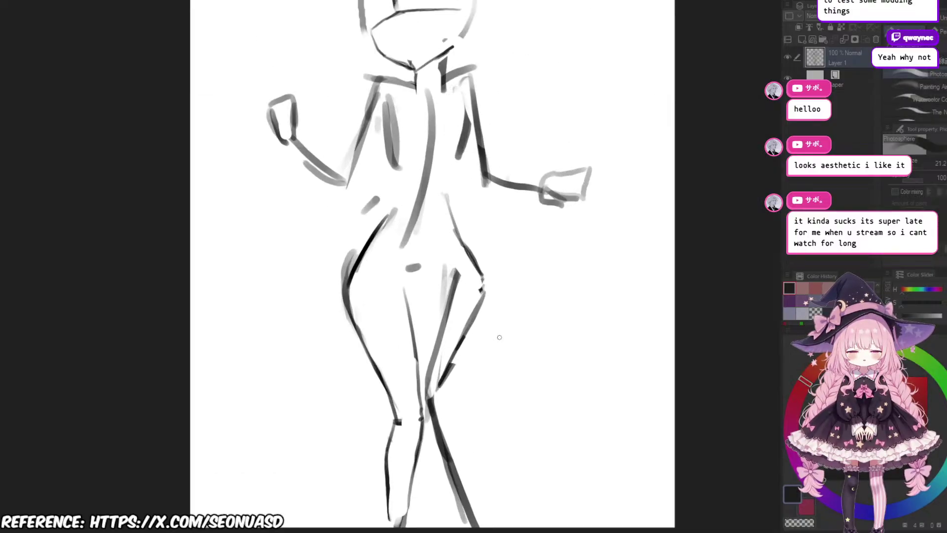
pyautogui.moveTo(428, 328); pyautogui.dragTo(462, 352)
pyautogui.moveTo(383, 321)
pyautogui.mouseDown()
pyautogui.moveTo(383, 373)
pyautogui.moveTo(408, 354)
pyautogui.mouseUp()
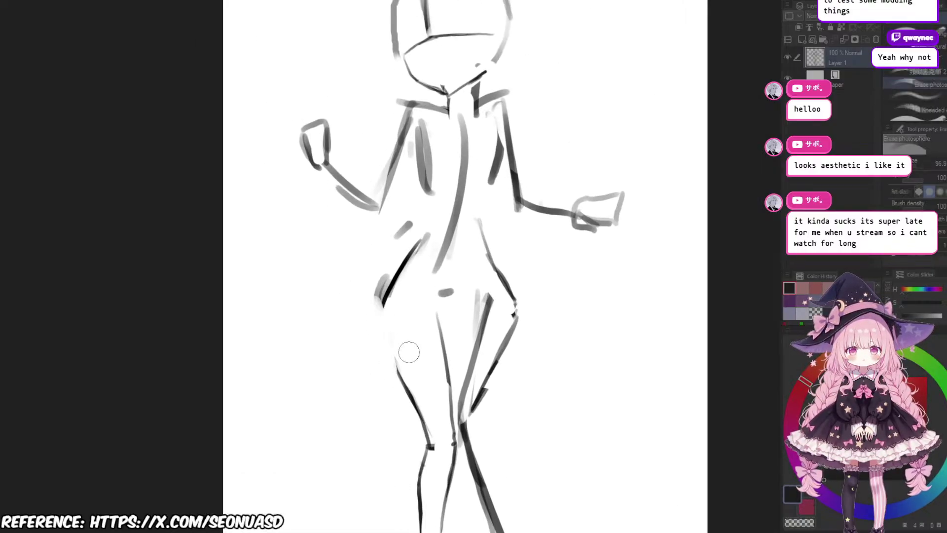
pyautogui.moveTo(387, 313)
pyautogui.mouseDown()
pyautogui.moveTo(408, 390)
pyautogui.moveTo(397, 361)
pyautogui.mouseUp()
# Step: Redraw the shoulder corner and outer upper arm as one darker line on the raised-fist side, erasing the stray marks beside it
pyautogui.scroll(-2, 499, 303)
pyautogui.moveTo(529, 284); pyautogui.dragTo(514, 298)
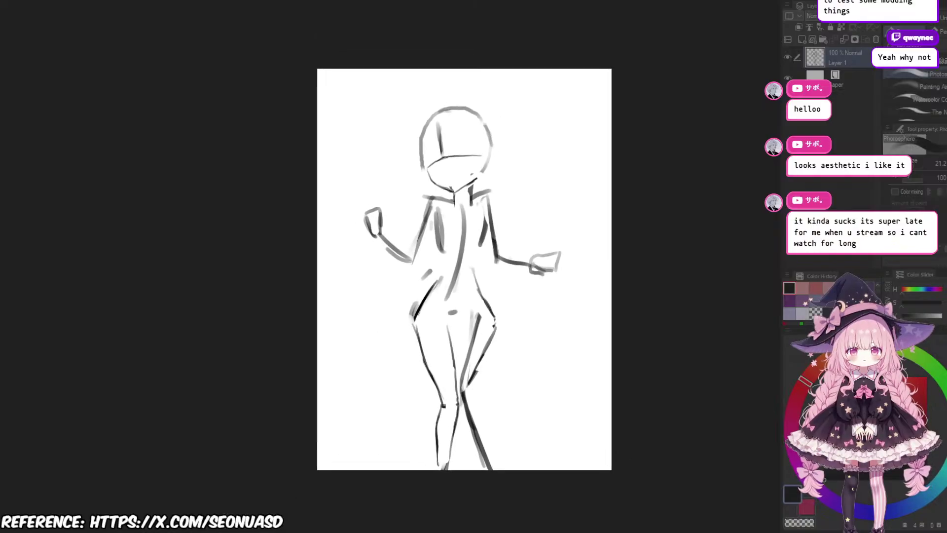
pyautogui.scroll(3, 514, 298)
pyautogui.scroll(3, 513, 305)
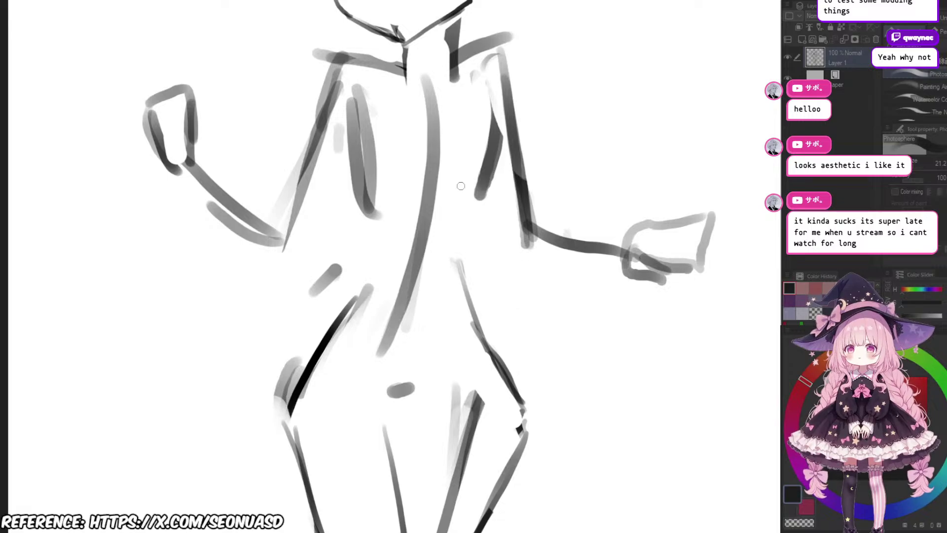
pyautogui.moveTo(419, 196); pyautogui.dragTo(465, 289)
pyautogui.moveTo(394, 148)
pyautogui.mouseDown()
pyautogui.moveTo(452, 165)
pyautogui.moveTo(402, 152)
pyautogui.moveTo(385, 179)
pyautogui.moveTo(385, 162)
pyautogui.moveTo(354, 282)
pyautogui.mouseUp()
pyautogui.hotkey('ctrl', 'z')
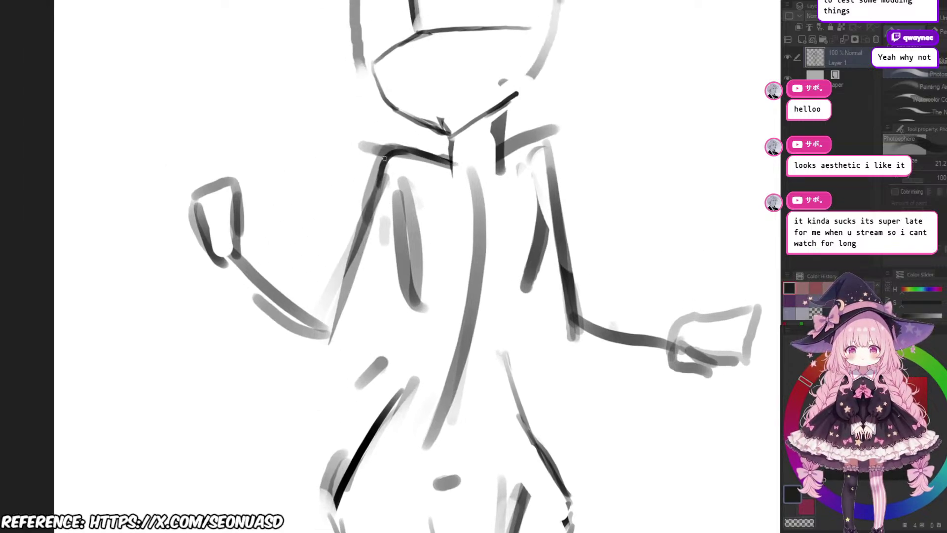
pyautogui.moveTo(384, 160); pyautogui.dragTo(344, 290)
pyautogui.press('e')
pyautogui.moveTo(388, 189); pyautogui.dragTo(364, 285)
pyautogui.moveTo(393, 186); pyautogui.dragTo(378, 256)
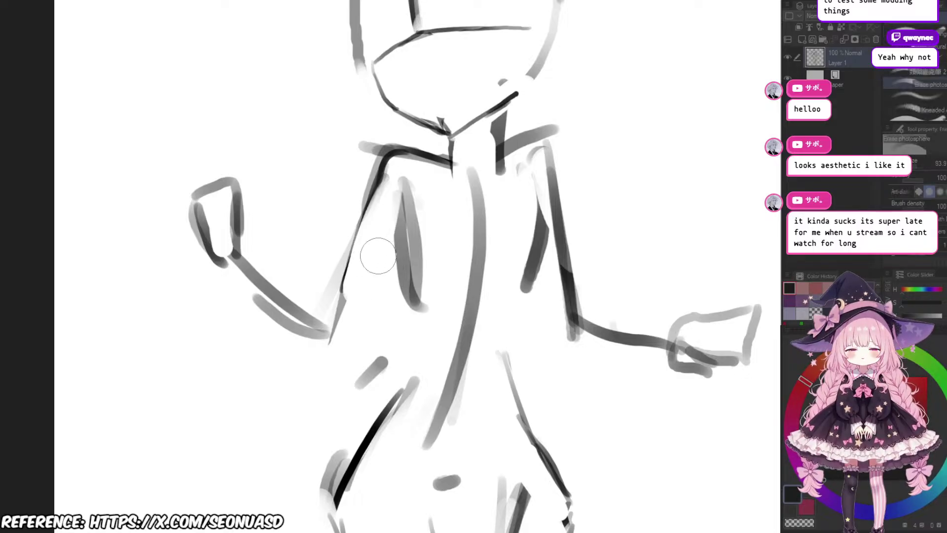
# Step: Draw the inner upper arm line on the raised-fist side, slanting from the armpit down toward the elbow
pyautogui.press('b')
pyautogui.moveTo(423, 231); pyautogui.dragTo(416, 250)
pyautogui.moveTo(412, 189); pyautogui.dragTo(371, 303)
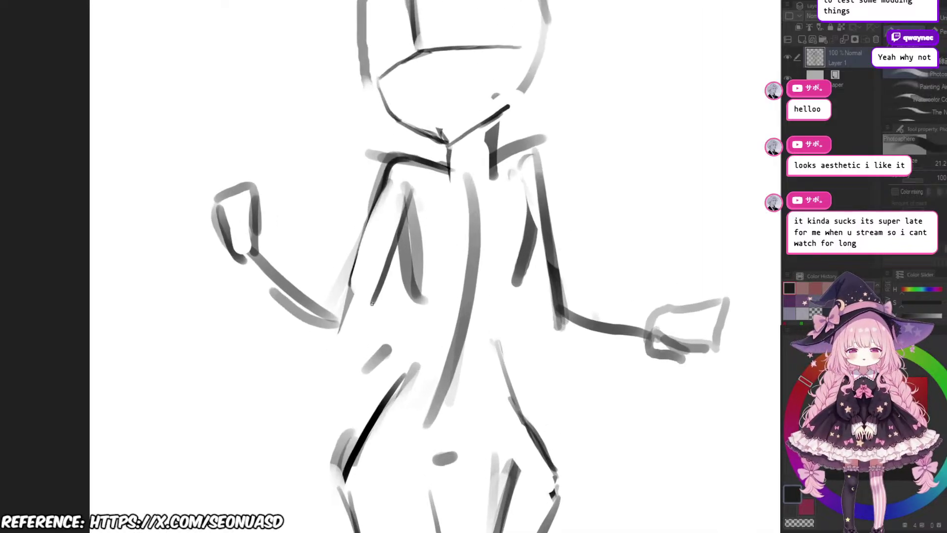
pyautogui.hotkey('ctrl', 'z')
pyautogui.moveTo(402, 202); pyautogui.dragTo(367, 291)
# Step: Erase the rough lower part of the raised arm's outer upper line and redraw it as a clean stroke toward the elbow
pyautogui.press('e')
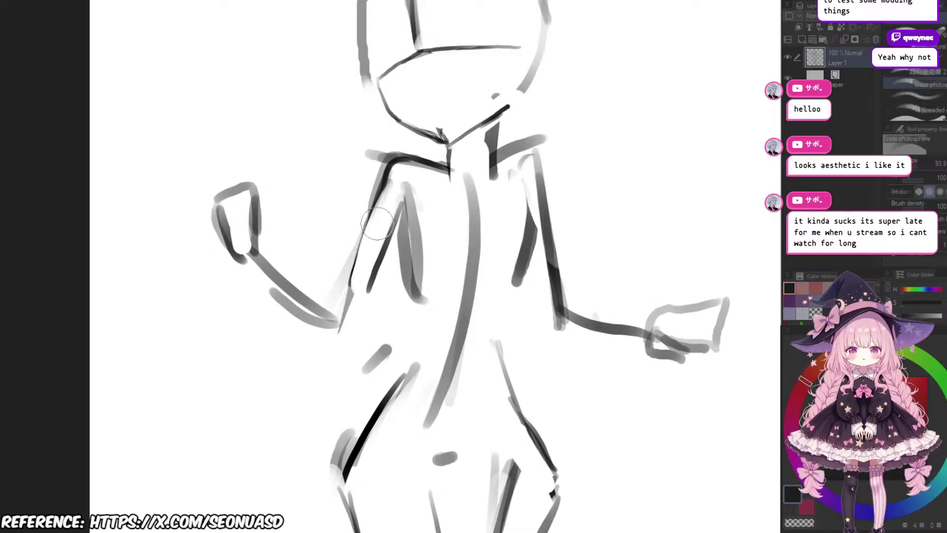
pyautogui.moveTo(390, 187); pyautogui.dragTo(346, 314)
pyautogui.moveTo(378, 216); pyautogui.dragTo(353, 279)
pyautogui.press('b')
pyautogui.moveTo(377, 199)
pyautogui.mouseDown()
pyautogui.moveTo(347, 282)
pyautogui.moveTo(393, 224)
pyautogui.moveTo(362, 306)
pyautogui.mouseUp()
pyautogui.scroll(1, 348, 284)
# Step: Thin the inner upper arm line on the raised-fist side with the eraser
pyautogui.press('e')
pyautogui.moveTo(405, 221); pyautogui.dragTo(370, 289)
pyautogui.moveTo(394, 251); pyautogui.dragTo(359, 301)
pyautogui.hotkey('ctrl', 'z')
pyautogui.press('b')
pyautogui.scroll(1, 415, 203)
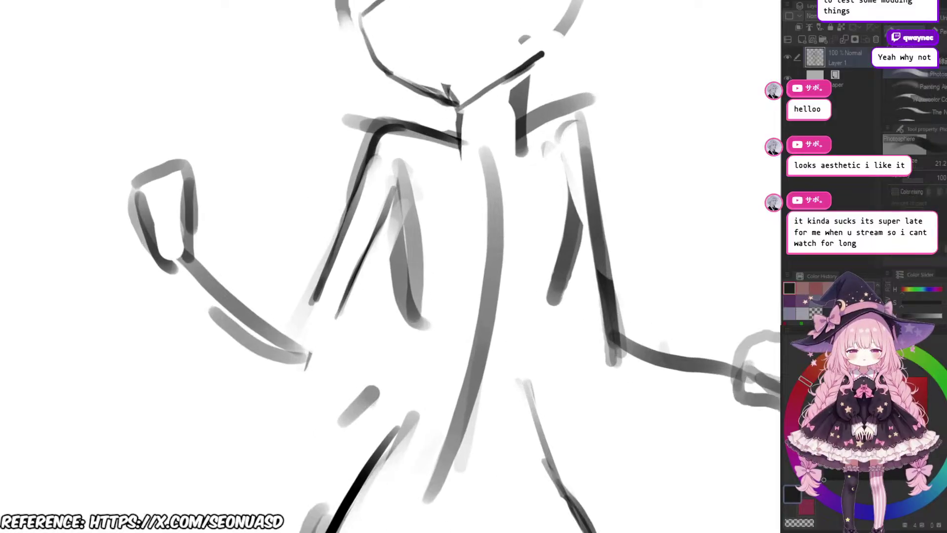
# Step: Draw dark lines over the thick grey ribcage strokes on both sides of the chest
pyautogui.moveTo(374, 215); pyautogui.dragTo(393, 351)
pyautogui.scroll(-2, 567, 249)
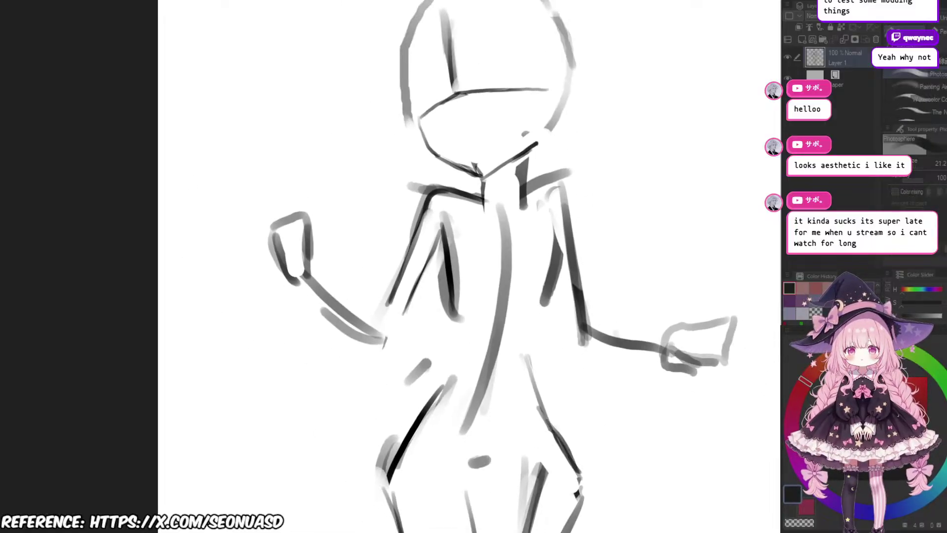
pyautogui.scroll(1, 740, 291)
pyautogui.moveTo(476, 185)
pyautogui.mouseDown()
pyautogui.moveTo(456, 335)
pyautogui.moveTo(453, 323)
pyautogui.mouseUp()
pyautogui.hotkey('ctrl', 'z')
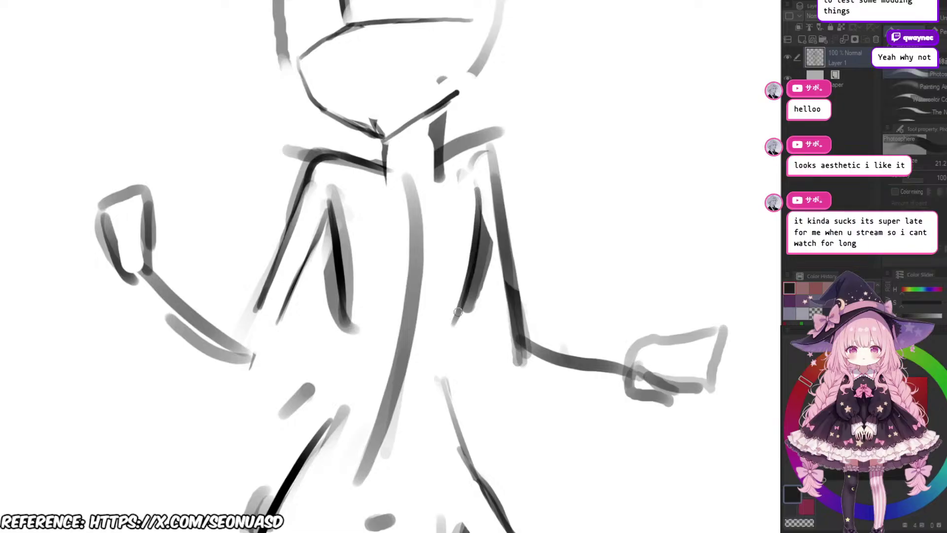
pyautogui.moveTo(510, 318); pyautogui.dragTo(479, 246)
pyautogui.scroll(-2, 507, 291)
pyautogui.scroll(-1, 508, 212)
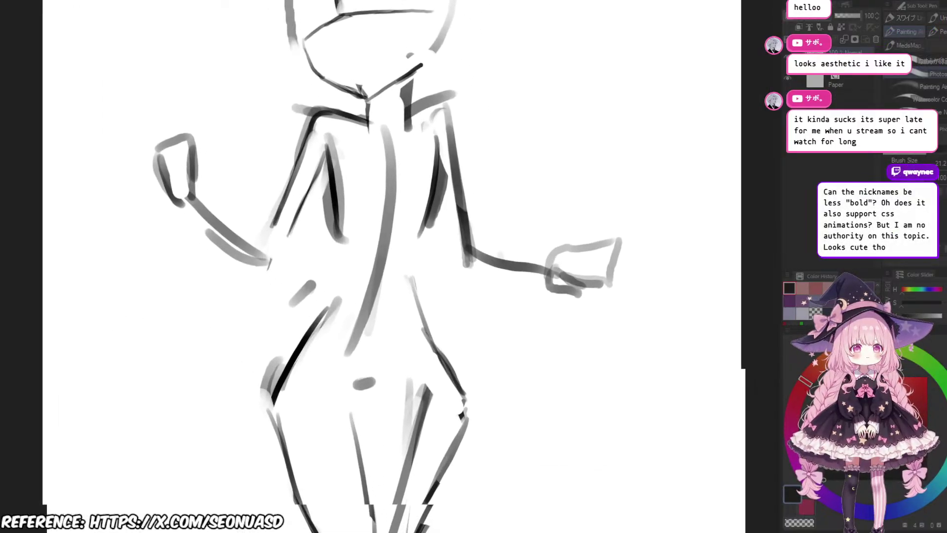
pyautogui.scroll(1, 460, 224)
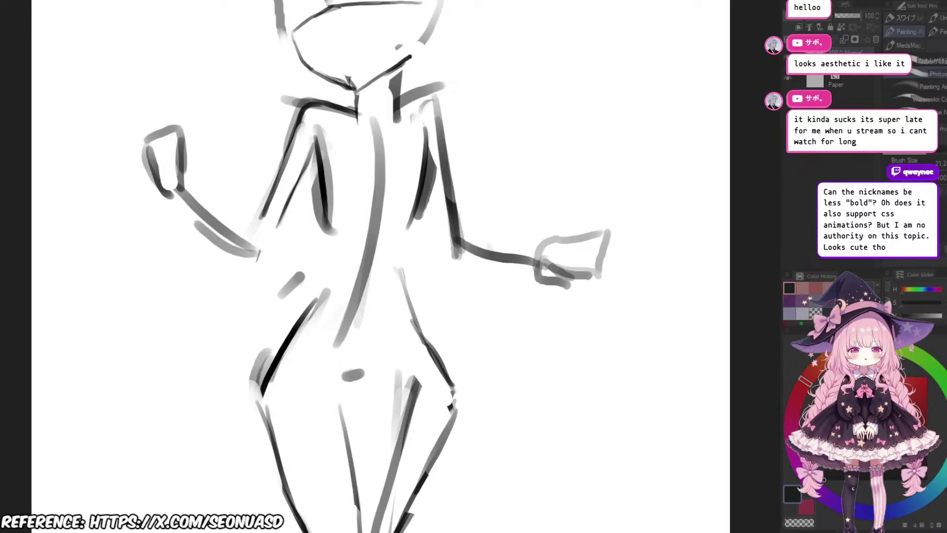
pyautogui.moveTo(463, 238); pyautogui.dragTo(440, 223)
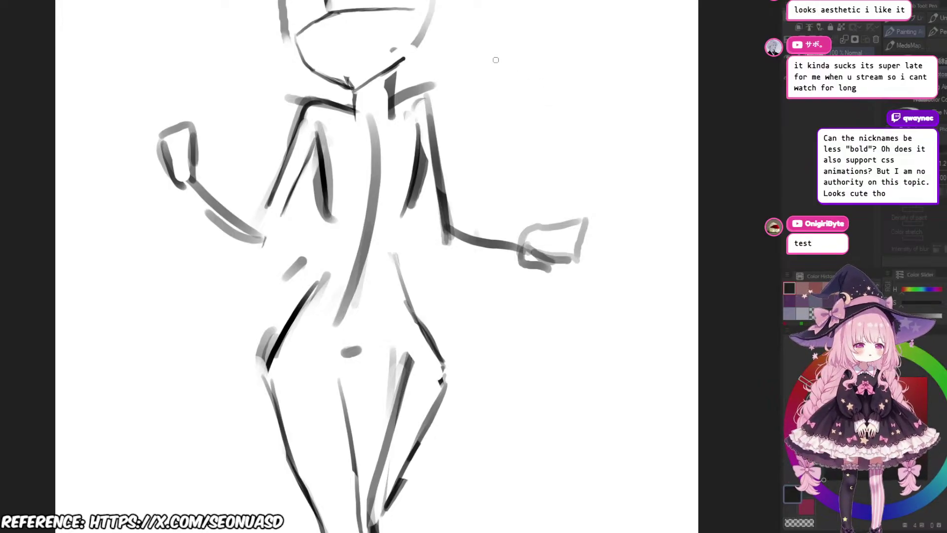
pyautogui.moveTo(496, 59)
pyautogui.mouseDown()
pyautogui.moveTo(522, 39)
pyautogui.moveTo(508, 59)
pyautogui.mouseUp()
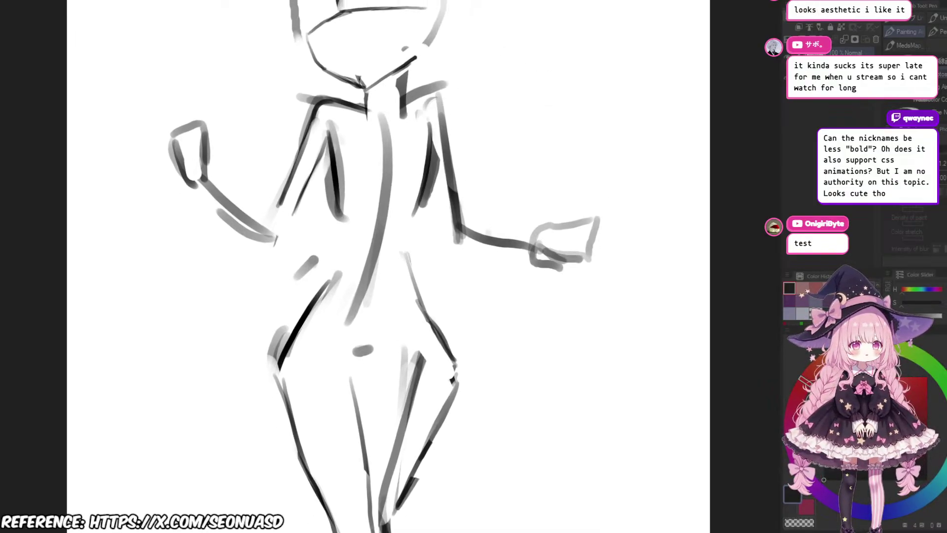
pyautogui.scroll(2, 411, 202)
pyautogui.moveTo(411, 202); pyautogui.dragTo(503, 105)
pyautogui.press('e')
pyautogui.scroll(-2, 449, 222)
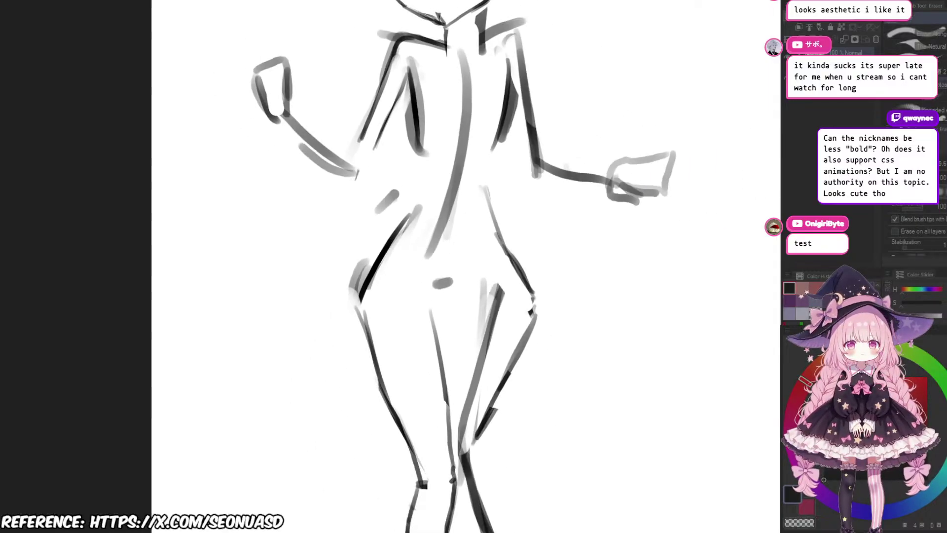
pyautogui.scroll(2, 566, 226)
pyautogui.moveTo(565, 226); pyautogui.dragTo(575, 169)
pyautogui.scroll(-4, 516, 175)
pyautogui.scroll(2, 525, 259)
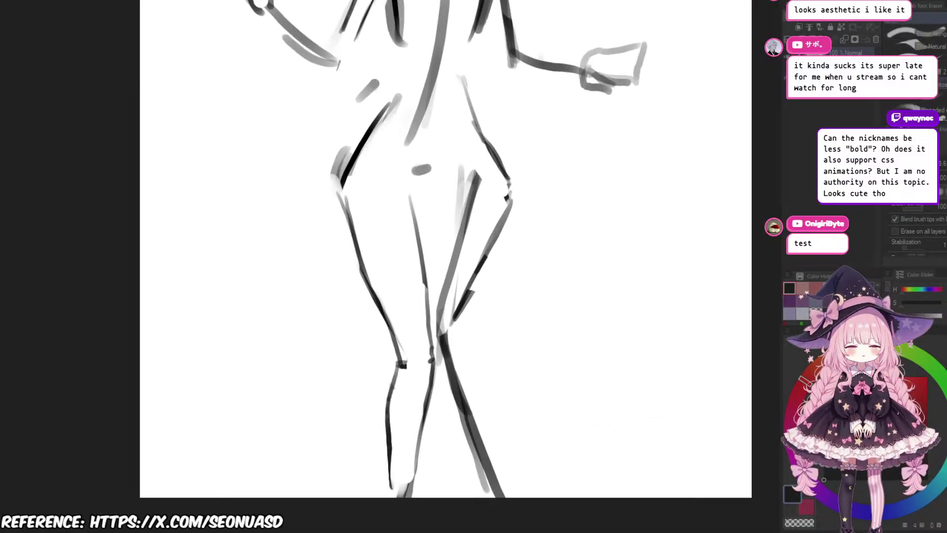
# Step: Draw a short dark line above the inner knee, overlapping the lower end of the inner thigh line
pyautogui.scroll(3, 502, 262)
pyautogui.press('p')
pyautogui.moveTo(367, 245); pyautogui.dragTo(370, 346)
pyautogui.hotkey('ctrl', 'z')
pyautogui.moveTo(374, 253); pyautogui.dragTo(370, 340)
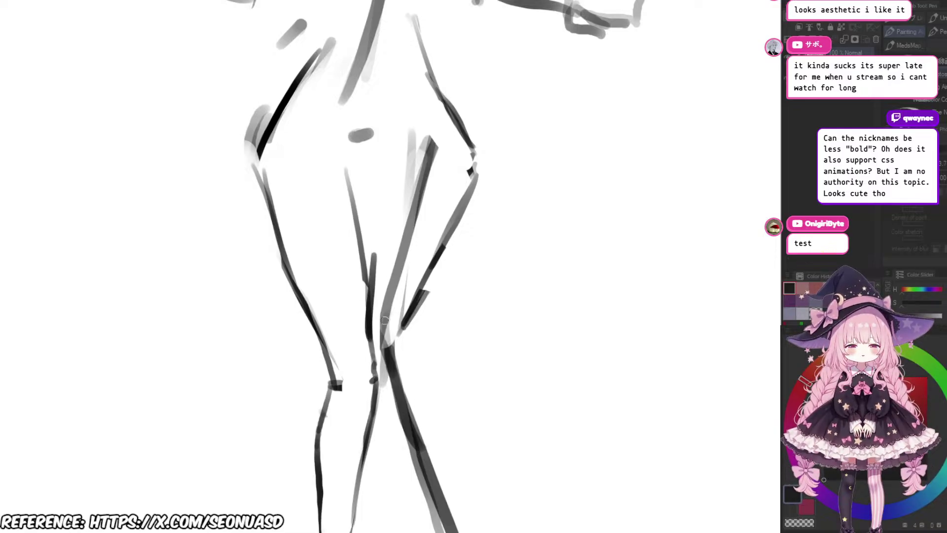
pyautogui.scroll(-2, 385, 321)
pyautogui.scroll(3, 382, 313)
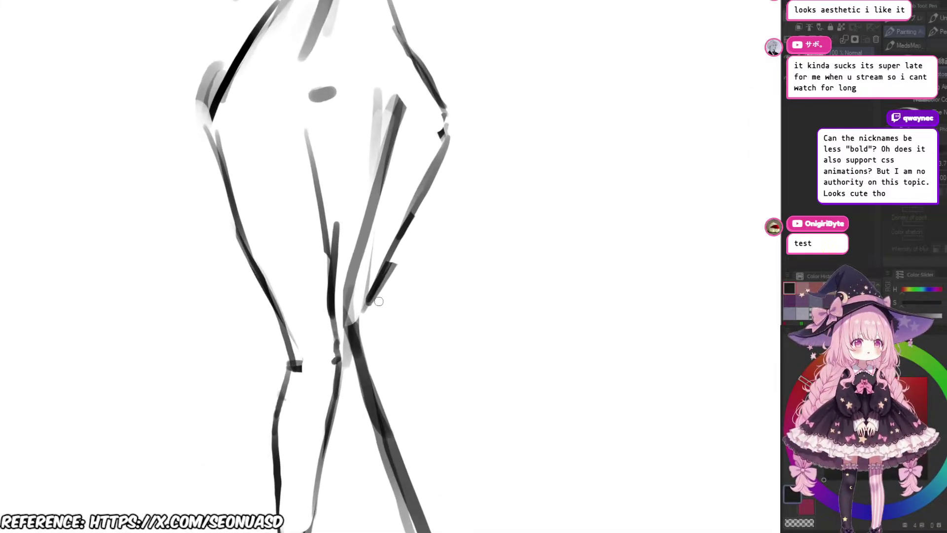
pyautogui.scroll(-3, 381, 267)
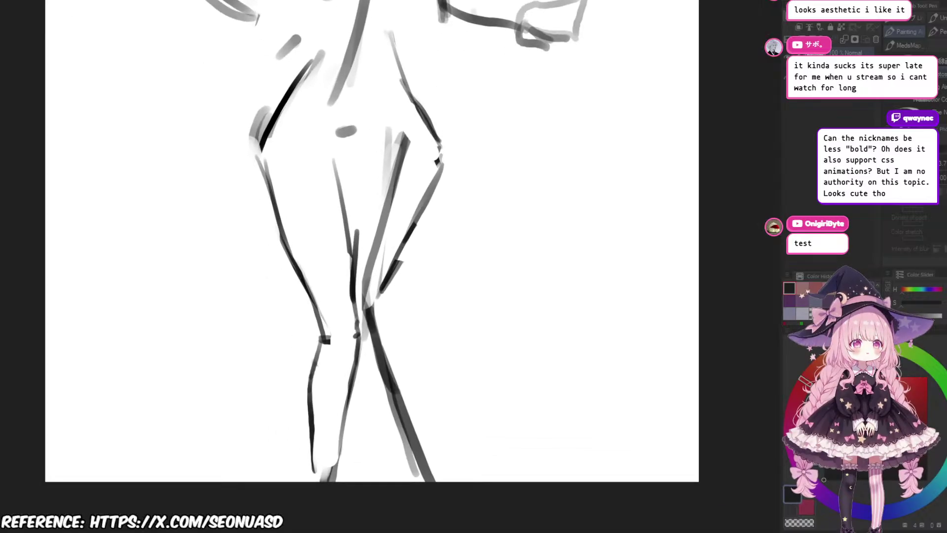
pyautogui.scroll(2, 358, 228)
# Step: Erase the lower part of the old leg stroke between the thighs and redraw the dark line running down to the inner knee
pyautogui.press('e')
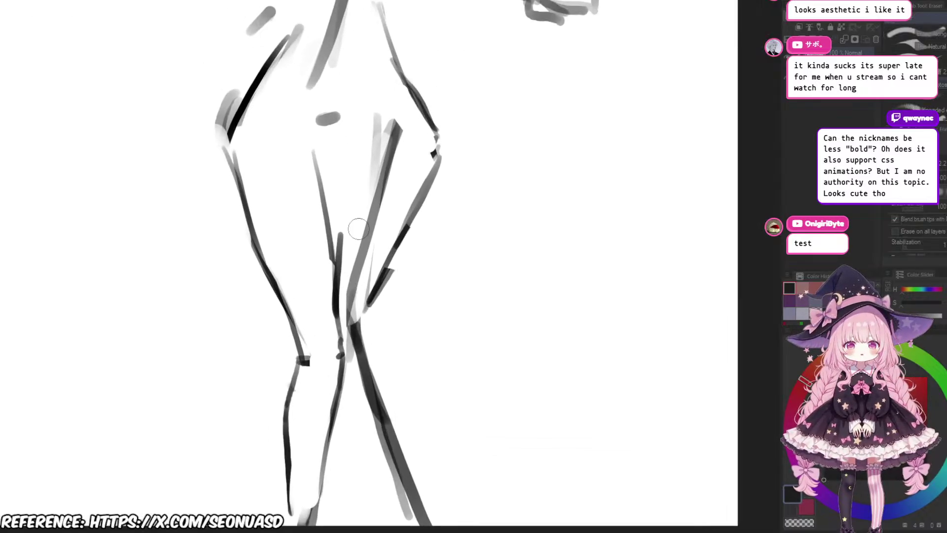
pyautogui.moveTo(359, 228)
pyautogui.mouseDown()
pyautogui.moveTo(344, 327)
pyautogui.moveTo(345, 302)
pyautogui.mouseUp()
pyautogui.press('p')
pyautogui.moveTo(340, 235); pyautogui.dragTo(336, 316)
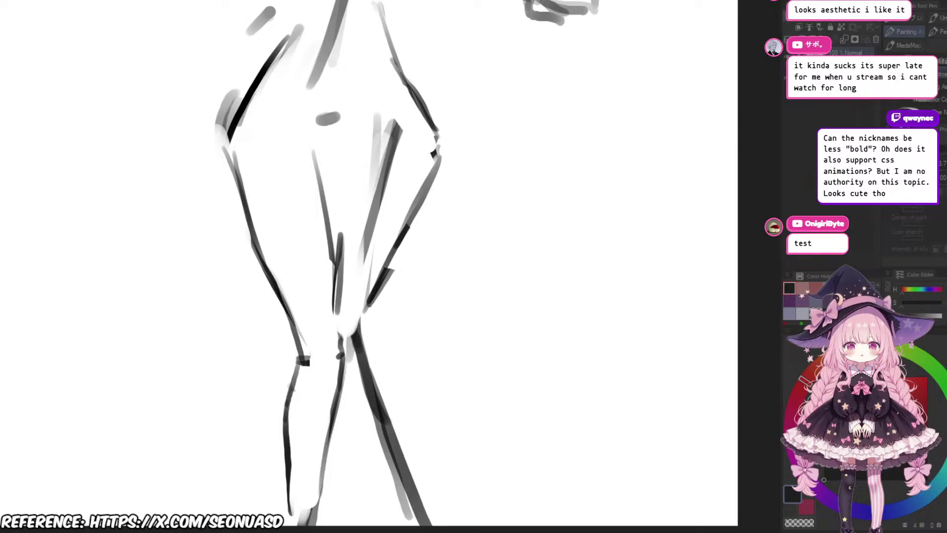
pyautogui.hotkey('ctrl', 'z')
pyautogui.moveTo(343, 228); pyautogui.dragTo(335, 318)
pyautogui.press('e')
pyautogui.moveTo(336, 236)
pyautogui.mouseDown()
pyautogui.moveTo(333, 318)
pyautogui.moveTo(350, 357)
pyautogui.moveTo(337, 315)
pyautogui.moveTo(334, 324)
pyautogui.moveTo(365, 407)
pyautogui.mouseUp()
# Step: Draw the outer contour of the crossing lower leg, bending at the knee and running down toward the ankle
pyautogui.press('p')
pyautogui.moveTo(403, 306)
pyautogui.mouseDown()
pyautogui.moveTo(362, 303)
pyautogui.moveTo(387, 302)
pyautogui.moveTo(362, 372)
pyautogui.mouseUp()
pyautogui.hotkey('ctrl', 'z')
pyautogui.moveTo(376, 319); pyautogui.dragTo(359, 307)
pyautogui.moveTo(360, 307)
pyautogui.mouseDown()
pyautogui.moveTo(383, 294)
pyautogui.moveTo(368, 317)
pyautogui.mouseUp()
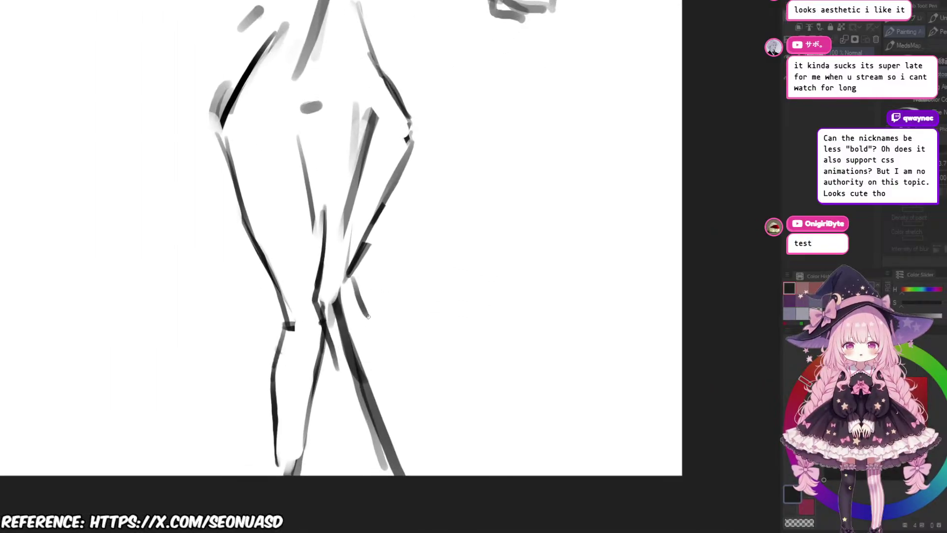
pyautogui.scroll(-1, 368, 316)
pyautogui.moveTo(347, 285); pyautogui.dragTo(364, 316)
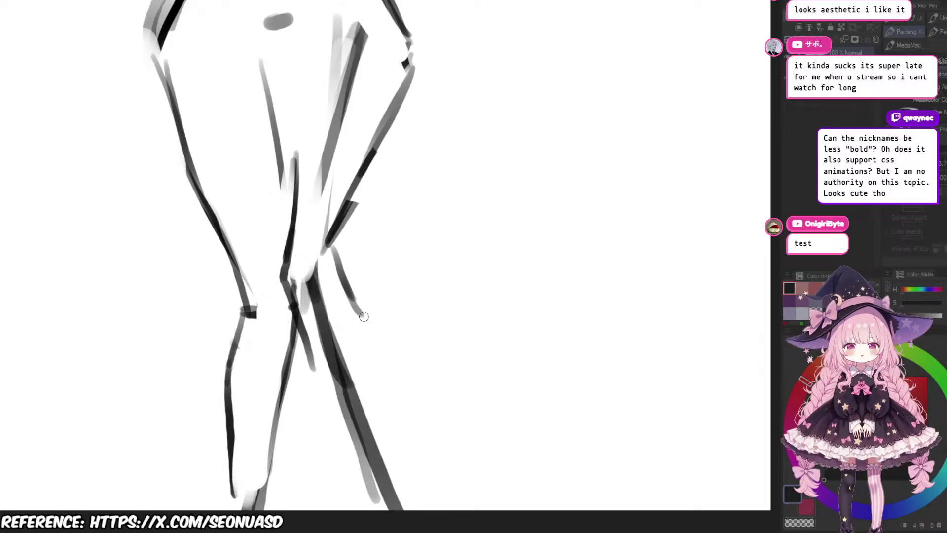
pyautogui.hotkey('ctrl', 'z')
pyautogui.hotkey('ctrl', 'z')
pyautogui.moveTo(334, 255); pyautogui.dragTo(366, 317)
pyautogui.hotkey('ctrl', 'z')
pyautogui.moveTo(344, 282)
pyautogui.mouseDown()
pyautogui.moveTo(375, 336)
pyautogui.moveTo(384, 419)
pyautogui.mouseUp()
pyautogui.moveTo(378, 338); pyautogui.dragTo(398, 481)
# Step: Draw the inner calf line of the crossing leg from behind the front knee down toward the ankle
pyautogui.press('e')
pyautogui.moveTo(306, 325); pyautogui.dragTo(315, 370)
pyautogui.moveTo(306, 326); pyautogui.dragTo(359, 480)
pyautogui.press('p')
pyautogui.press('e')
pyautogui.press(']')
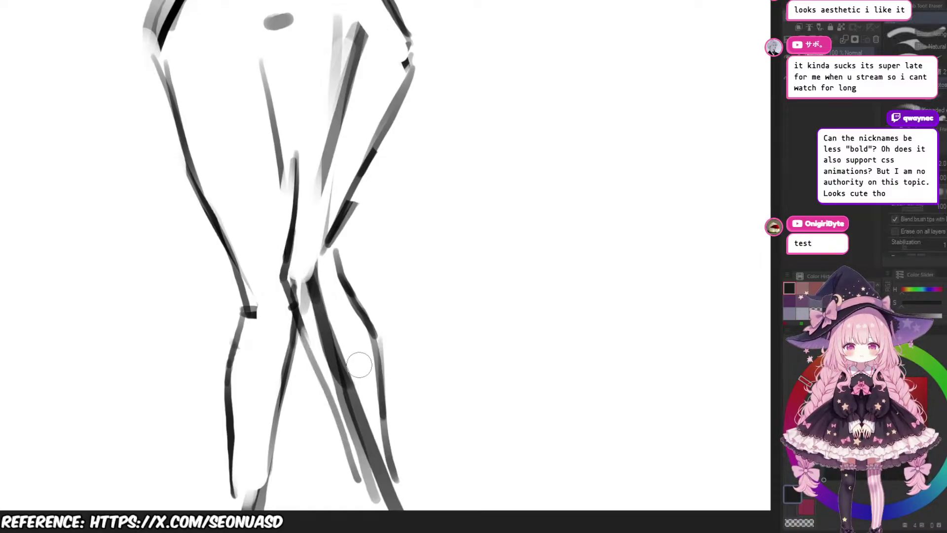
# Step: Enlarge the eraser and remove the bottom end of the crossing leg's old thick stroke
pyautogui.scroll(-5, 359, 365)
pyautogui.scroll(4, 359, 365)
pyautogui.press(']')
pyautogui.press(']')
pyautogui.moveTo(364, 466); pyautogui.dragTo(392, 510)
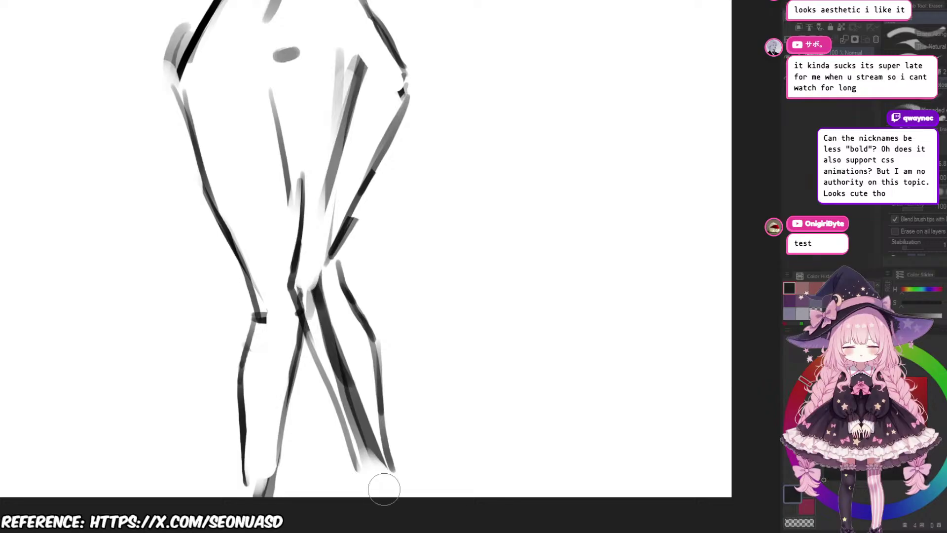
# Step: Erase the lower outer thigh stroke of the crossing leg and redraw it as a longer line rising from the knee
pyautogui.moveTo(349, 317); pyautogui.dragTo(378, 383)
pyautogui.scroll(2, 379, 382)
pyautogui.moveTo(380, 276); pyautogui.dragTo(356, 298)
pyautogui.press('p')
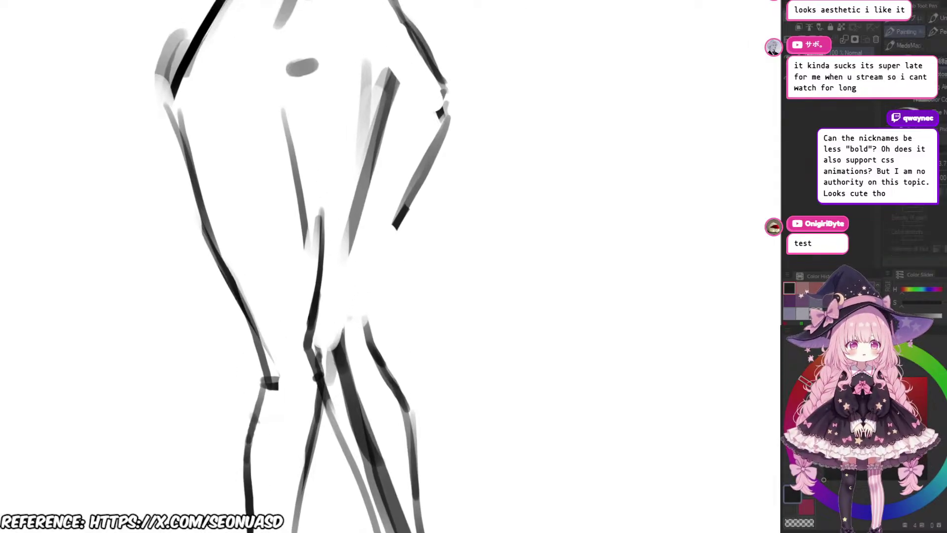
pyautogui.moveTo(415, 260); pyautogui.dragTo(405, 276)
pyautogui.moveTo(367, 361); pyautogui.dragTo(393, 272)
pyautogui.hotkey('ctrl', 'z')
pyautogui.moveTo(363, 358); pyautogui.dragTo(394, 262)
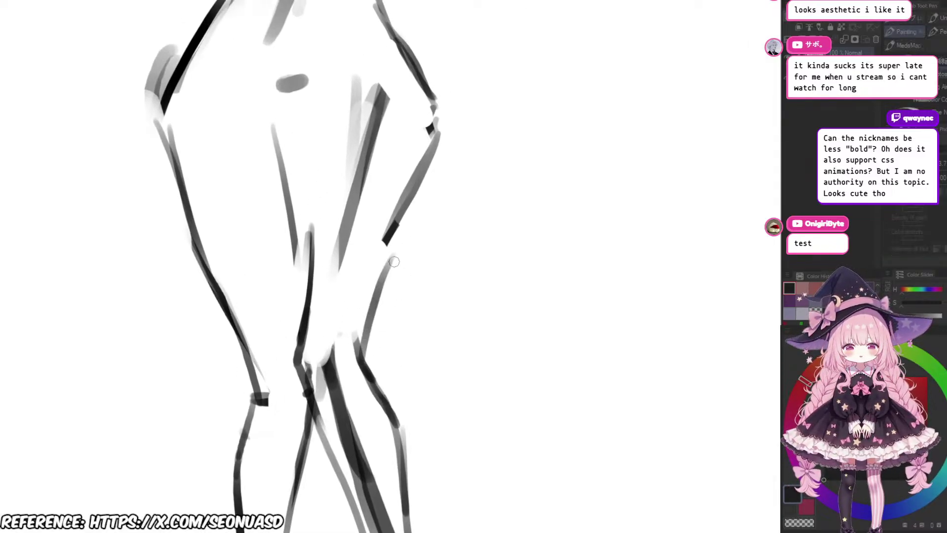
pyautogui.moveTo(378, 306)
pyautogui.mouseDown()
pyautogui.moveTo(419, 192)
pyautogui.moveTo(374, 341)
pyautogui.moveTo(421, 220)
pyautogui.moveTo(466, 228)
pyautogui.moveTo(427, 288)
pyautogui.mouseUp()
pyautogui.hotkey('ctrl', 'z')
pyautogui.hotkey('ctrl', 'z')
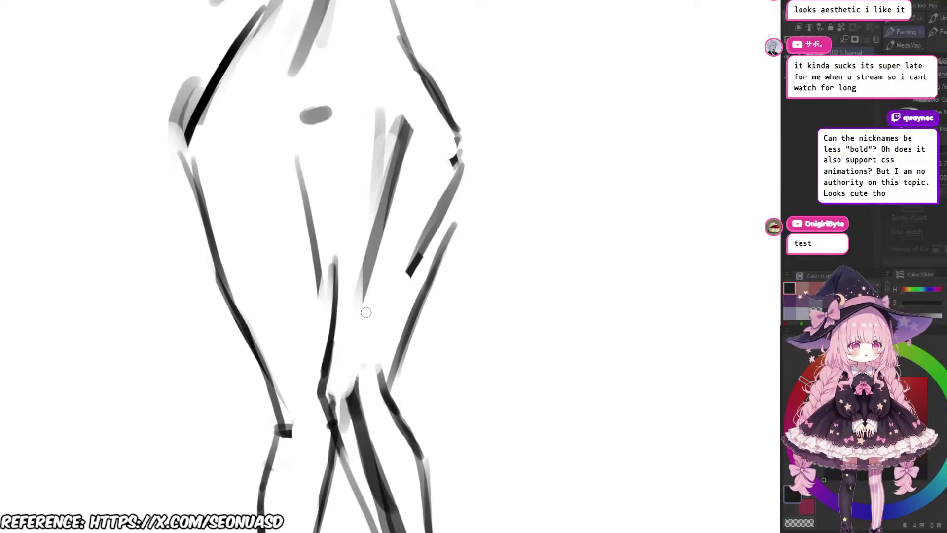
# Step: Erase the upper part of the dark line above the crossed knees and redraw it slanting down to the knee
pyautogui.press('e')
pyautogui.moveTo(337, 331); pyautogui.dragTo(335, 274)
pyautogui.moveTo(338, 311); pyautogui.dragTo(358, 321)
pyautogui.press('p')
pyautogui.moveTo(365, 279); pyautogui.dragTo(345, 394)
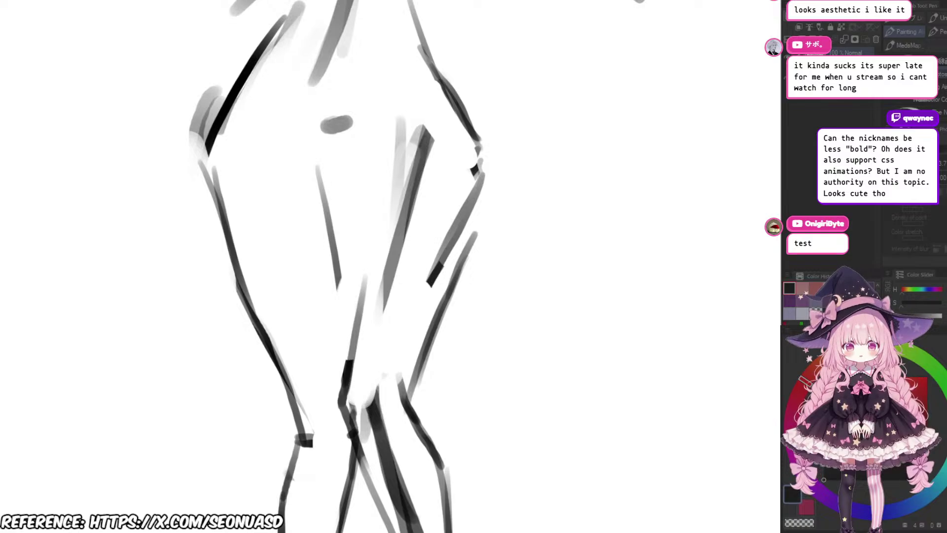
# Step: Erase the outer thigh line on the raised-fist side and redraw it slightly further inward, from the hip toward the knee
pyautogui.scroll(-7, 456, 287)
pyautogui.moveTo(457, 287); pyautogui.dragTo(448, 330)
pyautogui.scroll(4, 457, 286)
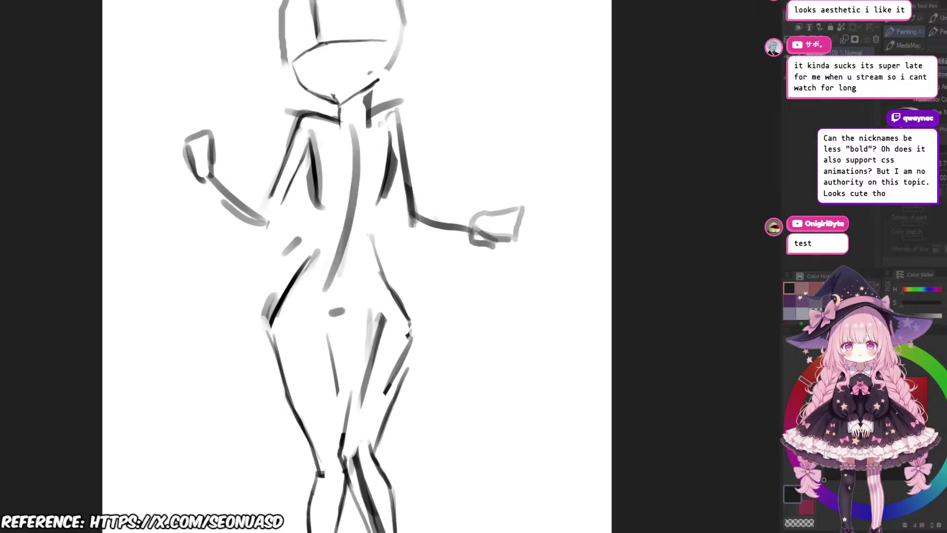
pyautogui.moveTo(288, 337)
pyautogui.mouseDown()
pyautogui.moveTo(361, 283)
pyautogui.moveTo(366, 341)
pyautogui.mouseUp()
pyautogui.press('e')
pyautogui.moveTo(341, 291); pyautogui.dragTo(373, 381)
pyautogui.moveTo(343, 296); pyautogui.dragTo(364, 369)
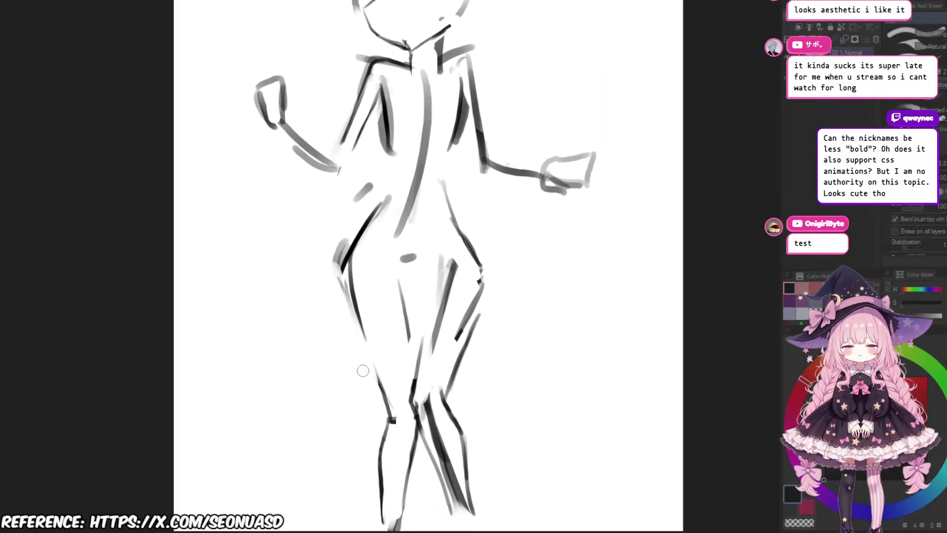
pyautogui.press('p')
pyautogui.moveTo(353, 303); pyautogui.dragTo(378, 380)
# Step: Draw a waist line on the raised-fist side from below the ribcage toward the hip
pyautogui.scroll(-5, 496, 230)
pyautogui.moveTo(496, 230)
pyautogui.mouseDown()
pyautogui.moveTo(478, 259)
pyautogui.moveTo(531, 288)
pyautogui.mouseUp()
pyautogui.scroll(5, 498, 240)
pyautogui.moveTo(394, 254); pyautogui.dragTo(369, 309)
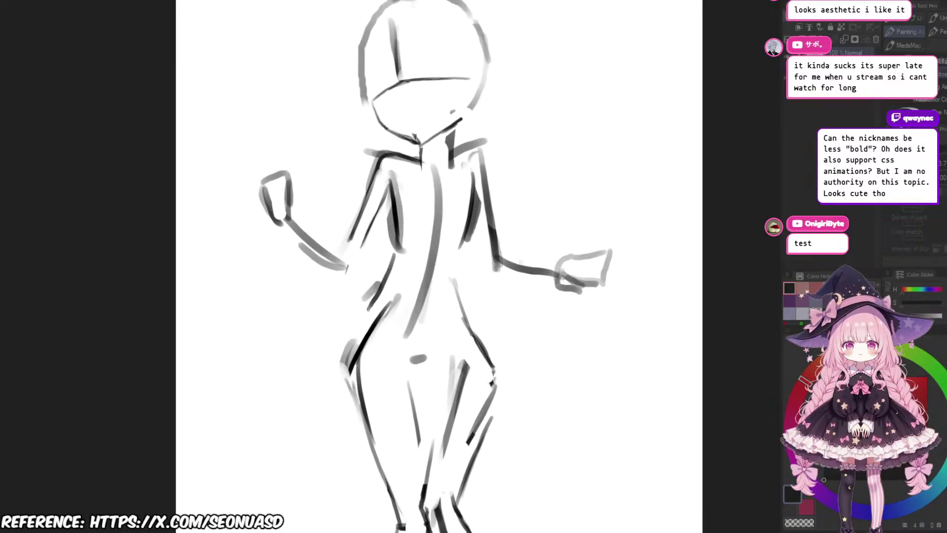
# Step: Draw the waist contour on the open-hand side, connecting the ribcage line to the hip line
pyautogui.moveTo(460, 252); pyautogui.dragTo(468, 295)
pyautogui.hotkey('ctrl', 'z')
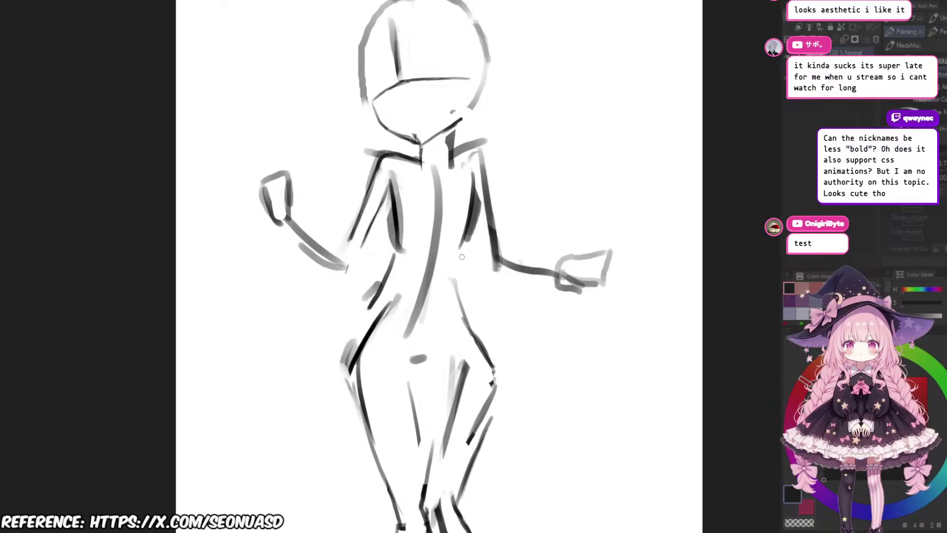
pyautogui.moveTo(462, 246)
pyautogui.mouseDown()
pyautogui.moveTo(457, 263)
pyautogui.moveTo(473, 298)
pyautogui.mouseUp()
pyautogui.press('e')
pyautogui.press('p')
pyautogui.moveTo(460, 265); pyautogui.dragTo(473, 323)
pyautogui.moveTo(401, 294); pyautogui.dragTo(433, 296)
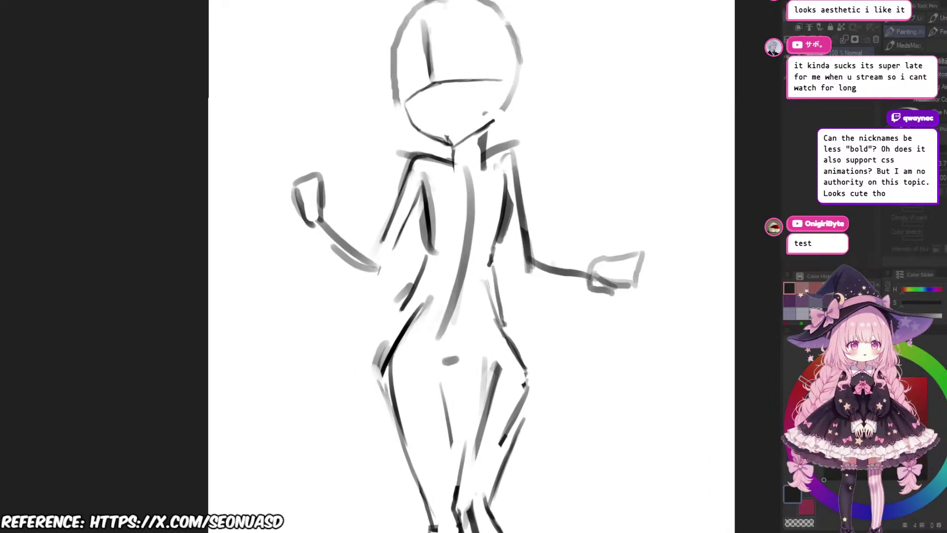
# Step: Erase the old grey waist mark on the raised-fist side and redraw the waist line so it meets the hip
pyautogui.scroll(1, 433, 296)
pyautogui.press('e')
pyautogui.moveTo(394, 263)
pyautogui.mouseDown()
pyautogui.moveTo(402, 288)
pyautogui.moveTo(378, 346)
pyautogui.mouseUp()
pyautogui.press('p')
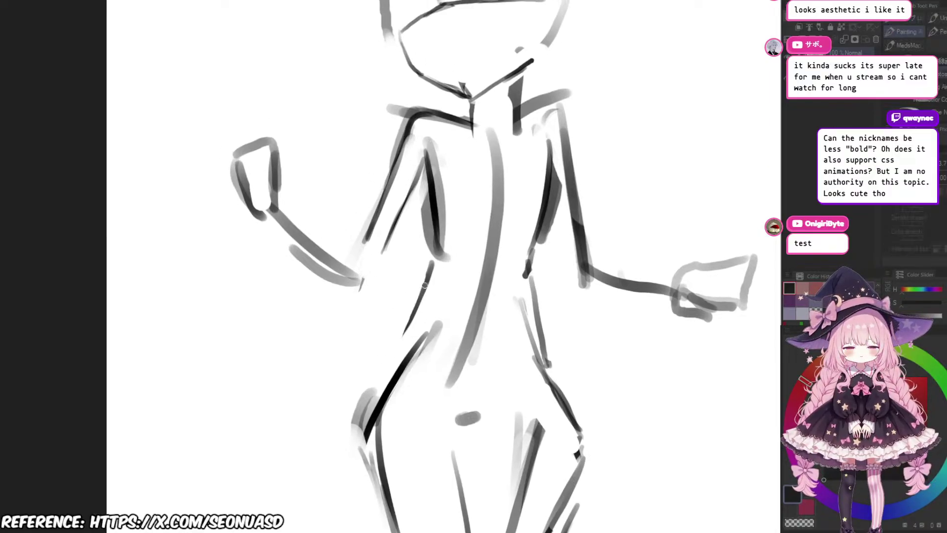
pyautogui.moveTo(427, 282)
pyautogui.mouseDown()
pyautogui.moveTo(417, 315)
pyautogui.moveTo(397, 344)
pyautogui.mouseUp()
pyautogui.press('e')
pyautogui.press('p')
pyautogui.moveTo(437, 264); pyautogui.dragTo(400, 359)
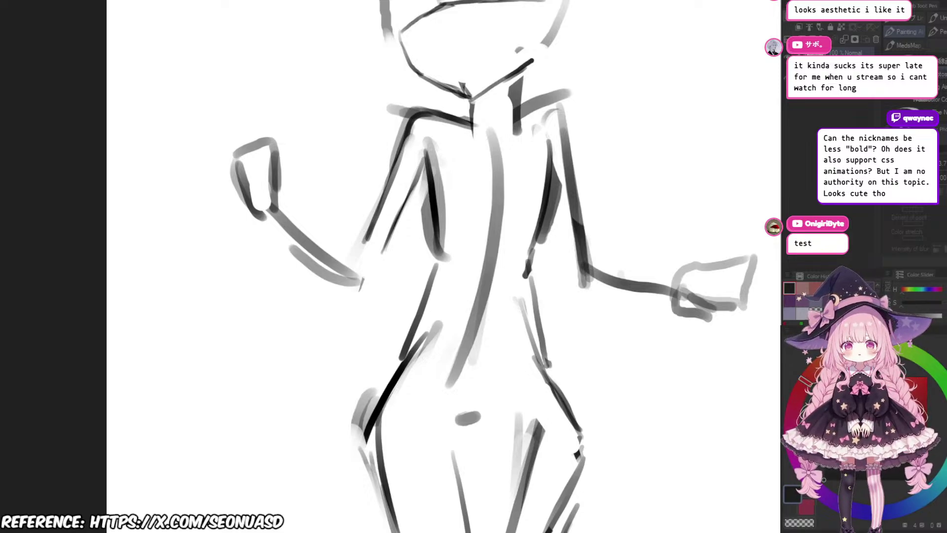
pyautogui.moveTo(440, 230); pyautogui.dragTo(414, 248)
pyautogui.scroll(1, 462, 207)
pyautogui.scroll(1, 424, 258)
pyautogui.scroll(-1, 394, 271)
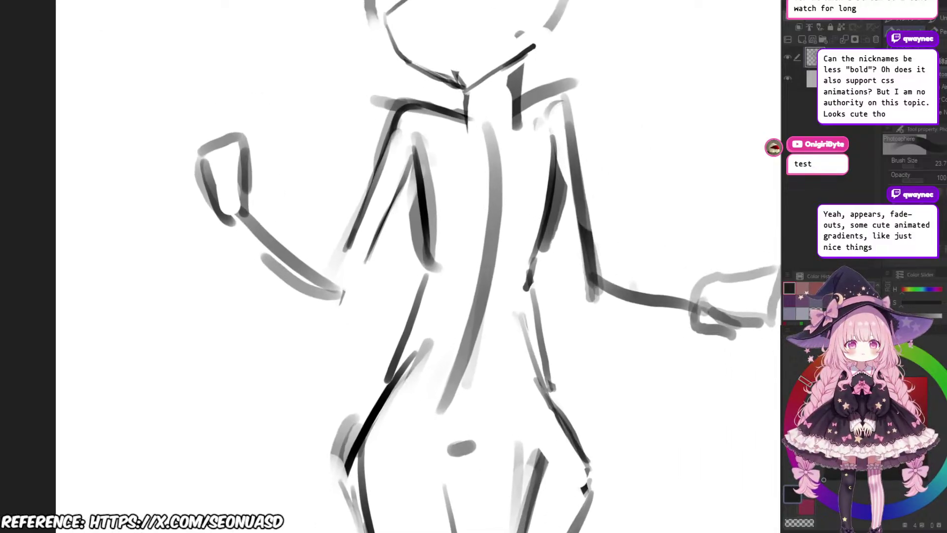
pyautogui.scroll(2, 346, 275)
pyautogui.scroll(1, 320, 299)
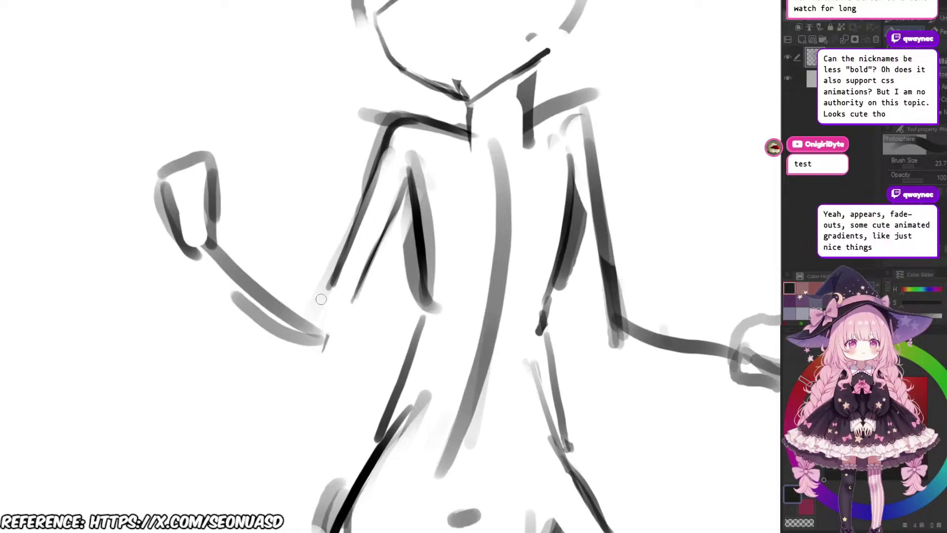
pyautogui.scroll(-3, 316, 301)
pyautogui.scroll(2, 345, 289)
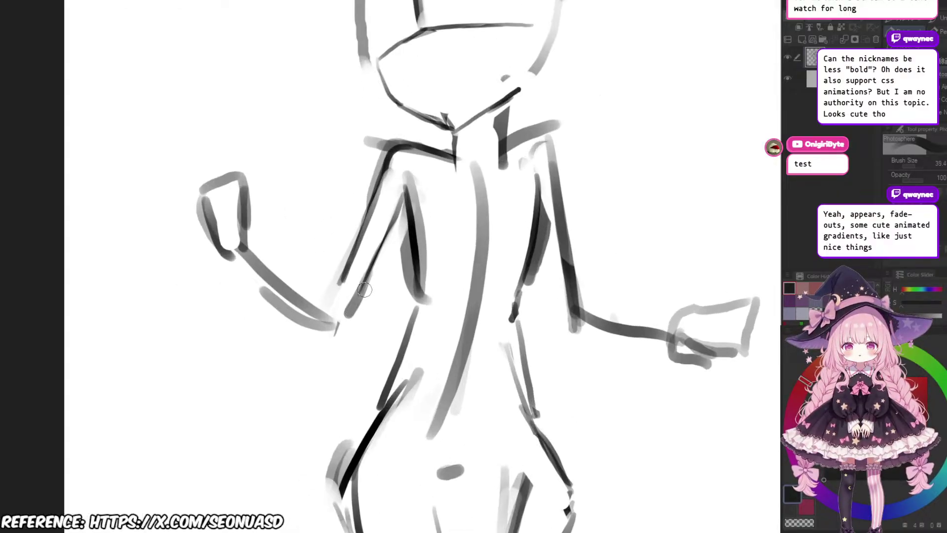
pyautogui.hotkey('ctrl', 'z')
pyautogui.press('e')
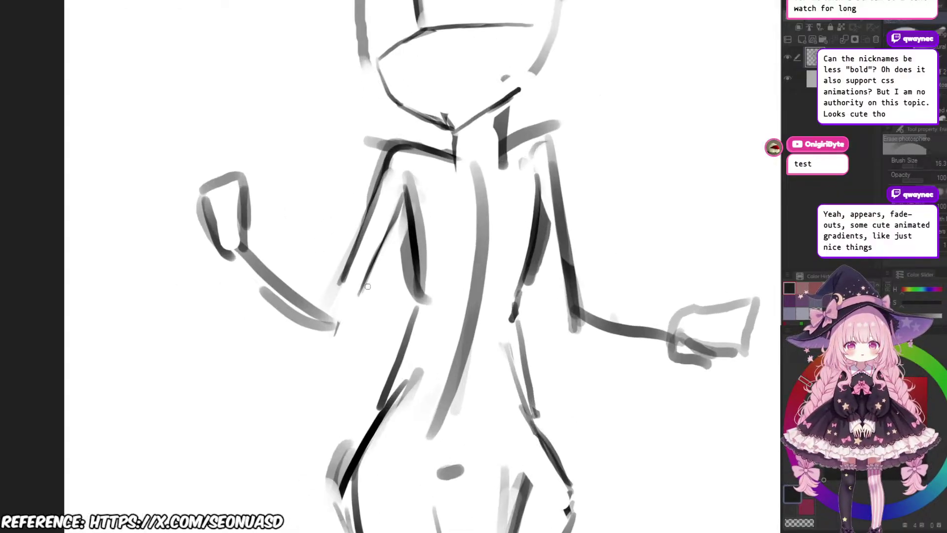
pyautogui.scroll(2, 365, 288)
pyautogui.hotkey('ctrl', 'z')
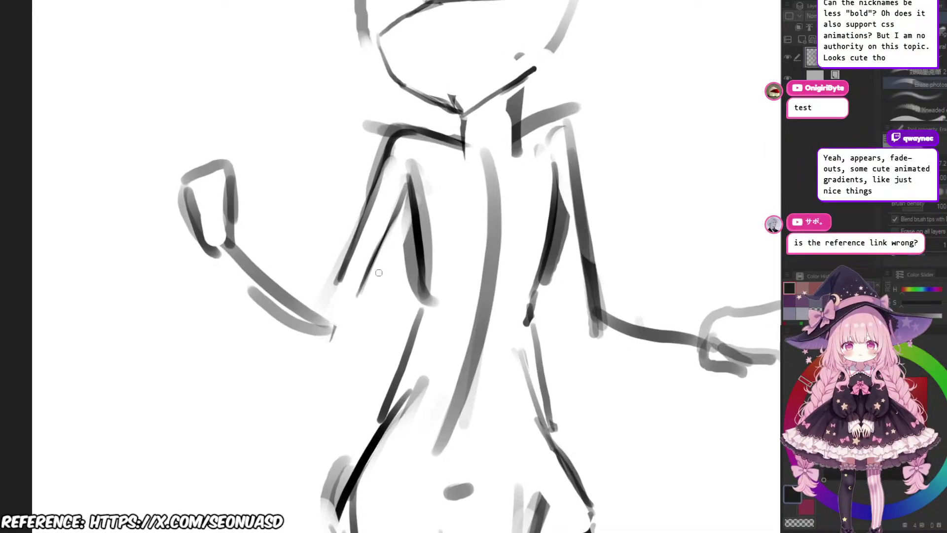
# Step: Extend the inner upper-arm line on the raised-fist side down toward the elbow and trim its edge with the eraser
pyautogui.press('b')
pyautogui.moveTo(370, 268); pyautogui.dragTo(347, 317)
pyautogui.scroll(-2, 346, 296)
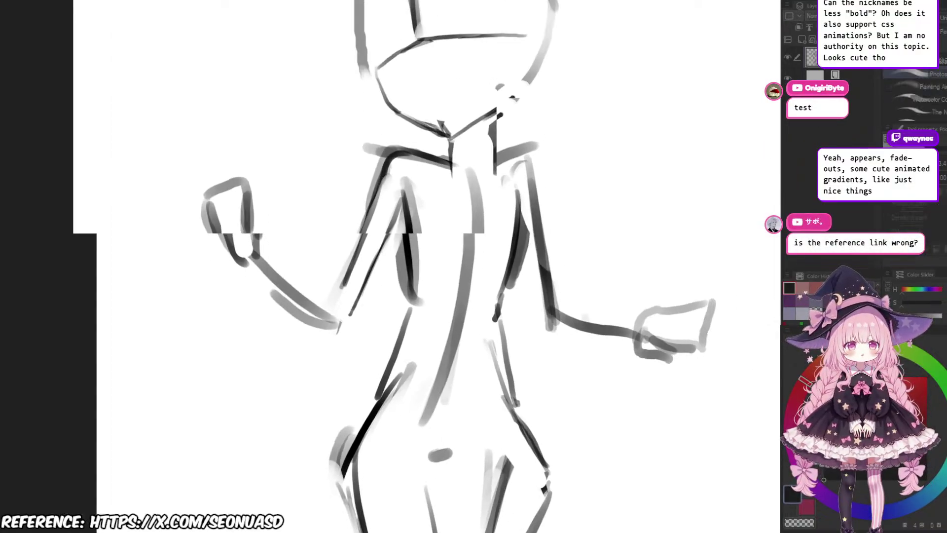
pyautogui.scroll(2, 347, 281)
pyautogui.press('e')
pyautogui.press(']')
pyautogui.press(']')
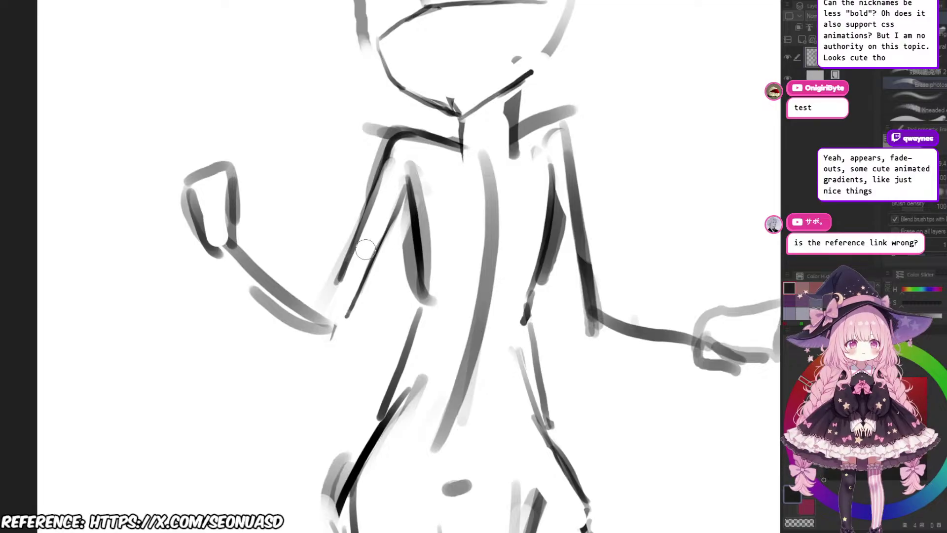
pyautogui.moveTo(368, 249); pyautogui.dragTo(356, 264)
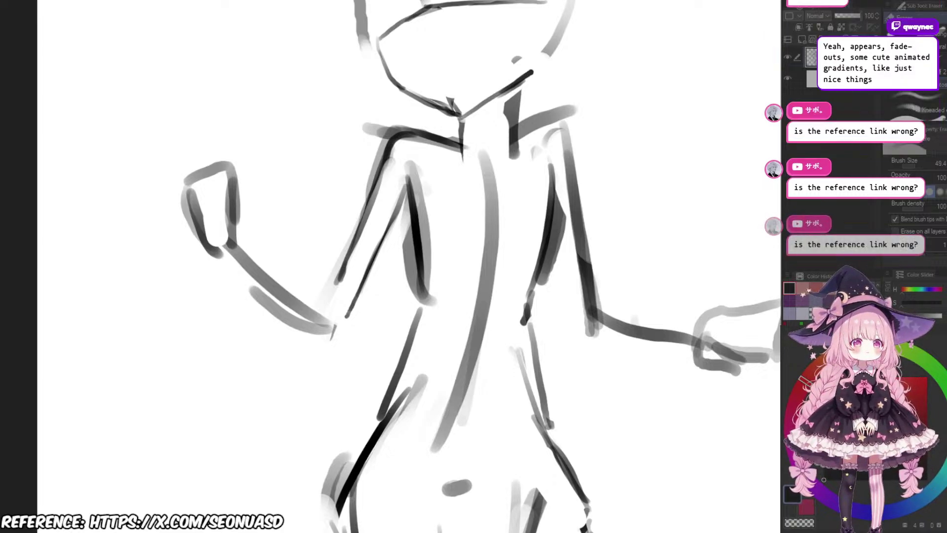
# Step: Add the missing final letter "f" to the reference link in the caption
pyautogui.write('f')
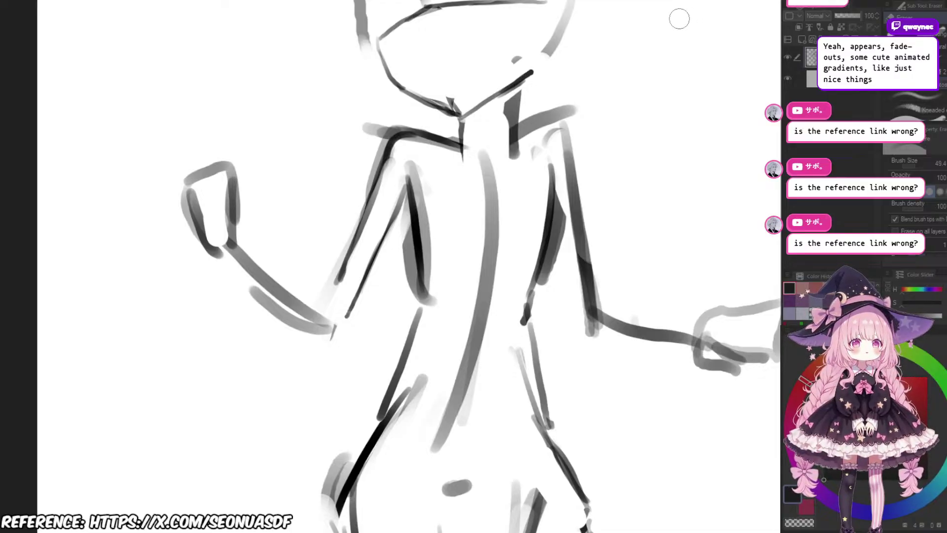
# Step: Darken and lengthen the inner upper-arm line on the raised-fist side from the armpit to just above the elbow
pyautogui.moveTo(463, 184)
pyautogui.mouseDown()
pyautogui.moveTo(485, 122)
pyautogui.moveTo(439, 117)
pyautogui.mouseUp()
pyautogui.scroll(-1, 481, 126)
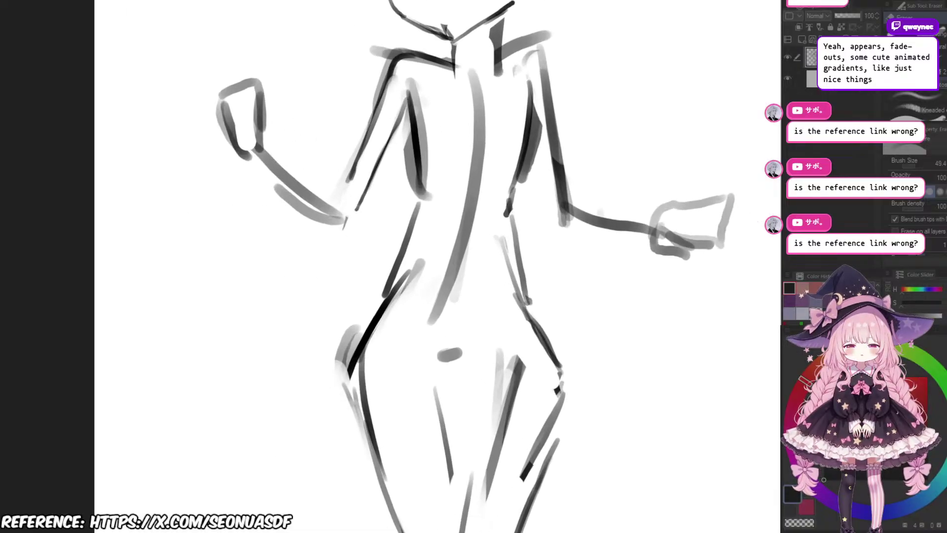
pyautogui.scroll(1, 486, 151)
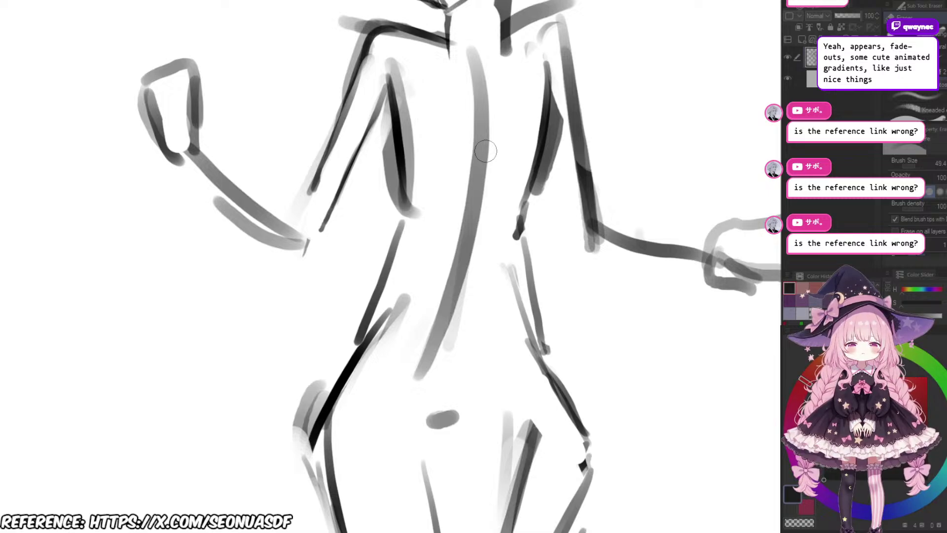
pyautogui.moveTo(447, 135); pyautogui.dragTo(477, 158)
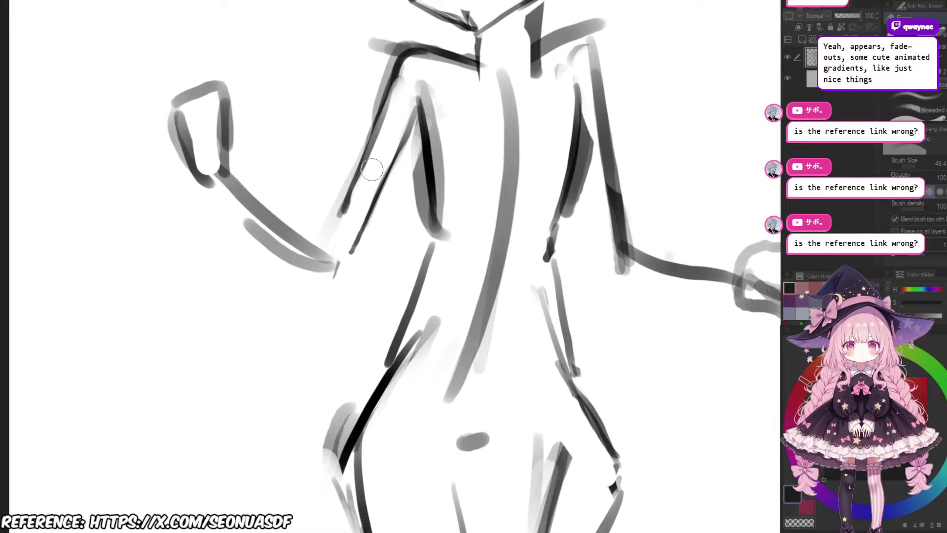
pyautogui.press('p')
pyautogui.moveTo(382, 161); pyautogui.dragTo(352, 251)
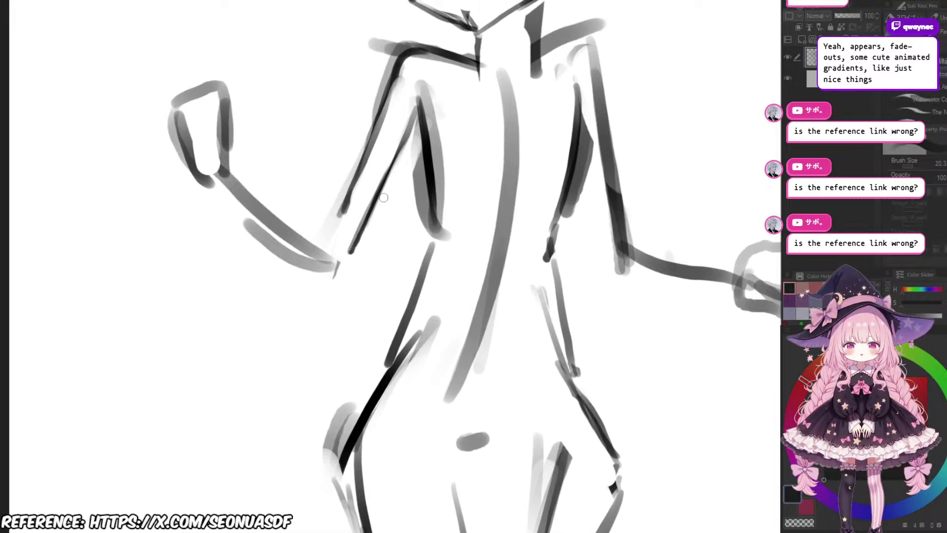
pyautogui.moveTo(395, 208); pyautogui.dragTo(377, 232)
pyautogui.moveTo(380, 181); pyautogui.dragTo(326, 278)
pyautogui.scroll(-2, 348, 272)
pyautogui.scroll(1, 336, 261)
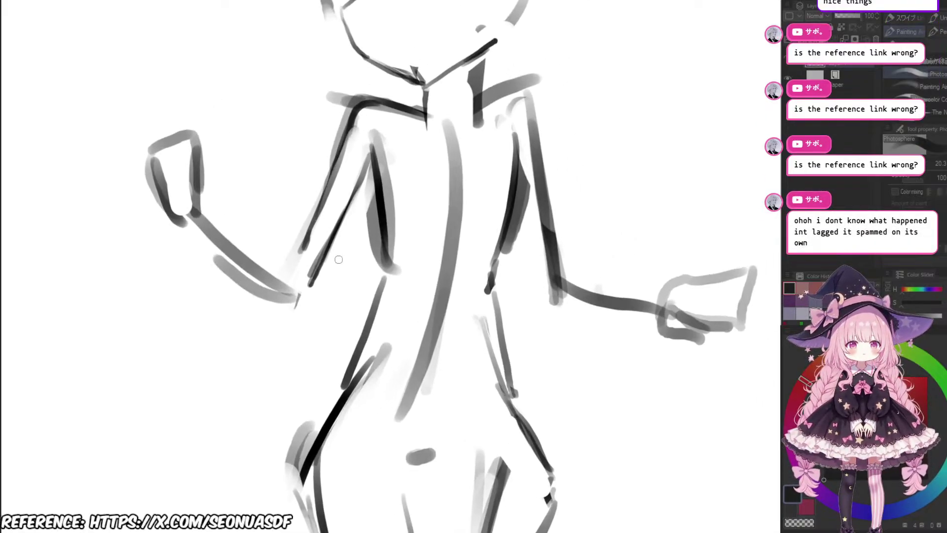
pyautogui.moveTo(338, 260); pyautogui.dragTo(325, 263)
# Step: Draw a dark line along the raised forearm from wrist to elbow and erase the old thick grey forearm line
pyautogui.scroll(-2, 291, 178)
pyautogui.scroll(1, 292, 178)
pyautogui.moveTo(291, 177); pyautogui.dragTo(292, 161)
pyautogui.scroll(1, 269, 204)
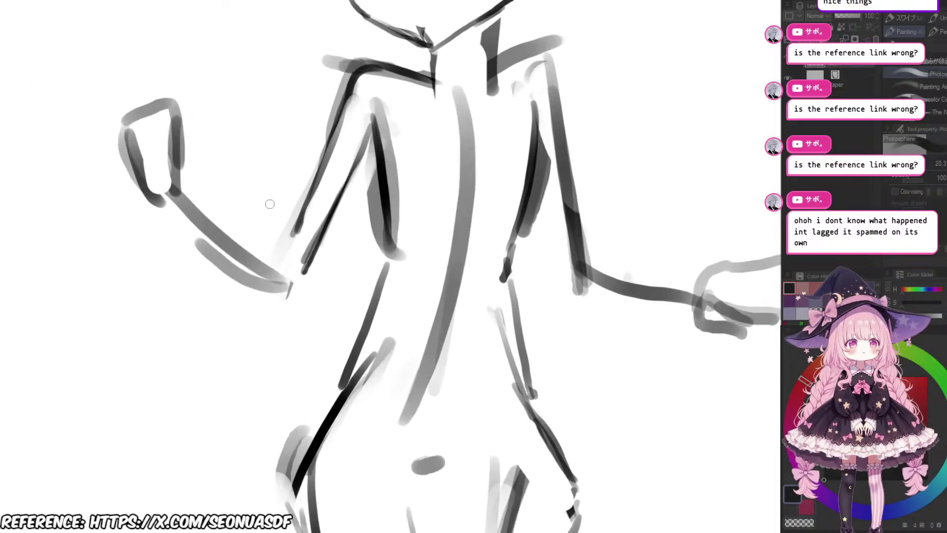
pyautogui.moveTo(168, 216); pyautogui.dragTo(280, 276)
pyautogui.press('e')
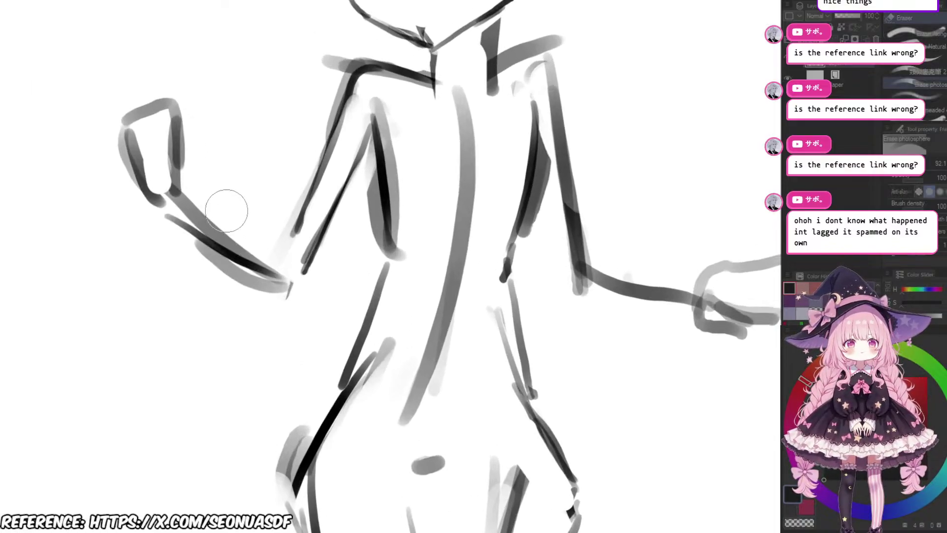
pyautogui.moveTo(186, 193)
pyautogui.mouseDown()
pyautogui.moveTo(270, 265)
pyautogui.moveTo(252, 249)
pyautogui.moveTo(214, 243)
pyautogui.moveTo(284, 282)
pyautogui.mouseUp()
pyautogui.press('b')
pyautogui.scroll(1, 290, 278)
pyautogui.scroll(1, 290, 272)
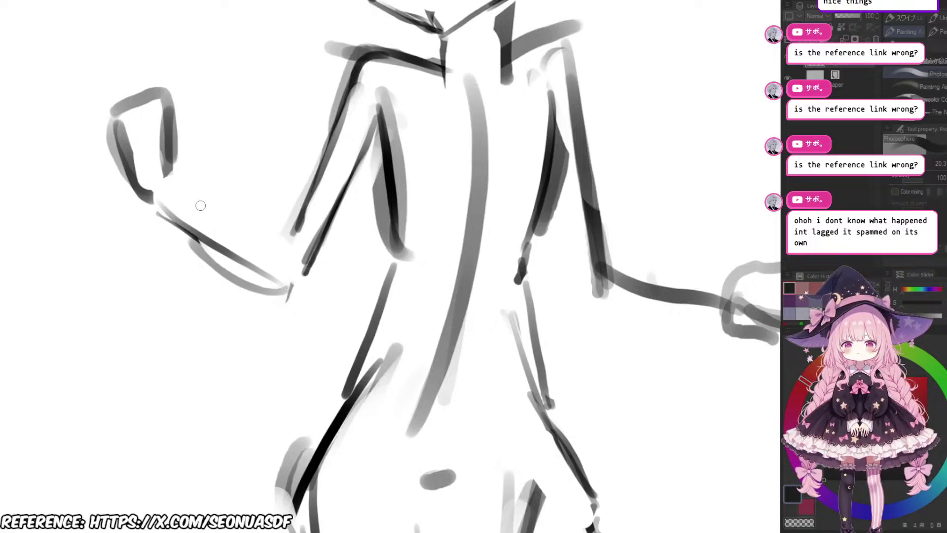
# Step: Redraw the raised forearm as separate upper and lower contours from wrist to elbow and clean up the elbow corner
pyautogui.moveTo(170, 190); pyautogui.dragTo(295, 295)
pyautogui.press('e')
pyautogui.moveTo(159, 208)
pyautogui.mouseDown()
pyautogui.moveTo(258, 301)
pyautogui.moveTo(275, 295)
pyautogui.mouseUp()
pyautogui.press('b')
pyautogui.moveTo(199, 179)
pyautogui.mouseDown()
pyautogui.moveTo(305, 263)
pyautogui.moveTo(376, 271)
pyautogui.mouseUp()
pyautogui.hotkey('ctrl', 'z')
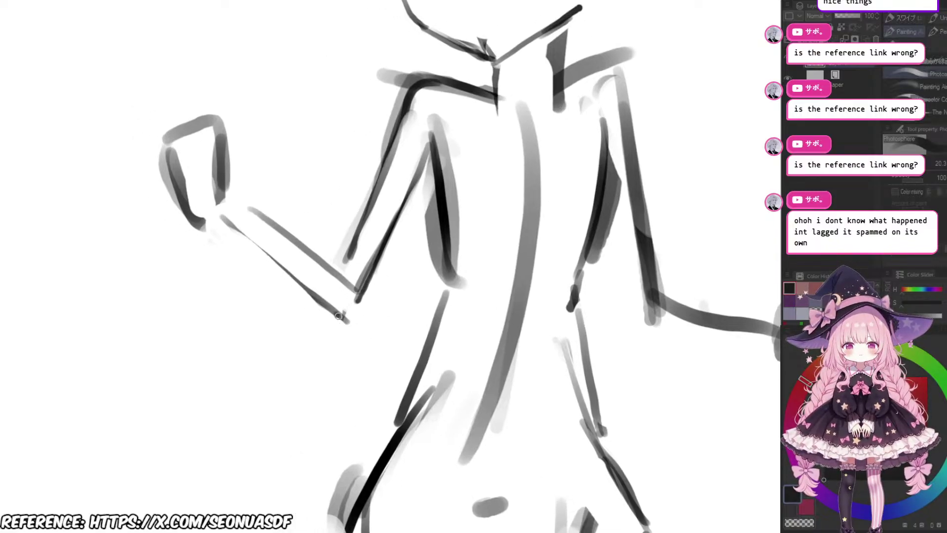
pyautogui.press('e')
pyautogui.moveTo(351, 275); pyautogui.dragTo(348, 288)
pyautogui.press('b')
pyautogui.scroll(-4, 340, 242)
pyautogui.scroll(3, 340, 242)
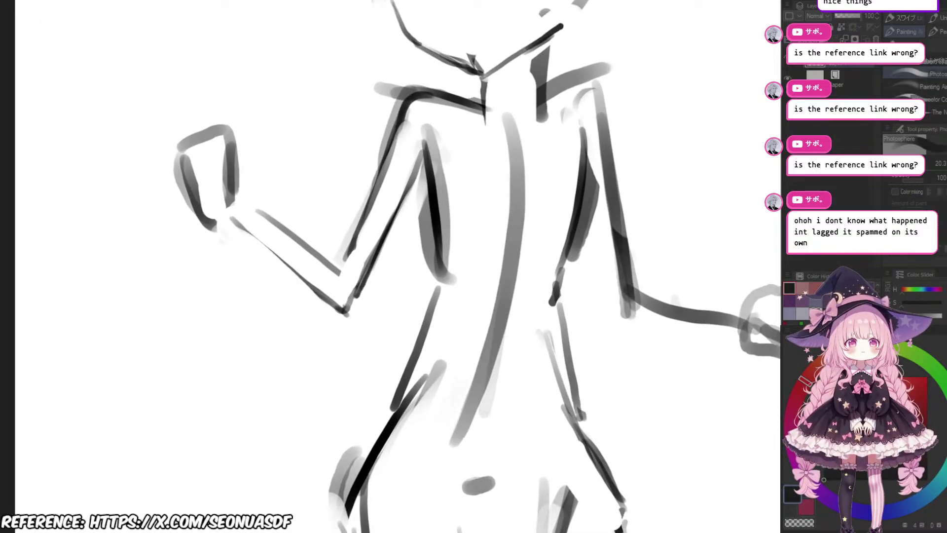
# Step: Darken the wrist half of the raised forearm's upper contour and erase the grey line beneath it
pyautogui.moveTo(369, 224); pyautogui.dragTo(344, 191)
pyautogui.scroll(2, 349, 191)
pyautogui.moveTo(204, 166); pyautogui.dragTo(282, 212)
pyautogui.press('e')
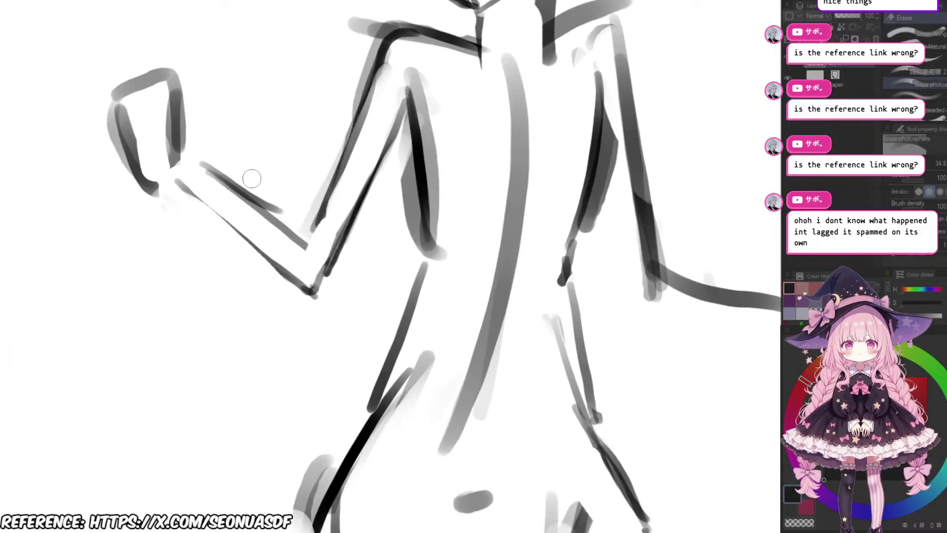
pyautogui.moveTo(204, 172)
pyautogui.mouseDown()
pyautogui.moveTo(310, 252)
pyautogui.moveTo(286, 245)
pyautogui.mouseUp()
pyautogui.press('b')
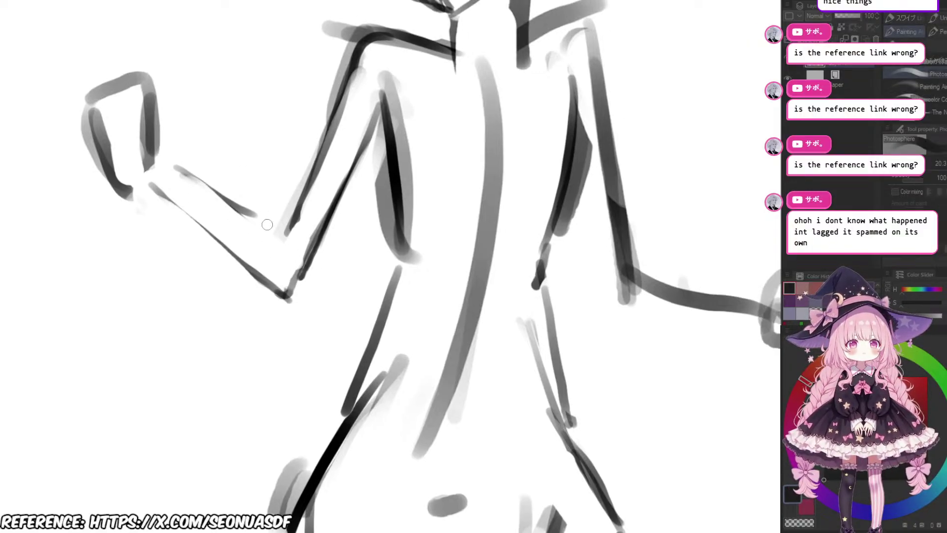
pyautogui.moveTo(239, 205); pyautogui.dragTo(279, 237)
pyautogui.hotkey('ctrl', 'z')
pyautogui.moveTo(231, 205); pyautogui.dragTo(282, 240)
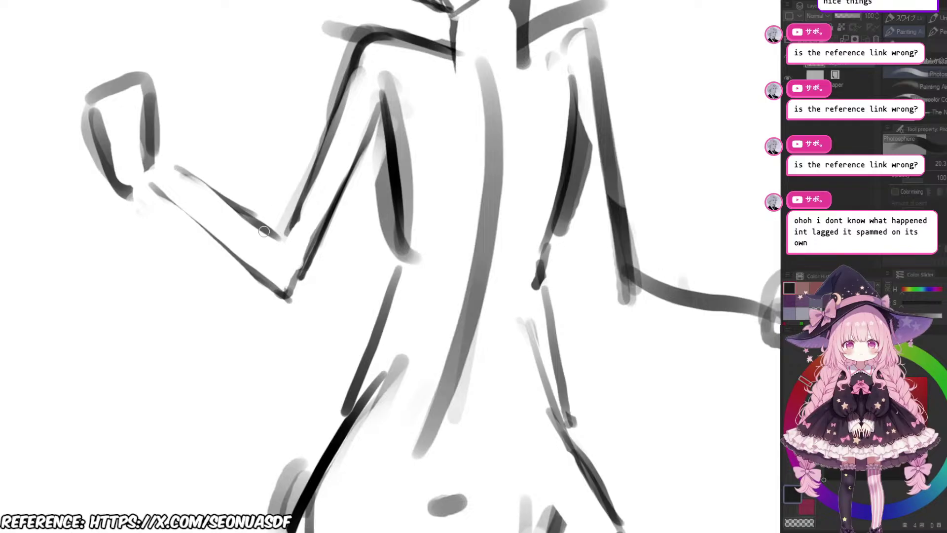
pyautogui.press('e')
pyautogui.moveTo(231, 205)
pyautogui.mouseDown()
pyautogui.moveTo(267, 222)
pyautogui.moveTo(294, 254)
pyautogui.mouseUp()
pyautogui.press('b')
pyautogui.moveTo(232, 201); pyautogui.dragTo(282, 238)
pyautogui.hotkey('ctrl', 'z')
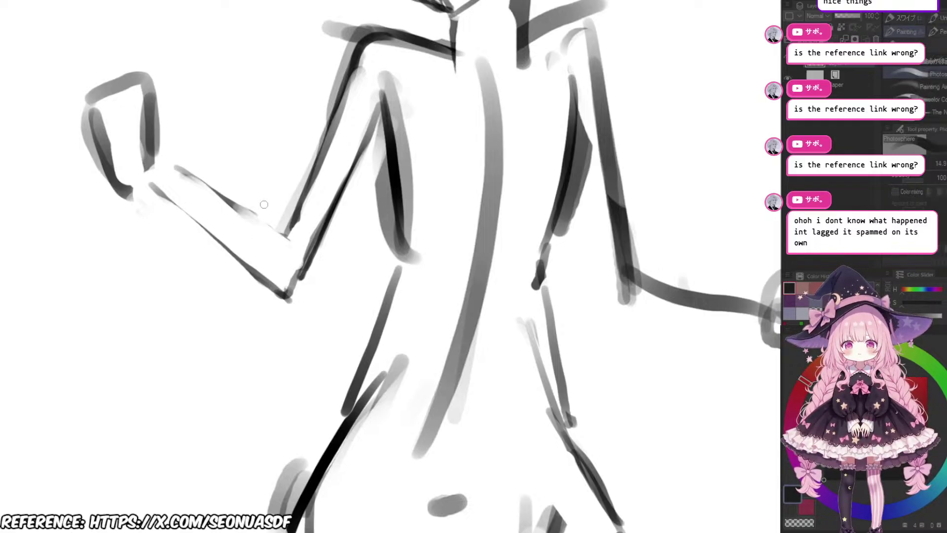
pyautogui.moveTo(228, 199); pyautogui.dragTo(282, 236)
pyautogui.hotkey('ctrl', 'z')
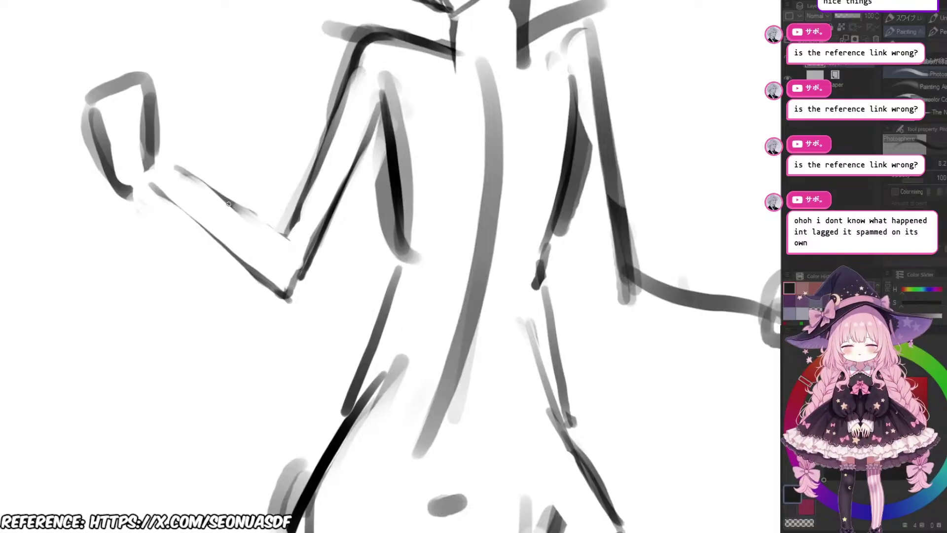
pyautogui.moveTo(228, 203); pyautogui.dragTo(283, 237)
pyautogui.hotkey('ctrl', 'z')
# Step: Draw the elbow half of the raised forearm's upper contour to meet the upper arm, thinning its edge with the eraser
pyautogui.moveTo(224, 198); pyautogui.dragTo(290, 238)
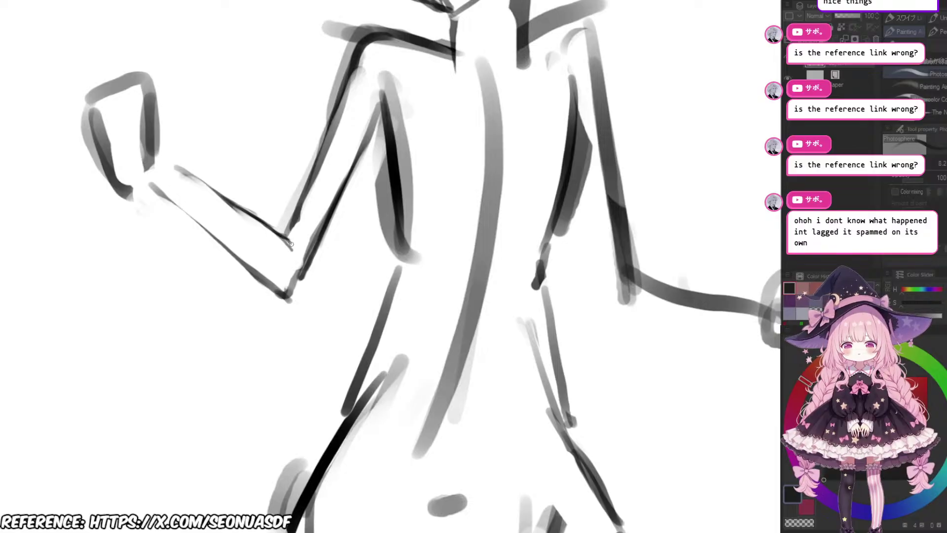
pyautogui.press('e')
pyautogui.moveTo(242, 199); pyautogui.dragTo(277, 220)
pyautogui.press('b')
pyautogui.moveTo(222, 199); pyautogui.dragTo(353, 269)
pyautogui.moveTo(251, 225); pyautogui.dragTo(311, 261)
pyautogui.moveTo(312, 200); pyautogui.dragTo(292, 210)
pyautogui.scroll(1, 296, 222)
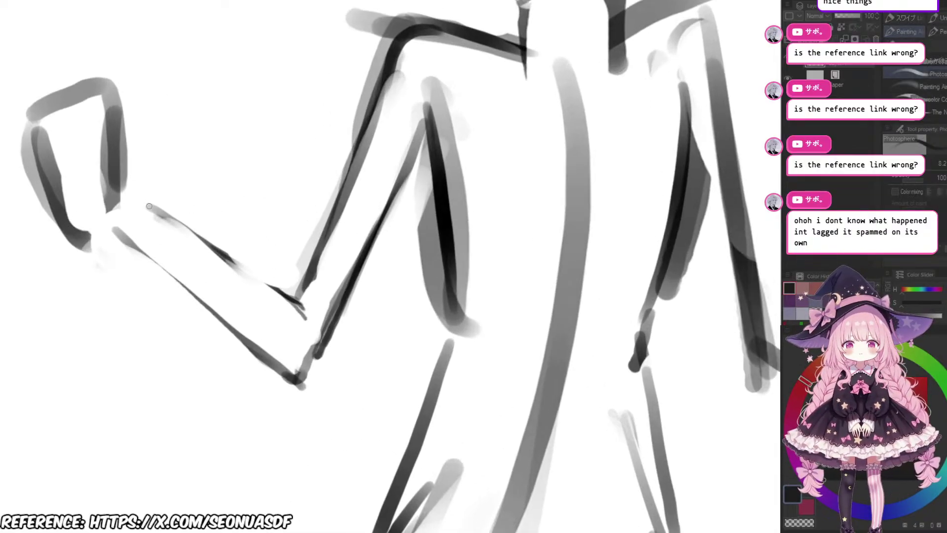
# Step: Retrace the raised forearm's upper contour from wrist to inner elbow and erase along its outer edge to thin it
pyautogui.moveTo(142, 203); pyautogui.dragTo(284, 298)
pyautogui.hotkey('ctrl', 'z')
pyautogui.hotkey('ctrl', 'z')
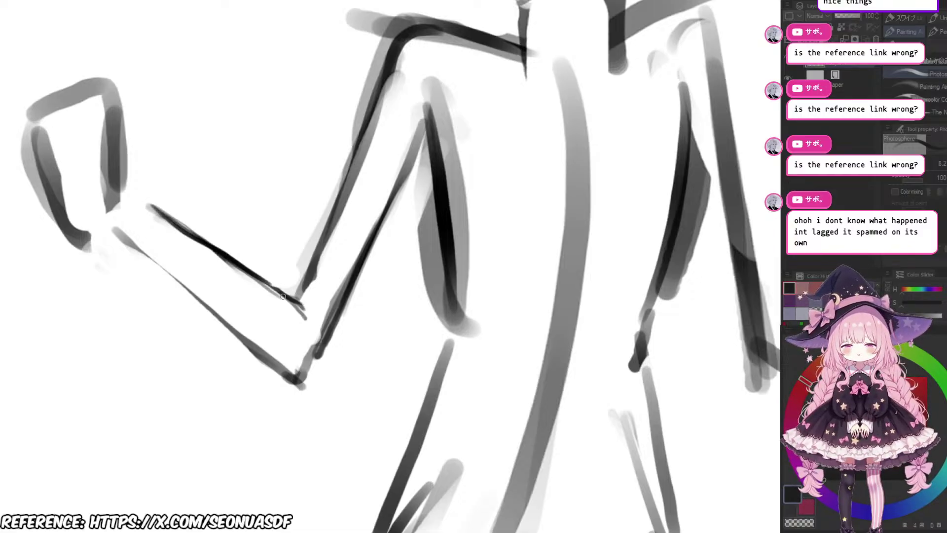
pyautogui.press('e')
pyautogui.moveTo(168, 209)
pyautogui.mouseDown()
pyautogui.moveTo(239, 247)
pyautogui.moveTo(256, 243)
pyautogui.mouseUp()
pyautogui.moveTo(156, 191); pyautogui.dragTo(226, 232)
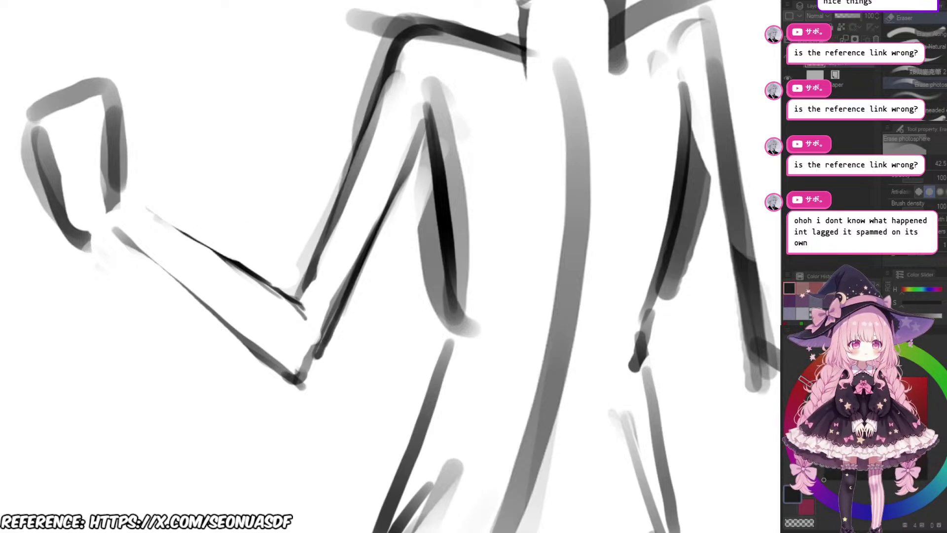
pyautogui.moveTo(347, 189); pyautogui.dragTo(401, 212)
pyautogui.press('p')
pyautogui.moveTo(368, 281); pyautogui.dragTo(349, 323)
pyautogui.scroll(-5, 463, 247)
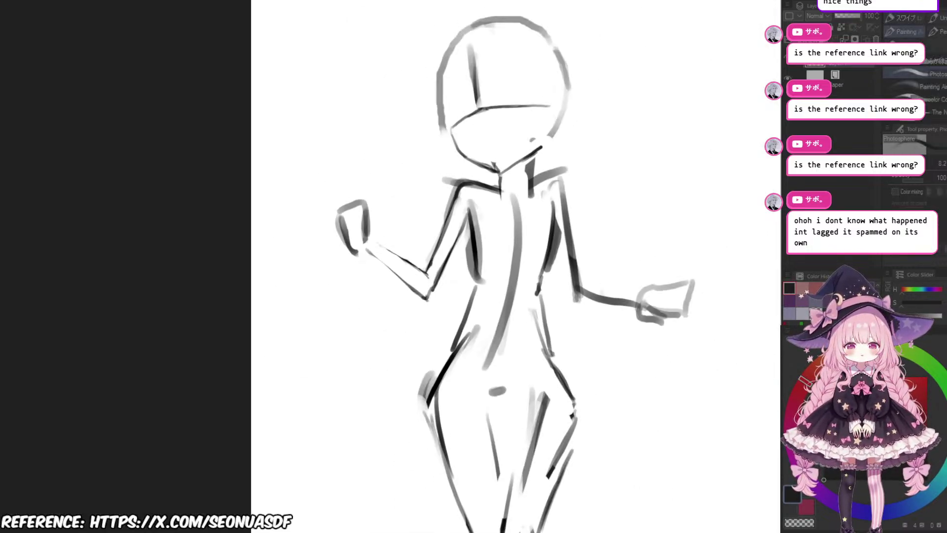
pyautogui.scroll(5, 461, 305)
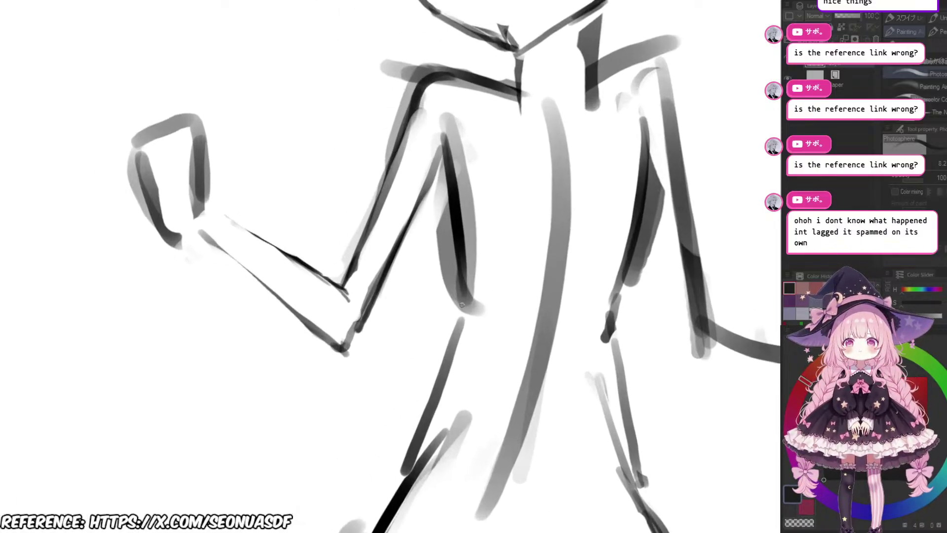
pyautogui.scroll(-4, 435, 224)
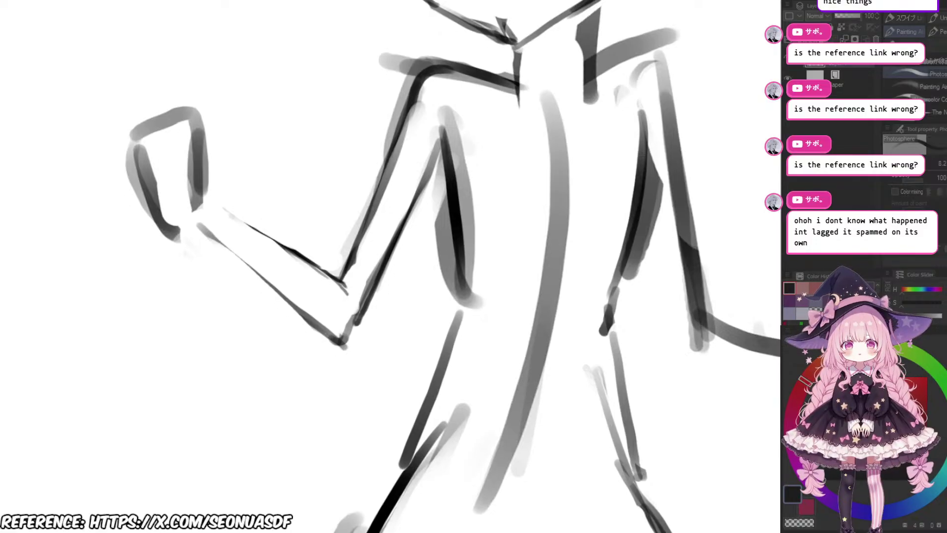
# Step: Replace the thick grey shoulder line on the open-hand side with a thin dark line from the neck to the shoulder
pyautogui.moveTo(547, 265); pyautogui.dragTo(454, 271)
pyautogui.scroll(3, 454, 271)
pyautogui.moveTo(492, 103)
pyautogui.mouseDown()
pyautogui.moveTo(425, 129)
pyautogui.moveTo(438, 148)
pyautogui.moveTo(474, 89)
pyautogui.moveTo(424, 95)
pyautogui.moveTo(399, 114)
pyautogui.moveTo(452, 114)
pyautogui.mouseUp()
pyautogui.press('e')
pyautogui.press('b')
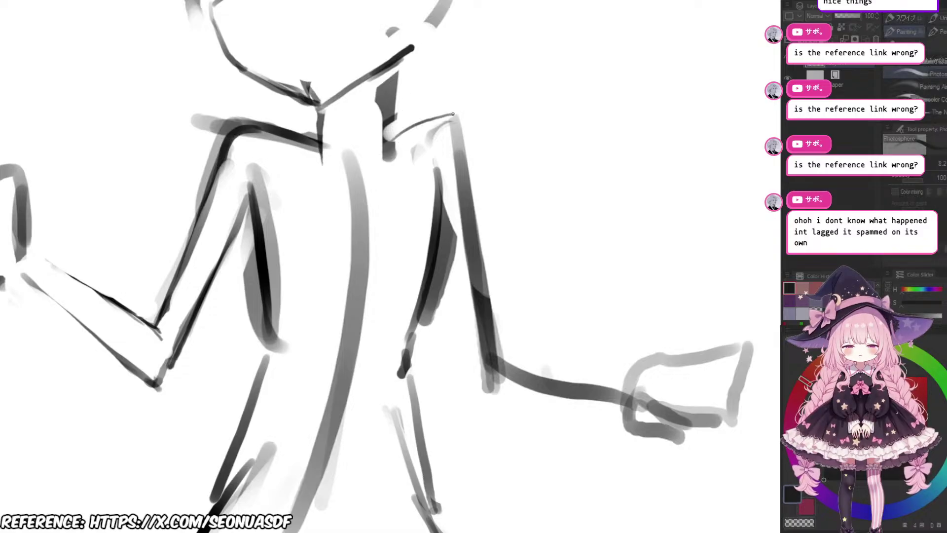
pyautogui.hotkey('ctrl', 'z')
pyautogui.moveTo(389, 139); pyautogui.dragTo(451, 114)
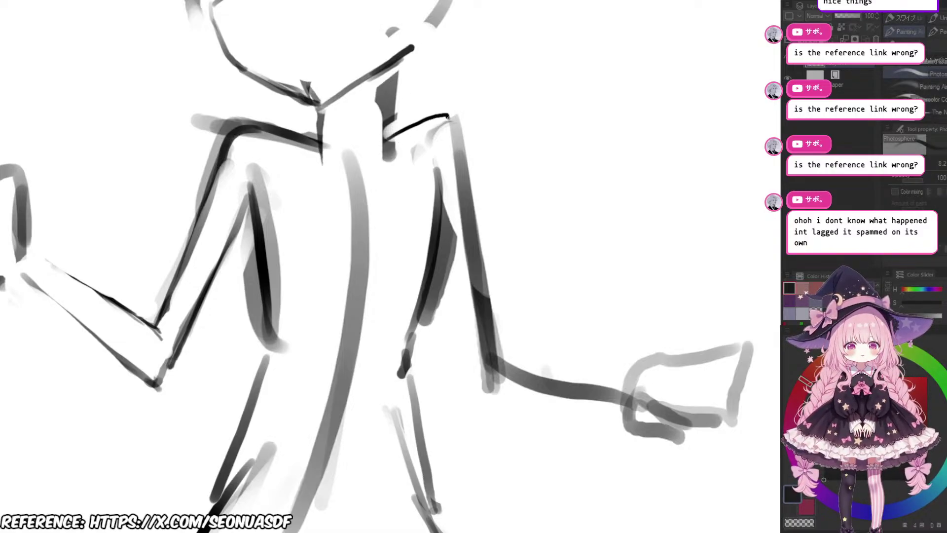
# Step: Erase the thick grey edge between the armpit and upper arm on the open-hand side, leaving the torso line narrower
pyautogui.moveTo(523, 141)
pyautogui.mouseDown()
pyautogui.moveTo(419, 138)
pyautogui.moveTo(429, 138)
pyautogui.mouseUp()
pyautogui.moveTo(428, 138)
pyautogui.mouseDown()
pyautogui.moveTo(418, 115)
pyautogui.moveTo(434, 124)
pyautogui.moveTo(427, 219)
pyautogui.mouseUp()
pyautogui.press('e')
pyautogui.moveTo(429, 159)
pyautogui.mouseDown()
pyautogui.moveTo(380, 159)
pyautogui.moveTo(469, 160)
pyautogui.moveTo(441, 159)
pyautogui.mouseUp()
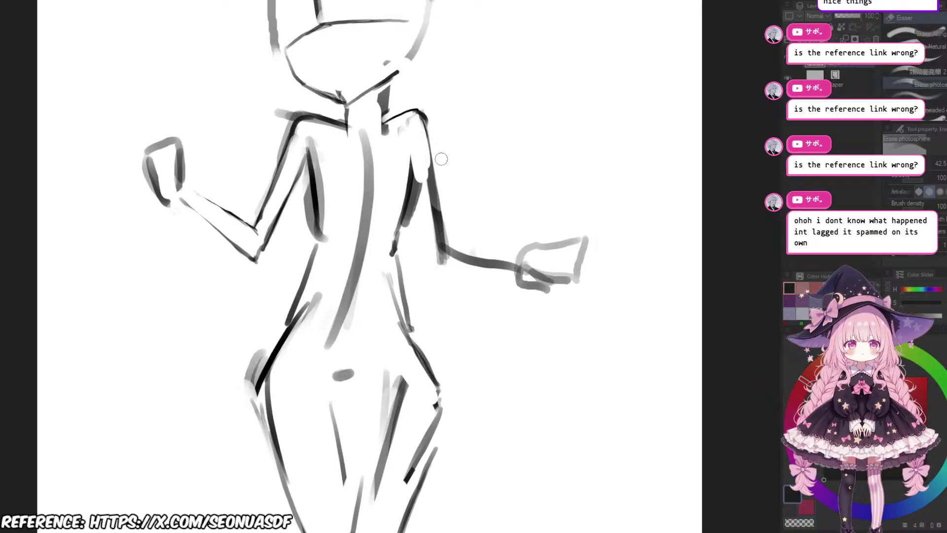
pyautogui.moveTo(453, 116); pyautogui.dragTo(436, 160)
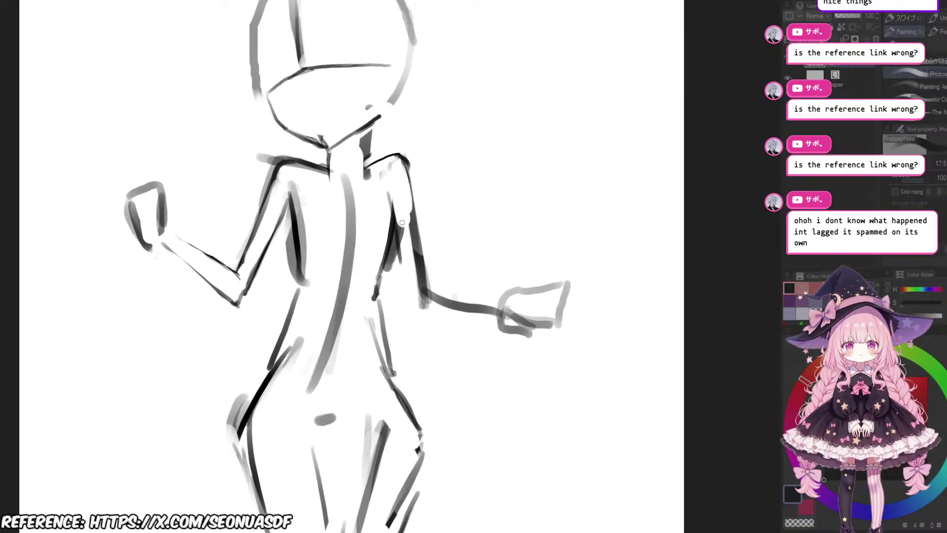
pyautogui.moveTo(403, 234); pyautogui.dragTo(398, 207)
pyautogui.moveTo(413, 245); pyautogui.dragTo(395, 230)
pyautogui.scroll(2, 407, 224)
pyautogui.press('p')
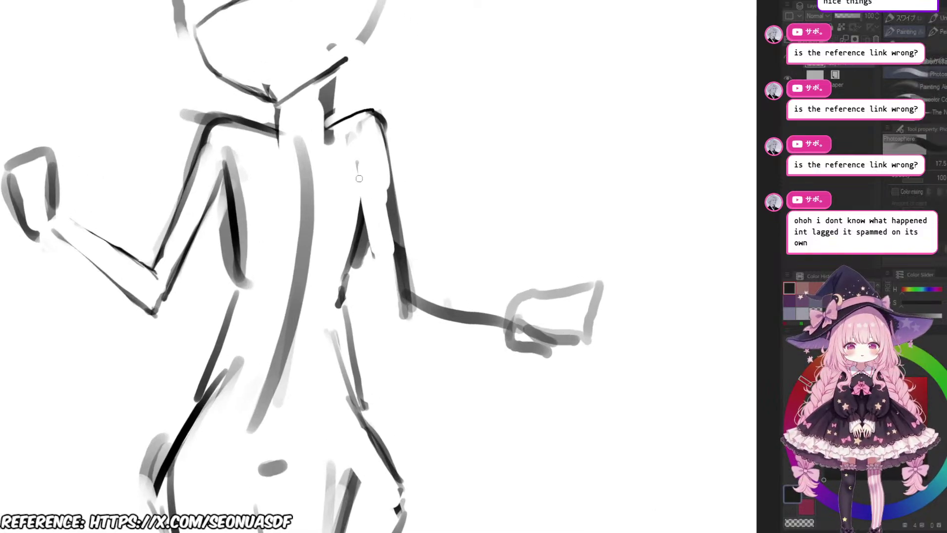
# Step: Draw a thin inner upper-arm contour from the armpit toward the elbow on the open-hand side, erasing and redoing the first attempts
pyautogui.moveTo(354, 163); pyautogui.dragTo(371, 256)
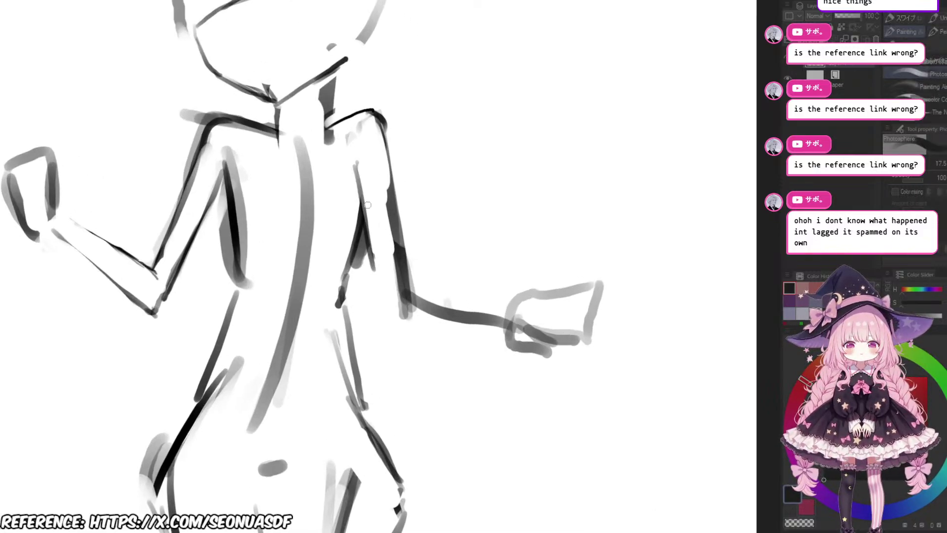
pyautogui.press('e')
pyautogui.moveTo(361, 173); pyautogui.dragTo(374, 261)
pyautogui.press('p')
pyautogui.moveTo(382, 207); pyautogui.dragTo(385, 192)
pyautogui.scroll(-2, 384, 192)
pyautogui.scroll(2, 384, 191)
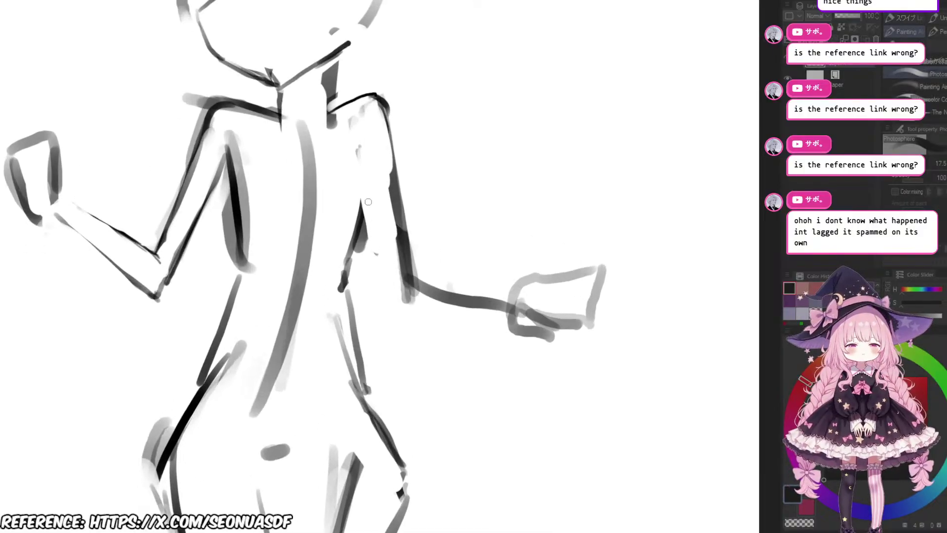
pyautogui.moveTo(360, 148); pyautogui.dragTo(374, 264)
pyautogui.hotkey('ctrl', 'z')
pyautogui.moveTo(363, 161); pyautogui.dragTo(373, 275)
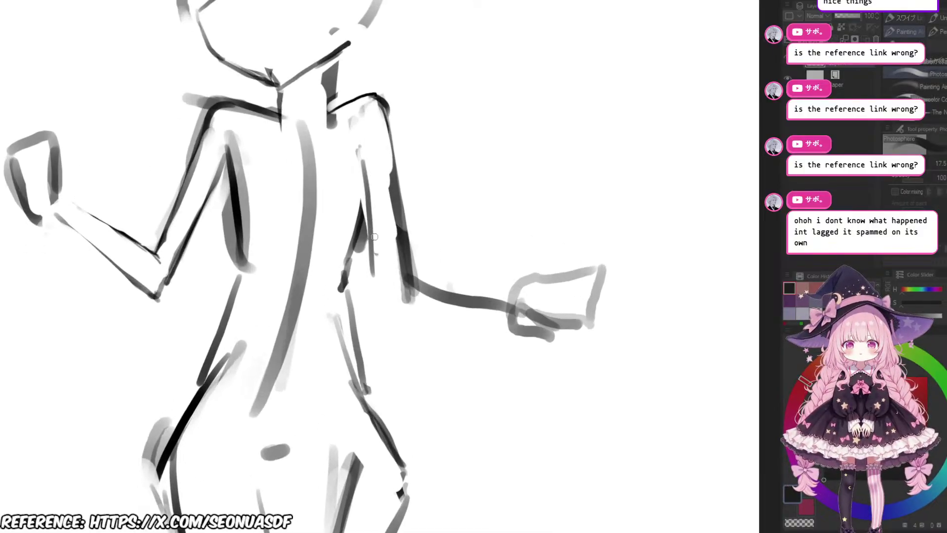
# Step: Erase the dark ribcage wedge beneath the open-hand side's armpit and draw a thin torso side line in its place
pyautogui.press('e')
pyautogui.moveTo(343, 201)
pyautogui.mouseDown()
pyautogui.moveTo(345, 278)
pyautogui.moveTo(351, 269)
pyautogui.mouseUp()
pyautogui.moveTo(348, 202); pyautogui.dragTo(356, 252)
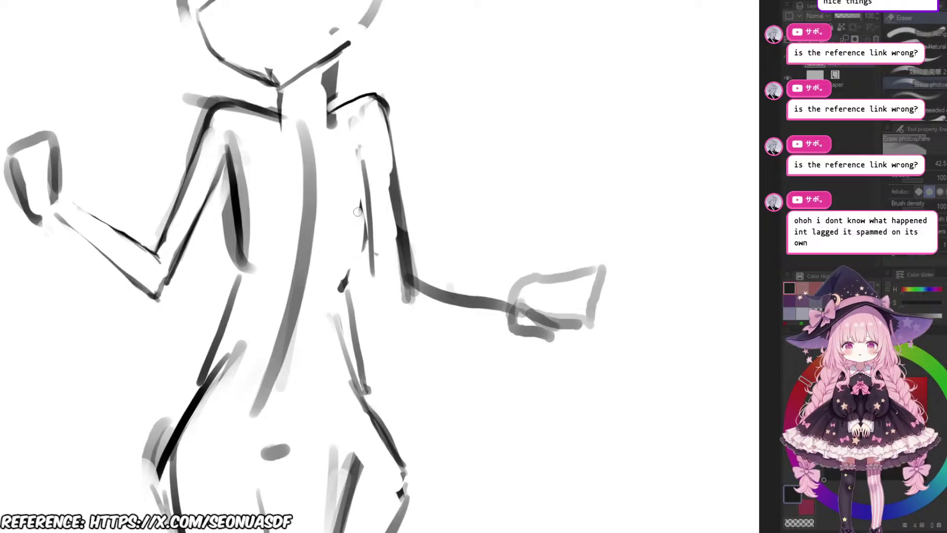
pyautogui.press('b')
pyautogui.moveTo(361, 148); pyautogui.dragTo(353, 249)
pyautogui.hotkey('ctrl', 'z')
pyautogui.moveTo(360, 145); pyautogui.dragTo(351, 259)
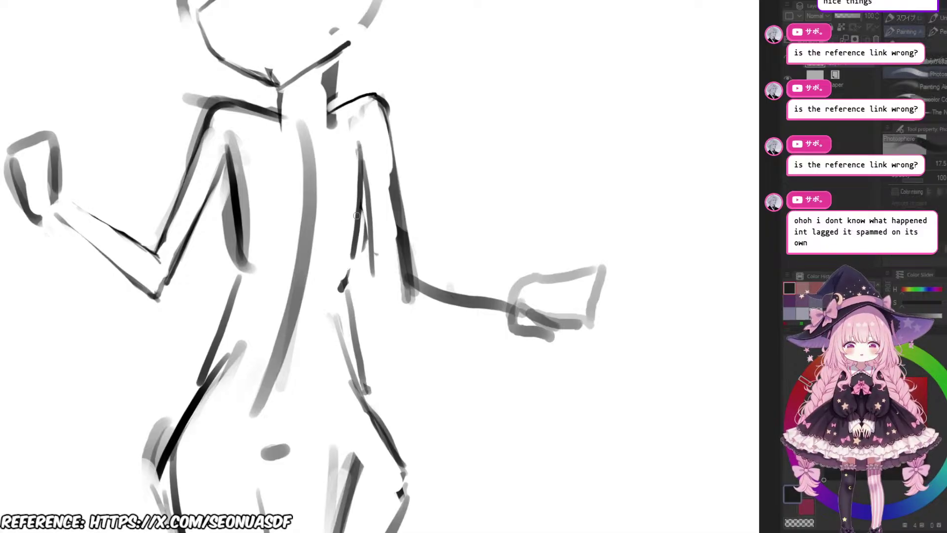
# Step: Erase the middle of the thin ribcage line and redraw it from the armpit, curving inward toward the waist
pyautogui.press('e')
pyautogui.moveTo(364, 157); pyautogui.dragTo(360, 225)
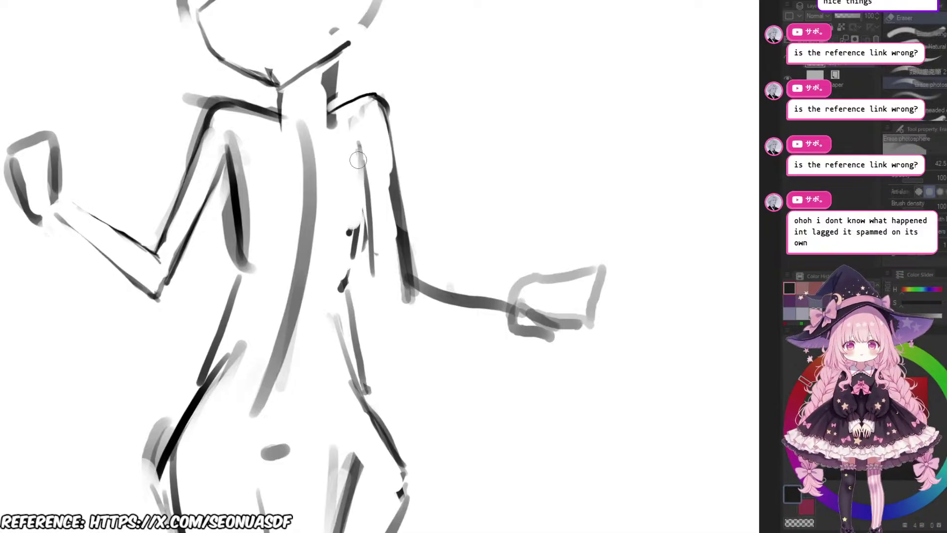
pyautogui.press('b')
pyautogui.moveTo(358, 185); pyautogui.dragTo(345, 255)
pyautogui.hotkey('ctrl', 'z')
pyautogui.moveTo(359, 145); pyautogui.dragTo(348, 246)
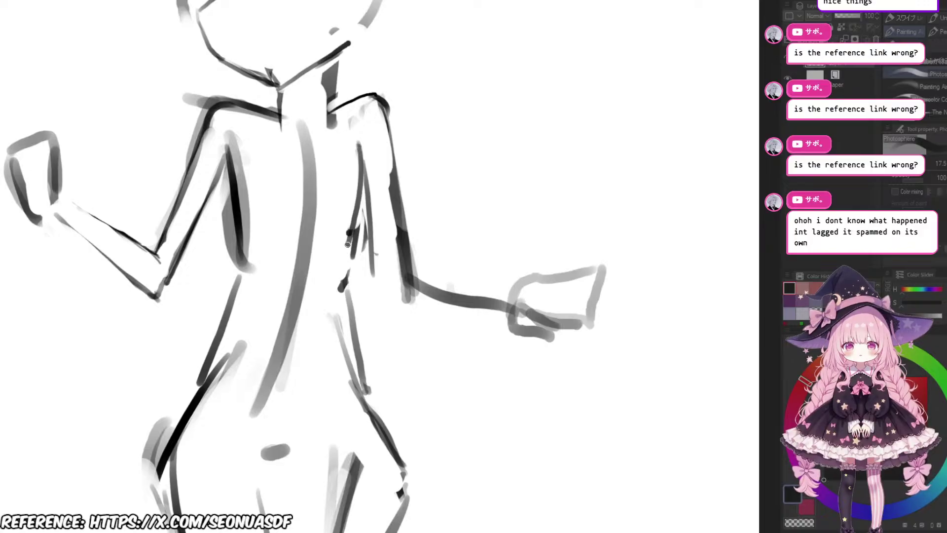
pyautogui.scroll(-3, 370, 224)
pyautogui.scroll(1, 370, 224)
pyautogui.scroll(4, 380, 155)
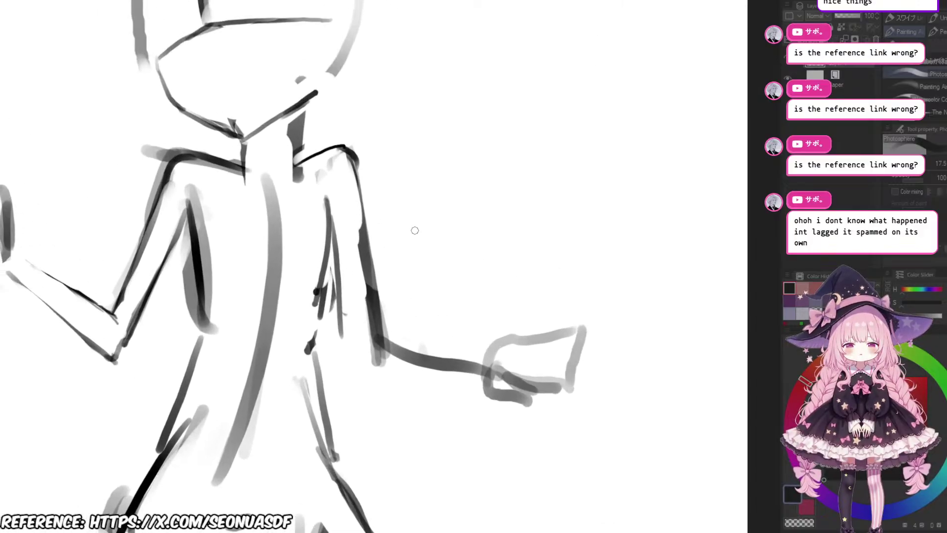
# Step: Erase both edges of the thick grey neck line on the open-hand side and retrace it as a thin dark line
pyautogui.press('e')
pyautogui.moveTo(340, 148); pyautogui.dragTo(335, 169)
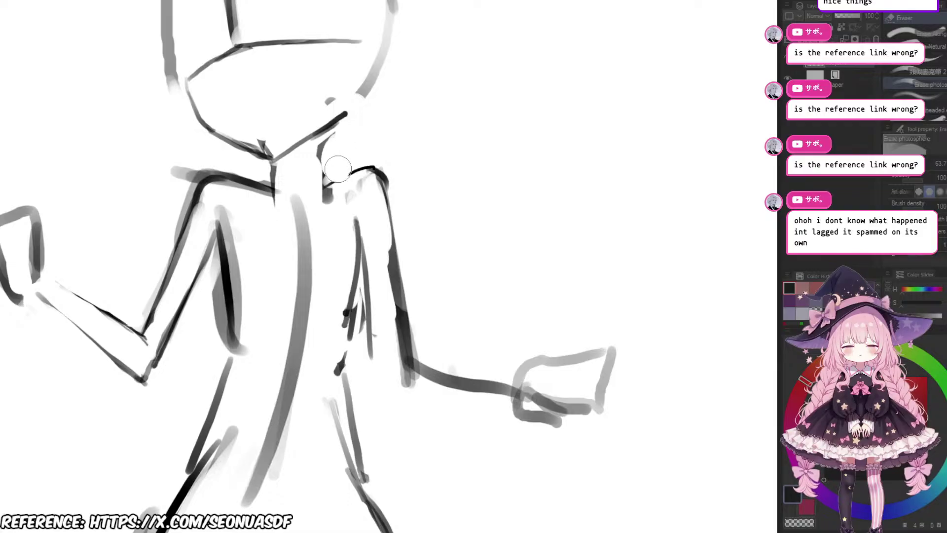
pyautogui.scroll(2, 337, 167)
pyautogui.press('b')
pyautogui.hotkey('ctrl', 'z')
pyautogui.moveTo(330, 109)
pyautogui.mouseDown()
pyautogui.moveTo(317, 205)
pyautogui.moveTo(314, 197)
pyautogui.mouseUp()
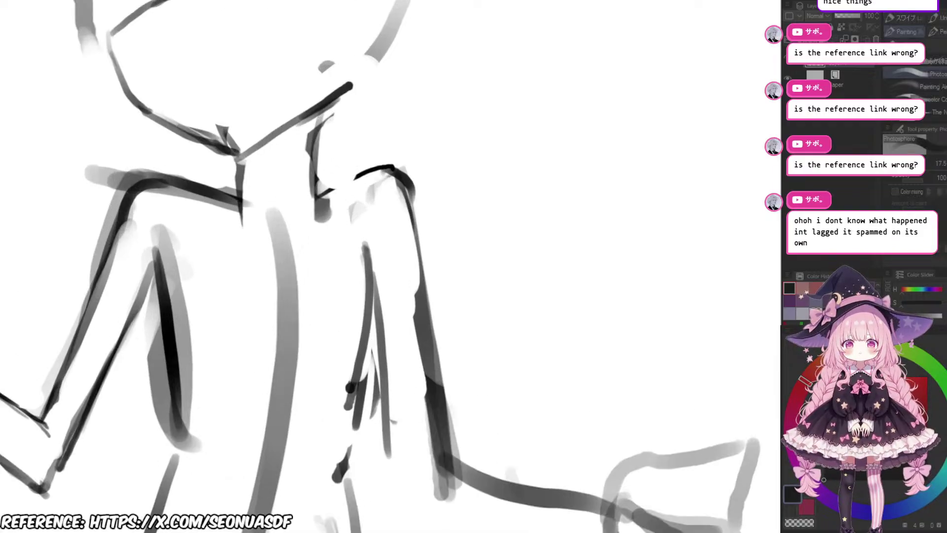
pyautogui.scroll(1, 357, 161)
pyautogui.press('e')
pyautogui.moveTo(295, 146); pyautogui.dragTo(295, 183)
pyautogui.press('[')
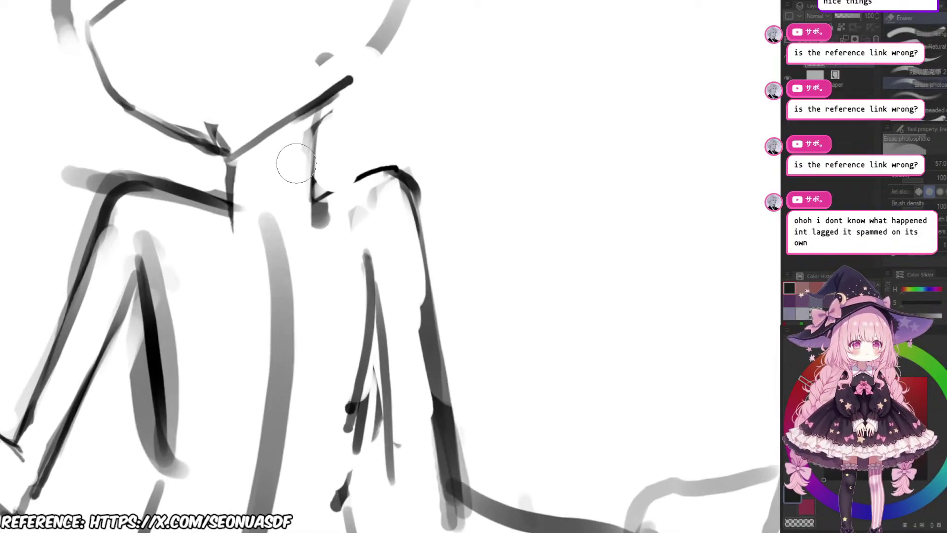
pyautogui.moveTo(302, 125); pyautogui.dragTo(304, 179)
# Step: Join the thinned neck line to the open-hand side's shoulder line and erase stray marks around them
pyautogui.press('b')
pyautogui.moveTo(321, 109)
pyautogui.mouseDown()
pyautogui.moveTo(309, 208)
pyautogui.moveTo(353, 142)
pyautogui.moveTo(379, 131)
pyautogui.mouseUp()
pyautogui.hotkey('ctrl', 'z')
pyautogui.scroll(-2, 355, 143)
pyautogui.press('e')
pyautogui.moveTo(359, 135)
pyautogui.mouseDown()
pyautogui.moveTo(350, 134)
pyautogui.moveTo(392, 148)
pyautogui.moveTo(402, 165)
pyautogui.mouseUp()
pyautogui.press('b')
pyautogui.press('e')
pyautogui.scroll(-2, 413, 159)
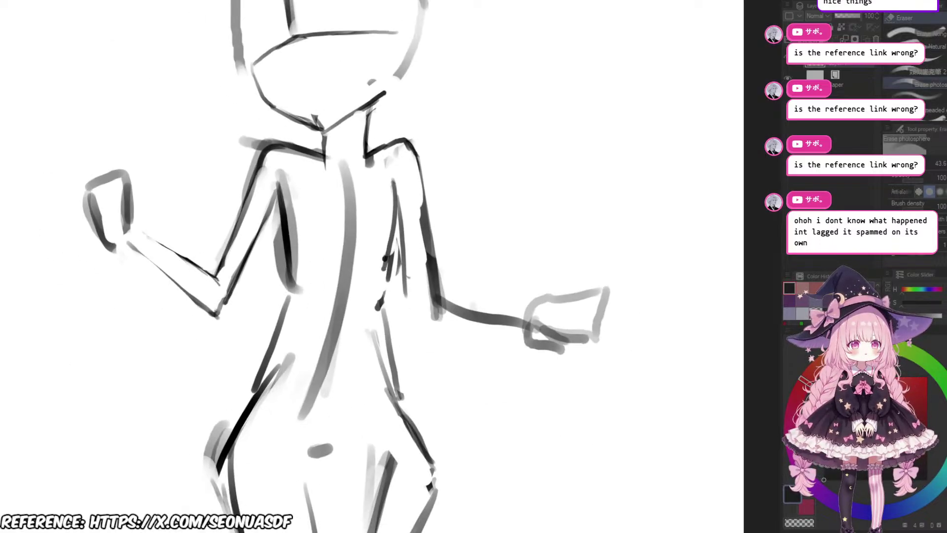
# Step: Erase the thick outer contour of the open-hand side's upper arm and redraw it as a straighter line from shoulder to elbow
pyautogui.scroll(2, 442, 120)
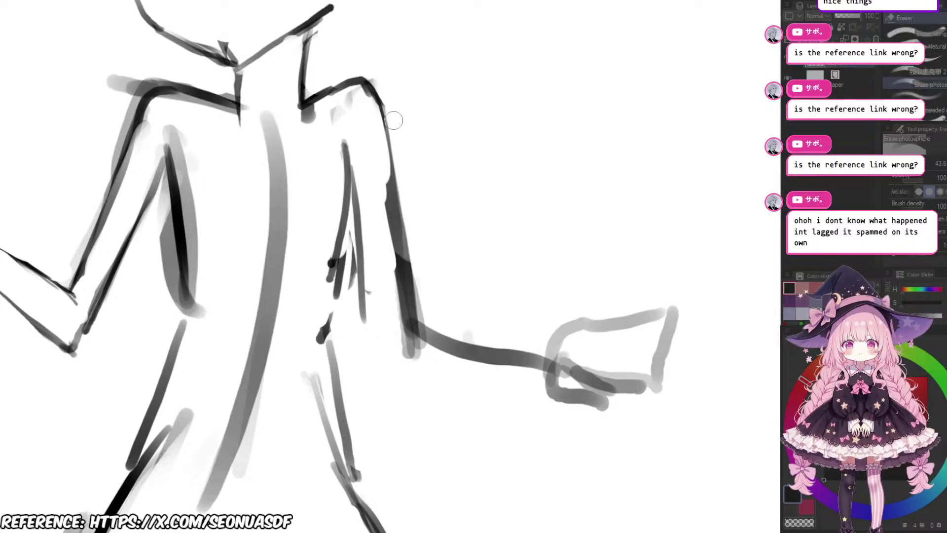
pyautogui.moveTo(395, 124)
pyautogui.mouseDown()
pyautogui.moveTo(413, 294)
pyautogui.moveTo(407, 280)
pyautogui.moveTo(382, 295)
pyautogui.mouseUp()
pyautogui.press('b')
pyautogui.hotkey('ctrl', 'z')
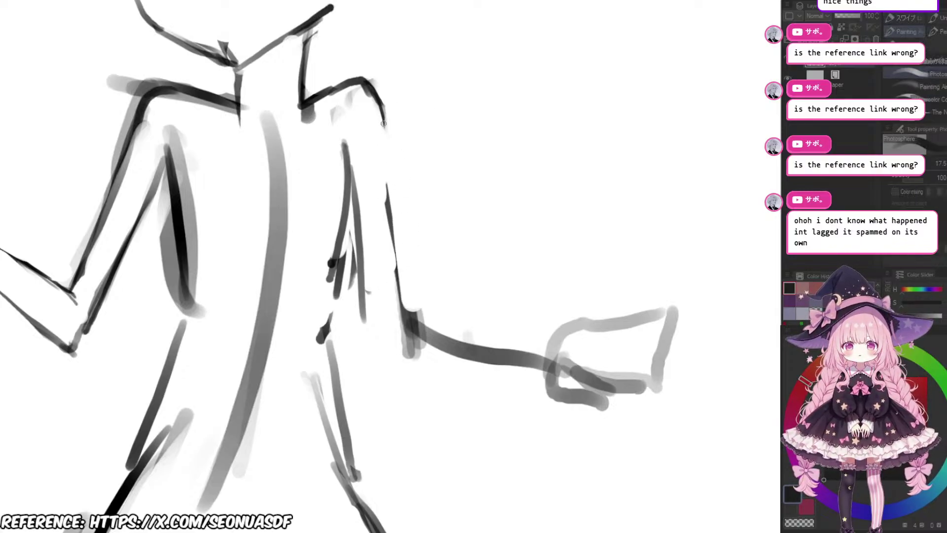
pyautogui.moveTo(384, 122); pyautogui.dragTo(380, 309)
# Step: Erase the slanted inner upper-arm line on the open-hand side and redraw it nearly vertical, extended down toward the elbow
pyautogui.press('e')
pyautogui.moveTo(364, 198)
pyautogui.mouseDown()
pyautogui.moveTo(362, 227)
pyautogui.moveTo(360, 169)
pyautogui.moveTo(358, 291)
pyautogui.moveTo(340, 208)
pyautogui.moveTo(340, 241)
pyautogui.mouseUp()
pyautogui.press('p')
pyautogui.moveTo(341, 177); pyautogui.dragTo(350, 309)
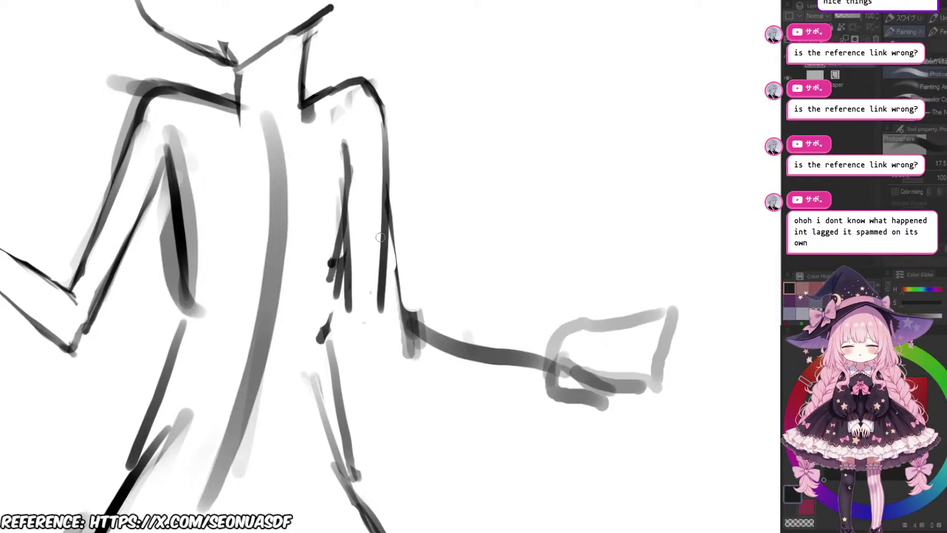
pyautogui.scroll(-1, 416, 221)
pyautogui.scroll(1, 415, 221)
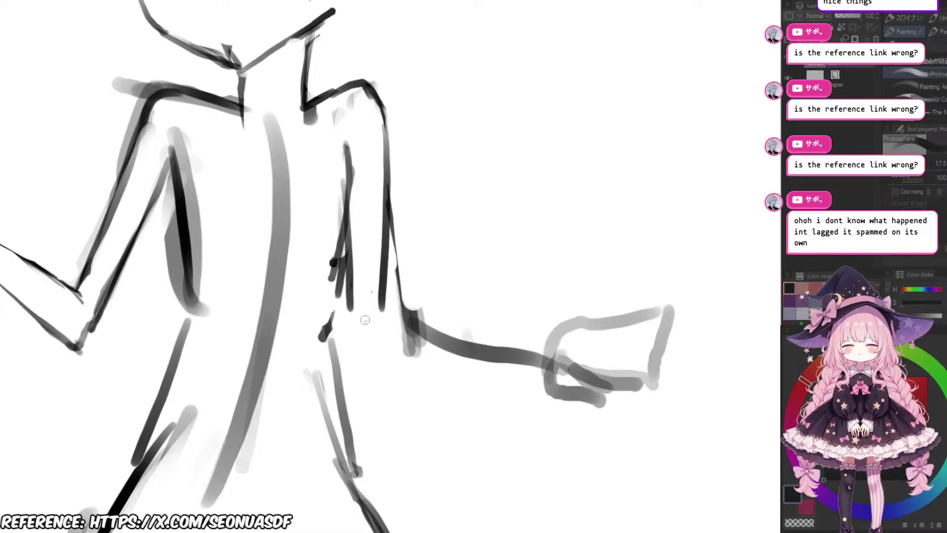
pyautogui.moveTo(347, 283); pyautogui.dragTo(348, 323)
# Step: Draw the outstretched forearm's dark lower contour from the elbow toward the wrist and erase most of the thick grey forearm line
pyautogui.scroll(-3, 426, 276)
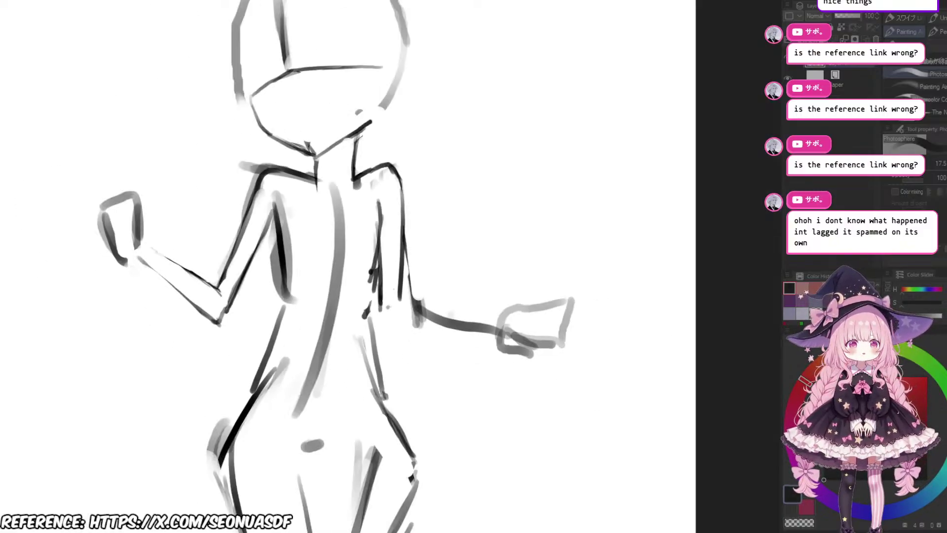
pyautogui.moveTo(427, 276); pyautogui.dragTo(401, 251)
pyautogui.scroll(4, 345, 232)
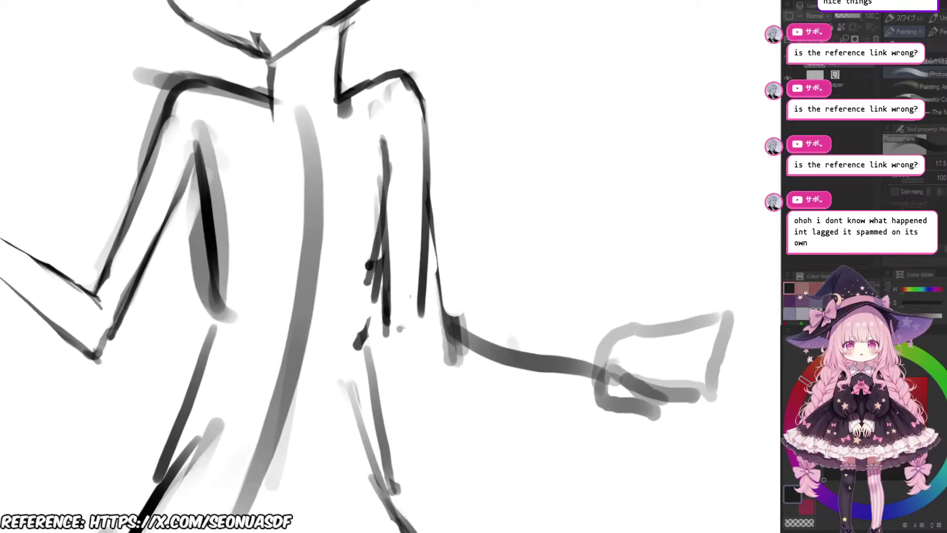
pyautogui.moveTo(386, 329)
pyautogui.mouseDown()
pyautogui.moveTo(427, 341)
pyautogui.moveTo(409, 314)
pyautogui.mouseUp()
pyautogui.moveTo(312, 318)
pyautogui.mouseDown()
pyautogui.moveTo(465, 359)
pyautogui.moveTo(440, 338)
pyautogui.moveTo(351, 304)
pyautogui.moveTo(438, 329)
pyautogui.mouseUp()
pyautogui.press('e')
pyautogui.moveTo(340, 317)
pyautogui.mouseDown()
pyautogui.moveTo(508, 353)
pyautogui.moveTo(484, 333)
pyautogui.mouseUp()
pyautogui.press('p')
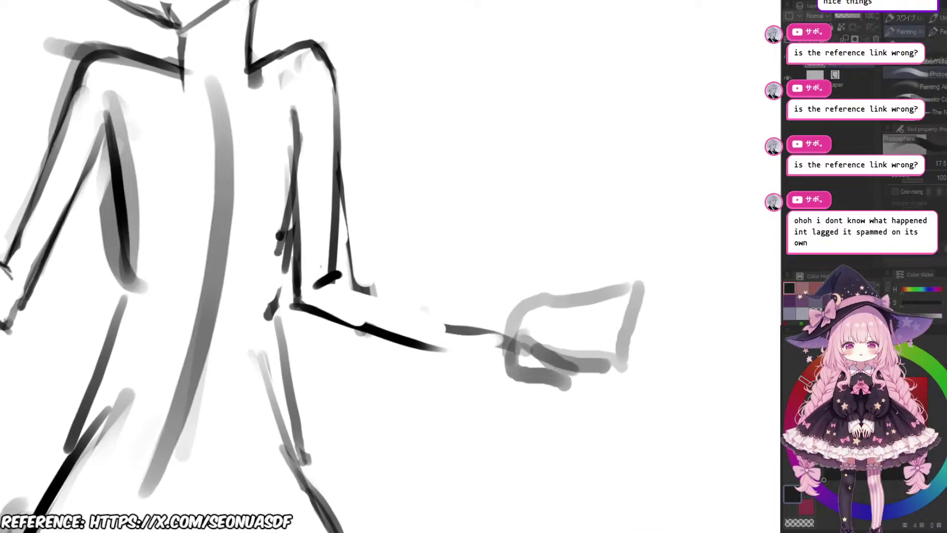
# Step: Draw the outstretched forearm's upper contour from the inner elbow, then trim its outer part and the grey marks around the elbow
pyautogui.moveTo(328, 281)
pyautogui.mouseDown()
pyautogui.moveTo(414, 308)
pyautogui.moveTo(428, 278)
pyautogui.mouseUp()
pyautogui.press('e')
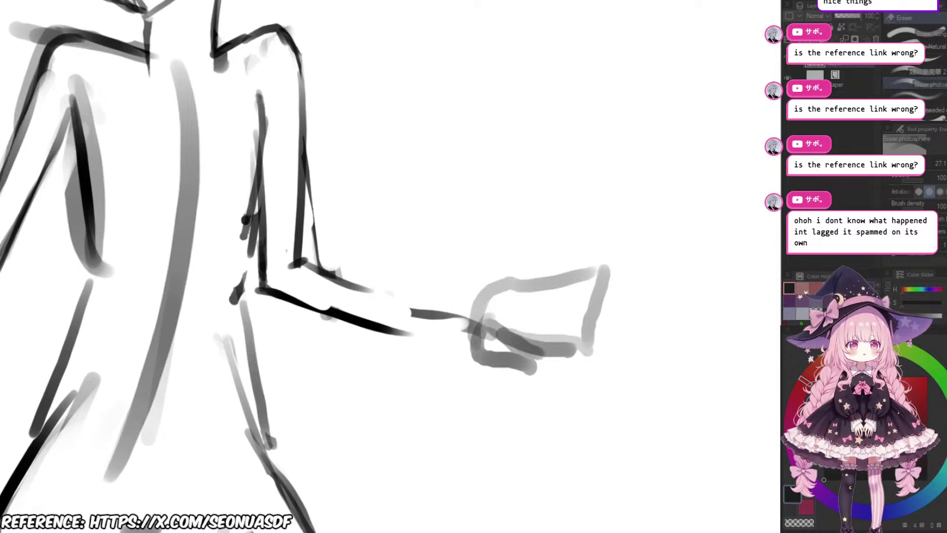
pyautogui.scroll(1, 428, 274)
pyautogui.press(']')
pyautogui.moveTo(312, 289); pyautogui.dragTo(422, 316)
pyautogui.moveTo(281, 274)
pyautogui.mouseDown()
pyautogui.moveTo(385, 301)
pyautogui.moveTo(325, 289)
pyautogui.mouseUp()
pyautogui.moveTo(291, 224)
pyautogui.mouseDown()
pyautogui.moveTo(354, 249)
pyautogui.moveTo(340, 280)
pyautogui.mouseUp()
pyautogui.moveTo(343, 199)
pyautogui.mouseDown()
pyautogui.moveTo(343, 293)
pyautogui.moveTo(335, 277)
pyautogui.mouseUp()
pyautogui.press('p')
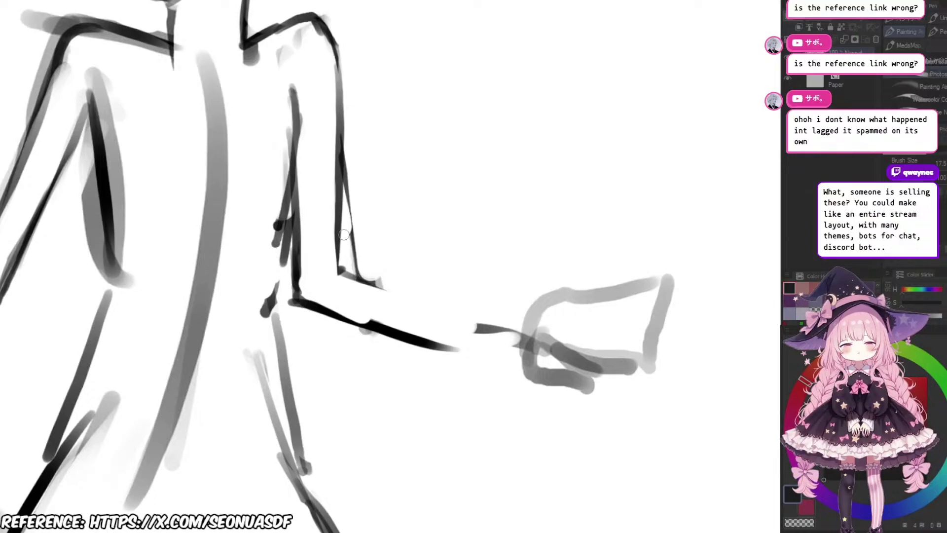
# Step: Erase the rough start of the outstretched forearm's upper contour and redraw the elbow crease and upper line with a finer brush
pyautogui.moveTo(327, 270); pyautogui.dragTo(341, 265)
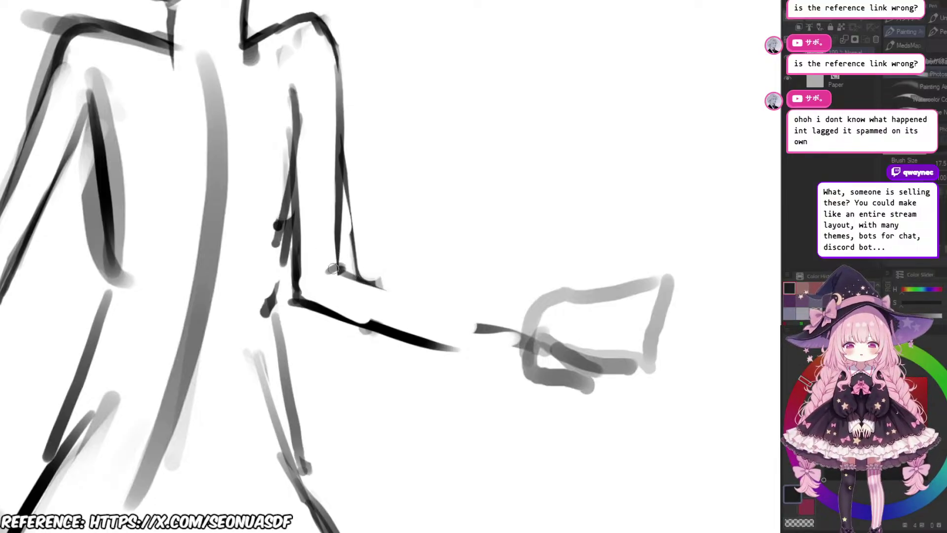
pyautogui.press('e')
pyautogui.moveTo(375, 264)
pyautogui.mouseDown()
pyautogui.moveTo(354, 254)
pyautogui.moveTo(364, 282)
pyautogui.moveTo(391, 298)
pyautogui.mouseUp()
pyautogui.press('[')
pyautogui.moveTo(314, 269); pyautogui.dragTo(388, 292)
pyautogui.moveTo(313, 266); pyautogui.dragTo(384, 280)
pyautogui.press('p')
pyautogui.hotkey('ctrl', 'z')
pyautogui.moveTo(312, 261); pyautogui.dragTo(331, 257)
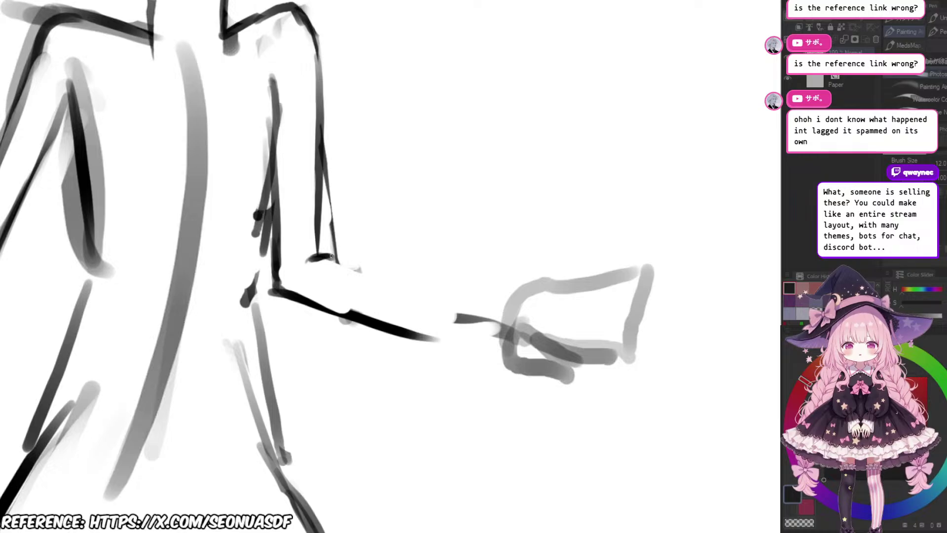
pyautogui.hotkey('ctrl', 'z')
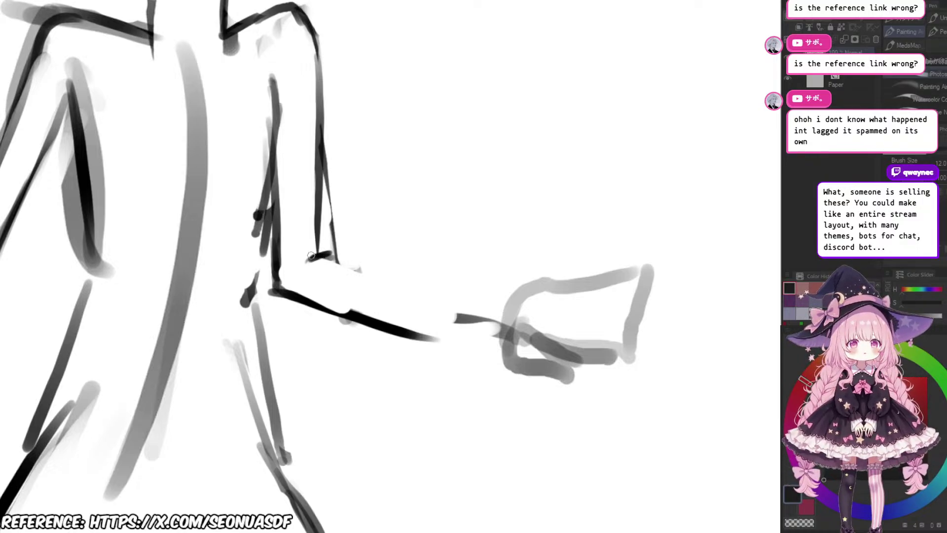
pyautogui.moveTo(311, 259); pyautogui.dragTo(385, 285)
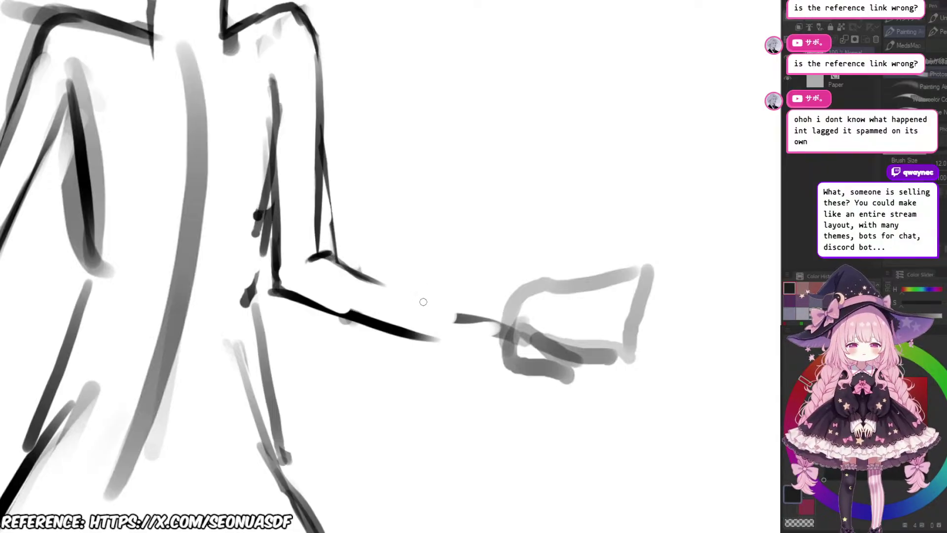
# Step: Erase the marks at the outstretched arm's elbow bend and redraw the forearm's upper contour from the crease toward the wrist
pyautogui.press('e')
pyautogui.moveTo(338, 258)
pyautogui.mouseDown()
pyautogui.moveTo(380, 278)
pyautogui.moveTo(316, 250)
pyautogui.moveTo(331, 263)
pyautogui.moveTo(314, 259)
pyautogui.moveTo(356, 282)
pyautogui.mouseUp()
pyautogui.press('p')
pyautogui.hotkey('ctrl', 'z')
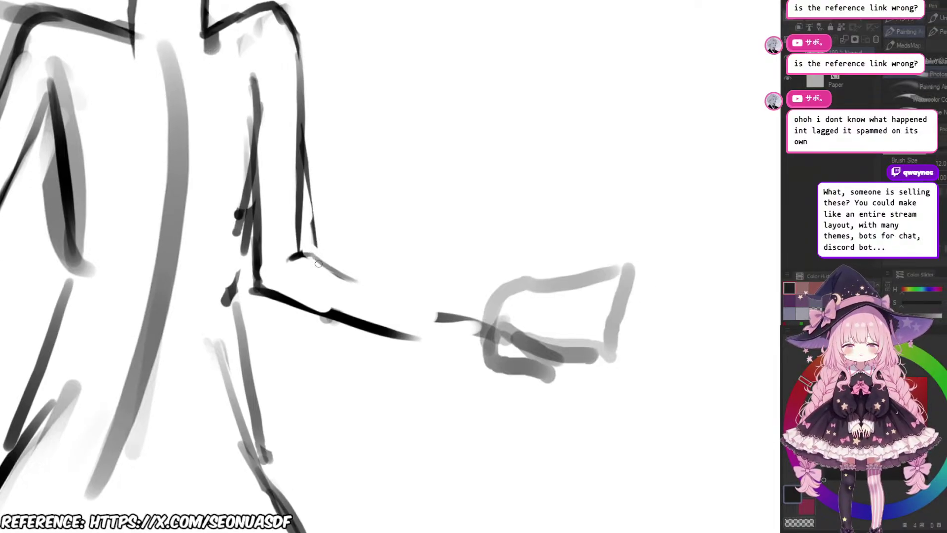
pyautogui.moveTo(308, 258)
pyautogui.mouseDown()
pyautogui.moveTo(428, 307)
pyautogui.moveTo(387, 273)
pyautogui.mouseUp()
# Step: Erase the wrist half of the outstretched forearm's lower contour and redraw it as a thinner, flatter line toward the hand
pyautogui.press('e')
pyautogui.moveTo(292, 284)
pyautogui.mouseDown()
pyautogui.moveTo(373, 307)
pyautogui.moveTo(366, 311)
pyautogui.moveTo(402, 308)
pyautogui.mouseUp()
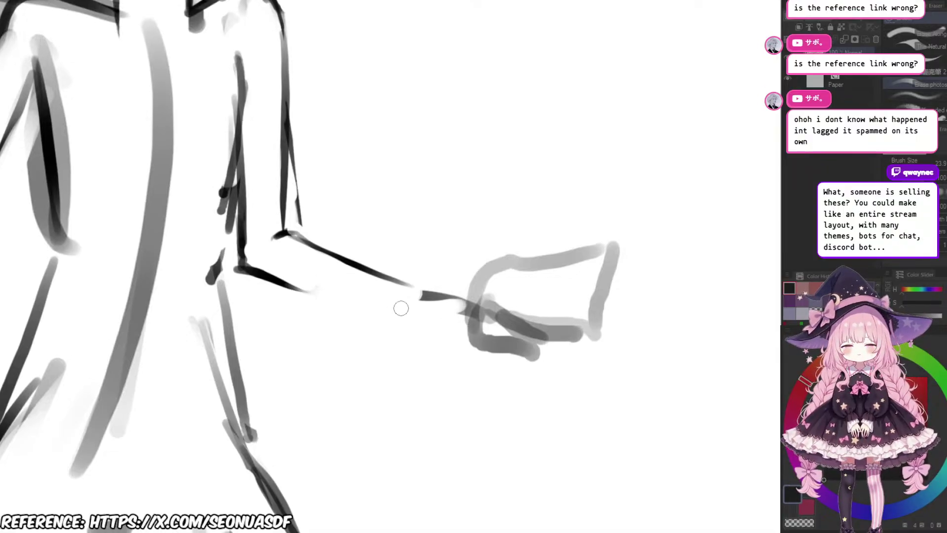
pyautogui.press('p')
pyautogui.moveTo(254, 274); pyautogui.dragTo(399, 304)
pyautogui.press('e')
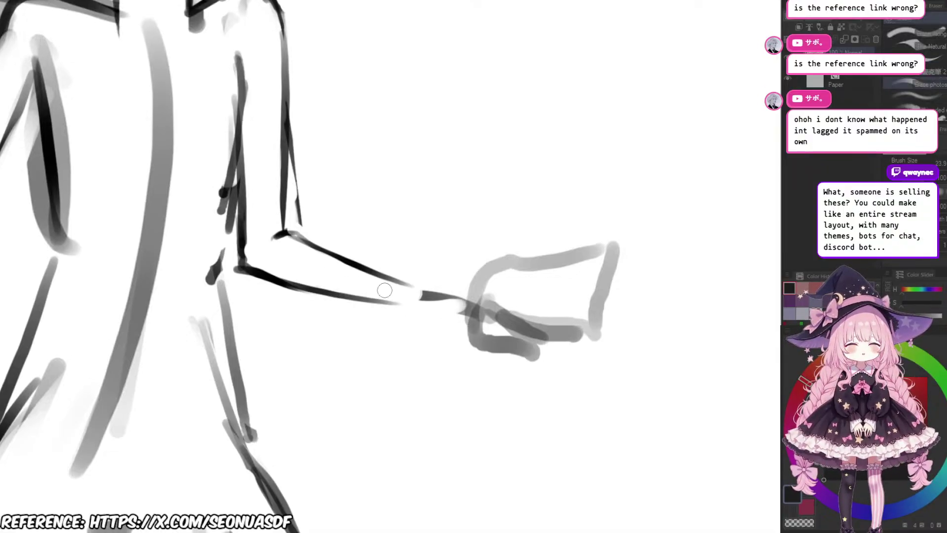
pyautogui.moveTo(341, 288); pyautogui.dragTo(437, 317)
pyautogui.press('p')
pyautogui.moveTo(321, 290); pyautogui.dragTo(417, 308)
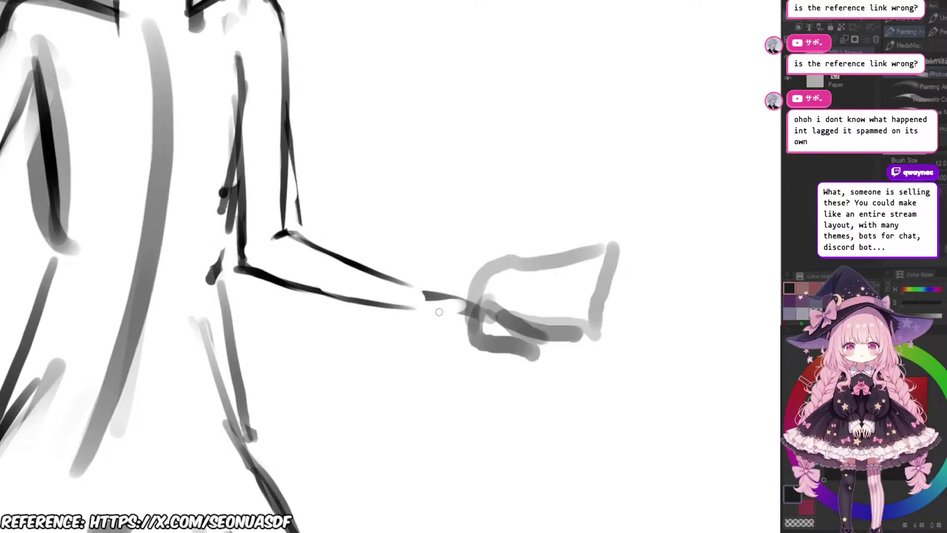
# Step: Erase the outstretched forearm's upper contour and redraw it from the elbow crease, sloping down toward the wrist
pyautogui.press('e')
pyautogui.moveTo(302, 255); pyautogui.dragTo(463, 300)
pyautogui.moveTo(305, 238); pyautogui.dragTo(462, 307)
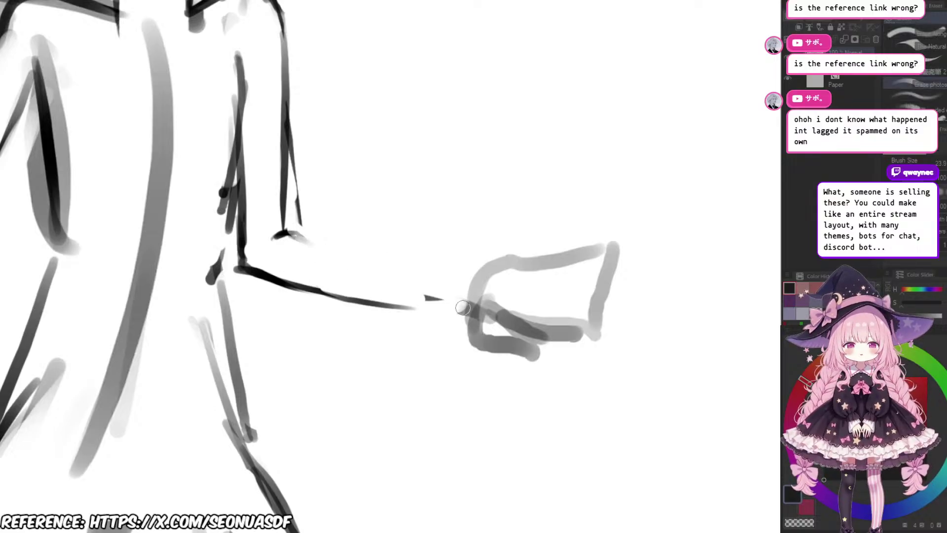
pyautogui.press('p')
pyautogui.moveTo(284, 234); pyautogui.dragTo(437, 275)
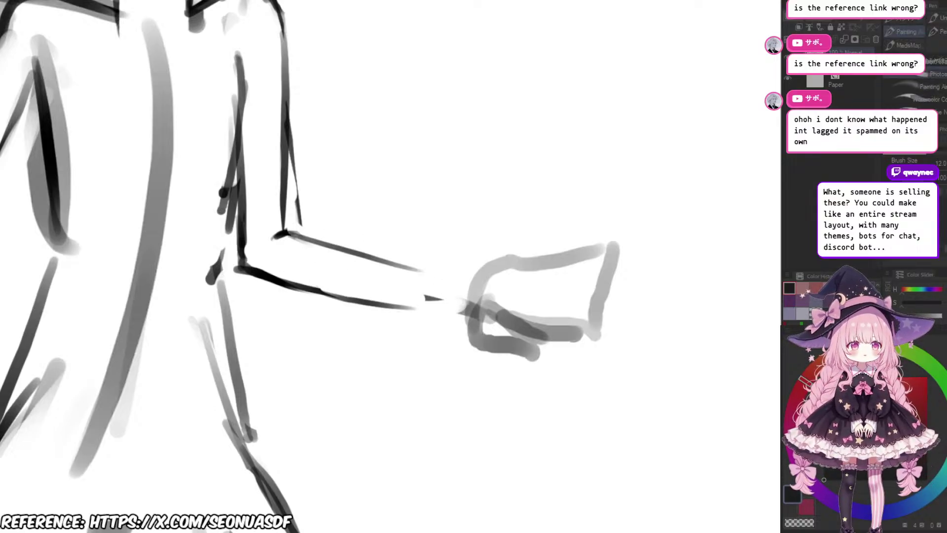
pyautogui.hotkey('ctrl', 'z')
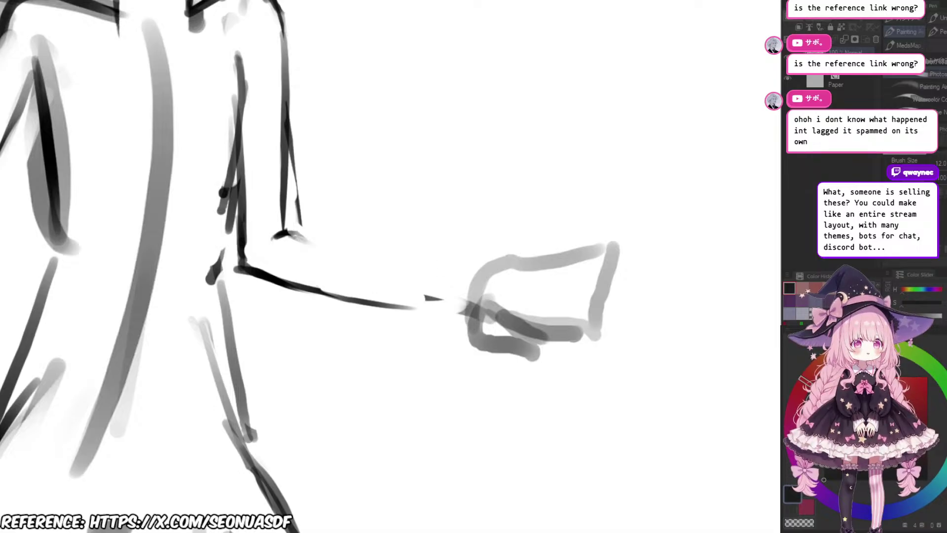
pyautogui.moveTo(425, 228); pyautogui.dragTo(409, 228)
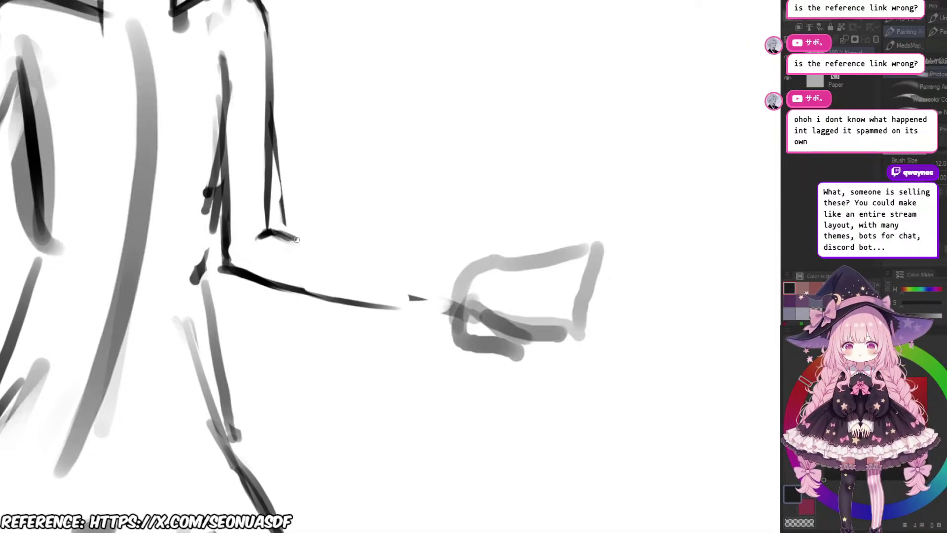
pyautogui.moveTo(295, 238); pyautogui.dragTo(427, 280)
pyautogui.hotkey('ctrl', 'z')
pyautogui.moveTo(269, 229); pyautogui.dragTo(438, 289)
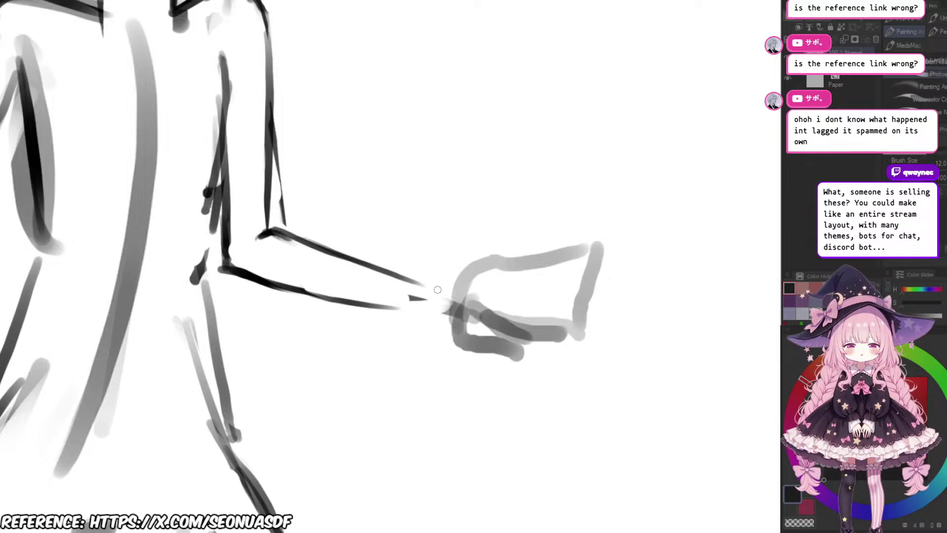
# Step: Erase the lower part of the outstretched arm's outer upper-arm contour and redraw it as one straight line down to the elbow crease
pyautogui.press('e')
pyautogui.moveTo(283, 159); pyautogui.dragTo(287, 222)
pyautogui.scroll(-2, 269, 139)
pyautogui.moveTo(281, 129)
pyautogui.mouseDown()
pyautogui.moveTo(279, 190)
pyautogui.moveTo(306, 260)
pyautogui.mouseUp()
pyautogui.scroll(2, 269, 148)
pyautogui.moveTo(306, 155); pyautogui.dragTo(308, 279)
pyautogui.press('p')
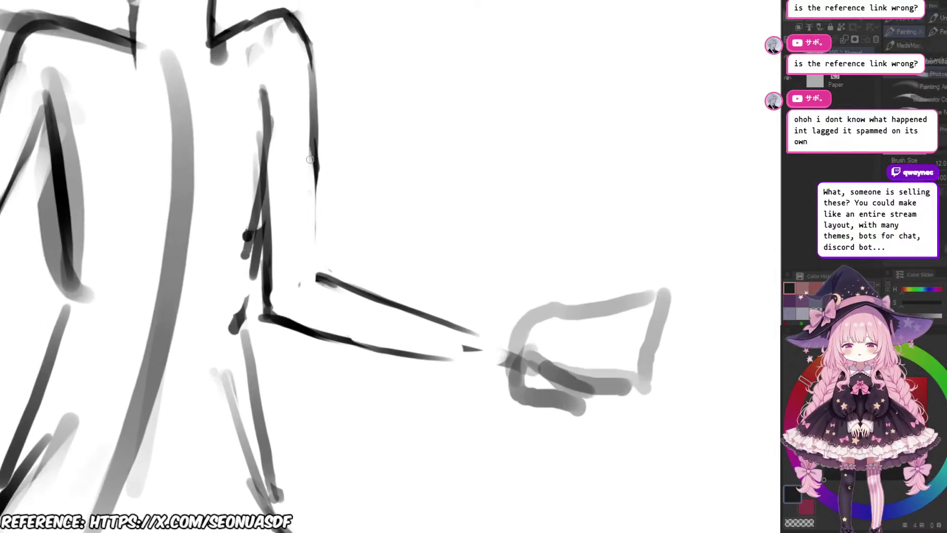
pyautogui.moveTo(312, 156); pyautogui.dragTo(313, 266)
pyautogui.hotkey('ctrl', 'z')
pyautogui.hotkey('ctrl', 'z')
pyautogui.moveTo(312, 158); pyautogui.dragTo(311, 267)
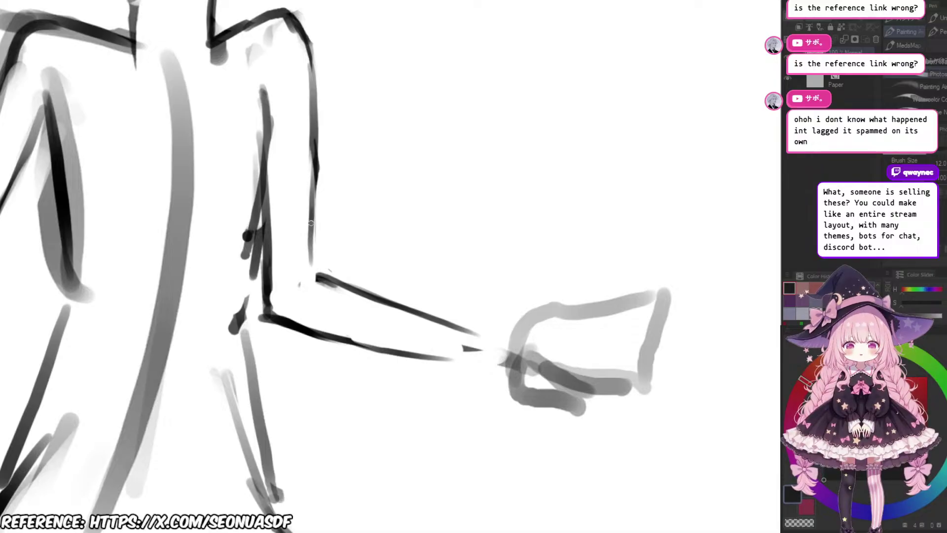
pyautogui.moveTo(311, 221)
pyautogui.mouseDown()
pyautogui.moveTo(310, 279)
pyautogui.moveTo(354, 249)
pyautogui.mouseUp()
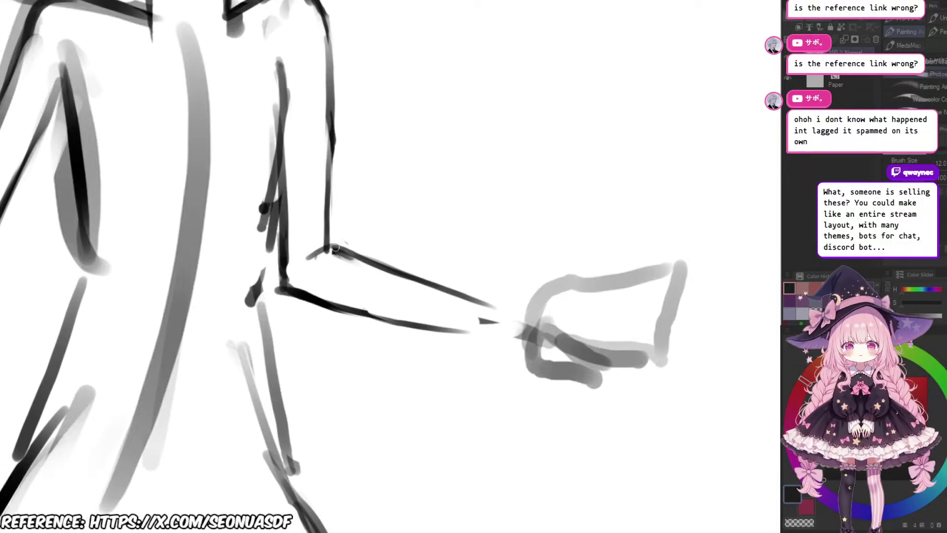
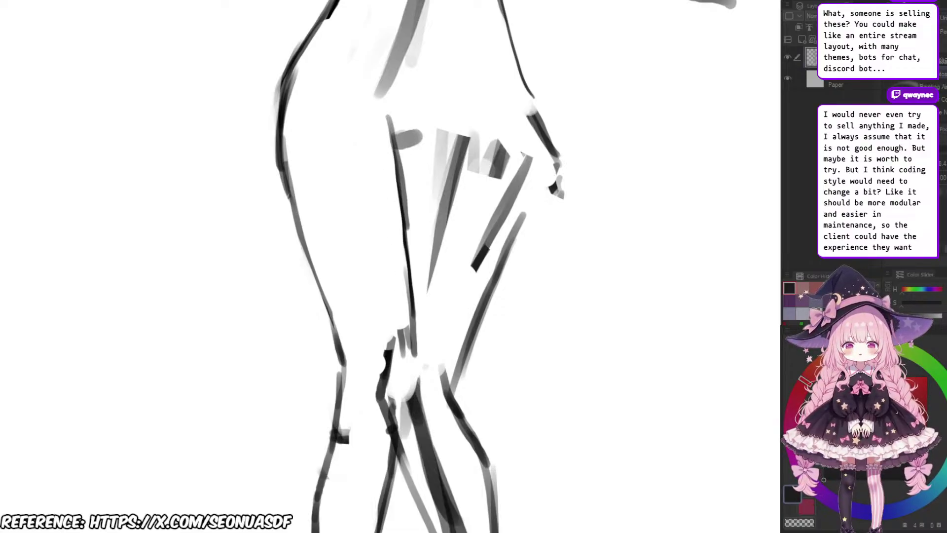
# Step: Refine the middle of the front leg's inner thigh contour with a new stroke and thin its outer edge with the eraser
pyautogui.moveTo(392, 115)
pyautogui.mouseDown()
pyautogui.moveTo(413, 214)
pyautogui.moveTo(410, 257)
pyautogui.mouseUp()
pyautogui.hotkey('ctrl', 'z')
pyautogui.moveTo(403, 185); pyautogui.dragTo(407, 249)
pyautogui.press('e')
pyautogui.moveTo(388, 146)
pyautogui.mouseDown()
pyautogui.moveTo(393, 190)
pyautogui.moveTo(394, 140)
pyautogui.moveTo(400, 264)
pyautogui.mouseUp()
pyautogui.press('b')
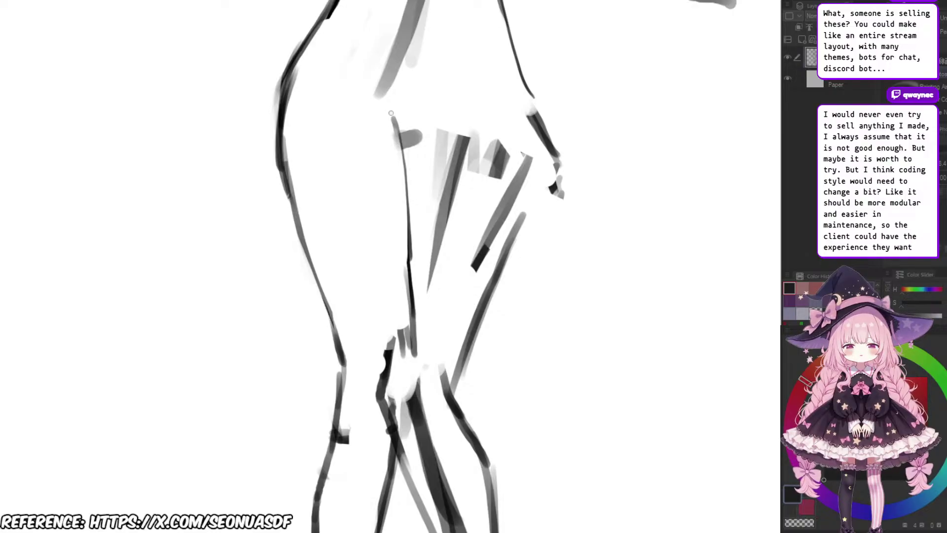
# Step: Redraw the front leg's inner thigh contour as a darker continuous line from the crotch down to the knee
pyautogui.moveTo(391, 113)
pyautogui.mouseDown()
pyautogui.moveTo(406, 192)
pyautogui.moveTo(400, 132)
pyautogui.moveTo(406, 186)
pyautogui.mouseUp()
pyautogui.hotkey('ctrl', 'z')
pyautogui.moveTo(400, 145); pyautogui.dragTo(413, 341)
pyautogui.scroll(-4, 446, 354)
pyautogui.scroll(4, 421, 369)
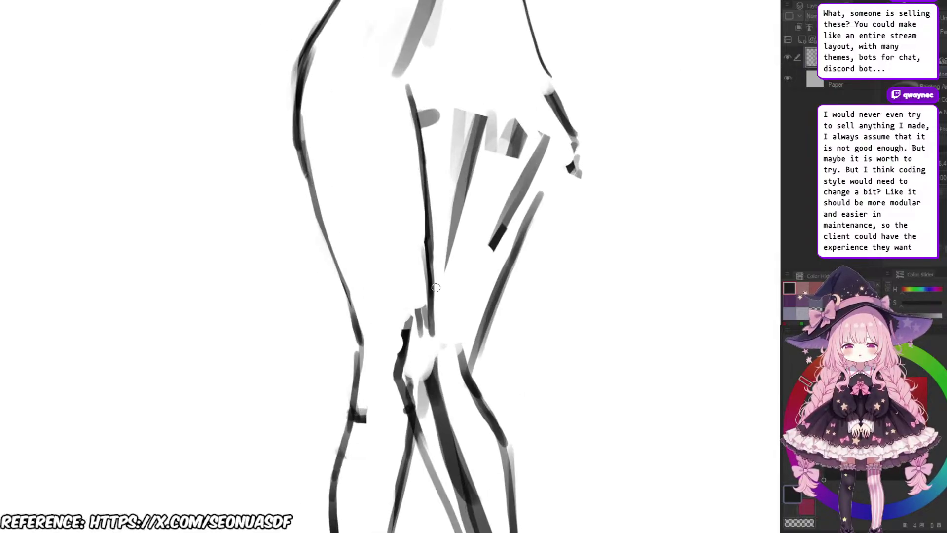
pyautogui.moveTo(434, 288)
pyautogui.mouseDown()
pyautogui.moveTo(430, 348)
pyautogui.moveTo(431, 335)
pyautogui.mouseUp()
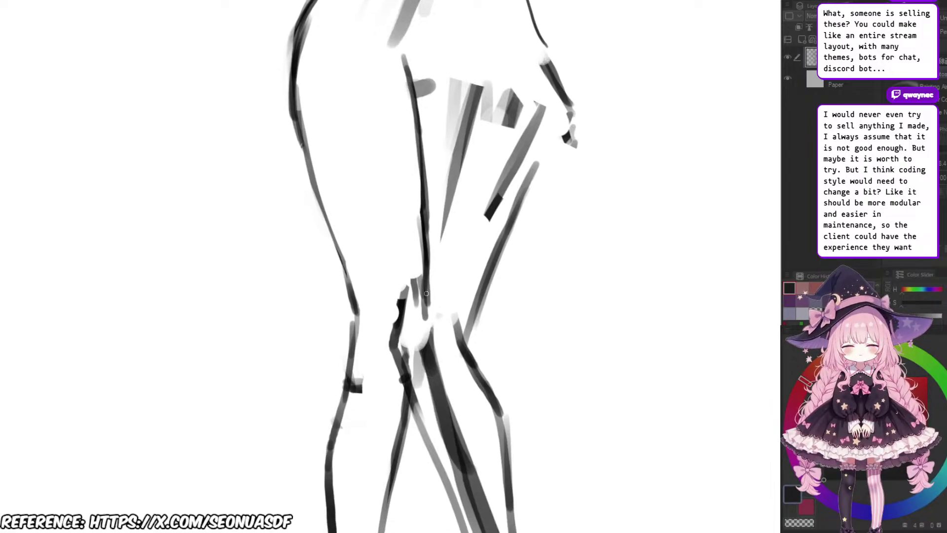
pyautogui.moveTo(426, 293); pyautogui.dragTo(438, 351)
pyautogui.scroll(-3, 476, 292)
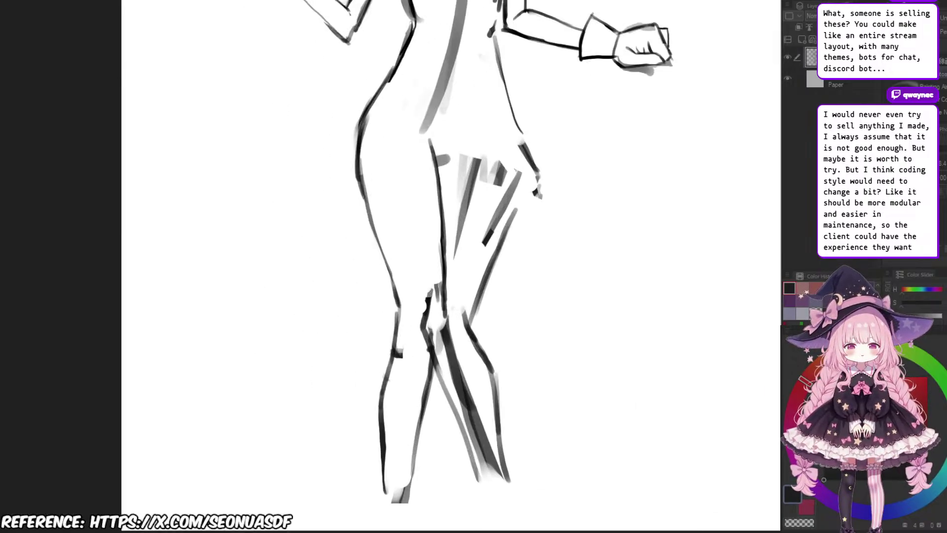
# Step: Connect the inner thigh line to the calf through the knee and erase the old dark marks around the inner knee
pyautogui.scroll(2, 452, 291)
pyautogui.moveTo(451, 283); pyautogui.dragTo(428, 387)
pyautogui.press('e')
pyautogui.moveTo(429, 258)
pyautogui.mouseDown()
pyautogui.moveTo(443, 296)
pyautogui.moveTo(438, 351)
pyautogui.mouseUp()
pyautogui.moveTo(447, 291); pyautogui.dragTo(433, 340)
pyautogui.scroll(-3, 468, 298)
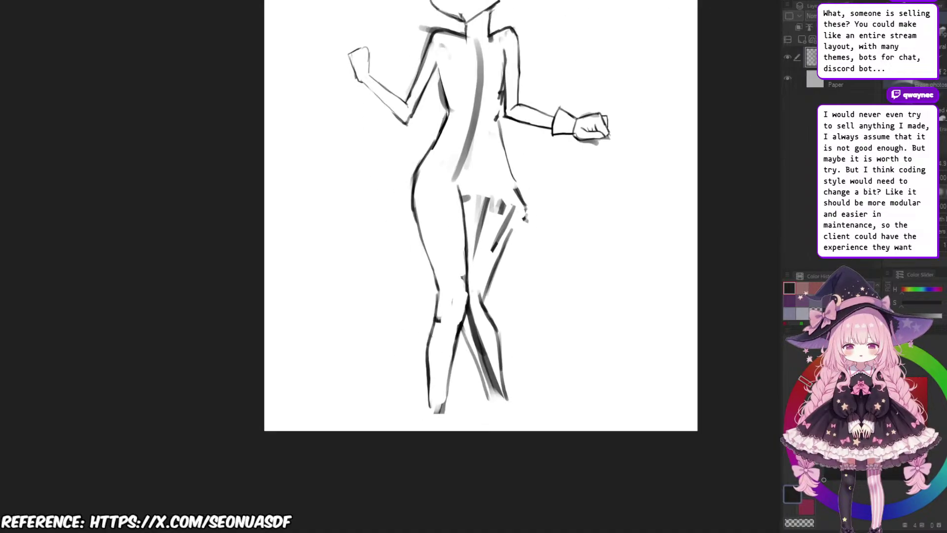
# Step: Examine the whole figure's proportions and how the crossed lower legs fit on the canvas
pyautogui.scroll(3, 481, 299)
pyautogui.scroll(2, 466, 338)
pyautogui.scroll(-4, 474, 312)
pyautogui.scroll(-2, 463, 312)
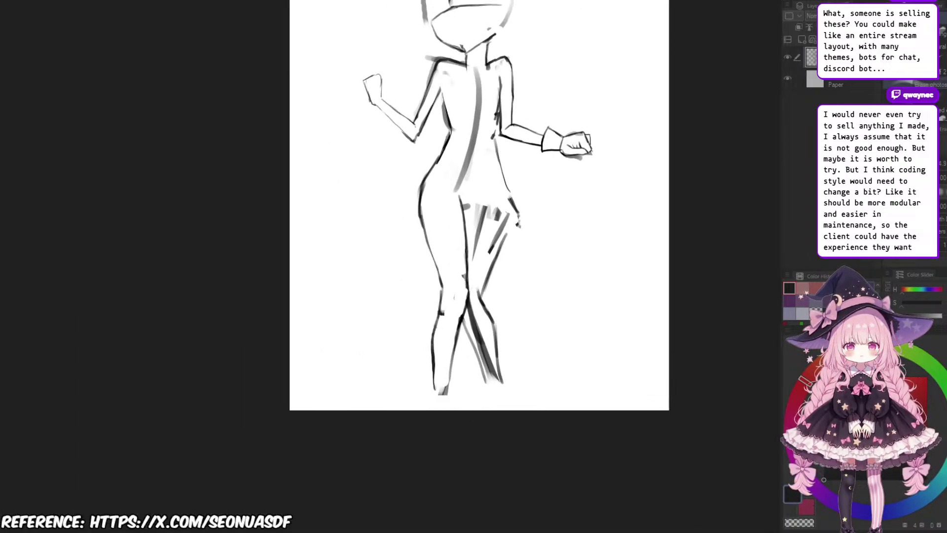
pyautogui.moveTo(465, 327); pyautogui.dragTo(449, 382)
pyautogui.scroll(2, 483, 344)
pyautogui.moveTo(501, 330); pyautogui.dragTo(487, 369)
pyautogui.scroll(-4, 506, 318)
pyautogui.scroll(1, 506, 317)
pyautogui.moveTo(415, 180); pyautogui.dragTo(388, 204)
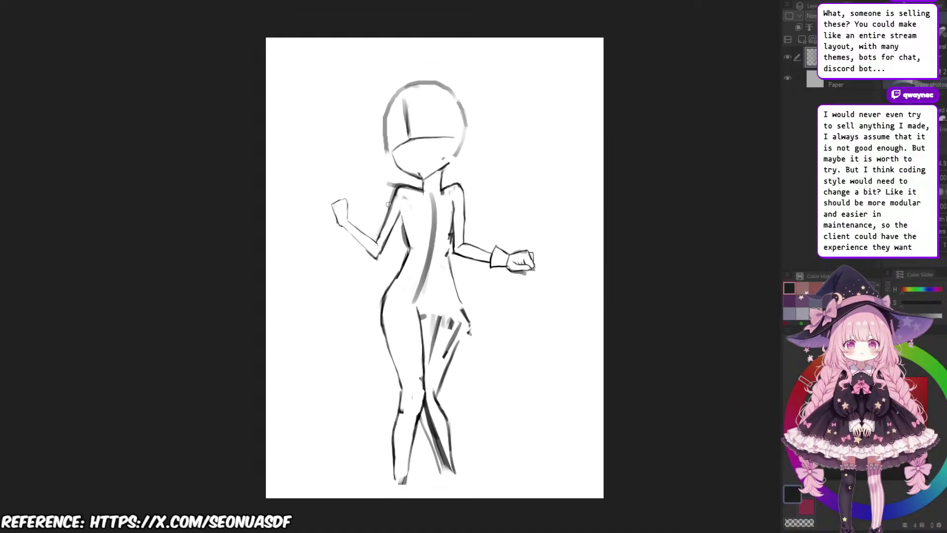
pyautogui.moveTo(539, 327); pyautogui.dragTo(532, 291)
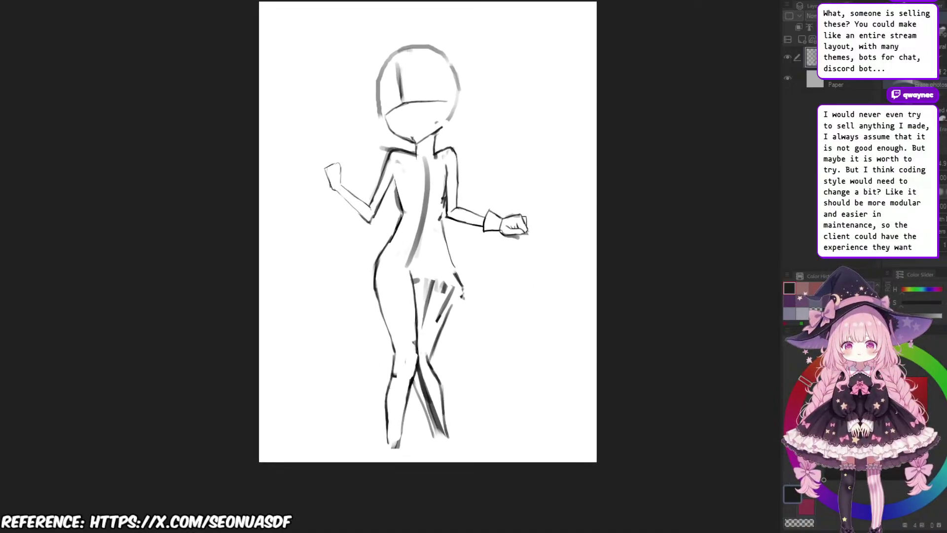
# Step: Transform the whole figure sketch, enlarging it slightly and shifting it up on the canvas
pyautogui.hotkey('ctrl', 't')
pyautogui.moveTo(529, 499); pyautogui.dragTo(543, 530)
pyautogui.moveTo(473, 345)
pyautogui.mouseDown()
pyautogui.moveTo(463, 270)
pyautogui.moveTo(465, 277)
pyautogui.mouseUp()
pyautogui.press('Return')
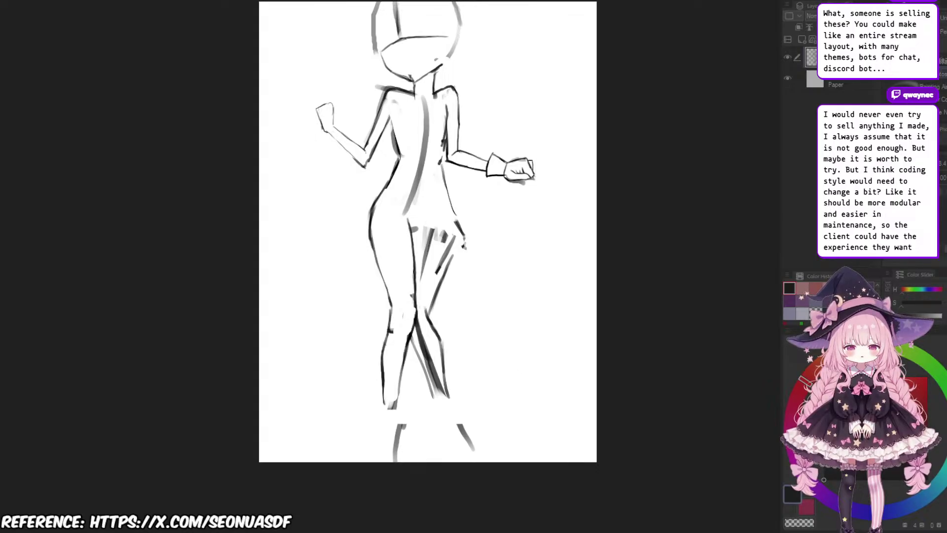
# Step: Erase the stray leg strokes below the figure and trim off the lower ends of both shins
pyautogui.moveTo(389, 444); pyautogui.dragTo(514, 451)
pyautogui.hotkey('ctrl', 'z')
pyautogui.press('e')
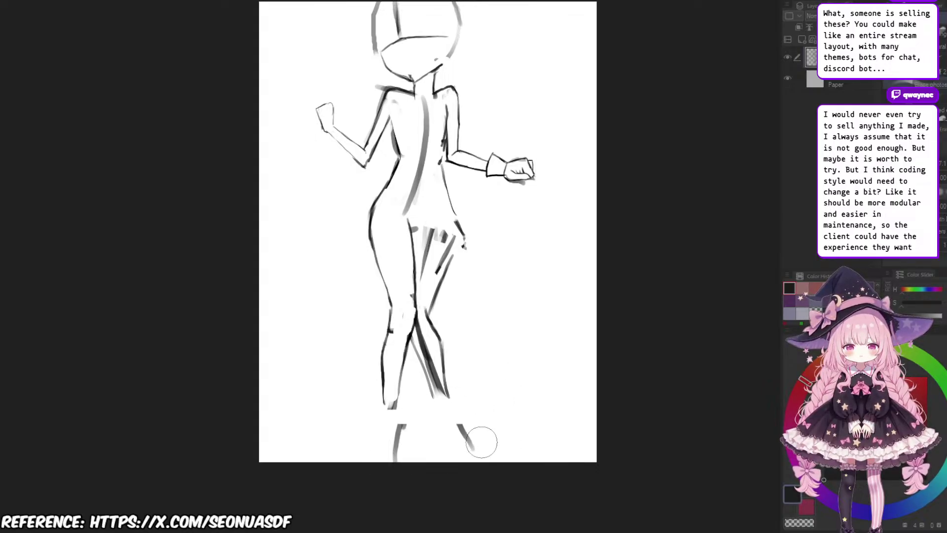
pyautogui.scroll(-4, 495, 407)
pyautogui.moveTo(517, 356)
pyautogui.mouseDown()
pyautogui.moveTo(503, 390)
pyautogui.moveTo(513, 345)
pyautogui.moveTo(498, 366)
pyautogui.mouseUp()
pyautogui.scroll(3, 505, 379)
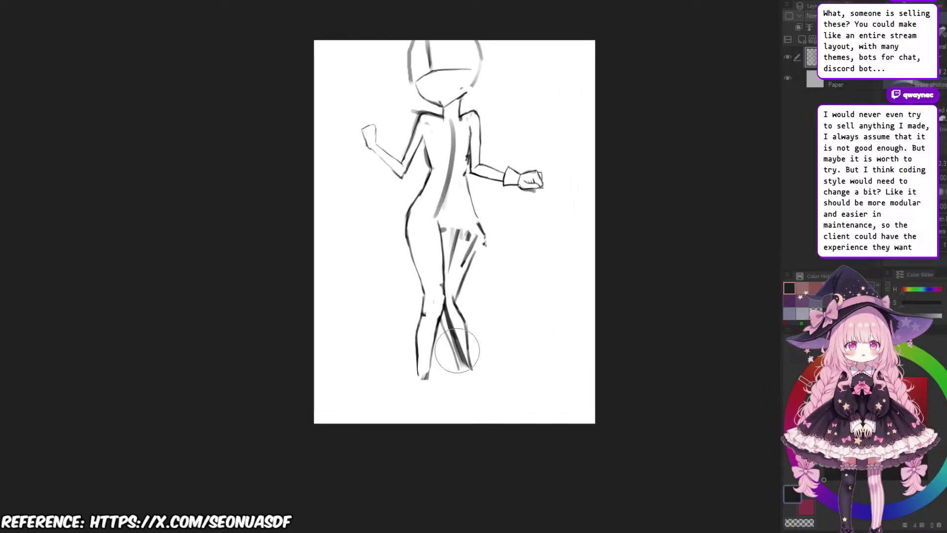
pyautogui.moveTo(417, 386)
pyautogui.mouseDown()
pyautogui.moveTo(472, 390)
pyautogui.moveTo(501, 375)
pyautogui.mouseUp()
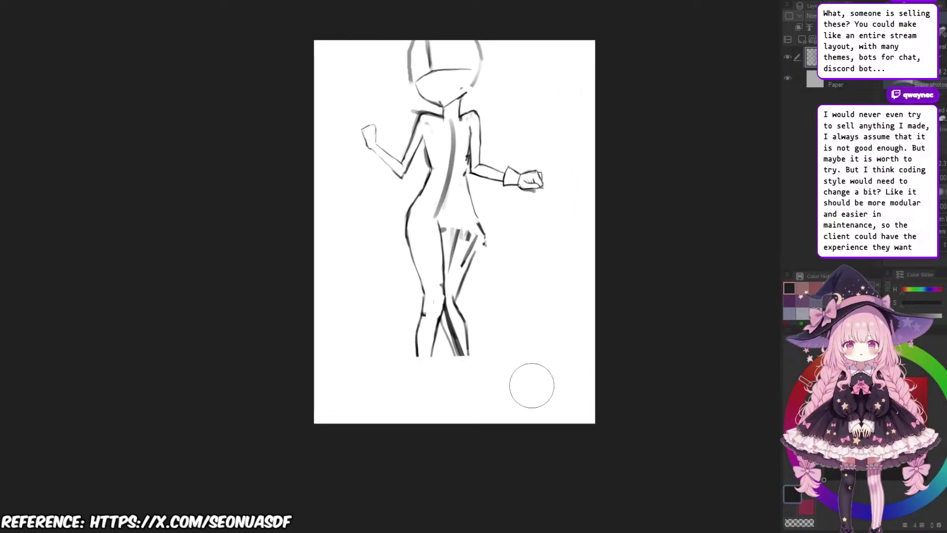
# Step: Transform the figure again, moving it down and enlarging it until the full head fits and the shins end at the canvas's lower edge
pyautogui.hotkey('ctrl', 't')
pyautogui.moveTo(473, 296); pyautogui.dragTo(466, 373)
pyautogui.moveTo(538, 95); pyautogui.dragTo(550, 71)
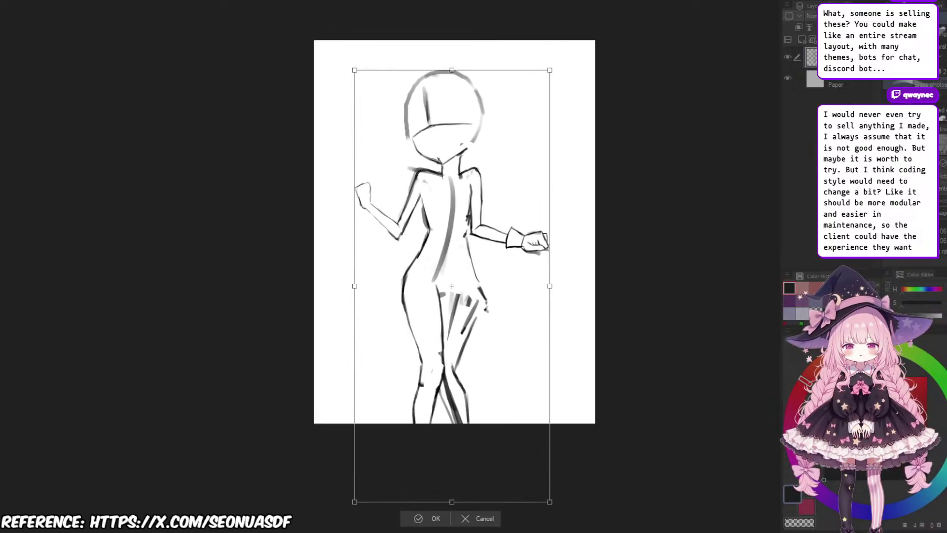
pyautogui.moveTo(484, 198)
pyautogui.mouseDown()
pyautogui.moveTo(483, 179)
pyautogui.moveTo(483, 190)
pyautogui.mouseUp()
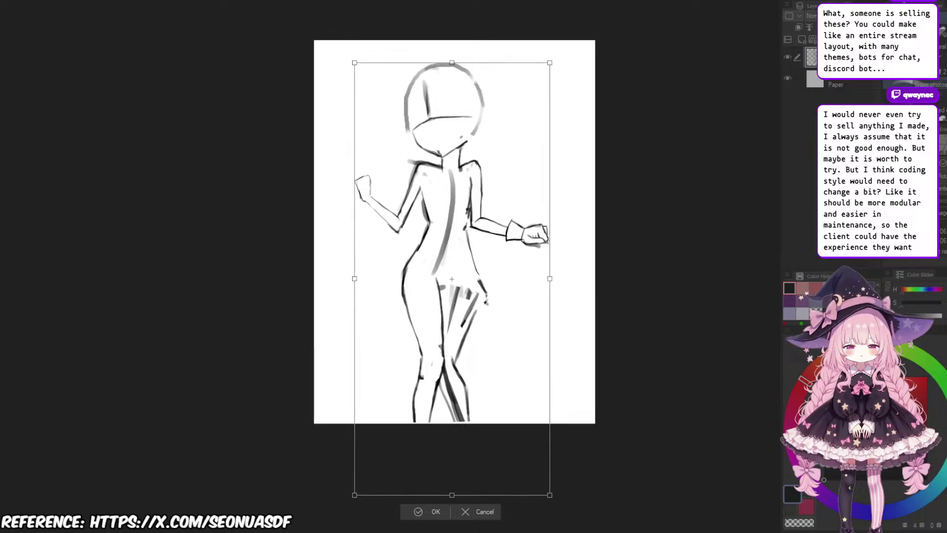
pyautogui.press('Return')
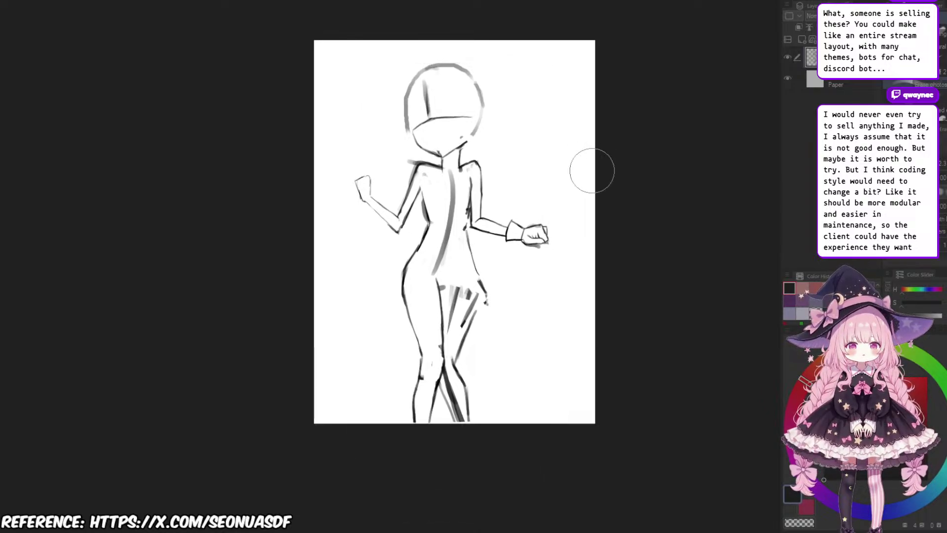
# Step: Reinforce the front leg's inner thigh contour with one stroke from the crotch toward the knee
pyautogui.scroll(3, 558, 160)
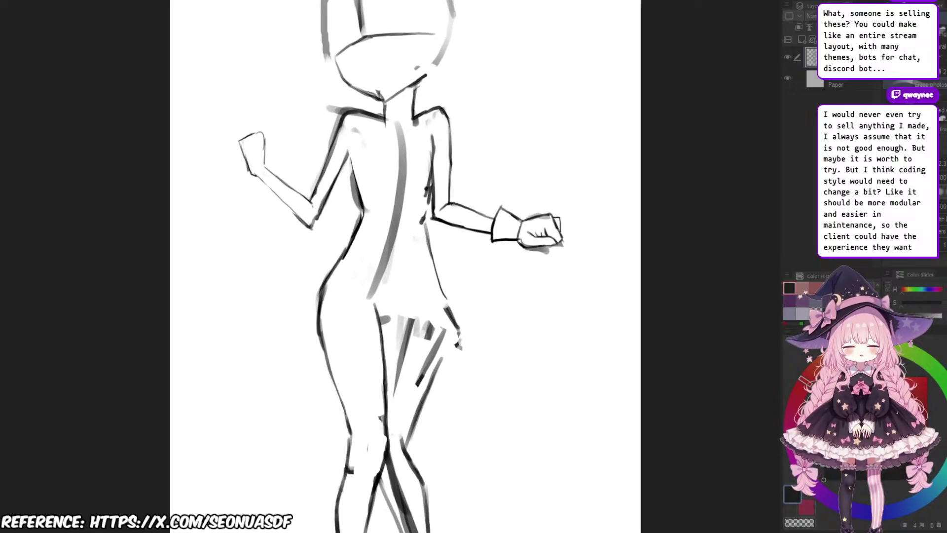
pyautogui.scroll(-1, 498, 221)
pyautogui.scroll(2, 439, 346)
pyautogui.press('b')
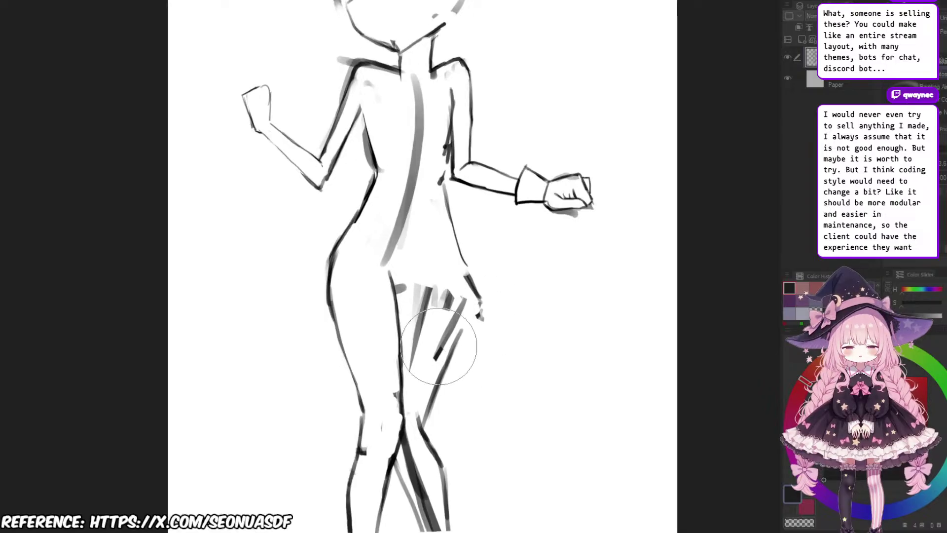
pyautogui.moveTo(419, 356); pyautogui.dragTo(390, 356)
pyautogui.scroll(-1, 438, 379)
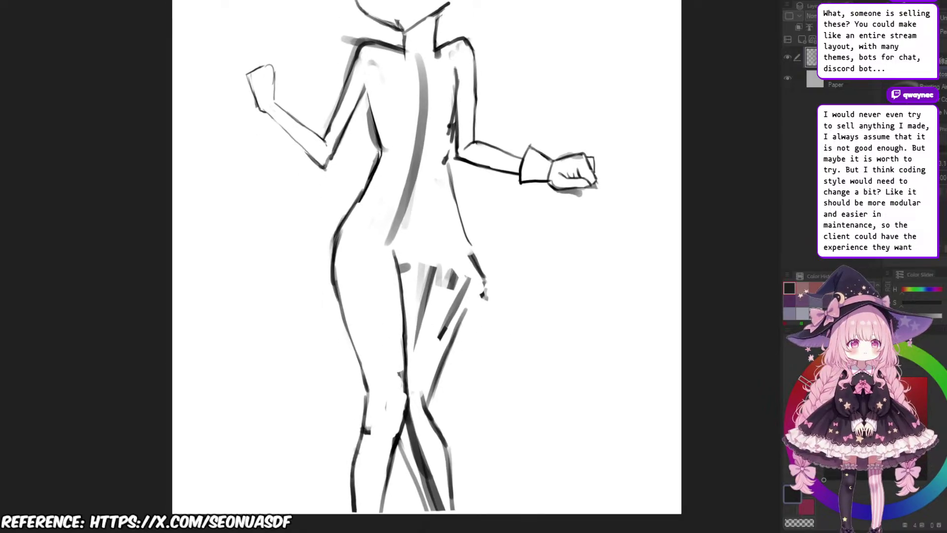
pyautogui.scroll(2, 420, 345)
pyautogui.press(']')
pyautogui.press(']')
pyautogui.press(']')
pyautogui.press(']')
pyautogui.press('b')
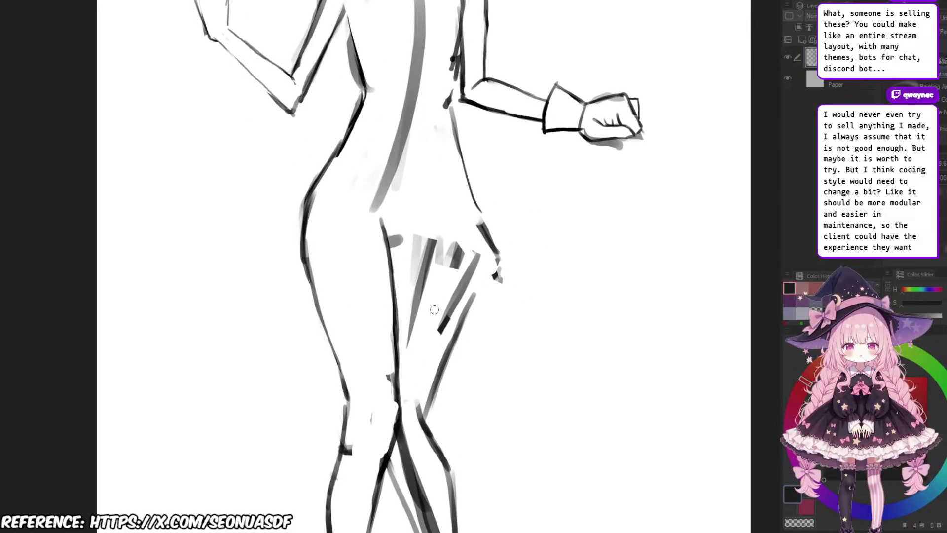
pyautogui.scroll(2, 435, 322)
pyautogui.moveTo(367, 206); pyautogui.dragTo(389, 373)
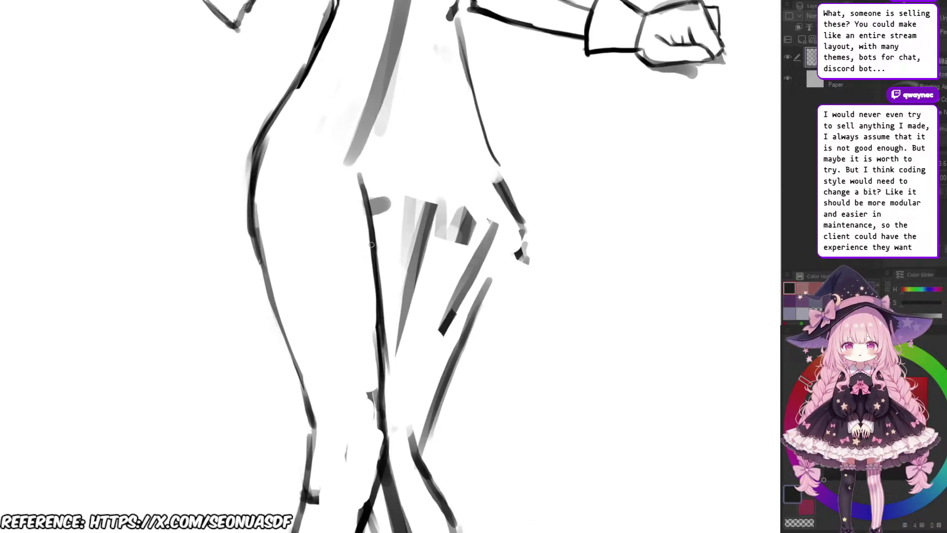
# Step: Erase the lower half of the front leg's inner thigh contour and the stray marks beside the inner knee
pyautogui.press('e')
pyautogui.moveTo(310, 178); pyautogui.dragTo(250, 177)
pyautogui.moveTo(413, 387); pyautogui.dragTo(417, 310)
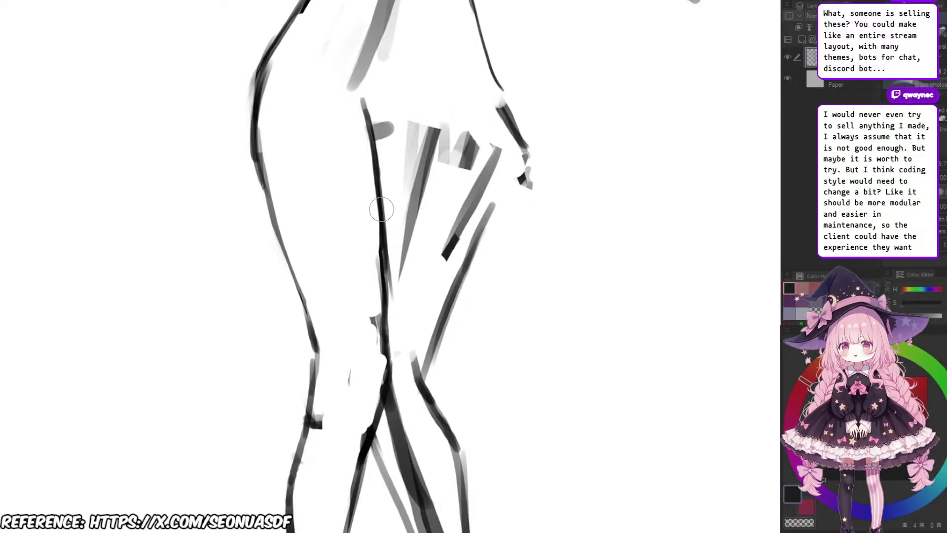
pyautogui.moveTo(378, 177); pyautogui.dragTo(381, 363)
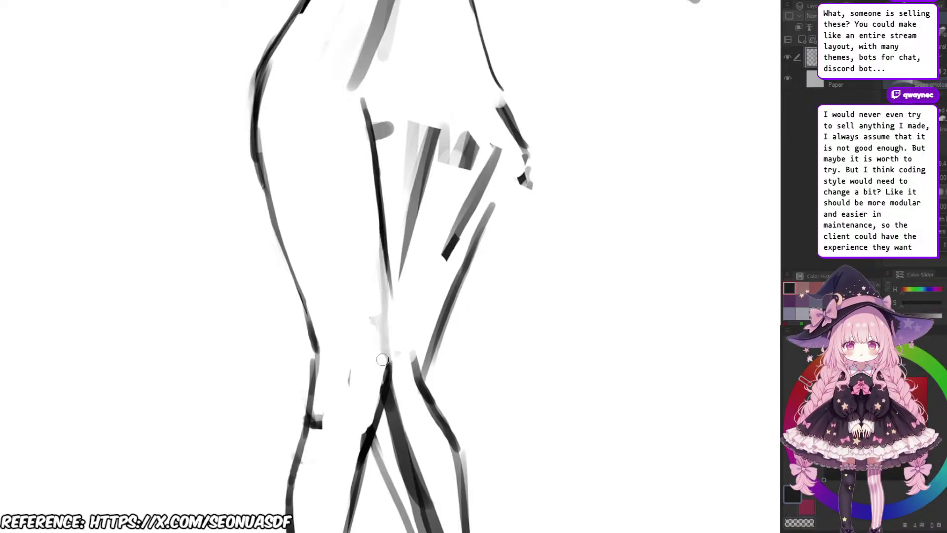
pyautogui.moveTo(380, 261); pyautogui.dragTo(378, 369)
# Step: Redraw the lower inner thigh contour as a thin line reaching the knee and add a short kneecap stroke
pyautogui.press('b')
pyautogui.moveTo(380, 233); pyautogui.dragTo(392, 347)
pyautogui.hotkey('ctrl', 'z')
pyautogui.hotkey('ctrl', 'z')
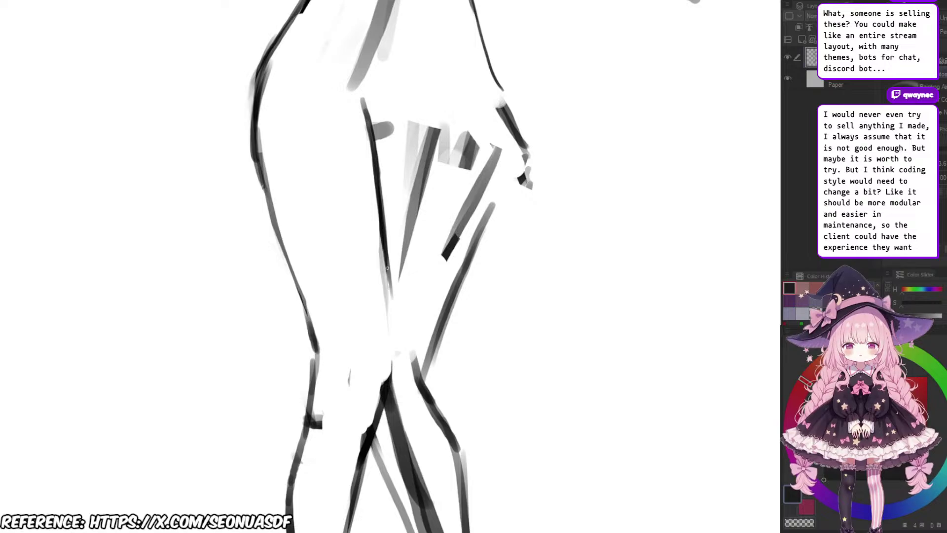
pyautogui.moveTo(387, 269)
pyautogui.mouseDown()
pyautogui.moveTo(394, 348)
pyautogui.moveTo(375, 328)
pyautogui.mouseUp()
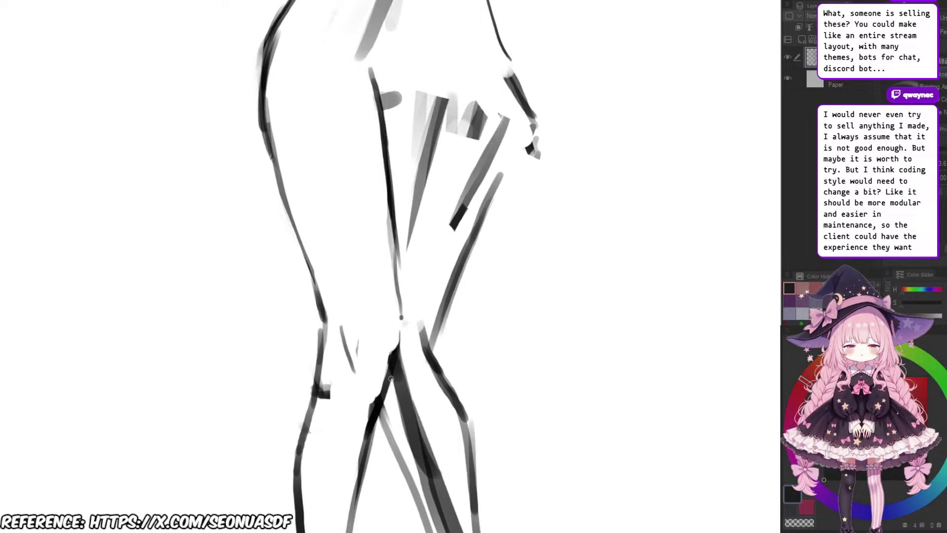
pyautogui.scroll(-3, 398, 366)
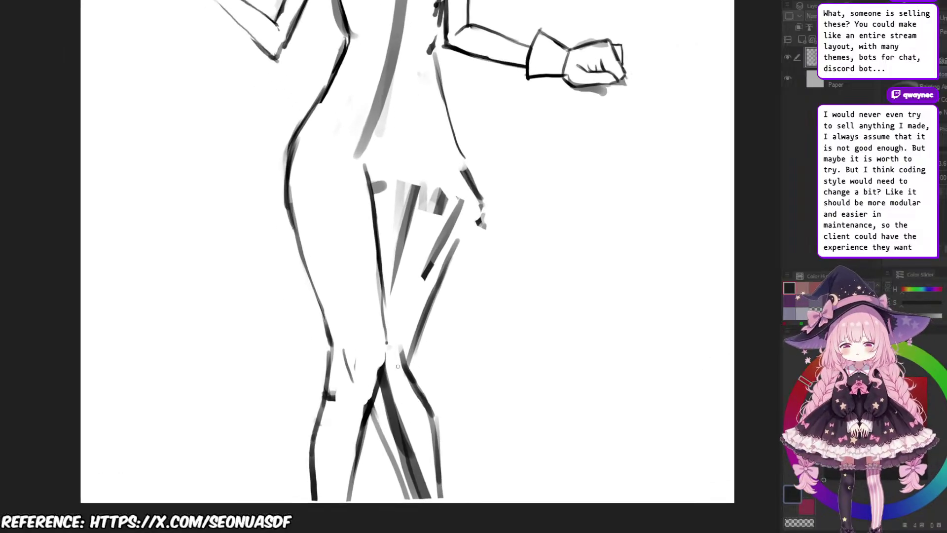
pyautogui.moveTo(395, 276); pyautogui.dragTo(412, 305)
pyautogui.press('e')
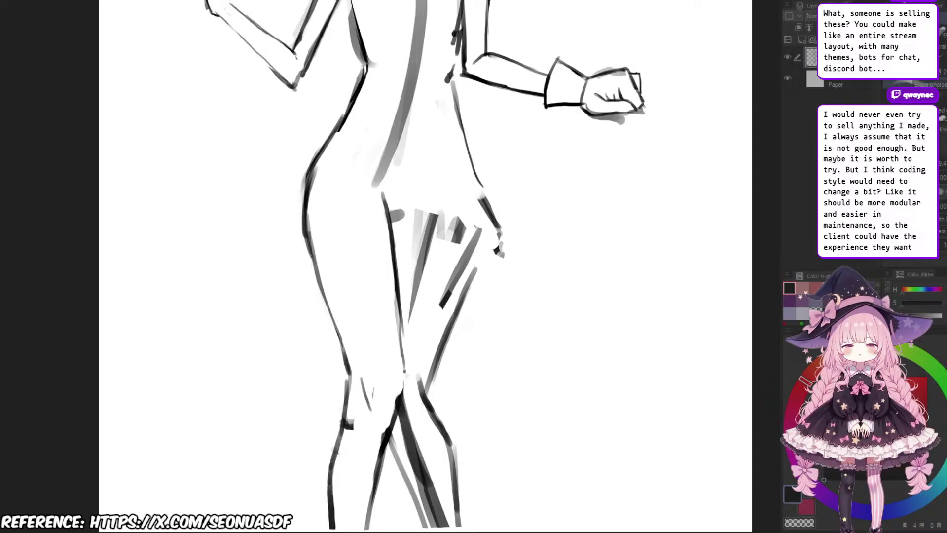
# Step: Thin the front leg's outer thigh contour between the hip and the knee by erasing along its edges
pyautogui.moveTo(313, 203)
pyautogui.mouseDown()
pyautogui.moveTo(320, 299)
pyautogui.moveTo(308, 225)
pyautogui.moveTo(328, 306)
pyautogui.mouseUp()
pyautogui.moveTo(306, 241); pyautogui.dragTo(341, 343)
pyautogui.press('e')
pyautogui.moveTo(324, 274); pyautogui.dragTo(344, 339)
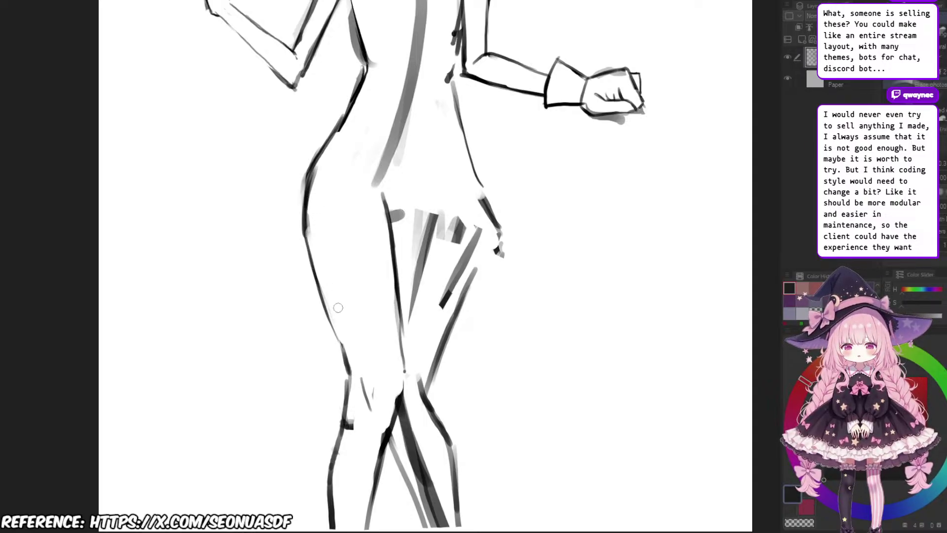
pyautogui.scroll(-4, 456, 281)
pyautogui.scroll(6, 461, 266)
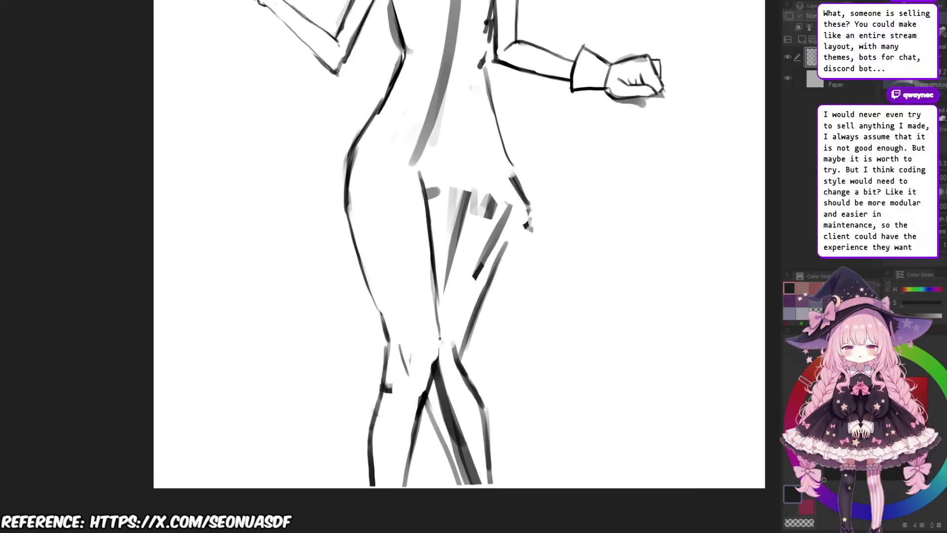
pyautogui.scroll(-3, 487, 235)
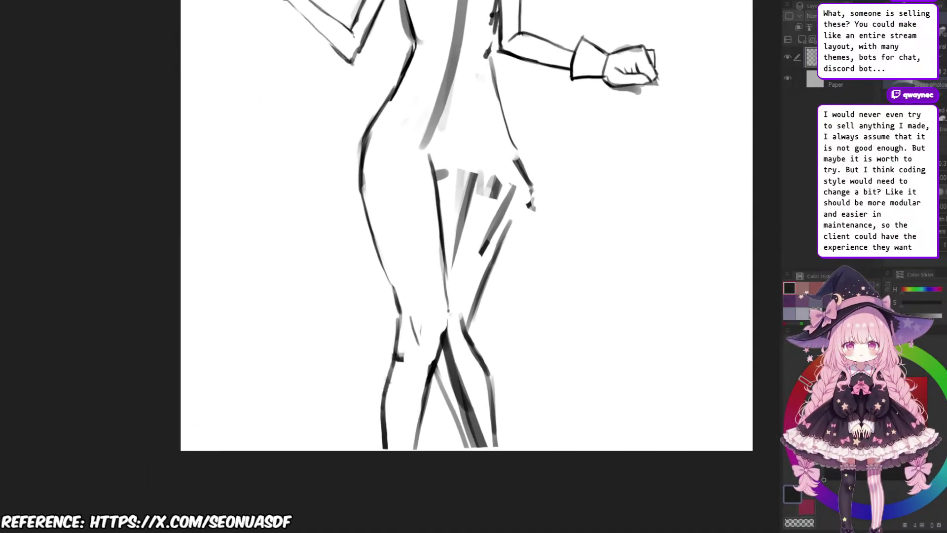
# Step: Erase most of the front leg's inner thigh contour and redraw it as a more vertical line toward the knee
pyautogui.moveTo(435, 195); pyautogui.dragTo(432, 273)
pyautogui.moveTo(443, 228); pyautogui.dragTo(446, 305)
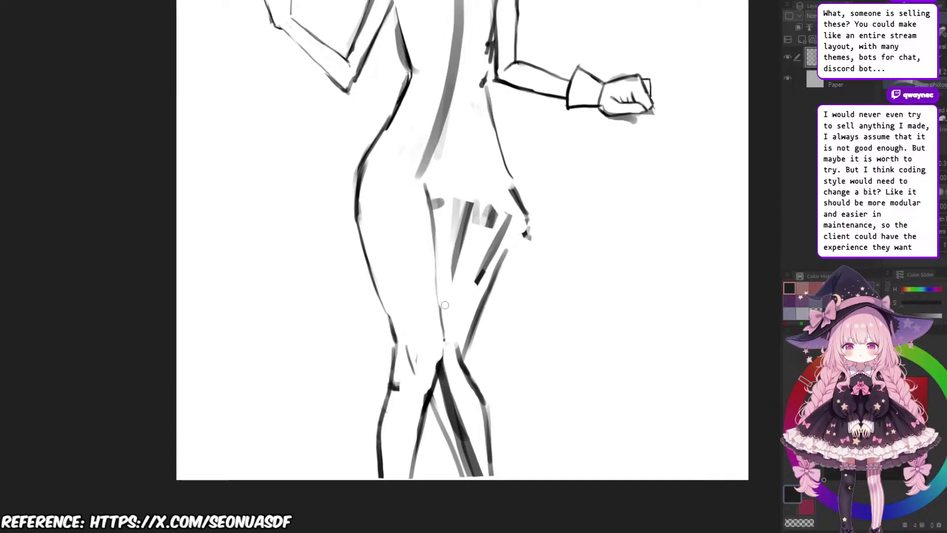
pyautogui.moveTo(443, 204); pyautogui.dragTo(434, 298)
pyautogui.hotkey('ctrl', 'z')
pyautogui.moveTo(442, 195); pyautogui.dragTo(435, 310)
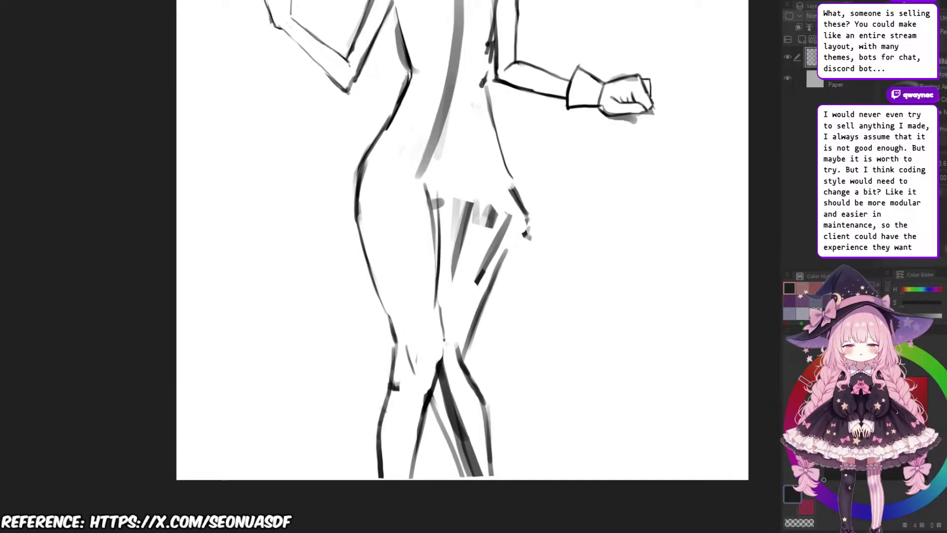
# Step: Erase the back leg's outer thigh strokes from below the hip down to the knee
pyautogui.moveTo(524, 237); pyautogui.dragTo(489, 268)
pyautogui.moveTo(489, 268)
pyautogui.mouseDown()
pyautogui.moveTo(454, 272)
pyautogui.moveTo(485, 277)
pyautogui.moveTo(472, 275)
pyautogui.moveTo(453, 309)
pyautogui.mouseUp()
pyautogui.press('e')
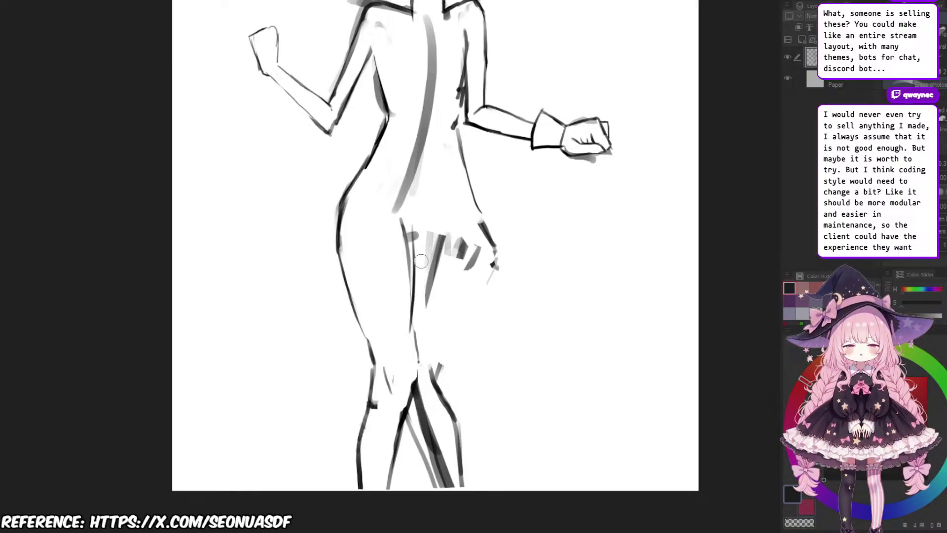
pyautogui.press('b')
pyautogui.scroll(2, 424, 260)
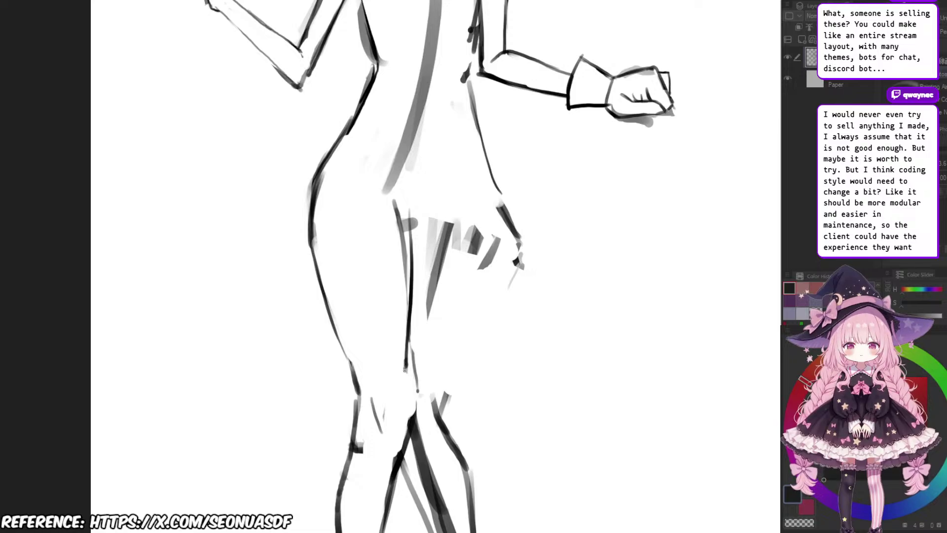
# Step: Erase the crossed lower back leg and the front leg's inner shin line down to the canvas edge
pyautogui.moveTo(420, 452)
pyautogui.mouseDown()
pyautogui.moveTo(438, 361)
pyautogui.moveTo(402, 480)
pyautogui.mouseUp()
pyautogui.press('e')
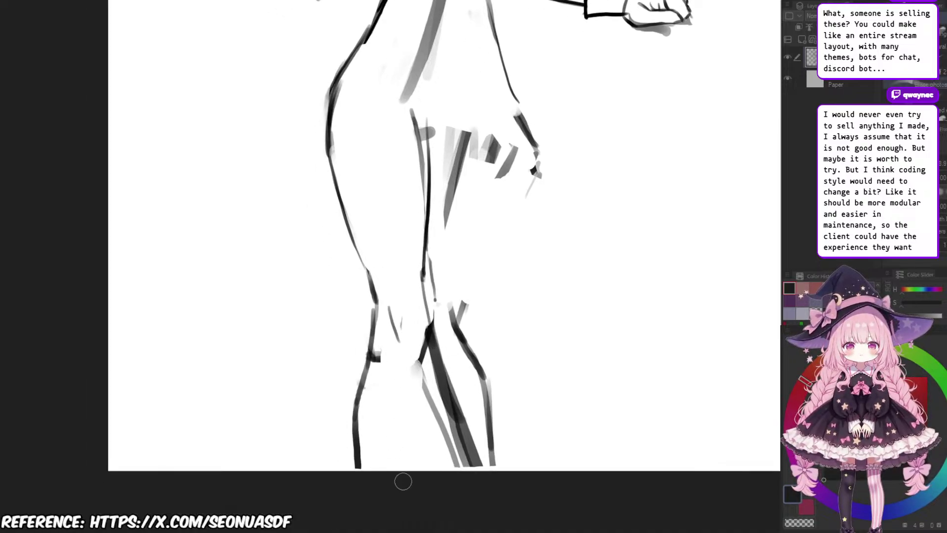
pyautogui.press(']')
pyautogui.scroll(-3, 474, 375)
pyautogui.scroll(2, 474, 376)
pyautogui.moveTo(441, 346)
pyautogui.mouseDown()
pyautogui.moveTo(453, 455)
pyautogui.moveTo(490, 459)
pyautogui.mouseUp()
pyautogui.moveTo(462, 321); pyautogui.dragTo(490, 425)
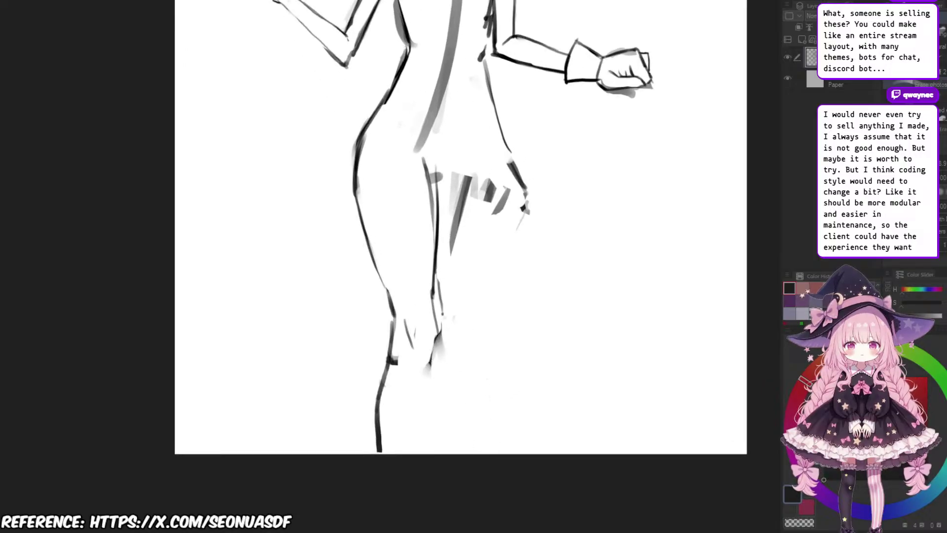
# Step: Erase the back leg's leftover inner thigh stroke and the middle of the front leg's inner thigh contour
pyautogui.moveTo(485, 264); pyautogui.dragTo(487, 312)
pyautogui.moveTo(465, 239); pyautogui.dragTo(451, 360)
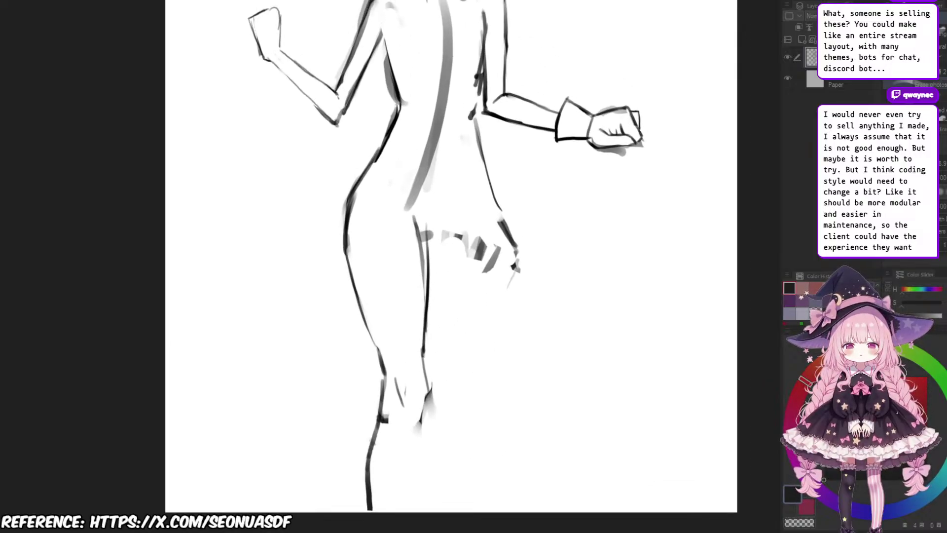
pyautogui.scroll(2, 473, 346)
pyautogui.moveTo(439, 197); pyautogui.dragTo(437, 289)
# Step: Redraw the middle of the front leg's inner thigh contour down to the knee and clean up the overlapping old line
pyautogui.press('b')
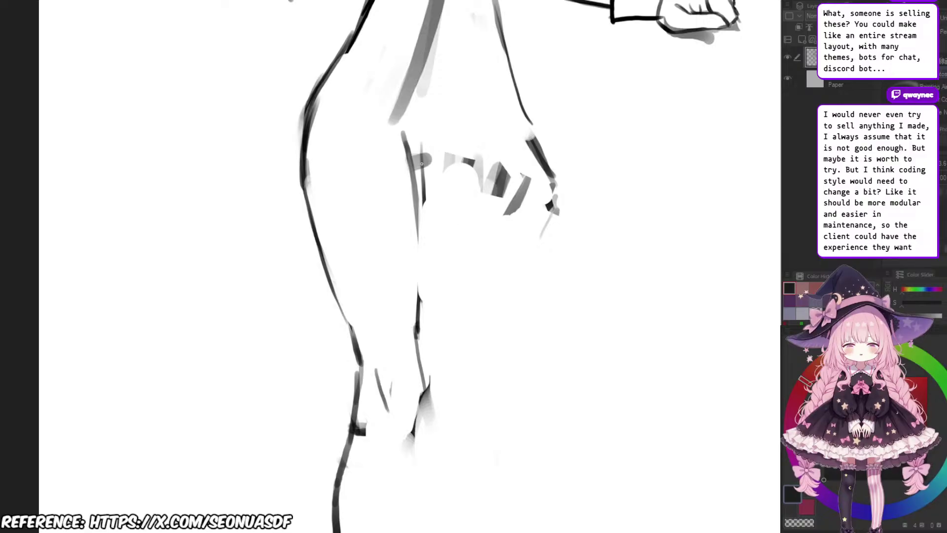
pyautogui.moveTo(414, 164); pyautogui.dragTo(418, 295)
pyautogui.hotkey('ctrl', 'z')
pyautogui.moveTo(424, 180)
pyautogui.mouseDown()
pyautogui.moveTo(418, 298)
pyautogui.moveTo(429, 370)
pyautogui.mouseUp()
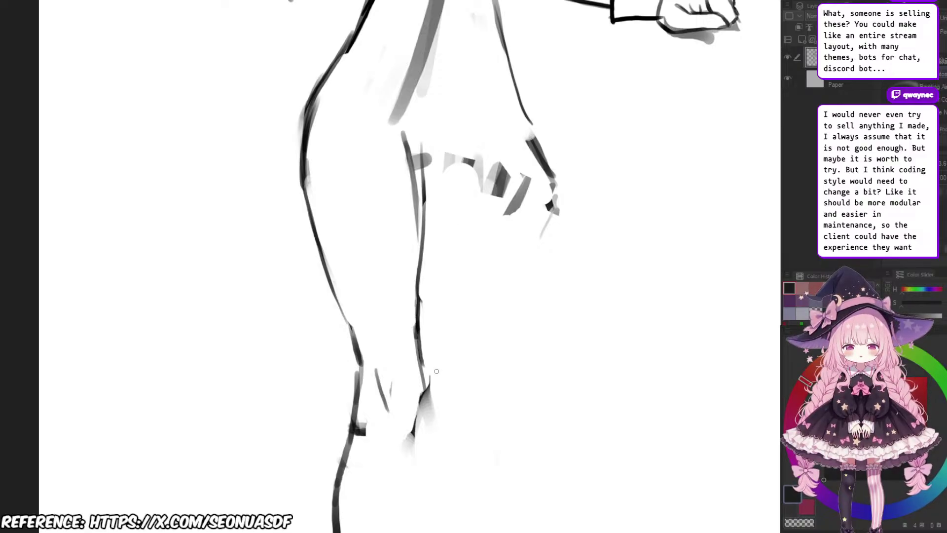
pyautogui.press('e')
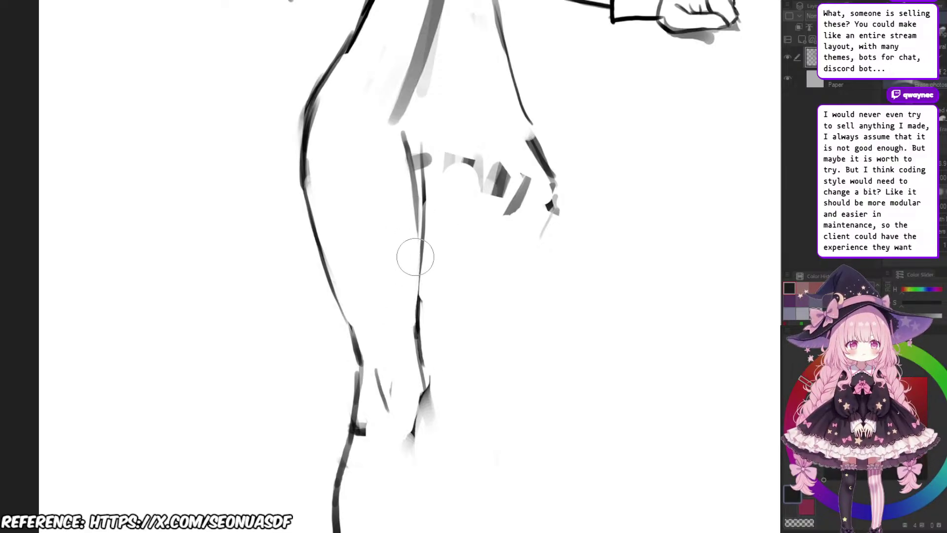
pyautogui.moveTo(409, 250)
pyautogui.mouseDown()
pyautogui.moveTo(407, 286)
pyautogui.moveTo(418, 267)
pyautogui.moveTo(410, 278)
pyautogui.mouseUp()
# Step: Extend the inner leg contour past the knee with a dark slanted stroke and trim the marks beside it
pyautogui.press('b')
pyautogui.scroll(-1, 413, 268)
pyautogui.scroll(1, 413, 267)
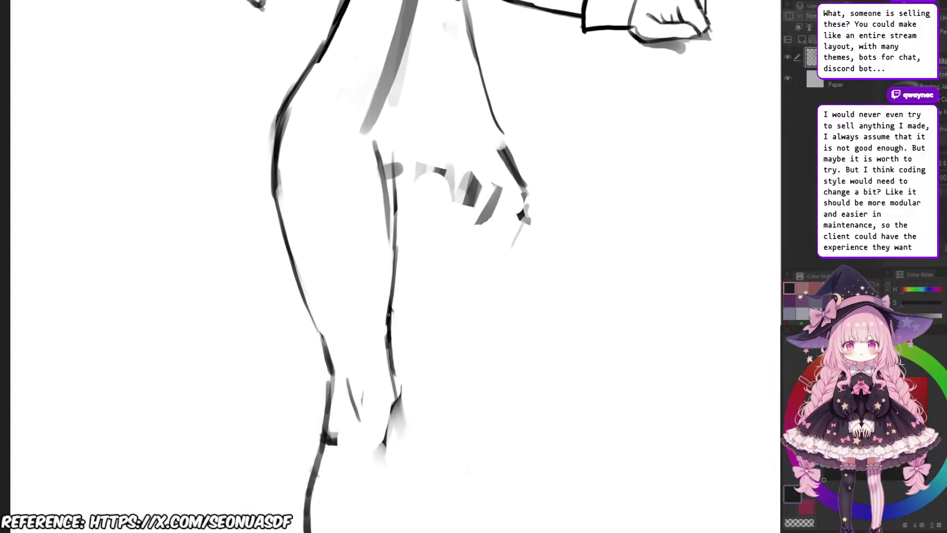
pyautogui.moveTo(387, 326); pyautogui.dragTo(404, 429)
pyautogui.press('e')
pyautogui.moveTo(380, 344); pyautogui.dragTo(395, 437)
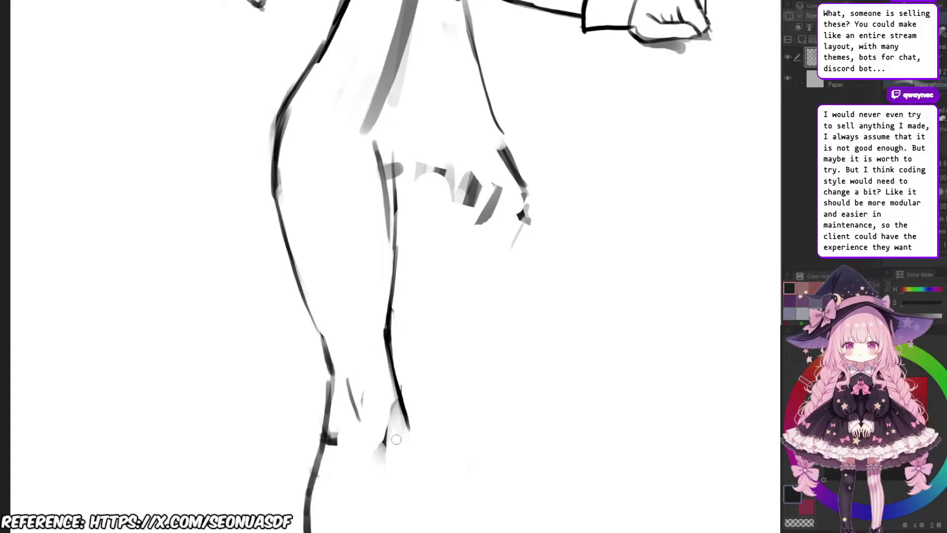
# Step: Sketch the back leg's outer thigh as two slanted strokes running from the hip toward the knee
pyautogui.scroll(-1, 432, 368)
pyautogui.moveTo(431, 368)
pyautogui.mouseDown()
pyautogui.moveTo(413, 357)
pyautogui.moveTo(438, 263)
pyautogui.mouseUp()
pyautogui.scroll(2, 395, 347)
pyautogui.moveTo(451, 229); pyautogui.dragTo(413, 358)
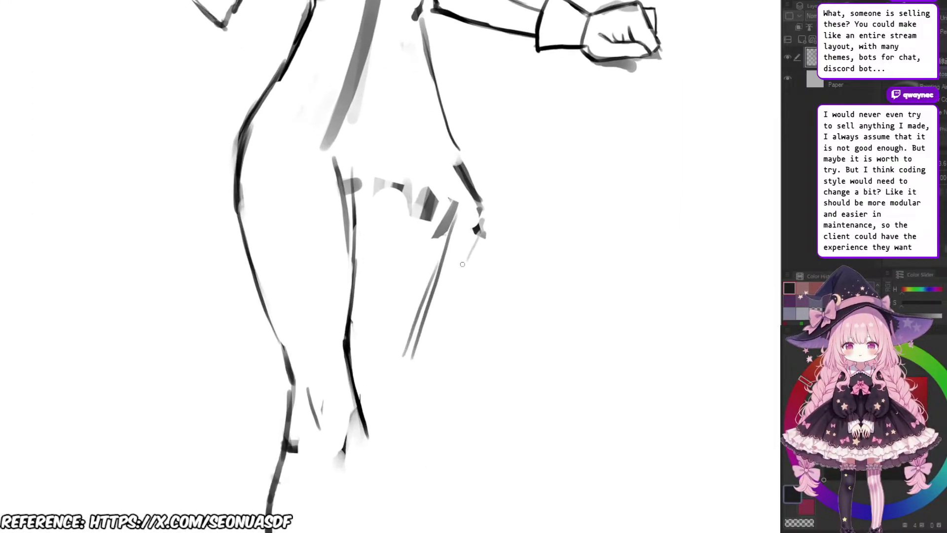
# Step: Erase the extra back thigh stroke and the shading marks at the crotch, and slant the upper inner thigh line
pyautogui.press('e')
pyautogui.moveTo(435, 269); pyautogui.dragTo(403, 357)
pyautogui.moveTo(441, 204)
pyautogui.mouseDown()
pyautogui.moveTo(396, 191)
pyautogui.moveTo(371, 259)
pyautogui.mouseUp()
pyautogui.scroll(-3, 416, 207)
pyautogui.scroll(3, 409, 197)
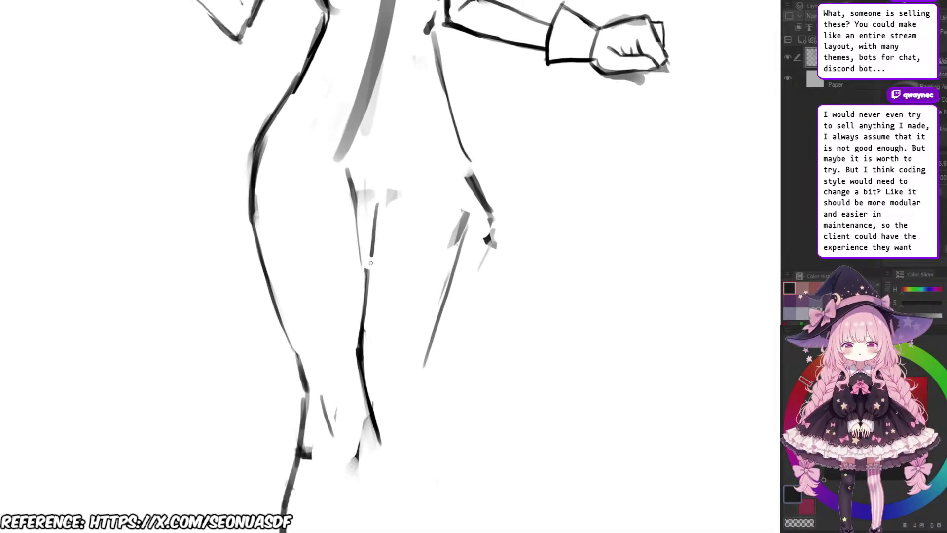
# Step: Redraw the back leg's outer thigh from the hip corner toward the knee and erase the stray marks beside the hip
pyautogui.moveTo(499, 251); pyautogui.dragTo(476, 253)
pyautogui.press('e')
pyautogui.moveTo(424, 316); pyautogui.dragTo(405, 356)
pyautogui.press('b')
pyautogui.moveTo(442, 264); pyautogui.dragTo(396, 354)
pyautogui.moveTo(462, 218); pyautogui.dragTo(403, 348)
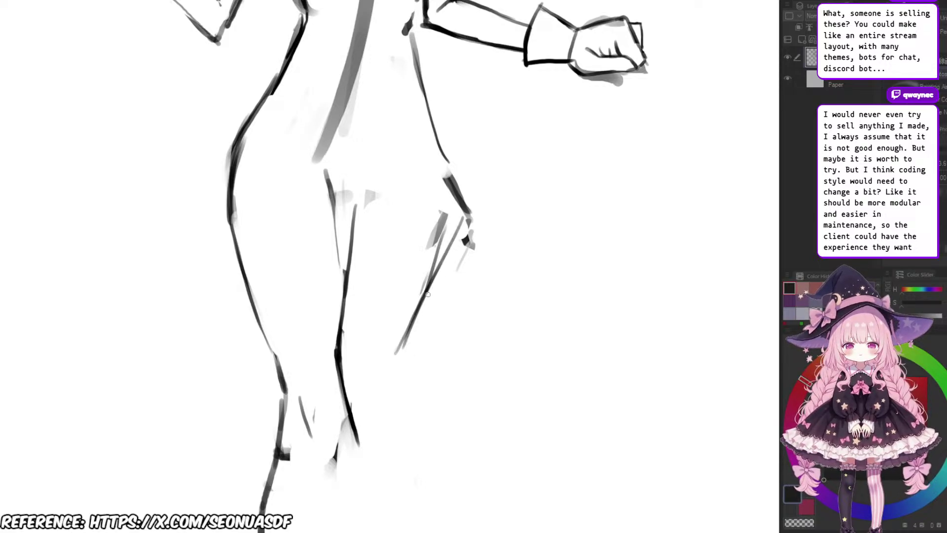
pyautogui.press('e')
pyautogui.moveTo(472, 238)
pyautogui.mouseDown()
pyautogui.moveTo(457, 280)
pyautogui.moveTo(467, 246)
pyautogui.moveTo(512, 239)
pyautogui.mouseUp()
pyautogui.scroll(-4, 504, 232)
pyautogui.scroll(3, 516, 240)
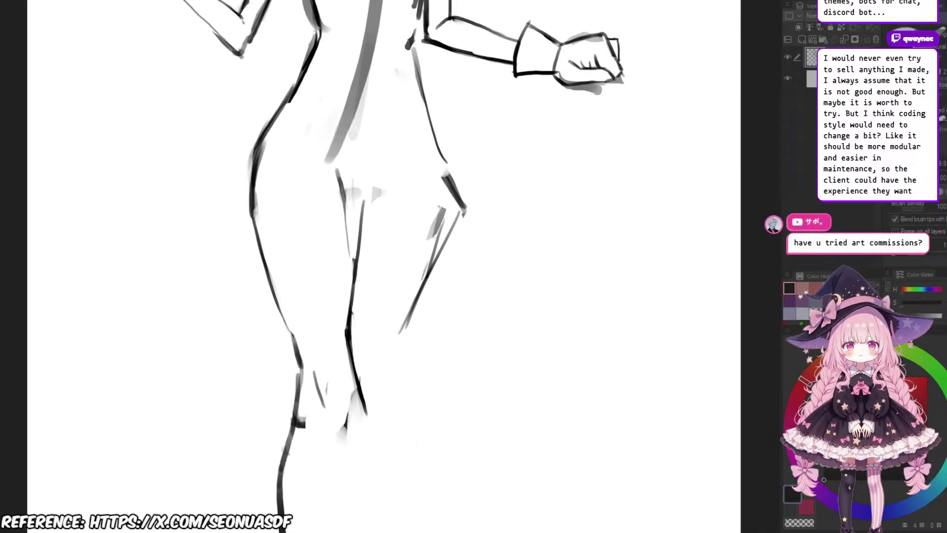
# Step: Reshape the contour between the two knees, alternately erasing and redrawing it with a sharper bend below the thigh
pyautogui.scroll(1, 512, 246)
pyautogui.moveTo(445, 344)
pyautogui.mouseDown()
pyautogui.moveTo(450, 319)
pyautogui.moveTo(432, 296)
pyautogui.mouseUp()
pyautogui.scroll(1, 437, 328)
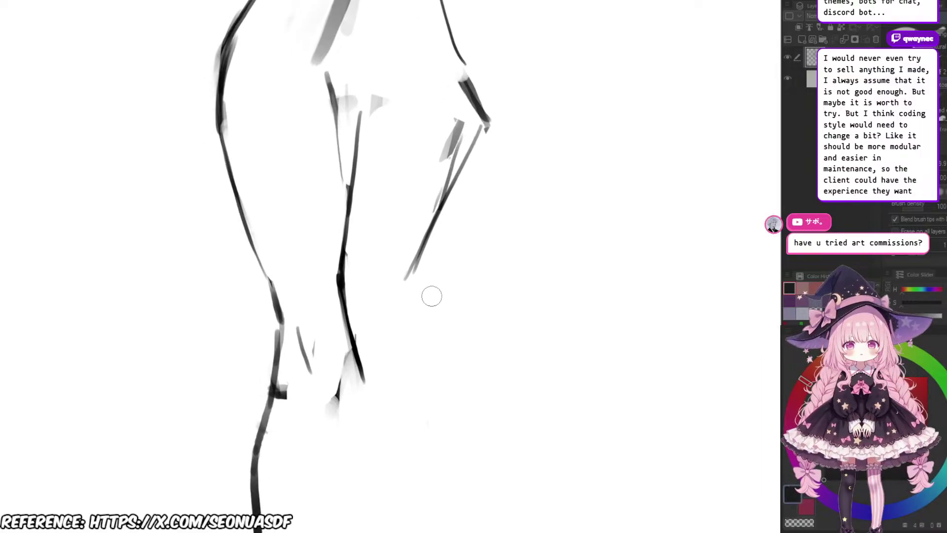
pyautogui.press('b')
pyautogui.press('e')
pyautogui.moveTo(350, 279)
pyautogui.mouseDown()
pyautogui.moveTo(353, 320)
pyautogui.moveTo(338, 304)
pyautogui.moveTo(370, 409)
pyautogui.mouseUp()
pyautogui.press('b')
pyautogui.moveTo(357, 352)
pyautogui.mouseDown()
pyautogui.moveTo(363, 431)
pyautogui.moveTo(375, 400)
pyautogui.mouseUp()
pyautogui.press('e')
pyautogui.moveTo(365, 344); pyautogui.dragTo(374, 414)
pyautogui.press('b')
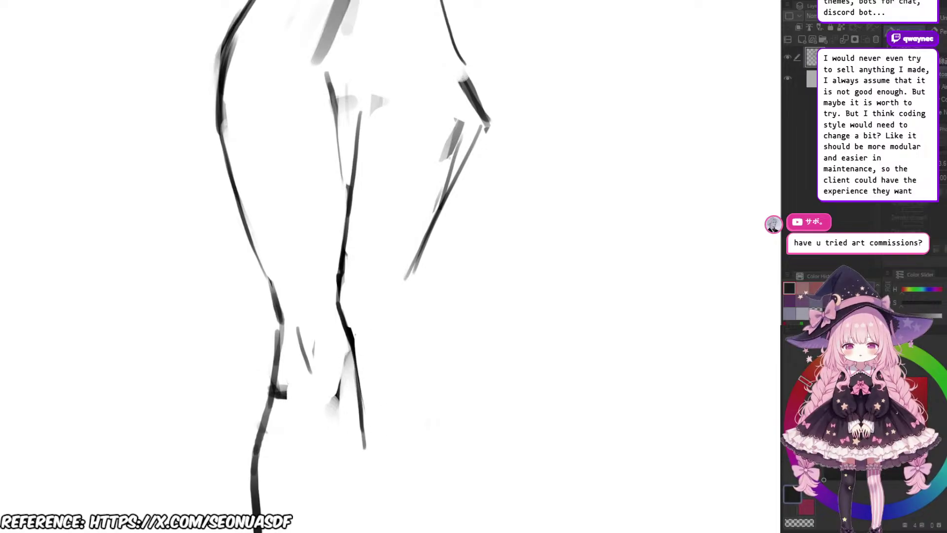
# Step: Extend the contour between the legs downward along the back leg's inner shin
pyautogui.moveTo(408, 379)
pyautogui.mouseDown()
pyautogui.moveTo(350, 448)
pyautogui.moveTo(353, 460)
pyautogui.mouseUp()
pyautogui.press('e')
pyautogui.press('b')
pyautogui.moveTo(346, 390); pyautogui.dragTo(361, 465)
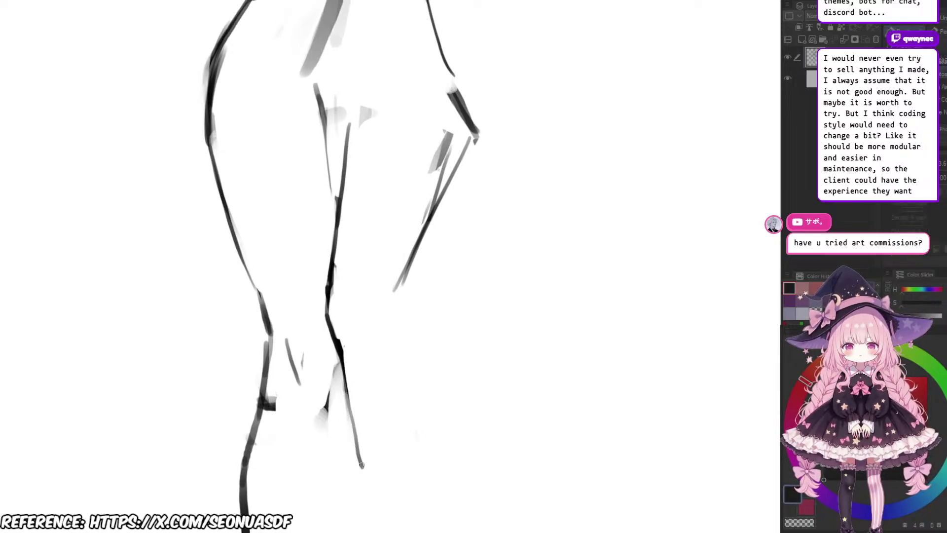
# Step: Draw the back leg's outer contour from the knee down along the calf
pyautogui.moveTo(405, 282); pyautogui.dragTo(434, 431)
pyautogui.hotkey('ctrl', 'z')
pyautogui.moveTo(403, 338); pyautogui.dragTo(433, 455)
pyautogui.moveTo(452, 404)
pyautogui.mouseDown()
pyautogui.moveTo(475, 301)
pyautogui.moveTo(486, 326)
pyautogui.moveTo(471, 348)
pyautogui.mouseUp()
pyautogui.moveTo(470, 348); pyautogui.dragTo(513, 348)
pyautogui.press('e')
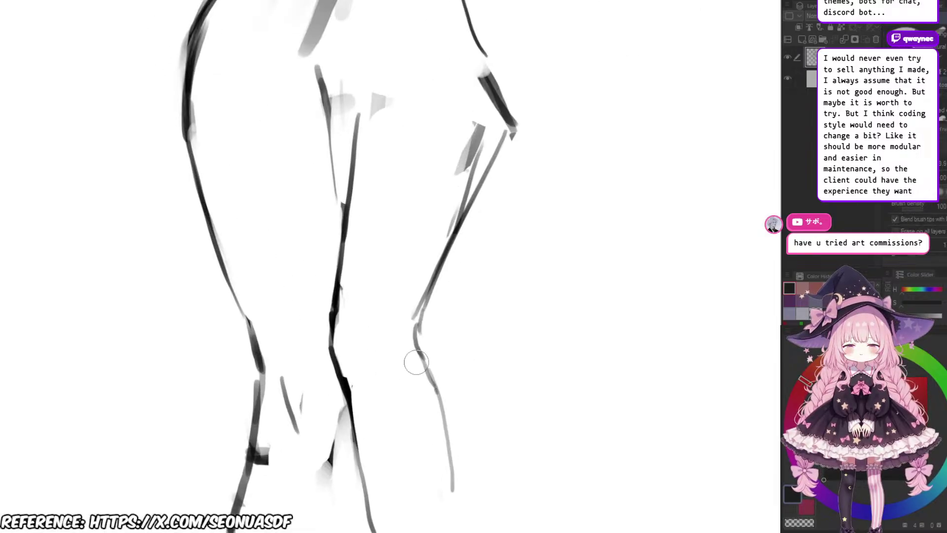
# Step: Refine the back leg's outer knee with a darker curve and redraw the calf line below it with a fuller bulge
pyautogui.moveTo(415, 351)
pyautogui.mouseDown()
pyautogui.moveTo(448, 455)
pyautogui.moveTo(419, 430)
pyautogui.mouseUp()
pyautogui.press('b')
pyautogui.moveTo(389, 296); pyautogui.dragTo(399, 340)
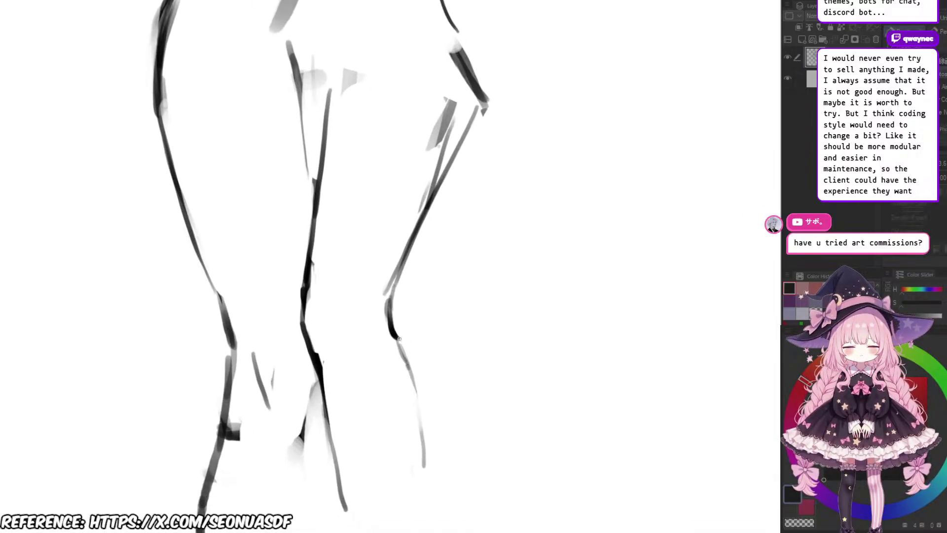
pyautogui.hotkey('ctrl', 'z')
pyautogui.moveTo(401, 296)
pyautogui.mouseDown()
pyautogui.moveTo(405, 312)
pyautogui.moveTo(385, 302)
pyautogui.moveTo(395, 364)
pyautogui.moveTo(384, 335)
pyautogui.moveTo(407, 378)
pyautogui.mouseUp()
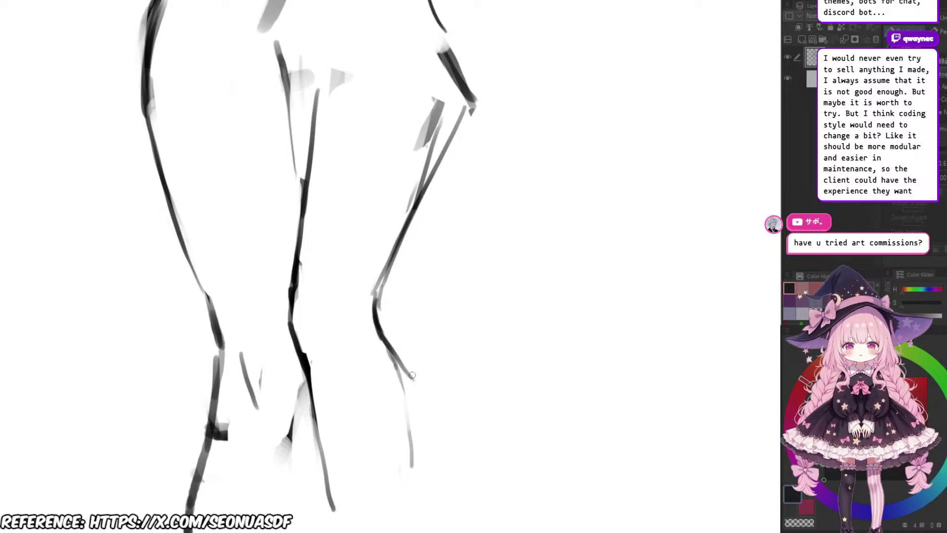
pyautogui.hotkey('ctrl', 'z')
pyautogui.moveTo(376, 321); pyautogui.dragTo(407, 378)
pyautogui.hotkey('ctrl', 'z')
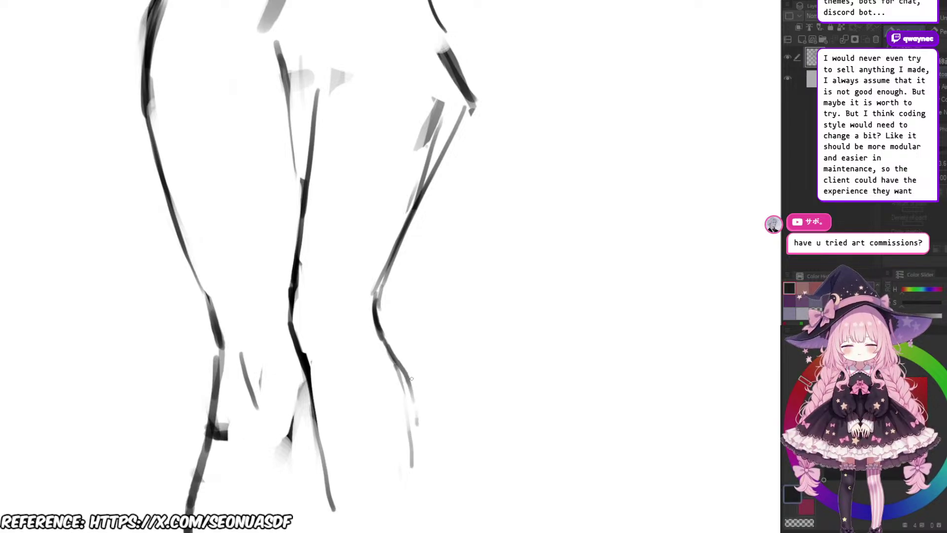
pyautogui.moveTo(411, 378); pyautogui.dragTo(418, 465)
# Step: Erase the lower part of the back leg's inner shin line and redraw it as a straighter stroke
pyautogui.moveTo(386, 413); pyautogui.dragTo(443, 345)
pyautogui.press('e')
pyautogui.moveTo(372, 356); pyautogui.dragTo(391, 455)
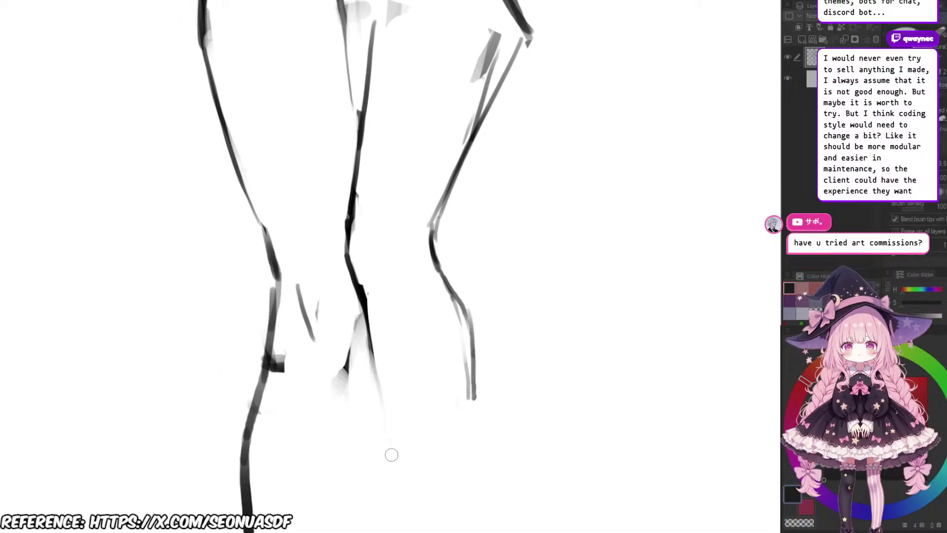
pyautogui.press('b')
pyautogui.moveTo(365, 319); pyautogui.dragTo(388, 434)
# Step: Mark the back leg's kneecap with short angled strokes inside both sides of the knee
pyautogui.scroll(-4, 468, 354)
pyautogui.scroll(1, 418, 345)
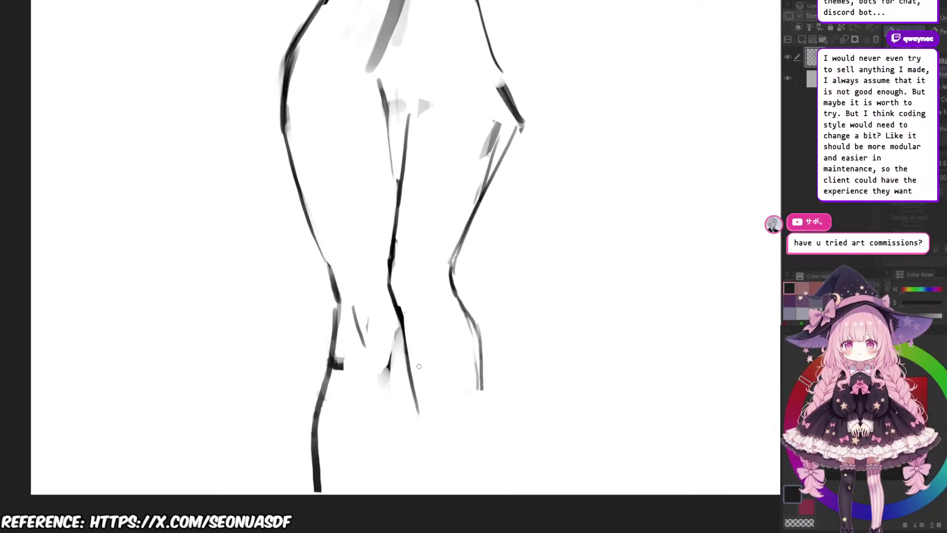
pyautogui.moveTo(413, 312); pyautogui.dragTo(424, 342)
pyautogui.scroll(2, 434, 329)
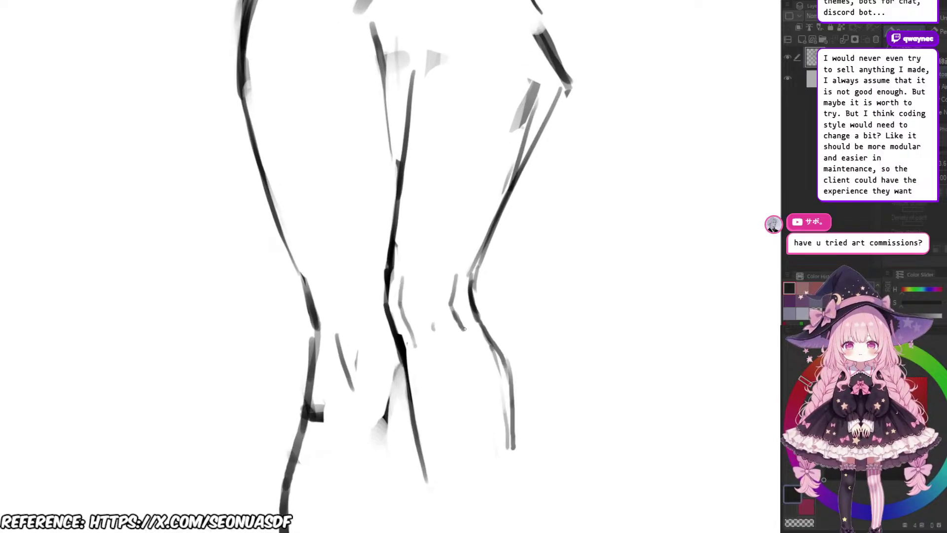
# Step: Thin the back leg's outer knee curve with the eraser and redraw it as a cleaner dark line
pyautogui.press('e')
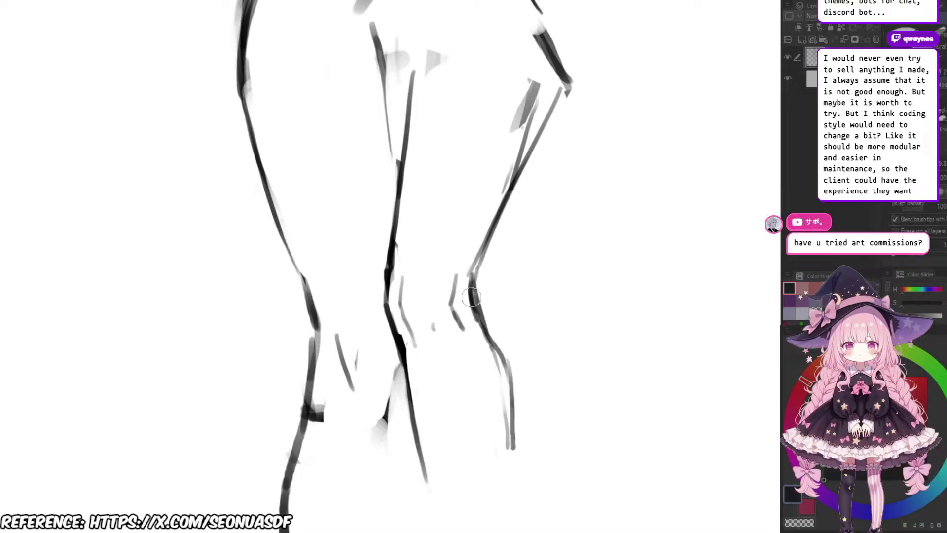
pyautogui.moveTo(479, 293); pyautogui.dragTo(486, 331)
pyautogui.press('p')
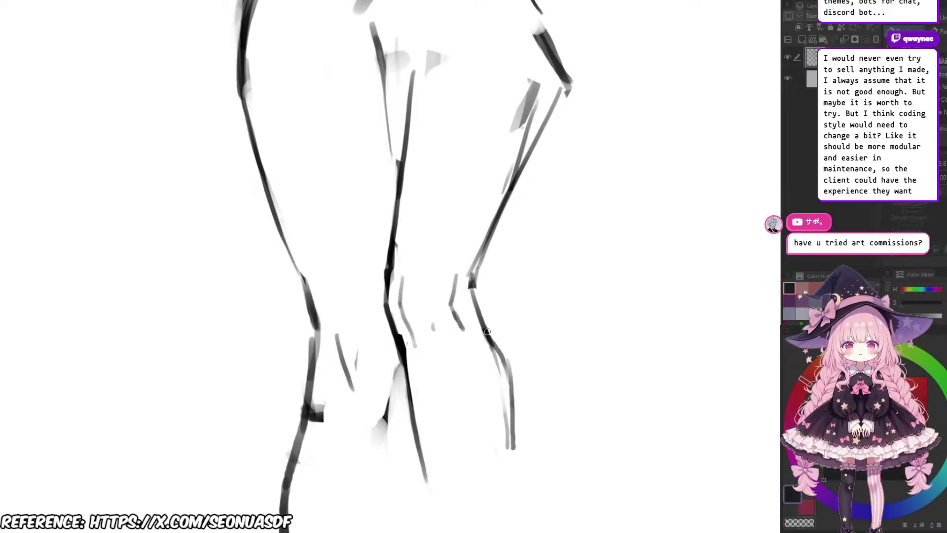
pyautogui.moveTo(472, 288); pyautogui.dragTo(489, 338)
# Step: Draw the front leg's kneecap as a slanted side stroke with a curve beneath it toward the inner contour
pyautogui.moveTo(390, 357)
pyautogui.mouseDown()
pyautogui.moveTo(434, 327)
pyautogui.moveTo(497, 374)
pyautogui.mouseUp()
pyautogui.scroll(1, 456, 316)
pyautogui.press('e')
pyautogui.press('p')
pyautogui.moveTo(388, 308); pyautogui.dragTo(405, 378)
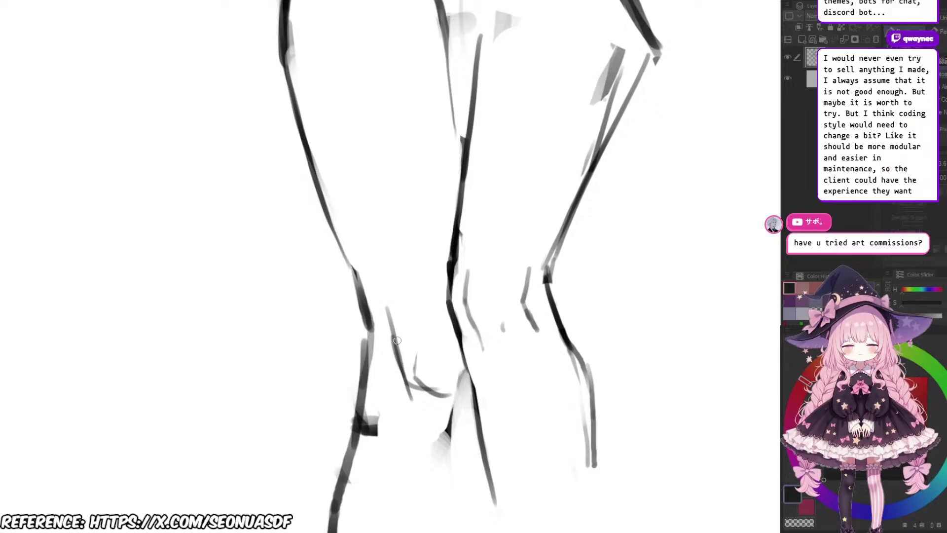
pyautogui.moveTo(396, 339)
pyautogui.mouseDown()
pyautogui.moveTo(436, 396)
pyautogui.moveTo(469, 367)
pyautogui.mouseUp()
# Step: Erase the front leg's outer shin line, redraw it as a short stroke below the knee, and reinforce the kneecap curve
pyautogui.scroll(-3, 467, 374)
pyautogui.scroll(1, 469, 367)
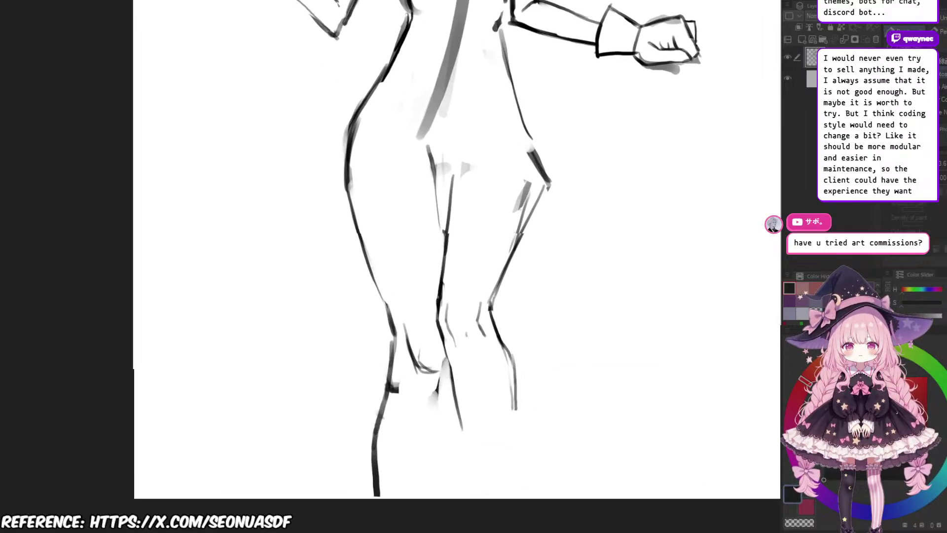
pyautogui.press('e')
pyautogui.moveTo(382, 412)
pyautogui.mouseDown()
pyautogui.moveTo(412, 347)
pyautogui.moveTo(406, 370)
pyautogui.mouseUp()
pyautogui.press('p')
pyautogui.moveTo(409, 339)
pyautogui.mouseDown()
pyautogui.moveTo(457, 349)
pyautogui.moveTo(440, 339)
pyautogui.moveTo(419, 363)
pyautogui.mouseUp()
pyautogui.scroll(-4, 478, 335)
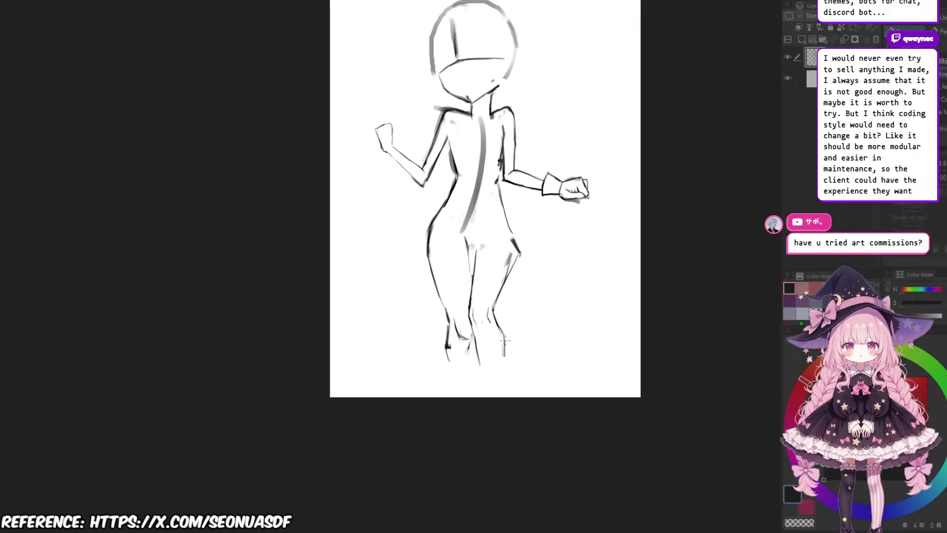
pyautogui.scroll(2, 493, 344)
pyautogui.press('e')
pyautogui.scroll(4, 503, 128)
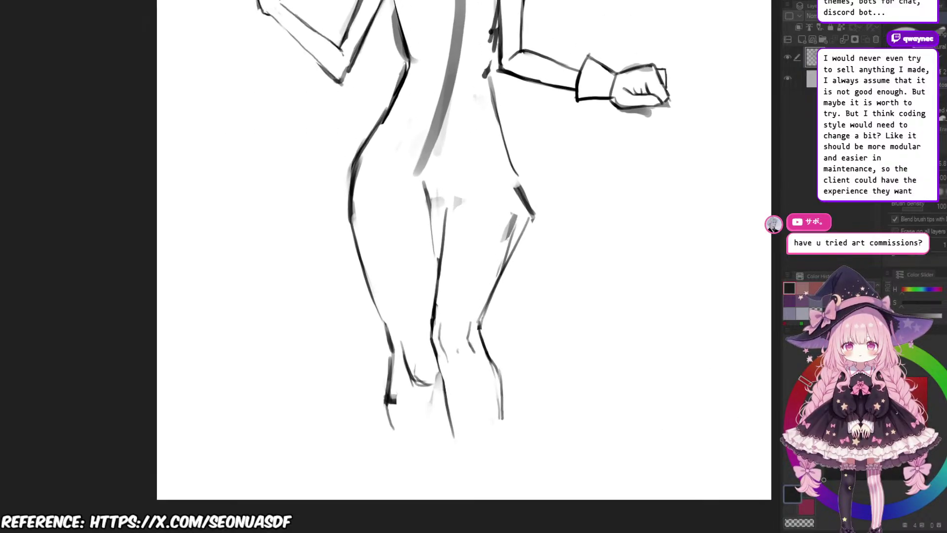
# Step: Erase the upper part of the inner thigh line between the legs and redraw it as a straighter dark line
pyautogui.moveTo(416, 317); pyautogui.dragTo(431, 339)
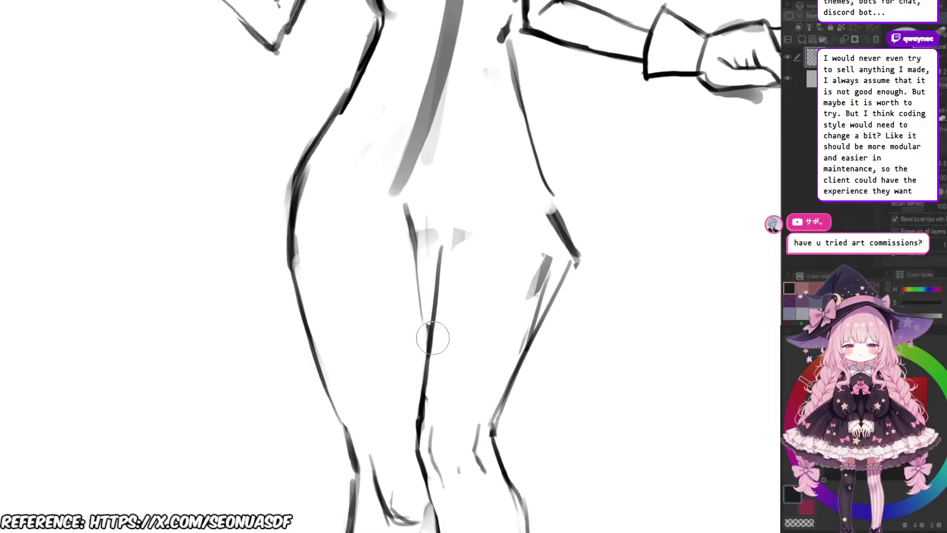
pyautogui.moveTo(444, 255); pyautogui.dragTo(431, 343)
pyautogui.press('p')
pyautogui.moveTo(422, 247); pyautogui.dragTo(422, 380)
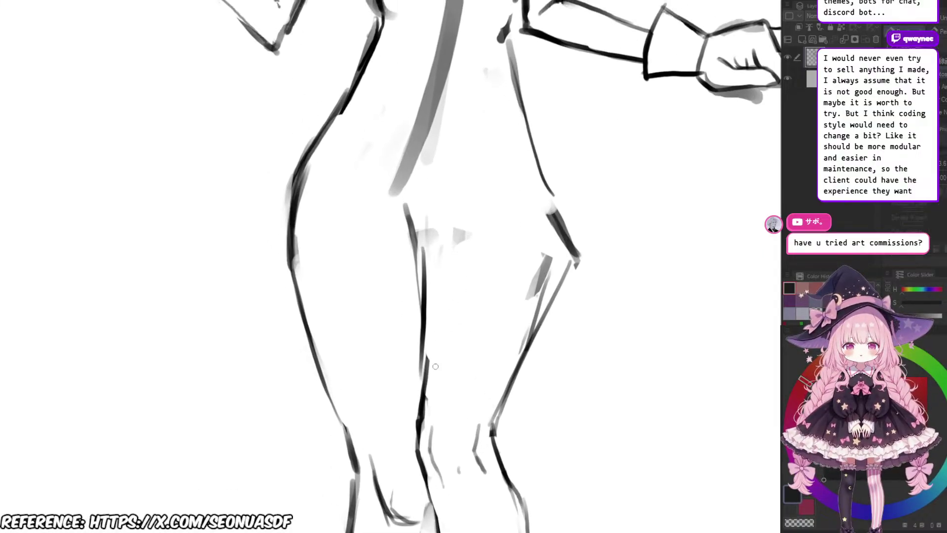
pyautogui.scroll(-2, 508, 303)
pyautogui.moveTo(506, 317); pyautogui.dragTo(497, 300)
pyautogui.scroll(1, 507, 303)
pyautogui.scroll(1, 507, 330)
pyautogui.moveTo(513, 345); pyautogui.dragTo(510, 327)
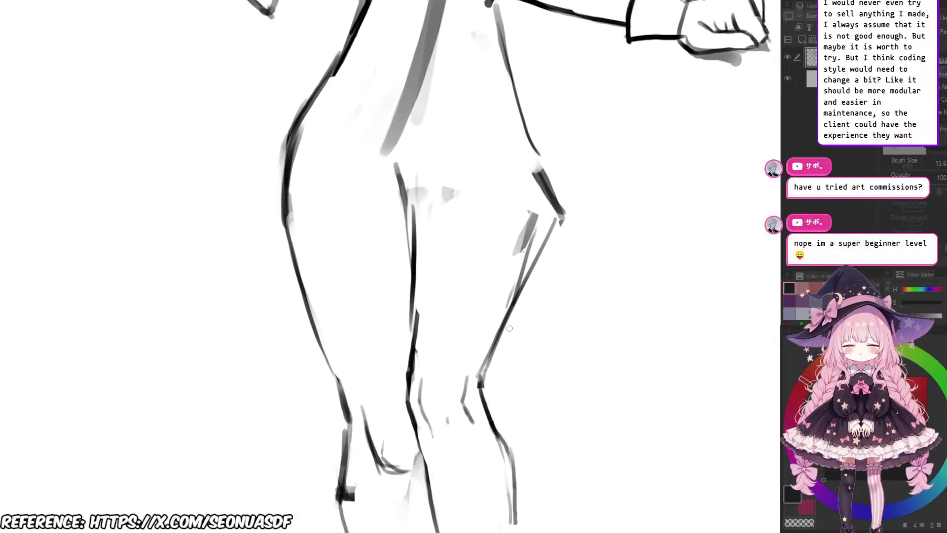
pyautogui.scroll(2, 475, 388)
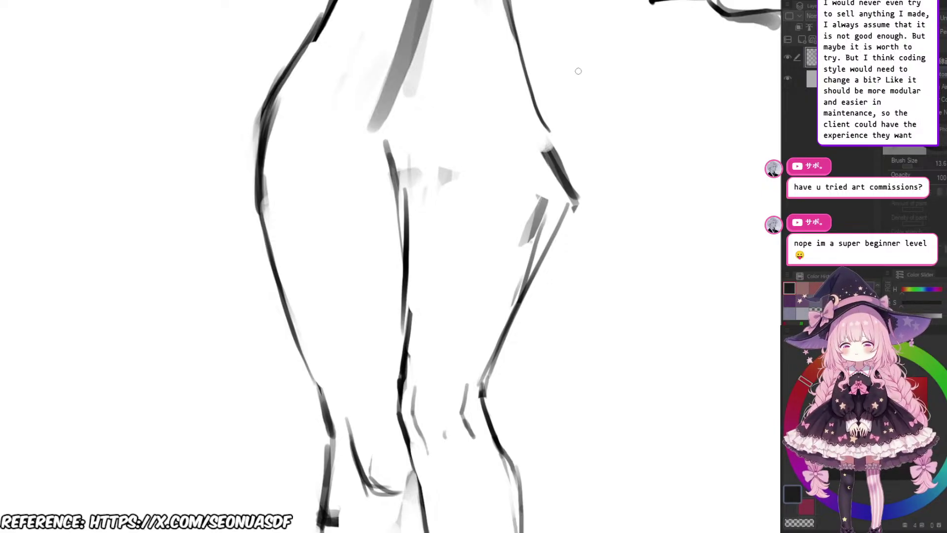
# Step: Erase the thick central contour beside the back leg's knee and redraw it as a short, lighter stroke
pyautogui.press('e')
pyautogui.moveTo(397, 399)
pyautogui.mouseDown()
pyautogui.moveTo(425, 351)
pyautogui.moveTo(428, 371)
pyautogui.moveTo(428, 342)
pyautogui.moveTo(412, 337)
pyautogui.moveTo(408, 366)
pyautogui.mouseUp()
pyautogui.press('[')
pyautogui.press('[')
pyautogui.press('b')
pyautogui.scroll(1, 431, 371)
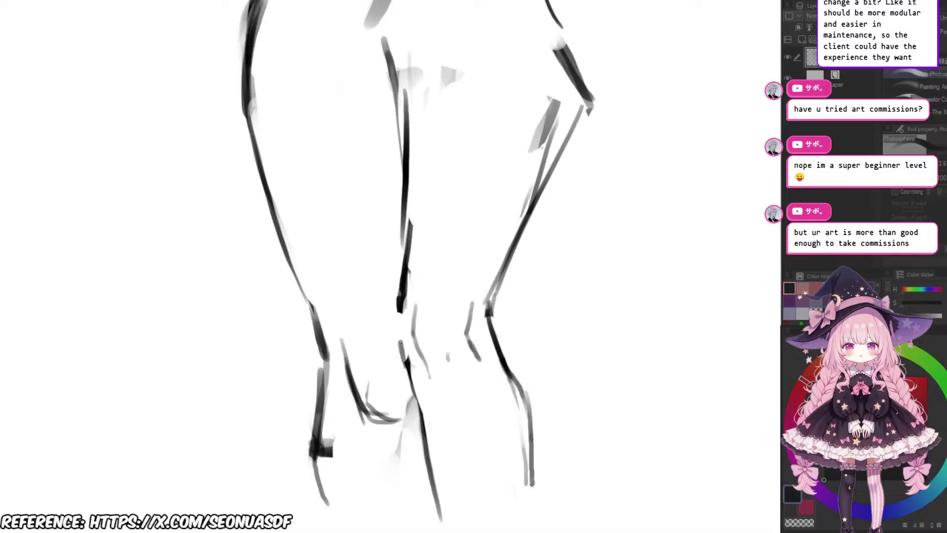
pyautogui.scroll(-2, 434, 291)
pyautogui.moveTo(436, 288); pyautogui.dragTo(430, 308)
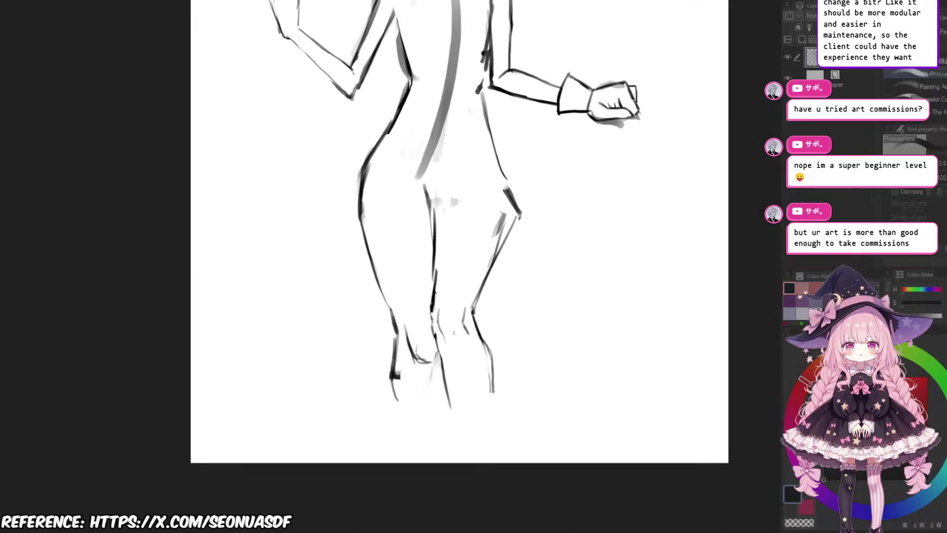
pyautogui.scroll(1, 430, 308)
pyautogui.moveTo(413, 341); pyautogui.dragTo(419, 294)
pyautogui.scroll(2, 447, 291)
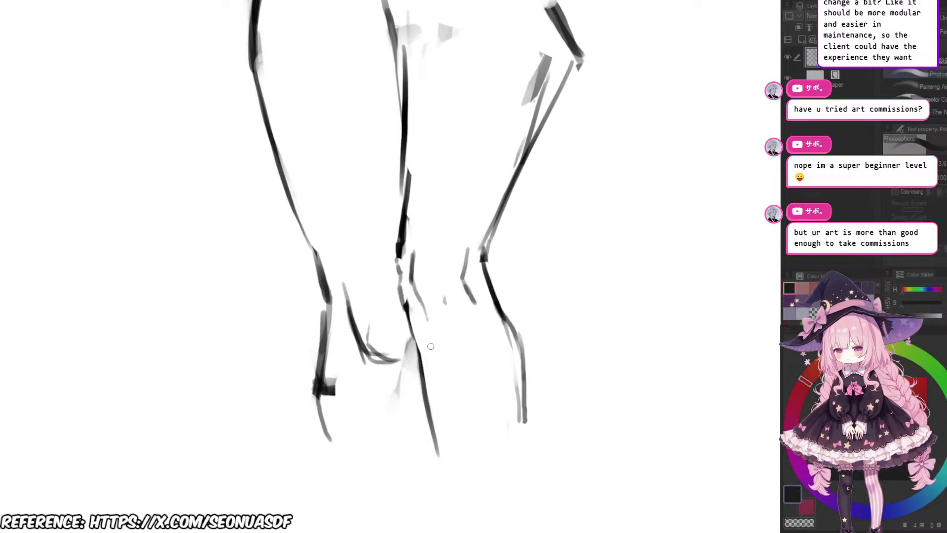
pyautogui.scroll(4, 510, 206)
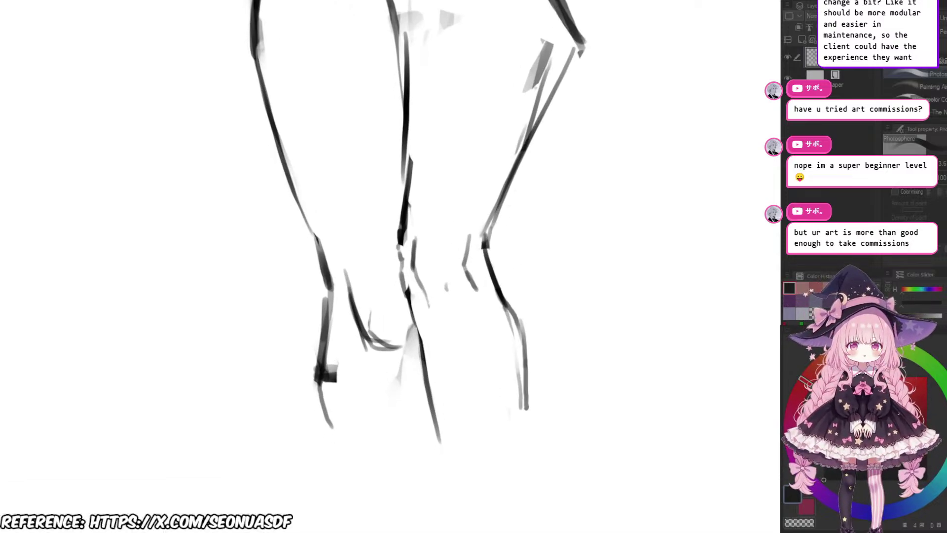
# Step: Break up the back leg's outer kneecap stroke and erase the top end of the inner thigh line
pyautogui.moveTo(441, 274); pyautogui.dragTo(433, 302)
pyautogui.press('c')
pyautogui.press('c')
pyautogui.scroll(-4, 516, 261)
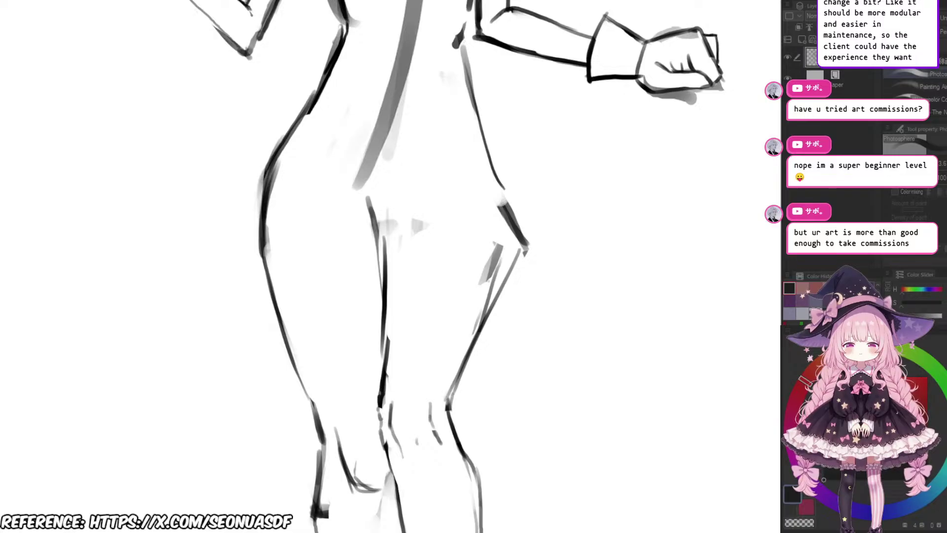
pyautogui.press('e')
pyautogui.moveTo(367, 219)
pyautogui.mouseDown()
pyautogui.moveTo(416, 241)
pyautogui.moveTo(428, 297)
pyautogui.mouseUp()
pyautogui.press('p')
pyautogui.scroll(-4, 436, 272)
pyautogui.scroll(3, 436, 272)
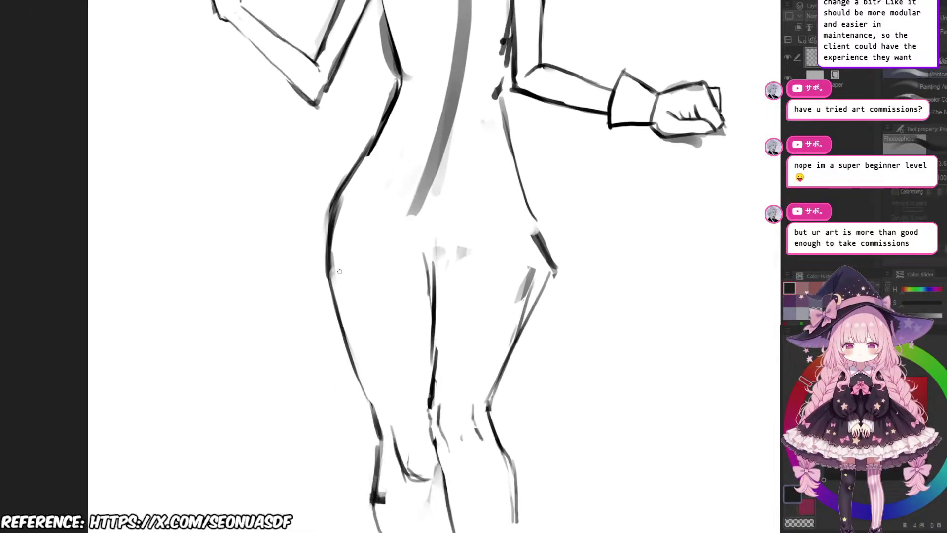
# Step: Redraw the front leg's outer hip and thigh contour as a smooth curve and erase the rough edge inside the hip
pyautogui.moveTo(329, 282); pyautogui.dragTo(362, 372)
pyautogui.hotkey('ctrl', 'z')
pyautogui.moveTo(330, 290)
pyautogui.mouseDown()
pyautogui.moveTo(364, 387)
pyautogui.moveTo(338, 258)
pyautogui.mouseUp()
pyautogui.press('e')
pyautogui.moveTo(353, 232)
pyautogui.mouseDown()
pyautogui.moveTo(366, 285)
pyautogui.moveTo(349, 276)
pyautogui.moveTo(344, 346)
pyautogui.moveTo(352, 253)
pyautogui.mouseUp()
pyautogui.press('p')
pyautogui.scroll(-6, 464, 198)
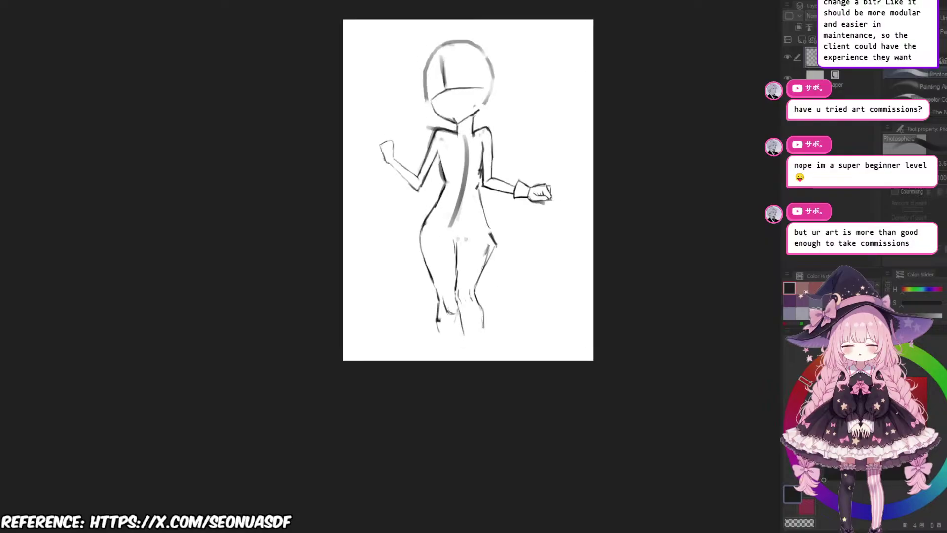
# Step: Erase the back leg's outer contour from just below the knee to the calf
pyautogui.scroll(3, 496, 238)
pyautogui.moveTo(495, 238)
pyautogui.mouseDown()
pyautogui.moveTo(465, 278)
pyautogui.moveTo(468, 310)
pyautogui.mouseUp()
pyautogui.press('e')
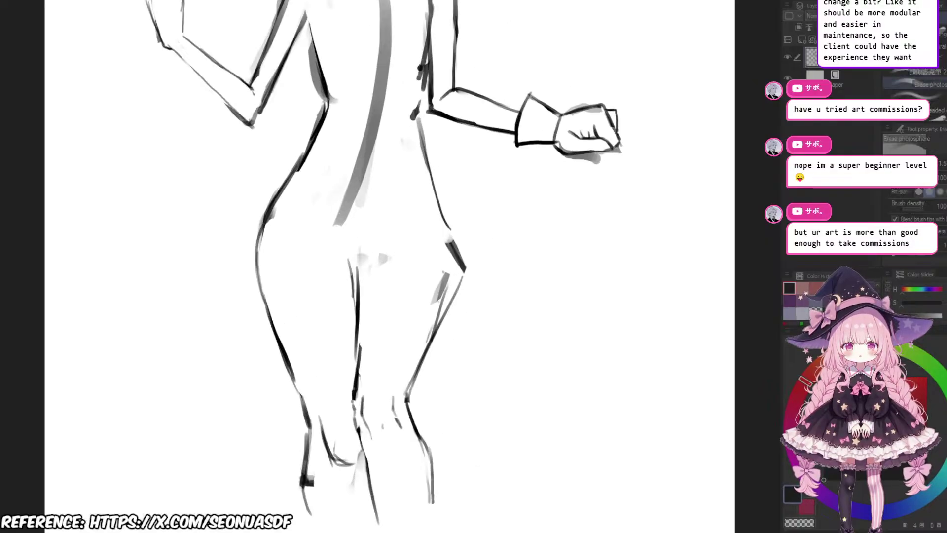
pyautogui.scroll(2, 473, 296)
pyautogui.moveTo(422, 384)
pyautogui.mouseDown()
pyautogui.moveTo(430, 329)
pyautogui.moveTo(444, 312)
pyautogui.mouseUp()
pyautogui.scroll(2, 430, 330)
pyautogui.moveTo(414, 368)
pyautogui.mouseDown()
pyautogui.moveTo(399, 337)
pyautogui.moveTo(425, 380)
pyautogui.mouseUp()
pyautogui.press('b')
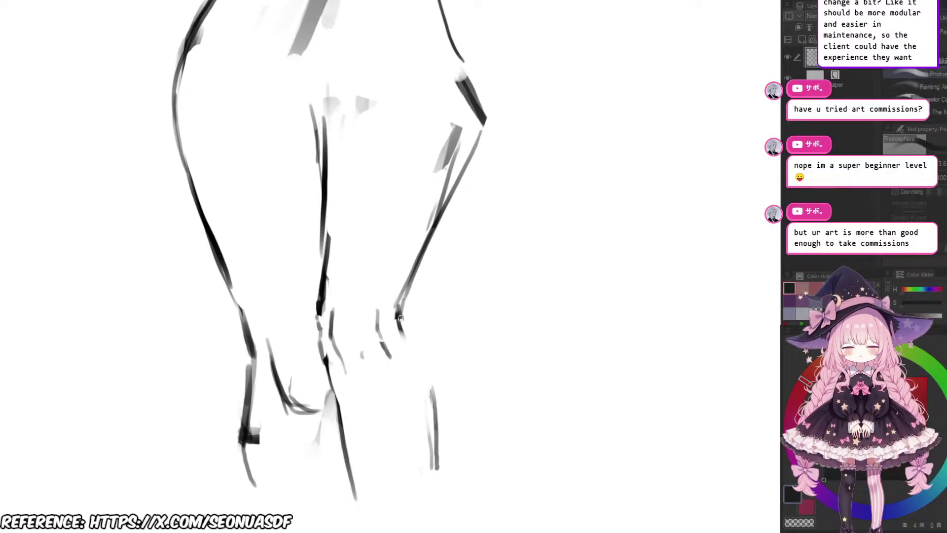
pyautogui.moveTo(398, 319); pyautogui.dragTo(429, 394)
pyautogui.hotkey('ctrl', 'z')
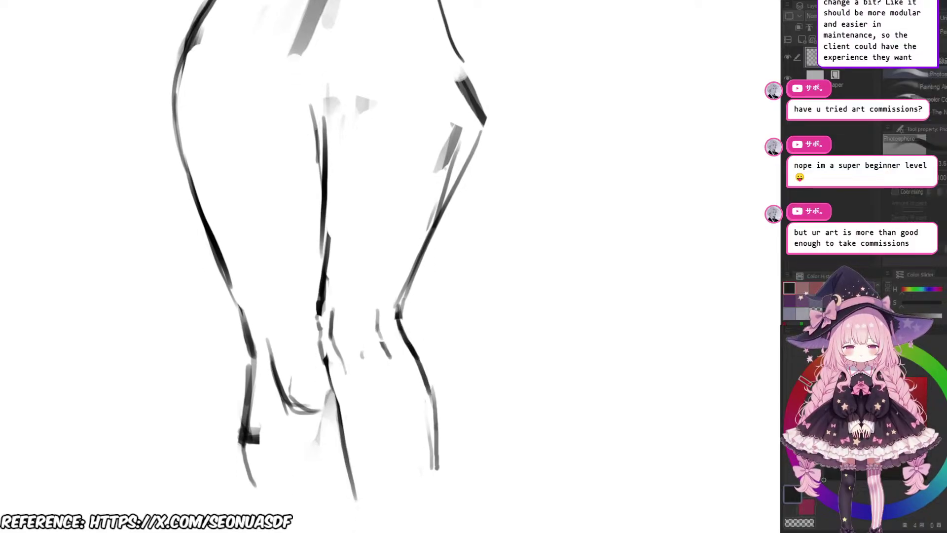
pyautogui.hotkey('ctrl', 'z')
# Step: Redraw the back leg's outer contour as a dark line slanting outward from the knee to the calf
pyautogui.moveTo(398, 321)
pyautogui.mouseDown()
pyautogui.moveTo(431, 389)
pyautogui.moveTo(422, 348)
pyautogui.moveTo(427, 382)
pyautogui.mouseUp()
pyautogui.press('e')
pyautogui.press('b')
pyautogui.moveTo(405, 336); pyautogui.dragTo(436, 395)
pyautogui.press('e')
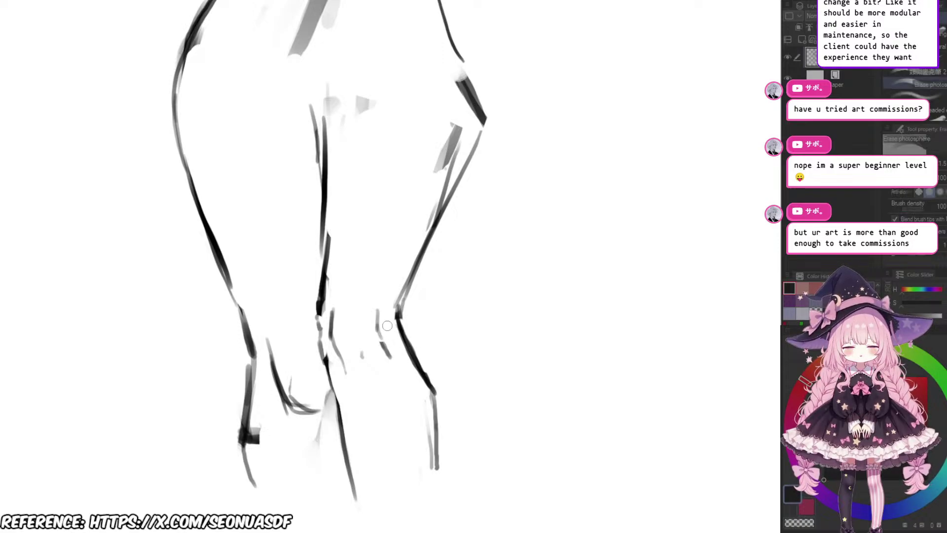
# Step: Clean up the inside of the back leg's new calf line, extend it down the shin, and trim its outer edge
pyautogui.moveTo(395, 331); pyautogui.dragTo(422, 391)
pyautogui.press('b')
pyautogui.moveTo(399, 326)
pyautogui.mouseDown()
pyautogui.moveTo(431, 388)
pyautogui.moveTo(437, 442)
pyautogui.mouseUp()
pyautogui.press('e')
pyautogui.moveTo(449, 404); pyautogui.dragTo(446, 449)
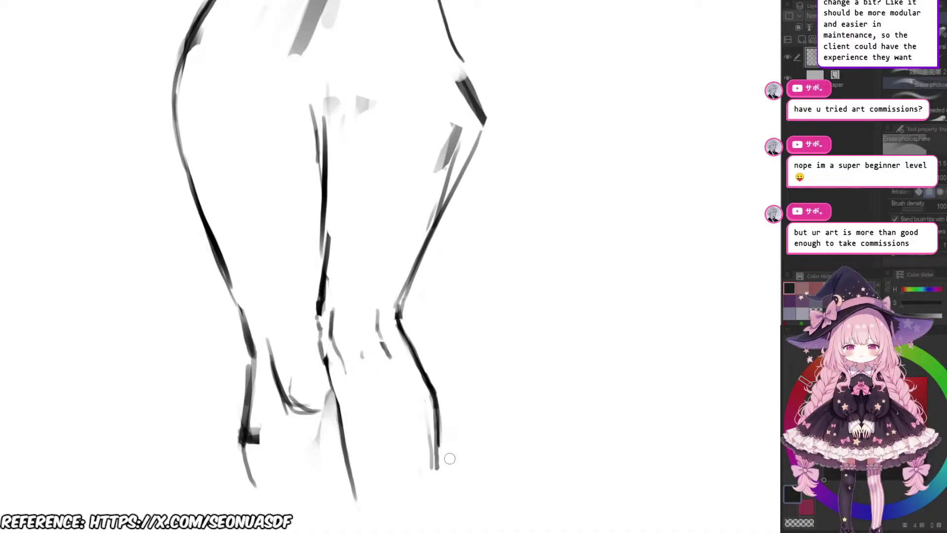
pyautogui.press('b')
# Step: Draw a curved cross-contour line across the back leg's calf below the knee
pyautogui.scroll(-3, 459, 395)
pyautogui.scroll(-2, 434, 390)
pyautogui.scroll(4, 428, 396)
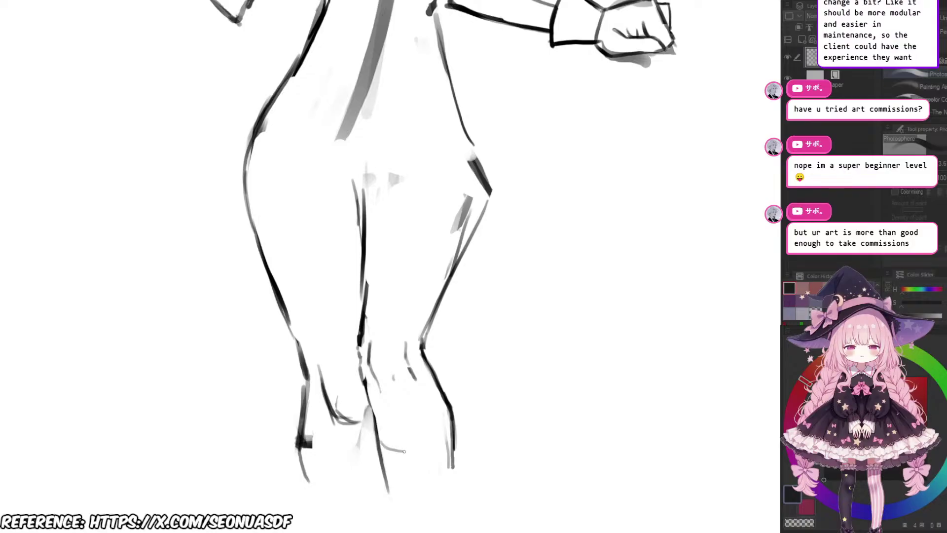
pyautogui.moveTo(453, 426); pyautogui.dragTo(506, 419)
# Step: Erase the front leg's kneecap curve and replace it with a single short slanted stroke
pyautogui.press('e')
pyautogui.moveTo(385, 391)
pyautogui.mouseDown()
pyautogui.moveTo(382, 372)
pyautogui.moveTo(397, 410)
pyautogui.moveTo(388, 386)
pyautogui.mouseUp()
pyautogui.press('b')
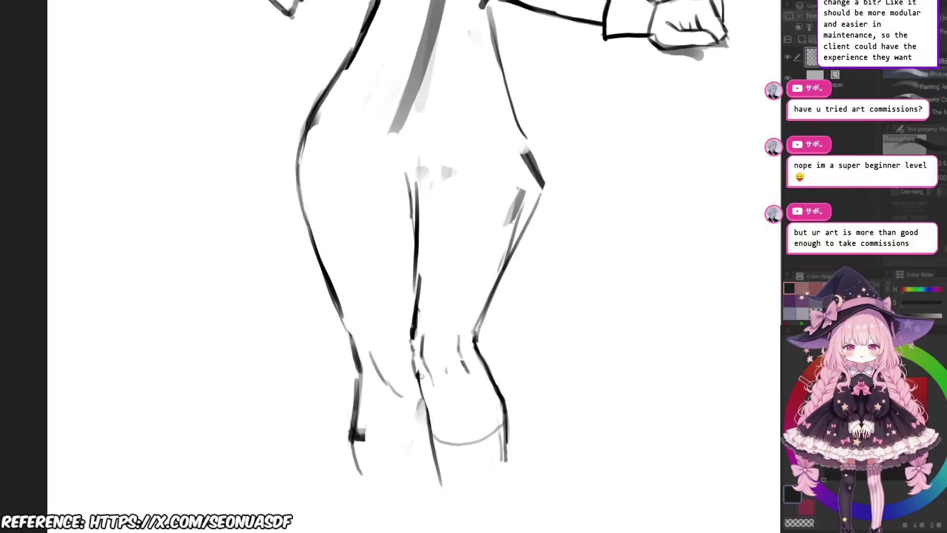
# Step: Thin the front leg's outer knee contour with the eraser and extend the outer thigh line down to the knee
pyautogui.press('e')
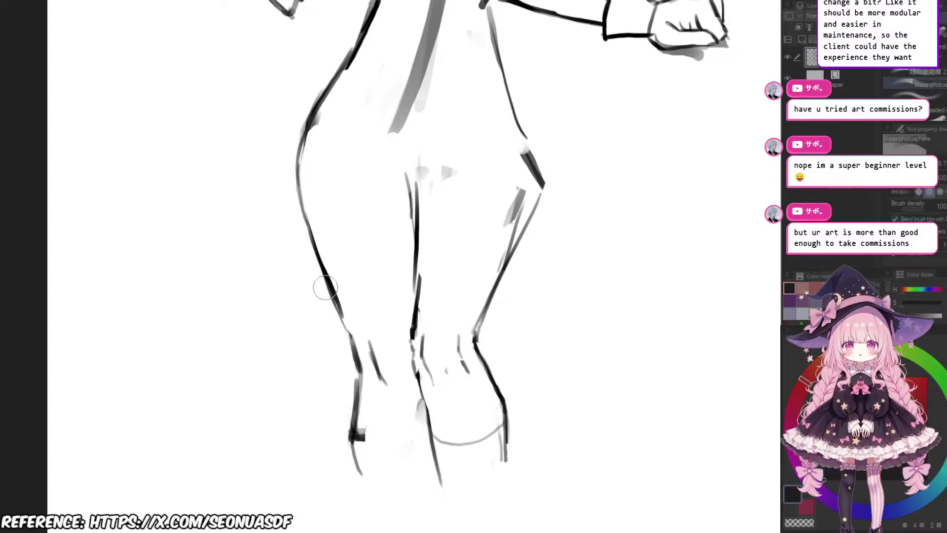
pyautogui.moveTo(340, 318)
pyautogui.mouseDown()
pyautogui.moveTo(352, 356)
pyautogui.moveTo(321, 296)
pyautogui.moveTo(336, 318)
pyautogui.moveTo(327, 259)
pyautogui.moveTo(362, 361)
pyautogui.mouseUp()
pyautogui.press('b')
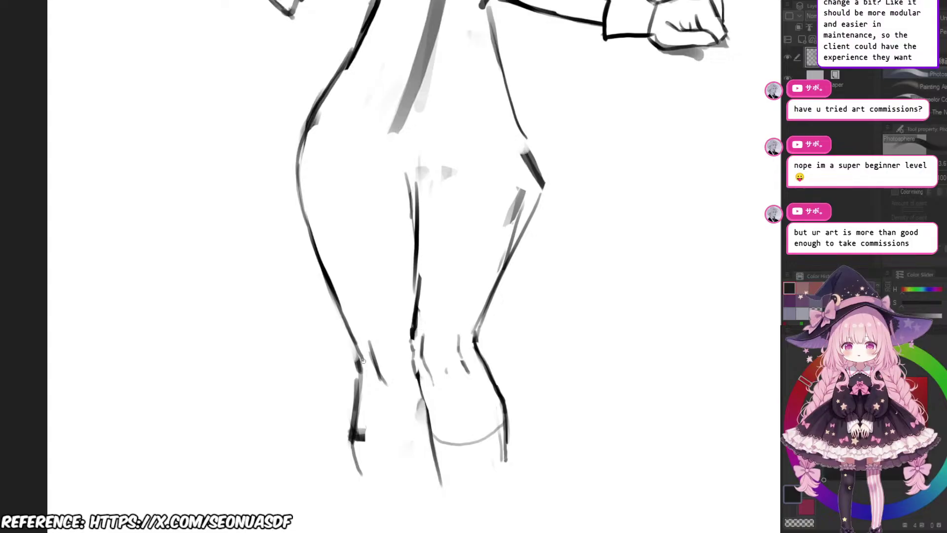
# Step: Redraw the lower inner thigh line above the back leg's knee and shave its edge with the eraser
pyautogui.scroll(1, 428, 330)
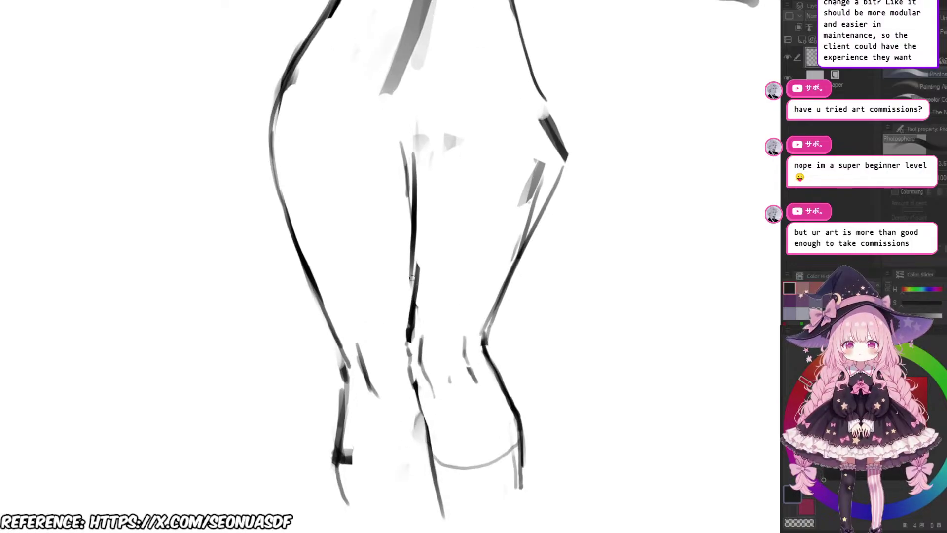
pyautogui.moveTo(413, 269); pyautogui.dragTo(406, 339)
pyautogui.press('e')
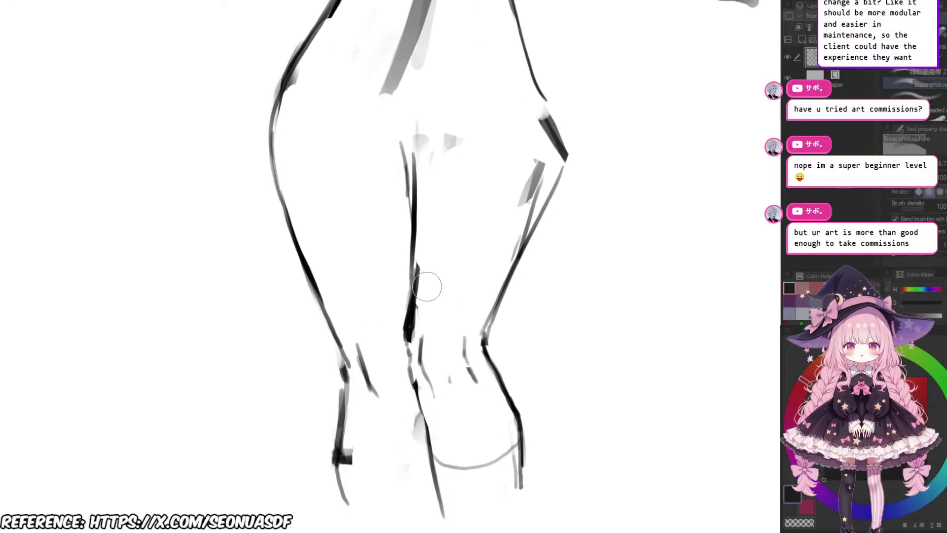
pyautogui.moveTo(425, 265); pyautogui.dragTo(409, 350)
pyautogui.press('p')
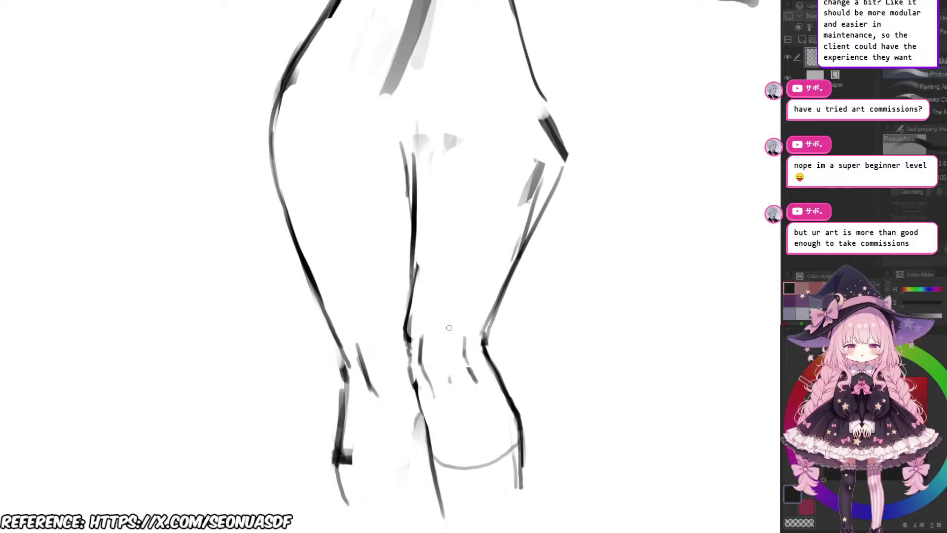
# Step: Erase the upper inner thigh line and redraw it as a slanted line from the crotch toward the knee
pyautogui.scroll(-2, 503, 281)
pyautogui.scroll(4, 514, 252)
pyautogui.moveTo(514, 251)
pyautogui.mouseDown()
pyautogui.moveTo(504, 245)
pyautogui.moveTo(500, 292)
pyautogui.moveTo(509, 302)
pyautogui.mouseUp()
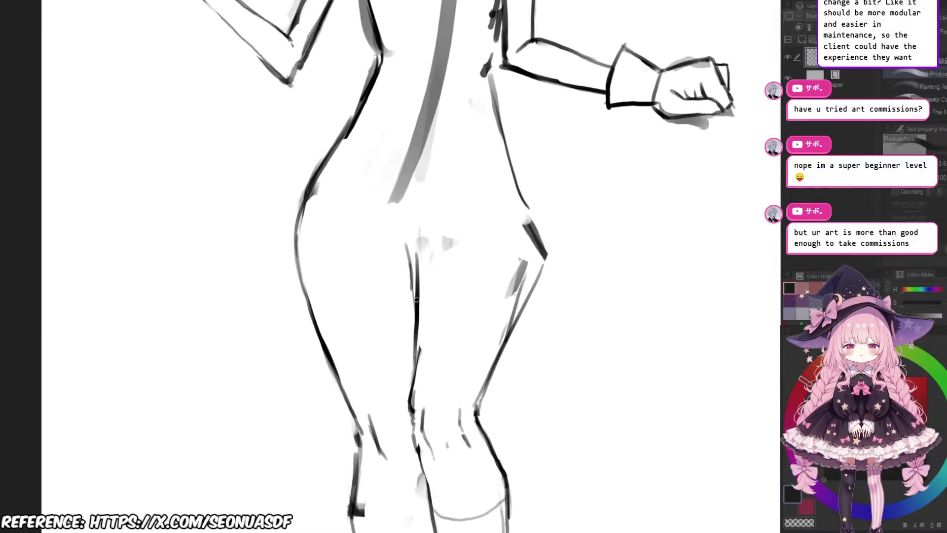
pyautogui.press('e')
pyautogui.moveTo(412, 281); pyautogui.dragTo(410, 310)
pyautogui.press('p')
pyautogui.moveTo(429, 261)
pyautogui.mouseDown()
pyautogui.moveTo(416, 352)
pyautogui.moveTo(426, 250)
pyautogui.moveTo(414, 331)
pyautogui.mouseUp()
pyautogui.press('e')
pyautogui.scroll(-4, 415, 331)
pyautogui.scroll(5, 414, 332)
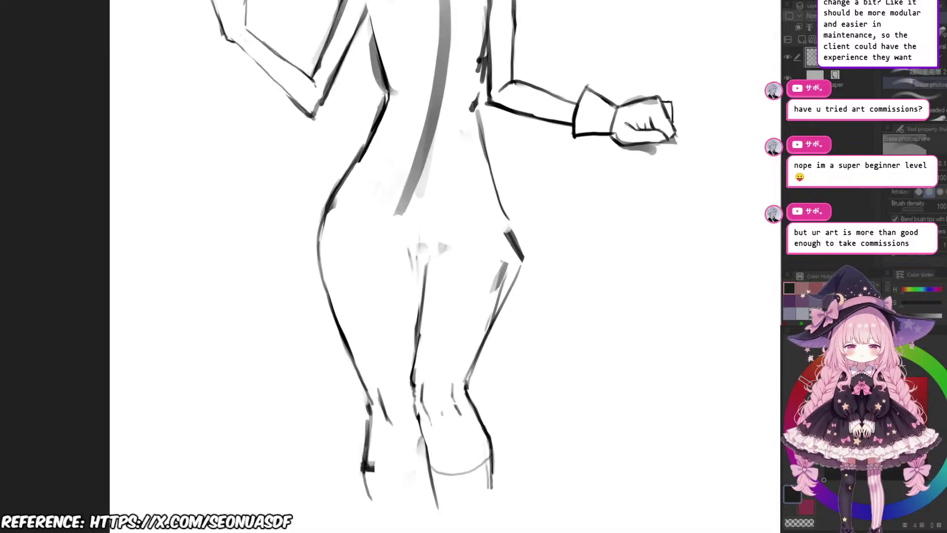
# Step: Lasso the front leg's outer contour from hip to shin and shift it inward with a free transform
pyautogui.scroll(-3, 432, 267)
pyautogui.scroll(4, 433, 267)
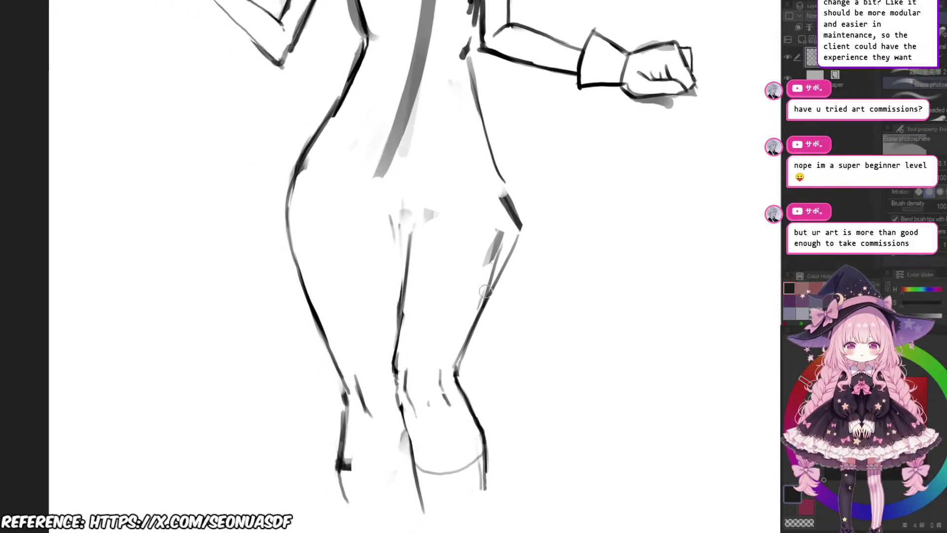
pyautogui.press('m')
pyautogui.moveTo(276, 173); pyautogui.dragTo(293, 463)
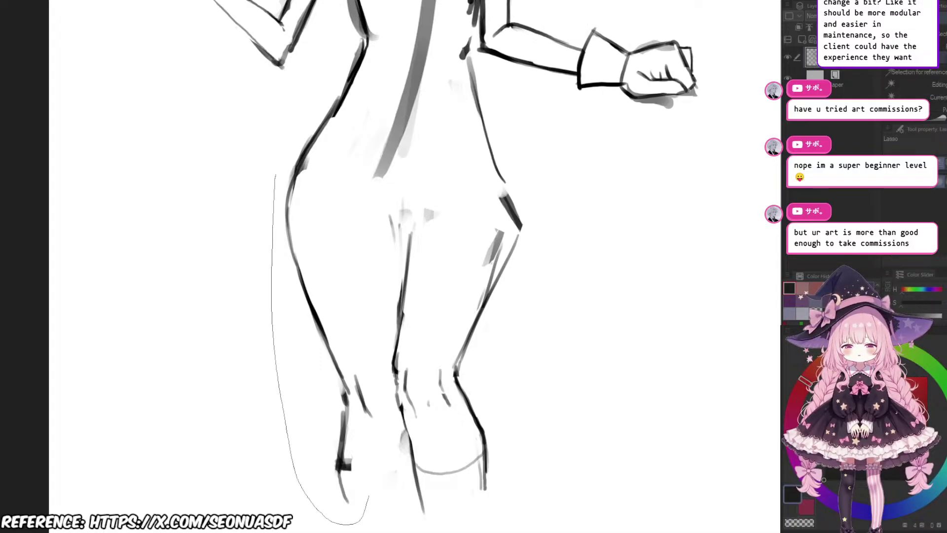
pyautogui.moveTo(386, 426)
pyautogui.mouseDown()
pyautogui.moveTo(308, 184)
pyautogui.moveTo(229, 196)
pyautogui.mouseUp()
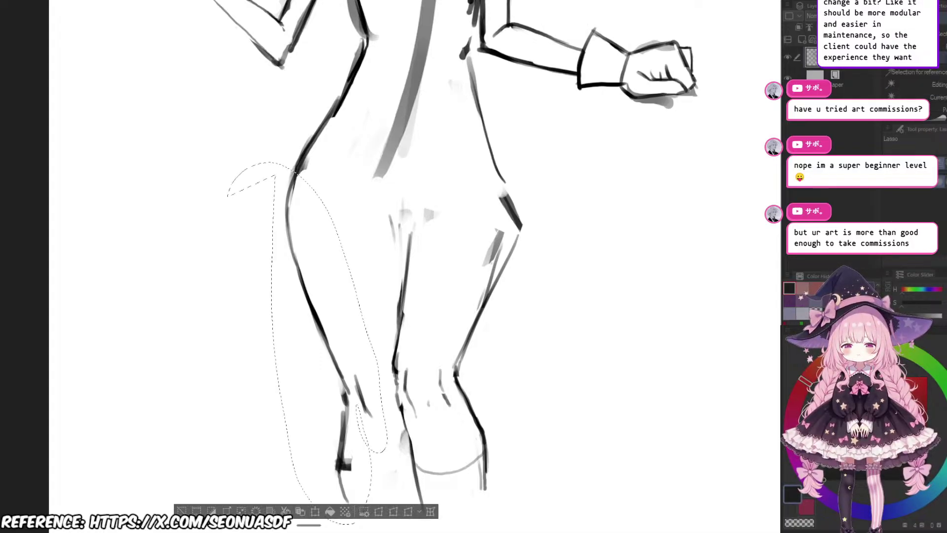
pyautogui.hotkey('ctrl', 't')
pyautogui.moveTo(321, 306); pyautogui.dragTo(335, 305)
pyautogui.moveTo(444, 277); pyautogui.dragTo(444, 279)
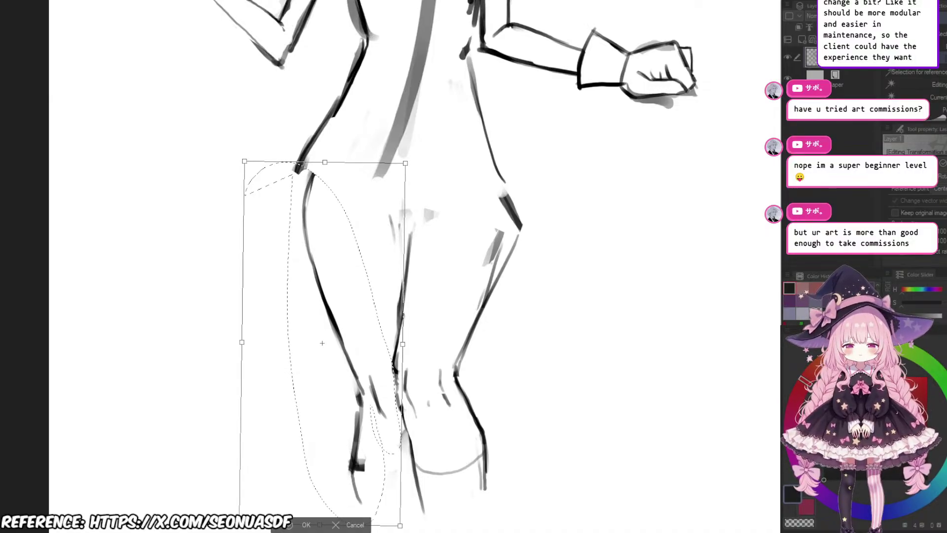
pyautogui.press('Right')
pyautogui.press('Right')
pyautogui.press('Right')
pyautogui.press('Right')
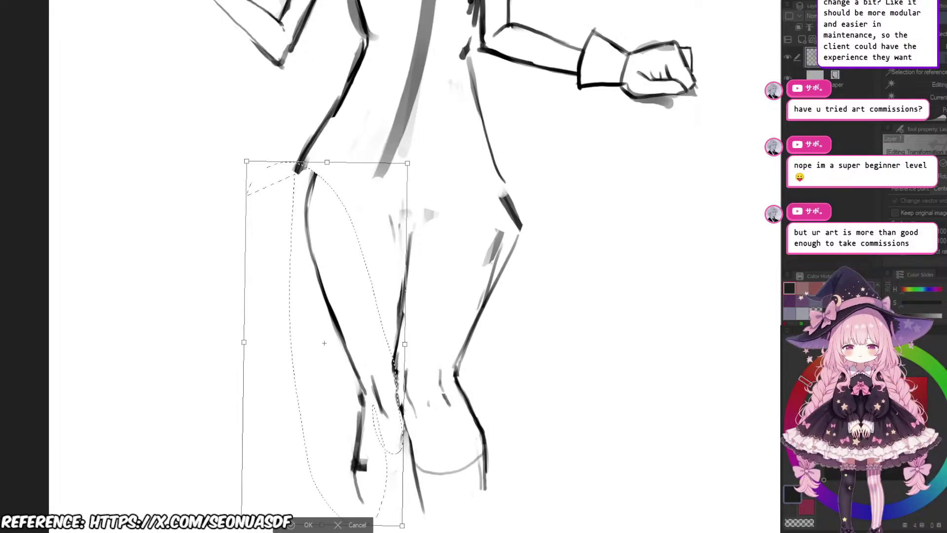
pyautogui.press('Return')
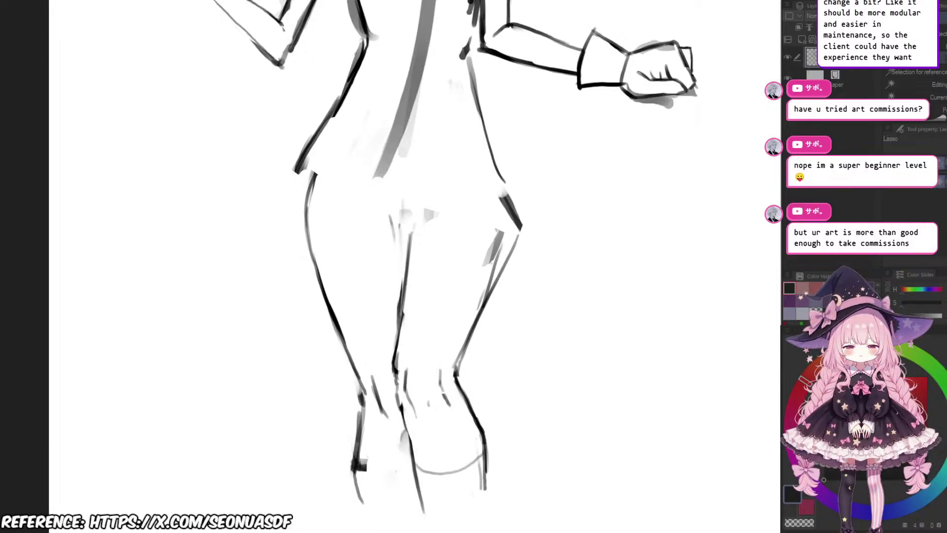
# Step: Draw the front leg's inner thigh line from the crotch down to meet the back leg's inner contour
pyautogui.scroll(2, 503, 334)
pyautogui.scroll(1, 375, 197)
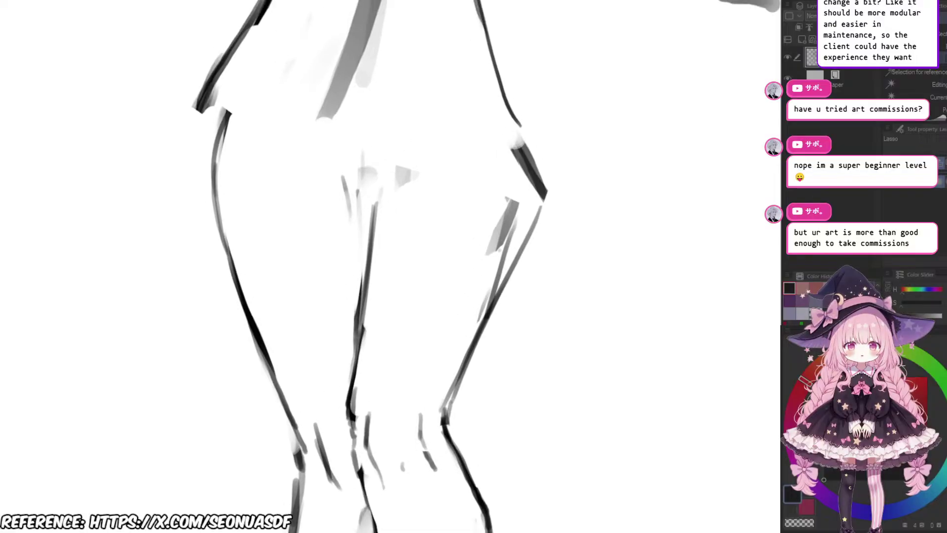
pyautogui.moveTo(375, 217); pyautogui.dragTo(396, 240)
pyautogui.press('b')
pyautogui.moveTo(366, 213); pyautogui.dragTo(382, 312)
pyautogui.hotkey('ctrl', 'z')
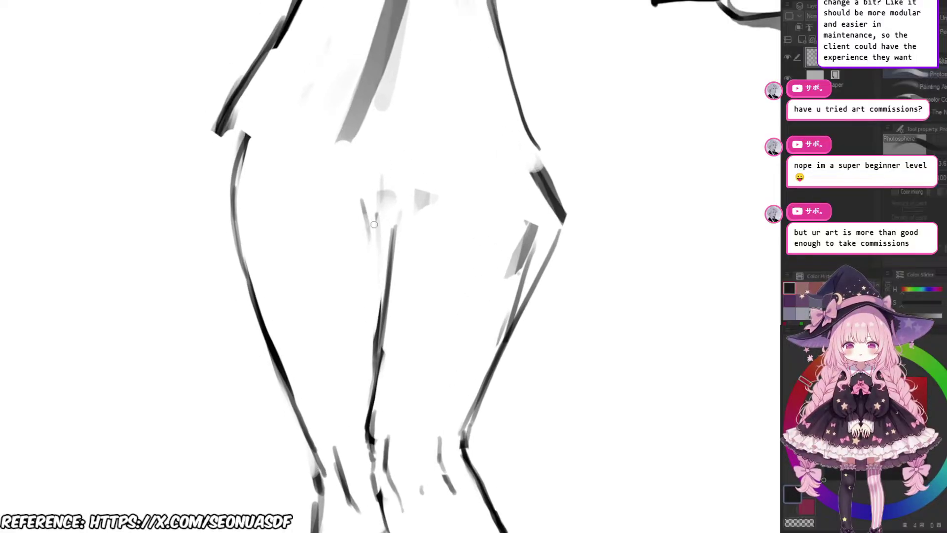
pyautogui.moveTo(372, 222); pyautogui.dragTo(382, 316)
# Step: Redraw the back leg's outer thigh line farther inward and erase the old line leading out to the hip
pyautogui.scroll(-5, 488, 243)
pyautogui.moveTo(463, 242)
pyautogui.mouseDown()
pyautogui.moveTo(442, 240)
pyautogui.moveTo(448, 296)
pyautogui.moveTo(450, 282)
pyautogui.mouseUp()
pyautogui.scroll(3, 522, 248)
pyautogui.press('e')
pyautogui.scroll(-5, 503, 263)
pyautogui.scroll(3, 506, 255)
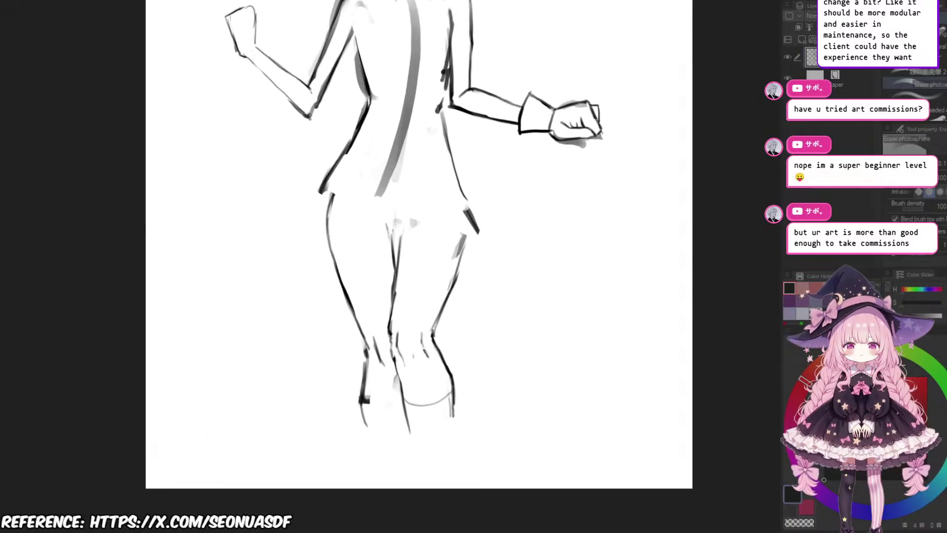
pyautogui.moveTo(476, 316); pyautogui.dragTo(504, 231)
pyautogui.scroll(3, 494, 241)
pyautogui.scroll(2, 485, 301)
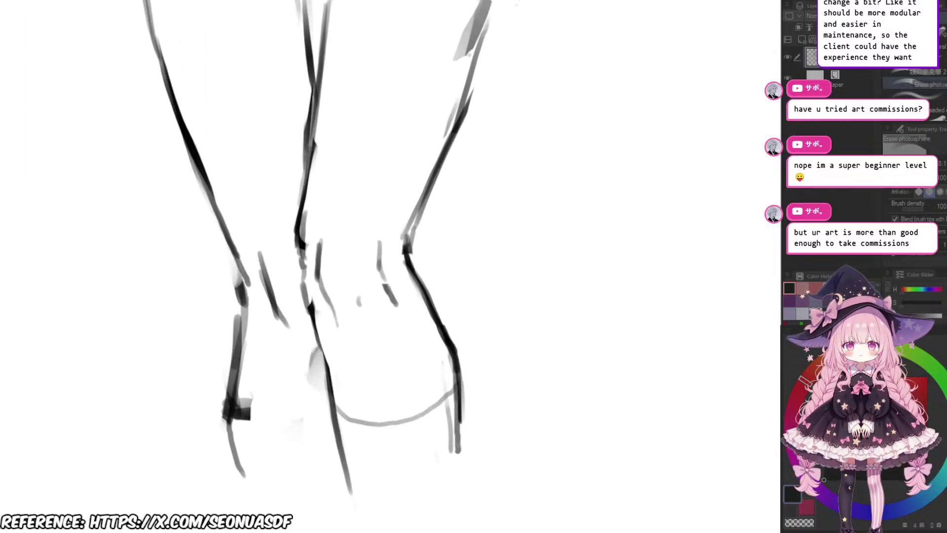
# Step: Rework the right-hand leg's outer knee contour with a new slanted stroke and erase the old overlapping lines around it
pyautogui.press('b')
pyautogui.moveTo(407, 197); pyautogui.dragTo(415, 261)
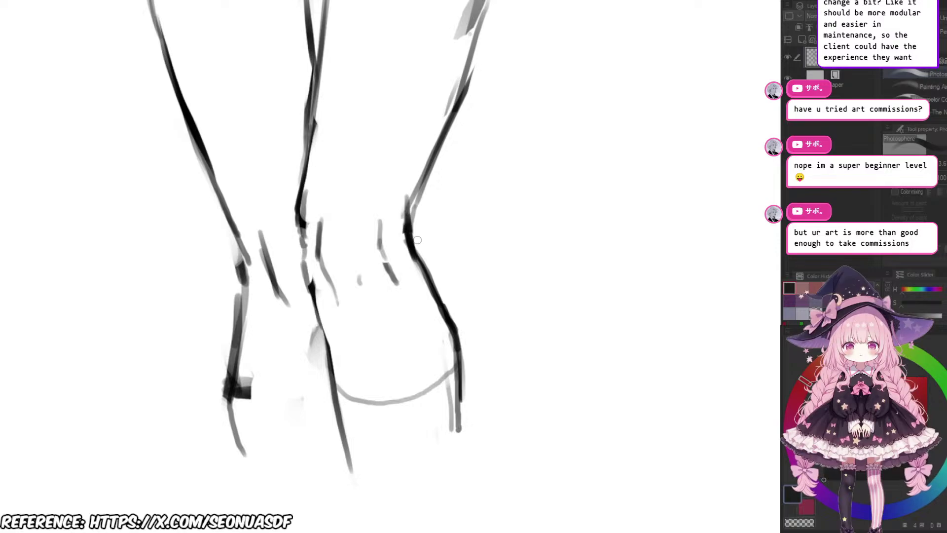
pyautogui.press('e')
pyautogui.moveTo(421, 211)
pyautogui.mouseDown()
pyautogui.moveTo(401, 202)
pyautogui.moveTo(415, 255)
pyautogui.mouseUp()
pyautogui.press('b')
pyautogui.hotkey('ctrl', 'z')
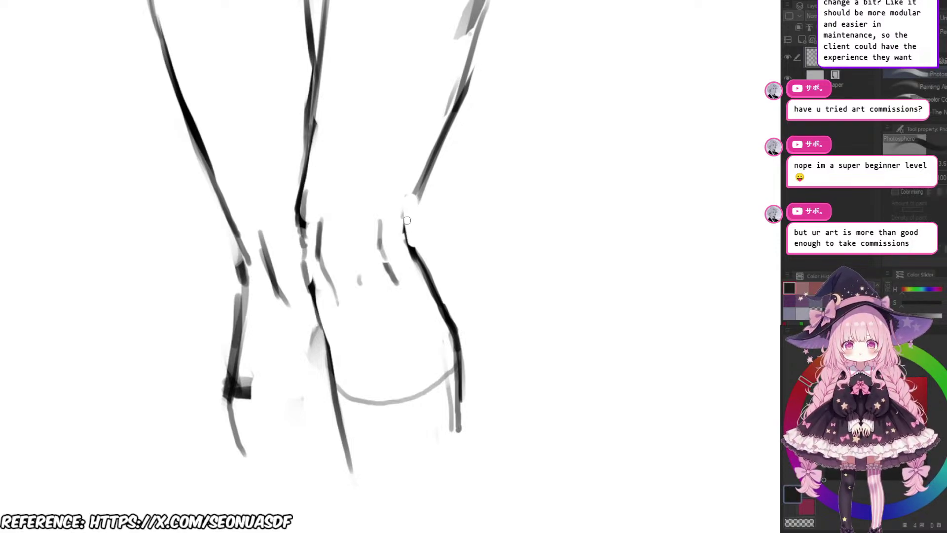
pyautogui.moveTo(401, 198); pyautogui.dragTo(414, 252)
pyautogui.press('e')
pyautogui.moveTo(397, 207); pyautogui.dragTo(414, 270)
pyautogui.moveTo(398, 230); pyautogui.dragTo(423, 277)
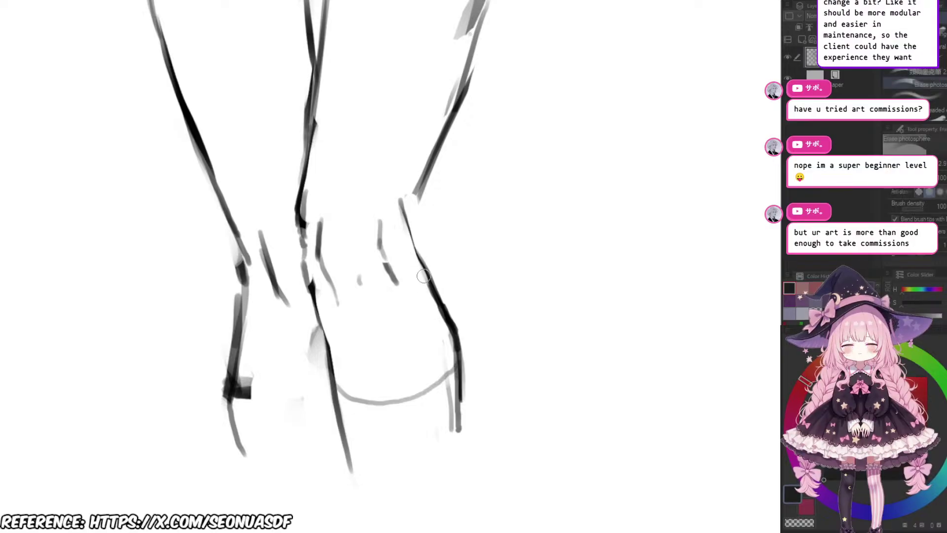
# Step: Redraw the right-hand leg's outer contour from just below the thigh line down into the calf
pyautogui.press('b')
pyautogui.moveTo(401, 199)
pyautogui.mouseDown()
pyautogui.moveTo(416, 257)
pyautogui.moveTo(405, 240)
pyautogui.moveTo(427, 284)
pyautogui.mouseUp()
pyautogui.hotkey('ctrl', 'z')
pyautogui.moveTo(405, 239); pyautogui.dragTo(424, 285)
pyautogui.moveTo(278, 292)
pyautogui.mouseDown()
pyautogui.moveTo(372, 305)
pyautogui.moveTo(378, 317)
pyautogui.mouseUp()
pyautogui.moveTo(379, 316)
pyautogui.mouseDown()
pyautogui.moveTo(398, 335)
pyautogui.moveTo(371, 328)
pyautogui.moveTo(383, 316)
pyautogui.mouseUp()
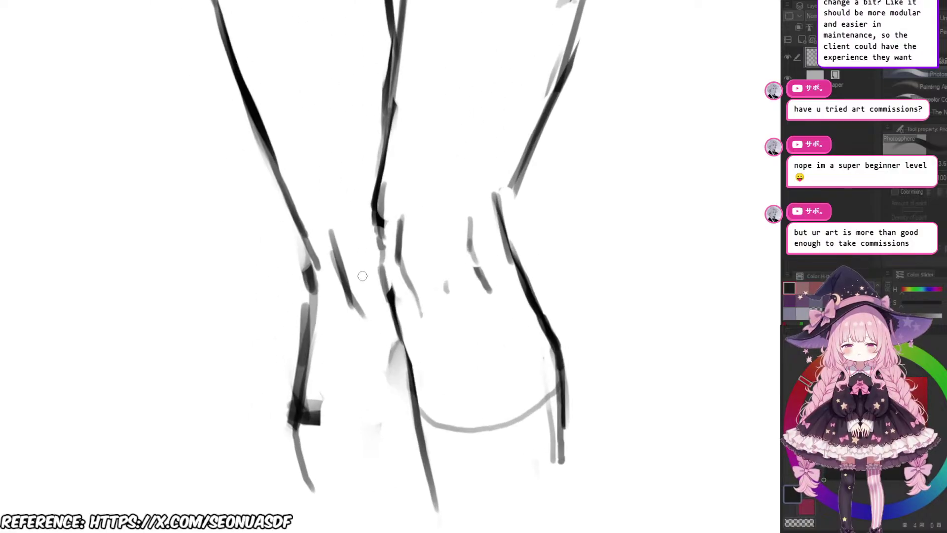
# Step: Erase the left-hand leg's inner knee line and redraw it as a longer slanted stroke
pyautogui.press('e')
pyautogui.moveTo(332, 233); pyautogui.dragTo(348, 282)
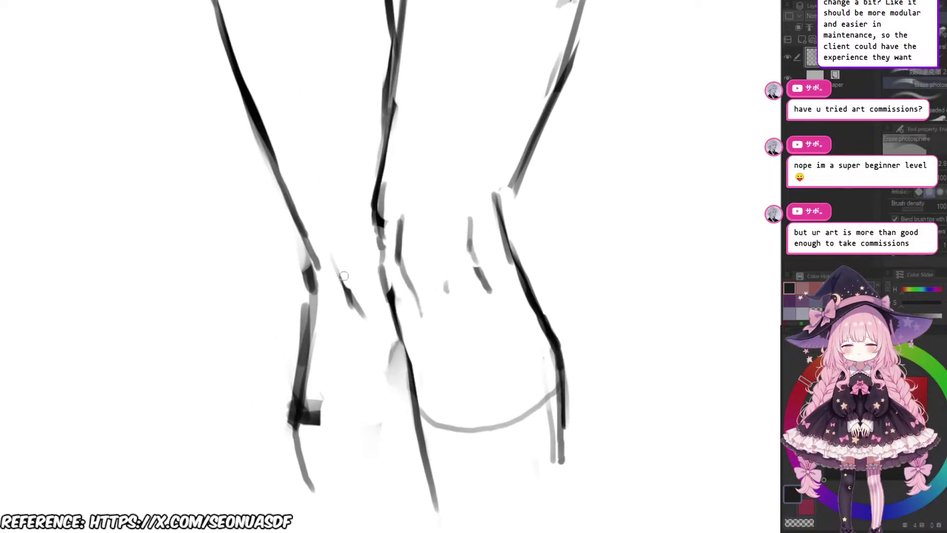
pyautogui.press('b')
pyautogui.moveTo(319, 230); pyautogui.dragTo(370, 314)
# Step: Extend the left-hand outer thigh line up past the hip and sketch a small V shape at the crotch
pyautogui.scroll(-4, 472, 264)
pyautogui.scroll(2, 513, 178)
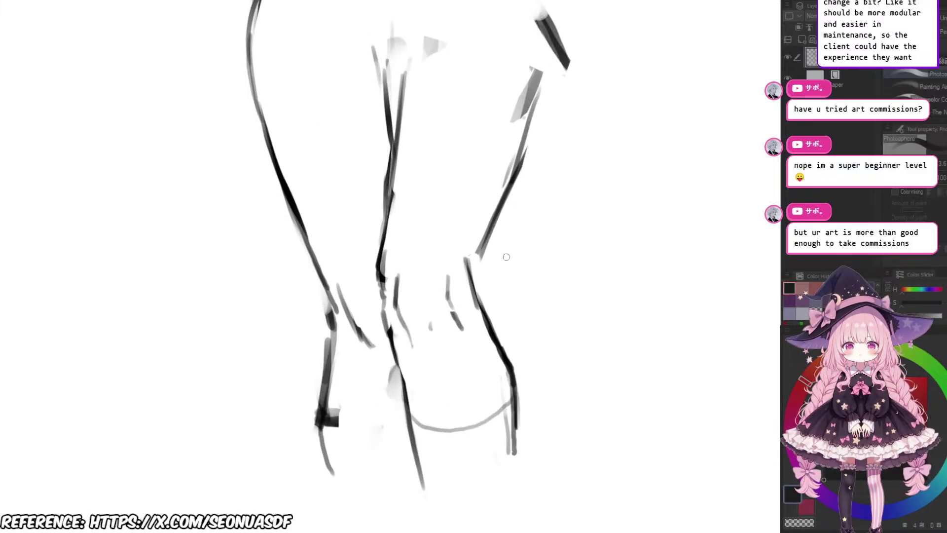
pyautogui.scroll(-3, 473, 383)
pyautogui.scroll(1, 474, 268)
pyautogui.moveTo(448, 201)
pyautogui.mouseDown()
pyautogui.moveTo(448, 242)
pyautogui.moveTo(479, 312)
pyautogui.mouseUp()
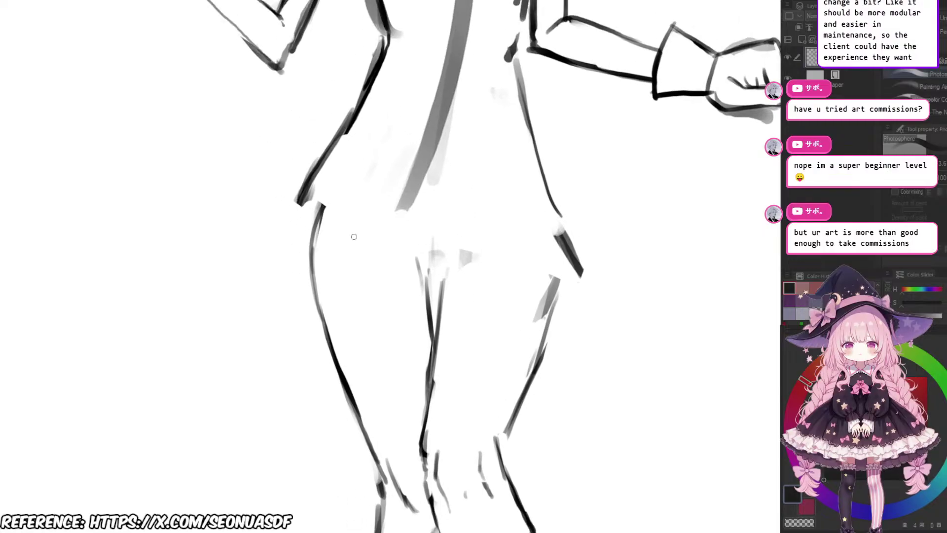
pyautogui.moveTo(317, 215); pyautogui.dragTo(337, 169)
pyautogui.scroll(-3, 532, 264)
pyautogui.scroll(4, 532, 264)
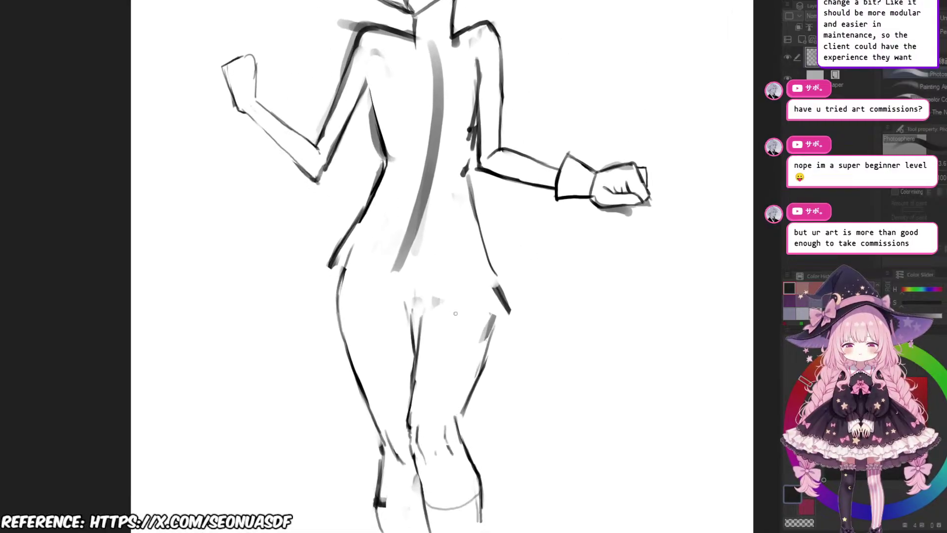
pyautogui.scroll(2, 405, 261)
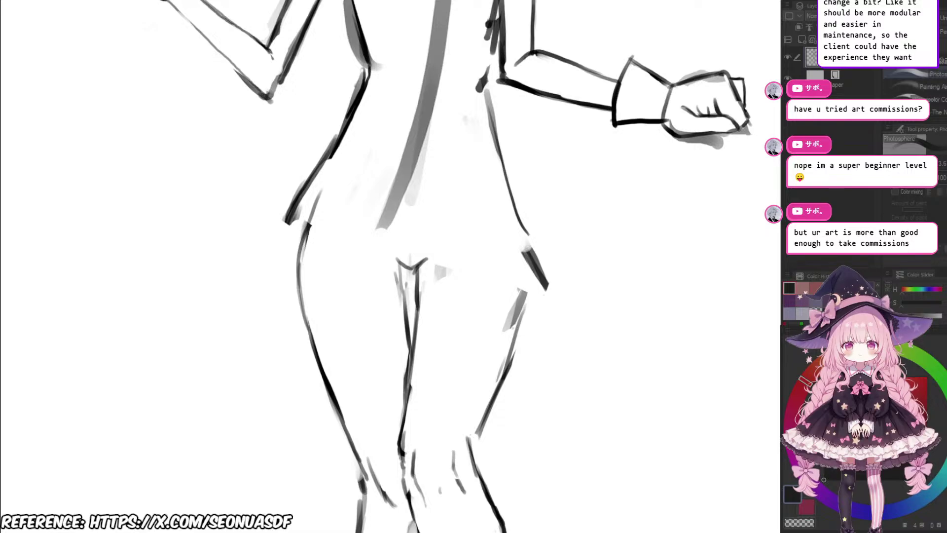
pyautogui.scroll(-3, 417, 274)
pyautogui.scroll(3, 457, 255)
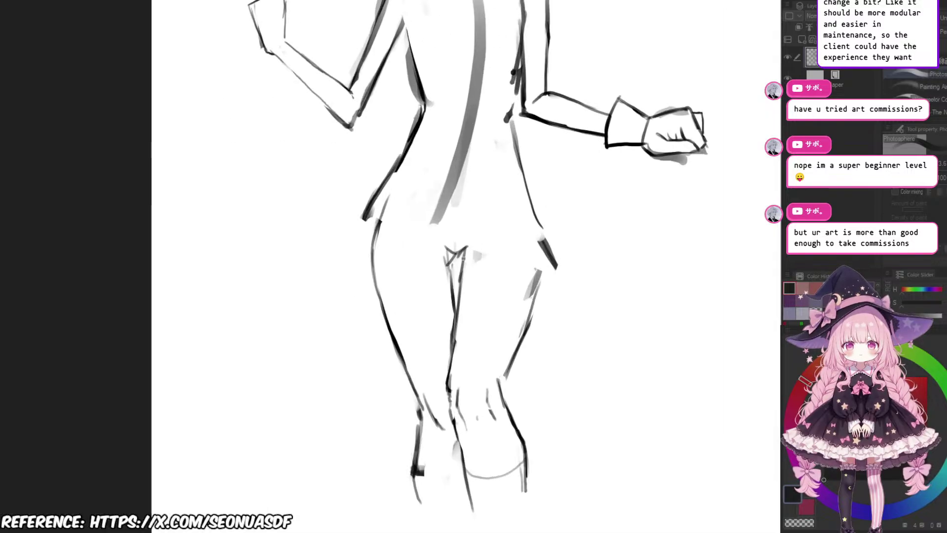
pyautogui.scroll(-3, 481, 255)
pyautogui.scroll(3, 481, 255)
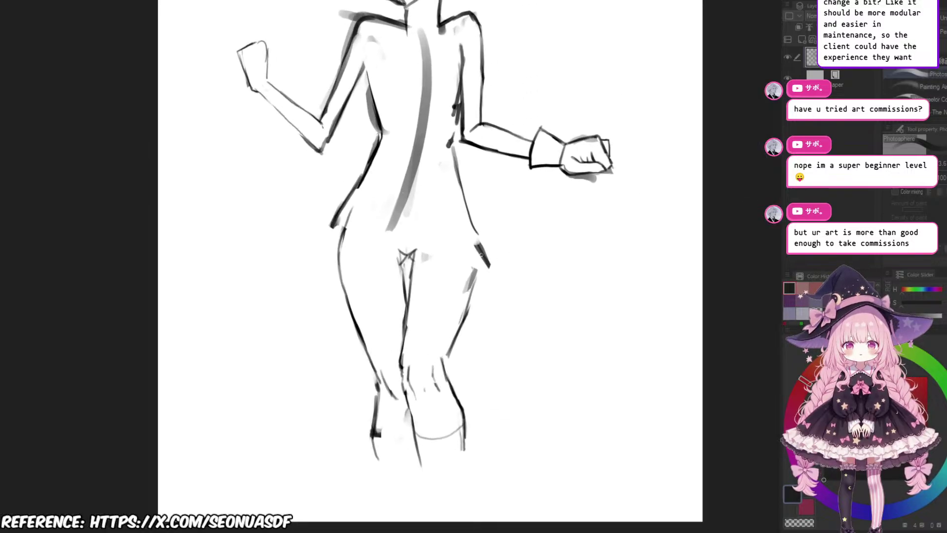
# Step: Redraw the right-hand outer thigh line from the knee up to the hip and erase the protruding hip stroke
pyautogui.moveTo(472, 312); pyautogui.dragTo(435, 303)
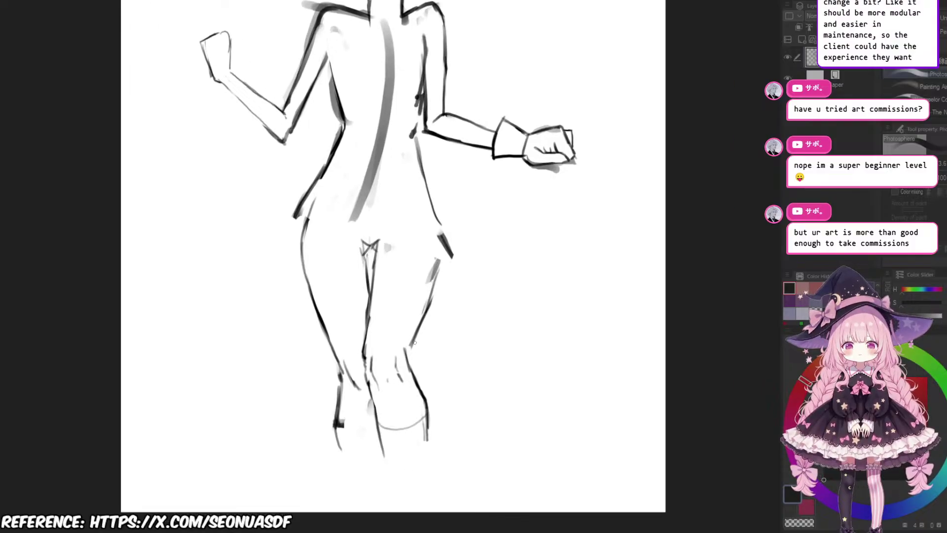
pyautogui.moveTo(410, 352)
pyautogui.mouseDown()
pyautogui.moveTo(439, 260)
pyautogui.moveTo(419, 322)
pyautogui.mouseUp()
pyautogui.press('e')
pyautogui.press('b')
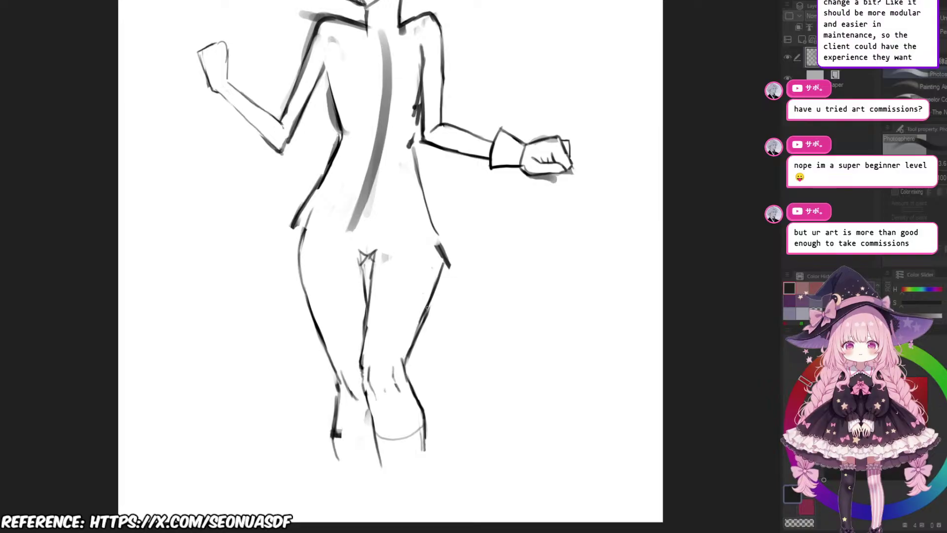
pyautogui.hotkey('ctrl', 'z')
pyautogui.moveTo(446, 254); pyautogui.dragTo(423, 317)
pyautogui.press('e')
pyautogui.moveTo(450, 269); pyautogui.dragTo(448, 244)
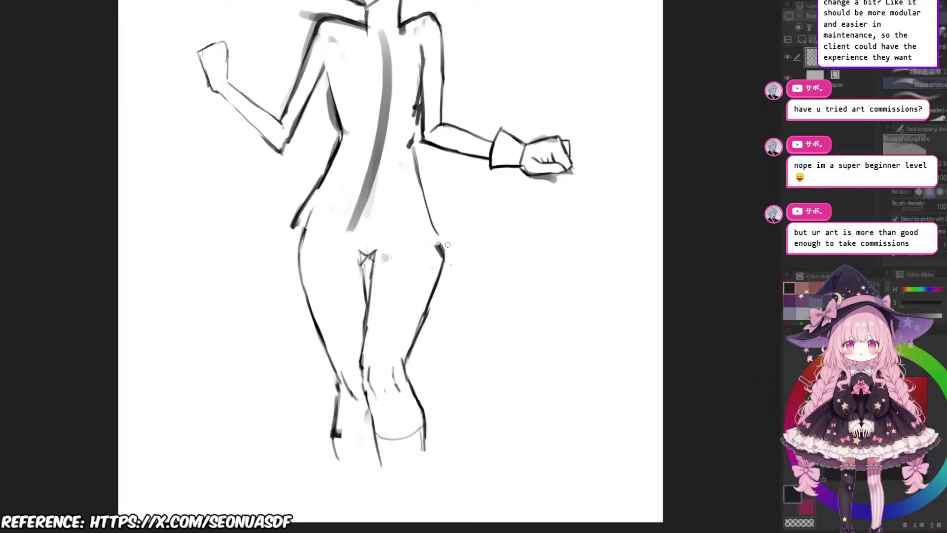
# Step: Redraw the right-hand side of the torso as a smooth curve from the waist out to the hip
pyautogui.scroll(2, 453, 254)
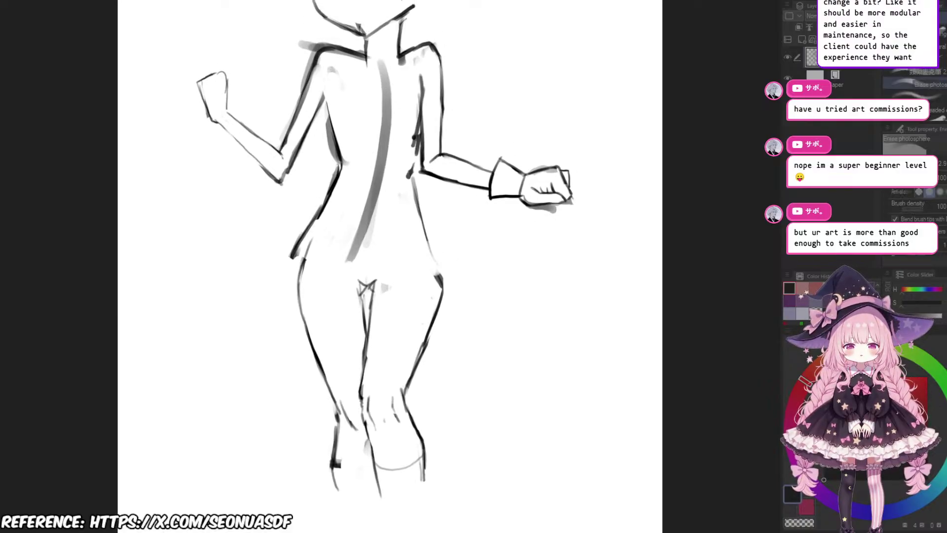
pyautogui.press('b')
pyautogui.moveTo(424, 220); pyautogui.dragTo(441, 259)
pyautogui.hotkey('ctrl', 'z')
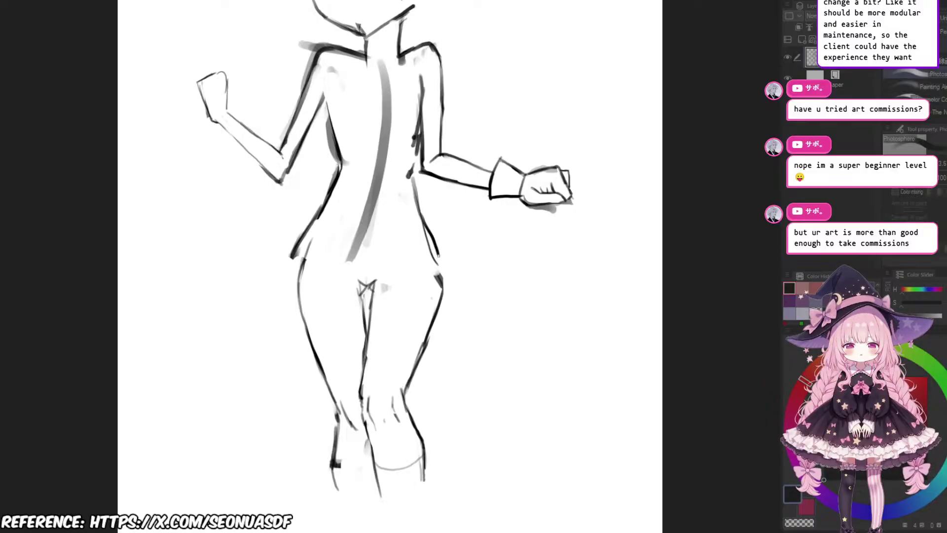
pyautogui.press('e')
pyautogui.moveTo(420, 226); pyautogui.dragTo(443, 287)
pyautogui.press('p')
pyautogui.hotkey('ctrl', 'z')
pyautogui.moveTo(397, 274)
pyautogui.mouseDown()
pyautogui.moveTo(423, 298)
pyautogui.moveTo(407, 315)
pyautogui.mouseUp()
pyautogui.scroll(1, 422, 298)
pyautogui.scroll(1, 407, 315)
pyautogui.moveTo(274, 286)
pyautogui.mouseDown()
pyautogui.moveTo(360, 300)
pyautogui.moveTo(290, 300)
pyautogui.mouseUp()
# Step: Erase the lower end of the left-hand waist line where it flares out past the hip
pyautogui.press('e')
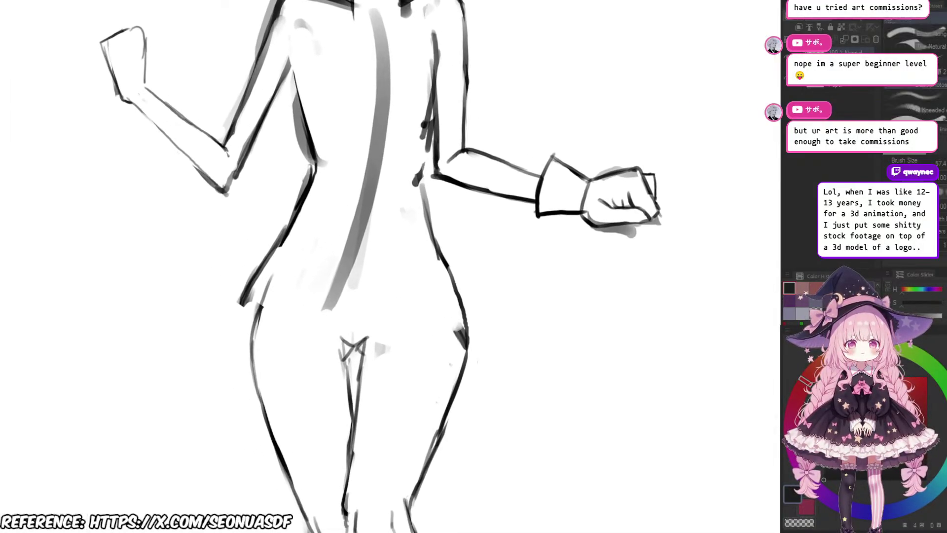
pyautogui.scroll(2, 334, 332)
pyautogui.moveTo(349, 330); pyautogui.dragTo(378, 379)
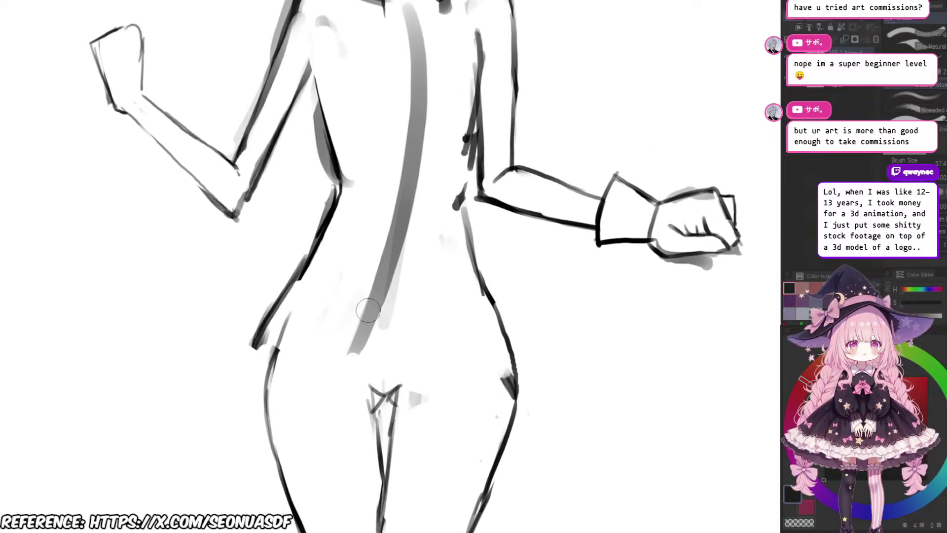
pyautogui.moveTo(368, 311)
pyautogui.mouseDown()
pyautogui.moveTo(396, 313)
pyautogui.moveTo(413, 283)
pyautogui.mouseUp()
pyautogui.scroll(-2, 401, 316)
pyautogui.scroll(1, 404, 318)
pyautogui.moveTo(322, 282)
pyautogui.mouseDown()
pyautogui.moveTo(306, 286)
pyautogui.moveTo(311, 264)
pyautogui.moveTo(293, 311)
pyautogui.mouseUp()
pyautogui.moveTo(358, 287); pyautogui.dragTo(336, 298)
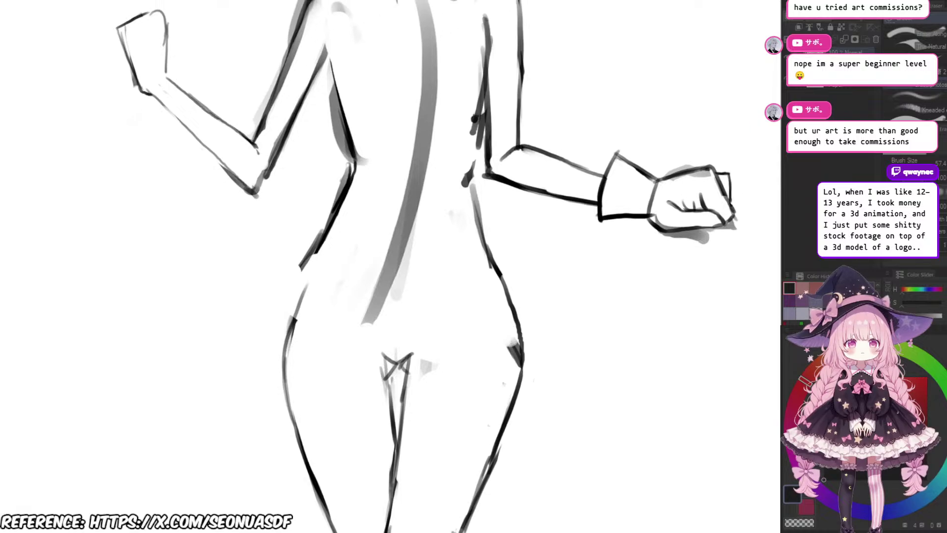
pyautogui.scroll(2, 336, 297)
pyautogui.moveTo(341, 265); pyautogui.dragTo(338, 333)
pyautogui.scroll(-1, 300, 269)
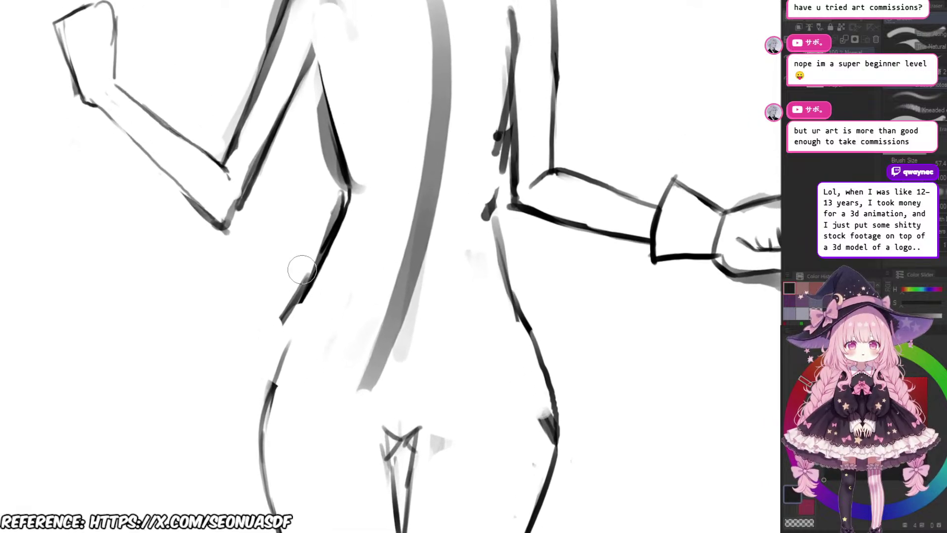
pyautogui.scroll(1, 306, 264)
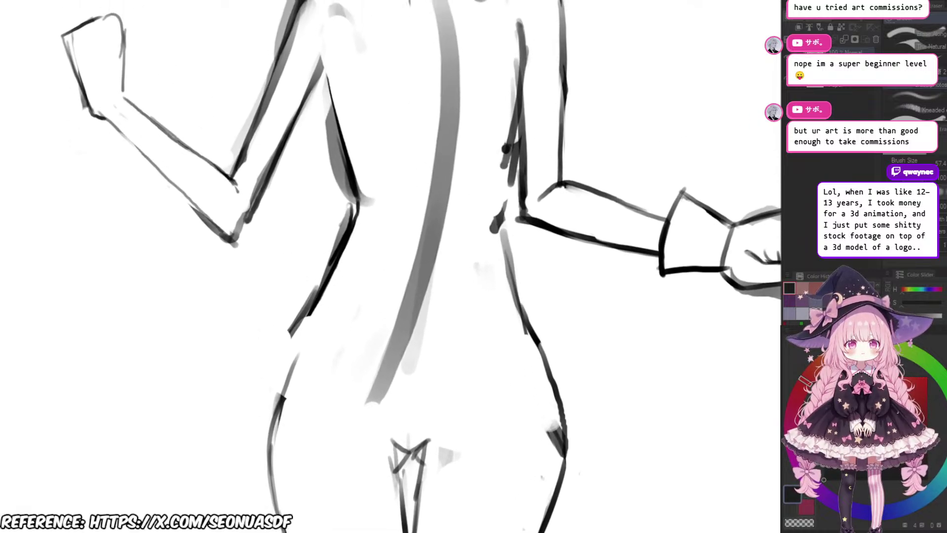
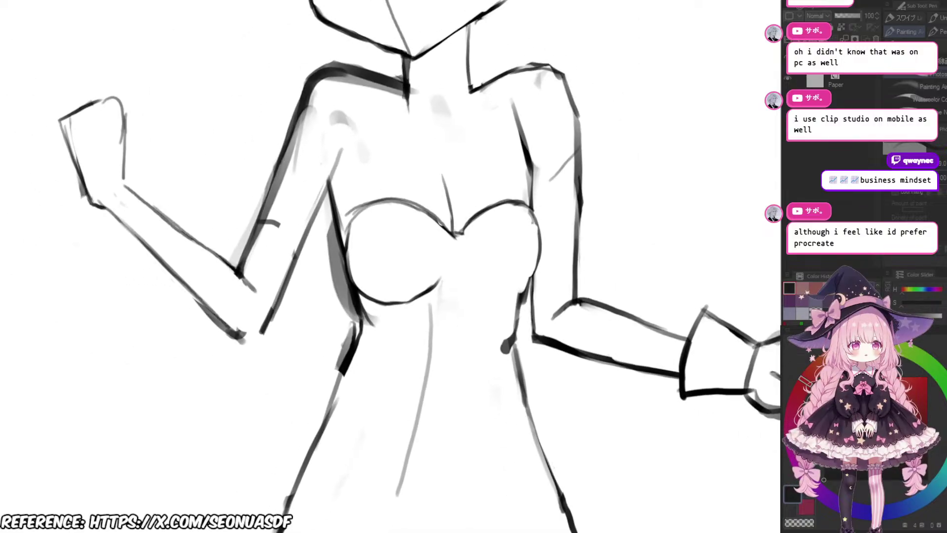
# Step: Clean up the inner end of the left breast's underside curve and extend it up toward the chest centre
pyautogui.scroll(3, 429, 291)
pyautogui.moveTo(405, 302)
pyautogui.mouseDown()
pyautogui.moveTo(468, 251)
pyautogui.moveTo(444, 279)
pyautogui.moveTo(443, 305)
pyautogui.moveTo(446, 284)
pyautogui.mouseUp()
pyautogui.press('e')
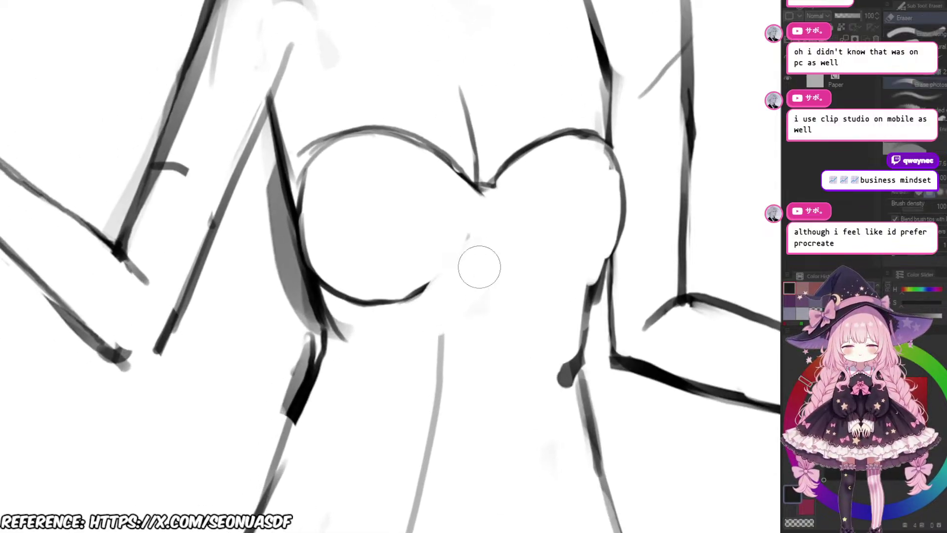
pyautogui.press('p')
pyautogui.moveTo(381, 306)
pyautogui.mouseDown()
pyautogui.moveTo(462, 251)
pyautogui.moveTo(413, 274)
pyautogui.mouseUp()
# Step: Draw the right breast's underside from its outer edge to the chest centre and trim the rough overlaps
pyautogui.scroll(-2, 449, 274)
pyautogui.scroll(2, 512, 265)
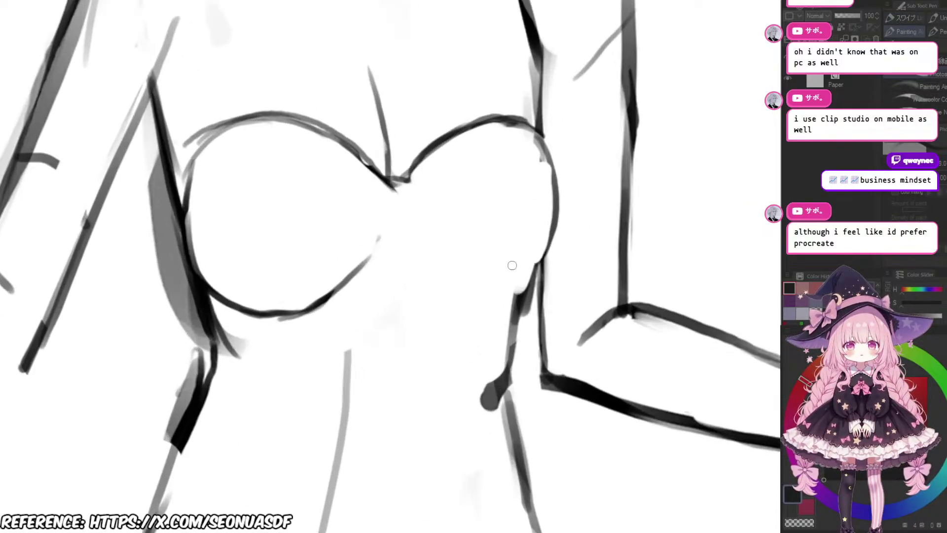
pyautogui.moveTo(542, 256); pyautogui.dragTo(507, 303)
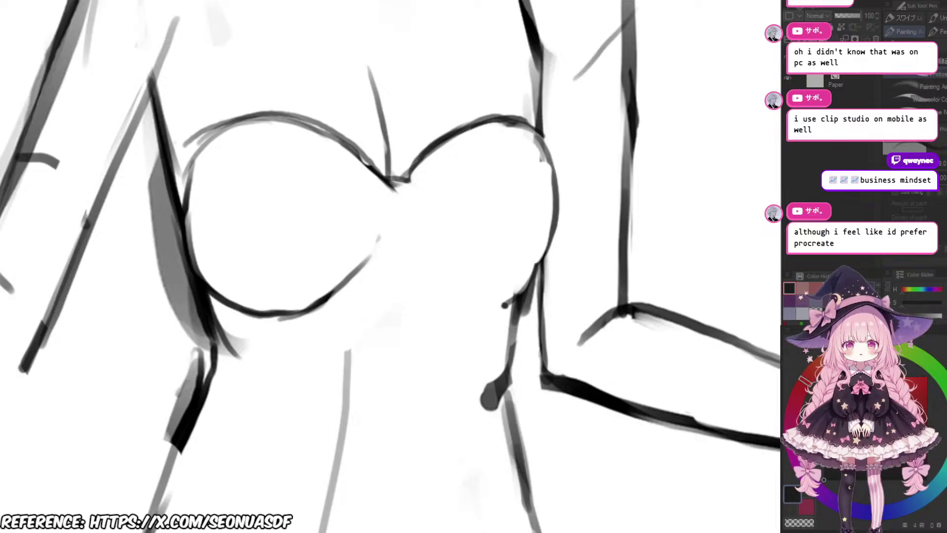
pyautogui.hotkey('ctrl', 'z')
pyautogui.moveTo(541, 258); pyautogui.dragTo(508, 299)
pyautogui.moveTo(404, 257)
pyautogui.mouseDown()
pyautogui.moveTo(454, 280)
pyautogui.moveTo(471, 301)
pyautogui.moveTo(474, 334)
pyautogui.mouseUp()
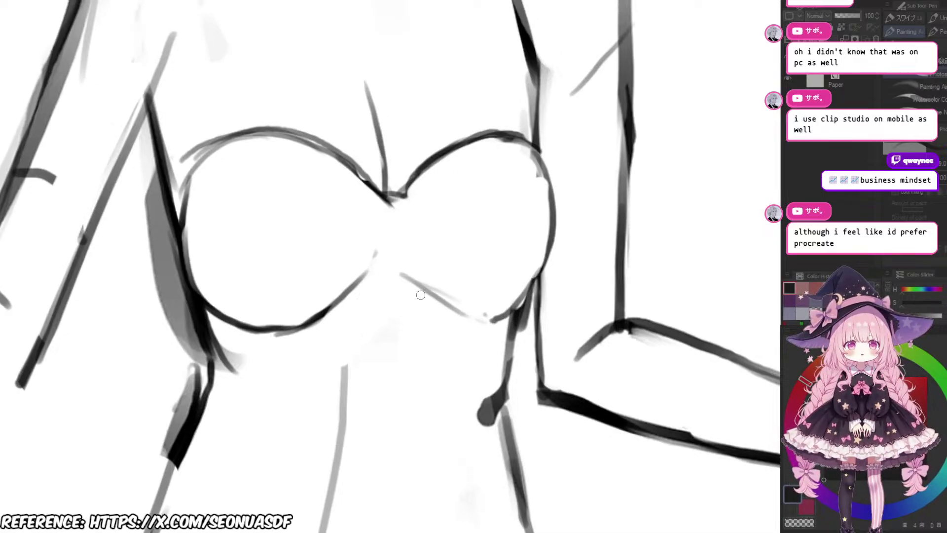
pyautogui.moveTo(402, 284); pyautogui.dragTo(486, 322)
pyautogui.press('e')
pyautogui.moveTo(413, 258)
pyautogui.mouseDown()
pyautogui.moveTo(437, 287)
pyautogui.moveTo(464, 292)
pyautogui.moveTo(417, 299)
pyautogui.moveTo(486, 333)
pyautogui.moveTo(473, 332)
pyautogui.mouseUp()
pyautogui.press('p')
pyautogui.scroll(-5, 513, 313)
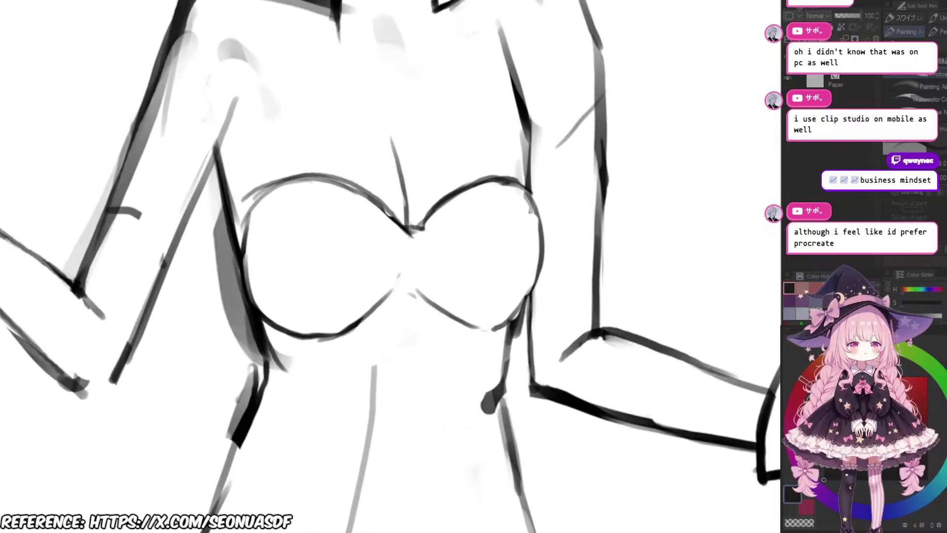
# Step: Erase the inner half of the left breast's underside curve and redraw it rising toward the chest centre
pyautogui.scroll(2, 513, 313)
pyautogui.moveTo(427, 276)
pyautogui.mouseDown()
pyautogui.moveTo(461, 303)
pyautogui.moveTo(419, 327)
pyautogui.moveTo(463, 285)
pyautogui.mouseUp()
pyautogui.press('e')
pyautogui.press('p')
pyautogui.scroll(3, 429, 305)
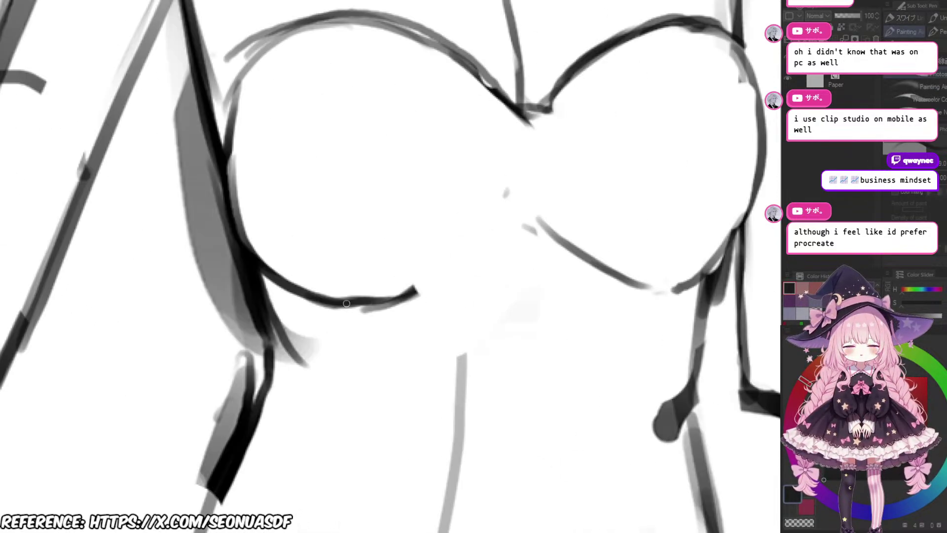
pyautogui.moveTo(346, 303)
pyautogui.mouseDown()
pyautogui.moveTo(414, 292)
pyautogui.moveTo(506, 222)
pyautogui.moveTo(491, 217)
pyautogui.moveTo(500, 242)
pyautogui.moveTo(469, 275)
pyautogui.mouseUp()
pyautogui.press('e')
pyautogui.press('p')
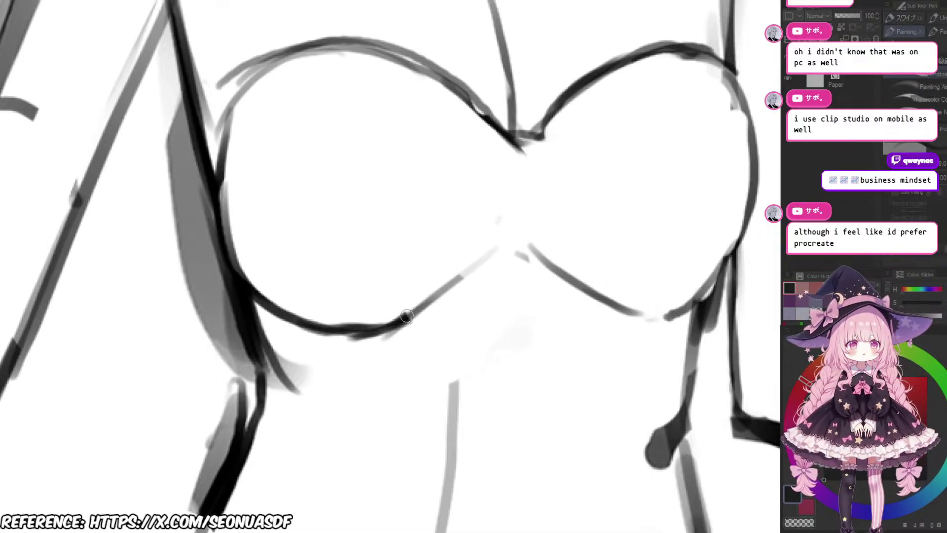
pyautogui.moveTo(406, 316)
pyautogui.mouseDown()
pyautogui.moveTo(500, 223)
pyautogui.moveTo(469, 278)
pyautogui.mouseUp()
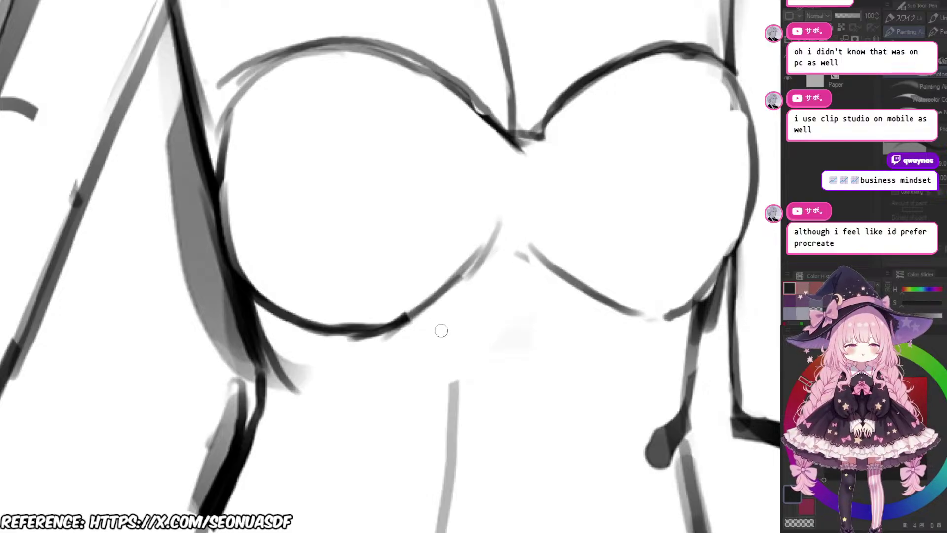
# Step: Trim the inner tip of the left underside curve and redraw it to end near the cleavage
pyautogui.moveTo(442, 331); pyautogui.dragTo(458, 359)
pyautogui.press('e')
pyautogui.moveTo(517, 248)
pyautogui.mouseDown()
pyautogui.moveTo(495, 298)
pyautogui.moveTo(507, 293)
pyautogui.moveTo(520, 260)
pyautogui.moveTo(476, 263)
pyautogui.mouseUp()
pyautogui.press('p')
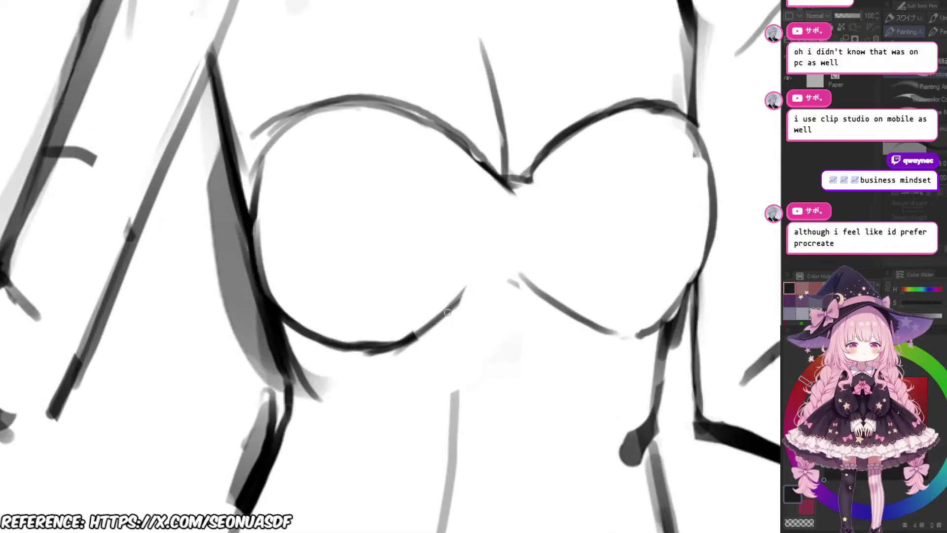
pyautogui.moveTo(447, 312); pyautogui.dragTo(487, 261)
pyautogui.scroll(-3, 508, 185)
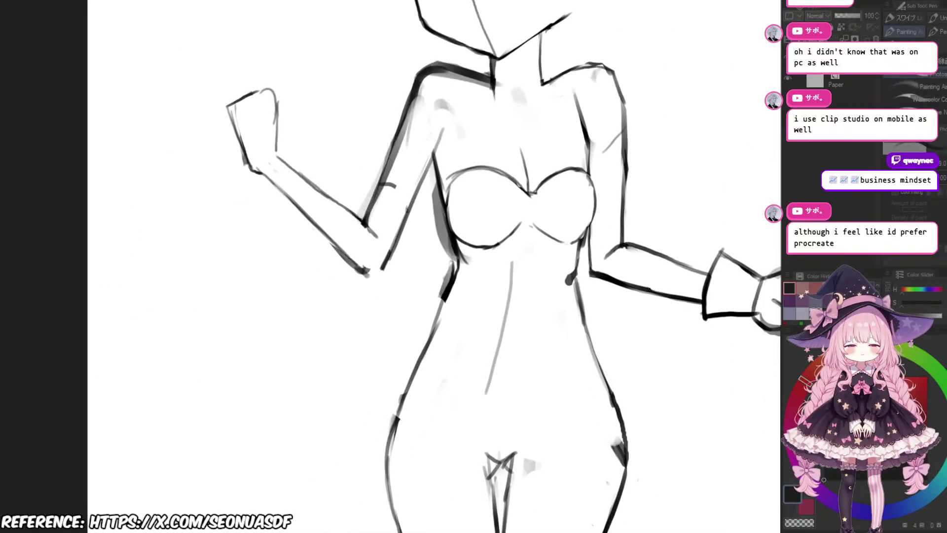
# Step: Erase the left breast's upper and outer outline and sketch a light replacement stroke for its top edge
pyautogui.moveTo(547, 198); pyautogui.dragTo(509, 172)
pyautogui.scroll(1, 547, 123)
pyautogui.scroll(-5, 529, 296)
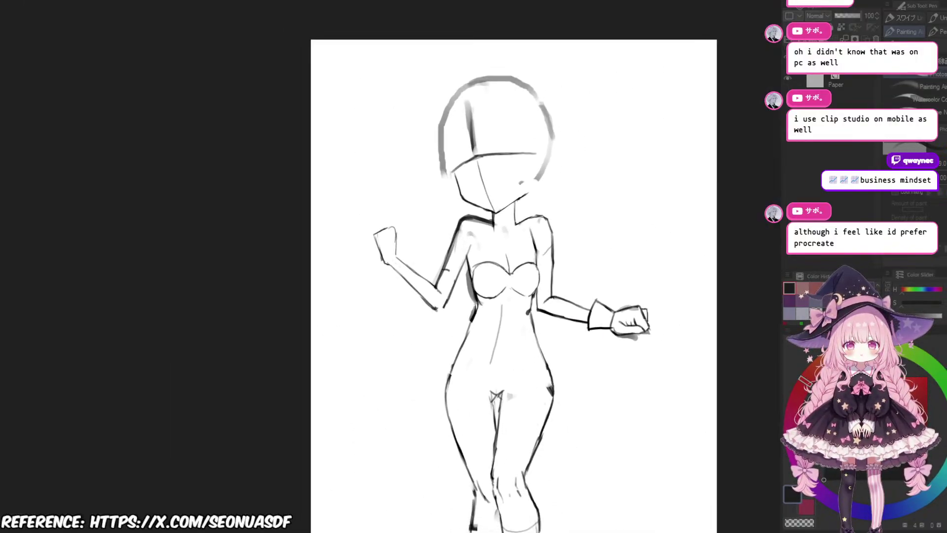
pyautogui.scroll(5, 529, 295)
pyautogui.scroll(2, 456, 233)
pyautogui.moveTo(456, 234)
pyautogui.mouseDown()
pyautogui.moveTo(478, 243)
pyautogui.moveTo(505, 286)
pyautogui.mouseUp()
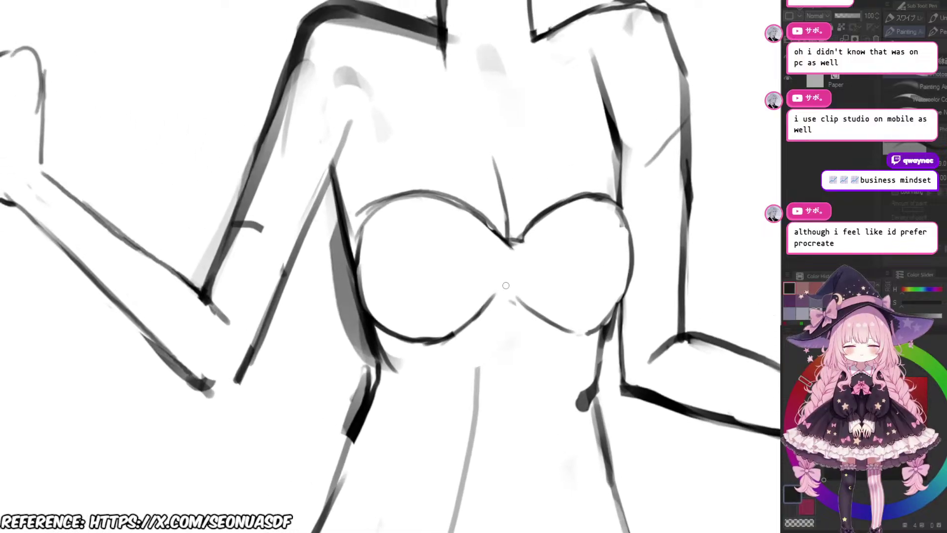
pyautogui.press('e')
pyautogui.moveTo(407, 249)
pyautogui.mouseDown()
pyautogui.moveTo(388, 266)
pyautogui.moveTo(391, 313)
pyautogui.moveTo(385, 288)
pyautogui.moveTo(415, 304)
pyautogui.moveTo(412, 236)
pyautogui.moveTo(391, 230)
pyautogui.moveTo(470, 215)
pyautogui.moveTo(508, 239)
pyautogui.mouseUp()
pyautogui.press('p')
pyautogui.scroll(-1, 520, 284)
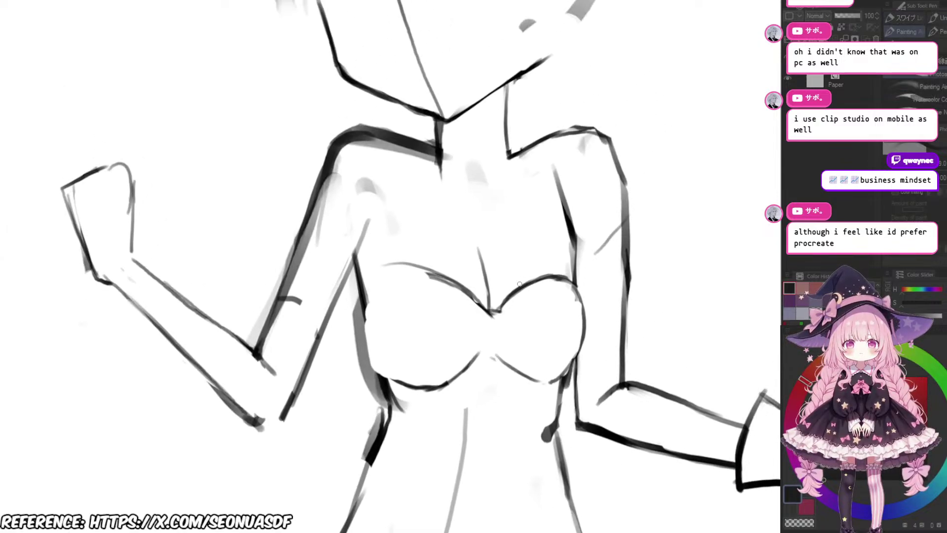
pyautogui.scroll(1, 561, 160)
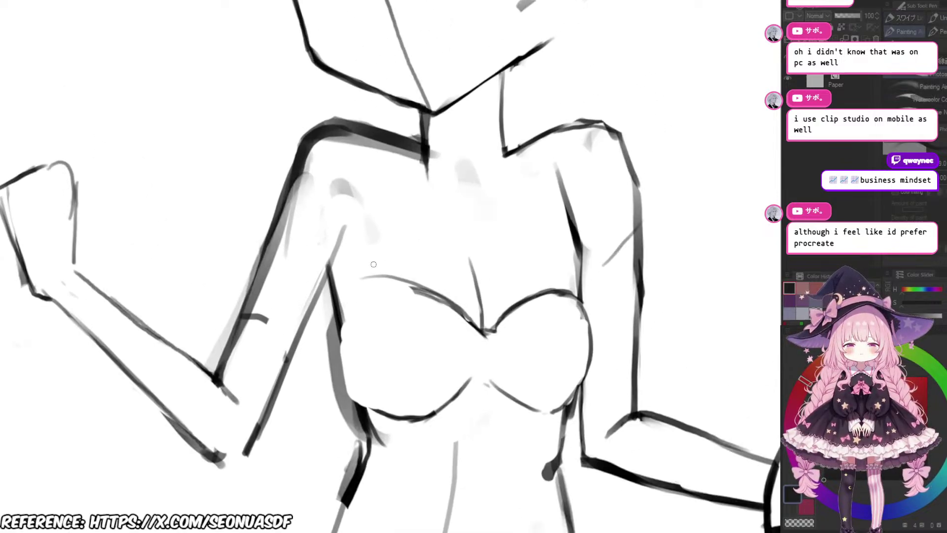
# Step: Redraw the left breast's top edge as one smooth curve running down into the cleavage
pyautogui.moveTo(362, 273); pyautogui.dragTo(442, 288)
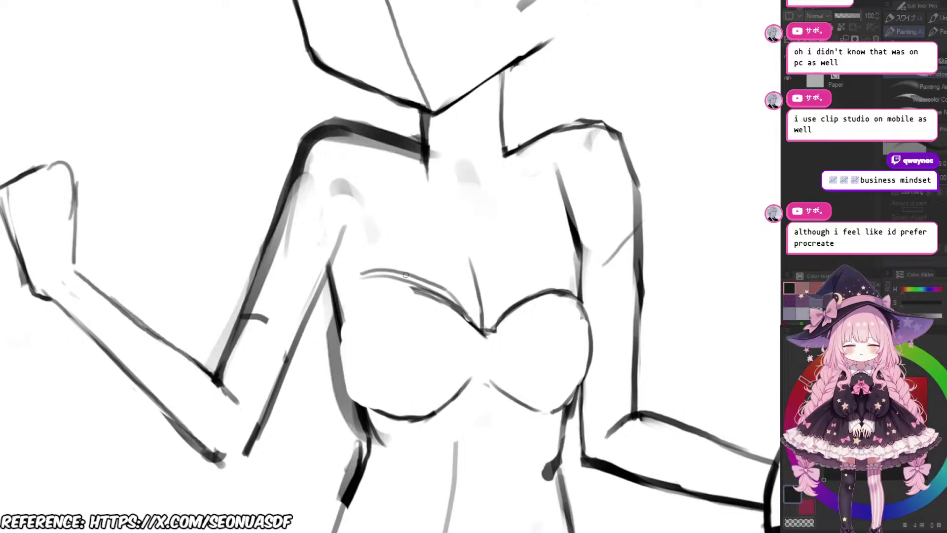
pyautogui.moveTo(376, 271); pyautogui.dragTo(480, 313)
pyautogui.hotkey('ctrl', 'z')
pyautogui.moveTo(405, 275)
pyautogui.mouseDown()
pyautogui.moveTo(480, 325)
pyautogui.moveTo(475, 342)
pyautogui.mouseUp()
pyautogui.press('e')
pyautogui.press('p')
pyautogui.moveTo(434, 315); pyautogui.dragTo(480, 305)
# Step: Draw the left breast's outer side as a rounded curve joining the top edge to the underside
pyautogui.moveTo(405, 269)
pyautogui.mouseDown()
pyautogui.moveTo(384, 312)
pyautogui.moveTo(389, 377)
pyautogui.mouseUp()
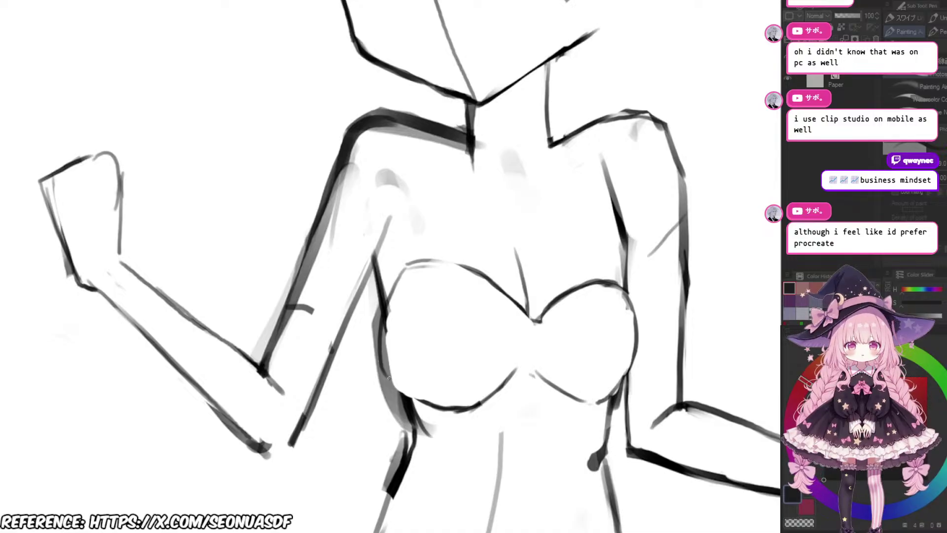
pyautogui.hotkey('ctrl', 'z')
pyautogui.moveTo(414, 269)
pyautogui.mouseDown()
pyautogui.moveTo(384, 320)
pyautogui.moveTo(380, 356)
pyautogui.moveTo(380, 344)
pyautogui.moveTo(413, 402)
pyautogui.moveTo(453, 410)
pyautogui.moveTo(466, 390)
pyautogui.moveTo(446, 372)
pyautogui.mouseUp()
pyautogui.hotkey('ctrl', 'z')
pyautogui.press('e')
pyautogui.press('p')
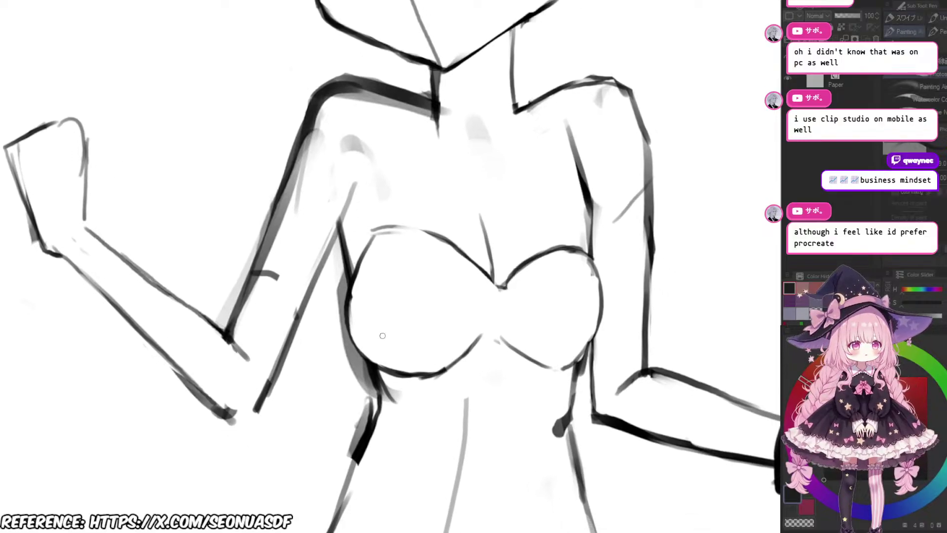
pyautogui.moveTo(369, 361)
pyautogui.mouseDown()
pyautogui.moveTo(472, 348)
pyautogui.moveTo(439, 336)
pyautogui.mouseUp()
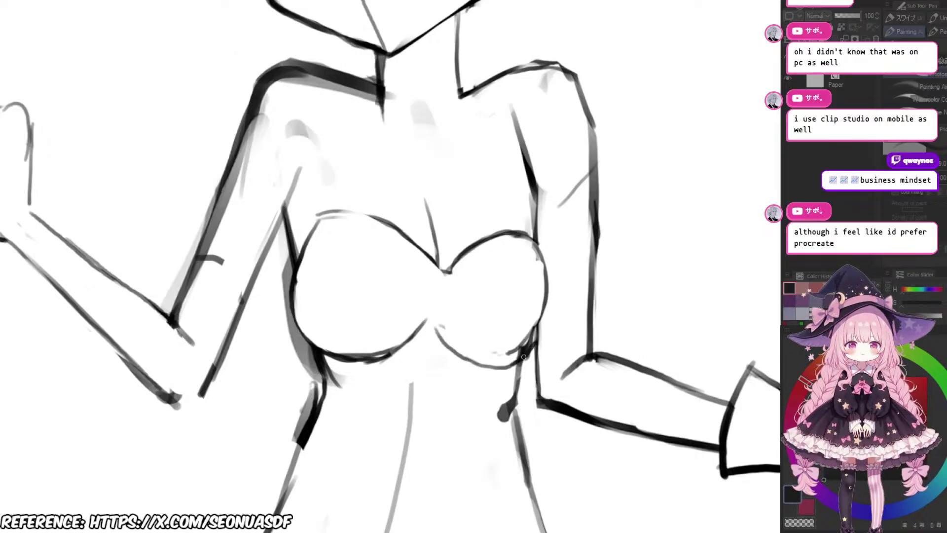
# Step: Erase the right breast's outer side and redraw it as a wider curve bulging toward the arm
pyautogui.press('e')
pyautogui.moveTo(541, 250)
pyautogui.mouseDown()
pyautogui.moveTo(532, 241)
pyautogui.moveTo(525, 330)
pyautogui.mouseUp()
pyautogui.press('p')
pyautogui.moveTo(511, 366)
pyautogui.mouseDown()
pyautogui.moveTo(525, 354)
pyautogui.moveTo(520, 359)
pyautogui.mouseUp()
pyautogui.moveTo(552, 316); pyautogui.dragTo(505, 374)
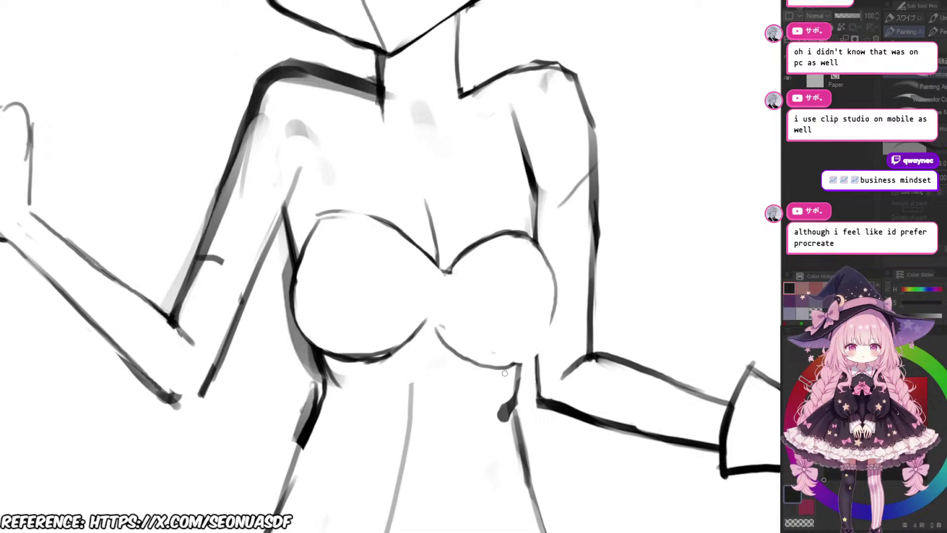
# Step: Erase the right breast's upper outer corner and redraw its top edge as a thinner curve reaching the armpit line
pyautogui.press('e')
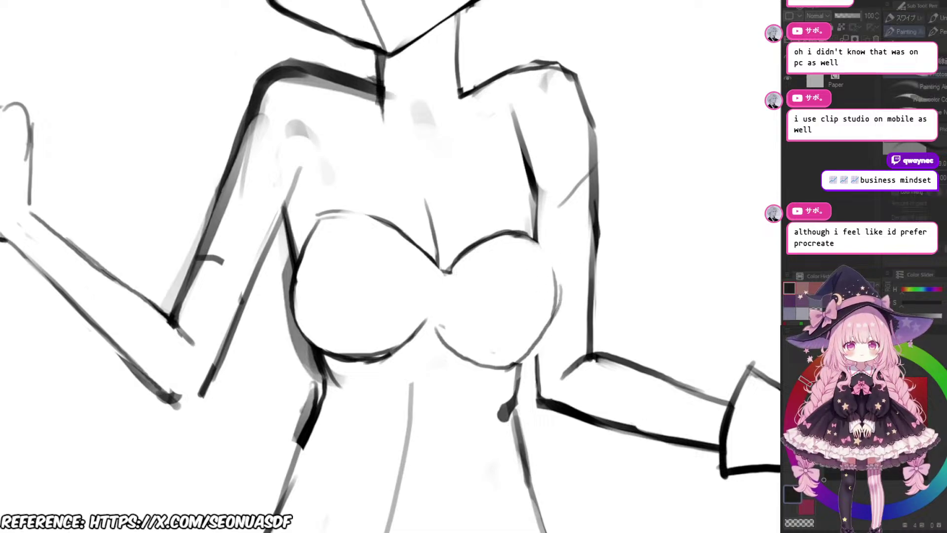
pyautogui.moveTo(526, 248)
pyautogui.mouseDown()
pyautogui.moveTo(545, 243)
pyautogui.moveTo(541, 230)
pyautogui.moveTo(499, 251)
pyautogui.moveTo(538, 227)
pyautogui.moveTo(521, 221)
pyautogui.mouseUp()
pyautogui.press('p')
pyautogui.press('e')
pyautogui.press('p')
pyautogui.press('e')
pyautogui.moveTo(449, 256); pyautogui.dragTo(494, 228)
pyautogui.press('p')
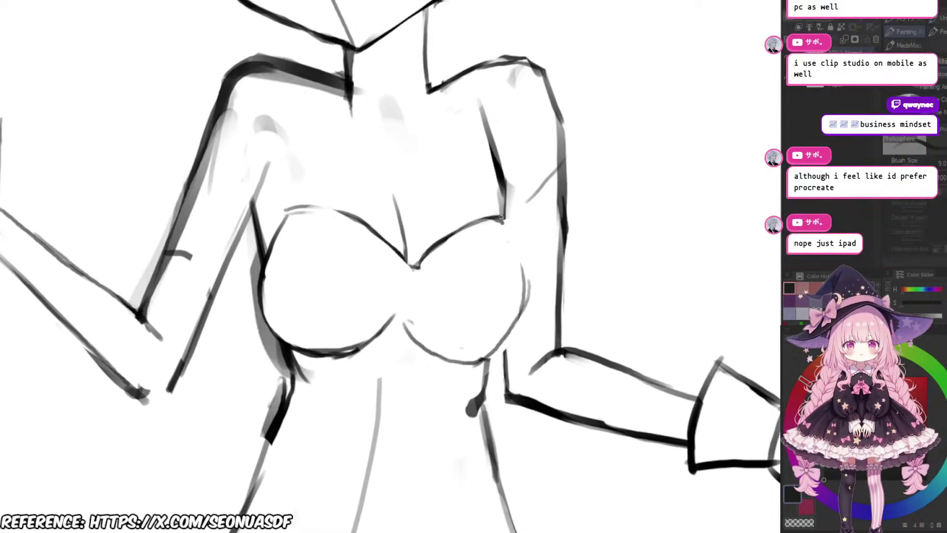
pyautogui.press('e')
pyautogui.moveTo(445, 253)
pyautogui.mouseDown()
pyautogui.moveTo(475, 233)
pyautogui.moveTo(469, 225)
pyautogui.mouseUp()
pyautogui.press('p')
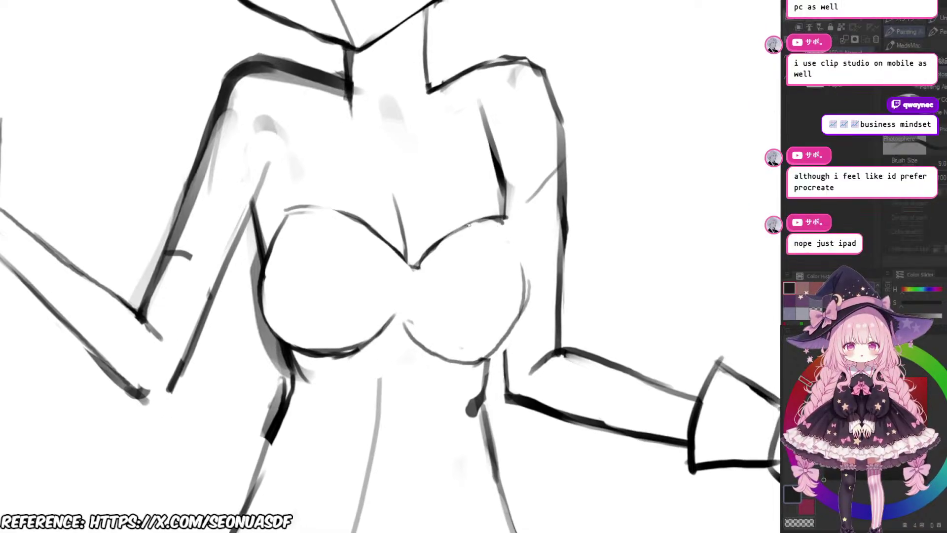
# Step: Draw the right breast's outer side from the armpit down to the underside and clean up its inner edge
pyautogui.scroll(2, 498, 222)
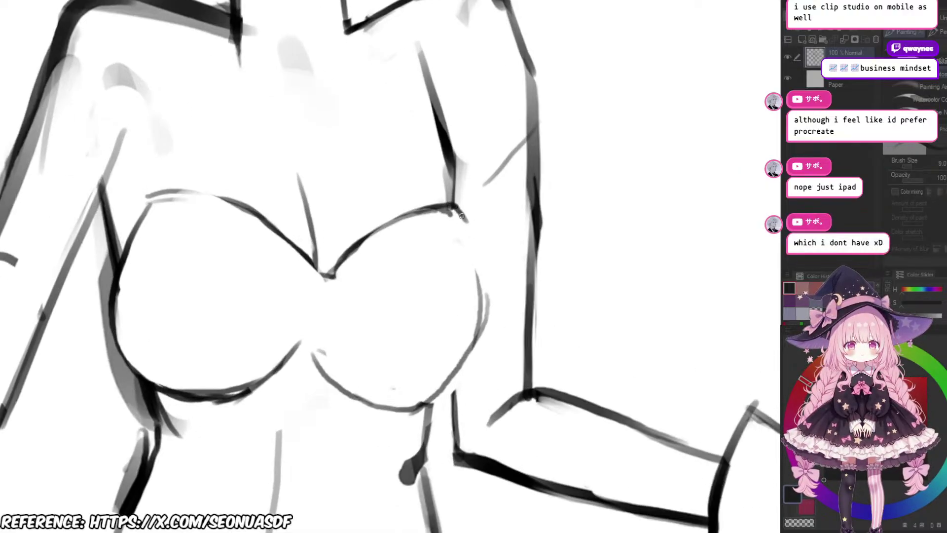
pyautogui.moveTo(461, 216)
pyautogui.mouseDown()
pyautogui.moveTo(485, 290)
pyautogui.moveTo(480, 326)
pyautogui.mouseUp()
pyautogui.moveTo(483, 290); pyautogui.dragTo(468, 364)
pyautogui.moveTo(465, 376); pyautogui.dragTo(467, 356)
pyautogui.press('e')
pyautogui.moveTo(469, 258); pyautogui.dragTo(463, 323)
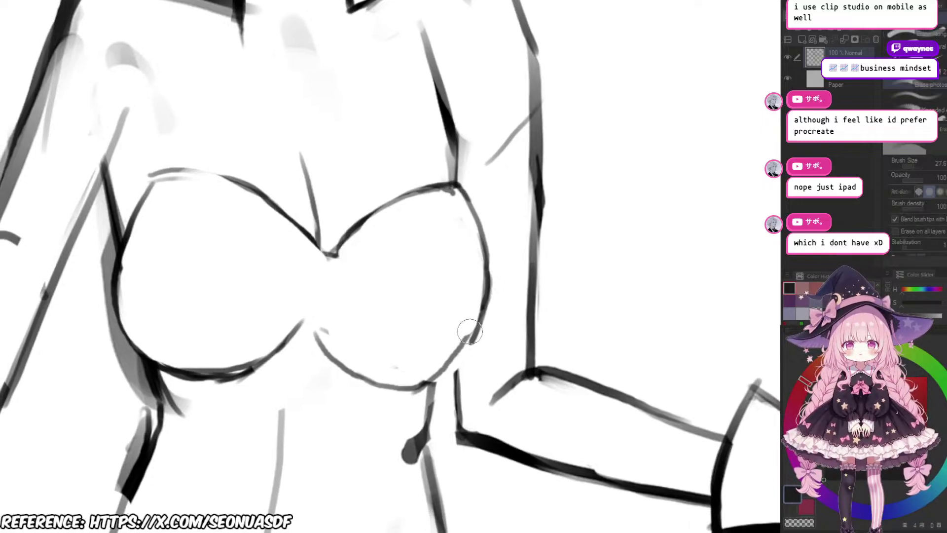
pyautogui.moveTo(440, 367)
pyautogui.mouseDown()
pyautogui.moveTo(484, 323)
pyautogui.moveTo(488, 259)
pyautogui.moveTo(466, 205)
pyautogui.moveTo(476, 203)
pyautogui.moveTo(455, 233)
pyautogui.mouseUp()
pyautogui.press('b')
pyautogui.press('e')
pyautogui.press('b')
# Step: Sketch a thin contour line inside the right breast from the armpit corner down to the underside
pyautogui.scroll(-3, 498, 225)
pyautogui.scroll(2, 497, 222)
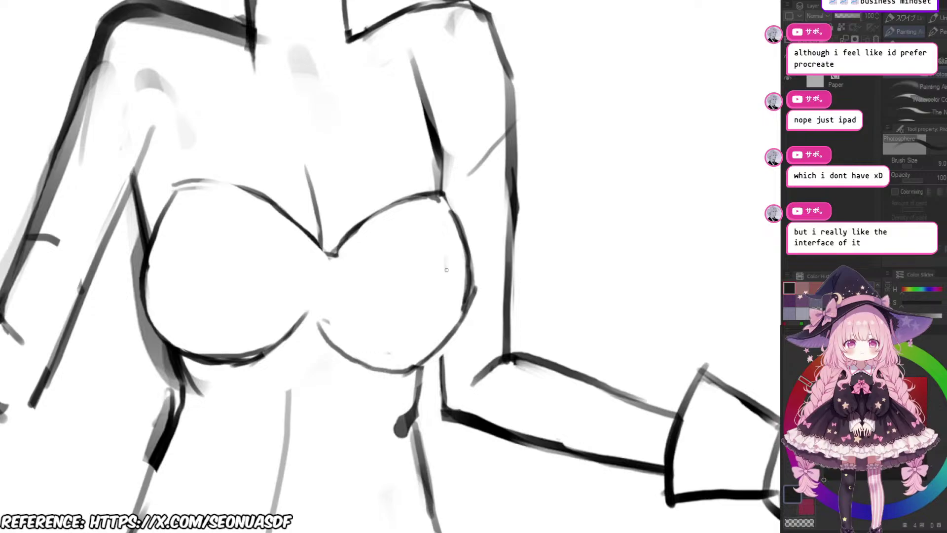
pyautogui.moveTo(434, 202); pyautogui.dragTo(448, 271)
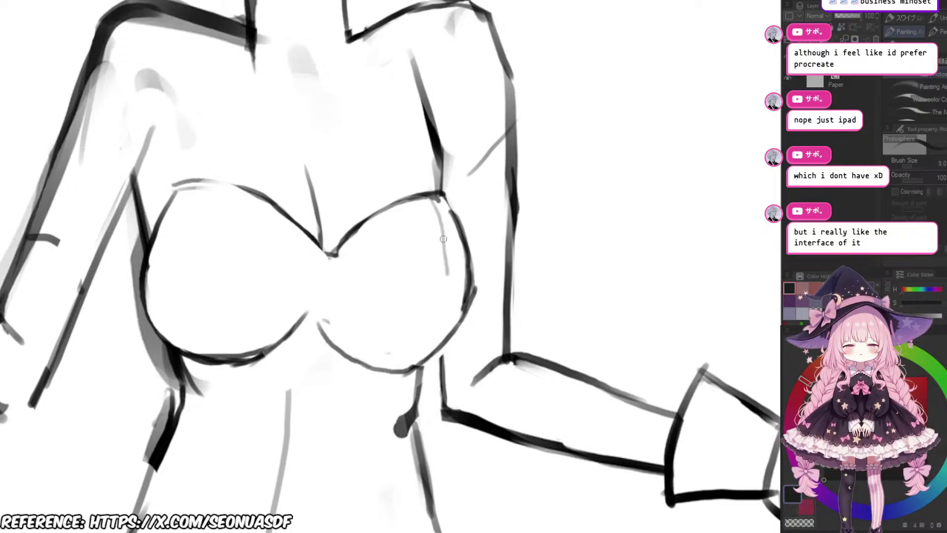
pyautogui.moveTo(437, 195); pyautogui.dragTo(447, 274)
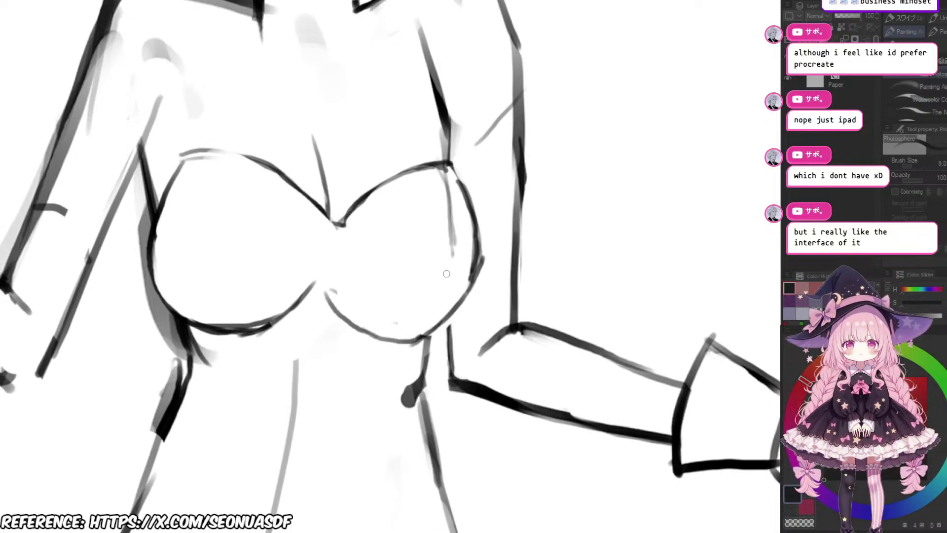
pyautogui.moveTo(463, 305); pyautogui.dragTo(626, 335)
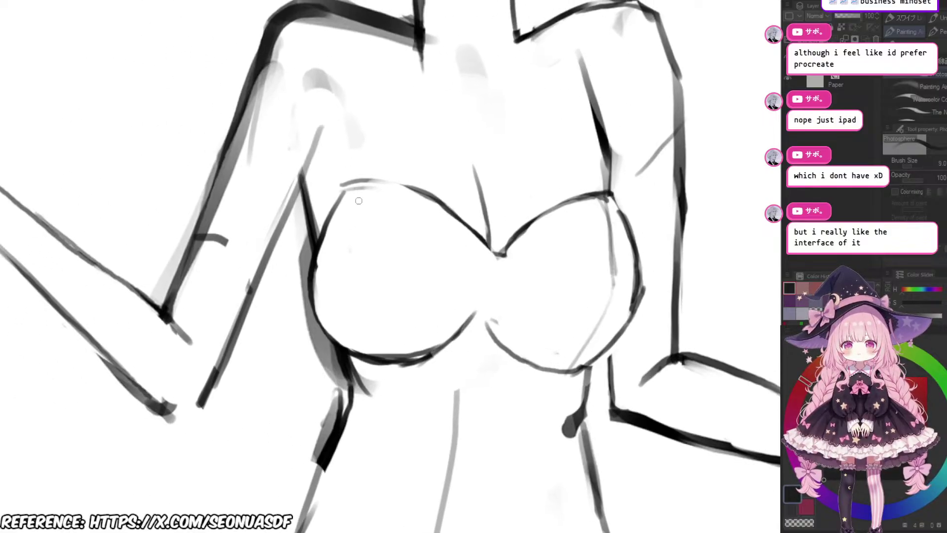
# Step: Sketch a matching thin contour line inside the left breast from its top edge to the underside
pyautogui.moveTo(359, 190)
pyautogui.mouseDown()
pyautogui.moveTo(353, 274)
pyautogui.moveTo(351, 266)
pyautogui.moveTo(389, 344)
pyautogui.mouseUp()
pyautogui.moveTo(364, 303); pyautogui.dragTo(393, 353)
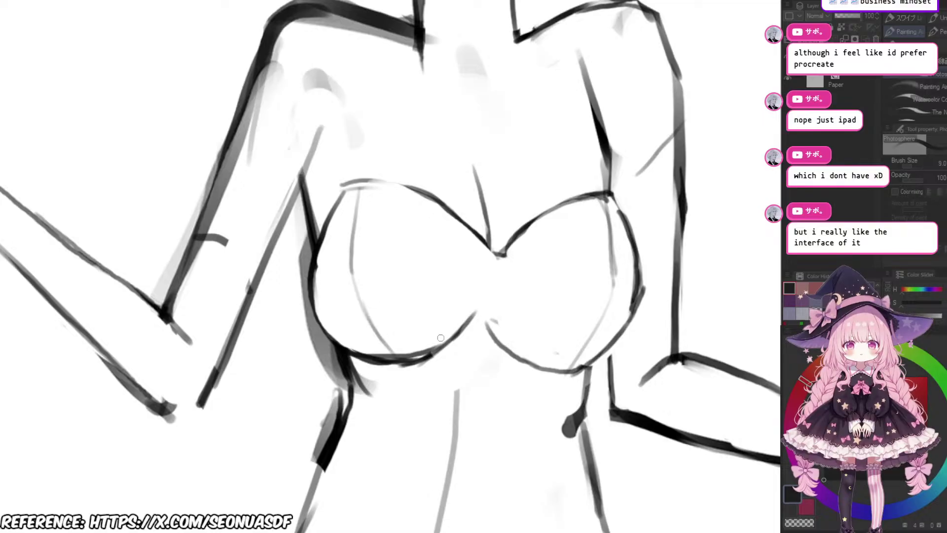
pyautogui.scroll(-5, 508, 327)
pyautogui.scroll(4, 538, 332)
pyautogui.moveTo(448, 259); pyautogui.dragTo(524, 213)
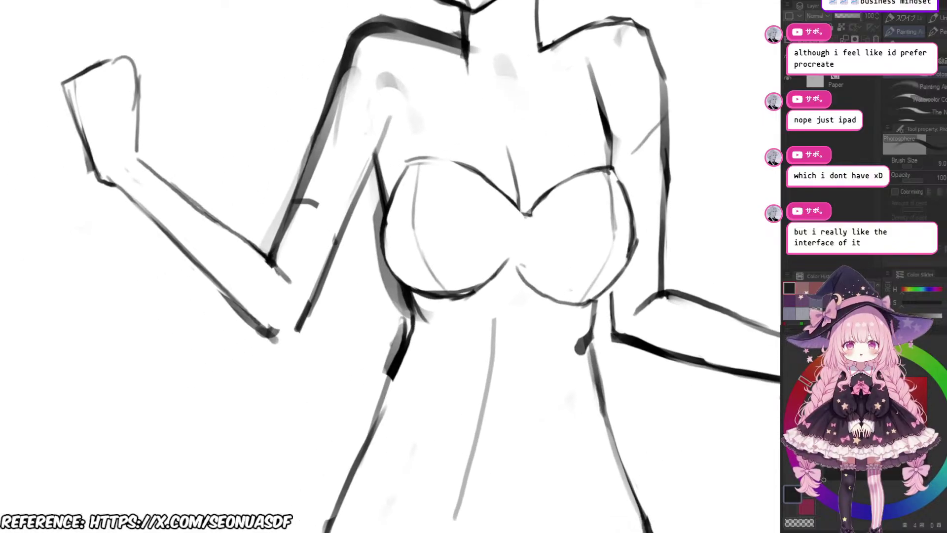
pyautogui.scroll(3, 544, 260)
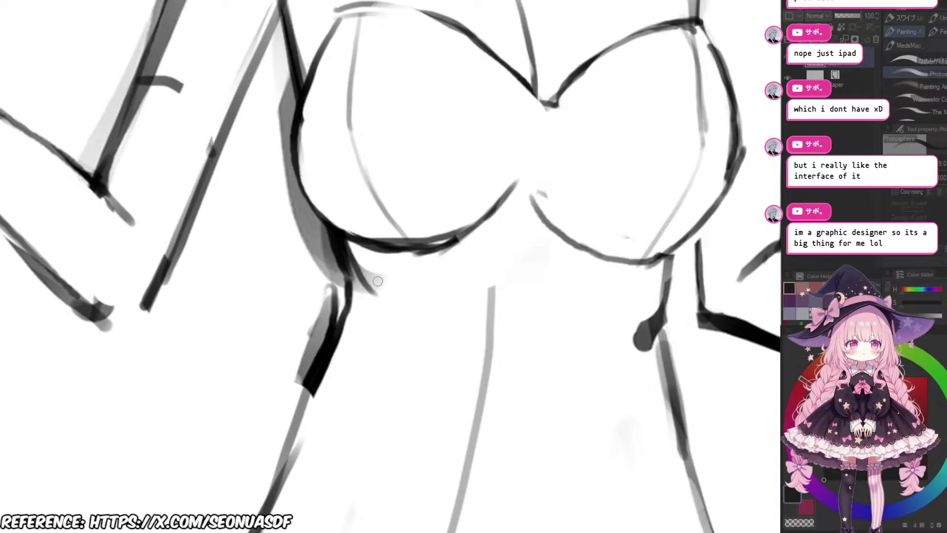
pyautogui.moveTo(389, 266); pyautogui.dragTo(390, 289)
pyautogui.moveTo(342, 265); pyautogui.dragTo(351, 314)
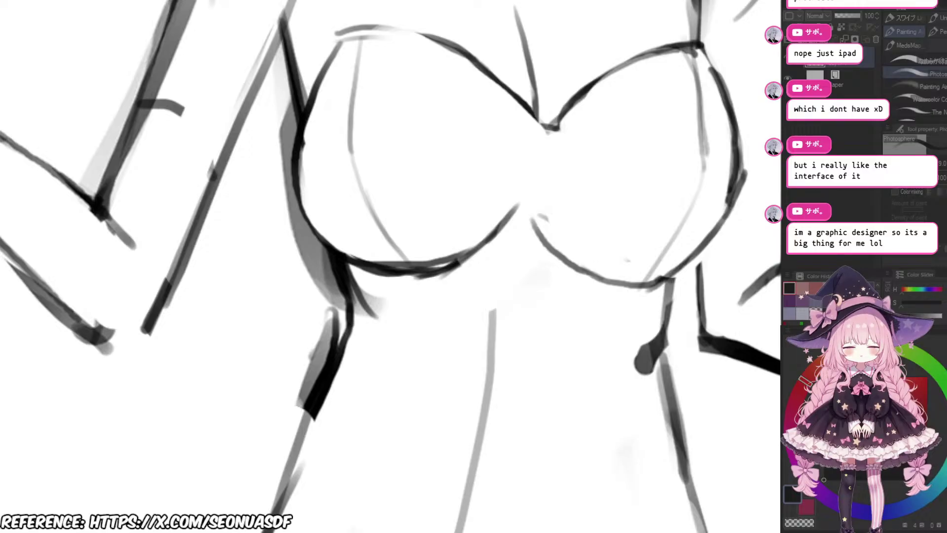
# Step: Erase the dark blob below the right breast and redraw a thin torso side line from its underside to the waist
pyautogui.scroll(-4, 550, 283)
pyautogui.scroll(4, 551, 283)
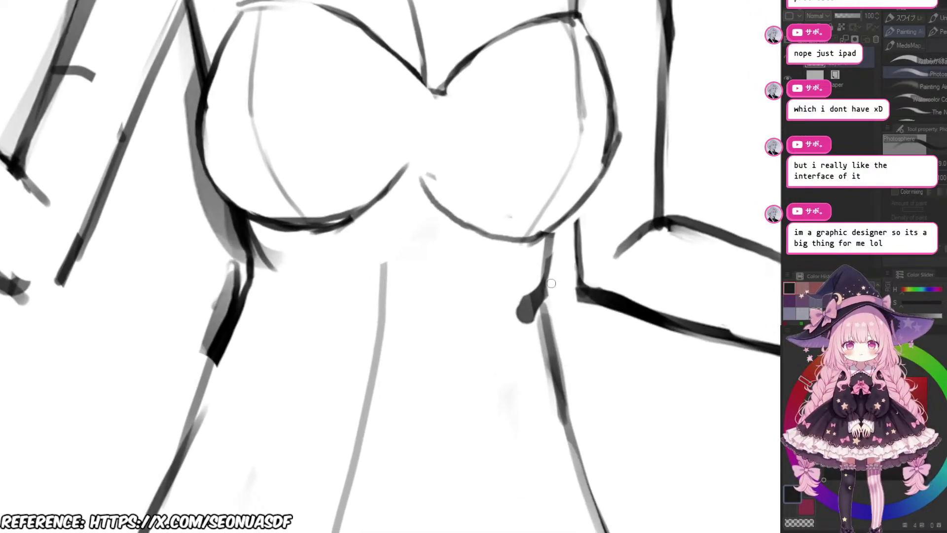
pyautogui.press('e')
pyautogui.moveTo(550, 283)
pyautogui.mouseDown()
pyautogui.moveTo(534, 276)
pyautogui.moveTo(522, 328)
pyautogui.moveTo(566, 253)
pyautogui.moveTo(556, 311)
pyautogui.mouseUp()
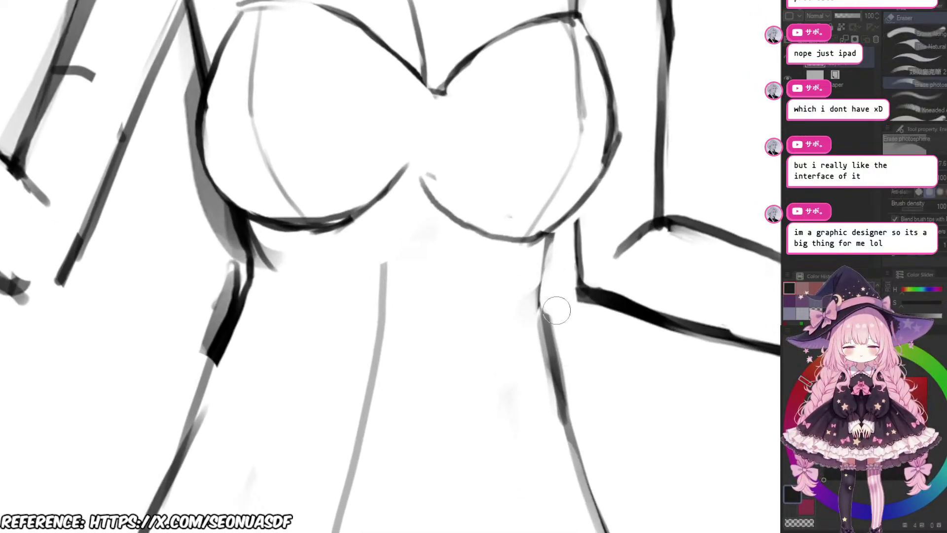
pyautogui.press('b')
pyautogui.moveTo(551, 240); pyautogui.dragTo(540, 301)
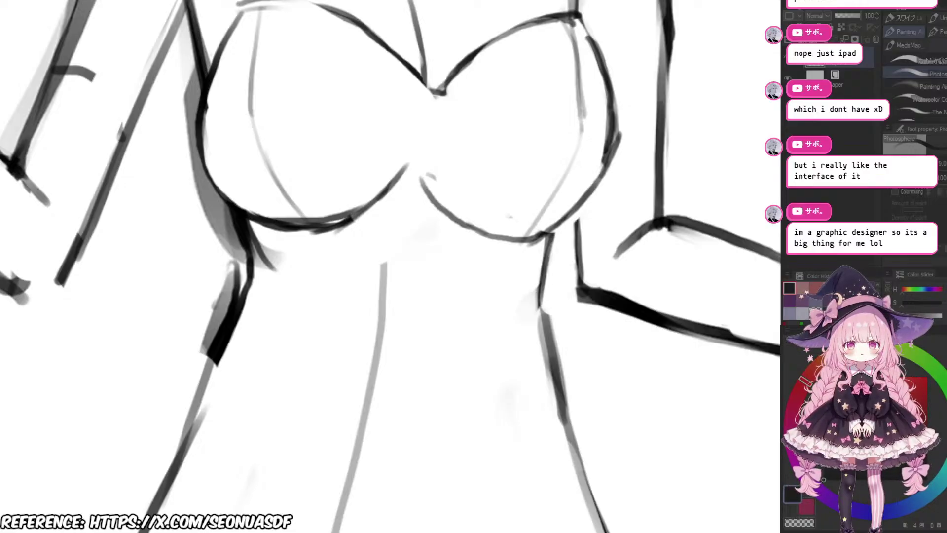
pyautogui.scroll(-2, 553, 285)
pyautogui.moveTo(550, 249); pyautogui.dragTo(540, 316)
pyautogui.scroll(-4, 591, 289)
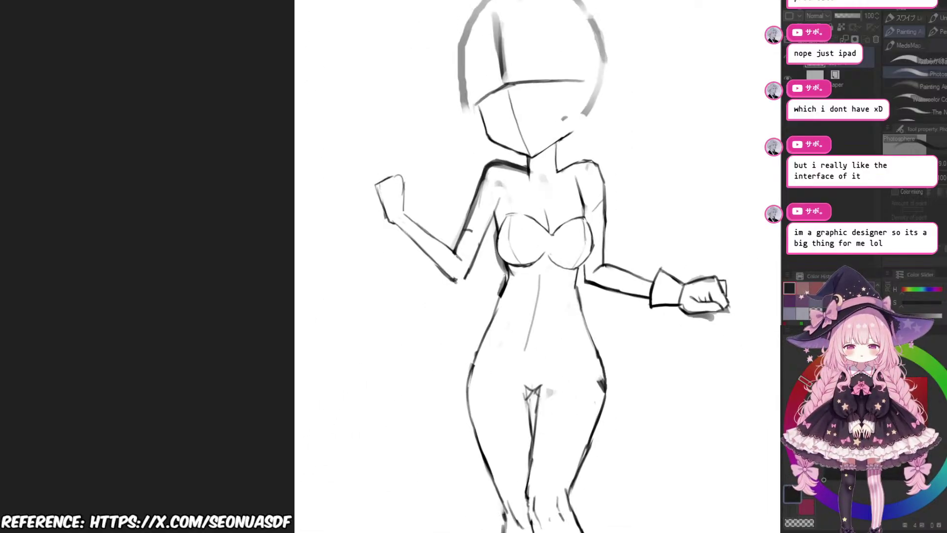
# Step: Sketch two short, slightly curved contour lines across the left side of the waist
pyautogui.scroll(2, 599, 305)
pyautogui.moveTo(599, 306); pyautogui.dragTo(603, 272)
pyautogui.scroll(2, 439, 317)
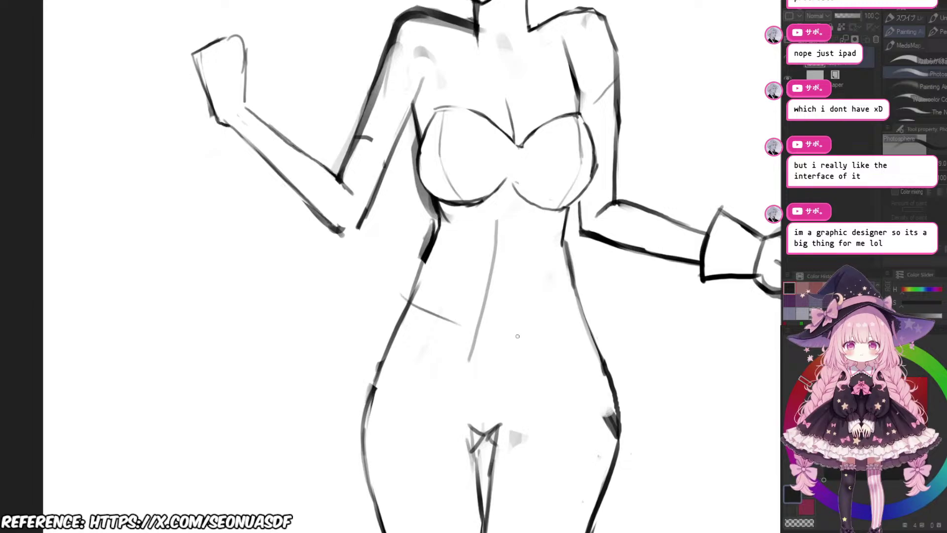
pyautogui.moveTo(492, 303); pyautogui.dragTo(500, 325)
pyautogui.moveTo(412, 312); pyautogui.dragTo(470, 344)
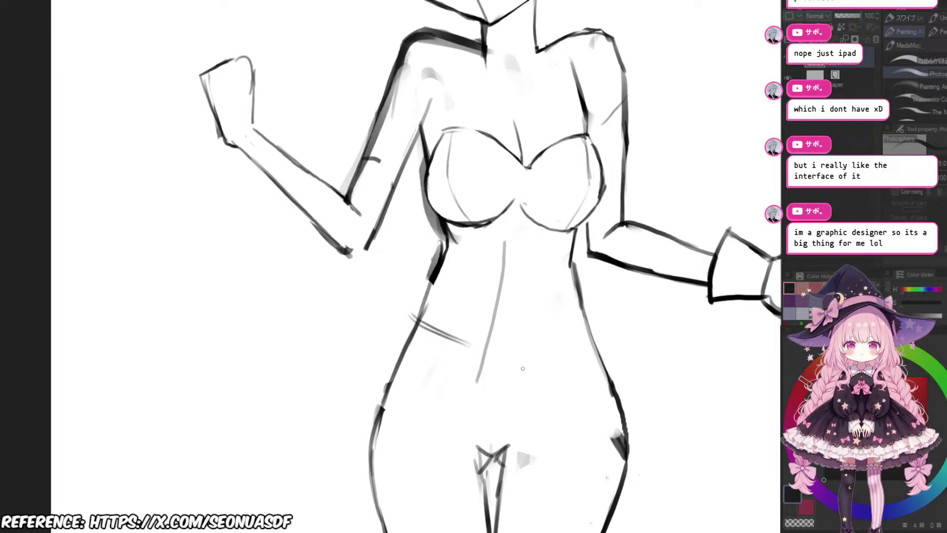
pyautogui.moveTo(459, 281)
pyautogui.mouseDown()
pyautogui.moveTo(429, 298)
pyautogui.moveTo(433, 331)
pyautogui.mouseUp()
# Step: Clean up the marks beneath the left breast and sketch a torso side line from the armpit down along its outer edge
pyautogui.scroll(3, 424, 281)
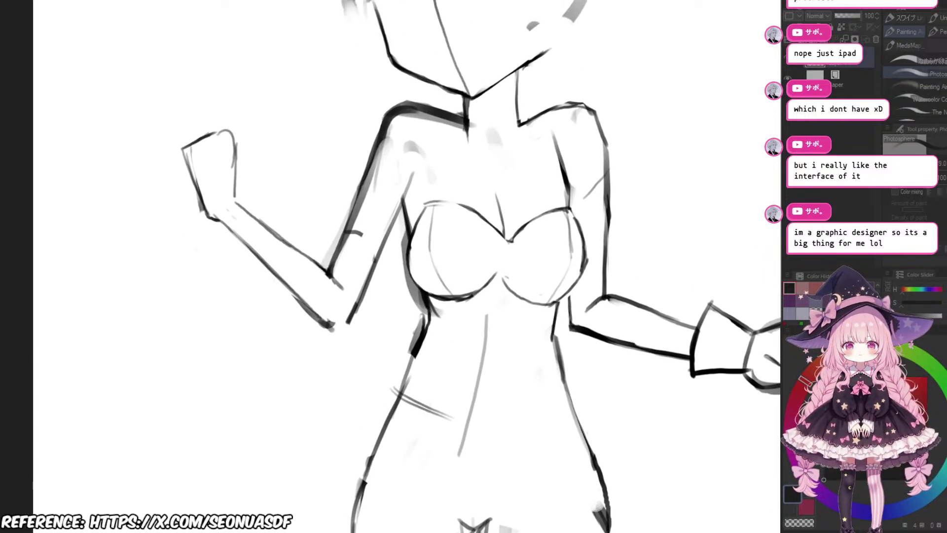
pyautogui.press('e')
pyautogui.press('p')
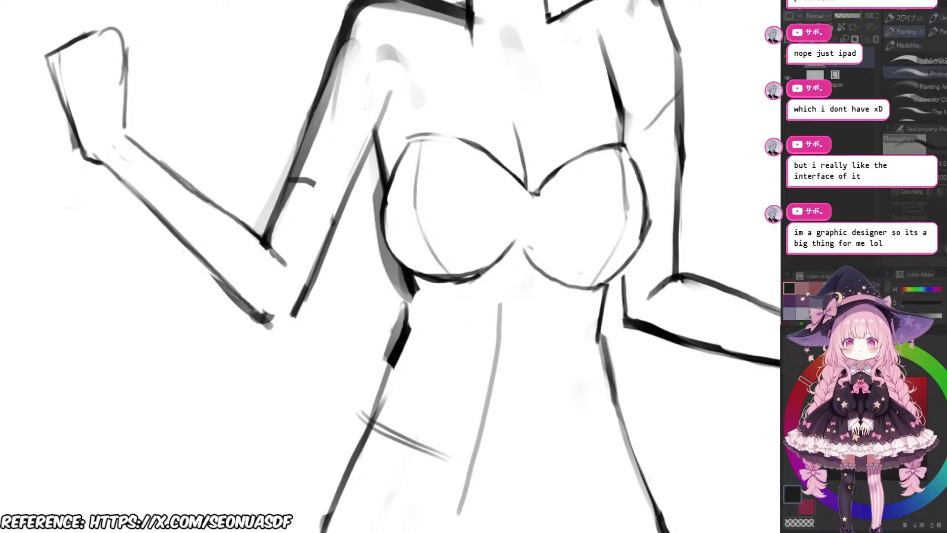
pyautogui.moveTo(423, 292); pyautogui.dragTo(428, 318)
pyautogui.moveTo(356, 158); pyautogui.dragTo(418, 351)
pyautogui.hotkey('ctrl', 'z')
pyautogui.scroll(-5, 451, 310)
pyautogui.scroll(-5, 611, 261)
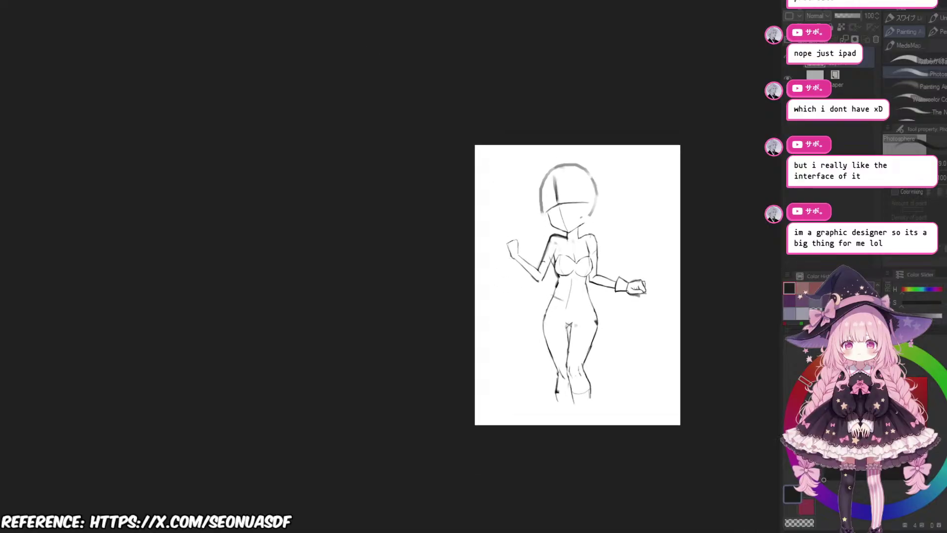
pyautogui.scroll(5, 612, 261)
pyautogui.moveTo(508, 303); pyautogui.dragTo(541, 289)
pyautogui.scroll(3, 537, 290)
pyautogui.moveTo(587, 245)
pyautogui.mouseDown()
pyautogui.moveTo(573, 269)
pyautogui.moveTo(577, 230)
pyautogui.mouseUp()
pyautogui.scroll(-5, 573, 268)
pyautogui.scroll(5, 578, 230)
pyautogui.scroll(-4, 391, 266)
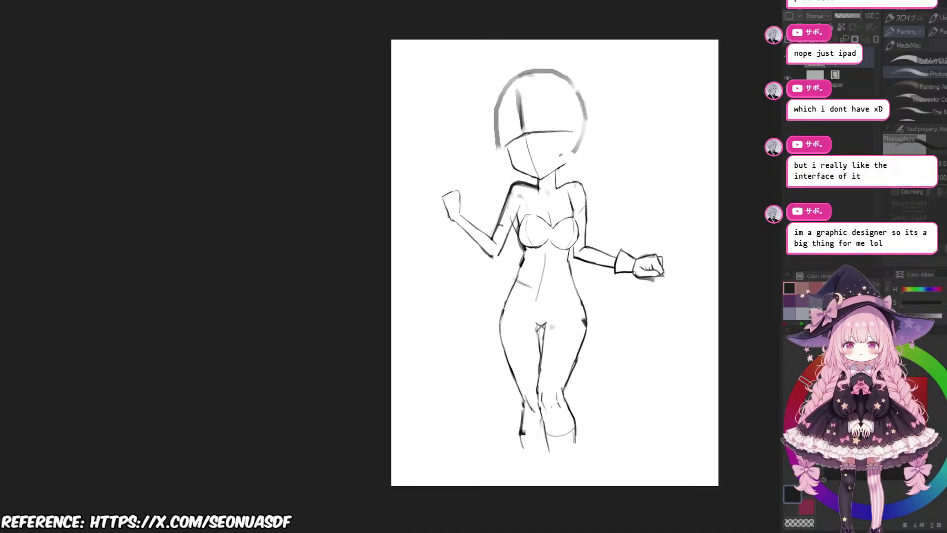
pyautogui.scroll(5, 390, 266)
pyautogui.moveTo(513, 255); pyautogui.dragTo(571, 295)
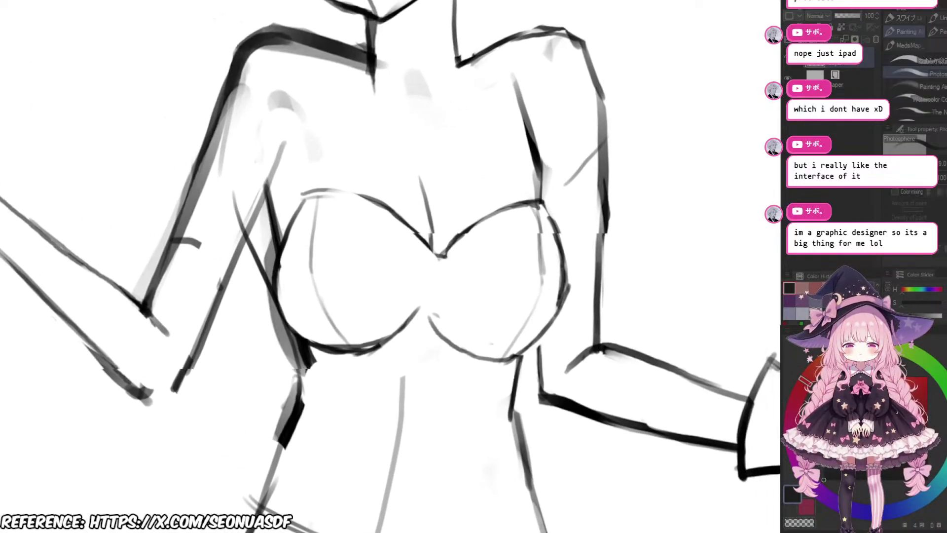
# Step: Clean up the lower end of the cleavage line where it meets the point between the breasts
pyautogui.press('e')
pyautogui.moveTo(464, 232)
pyautogui.mouseDown()
pyautogui.moveTo(454, 188)
pyautogui.moveTo(468, 231)
pyautogui.mouseUp()
pyautogui.press('b')
pyautogui.press('e')
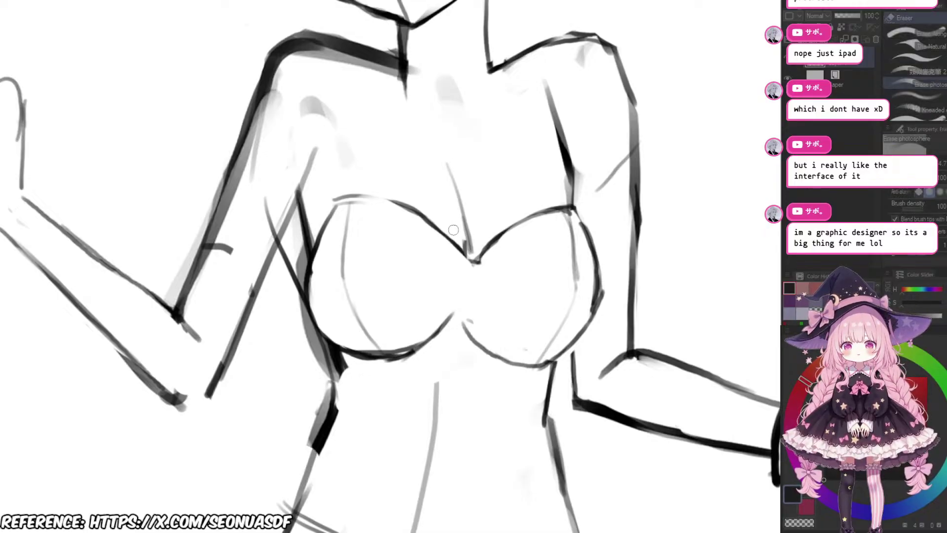
pyautogui.scroll(-4, 531, 205)
pyautogui.scroll(2, 531, 210)
pyautogui.moveTo(582, 214); pyautogui.dragTo(566, 195)
pyautogui.press('b')
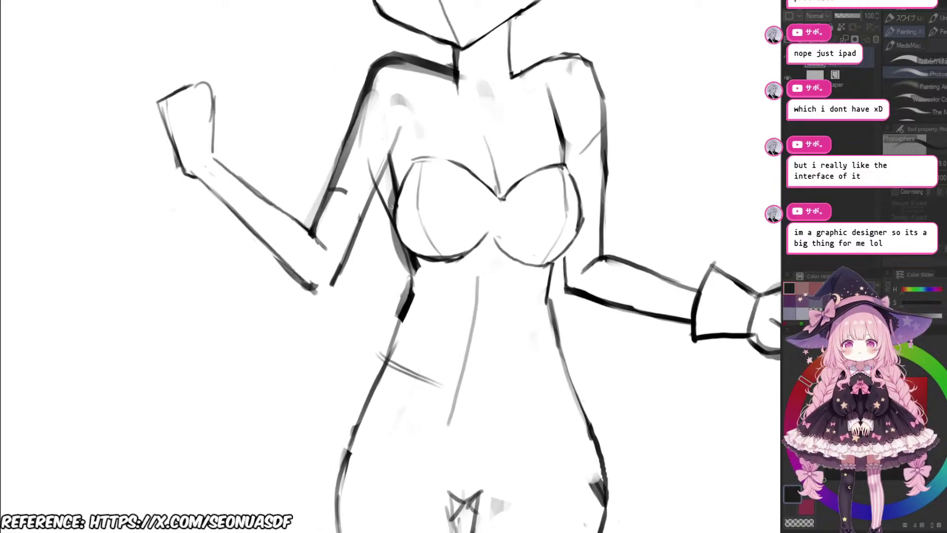
# Step: Erase the torso side line where it crosses the left arm and redraw it from the armpit to the left breast
pyautogui.scroll(2, 384, 199)
pyautogui.press('e')
pyautogui.moveTo(378, 183)
pyautogui.mouseDown()
pyautogui.moveTo(393, 217)
pyautogui.moveTo(378, 186)
pyautogui.mouseUp()
pyautogui.press('b')
pyautogui.moveTo(360, 142); pyautogui.dragTo(389, 205)
pyautogui.hotkey('ctrl', 'z')
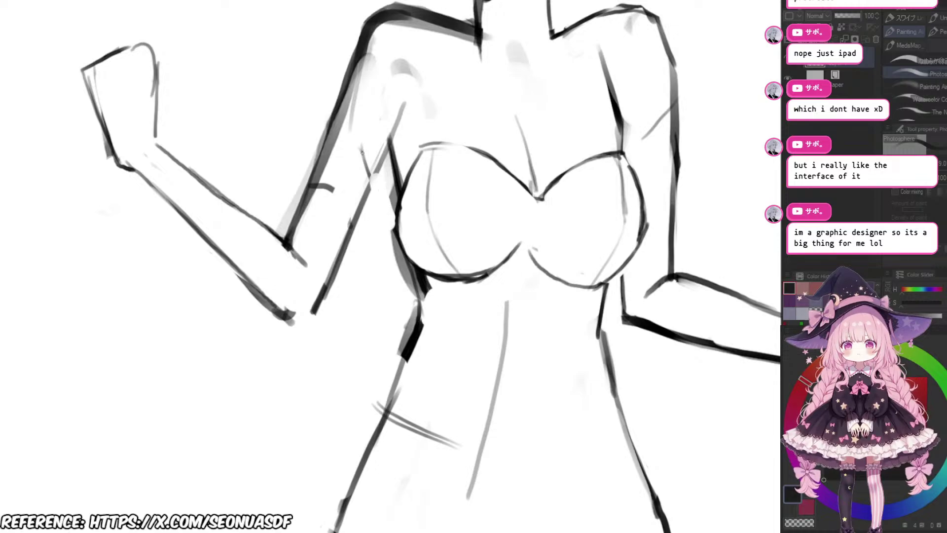
pyautogui.moveTo(362, 150); pyautogui.dragTo(395, 219)
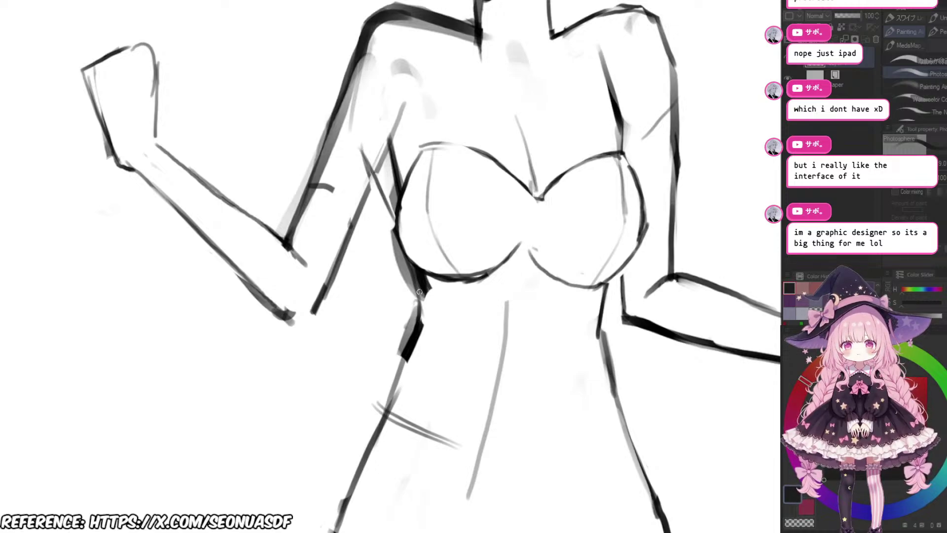
# Step: Erase the thick shading around the left breast's lower outer edge and redraw the side line from the armpit to the underside
pyautogui.press('e')
pyautogui.moveTo(419, 292)
pyautogui.mouseDown()
pyautogui.moveTo(407, 289)
pyautogui.moveTo(425, 287)
pyautogui.mouseUp()
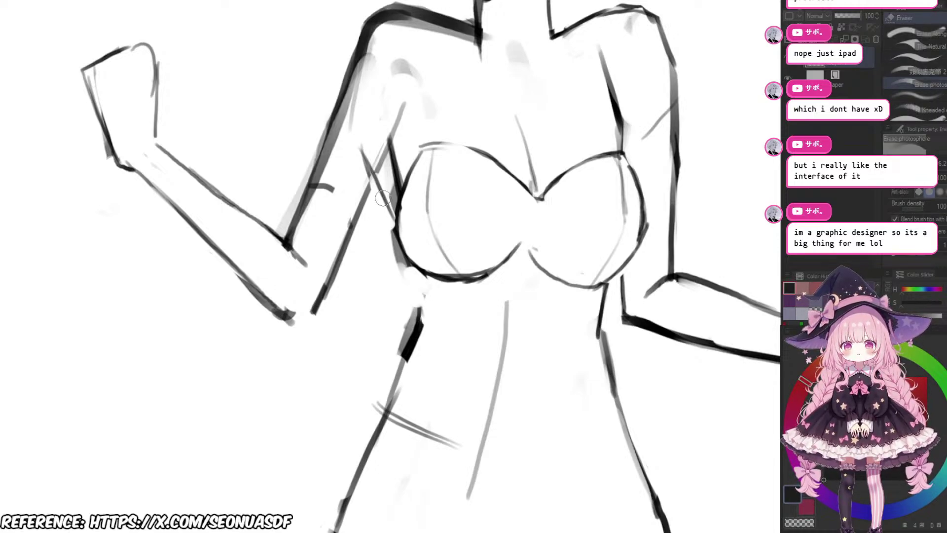
pyautogui.moveTo(383, 198)
pyautogui.mouseDown()
pyautogui.moveTo(387, 212)
pyautogui.moveTo(382, 198)
pyautogui.mouseUp()
pyautogui.press('b')
pyautogui.moveTo(363, 148); pyautogui.dragTo(395, 232)
pyautogui.hotkey('ctrl', 'z')
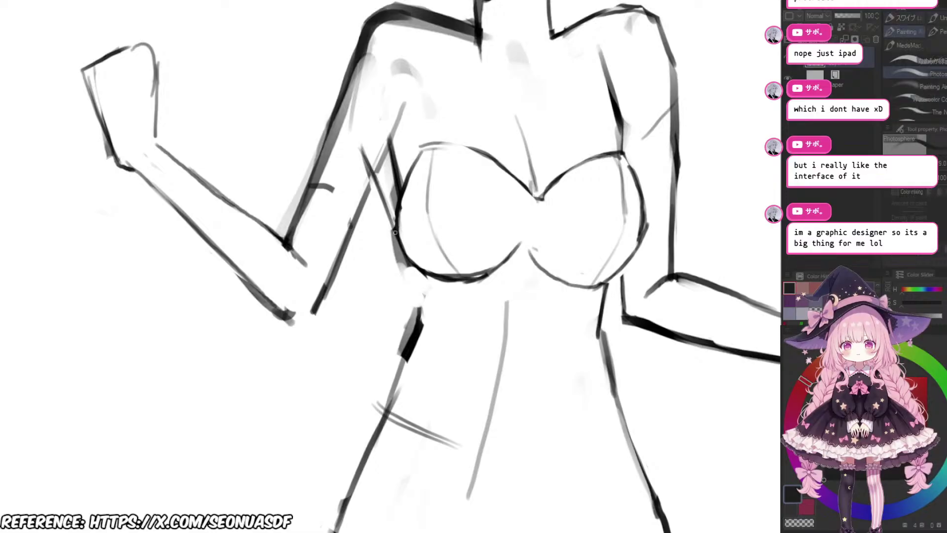
pyautogui.hotkey('ctrl', 'z')
pyautogui.moveTo(360, 143); pyautogui.dragTo(404, 275)
pyautogui.press('e')
pyautogui.moveTo(393, 238); pyautogui.dragTo(407, 268)
pyautogui.scroll(-3, 479, 237)
pyautogui.scroll(4, 480, 237)
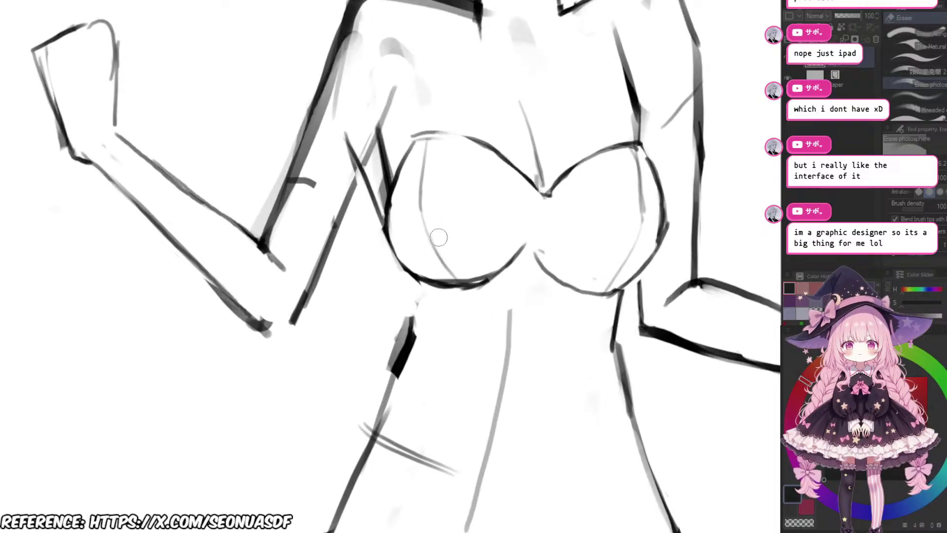
# Step: Erase the old armpit line above the left breast and redraw the short line from the arm to the breast's outer edge
pyautogui.press('b')
pyautogui.press('e')
pyautogui.moveTo(388, 151)
pyautogui.mouseDown()
pyautogui.moveTo(371, 168)
pyautogui.moveTo(390, 123)
pyautogui.moveTo(364, 148)
pyautogui.moveTo(360, 175)
pyautogui.moveTo(386, 232)
pyautogui.mouseUp()
pyautogui.press('b')
pyautogui.moveTo(357, 165); pyautogui.dragTo(397, 241)
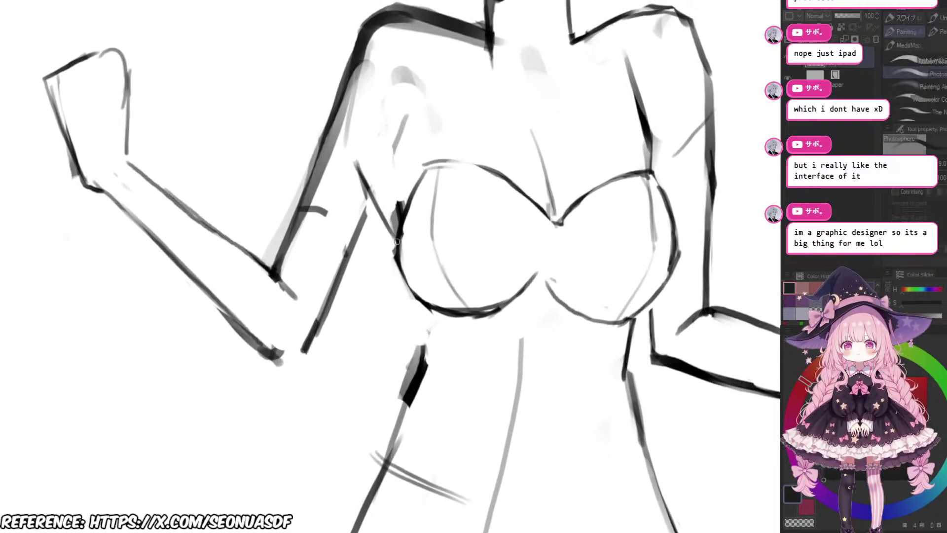
pyautogui.hotkey('ctrl', 'z')
pyautogui.moveTo(355, 160); pyautogui.dragTo(388, 221)
pyautogui.scroll(-4, 474, 219)
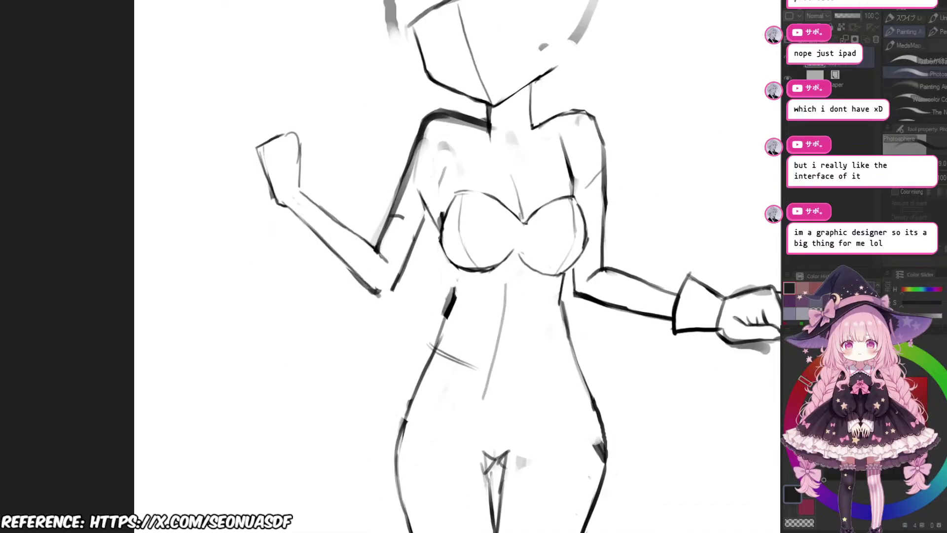
# Step: Draw a short rib line continuing from the left breast's lower outer edge toward the waist
pyautogui.scroll(3, 460, 217)
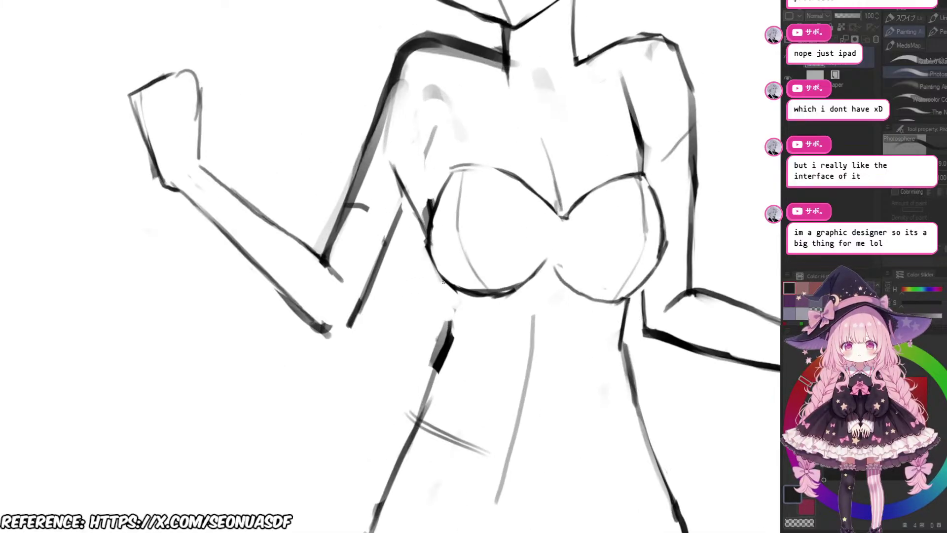
pyautogui.moveTo(491, 298)
pyautogui.mouseDown()
pyautogui.moveTo(488, 281)
pyautogui.moveTo(455, 287)
pyautogui.mouseUp()
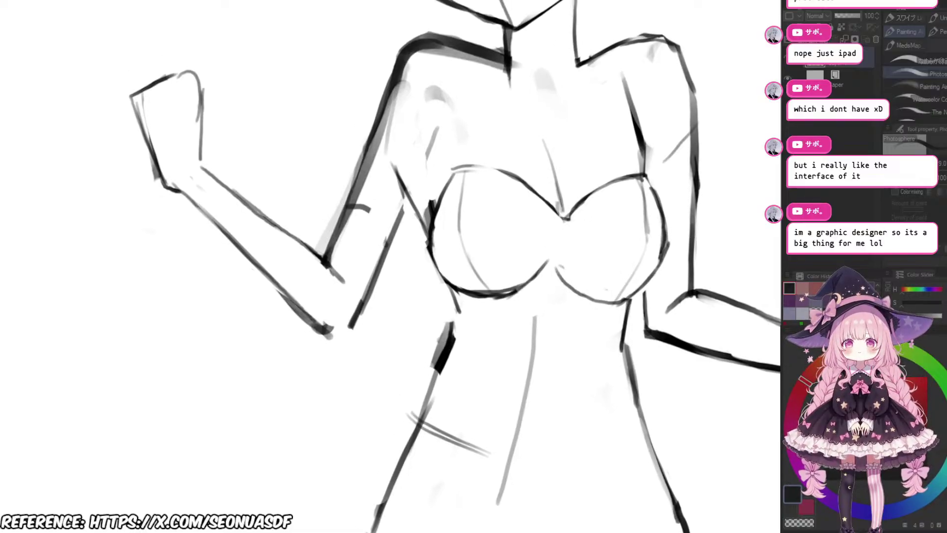
pyautogui.scroll(-5, 447, 256)
pyautogui.scroll(6, 447, 257)
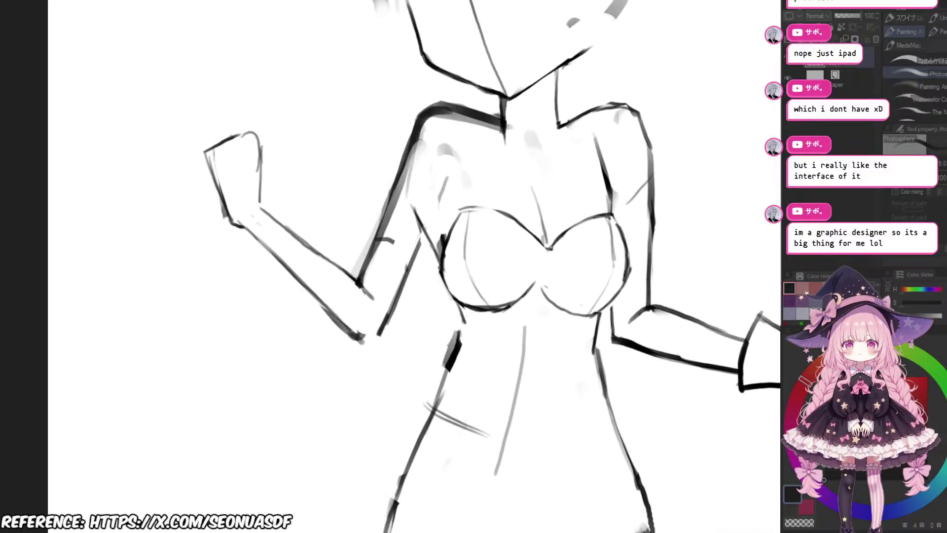
# Step: Erase the thick dark mark on the left breast's outer edge and refine the side line from the armpit to the ribs
pyautogui.moveTo(366, 151)
pyautogui.mouseDown()
pyautogui.moveTo(417, 254)
pyautogui.moveTo(423, 240)
pyautogui.mouseUp()
pyautogui.press('e')
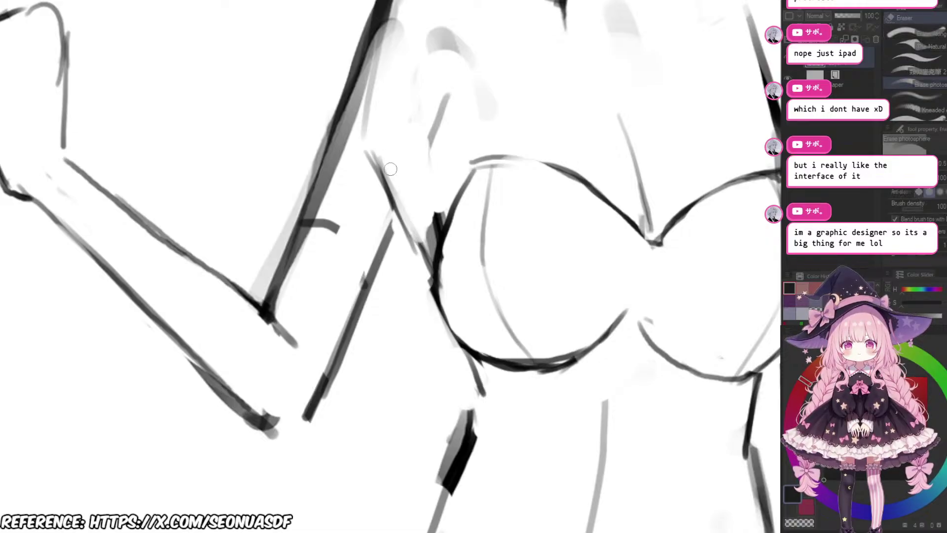
pyautogui.moveTo(391, 169)
pyautogui.mouseDown()
pyautogui.moveTo(429, 264)
pyautogui.moveTo(435, 219)
pyautogui.moveTo(425, 281)
pyautogui.moveTo(470, 386)
pyautogui.mouseUp()
pyautogui.press('b')
pyautogui.hotkey('ctrl', 'z')
pyautogui.moveTo(455, 345); pyautogui.dragTo(484, 396)
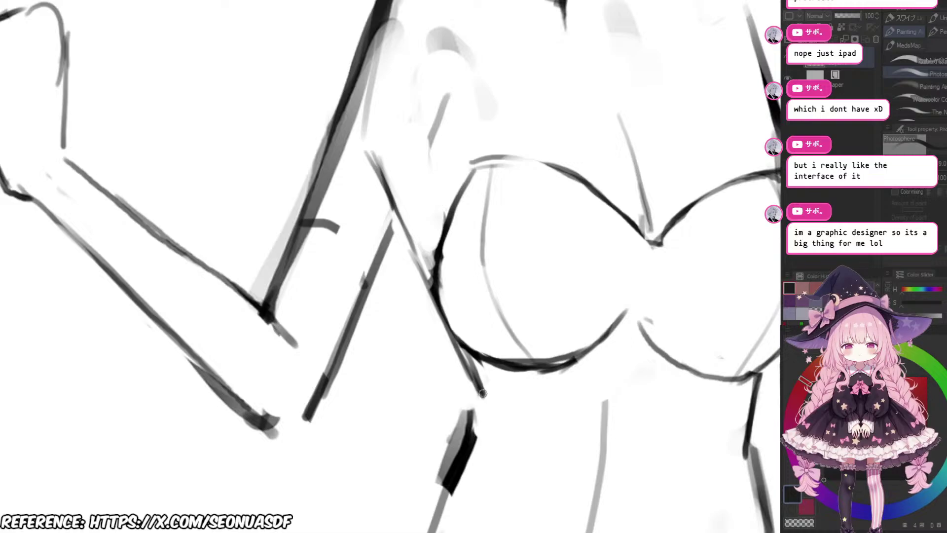
pyautogui.press('e')
pyautogui.moveTo(481, 356)
pyautogui.mouseDown()
pyautogui.moveTo(472, 361)
pyautogui.moveTo(489, 401)
pyautogui.moveTo(508, 357)
pyautogui.mouseUp()
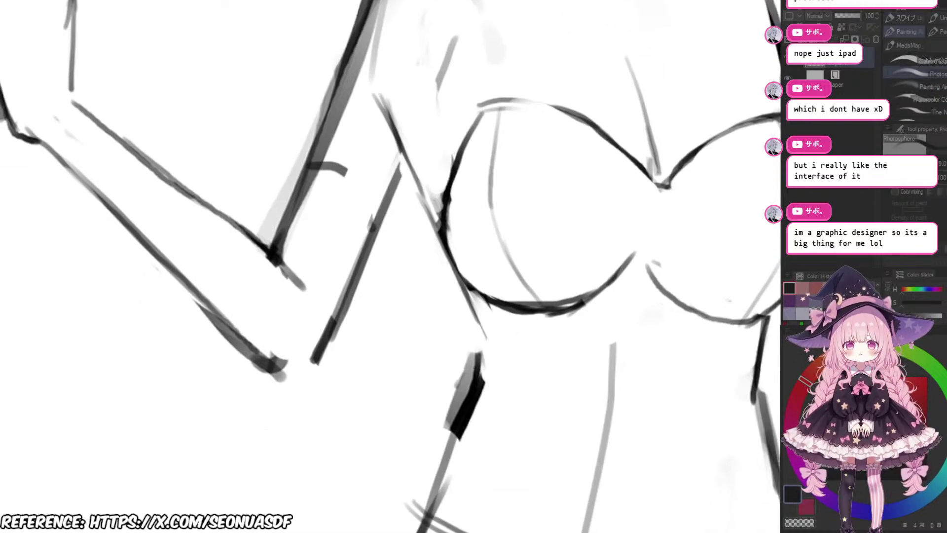
# Step: Redraw the short rib line below the left breast so it curves down and joins the waist outline
pyautogui.press('p')
pyautogui.moveTo(468, 302); pyautogui.dragTo(485, 349)
pyautogui.hotkey('ctrl', 'z')
pyautogui.moveTo(467, 296); pyautogui.dragTo(485, 340)
pyautogui.scroll(-2, 484, 338)
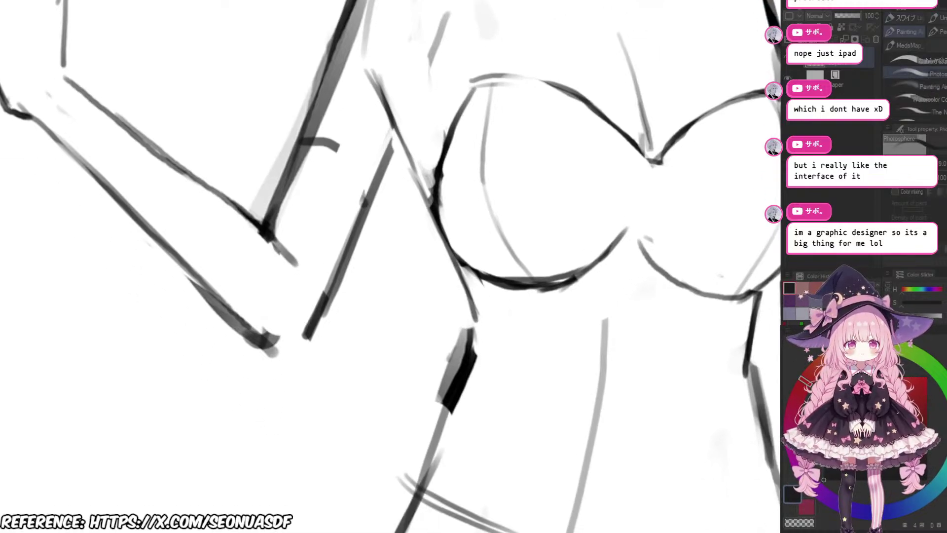
pyautogui.moveTo(477, 296); pyautogui.dragTo(483, 324)
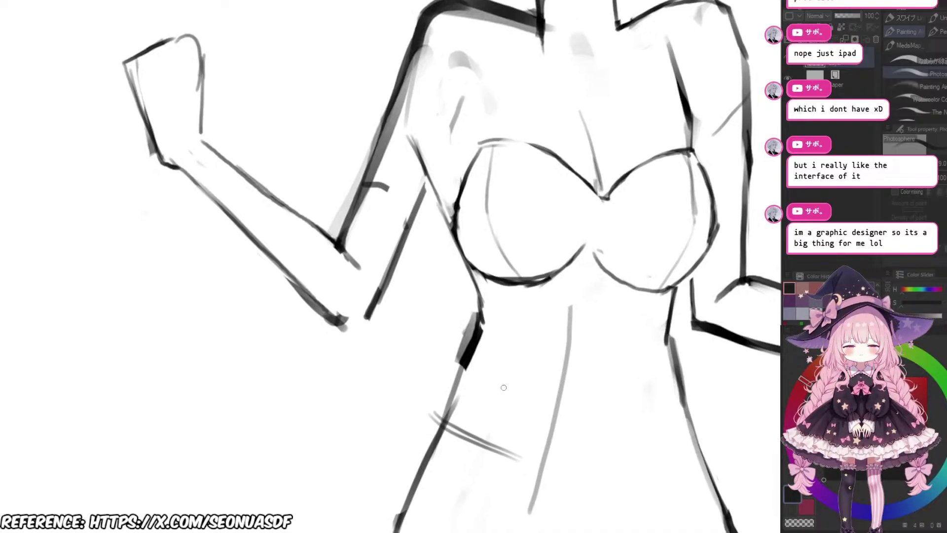
pyautogui.hotkey('ctrl', '0')
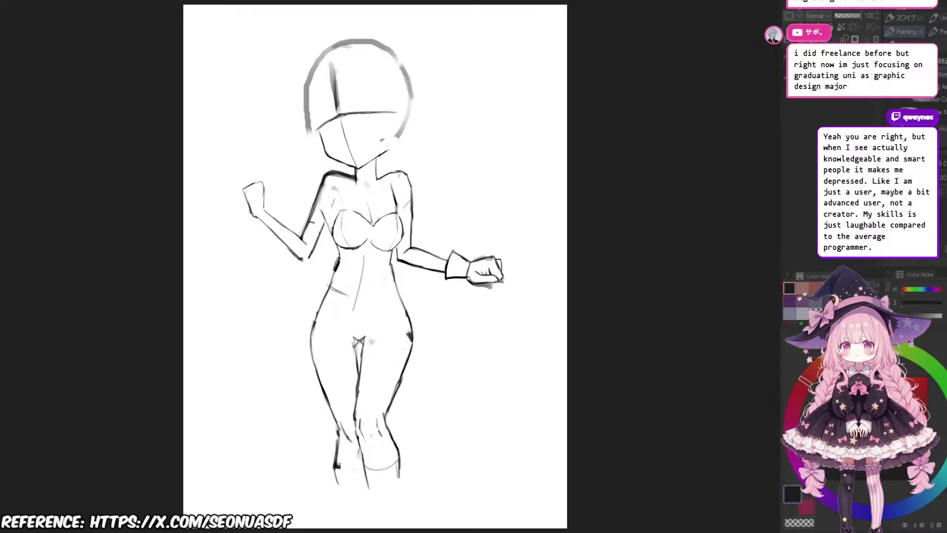
pyautogui.moveTo(427, 186); pyautogui.dragTo(506, 149)
pyautogui.scroll(2, 473, 168)
pyautogui.scroll(2, 481, 148)
pyautogui.scroll(4, 370, 266)
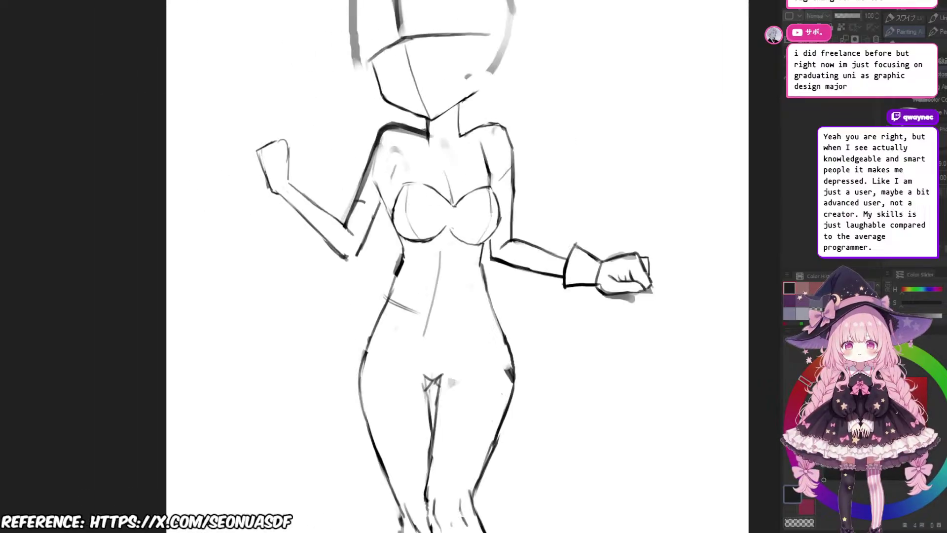
pyautogui.scroll(-8, 508, 174)
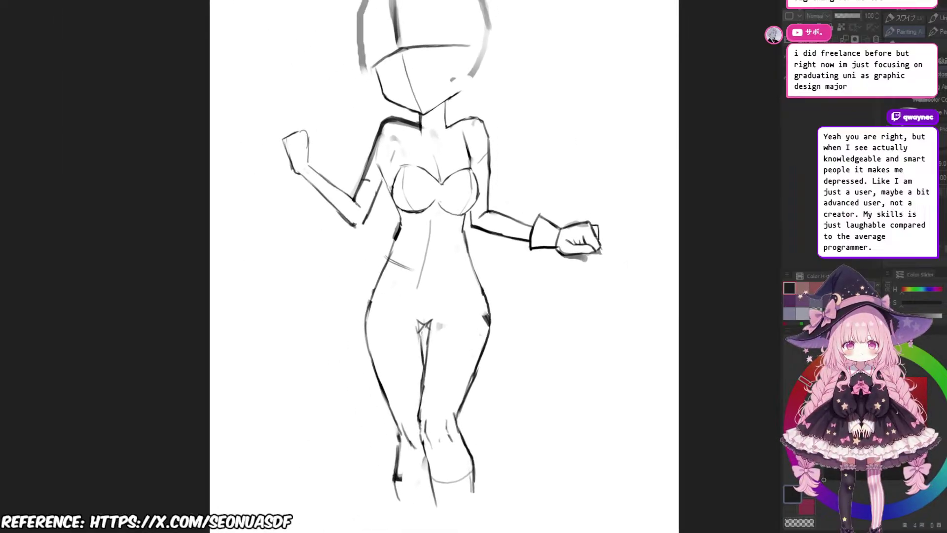
pyautogui.scroll(-1, 509, 174)
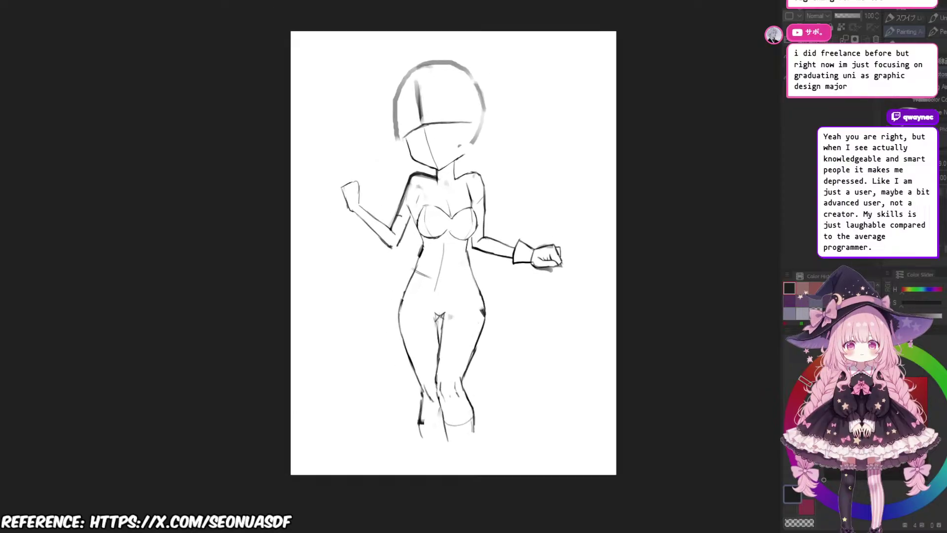
pyautogui.hotkey('ctrl', 't')
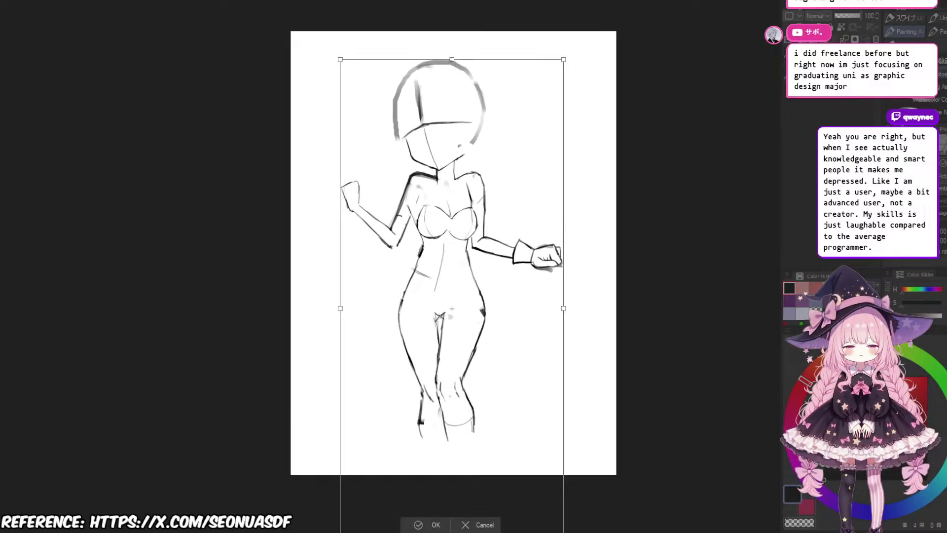
pyautogui.press('Escape')
pyautogui.moveTo(552, 387); pyautogui.dragTo(591, 363)
pyautogui.scroll(-4, 603, 336)
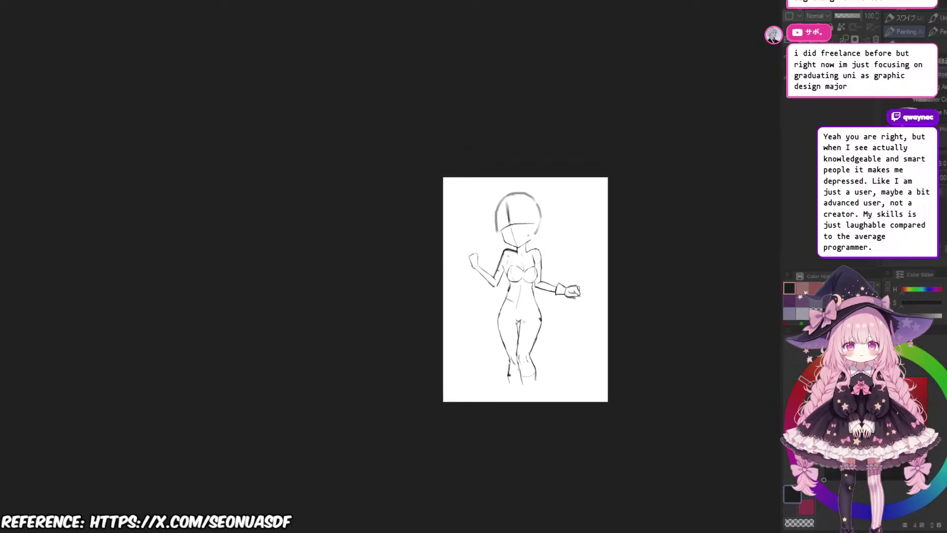
# Step: Make a freehand selection around the whole figure, cut and paste it in place, and clear the selection
pyautogui.scroll(3, 541, 262)
pyautogui.press('m')
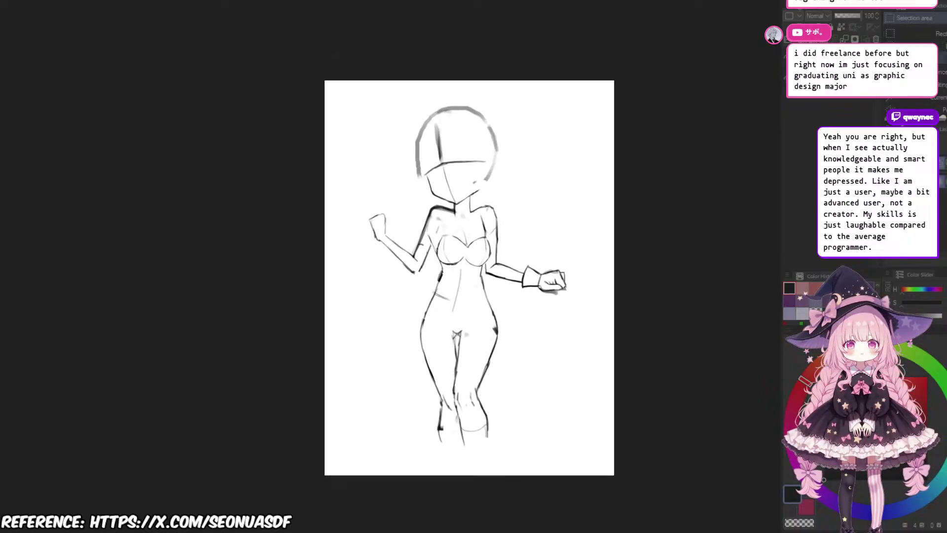
pyautogui.moveTo(477, 102)
pyautogui.mouseDown()
pyautogui.moveTo(359, 161)
pyautogui.moveTo(343, 270)
pyautogui.moveTo(366, 390)
pyautogui.moveTo(381, 418)
pyautogui.moveTo(444, 454)
pyautogui.moveTo(498, 459)
pyautogui.moveTo(557, 396)
pyautogui.moveTo(593, 293)
pyautogui.moveTo(568, 178)
pyautogui.moveTo(476, 101)
pyautogui.mouseUp()
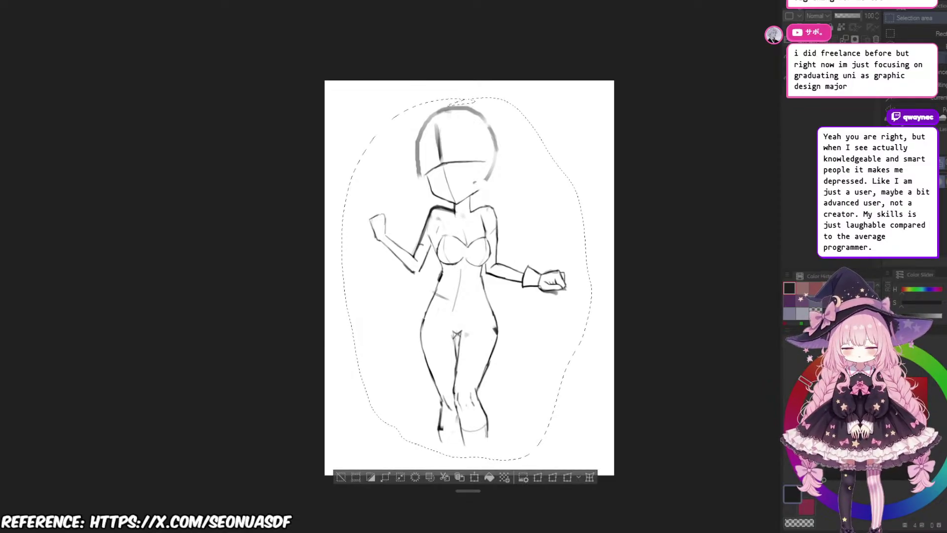
pyautogui.hotkey('ctrl', 'd')
pyautogui.moveTo(424, 91)
pyautogui.mouseDown()
pyautogui.moveTo(348, 328)
pyautogui.moveTo(410, 441)
pyautogui.moveTo(570, 364)
pyautogui.moveTo(500, 100)
pyautogui.moveTo(384, 98)
pyautogui.mouseUp()
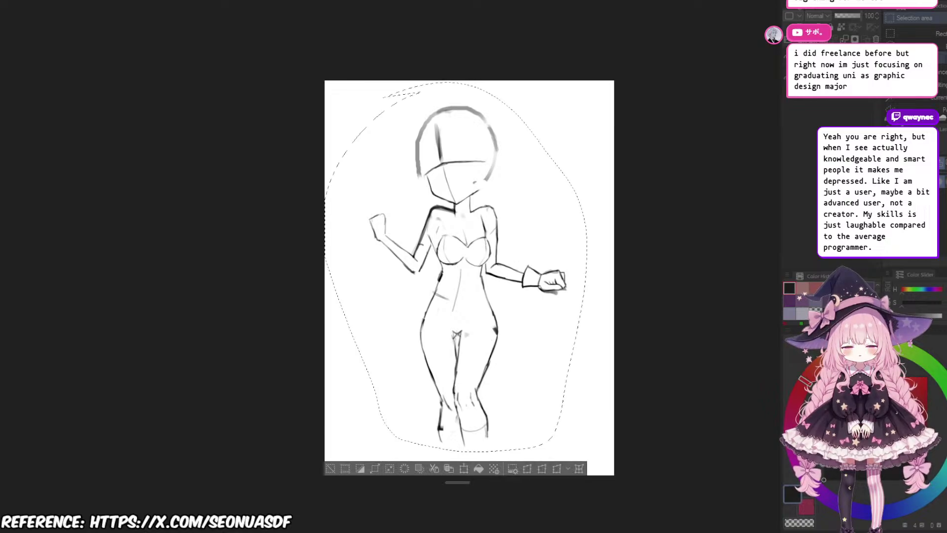
pyautogui.hotkey('ctrl', 'x')
pyautogui.hotkey('ctrl', 'v')
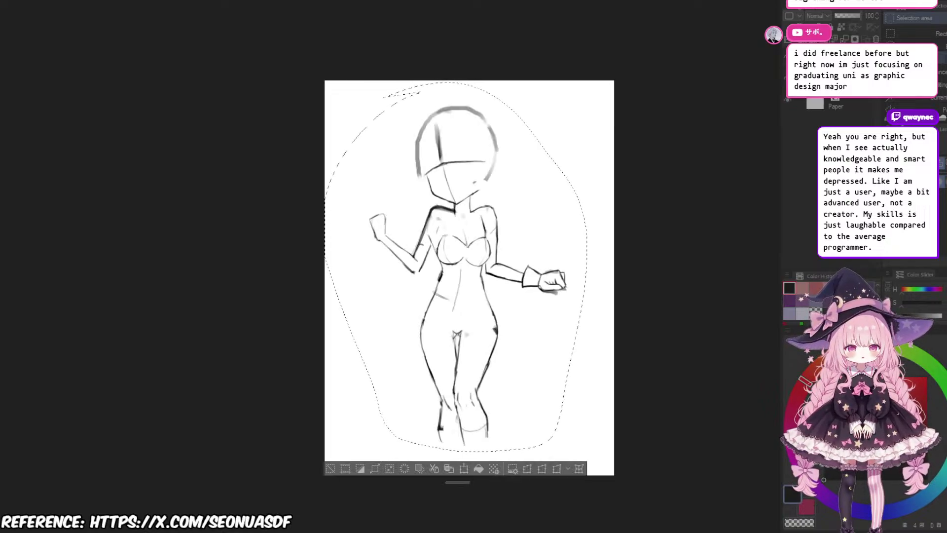
pyautogui.hotkey('ctrl', 'd')
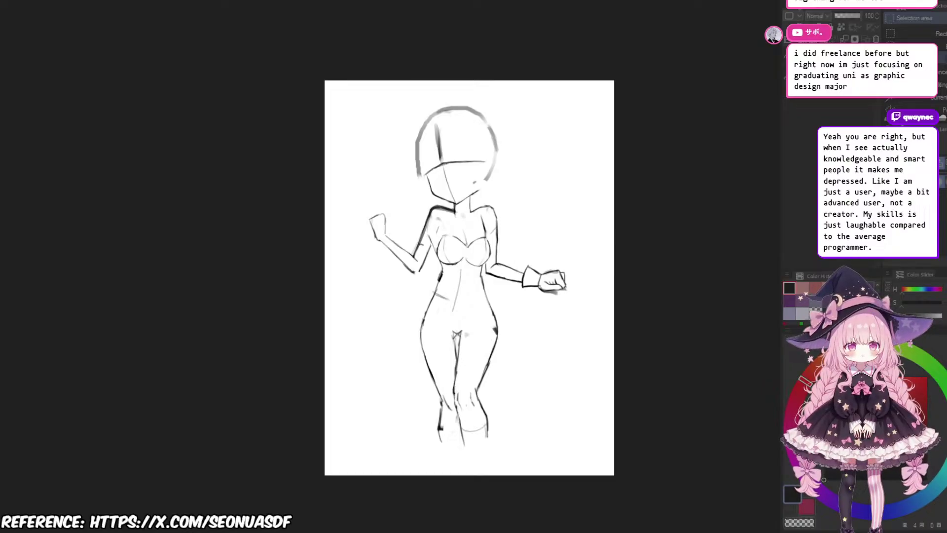
# Step: Scale the pasted figure up slightly and recentre it on the canvas
pyautogui.moveTo(469, 277); pyautogui.dragTo(478, 243)
pyautogui.hotkey('ctrl', 't')
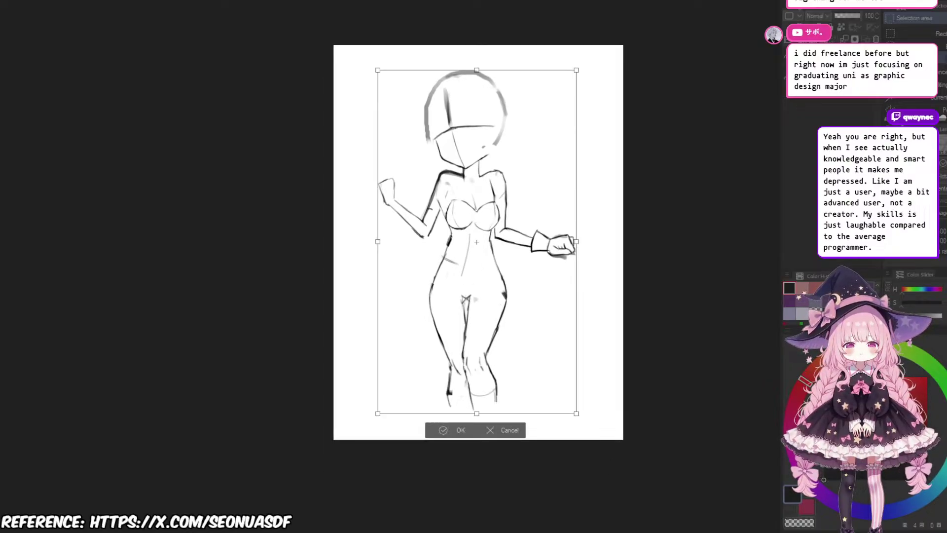
pyautogui.moveTo(576, 413); pyautogui.dragTo(591, 439)
pyautogui.moveTo(485, 256); pyautogui.dragTo(478, 251)
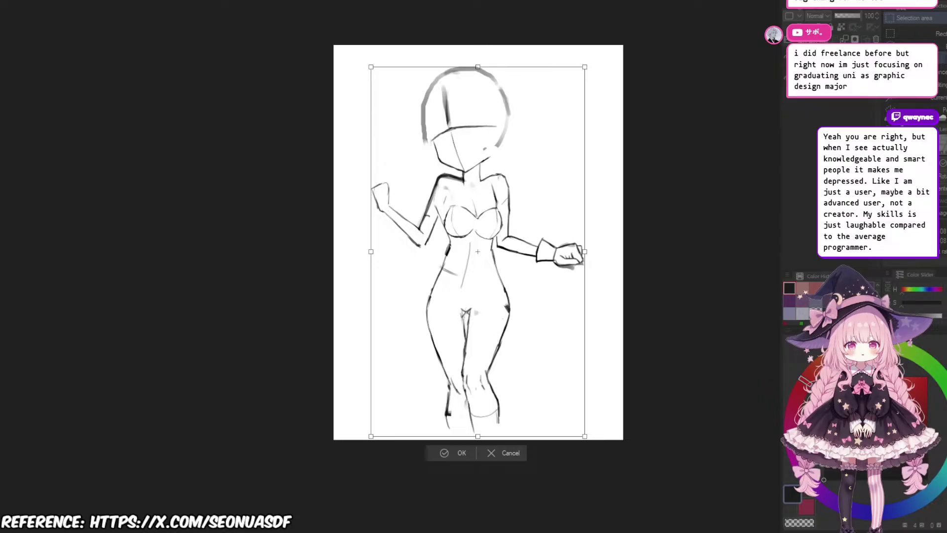
pyautogui.press('Return')
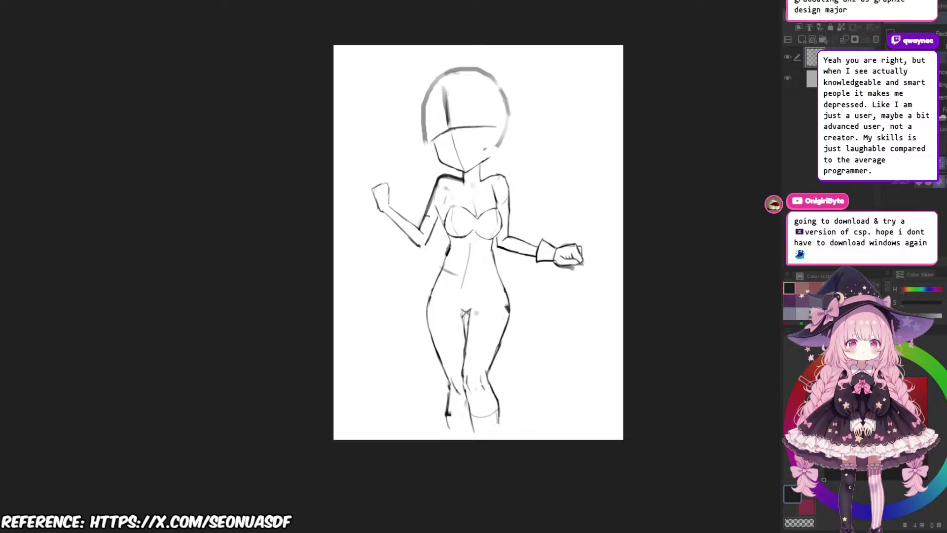
# Step: Draw a diagonal line from the left side of the waist down across the lower belly
pyautogui.moveTo(477, 243); pyautogui.dragTo(410, 273)
pyautogui.moveTo(459, 223); pyautogui.dragTo(533, 223)
pyautogui.hotkey('ctrl', '0')
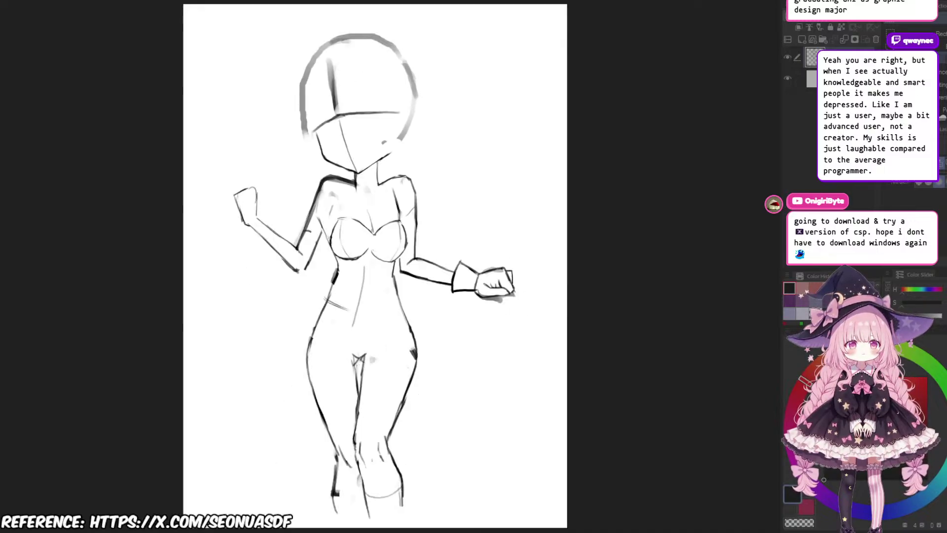
pyautogui.moveTo(429, 242); pyautogui.dragTo(459, 241)
pyautogui.moveTo(417, 321); pyautogui.dragTo(452, 246)
pyautogui.moveTo(453, 246); pyautogui.dragTo(479, 246)
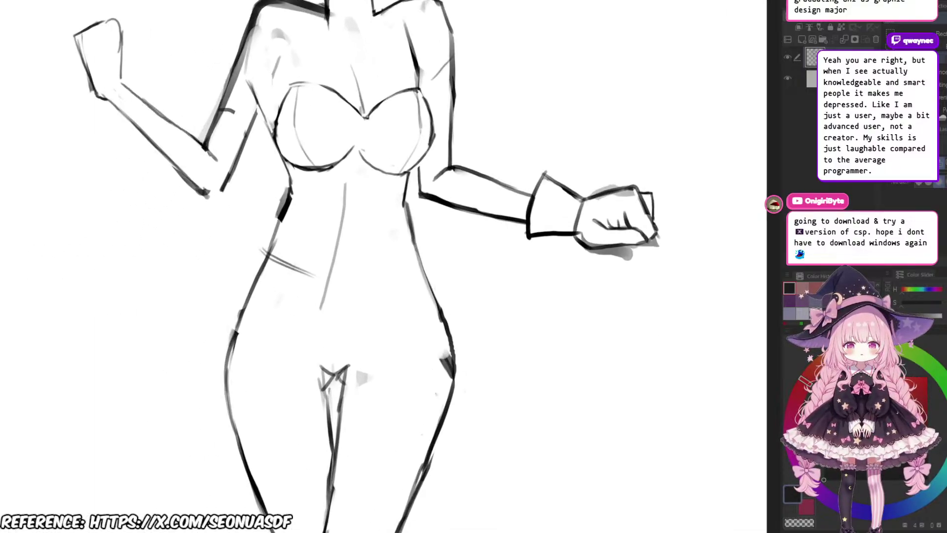
pyautogui.press('b')
pyautogui.moveTo(241, 250); pyautogui.dragTo(353, 325)
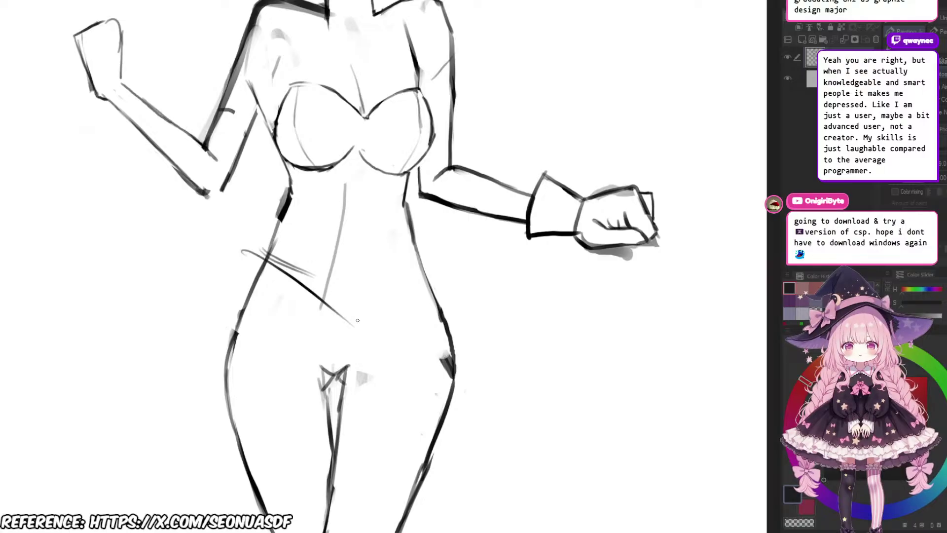
# Step: Draw the opposite diagonal from the lower belly up to the right side of the waist, redoing the stroke
pyautogui.moveTo(301, 258)
pyautogui.mouseDown()
pyautogui.moveTo(337, 271)
pyautogui.moveTo(367, 318)
pyautogui.moveTo(457, 254)
pyautogui.mouseUp()
pyautogui.hotkey('ctrl', 'z')
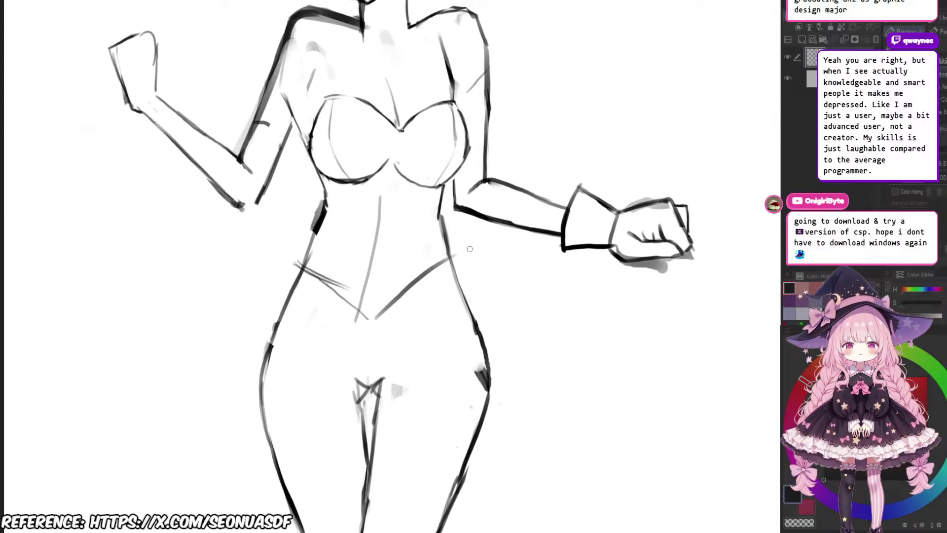
pyautogui.hotkey('ctrl', 'z')
pyautogui.moveTo(400, 300); pyautogui.dragTo(466, 259)
pyautogui.scroll(-2, 493, 277)
pyautogui.scroll(1, 494, 279)
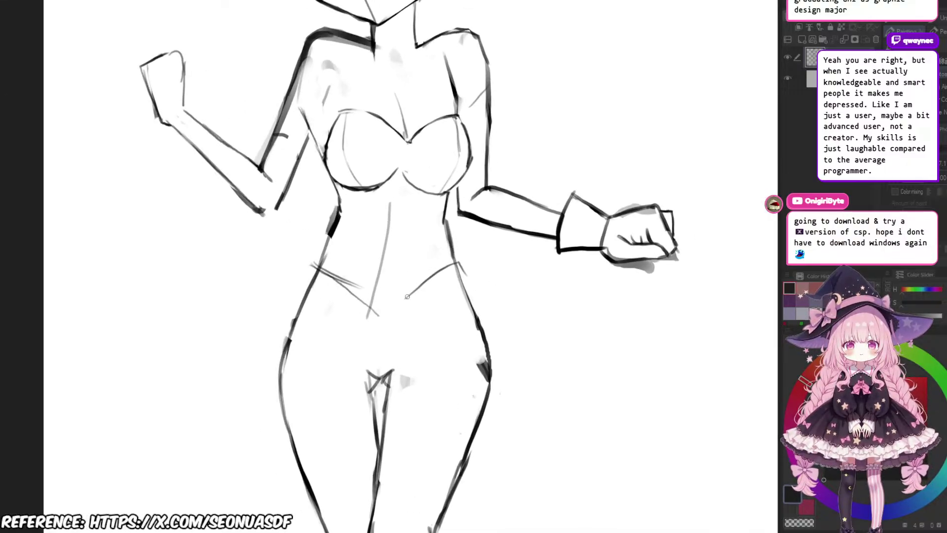
pyautogui.moveTo(407, 296); pyautogui.dragTo(471, 255)
pyautogui.scroll(4, 446, 302)
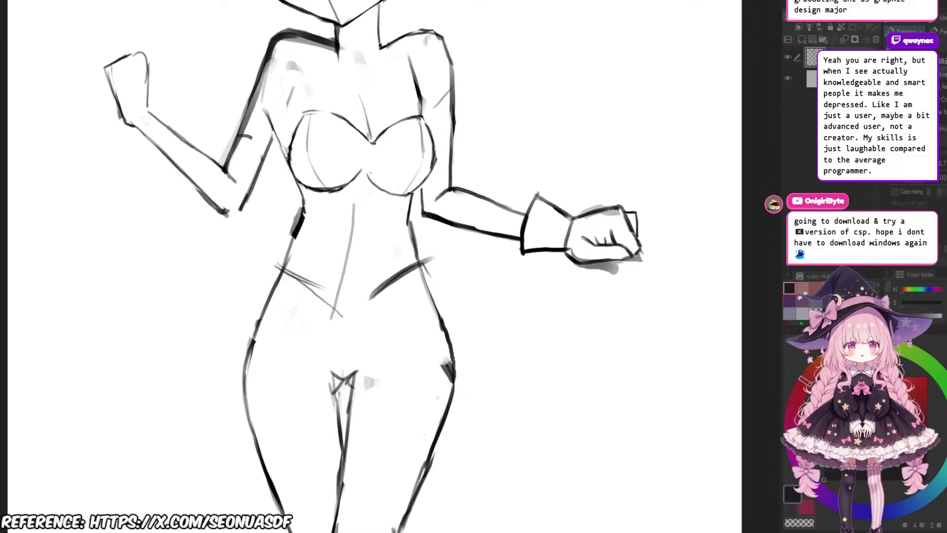
pyautogui.moveTo(420, 341); pyautogui.dragTo(443, 320)
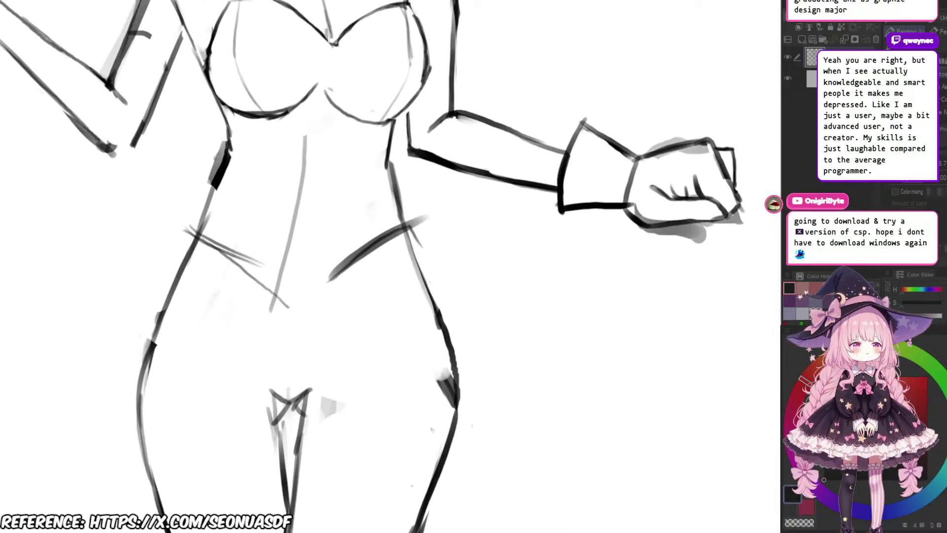
pyautogui.moveTo(395, 276); pyautogui.dragTo(402, 294)
pyautogui.hotkey('ctrl', 'z')
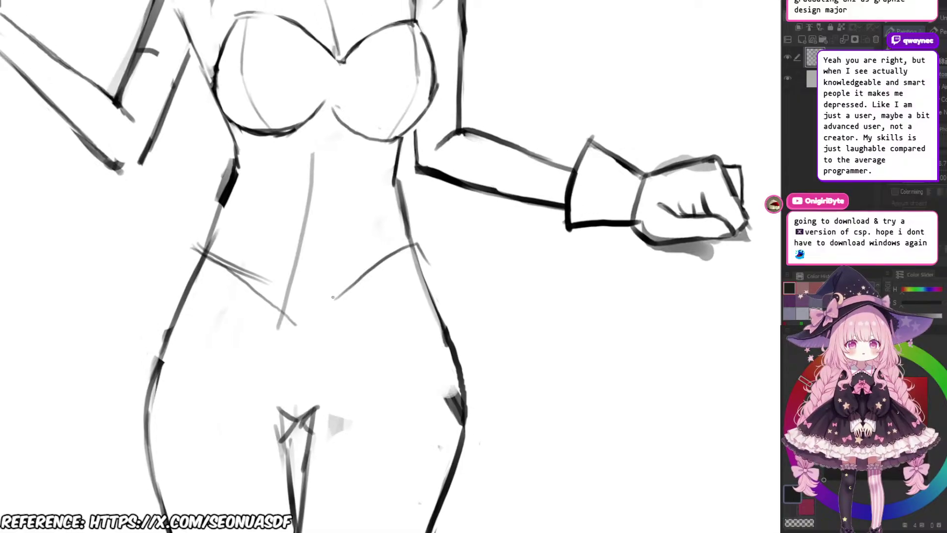
# Step: Redraw the right diagonal so it peaks at the waist and continues down past the right hip outline
pyautogui.moveTo(335, 298)
pyautogui.mouseDown()
pyautogui.moveTo(401, 252)
pyautogui.moveTo(462, 280)
pyautogui.moveTo(445, 282)
pyautogui.mouseUp()
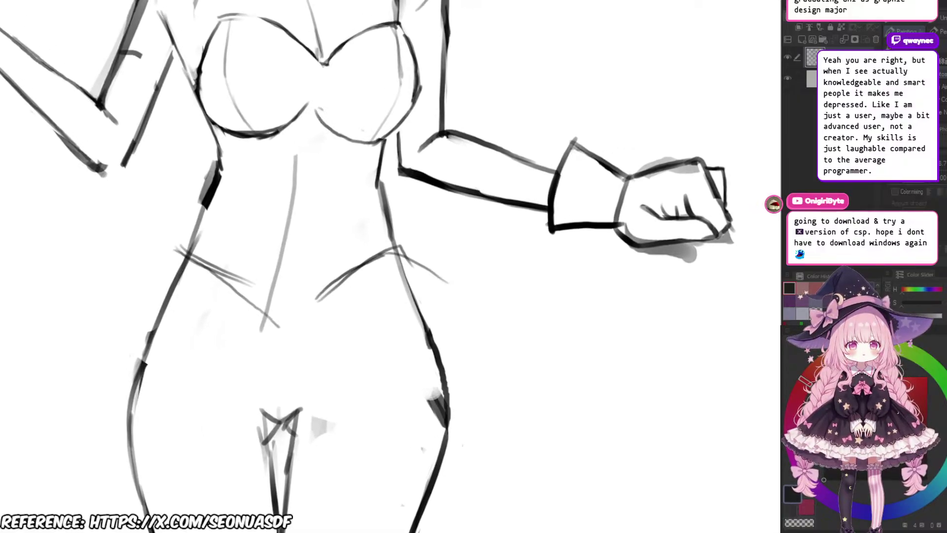
pyautogui.hotkey('ctrl', 'z')
pyautogui.moveTo(318, 297)
pyautogui.mouseDown()
pyautogui.moveTo(394, 247)
pyautogui.moveTo(436, 287)
pyautogui.mouseUp()
pyautogui.scroll(-6, 488, 284)
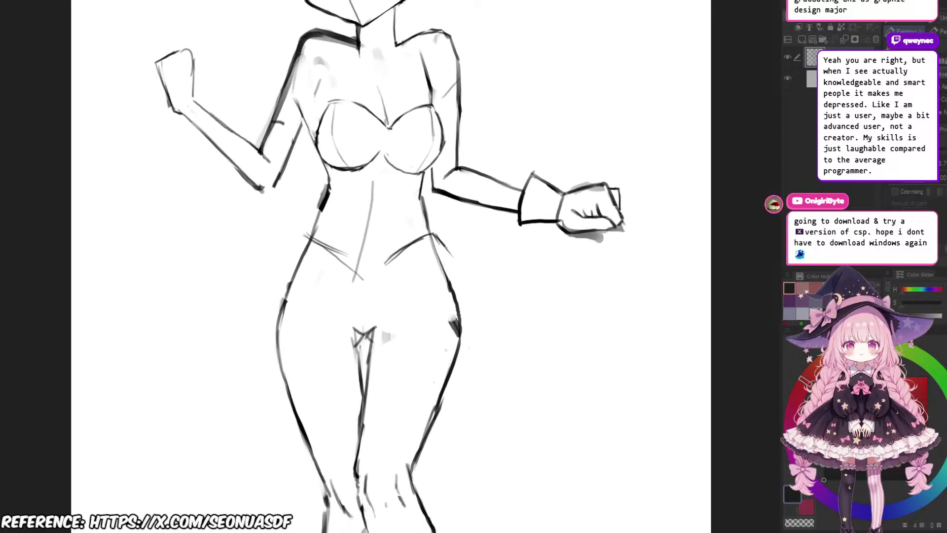
# Step: Darken the short line over the right hip and rework the right diagonal with a second parallel stroke below it
pyautogui.scroll(3, 445, 243)
pyautogui.moveTo(446, 242)
pyautogui.mouseDown()
pyautogui.moveTo(466, 266)
pyautogui.moveTo(454, 288)
pyautogui.moveTo(492, 290)
pyautogui.moveTo(492, 263)
pyautogui.moveTo(456, 287)
pyautogui.mouseUp()
pyautogui.press('e')
pyautogui.press('b')
pyautogui.moveTo(455, 294); pyautogui.dragTo(437, 315)
pyautogui.moveTo(469, 270); pyautogui.dragTo(419, 320)
pyautogui.scroll(-2, 451, 306)
pyautogui.scroll(-3, 440, 253)
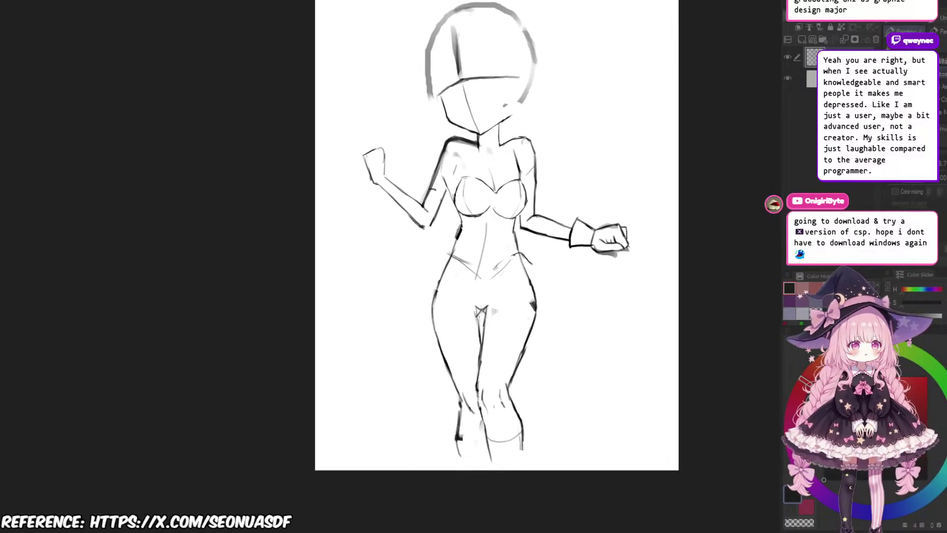
# Step: Sketch a curve from the left elbow toward the hip, erase part of the left waist outline, and redraw the left diagonal higher
pyautogui.scroll(4, 440, 253)
pyautogui.scroll(-2, 440, 253)
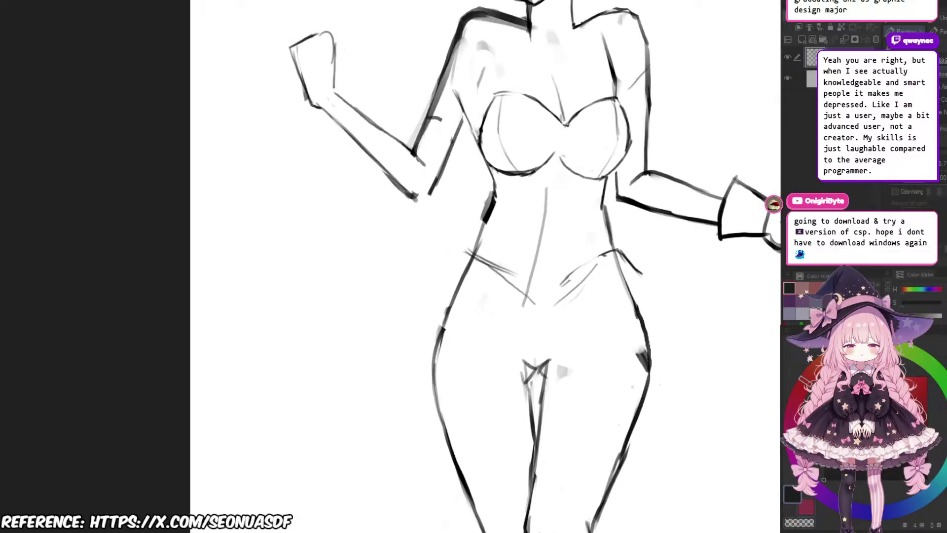
pyautogui.scroll(2, 455, 268)
pyautogui.moveTo(419, 255)
pyautogui.mouseDown()
pyautogui.moveTo(444, 283)
pyautogui.moveTo(394, 228)
pyautogui.mouseUp()
pyautogui.scroll(-3, 493, 273)
pyautogui.scroll(2, 493, 272)
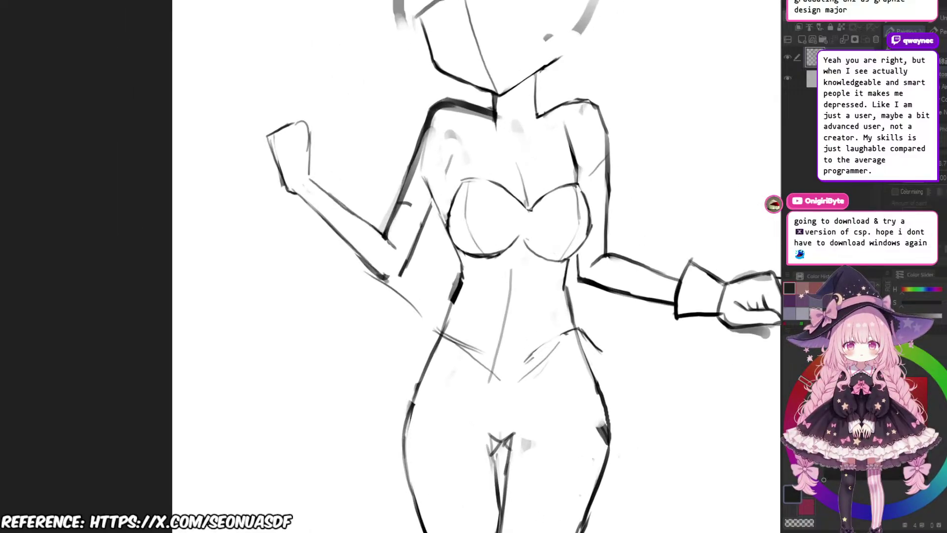
pyautogui.moveTo(419, 298)
pyautogui.mouseDown()
pyautogui.moveTo(473, 342)
pyautogui.moveTo(479, 380)
pyautogui.moveTo(443, 360)
pyautogui.moveTo(481, 375)
pyautogui.moveTo(439, 332)
pyautogui.mouseUp()
pyautogui.press('e')
pyautogui.press('b')
pyautogui.scroll(1, 439, 332)
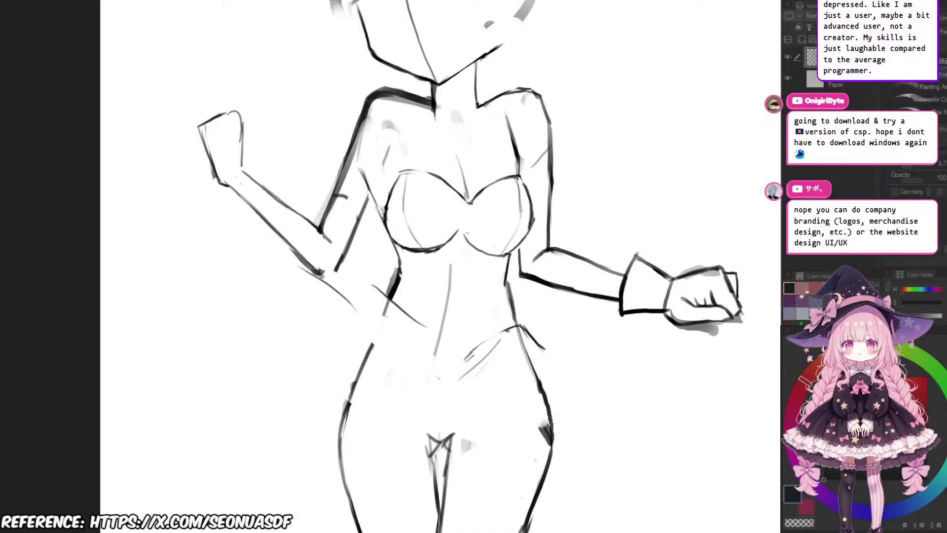
# Step: Redraw the two waist diagonals to meet in a V at the lower belly, erasing the old right strokes and outline
pyautogui.moveTo(363, 275)
pyautogui.mouseDown()
pyautogui.moveTo(457, 351)
pyautogui.moveTo(454, 329)
pyautogui.moveTo(483, 296)
pyautogui.moveTo(464, 291)
pyautogui.moveTo(493, 293)
pyautogui.moveTo(481, 293)
pyautogui.moveTo(520, 255)
pyautogui.moveTo(475, 300)
pyautogui.moveTo(524, 276)
pyautogui.mouseUp()
pyautogui.scroll(2, 455, 329)
pyautogui.hotkey('ctrl', 'z')
pyautogui.scroll(-2, 481, 293)
pyautogui.scroll(1, 496, 285)
pyautogui.press('e')
pyautogui.press('p')
pyautogui.moveTo(459, 295); pyautogui.dragTo(525, 261)
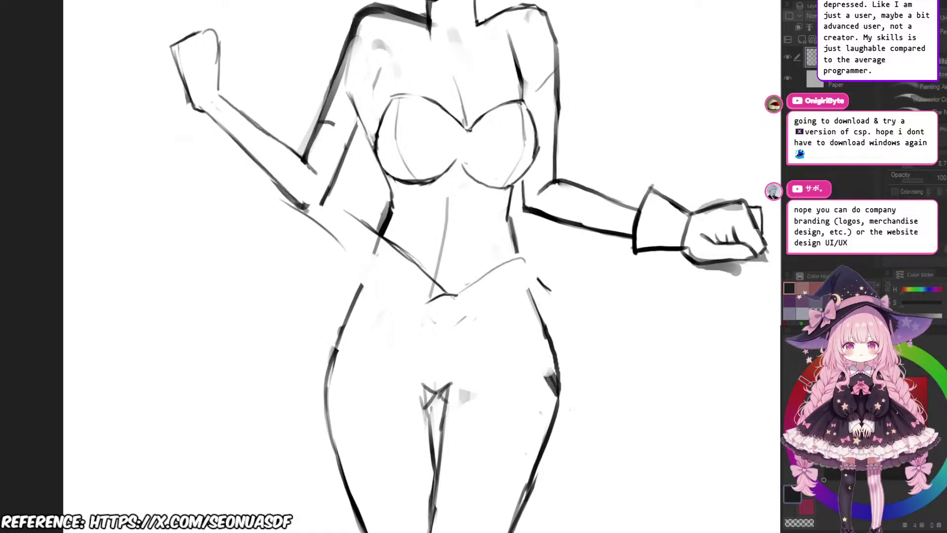
# Step: Erase the outer end of the light right diagonal and redraw it as a darker curve from the V up to the waist
pyautogui.scroll(3, 507, 280)
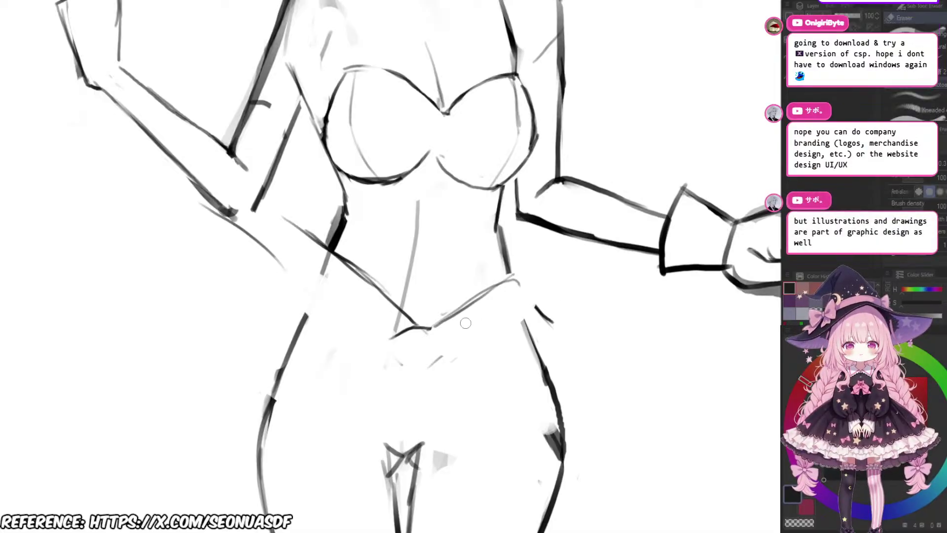
pyautogui.moveTo(472, 304); pyautogui.dragTo(528, 276)
pyautogui.moveTo(475, 301)
pyautogui.mouseDown()
pyautogui.moveTo(513, 287)
pyautogui.moveTo(520, 321)
pyautogui.mouseUp()
pyautogui.press('p')
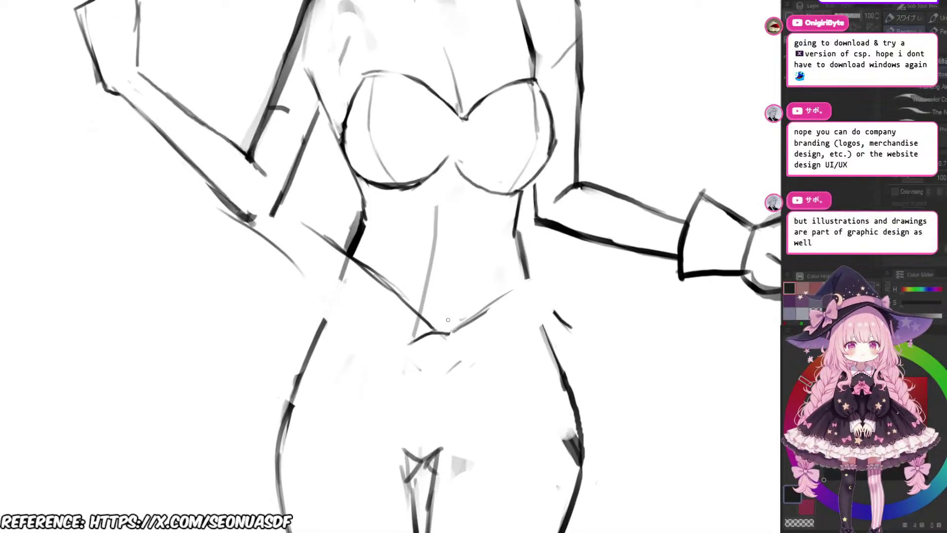
pyautogui.moveTo(428, 326)
pyautogui.mouseDown()
pyautogui.moveTo(455, 331)
pyautogui.moveTo(521, 279)
pyautogui.moveTo(493, 305)
pyautogui.moveTo(464, 313)
pyautogui.moveTo(489, 303)
pyautogui.moveTo(476, 298)
pyautogui.moveTo(492, 284)
pyautogui.mouseUp()
pyautogui.press('e')
pyautogui.press('p')
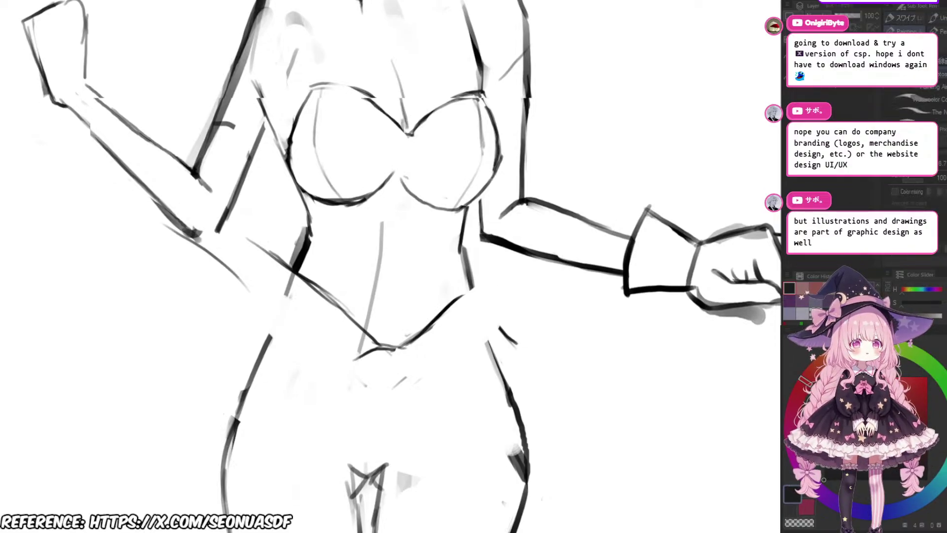
pyautogui.moveTo(451, 313); pyautogui.dragTo(463, 294)
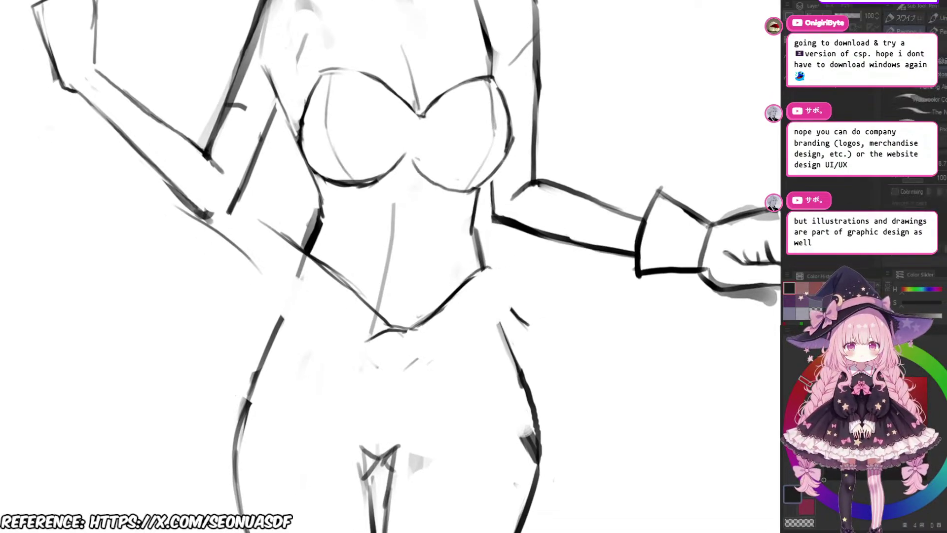
# Step: Add a short flat line at the right end of the V and connect it down to the mark beside the hip
pyautogui.moveTo(486, 271); pyautogui.dragTo(500, 276)
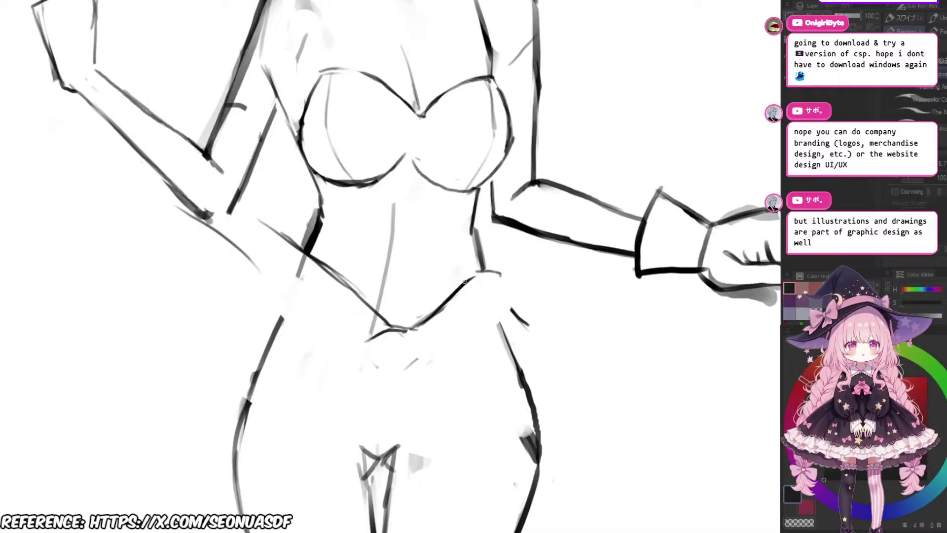
pyautogui.moveTo(516, 314)
pyautogui.mouseDown()
pyautogui.moveTo(469, 290)
pyautogui.moveTo(478, 287)
pyautogui.moveTo(473, 265)
pyautogui.moveTo(455, 271)
pyautogui.mouseUp()
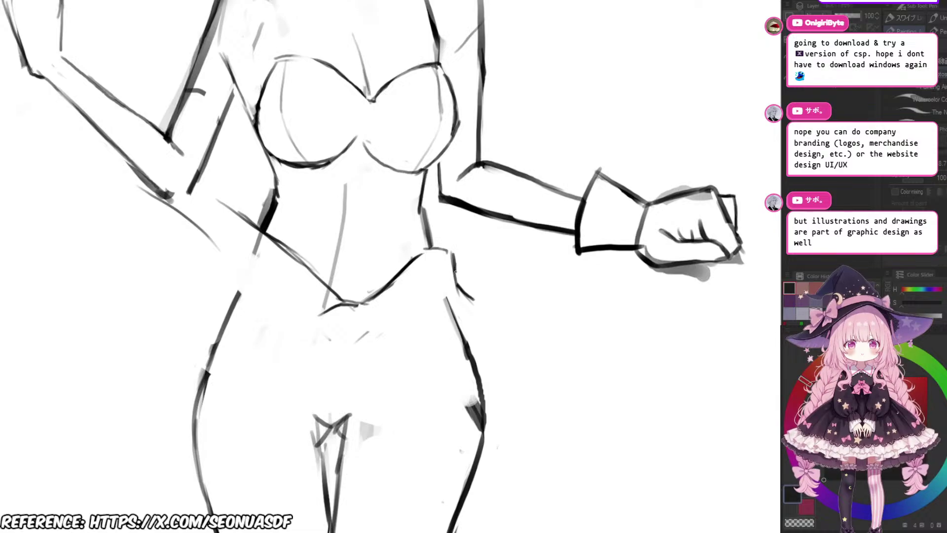
pyautogui.moveTo(488, 299)
pyautogui.mouseDown()
pyautogui.moveTo(419, 298)
pyautogui.moveTo(488, 296)
pyautogui.moveTo(434, 288)
pyautogui.moveTo(503, 286)
pyautogui.mouseUp()
pyautogui.scroll(-2, 390, 266)
pyautogui.scroll(2, 389, 266)
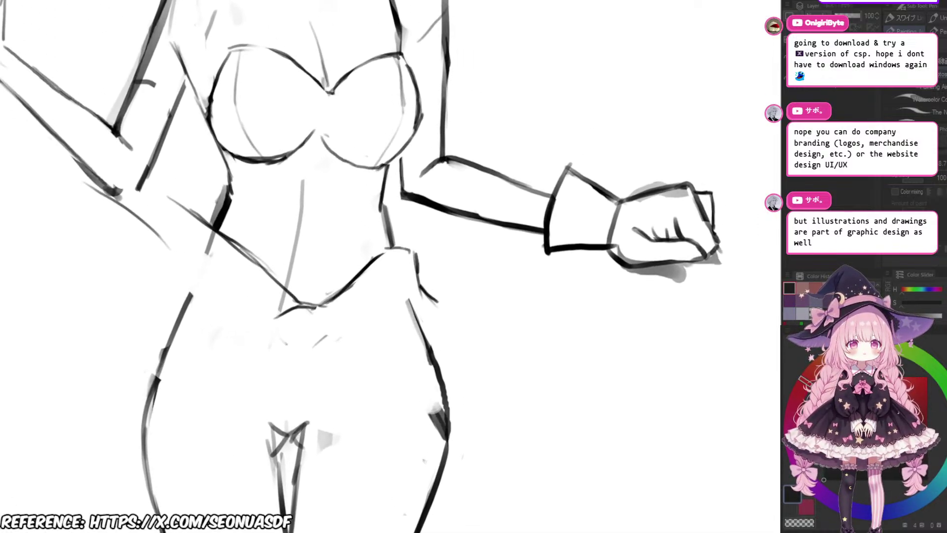
# Step: Sketch light flaring strokes outward from the short line beside the right hip
pyautogui.scroll(-4, 461, 315)
pyautogui.moveTo(395, 296)
pyautogui.mouseDown()
pyautogui.moveTo(396, 252)
pyautogui.moveTo(396, 266)
pyautogui.mouseUp()
pyautogui.scroll(3, 419, 266)
pyautogui.scroll(-2, 487, 271)
pyautogui.scroll(2, 486, 271)
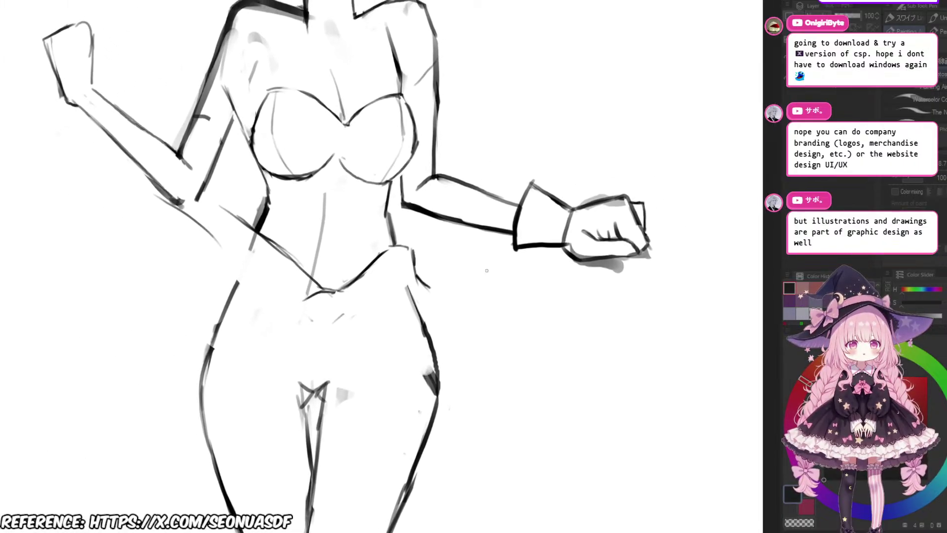
pyautogui.moveTo(481, 284); pyautogui.dragTo(476, 300)
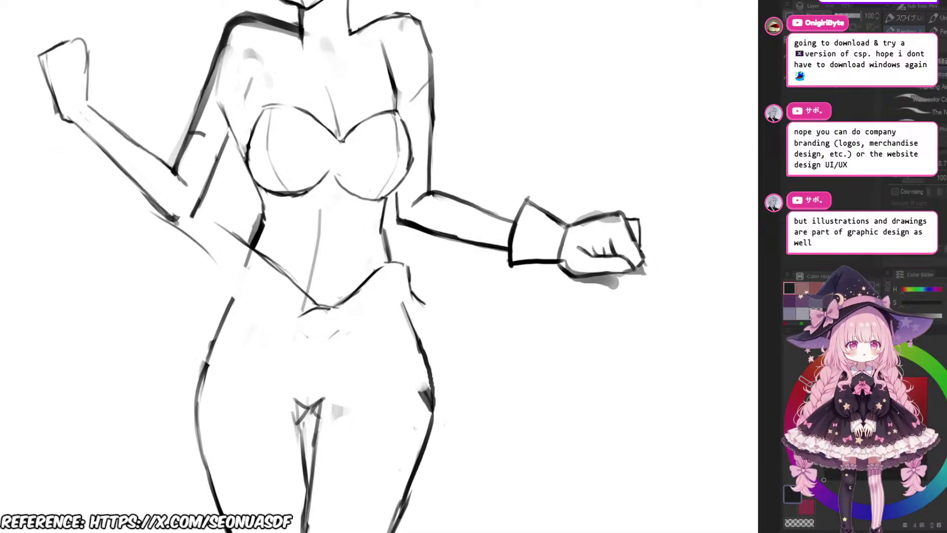
pyautogui.moveTo(423, 286)
pyautogui.mouseDown()
pyautogui.moveTo(416, 275)
pyautogui.moveTo(442, 295)
pyautogui.mouseUp()
pyautogui.hotkey('ctrl', 'z')
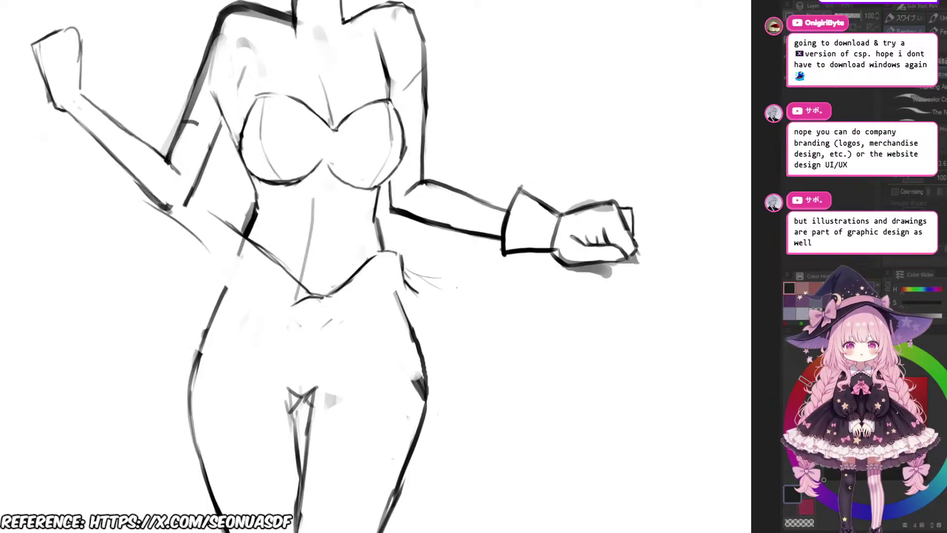
# Step: Sketch a light curve flaring down outside the left hip from the end of the elbow line
pyautogui.scroll(-3, 462, 283)
pyautogui.moveTo(371, 357); pyautogui.dragTo(422, 315)
pyautogui.scroll(2, 421, 316)
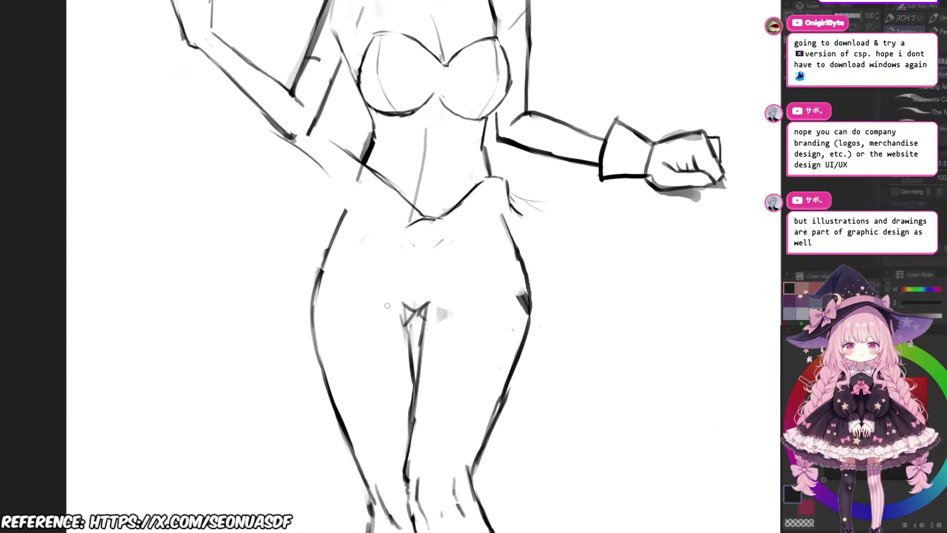
pyautogui.moveTo(334, 219); pyautogui.dragTo(346, 253)
pyautogui.moveTo(327, 228); pyautogui.dragTo(330, 256)
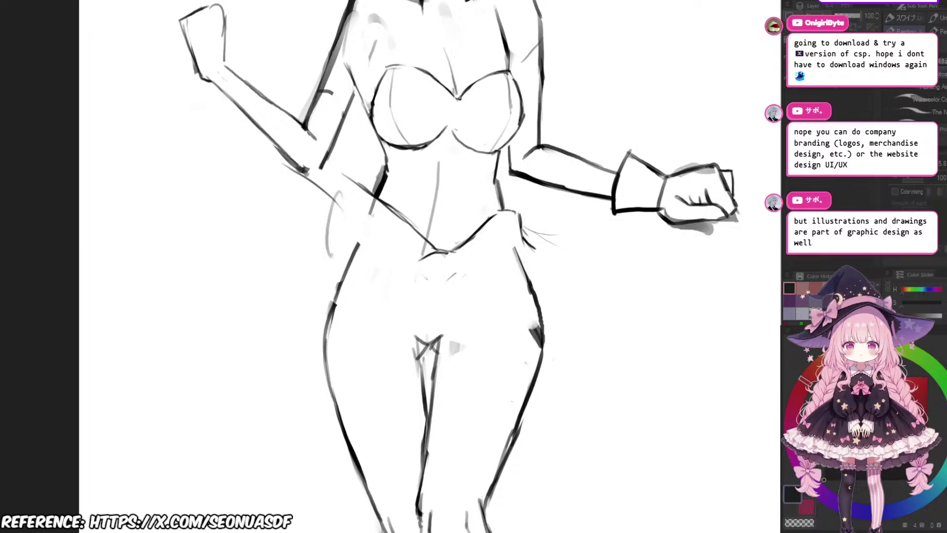
# Step: Sketch a light hem curve from the left hip down across the crotch and back up to the right hip
pyautogui.moveTo(336, 197)
pyautogui.mouseDown()
pyautogui.moveTo(338, 317)
pyautogui.moveTo(377, 347)
pyautogui.moveTo(415, 356)
pyautogui.mouseUp()
pyautogui.scroll(-5, 474, 247)
pyautogui.scroll(4, 473, 247)
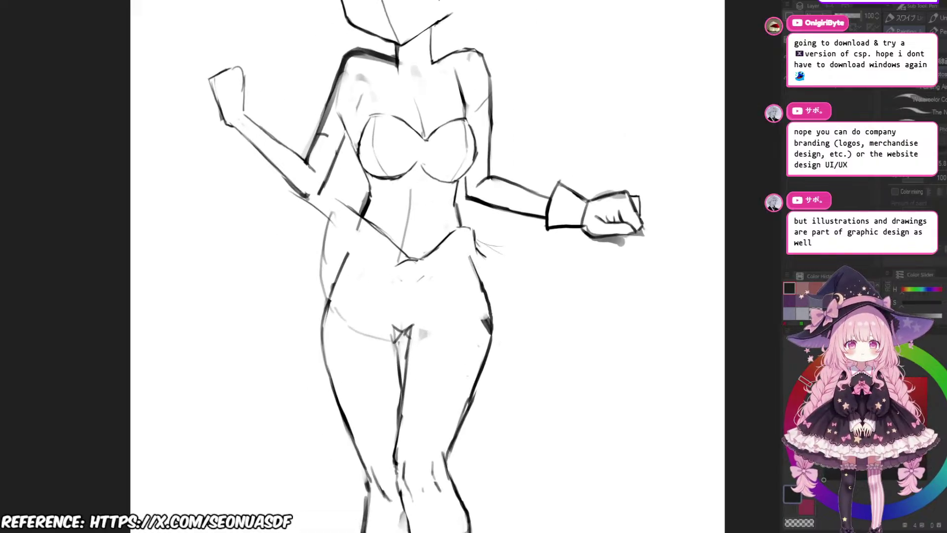
pyautogui.scroll(3, 430, 328)
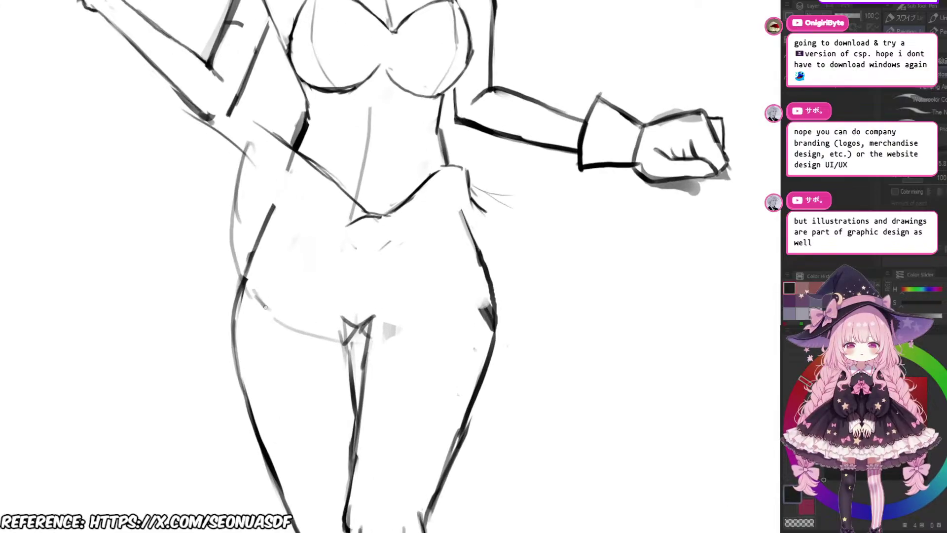
pyautogui.moveTo(326, 340)
pyautogui.mouseDown()
pyautogui.moveTo(450, 347)
pyautogui.moveTo(419, 357)
pyautogui.moveTo(471, 330)
pyautogui.mouseUp()
pyautogui.scroll(-2, 449, 348)
pyautogui.scroll(2, 476, 325)
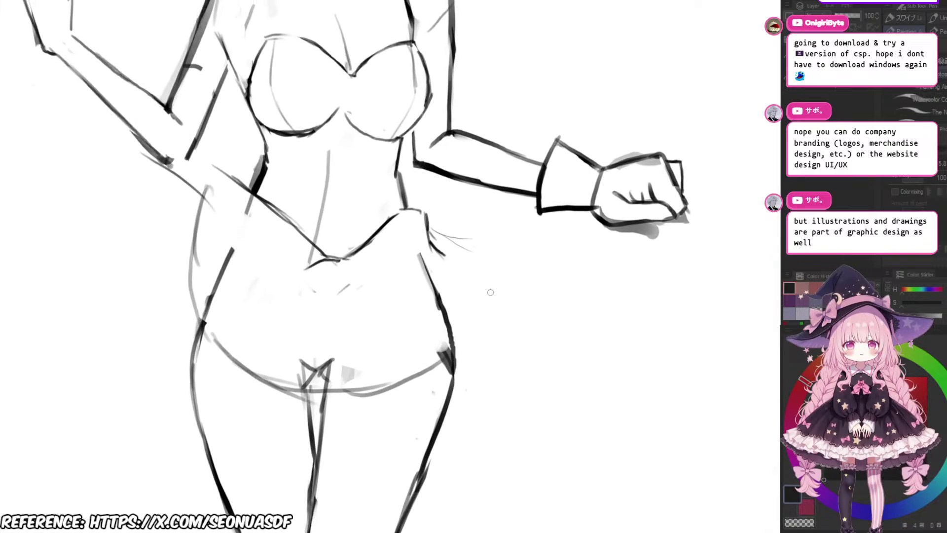
# Step: Sketch a rounded curve outside the right hip down to the hem line and widen it with a second, darker stroke
pyautogui.moveTo(472, 236); pyautogui.dragTo(447, 335)
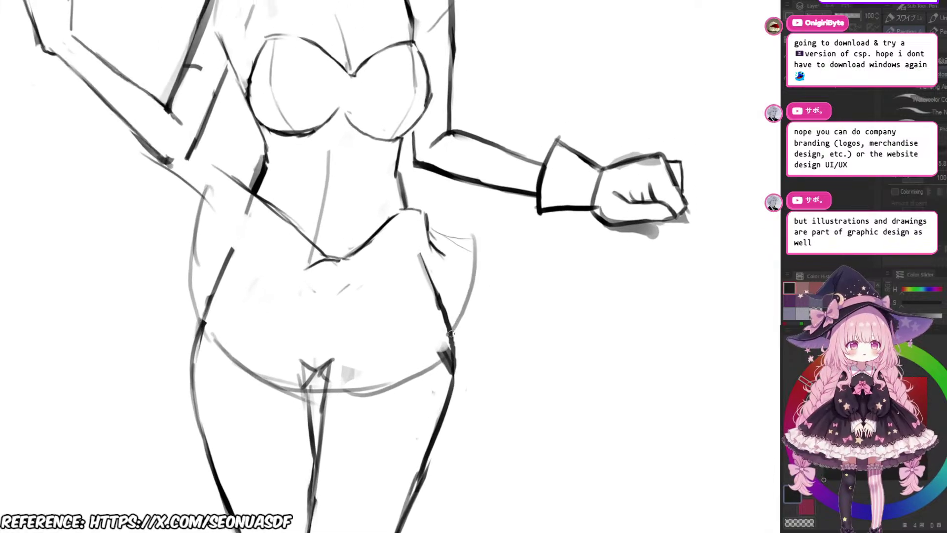
pyautogui.moveTo(468, 314); pyautogui.dragTo(488, 290)
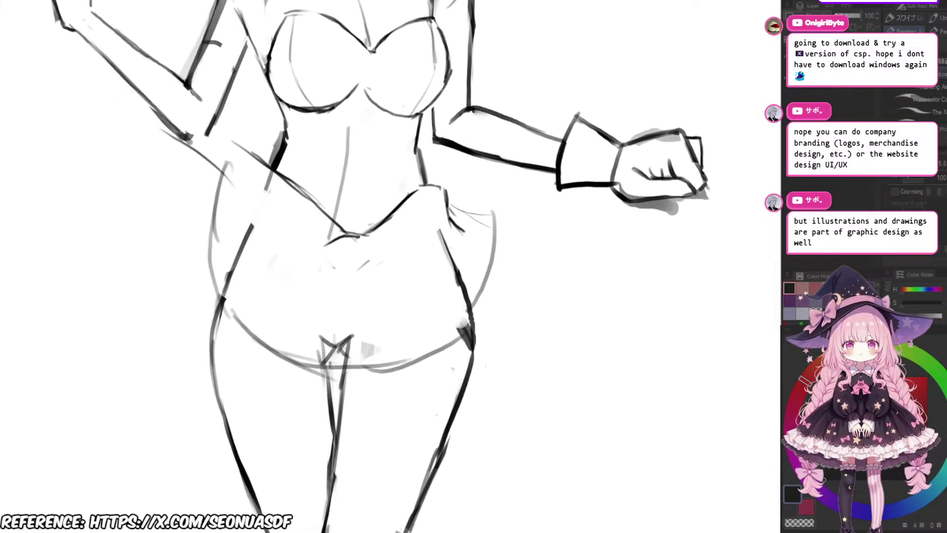
pyautogui.scroll(2, 488, 290)
pyautogui.moveTo(409, 377); pyautogui.dragTo(499, 279)
pyautogui.moveTo(496, 191); pyautogui.dragTo(485, 314)
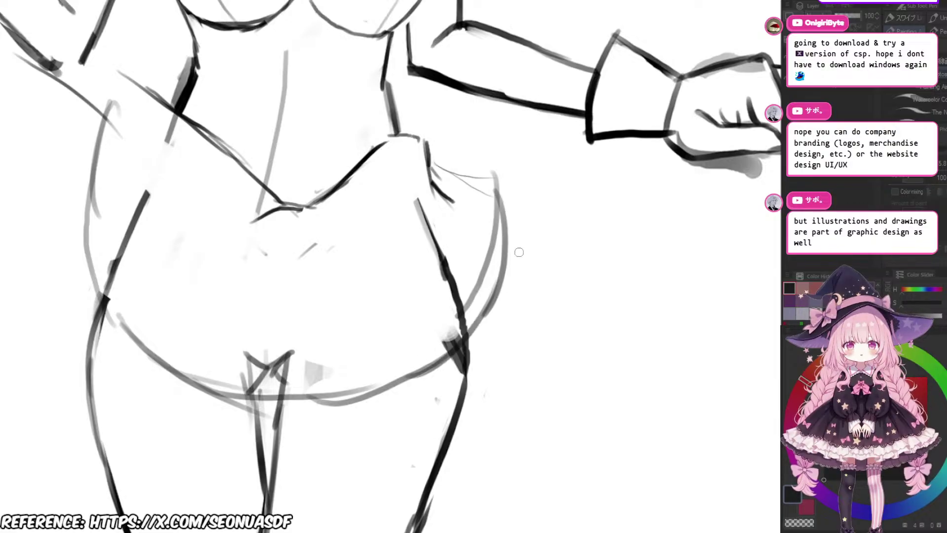
# Step: Erase the inner right curve with the lower part of the old hip line, and trim the outer curve's upper end
pyautogui.press('e')
pyautogui.moveTo(496, 202)
pyautogui.mouseDown()
pyautogui.moveTo(489, 291)
pyautogui.moveTo(454, 346)
pyautogui.mouseUp()
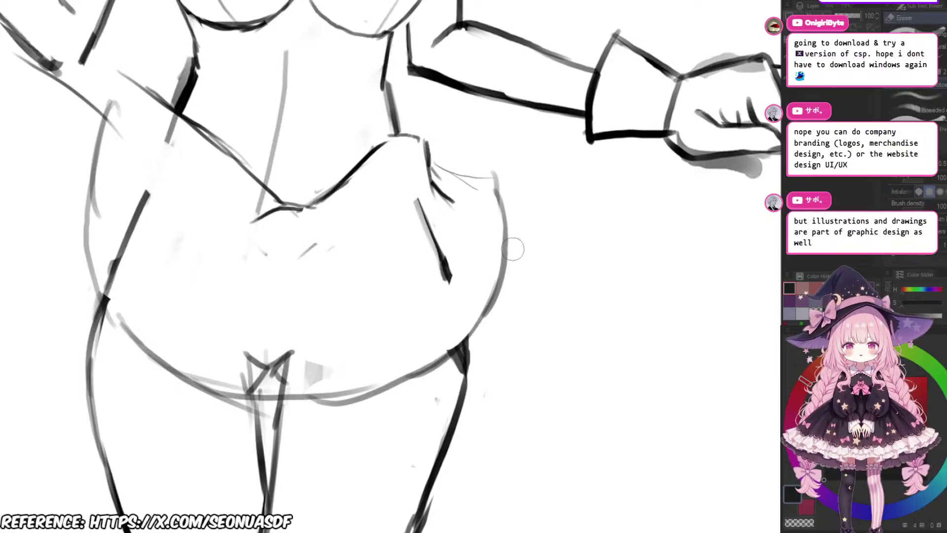
pyautogui.moveTo(511, 250); pyautogui.dragTo(523, 244)
pyautogui.moveTo(490, 176); pyautogui.dragTo(505, 180)
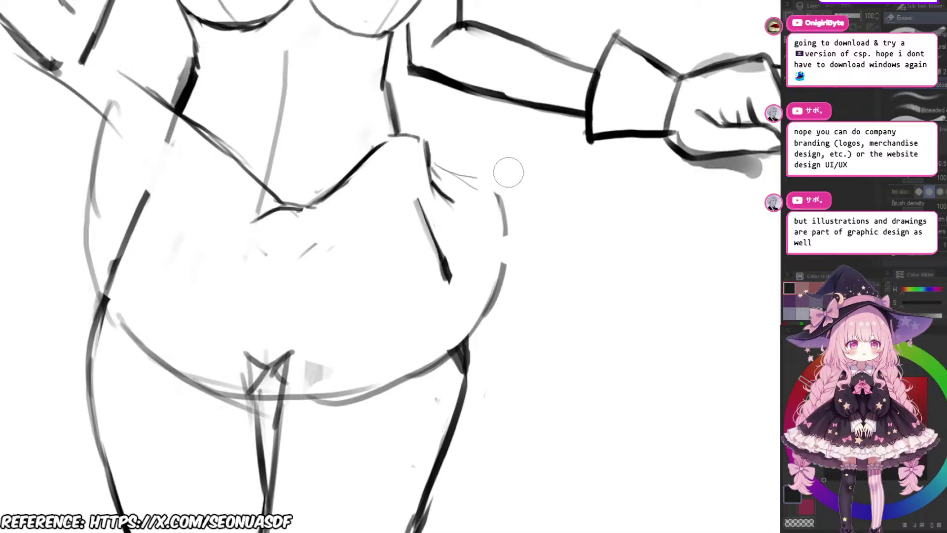
# Step: Draw a darker flaring line from the mark beside the right hip out to the upper end of the outer curve
pyautogui.press('p')
pyautogui.moveTo(429, 164)
pyautogui.mouseDown()
pyautogui.moveTo(497, 197)
pyautogui.moveTo(602, 201)
pyautogui.mouseUp()
pyautogui.scroll(-4, 552, 190)
pyautogui.scroll(5, 592, 195)
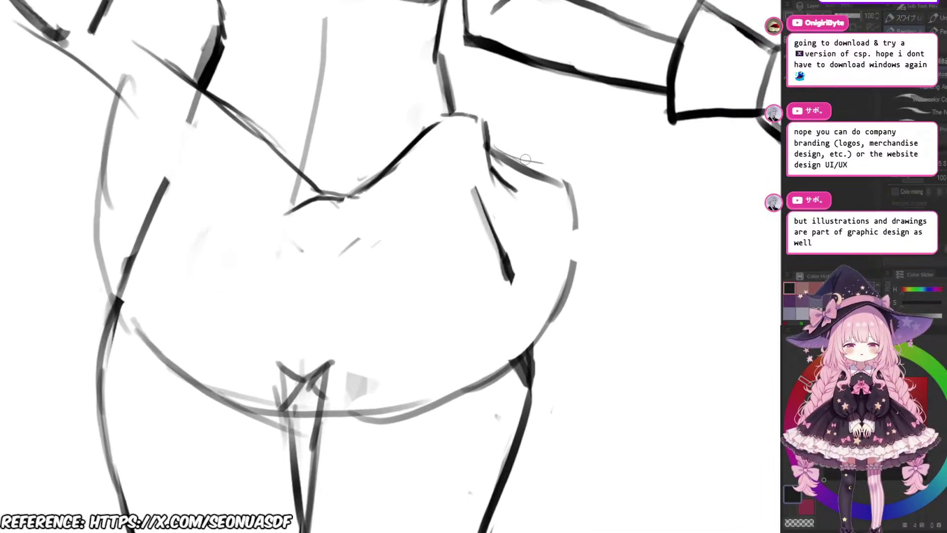
pyautogui.moveTo(495, 159)
pyautogui.mouseDown()
pyautogui.moveTo(565, 181)
pyautogui.moveTo(607, 207)
pyautogui.mouseUp()
pyautogui.press('e')
pyautogui.scroll(2, 527, 205)
pyautogui.scroll(-4, 611, 202)
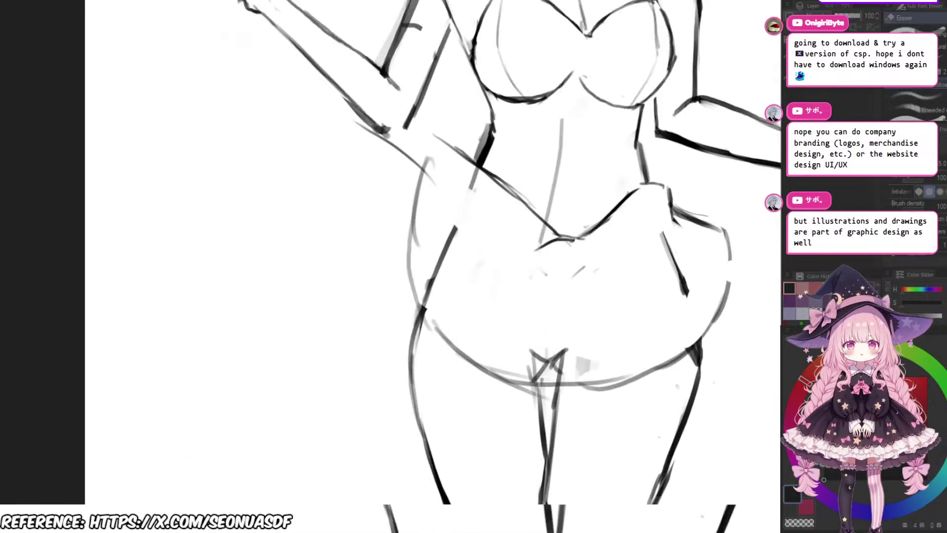
# Step: Sketch a new curve for the left flare, starting at the outer end of the V's left arm and bending downward
pyautogui.scroll(2, 502, 150)
pyautogui.moveTo(502, 151); pyautogui.dragTo(513, 157)
pyautogui.press('p')
pyautogui.moveTo(438, 162); pyautogui.dragTo(424, 262)
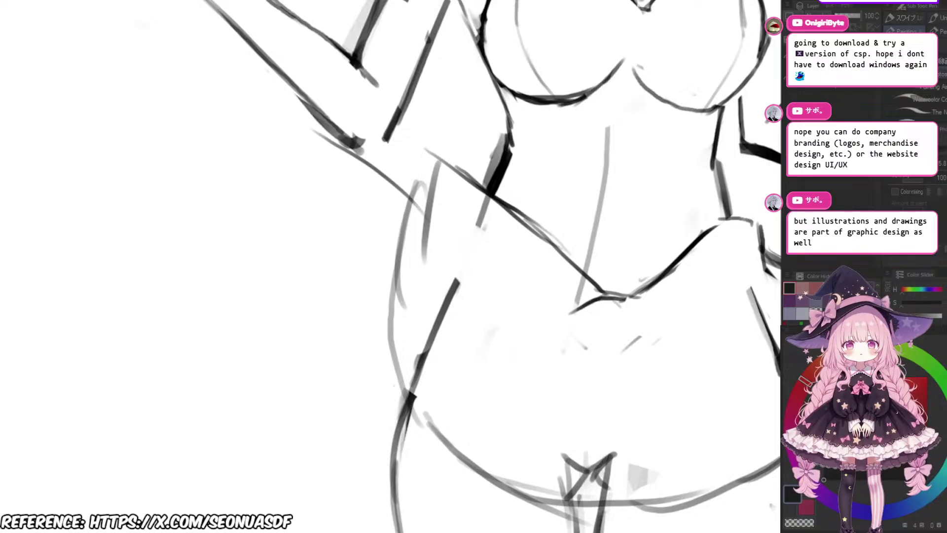
pyautogui.hotkey('ctrl', 'z')
pyautogui.moveTo(447, 169); pyautogui.dragTo(409, 256)
# Step: Erase the old light curve outside the left hip and the lower part of the hip line inside the flare
pyautogui.press('e')
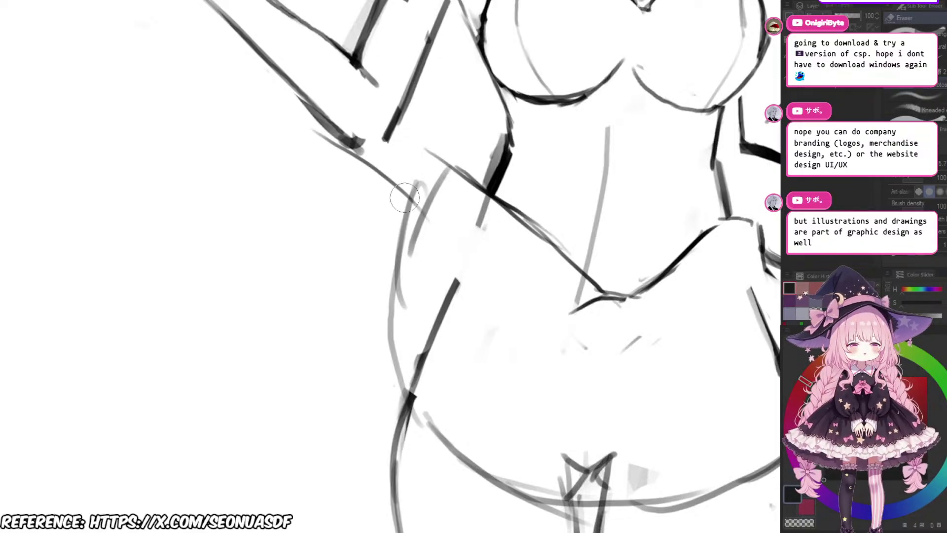
pyautogui.moveTo(419, 182)
pyautogui.mouseDown()
pyautogui.moveTo(395, 252)
pyautogui.moveTo(402, 353)
pyautogui.mouseUp()
pyautogui.scroll(-2, 361, 192)
pyautogui.scroll(3, 439, 301)
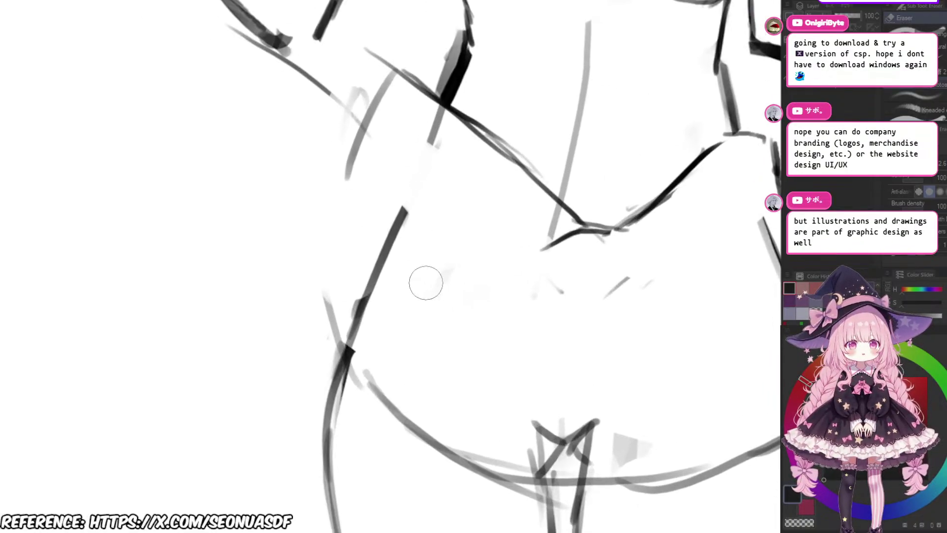
pyautogui.moveTo(359, 310); pyautogui.dragTo(406, 406)
pyautogui.scroll(-4, 374, 333)
# Step: Continue the left flare's curve down past the hip and erase the rough lines around its upper edge
pyautogui.press('p')
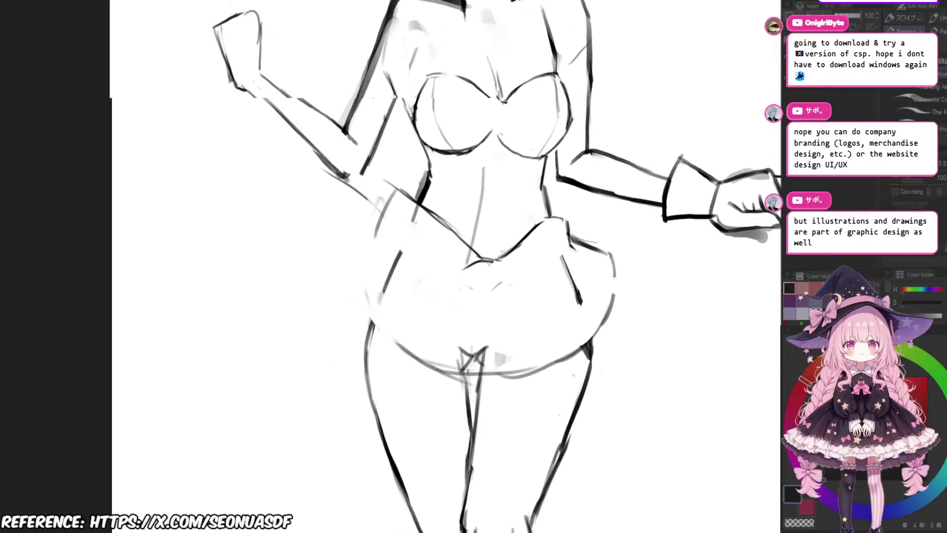
pyautogui.scroll(3, 439, 207)
pyautogui.moveTo(369, 179); pyautogui.dragTo(336, 314)
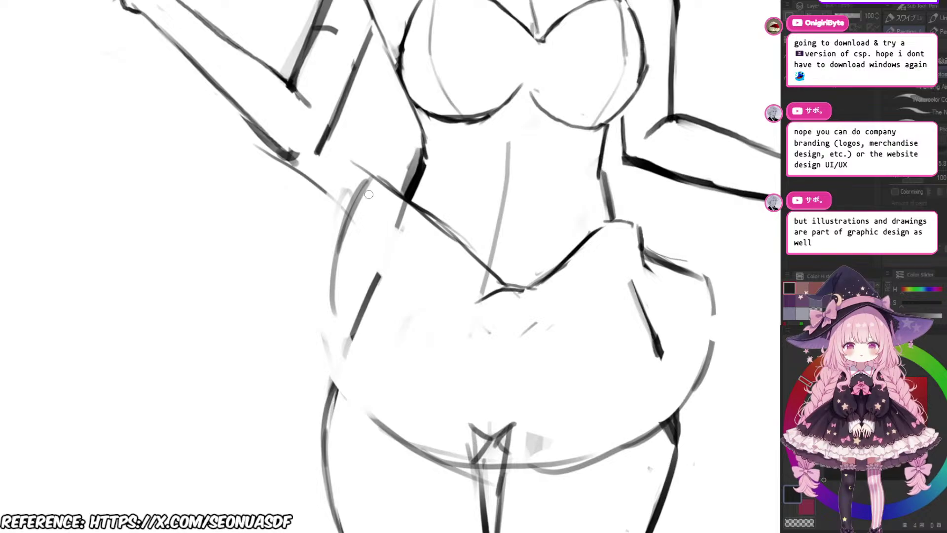
pyautogui.press('e')
pyautogui.moveTo(369, 181)
pyautogui.mouseDown()
pyautogui.moveTo(335, 291)
pyautogui.moveTo(357, 181)
pyautogui.moveTo(329, 230)
pyautogui.moveTo(323, 325)
pyautogui.mouseUp()
pyautogui.press('p')
pyautogui.scroll(-2, 324, 325)
pyautogui.scroll(2, 305, 277)
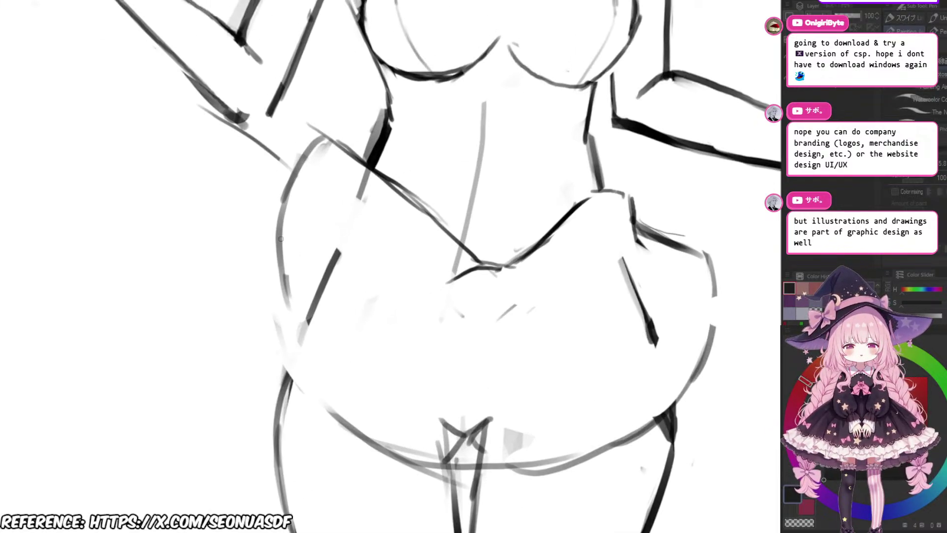
# Step: Join the left flare's curve to the hem line with one smooth stroke, undoing uneven attempts
pyautogui.moveTo(281, 239); pyautogui.dragTo(339, 420)
pyautogui.hotkey('ctrl', 'z')
pyautogui.moveTo(288, 272); pyautogui.dragTo(292, 284)
pyautogui.moveTo(282, 252)
pyautogui.mouseDown()
pyautogui.moveTo(285, 279)
pyautogui.moveTo(383, 439)
pyautogui.moveTo(312, 387)
pyautogui.moveTo(365, 451)
pyautogui.mouseUp()
pyautogui.hotkey('ctrl', 'z')
pyautogui.scroll(-3, 493, 365)
pyautogui.moveTo(493, 355); pyautogui.dragTo(471, 324)
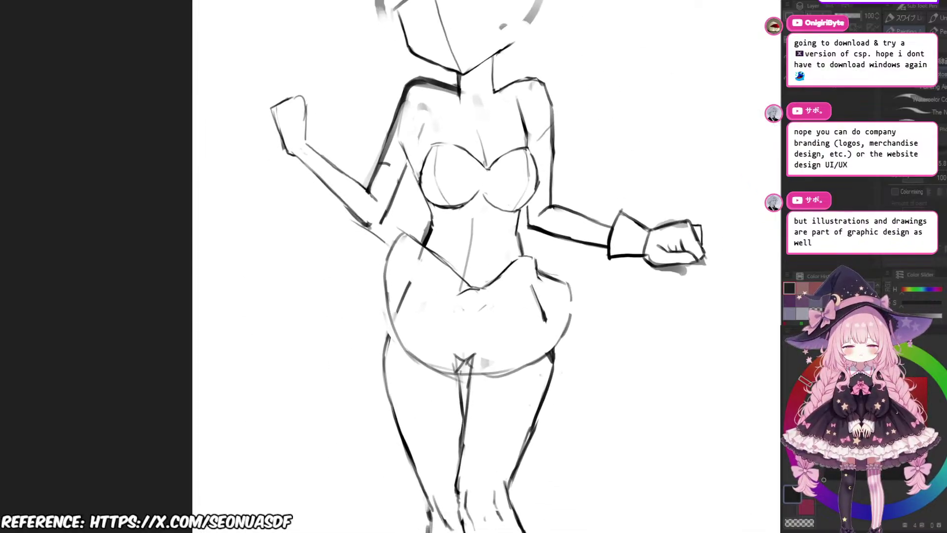
# Step: Erase the flaring line between the right hip mark and the outer curve
pyautogui.scroll(3, 532, 350)
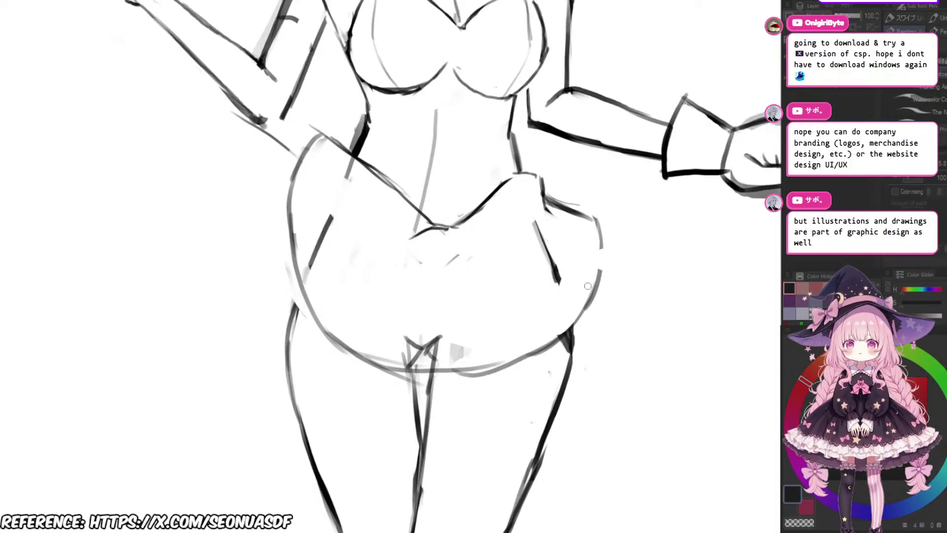
pyautogui.scroll(-3, 567, 296)
pyautogui.press('e')
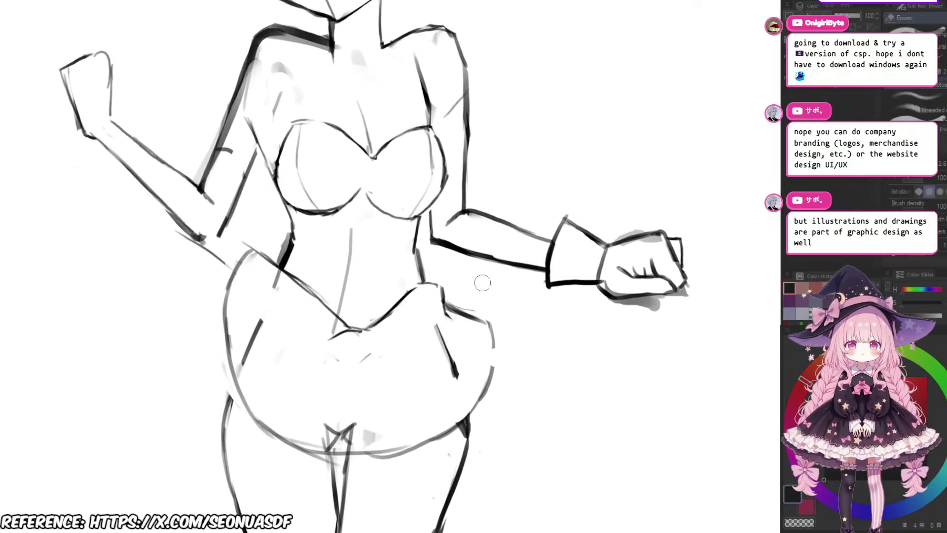
pyautogui.moveTo(489, 318)
pyautogui.mouseDown()
pyautogui.moveTo(449, 310)
pyautogui.moveTo(514, 321)
pyautogui.moveTo(487, 300)
pyautogui.mouseUp()
pyautogui.press('p')
pyautogui.scroll(2, 453, 303)
# Step: Refine the right waist contour into a thinner inward curve from under the bust to the end of the V
pyautogui.press('e')
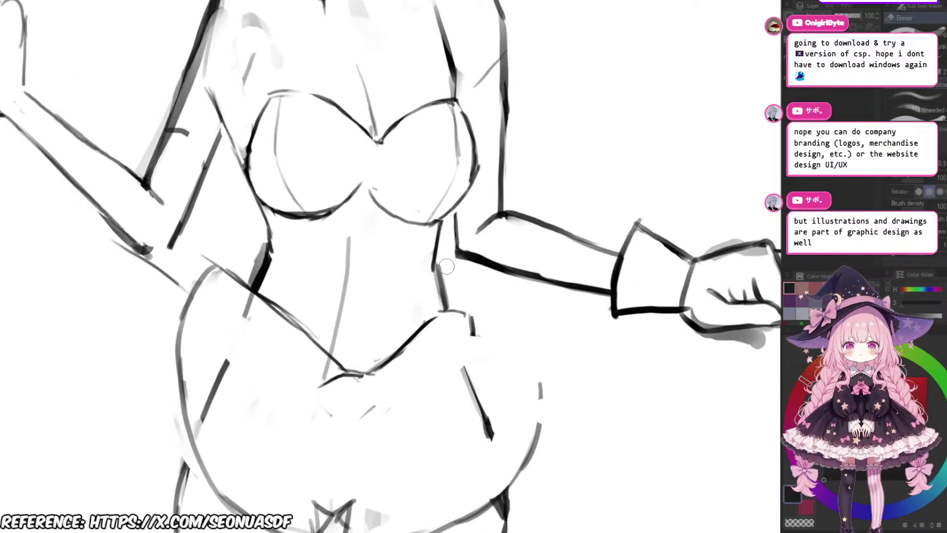
pyautogui.moveTo(447, 266); pyautogui.dragTo(451, 305)
pyautogui.press('p')
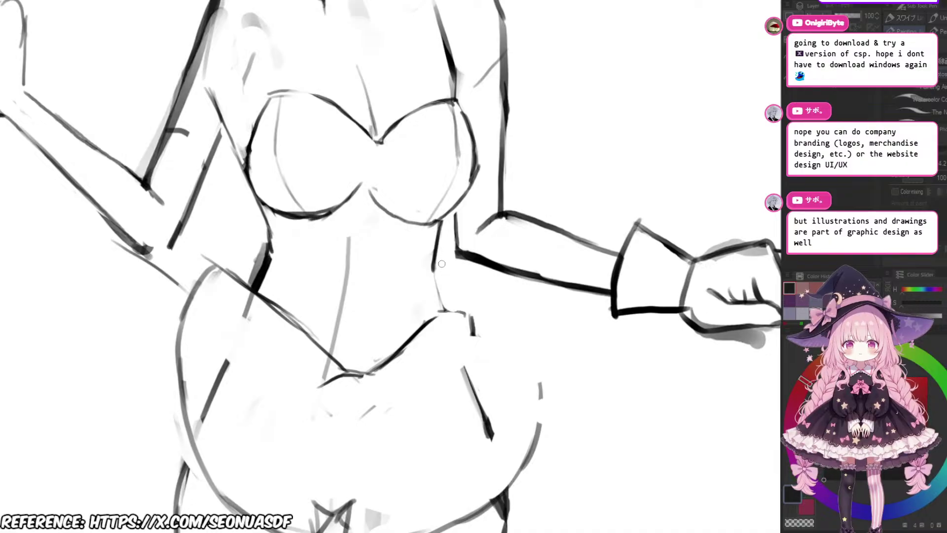
pyautogui.moveTo(440, 223); pyautogui.dragTo(432, 273)
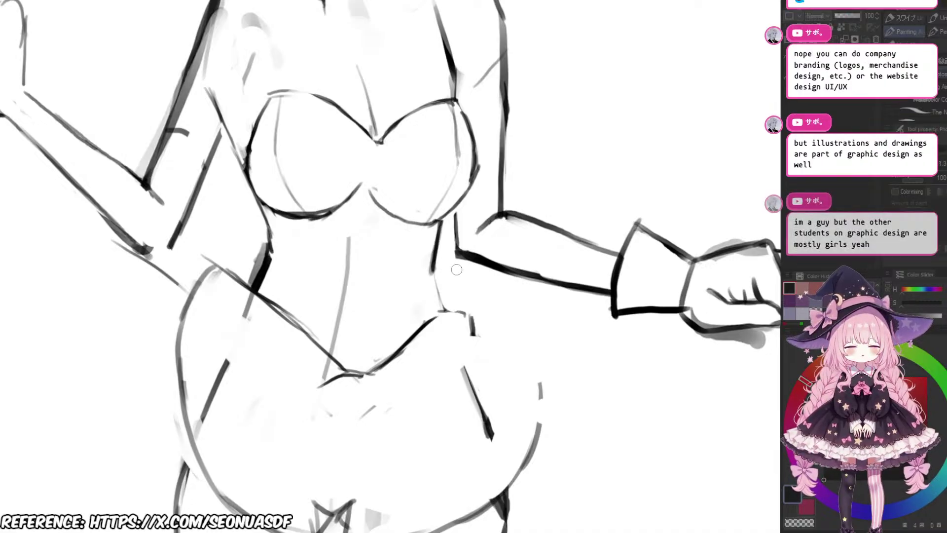
pyautogui.scroll(2, 455, 270)
pyautogui.scroll(-2, 455, 271)
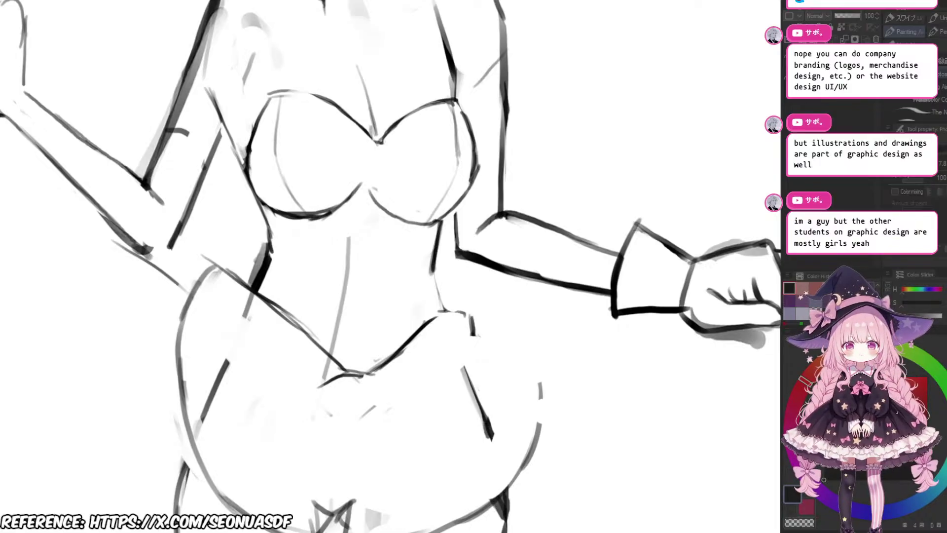
pyautogui.scroll(2, 419, 260)
pyautogui.moveTo(458, 183); pyautogui.dragTo(439, 282)
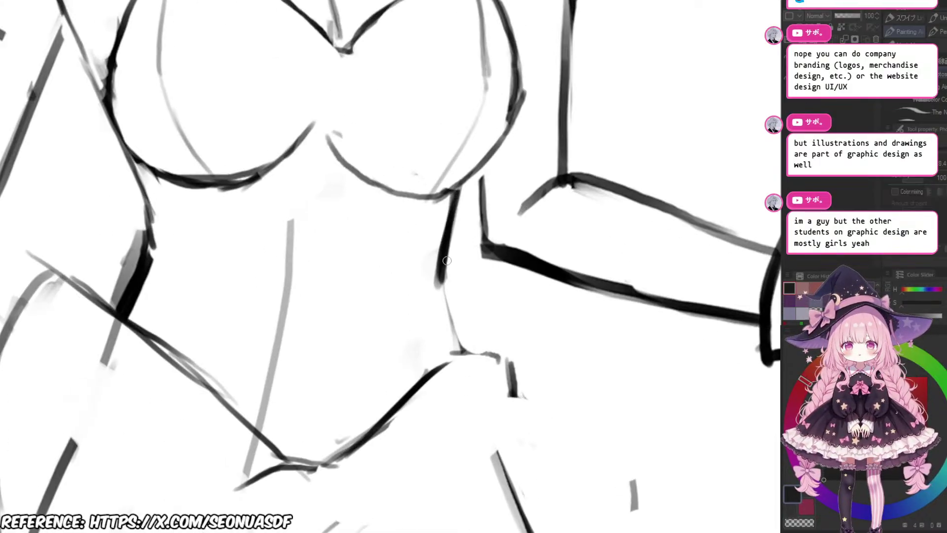
pyautogui.press('e')
pyautogui.moveTo(462, 196); pyautogui.dragTo(439, 291)
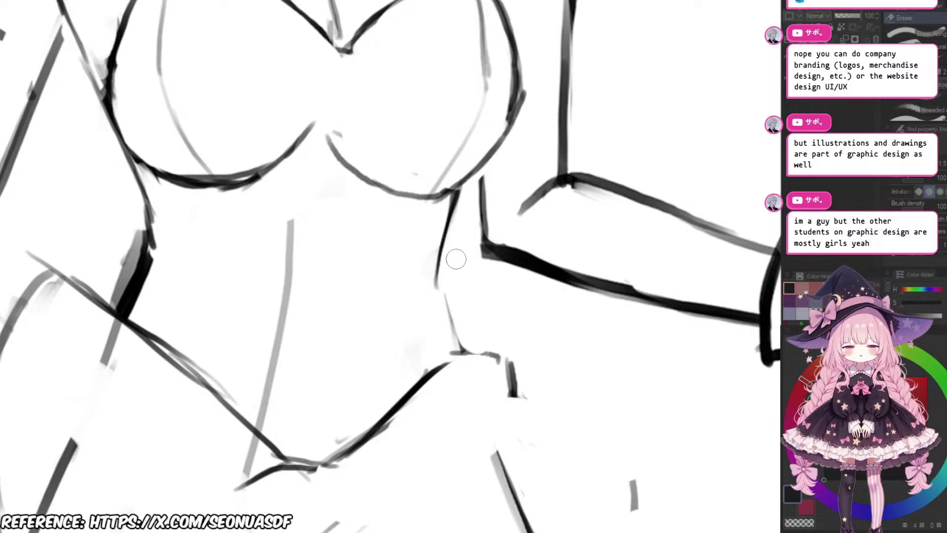
pyautogui.press('p')
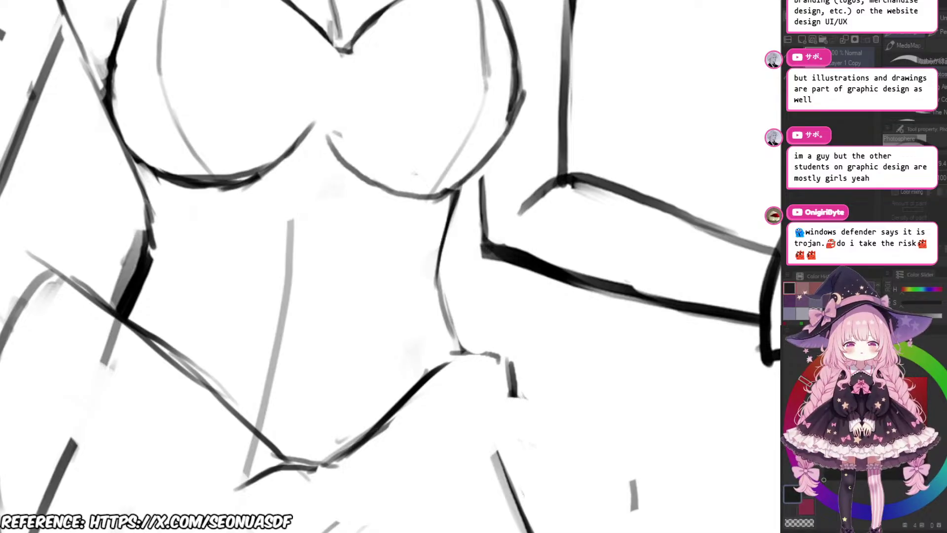
# Step: Redraw the V's right arm up to the waist contour and erase the rough edges around it
pyautogui.scroll(-5, 557, 202)
pyautogui.scroll(4, 540, 276)
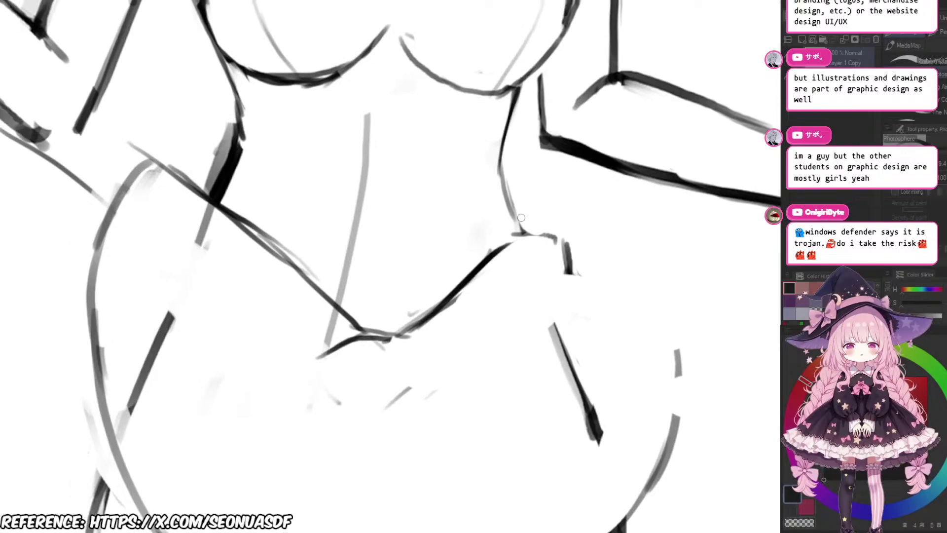
pyautogui.moveTo(521, 218); pyautogui.dragTo(404, 328)
pyautogui.press('e')
pyautogui.moveTo(515, 250)
pyautogui.mouseDown()
pyautogui.moveTo(436, 325)
pyautogui.moveTo(511, 258)
pyautogui.mouseUp()
pyautogui.scroll(-4, 512, 258)
pyautogui.scroll(3, 477, 400)
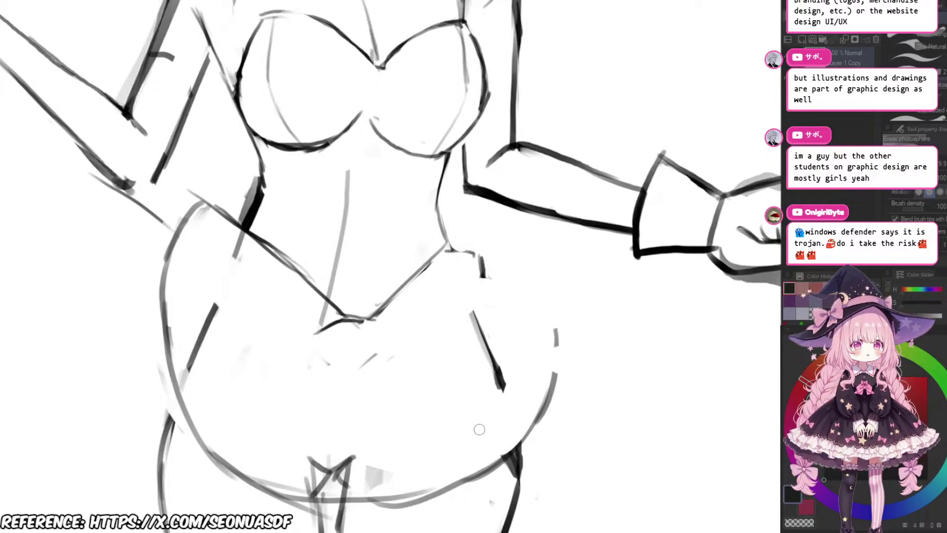
pyautogui.moveTo(409, 309); pyautogui.dragTo(459, 370)
pyautogui.scroll(-3, 434, 351)
pyautogui.scroll(5, 458, 370)
pyautogui.moveTo(413, 222); pyautogui.dragTo(435, 282)
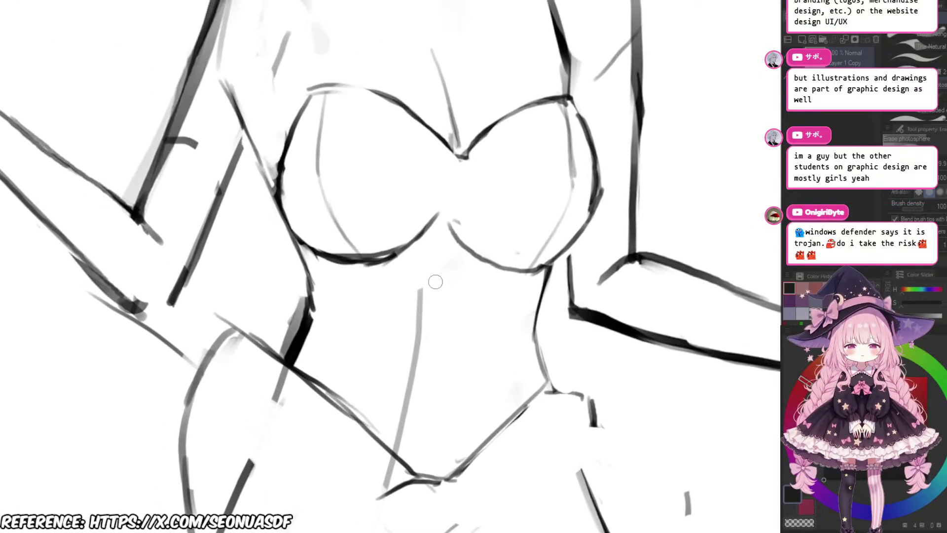
# Step: Extend the torso's light centre line upward toward the bust
pyautogui.press('b')
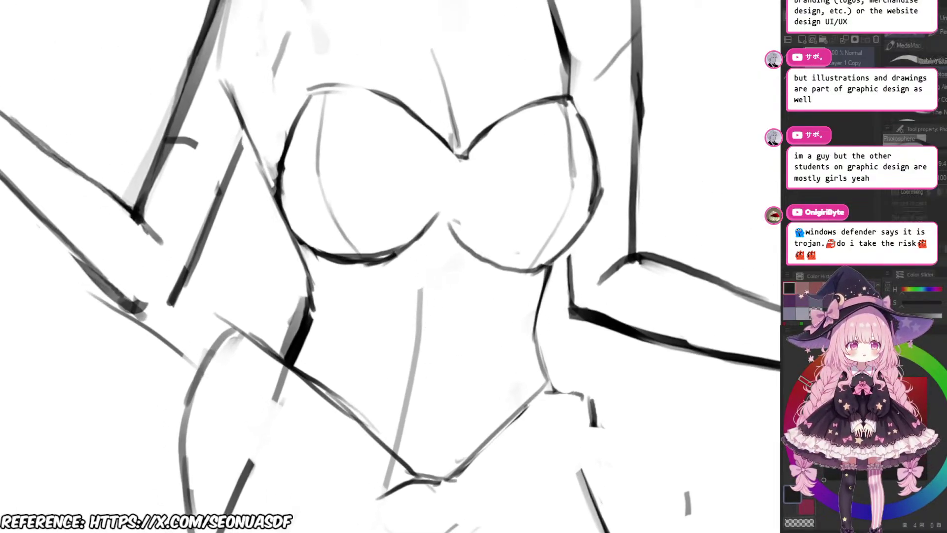
pyautogui.scroll(-4, 498, 257)
pyautogui.moveTo(478, 262)
pyautogui.mouseDown()
pyautogui.moveTo(451, 239)
pyautogui.moveTo(473, 235)
pyautogui.mouseUp()
pyautogui.scroll(4, 449, 256)
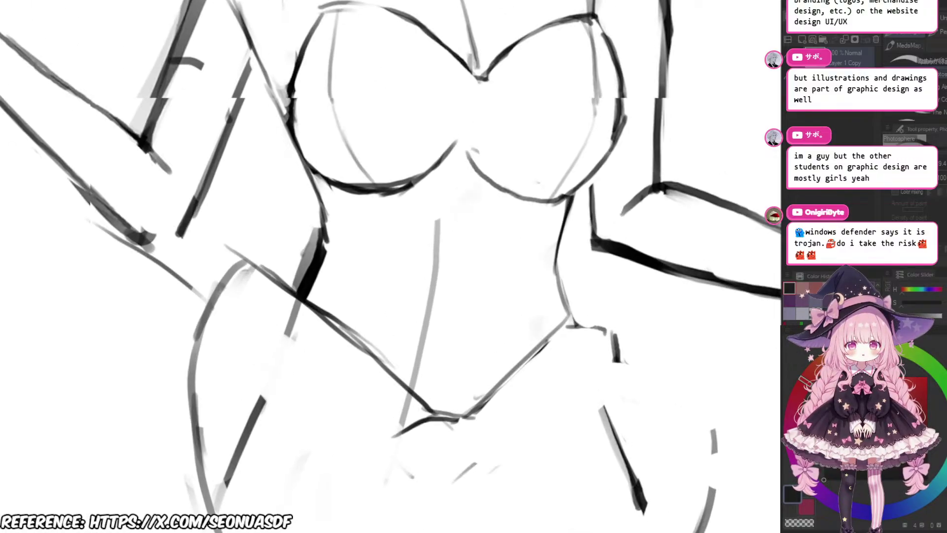
pyautogui.moveTo(411, 198); pyautogui.dragTo(463, 305)
pyautogui.scroll(-3, 503, 316)
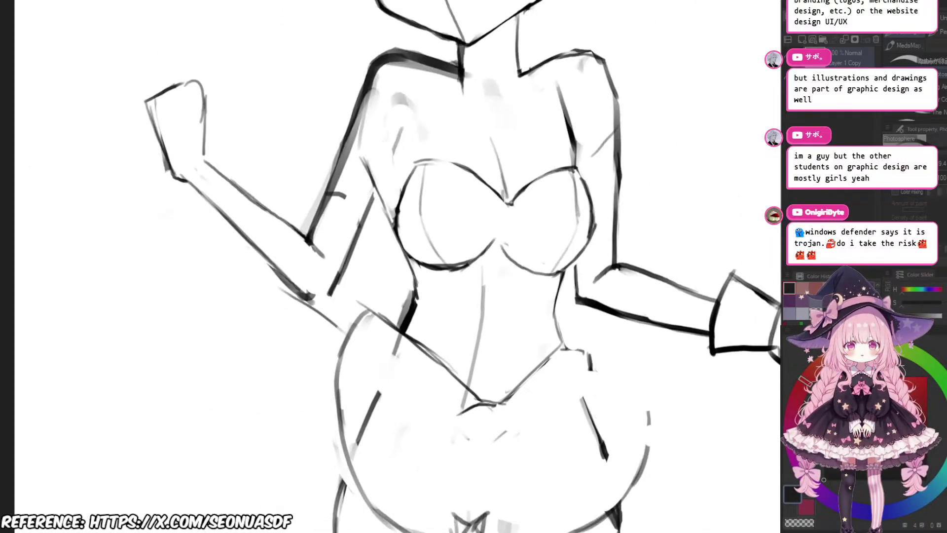
# Step: Sketch a second vertical line on the torso, running down from under the right breast beside the centre line, replacing slanted attempts
pyautogui.scroll(3, 515, 313)
pyautogui.moveTo(514, 229); pyautogui.dragTo(500, 377)
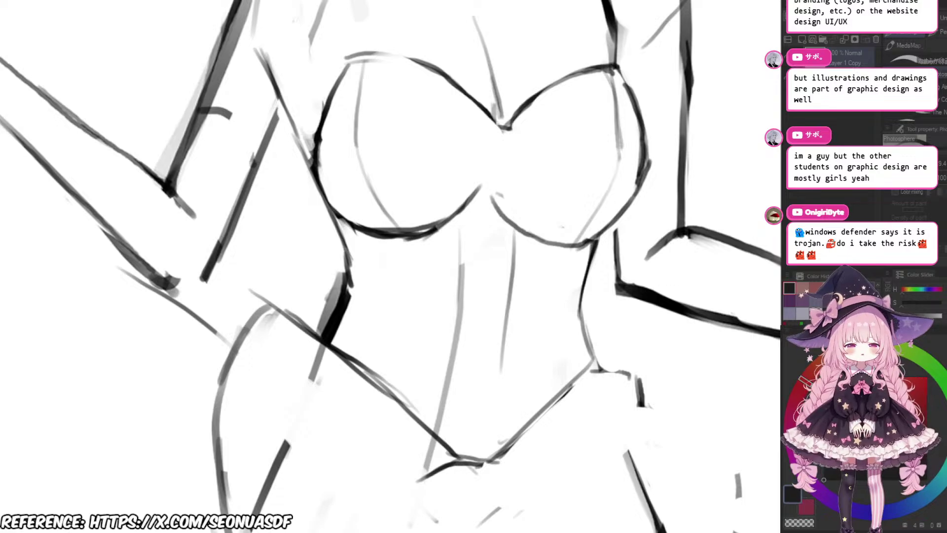
pyautogui.hotkey('ctrl', 'z')
pyautogui.moveTo(513, 230)
pyautogui.mouseDown()
pyautogui.moveTo(506, 403)
pyautogui.moveTo(482, 383)
pyautogui.mouseUp()
pyautogui.hotkey('ctrl', 'z')
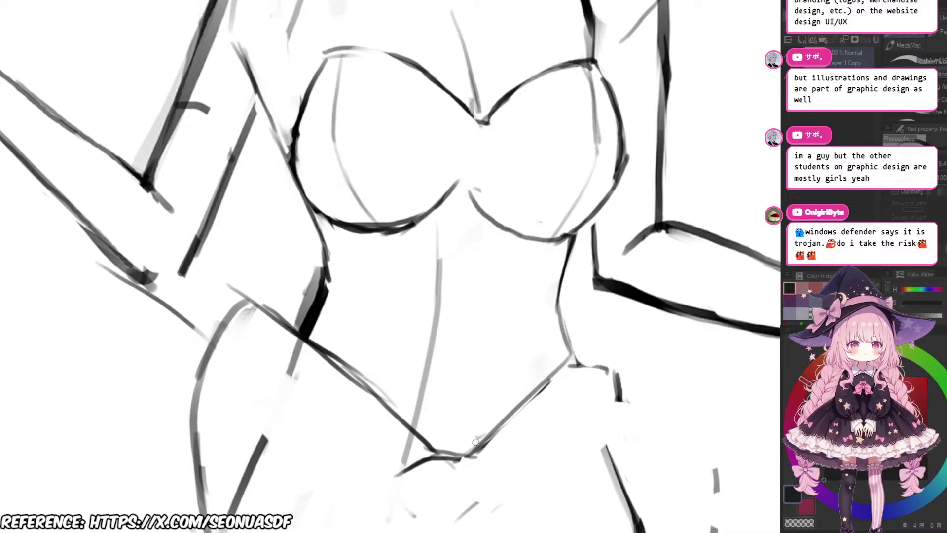
pyautogui.moveTo(497, 228); pyautogui.dragTo(494, 337)
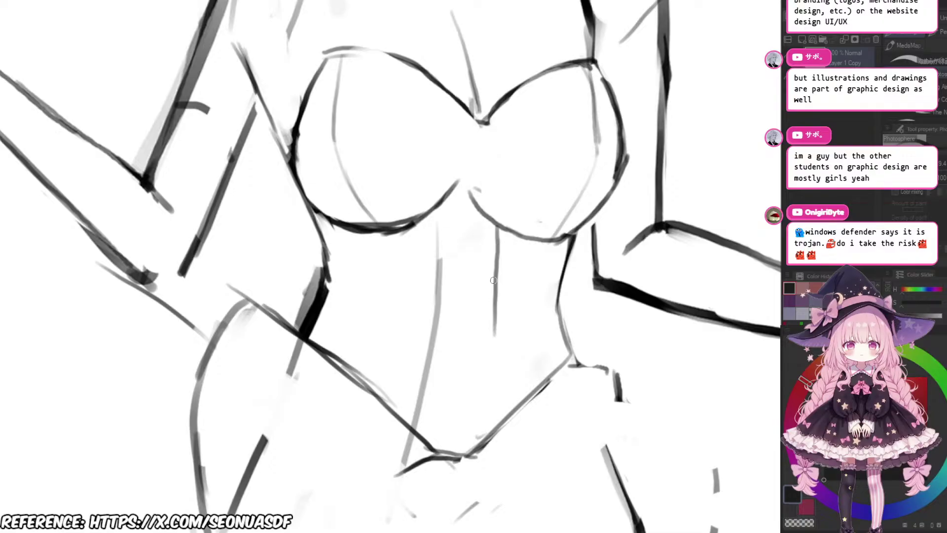
# Step: Redraw the second vertical torso line as a light stroke slanting inward from under the right breast toward the V, replacing failed attempts
pyautogui.hotkey('ctrl', 'z')
pyautogui.moveTo(498, 229); pyautogui.dragTo(477, 399)
pyautogui.moveTo(513, 310); pyautogui.dragTo(515, 292)
pyautogui.hotkey('ctrl', 'z')
pyautogui.moveTo(510, 217); pyautogui.dragTo(476, 411)
pyautogui.hotkey('ctrl', 'z')
pyautogui.moveTo(513, 217); pyautogui.dragTo(491, 378)
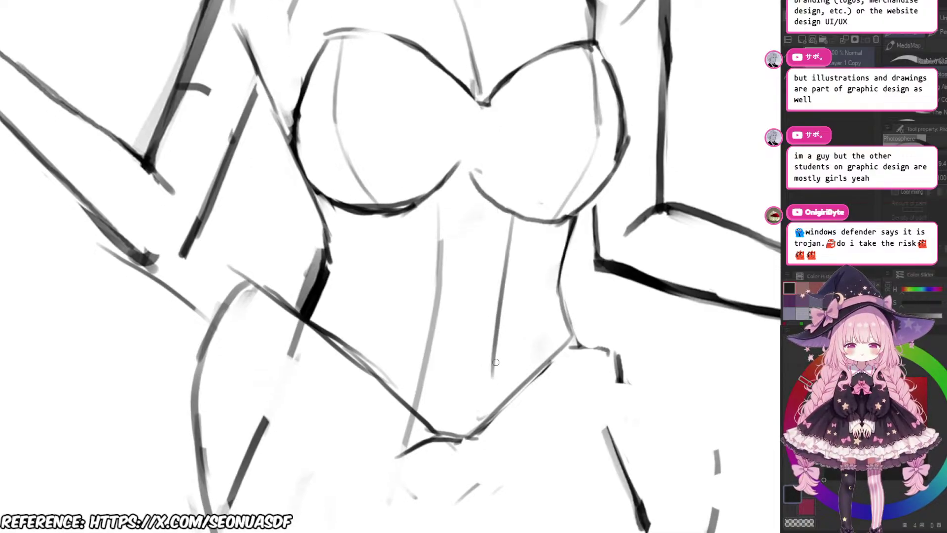
pyautogui.moveTo(509, 286); pyautogui.dragTo(493, 386)
pyautogui.hotkey('ctrl', 'z')
pyautogui.hotkey('ctrl', 'z')
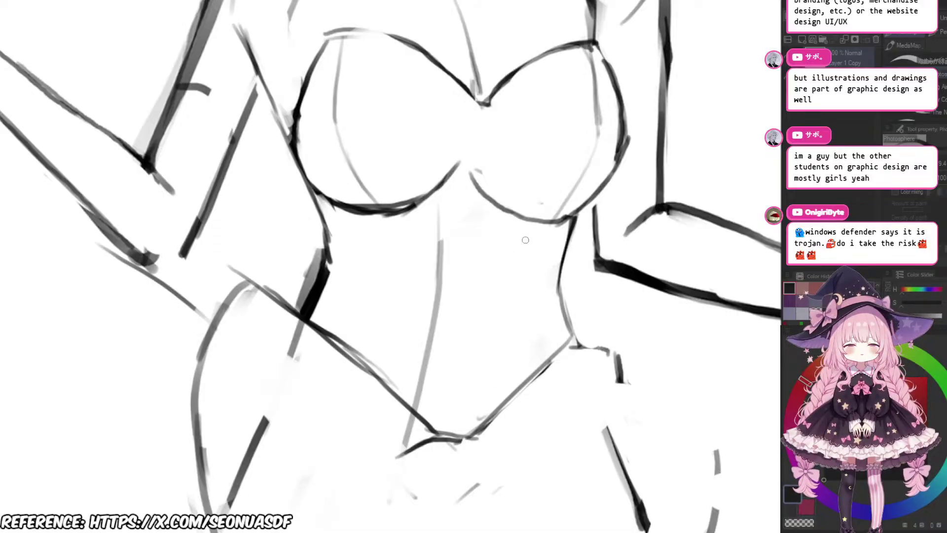
pyautogui.moveTo(518, 217); pyautogui.dragTo(492, 368)
pyautogui.moveTo(492, 296); pyautogui.dragTo(471, 315)
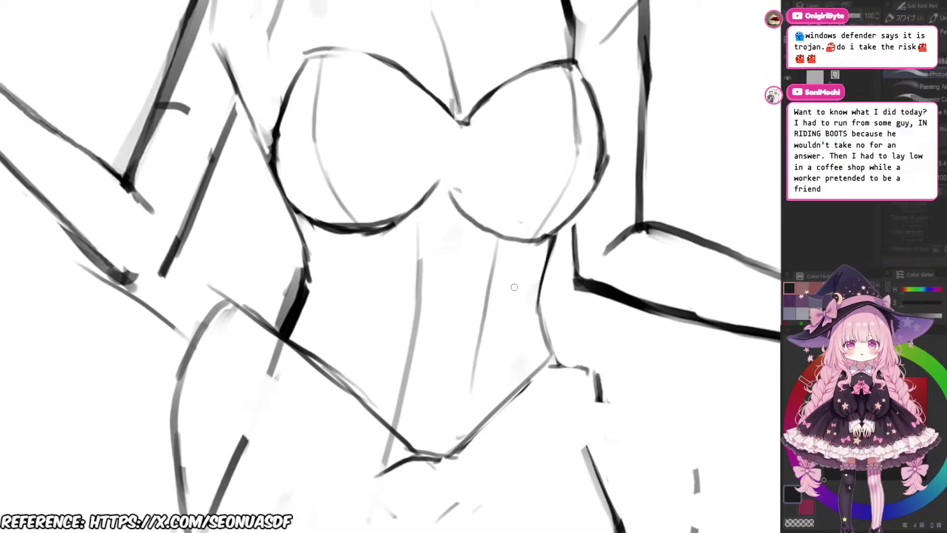
pyautogui.scroll(-5, 562, 282)
pyautogui.scroll(3, 641, 316)
pyautogui.scroll(1, 478, 306)
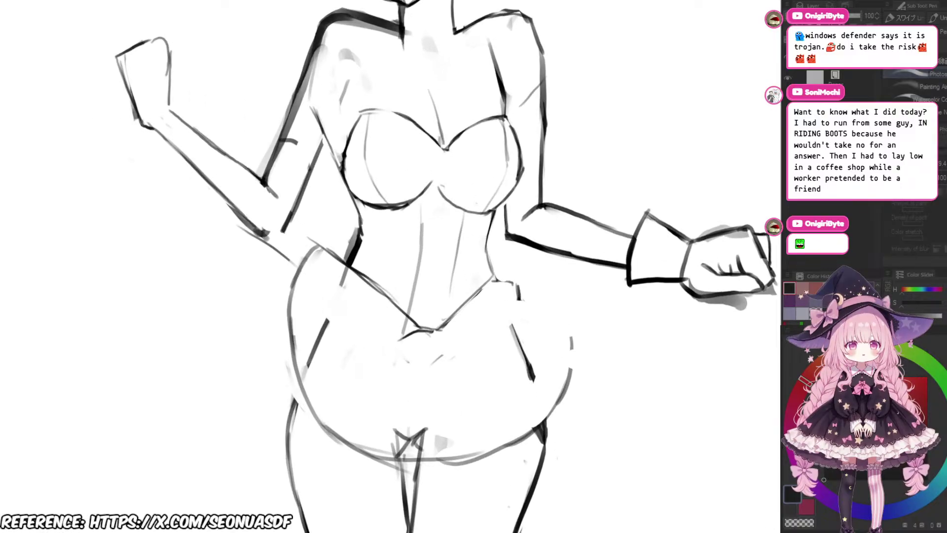
pyautogui.scroll(-3, 511, 276)
pyautogui.moveTo(510, 276)
pyautogui.mouseDown()
pyautogui.moveTo(477, 245)
pyautogui.moveTo(461, 167)
pyautogui.moveTo(449, 175)
pyautogui.mouseUp()
pyautogui.scroll(2, 477, 245)
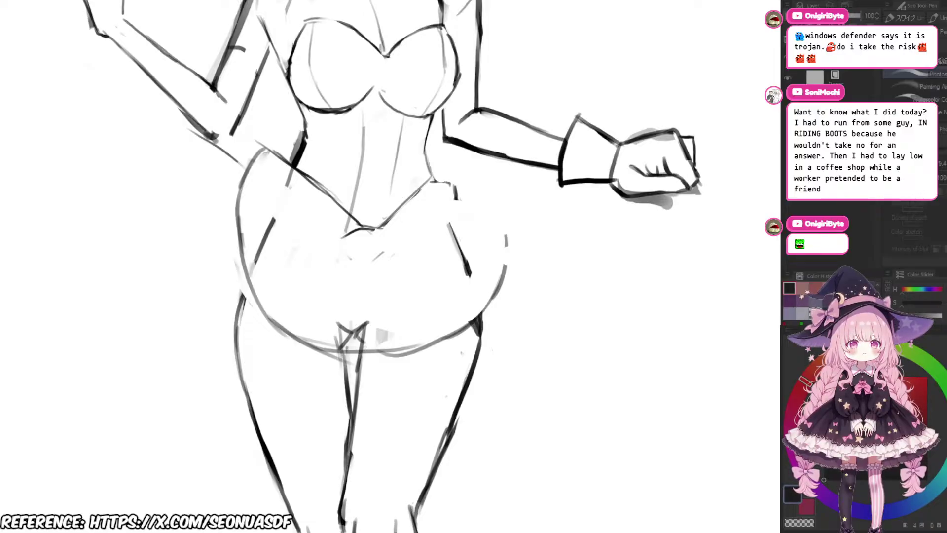
pyautogui.moveTo(448, 175); pyautogui.dragTo(427, 161)
pyautogui.scroll(1, 439, 355)
pyautogui.moveTo(439, 355); pyautogui.dragTo(415, 355)
pyautogui.scroll(-2, 444, 355)
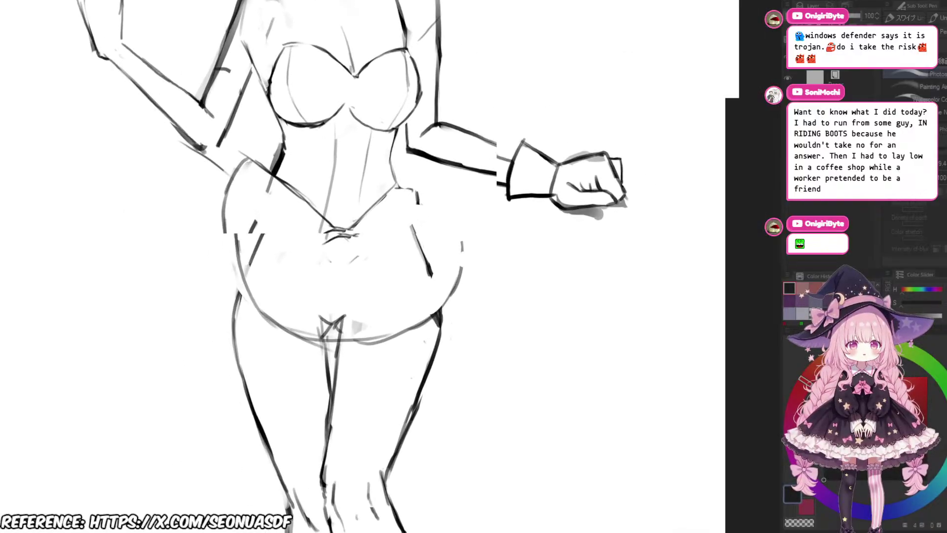
pyautogui.scroll(4, 355, 266)
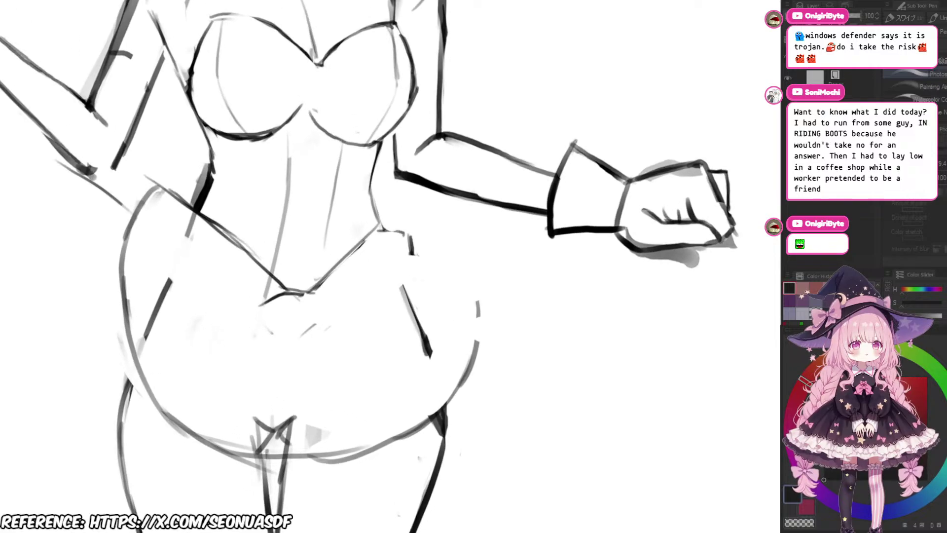
pyautogui.scroll(-4, 375, 267)
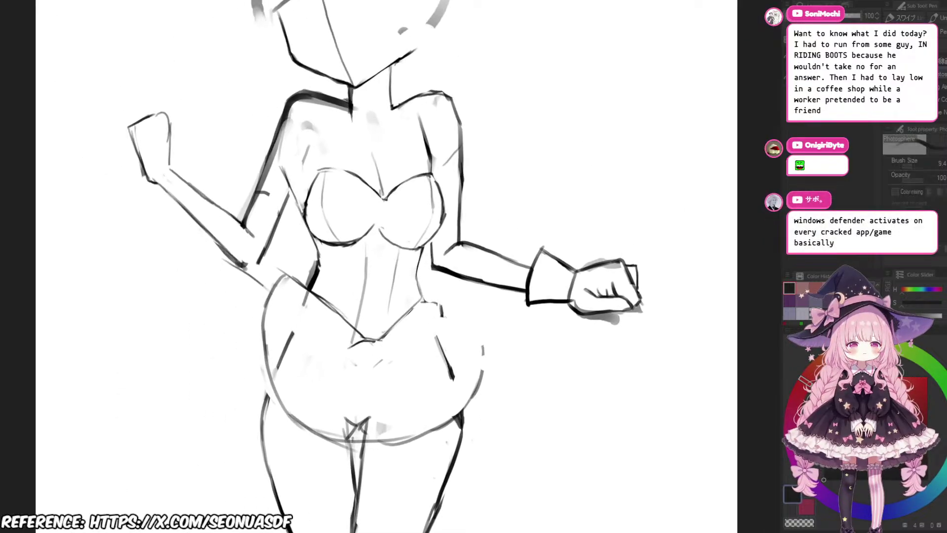
# Step: Extend the garment's top edge outward from the right waist to the hip curve, and undo a test scribble beside the figure
pyautogui.moveTo(375, 296)
pyautogui.mouseDown()
pyautogui.moveTo(358, 237)
pyautogui.moveTo(342, 236)
pyautogui.moveTo(416, 256)
pyautogui.moveTo(434, 290)
pyautogui.moveTo(431, 282)
pyautogui.moveTo(469, 282)
pyautogui.moveTo(481, 308)
pyautogui.mouseUp()
pyautogui.press(']')
pyautogui.scroll(1, 458, 293)
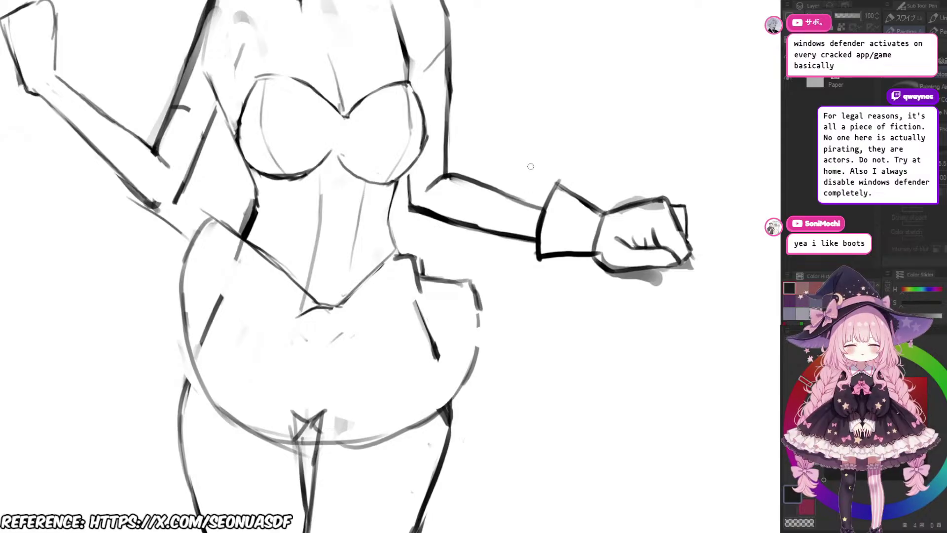
pyautogui.moveTo(607, 119); pyautogui.dragTo(659, 118)
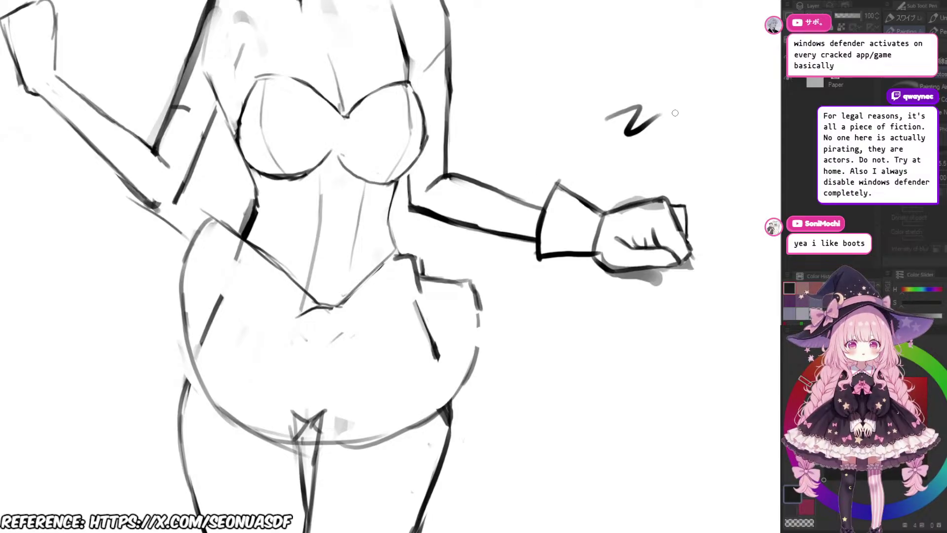
pyautogui.hotkey('ctrl', 'z')
# Step: Erase the sharp upper corner of the right hip outline and redraw it as a rounded curve
pyautogui.scroll(-3, 524, 254)
pyautogui.scroll(5, 483, 258)
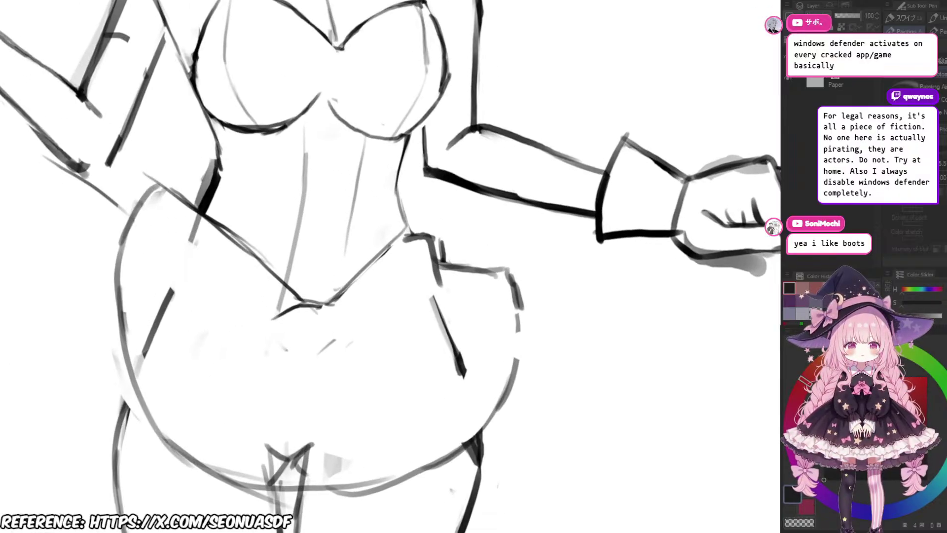
pyautogui.press('e')
pyautogui.moveTo(504, 276)
pyautogui.mouseDown()
pyautogui.moveTo(515, 268)
pyautogui.moveTo(535, 297)
pyautogui.mouseUp()
pyautogui.press('p')
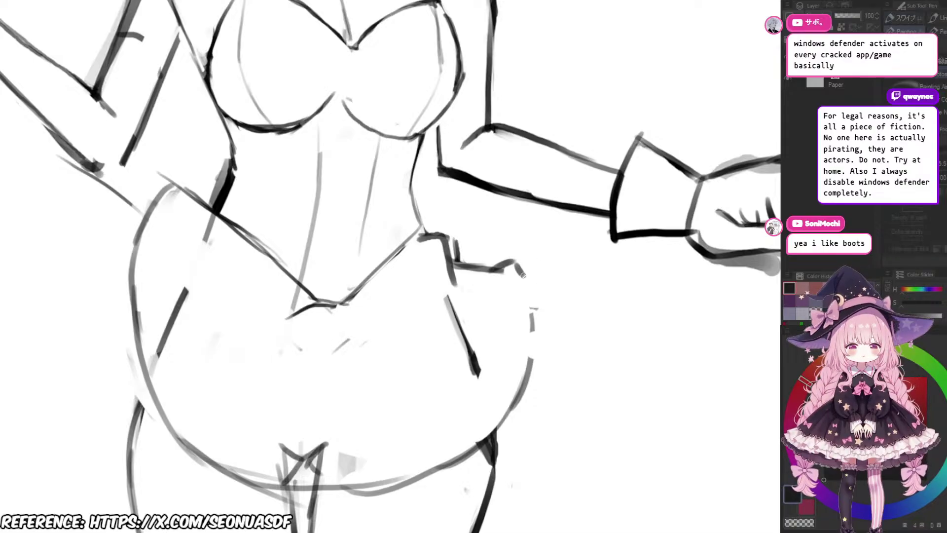
pyautogui.moveTo(519, 263); pyautogui.dragTo(534, 313)
pyautogui.scroll(-4, 537, 323)
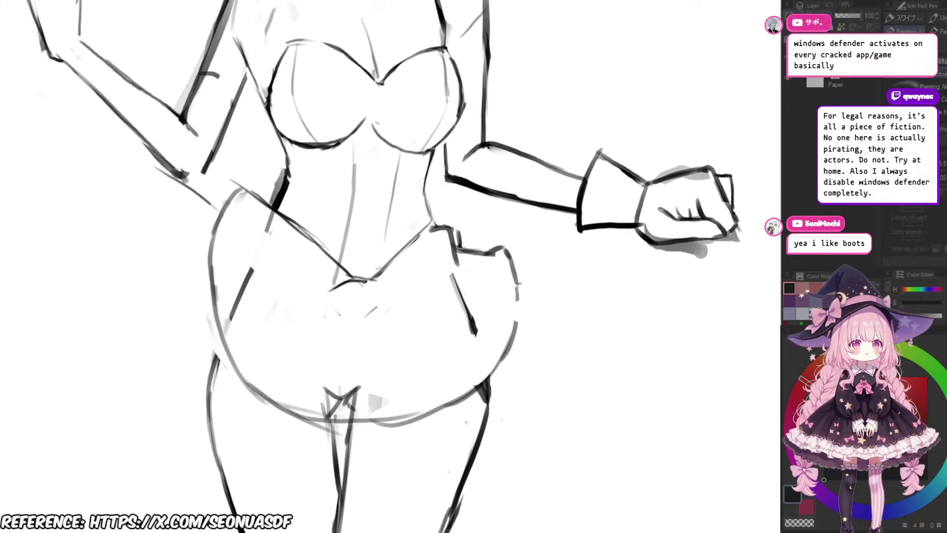
pyautogui.scroll(3, 568, 296)
pyautogui.scroll(-4, 556, 301)
pyautogui.moveTo(556, 300)
pyautogui.mouseDown()
pyautogui.moveTo(546, 285)
pyautogui.moveTo(513, 284)
pyautogui.moveTo(511, 298)
pyautogui.moveTo(537, 336)
pyautogui.moveTo(500, 299)
pyautogui.moveTo(510, 307)
pyautogui.mouseUp()
pyautogui.scroll(3, 498, 301)
pyautogui.scroll(-3, 515, 301)
pyautogui.scroll(1, 513, 286)
pyautogui.scroll(4, 513, 301)
pyautogui.scroll(-5, 540, 316)
pyautogui.scroll(2, 530, 307)
pyautogui.scroll(-1, 503, 303)
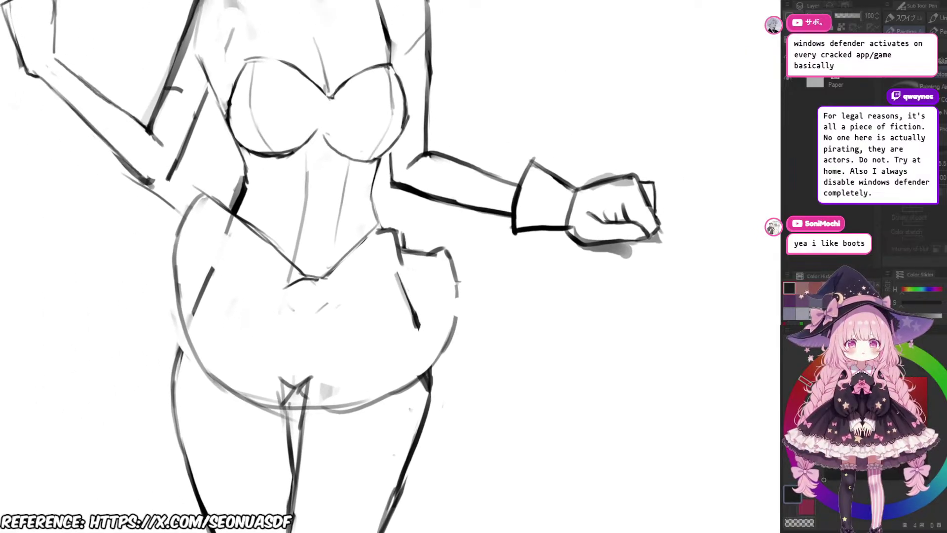
pyautogui.scroll(3, 514, 231)
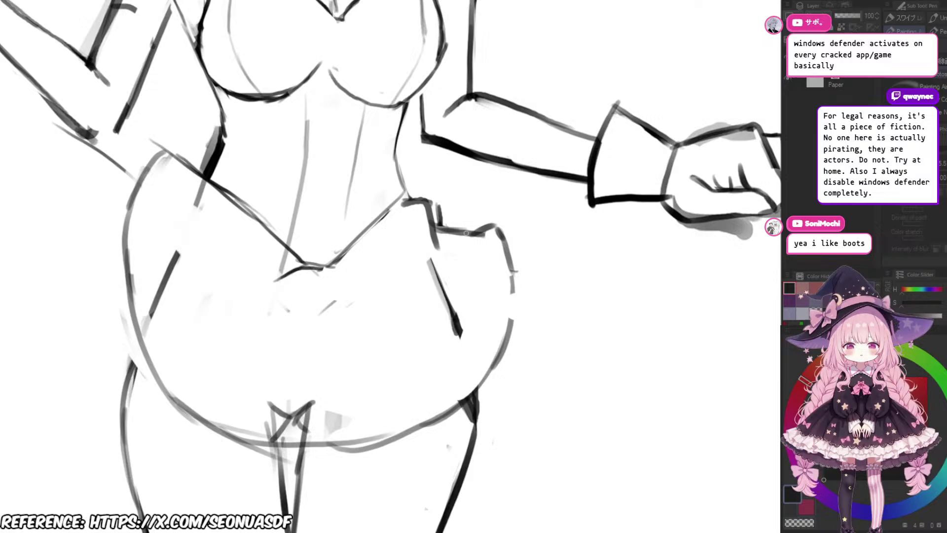
# Step: Erase and rework the garment's top edge between the right waist and the rounded hip corner
pyautogui.press('e')
pyautogui.press('p')
pyautogui.moveTo(481, 215)
pyautogui.mouseDown()
pyautogui.moveTo(503, 223)
pyautogui.moveTo(507, 239)
pyautogui.moveTo(481, 210)
pyautogui.mouseUp()
pyautogui.scroll(-3, 508, 240)
pyautogui.scroll(1, 482, 211)
pyautogui.scroll(-5, 390, 267)
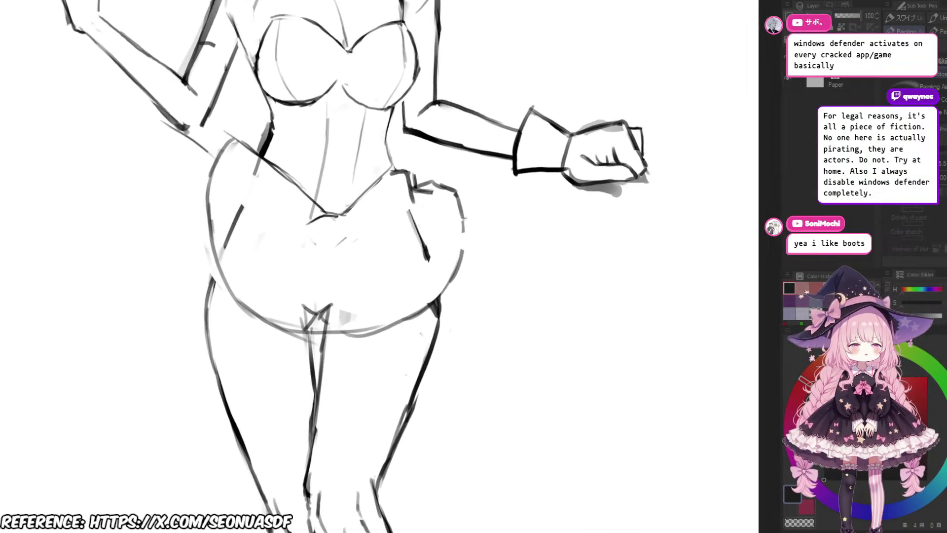
# Step: Draw a fabric line from the right hip up to the glove cuff and a short slanted line falling from the fist
pyautogui.scroll(3, 568, 294)
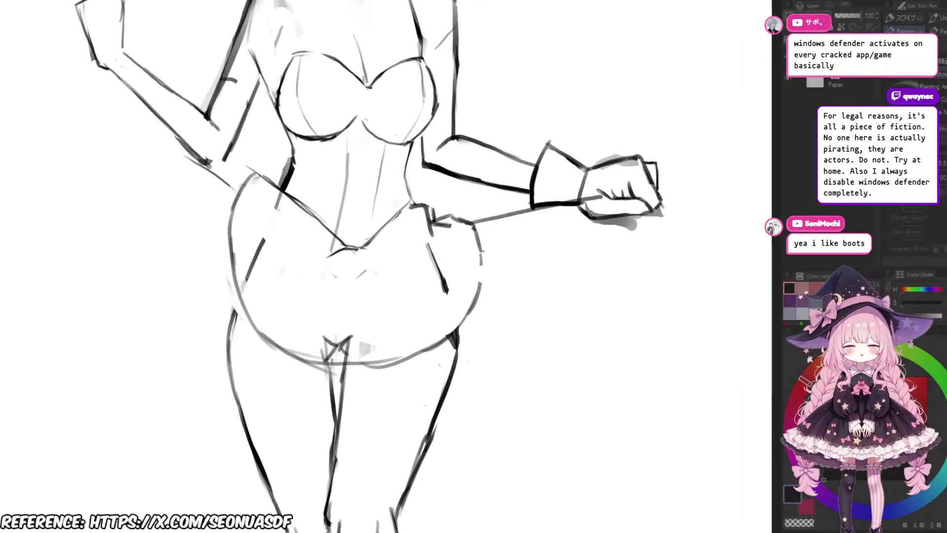
pyautogui.moveTo(591, 213); pyautogui.dragTo(623, 255)
pyautogui.scroll(-3, 627, 251)
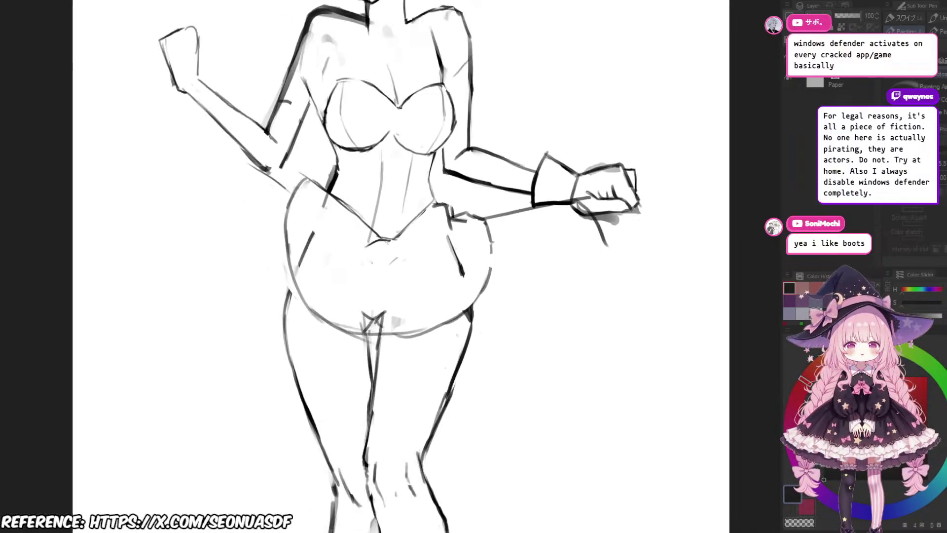
pyautogui.scroll(-2, 599, 225)
pyautogui.scroll(4, 599, 225)
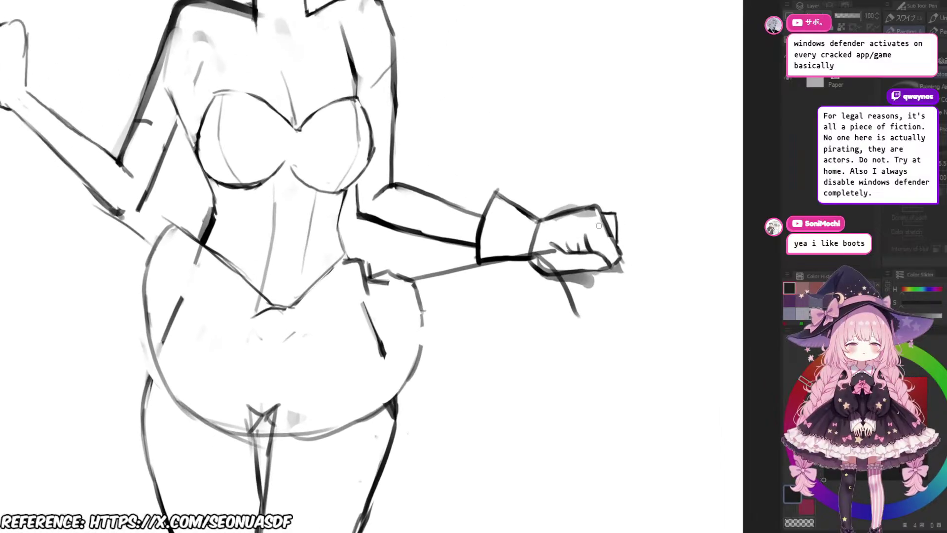
# Step: Lasso the right fist and glove cuff, scale them down with a slight rotation, fit them to the forearm, and deselect
pyautogui.press('m')
pyautogui.moveTo(599, 225); pyautogui.dragTo(621, 254)
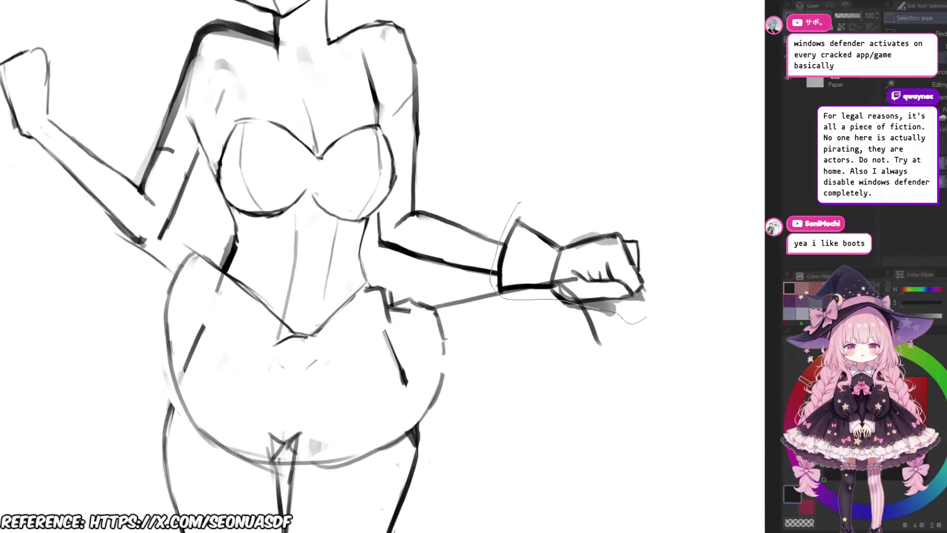
pyautogui.moveTo(646, 318)
pyautogui.mouseDown()
pyautogui.moveTo(466, 201)
pyautogui.moveTo(518, 202)
pyautogui.mouseUp()
pyautogui.hotkey('ctrl', 't')
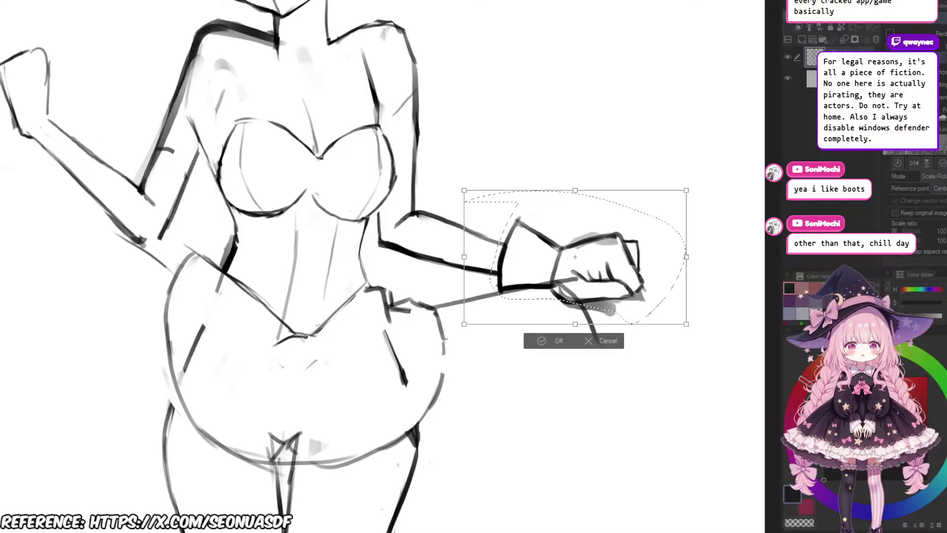
pyautogui.moveTo(686, 190); pyautogui.dragTo(647, 215)
pyautogui.moveTo(567, 269); pyautogui.dragTo(560, 257)
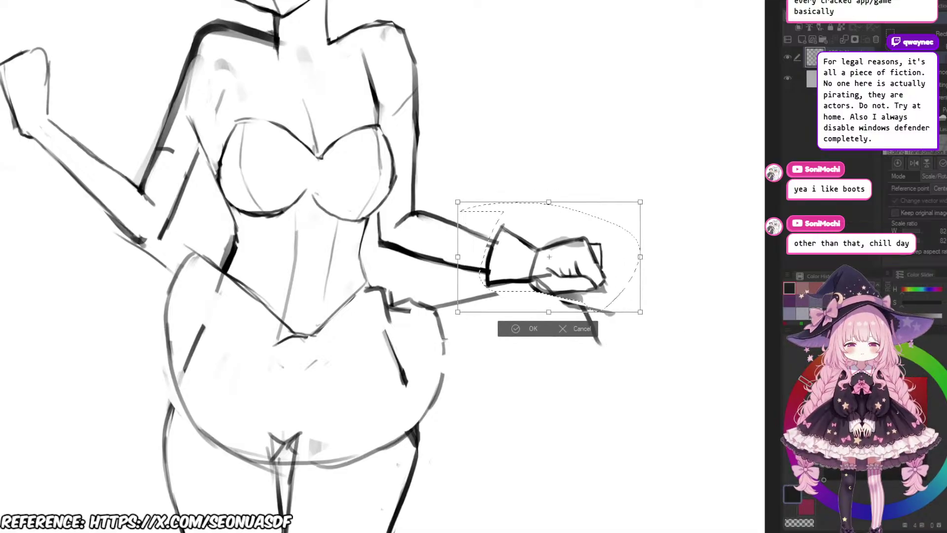
pyautogui.moveTo(640, 312)
pyautogui.mouseDown()
pyautogui.moveTo(631, 306)
pyautogui.moveTo(648, 313)
pyautogui.mouseUp()
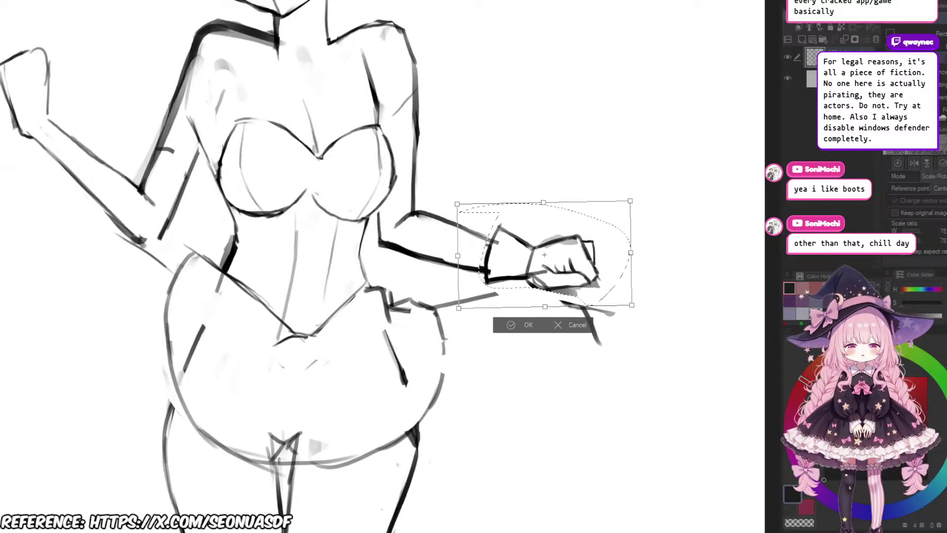
pyautogui.moveTo(544, 255); pyautogui.dragTo(544, 253)
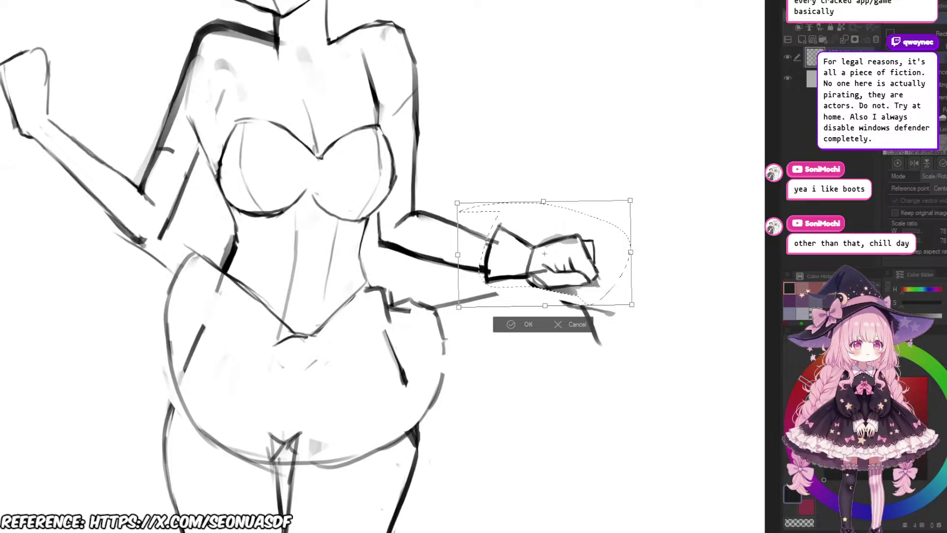
pyautogui.press('Return')
pyautogui.hotkey('ctrl', 'd')
# Step: Extend the right hip's fabric line to the smaller fist and rework the slanted strokes falling beneath the hand
pyautogui.moveTo(538, 292)
pyautogui.mouseDown()
pyautogui.moveTo(539, 257)
pyautogui.moveTo(554, 260)
pyautogui.mouseUp()
pyautogui.scroll(-2, 543, 257)
pyautogui.press('b')
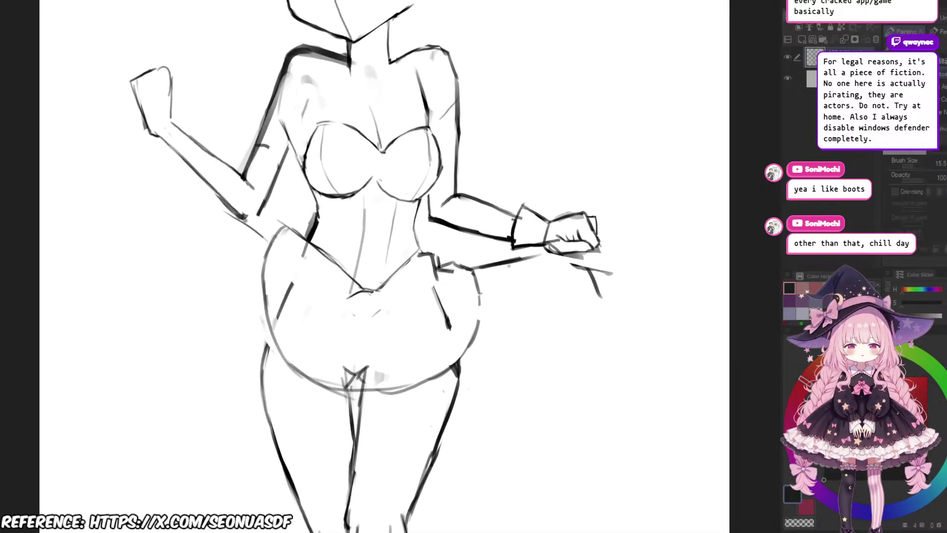
pyautogui.hscroll(2, 586, 258)
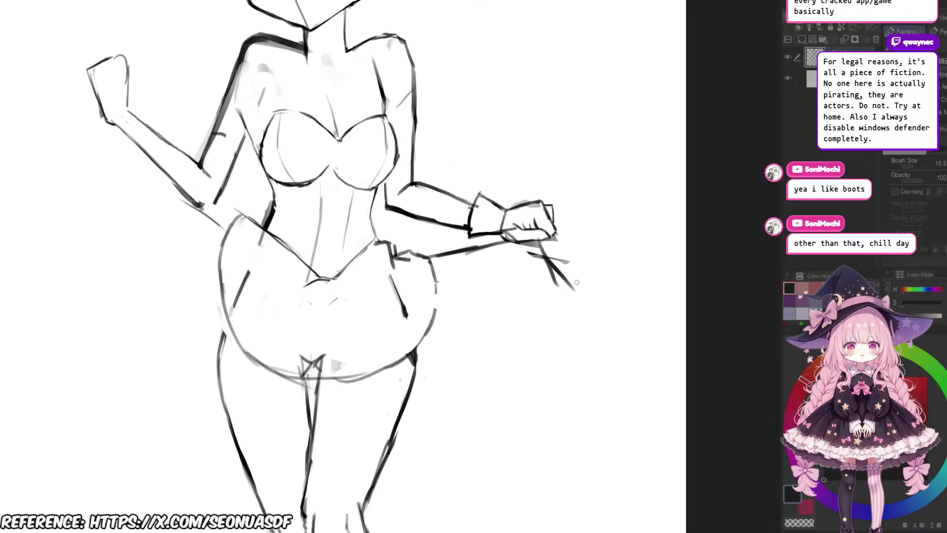
pyautogui.press('e')
pyautogui.moveTo(576, 307); pyautogui.dragTo(562, 300)
pyautogui.scroll(-4, 556, 297)
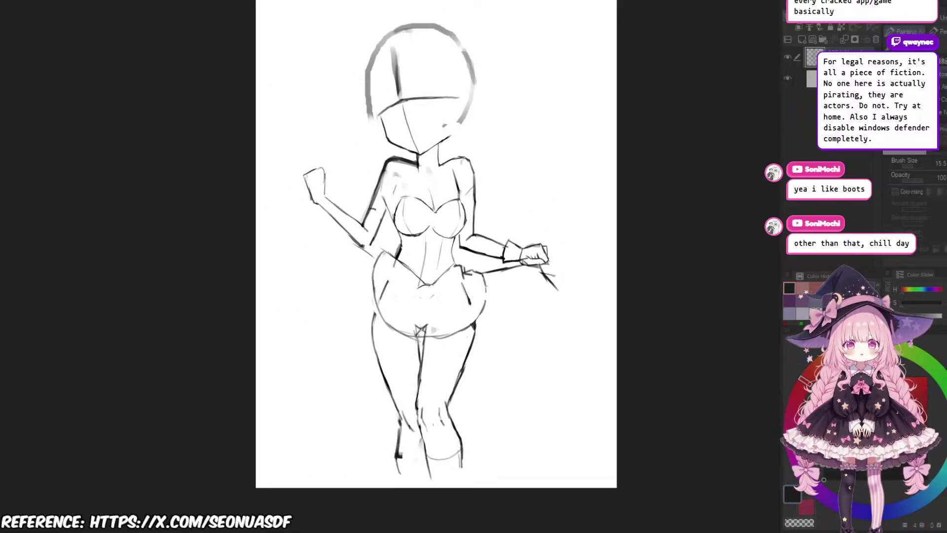
# Step: Sketch short diverging fabric strokes hanging from the left fist at the wrist
pyautogui.moveTo(416, 309)
pyautogui.mouseDown()
pyautogui.moveTo(560, 282)
pyautogui.moveTo(644, 349)
pyautogui.moveTo(653, 369)
pyautogui.mouseUp()
pyautogui.scroll(3, 560, 282)
pyautogui.press('b')
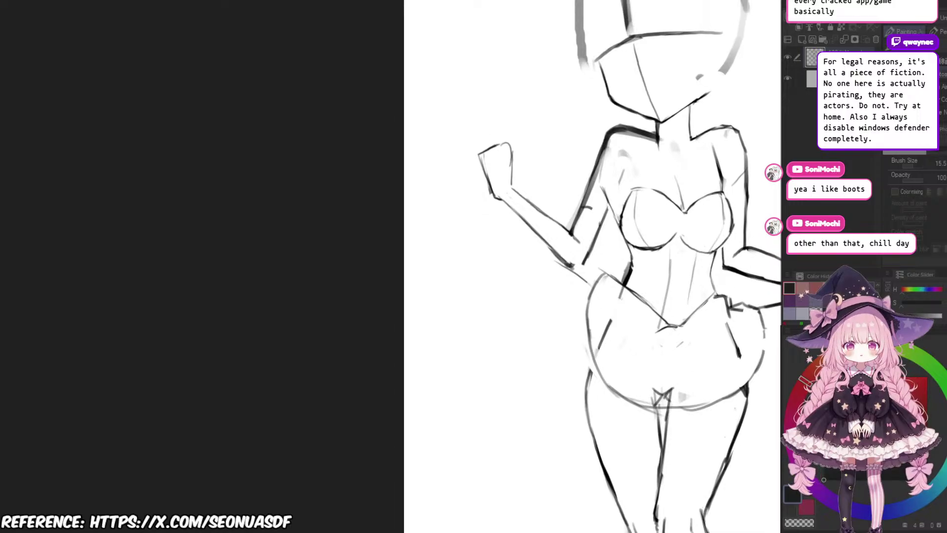
pyautogui.scroll(3, 770, 246)
pyautogui.scroll(-2, 556, 260)
pyautogui.scroll(1, 380, 184)
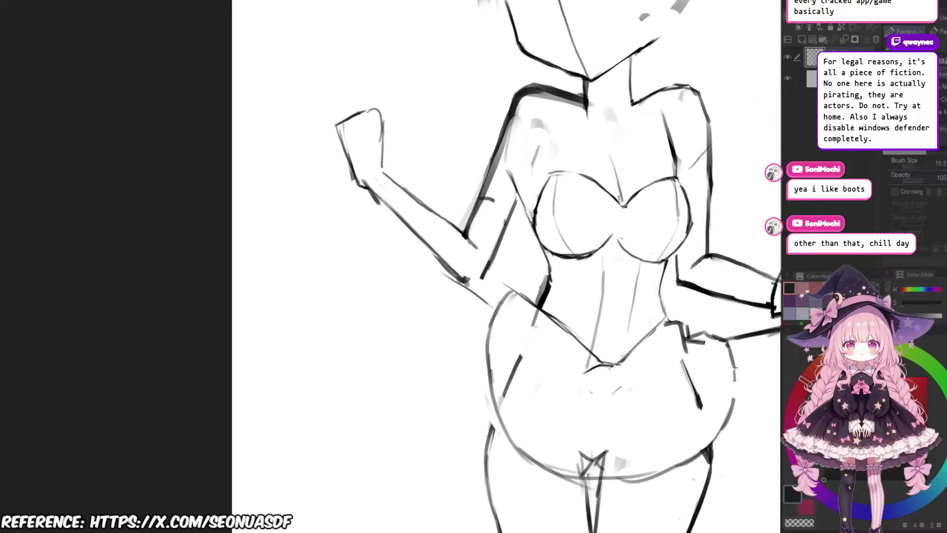
pyautogui.hotkey('ctrl', 'z')
pyautogui.moveTo(376, 192); pyautogui.dragTo(389, 195)
pyautogui.moveTo(366, 153)
pyautogui.mouseDown()
pyautogui.moveTo(351, 205)
pyautogui.moveTo(397, 225)
pyautogui.mouseUp()
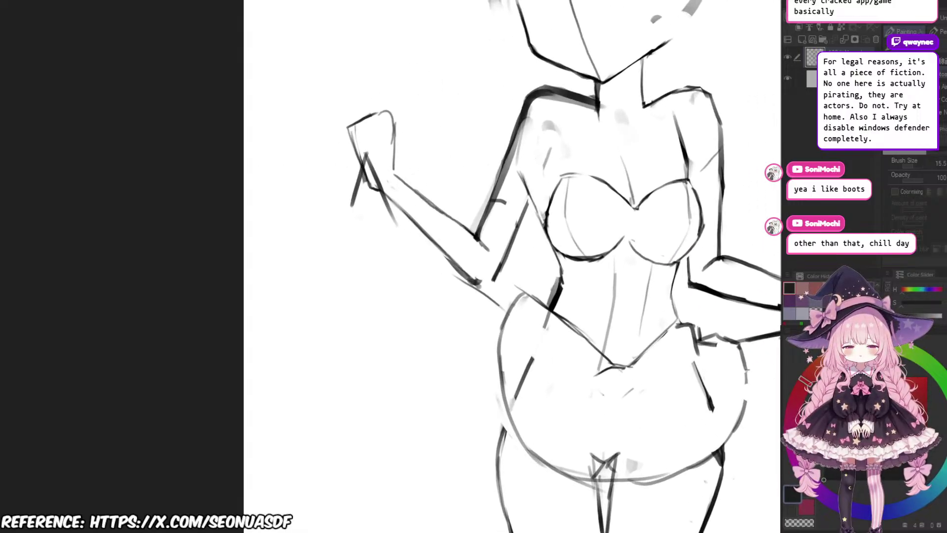
# Step: Draw long fabric lines from the left wrist down along the forearm toward the left hip
pyautogui.moveTo(388, 188); pyautogui.dragTo(487, 309)
pyautogui.moveTo(376, 172); pyautogui.dragTo(507, 306)
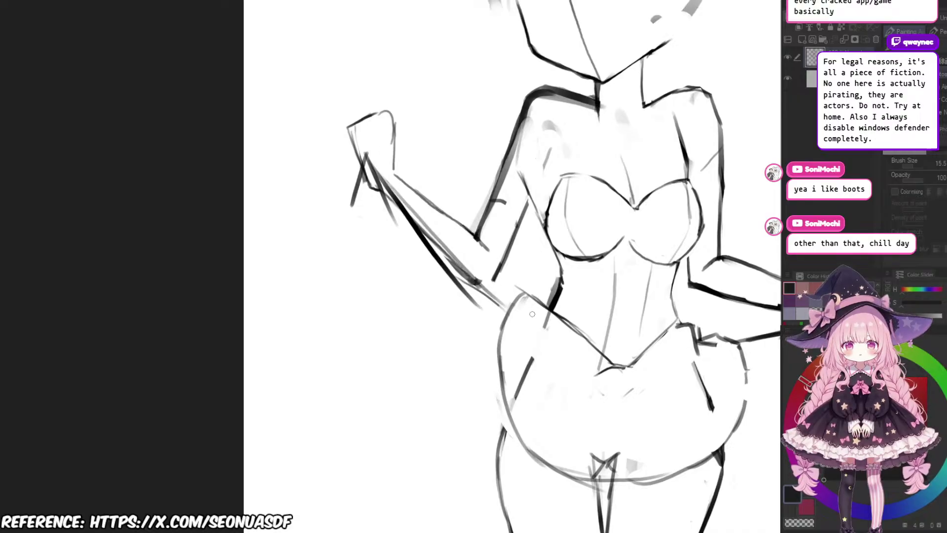
pyautogui.scroll(1, 499, 261)
pyautogui.moveTo(365, 166); pyautogui.dragTo(518, 296)
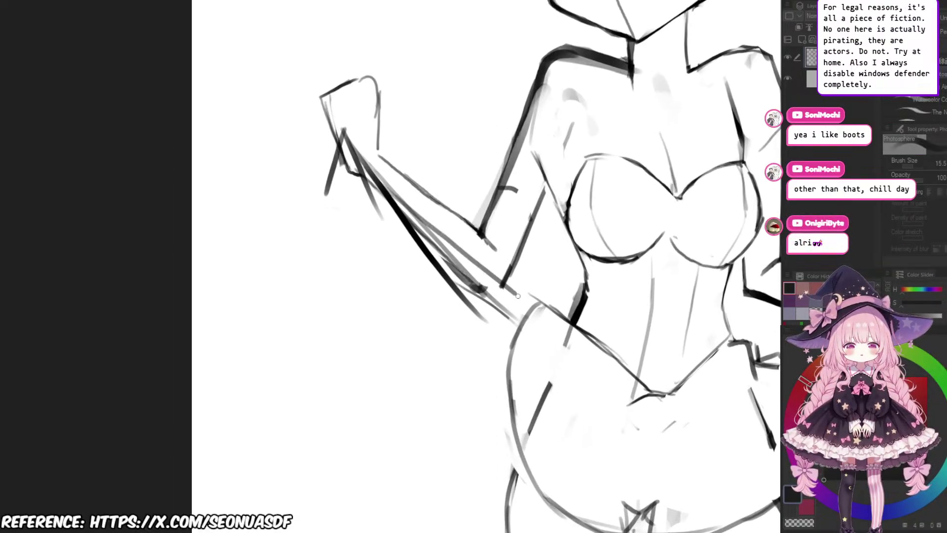
pyautogui.scroll(-5, 548, 302)
pyautogui.scroll(2, 513, 335)
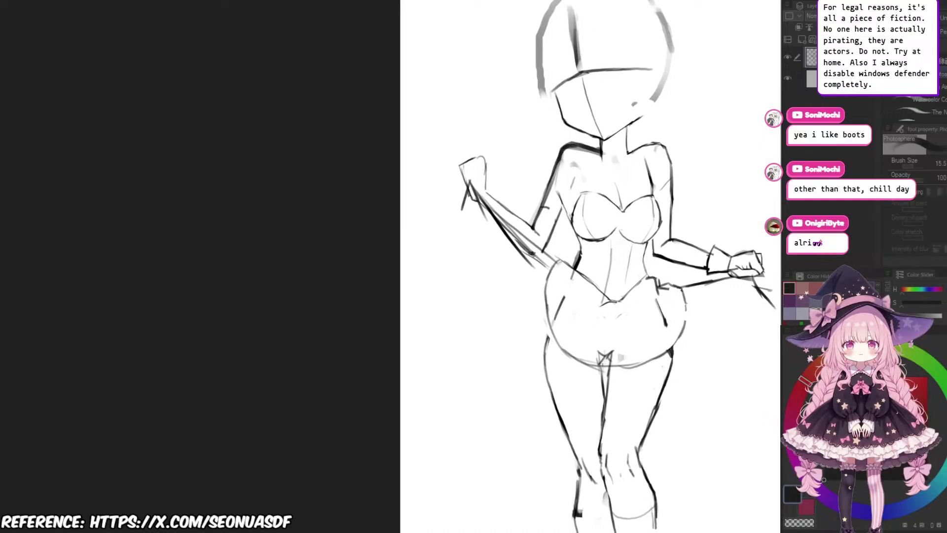
# Step: Sketch a longer slanted fabric line falling outward from the left fist and erase its lower end
pyautogui.moveTo(476, 239); pyautogui.dragTo(370, 267)
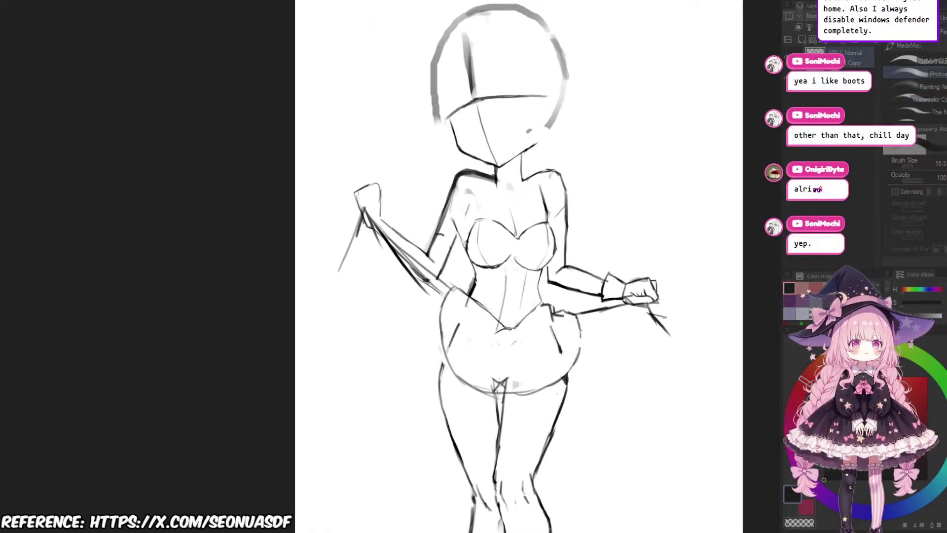
pyautogui.moveTo(484, 168)
pyautogui.mouseDown()
pyautogui.moveTo(409, 183)
pyautogui.moveTo(587, 74)
pyautogui.mouseUp()
pyautogui.scroll(2, 409, 182)
pyautogui.press('e')
pyautogui.moveTo(425, 149); pyautogui.dragTo(411, 191)
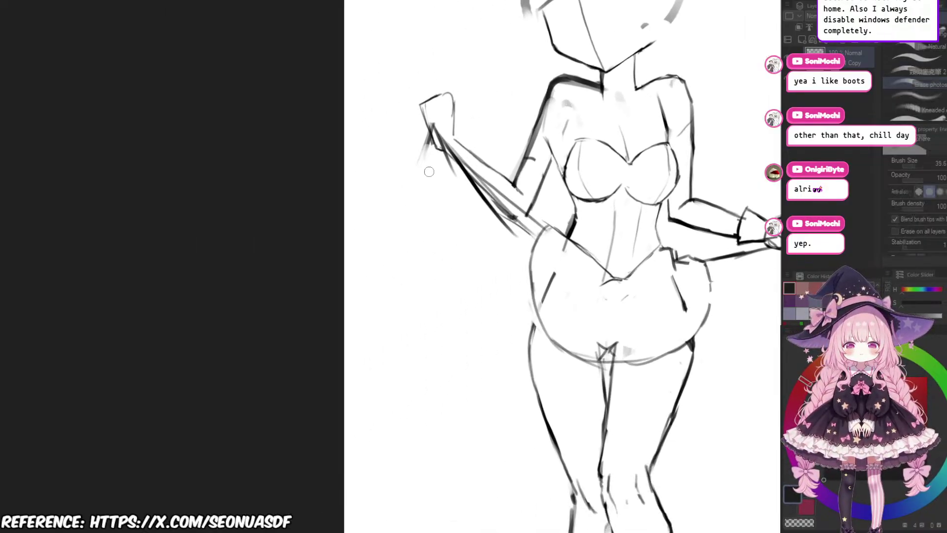
# Step: Examine the whole figure and the fabric held in both fists at several magnifications
pyautogui.press('b')
pyautogui.scroll(-3, 429, 172)
pyautogui.scroll(3, 457, 186)
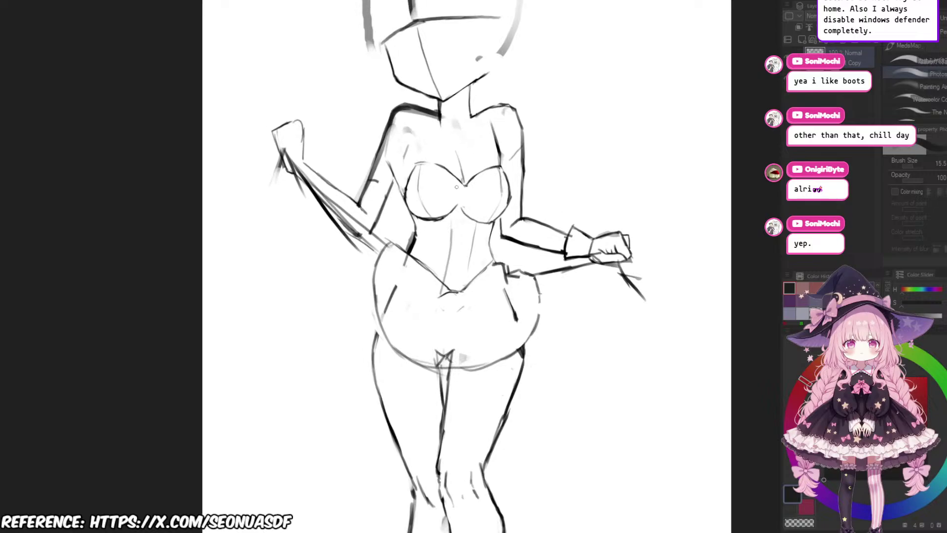
pyautogui.scroll(-3, 456, 187)
pyautogui.scroll(4, 373, 295)
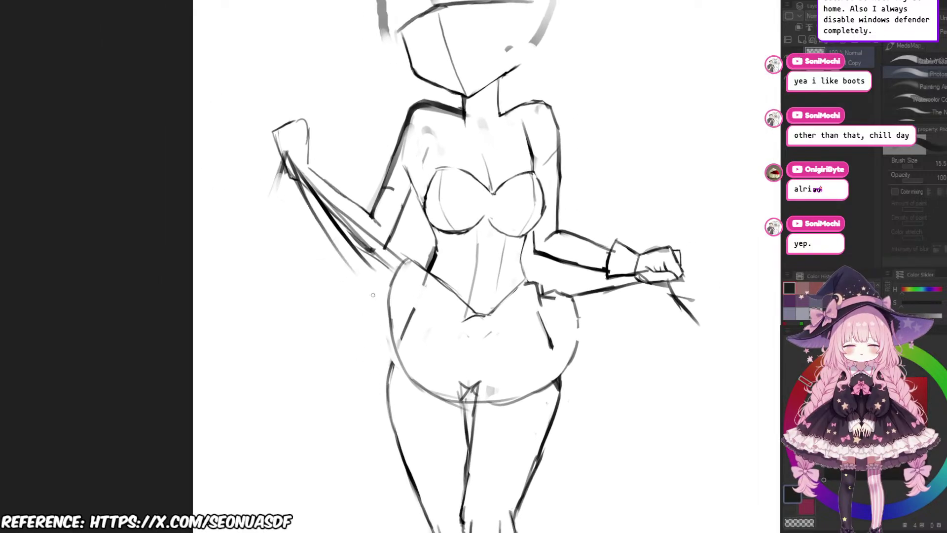
pyautogui.scroll(-3, 415, 239)
pyautogui.moveTo(575, 168)
pyautogui.mouseDown()
pyautogui.moveTo(521, 102)
pyautogui.moveTo(536, 74)
pyautogui.moveTo(507, 97)
pyautogui.mouseUp()
pyautogui.scroll(3, 521, 102)
pyautogui.scroll(-3, 566, 285)
pyautogui.scroll(2, 565, 285)
pyautogui.scroll(-2, 532, 306)
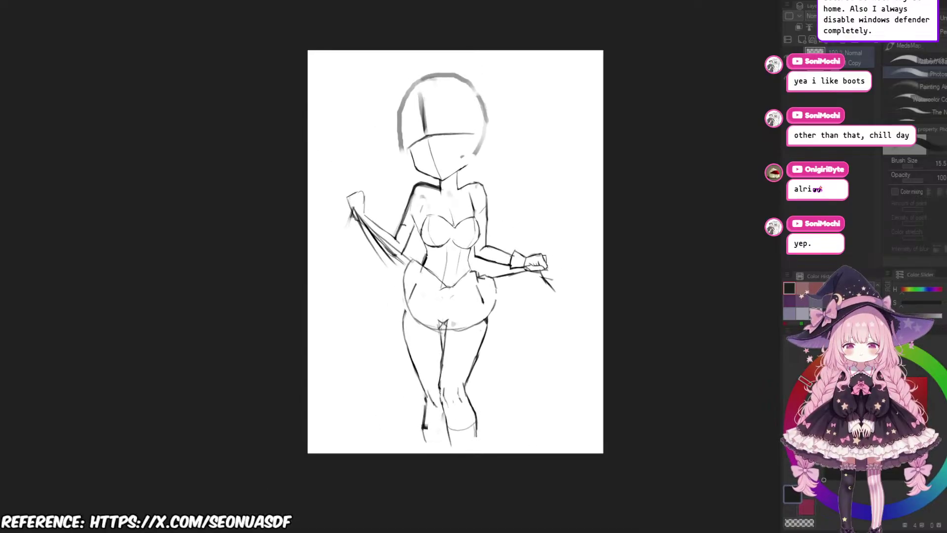
pyautogui.scroll(2, 531, 304)
pyautogui.moveTo(531, 305); pyautogui.dragTo(556, 334)
pyautogui.scroll(4, 537, 434)
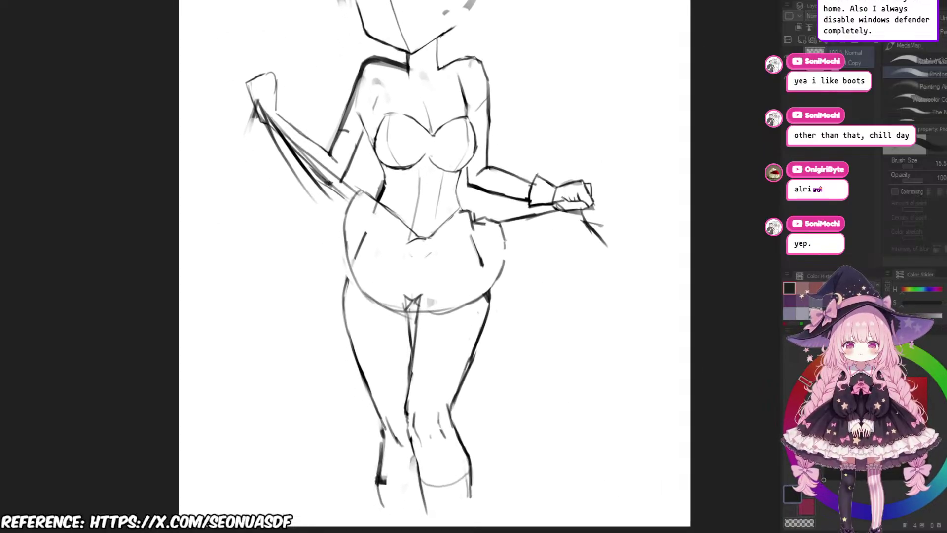
# Step: Sketch a straight vertical fold line hanging from the underside of the right fist
pyautogui.moveTo(582, 247); pyautogui.dragTo(560, 278)
pyautogui.moveTo(555, 203); pyautogui.dragTo(552, 296)
pyautogui.scroll(-3, 560, 318)
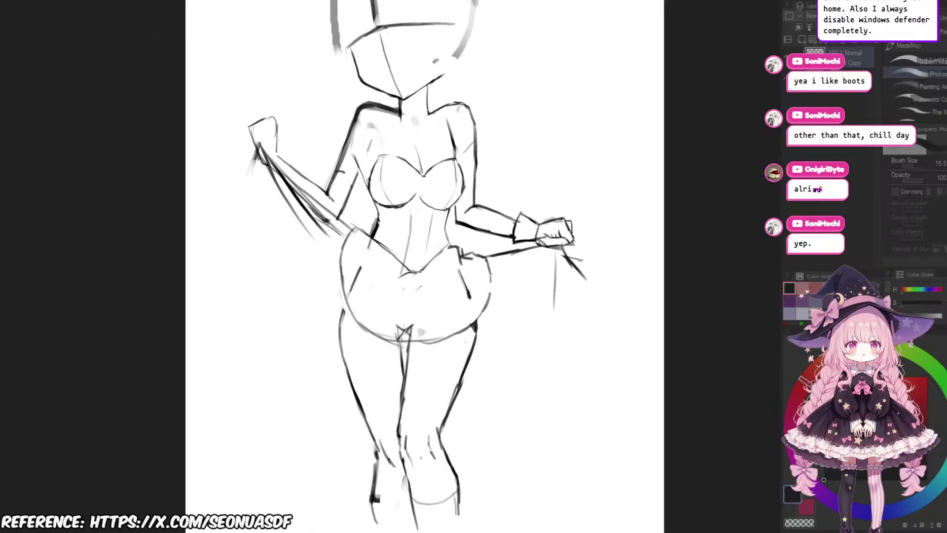
pyautogui.scroll(1, 555, 319)
pyautogui.moveTo(538, 330); pyautogui.dragTo(547, 301)
pyautogui.scroll(2, 547, 301)
pyautogui.scroll(-2, 548, 301)
pyautogui.scroll(2, 547, 301)
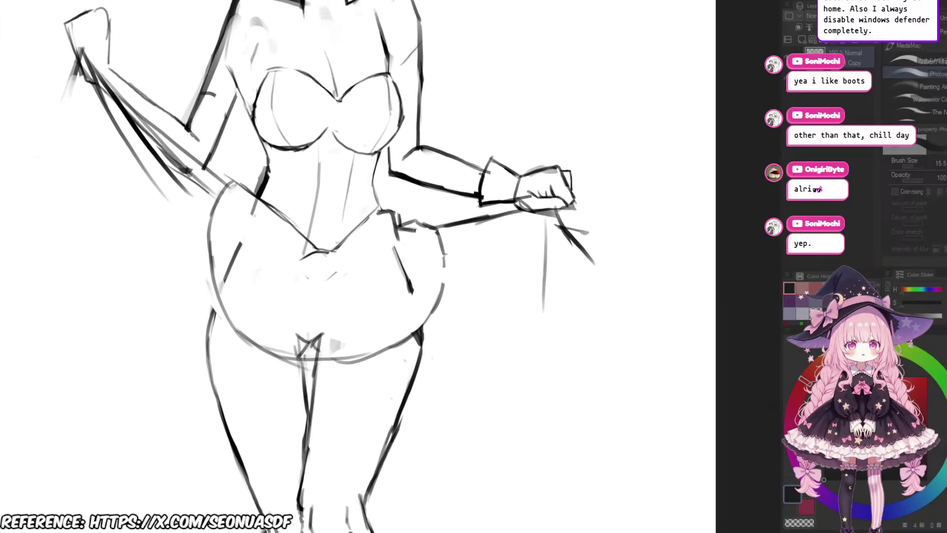
pyautogui.moveTo(549, 212); pyautogui.dragTo(542, 329)
# Step: Draw a slanted fold line from beneath the right fist down toward the right hip
pyautogui.moveTo(534, 265)
pyautogui.mouseDown()
pyautogui.moveTo(536, 285)
pyautogui.moveTo(484, 314)
pyautogui.mouseUp()
pyautogui.scroll(2, 535, 283)
pyautogui.moveTo(515, 241); pyautogui.dragTo(417, 365)
pyautogui.scroll(-2, 458, 329)
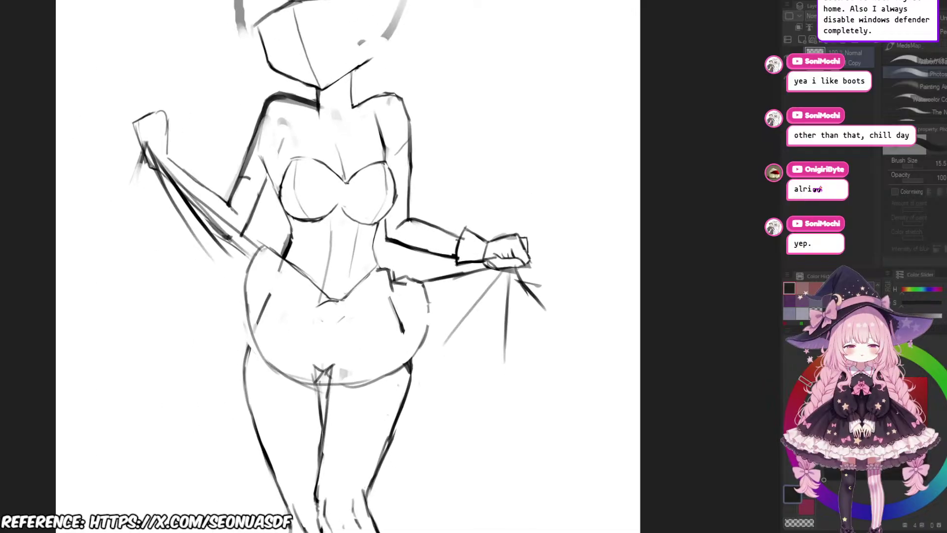
pyautogui.scroll(2, 500, 295)
pyautogui.moveTo(464, 285); pyautogui.dragTo(466, 319)
pyautogui.scroll(-2, 458, 321)
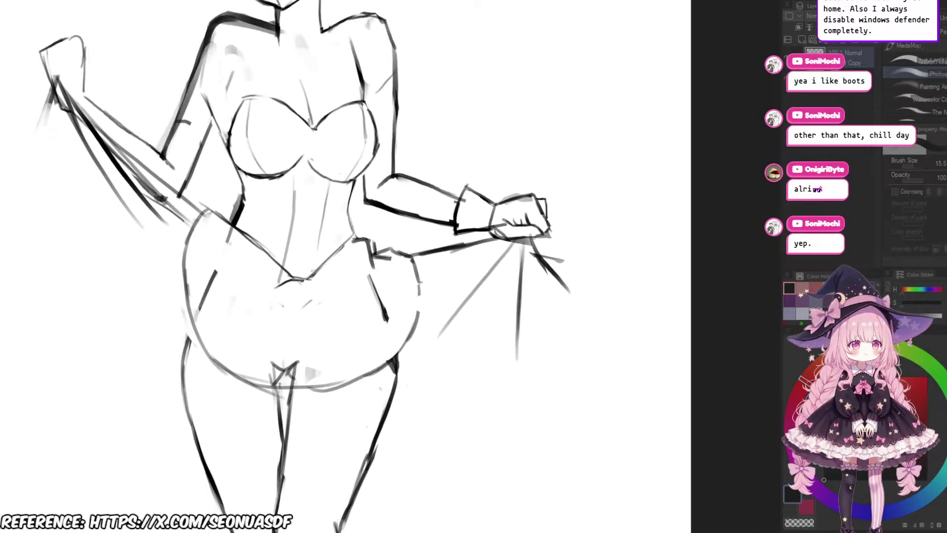
pyautogui.scroll(2, 467, 319)
pyautogui.moveTo(429, 352); pyautogui.dragTo(519, 229)
pyautogui.hotkey('ctrl', 'z')
pyautogui.scroll(-3, 508, 308)
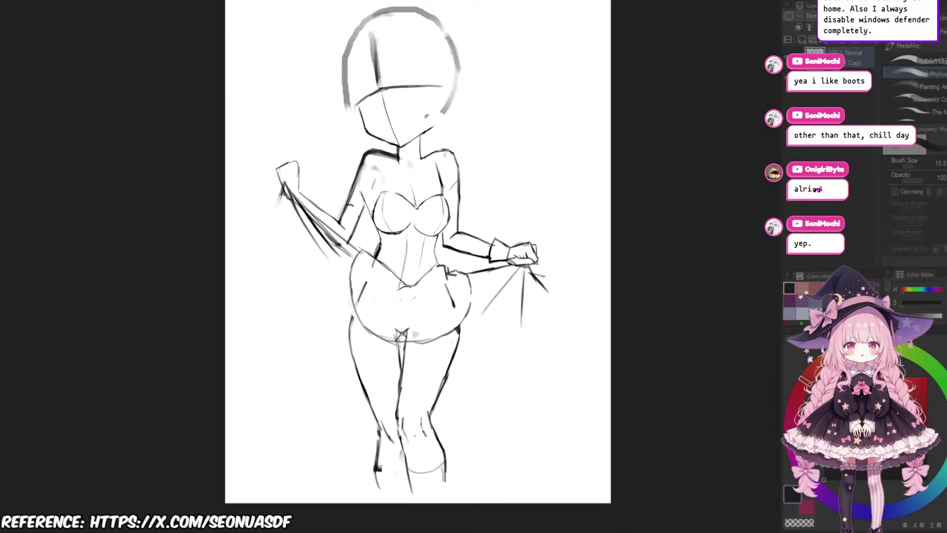
# Step: Add another fold line beneath the right fist between the vertical and slanted lines, undoing the stray strokes
pyautogui.scroll(2, 493, 296)
pyautogui.moveTo(502, 321); pyautogui.dragTo(517, 272)
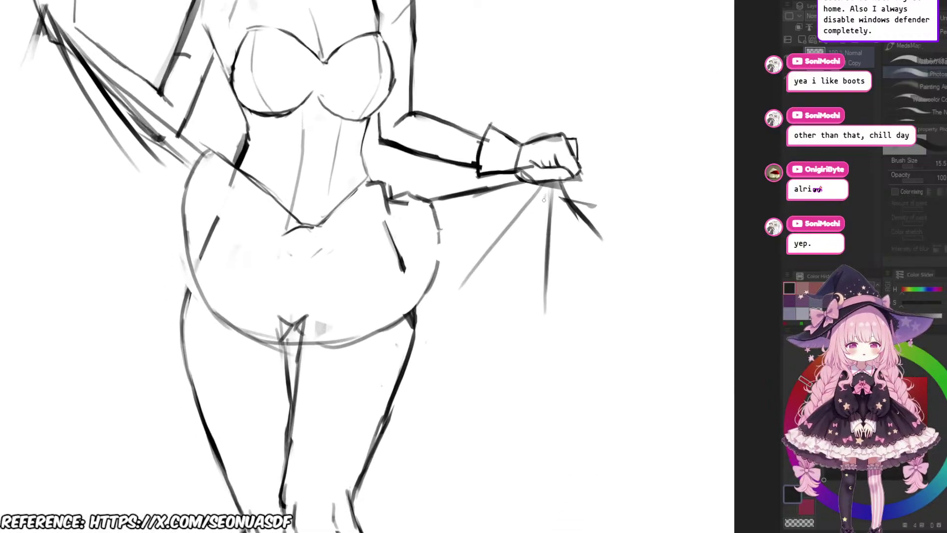
pyautogui.moveTo(544, 200)
pyautogui.mouseDown()
pyautogui.moveTo(517, 287)
pyautogui.moveTo(521, 344)
pyautogui.mouseUp()
pyautogui.hotkey('ctrl', 'z')
pyautogui.moveTo(546, 215)
pyautogui.mouseDown()
pyautogui.moveTo(486, 355)
pyautogui.moveTo(495, 324)
pyautogui.moveTo(575, 304)
pyautogui.mouseUp()
pyautogui.hotkey('ctrl', 'z')
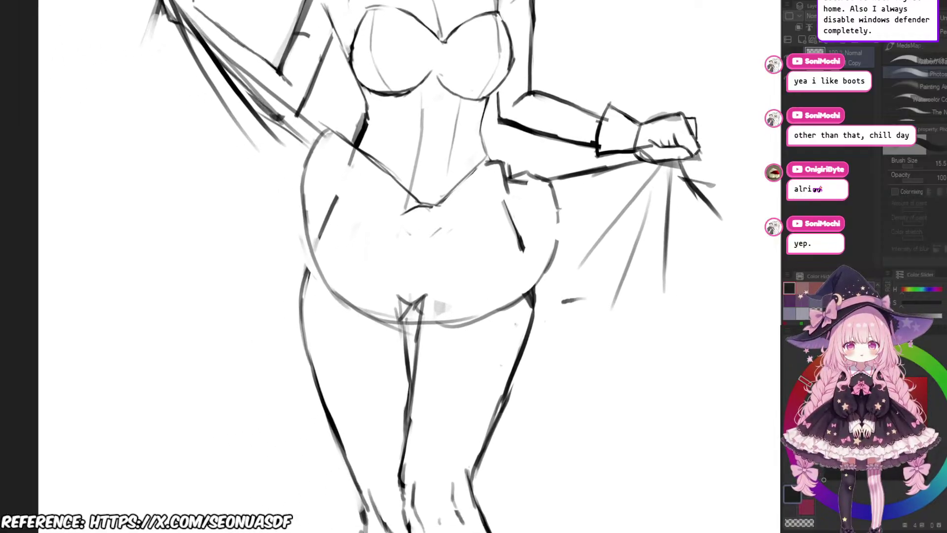
pyautogui.hotkey('ctrl', 'z')
# Step: Darken the lower edge of the garment's hip curve and erase the doubled line above it
pyautogui.moveTo(504, 302)
pyautogui.mouseDown()
pyautogui.moveTo(508, 328)
pyautogui.moveTo(479, 333)
pyautogui.mouseUp()
pyautogui.scroll(2, 466, 307)
pyautogui.moveTo(336, 311); pyautogui.dragTo(445, 376)
pyautogui.hotkey('ctrl', 'z')
pyautogui.moveTo(363, 343); pyautogui.dragTo(473, 368)
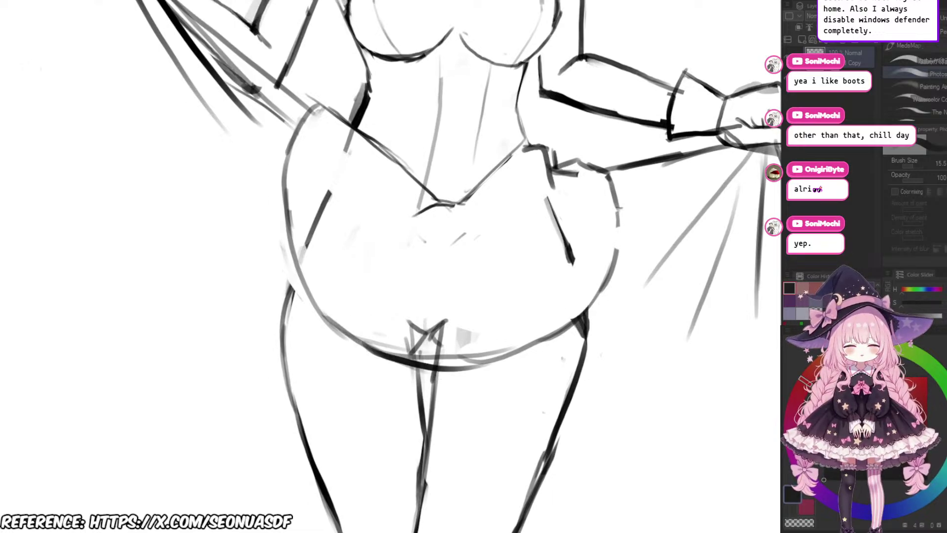
pyautogui.moveTo(518, 330); pyautogui.dragTo(488, 332)
pyautogui.press('e')
pyautogui.moveTo(417, 350)
pyautogui.mouseDown()
pyautogui.moveTo(531, 311)
pyautogui.moveTo(510, 303)
pyautogui.moveTo(485, 330)
pyautogui.mouseUp()
pyautogui.scroll(-3, 531, 306)
pyautogui.scroll(2, 513, 305)
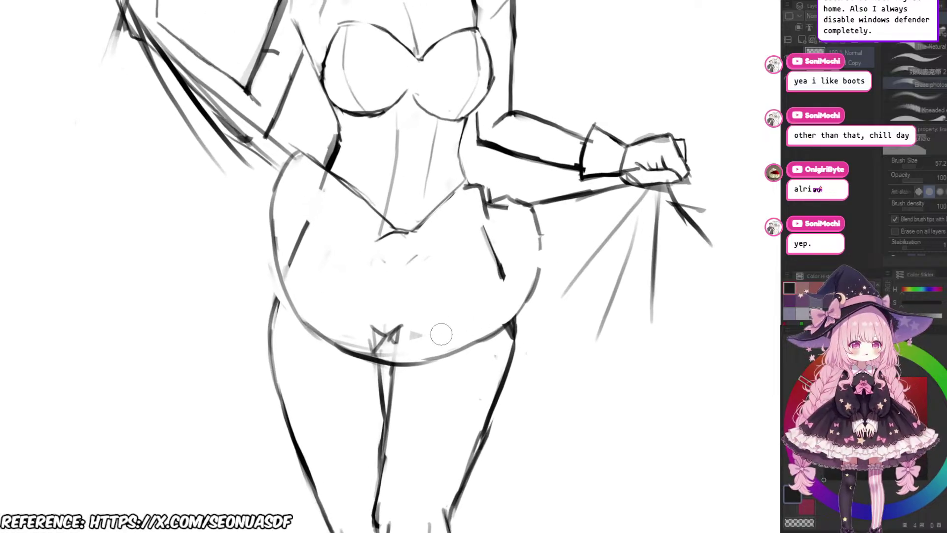
# Step: Redraw the lower right part of the hip curve toward the outer right thigh
pyautogui.press('b')
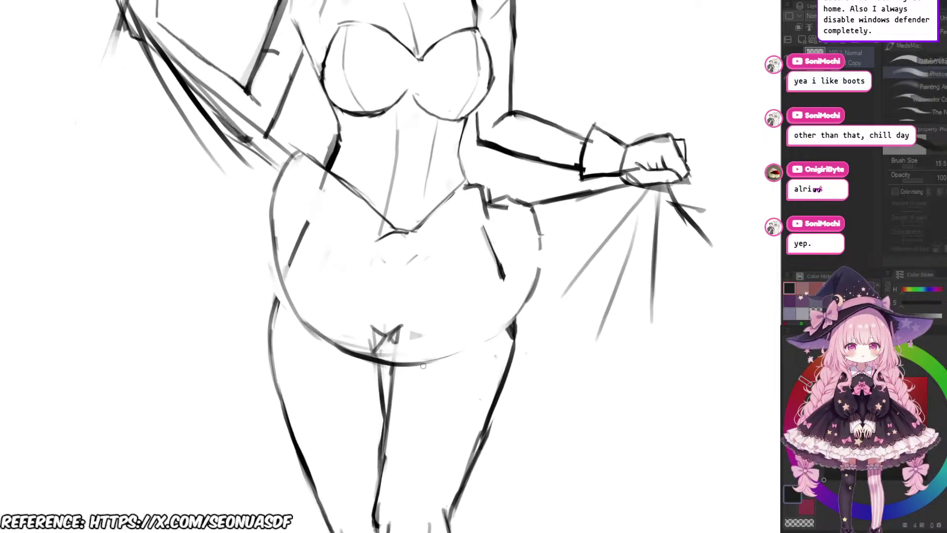
pyautogui.hotkey('ctrl', 'z')
pyautogui.moveTo(411, 366)
pyautogui.mouseDown()
pyautogui.moveTo(486, 345)
pyautogui.moveTo(473, 349)
pyautogui.mouseUp()
pyautogui.hotkey('ctrl', 'z')
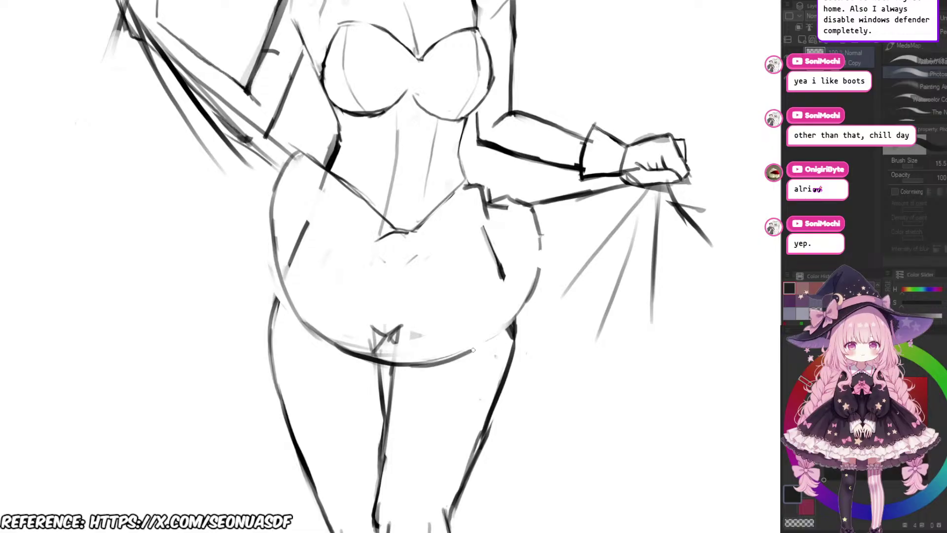
pyautogui.scroll(-2, 524, 307)
pyautogui.moveTo(523, 306); pyautogui.dragTo(667, 310)
# Step: Draw a long fabric edge falling from the left fist to below hip height
pyautogui.scroll(3, 493, 317)
pyautogui.scroll(-2, 441, 288)
pyautogui.moveTo(407, 244)
pyautogui.mouseDown()
pyautogui.moveTo(441, 287)
pyautogui.moveTo(436, 324)
pyautogui.mouseUp()
pyautogui.scroll(1, 422, 288)
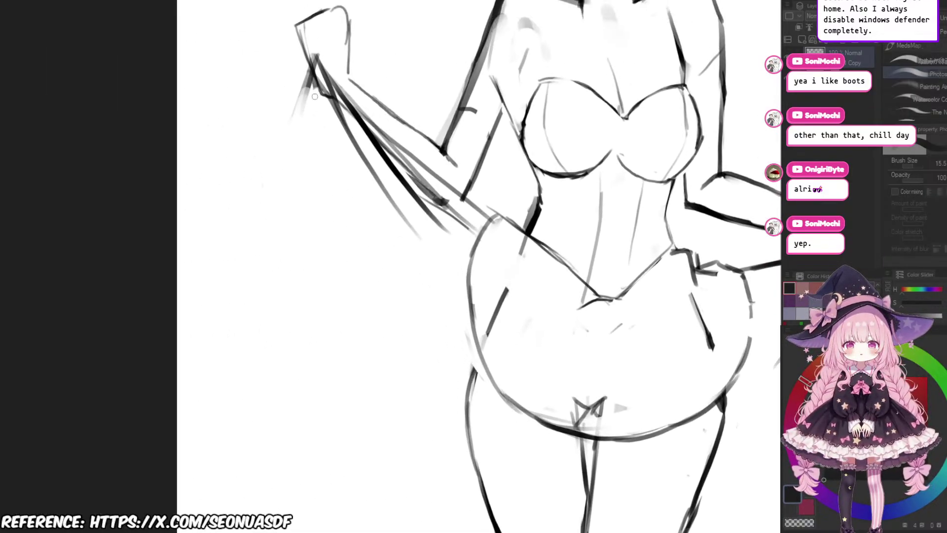
pyautogui.moveTo(316, 94); pyautogui.dragTo(309, 252)
pyautogui.scroll(-1, 359, 200)
pyautogui.moveTo(358, 182); pyautogui.dragTo(337, 205)
pyautogui.moveTo(313, 166); pyautogui.dragTo(319, 317)
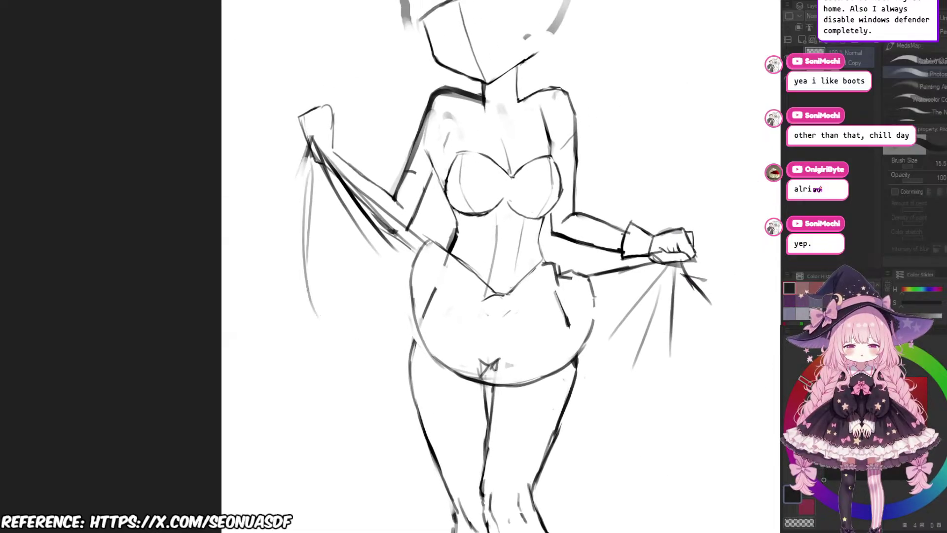
pyautogui.moveTo(492, 269); pyautogui.dragTo(473, 276)
pyautogui.scroll(-2, 474, 276)
pyautogui.scroll(5, 493, 305)
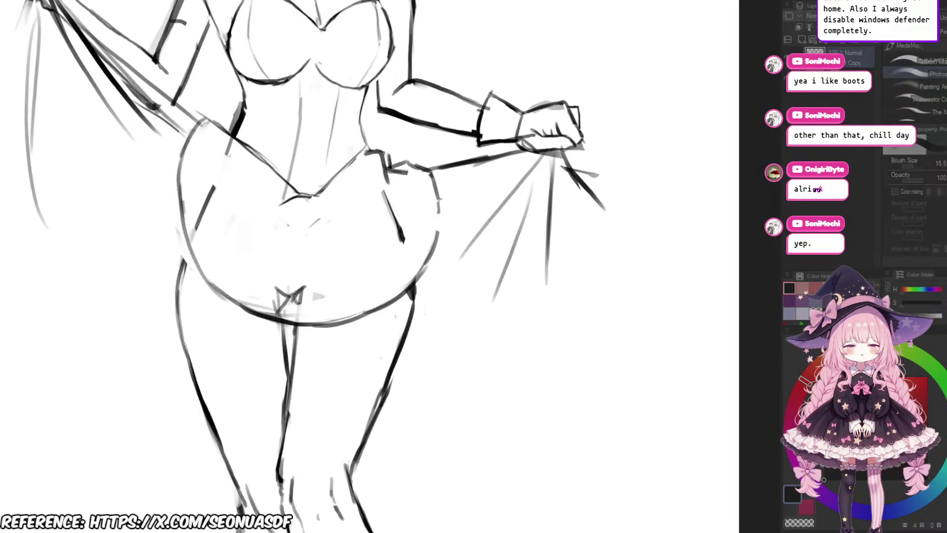
# Step: Thicken the left fabric's outer edge and round its lower end inward
pyautogui.scroll(-3, 567, 336)
pyautogui.moveTo(567, 336); pyautogui.dragTo(550, 354)
pyautogui.scroll(1, 521, 365)
pyautogui.moveTo(320, 149); pyautogui.dragTo(315, 306)
pyautogui.moveTo(335, 306); pyautogui.dragTo(315, 302)
pyautogui.moveTo(291, 233); pyautogui.dragTo(335, 335)
pyautogui.moveTo(445, 353); pyautogui.dragTo(428, 349)
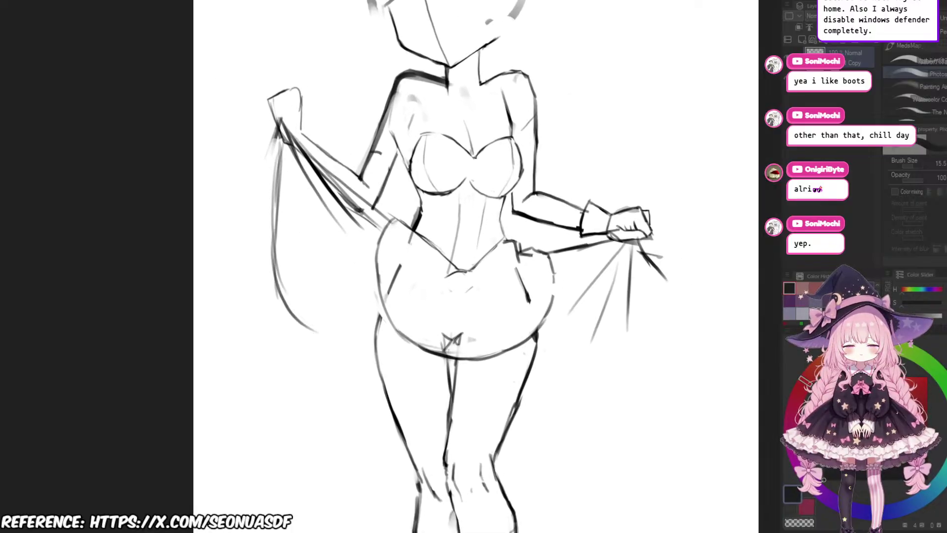
# Step: Extend the left fabric's curved lower edge toward the left thigh
pyautogui.scroll(1, 483, 306)
pyautogui.moveTo(277, 299); pyautogui.dragTo(301, 334)
pyautogui.moveTo(371, 342)
pyautogui.mouseDown()
pyautogui.moveTo(275, 323)
pyautogui.moveTo(315, 329)
pyautogui.mouseUp()
pyautogui.scroll(1, 274, 323)
pyautogui.moveTo(209, 270)
pyautogui.mouseDown()
pyautogui.moveTo(233, 325)
pyautogui.moveTo(296, 354)
pyautogui.mouseUp()
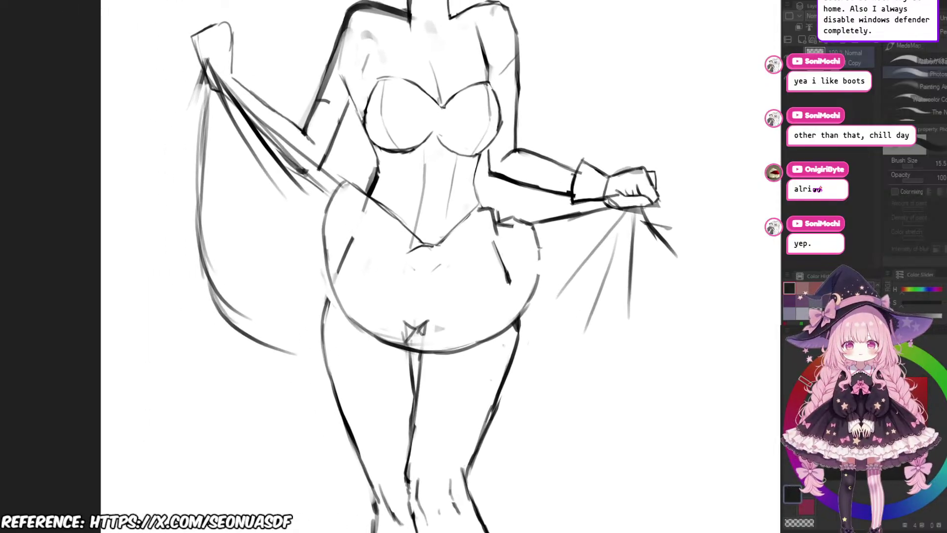
# Step: Erase part of the left fabric's outer edge and redraw its lower bend with cleaner strokes
pyautogui.moveTo(354, 328); pyautogui.dragTo(342, 320)
pyautogui.hotkey('ctrl', 'z')
pyautogui.moveTo(199, 258); pyautogui.dragTo(281, 334)
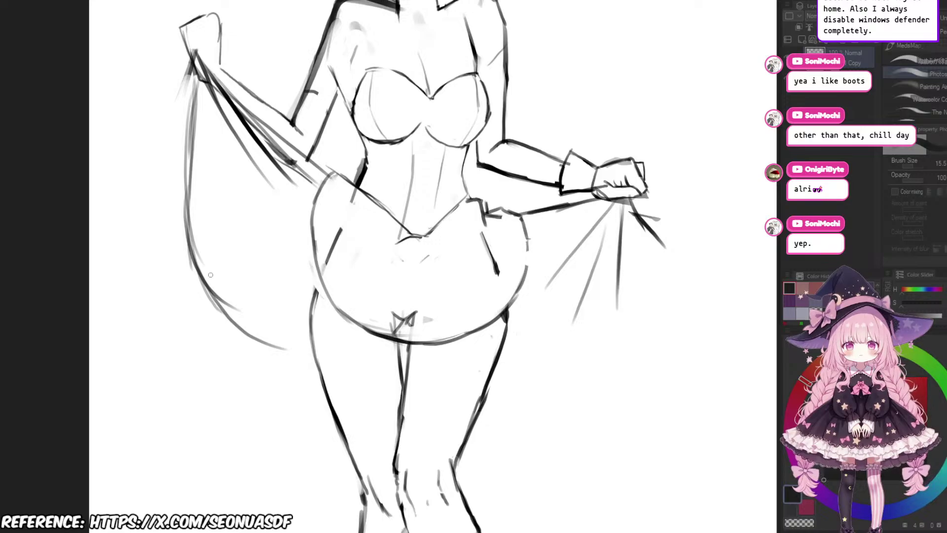
pyautogui.press('e')
pyautogui.moveTo(192, 203); pyautogui.dragTo(206, 318)
pyautogui.press('b')
pyautogui.moveTo(192, 148)
pyautogui.mouseDown()
pyautogui.moveTo(213, 307)
pyautogui.moveTo(191, 208)
pyautogui.moveTo(224, 319)
pyautogui.mouseUp()
pyautogui.hotkey('ctrl', 'z')
pyautogui.moveTo(202, 272); pyautogui.dragTo(270, 352)
pyautogui.scroll(-3, 363, 254)
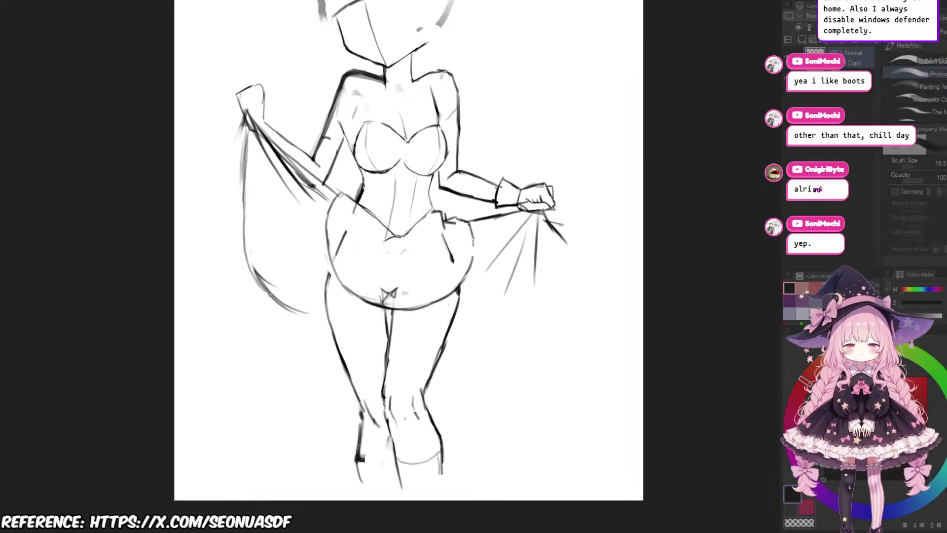
# Step: Carry the left fabric's hem across the left thigh to the gap between the legs
pyautogui.moveTo(270, 299)
pyautogui.mouseDown()
pyautogui.moveTo(367, 318)
pyautogui.moveTo(369, 304)
pyautogui.mouseUp()
pyautogui.hotkey('ctrl', 'z')
pyautogui.scroll(3, 378, 320)
pyautogui.moveTo(222, 266)
pyautogui.mouseDown()
pyautogui.moveTo(299, 305)
pyautogui.moveTo(335, 309)
pyautogui.mouseUp()
pyautogui.moveTo(395, 305); pyautogui.dragTo(405, 291)
pyautogui.scroll(-5, 412, 291)
pyautogui.scroll(3, 403, 272)
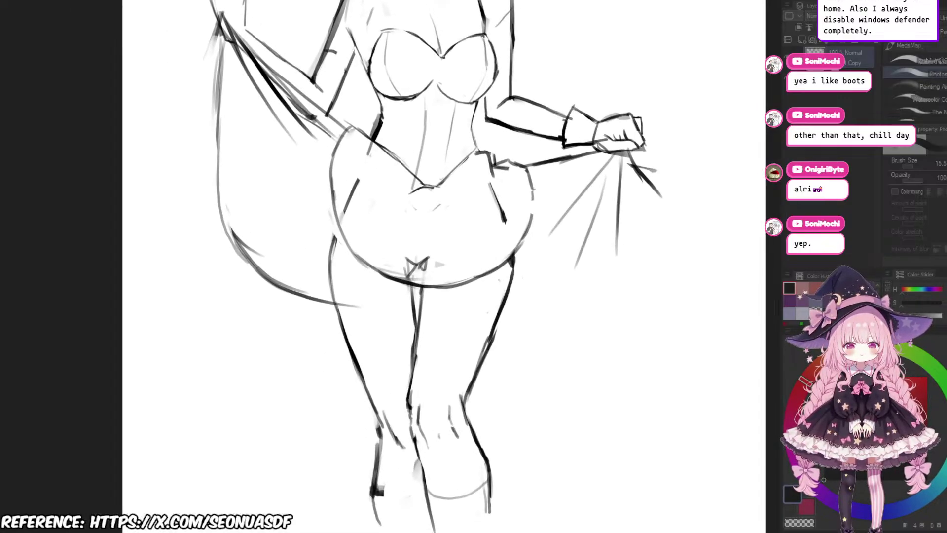
pyautogui.moveTo(279, 294)
pyautogui.mouseDown()
pyautogui.moveTo(396, 305)
pyautogui.moveTo(411, 296)
pyautogui.moveTo(428, 321)
pyautogui.mouseUp()
pyautogui.hotkey('ctrl', 'z')
pyautogui.moveTo(403, 309)
pyautogui.mouseDown()
pyautogui.moveTo(466, 315)
pyautogui.moveTo(400, 323)
pyautogui.mouseUp()
pyautogui.press('e')
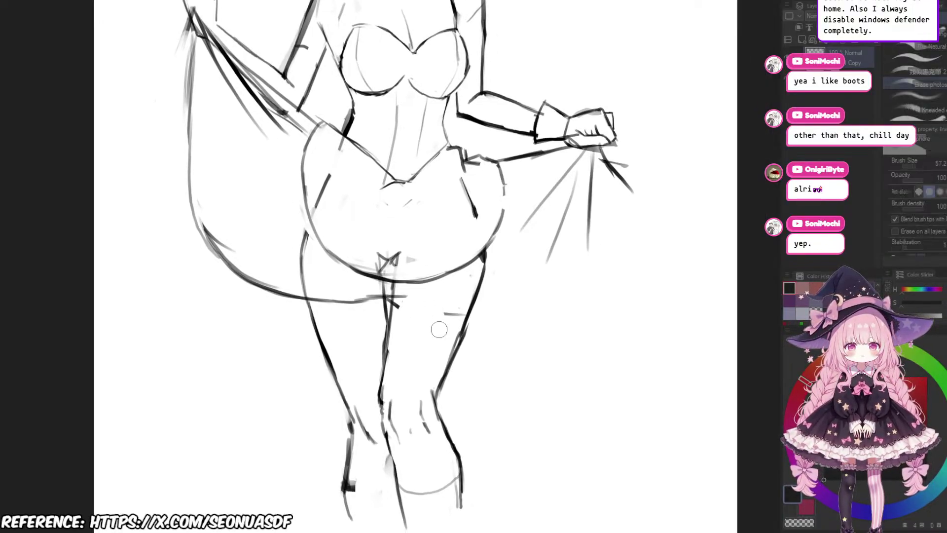
pyautogui.press('b')
# Step: Sketch the right hem arc from between the thighs across the right thigh and up toward the outer fabric
pyautogui.moveTo(409, 281)
pyautogui.mouseDown()
pyautogui.moveTo(380, 300)
pyautogui.moveTo(409, 337)
pyautogui.moveTo(483, 342)
pyautogui.mouseUp()
pyautogui.scroll(-3, 404, 328)
pyautogui.scroll(4, 522, 277)
pyautogui.moveTo(398, 366); pyautogui.dragTo(540, 304)
pyautogui.press('e')
pyautogui.moveTo(356, 363); pyautogui.dragTo(473, 352)
pyautogui.press('b')
pyautogui.moveTo(314, 349); pyautogui.dragTo(481, 338)
pyautogui.moveTo(420, 355)
pyautogui.mouseDown()
pyautogui.moveTo(555, 278)
pyautogui.moveTo(528, 260)
pyautogui.moveTo(499, 306)
pyautogui.mouseUp()
pyautogui.scroll(-2, 541, 261)
# Step: Extend the vertical fold line under the right fist down to the hem and erase the overrun at their corner
pyautogui.press('e')
pyautogui.scroll(3, 515, 298)
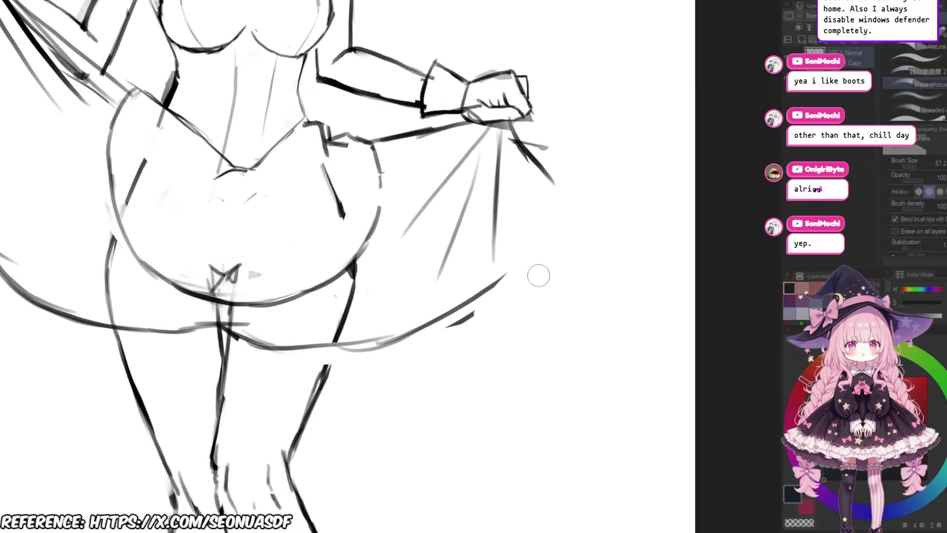
pyautogui.press('b')
pyautogui.moveTo(421, 334); pyautogui.dragTo(504, 270)
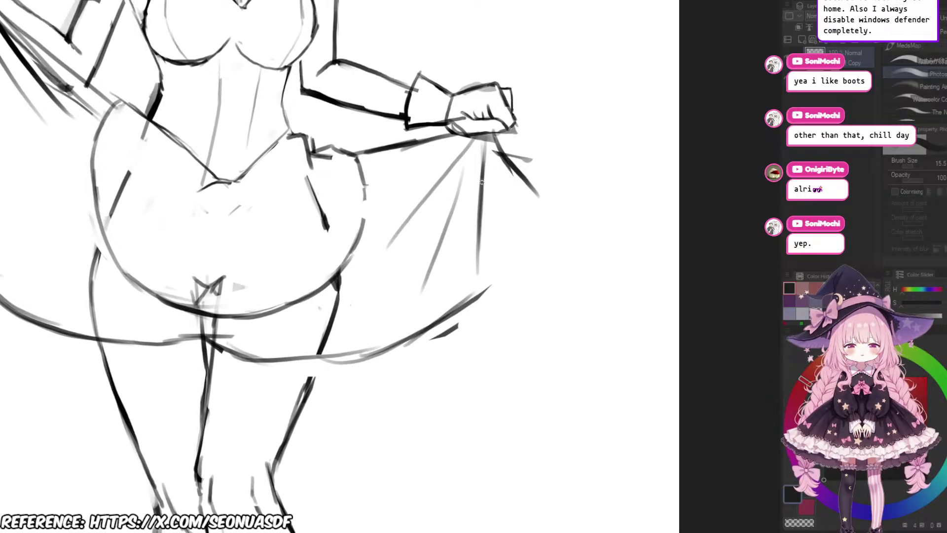
pyautogui.moveTo(482, 183); pyautogui.dragTo(466, 312)
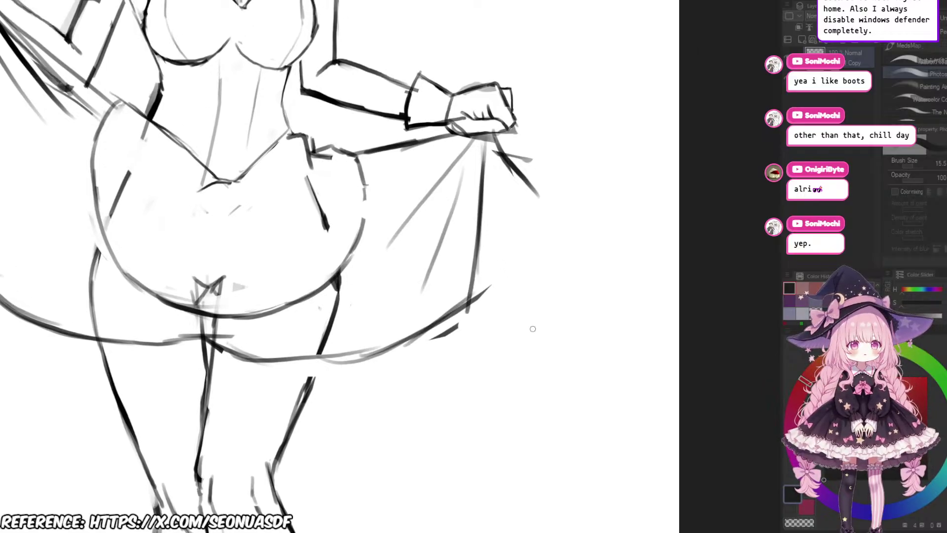
pyautogui.press('e')
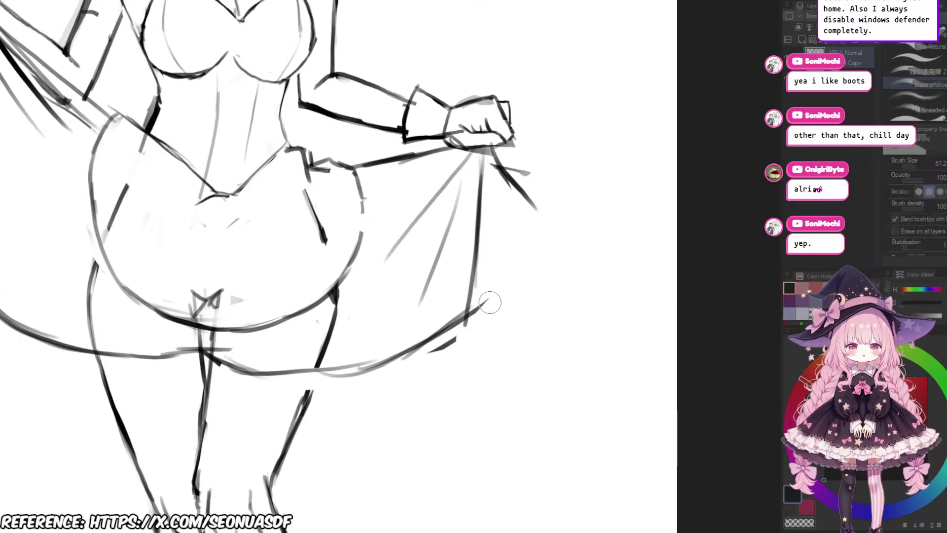
pyautogui.moveTo(485, 298); pyautogui.dragTo(491, 309)
pyautogui.press('b')
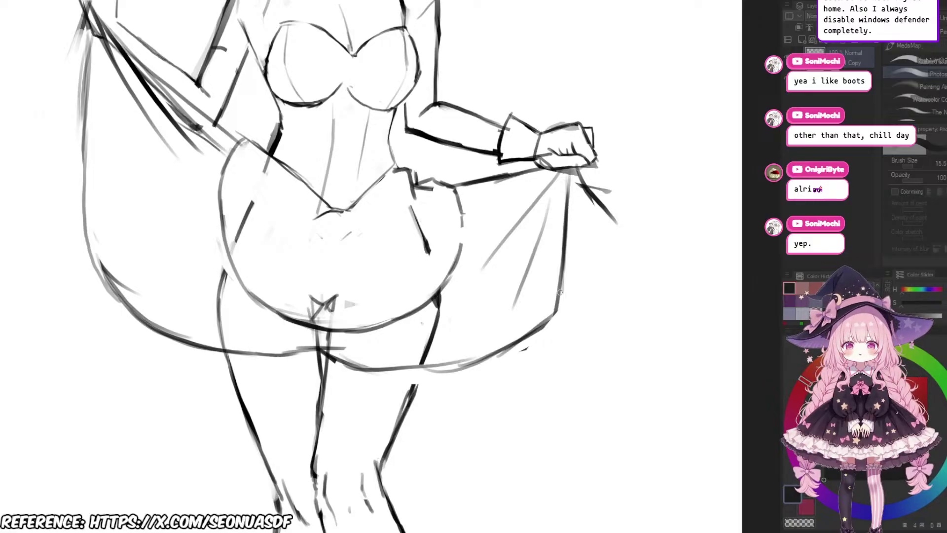
# Step: Sketch a slanted fabric stroke falling outward from the hem's right corner
pyautogui.moveTo(589, 323); pyautogui.dragTo(545, 314)
pyautogui.scroll(1, 501, 296)
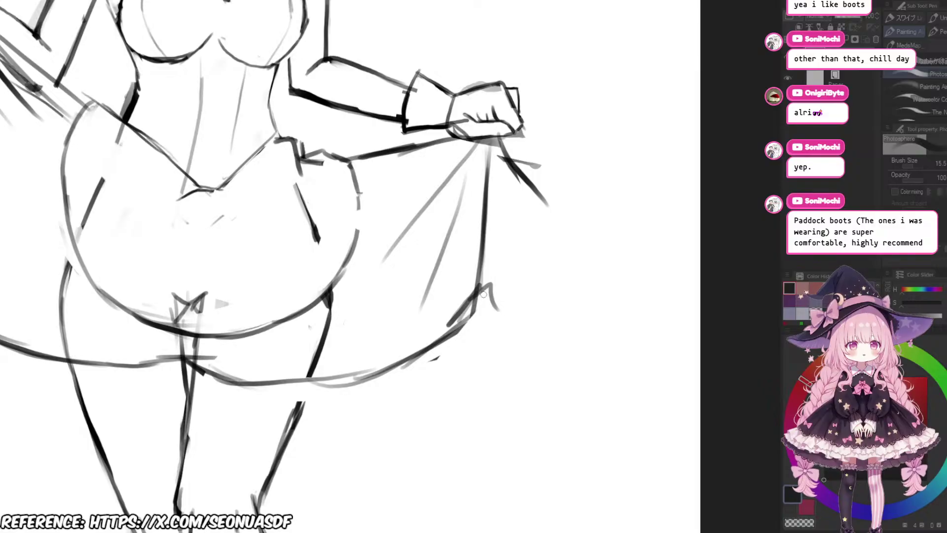
pyautogui.moveTo(475, 285)
pyautogui.mouseDown()
pyautogui.moveTo(521, 350)
pyautogui.moveTo(537, 336)
pyautogui.mouseUp()
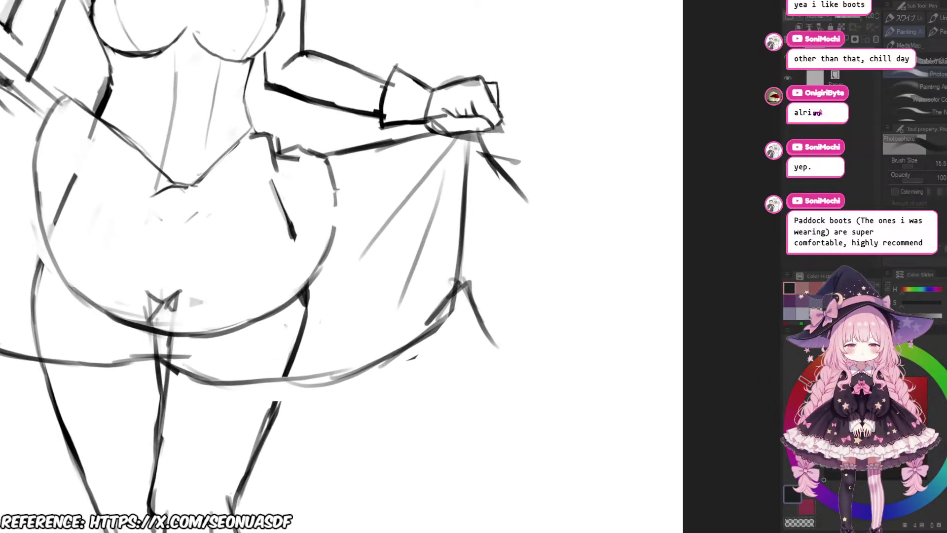
pyautogui.moveTo(542, 300)
pyautogui.mouseDown()
pyautogui.moveTo(539, 335)
pyautogui.moveTo(571, 334)
pyautogui.mouseUp()
# Step: Erase the dark slanted strokes beneath the right fist and replace them with a longer outward-slanting line
pyautogui.press('e')
pyautogui.moveTo(513, 182)
pyautogui.mouseDown()
pyautogui.moveTo(531, 211)
pyautogui.moveTo(480, 166)
pyautogui.moveTo(538, 244)
pyautogui.mouseUp()
pyautogui.press('p')
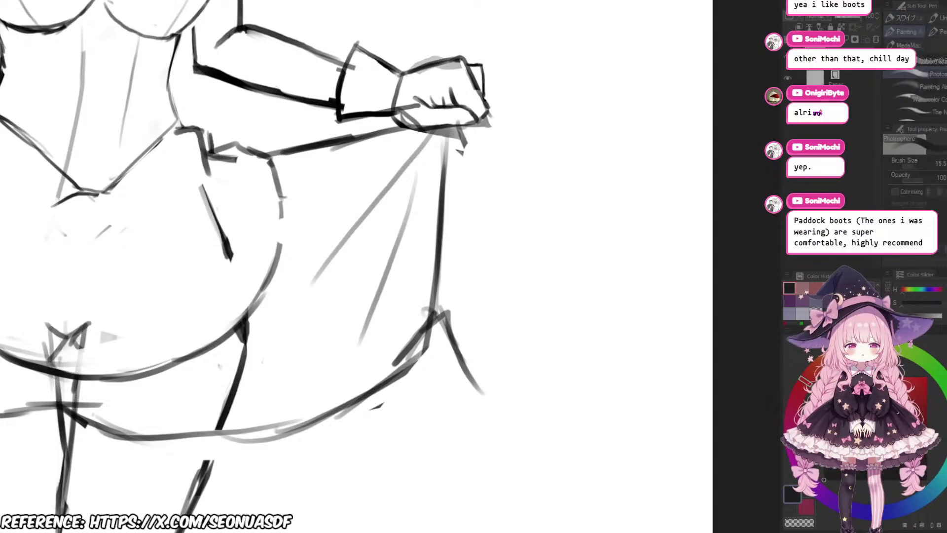
pyautogui.moveTo(458, 123)
pyautogui.mouseDown()
pyautogui.moveTo(538, 247)
pyautogui.moveTo(476, 227)
pyautogui.moveTo(538, 226)
pyautogui.moveTo(529, 226)
pyautogui.mouseUp()
pyautogui.moveTo(572, 271)
pyautogui.mouseDown()
pyautogui.moveTo(556, 271)
pyautogui.moveTo(569, 271)
pyautogui.mouseUp()
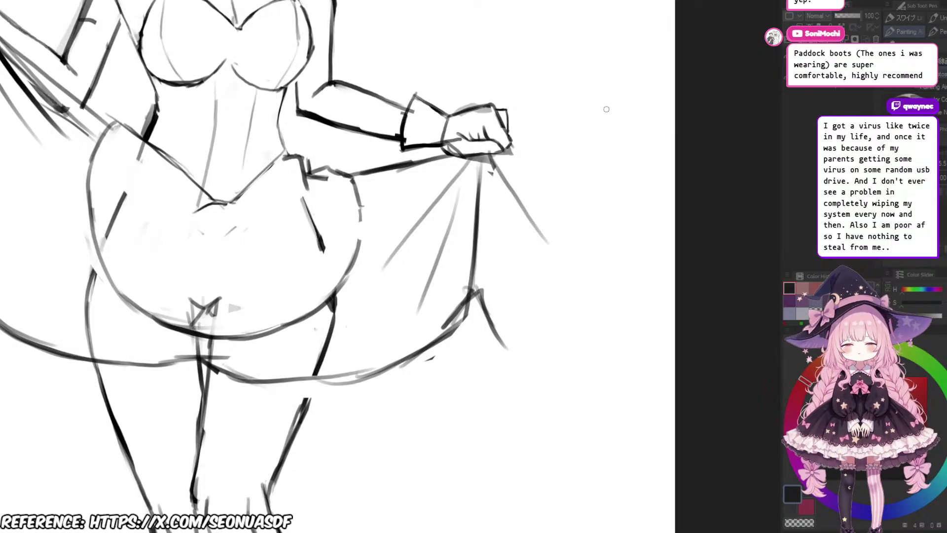
pyautogui.moveTo(463, 304); pyautogui.dragTo(494, 298)
pyautogui.scroll(-3, 516, 289)
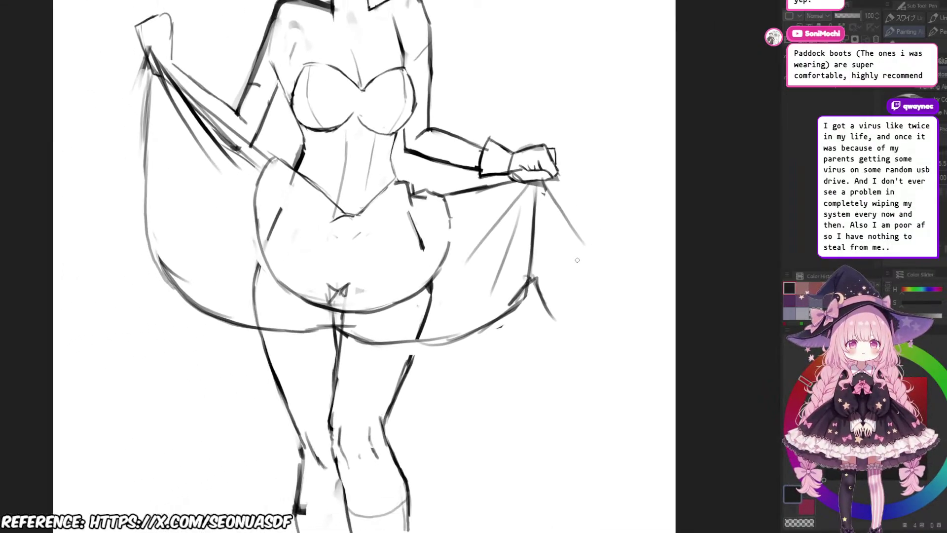
pyautogui.moveTo(579, 276)
pyautogui.mouseDown()
pyautogui.moveTo(536, 297)
pyautogui.moveTo(554, 289)
pyautogui.mouseUp()
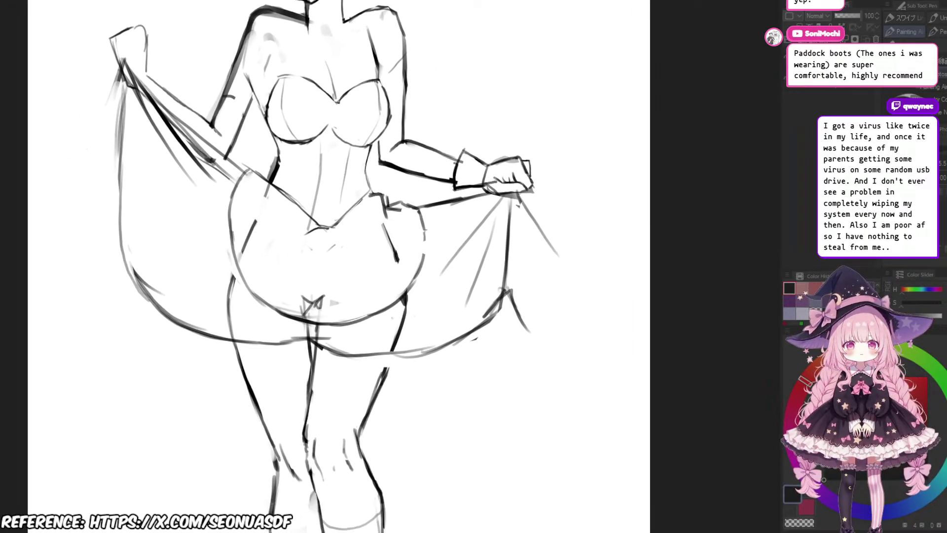
# Step: Thicken the slanted strokes falling from the hem's right corner and lengthen the outward line descending from the right fist
pyautogui.scroll(3, 556, 274)
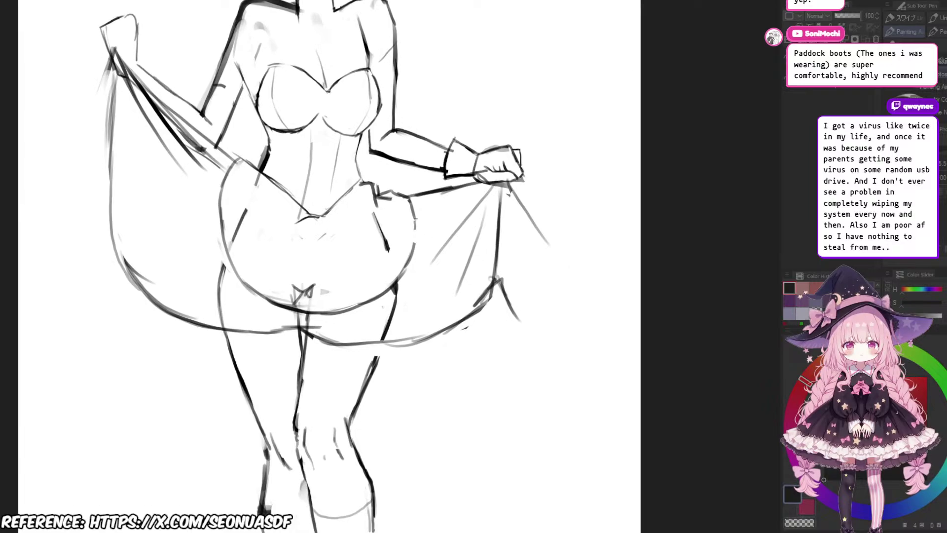
pyautogui.moveTo(524, 302); pyautogui.dragTo(494, 317)
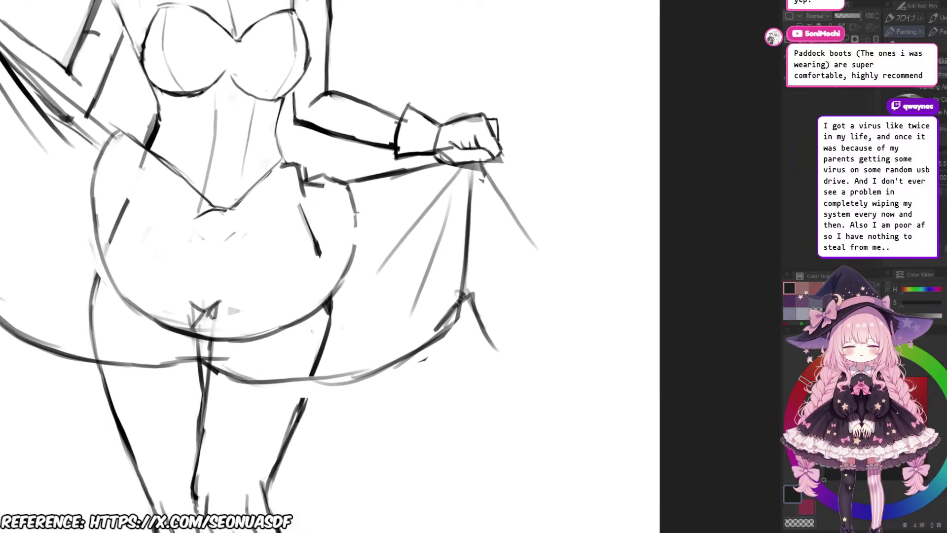
pyautogui.moveTo(544, 363); pyautogui.dragTo(484, 383)
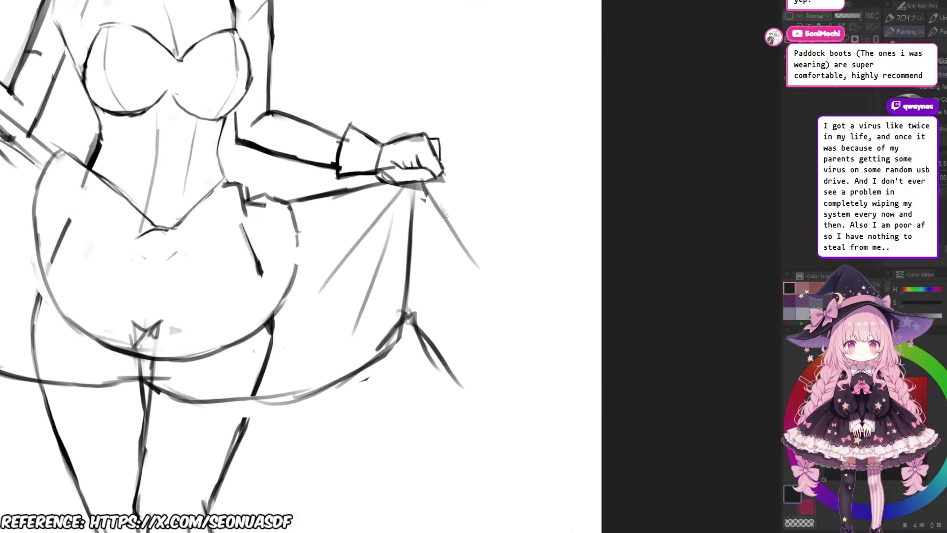
pyautogui.moveTo(446, 216)
pyautogui.mouseDown()
pyautogui.moveTo(533, 345)
pyautogui.moveTo(720, 270)
pyautogui.mouseUp()
pyautogui.scroll(-4, 537, 307)
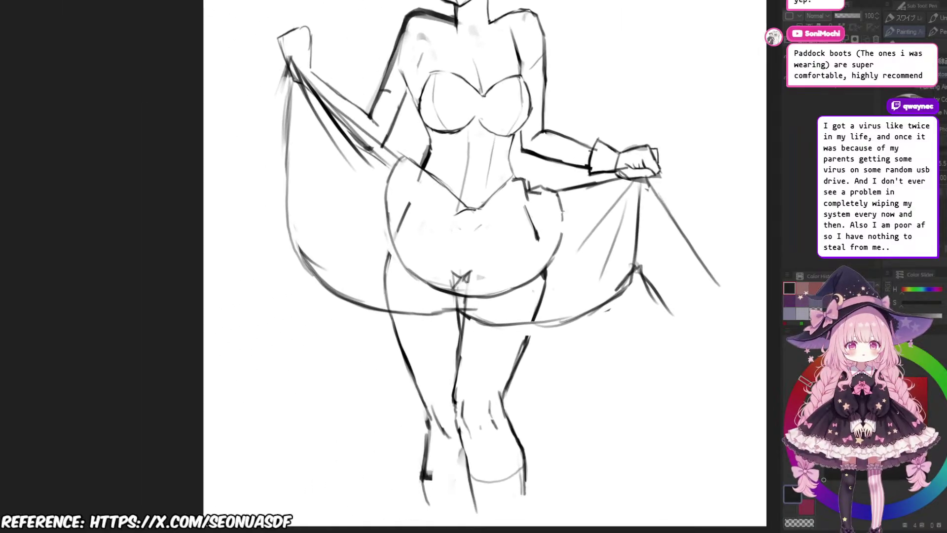
pyautogui.scroll(4, 439, 321)
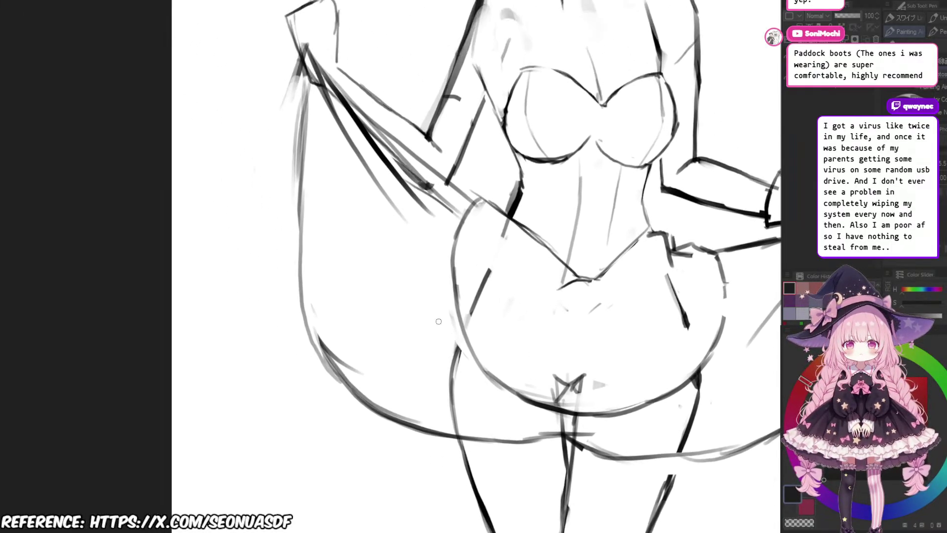
pyautogui.moveTo(302, 100); pyautogui.dragTo(359, 232)
pyautogui.hotkey('ctrl', 'z')
pyautogui.moveTo(305, 74)
pyautogui.mouseDown()
pyautogui.moveTo(313, 170)
pyautogui.moveTo(303, 278)
pyautogui.mouseUp()
pyautogui.hotkey('ctrl', 'z')
# Step: Sketch a short fold line dropping from the left fist and rework the angled stroke continuing inward from its end
pyautogui.moveTo(305, 88)
pyautogui.mouseDown()
pyautogui.moveTo(315, 159)
pyautogui.moveTo(347, 198)
pyautogui.mouseUp()
pyautogui.moveTo(321, 169); pyautogui.dragTo(354, 208)
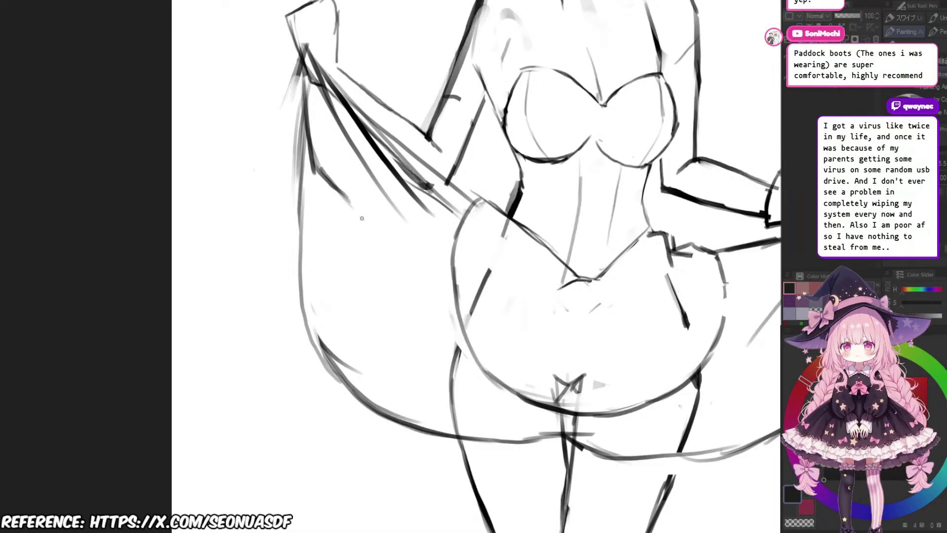
pyautogui.moveTo(304, 113)
pyautogui.mouseDown()
pyautogui.moveTo(357, 212)
pyautogui.moveTo(314, 160)
pyautogui.moveTo(315, 140)
pyautogui.moveTo(356, 214)
pyautogui.mouseUp()
pyautogui.press('e')
pyautogui.press('p')
pyautogui.moveTo(327, 166); pyautogui.dragTo(380, 193)
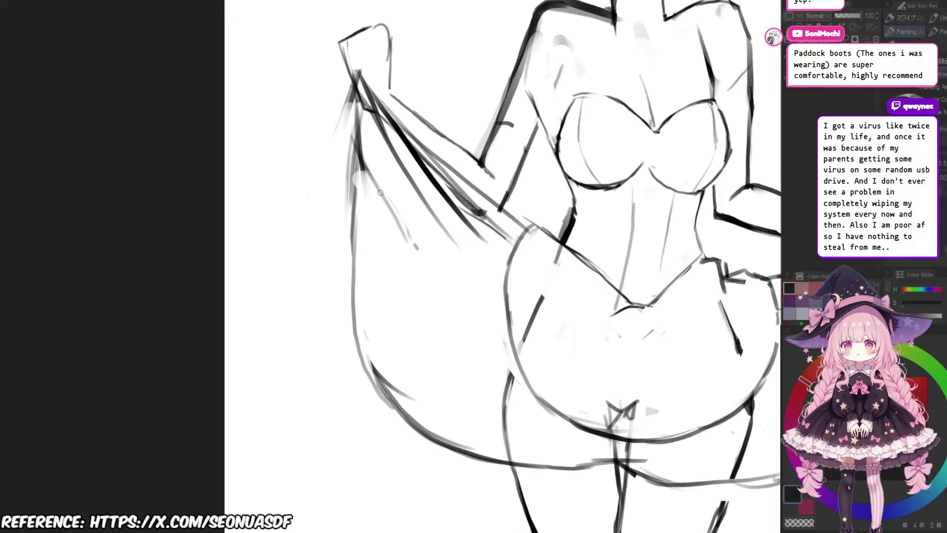
# Step: Erase the skirt's outer edge beneath the left fist and sketch a curved fold stroke sweeping inward from the short fold
pyautogui.moveTo(353, 145)
pyautogui.mouseDown()
pyautogui.moveTo(369, 197)
pyautogui.moveTo(365, 216)
pyautogui.moveTo(348, 179)
pyautogui.moveTo(354, 234)
pyautogui.mouseUp()
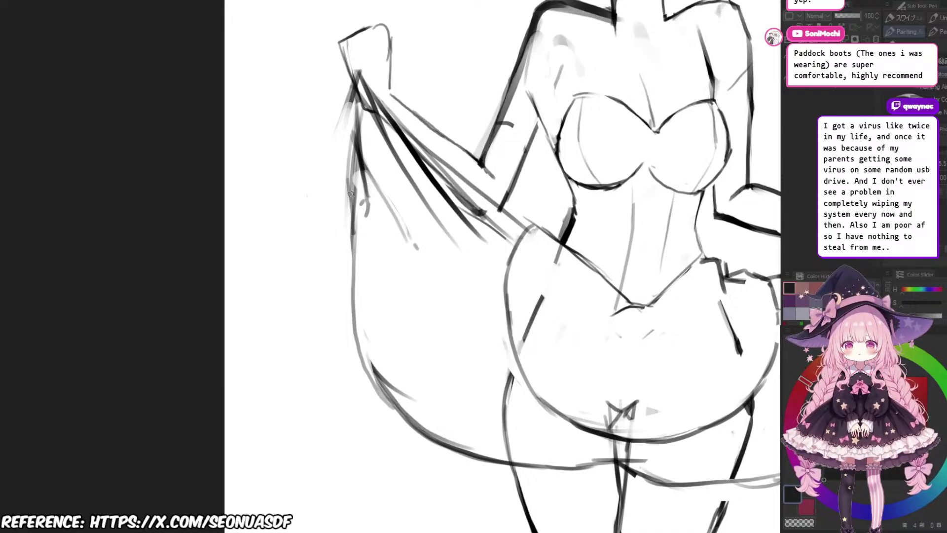
pyautogui.press('e')
pyautogui.moveTo(359, 185)
pyautogui.mouseDown()
pyautogui.moveTo(357, 233)
pyautogui.moveTo(352, 185)
pyautogui.moveTo(401, 247)
pyautogui.mouseUp()
pyautogui.press('p')
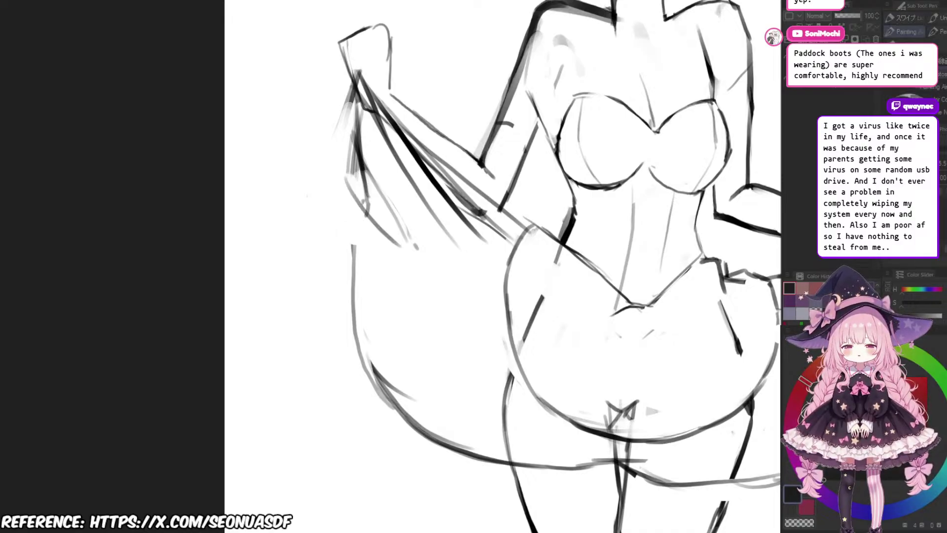
pyautogui.moveTo(348, 190); pyautogui.dragTo(420, 246)
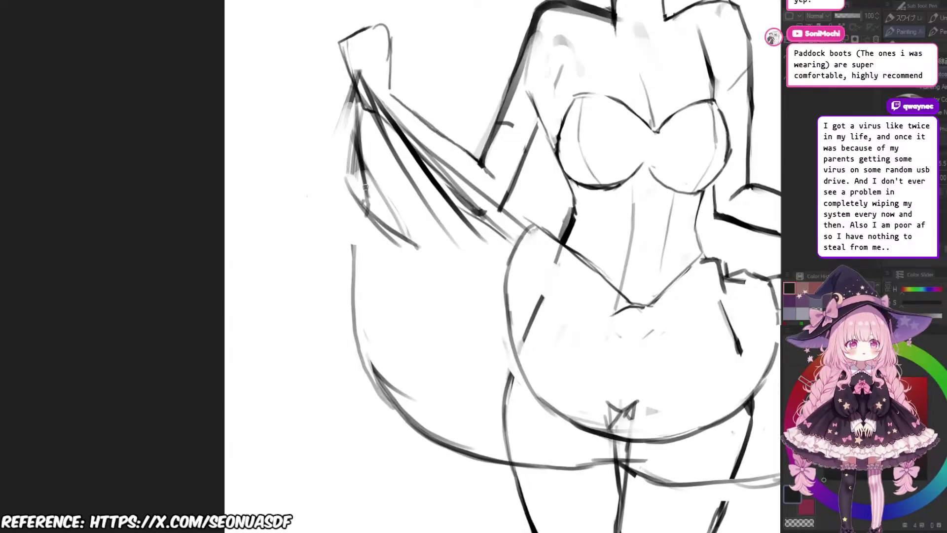
# Step: Clean up the overlapping lines beside the left fold and redraw the missing section of the skirt's outer left edge
pyautogui.press('e')
pyautogui.moveTo(351, 143)
pyautogui.mouseDown()
pyautogui.moveTo(342, 181)
pyautogui.moveTo(346, 158)
pyautogui.moveTo(349, 181)
pyautogui.moveTo(410, 239)
pyautogui.mouseUp()
pyautogui.press('p')
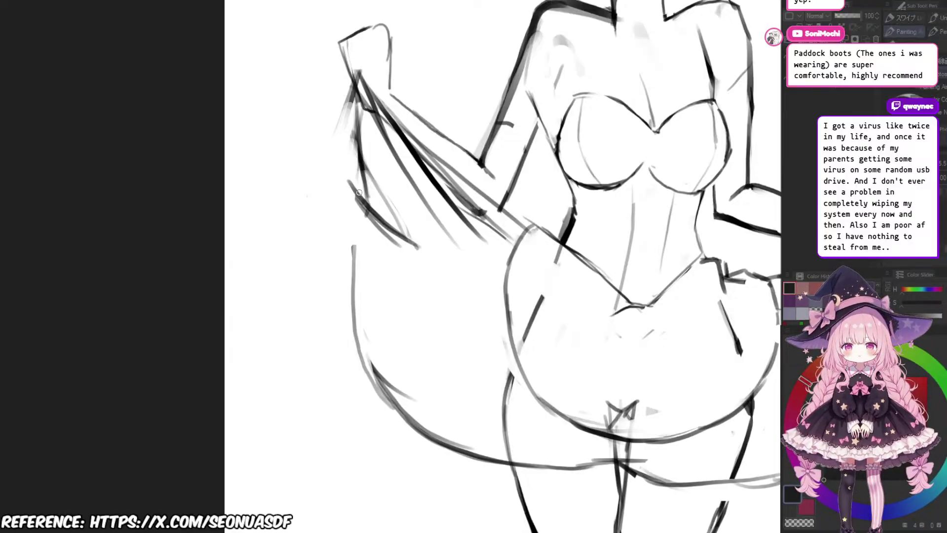
pyautogui.hotkey('ctrl', 'z')
pyautogui.moveTo(350, 186); pyautogui.dragTo(353, 254)
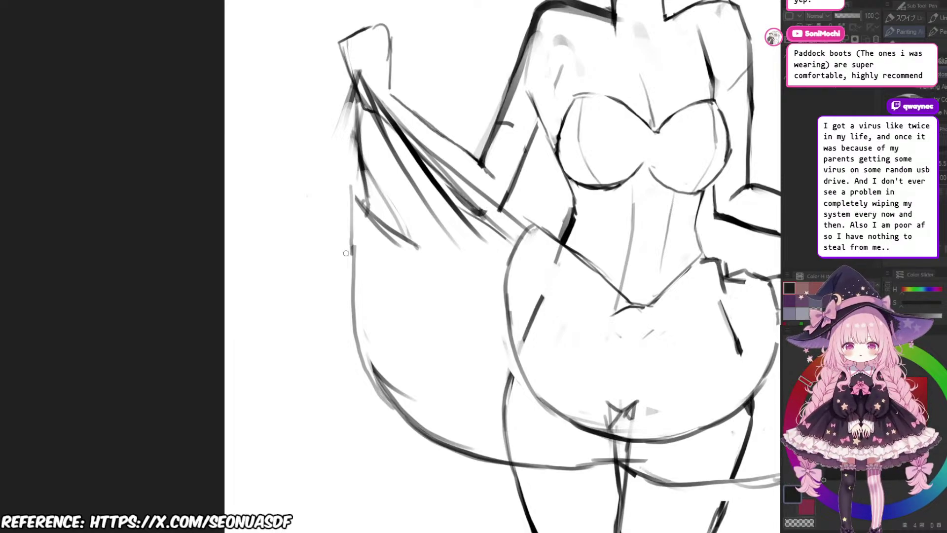
# Step: Sketch a wavy ruffle down the skirt's outer left edge and around toward the lower-left hem
pyautogui.scroll(-5, 594, 278)
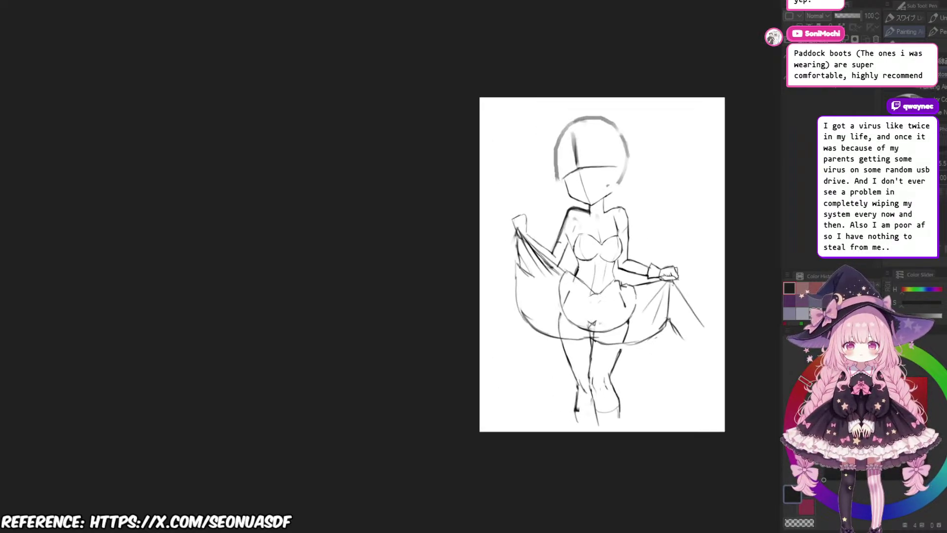
pyautogui.scroll(3, 592, 316)
pyautogui.scroll(3, 592, 307)
pyautogui.moveTo(592, 300)
pyautogui.mouseDown()
pyautogui.moveTo(608, 337)
pyautogui.moveTo(646, 350)
pyautogui.mouseUp()
pyautogui.scroll(2, 493, 240)
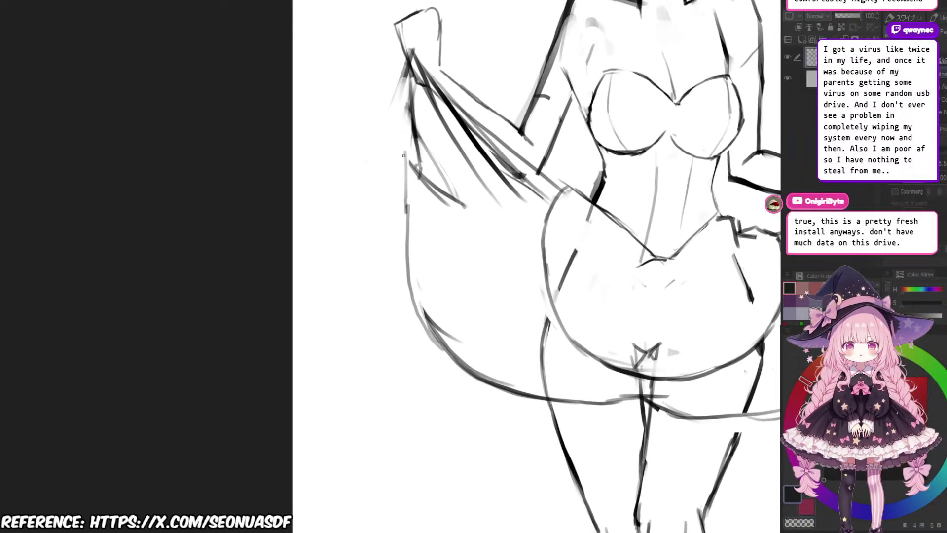
pyautogui.moveTo(403, 155)
pyautogui.mouseDown()
pyautogui.moveTo(403, 213)
pyautogui.moveTo(286, 207)
pyautogui.moveTo(278, 221)
pyautogui.moveTo(299, 329)
pyautogui.moveTo(353, 375)
pyautogui.mouseUp()
pyautogui.moveTo(449, 332)
pyautogui.mouseDown()
pyautogui.moveTo(402, 310)
pyautogui.moveTo(397, 327)
pyautogui.mouseUp()
pyautogui.scroll(-3, 415, 310)
pyautogui.scroll(3, 402, 310)
# Step: Erase the rough lower-left section of the hem line and redraw it as a single clean curve
pyautogui.press('e')
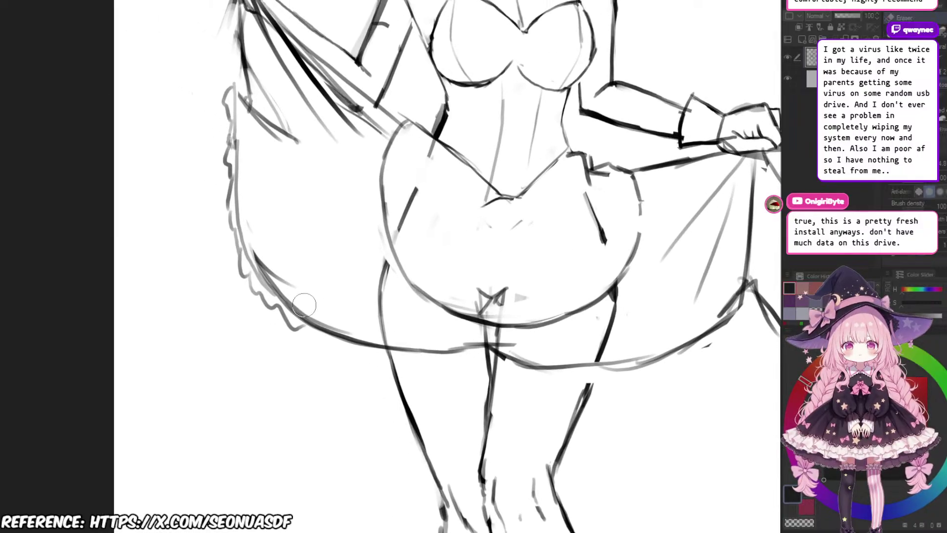
pyautogui.moveTo(274, 277)
pyautogui.mouseDown()
pyautogui.moveTo(279, 304)
pyautogui.moveTo(260, 267)
pyautogui.mouseUp()
pyautogui.moveTo(303, 293); pyautogui.dragTo(292, 301)
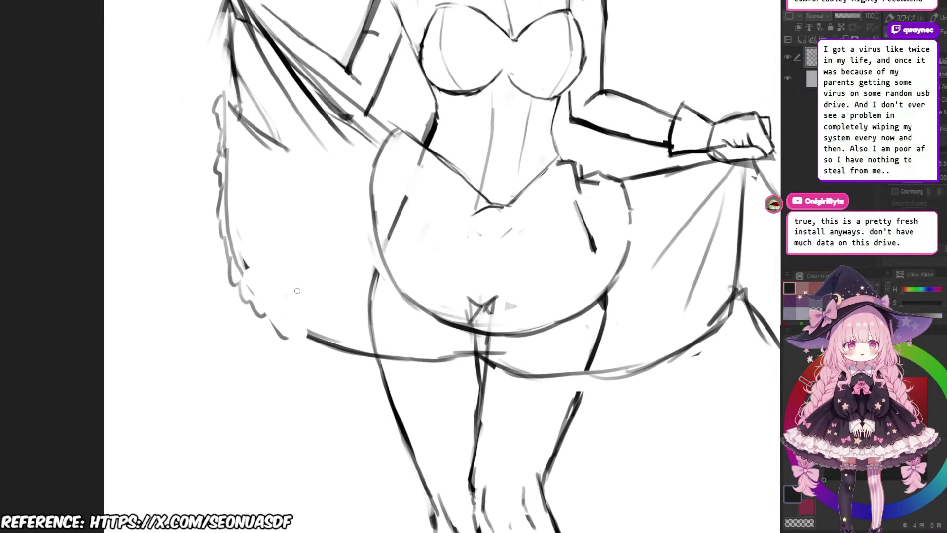
pyautogui.scroll(2, 297, 292)
pyautogui.press('b')
pyautogui.moveTo(210, 241); pyautogui.dragTo(277, 295)
pyautogui.hotkey('ctrl', 'z')
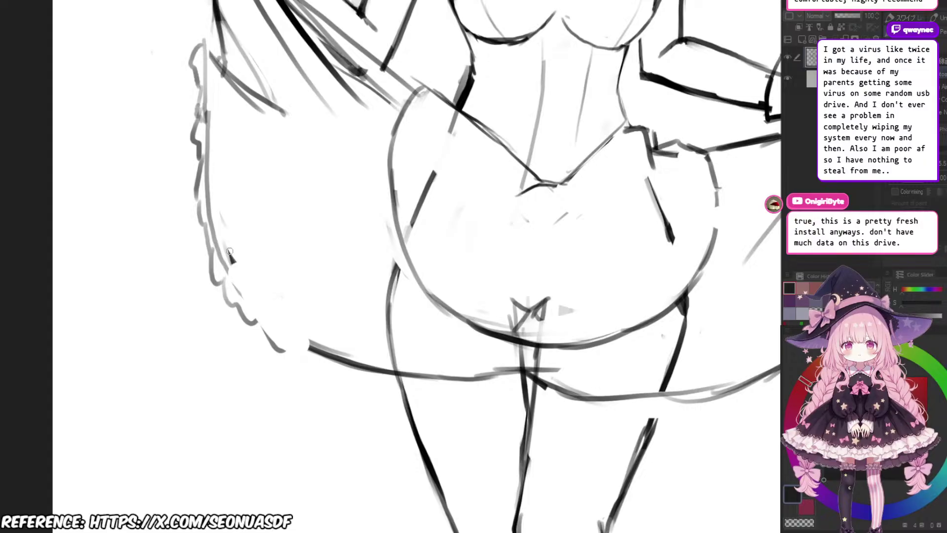
pyautogui.moveTo(230, 264); pyautogui.dragTo(318, 353)
pyautogui.scroll(-5, 318, 354)
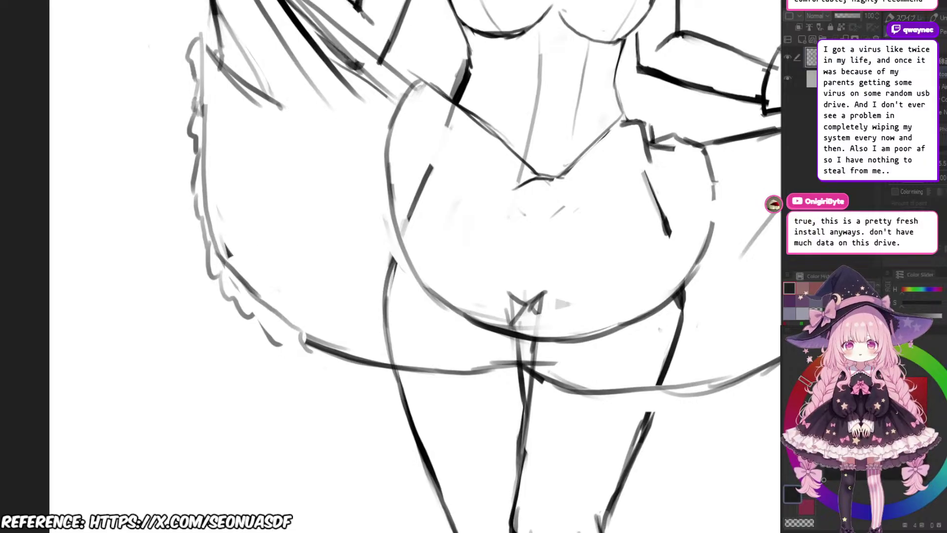
pyautogui.scroll(-4, 318, 353)
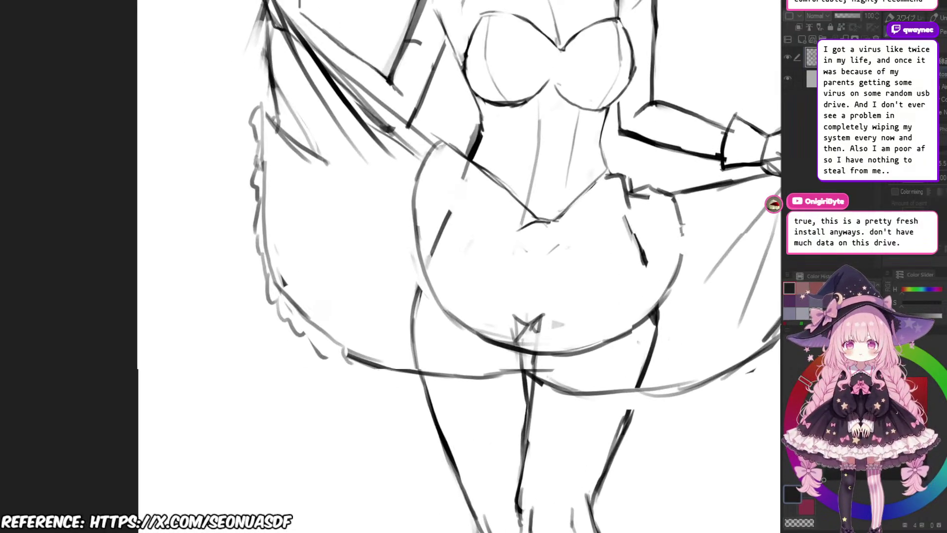
# Step: Sketch a slanted fold stroke running outward from the left hip inside the draped skirt
pyautogui.scroll(5, 459, 208)
pyautogui.moveTo(502, 288); pyautogui.dragTo(542, 251)
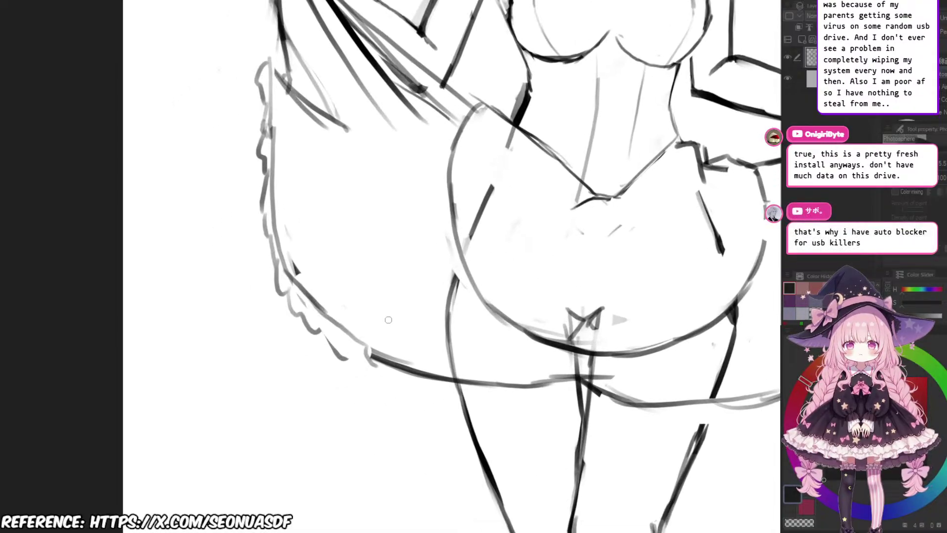
pyautogui.moveTo(358, 340)
pyautogui.mouseDown()
pyautogui.moveTo(409, 282)
pyautogui.moveTo(451, 325)
pyautogui.mouseUp()
pyautogui.hotkey('ctrl', 'z')
pyautogui.moveTo(434, 283)
pyautogui.mouseDown()
pyautogui.moveTo(394, 311)
pyautogui.moveTo(440, 293)
pyautogui.moveTo(382, 334)
pyautogui.mouseUp()
pyautogui.moveTo(442, 308); pyautogui.dragTo(435, 372)
pyautogui.hotkey('ctrl', 'z')
pyautogui.hotkey('ctrl', 'z')
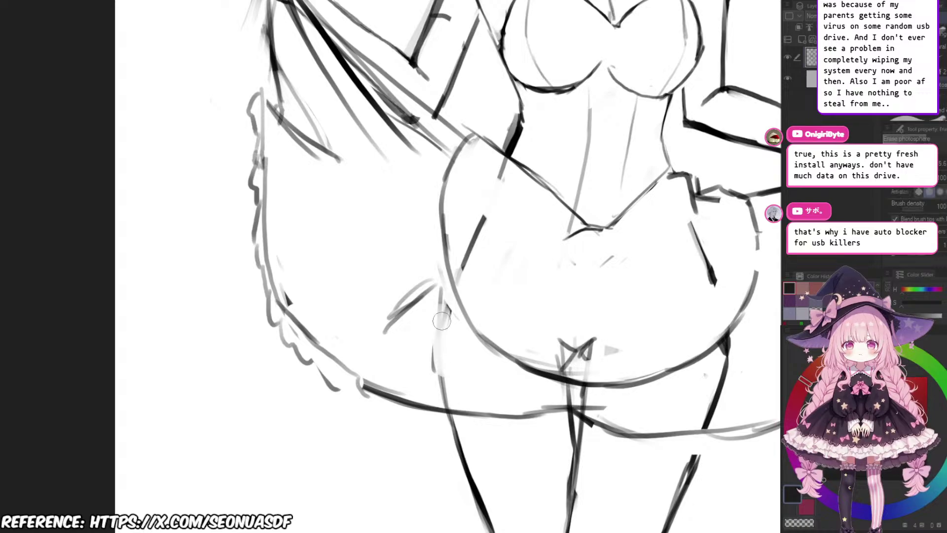
# Step: Add a vertical fold line beneath the slanted hip fold and erase the upper left thigh outline hidden by the skirt
pyautogui.moveTo(388, 321)
pyautogui.mouseDown()
pyautogui.moveTo(425, 302)
pyautogui.moveTo(428, 381)
pyautogui.mouseUp()
pyautogui.moveTo(427, 337)
pyautogui.mouseDown()
pyautogui.moveTo(434, 386)
pyautogui.moveTo(412, 327)
pyautogui.mouseUp()
pyautogui.moveTo(414, 280); pyautogui.dragTo(424, 355)
pyautogui.hotkey('ctrl', 'z')
pyautogui.moveTo(434, 305); pyautogui.dragTo(398, 334)
pyautogui.scroll(-3, 426, 301)
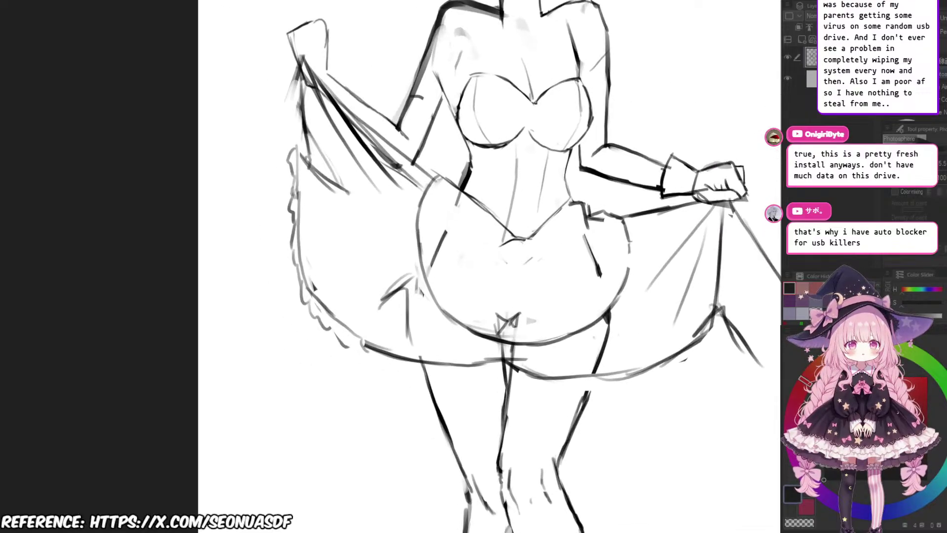
# Step: Draw darker wavy strokes to carry the ruffle around the lower-left bend of the hem
pyautogui.scroll(4, 427, 301)
pyautogui.scroll(-2, 457, 296)
pyautogui.moveTo(426, 300)
pyautogui.mouseDown()
pyautogui.moveTo(457, 276)
pyautogui.moveTo(398, 296)
pyautogui.moveTo(398, 308)
pyautogui.mouseUp()
pyautogui.scroll(1, 457, 296)
pyautogui.moveTo(333, 329)
pyautogui.mouseDown()
pyautogui.moveTo(401, 336)
pyautogui.moveTo(381, 352)
pyautogui.moveTo(413, 400)
pyautogui.moveTo(382, 373)
pyautogui.moveTo(378, 341)
pyautogui.moveTo(336, 334)
pyautogui.mouseUp()
pyautogui.scroll(-2, 419, 368)
pyautogui.scroll(1, 419, 368)
pyautogui.scroll(1, 340, 335)
pyautogui.scroll(-2, 370, 338)
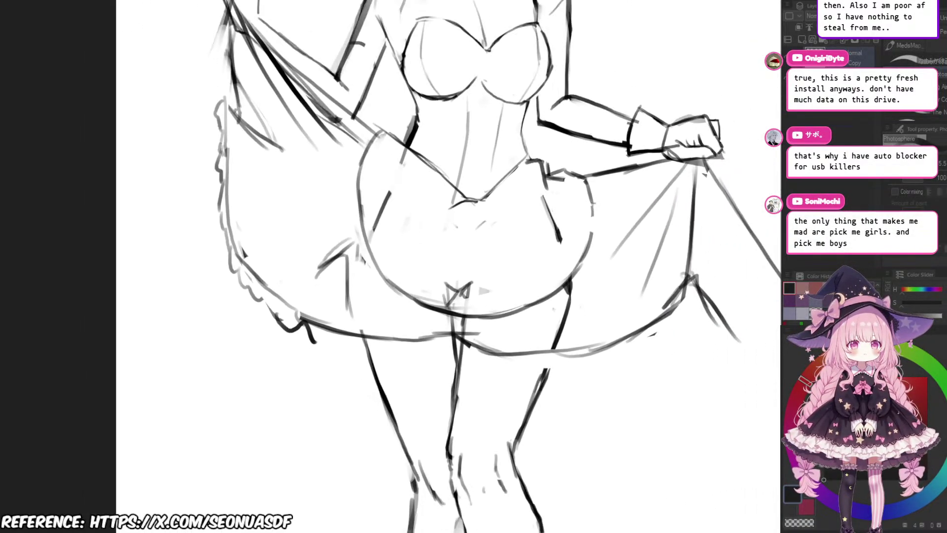
# Step: Continue the wavy ruffle beneath the hem across the left thigh and past the gap between the legs
pyautogui.moveTo(420, 349)
pyautogui.mouseDown()
pyautogui.moveTo(371, 339)
pyautogui.moveTo(381, 354)
pyautogui.mouseUp()
pyautogui.scroll(2, 380, 365)
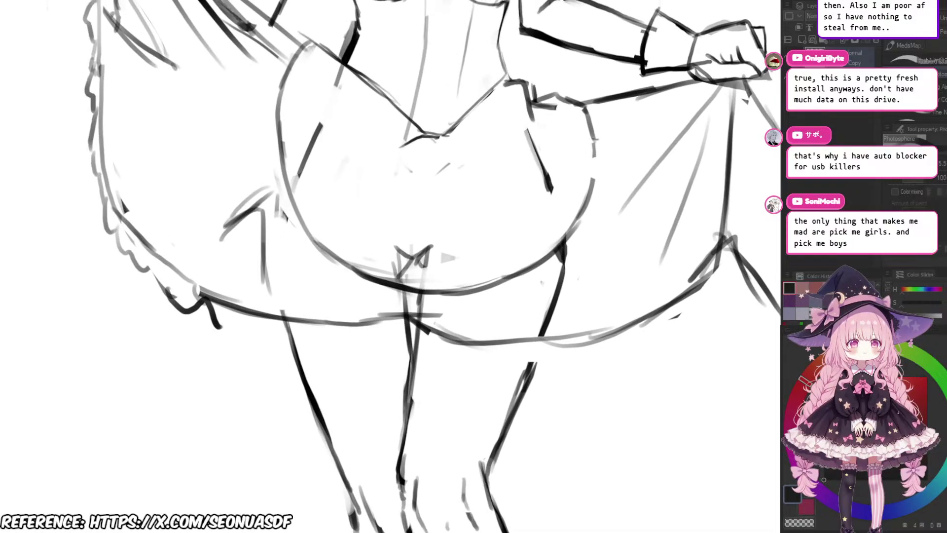
pyautogui.moveTo(318, 331); pyautogui.dragTo(366, 310)
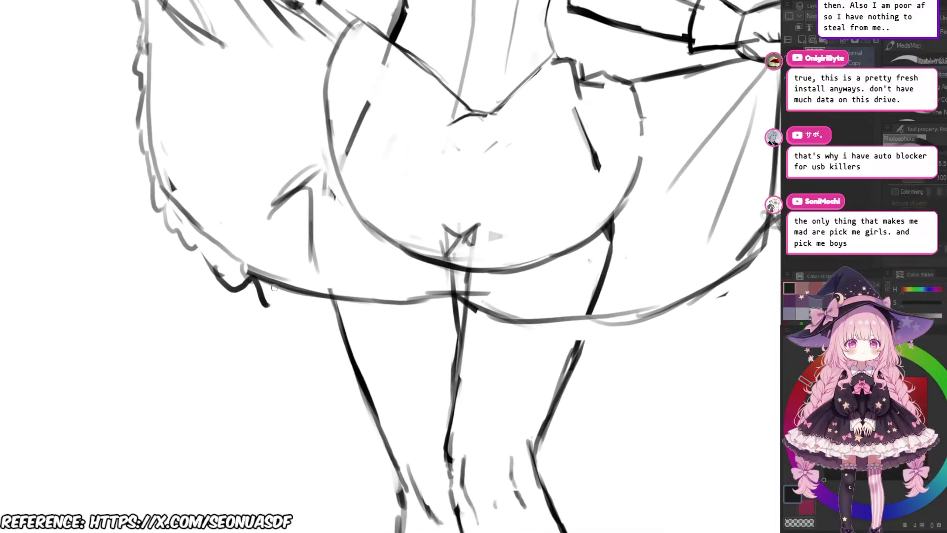
pyautogui.moveTo(250, 293); pyautogui.dragTo(405, 331)
pyautogui.scroll(-2, 405, 330)
pyautogui.scroll(2, 508, 369)
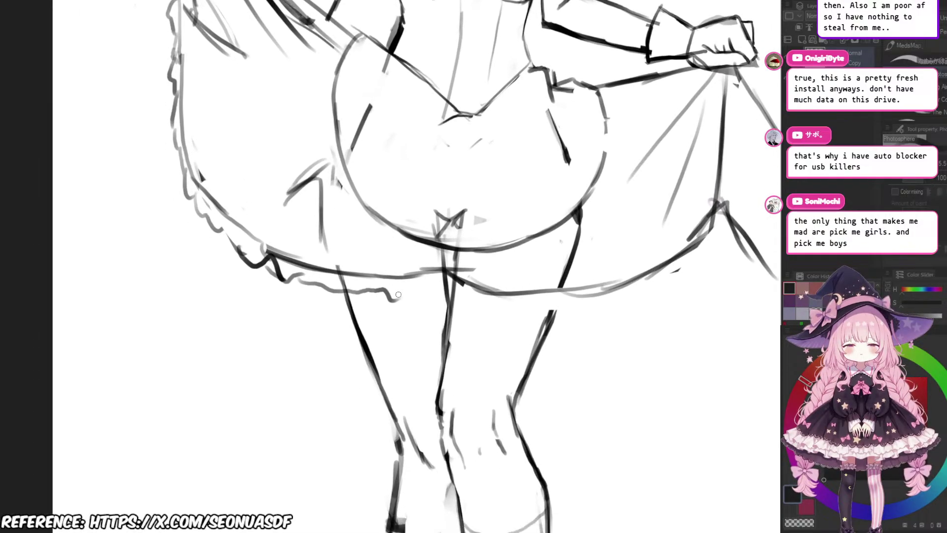
pyautogui.moveTo(392, 297)
pyautogui.mouseDown()
pyautogui.moveTo(447, 283)
pyautogui.moveTo(508, 306)
pyautogui.mouseUp()
# Step: Extend the hem ruffle across the right thigh and up toward the skirt's right corner
pyautogui.moveTo(567, 317)
pyautogui.mouseDown()
pyautogui.moveTo(466, 270)
pyautogui.moveTo(477, 275)
pyautogui.mouseUp()
pyautogui.scroll(1, 533, 295)
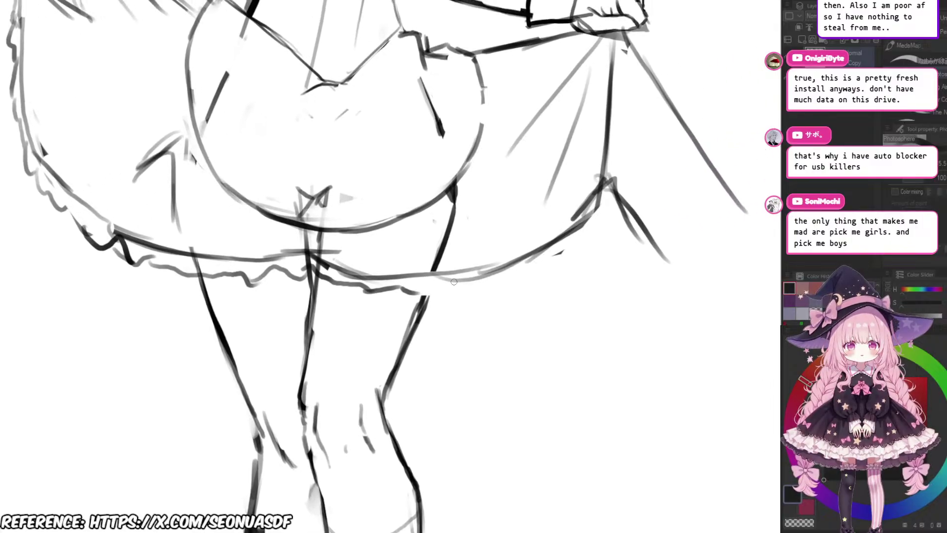
pyautogui.moveTo(392, 292); pyautogui.dragTo(502, 279)
pyautogui.scroll(2, 502, 279)
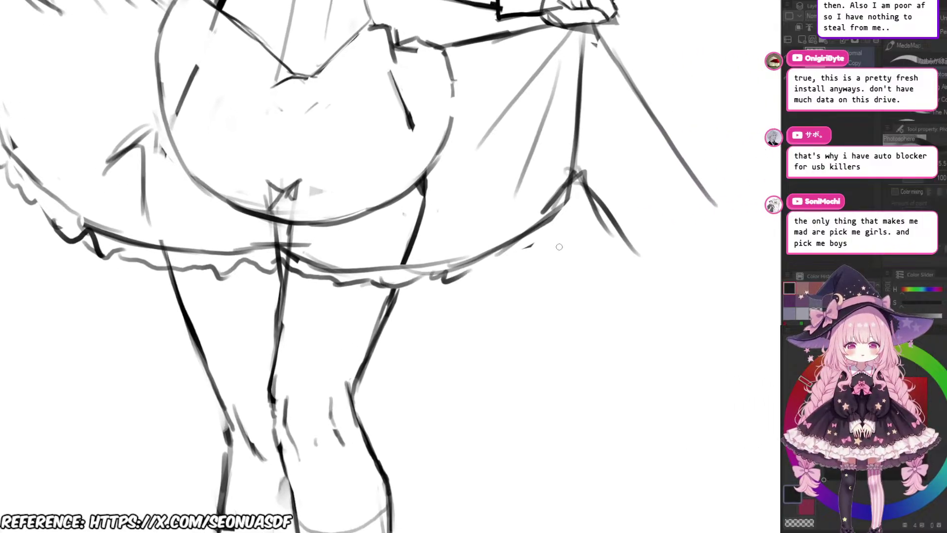
pyautogui.moveTo(420, 292)
pyautogui.mouseDown()
pyautogui.moveTo(511, 258)
pyautogui.moveTo(524, 241)
pyautogui.mouseUp()
pyautogui.moveTo(522, 256)
pyautogui.mouseDown()
pyautogui.moveTo(502, 250)
pyautogui.moveTo(507, 259)
pyautogui.moveTo(558, 244)
pyautogui.moveTo(543, 262)
pyautogui.moveTo(553, 273)
pyautogui.mouseUp()
pyautogui.scroll(-2, 532, 269)
pyautogui.scroll(2, 558, 245)
pyautogui.scroll(-2, 553, 274)
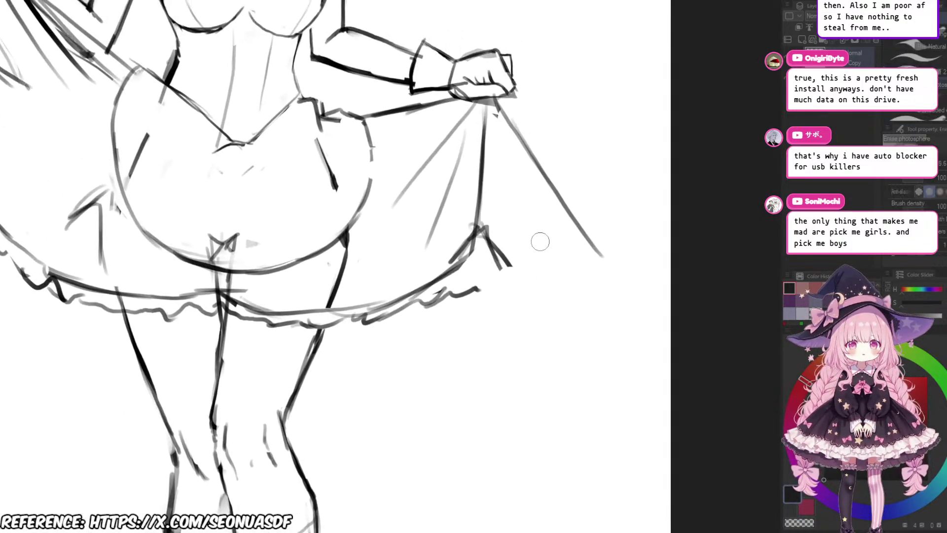
# Step: Erase the right end of the hem line and replace it with a zigzag pleat rising to the vertical fold
pyautogui.scroll(1, 493, 250)
pyautogui.moveTo(457, 239)
pyautogui.mouseDown()
pyautogui.moveTo(420, 265)
pyautogui.moveTo(432, 248)
pyautogui.mouseUp()
pyautogui.scroll(1, 433, 243)
pyautogui.press('p')
pyautogui.hotkey('ctrl', 'z')
pyautogui.moveTo(409, 298)
pyautogui.mouseDown()
pyautogui.moveTo(422, 263)
pyautogui.moveTo(437, 256)
pyautogui.moveTo(451, 266)
pyautogui.moveTo(465, 252)
pyautogui.moveTo(430, 260)
pyautogui.mouseUp()
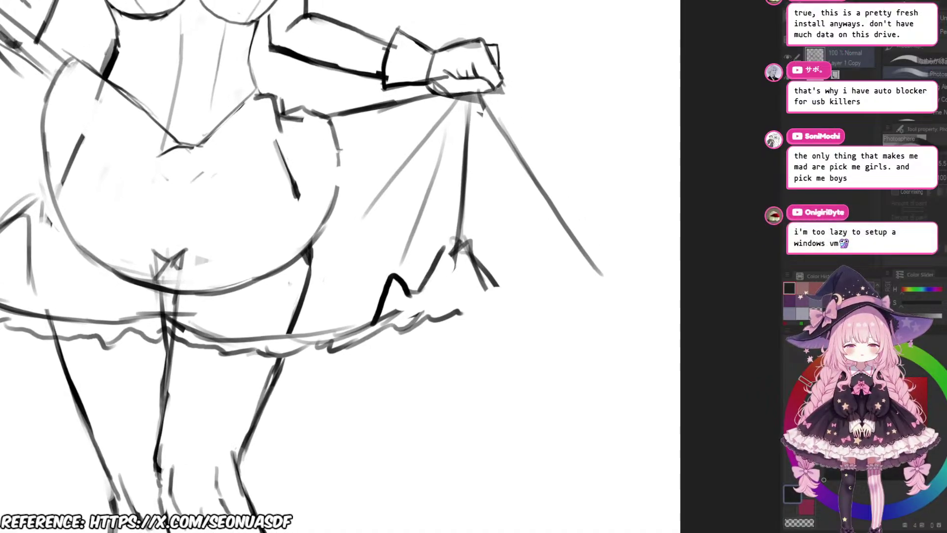
pyautogui.moveTo(414, 299); pyautogui.dragTo(443, 251)
pyautogui.hotkey('ctrl', 'z')
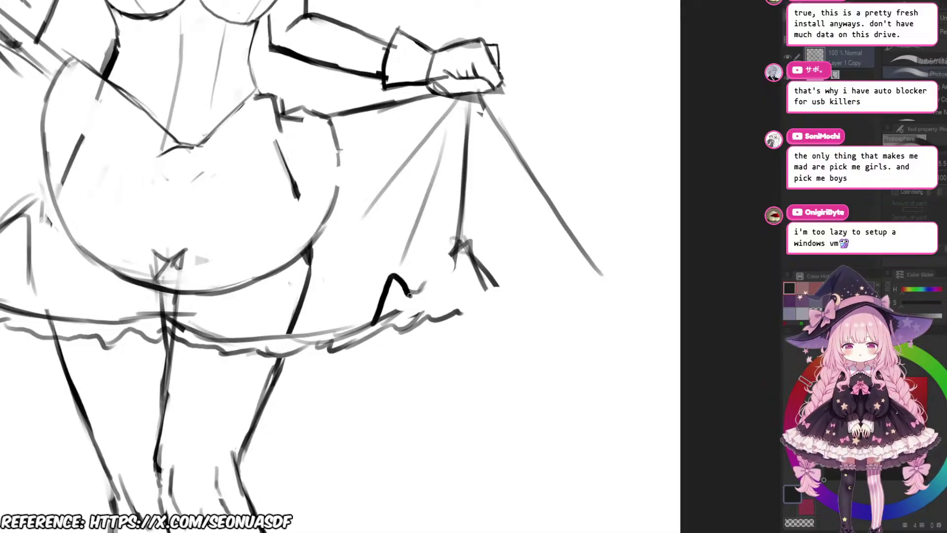
pyautogui.moveTo(410, 295)
pyautogui.mouseDown()
pyautogui.moveTo(449, 243)
pyautogui.moveTo(454, 273)
pyautogui.moveTo(455, 243)
pyautogui.mouseUp()
# Step: Clear the old strokes at the hem's right corner and redraw the second pleat peak with a thin line slanting outward
pyautogui.press('e')
pyautogui.press('b')
pyautogui.moveTo(458, 275); pyautogui.dragTo(451, 291)
pyautogui.hotkey('ctrl', 'z')
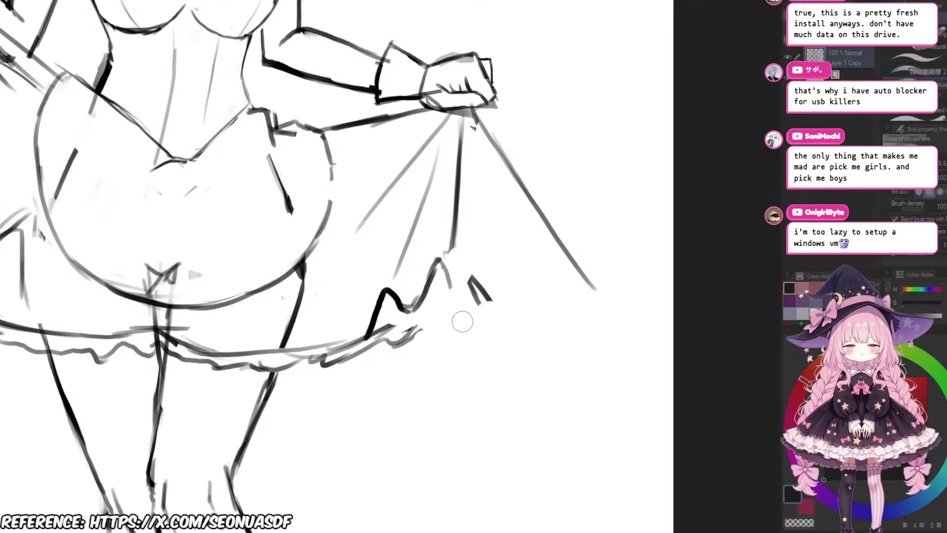
pyautogui.moveTo(461, 323)
pyautogui.mouseDown()
pyautogui.moveTo(462, 278)
pyautogui.moveTo(420, 298)
pyautogui.moveTo(462, 269)
pyautogui.moveTo(475, 284)
pyautogui.moveTo(465, 303)
pyautogui.moveTo(425, 274)
pyautogui.moveTo(424, 286)
pyautogui.moveTo(463, 296)
pyautogui.mouseUp()
pyautogui.hotkey('ctrl', 'z')
pyautogui.moveTo(522, 275); pyautogui.dragTo(500, 271)
pyautogui.press('e')
pyautogui.moveTo(425, 282); pyautogui.dragTo(440, 304)
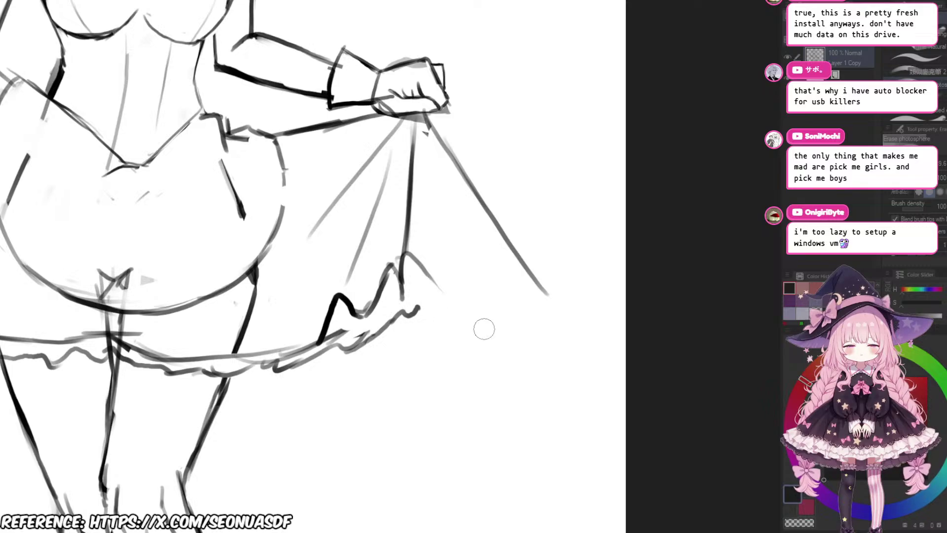
# Step: Thin the vertical fold line under the right fist where it runs down to the pleat
pyautogui.moveTo(495, 276); pyautogui.dragTo(460, 298)
pyautogui.moveTo(460, 298)
pyautogui.mouseDown()
pyautogui.moveTo(429, 299)
pyautogui.moveTo(451, 298)
pyautogui.moveTo(448, 344)
pyautogui.moveTo(464, 350)
pyautogui.mouseUp()
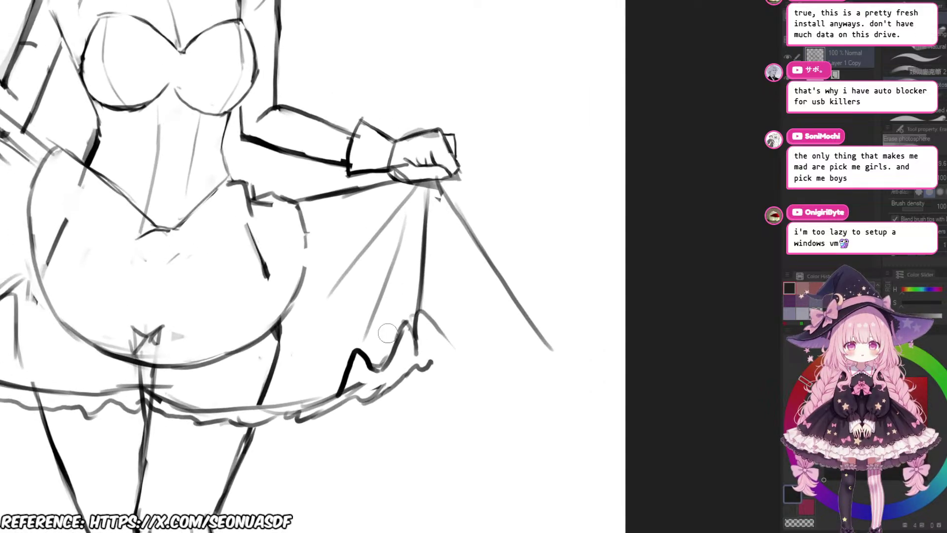
pyautogui.moveTo(409, 296)
pyautogui.mouseDown()
pyautogui.moveTo(399, 321)
pyautogui.moveTo(408, 333)
pyautogui.mouseUp()
pyautogui.scroll(5, 417, 331)
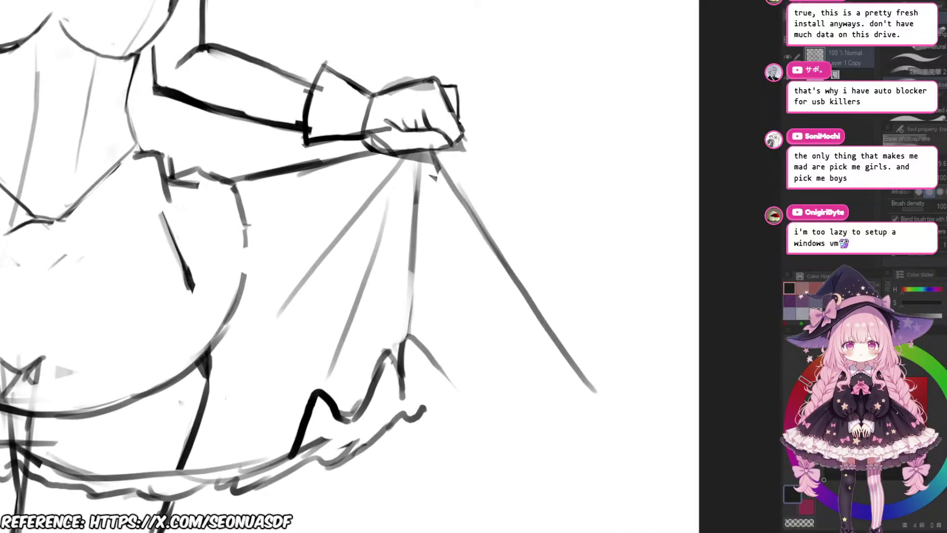
pyautogui.press('b')
pyautogui.moveTo(405, 213); pyautogui.dragTo(385, 335)
pyautogui.hotkey('ctrl', 'z')
pyautogui.scroll(3, 385, 334)
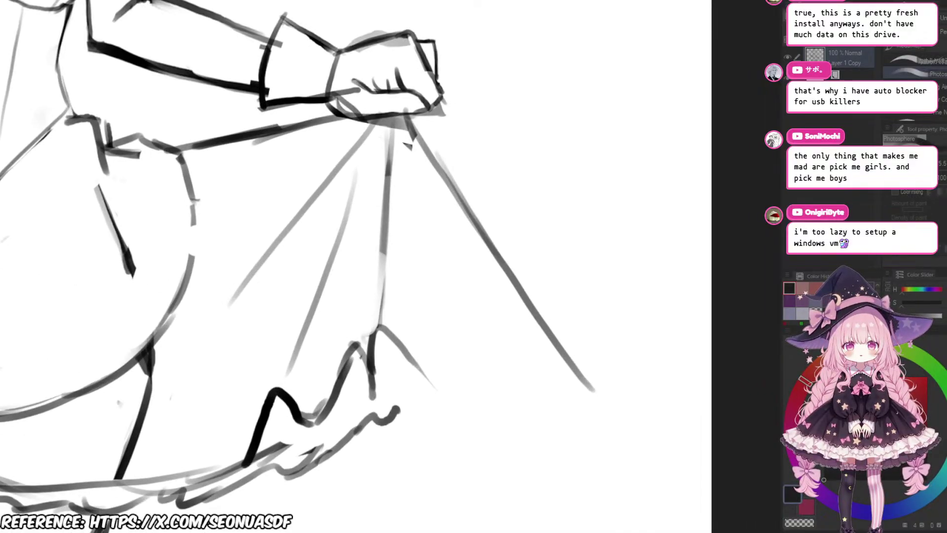
pyautogui.moveTo(384, 193); pyautogui.dragTo(367, 358)
pyautogui.hotkey('ctrl', 'z')
pyautogui.scroll(-4, 421, 332)
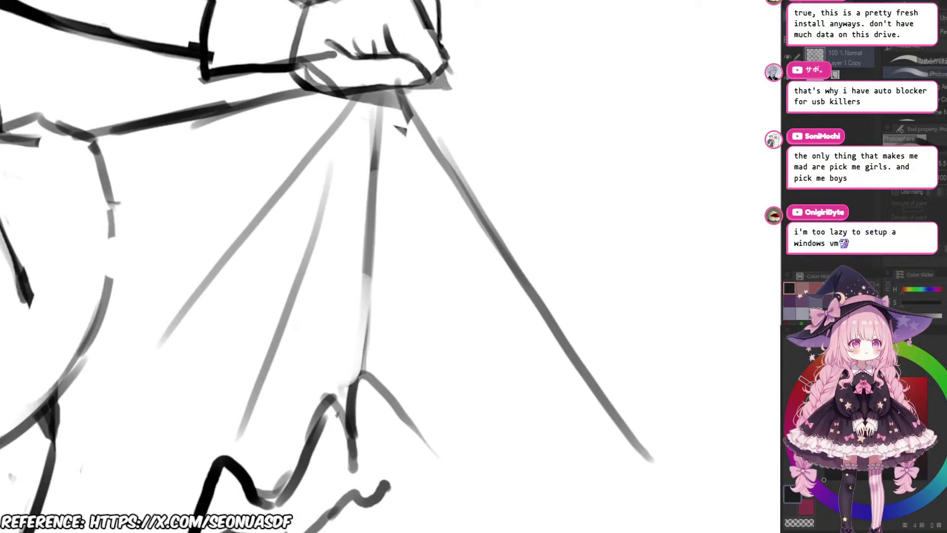
pyautogui.moveTo(394, 235); pyautogui.dragTo(376, 370)
pyautogui.hotkey('ctrl', 'z')
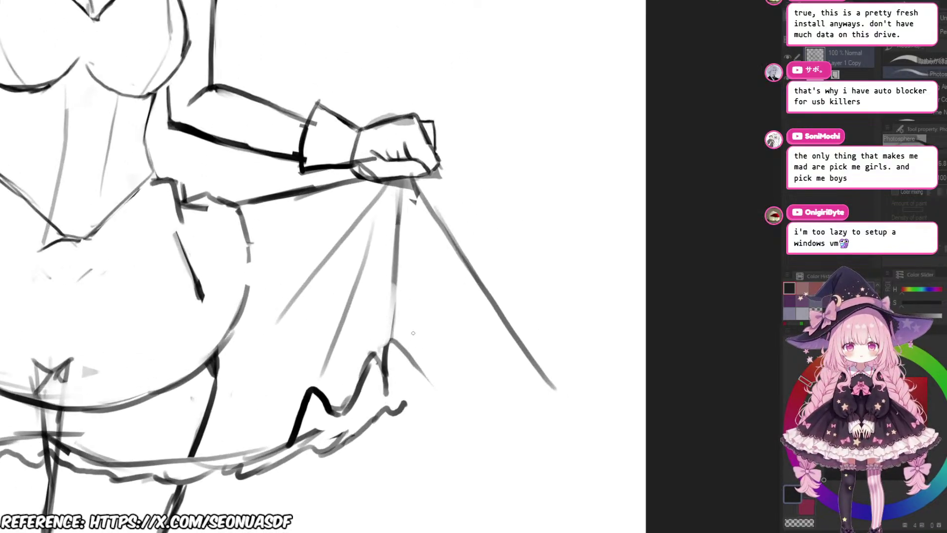
# Step: Thicken the slanted fold below the right fist and add a curved hem stroke running outward from the ruffle's end
pyautogui.moveTo(307, 382); pyautogui.dragTo(374, 225)
pyautogui.scroll(-3, 346, 296)
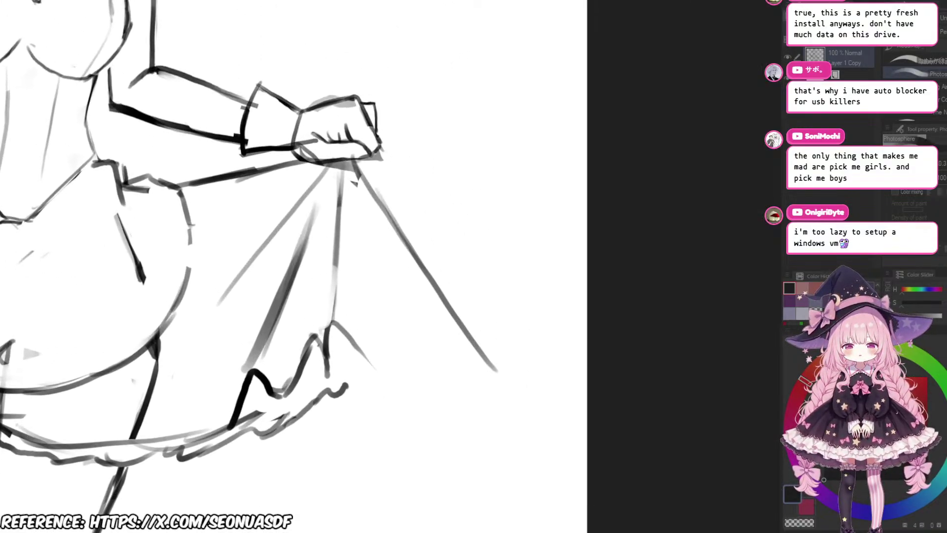
pyautogui.moveTo(329, 348); pyautogui.dragTo(393, 380)
pyautogui.moveTo(399, 212); pyautogui.dragTo(402, 232)
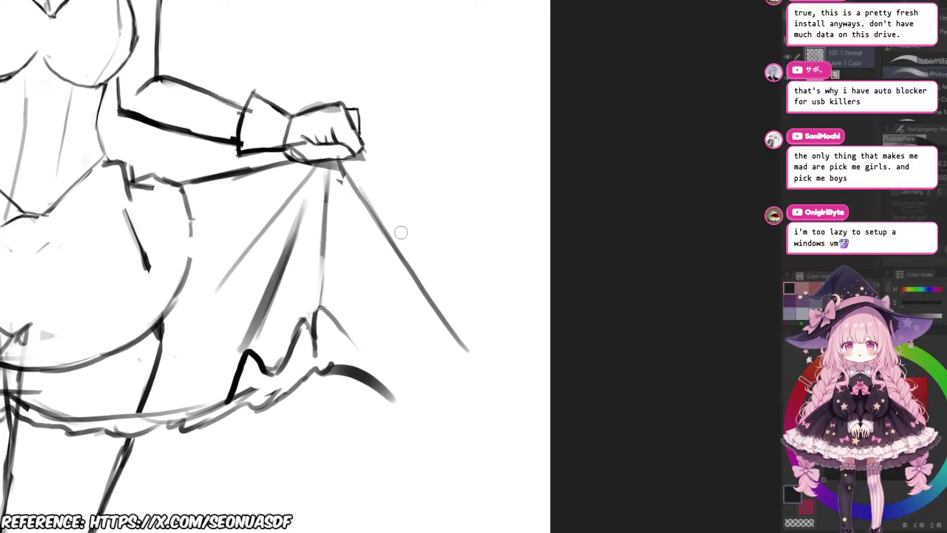
# Step: Replace the straight outer skirt edge below the right fist with a longer, gently curved line
pyautogui.press('e')
pyautogui.moveTo(359, 184); pyautogui.dragTo(487, 376)
pyautogui.moveTo(341, 167); pyautogui.dragTo(477, 392)
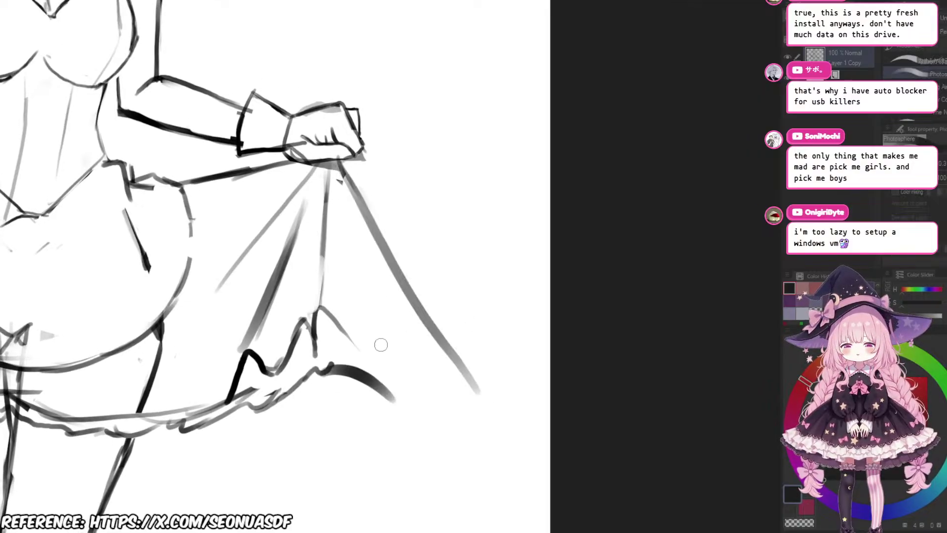
# Step: Erase the curved hem stroke and redraw it as a straighter thick edge from the ruffle's end to the skirt's outer right corner
pyautogui.moveTo(365, 377); pyautogui.dragTo(399, 389)
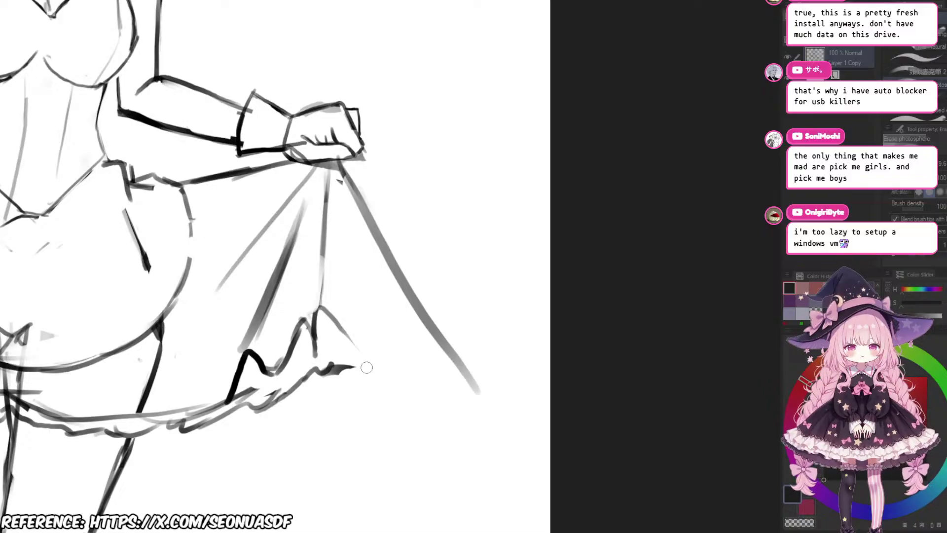
pyautogui.press('b')
pyautogui.moveTo(340, 369); pyautogui.dragTo(466, 403)
pyautogui.scroll(-3, 687, 208)
pyautogui.scroll(-5, 551, 293)
pyautogui.moveTo(551, 292); pyautogui.dragTo(574, 310)
# Step: Draw lines hanging down and outward from the left fist for the outer edge of the draped fabric
pyautogui.scroll(4, 516, 316)
pyautogui.moveTo(321, 223); pyautogui.dragTo(427, 313)
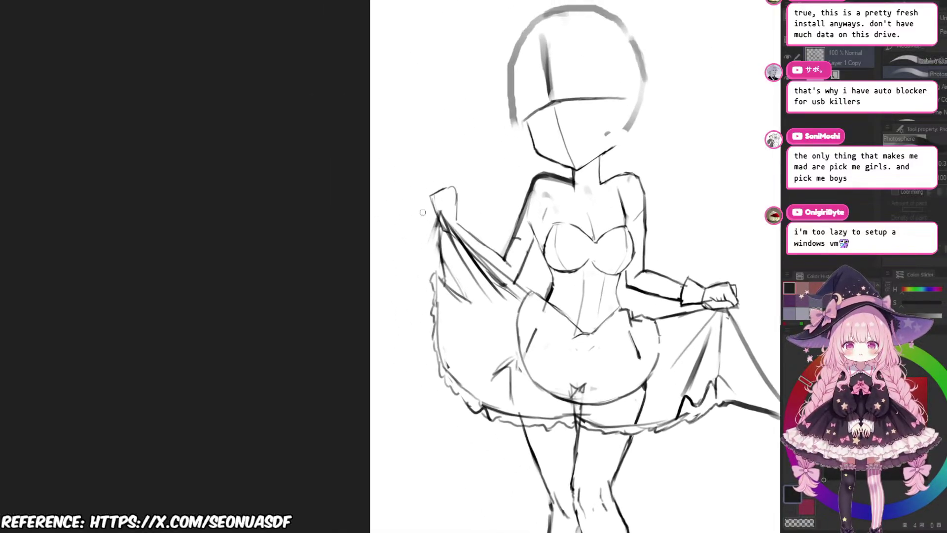
pyautogui.moveTo(436, 215); pyautogui.dragTo(416, 276)
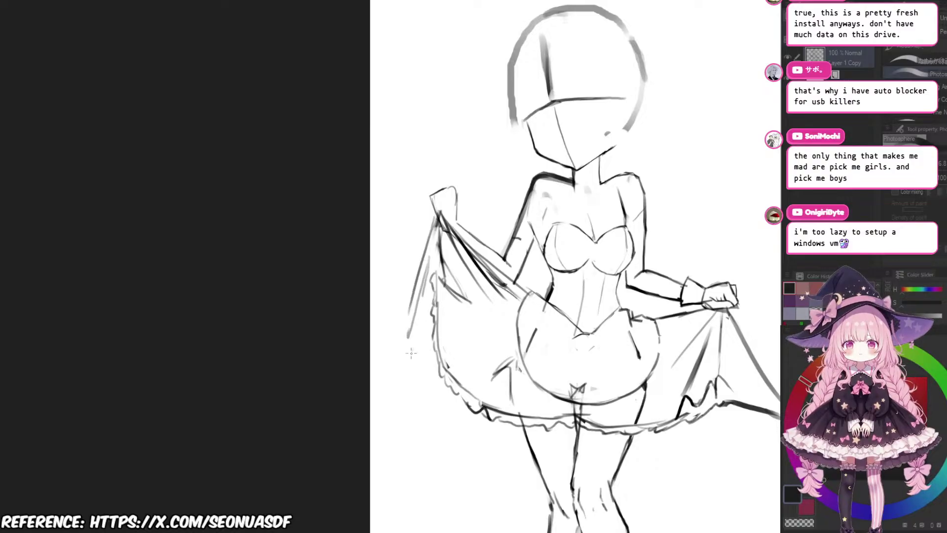
pyautogui.moveTo(413, 352); pyautogui.dragTo(409, 367)
pyautogui.moveTo(422, 298)
pyautogui.mouseDown()
pyautogui.moveTo(416, 351)
pyautogui.moveTo(399, 297)
pyautogui.moveTo(308, 229)
pyautogui.mouseUp()
pyautogui.scroll(2, 583, 306)
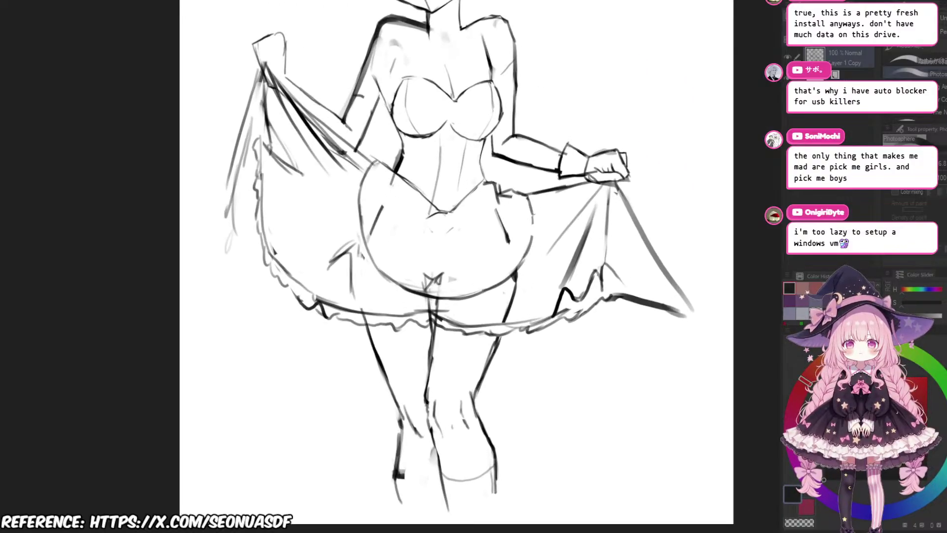
# Step: Sketch the peaked upper edge of a lower fabric piece beneath the skirt's right hem, sloping down on both sides
pyautogui.moveTo(625, 338)
pyautogui.mouseDown()
pyautogui.moveTo(567, 280)
pyautogui.moveTo(507, 283)
pyautogui.moveTo(468, 313)
pyautogui.mouseUp()
pyautogui.scroll(2, 572, 281)
pyautogui.hotkey('ctrl', 'z')
pyautogui.press(']')
pyautogui.moveTo(550, 254); pyautogui.dragTo(486, 282)
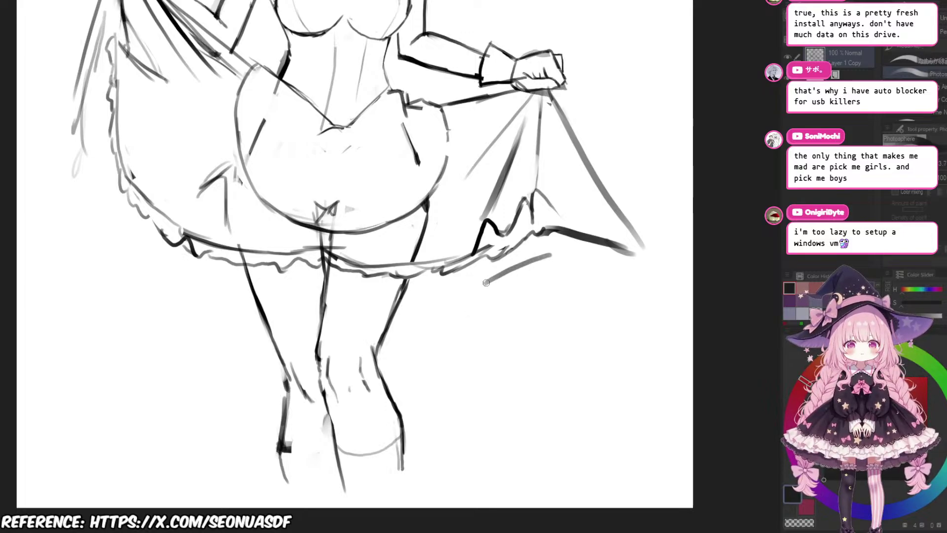
pyautogui.scroll(2, 468, 306)
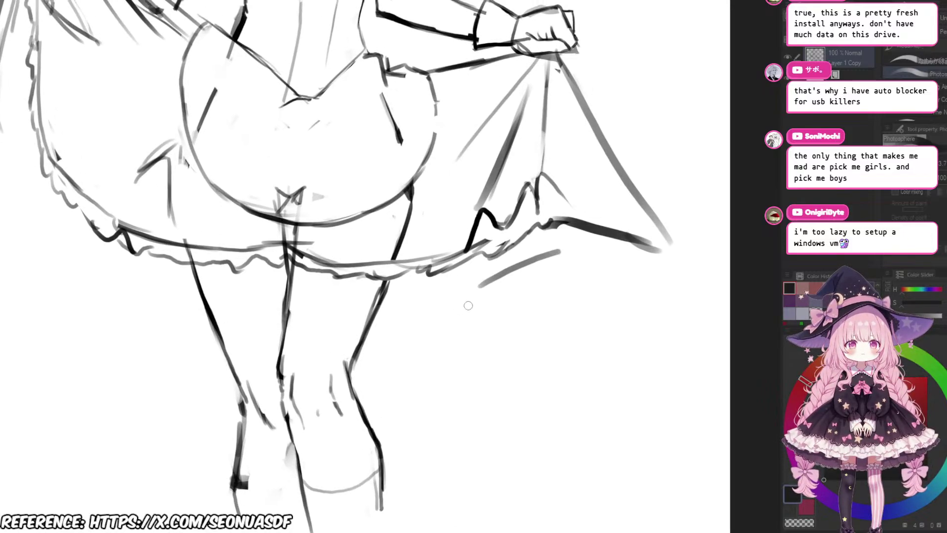
pyautogui.scroll(-3, 508, 264)
pyautogui.moveTo(445, 319)
pyautogui.mouseDown()
pyautogui.moveTo(508, 265)
pyautogui.moveTo(578, 317)
pyautogui.mouseUp()
pyautogui.scroll(4, 519, 270)
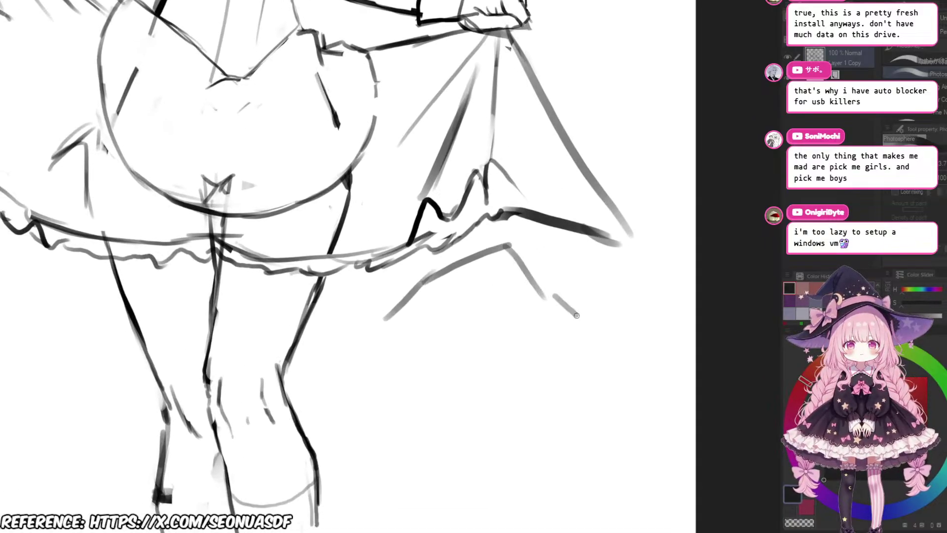
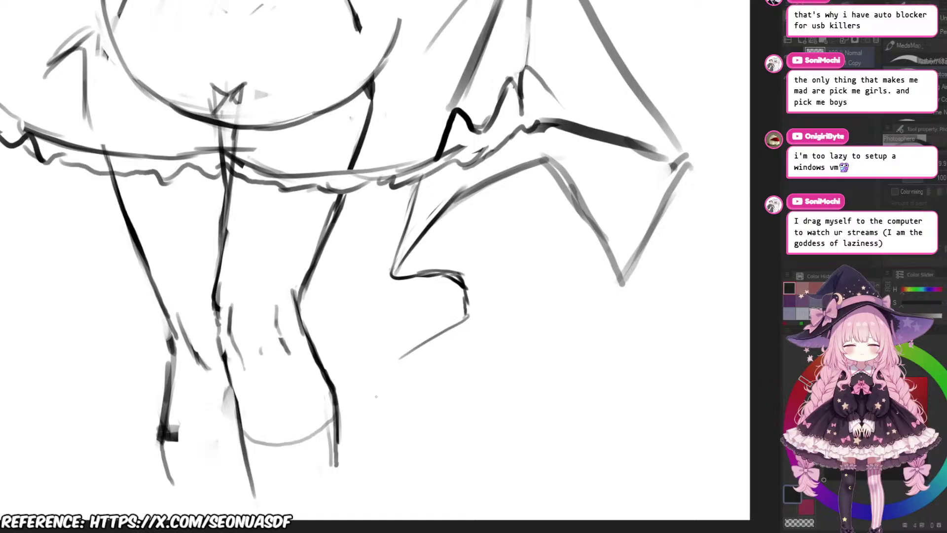
# Step: Extend the lower contour of the trailing fabric diagonally toward the right calf and draw its inner edge down from the hem
pyautogui.moveTo(373, 401); pyautogui.dragTo(432, 330)
pyautogui.moveTo(422, 339); pyautogui.dragTo(352, 416)
pyautogui.moveTo(365, 355)
pyautogui.mouseDown()
pyautogui.moveTo(439, 323)
pyautogui.moveTo(437, 358)
pyautogui.mouseUp()
pyautogui.moveTo(433, 188); pyautogui.dragTo(401, 353)
pyautogui.hotkey('ctrl', 'z')
pyautogui.scroll(-1, 410, 296)
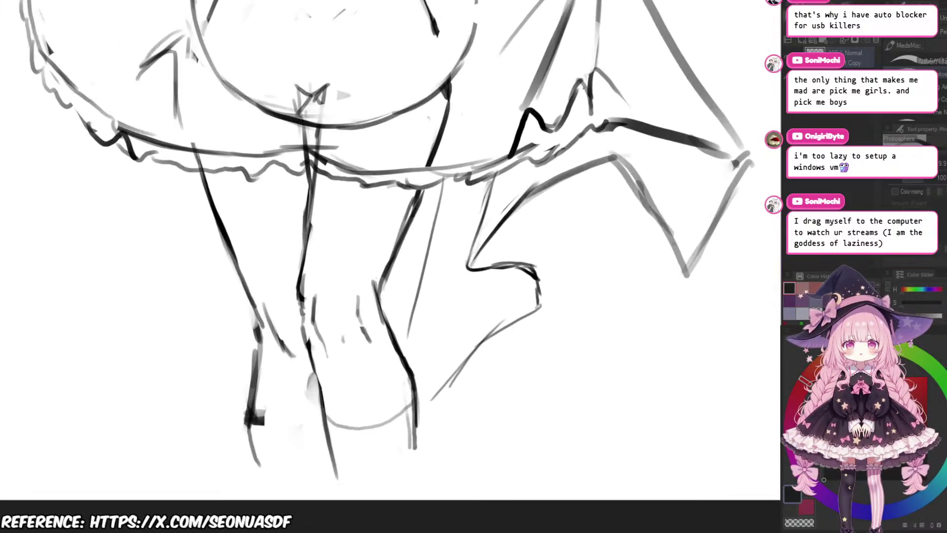
# Step: Reinforce the lower end of the trailing fabric's inner edge beside the right knee
pyautogui.moveTo(437, 198)
pyautogui.mouseDown()
pyautogui.moveTo(404, 335)
pyautogui.moveTo(437, 284)
pyautogui.mouseUp()
pyautogui.hotkey('ctrl', 'z')
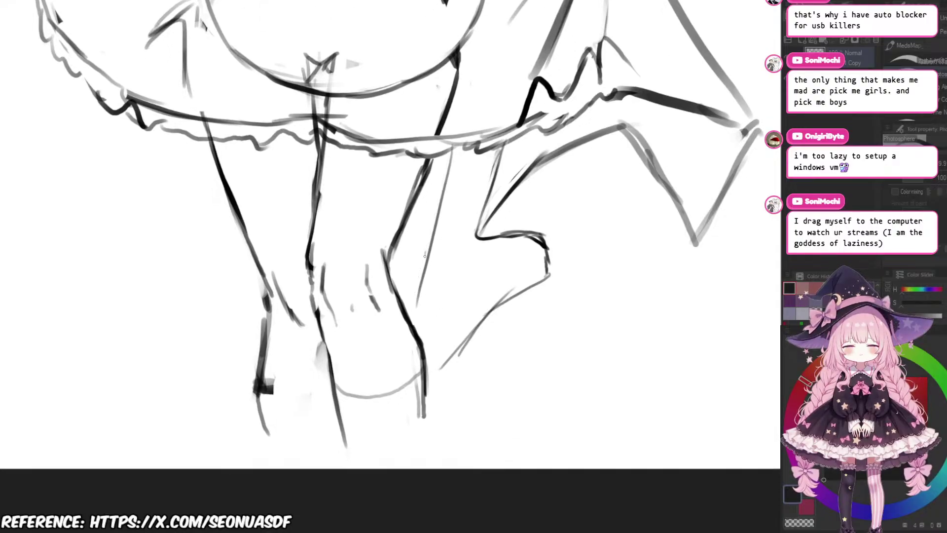
pyautogui.moveTo(425, 253); pyautogui.dragTo(413, 314)
pyautogui.moveTo(419, 316); pyautogui.dragTo(410, 265)
pyautogui.scroll(3, 496, 288)
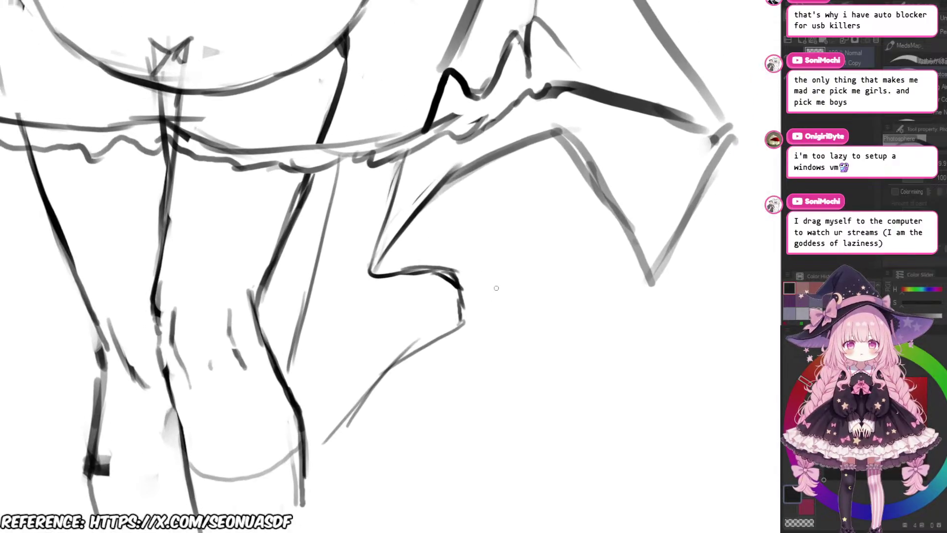
# Step: Add short angled fold lines above the notch in the trailing fabric, linking its upper edge to the corner below
pyautogui.scroll(1, 463, 302)
pyautogui.moveTo(437, 252); pyautogui.dragTo(463, 302)
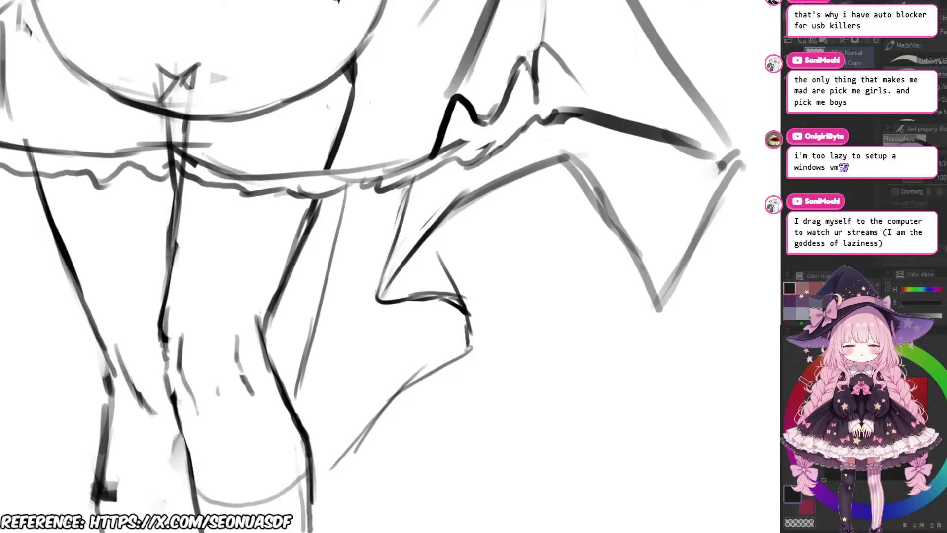
pyautogui.hotkey('ctrl', 'z')
pyautogui.moveTo(436, 259); pyautogui.dragTo(466, 308)
pyautogui.scroll(1, 425, 275)
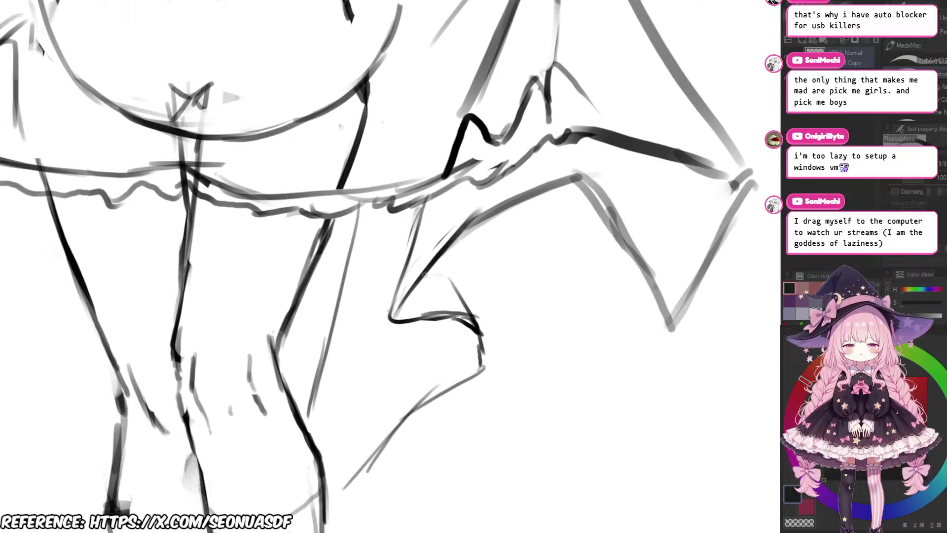
pyautogui.moveTo(417, 286)
pyautogui.mouseDown()
pyautogui.moveTo(449, 280)
pyautogui.moveTo(442, 309)
pyautogui.mouseUp()
pyautogui.scroll(1, 463, 276)
pyautogui.hotkey('ctrl', 'z')
pyautogui.moveTo(461, 256); pyautogui.dragTo(443, 307)
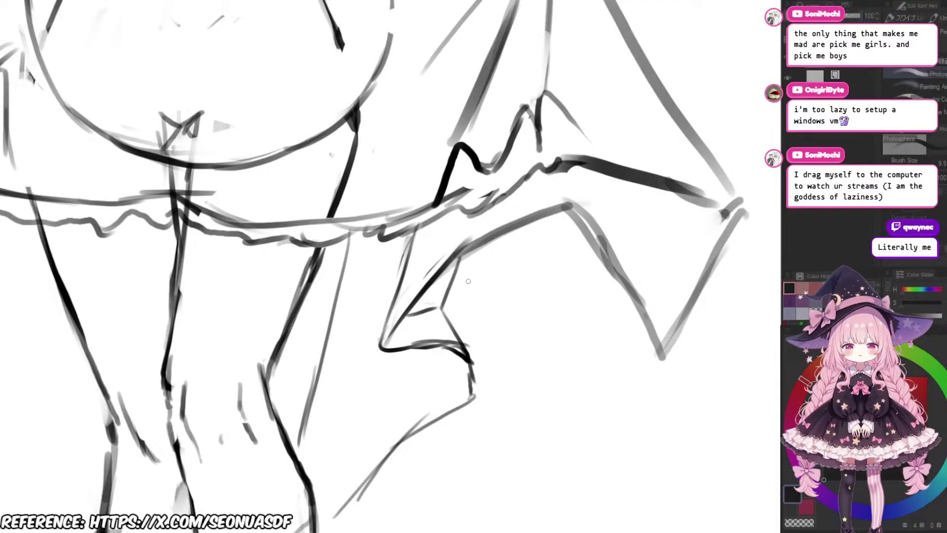
pyautogui.scroll(-2, 468, 281)
pyautogui.scroll(2, 468, 276)
# Step: Thin the upper edge of the lower fabric piece and clean up the stray stroke under the hem's dark start
pyautogui.press('e')
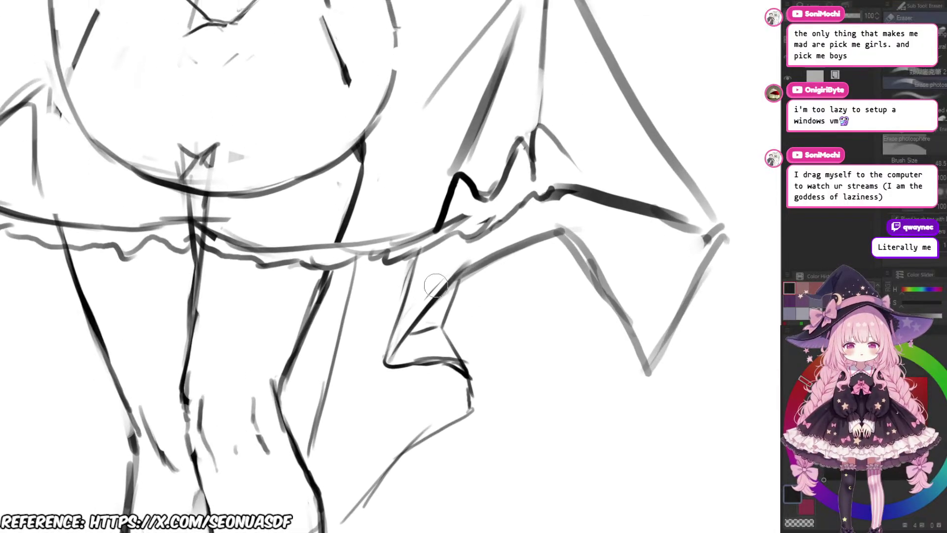
pyautogui.press('p')
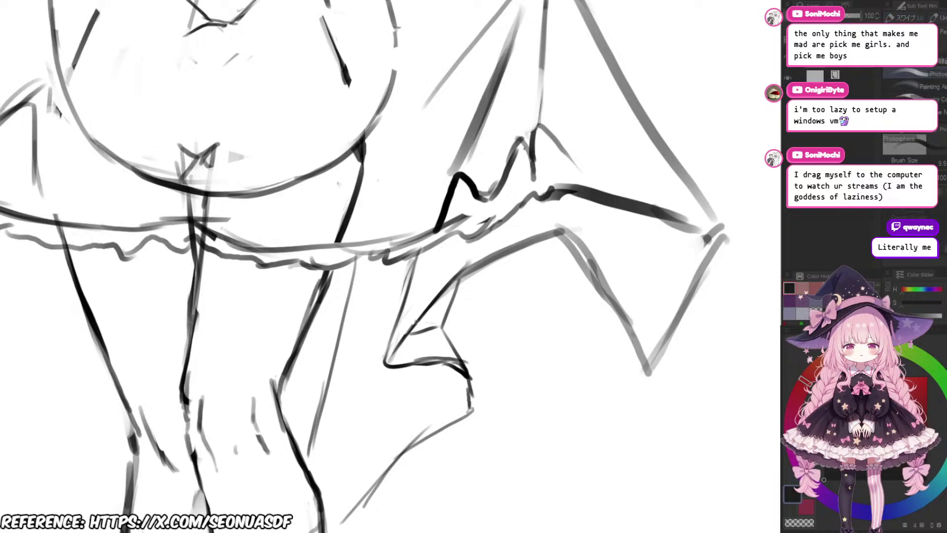
pyautogui.moveTo(416, 322); pyautogui.dragTo(452, 285)
pyautogui.scroll(-4, 524, 260)
pyautogui.moveTo(523, 260); pyautogui.dragTo(507, 295)
pyautogui.scroll(3, 504, 295)
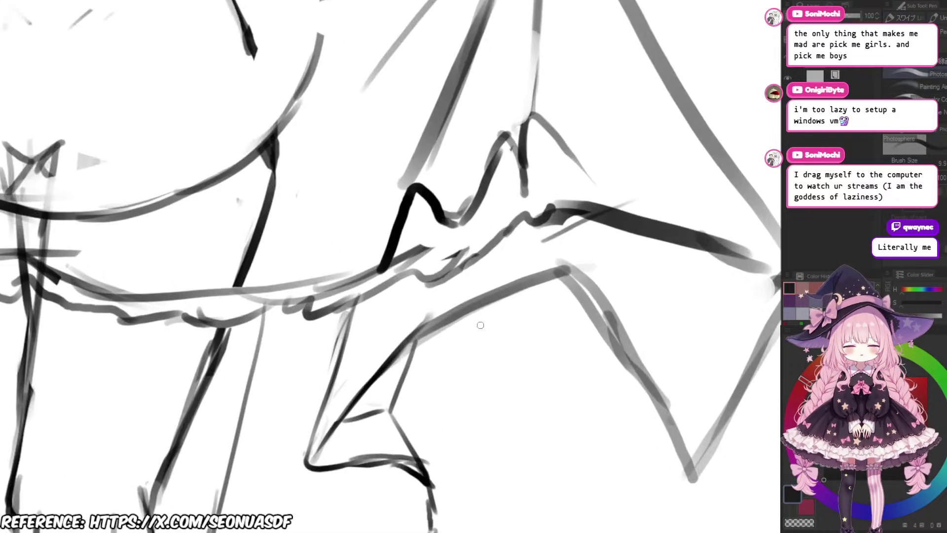
pyautogui.press('e')
pyautogui.moveTo(599, 253); pyautogui.dragTo(566, 290)
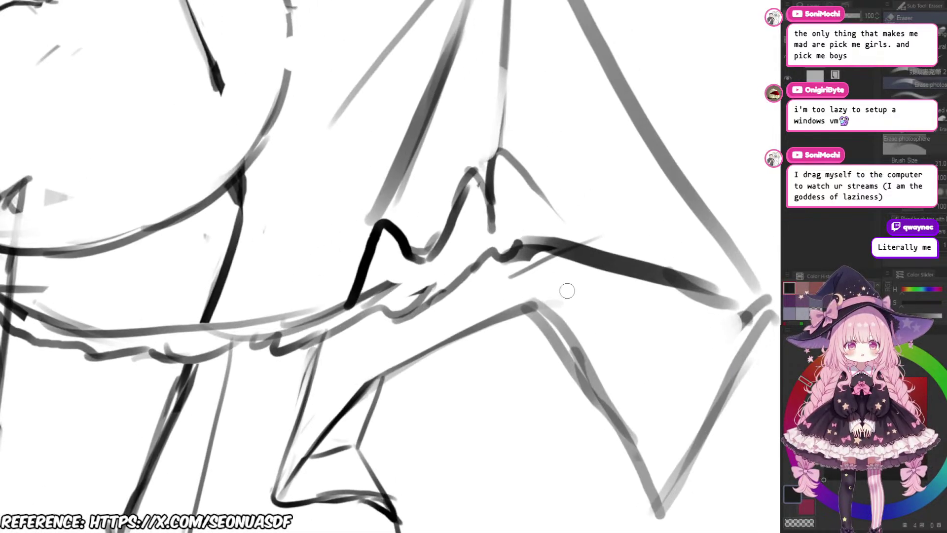
pyautogui.moveTo(510, 277)
pyautogui.mouseDown()
pyautogui.moveTo(547, 267)
pyautogui.moveTo(528, 263)
pyautogui.mouseUp()
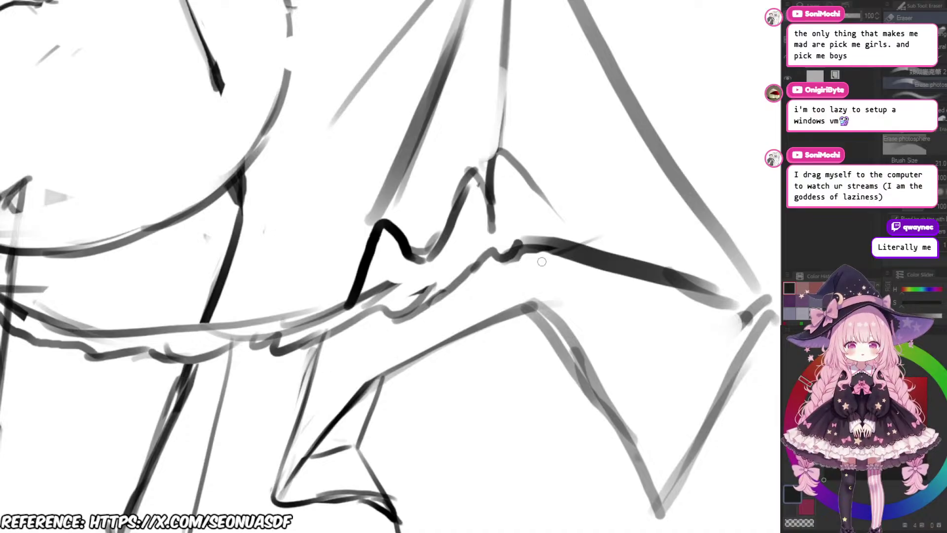
# Step: Slim down the thick hem edge running from the ruffle's end toward the skirt's outer right corner
pyautogui.scroll(-3, 543, 264)
pyautogui.scroll(3, 542, 264)
pyautogui.press('p')
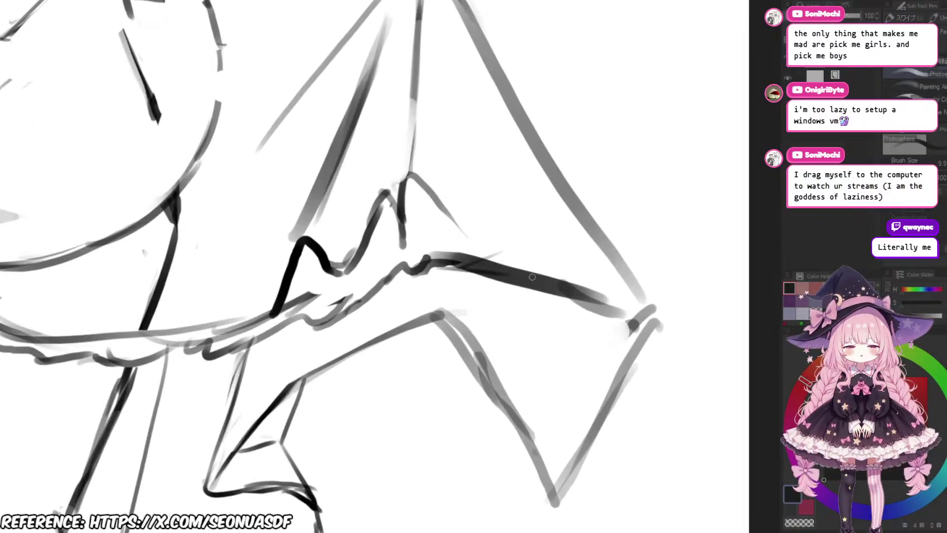
pyautogui.press('e')
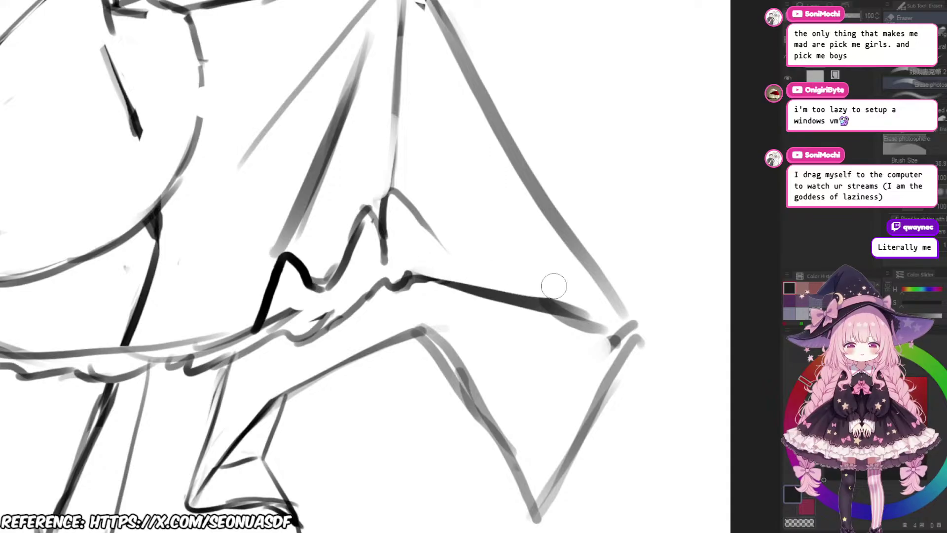
# Step: Extend the slanting line of the second pleat down until it meets the outer hem edge
pyautogui.press('p')
pyautogui.moveTo(397, 231); pyautogui.dragTo(485, 298)
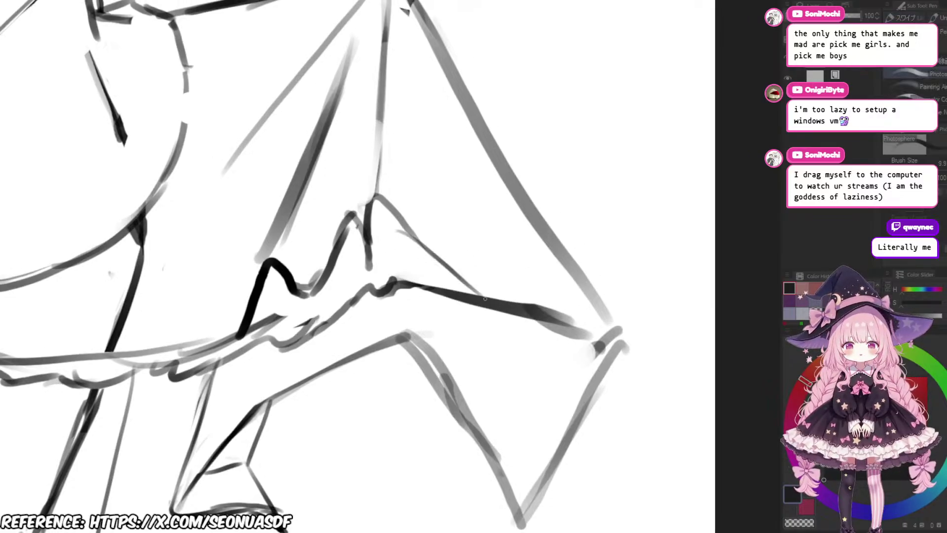
pyautogui.hotkey('ctrl', 'z')
pyautogui.moveTo(419, 240); pyautogui.dragTo(473, 307)
pyautogui.moveTo(561, 278); pyautogui.dragTo(540, 289)
pyautogui.scroll(1, 540, 289)
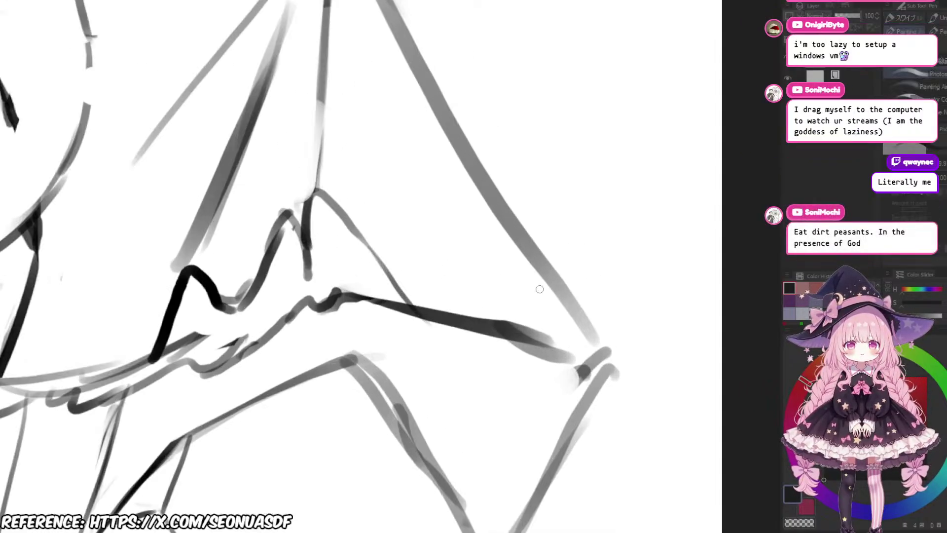
pyautogui.scroll(-5, 540, 289)
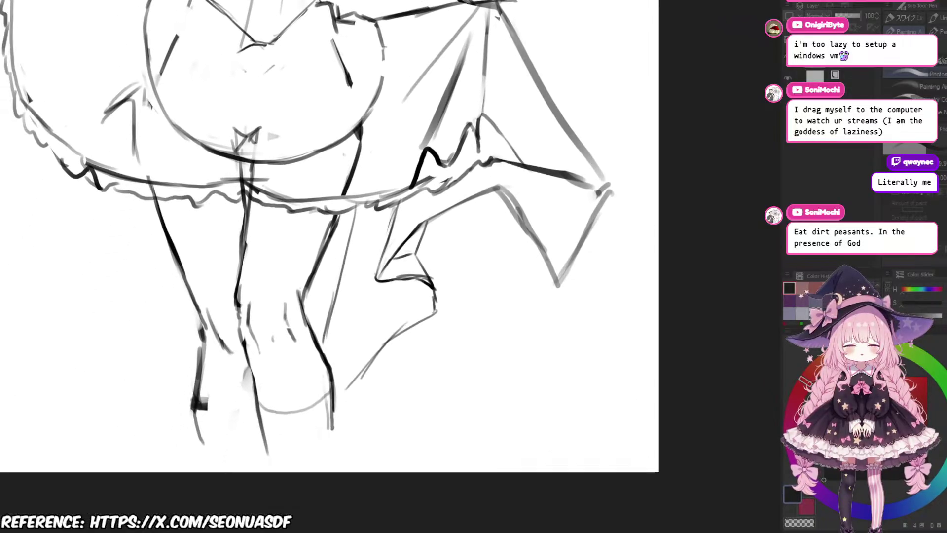
pyautogui.moveTo(493, 362); pyautogui.dragTo(504, 348)
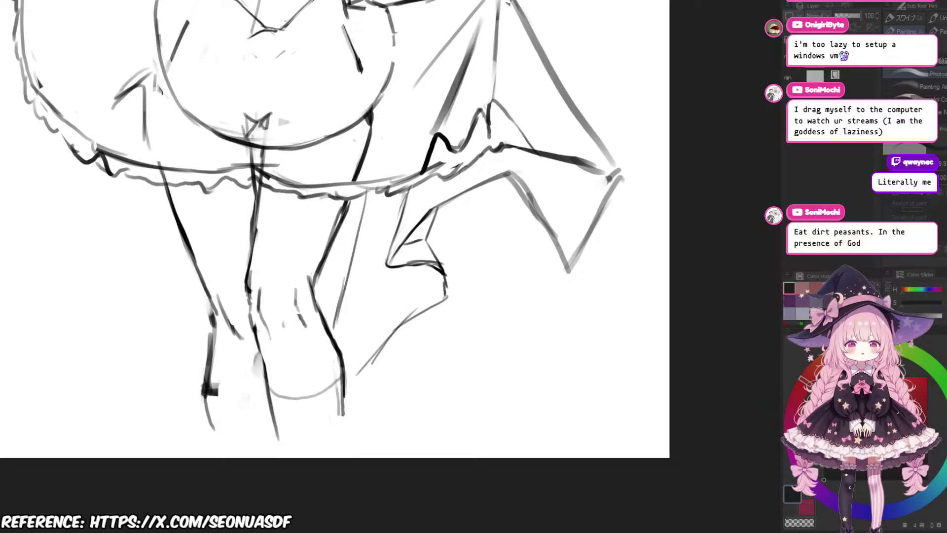
pyautogui.scroll(3, 339, 393)
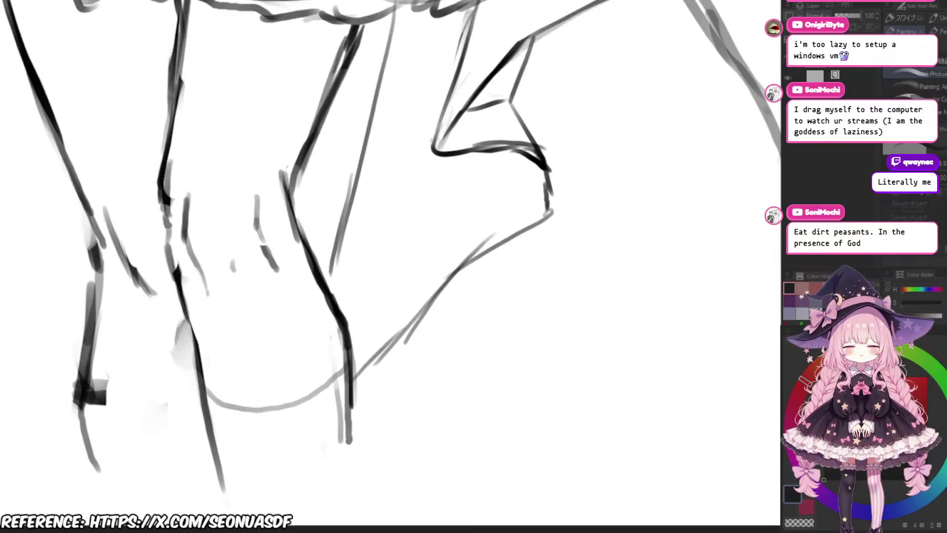
pyautogui.scroll(-2, 368, 381)
pyautogui.moveTo(423, 269); pyautogui.dragTo(445, 323)
pyautogui.scroll(1, 443, 316)
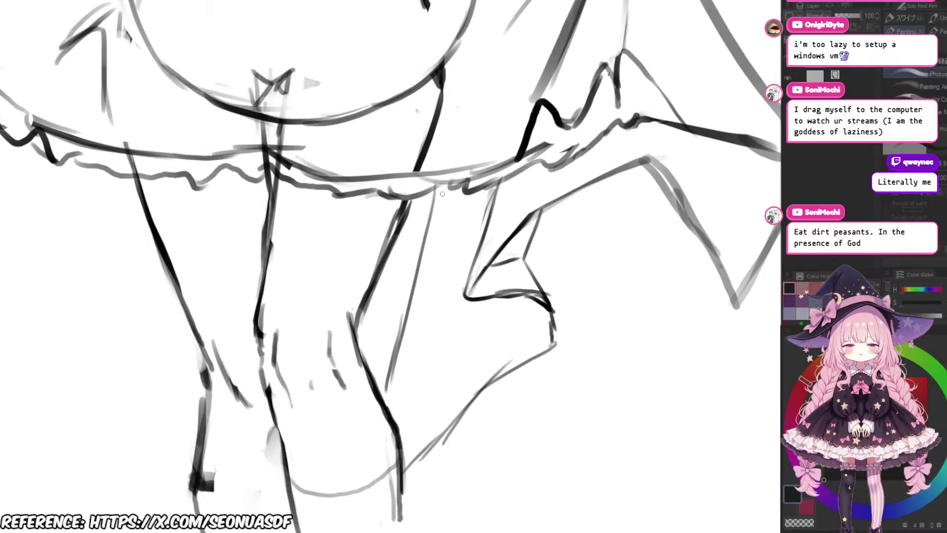
pyautogui.scroll(-3, 470, 320)
pyautogui.scroll(3, 470, 320)
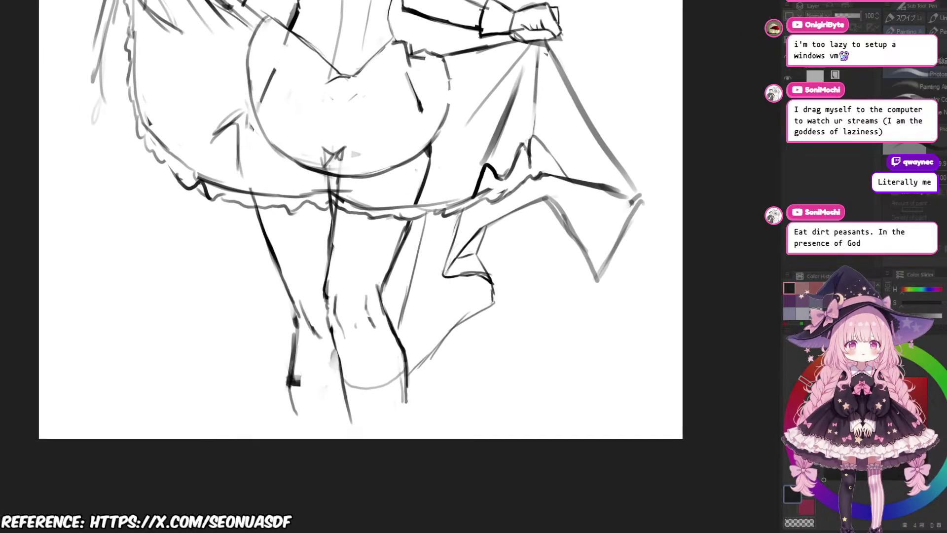
pyautogui.scroll(-3, 450, 336)
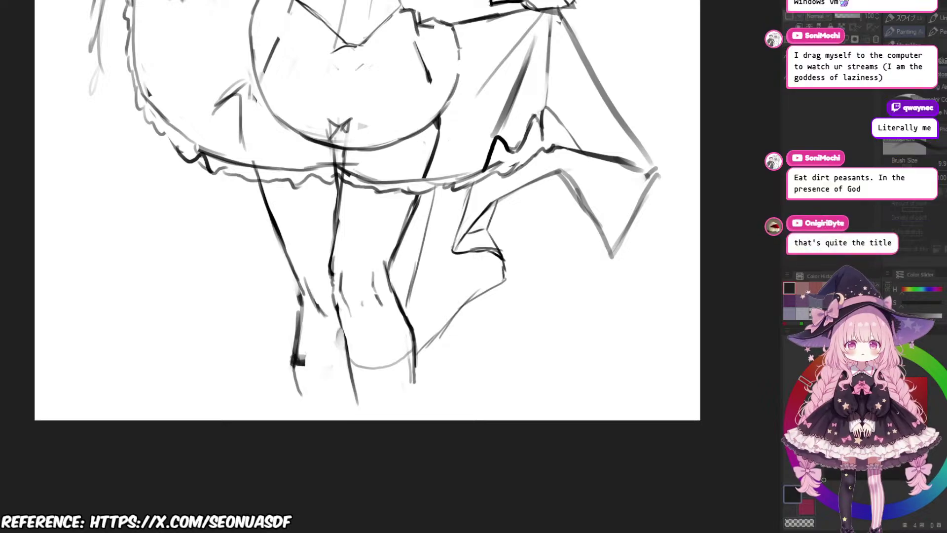
# Step: Redraw the trailing fabric's lower edge as a dark line rising from the knee's outer side, erasing the stray stroke beneath it
pyautogui.scroll(3, 449, 336)
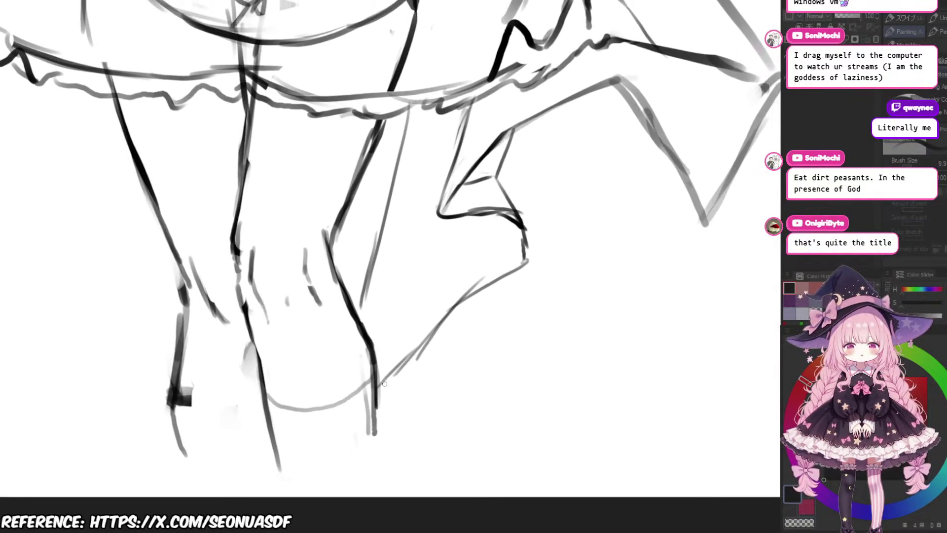
pyautogui.moveTo(378, 390)
pyautogui.mouseDown()
pyautogui.moveTo(476, 291)
pyautogui.moveTo(394, 371)
pyautogui.moveTo(433, 331)
pyautogui.mouseUp()
pyautogui.hotkey('ctrl', 'z')
pyautogui.scroll(1, 470, 323)
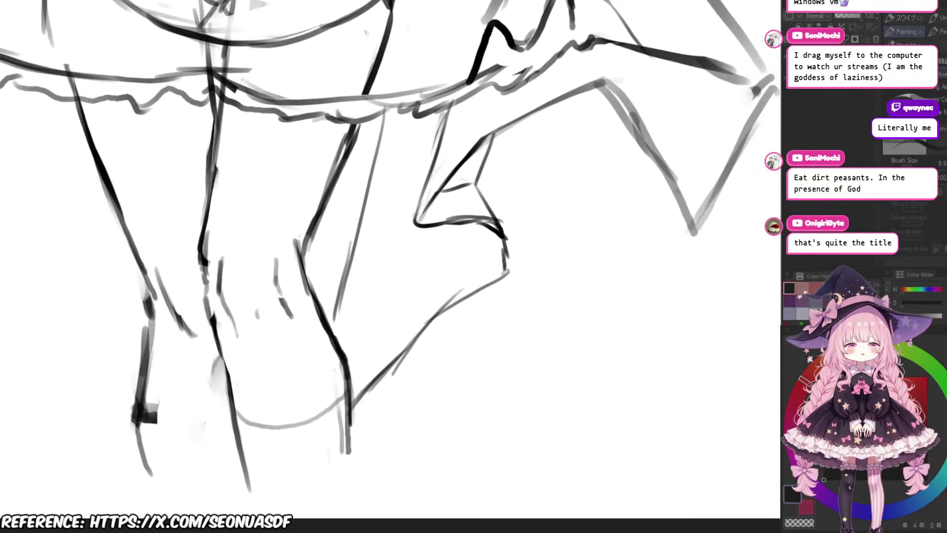
pyautogui.scroll(-3, 450, 336)
pyautogui.scroll(3, 449, 336)
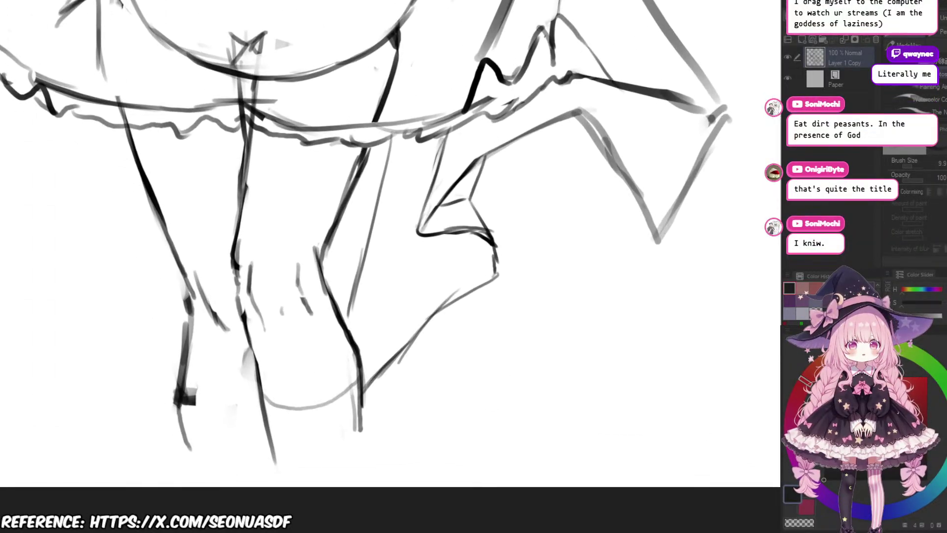
pyautogui.scroll(1, 424, 336)
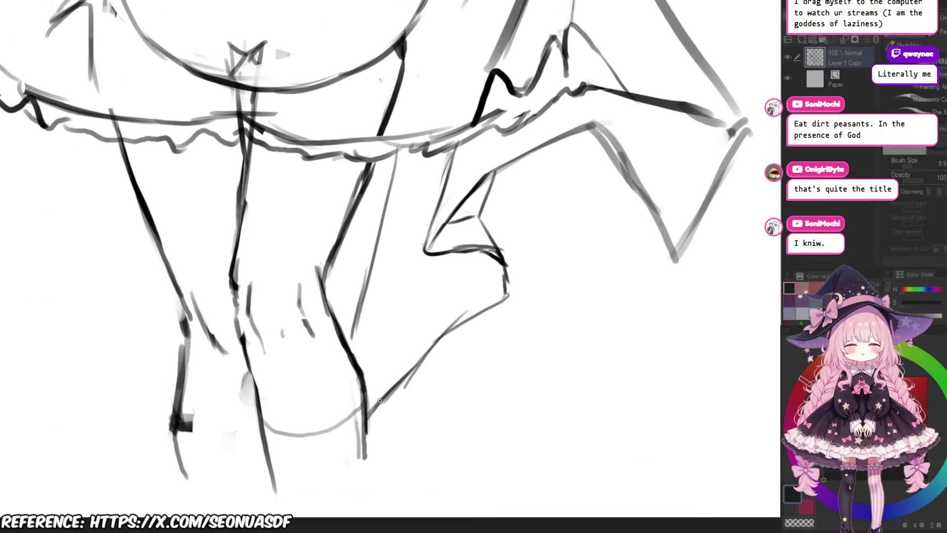
pyautogui.moveTo(372, 413); pyautogui.dragTo(464, 315)
pyautogui.press('e')
pyautogui.moveTo(395, 393)
pyautogui.mouseDown()
pyautogui.moveTo(448, 340)
pyautogui.moveTo(425, 361)
pyautogui.mouseUp()
pyautogui.press('b')
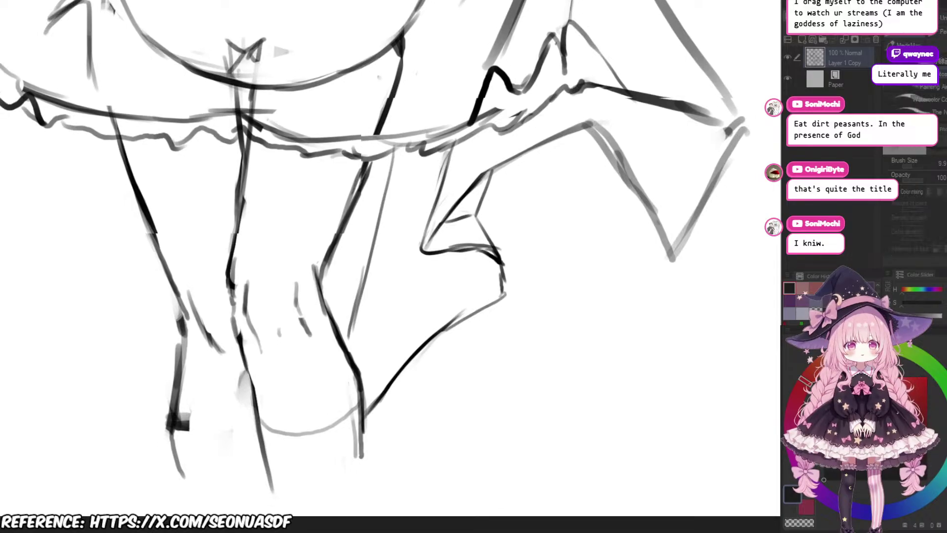
pyautogui.moveTo(372, 407)
pyautogui.mouseDown()
pyautogui.moveTo(454, 318)
pyautogui.moveTo(505, 294)
pyautogui.moveTo(477, 324)
pyautogui.moveTo(434, 341)
pyautogui.moveTo(463, 315)
pyautogui.mouseUp()
# Step: Darken the rest of that lower edge up to the fabric's corner and add a short vertical fold line beneath it
pyautogui.scroll(-2, 469, 332)
pyautogui.press('b')
pyautogui.press('e')
pyautogui.press('b')
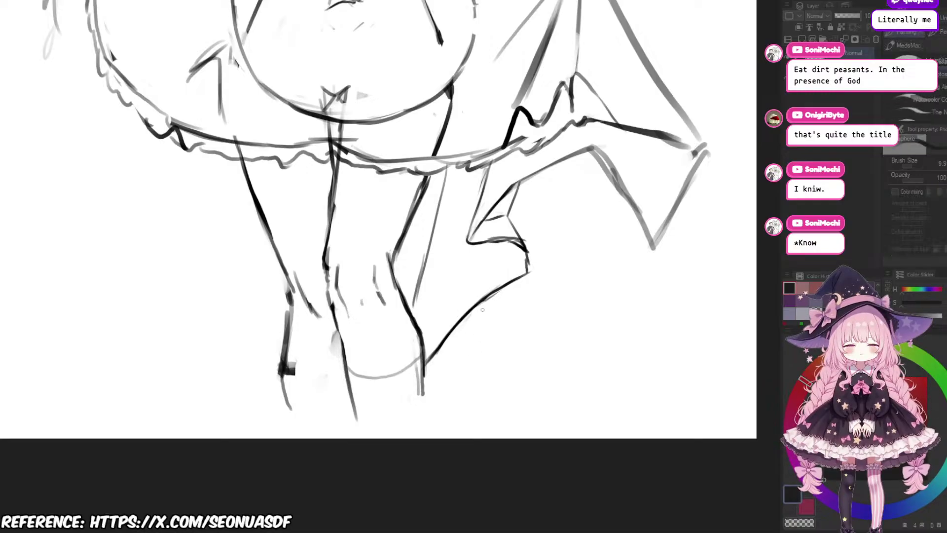
pyautogui.scroll(-3, 482, 309)
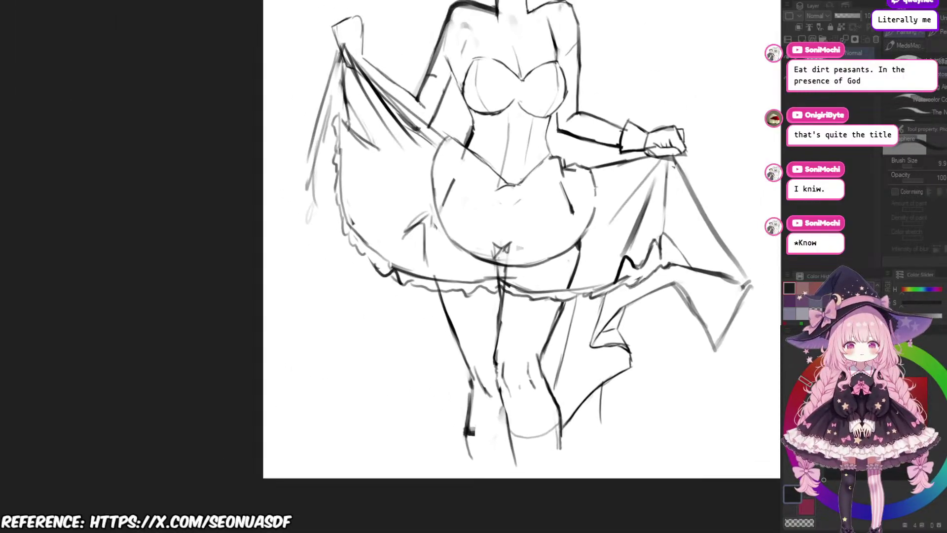
pyautogui.scroll(2, 289, 228)
pyautogui.moveTo(473, 266)
pyautogui.mouseDown()
pyautogui.moveTo(546, 285)
pyautogui.moveTo(527, 307)
pyautogui.mouseUp()
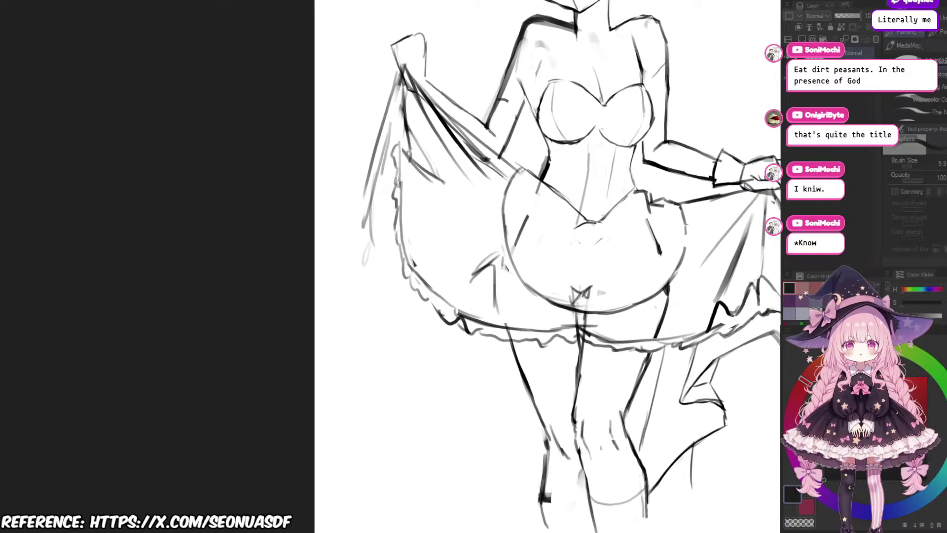
# Step: Extend the fabric hanging from the raised fist downward with thick strokes from a larger brush
pyautogui.press(']')
pyautogui.moveTo(369, 219); pyautogui.dragTo(366, 284)
pyautogui.moveTo(373, 181); pyautogui.dragTo(366, 291)
pyautogui.scroll(-2, 410, 233)
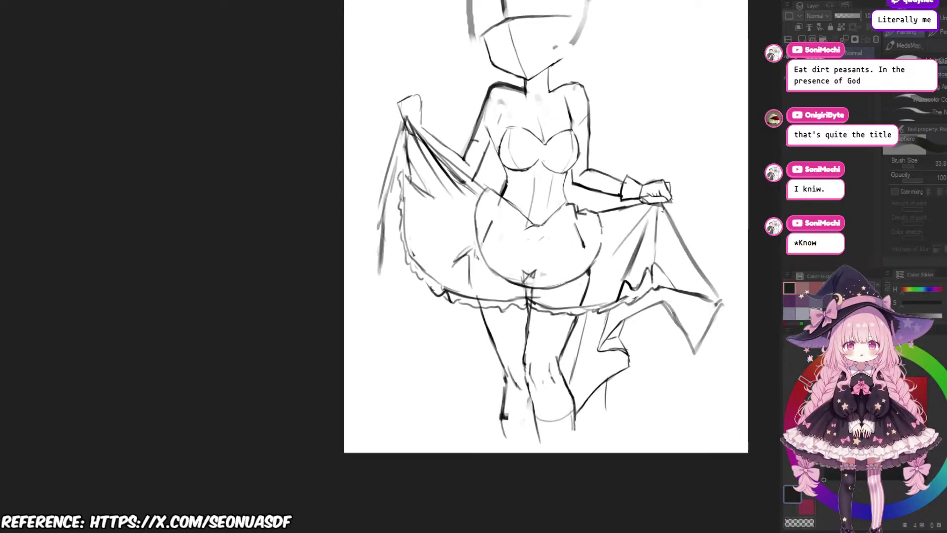
# Step: Draw a fold line from the ruffle's upper end across the skirt to the hip, with a branch curving down toward the ruffle
pyautogui.scroll(2, 484, 323)
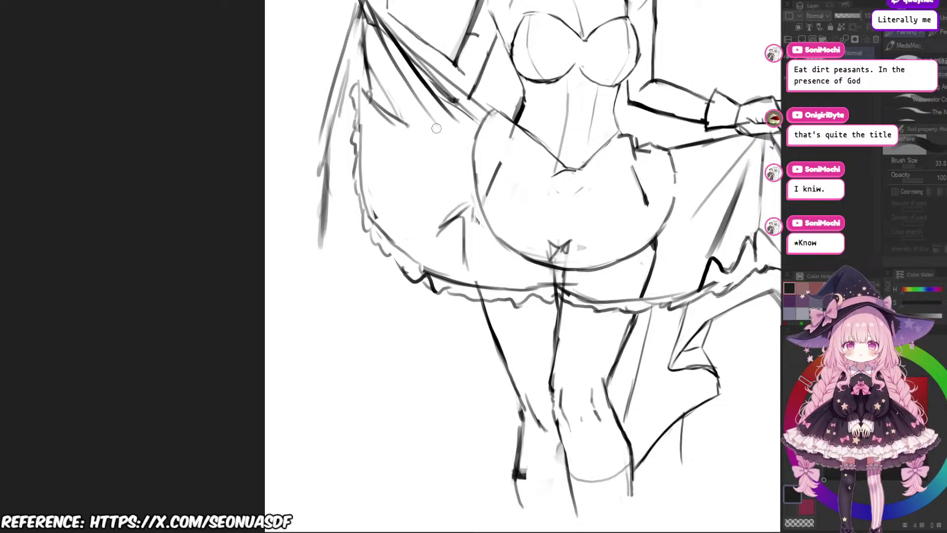
pyautogui.moveTo(437, 128); pyautogui.dragTo(411, 160)
pyautogui.scroll(1, 411, 160)
pyautogui.moveTo(342, 148)
pyautogui.mouseDown()
pyautogui.moveTo(446, 198)
pyautogui.moveTo(433, 194)
pyautogui.mouseUp()
pyautogui.hotkey('ctrl', 'z')
pyautogui.press(']')
pyautogui.moveTo(369, 158)
pyautogui.mouseDown()
pyautogui.moveTo(400, 180)
pyautogui.moveTo(426, 229)
pyautogui.mouseUp()
pyautogui.press('[')
pyautogui.press('[')
pyautogui.press('[')
pyautogui.press('[')
pyautogui.moveTo(379, 265)
pyautogui.mouseDown()
pyautogui.moveTo(344, 244)
pyautogui.moveTo(394, 289)
pyautogui.moveTo(420, 234)
pyautogui.moveTo(445, 210)
pyautogui.moveTo(523, 222)
pyautogui.moveTo(453, 245)
pyautogui.moveTo(475, 244)
pyautogui.mouseUp()
# Step: Draw a second fold line slanting inward from the ruffled edge, passing under the end of the curved branch
pyautogui.scroll(2, 447, 281)
pyautogui.moveTo(327, 240); pyautogui.dragTo(427, 299)
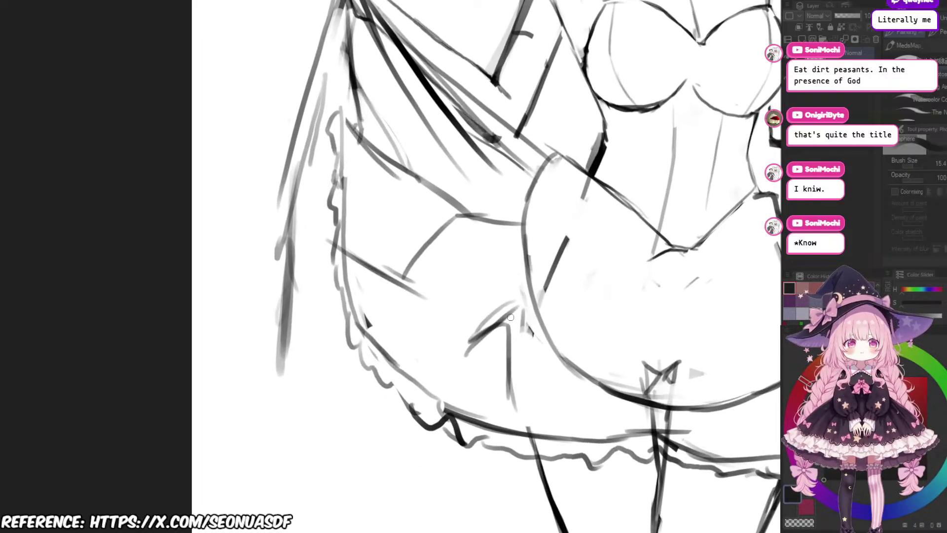
pyautogui.hotkey('ctrl', 'z')
pyautogui.scroll(-2, 523, 314)
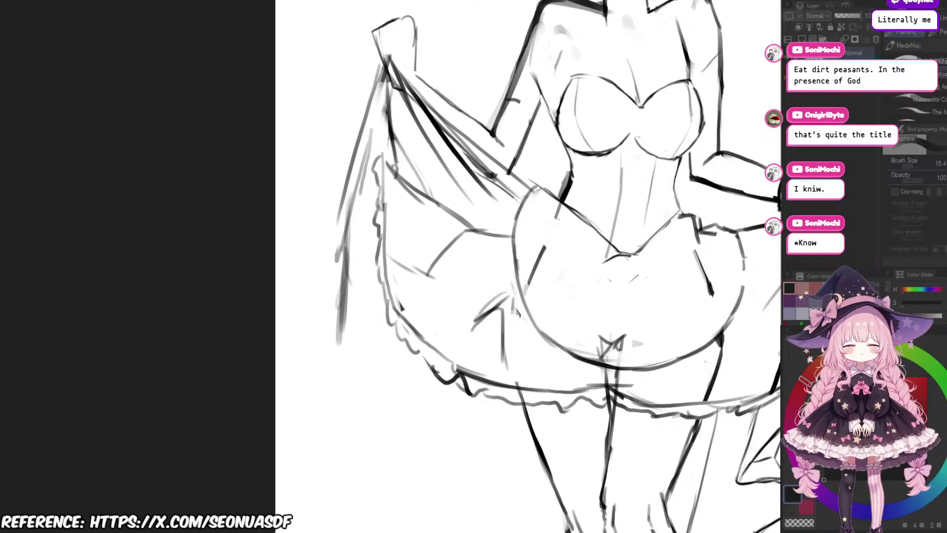
pyautogui.scroll(2, 513, 301)
pyautogui.moveTo(306, 224); pyautogui.dragTo(430, 297)
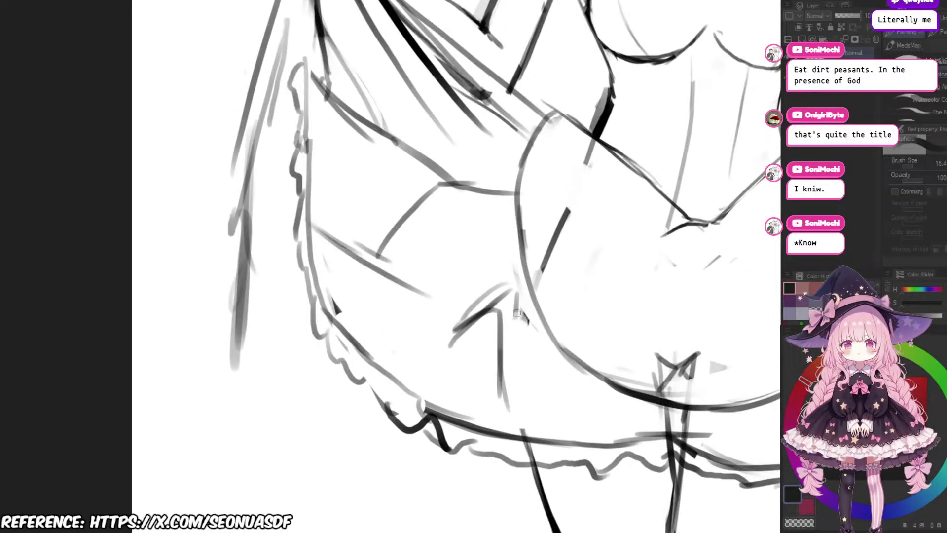
# Step: Sketch a hooked fold line between the curved branch and the hip
pyautogui.moveTo(517, 313); pyautogui.dragTo(553, 331)
pyautogui.moveTo(467, 238)
pyautogui.mouseDown()
pyautogui.moveTo(506, 239)
pyautogui.moveTo(515, 264)
pyautogui.moveTo(506, 278)
pyautogui.moveTo(516, 263)
pyautogui.moveTo(479, 311)
pyautogui.mouseUp()
pyautogui.hotkey('ctrl', 'z')
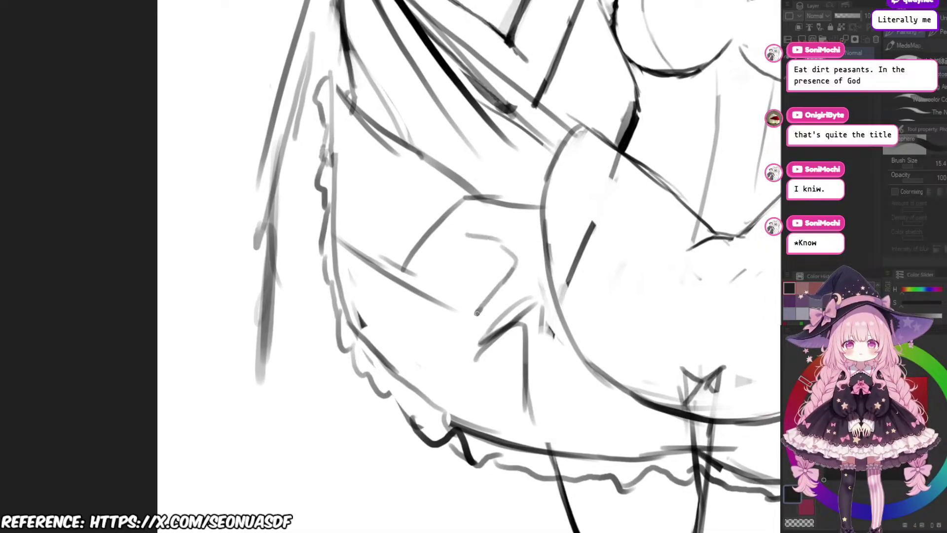
# Step: Rework the lower slanting fold into one long line from the ruffled edge to the small angled pleat beside the hip
pyautogui.moveTo(415, 304)
pyautogui.mouseDown()
pyautogui.moveTo(495, 323)
pyautogui.moveTo(479, 321)
pyautogui.mouseUp()
pyautogui.hotkey('ctrl', 'z')
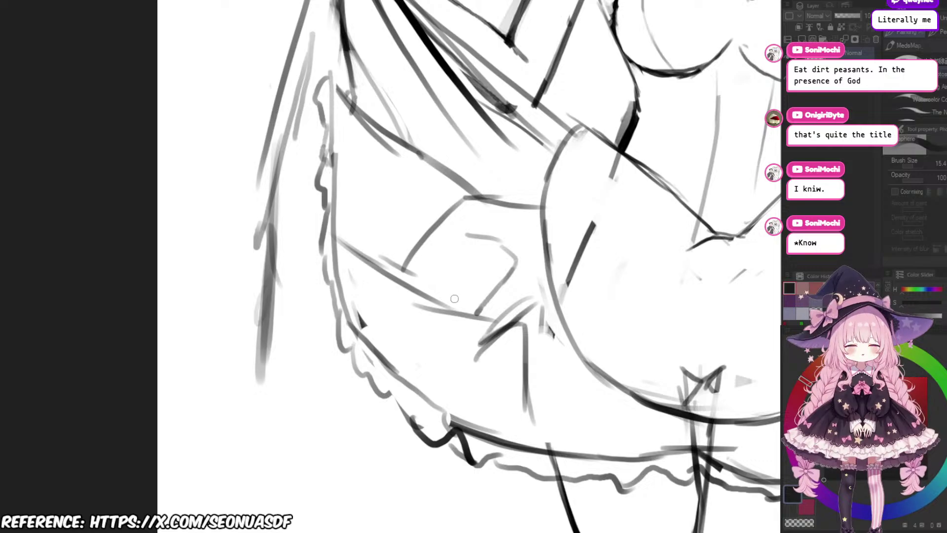
pyautogui.moveTo(426, 301); pyautogui.dragTo(486, 323)
pyautogui.press('e')
pyautogui.moveTo(409, 281)
pyautogui.mouseDown()
pyautogui.moveTo(498, 326)
pyautogui.moveTo(417, 291)
pyautogui.moveTo(455, 311)
pyautogui.mouseUp()
pyautogui.press('b')
pyautogui.moveTo(351, 261)
pyautogui.mouseDown()
pyautogui.moveTo(441, 316)
pyautogui.moveTo(519, 324)
pyautogui.mouseUp()
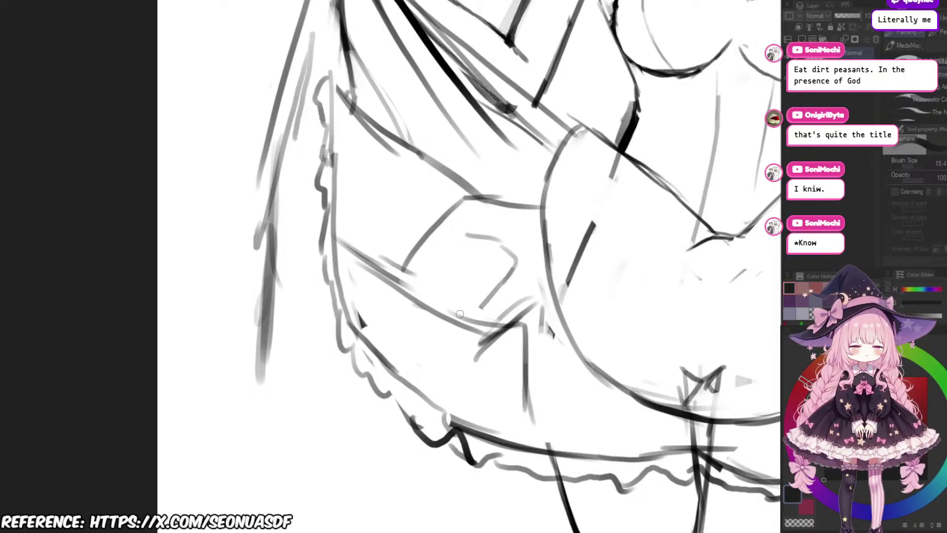
# Step: Extend the hooked fold down to the long slanting fold and clean up its stroke
pyautogui.moveTo(459, 314)
pyautogui.mouseDown()
pyautogui.moveTo(513, 275)
pyautogui.moveTo(511, 252)
pyautogui.mouseUp()
pyautogui.press('e')
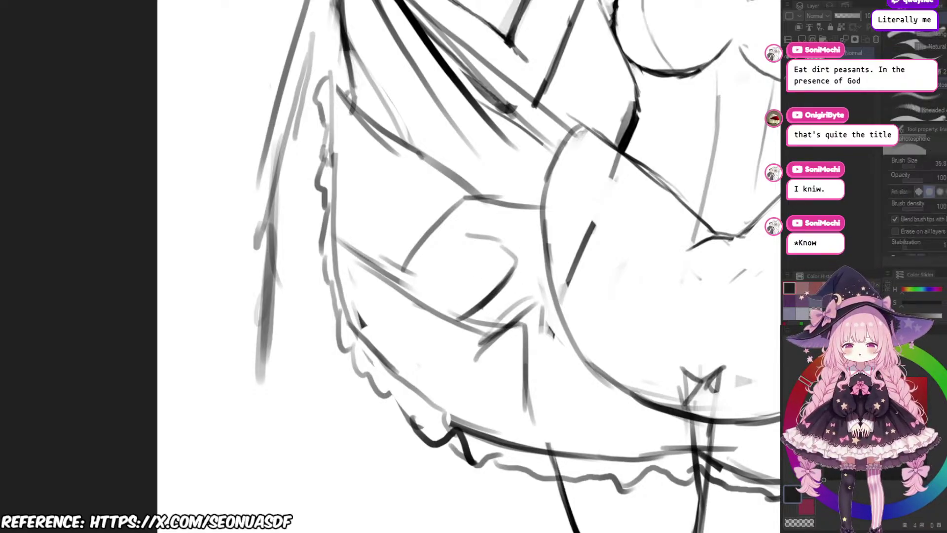
pyautogui.moveTo(476, 309)
pyautogui.mouseDown()
pyautogui.moveTo(516, 261)
pyautogui.moveTo(497, 242)
pyautogui.moveTo(518, 262)
pyautogui.moveTo(465, 242)
pyautogui.moveTo(527, 239)
pyautogui.moveTo(515, 290)
pyautogui.moveTo(514, 264)
pyautogui.moveTo(534, 258)
pyautogui.moveTo(512, 245)
pyautogui.mouseUp()
pyautogui.press('b')
pyautogui.hotkey('ctrl', 'z')
# Step: Examine the skirt's folds on both sides against the whole figure
pyautogui.scroll(-4, 525, 264)
pyautogui.scroll(5, 525, 264)
pyautogui.scroll(-6, 562, 266)
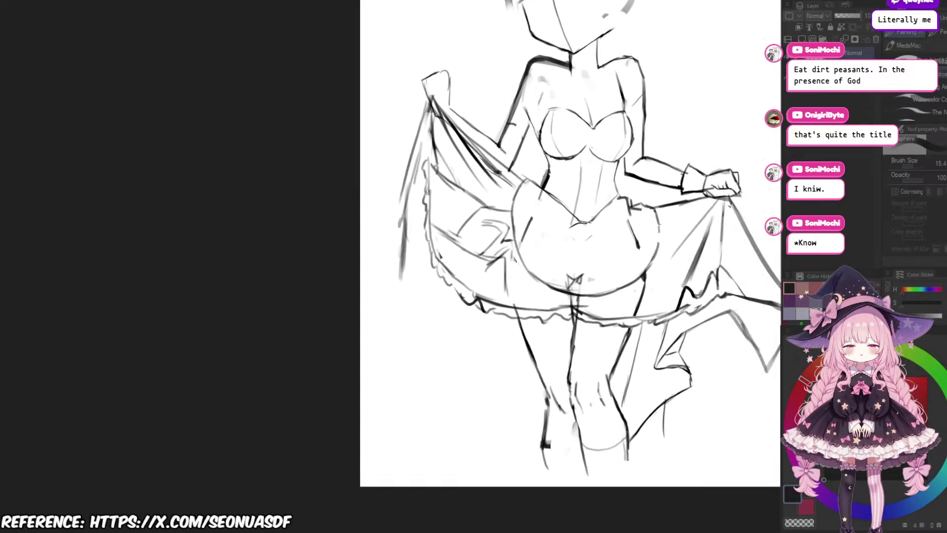
pyautogui.scroll(3, 585, 273)
pyautogui.moveTo(585, 272); pyautogui.dragTo(578, 253)
pyautogui.scroll(-4, 582, 256)
pyautogui.moveTo(700, 259); pyautogui.dragTo(610, 265)
pyautogui.scroll(6, 617, 275)
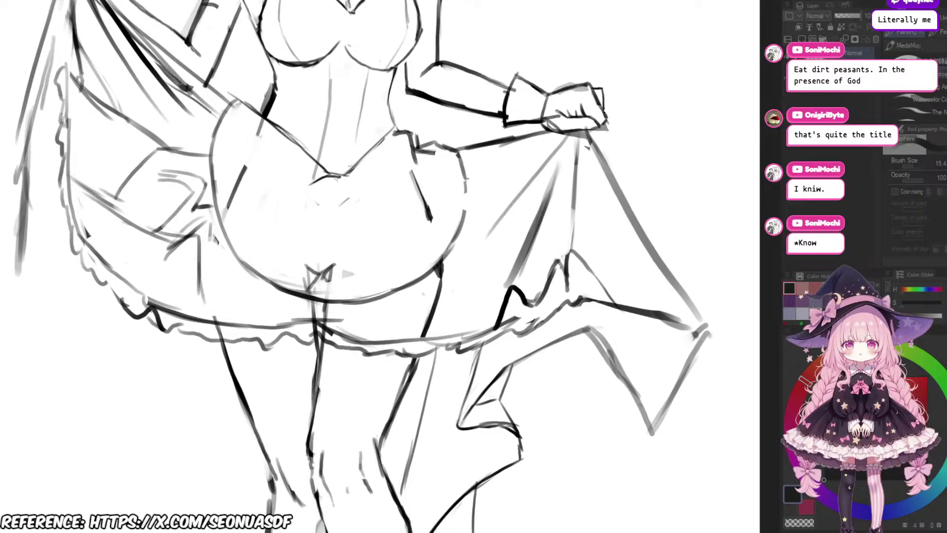
pyautogui.moveTo(623, 188); pyautogui.dragTo(581, 256)
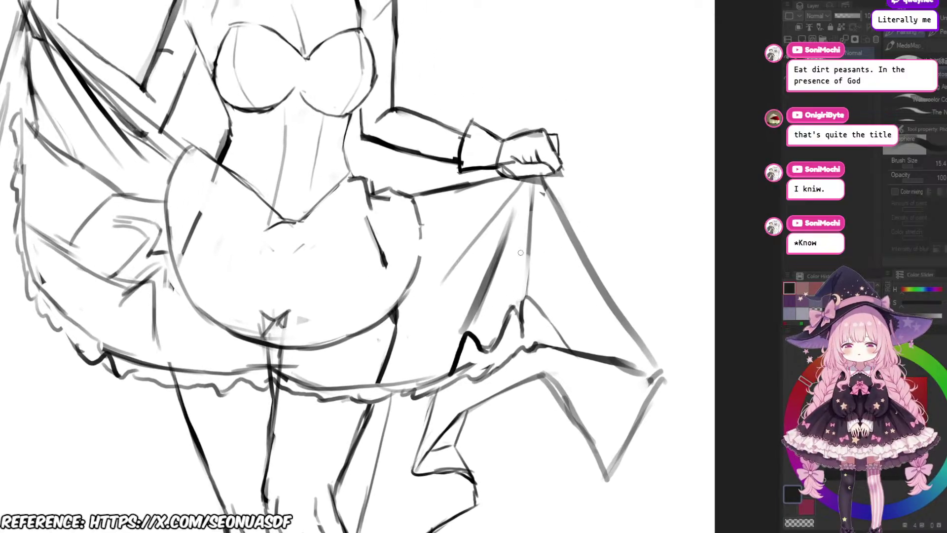
pyautogui.moveTo(513, 217); pyautogui.dragTo(524, 252)
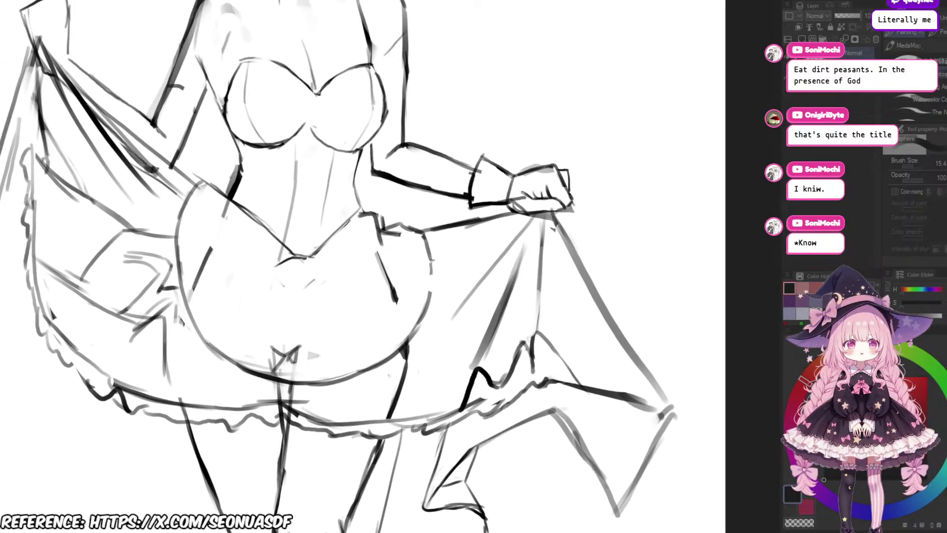
pyautogui.scroll(-5, 469, 328)
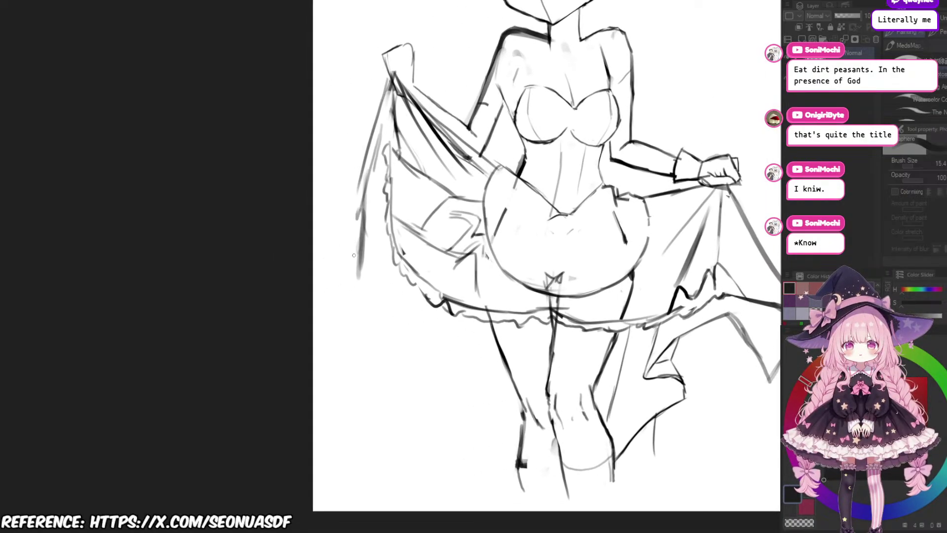
# Step: Erase the thick strokes under the raised fist and draw a long outer fabric edge that turns inward at its lower corner
pyautogui.press('e')
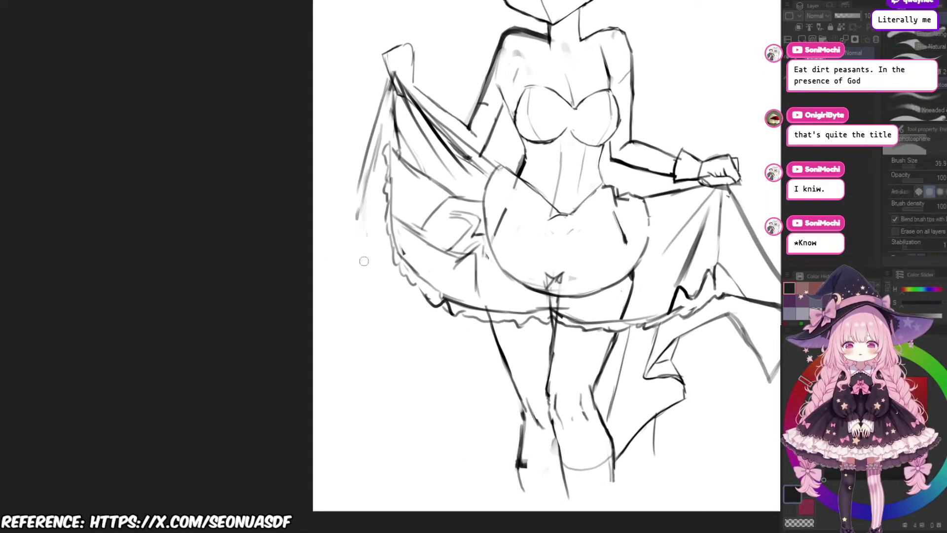
pyautogui.press('b')
pyautogui.moveTo(369, 195)
pyautogui.mouseDown()
pyautogui.moveTo(350, 325)
pyautogui.moveTo(362, 364)
pyautogui.moveTo(376, 334)
pyautogui.mouseUp()
pyautogui.moveTo(340, 300); pyautogui.dragTo(350, 362)
pyautogui.scroll(2, 512, 325)
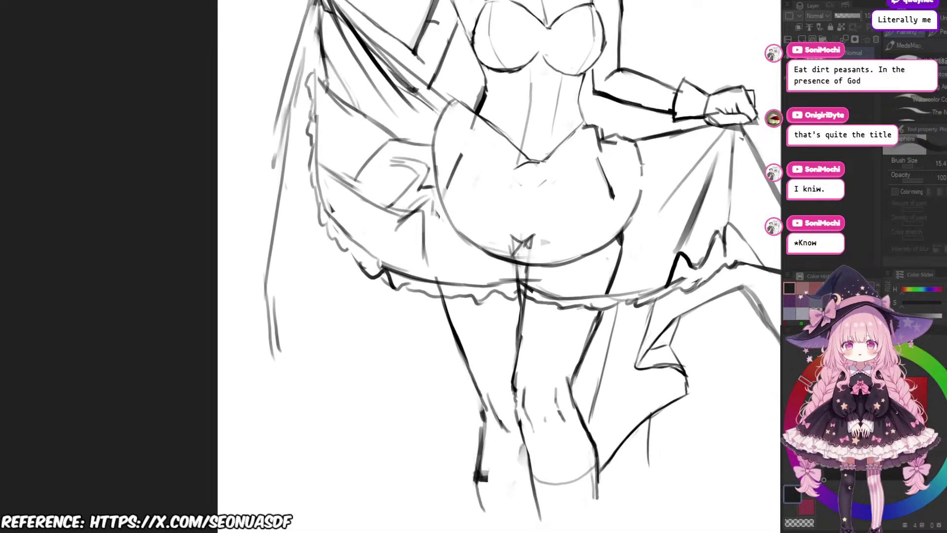
pyautogui.moveTo(483, 328); pyautogui.dragTo(516, 325)
pyautogui.moveTo(307, 354); pyautogui.dragTo(361, 380)
pyautogui.moveTo(508, 382); pyautogui.dragTo(506, 365)
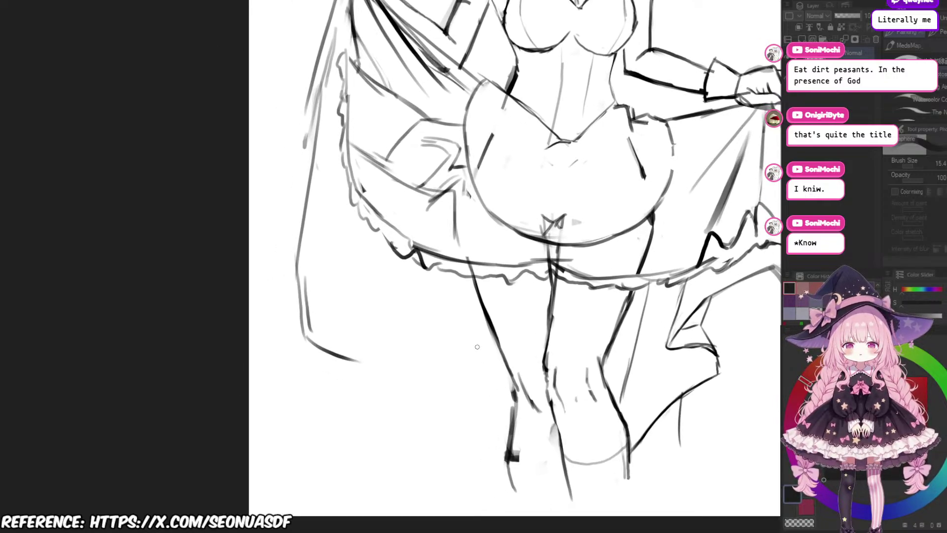
# Step: Draw a tapering fold of fabric below the hem beside the leg, with a short crossbar and a narrow piece hanging beneath it
pyautogui.moveTo(427, 285)
pyautogui.mouseDown()
pyautogui.moveTo(433, 364)
pyautogui.moveTo(456, 342)
pyautogui.mouseUp()
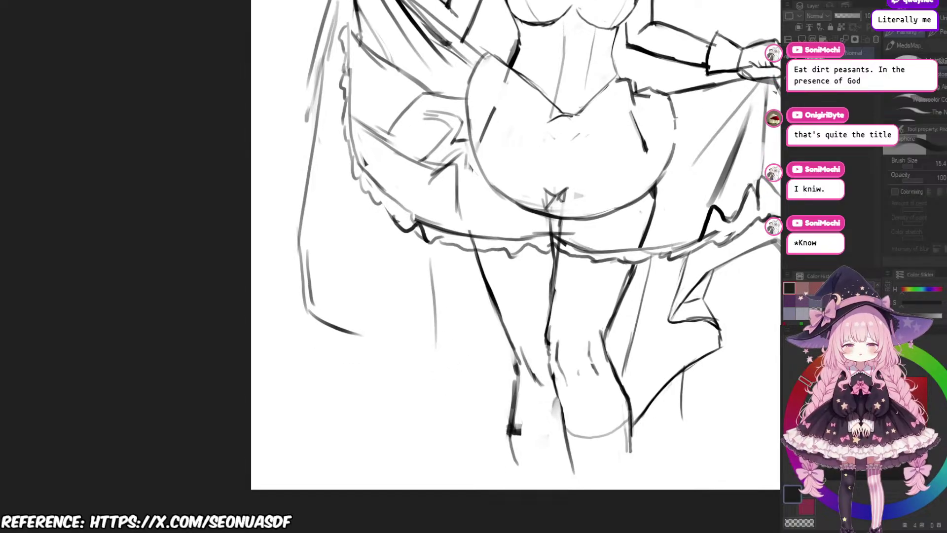
pyautogui.hotkey('ctrl', 'z')
pyautogui.moveTo(437, 264); pyautogui.dragTo(436, 364)
pyautogui.moveTo(490, 295); pyautogui.dragTo(458, 381)
pyautogui.moveTo(476, 326)
pyautogui.mouseDown()
pyautogui.moveTo(455, 378)
pyautogui.moveTo(438, 383)
pyautogui.mouseUp()
pyautogui.moveTo(446, 386)
pyautogui.mouseDown()
pyautogui.moveTo(430, 362)
pyautogui.moveTo(446, 362)
pyautogui.moveTo(440, 408)
pyautogui.mouseUp()
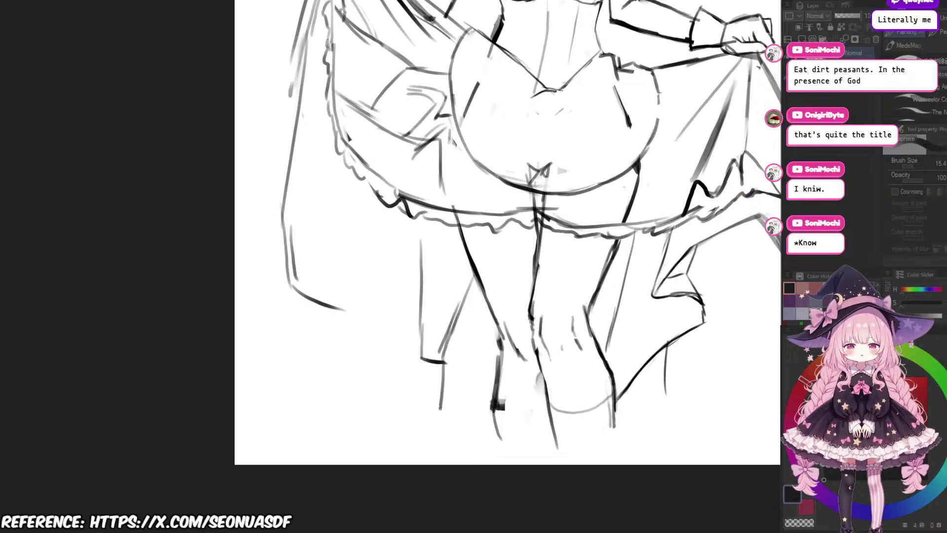
pyautogui.moveTo(417, 373)
pyautogui.mouseDown()
pyautogui.moveTo(426, 419)
pyautogui.moveTo(493, 422)
pyautogui.mouseUp()
# Step: Continue the outer fabric edge with a short vertical segment joined to its lower corner, erasing the doubled lines around the corner
pyautogui.moveTo(405, 352); pyautogui.dragTo(414, 428)
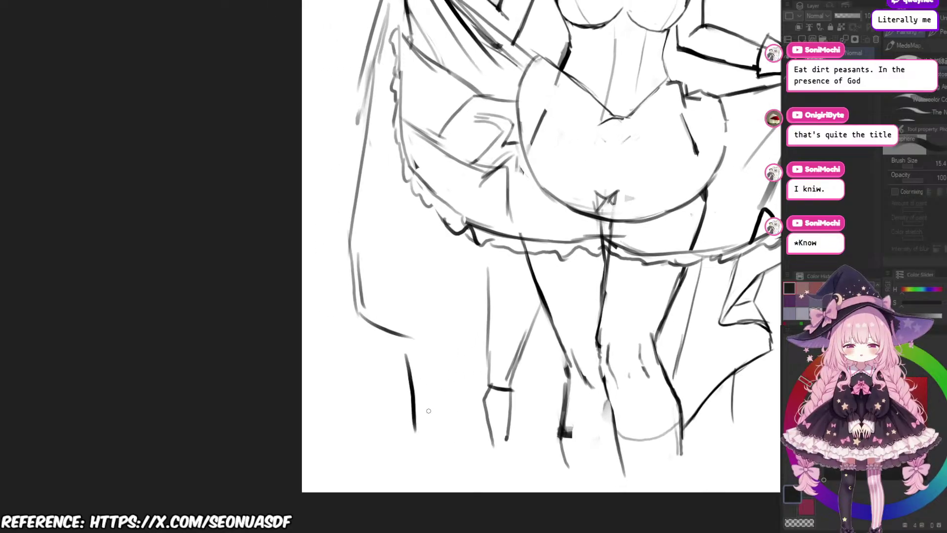
pyautogui.moveTo(359, 316); pyautogui.dragTo(406, 350)
pyautogui.press('e')
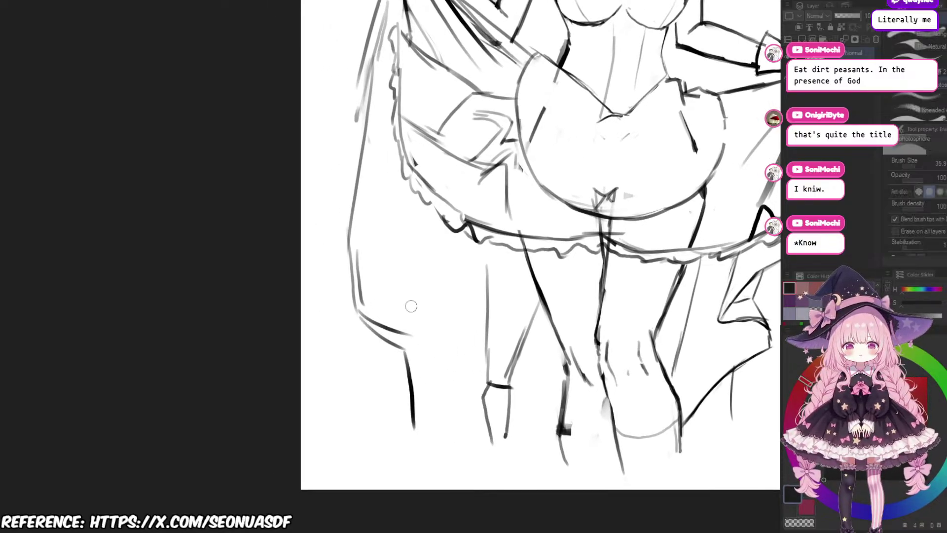
pyautogui.moveTo(363, 254); pyautogui.dragTo(375, 305)
pyautogui.moveTo(408, 339); pyautogui.dragTo(378, 316)
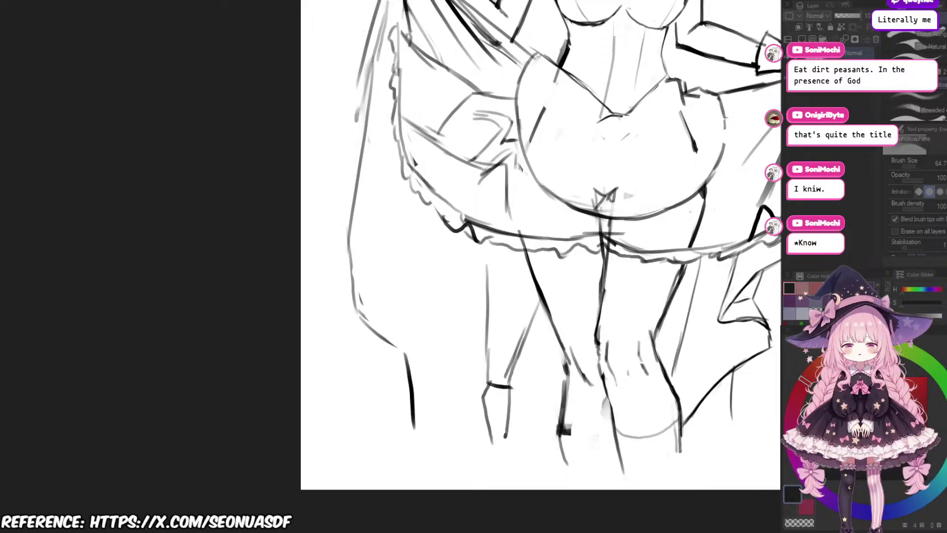
pyautogui.moveTo(426, 218)
pyautogui.mouseDown()
pyautogui.moveTo(441, 251)
pyautogui.moveTo(424, 281)
pyautogui.mouseUp()
# Step: Draw a thin, slightly slanting inner fold line between the long outer fabric edge and the ruffle
pyautogui.press('b')
pyautogui.moveTo(349, 246)
pyautogui.mouseDown()
pyautogui.moveTo(395, 310)
pyautogui.moveTo(444, 323)
pyautogui.moveTo(375, 305)
pyautogui.mouseUp()
pyautogui.hotkey('ctrl', 'z')
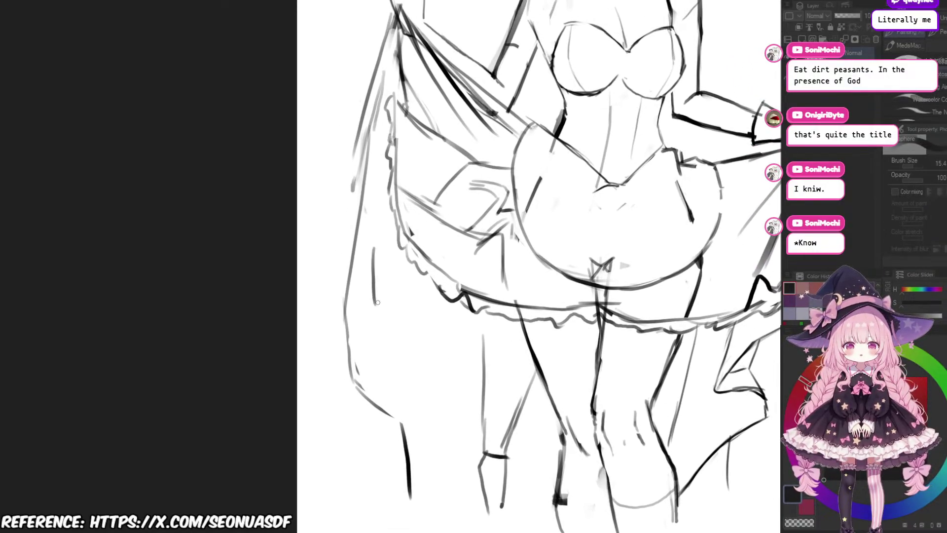
pyautogui.hotkey('ctrl', 'z')
pyautogui.moveTo(359, 249); pyautogui.dragTo(378, 335)
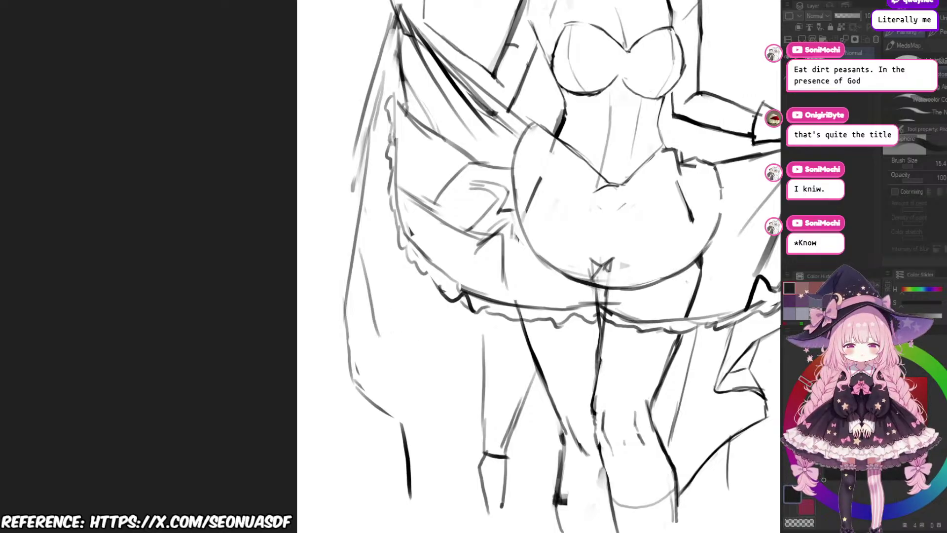
pyautogui.hotkey('ctrl', 'z')
pyautogui.moveTo(368, 232)
pyautogui.mouseDown()
pyautogui.moveTo(379, 325)
pyautogui.moveTo(426, 318)
pyautogui.moveTo(463, 294)
pyautogui.mouseUp()
pyautogui.hotkey('ctrl', 'z')
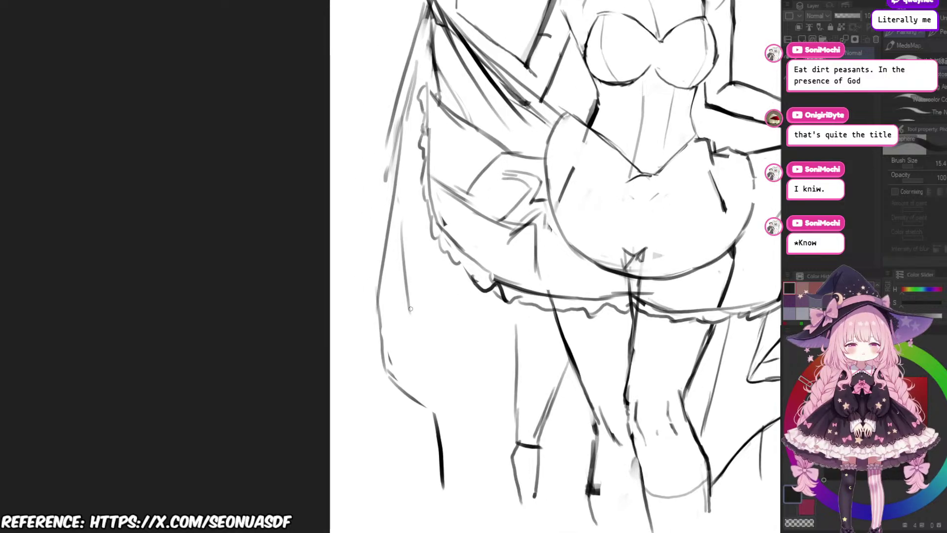
# Step: Close the inner fabric fold with a horizontal lower edge and a diagonal to the hem, adding a small four-sided fold beneath it
pyautogui.moveTo(409, 306)
pyautogui.mouseDown()
pyautogui.moveTo(460, 308)
pyautogui.moveTo(439, 339)
pyautogui.moveTo(444, 302)
pyautogui.mouseUp()
pyautogui.press('e')
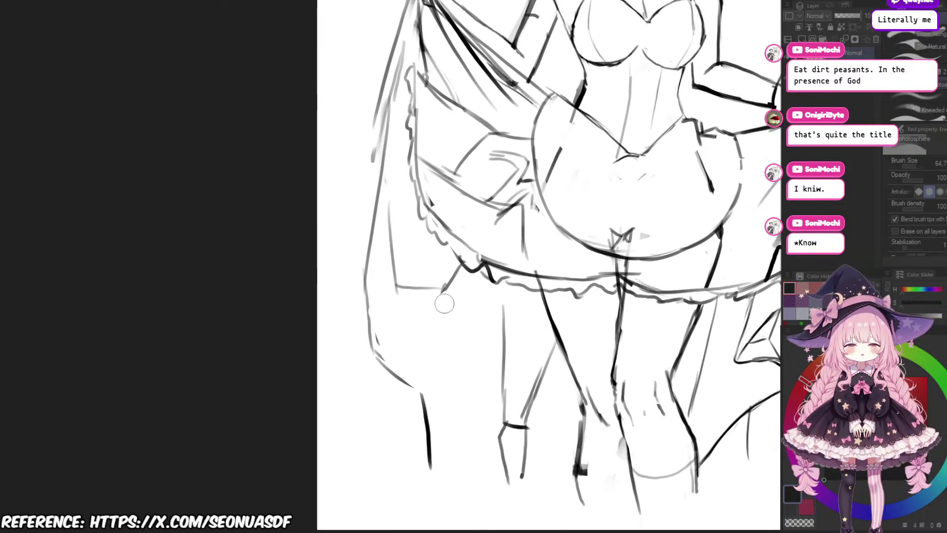
pyautogui.press('b')
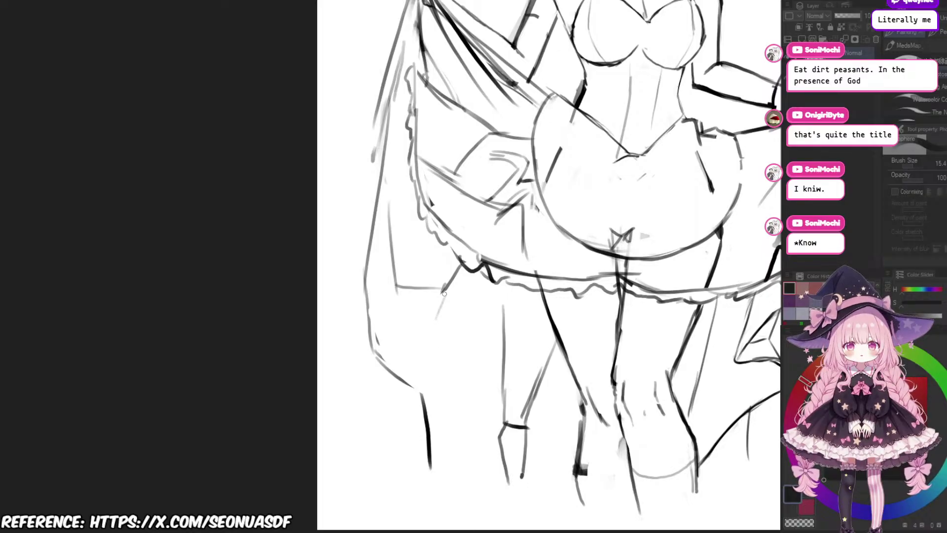
pyautogui.moveTo(404, 293)
pyautogui.mouseDown()
pyautogui.moveTo(407, 318)
pyautogui.moveTo(452, 320)
pyautogui.moveTo(439, 317)
pyautogui.mouseUp()
pyautogui.press('e')
pyautogui.press('b')
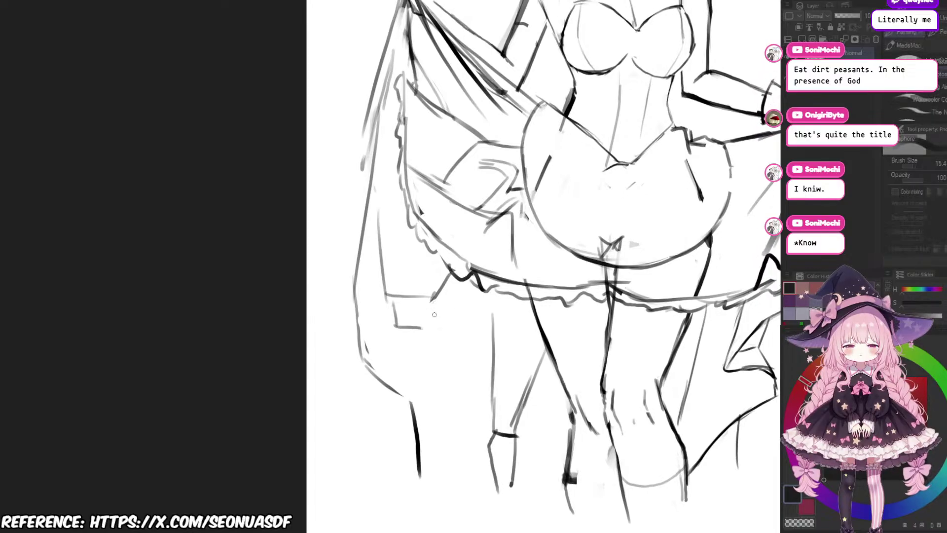
pyautogui.moveTo(458, 282)
pyautogui.mouseDown()
pyautogui.moveTo(427, 328)
pyautogui.moveTo(430, 299)
pyautogui.moveTo(416, 299)
pyautogui.mouseUp()
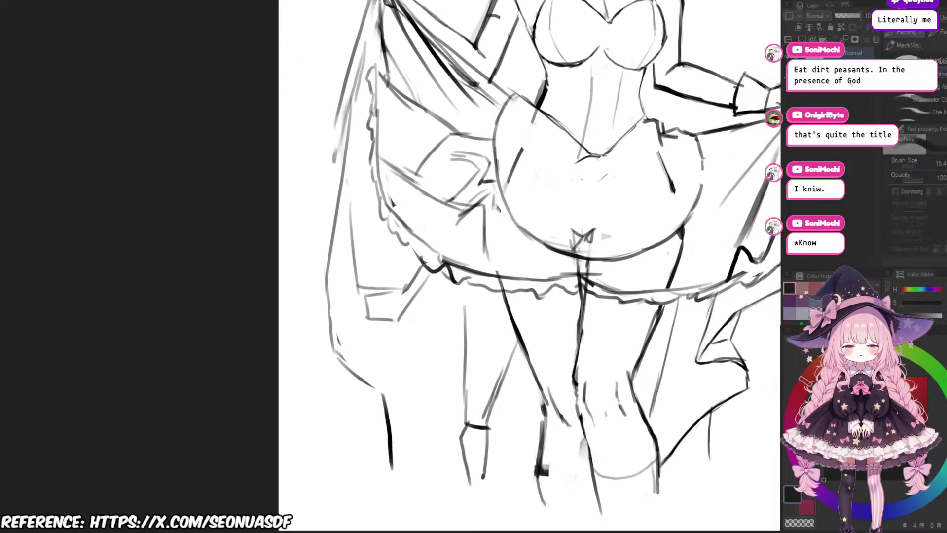
# Step: Erase the upper end of the tapering fold beside the leg and draw an angled edge connecting it to the ruffled hem
pyautogui.scroll(-1, 526, 305)
pyautogui.press('e')
pyautogui.moveTo(463, 318)
pyautogui.mouseDown()
pyautogui.moveTo(467, 307)
pyautogui.moveTo(469, 331)
pyautogui.moveTo(480, 323)
pyautogui.mouseUp()
pyautogui.press('b')
pyautogui.moveTo(459, 283)
pyautogui.mouseDown()
pyautogui.moveTo(450, 299)
pyautogui.moveTo(474, 332)
pyautogui.mouseUp()
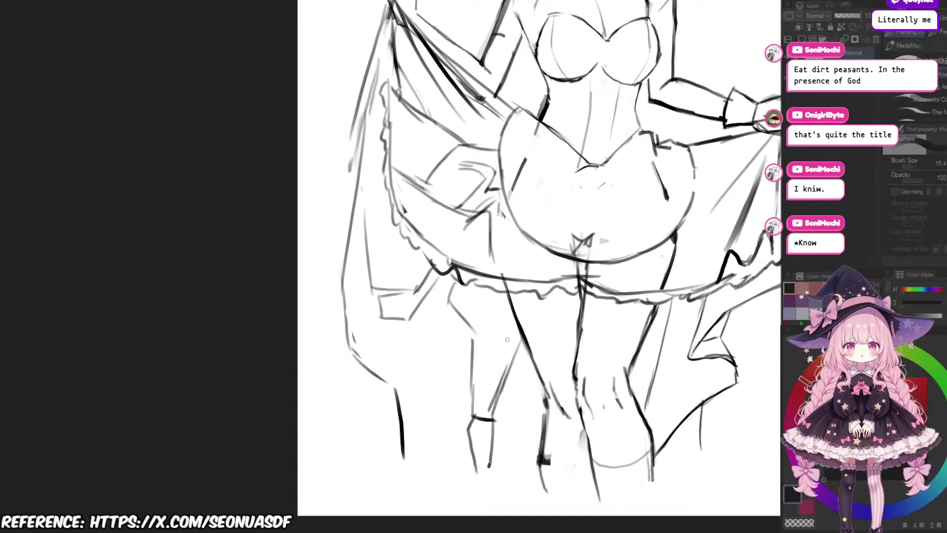
pyautogui.scroll(-3, 564, 291)
pyautogui.scroll(4, 578, 209)
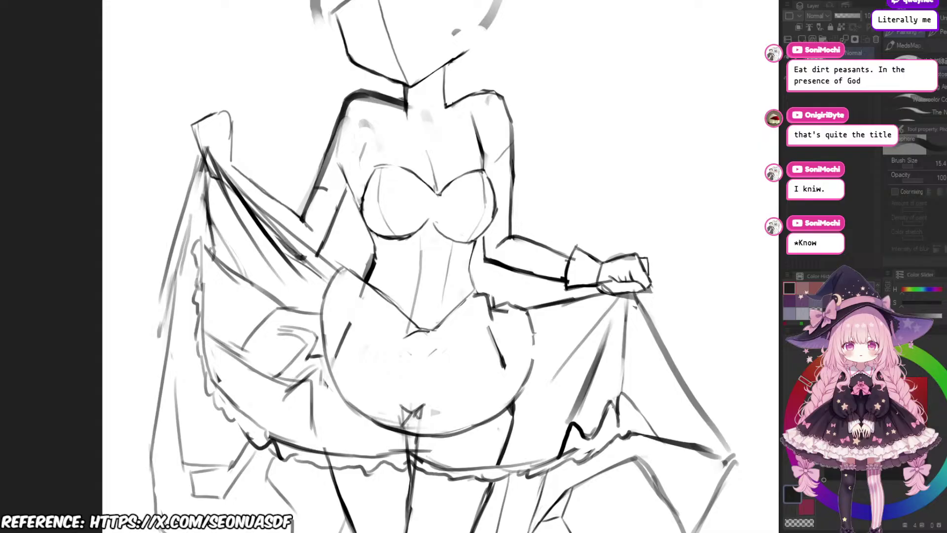
# Step: Erase the outer thigh line just below the hem on the raised-fist side and redraw it as a cleaner slanting contour
pyautogui.moveTo(478, 462); pyautogui.dragTo(496, 306)
pyautogui.press('e')
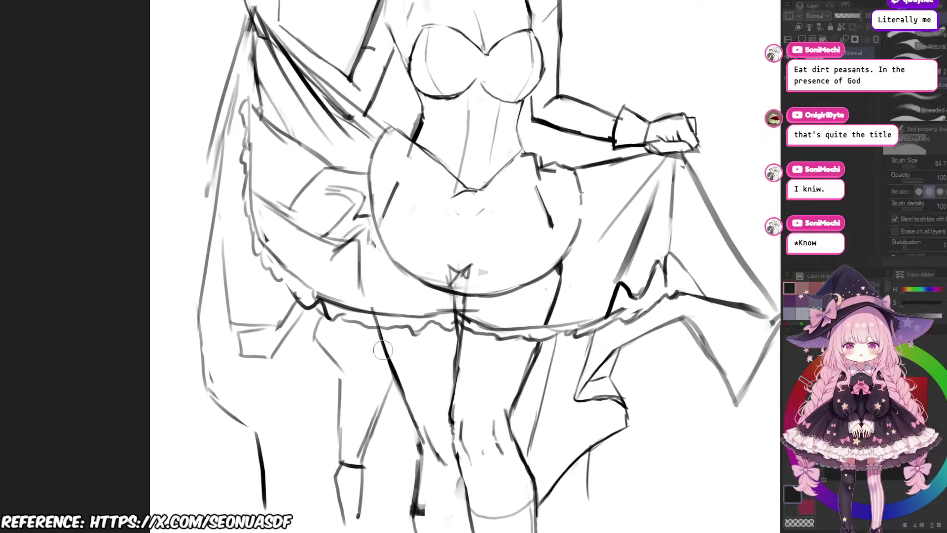
pyautogui.moveTo(378, 332)
pyautogui.mouseDown()
pyautogui.moveTo(406, 394)
pyautogui.moveTo(356, 341)
pyautogui.mouseUp()
pyautogui.press('b')
pyautogui.scroll(2, 339, 306)
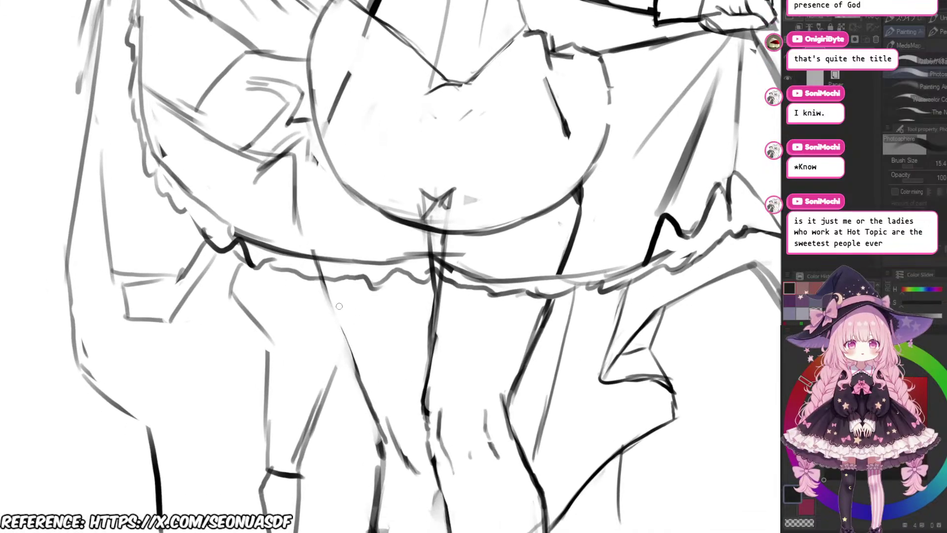
pyautogui.moveTo(325, 279); pyautogui.dragTo(352, 353)
pyautogui.hotkey('ctrl', 'z')
pyautogui.moveTo(324, 280); pyautogui.dragTo(361, 368)
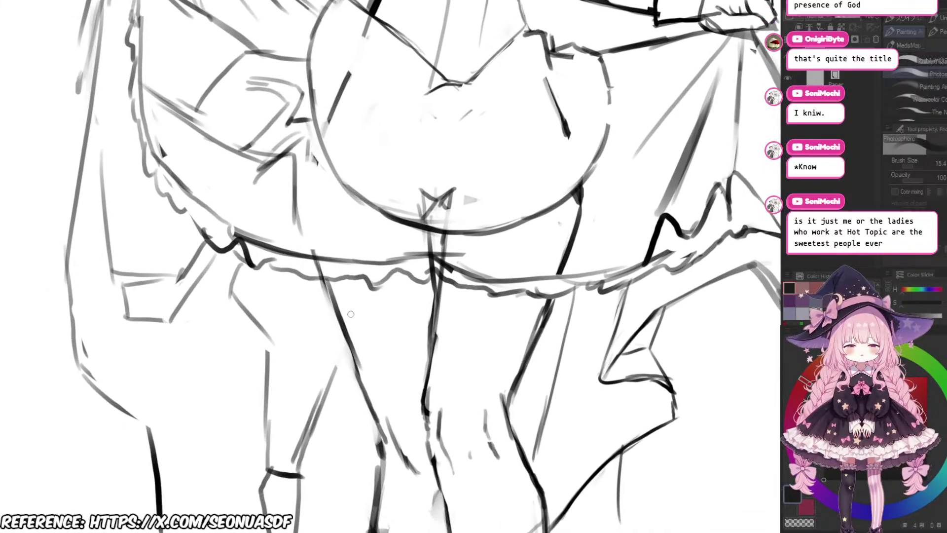
# Step: Reduce the eraser size and erase the part of the thigh line that crosses the skirt's ruffled hem
pyautogui.press('e')
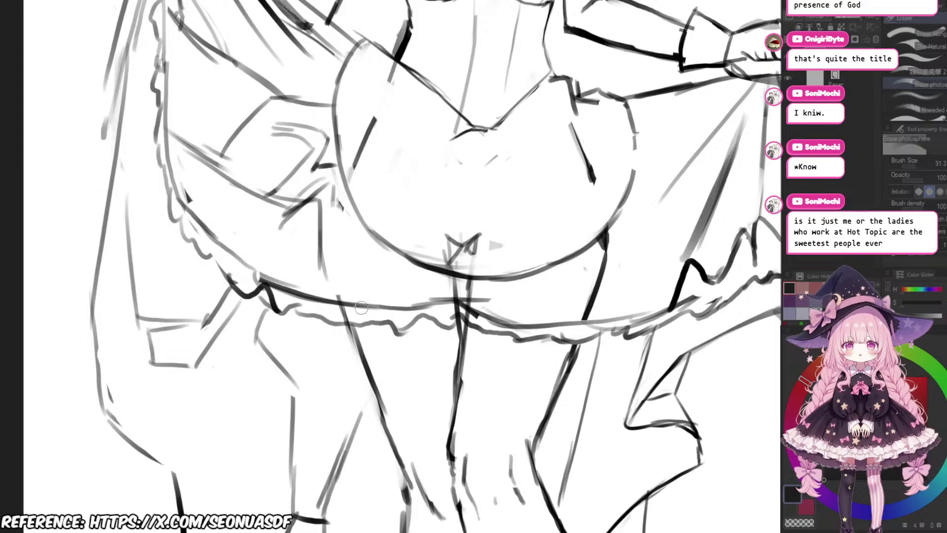
pyautogui.press('[')
pyautogui.press('[')
pyautogui.moveTo(336, 314)
pyautogui.mouseDown()
pyautogui.moveTo(333, 292)
pyautogui.moveTo(362, 302)
pyautogui.mouseUp()
pyautogui.scroll(-5, 483, 241)
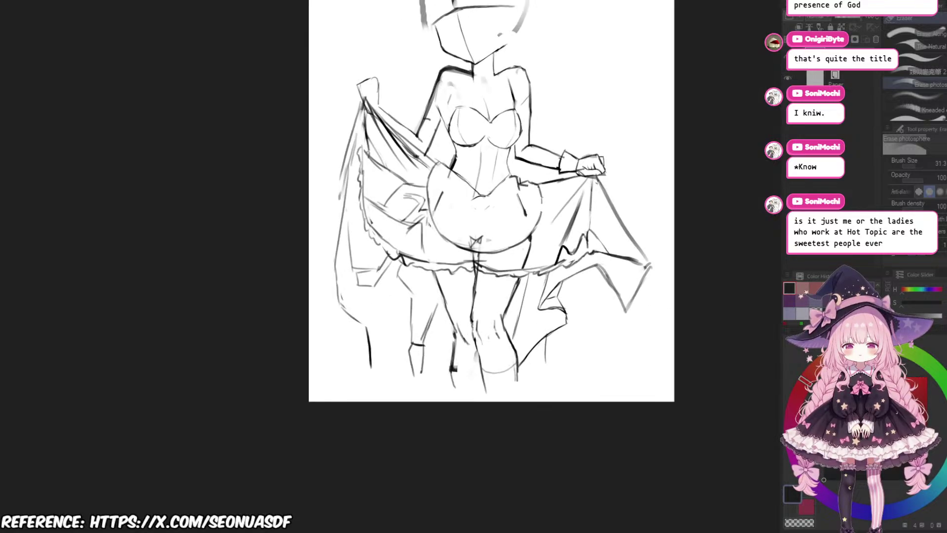
pyautogui.scroll(5, 542, 224)
pyautogui.scroll(-4, 538, 269)
pyautogui.scroll(5, 534, 267)
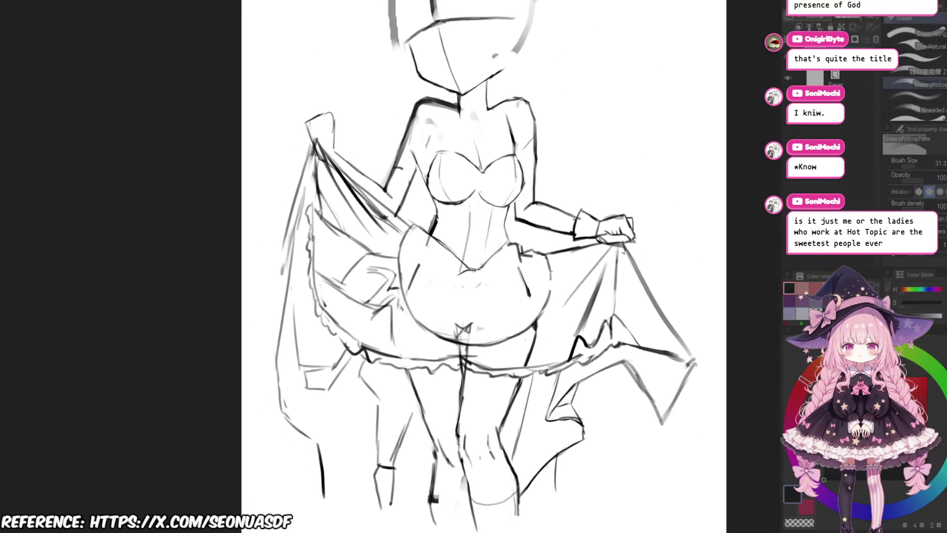
pyautogui.press('b')
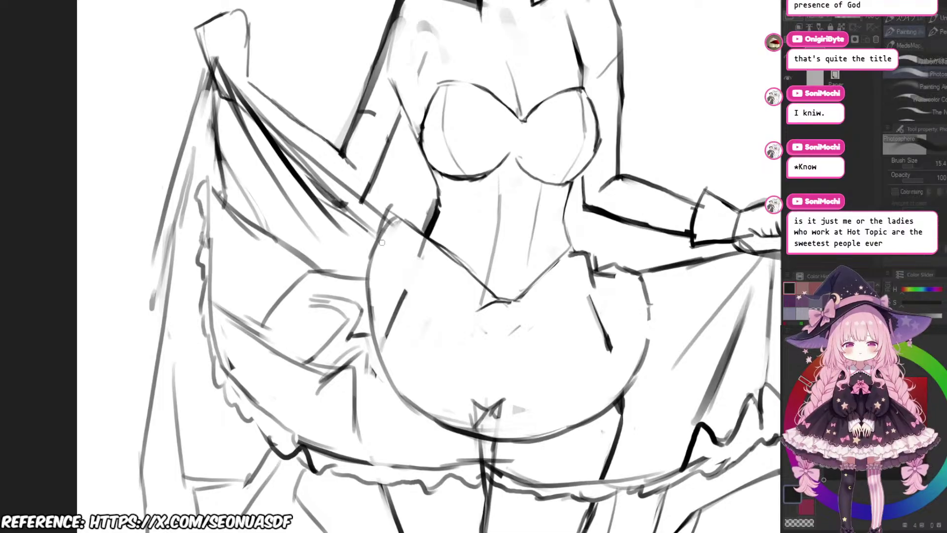
pyautogui.scroll(-5, 381, 242)
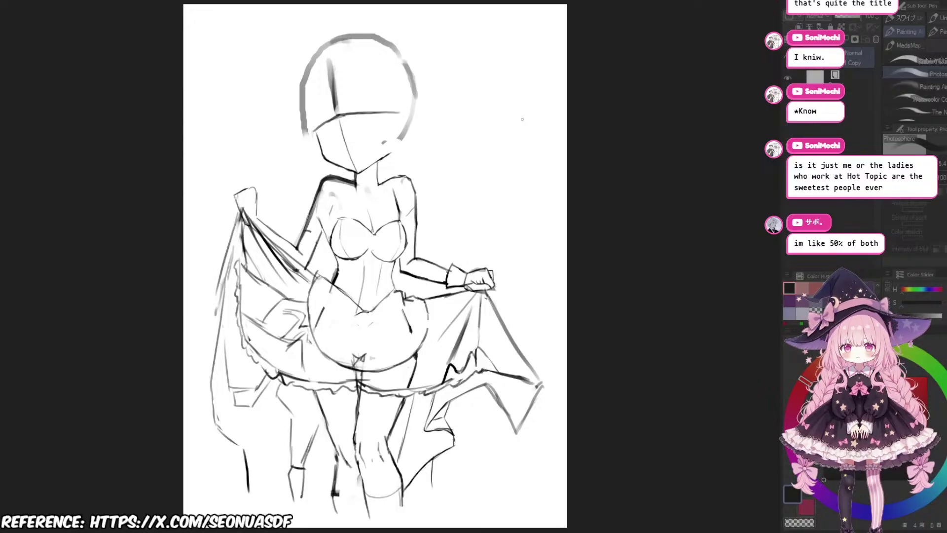
# Step: Erase the excess thickness of the heavy waist stroke above the V waistline on the raised-fist side
pyautogui.moveTo(394, 247); pyautogui.dragTo(464, 269)
pyautogui.scroll(2, 464, 220)
pyautogui.scroll(1, 462, 237)
pyautogui.scroll(1, 427, 175)
pyautogui.scroll(1, 461, 227)
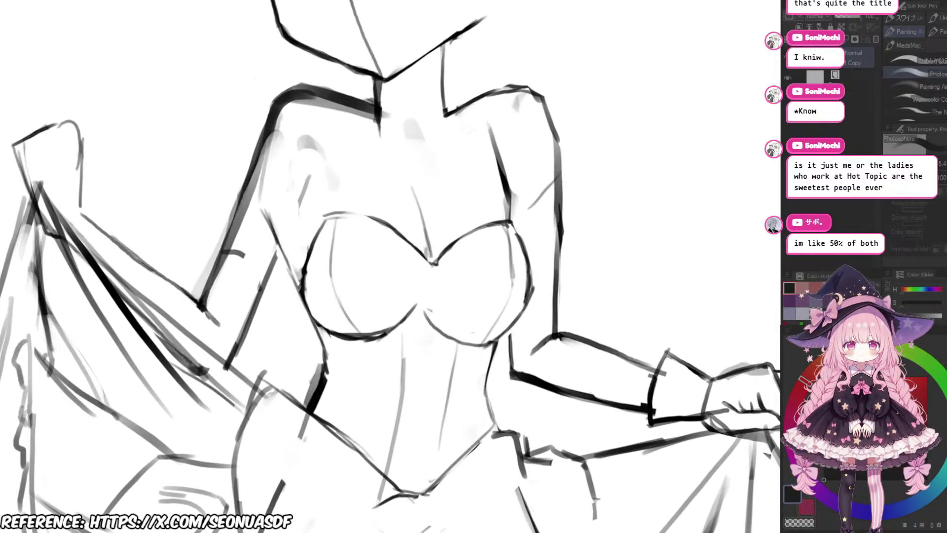
pyautogui.scroll(-1, 461, 227)
pyautogui.scroll(3, 437, 301)
pyautogui.press('e')
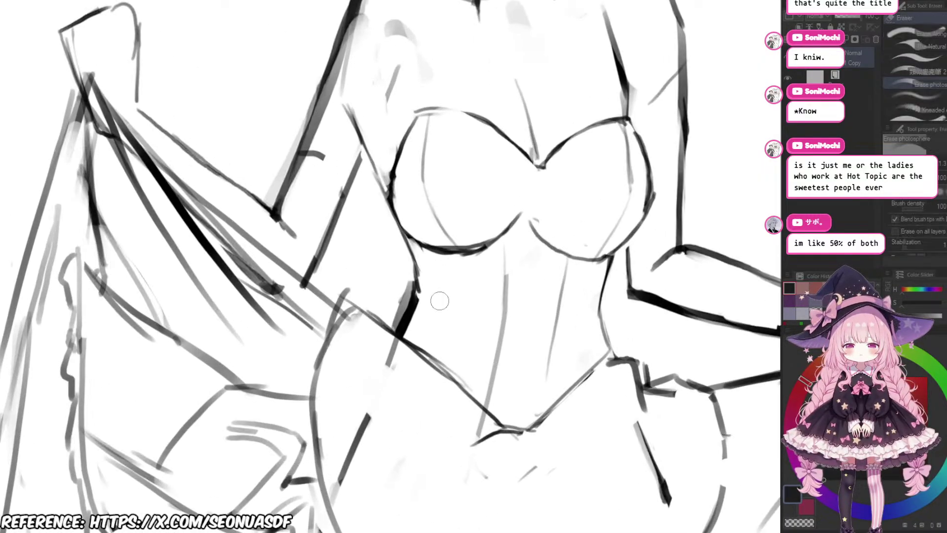
pyautogui.scroll(2, 438, 301)
pyautogui.scroll(1, 425, 309)
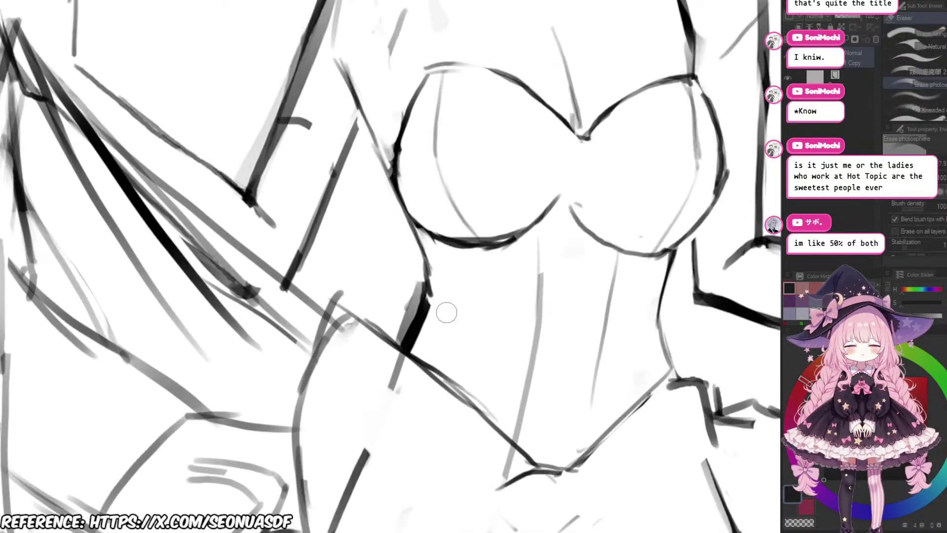
pyautogui.moveTo(442, 295)
pyautogui.mouseDown()
pyautogui.moveTo(419, 338)
pyautogui.moveTo(413, 289)
pyautogui.moveTo(397, 323)
pyautogui.mouseUp()
pyautogui.press('p')
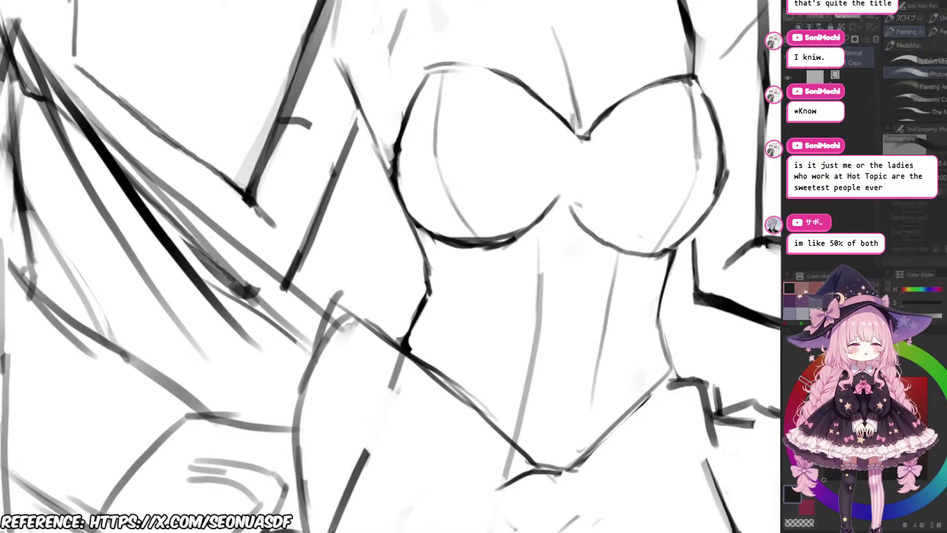
# Step: Redraw the thinned waist stroke down to the V waistline and trim the dark blot where the two lines meet
pyautogui.moveTo(427, 296); pyautogui.dragTo(400, 347)
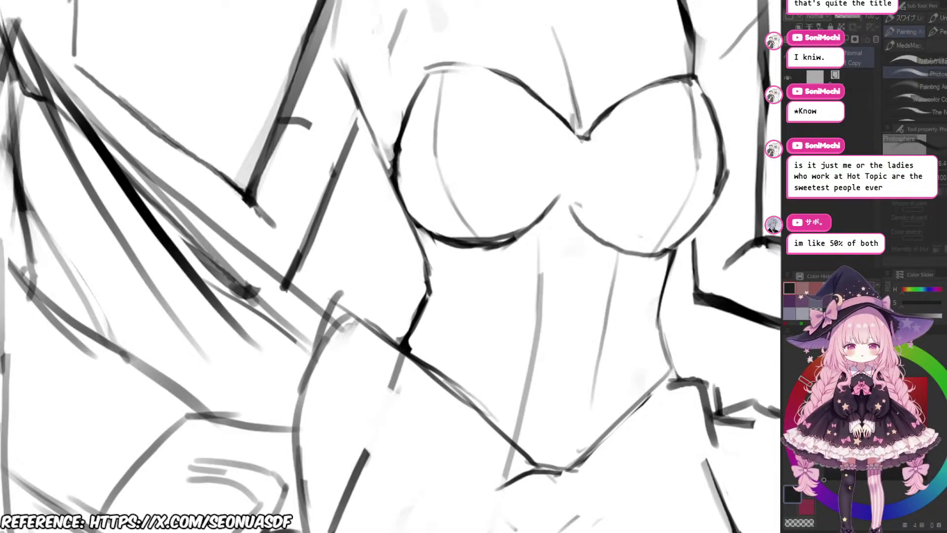
pyautogui.press('e')
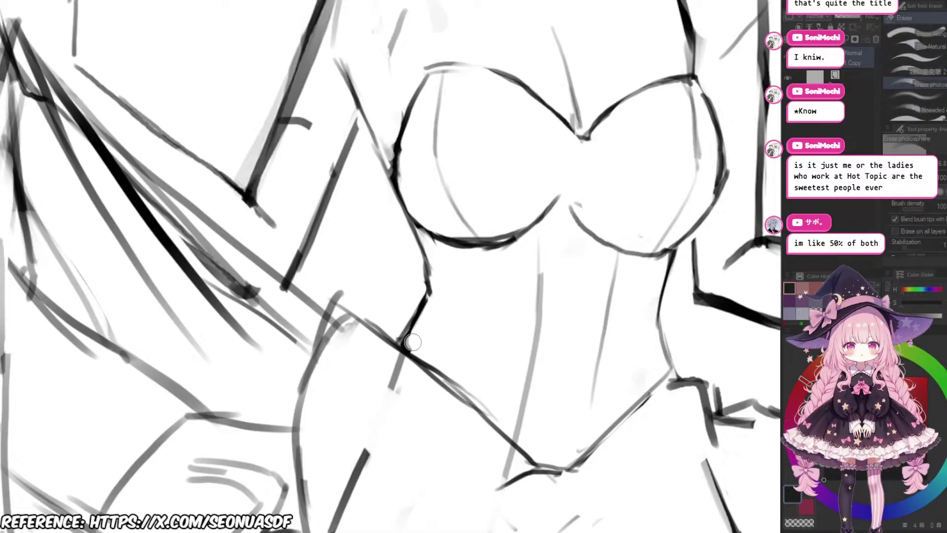
pyautogui.moveTo(412, 341)
pyautogui.mouseDown()
pyautogui.moveTo(422, 355)
pyautogui.moveTo(411, 314)
pyautogui.moveTo(388, 342)
pyautogui.mouseUp()
pyautogui.scroll(-3, 419, 349)
pyautogui.scroll(4, 425, 353)
pyautogui.press('[')
pyautogui.press('p')
pyautogui.scroll(-3, 389, 313)
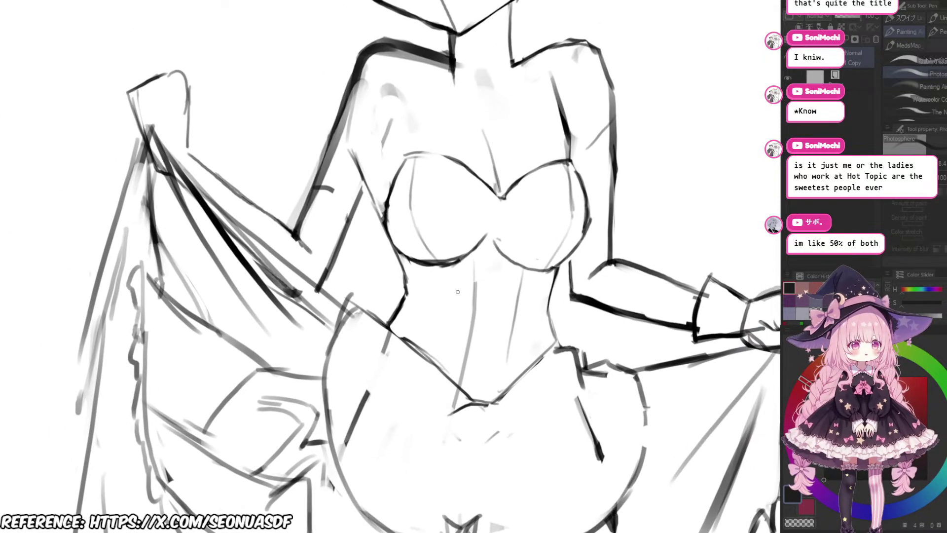
# Step: Erase the lower waist contour on the lowered-fist side and redraw it down to the end of the V waistline
pyautogui.moveTo(458, 291); pyautogui.dragTo(399, 279)
pyautogui.scroll(3, 579, 271)
pyautogui.scroll(-7, 540, 299)
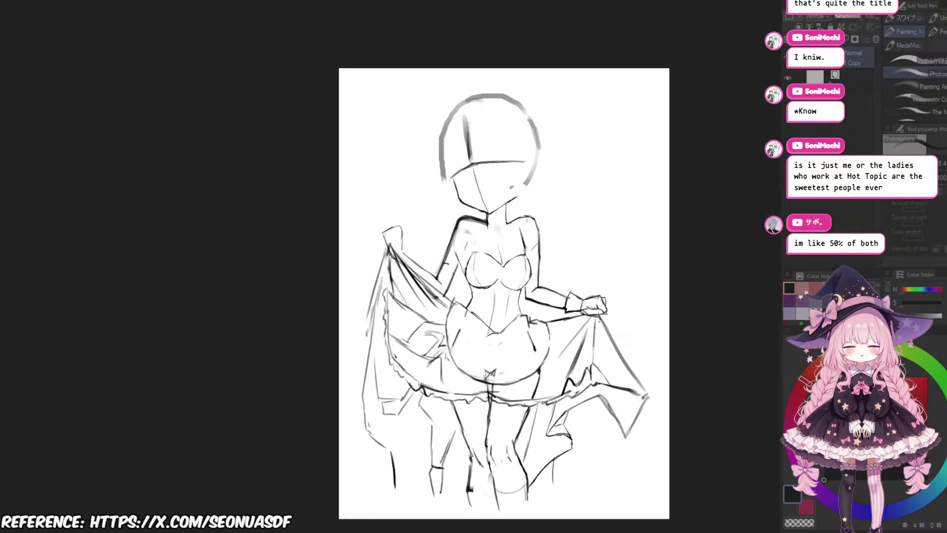
pyautogui.scroll(6, 526, 325)
pyautogui.press('e')
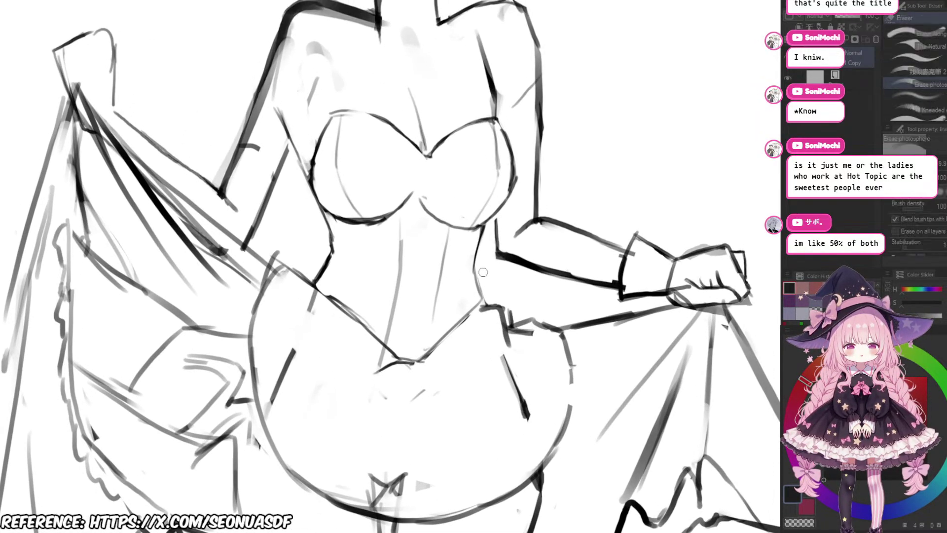
pyautogui.moveTo(483, 286); pyautogui.dragTo(478, 303)
pyautogui.press('p')
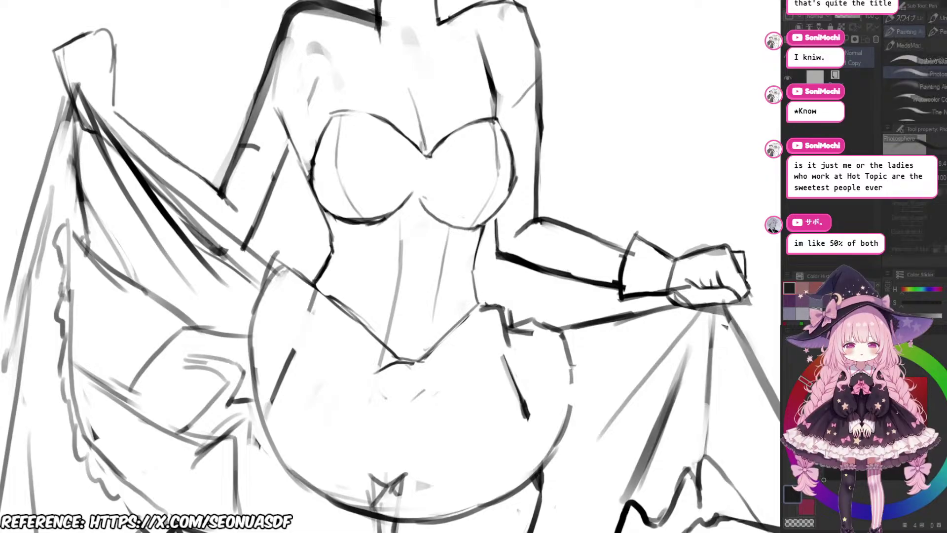
pyautogui.scroll(1, 481, 286)
pyautogui.moveTo(474, 264); pyautogui.dragTo(478, 308)
pyautogui.scroll(3, 488, 276)
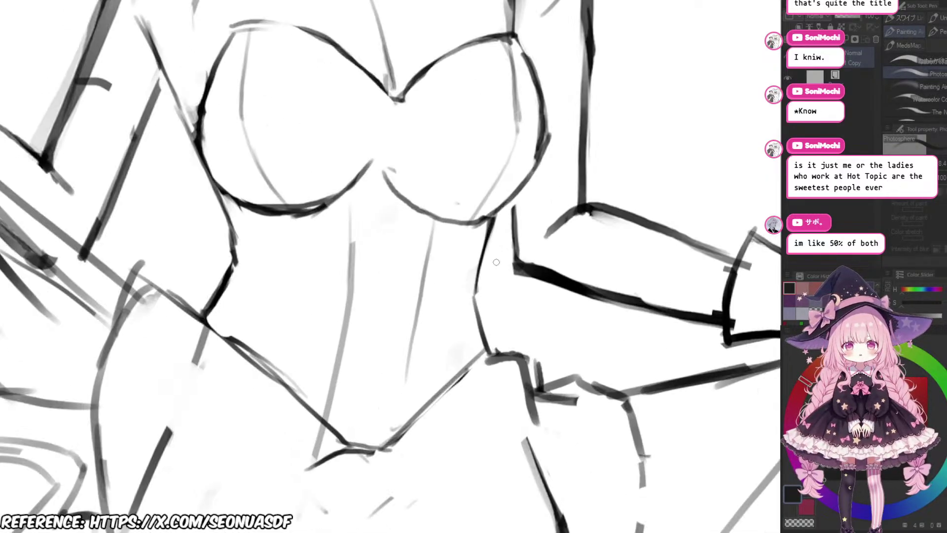
# Step: Erase the waist contour beneath the bust on the lowered-fist side and redraw it as a darker inward curve
pyautogui.scroll(1, 496, 262)
pyautogui.press('e')
pyautogui.moveTo(500, 265)
pyautogui.mouseDown()
pyautogui.moveTo(491, 318)
pyautogui.moveTo(494, 311)
pyautogui.mouseUp()
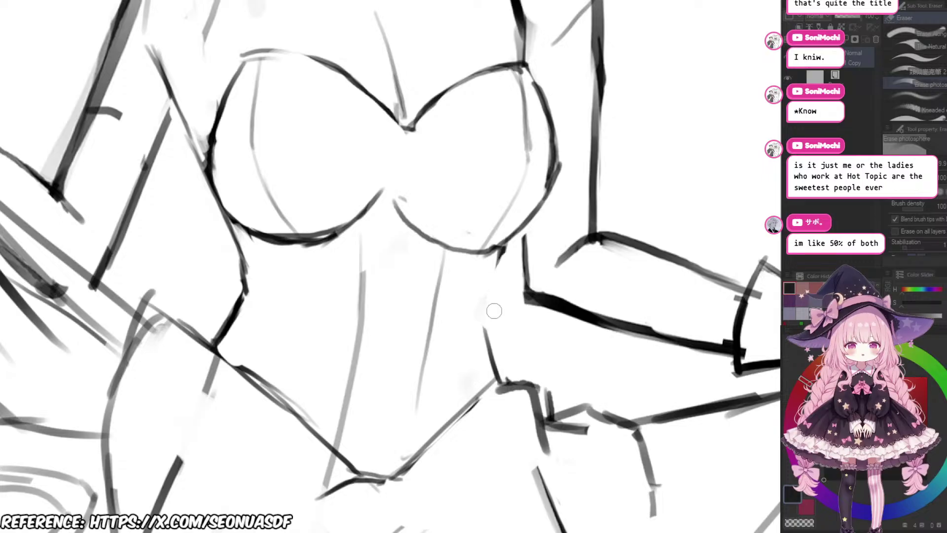
pyautogui.press('p')
pyautogui.moveTo(498, 258); pyautogui.dragTo(468, 324)
pyautogui.hotkey('ctrl', 'z')
pyautogui.hotkey('ctrl', 'z')
pyautogui.moveTo(491, 263)
pyautogui.mouseDown()
pyautogui.moveTo(472, 325)
pyautogui.moveTo(483, 380)
pyautogui.mouseUp()
# Step: Trim the outer edge of the redrawn waist curve and retouch the line at the narrowest part of the waist
pyautogui.press('e')
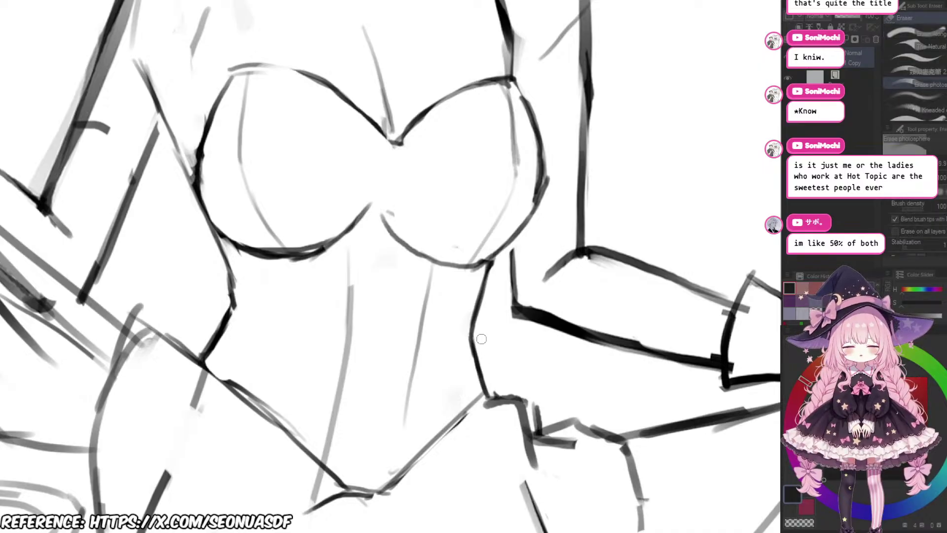
pyautogui.moveTo(479, 338); pyautogui.dragTo(493, 392)
pyautogui.press('p')
pyautogui.moveTo(471, 336)
pyautogui.mouseDown()
pyautogui.moveTo(486, 400)
pyautogui.moveTo(473, 343)
pyautogui.moveTo(513, 348)
pyautogui.mouseUp()
pyautogui.scroll(-5, 533, 348)
pyautogui.scroll(3, 532, 348)
pyautogui.scroll(3, 513, 327)
pyautogui.scroll(-7, 521, 283)
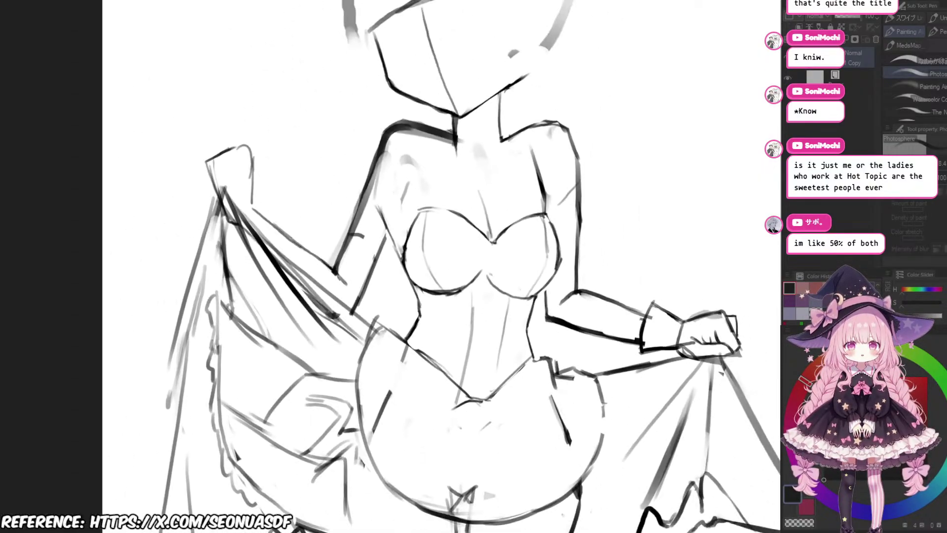
# Step: Draw a short curved line rising from the bustline's outer corner on the raised-fist side
pyautogui.scroll(4, 518, 283)
pyautogui.scroll(3, 518, 283)
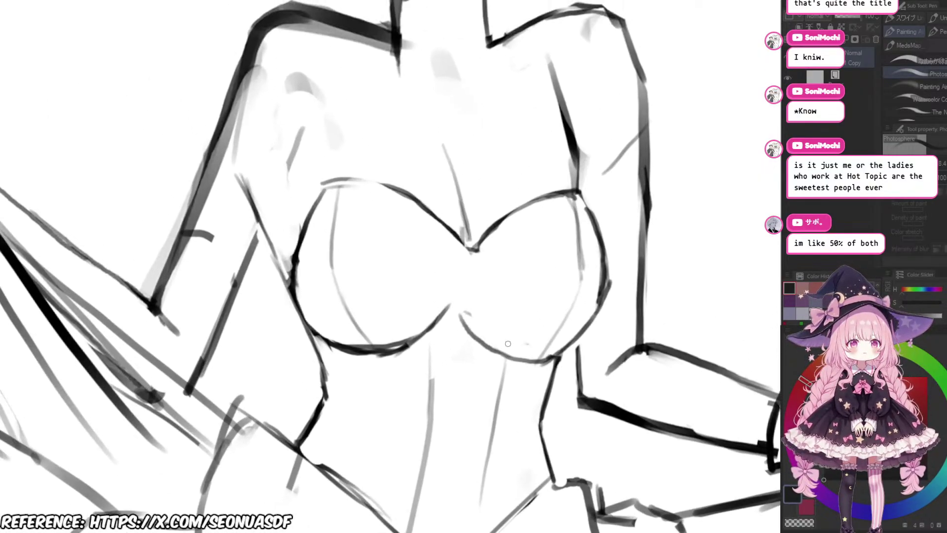
pyautogui.scroll(1, 511, 342)
pyautogui.scroll(-2, 500, 362)
pyautogui.scroll(2, 489, 340)
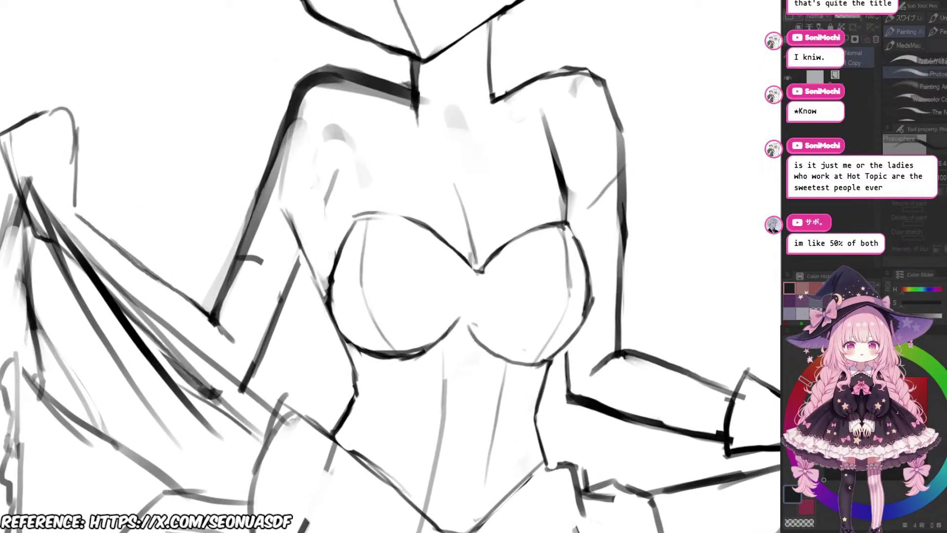
pyautogui.scroll(1, 488, 340)
pyautogui.press('m')
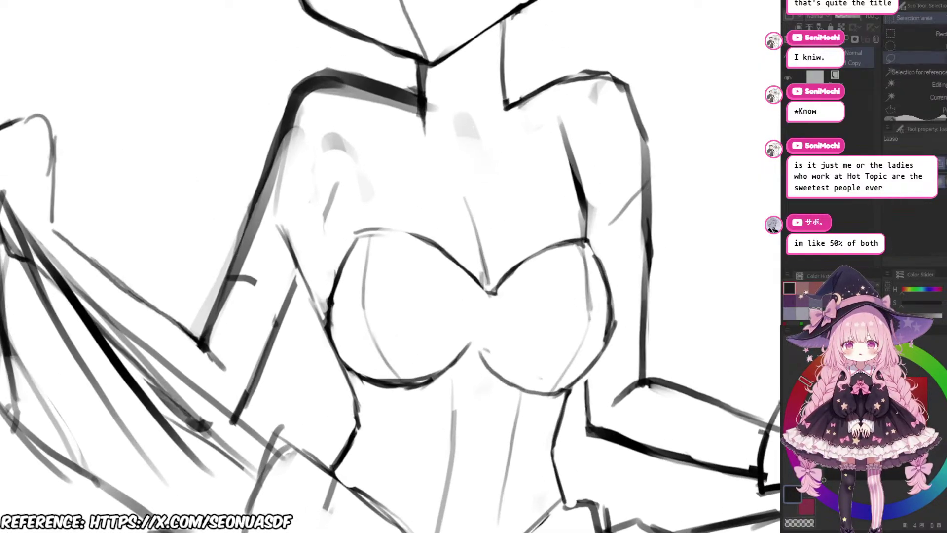
pyautogui.moveTo(365, 221); pyautogui.dragTo(400, 245)
pyautogui.press('p')
pyautogui.moveTo(395, 208); pyautogui.dragTo(379, 283)
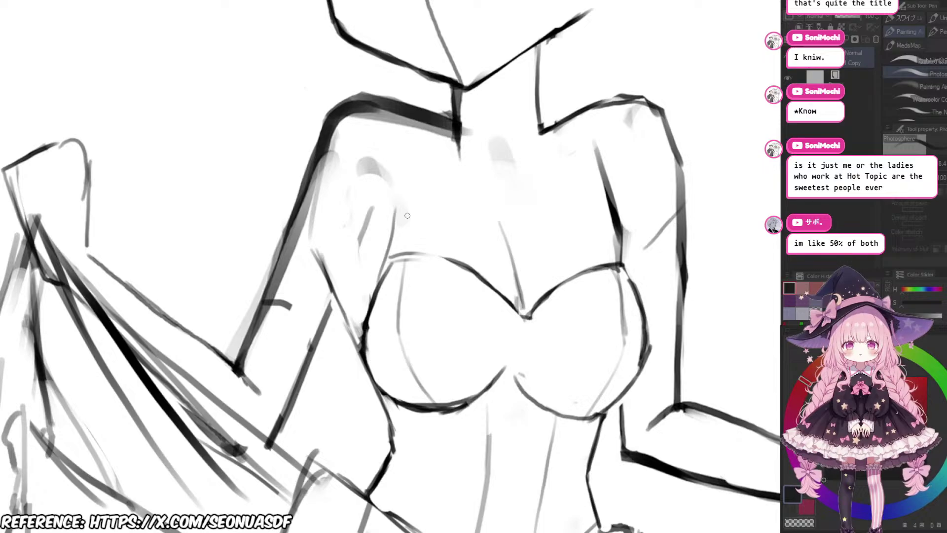
# Step: Erase the curved line above the bustline and redraw it as a longer line reaching up to the shoulder
pyautogui.press('e')
pyautogui.scroll(-2, 419, 207)
pyautogui.scroll(1, 432, 200)
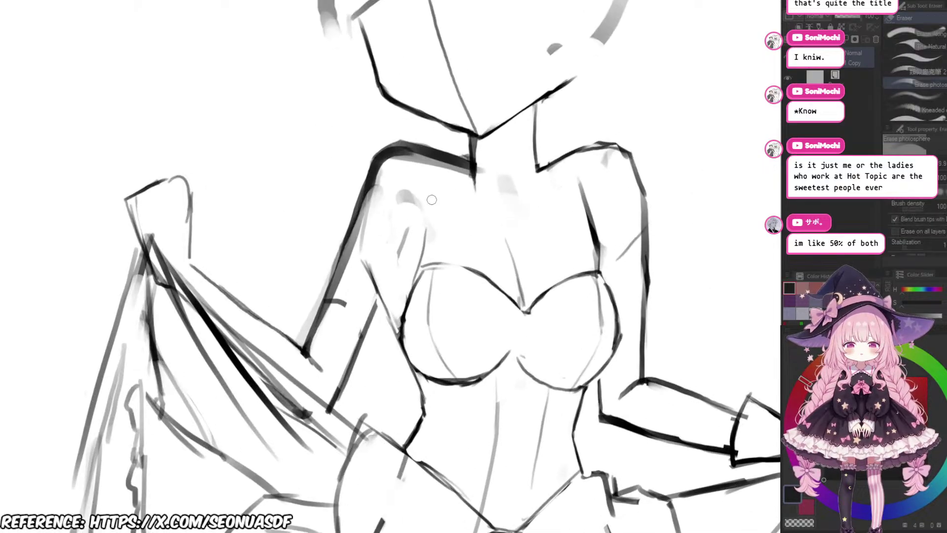
pyautogui.moveTo(426, 228); pyautogui.dragTo(422, 254)
pyautogui.press('p')
pyautogui.moveTo(430, 190); pyautogui.dragTo(419, 270)
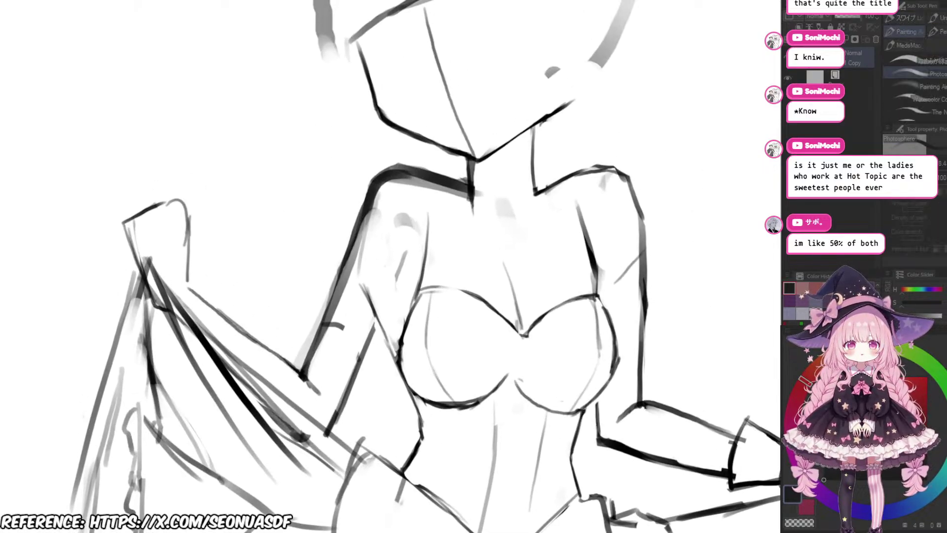
pyautogui.scroll(1, 439, 197)
pyautogui.moveTo(418, 170); pyautogui.dragTo(418, 217)
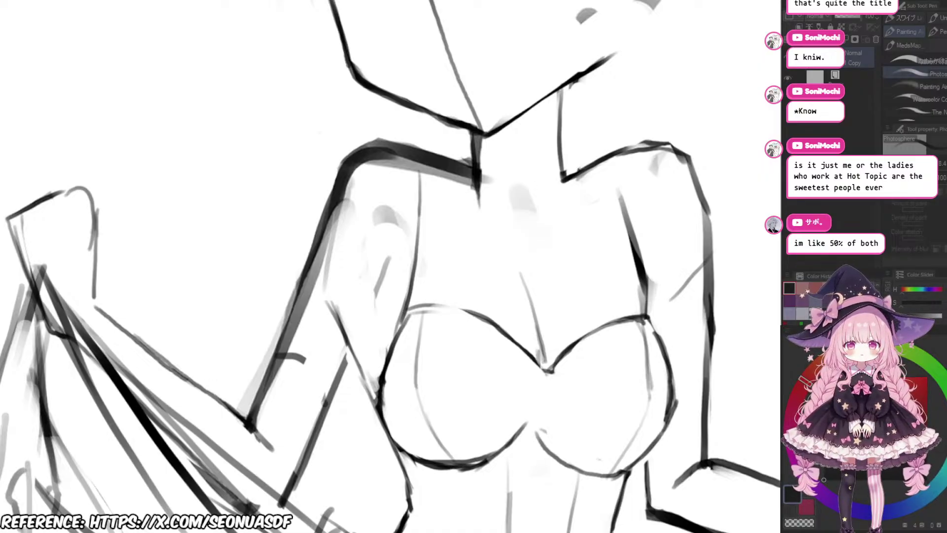
# Step: Retouch the raised-fist side's shoulder and upper arm outline, trimming the thick line along the outer arm and the shoulder's upper edge
pyautogui.moveTo(345, 197)
pyautogui.mouseDown()
pyautogui.moveTo(369, 213)
pyautogui.moveTo(390, 166)
pyautogui.mouseUp()
pyautogui.press('e')
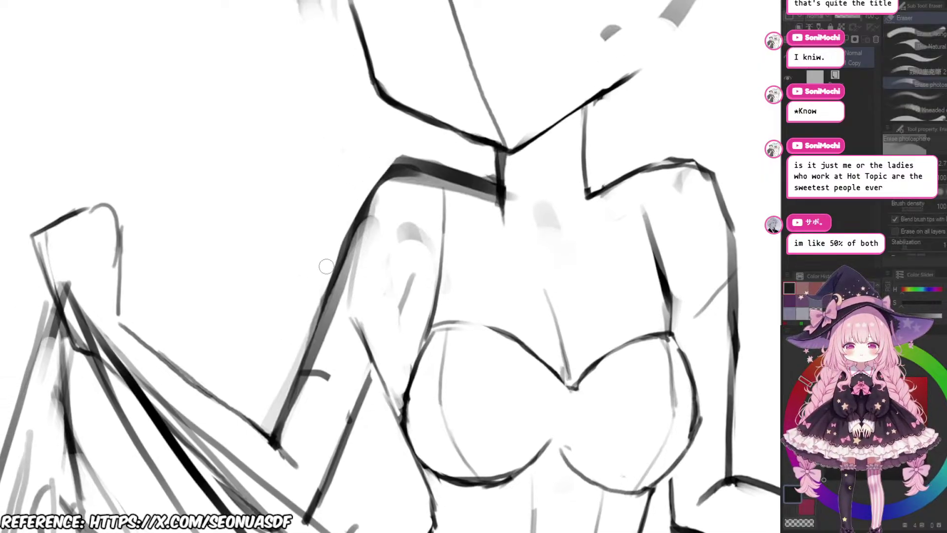
pyautogui.moveTo(327, 267); pyautogui.dragTo(402, 145)
pyautogui.press('p')
pyautogui.moveTo(388, 240); pyautogui.dragTo(413, 258)
pyautogui.moveTo(341, 354)
pyautogui.mouseDown()
pyautogui.moveTo(401, 211)
pyautogui.moveTo(387, 241)
pyautogui.moveTo(431, 188)
pyautogui.moveTo(517, 213)
pyautogui.moveTo(510, 221)
pyautogui.moveTo(421, 185)
pyautogui.moveTo(392, 189)
pyautogui.moveTo(471, 186)
pyautogui.mouseUp()
pyautogui.hotkey('ctrl', 'z')
pyautogui.press('e')
pyautogui.moveTo(419, 178)
pyautogui.mouseDown()
pyautogui.moveTo(520, 209)
pyautogui.moveTo(468, 227)
pyautogui.moveTo(447, 209)
pyautogui.moveTo(470, 218)
pyautogui.mouseUp()
# Step: Erase and redraw the shoulder line on the lowered-fist side as a smoother, darker curve from neck to arm, trimming its upper edge
pyautogui.moveTo(706, 222)
pyautogui.mouseDown()
pyautogui.moveTo(639, 236)
pyautogui.moveTo(596, 228)
pyautogui.mouseUp()
pyautogui.scroll(-2, 640, 231)
pyautogui.scroll(4, 641, 230)
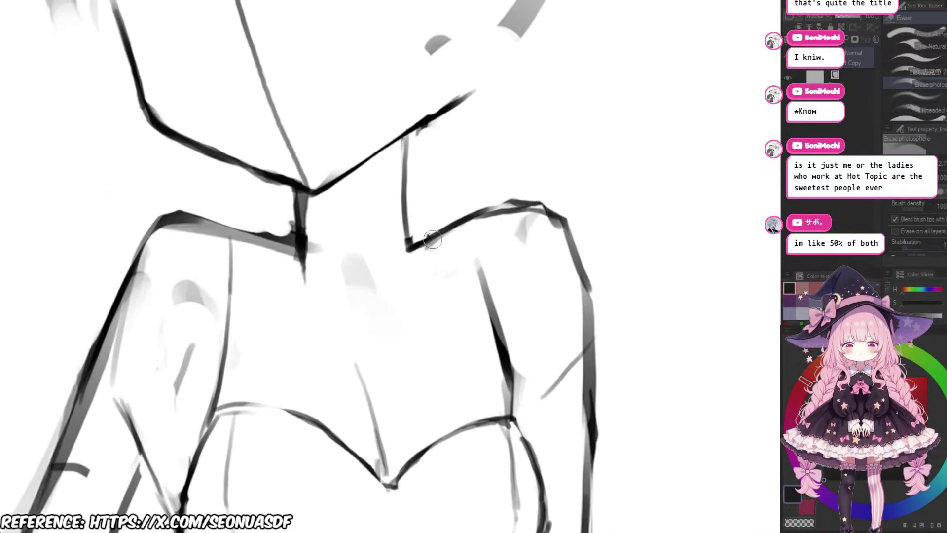
pyautogui.moveTo(432, 239); pyautogui.dragTo(497, 216)
pyautogui.press('p')
pyautogui.moveTo(440, 237); pyautogui.dragTo(526, 209)
pyautogui.moveTo(472, 225)
pyautogui.mouseDown()
pyautogui.moveTo(547, 207)
pyautogui.moveTo(577, 238)
pyautogui.mouseUp()
pyautogui.press('e')
pyautogui.moveTo(469, 207)
pyautogui.mouseDown()
pyautogui.moveTo(545, 193)
pyautogui.moveTo(521, 191)
pyautogui.moveTo(531, 234)
pyautogui.moveTo(489, 190)
pyautogui.mouseUp()
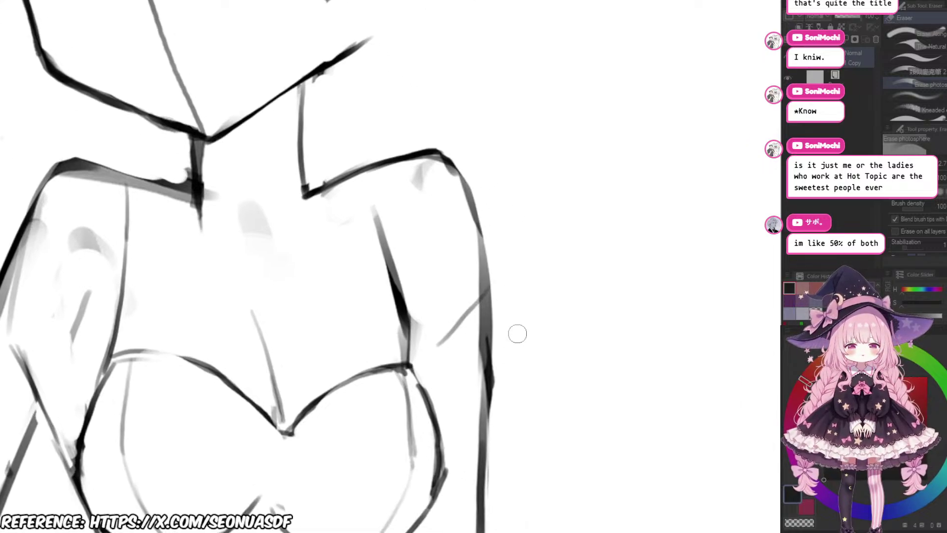
# Step: Trim the outer edge of the upper arm line on the lowered-fist side to make it thinner
pyautogui.moveTo(518, 333); pyautogui.dragTo(503, 209)
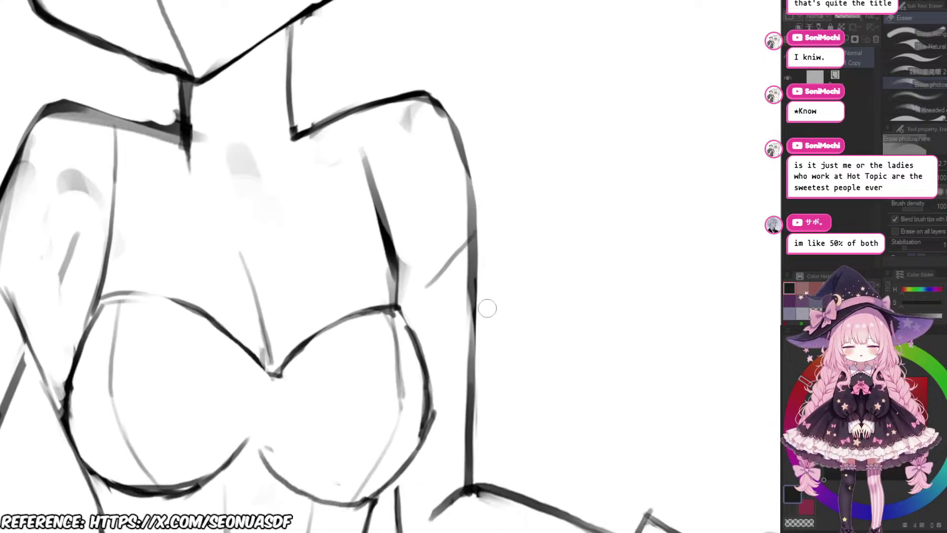
pyautogui.scroll(-4, 541, 310)
pyautogui.scroll(3, 537, 310)
pyautogui.moveTo(526, 329); pyautogui.dragTo(554, 306)
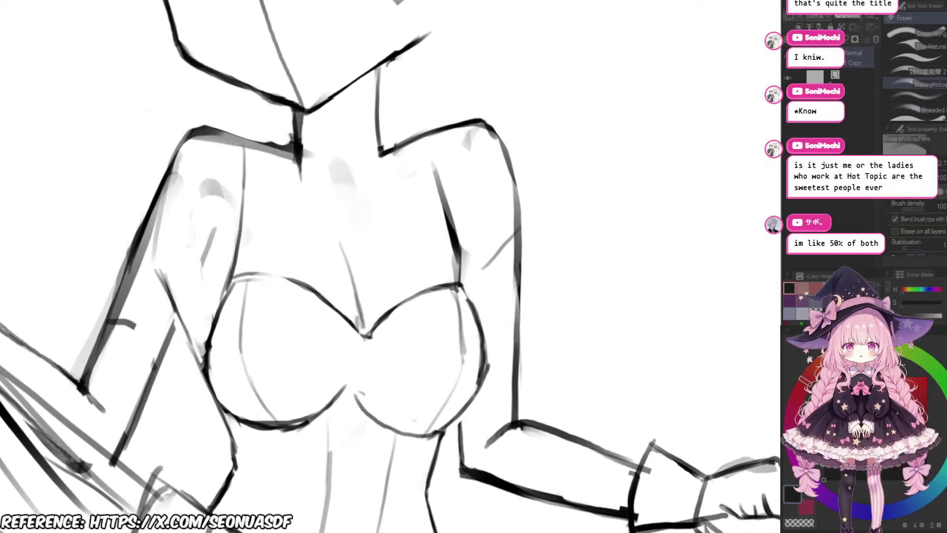
pyautogui.scroll(3, 429, 274)
pyautogui.press('p')
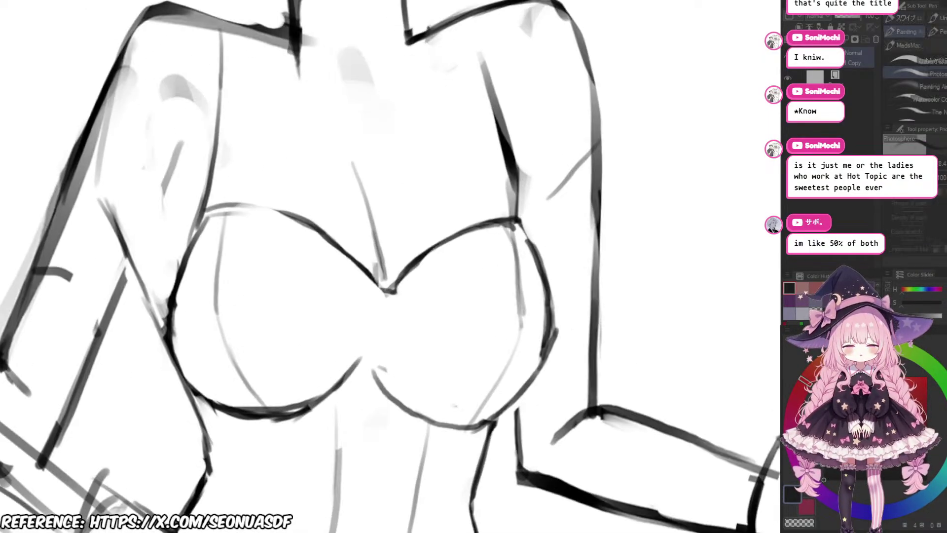
pyautogui.scroll(-2, 518, 276)
pyautogui.scroll(3, 520, 276)
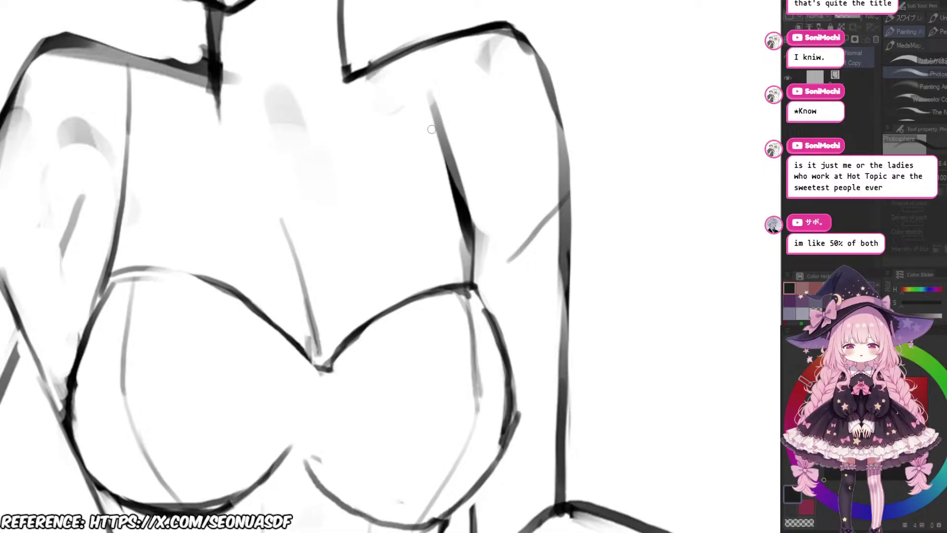
# Step: Draw the line from the figure's left upper chest down to the bodice corner and thin it with the eraser
pyautogui.moveTo(478, 247); pyautogui.dragTo(484, 278)
pyautogui.moveTo(427, 136); pyautogui.dragTo(479, 296)
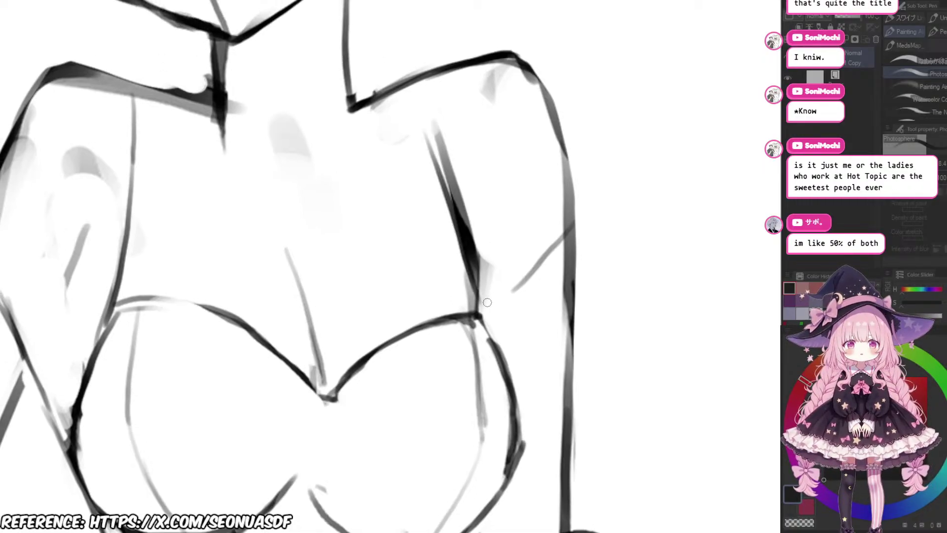
pyautogui.press('e')
pyautogui.moveTo(444, 143); pyautogui.dragTo(488, 264)
pyautogui.scroll(-3, 493, 222)
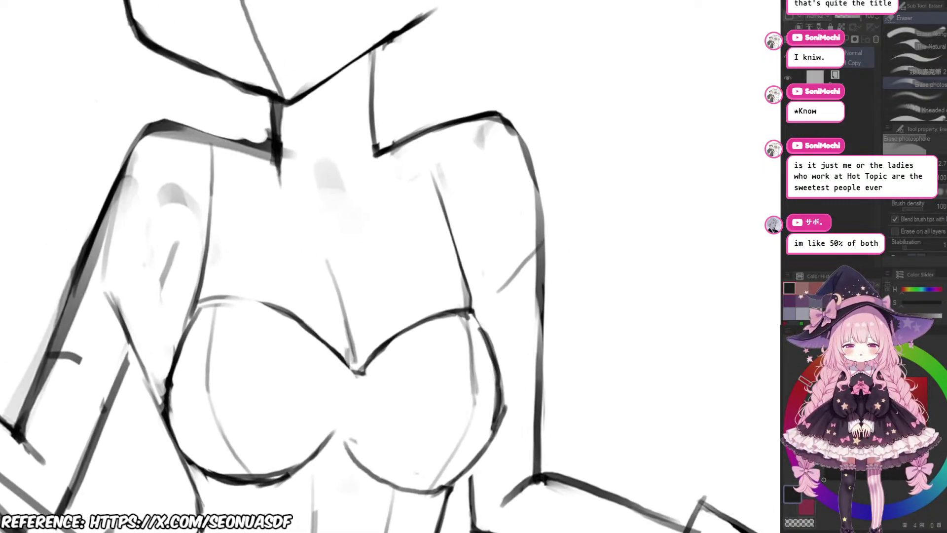
pyautogui.scroll(3, 505, 216)
pyautogui.moveTo(470, 326)
pyautogui.mouseDown()
pyautogui.moveTo(472, 293)
pyautogui.moveTo(508, 245)
pyautogui.mouseUp()
# Step: Redraw the upper edge of the figure's left bodice cup so it meets the chest line in a clean corner
pyautogui.press('p')
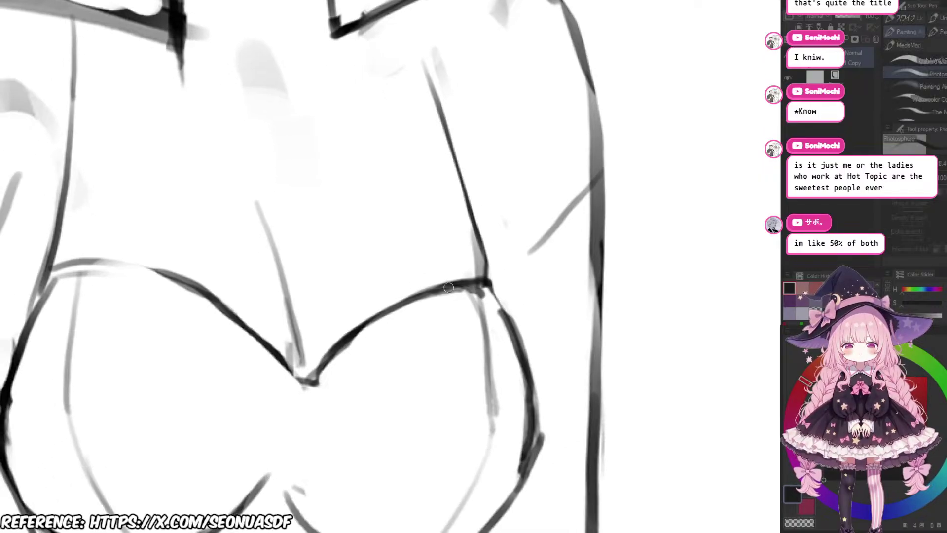
pyautogui.moveTo(419, 296)
pyautogui.mouseDown()
pyautogui.moveTo(486, 270)
pyautogui.moveTo(478, 296)
pyautogui.moveTo(538, 260)
pyautogui.mouseUp()
pyautogui.press('e')
pyautogui.press('p')
pyautogui.hotkey('ctrl', 'z')
pyautogui.moveTo(474, 269)
pyautogui.mouseDown()
pyautogui.moveTo(533, 246)
pyautogui.moveTo(555, 292)
pyautogui.mouseUp()
pyautogui.scroll(-5, 515, 266)
pyautogui.scroll(4, 543, 271)
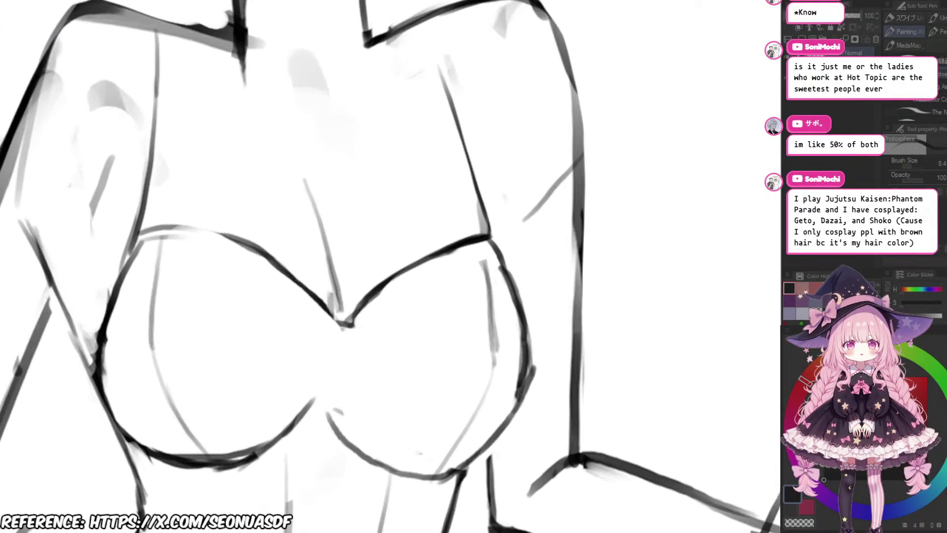
pyautogui.scroll(-4, 543, 316)
pyautogui.scroll(4, 543, 251)
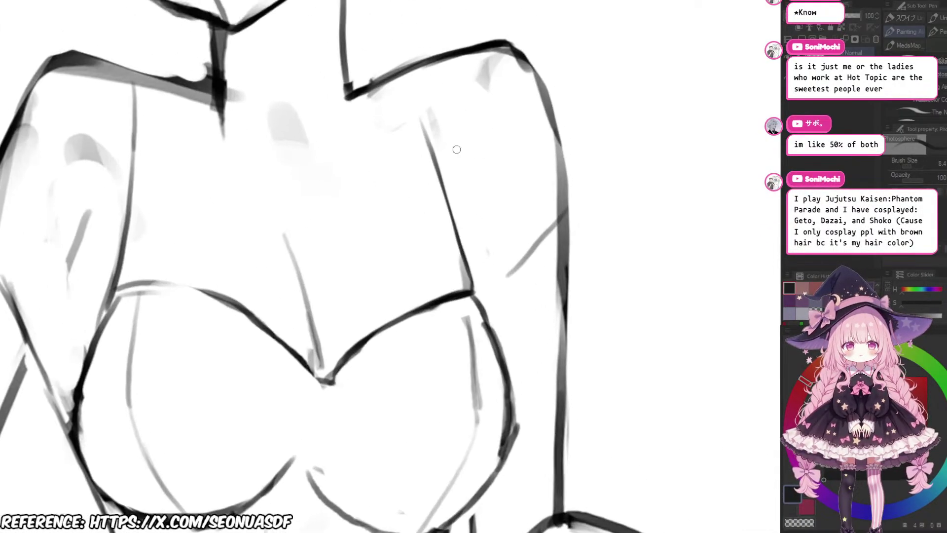
# Step: Sketch a strap line from the figure's left shoulder down the chest and erase the surplus strokes beside it
pyautogui.moveTo(394, 108); pyautogui.dragTo(446, 186)
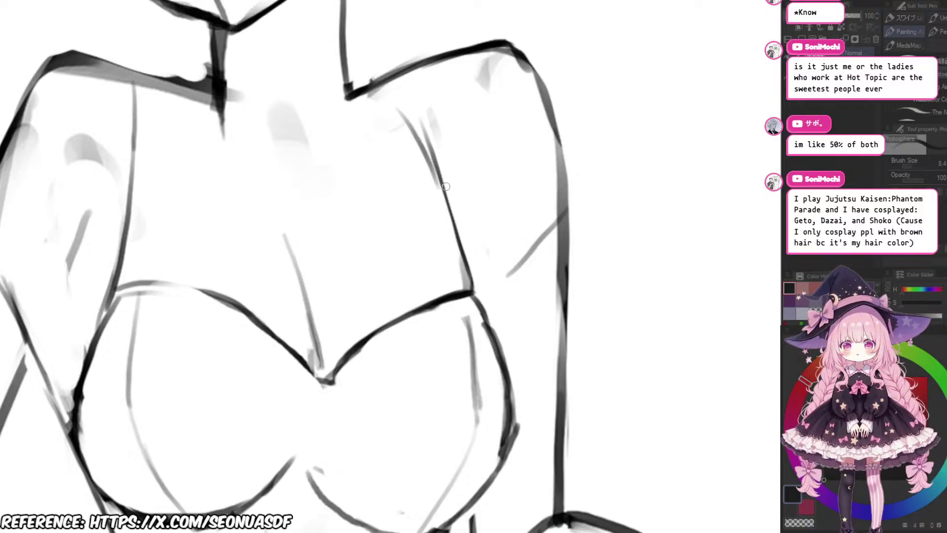
pyautogui.moveTo(389, 86); pyautogui.dragTo(425, 178)
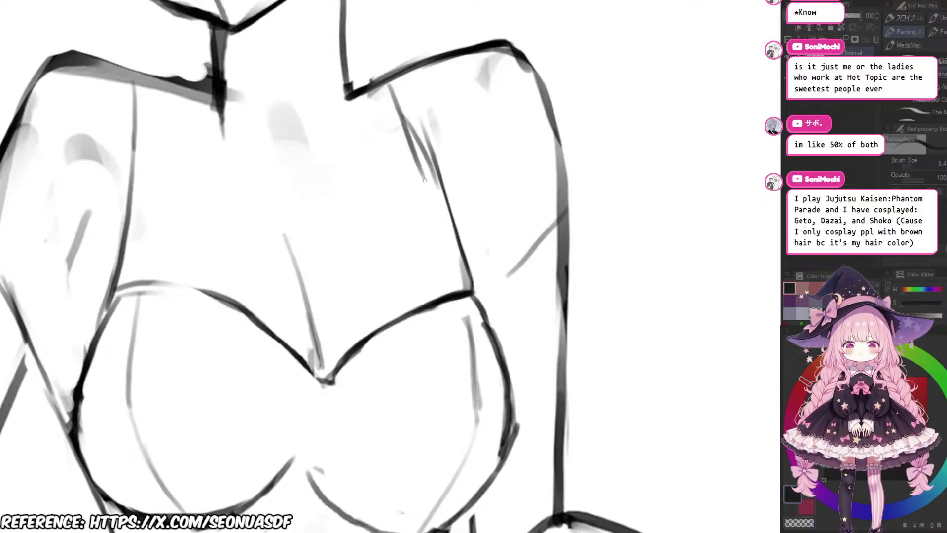
pyautogui.moveTo(402, 102); pyautogui.dragTo(447, 217)
pyautogui.press('e')
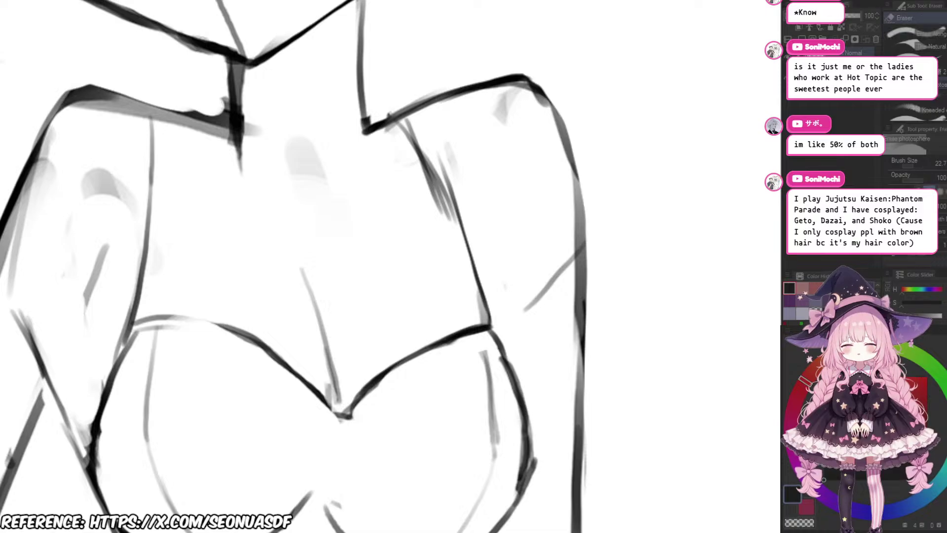
pyautogui.moveTo(434, 150); pyautogui.dragTo(454, 225)
pyautogui.press('p')
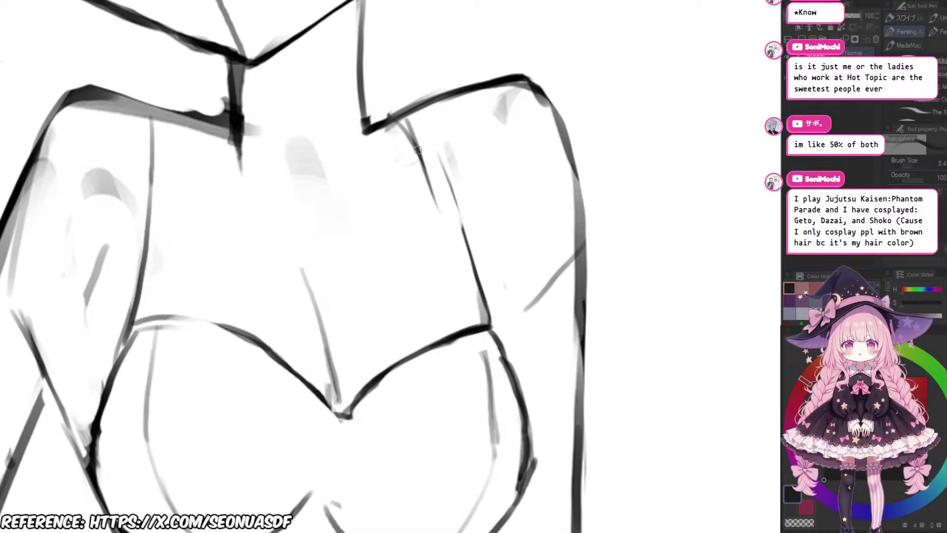
# Step: Darken the strap line at the figure's left shoulder and curve its lower end into the line above the bodice corner
pyautogui.moveTo(407, 121)
pyautogui.mouseDown()
pyautogui.moveTo(440, 202)
pyautogui.moveTo(429, 203)
pyautogui.mouseUp()
pyautogui.scroll(-1, 468, 215)
pyautogui.moveTo(413, 161)
pyautogui.mouseDown()
pyautogui.moveTo(432, 214)
pyautogui.moveTo(447, 226)
pyautogui.mouseUp()
pyautogui.hotkey('ctrl', 'z')
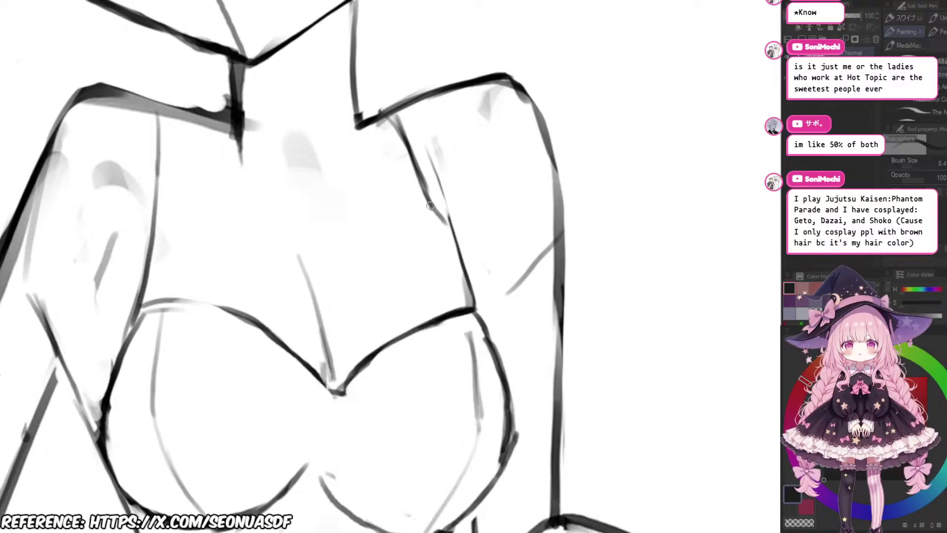
pyautogui.hotkey('ctrl', 'z')
pyautogui.moveTo(423, 187); pyautogui.dragTo(440, 232)
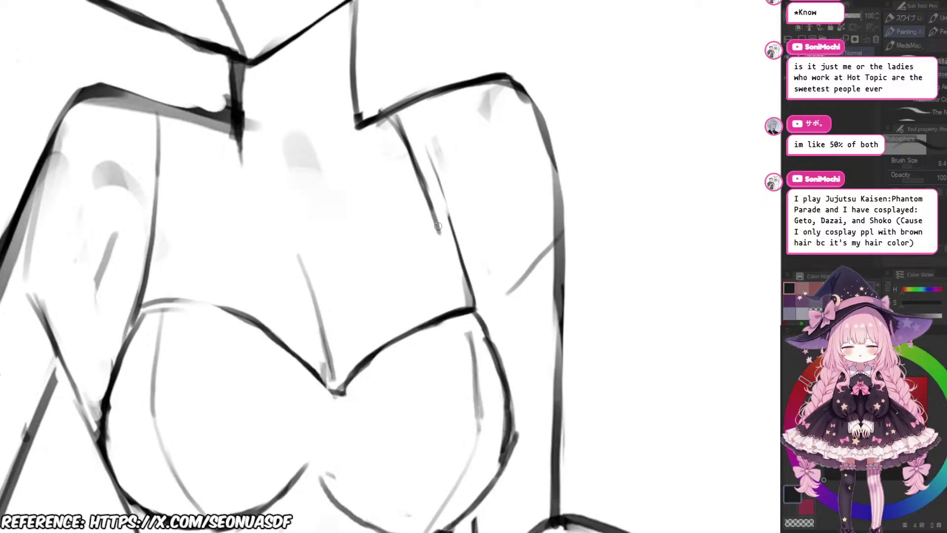
pyautogui.hotkey('ctrl', 'z')
pyautogui.moveTo(425, 194); pyautogui.dragTo(454, 243)
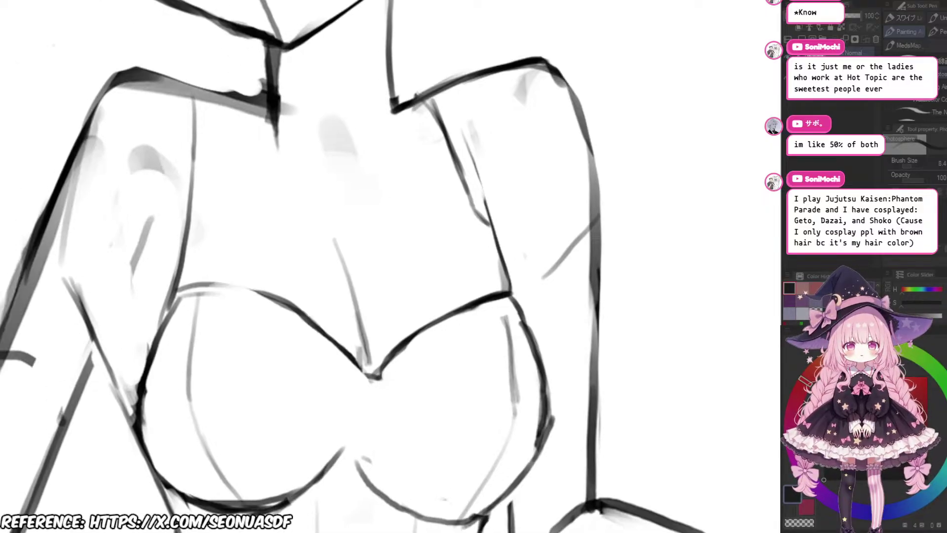
pyautogui.scroll(-5, 510, 116)
pyautogui.scroll(5, 510, 116)
# Step: Erase the thick line along the top of the figure's right shoulder and replace it with a thinner line reaching the neck
pyautogui.scroll(-4, 510, 115)
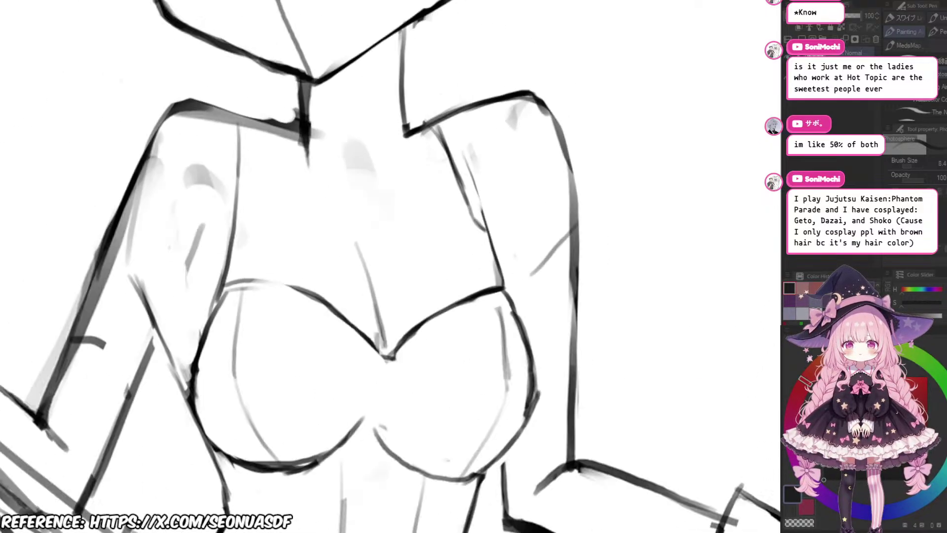
pyautogui.scroll(1, 510, 116)
pyautogui.moveTo(337, 118); pyautogui.dragTo(409, 154)
pyautogui.scroll(2, 384, 162)
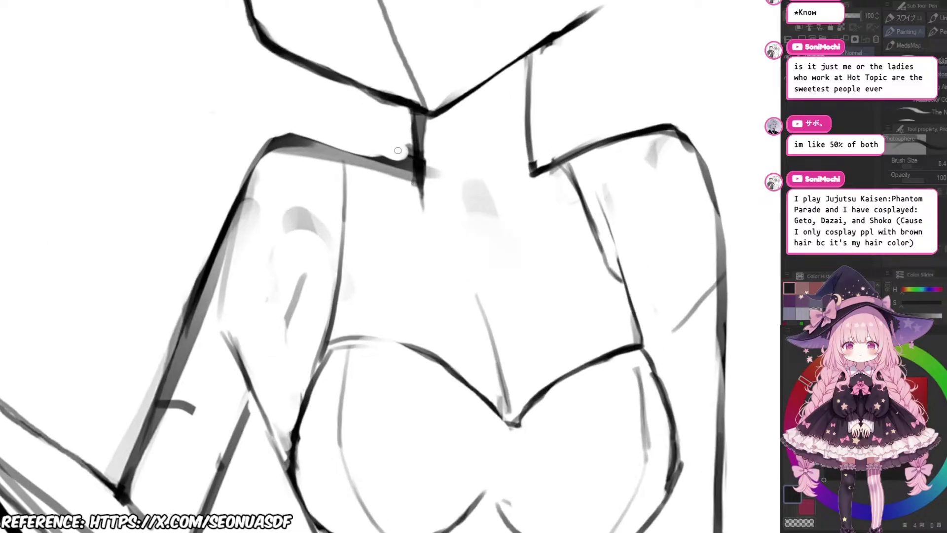
pyautogui.press('e')
pyautogui.moveTo(341, 154); pyautogui.dragTo(413, 172)
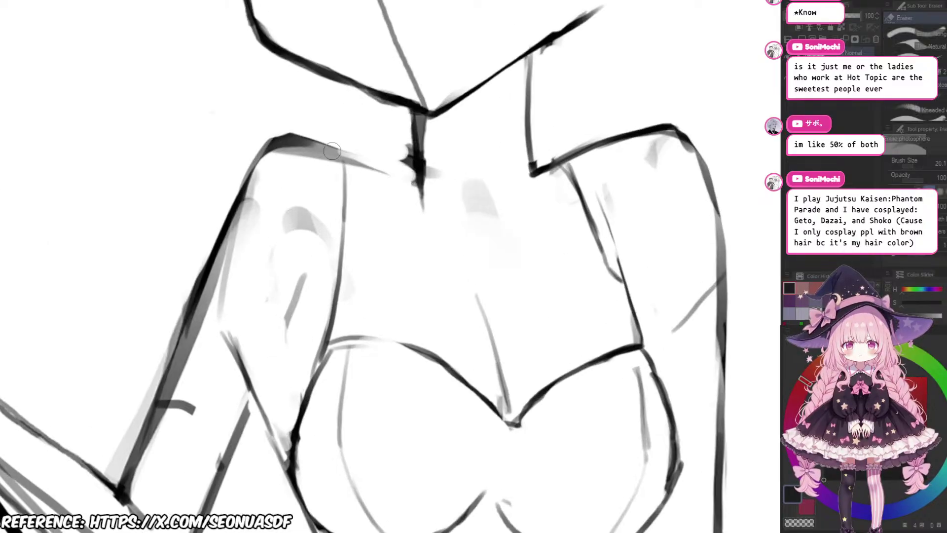
pyautogui.press('p')
pyautogui.moveTo(289, 147); pyautogui.dragTo(418, 181)
pyautogui.hotkey('ctrl', 'z')
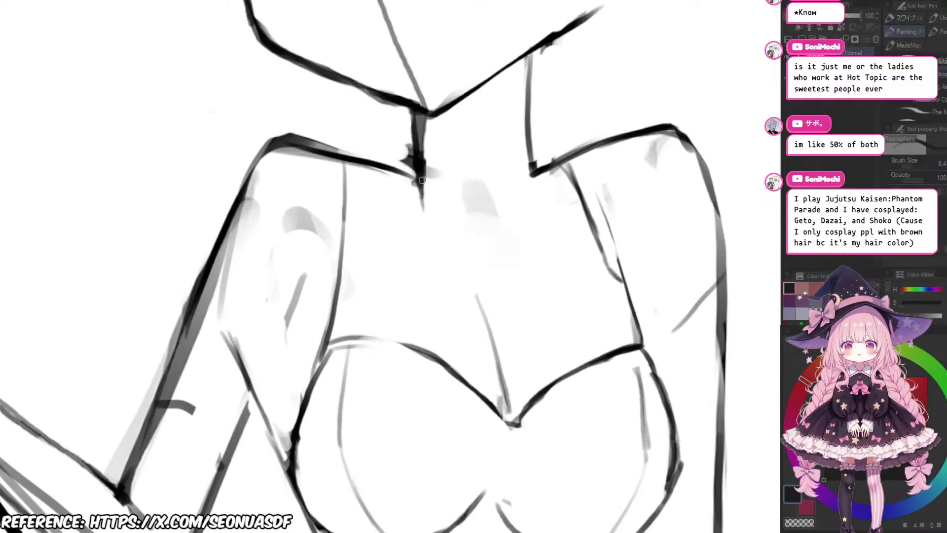
pyautogui.hotkey('ctrl', 'z')
pyautogui.moveTo(285, 142); pyautogui.dragTo(419, 182)
pyautogui.press('e')
pyautogui.moveTo(295, 132); pyautogui.dragTo(252, 142)
pyautogui.moveTo(296, 131)
pyautogui.mouseDown()
pyautogui.moveTo(351, 137)
pyautogui.moveTo(352, 146)
pyautogui.moveTo(284, 154)
pyautogui.mouseUp()
# Step: Reinforce the base of the neck line on the figure's right side where it meets the shoulder line
pyautogui.scroll(-1, 390, 217)
pyautogui.moveTo(477, 193); pyautogui.dragTo(502, 240)
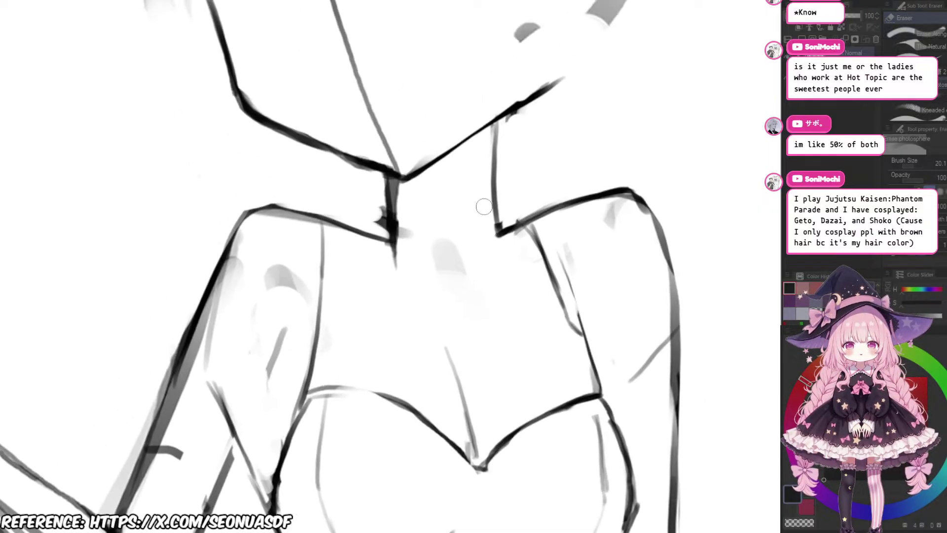
pyautogui.press('p')
pyautogui.moveTo(389, 199); pyautogui.dragTo(396, 252)
# Step: Erase the outer contour of the figure's left shoulder and the upper part of the arm
pyautogui.scroll(-2, 571, 173)
pyautogui.moveTo(637, 204); pyautogui.dragTo(576, 171)
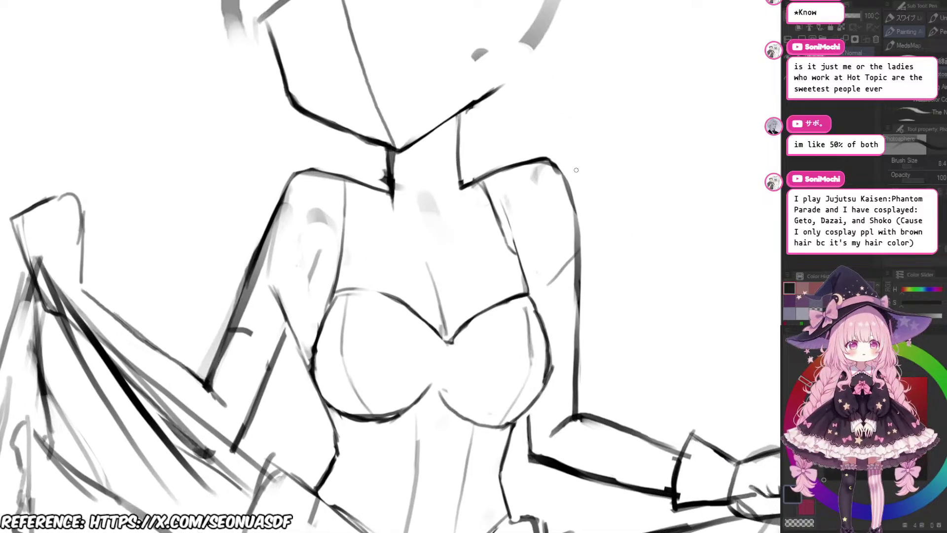
pyautogui.scroll(-2, 576, 170)
pyautogui.moveTo(623, 203); pyautogui.dragTo(582, 183)
pyautogui.scroll(4, 582, 182)
pyautogui.moveTo(473, 185); pyautogui.dragTo(523, 205)
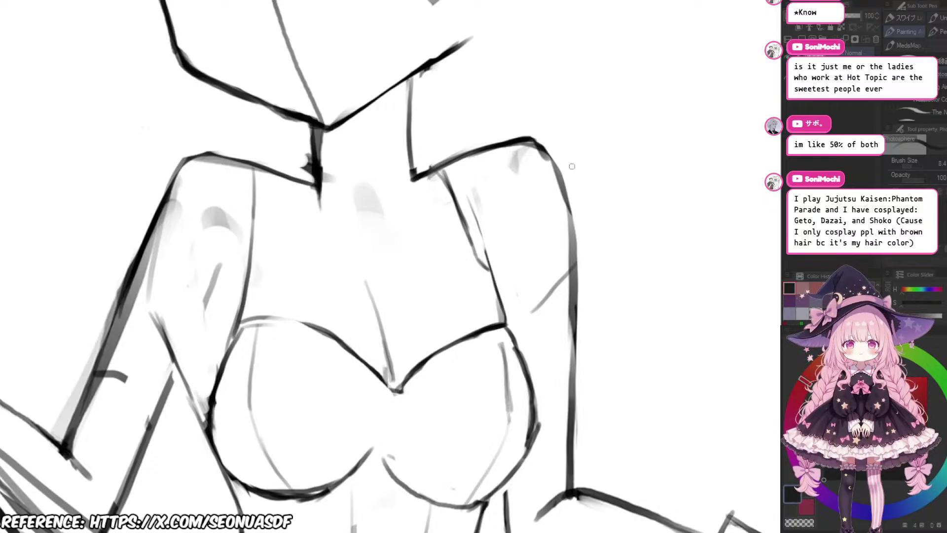
pyautogui.moveTo(572, 166); pyautogui.dragTo(522, 186)
pyautogui.press('e')
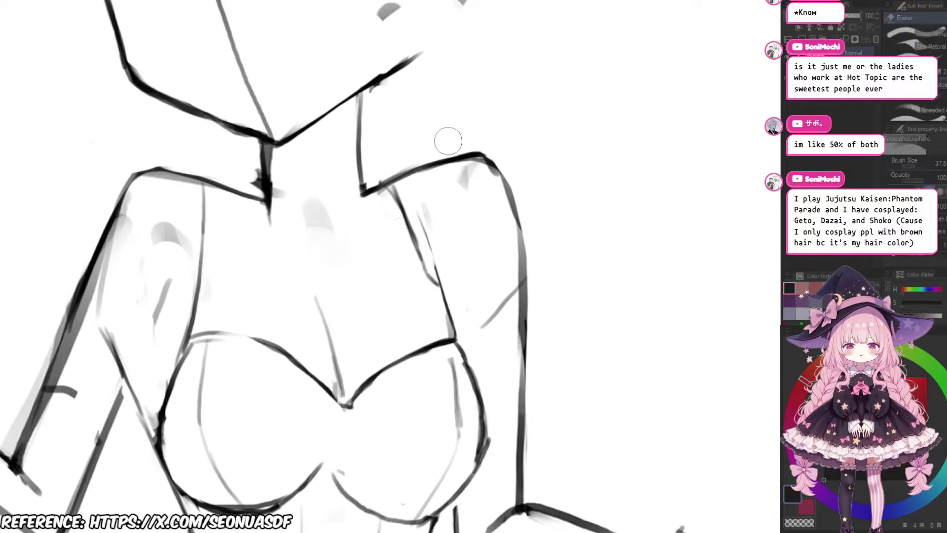
pyautogui.moveTo(448, 142)
pyautogui.mouseDown()
pyautogui.moveTo(541, 176)
pyautogui.moveTo(478, 142)
pyautogui.moveTo(548, 201)
pyautogui.moveTo(545, 242)
pyautogui.moveTo(504, 150)
pyautogui.moveTo(548, 258)
pyautogui.moveTo(501, 150)
pyautogui.moveTo(489, 142)
pyautogui.moveTo(446, 159)
pyautogui.moveTo(480, 157)
pyautogui.moveTo(519, 234)
pyautogui.mouseUp()
pyautogui.press('p')
pyautogui.hotkey('ctrl', 'z')
pyautogui.moveTo(505, 185); pyautogui.dragTo(524, 257)
pyautogui.press('e')
pyautogui.moveTo(500, 176); pyautogui.dragTo(530, 261)
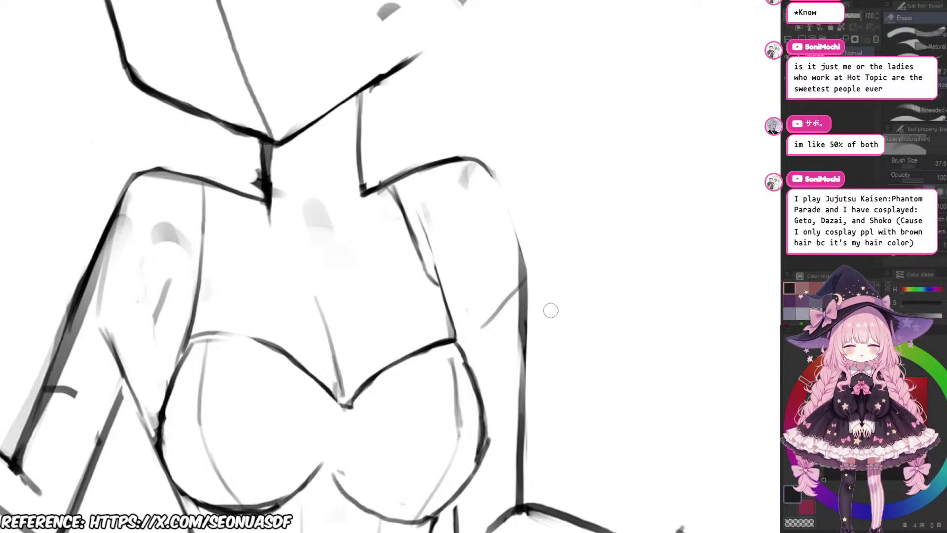
# Step: Redraw the figure's left shoulder with a rounded contour that continues into the upper arm
pyautogui.press('p')
pyautogui.moveTo(489, 168); pyautogui.dragTo(527, 303)
pyautogui.moveTo(503, 205); pyautogui.dragTo(532, 305)
pyautogui.scroll(-5, 553, 232)
pyautogui.scroll(3, 523, 296)
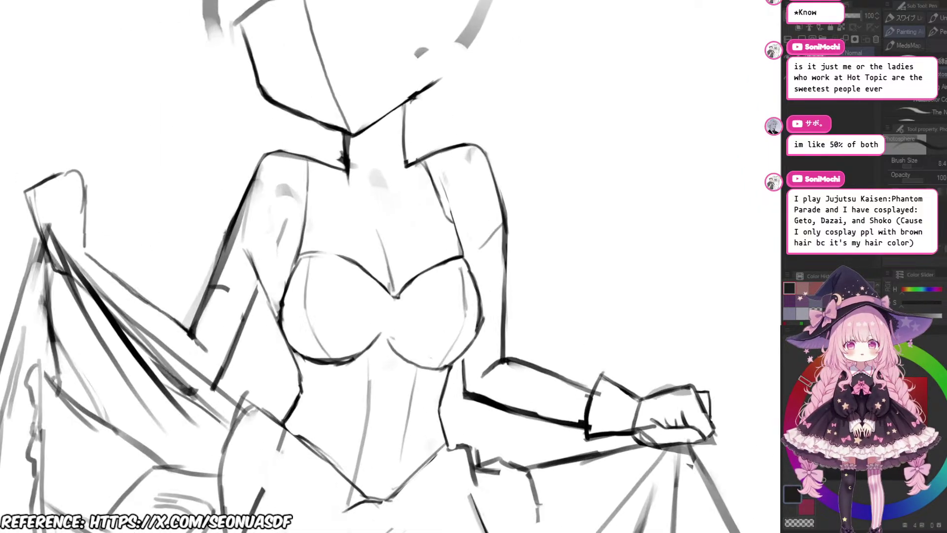
pyautogui.scroll(-3, 514, 253)
pyautogui.scroll(3, 514, 252)
# Step: Thin the inner elbow line of the figure's left arm beside the waist with the eraser
pyautogui.press('e')
pyautogui.scroll(1, 514, 253)
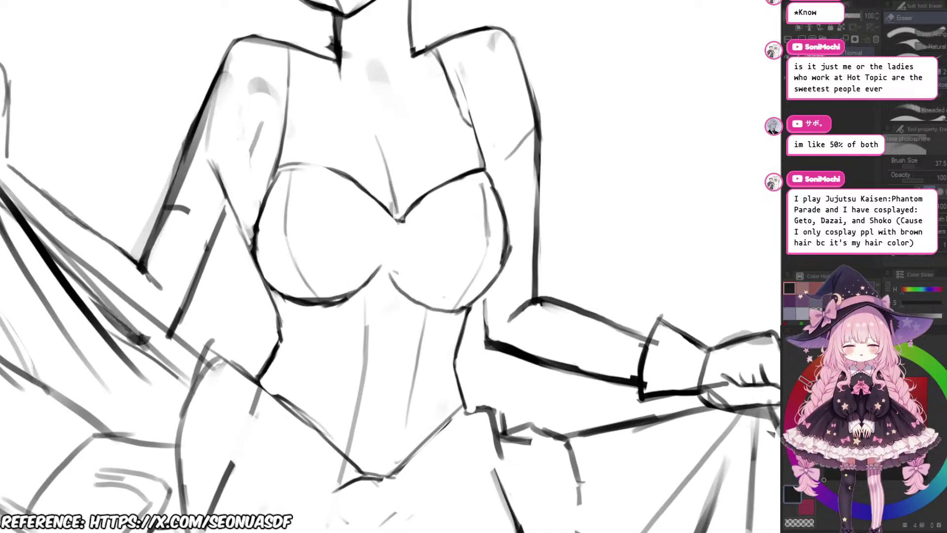
pyautogui.scroll(1, 495, 311)
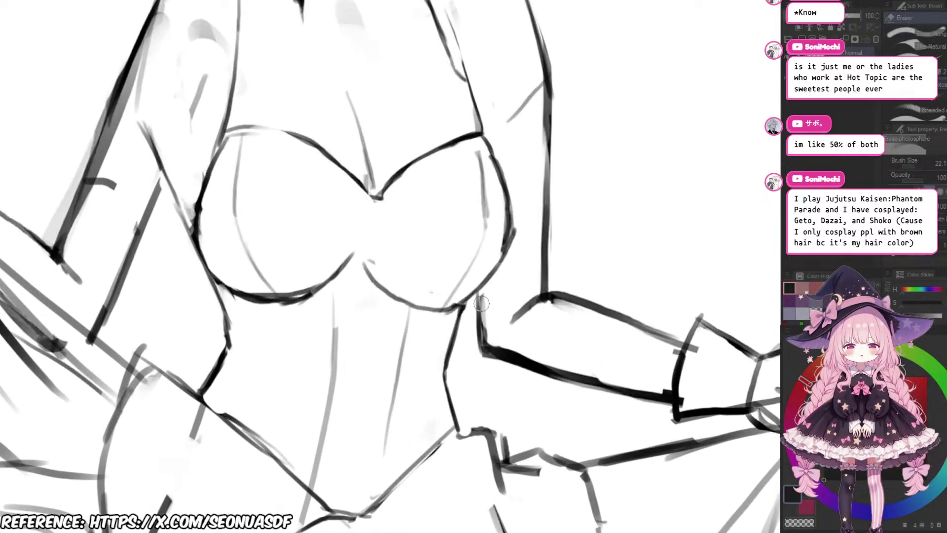
pyautogui.moveTo(482, 304); pyautogui.dragTo(495, 339)
pyautogui.scroll(-2, 494, 339)
pyautogui.scroll(2, 495, 338)
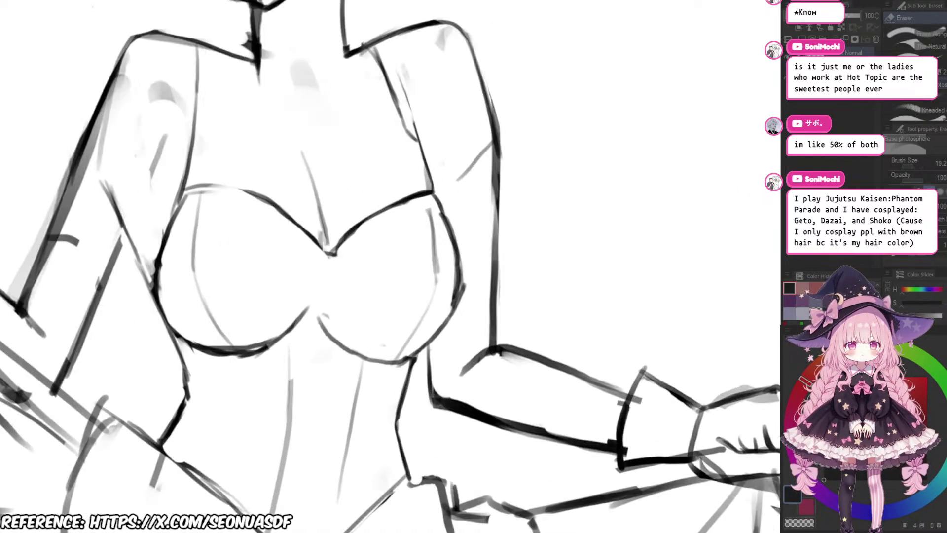
pyautogui.scroll(-3, 527, 352)
pyautogui.scroll(2, 536, 233)
# Step: Redraw the outer contour of the figure's left upper arm further inward and erase the old line outside it
pyautogui.press('p')
pyautogui.moveTo(498, 161); pyautogui.dragTo(508, 244)
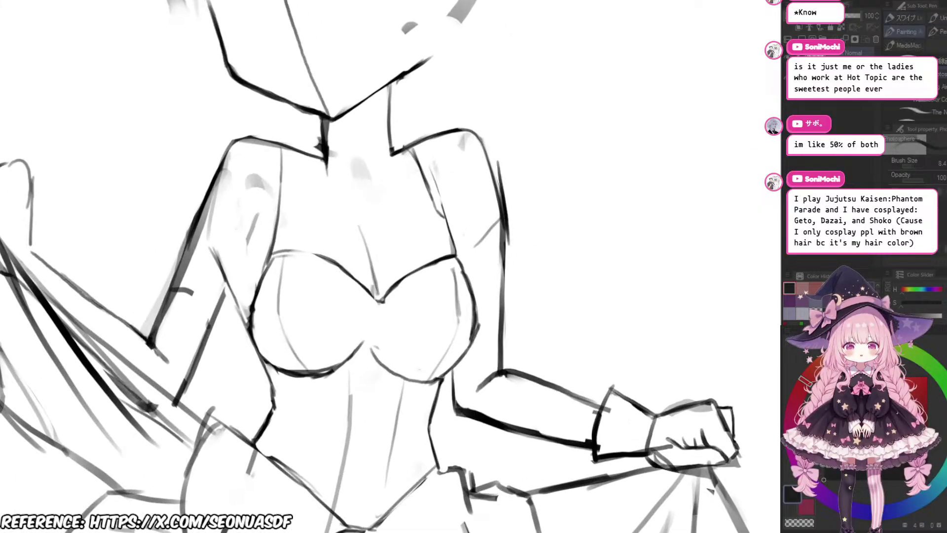
pyautogui.hotkey('ctrl', 'z')
pyautogui.moveTo(489, 165)
pyautogui.mouseDown()
pyautogui.moveTo(498, 253)
pyautogui.moveTo(498, 175)
pyautogui.moveTo(507, 246)
pyautogui.mouseUp()
pyautogui.press('e')
pyautogui.moveTo(503, 192); pyautogui.dragTo(508, 257)
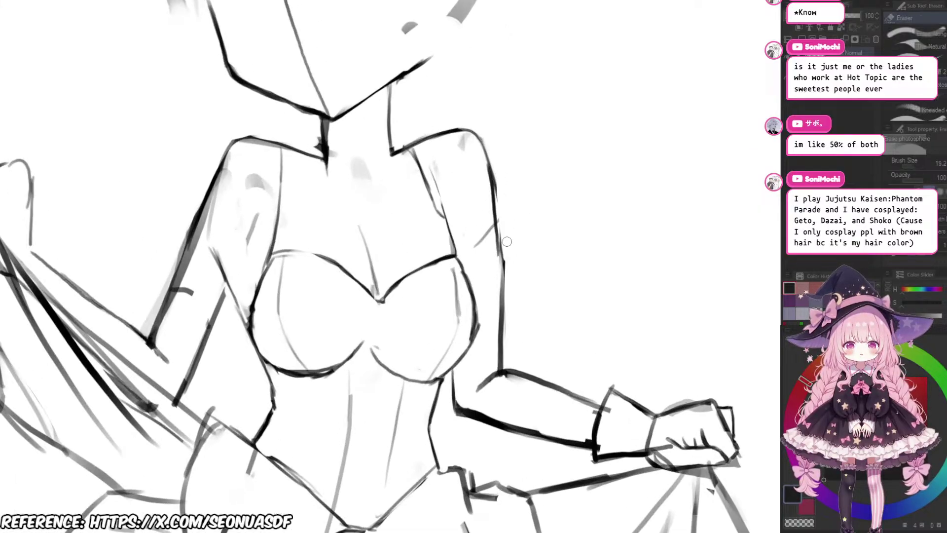
pyautogui.moveTo(499, 176); pyautogui.dragTo(506, 271)
pyautogui.moveTo(501, 203); pyautogui.dragTo(507, 281)
# Step: Extend the figure's left upper arm contour toward the elbow, erase the diagonal mark inside the arm and thin the contour
pyautogui.press('p')
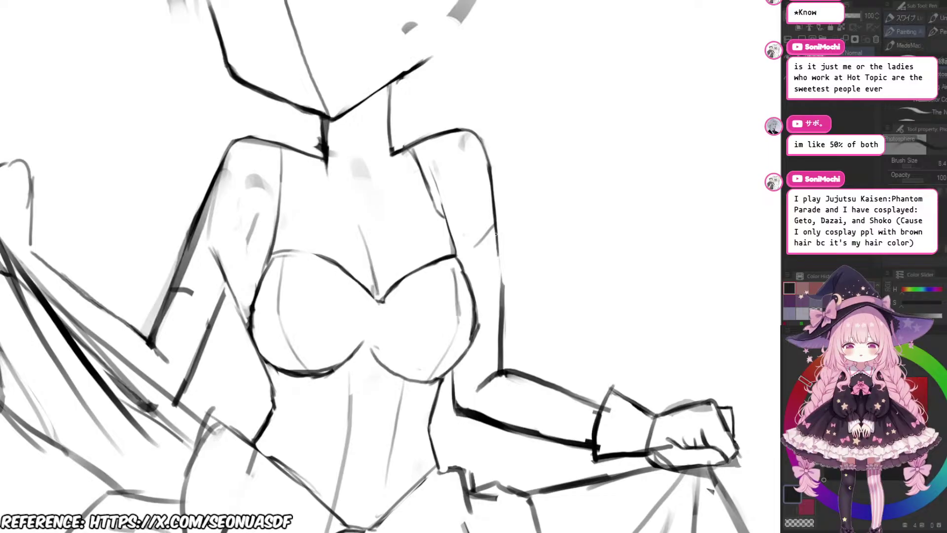
pyautogui.moveTo(496, 233); pyautogui.dragTo(503, 313)
pyautogui.scroll(3, 498, 276)
pyautogui.press('e')
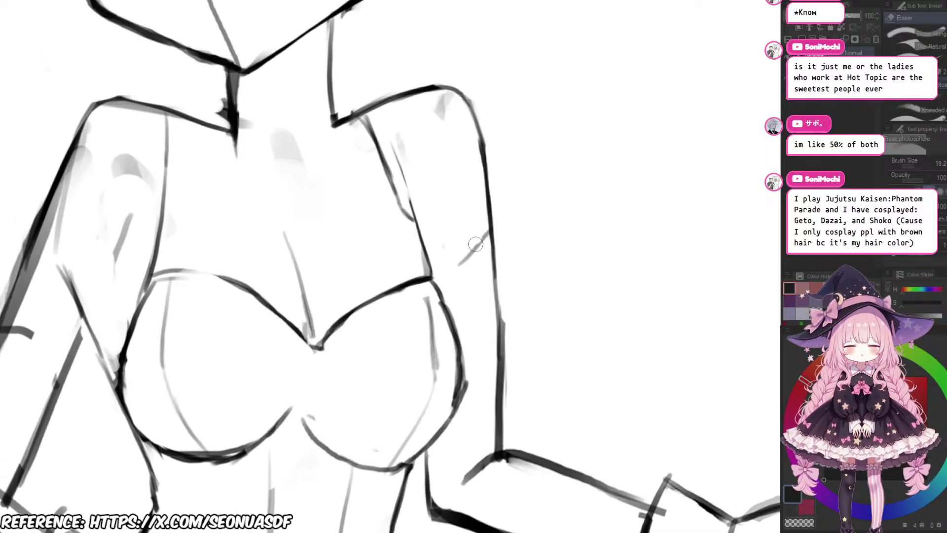
pyautogui.moveTo(476, 243); pyautogui.dragTo(463, 260)
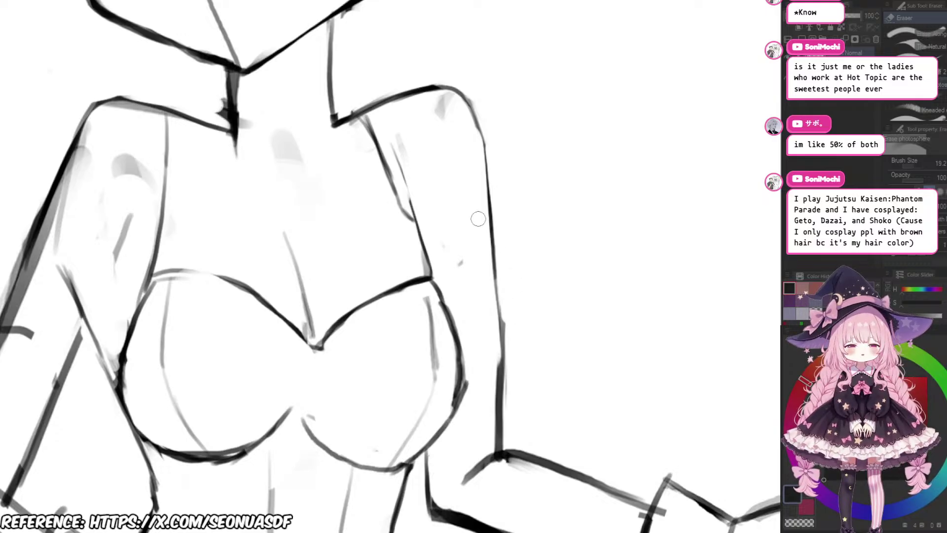
# Step: Strengthen the outer line of the figure's left upper arm just below the shoulder
pyautogui.press('p')
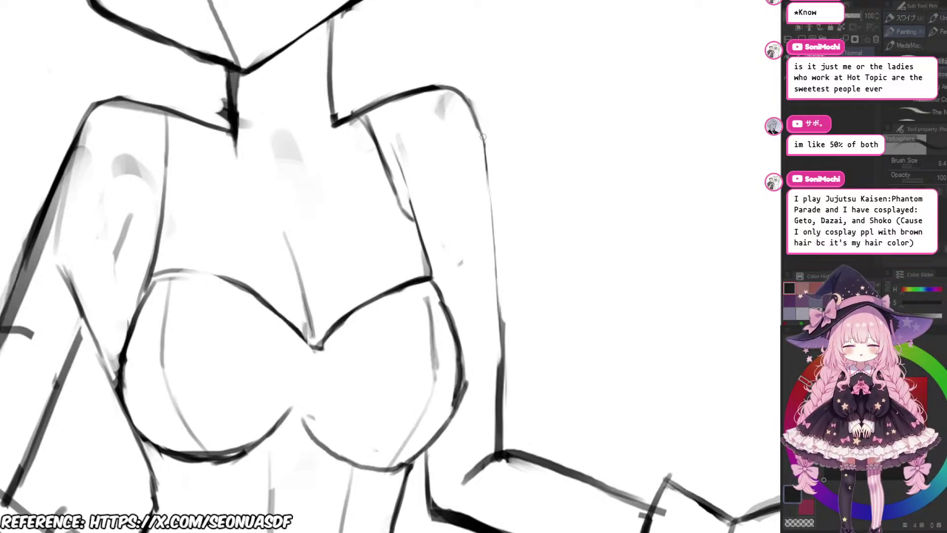
pyautogui.moveTo(483, 137); pyautogui.dragTo(498, 324)
pyautogui.hotkey('ctrl', 'z')
pyautogui.moveTo(482, 134); pyautogui.dragTo(495, 362)
pyautogui.hotkey('ctrl', 'z')
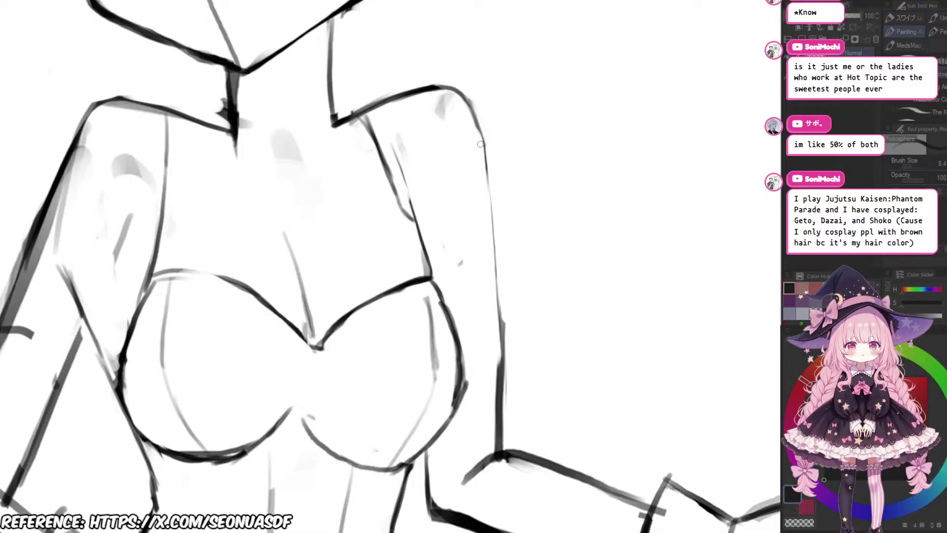
pyautogui.moveTo(484, 152); pyautogui.dragTo(490, 187)
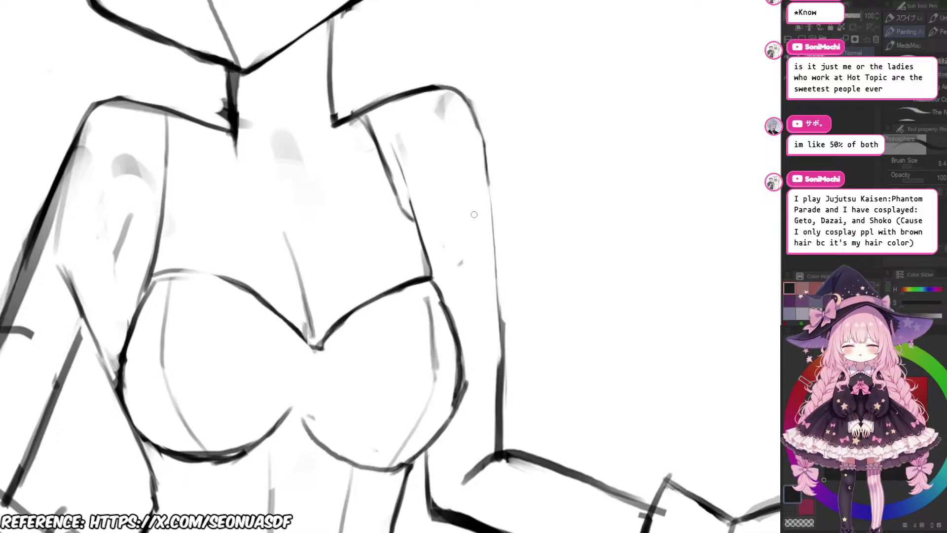
# Step: Sketch a short diagonal line rising from the top of the strap on the figure's left shoulder
pyautogui.moveTo(345, 222)
pyautogui.mouseDown()
pyautogui.moveTo(393, 284)
pyautogui.moveTo(380, 306)
pyautogui.mouseUp()
pyautogui.scroll(3, 465, 170)
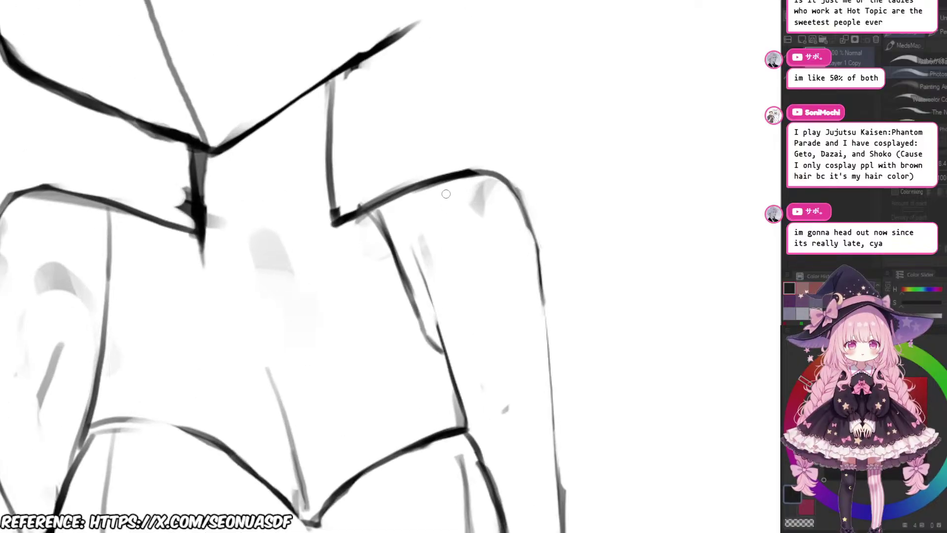
pyautogui.moveTo(376, 209)
pyautogui.mouseDown()
pyautogui.moveTo(376, 222)
pyautogui.moveTo(427, 159)
pyautogui.mouseUp()
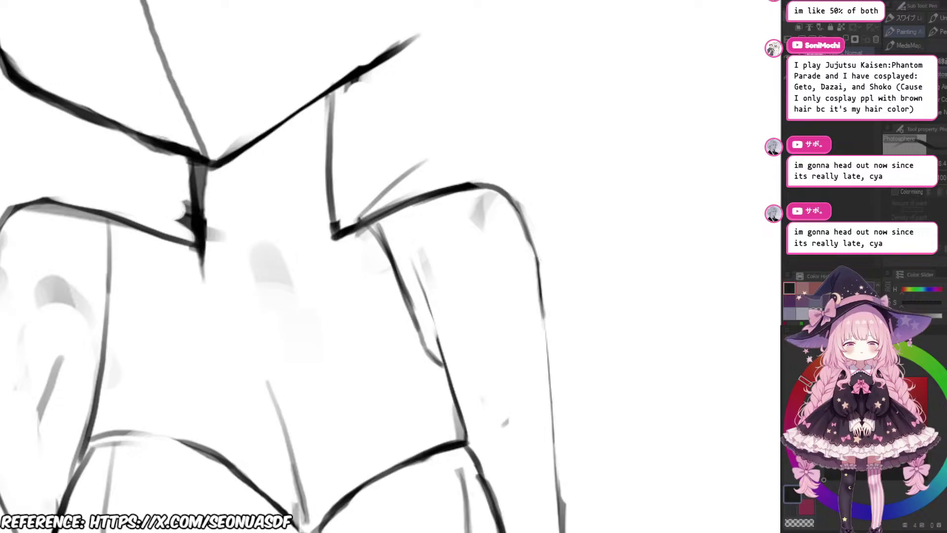
# Step: Shorten the diagonal line rising from the figure's left shoulder and erase the upper part of the old strap line below it
pyautogui.moveTo(518, 155)
pyautogui.mouseDown()
pyautogui.moveTo(524, 133)
pyautogui.moveTo(534, 150)
pyautogui.mouseUp()
pyautogui.scroll(-1, 524, 133)
pyautogui.moveTo(388, 208)
pyautogui.mouseDown()
pyautogui.moveTo(445, 160)
pyautogui.moveTo(415, 183)
pyautogui.moveTo(424, 182)
pyautogui.mouseUp()
pyautogui.press('e')
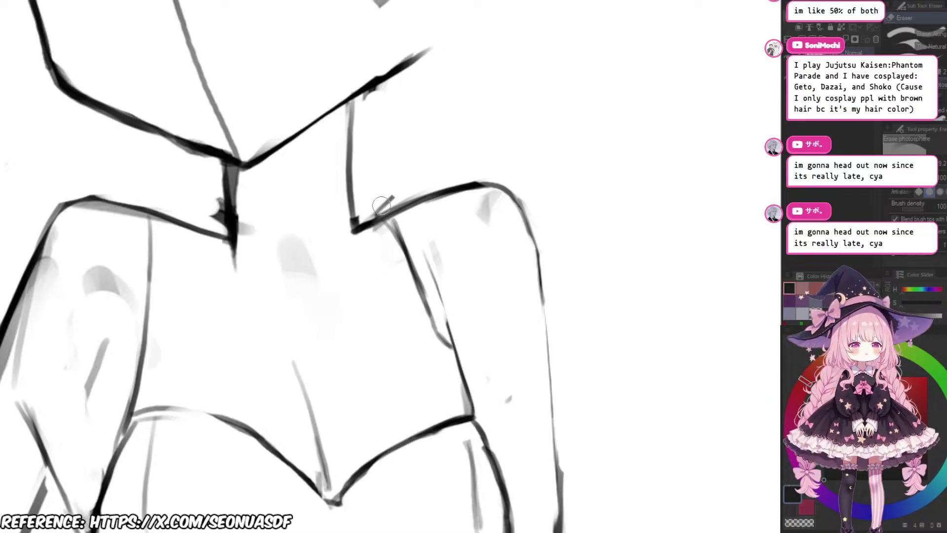
pyautogui.press('p')
pyautogui.press('e')
pyautogui.moveTo(405, 217); pyautogui.dragTo(417, 268)
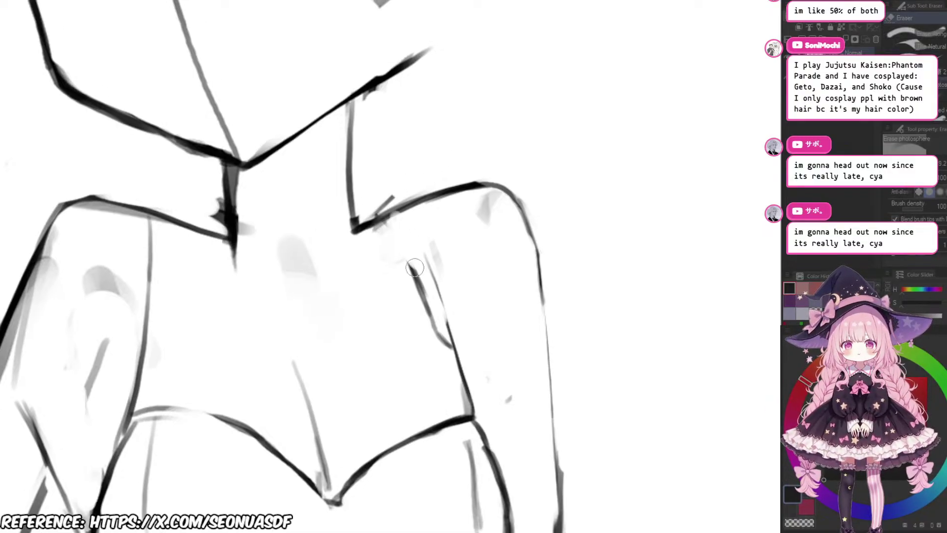
# Step: Draw a new inner strap line curving down from the figure's left shoulder, with a diagonal from its end out to the torso side
pyautogui.press('p')
pyautogui.moveTo(374, 228); pyautogui.dragTo(394, 310)
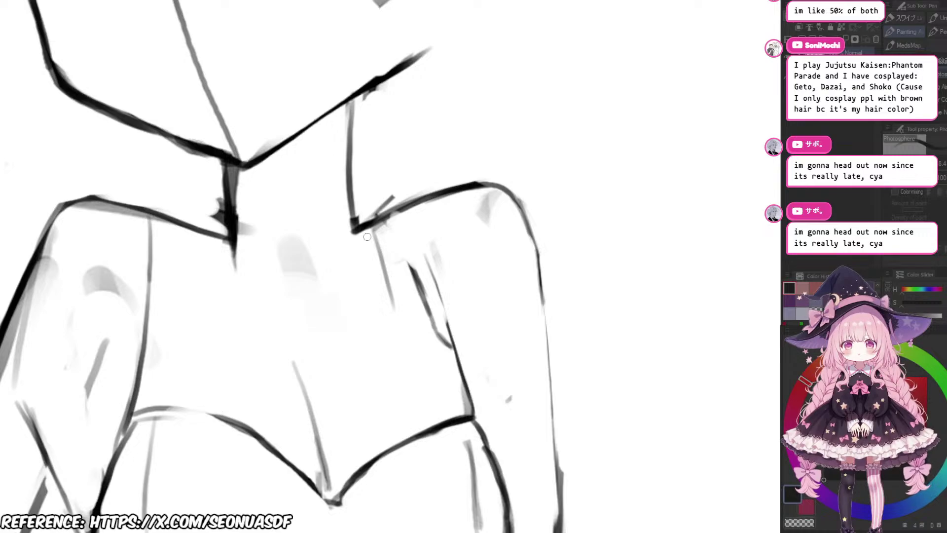
pyautogui.hotkey('ctrl', 'z')
pyautogui.moveTo(362, 223); pyautogui.dragTo(405, 323)
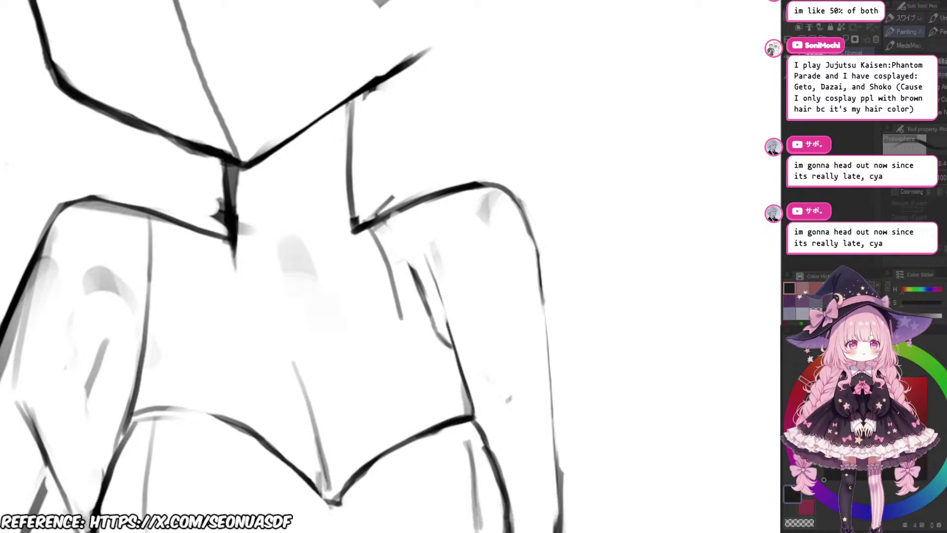
pyautogui.scroll(3, 459, 339)
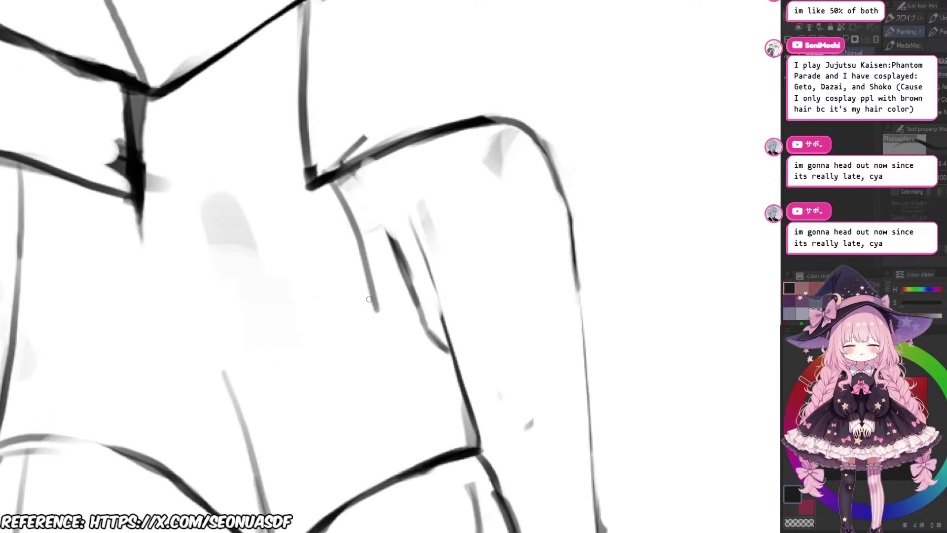
pyautogui.moveTo(371, 300)
pyautogui.mouseDown()
pyautogui.moveTo(395, 342)
pyautogui.moveTo(406, 338)
pyautogui.moveTo(437, 359)
pyautogui.mouseUp()
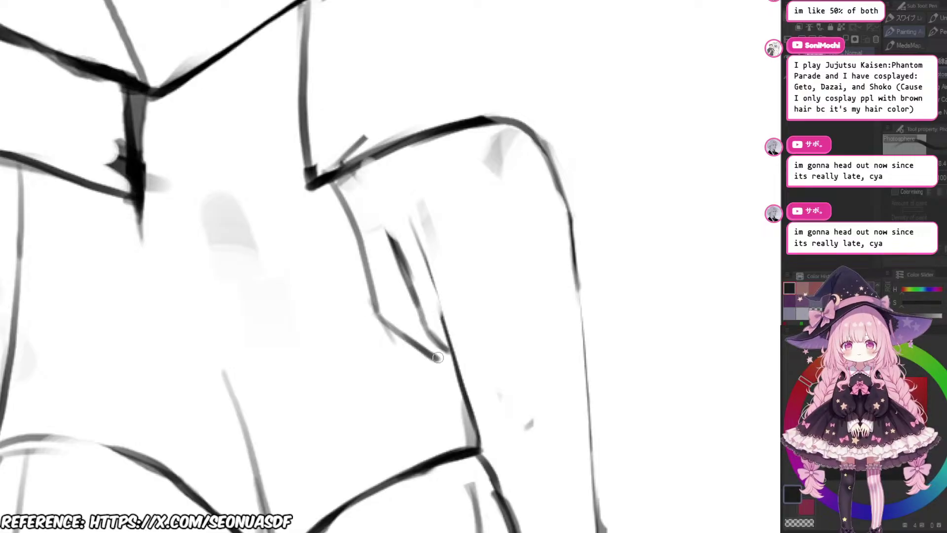
# Step: Erase the rest of the old strap and torso side lines, then redraw the side down to the bodice's upper corner
pyautogui.press('e')
pyautogui.moveTo(401, 249); pyautogui.dragTo(436, 338)
pyautogui.moveTo(443, 294); pyautogui.dragTo(459, 352)
pyautogui.moveTo(484, 389)
pyautogui.mouseDown()
pyautogui.moveTo(472, 356)
pyautogui.moveTo(458, 384)
pyautogui.moveTo(466, 402)
pyautogui.mouseUp()
pyautogui.moveTo(444, 318); pyautogui.dragTo(473, 383)
pyautogui.press('p')
pyautogui.moveTo(423, 321); pyautogui.dragTo(466, 411)
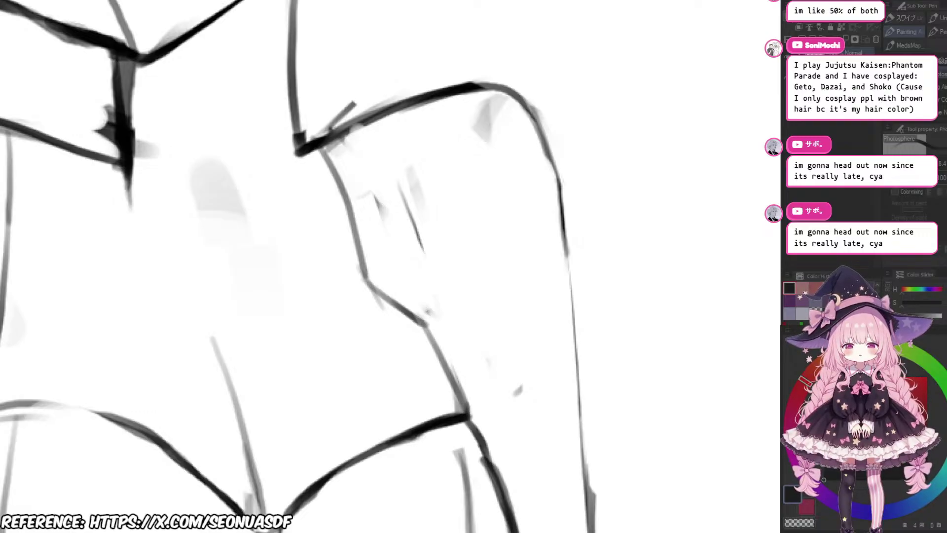
# Step: Draw the strap's outer edge from the shoulder to the torso side and erase the upper part of the curved inner edge
pyautogui.moveTo(403, 244); pyautogui.dragTo(417, 280)
pyautogui.moveTo(367, 205); pyautogui.dragTo(436, 359)
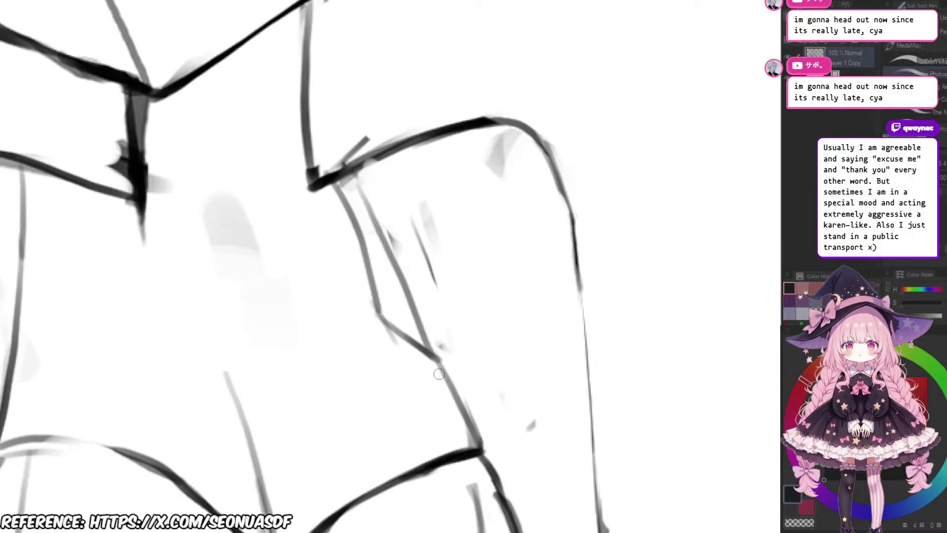
pyautogui.press('e')
pyautogui.moveTo(354, 194)
pyautogui.mouseDown()
pyautogui.moveTo(348, 227)
pyautogui.moveTo(365, 268)
pyautogui.mouseUp()
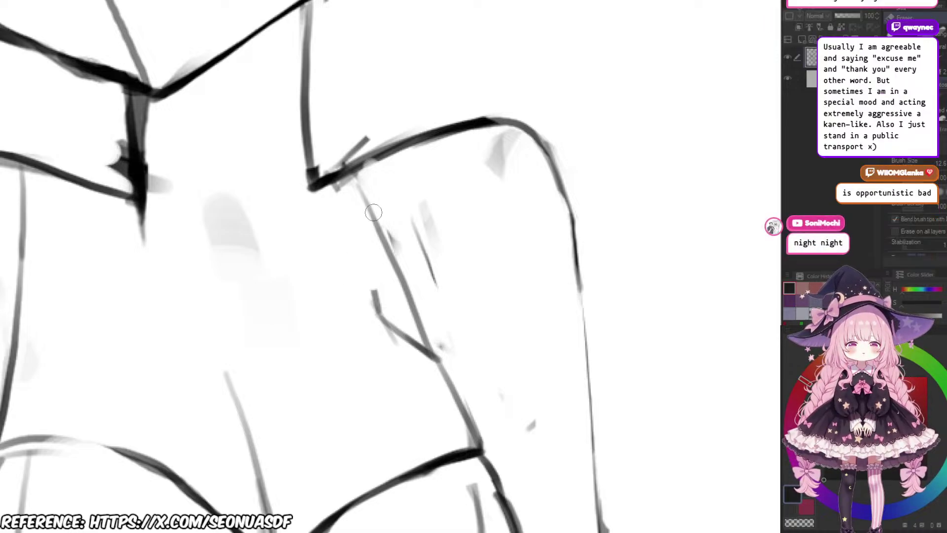
pyautogui.press('b')
pyautogui.moveTo(359, 227)
pyautogui.mouseDown()
pyautogui.moveTo(353, 217)
pyautogui.moveTo(361, 258)
pyautogui.mouseUp()
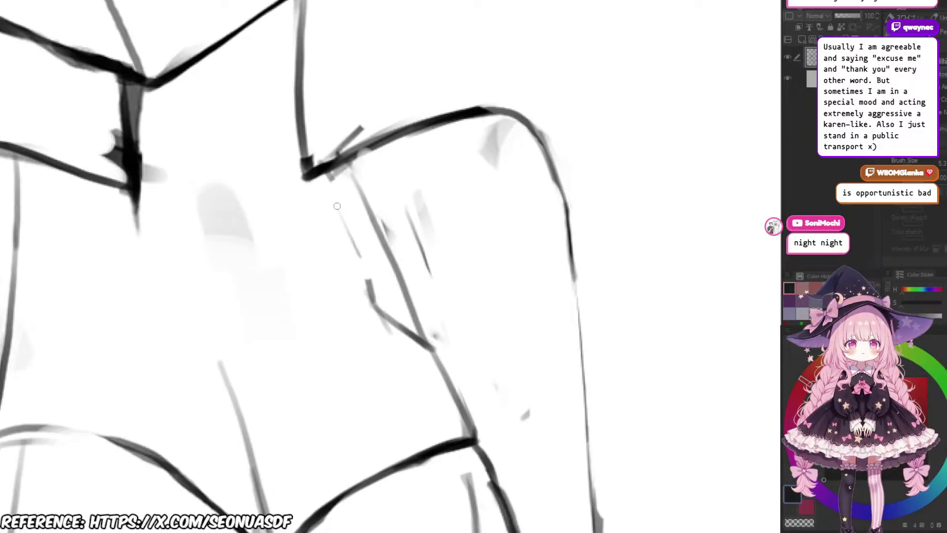
pyautogui.hotkey('ctrl', 'z')
pyautogui.moveTo(318, 172); pyautogui.dragTo(381, 318)
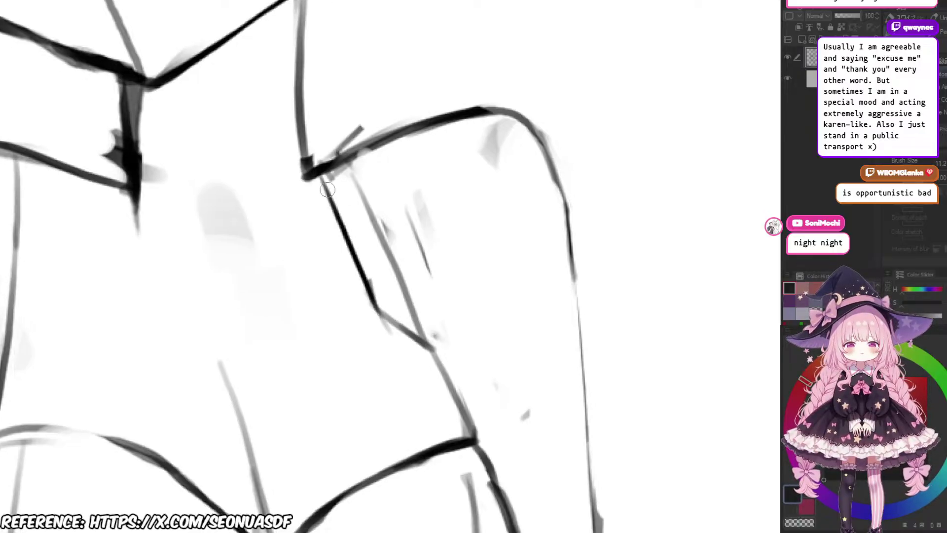
pyautogui.moveTo(321, 178); pyautogui.dragTo(352, 258)
pyautogui.hotkey('ctrl', 'z')
pyautogui.hotkey('ctrl', 'z')
# Step: Redraw the strap's inner edge as a bold, nearly straight line from the shoulder down to the diagonal
pyautogui.press(']')
pyautogui.press('[')
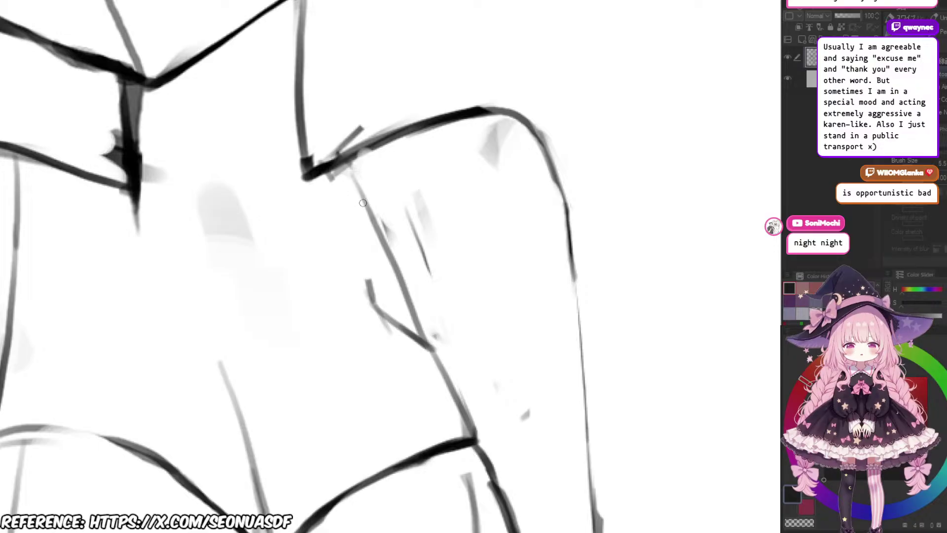
pyautogui.moveTo(366, 203); pyautogui.dragTo(355, 211)
pyautogui.moveTo(312, 185); pyautogui.dragTo(362, 309)
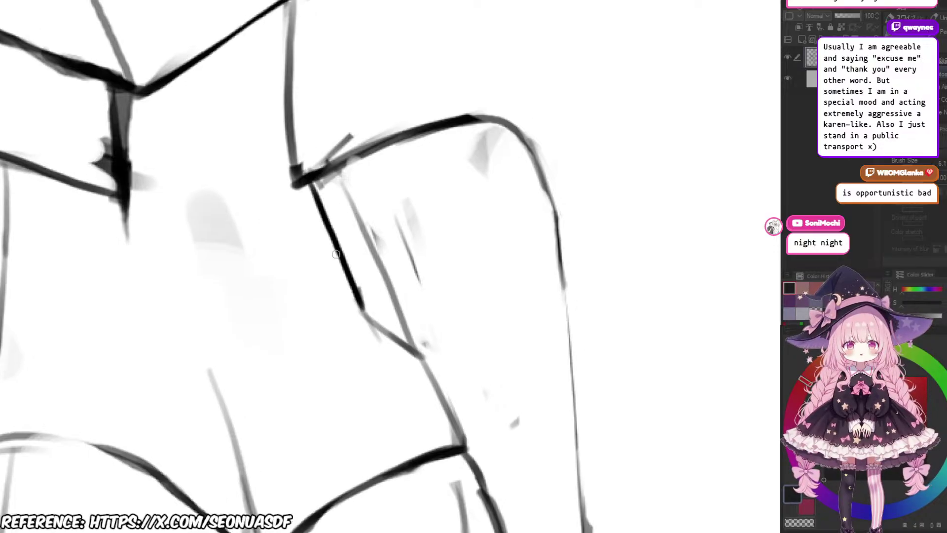
pyautogui.moveTo(336, 253); pyautogui.dragTo(362, 322)
pyautogui.moveTo(345, 282)
pyautogui.mouseDown()
pyautogui.moveTo(361, 316)
pyautogui.moveTo(369, 301)
pyautogui.moveTo(386, 342)
pyautogui.mouseUp()
# Step: Replace the diagonal at the strap's lower end with a rounded curve leading to the torso side line
pyautogui.press('e')
pyautogui.press('b')
pyautogui.moveTo(361, 307)
pyautogui.mouseDown()
pyautogui.moveTo(413, 354)
pyautogui.moveTo(384, 335)
pyautogui.moveTo(387, 351)
pyautogui.moveTo(430, 356)
pyautogui.mouseUp()
pyautogui.press('e')
pyautogui.press('b')
pyautogui.scroll(-5, 422, 277)
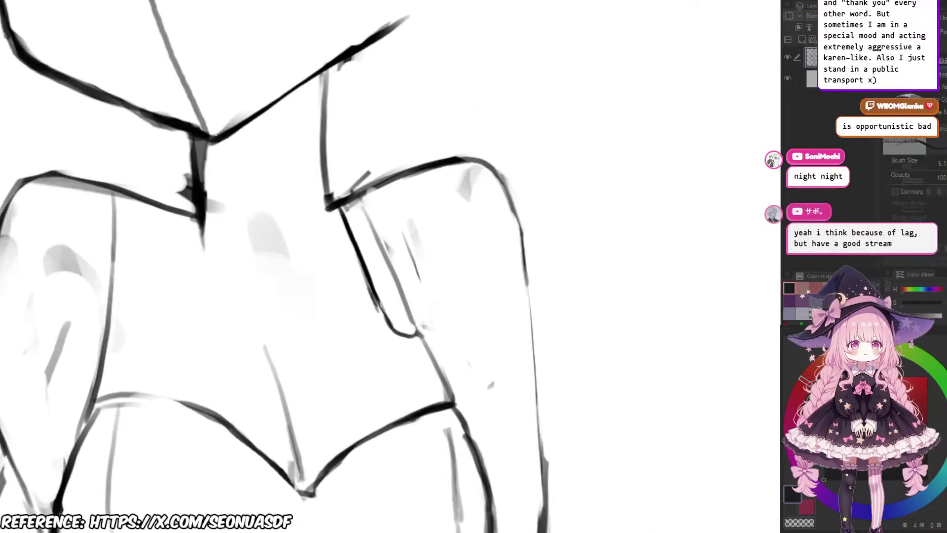
# Step: Erase the joint where the strap's lower curve meets the torso side and reconnect it with a thinner line
pyautogui.scroll(3, 426, 296)
pyautogui.scroll(2, 419, 281)
pyautogui.press('e')
pyautogui.moveTo(395, 301)
pyautogui.mouseDown()
pyautogui.moveTo(383, 302)
pyautogui.moveTo(393, 313)
pyautogui.mouseUp()
pyautogui.press('b')
pyautogui.scroll(-2, 324, 261)
pyautogui.scroll(1, 368, 302)
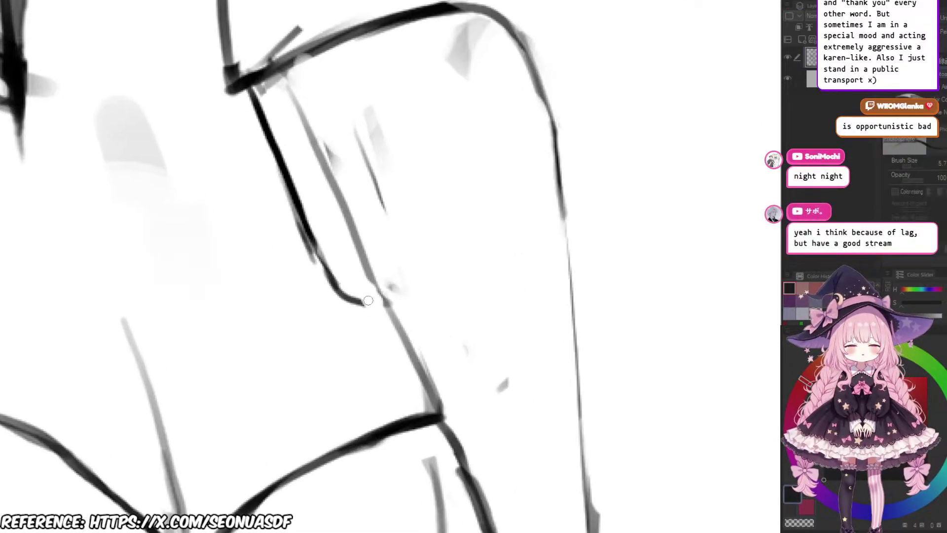
pyautogui.scroll(-1, 404, 284)
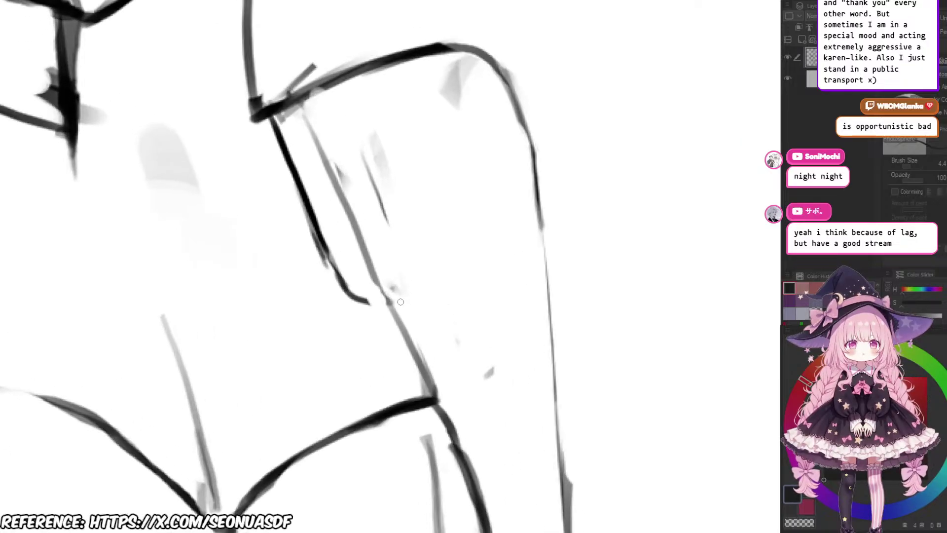
pyautogui.scroll(2, 405, 341)
pyautogui.moveTo(354, 308); pyautogui.dragTo(411, 322)
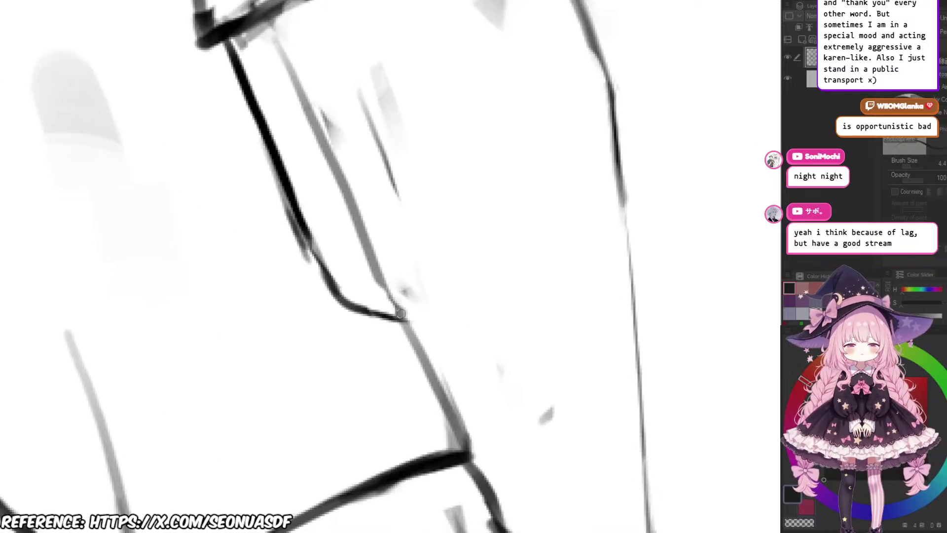
# Step: Darken the lower part of the strap's outer edge with a thin stroke running just past the torso side joint
pyautogui.scroll(-3, 419, 306)
pyautogui.scroll(2, 399, 207)
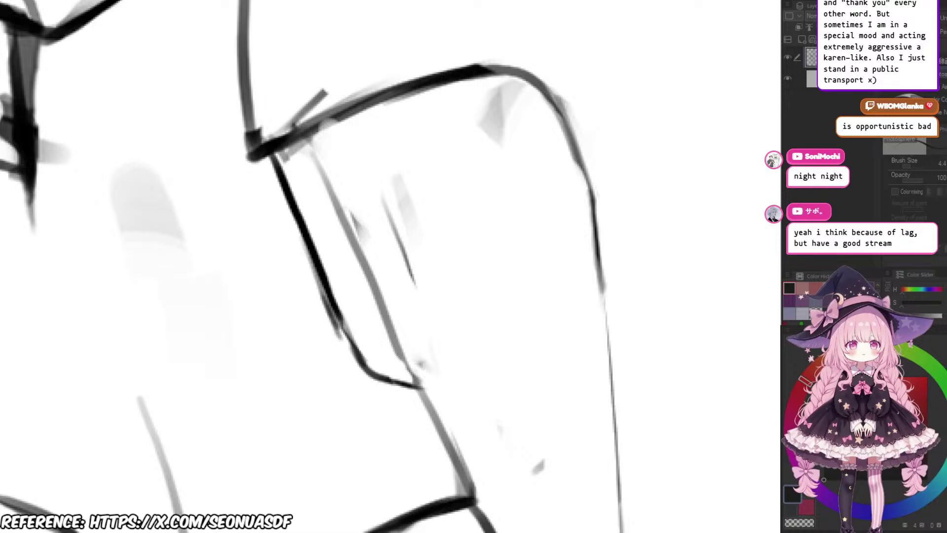
pyautogui.press(']')
pyautogui.press(']')
pyautogui.moveTo(367, 276); pyautogui.dragTo(417, 391)
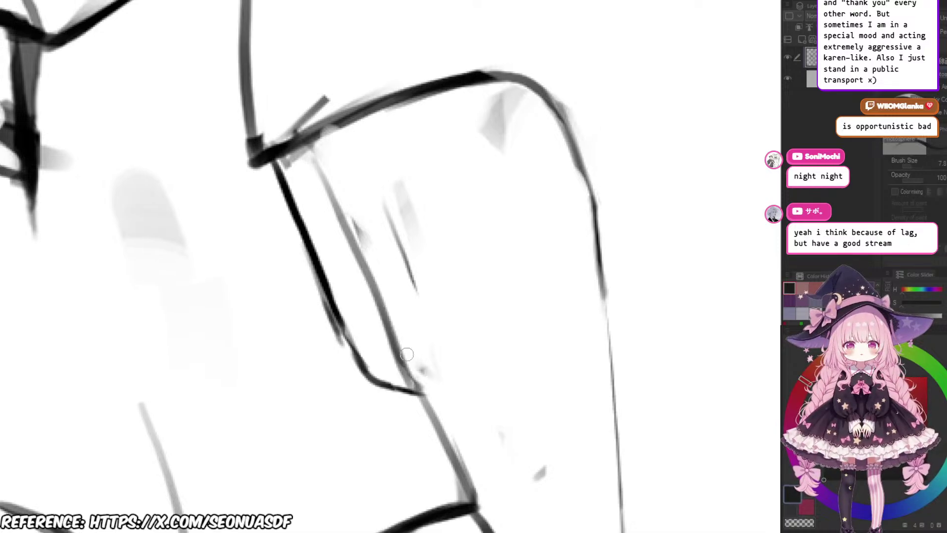
pyautogui.hotkey('ctrl', 'z')
pyautogui.press('[')
pyautogui.press('[')
pyautogui.moveTo(381, 314); pyautogui.dragTo(420, 408)
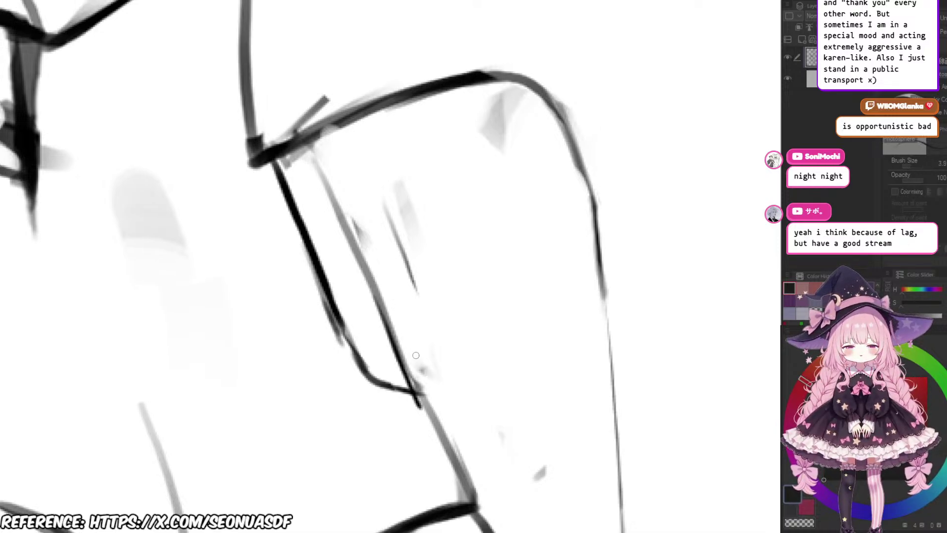
pyautogui.moveTo(403, 301)
pyautogui.mouseDown()
pyautogui.moveTo(437, 342)
pyautogui.moveTo(447, 380)
pyautogui.mouseUp()
# Step: Sketch a thin line beside the diagonal above the figure's left shoulder and long curves sweeping down the outer shoulder toward the armpit
pyautogui.scroll(-1, 437, 342)
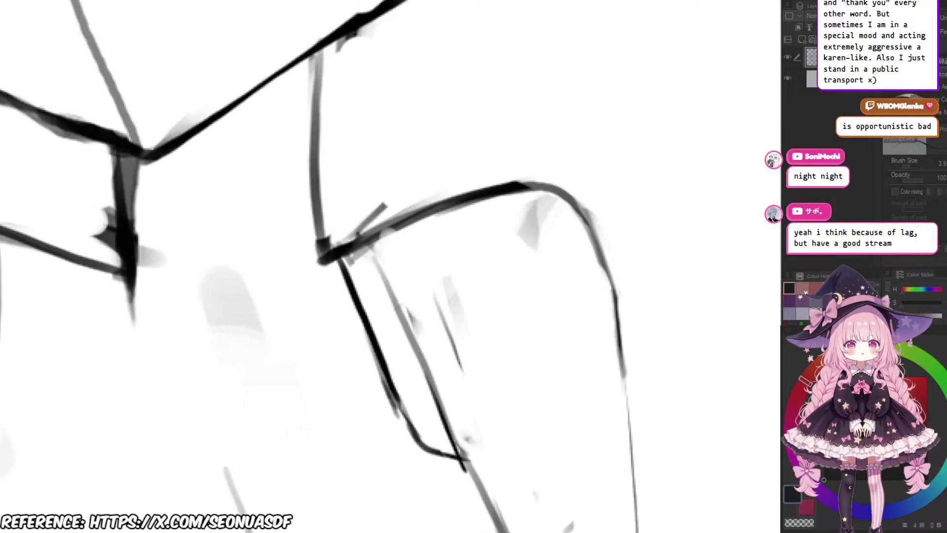
pyautogui.moveTo(391, 266); pyautogui.dragTo(411, 295)
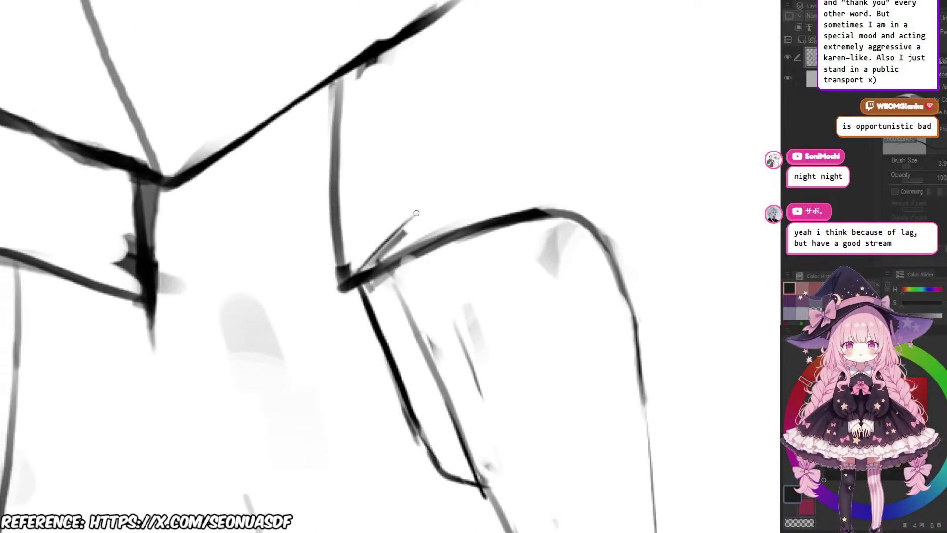
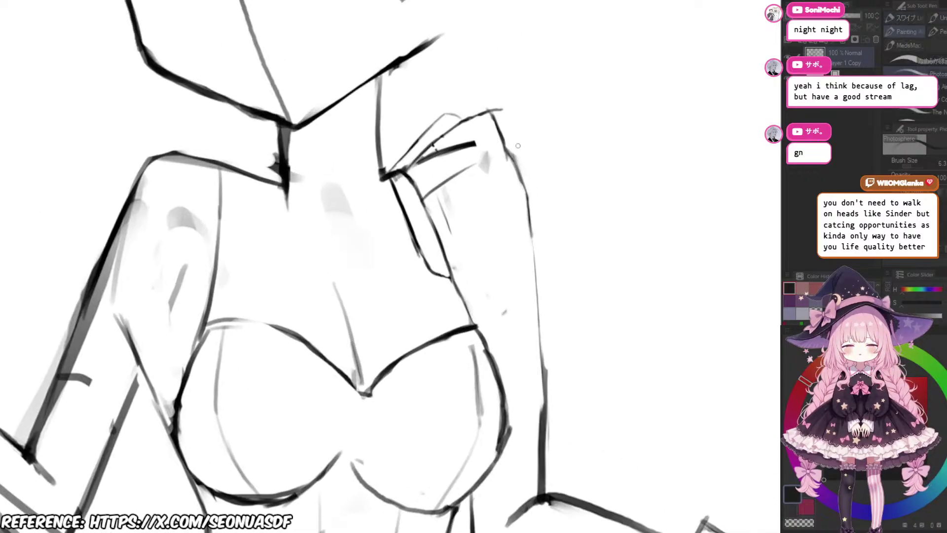
pyautogui.moveTo(507, 103); pyautogui.dragTo(509, 237)
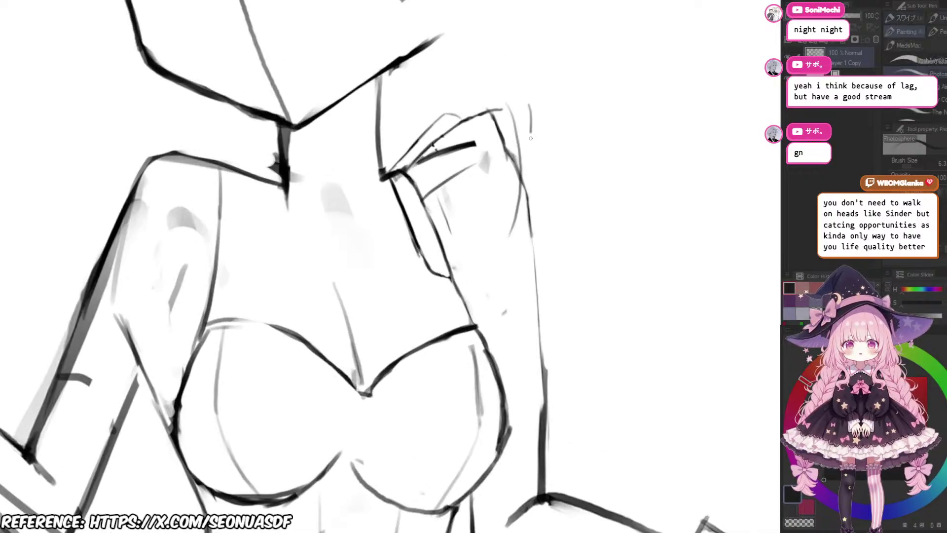
pyautogui.moveTo(531, 138); pyautogui.dragTo(488, 300)
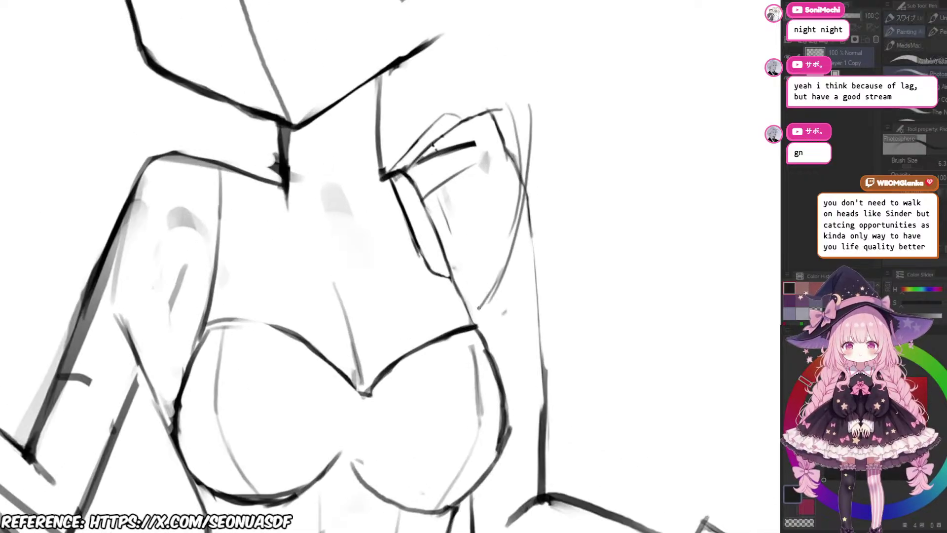
# Step: Examine the whole figure's proportions, comparing the head, shoulders, bodice and skirt at different magnifications
pyautogui.scroll(-5, 478, 307)
pyautogui.scroll(4, 539, 257)
pyautogui.scroll(-4, 482, 249)
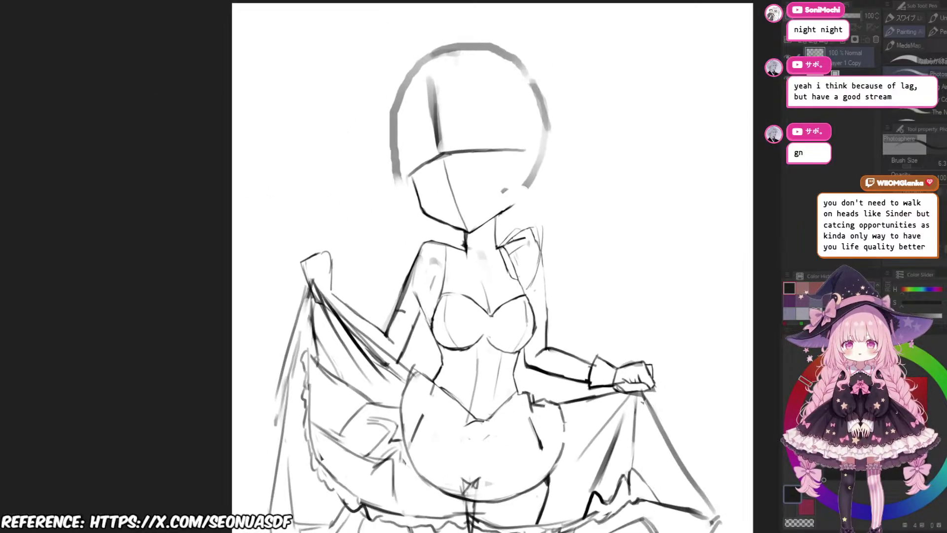
pyautogui.scroll(3, 518, 237)
pyautogui.press('e')
pyautogui.scroll(-4, 543, 232)
pyautogui.scroll(5, 579, 228)
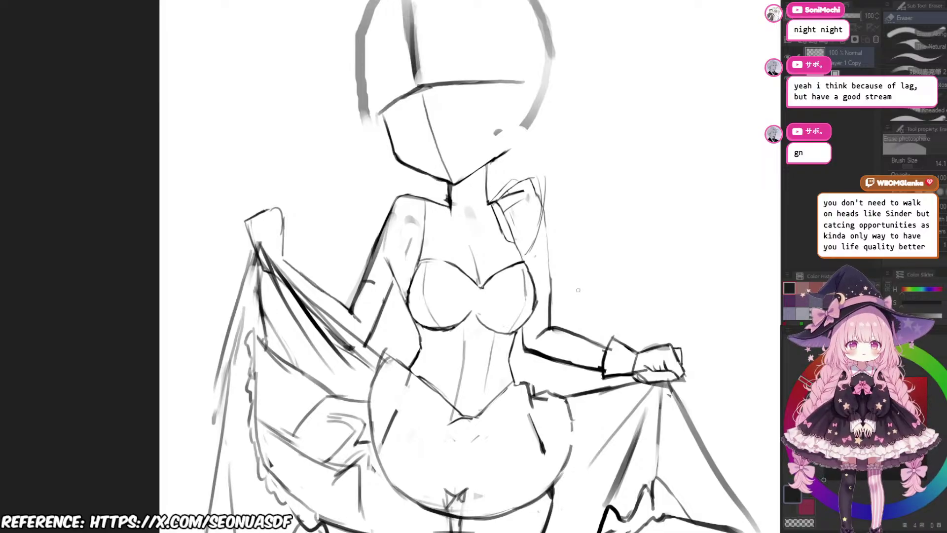
pyautogui.scroll(3, 538, 167)
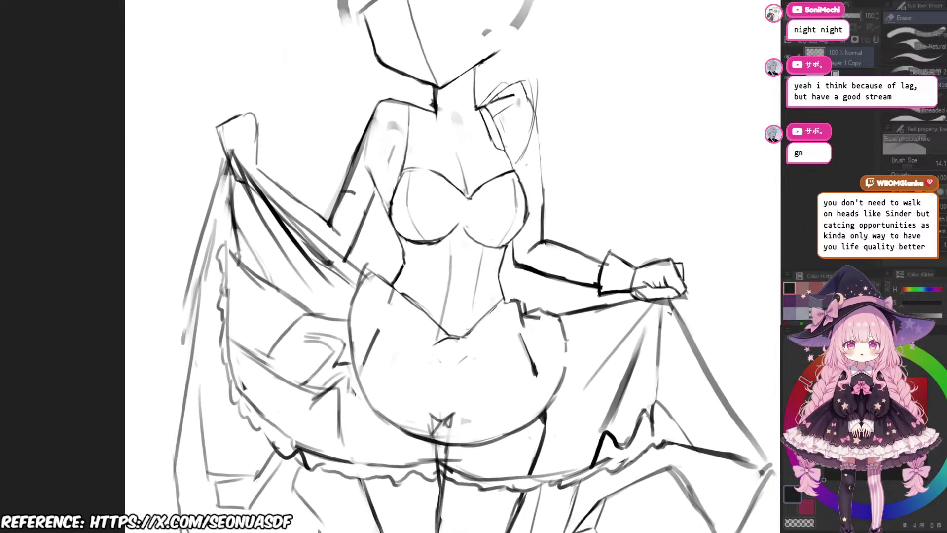
pyautogui.scroll(-3, 500, 224)
pyautogui.scroll(4, 513, 113)
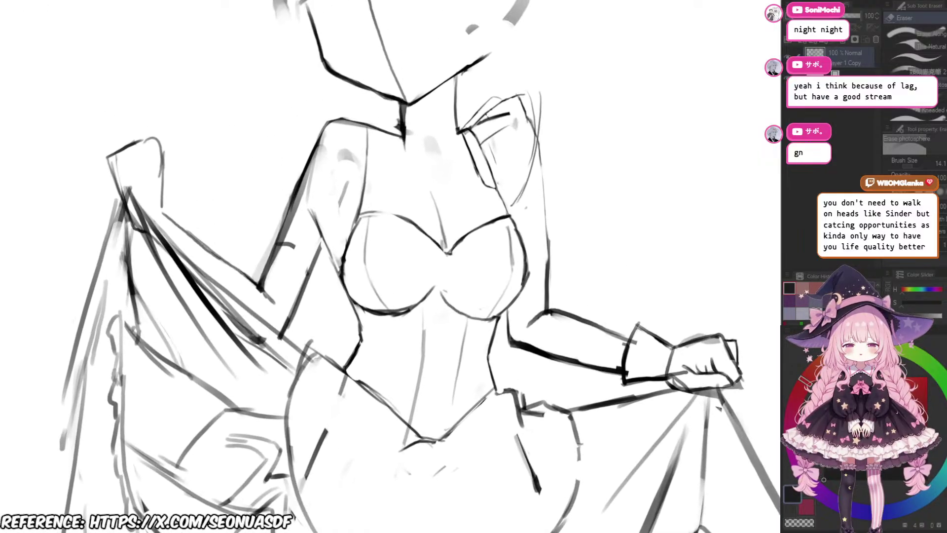
pyautogui.scroll(-3, 477, 58)
pyautogui.scroll(2, 477, 58)
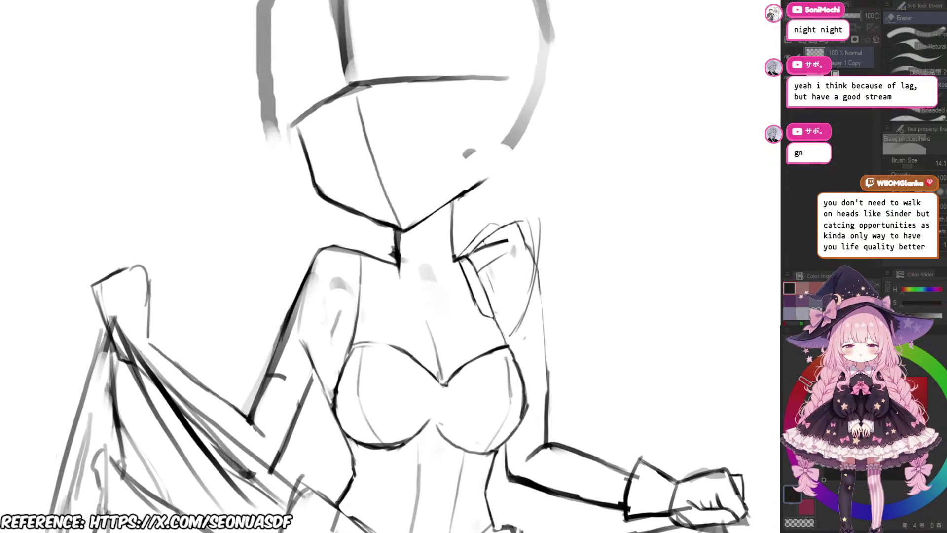
# Step: Lasso the head, neck and upper part of the figure's left shoulder, move them slightly downward, and clear the selection
pyautogui.scroll(-2, 477, 58)
pyautogui.press('m')
pyautogui.moveTo(390, 22)
pyautogui.mouseDown()
pyautogui.moveTo(357, 122)
pyautogui.moveTo(364, 194)
pyautogui.moveTo(401, 240)
pyautogui.mouseUp()
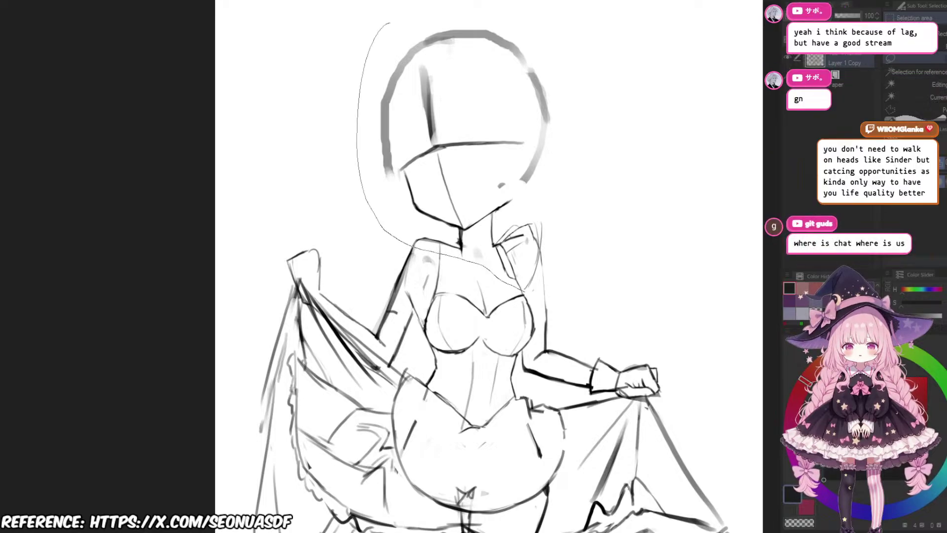
pyautogui.moveTo(350, 38); pyautogui.dragTo(337, 47)
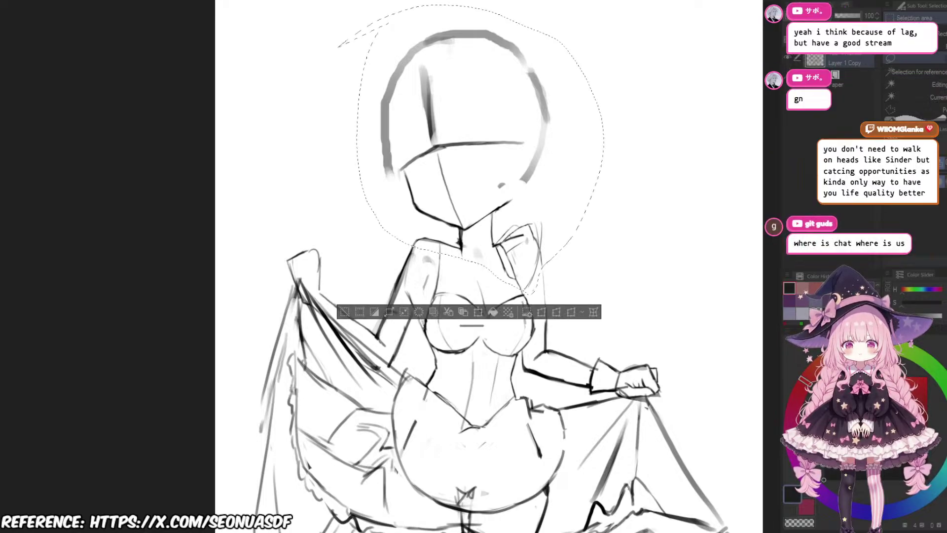
pyautogui.hotkey('ctrl', 't')
pyautogui.moveTo(468, 163)
pyautogui.mouseDown()
pyautogui.moveTo(468, 172)
pyautogui.moveTo(471, 157)
pyautogui.mouseUp()
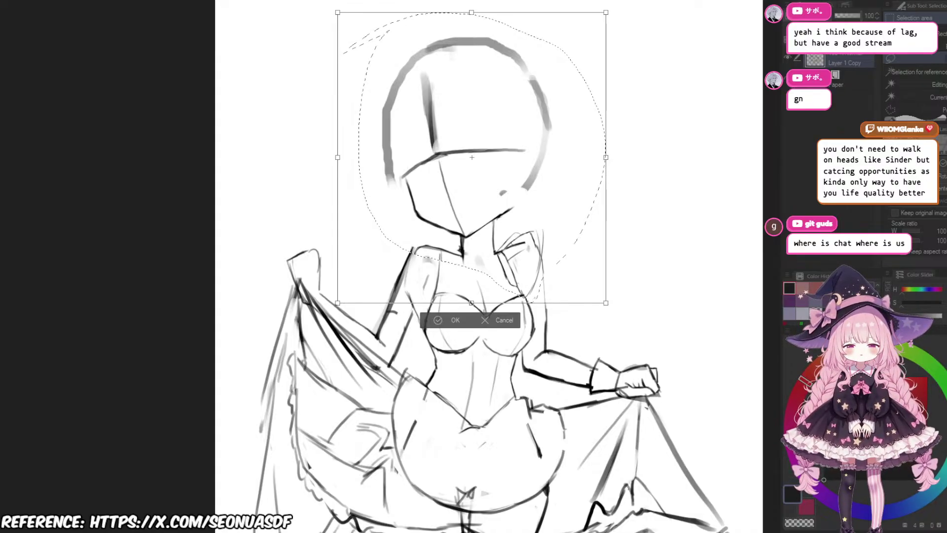
pyautogui.press('Return')
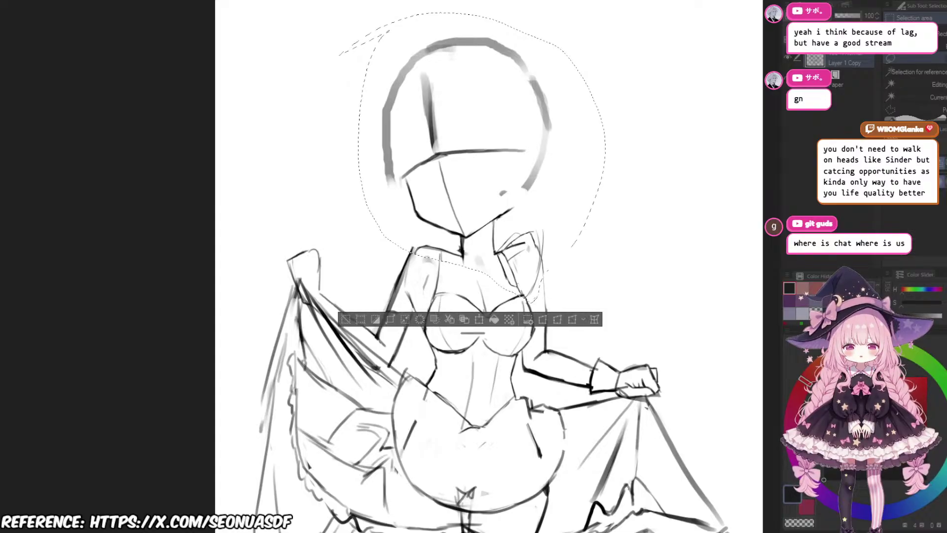
pyautogui.hotkey('ctrl', 'd')
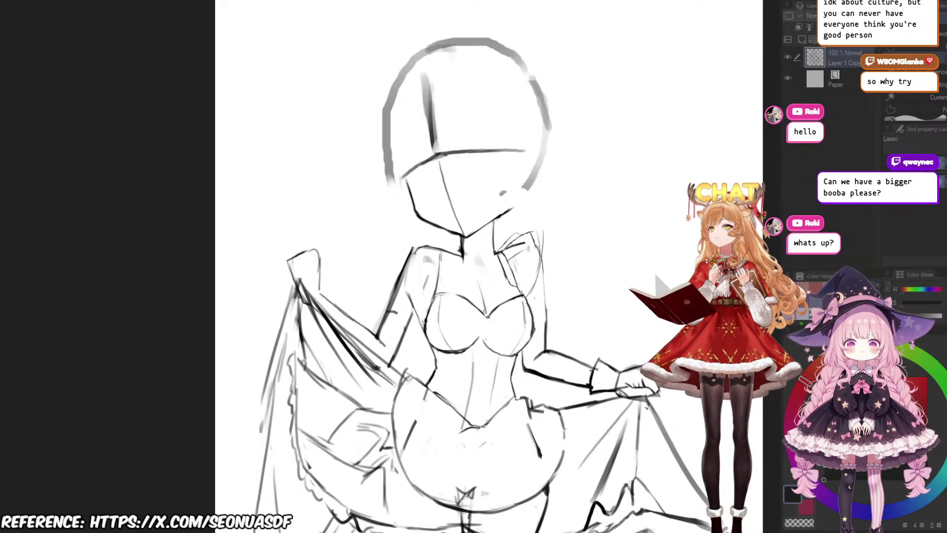
# Step: Browse the chat avatar models and pick the blue-haired character in the dark outfit
pyautogui.scroll(-5, 807, 512)
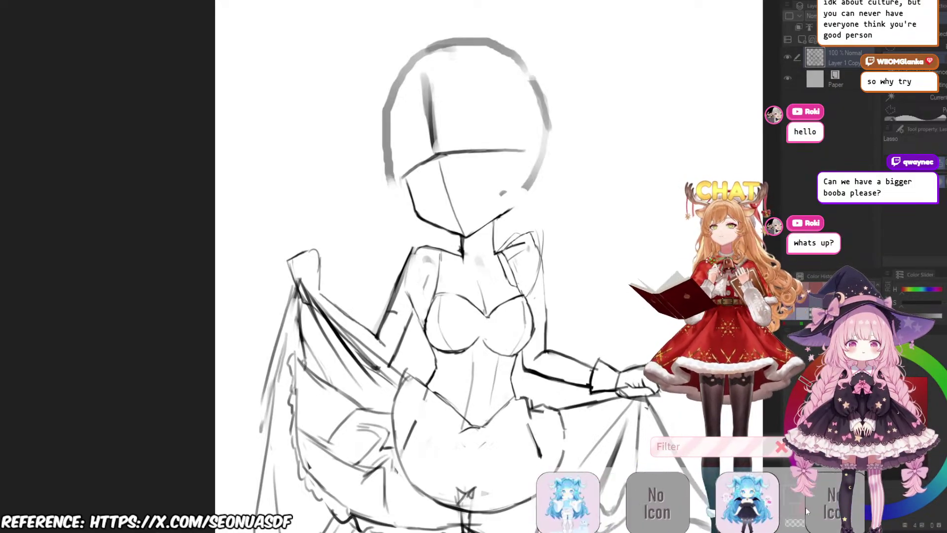
pyautogui.scroll(-4, 807, 512)
pyautogui.scroll(2, 582, 508)
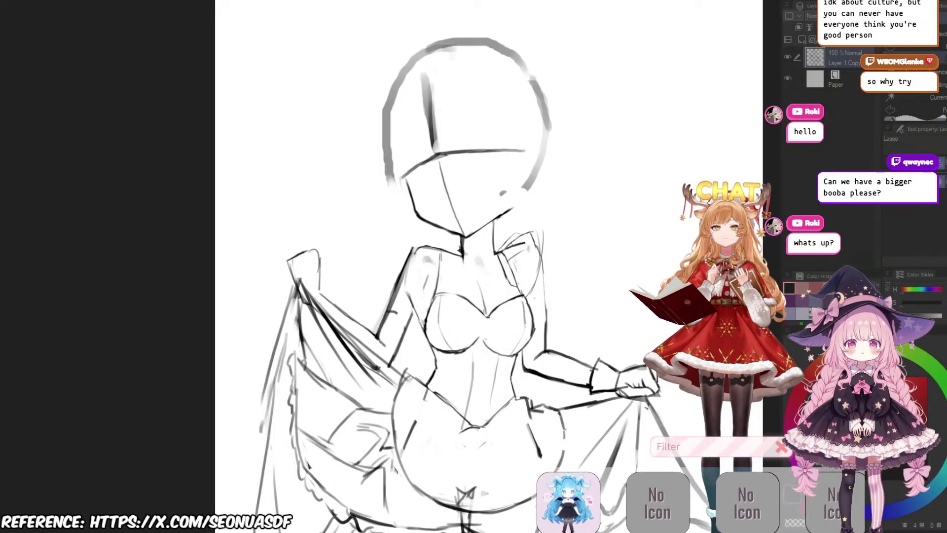
pyautogui.click(568, 503)
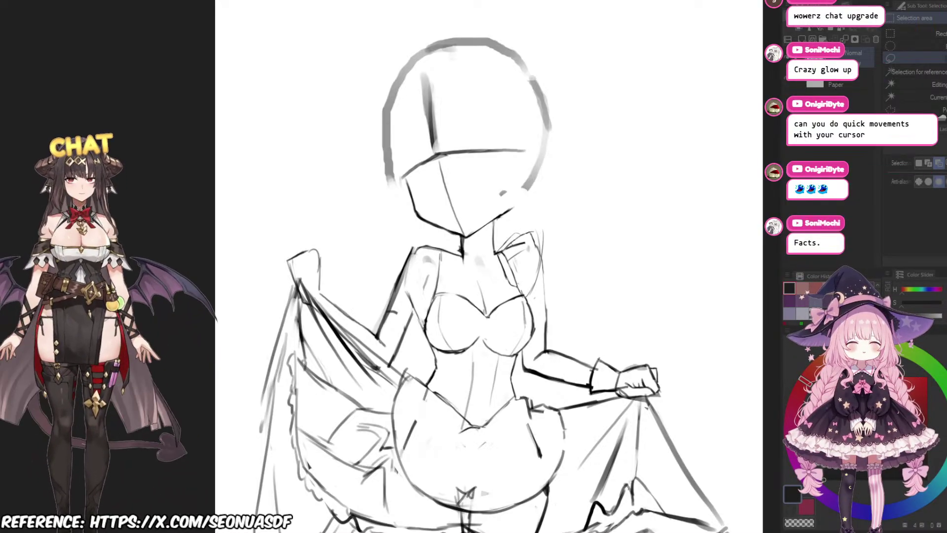
# Step: Examine the figure from head to legs at several magnifications, checking how the shoulders, arms and bodice relate
pyautogui.moveTo(489, 266)
pyautogui.mouseDown()
pyautogui.moveTo(503, 255)
pyautogui.moveTo(349, 244)
pyautogui.mouseUp()
pyautogui.scroll(-2, 327, 88)
pyautogui.moveTo(313, 283); pyautogui.dragTo(415, 268)
pyautogui.scroll(-2, 432, 274)
pyautogui.scroll(3, 469, 222)
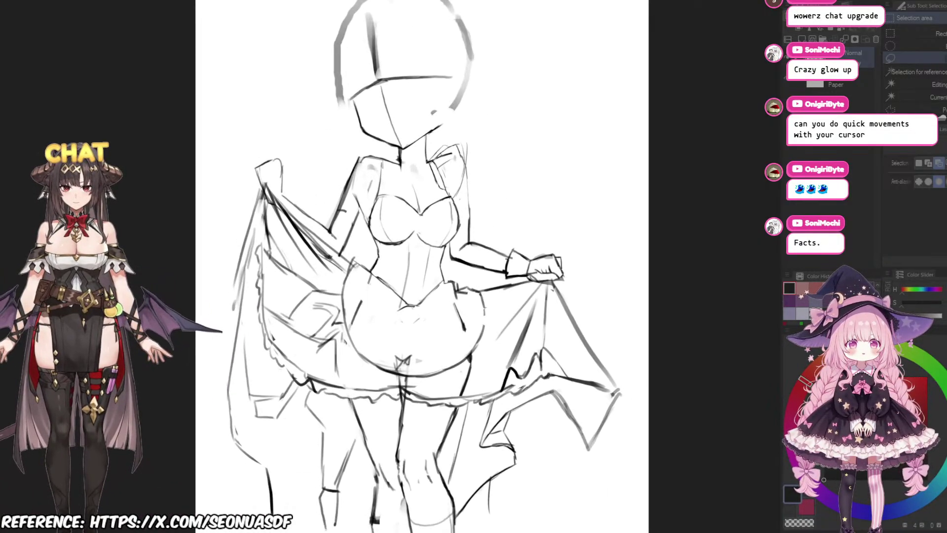
pyautogui.scroll(2, 420, 267)
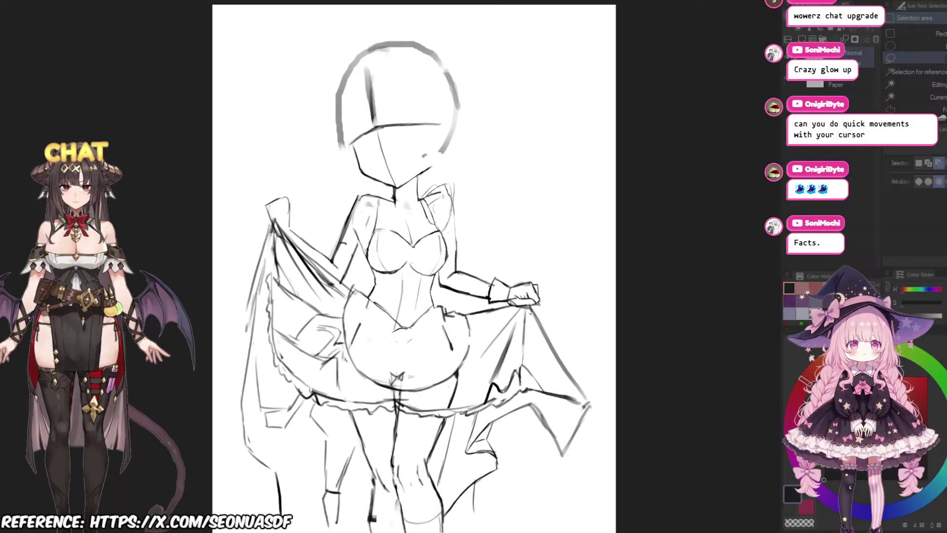
pyautogui.moveTo(419, 267)
pyautogui.mouseDown()
pyautogui.moveTo(432, 265)
pyautogui.moveTo(420, 263)
pyautogui.mouseUp()
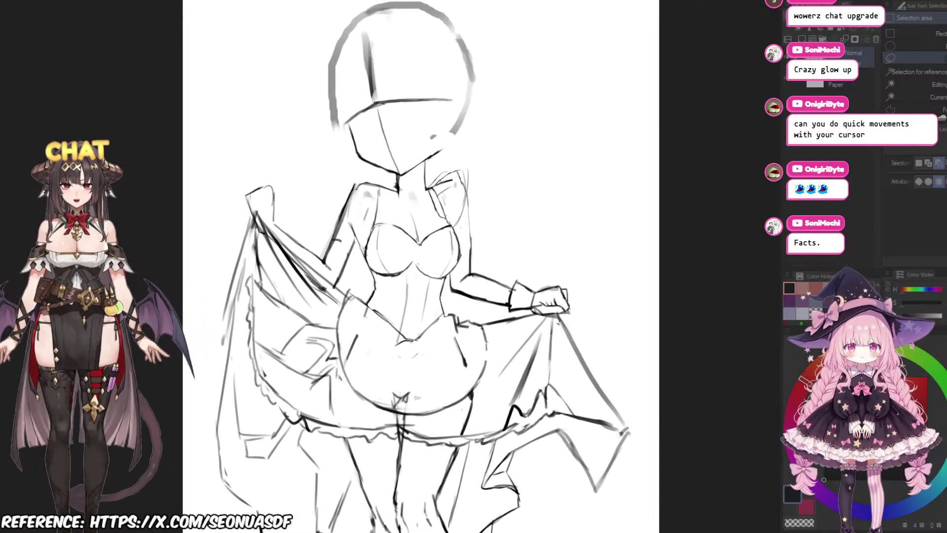
pyautogui.moveTo(419, 266); pyautogui.dragTo(383, 271)
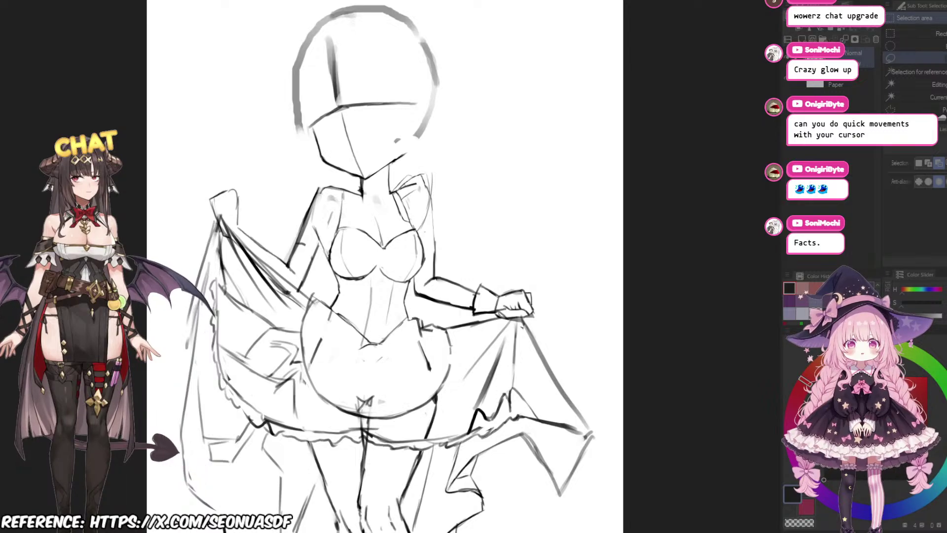
pyautogui.moveTo(394, 267)
pyautogui.mouseDown()
pyautogui.moveTo(432, 245)
pyautogui.moveTo(405, 207)
pyautogui.moveTo(422, 283)
pyautogui.moveTo(425, 266)
pyautogui.moveTo(439, 266)
pyautogui.mouseUp()
pyautogui.scroll(-3, 430, 271)
pyautogui.scroll(3, 458, 241)
pyautogui.press('Delete')
pyautogui.hotkey('ctrl', 'z')
pyautogui.scroll(1, 421, 261)
pyautogui.scroll(5, 415, 267)
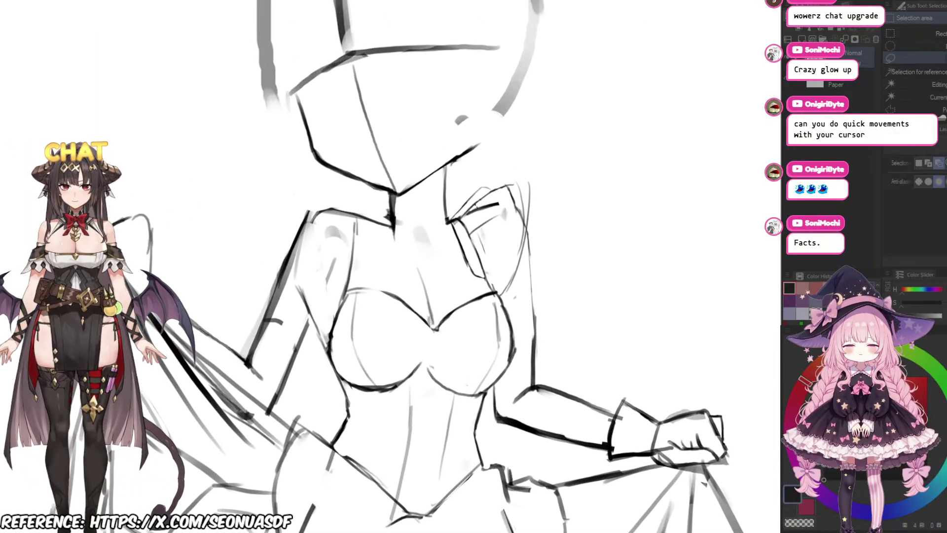
# Step: Clear the stray lasso selection and clean up the corner where the figure's right arm line meets the shoulder
pyautogui.moveTo(324, 186); pyautogui.dragTo(333, 232)
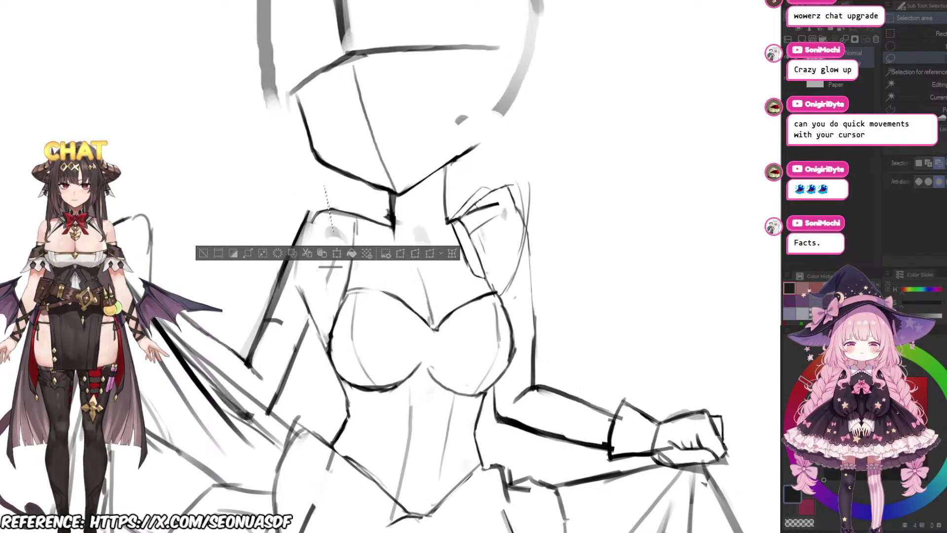
pyautogui.hotkey('ctrl', 'd')
pyautogui.moveTo(414, 266); pyautogui.dragTo(465, 242)
pyautogui.press('p')
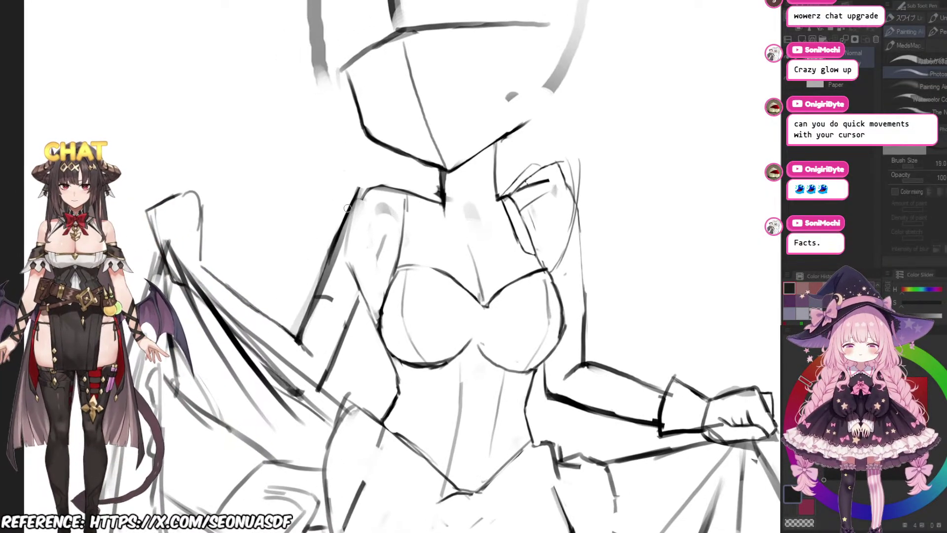
pyautogui.press('e')
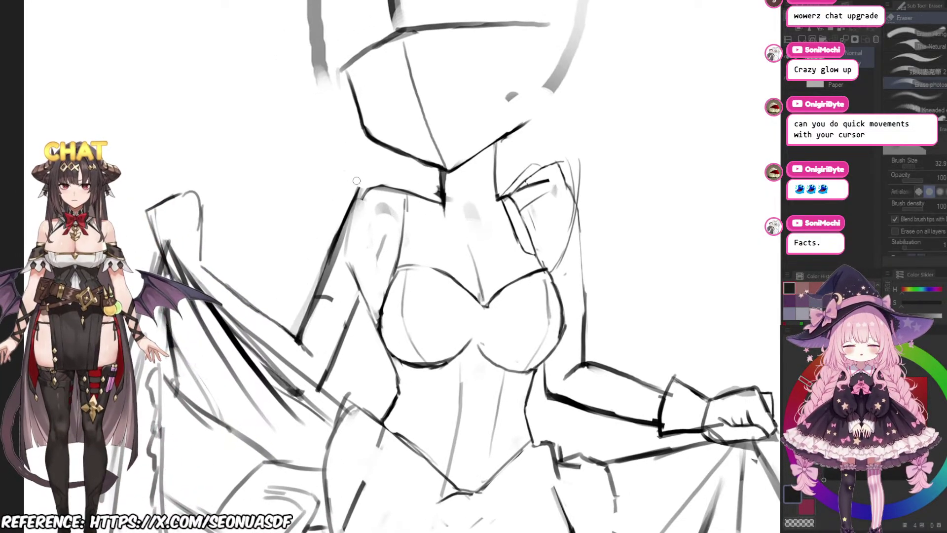
pyautogui.press('p')
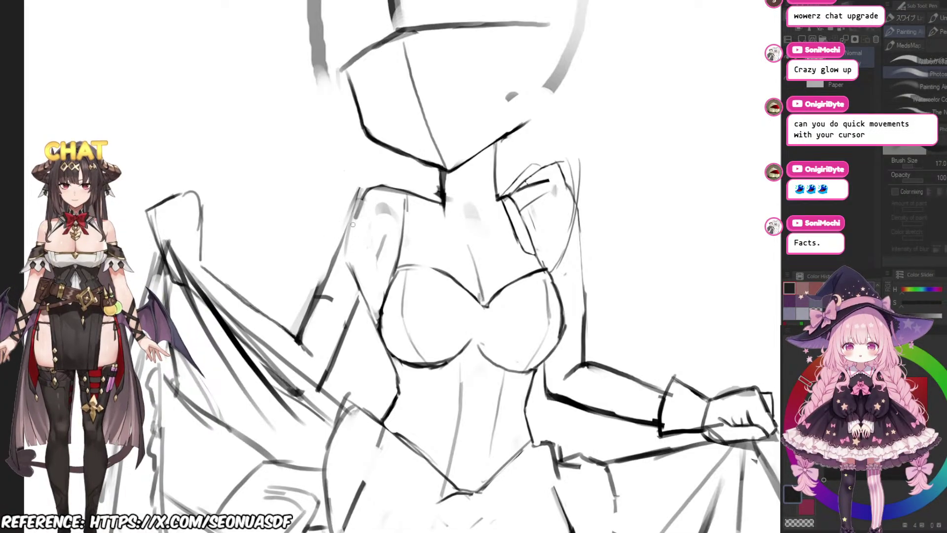
pyautogui.press('e')
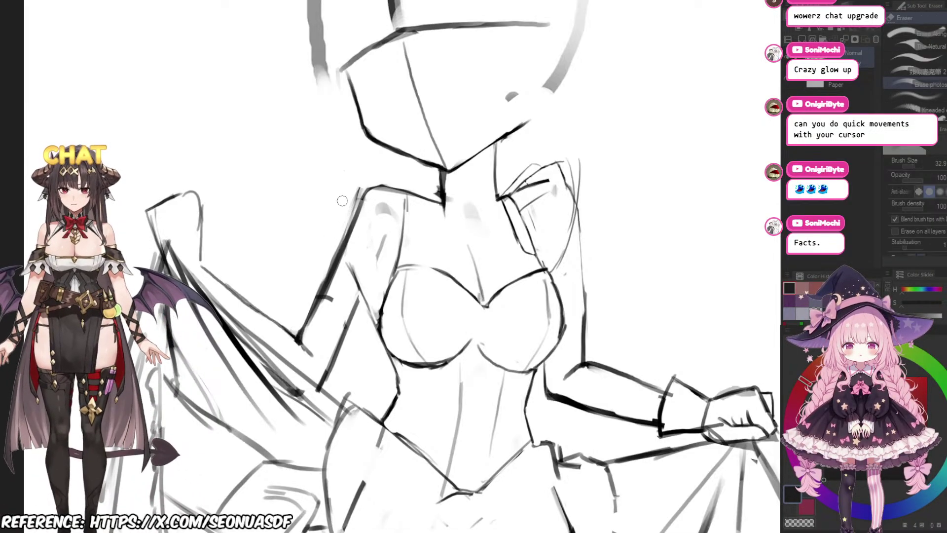
pyautogui.moveTo(370, 240); pyautogui.dragTo(339, 241)
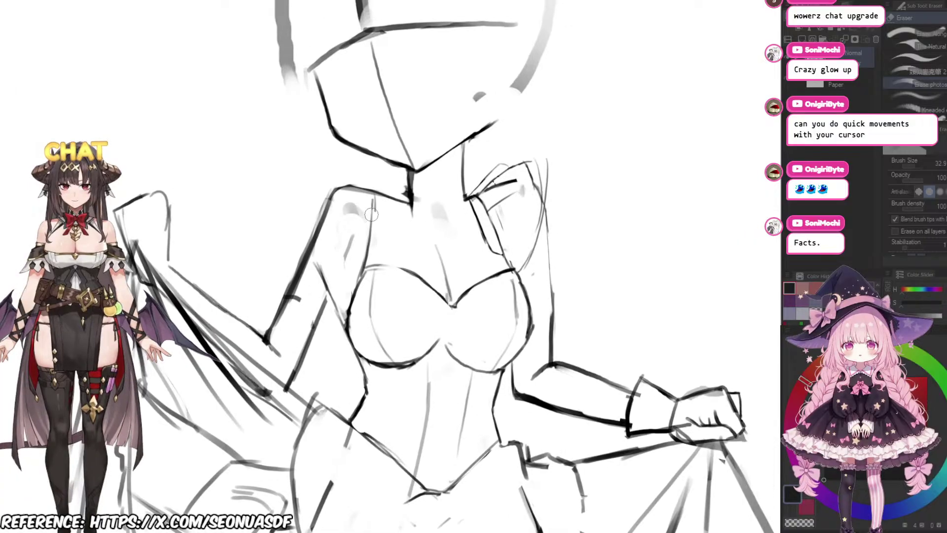
# Step: Draw a long line from above the figure's right shoulder down to the bodice, plus a short diagonal from its upper end toward the neck
pyautogui.press('p')
pyautogui.scroll(1, 395, 205)
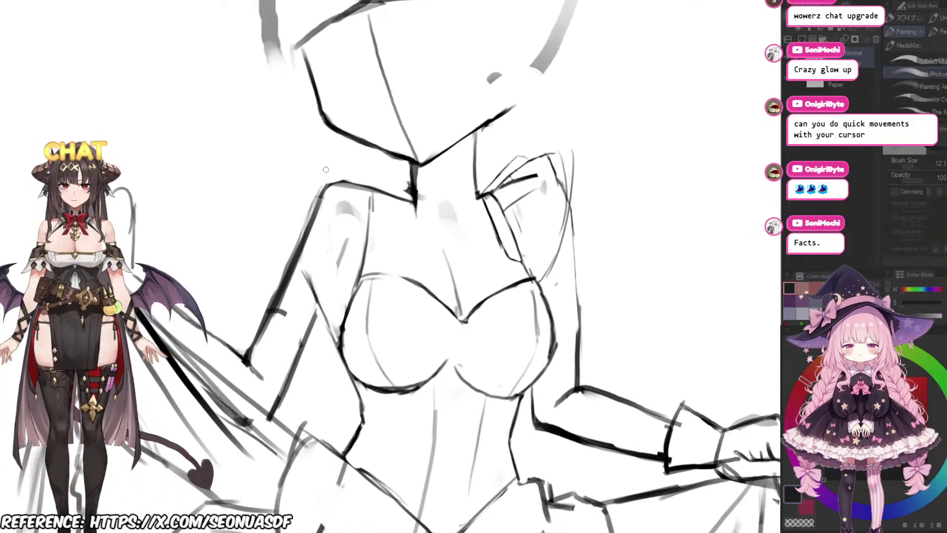
pyautogui.moveTo(325, 168); pyautogui.dragTo(339, 319)
pyautogui.moveTo(340, 216); pyautogui.dragTo(347, 329)
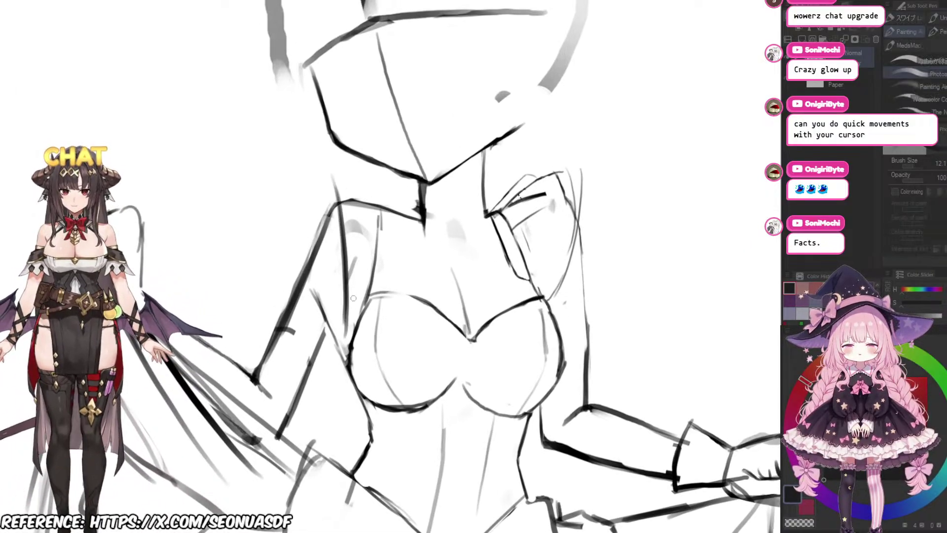
pyautogui.moveTo(344, 210)
pyautogui.mouseDown()
pyautogui.moveTo(355, 219)
pyautogui.moveTo(295, 173)
pyautogui.mouseUp()
pyautogui.scroll(-1, 385, 256)
pyautogui.scroll(5, 331, 185)
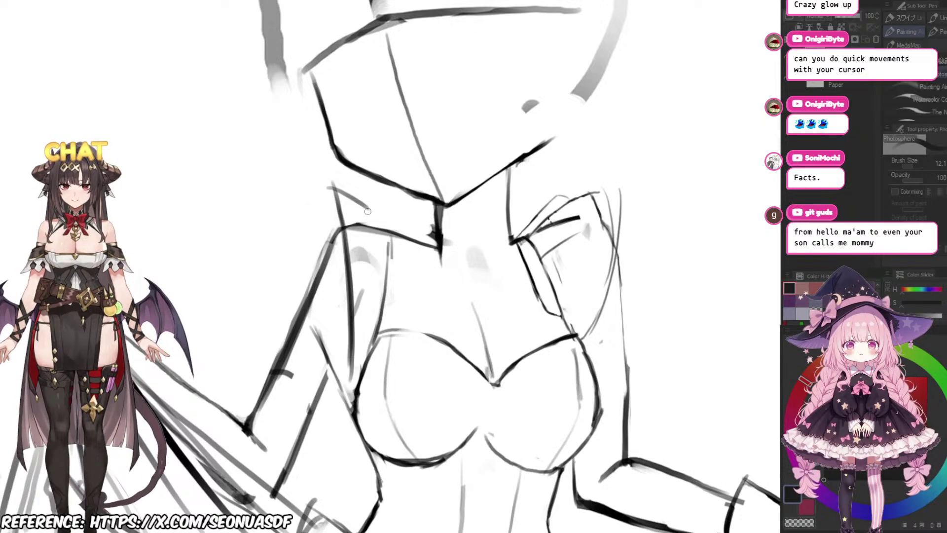
# Step: Rework the long line over the figure's right shoulder as an outward-bowed curve reaching down to the side of the bodice
pyautogui.press('e')
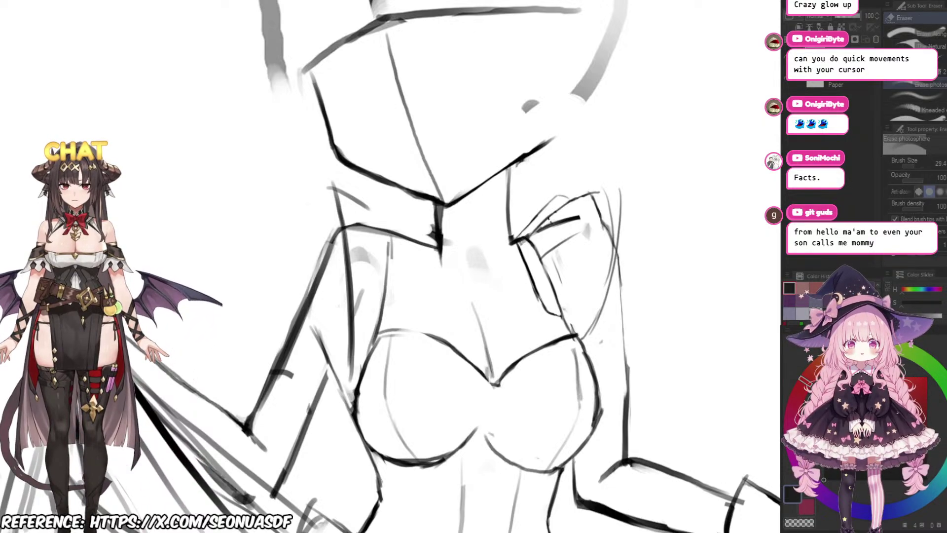
pyautogui.moveTo(355, 207)
pyautogui.mouseDown()
pyautogui.moveTo(354, 196)
pyautogui.moveTo(352, 284)
pyautogui.moveTo(343, 184)
pyautogui.moveTo(355, 296)
pyautogui.mouseUp()
pyautogui.press('p')
pyautogui.hotkey('ctrl', 'z')
pyautogui.moveTo(336, 163); pyautogui.dragTo(360, 325)
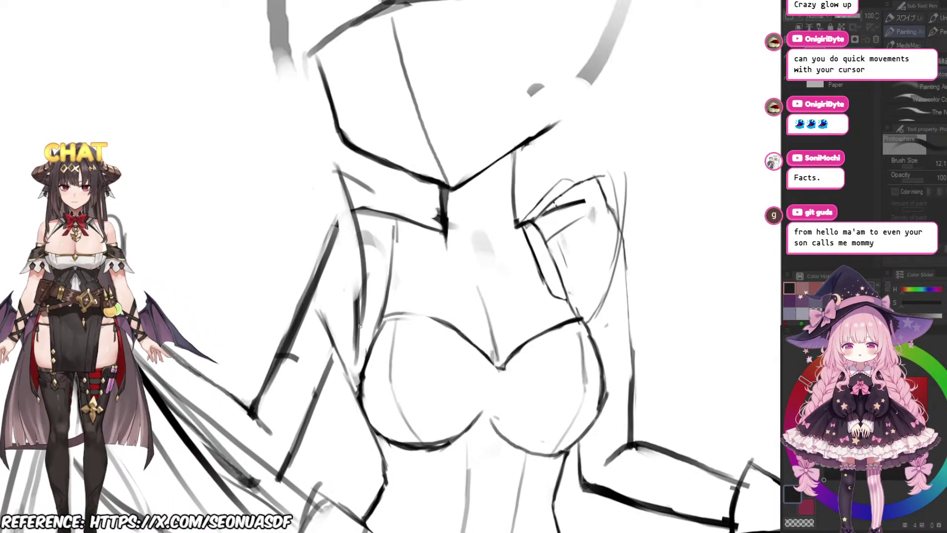
# Step: Thin the shoulder curve with the eraser along its middle and lower end, and retrace it down to the bodice
pyautogui.press('e')
pyautogui.moveTo(357, 244); pyautogui.dragTo(351, 291)
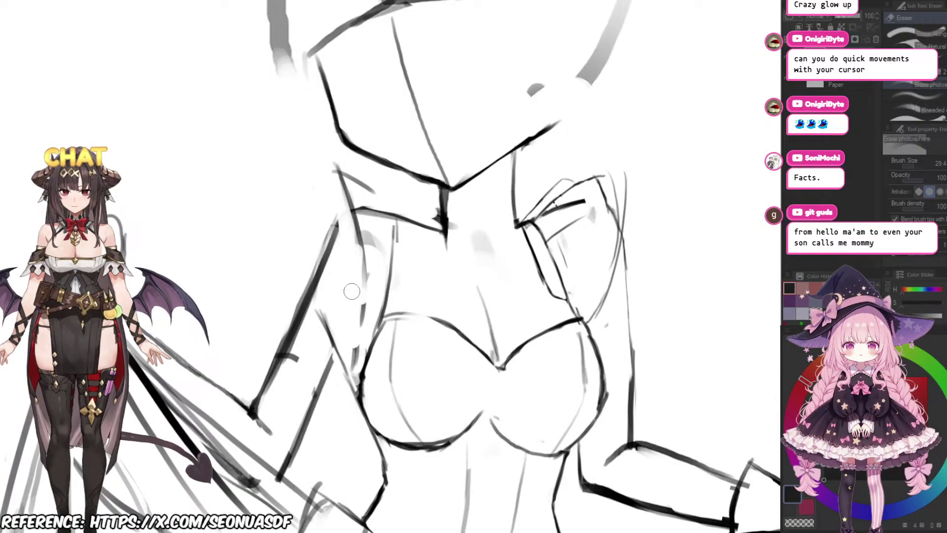
pyautogui.moveTo(366, 337); pyautogui.dragTo(361, 354)
pyautogui.press('p')
pyautogui.moveTo(337, 196); pyautogui.dragTo(360, 356)
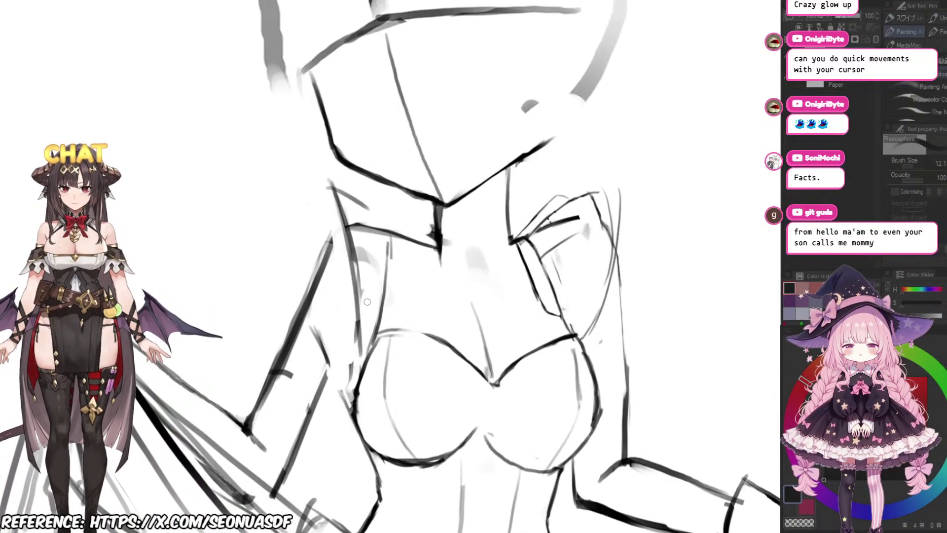
# Step: Erase the short diagonal stroke branching from the upper end of the curve above the figure's right shoulder
pyautogui.scroll(-5, 367, 302)
pyautogui.scroll(3, 367, 302)
pyautogui.moveTo(367, 302)
pyautogui.mouseDown()
pyautogui.moveTo(335, 286)
pyautogui.moveTo(333, 328)
pyautogui.mouseUp()
pyautogui.scroll(2, 345, 345)
pyautogui.scroll(-2, 348, 306)
pyautogui.scroll(3, 336, 325)
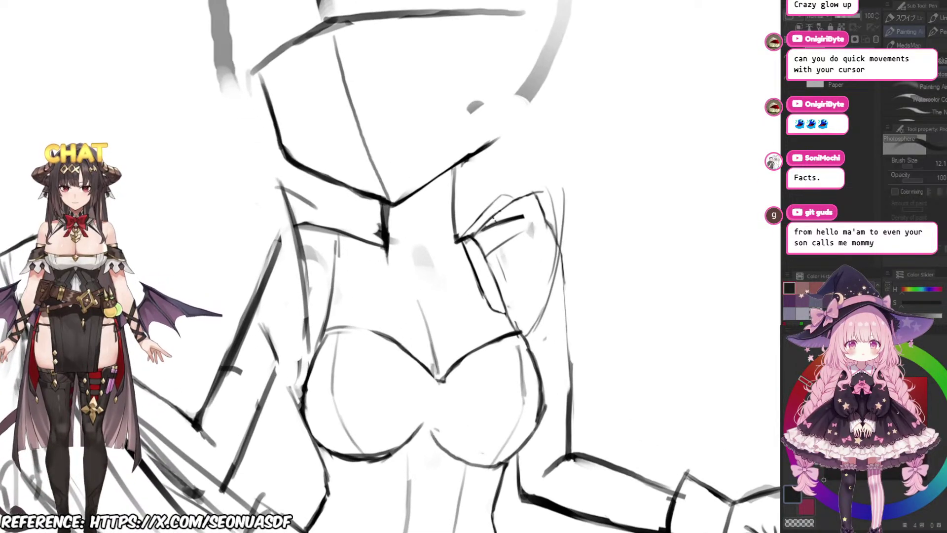
pyautogui.scroll(-4, 347, 241)
pyautogui.scroll(5, 347, 240)
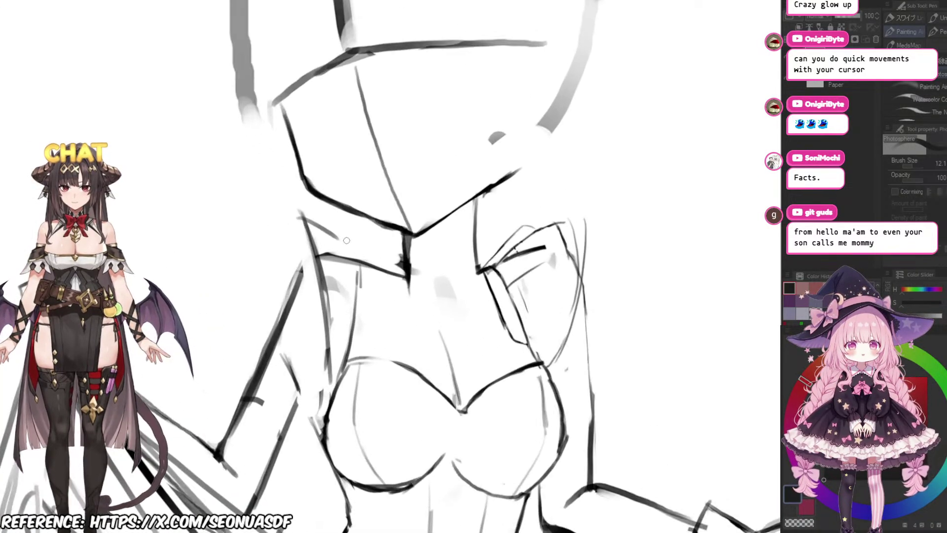
pyautogui.press('e')
pyautogui.moveTo(335, 247)
pyautogui.mouseDown()
pyautogui.moveTo(350, 226)
pyautogui.moveTo(335, 214)
pyautogui.mouseUp()
pyautogui.press('p')
# Step: Check the whole sketch at different magnifications, comparing the new shoulder curve with the bodice, skirt and legs
pyautogui.scroll(-3, 350, 170)
pyautogui.scroll(2, 350, 178)
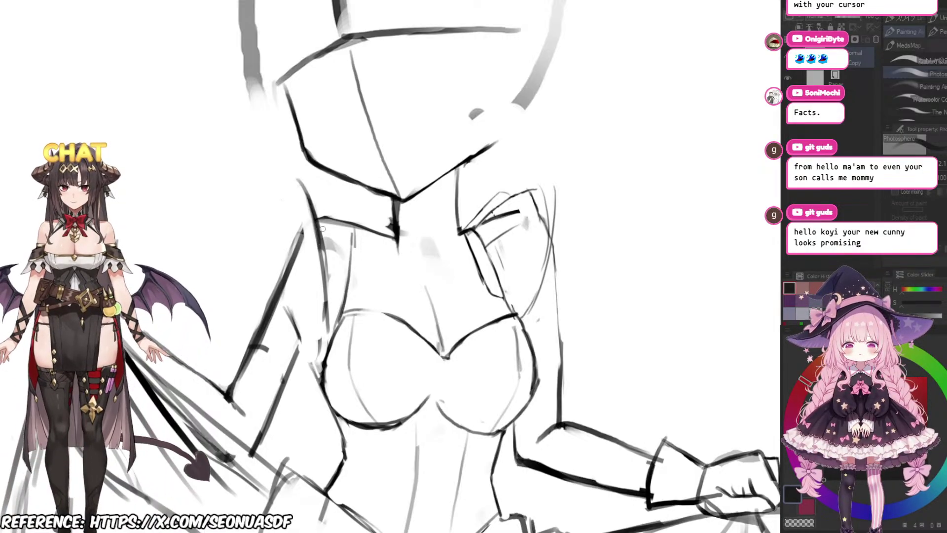
pyautogui.moveTo(494, 214); pyautogui.dragTo(490, 199)
pyautogui.scroll(-10, 424, 146)
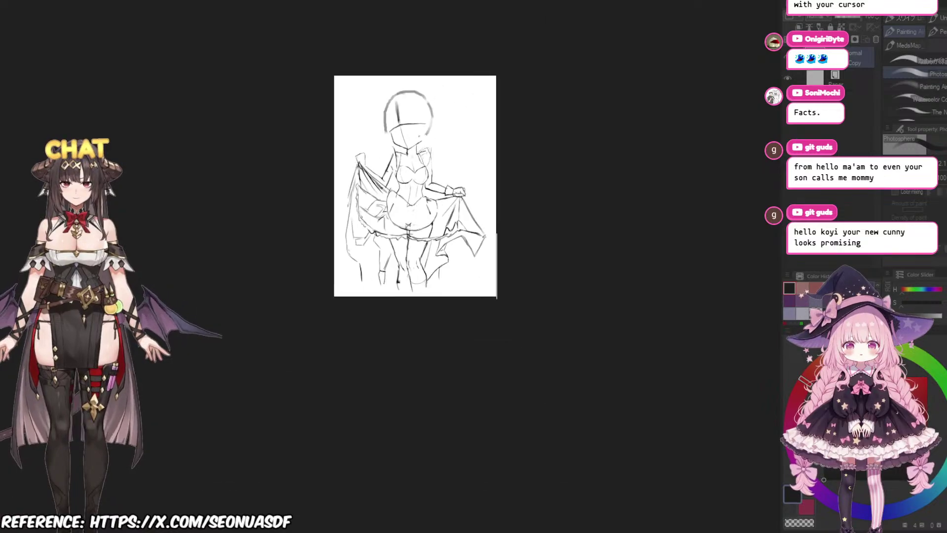
pyautogui.scroll(2, 433, 152)
pyautogui.scroll(8, 400, 232)
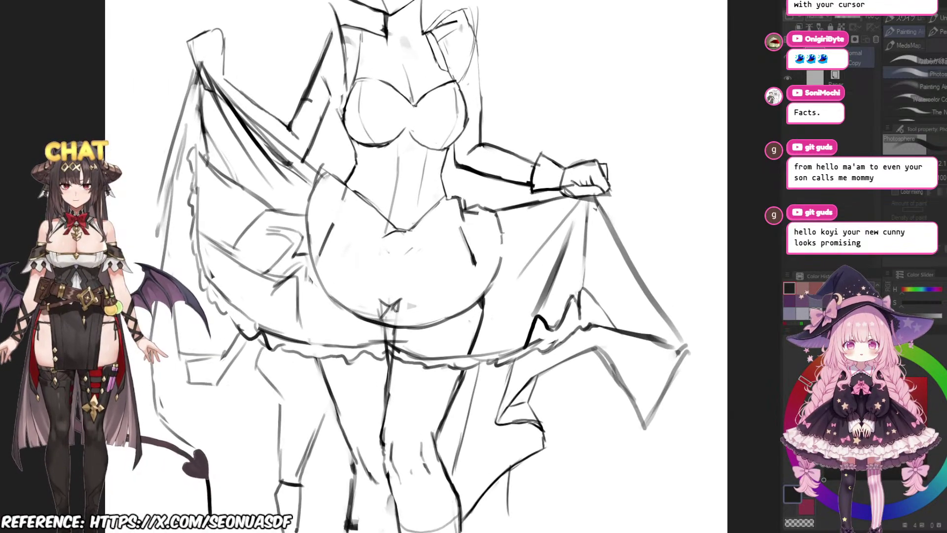
pyautogui.moveTo(341, 376)
pyautogui.mouseDown()
pyautogui.moveTo(359, 293)
pyautogui.moveTo(325, 263)
pyautogui.mouseUp()
pyautogui.press('e')
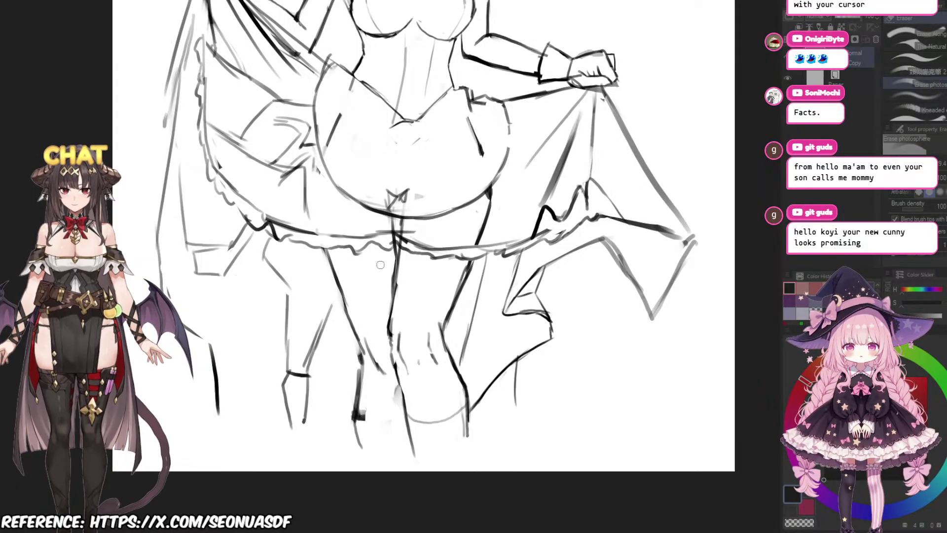
pyautogui.scroll(-5, 390, 259)
pyautogui.moveTo(401, 244); pyautogui.dragTo(428, 365)
pyautogui.scroll(3, 414, 262)
pyautogui.scroll(2, 409, 316)
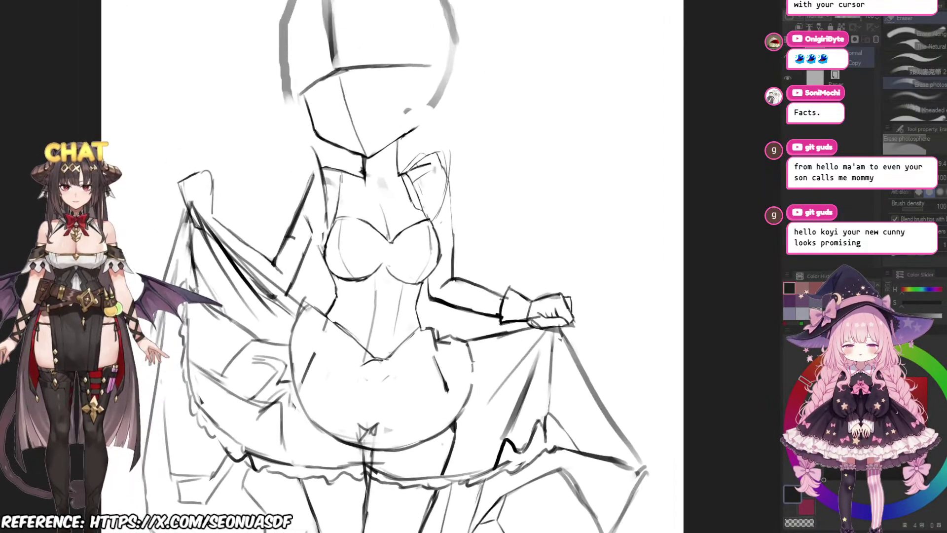
# Step: Sketch a wavy ruffle edge from the peak of the shoulder curve down the outside of the figure's right upper arm
pyautogui.scroll(4, 409, 227)
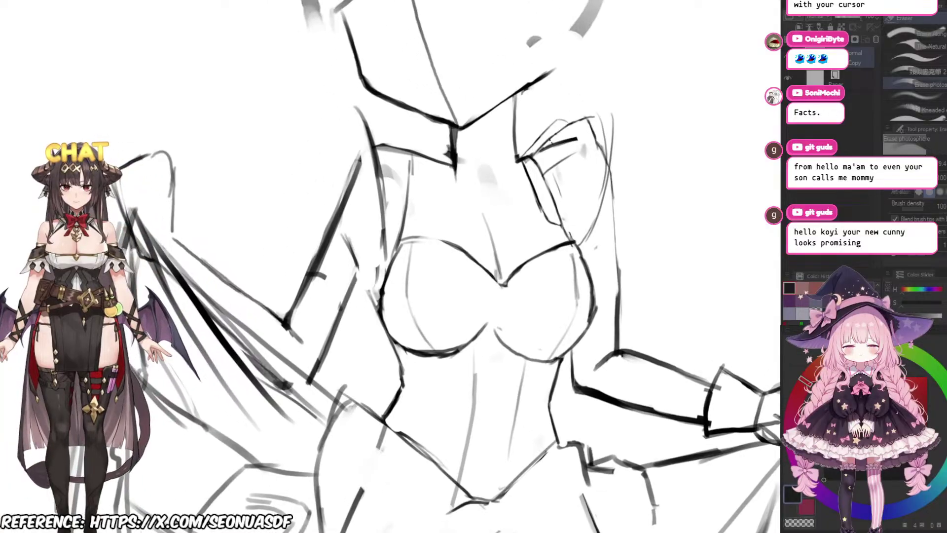
pyautogui.scroll(3, 410, 227)
pyautogui.press('b')
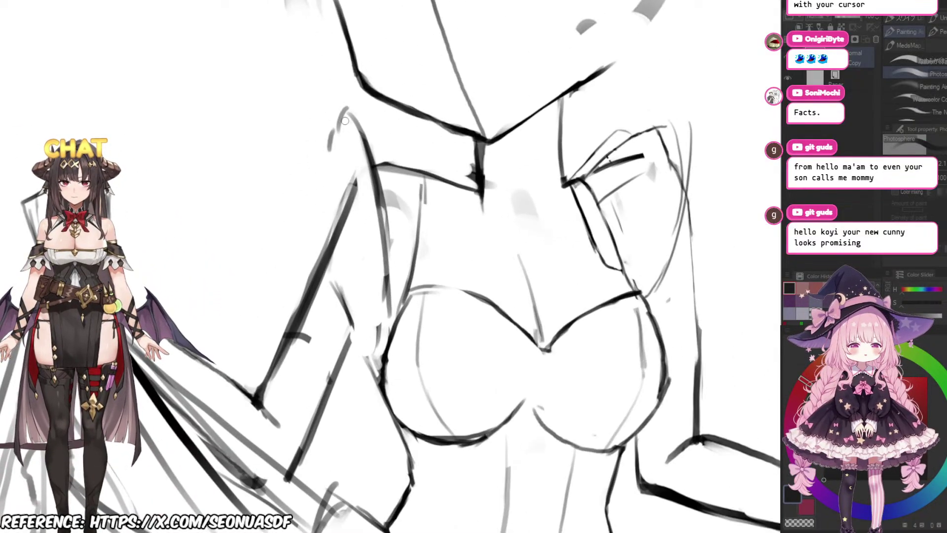
pyautogui.moveTo(326, 148); pyautogui.dragTo(327, 176)
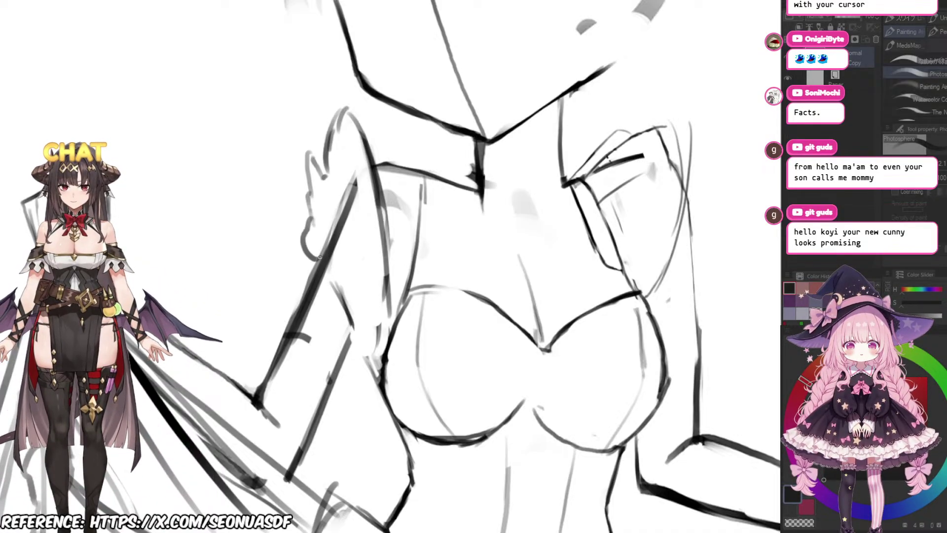
# Step: Draw a curve from the ruffle's peak down to the strap on the figure's right shoulder and darken the strap's upper end
pyautogui.scroll(-3, 319, 257)
pyautogui.scroll(2, 419, 173)
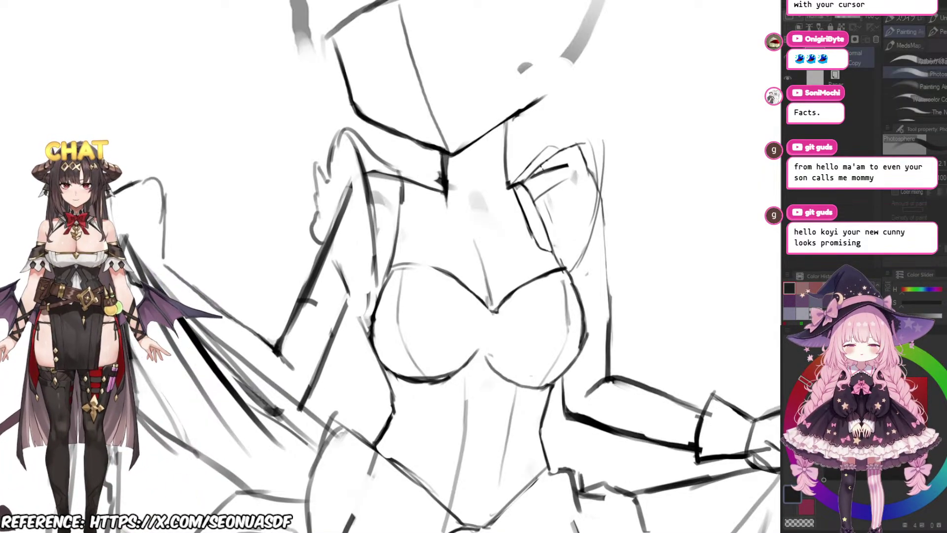
pyautogui.scroll(2, 428, 108)
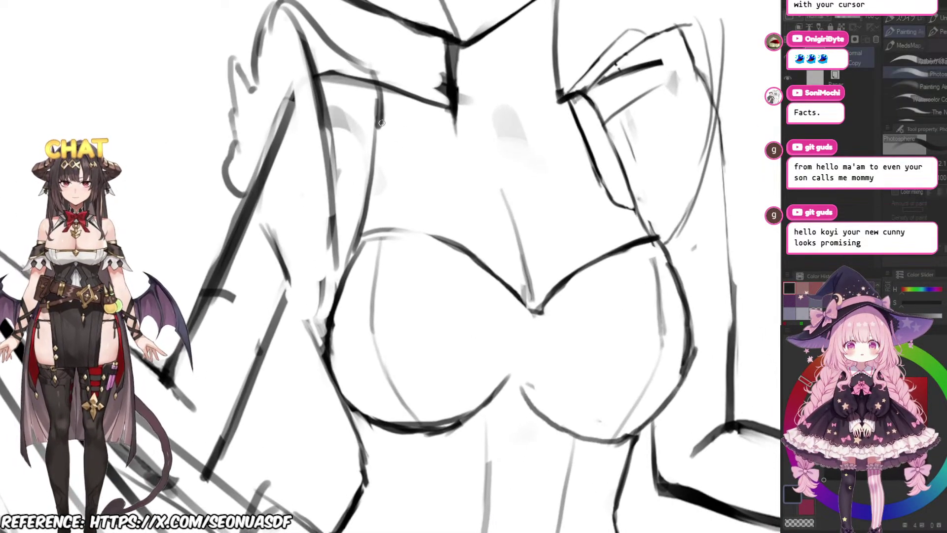
pyautogui.scroll(-3, 382, 128)
pyautogui.scroll(2, 384, 191)
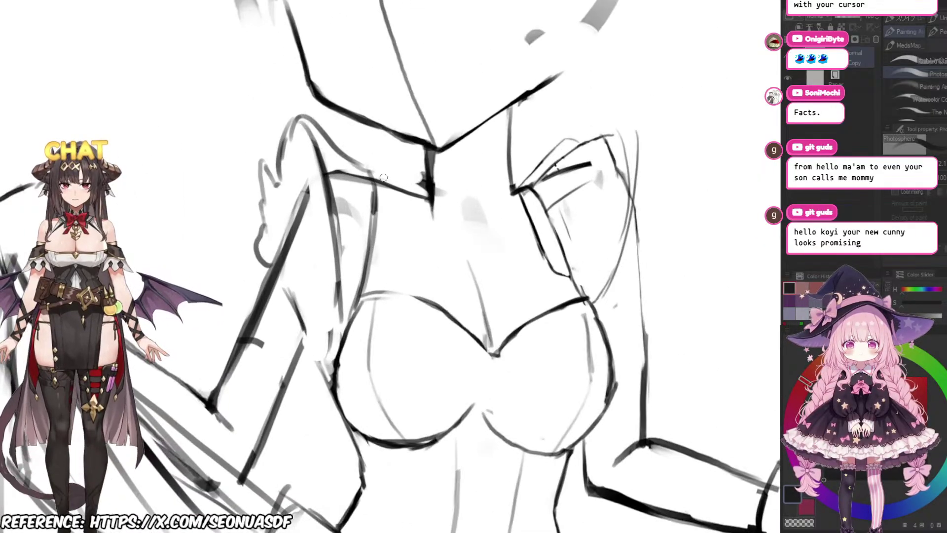
# Step: Redraw the lower part of the curve running from the ruffle's peak to the strap on the figure's right shoulder
pyautogui.press('e')
pyautogui.scroll(1, 364, 163)
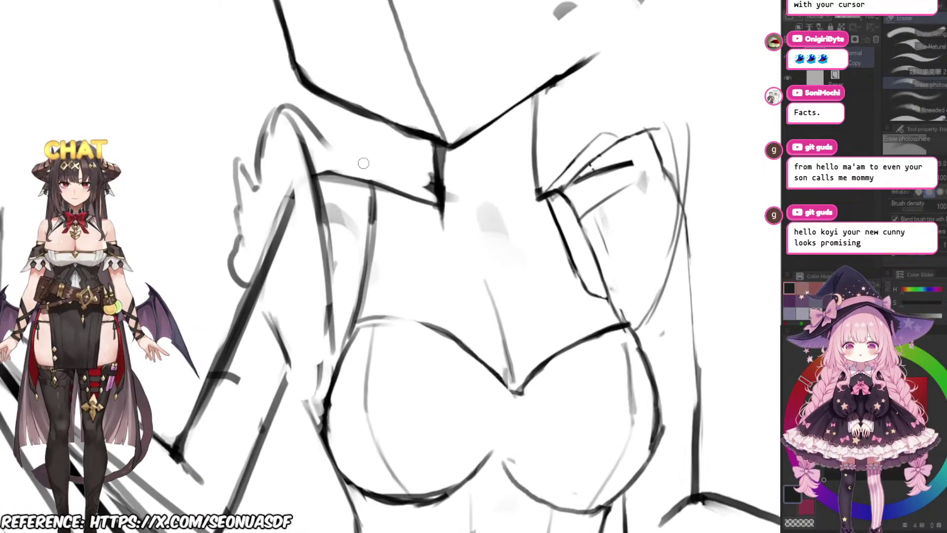
pyautogui.press('b')
pyautogui.moveTo(292, 109); pyautogui.dragTo(369, 172)
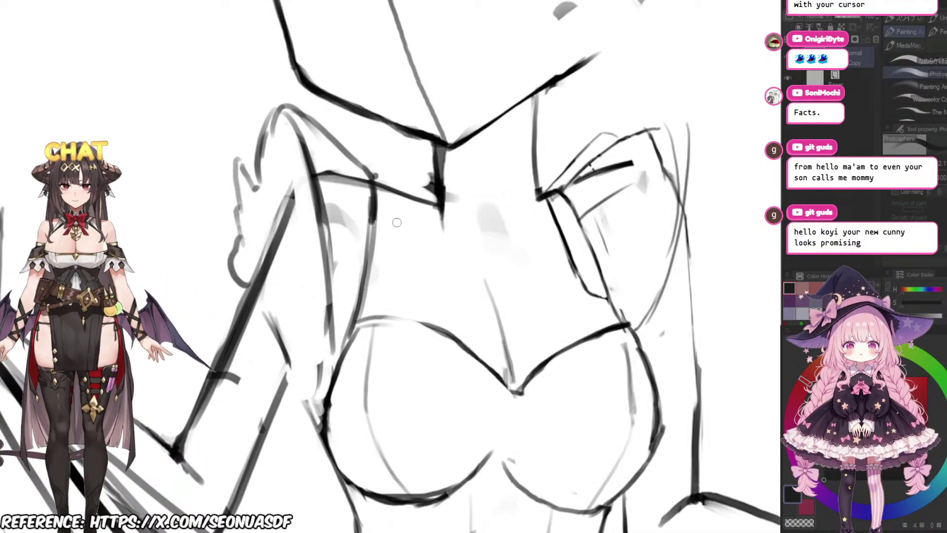
pyautogui.moveTo(397, 222); pyautogui.dragTo(410, 261)
# Step: Refine the inner sleeve curve below the ruffle's peak and connect the figure's right shoulder line to the upper arm's outer line
pyautogui.press('e')
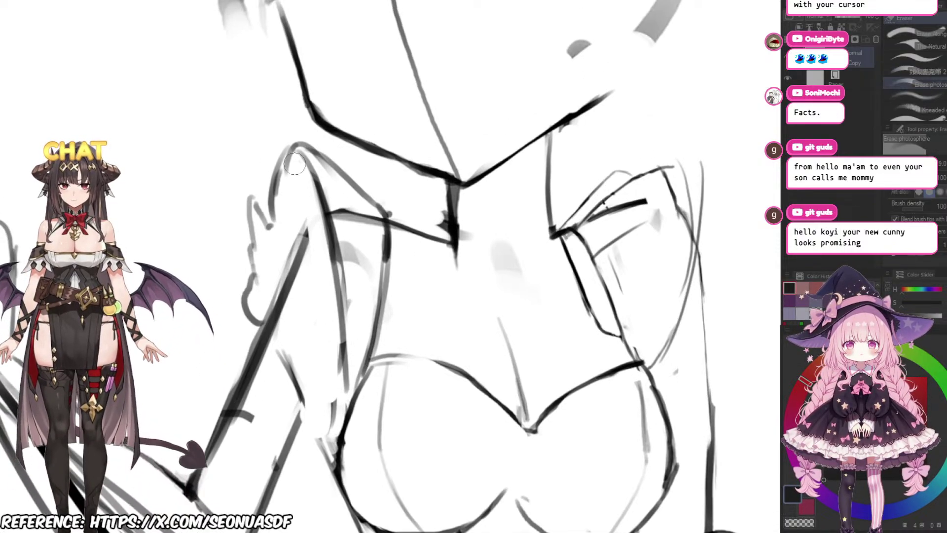
pyautogui.moveTo(295, 164)
pyautogui.mouseDown()
pyautogui.moveTo(336, 276)
pyautogui.moveTo(345, 338)
pyautogui.mouseUp()
pyautogui.press('b')
pyautogui.moveTo(310, 168); pyautogui.dragTo(346, 366)
pyautogui.moveTo(349, 266); pyautogui.dragTo(368, 246)
pyautogui.moveTo(346, 198)
pyautogui.mouseDown()
pyautogui.moveTo(326, 208)
pyautogui.moveTo(332, 200)
pyautogui.moveTo(306, 291)
pyautogui.mouseUp()
pyautogui.press('e')
pyautogui.moveTo(309, 213)
pyautogui.mouseDown()
pyautogui.moveTo(279, 298)
pyautogui.moveTo(284, 291)
pyautogui.mouseUp()
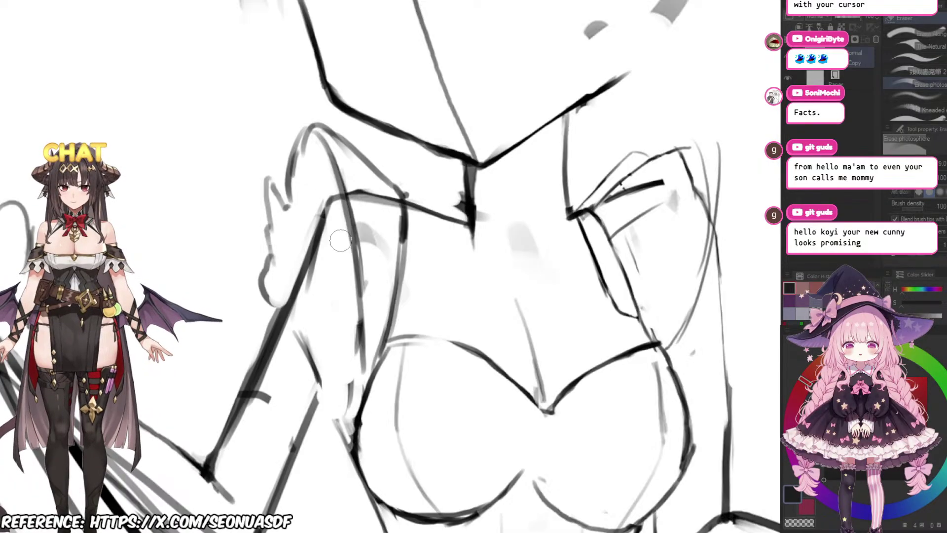
pyautogui.scroll(-5, 340, 239)
pyautogui.scroll(4, 380, 230)
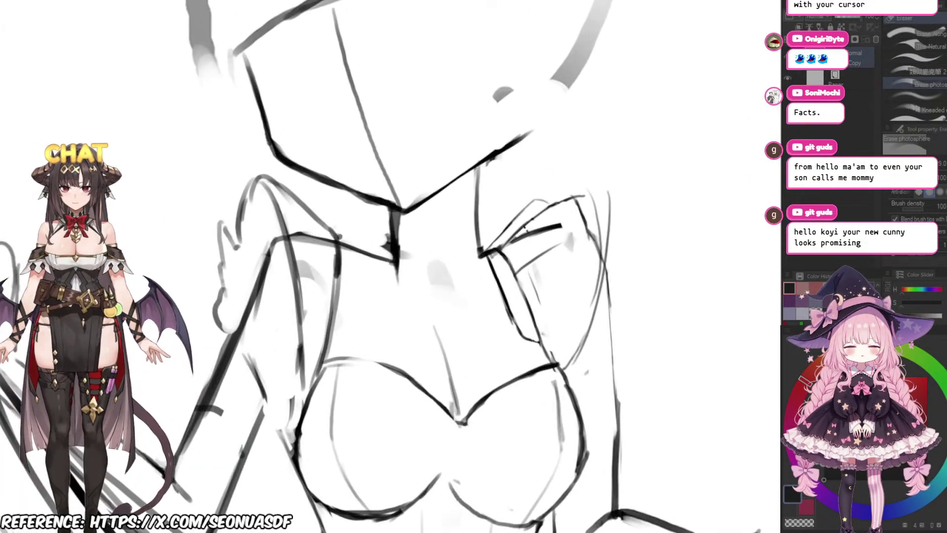
# Step: Darken the joint at the top of the right shoulder strap and draw the strap's second edge on the neck side
pyautogui.scroll(3, 372, 203)
pyautogui.press('p')
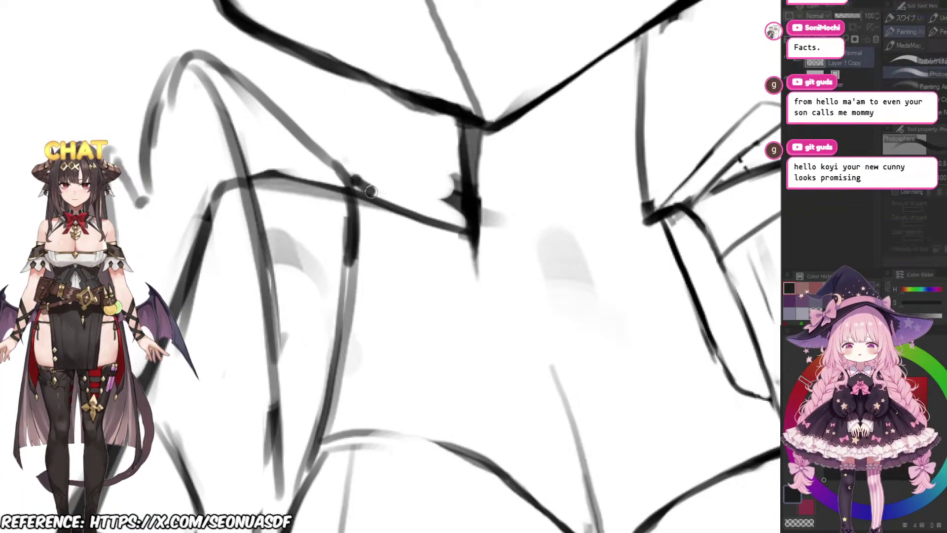
pyautogui.scroll(-3, 372, 226)
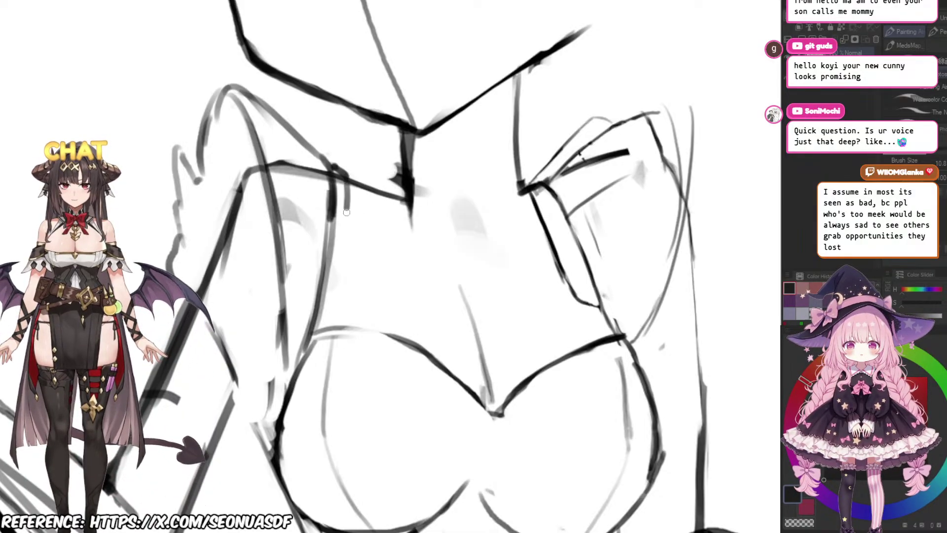
pyautogui.moveTo(347, 212); pyautogui.dragTo(329, 314)
pyautogui.scroll(2, 387, 328)
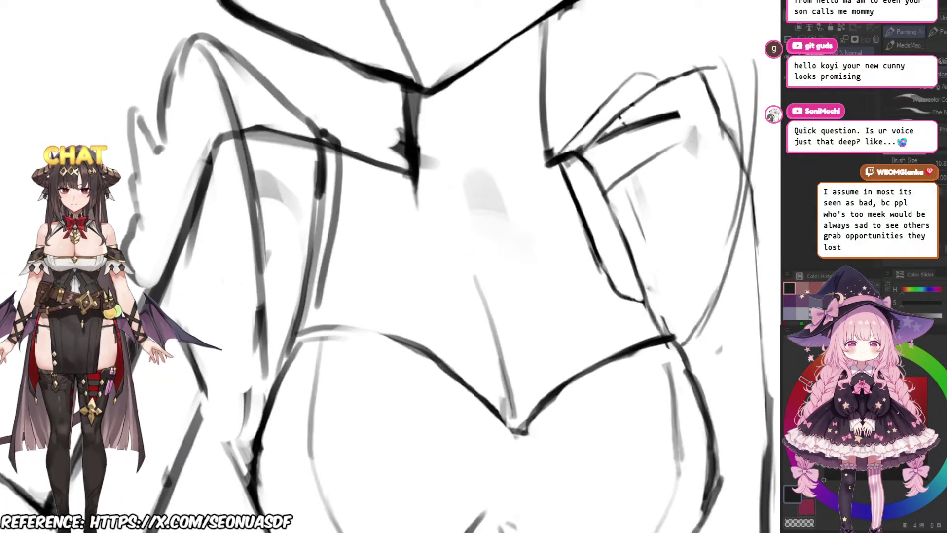
pyautogui.moveTo(344, 269); pyautogui.dragTo(353, 300)
# Step: Thin the strap's neck-side edge with the eraser and redraw its lower part down to the bodice
pyautogui.press('e')
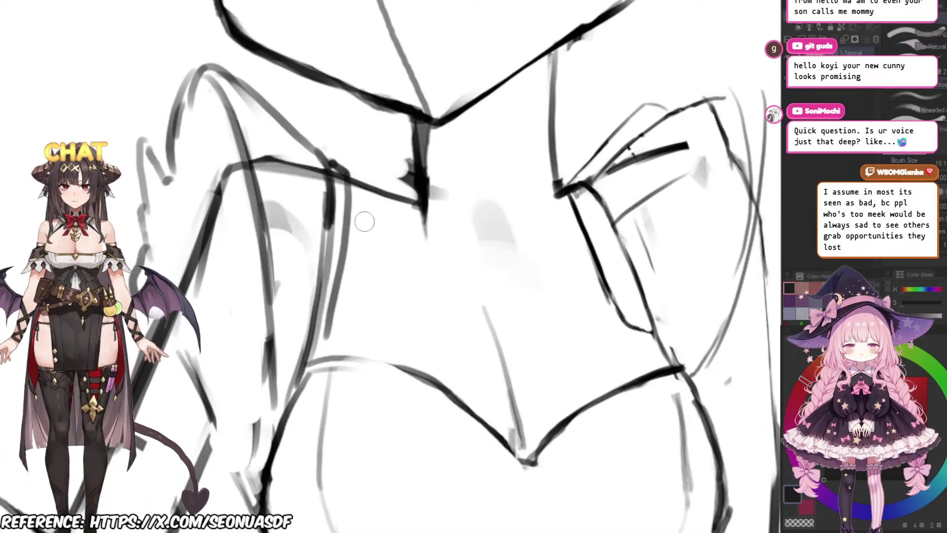
pyautogui.scroll(1, 361, 215)
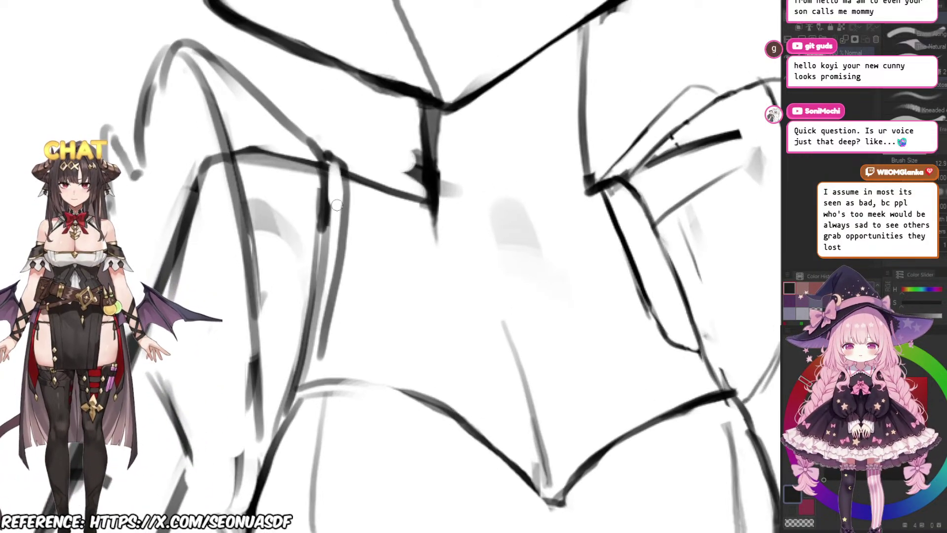
pyautogui.moveTo(337, 179); pyautogui.dragTo(321, 341)
pyautogui.press('b')
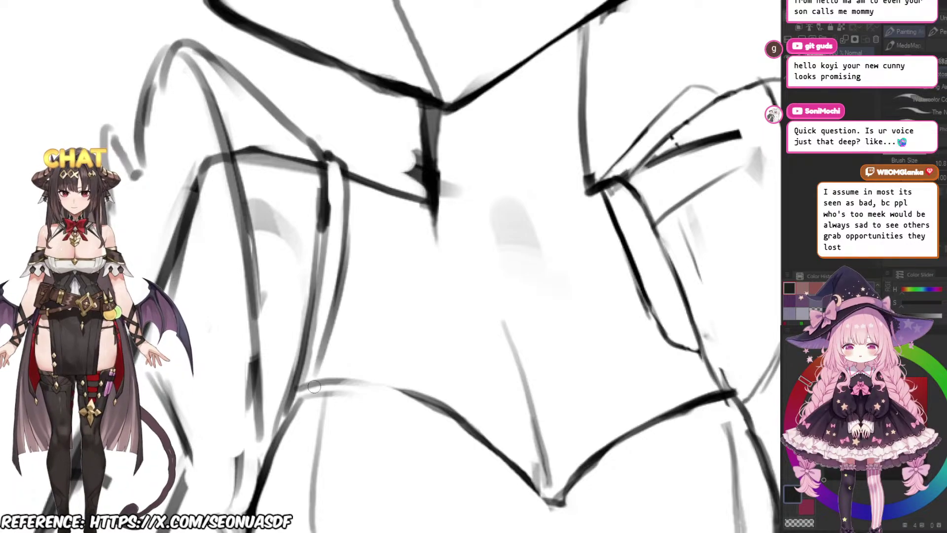
pyautogui.hotkey('ctrl', 'z')
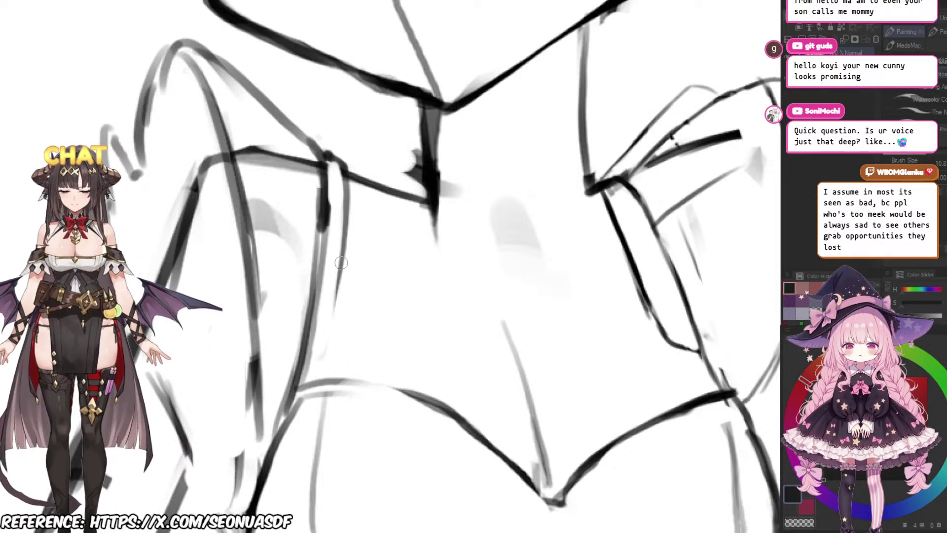
pyautogui.moveTo(343, 259); pyautogui.dragTo(318, 388)
# Step: Examine the whole figure at different magnifications, comparing the new strap with the waist, skirt and bodice
pyautogui.moveTo(412, 333); pyautogui.dragTo(342, 311)
pyautogui.moveTo(349, 353); pyautogui.dragTo(318, 346)
pyautogui.moveTo(348, 177); pyautogui.dragTo(286, 183)
pyautogui.moveTo(363, 380)
pyautogui.mouseDown()
pyautogui.moveTo(320, 364)
pyautogui.moveTo(339, 349)
pyautogui.moveTo(342, 373)
pyautogui.mouseUp()
pyautogui.scroll(1, 339, 349)
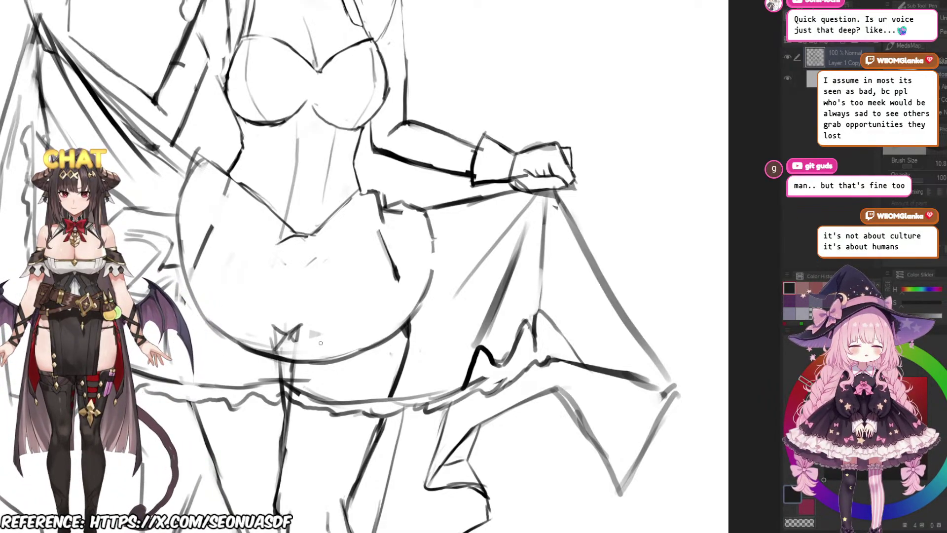
pyautogui.moveTo(324, 316); pyautogui.dragTo(332, 320)
pyautogui.scroll(2, 332, 320)
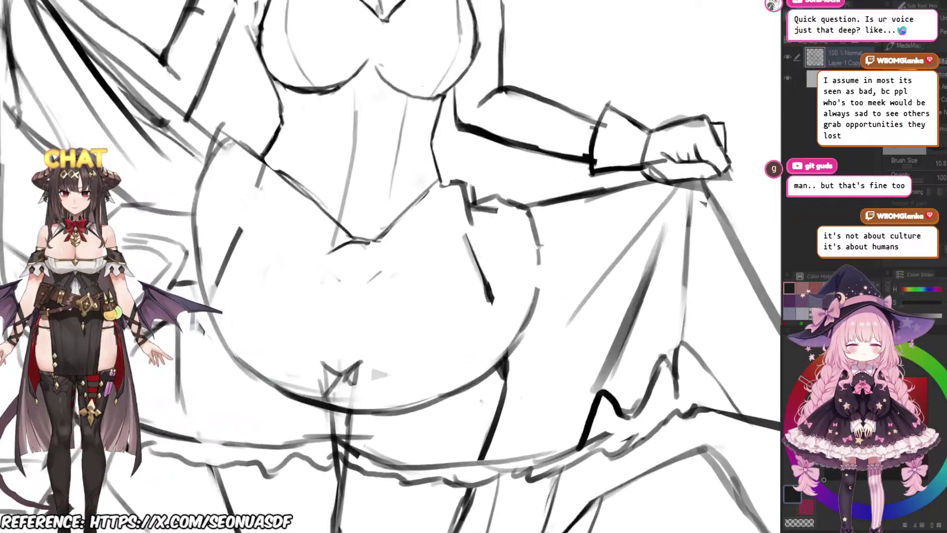
pyautogui.moveTo(360, 251); pyautogui.dragTo(394, 321)
pyautogui.scroll(-4, 394, 321)
pyautogui.scroll(6, 375, 248)
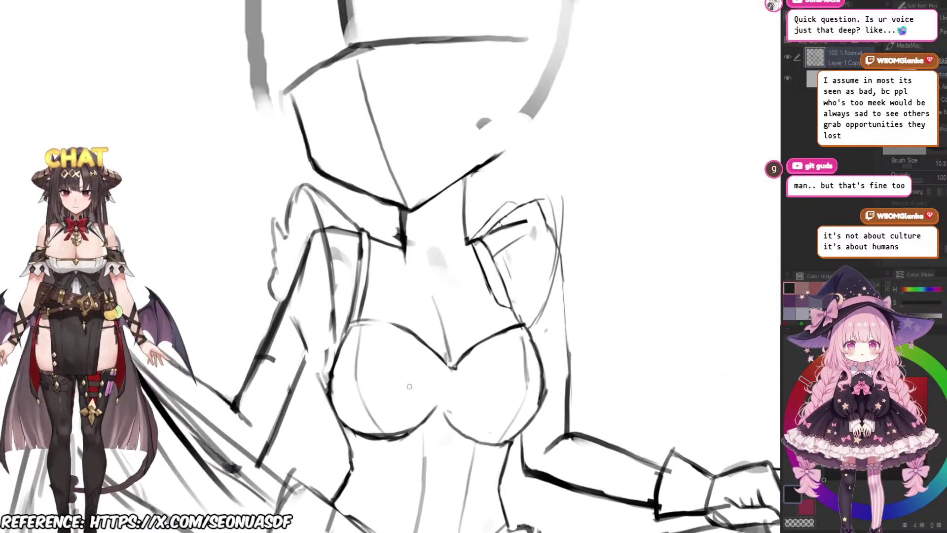
# Step: Redraw the ruffle-to-strap curve darker, and erase most of the strap's neck-side edge with the adjoining piece of shoulder line
pyautogui.press('e')
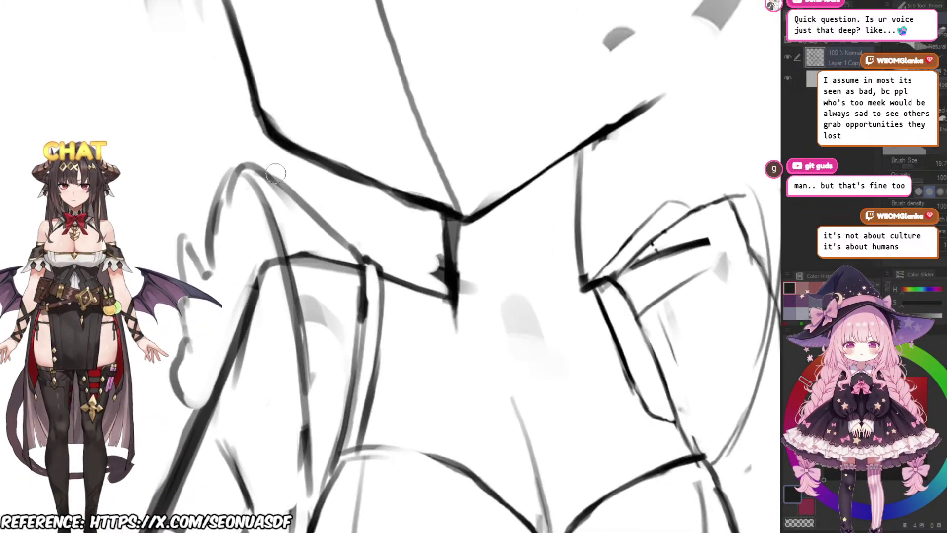
pyautogui.moveTo(275, 173)
pyautogui.mouseDown()
pyautogui.moveTo(335, 232)
pyautogui.moveTo(357, 239)
pyautogui.moveTo(266, 167)
pyautogui.moveTo(367, 249)
pyautogui.mouseUp()
pyautogui.press('p')
pyautogui.moveTo(268, 177); pyautogui.dragTo(374, 269)
pyautogui.hotkey('ctrl', 'z')
pyautogui.moveTo(271, 180)
pyautogui.mouseDown()
pyautogui.moveTo(361, 264)
pyautogui.moveTo(413, 249)
pyautogui.moveTo(390, 354)
pyautogui.mouseUp()
pyautogui.press('e')
pyautogui.press(']')
pyautogui.moveTo(389, 232); pyautogui.dragTo(388, 327)
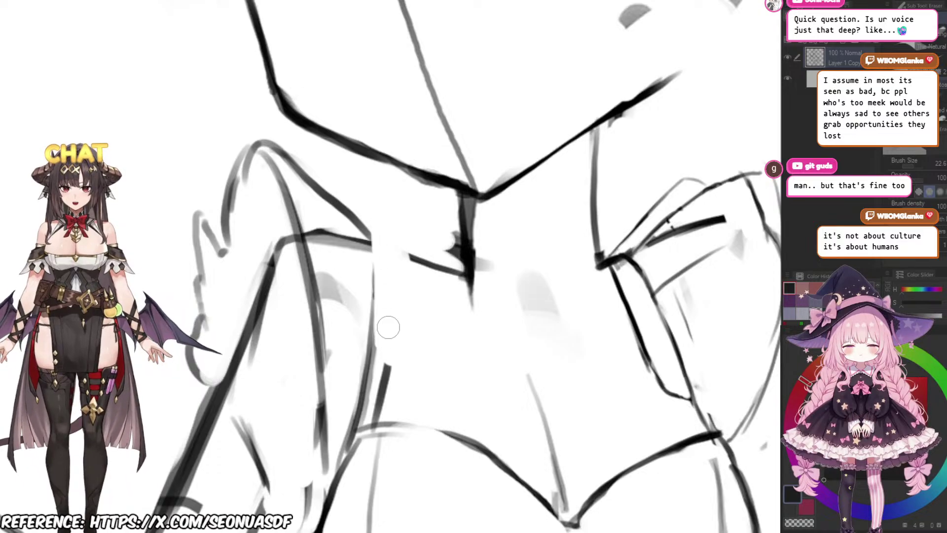
# Step: Erase the lower end of the ruffle-to-strap curve and redraw it down to the strap's upper corner
pyautogui.press('p')
pyautogui.moveTo(304, 174); pyautogui.dragTo(378, 243)
pyautogui.press('e')
pyautogui.moveTo(336, 184); pyautogui.dragTo(368, 224)
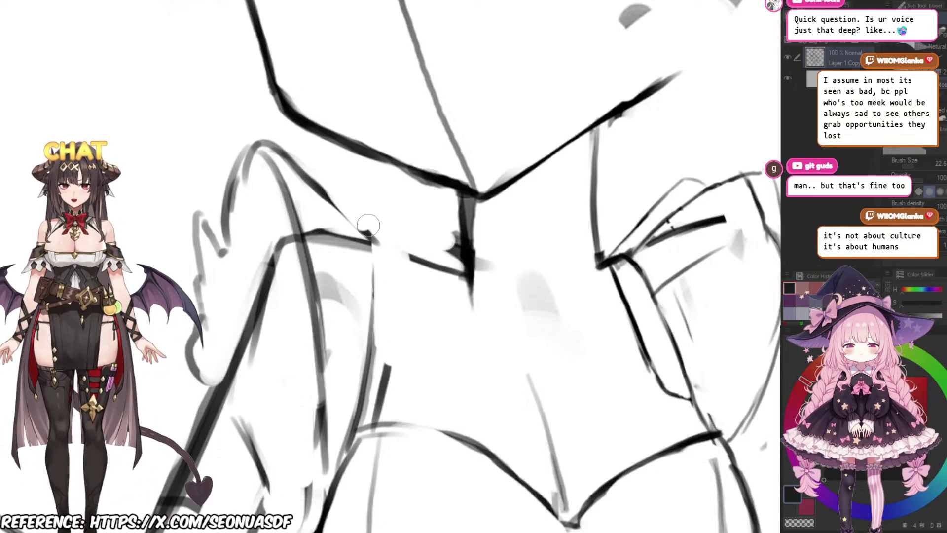
pyautogui.press('p')
pyautogui.moveTo(309, 178)
pyautogui.mouseDown()
pyautogui.moveTo(378, 253)
pyautogui.moveTo(388, 209)
pyautogui.mouseUp()
pyautogui.press(']')
pyautogui.press(']')
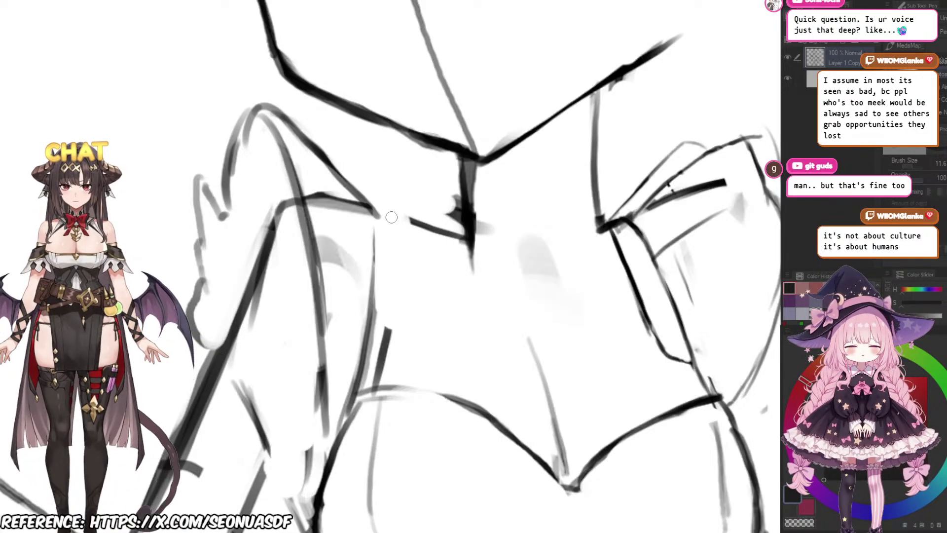
# Step: Redraw the arm-side edge of the right shoulder strap as a darker line, trimming its neck-facing side with the eraser
pyautogui.moveTo(376, 211); pyautogui.dragTo(371, 350)
pyautogui.press('e')
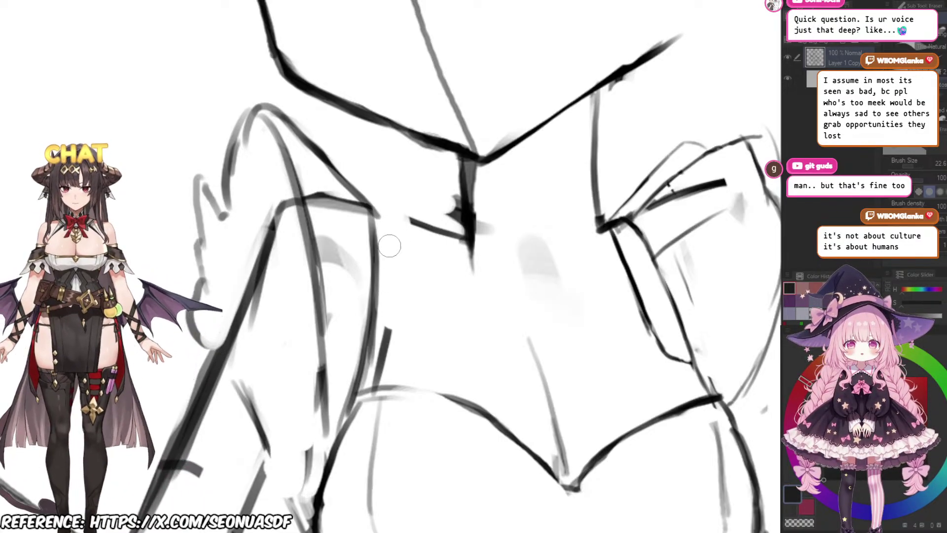
pyautogui.moveTo(389, 243); pyautogui.dragTo(381, 339)
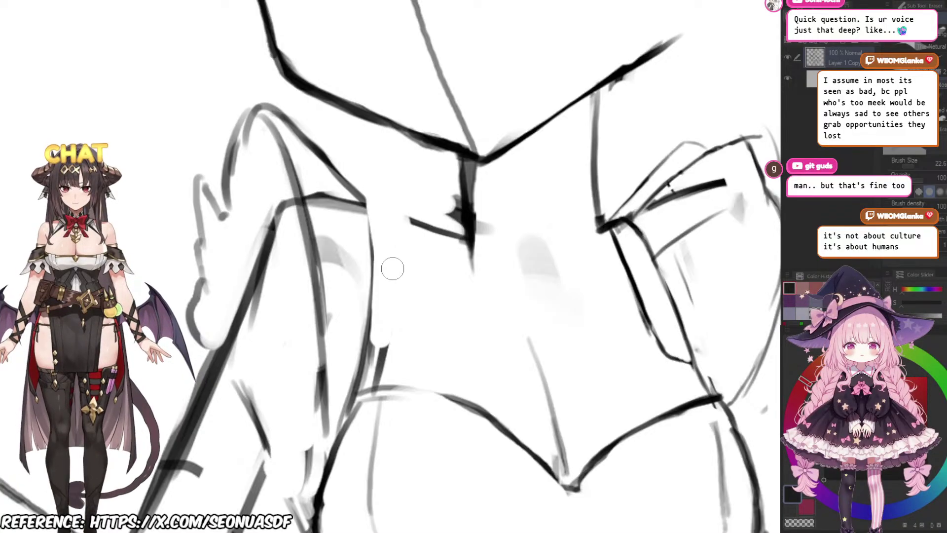
pyautogui.press('p')
pyautogui.moveTo(365, 196); pyautogui.dragTo(373, 341)
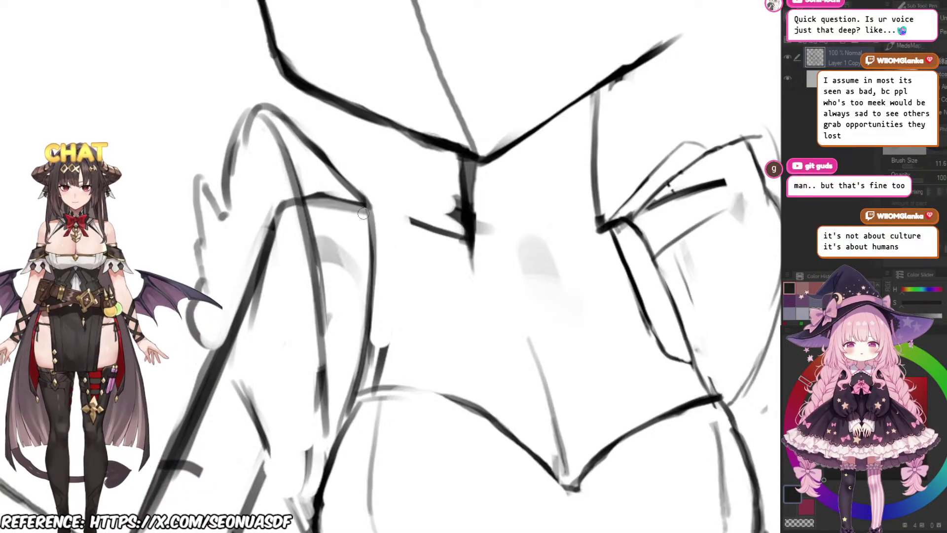
pyautogui.moveTo(399, 224); pyautogui.dragTo(368, 224)
pyautogui.scroll(1, 440, 211)
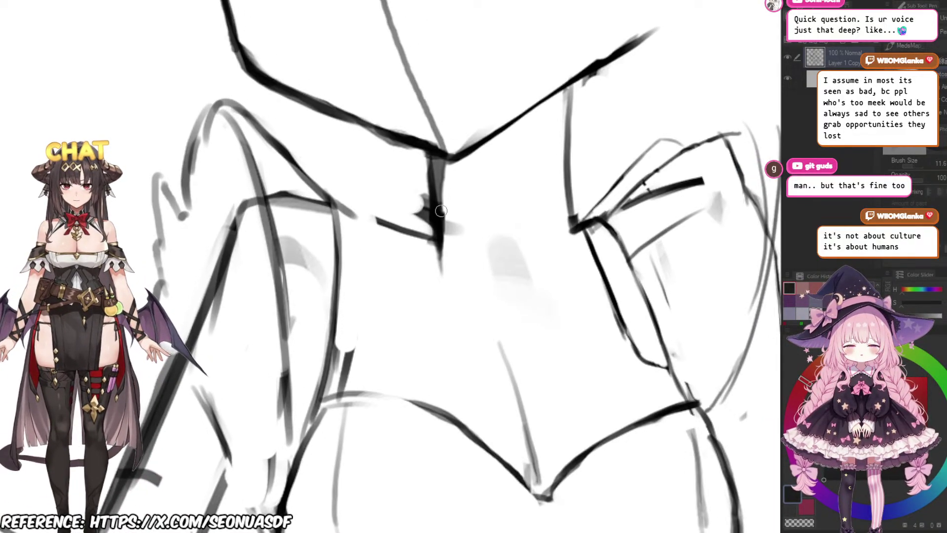
# Step: Draw the strap's neck-side edge again from the end of the ruffle curve down to the top of the bodice
pyautogui.scroll(-4, 429, 224)
pyautogui.scroll(2, 429, 224)
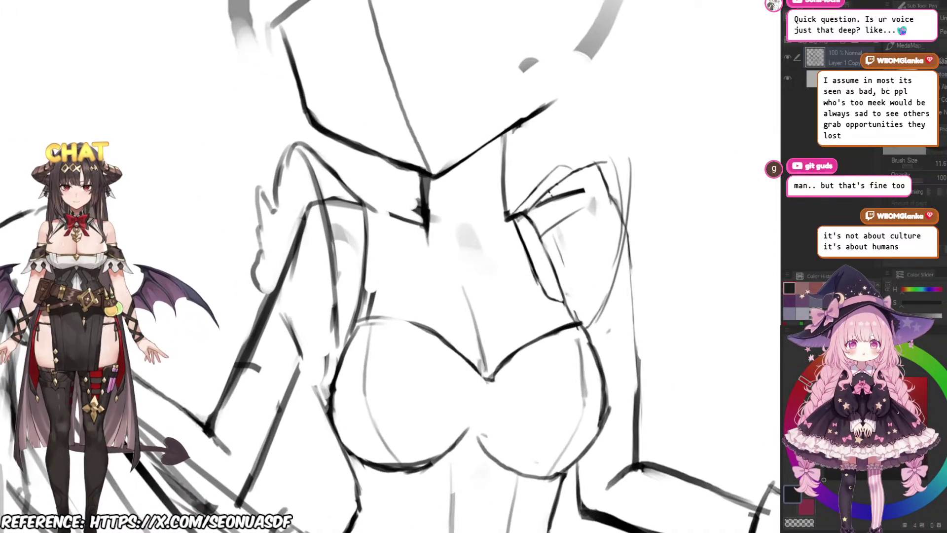
pyautogui.scroll(4, 417, 217)
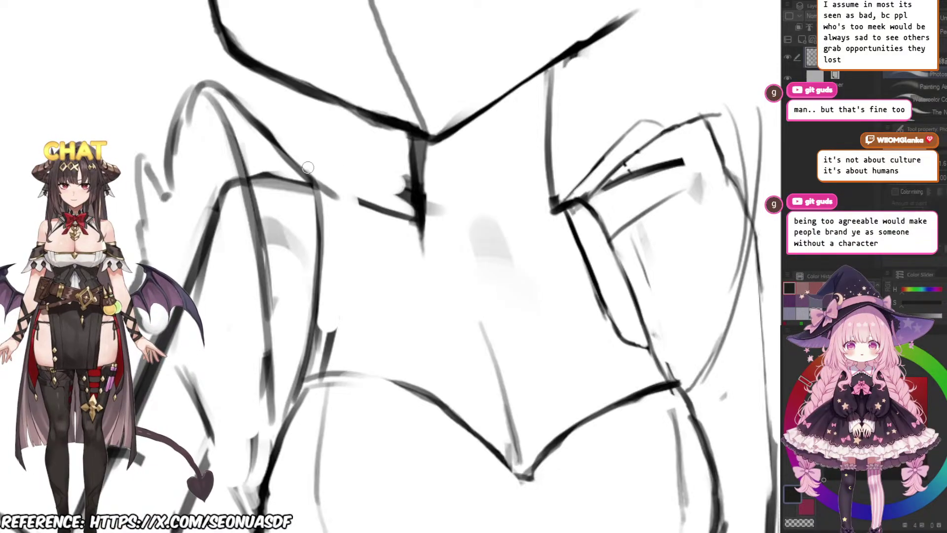
pyautogui.moveTo(346, 201)
pyautogui.mouseDown()
pyautogui.moveTo(349, 175)
pyautogui.moveTo(328, 329)
pyautogui.mouseUp()
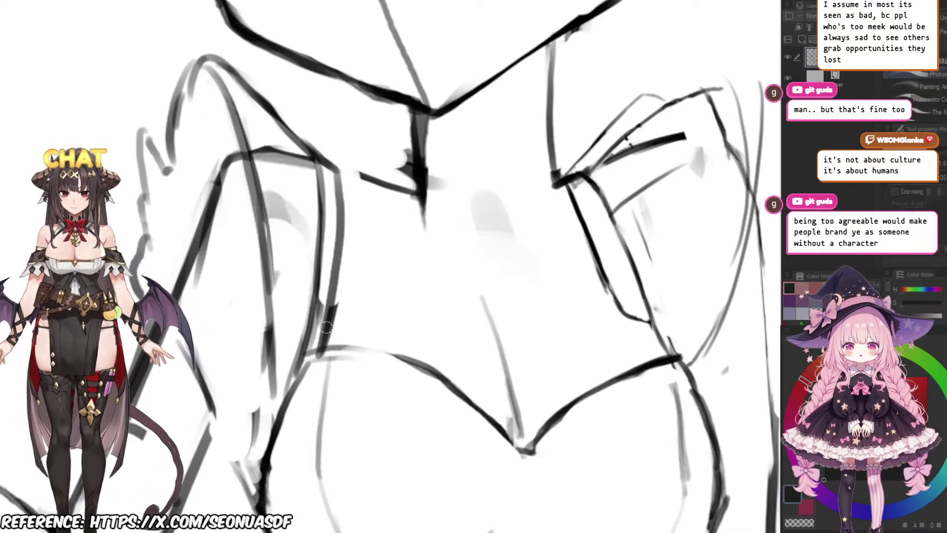
pyautogui.press('e')
pyautogui.scroll(-3, 364, 191)
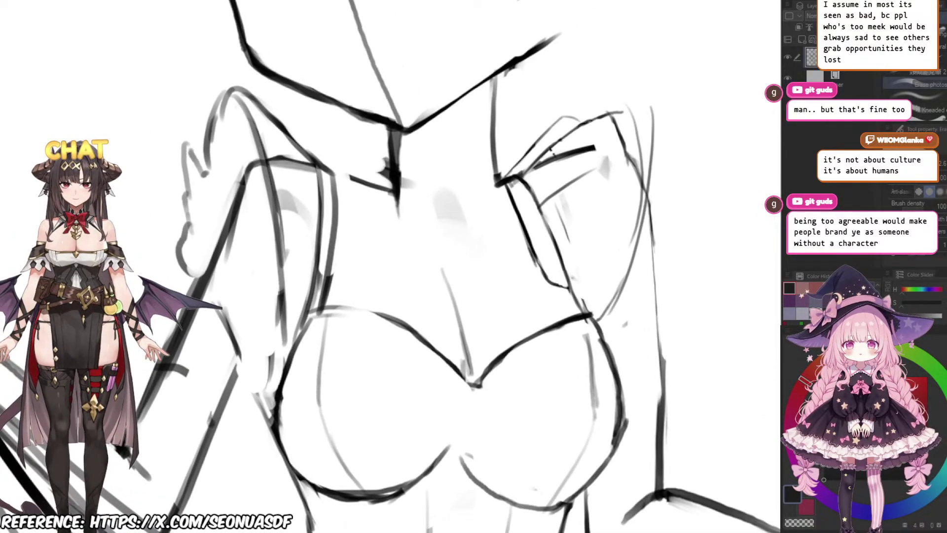
# Step: Inspect the upper body from different distances, comparing the finished strap and ruffle with the opposite shoulder, bodice and arms
pyautogui.scroll(-4, 364, 190)
pyautogui.scroll(5, 424, 267)
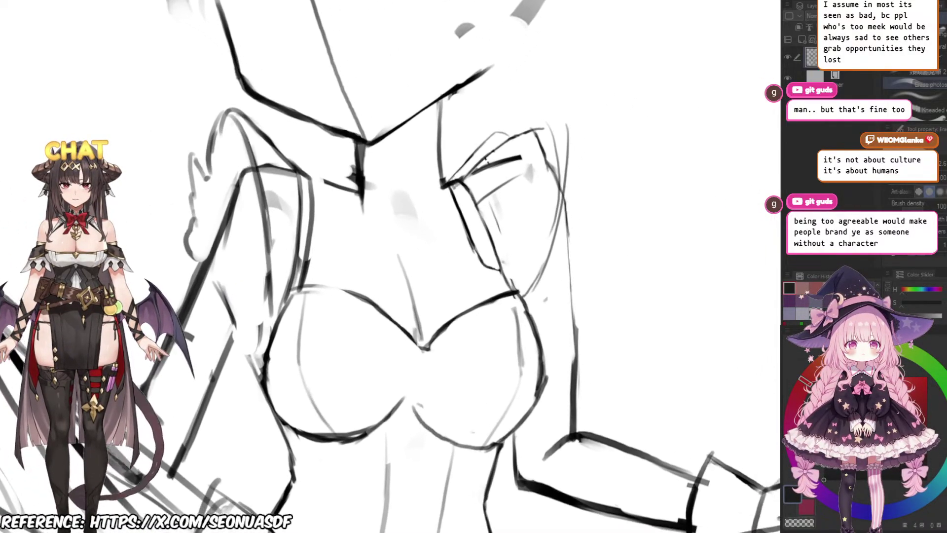
pyautogui.scroll(-4, 360, 189)
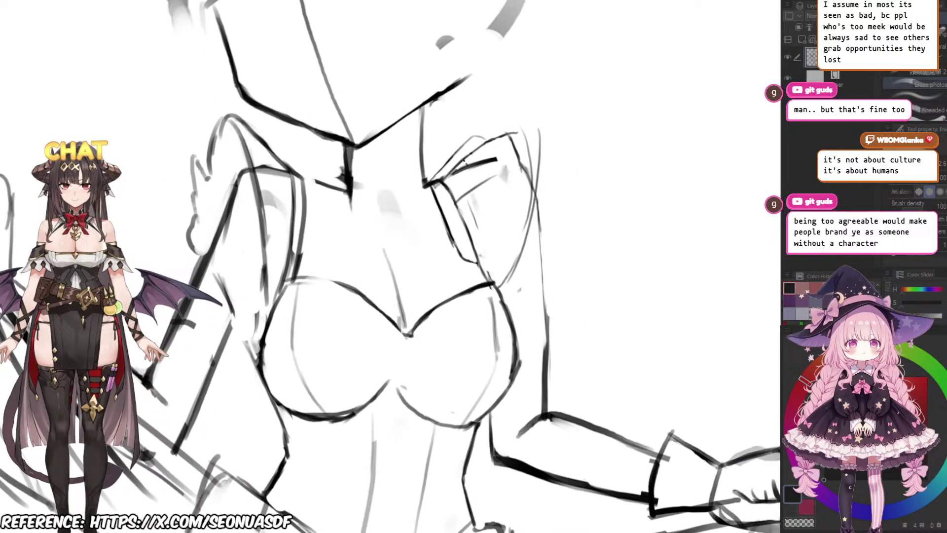
pyautogui.scroll(1, 360, 189)
pyautogui.scroll(-1, 360, 189)
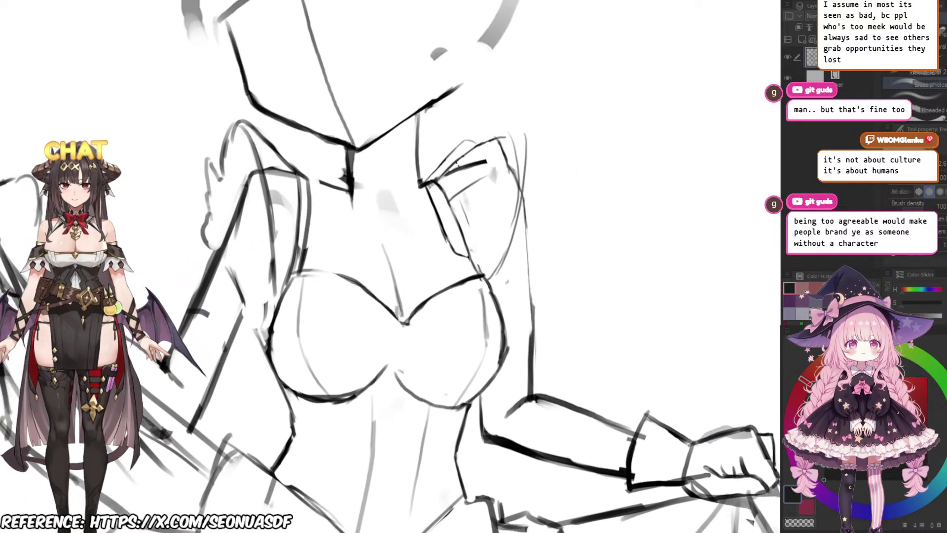
pyautogui.moveTo(360, 189); pyautogui.dragTo(343, 191)
pyautogui.scroll(3, 424, 266)
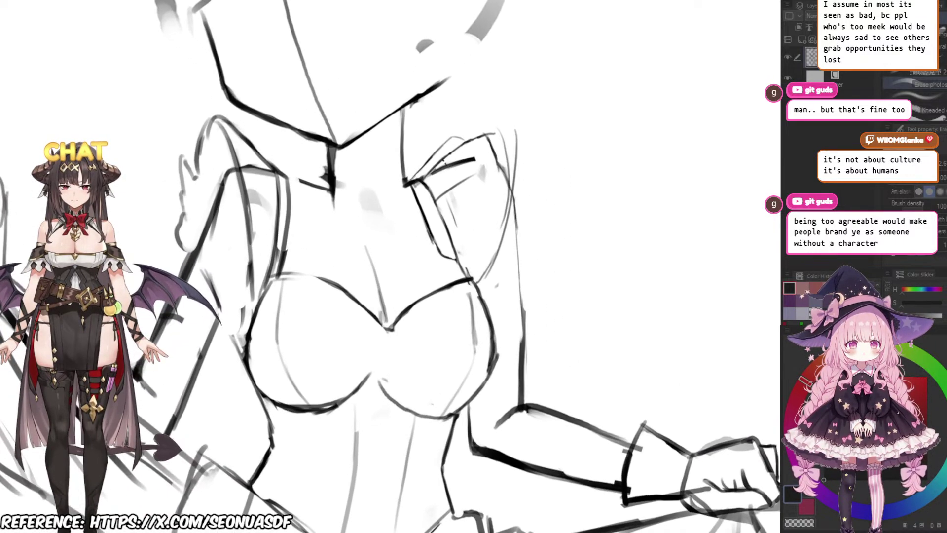
pyautogui.scroll(-1, 353, 209)
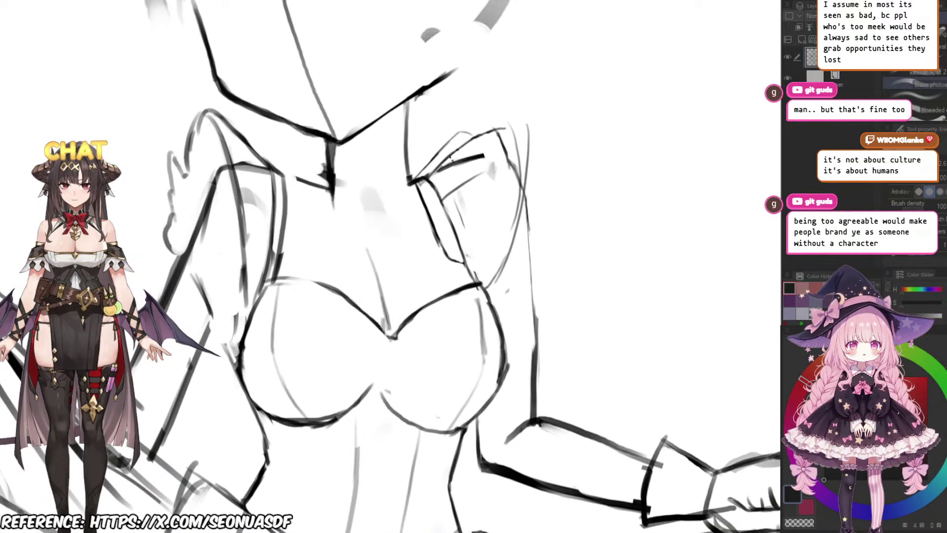
pyautogui.moveTo(353, 209); pyautogui.dragTo(331, 201)
pyautogui.hscroll(-1, 424, 266)
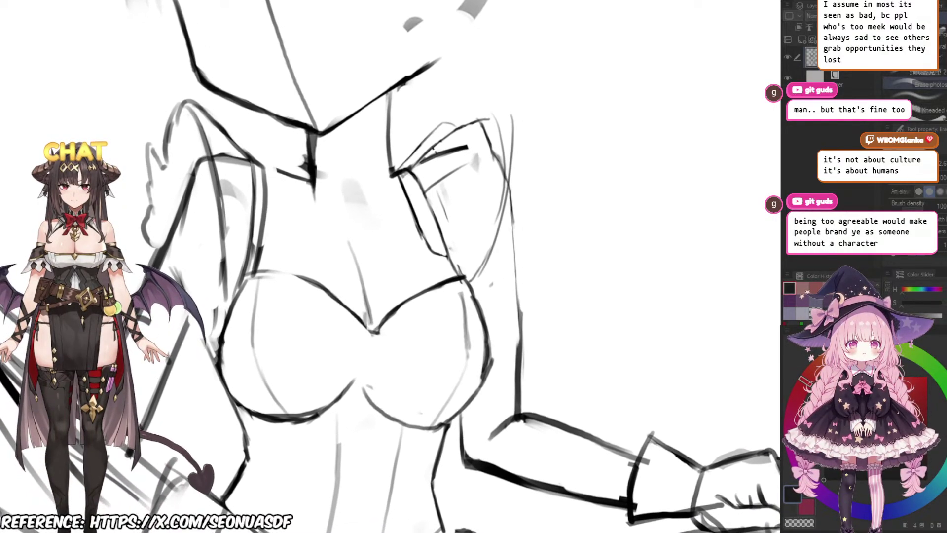
pyautogui.moveTo(438, 151)
pyautogui.mouseDown()
pyautogui.moveTo(445, 110)
pyautogui.moveTo(424, 101)
pyautogui.mouseUp()
pyautogui.scroll(-1, 446, 109)
pyautogui.scroll(1, 446, 108)
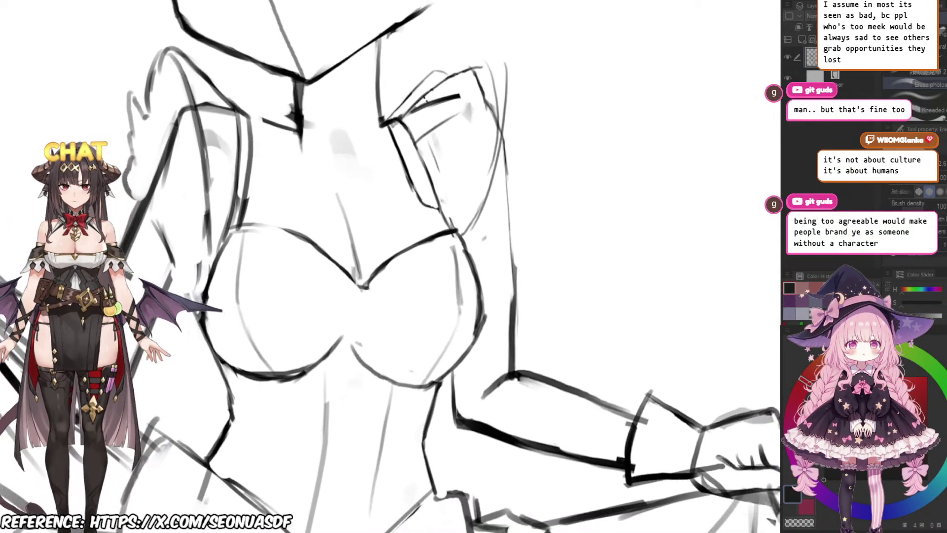
pyautogui.scroll(1, 330, 222)
pyautogui.scroll(-1, 389, 266)
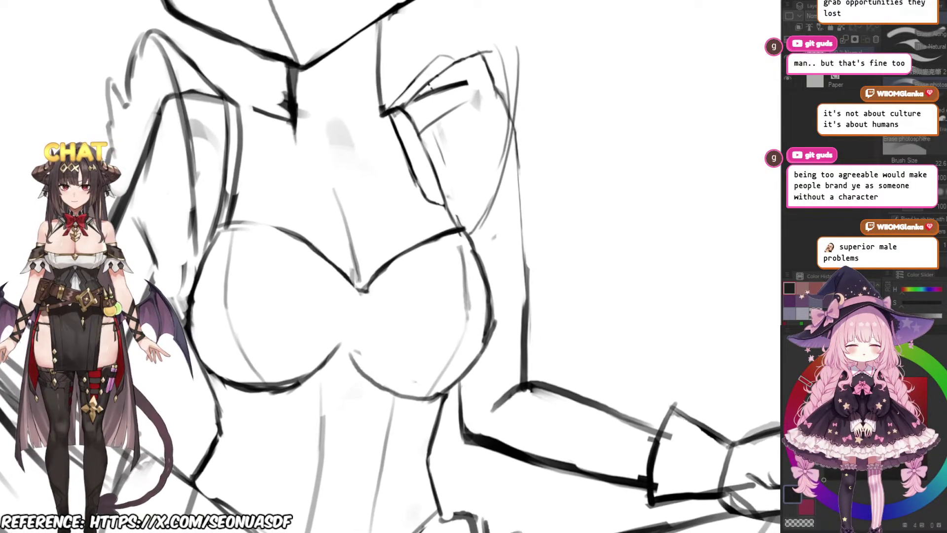
# Step: Compare both shoulders and sleeves with the bodice, arms and hips, both close up and from farther out
pyautogui.moveTo(432, 77); pyautogui.dragTo(425, 71)
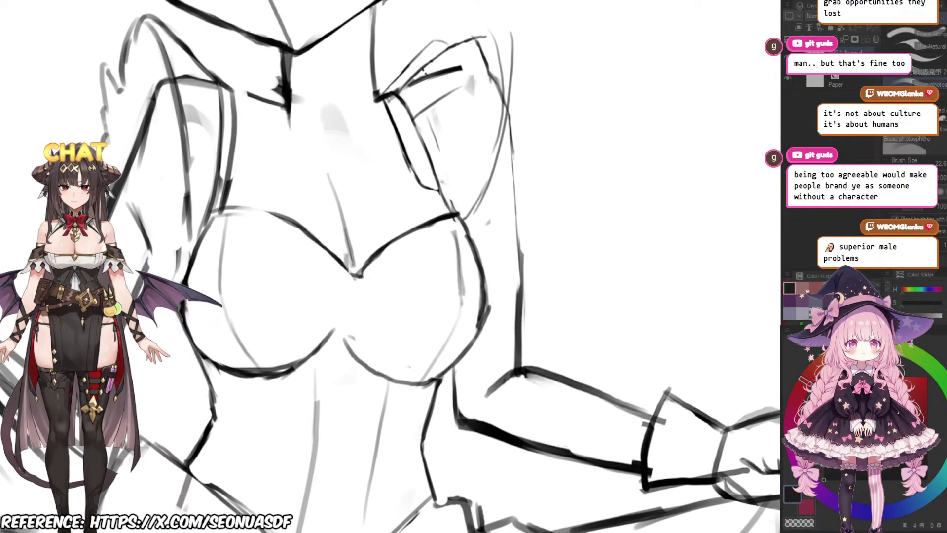
pyautogui.moveTo(325, 233); pyautogui.dragTo(338, 217)
pyautogui.scroll(-2, 336, 217)
pyautogui.scroll(2, 336, 217)
pyautogui.scroll(-1, 335, 217)
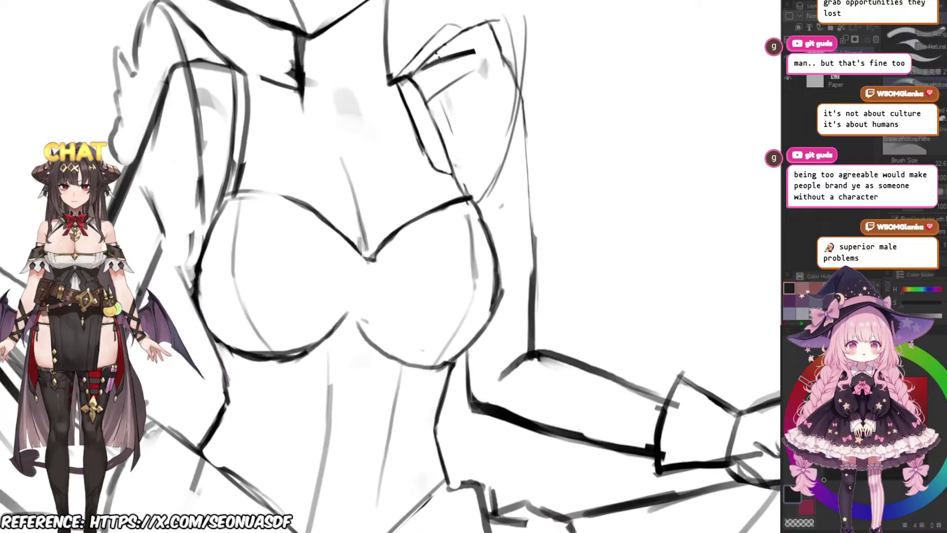
pyautogui.scroll(1, 378, 239)
pyautogui.scroll(-5, 378, 238)
pyautogui.scroll(2, 378, 246)
pyautogui.moveTo(378, 239); pyautogui.dragTo(391, 263)
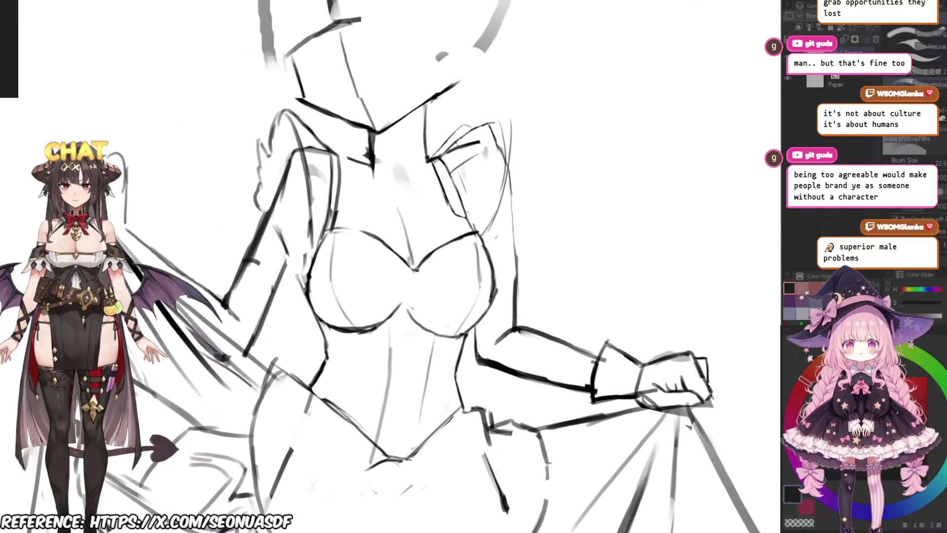
pyautogui.scroll(-1, 373, 185)
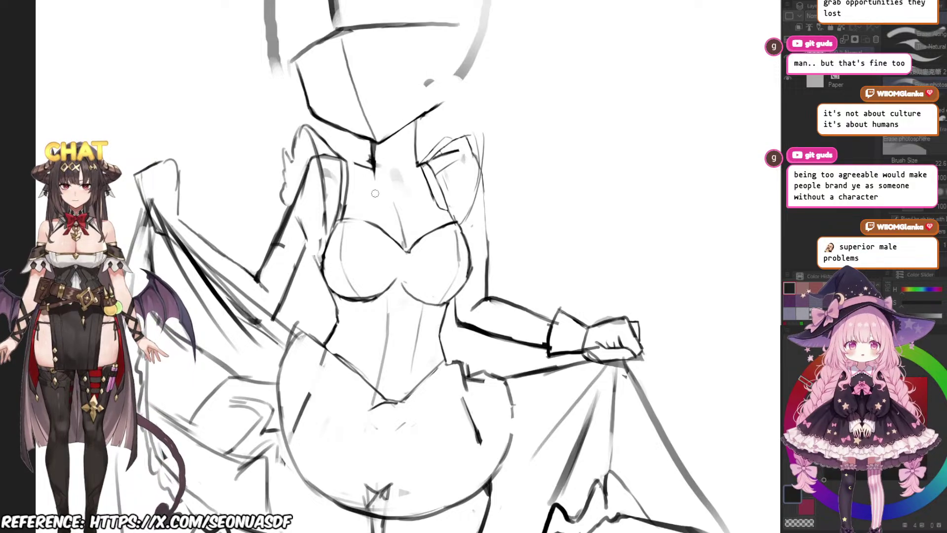
# Step: Lasso the left shoulder's ruffle and strap, shift them slightly toward the neck with a small clockwise rotation, and deselect
pyautogui.scroll(3, 377, 169)
pyautogui.press('m')
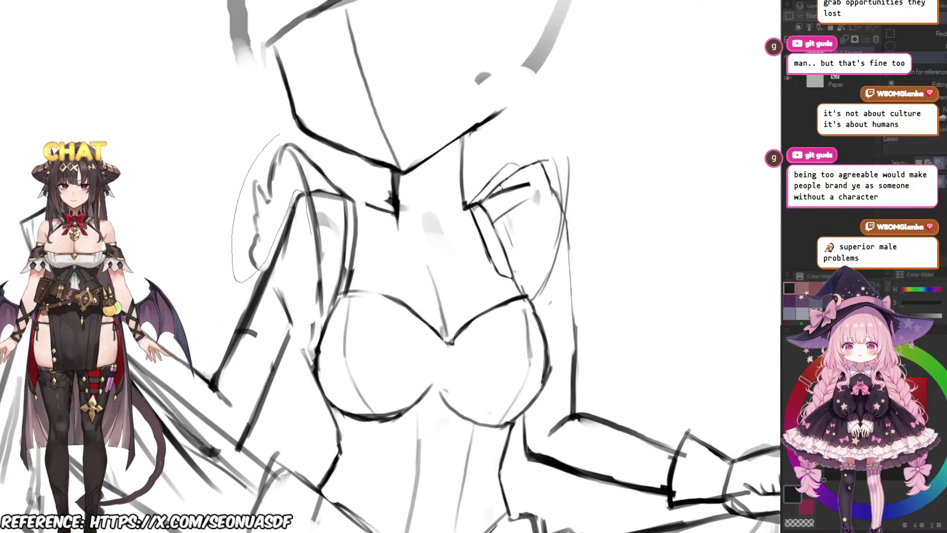
pyautogui.moveTo(311, 235)
pyautogui.mouseDown()
pyautogui.moveTo(316, 320)
pyautogui.moveTo(356, 287)
pyautogui.mouseUp()
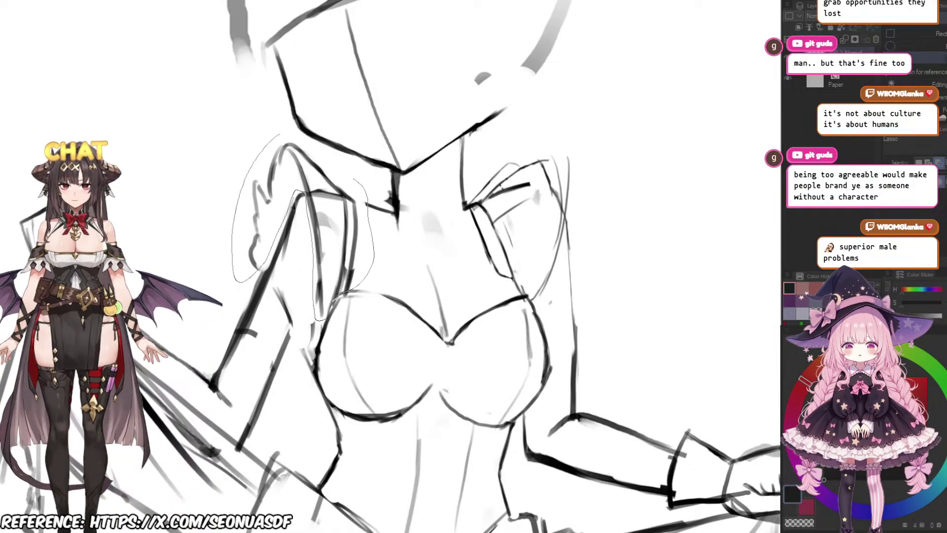
pyautogui.moveTo(296, 194); pyautogui.dragTo(298, 192)
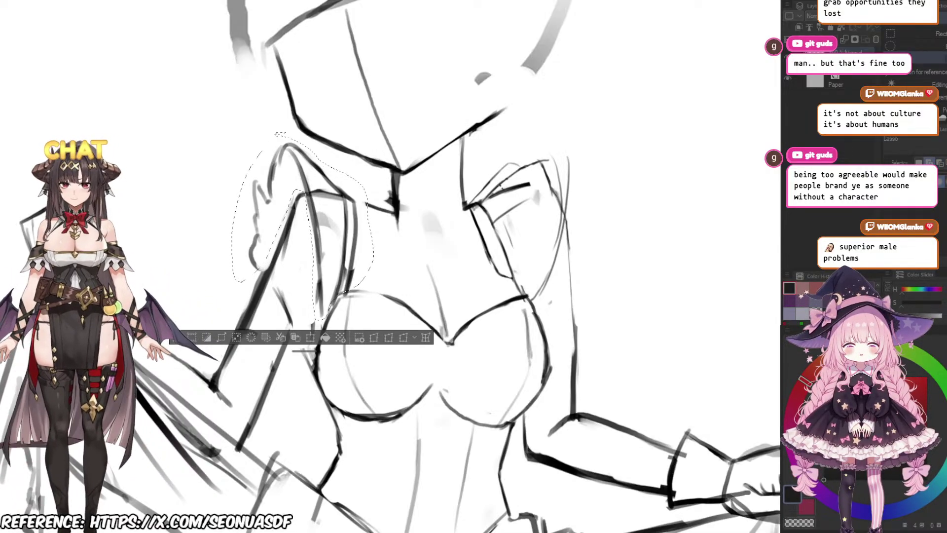
pyautogui.hotkey('ctrl', 't')
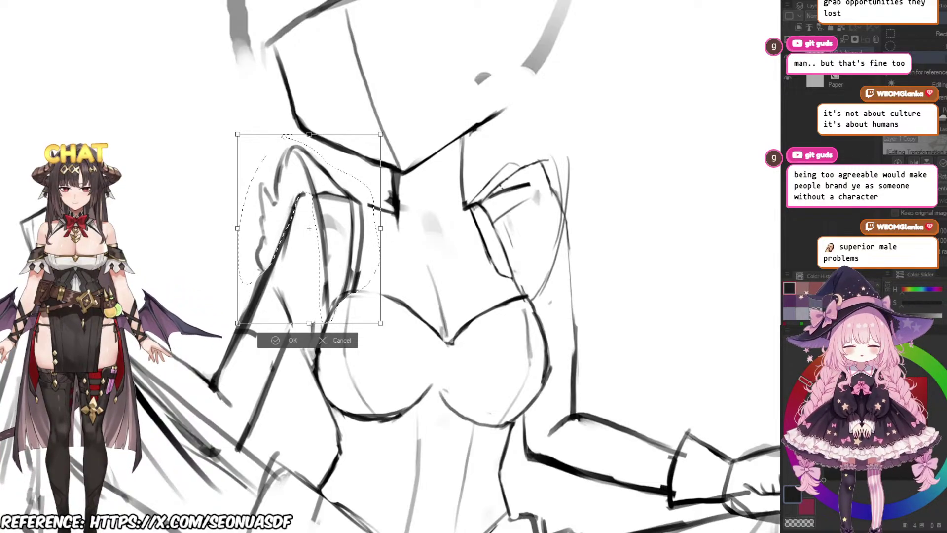
pyautogui.moveTo(309, 228); pyautogui.dragTo(311, 229)
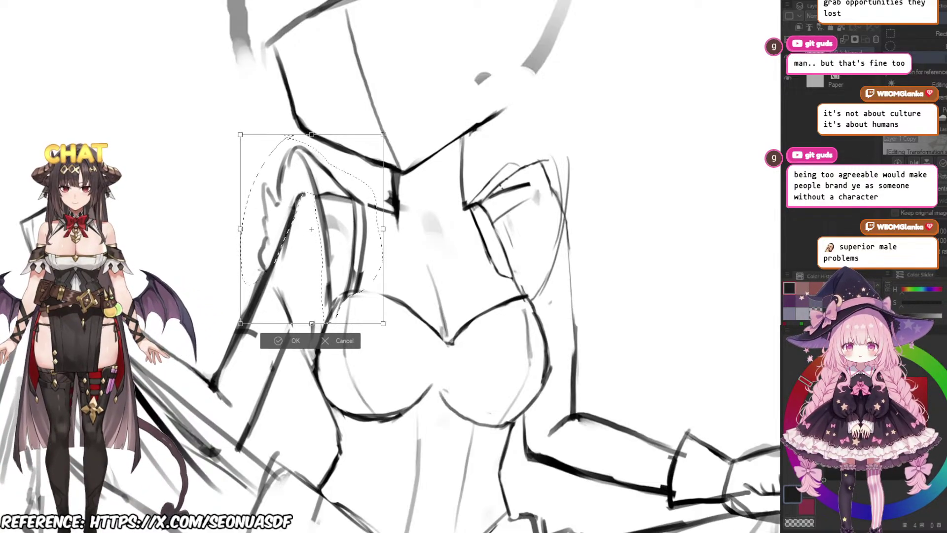
pyautogui.moveTo(402, 148); pyautogui.dragTo(405, 151)
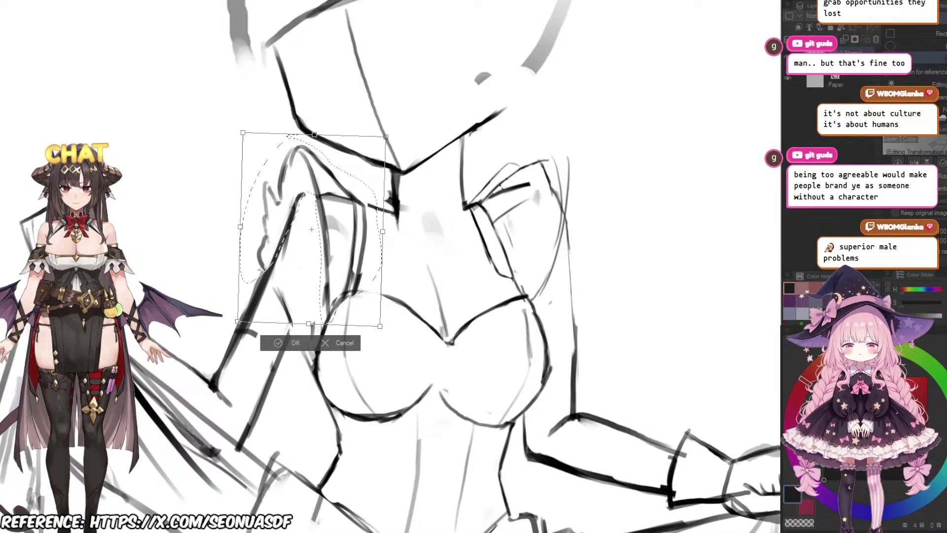
pyautogui.moveTo(312, 229); pyautogui.dragTo(344, 245)
pyautogui.press('Return')
pyautogui.hotkey('ctrl', 'd')
# Step: Bridge the gap between the left arm's outer line and the shoulder line, cleaning up the joint with the eraser
pyautogui.scroll(3, 343, 245)
pyautogui.press('p')
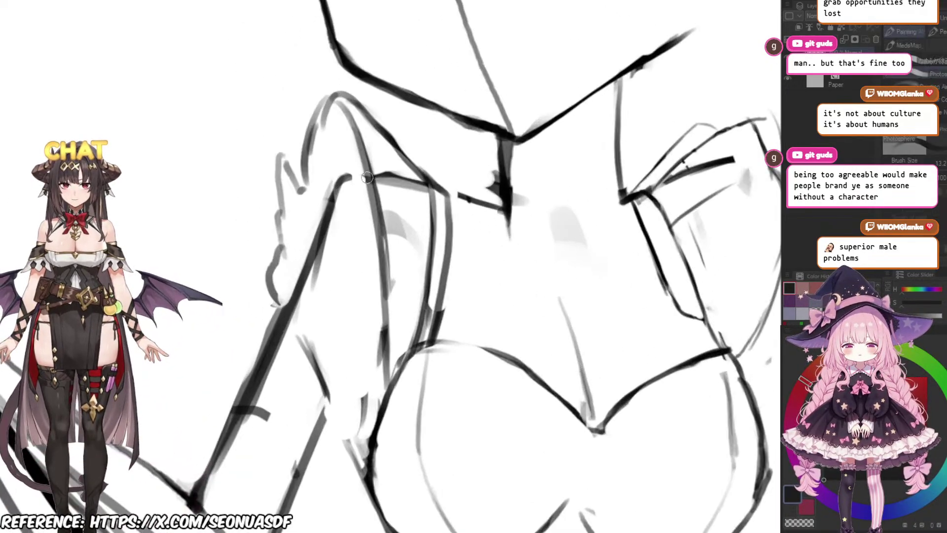
pyautogui.press('e')
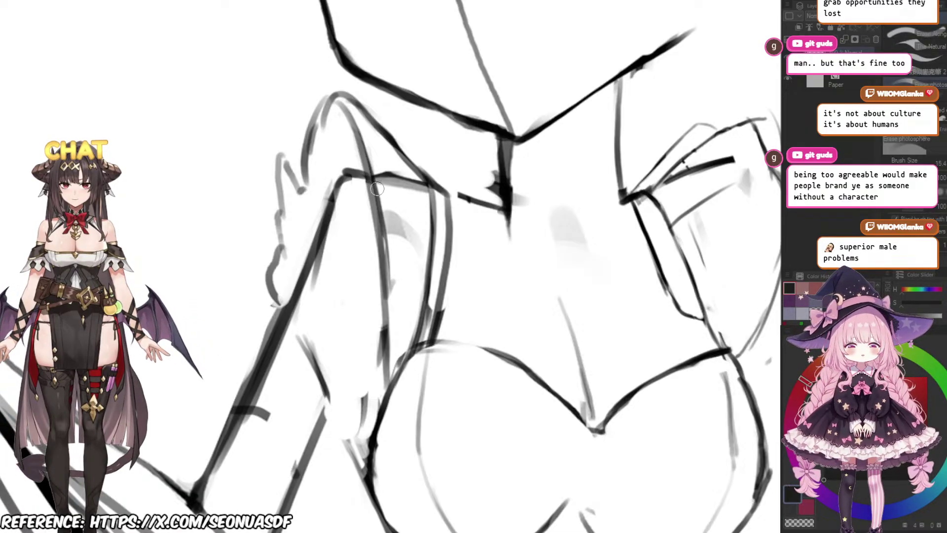
pyautogui.moveTo(360, 176); pyautogui.dragTo(326, 224)
pyautogui.press('p')
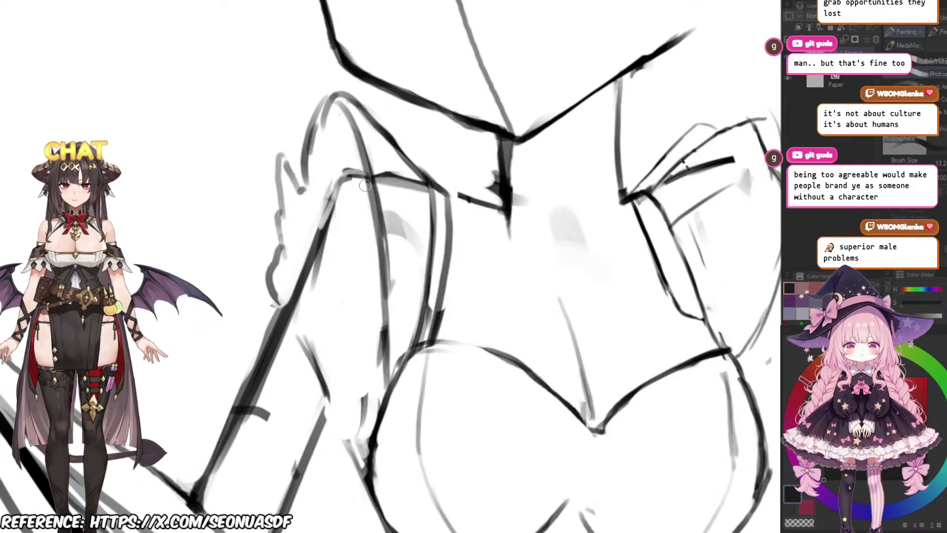
pyautogui.moveTo(349, 172)
pyautogui.mouseDown()
pyautogui.moveTo(316, 242)
pyautogui.moveTo(361, 249)
pyautogui.mouseUp()
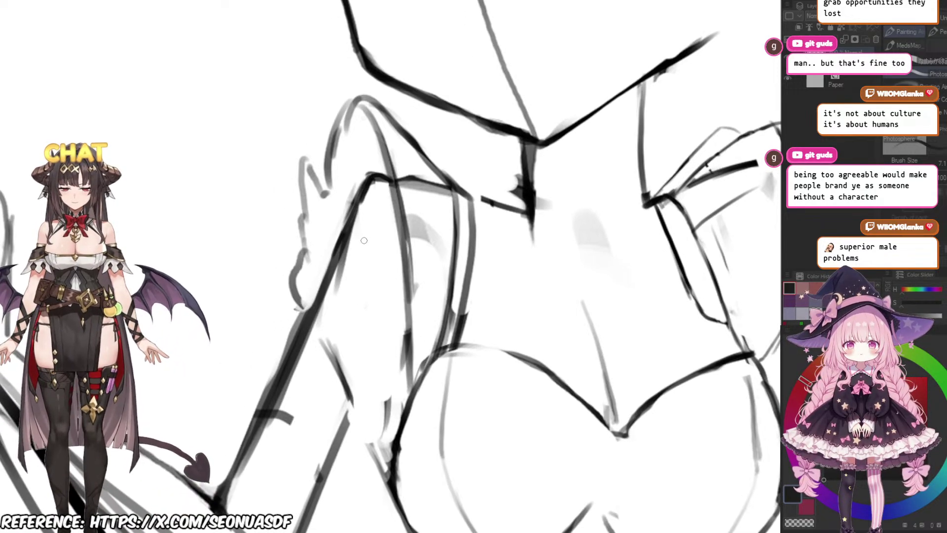
# Step: Erase the left upper arm's outer line below the shoulder and redraw it as a sleeve edge curving out to a hook at the ruffle's lower end
pyautogui.press('e')
pyautogui.moveTo(372, 192); pyautogui.dragTo(303, 328)
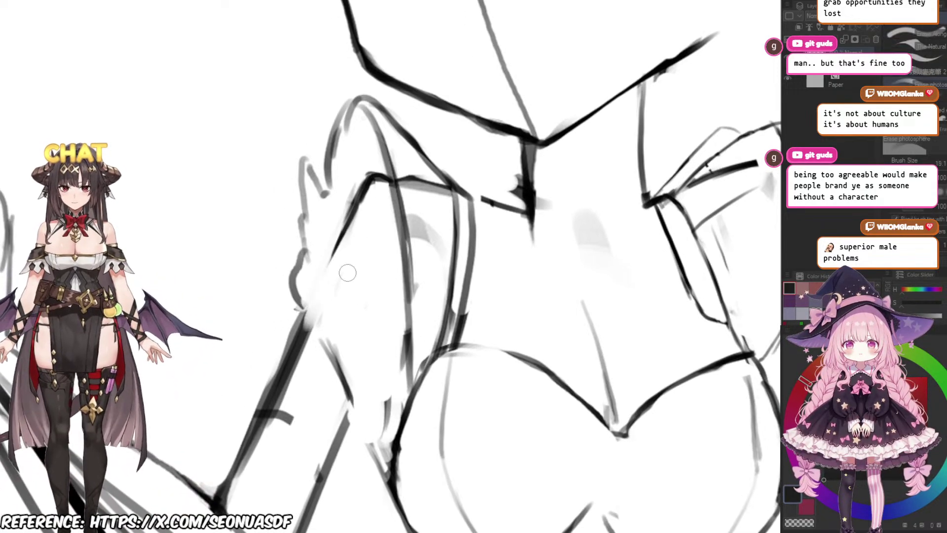
pyautogui.press('p')
pyautogui.moveTo(344, 252)
pyautogui.mouseDown()
pyautogui.moveTo(357, 222)
pyautogui.moveTo(306, 287)
pyautogui.moveTo(322, 291)
pyautogui.moveTo(325, 277)
pyautogui.moveTo(328, 320)
pyautogui.mouseUp()
pyautogui.press('e')
pyautogui.press('p')
pyautogui.press('e')
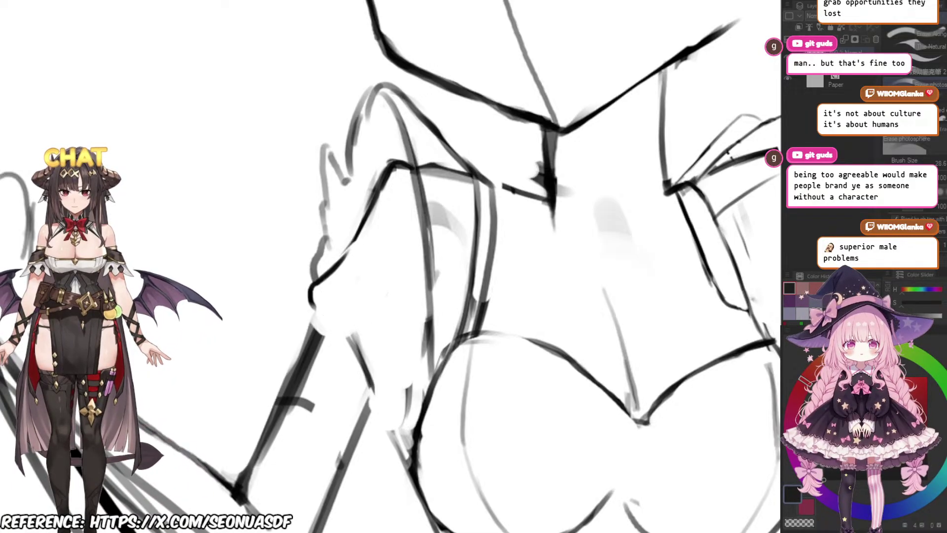
pyautogui.hotkey('ctrl', '-')
pyautogui.moveTo(345, 286); pyautogui.dragTo(313, 306)
pyautogui.hotkey('ctrl', '+')
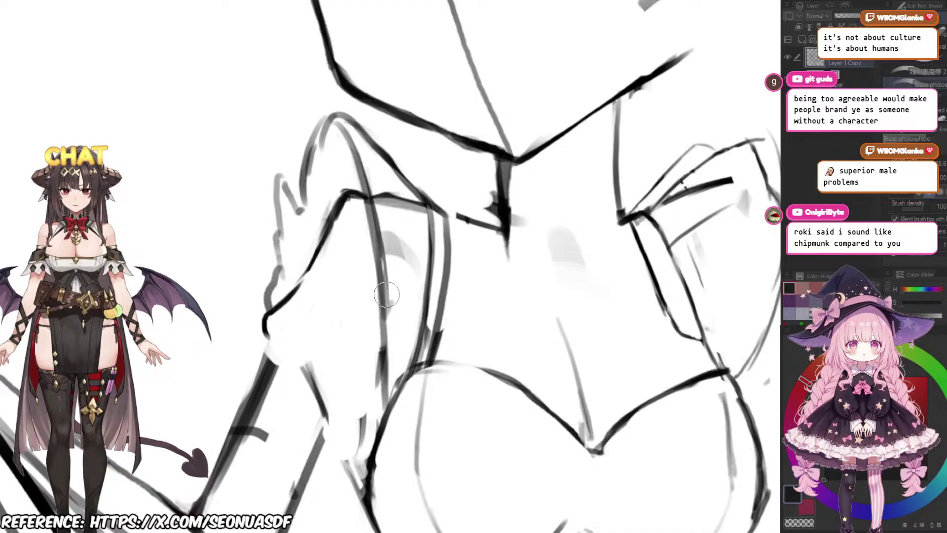
# Step: Sharpen the corner where the left sleeve's outer edge meets the shoulder line
pyautogui.scroll(1, 349, 452)
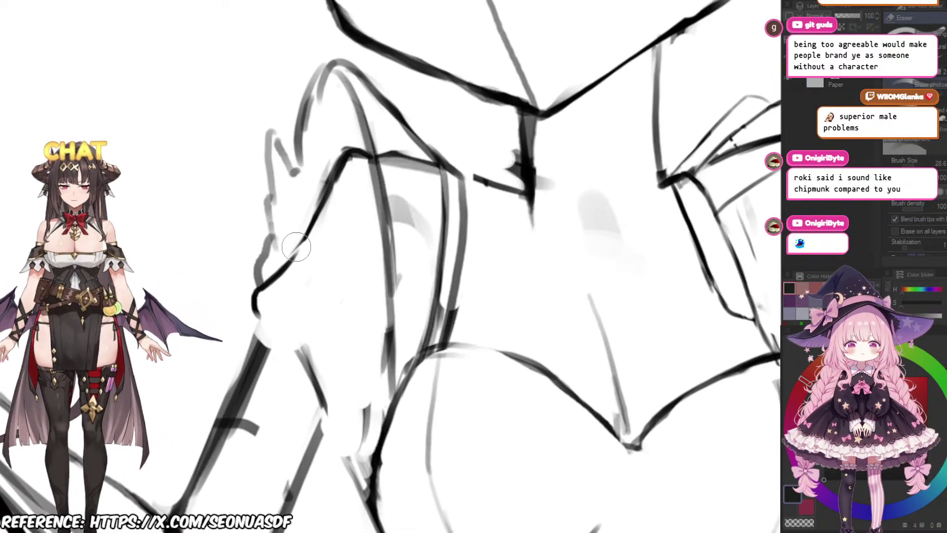
pyautogui.press('b')
pyautogui.scroll(-2, 325, 222)
pyautogui.scroll(3, 274, 278)
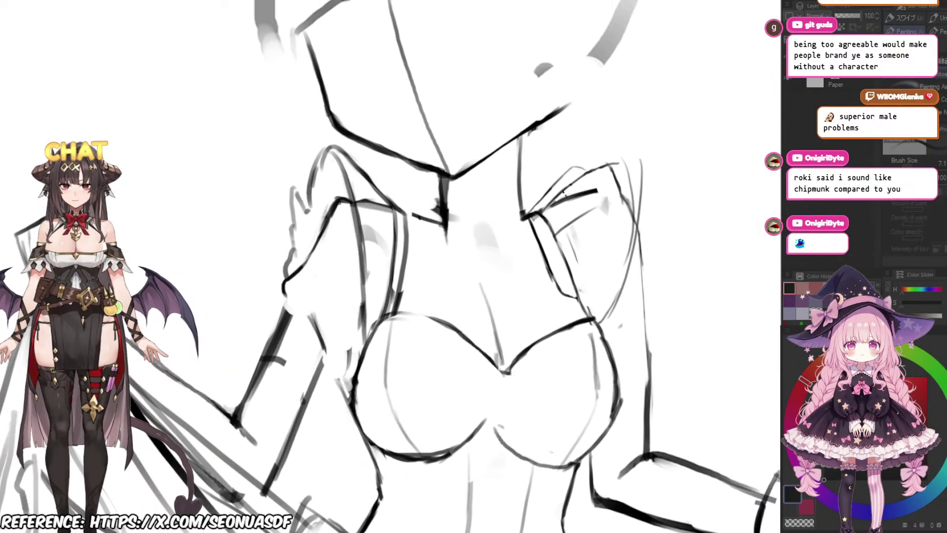
pyautogui.scroll(-2, 321, 200)
pyautogui.press('e')
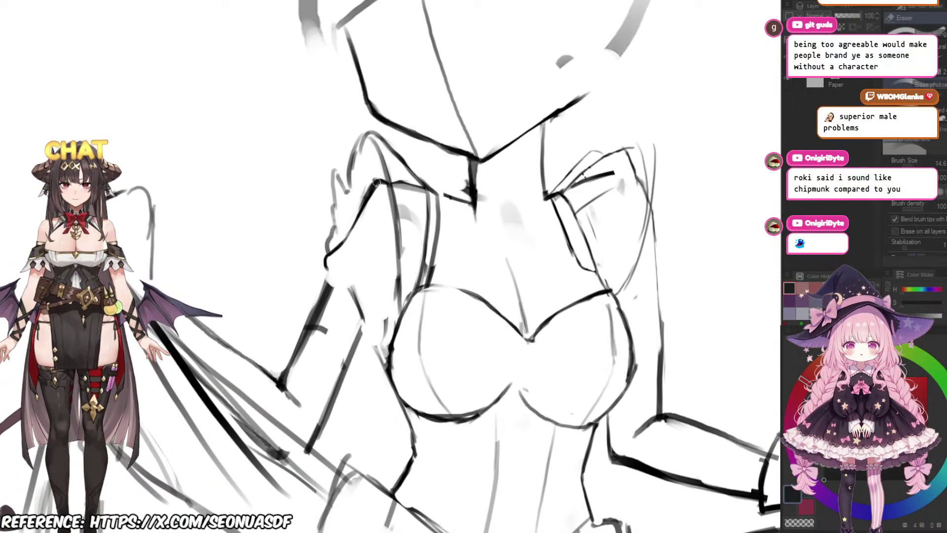
pyautogui.scroll(2, 373, 176)
pyautogui.press('b')
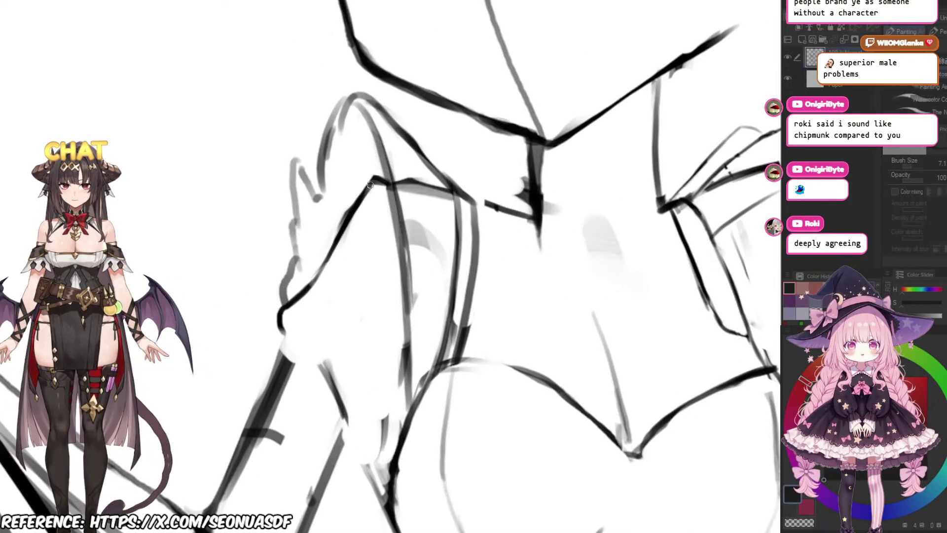
# Step: Check the left sleeve against the whole figure and refine the tip of its shoulder corner with a smaller eraser
pyautogui.scroll(-4, 395, 202)
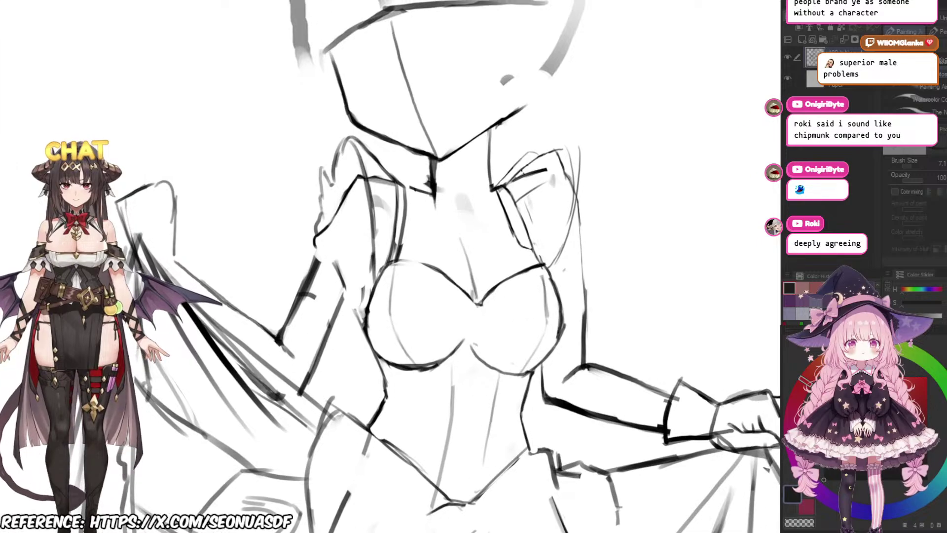
pyautogui.scroll(4, 398, 191)
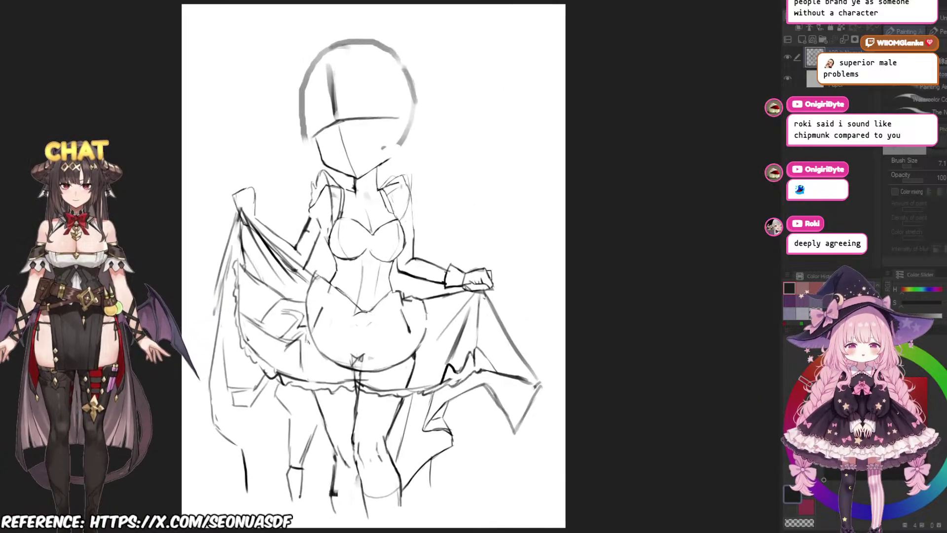
pyautogui.scroll(3, 398, 191)
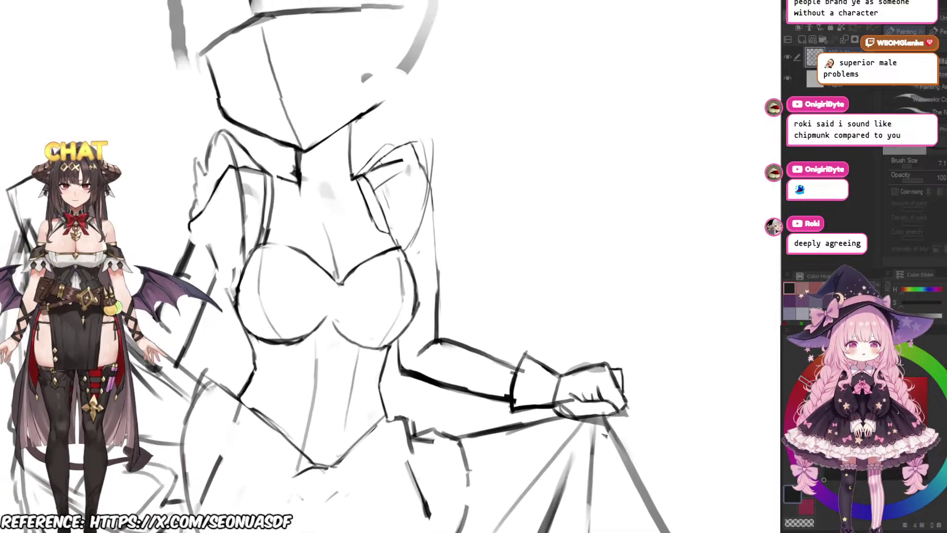
pyautogui.scroll(4, 396, 185)
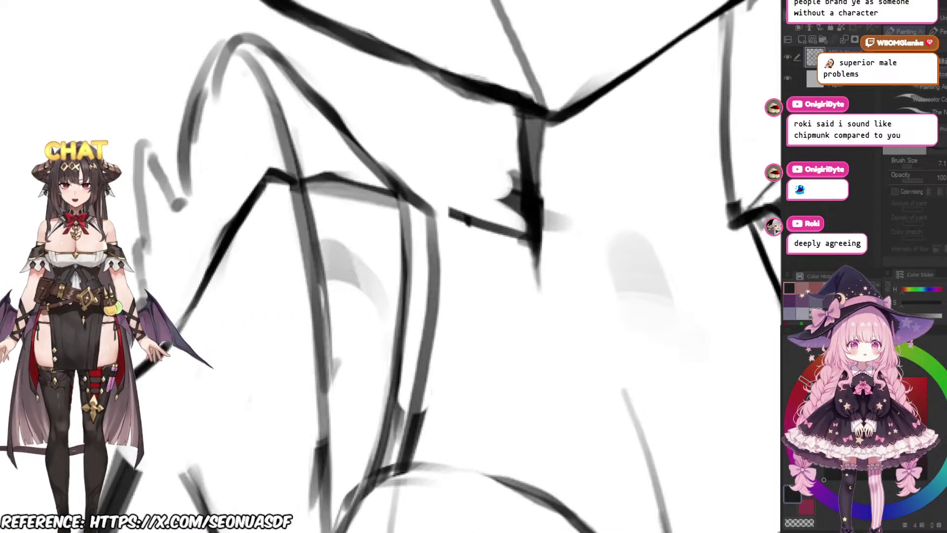
pyautogui.press('[')
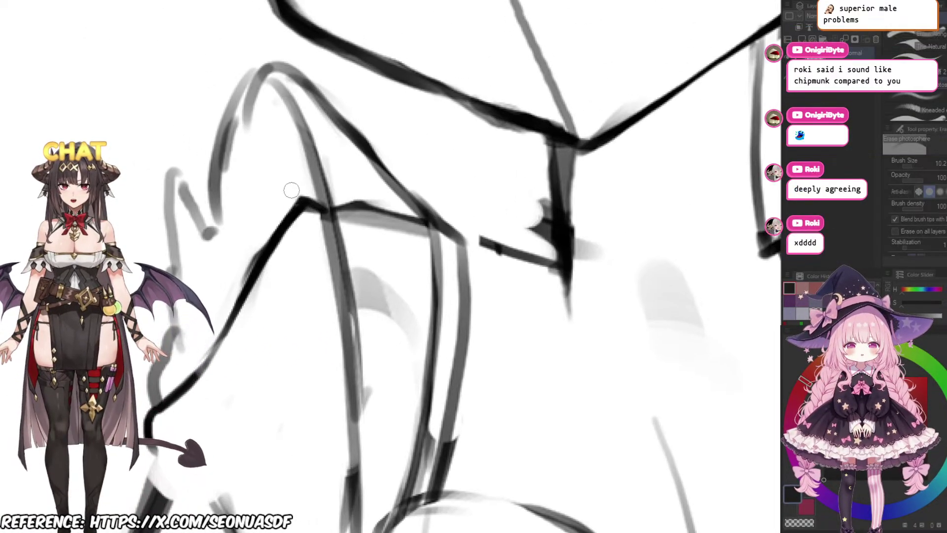
pyautogui.scroll(-2, 327, 170)
pyautogui.scroll(3, 298, 197)
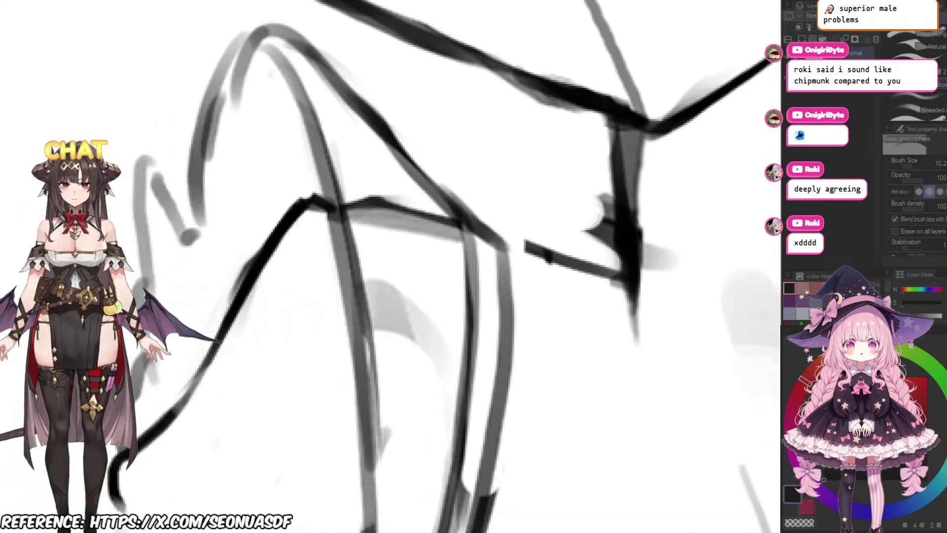
pyautogui.press('b')
pyautogui.moveTo(320, 184); pyautogui.dragTo(331, 220)
pyautogui.hotkey('ctrl', 'z')
# Step: Erase the shoulder line beside the inner ruffle curve and redraw the sleeve edge's upper end so it meets that curve
pyautogui.press('e')
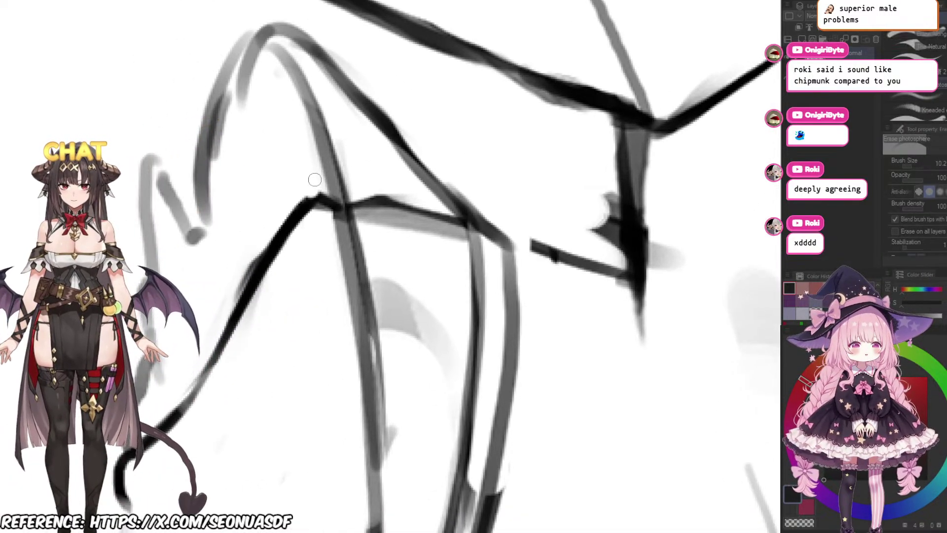
pyautogui.moveTo(315, 182)
pyautogui.mouseDown()
pyautogui.moveTo(352, 253)
pyautogui.moveTo(343, 214)
pyautogui.moveTo(359, 221)
pyautogui.mouseUp()
pyautogui.press('b')
pyautogui.hotkey('ctrl', 'z')
pyautogui.moveTo(421, 233)
pyautogui.mouseDown()
pyautogui.moveTo(375, 239)
pyautogui.moveTo(353, 254)
pyautogui.moveTo(335, 238)
pyautogui.moveTo(331, 263)
pyautogui.mouseUp()
pyautogui.press('e')
pyautogui.scroll(-1, 410, 238)
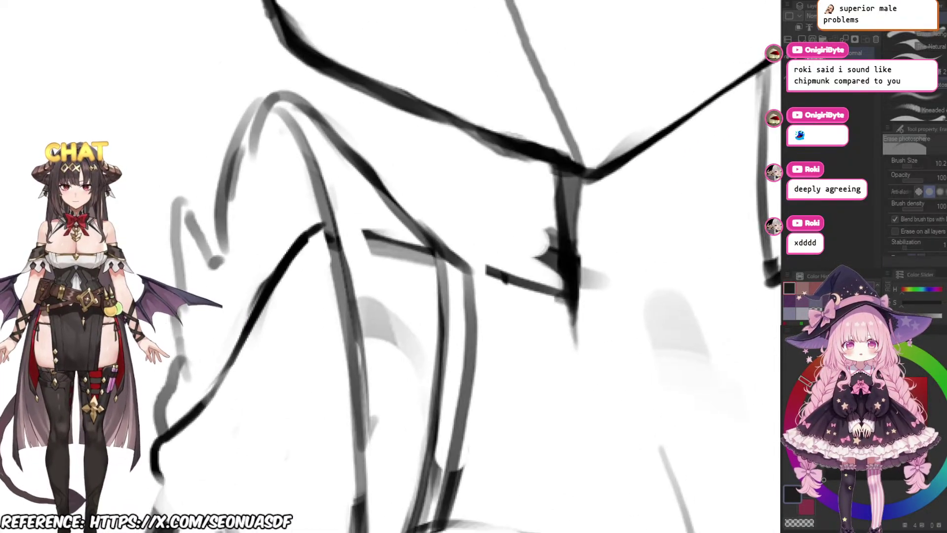
# Step: Erase the rest of the shoulder line between the inner ruffle curve and the left strap with a larger eraser
pyautogui.press(']')
pyautogui.press(']')
pyautogui.press(']')
pyautogui.moveTo(364, 228); pyautogui.dragTo(429, 261)
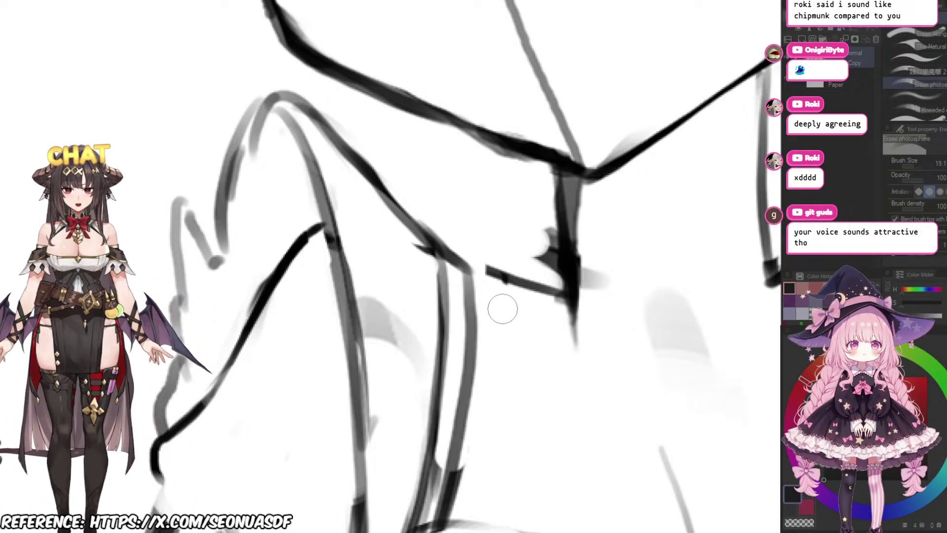
pyautogui.scroll(-5, 508, 304)
pyautogui.scroll(6, 511, 298)
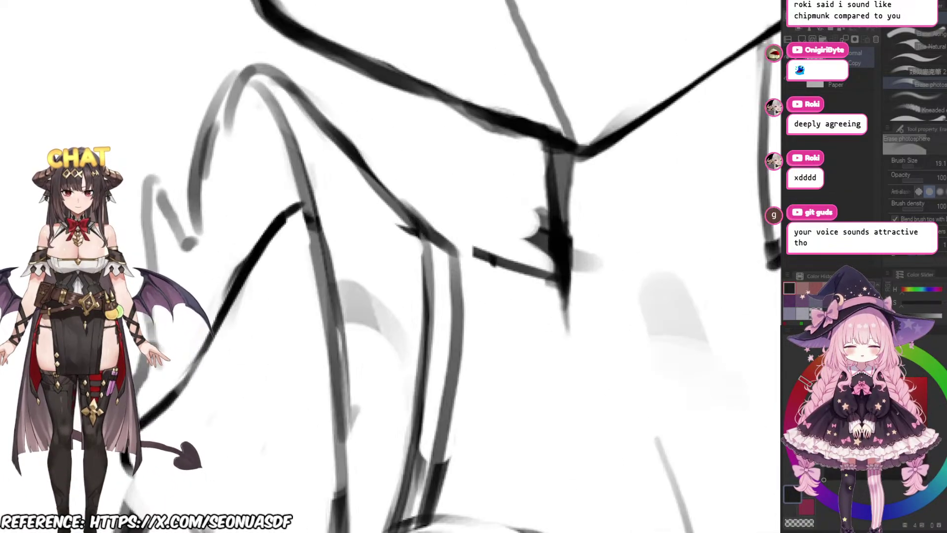
# Step: Erase the upper end of the left strap's inner line where it meets the shoulder
pyautogui.scroll(2, 486, 251)
pyautogui.moveTo(434, 203); pyautogui.dragTo(428, 241)
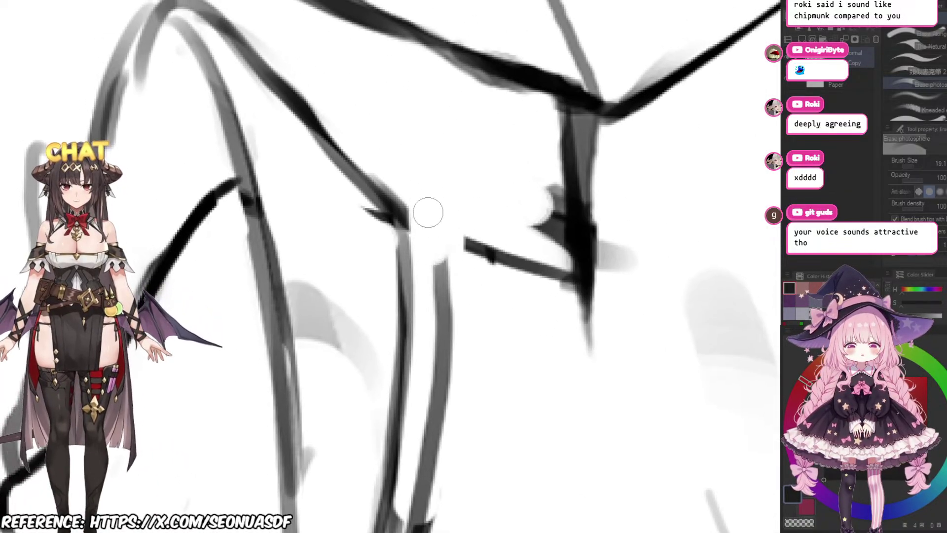
pyautogui.press('b')
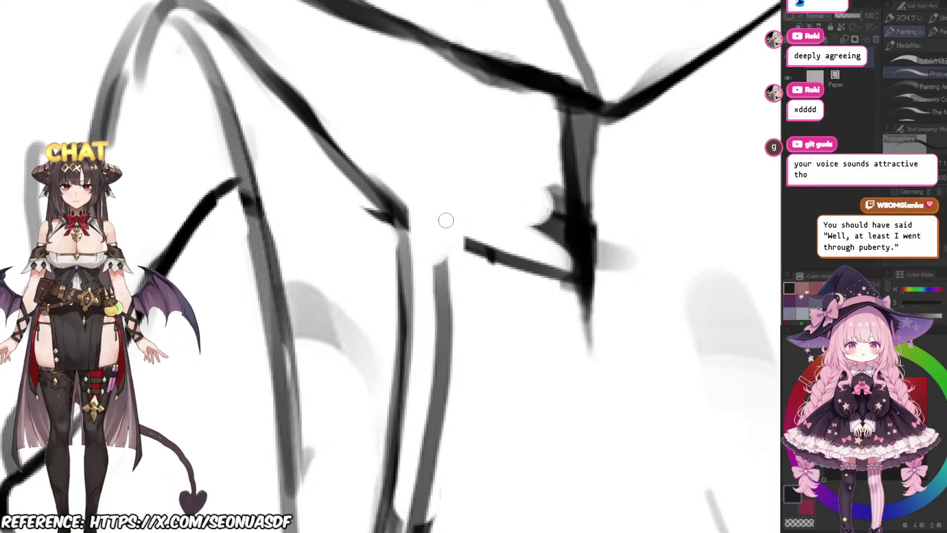
pyautogui.scroll(-4, 444, 217)
pyautogui.scroll(6, 444, 220)
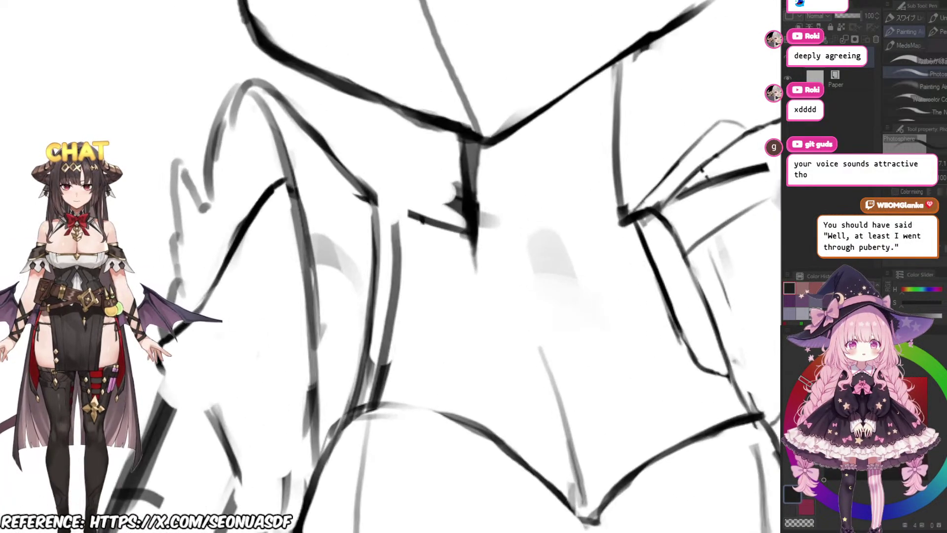
# Step: Close the top of the left strap with a short rounded corner joining its outer and inner lines
pyautogui.moveTo(444, 219); pyautogui.dragTo(454, 212)
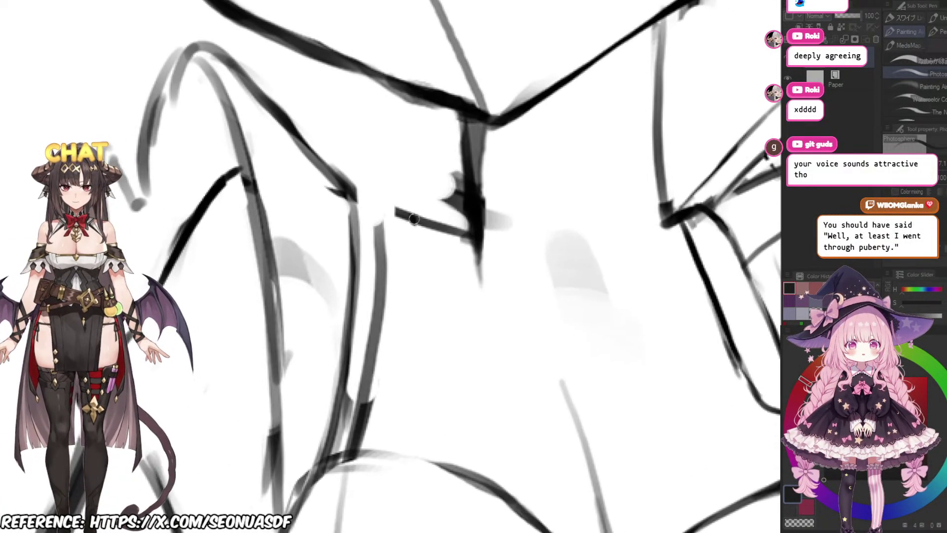
pyautogui.scroll(2, 417, 212)
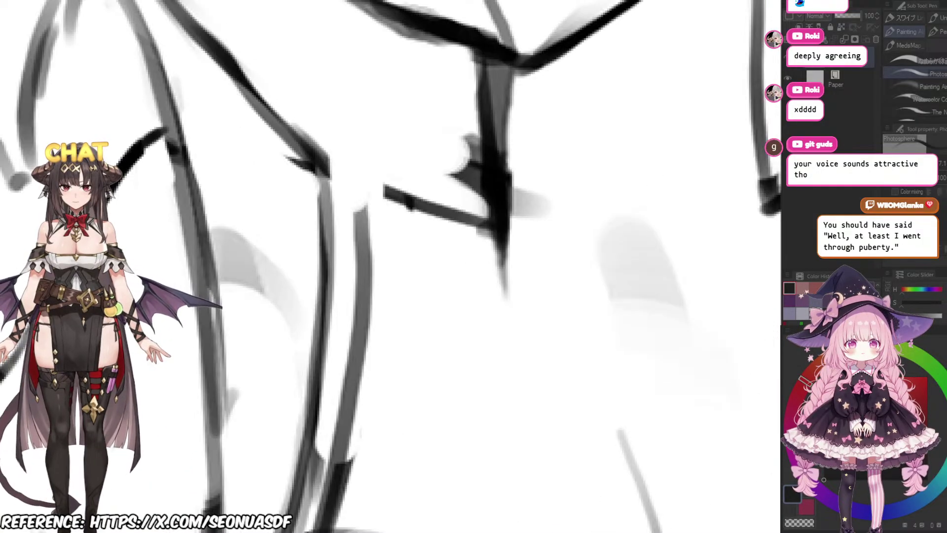
pyautogui.scroll(-3, 412, 221)
pyautogui.scroll(4, 412, 221)
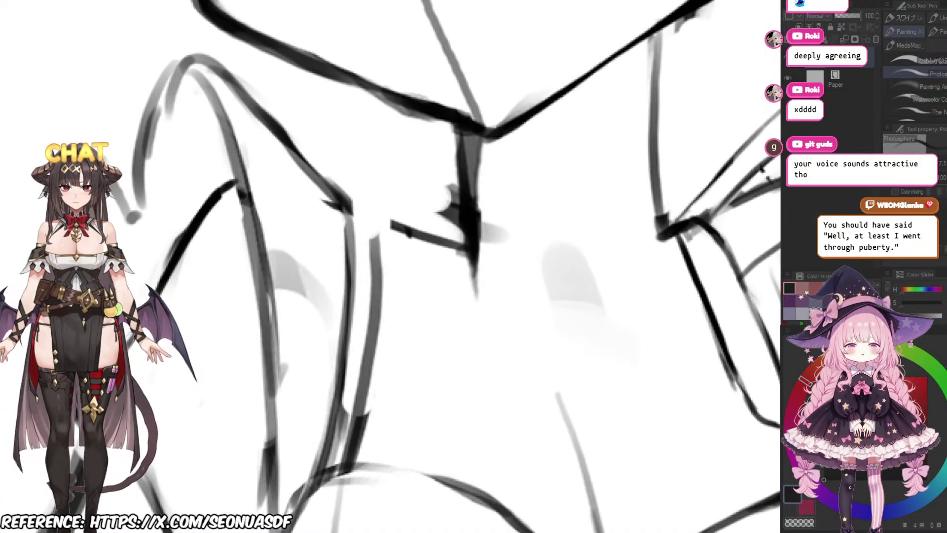
pyautogui.moveTo(328, 188)
pyautogui.mouseDown()
pyautogui.moveTo(360, 196)
pyautogui.moveTo(373, 250)
pyautogui.mouseUp()
pyautogui.press('e')
pyautogui.scroll(-3, 454, 199)
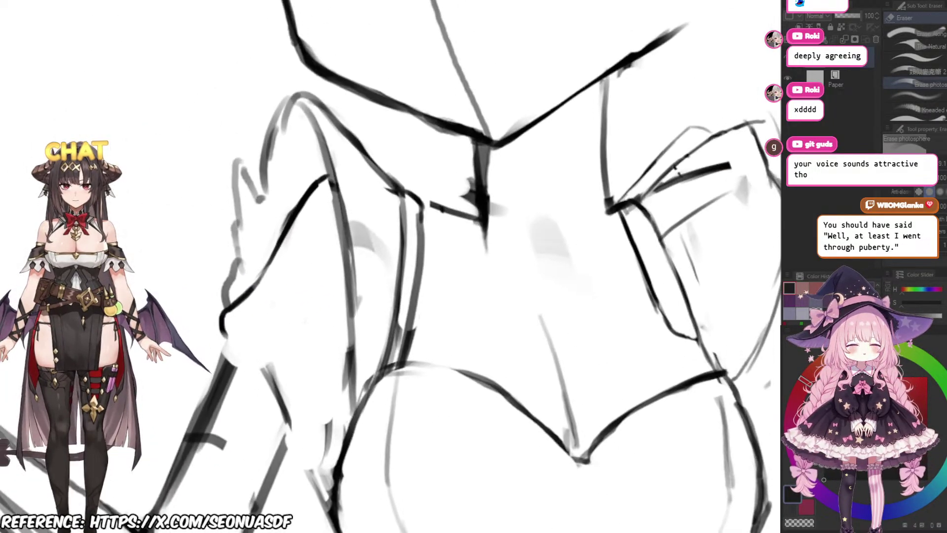
# Step: Join the peak of the left upper arm line to the sleeve ruffle's inner curve with a short rounded stroke
pyautogui.scroll(2, 442, 217)
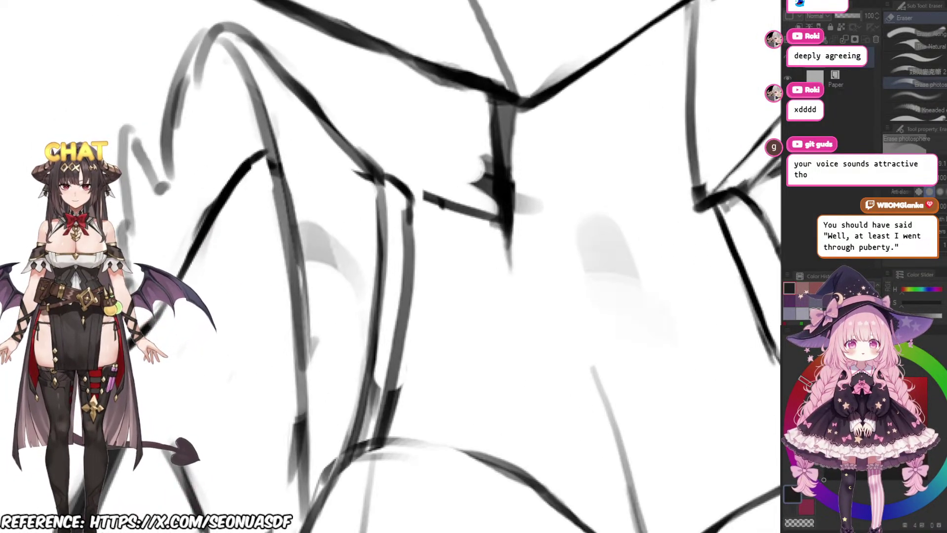
pyautogui.scroll(-2, 338, 186)
pyautogui.scroll(-3, 346, 187)
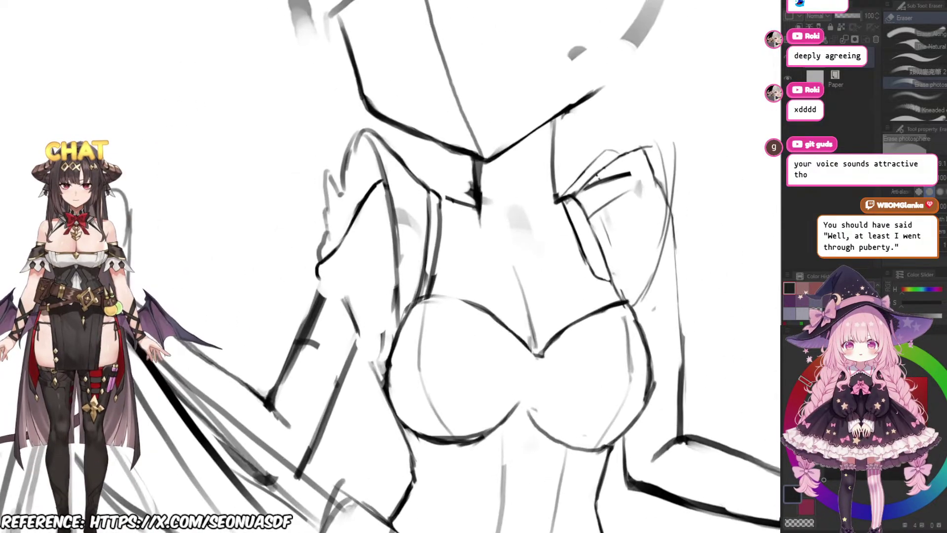
pyautogui.scroll(4, 376, 140)
pyautogui.press('p')
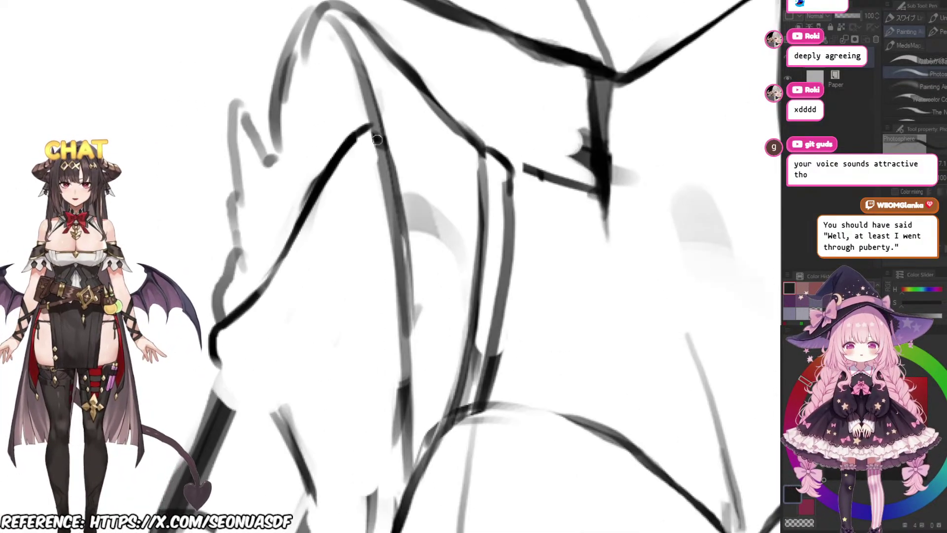
pyautogui.press('e')
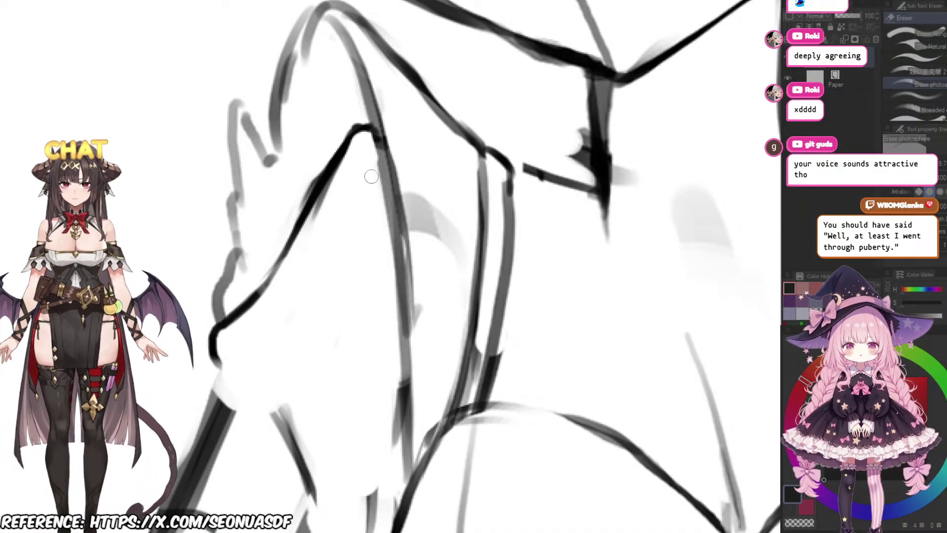
pyautogui.press('p')
pyautogui.scroll(-4, 438, 165)
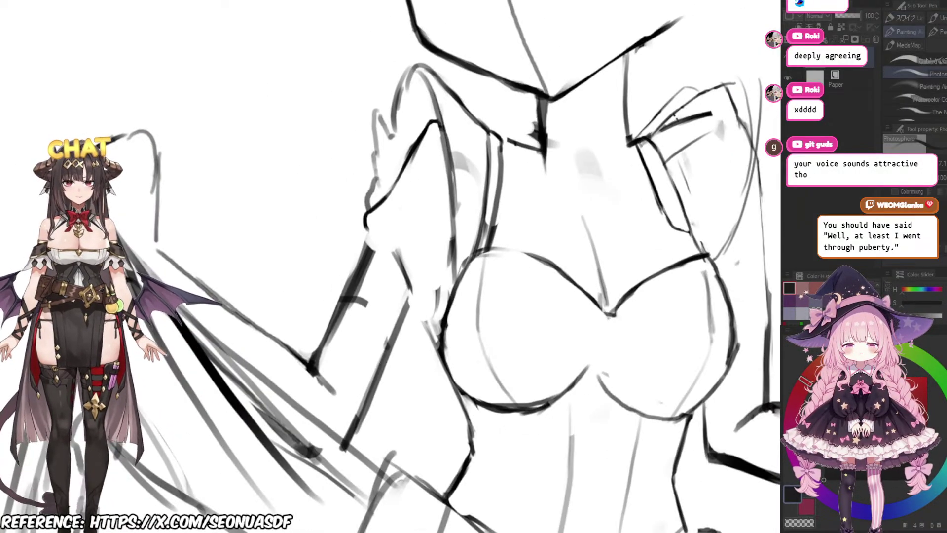
# Step: Thin the heavy left neck line and extend the shoulder line from its base toward the left strap
pyautogui.scroll(4, 438, 165)
pyautogui.scroll(-6, 359, 184)
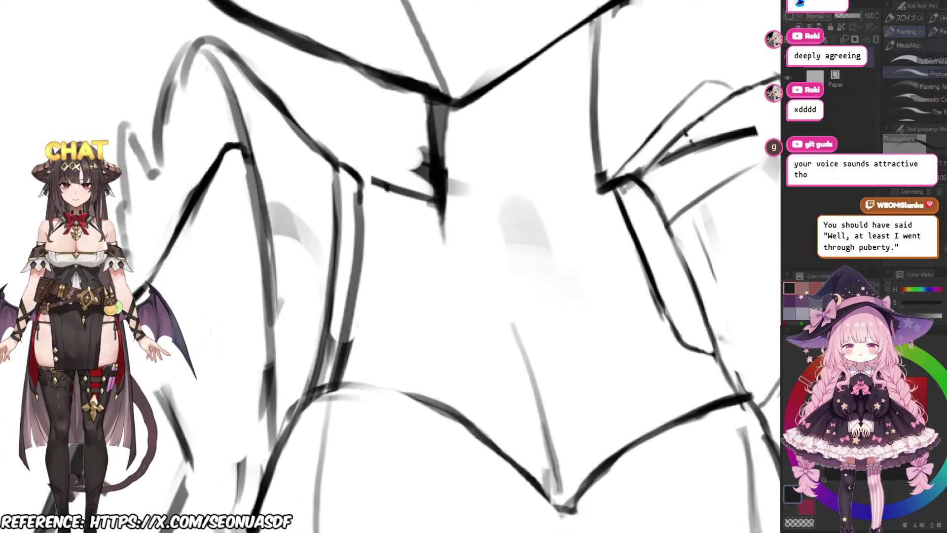
pyautogui.scroll(6, 498, 152)
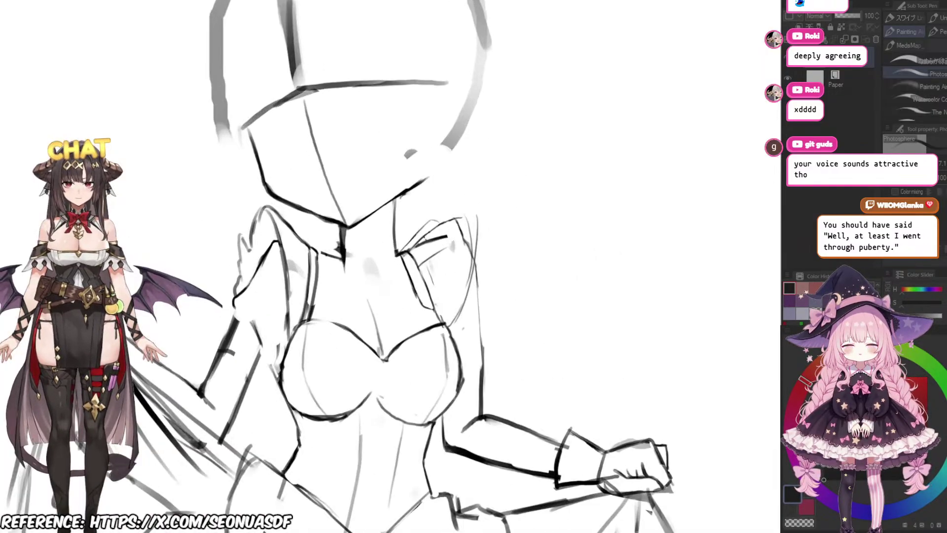
pyautogui.scroll(1, 390, 198)
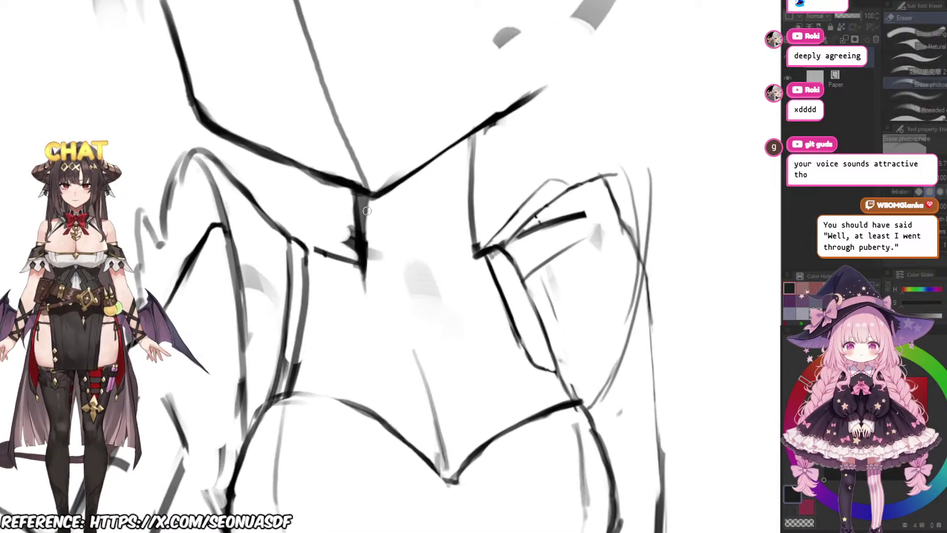
pyautogui.moveTo(350, 210); pyautogui.dragTo(357, 264)
pyautogui.press('e')
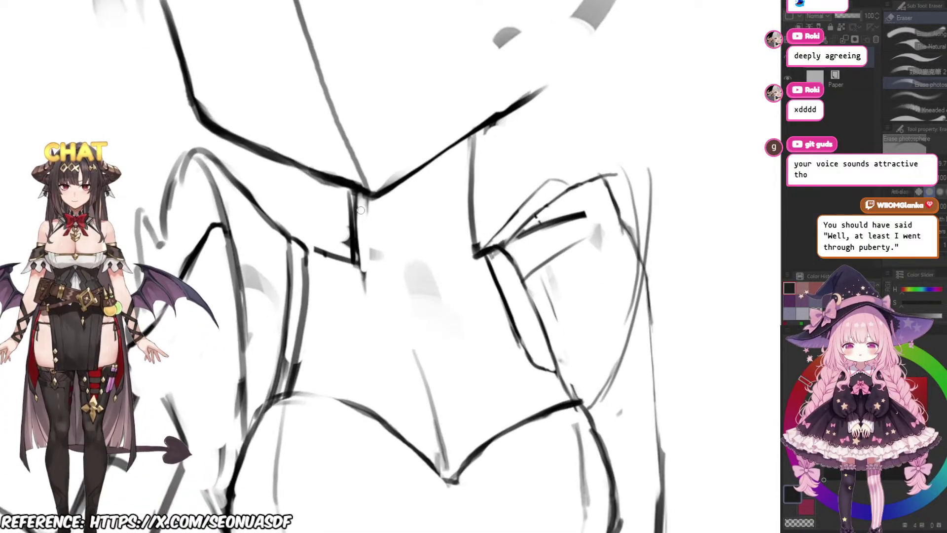
pyautogui.press('p')
pyautogui.moveTo(307, 246); pyautogui.dragTo(334, 258)
pyautogui.scroll(-4, 404, 217)
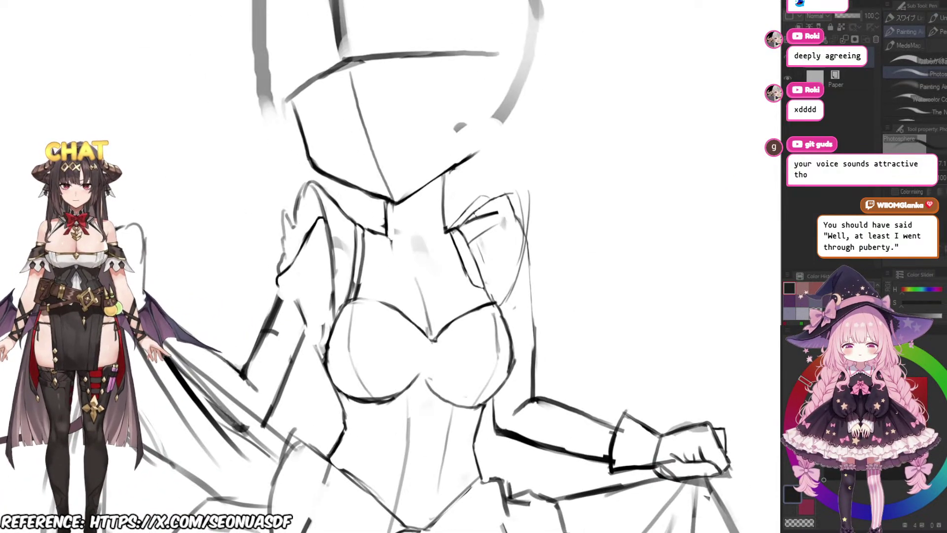
pyautogui.scroll(4, 374, 241)
# Step: Erase the rounded corner on top of the left strap and extend the strap's outer line up to the shoulder
pyautogui.press('e')
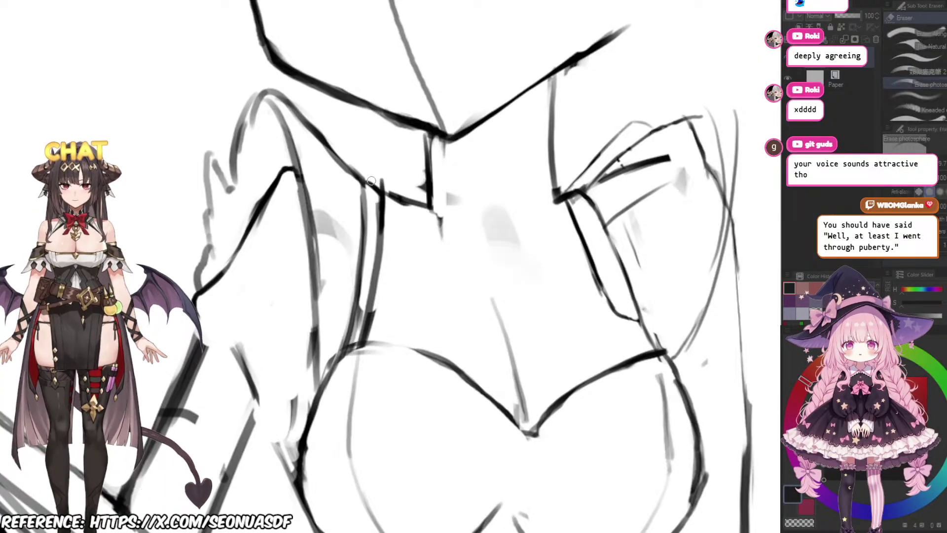
pyautogui.press('p')
pyautogui.moveTo(367, 213); pyautogui.dragTo(365, 172)
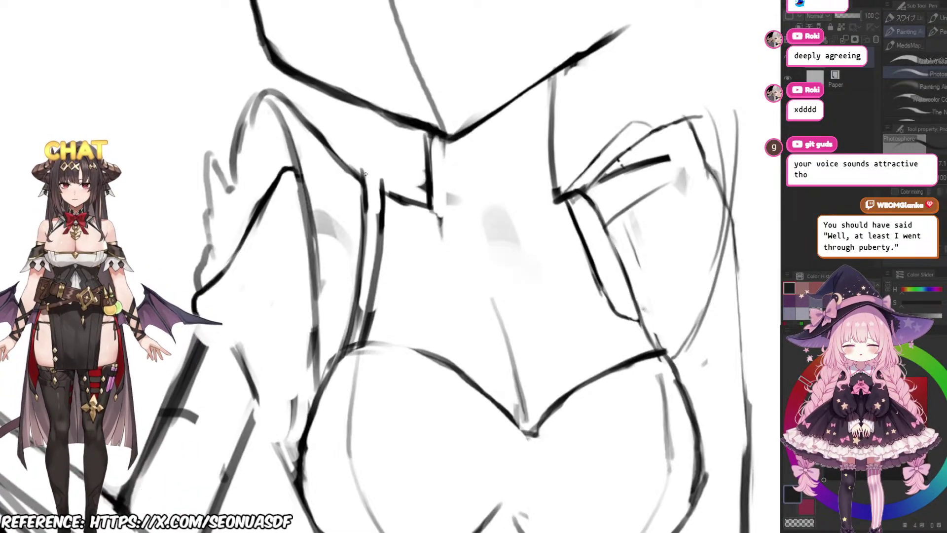
# Step: Erase the shoulder line between the ruffle's peak and the left strap, and redraw it cleanly with the inner ruffle curve's upper part
pyautogui.press('e')
pyautogui.moveTo(311, 131)
pyautogui.mouseDown()
pyautogui.moveTo(356, 176)
pyautogui.moveTo(353, 167)
pyautogui.mouseUp()
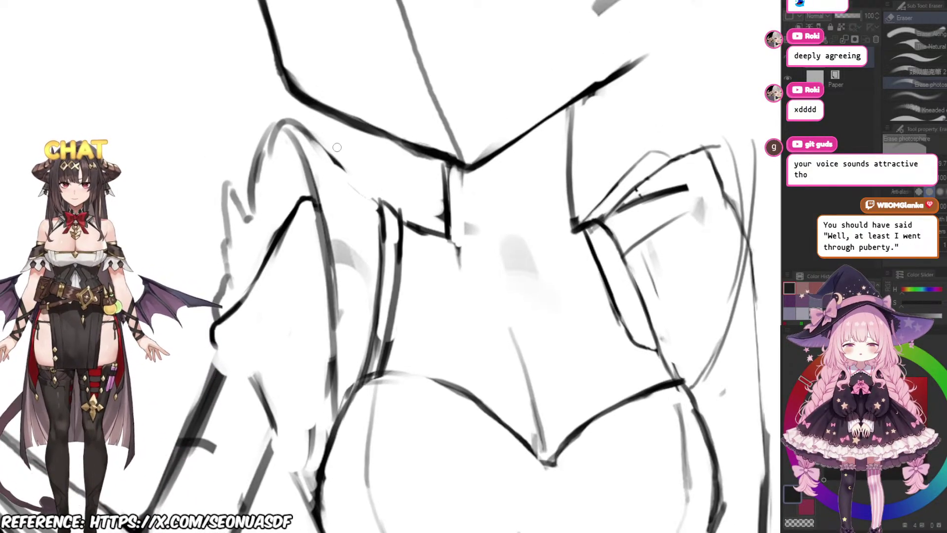
pyautogui.press('p')
pyautogui.moveTo(308, 129); pyautogui.dragTo(392, 198)
pyautogui.moveTo(322, 145)
pyautogui.mouseDown()
pyautogui.moveTo(338, 211)
pyautogui.moveTo(316, 153)
pyautogui.moveTo(326, 172)
pyautogui.mouseUp()
pyautogui.press('e')
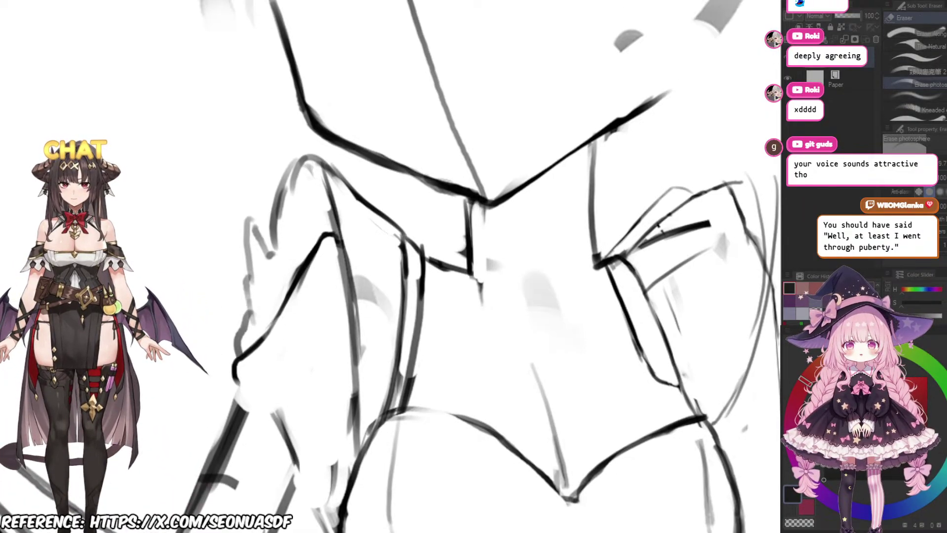
pyautogui.scroll(1, 315, 171)
pyautogui.press('p')
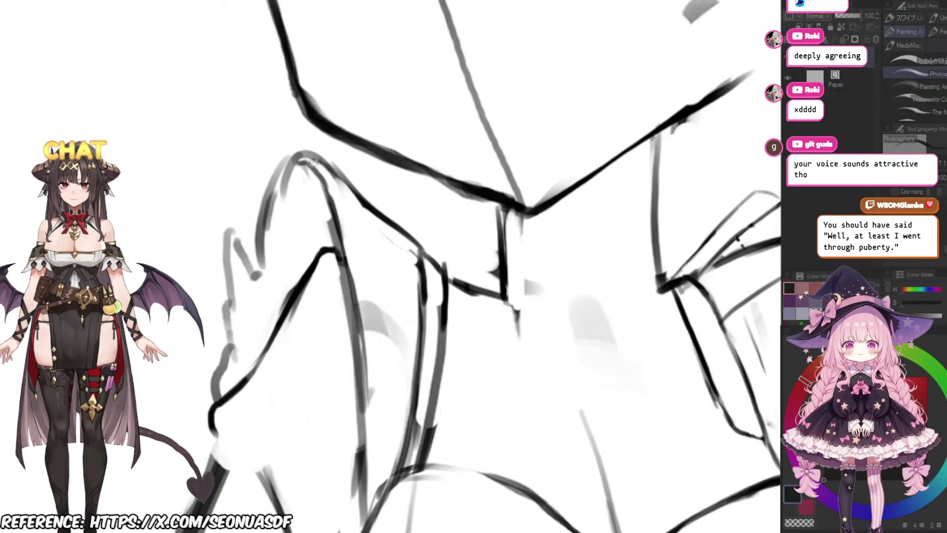
pyautogui.moveTo(315, 169)
pyautogui.mouseDown()
pyautogui.moveTo(337, 181)
pyautogui.moveTo(351, 142)
pyautogui.moveTo(327, 228)
pyautogui.mouseUp()
pyautogui.scroll(1, 327, 169)
pyautogui.hotkey('ctrl', 'z')
# Step: Redraw the left ruffle's outer edge with a dip between its two upper lobes, and erase the grey sketch lines around it
pyautogui.moveTo(318, 193)
pyautogui.mouseDown()
pyautogui.moveTo(324, 254)
pyautogui.moveTo(343, 243)
pyautogui.moveTo(304, 255)
pyautogui.moveTo(257, 248)
pyautogui.mouseUp()
pyautogui.press('e')
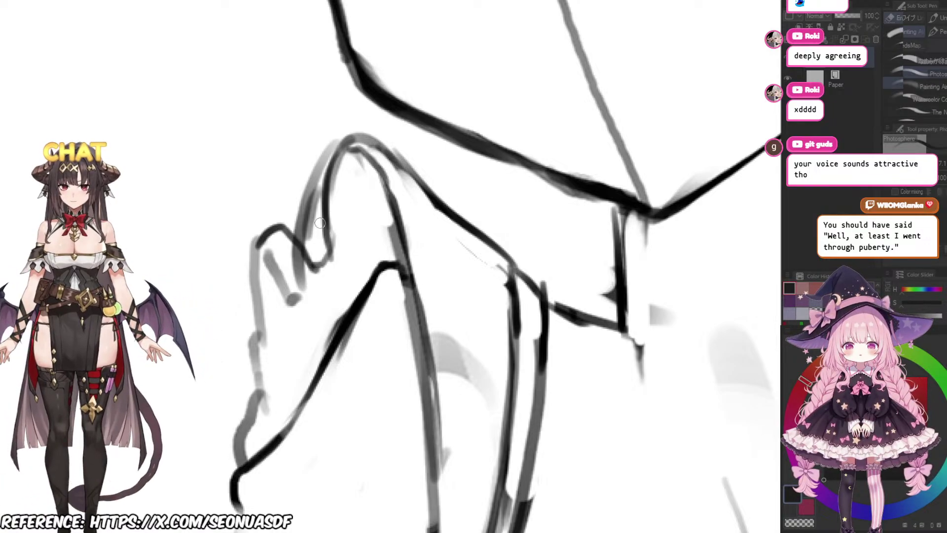
pyautogui.moveTo(325, 150)
pyautogui.mouseDown()
pyautogui.moveTo(304, 217)
pyautogui.moveTo(316, 197)
pyautogui.mouseUp()
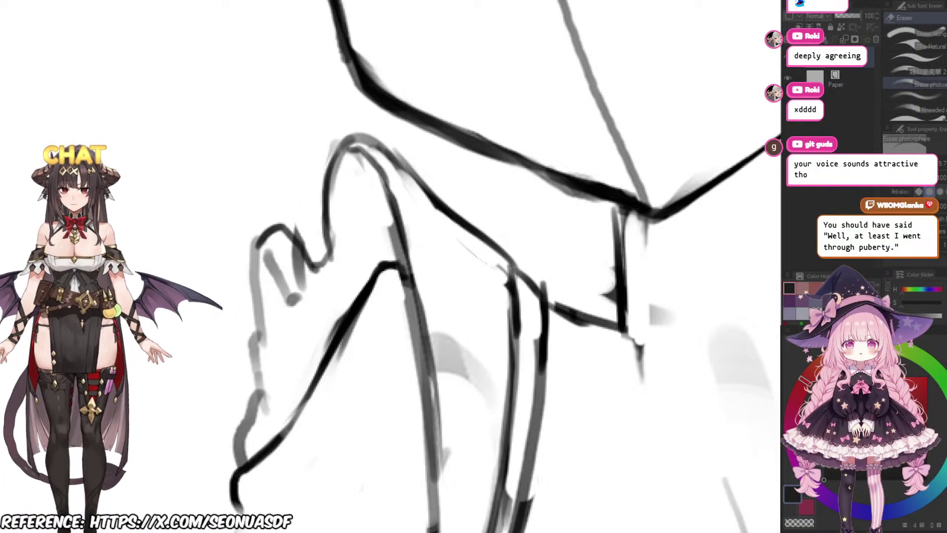
pyautogui.moveTo(295, 280)
pyautogui.mouseDown()
pyautogui.moveTo(297, 304)
pyautogui.moveTo(281, 266)
pyautogui.moveTo(310, 281)
pyautogui.mouseUp()
pyautogui.press('p')
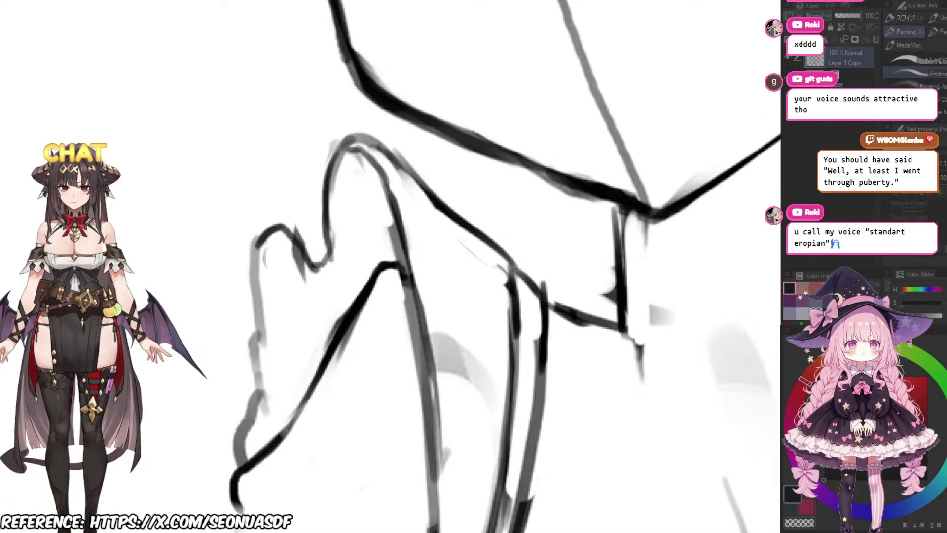
# Step: Add a short fold line across the dip between the left ruffle's two upper lobes and strengthen the dip's edge
pyautogui.moveTo(327, 238)
pyautogui.mouseDown()
pyautogui.moveTo(318, 255)
pyautogui.moveTo(308, 229)
pyautogui.mouseUp()
pyautogui.scroll(2, 309, 242)
pyautogui.moveTo(293, 194); pyautogui.dragTo(312, 255)
pyautogui.moveTo(282, 289); pyautogui.dragTo(301, 250)
# Step: Erase the grey outer edge of the left ruffle's second lobe and redraw it as a dark curve
pyautogui.press('e')
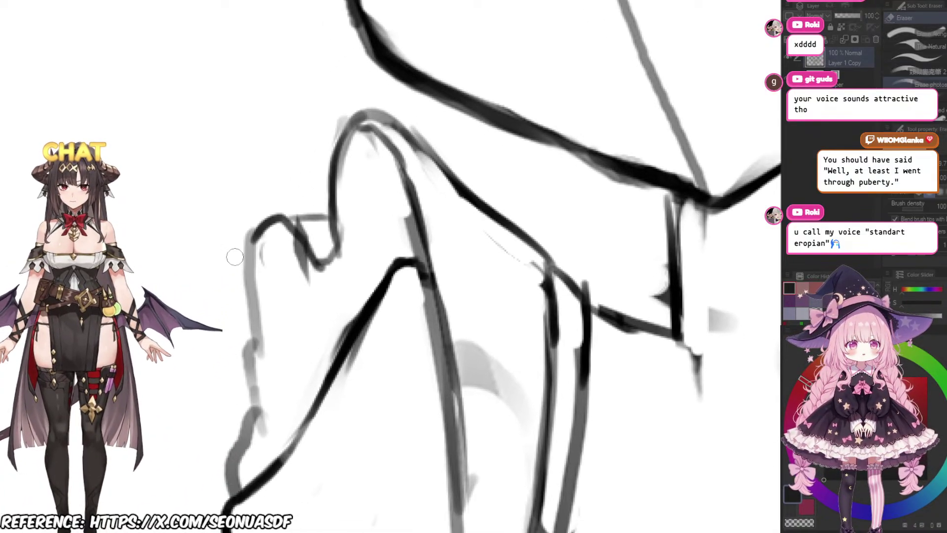
pyautogui.moveTo(246, 235); pyautogui.dragTo(260, 343)
pyautogui.moveTo(248, 242); pyautogui.dragTo(272, 352)
pyautogui.press('p')
# Step: Erase the top of the ruffle's second lobe and redraw it as a rounded arc running into the dip
pyautogui.press('e')
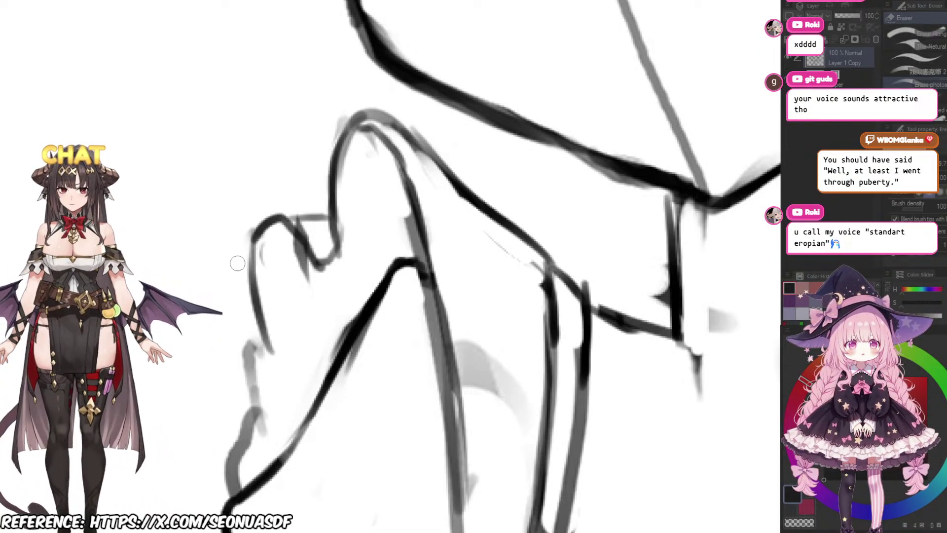
pyautogui.moveTo(252, 247); pyautogui.dragTo(281, 220)
pyautogui.press('p')
pyautogui.moveTo(281, 269); pyautogui.dragTo(264, 207)
pyautogui.hotkey('ctrl', 'z')
pyautogui.moveTo(254, 271); pyautogui.dragTo(266, 211)
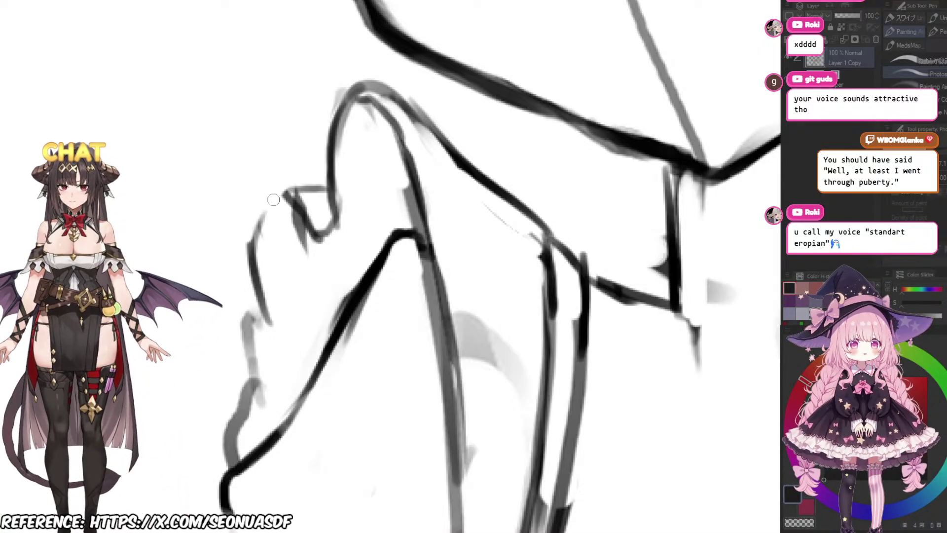
pyautogui.moveTo(254, 248)
pyautogui.mouseDown()
pyautogui.moveTo(276, 194)
pyautogui.moveTo(319, 233)
pyautogui.moveTo(313, 256)
pyautogui.moveTo(338, 223)
pyautogui.mouseUp()
pyautogui.press('e')
pyautogui.press('p')
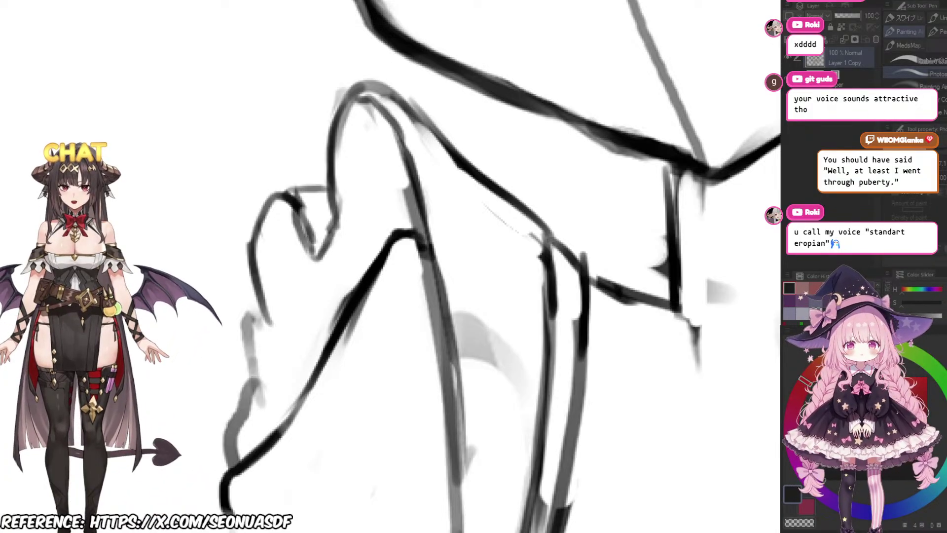
# Step: Check the left ruffle from farther out and clean up the line of the dip between its upper lobes
pyautogui.scroll(-3, 384, 202)
pyautogui.scroll(3, 387, 173)
pyautogui.press('e')
pyautogui.moveTo(319, 274)
pyautogui.mouseDown()
pyautogui.moveTo(312, 245)
pyautogui.moveTo(308, 301)
pyautogui.moveTo(348, 228)
pyautogui.moveTo(333, 222)
pyautogui.mouseUp()
pyautogui.press('p')
# Step: Replace the grey edge below the ruffle's second lobe with a dark line that ends in a small outward curl
pyautogui.scroll(-2, 359, 177)
pyautogui.scroll(3, 338, 281)
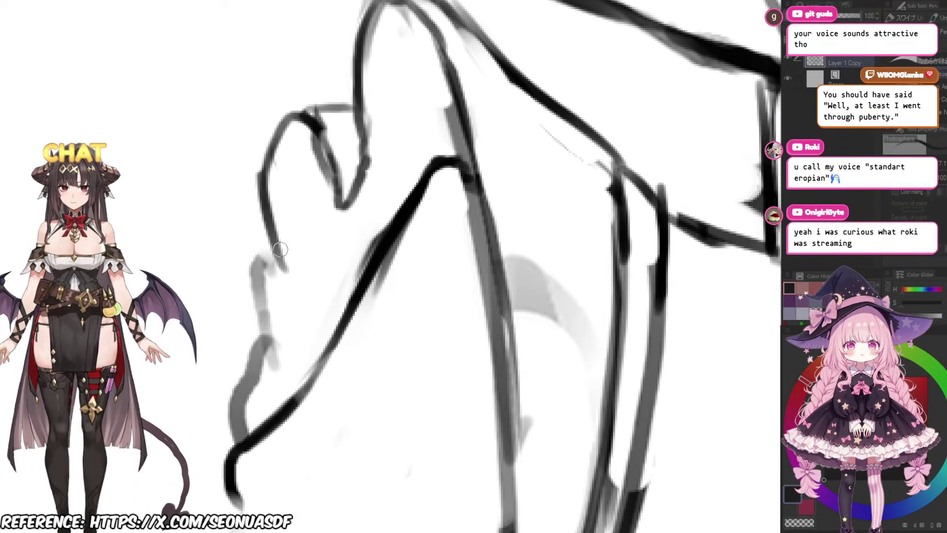
pyautogui.moveTo(296, 249); pyautogui.dragTo(304, 273)
pyautogui.moveTo(279, 242)
pyautogui.mouseDown()
pyautogui.moveTo(292, 326)
pyautogui.moveTo(290, 315)
pyautogui.moveTo(283, 352)
pyautogui.moveTo(266, 345)
pyautogui.moveTo(268, 281)
pyautogui.mouseUp()
pyautogui.press('e')
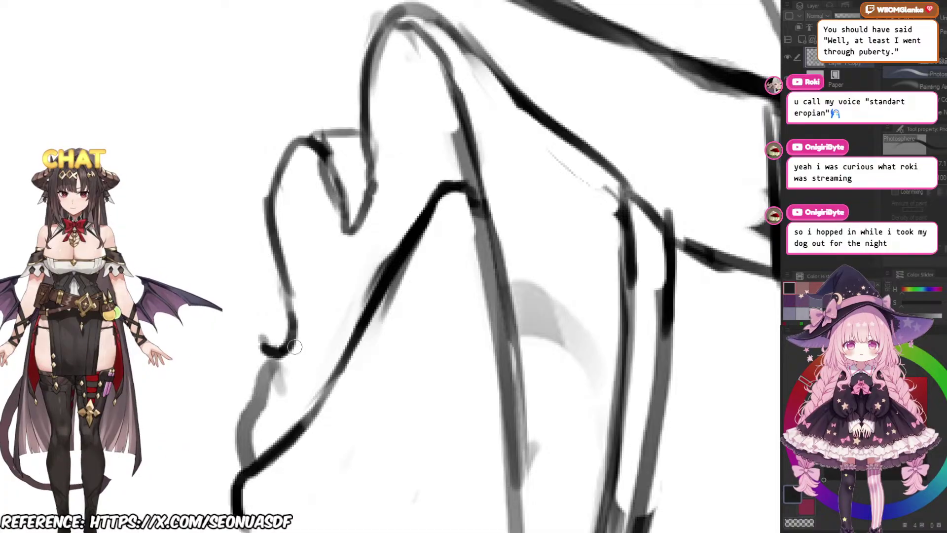
pyautogui.moveTo(294, 347); pyautogui.dragTo(291, 299)
# Step: Erase the remaining grey ruffle edge between the curl and the arm line
pyautogui.press('e')
pyautogui.moveTo(309, 290)
pyautogui.mouseDown()
pyautogui.moveTo(272, 290)
pyautogui.moveTo(302, 290)
pyautogui.mouseUp()
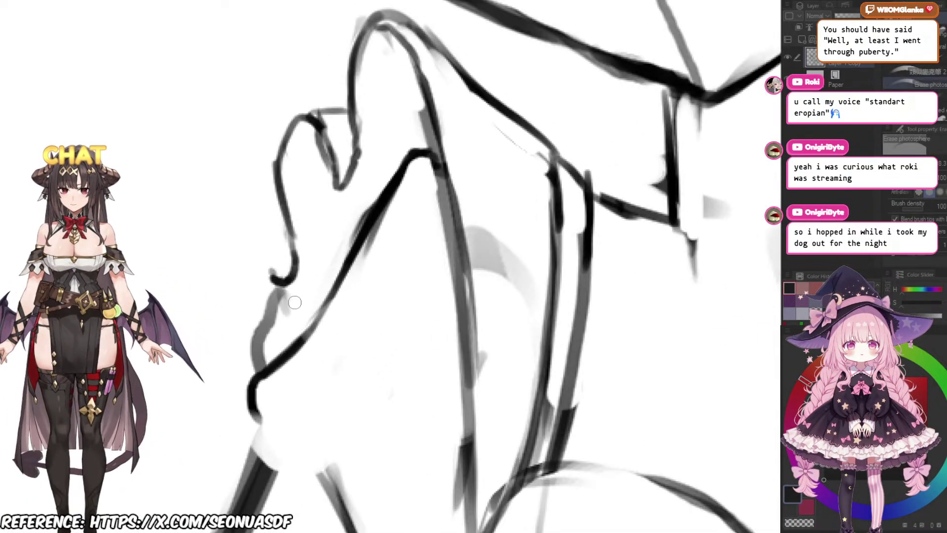
pyautogui.moveTo(245, 340)
pyautogui.mouseDown()
pyautogui.moveTo(265, 323)
pyautogui.moveTo(260, 355)
pyautogui.moveTo(275, 300)
pyautogui.moveTo(290, 311)
pyautogui.moveTo(280, 301)
pyautogui.mouseUp()
# Step: Rework the curl at the ruffle's lower end and trim it back to a short downward stroke
pyautogui.press('b')
pyautogui.press('e')
pyautogui.press('b')
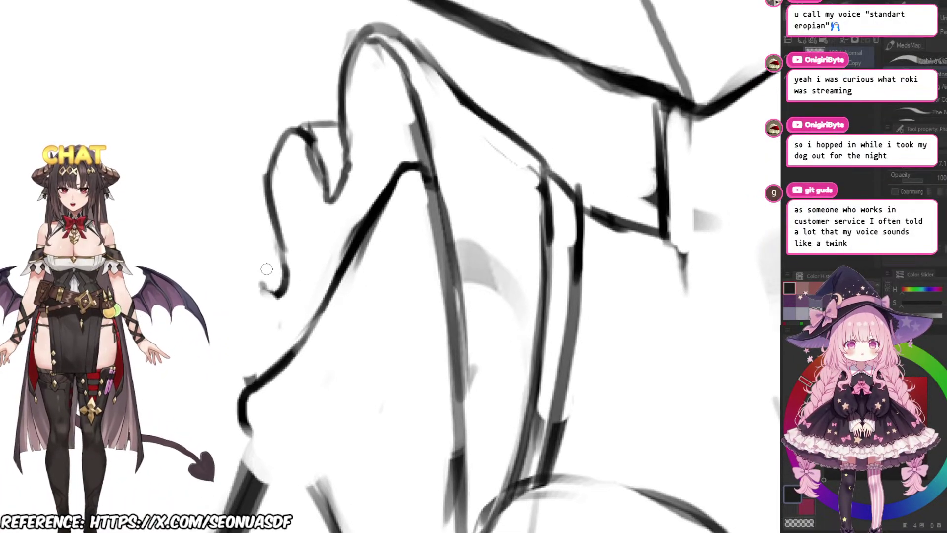
pyautogui.press('e')
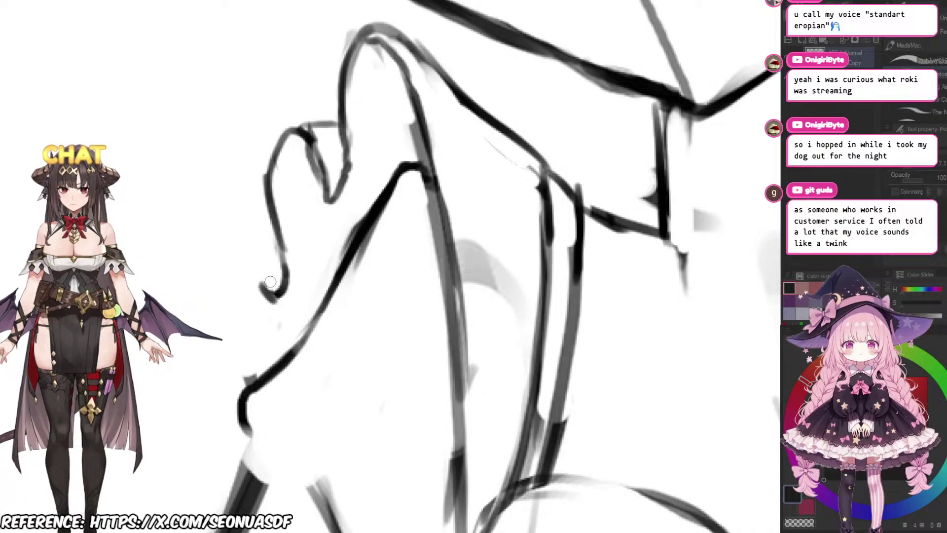
pyautogui.press('b')
pyautogui.moveTo(303, 316)
pyautogui.mouseDown()
pyautogui.moveTo(289, 300)
pyautogui.moveTo(269, 300)
pyautogui.moveTo(293, 298)
pyautogui.moveTo(298, 310)
pyautogui.mouseUp()
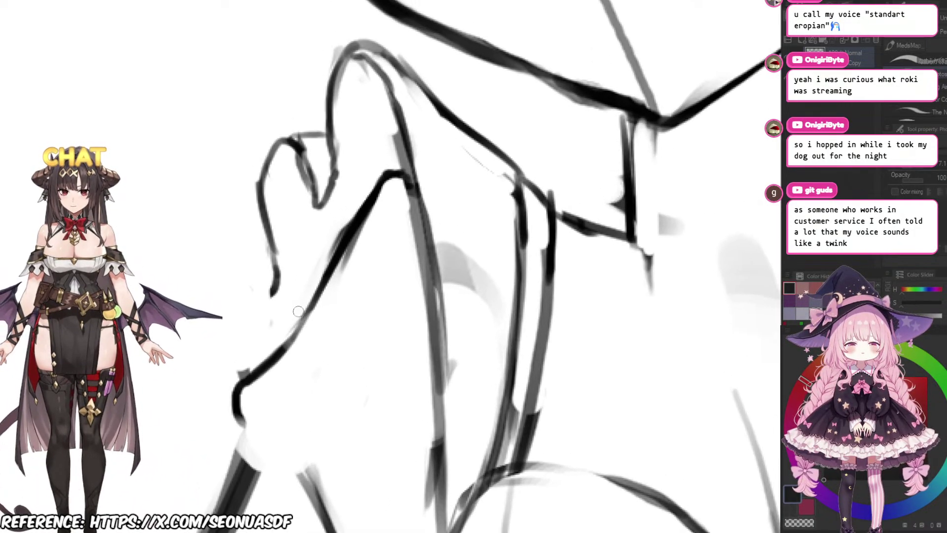
# Step: Extend the left ruffle's lower end with a small hooked lobe that curves down to the sleeve's dark edge
pyautogui.moveTo(301, 265); pyautogui.dragTo(287, 275)
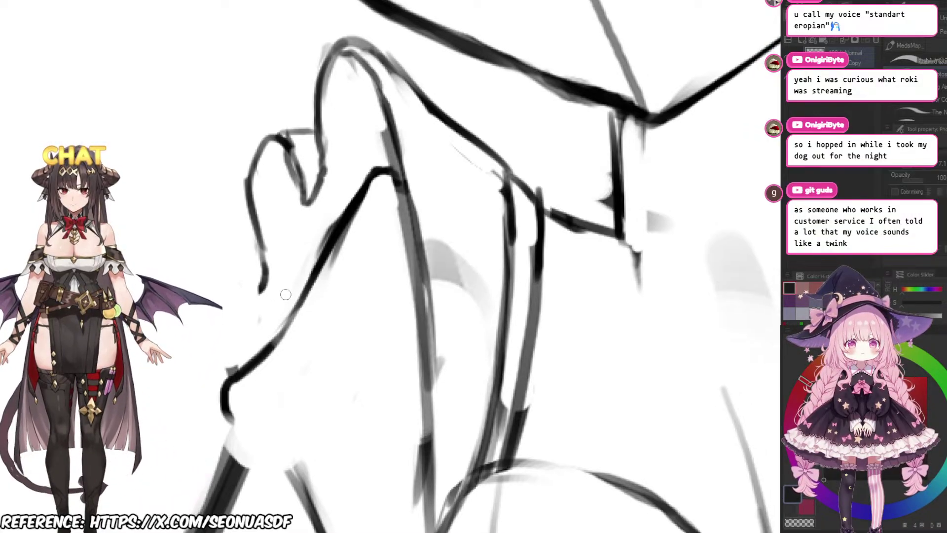
pyautogui.moveTo(285, 294)
pyautogui.mouseDown()
pyautogui.moveTo(337, 313)
pyautogui.moveTo(345, 255)
pyautogui.moveTo(312, 308)
pyautogui.mouseUp()
pyautogui.scroll(1, 321, 279)
pyautogui.scroll(-1, 337, 306)
pyautogui.scroll(1, 337, 265)
pyautogui.hotkey('ctrl', 'z')
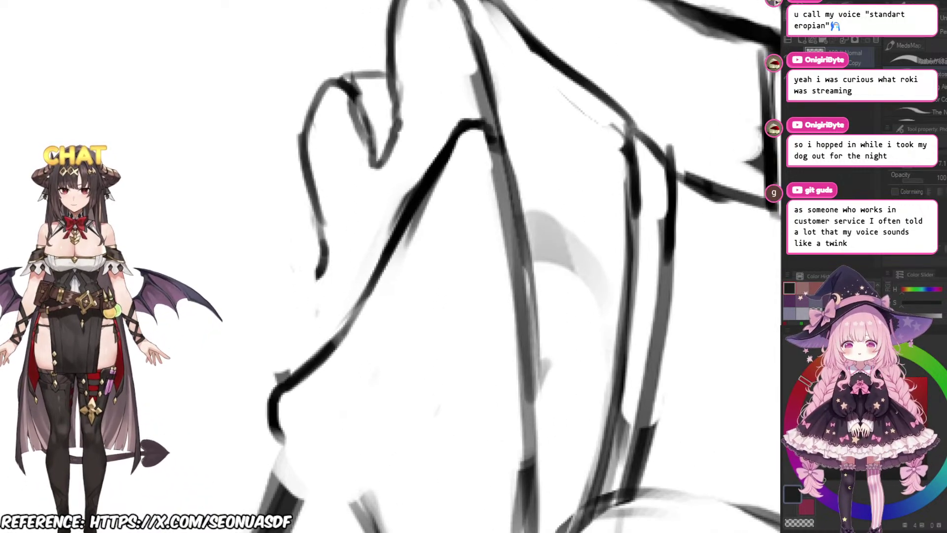
pyautogui.moveTo(323, 257)
pyautogui.mouseDown()
pyautogui.moveTo(310, 297)
pyautogui.moveTo(295, 290)
pyautogui.moveTo(300, 352)
pyautogui.mouseUp()
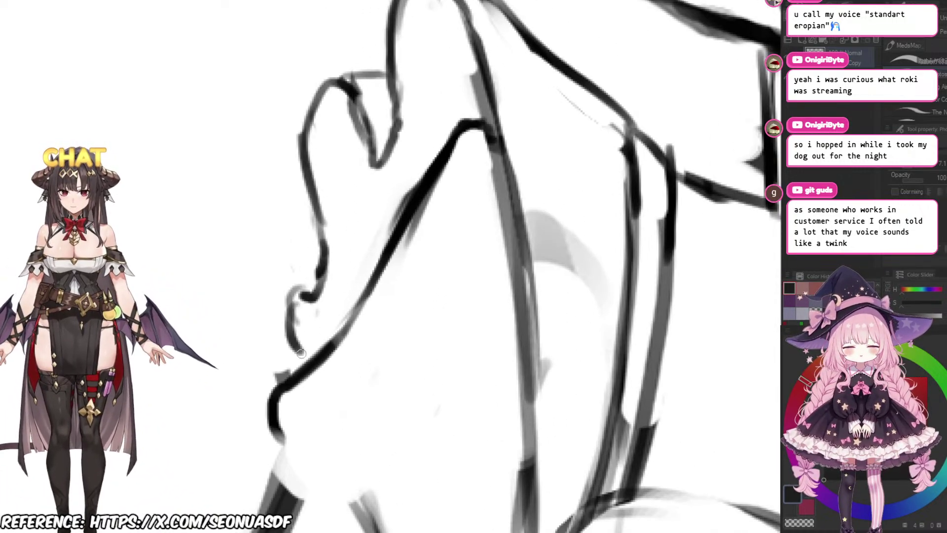
pyautogui.moveTo(295, 315)
pyautogui.mouseDown()
pyautogui.moveTo(314, 326)
pyautogui.moveTo(302, 343)
pyautogui.mouseUp()
pyautogui.moveTo(295, 298); pyautogui.dragTo(303, 362)
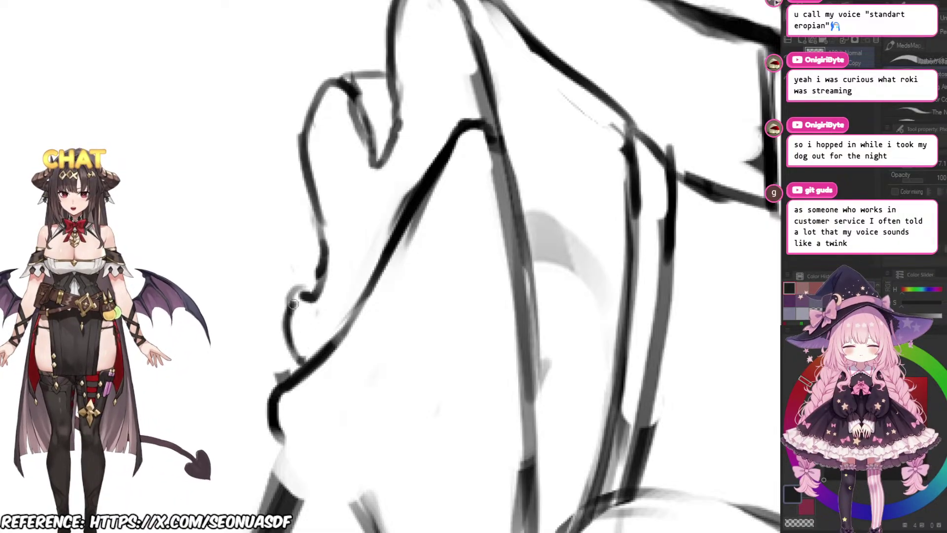
# Step: Clean up the joint between the small lobe and the sleeve edge and try a stroke over the lobe's top
pyautogui.press('e')
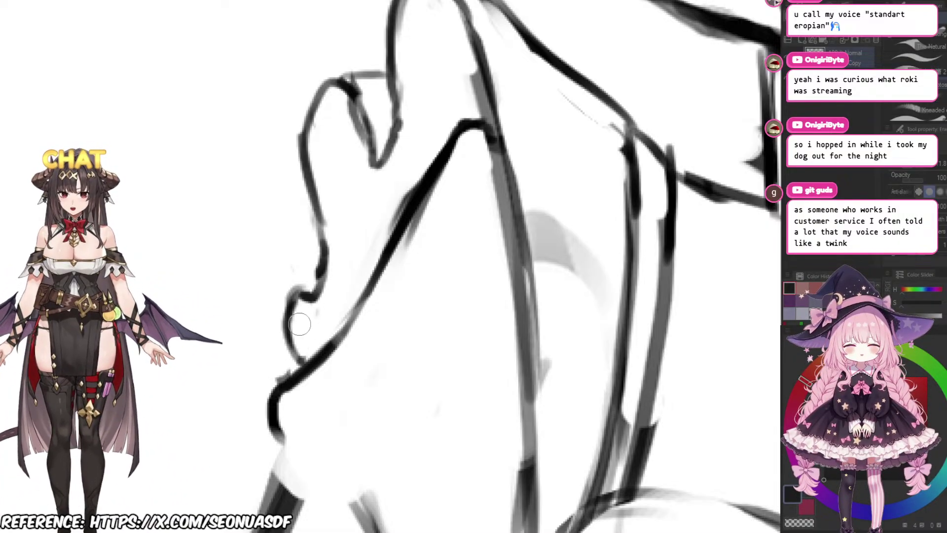
pyautogui.press('p')
pyautogui.moveTo(293, 296)
pyautogui.mouseDown()
pyautogui.moveTo(321, 277)
pyautogui.moveTo(300, 286)
pyautogui.moveTo(315, 284)
pyautogui.mouseUp()
pyautogui.hotkey('ctrl', 'z')
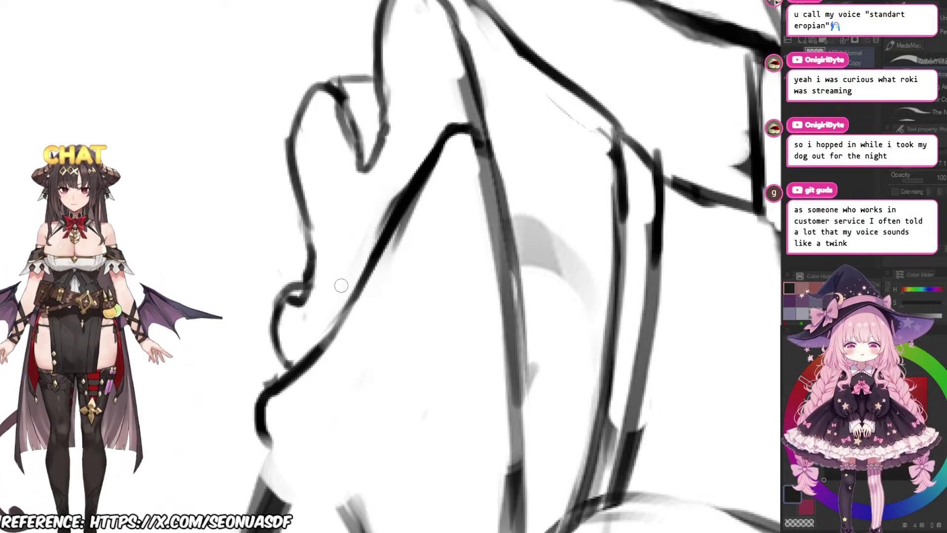
# Step: Draw a dark curved line from the left sleeve's lower outer corner toward the underarm
pyautogui.moveTo(417, 271); pyautogui.dragTo(370, 266)
pyautogui.scroll(-5, 417, 267)
pyautogui.moveTo(444, 276); pyautogui.dragTo(356, 264)
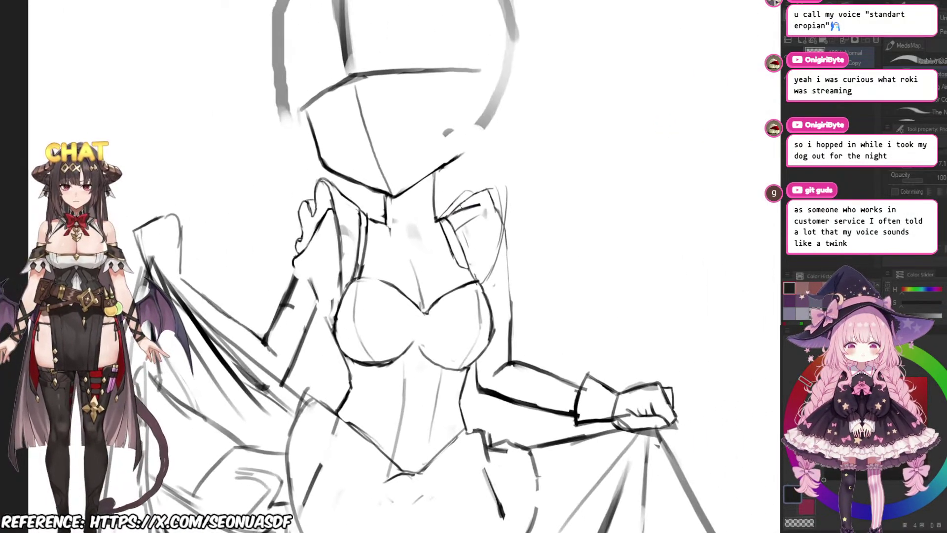
pyautogui.scroll(2, 414, 264)
pyautogui.scroll(3, 334, 260)
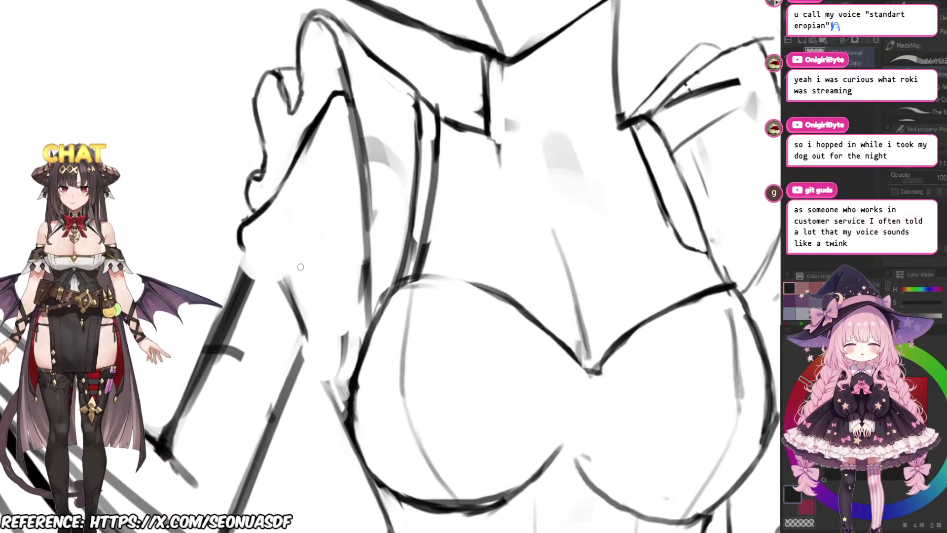
pyautogui.moveTo(254, 254); pyautogui.dragTo(337, 356)
pyautogui.scroll(-3, 399, 291)
pyautogui.scroll(1, 397, 289)
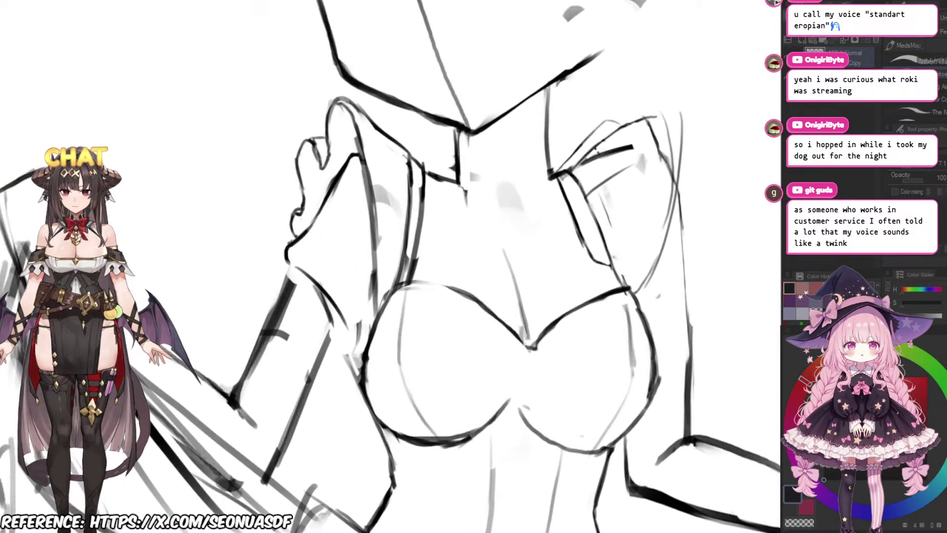
pyautogui.moveTo(424, 296); pyautogui.dragTo(392, 287)
pyautogui.scroll(2, 390, 291)
# Step: Erase most of the dark curve and replace it with a thinner line running down to the side of the bust
pyautogui.press('e')
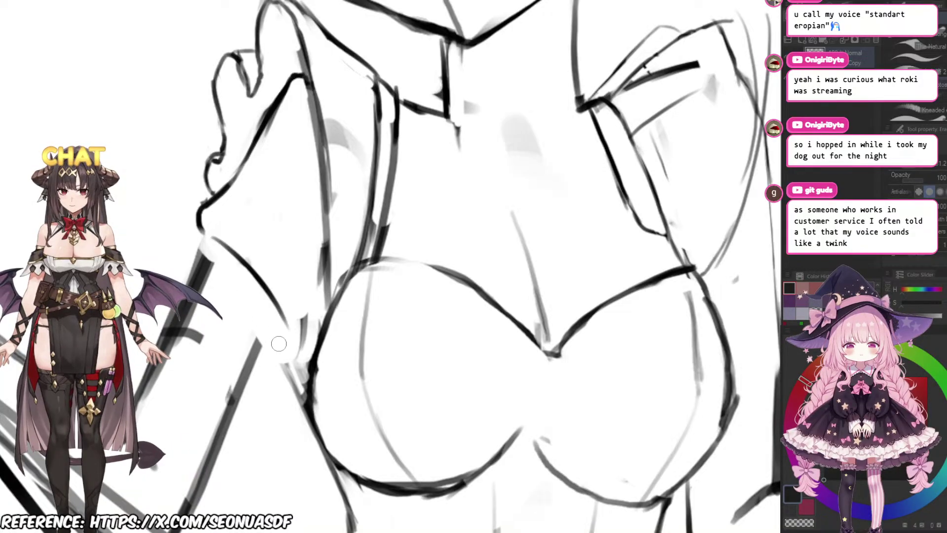
pyautogui.press('p')
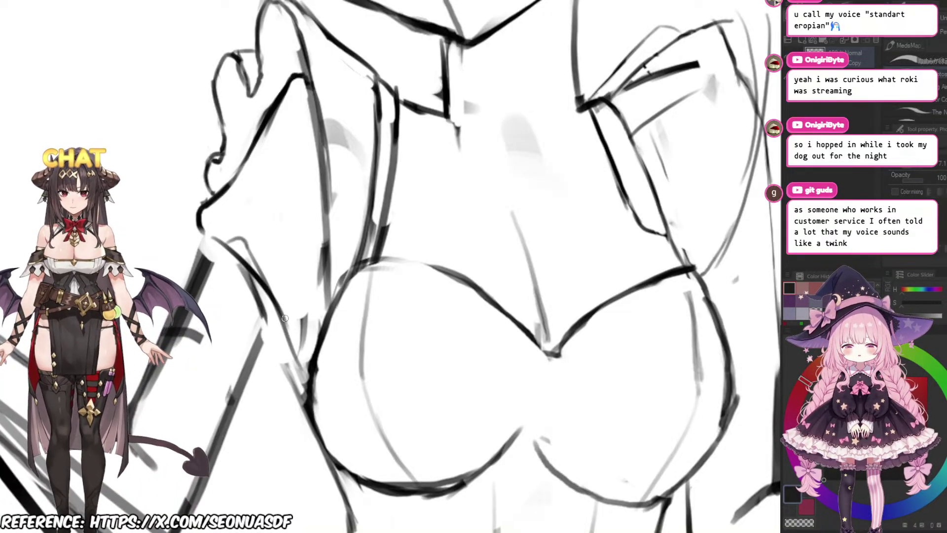
pyautogui.press('e')
pyautogui.moveTo(248, 271)
pyautogui.mouseDown()
pyautogui.moveTo(254, 290)
pyautogui.moveTo(244, 265)
pyautogui.moveTo(260, 276)
pyautogui.moveTo(291, 332)
pyautogui.mouseUp()
pyautogui.press('p')
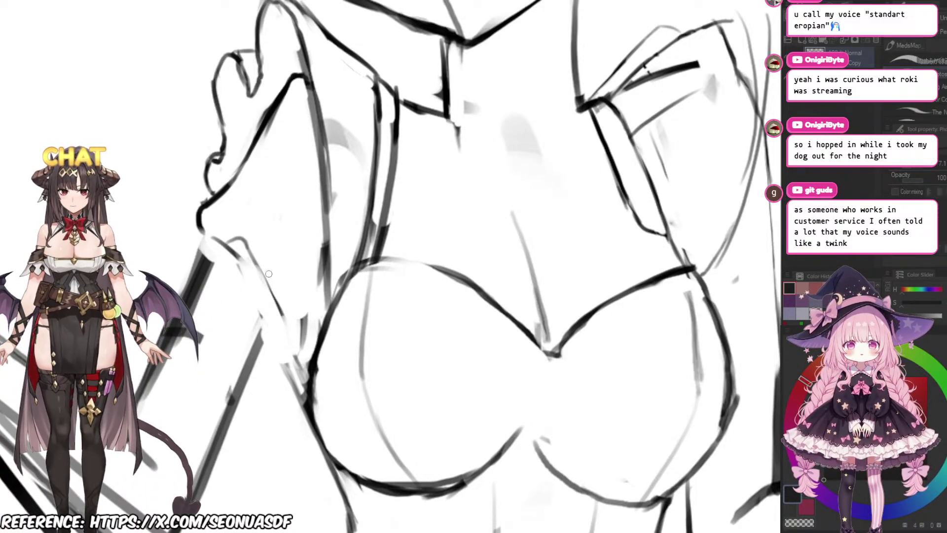
pyautogui.press('e')
pyautogui.moveTo(281, 311)
pyautogui.mouseDown()
pyautogui.moveTo(295, 336)
pyautogui.moveTo(304, 304)
pyautogui.moveTo(335, 307)
pyautogui.moveTo(284, 323)
pyautogui.moveTo(307, 404)
pyautogui.mouseUp()
pyautogui.press('p')
pyautogui.moveTo(241, 224); pyautogui.dragTo(307, 388)
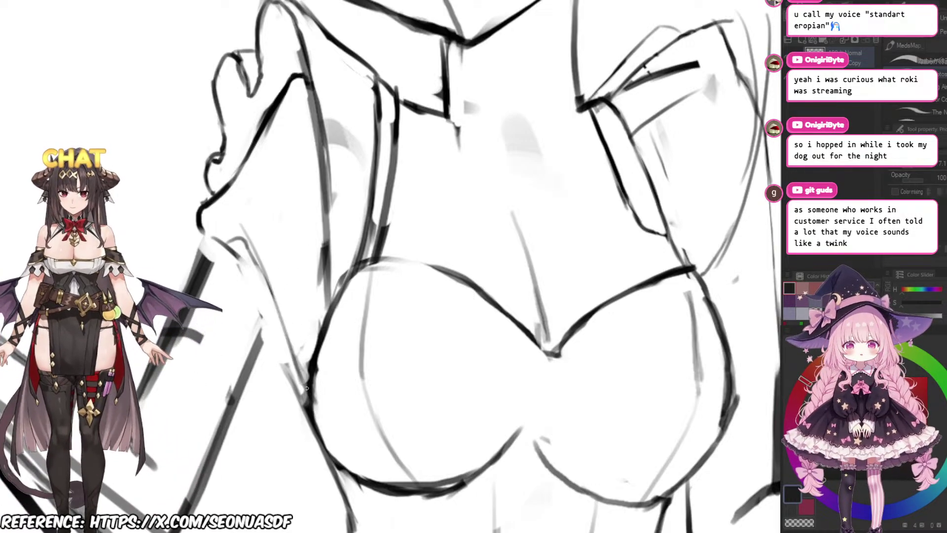
pyautogui.scroll(3, 288, 240)
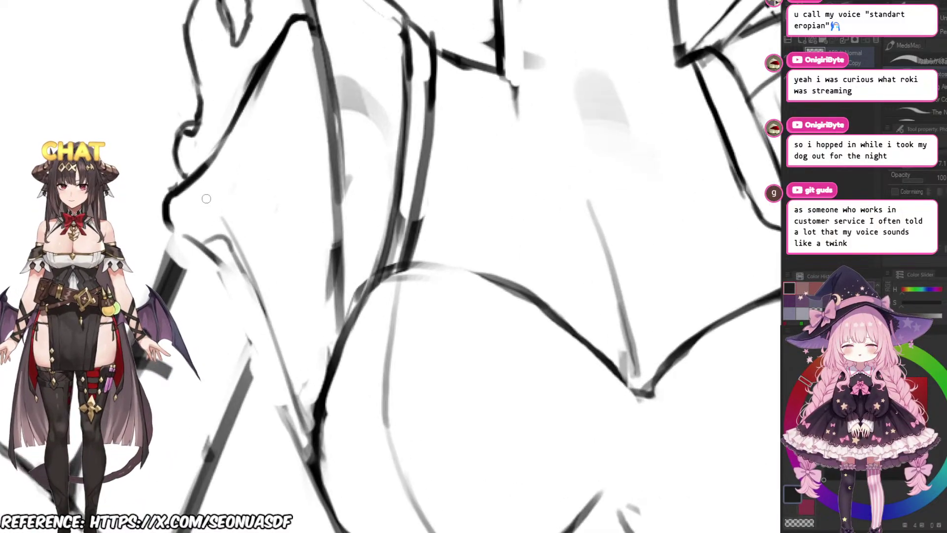
pyautogui.moveTo(213, 201); pyautogui.dragTo(252, 283)
pyautogui.hotkey('ctrl', 'z')
pyautogui.moveTo(229, 217)
pyautogui.mouseDown()
pyautogui.moveTo(261, 259)
pyautogui.moveTo(272, 306)
pyautogui.moveTo(296, 254)
pyautogui.mouseUp()
pyautogui.hotkey('ctrl', 'z')
# Step: Redraw the sleeve's lower edge as a dark line toward the underarm, erase the small arch, and extend the outer corner with a short stroke
pyautogui.scroll(-2, 300, 252)
pyautogui.moveTo(279, 220); pyautogui.dragTo(301, 266)
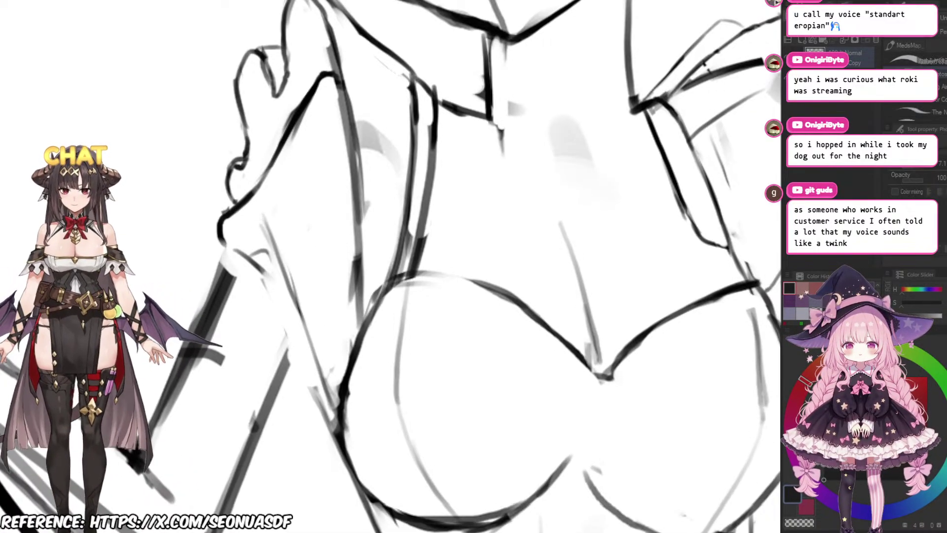
pyautogui.scroll(-3, 330, 330)
pyautogui.scroll(4, 330, 330)
pyautogui.moveTo(360, 303)
pyautogui.mouseDown()
pyautogui.moveTo(365, 264)
pyautogui.moveTo(385, 305)
pyautogui.mouseUp()
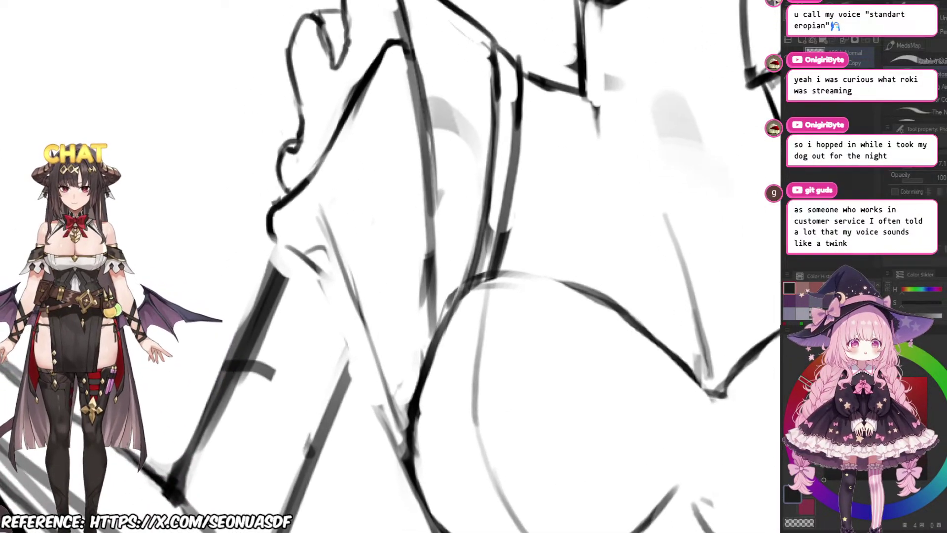
pyautogui.scroll(-3, 329, 272)
pyautogui.moveTo(330, 271); pyautogui.dragTo(322, 251)
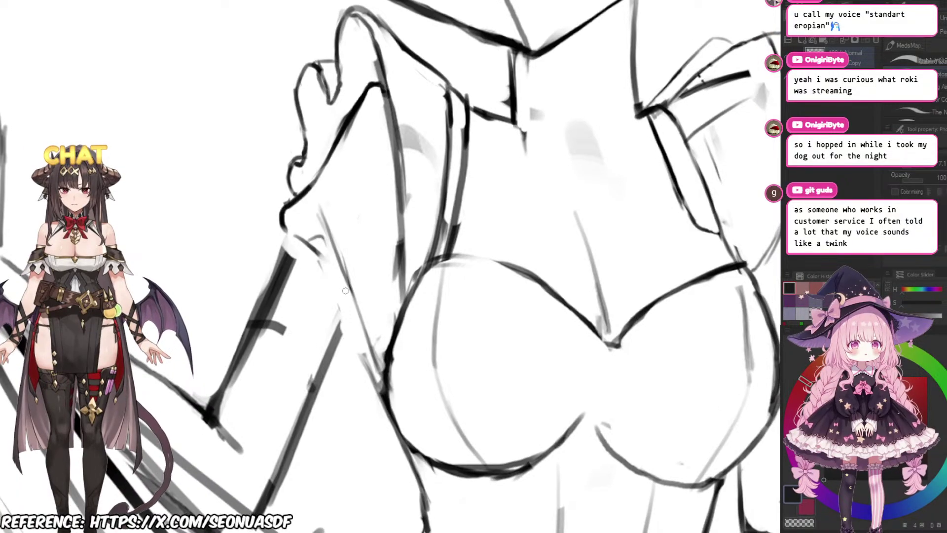
pyautogui.scroll(3, 331, 284)
pyautogui.moveTo(331, 283)
pyautogui.mouseDown()
pyautogui.moveTo(328, 299)
pyautogui.moveTo(358, 251)
pyautogui.mouseUp()
pyautogui.scroll(3, 351, 281)
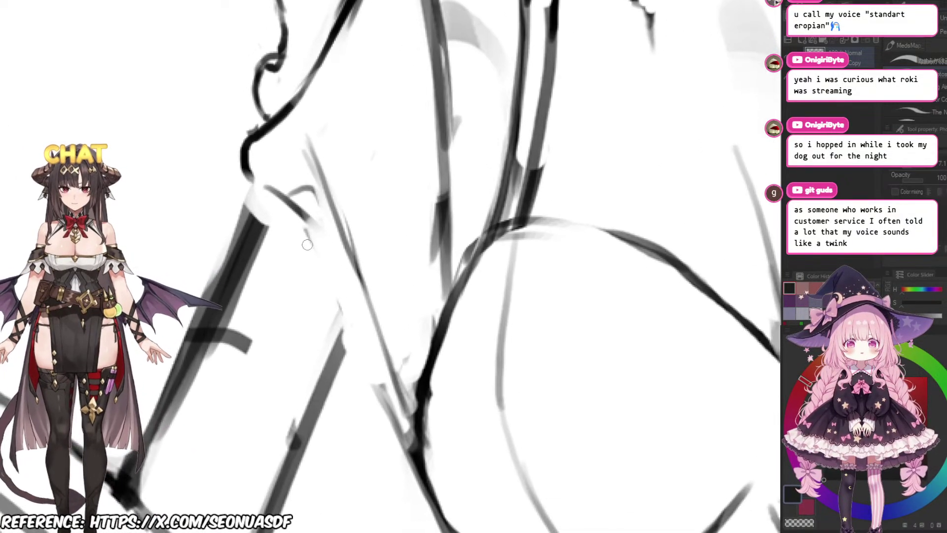
pyautogui.moveTo(267, 186); pyautogui.dragTo(340, 284)
pyautogui.press('e')
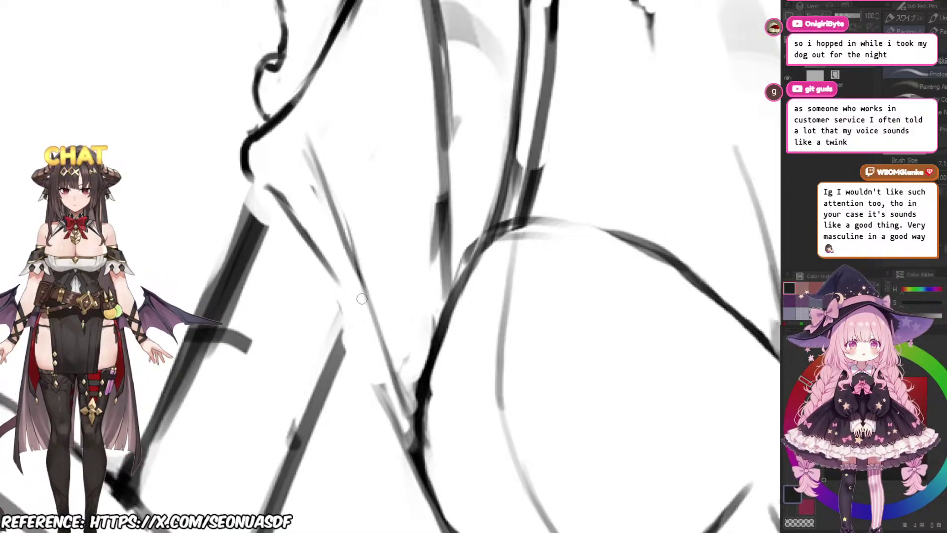
pyautogui.moveTo(249, 180); pyautogui.dragTo(278, 225)
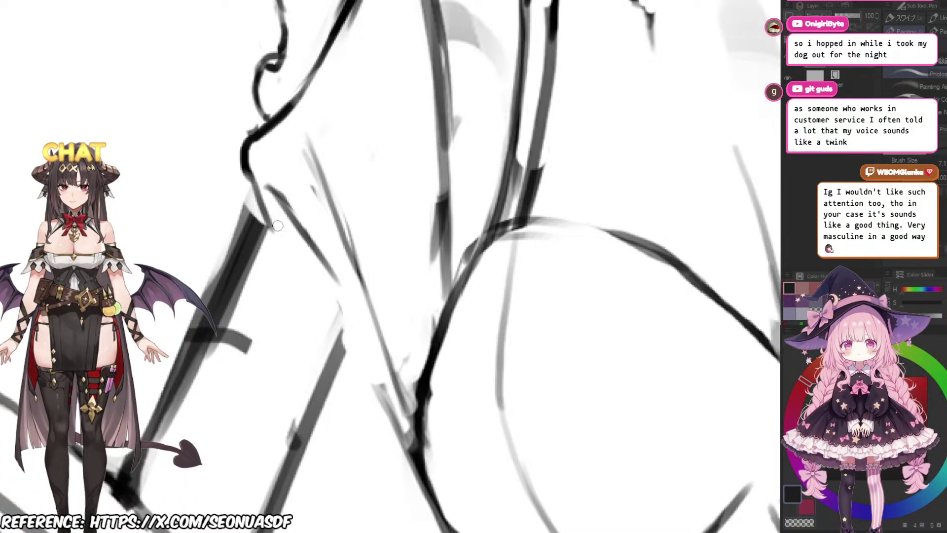
# Step: Examine the left sleeve and raised arm against the torso, both close up and from farther out
pyautogui.scroll(-3, 478, 187)
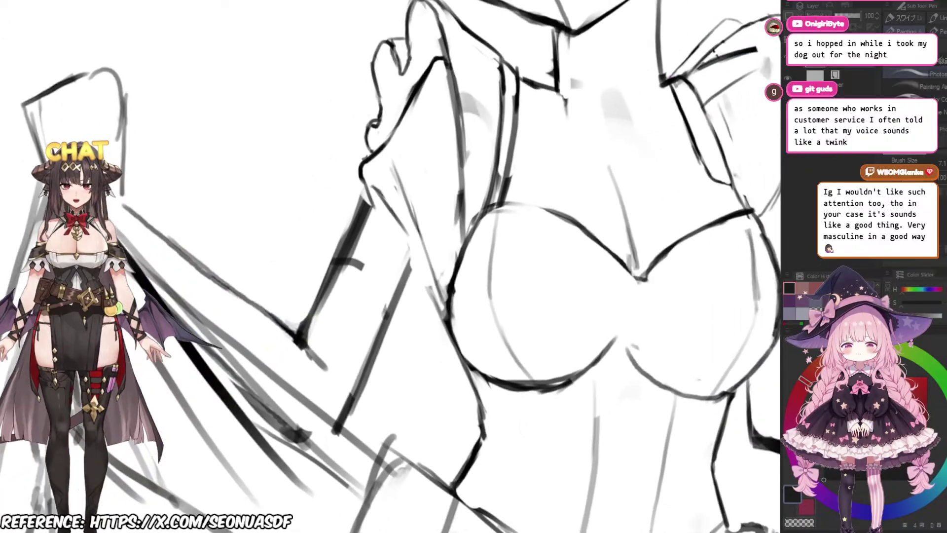
pyautogui.scroll(-3, 419, 209)
pyautogui.scroll(3, 419, 210)
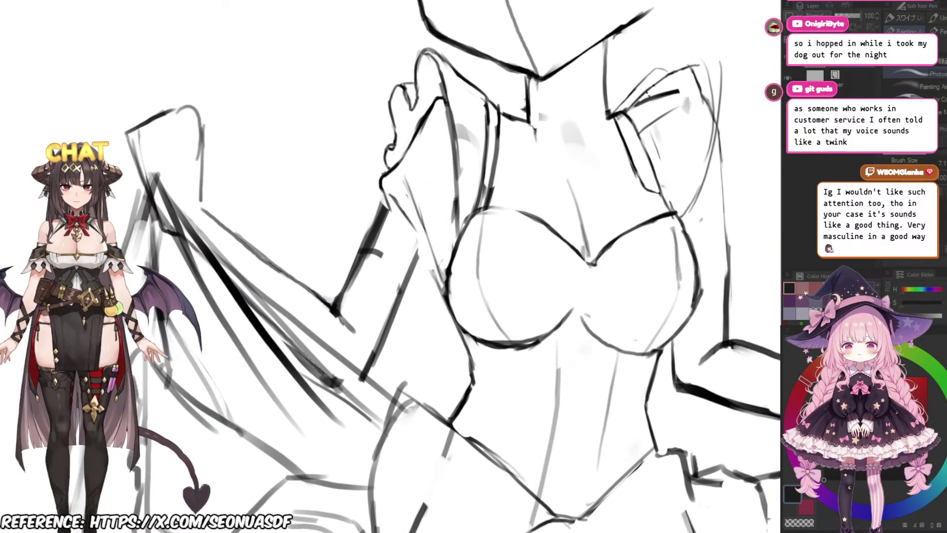
pyautogui.scroll(-2, 391, 267)
pyautogui.scroll(1, 391, 266)
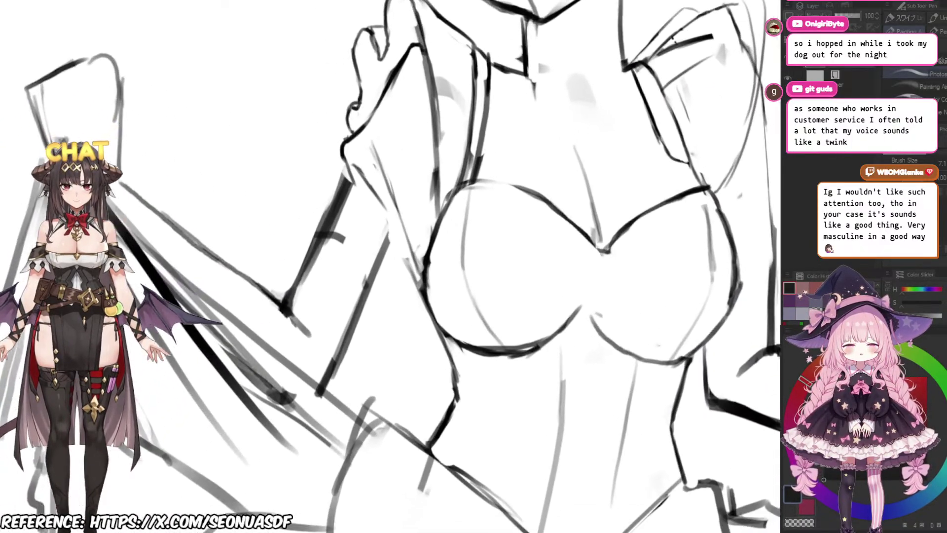
pyautogui.scroll(1, 391, 266)
pyautogui.scroll(-2, 391, 267)
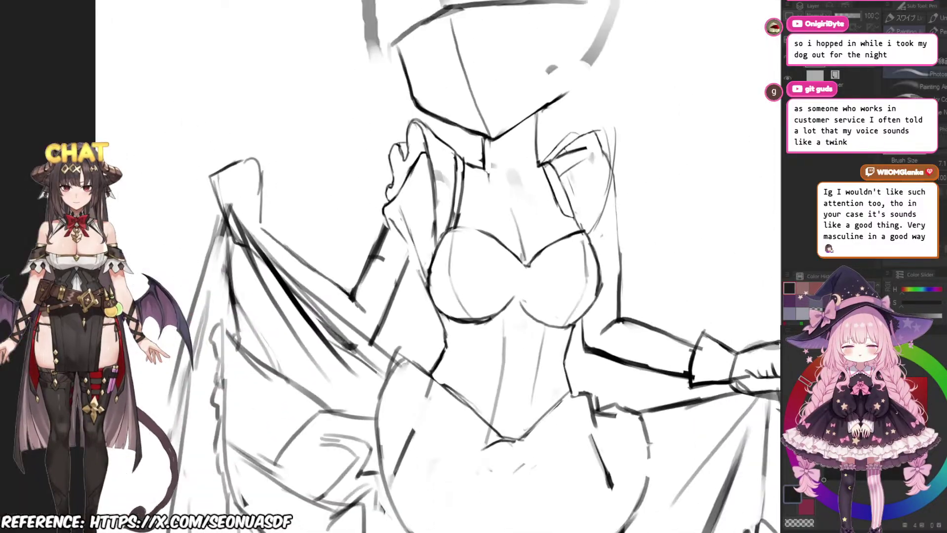
pyautogui.scroll(3, 391, 267)
pyautogui.moveTo(417, 252)
pyautogui.mouseDown()
pyautogui.moveTo(437, 246)
pyautogui.moveTo(427, 268)
pyautogui.moveTo(427, 259)
pyautogui.mouseUp()
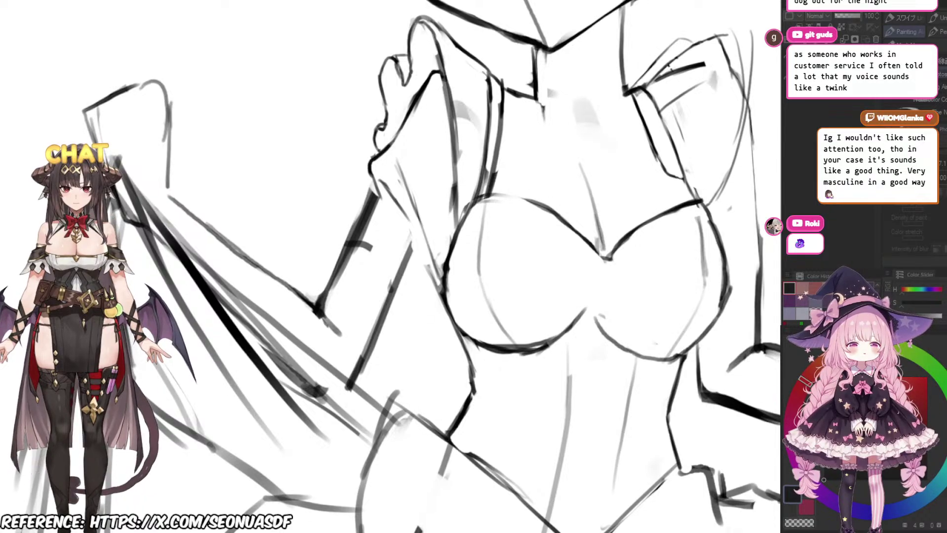
pyautogui.scroll(-1, 489, 302)
pyautogui.scroll(3, 489, 301)
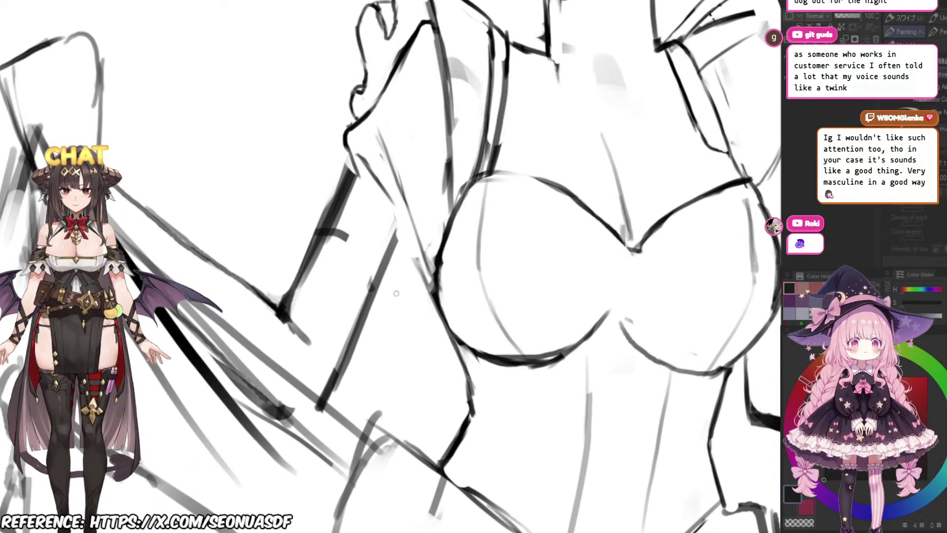
pyautogui.moveTo(396, 293)
pyautogui.mouseDown()
pyautogui.moveTo(429, 302)
pyautogui.moveTo(387, 299)
pyautogui.moveTo(405, 300)
pyautogui.mouseUp()
pyautogui.scroll(-3, 429, 302)
pyautogui.scroll(3, 429, 302)
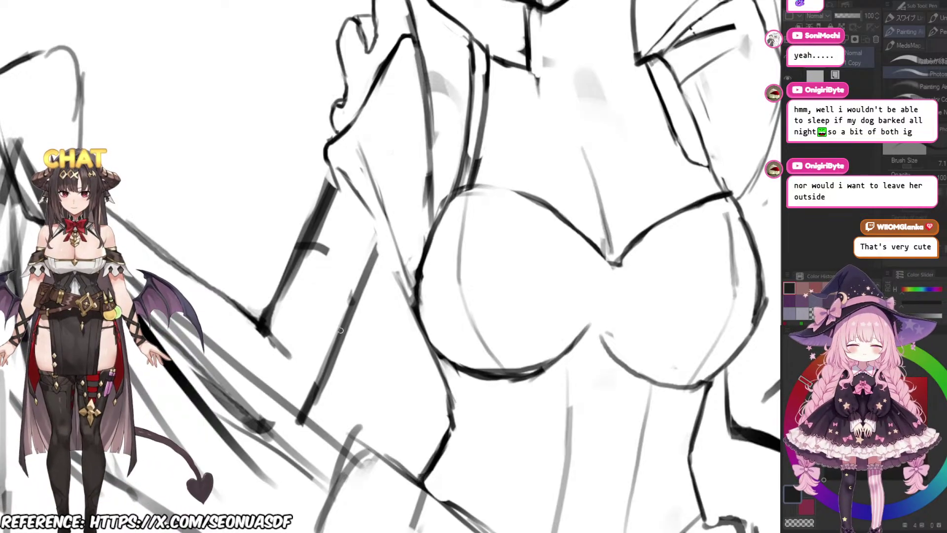
pyautogui.moveTo(341, 331); pyautogui.dragTo(404, 307)
pyautogui.scroll(-3, 419, 276)
pyautogui.scroll(2, 419, 276)
pyautogui.scroll(-1, 398, 277)
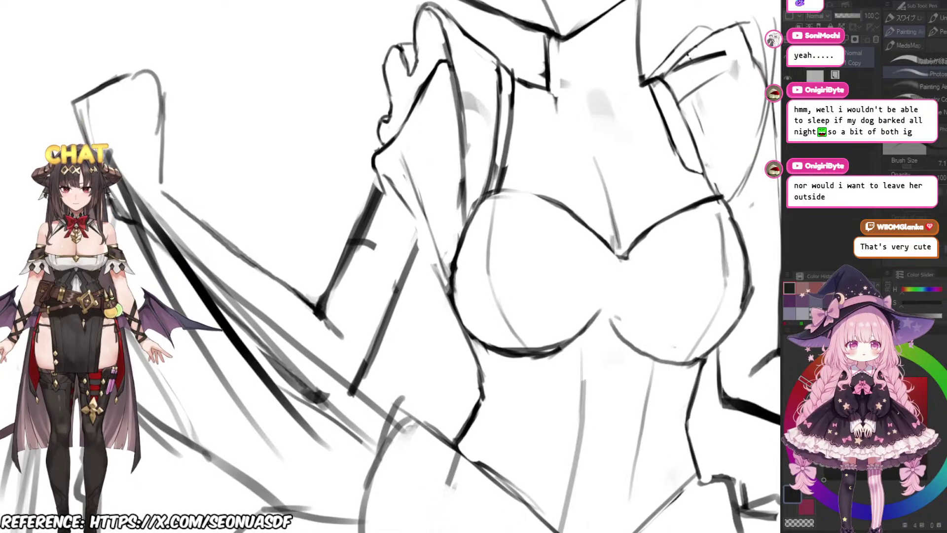
pyautogui.scroll(2, 397, 277)
pyautogui.scroll(1, 398, 306)
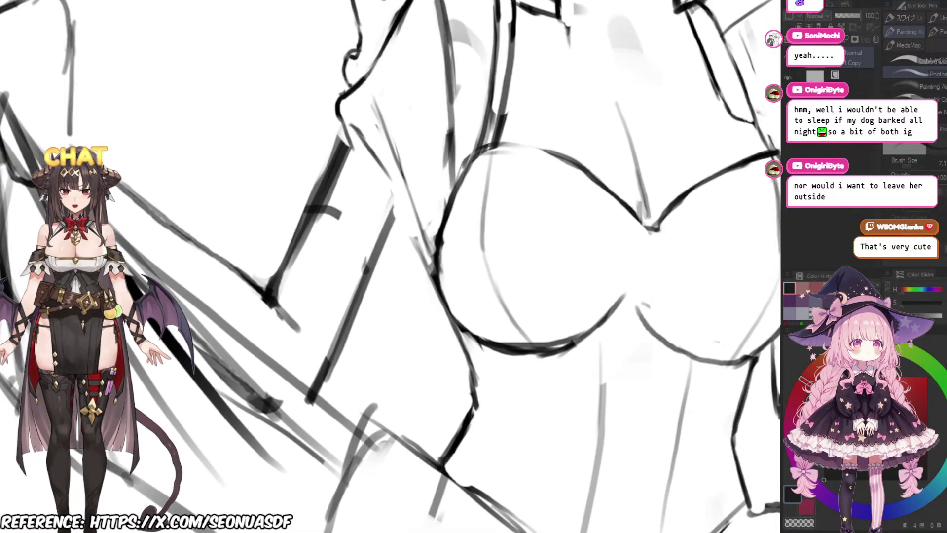
# Step: Lasso the sketched left arm and hand below the sleeve and move them slightly down and toward the torso
pyautogui.moveTo(397, 296); pyautogui.dragTo(435, 338)
pyautogui.press('m')
pyautogui.scroll(-3, 377, 296)
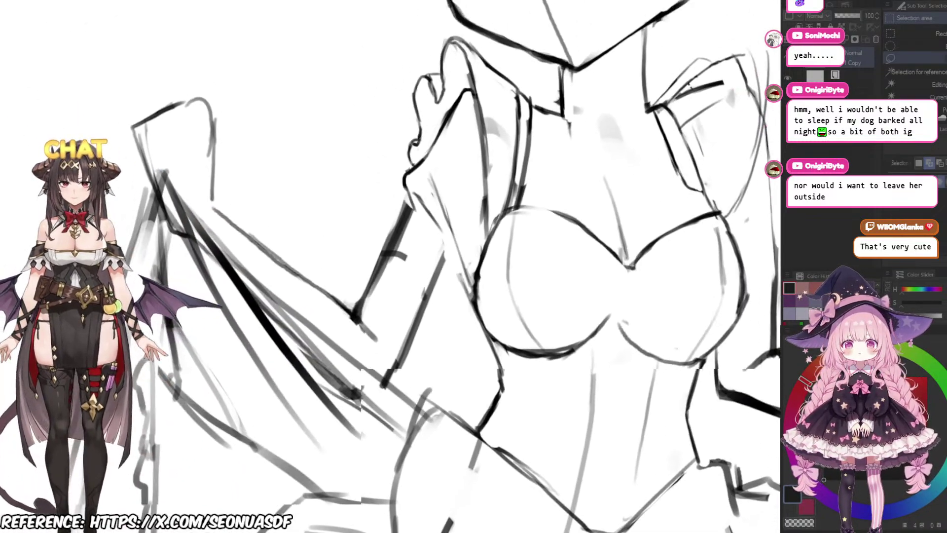
pyautogui.scroll(1, 395, 305)
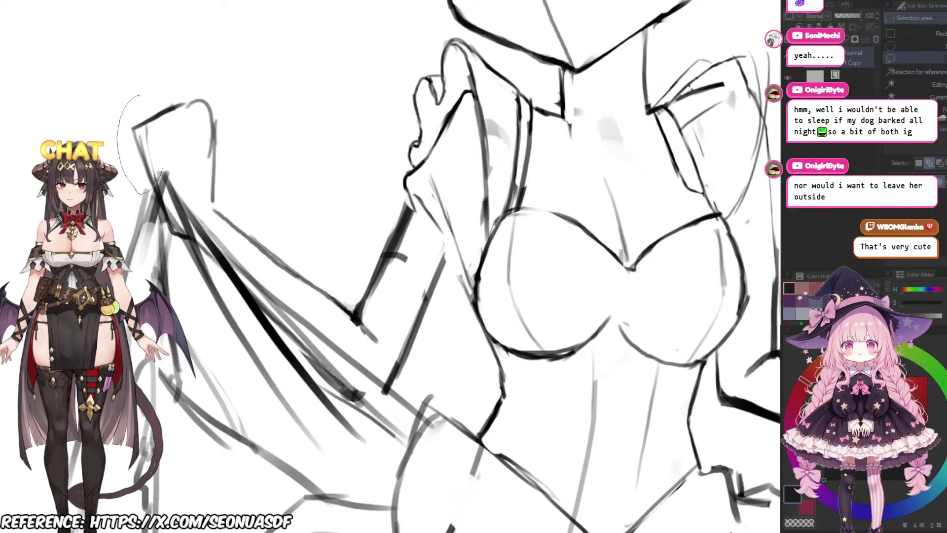
pyautogui.moveTo(189, 191)
pyautogui.mouseDown()
pyautogui.moveTo(216, 231)
pyautogui.moveTo(274, 282)
pyautogui.mouseUp()
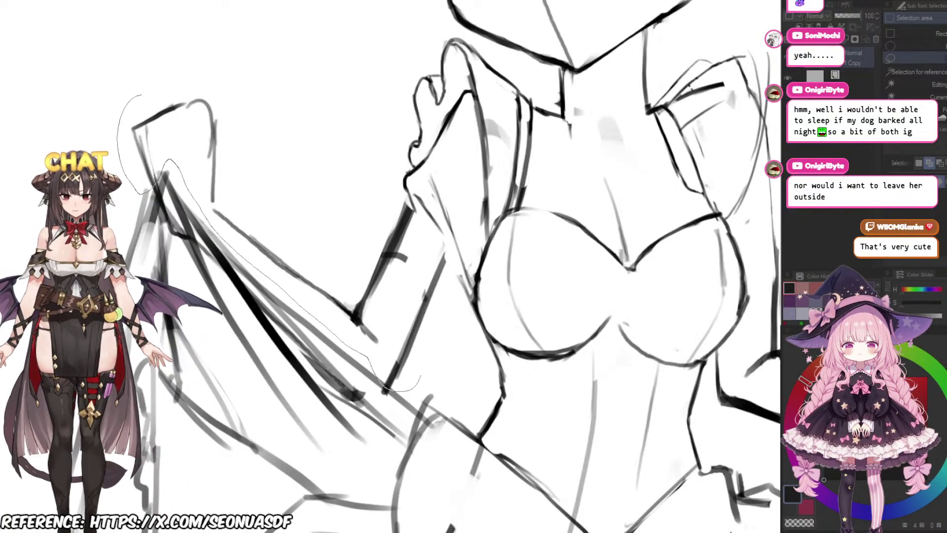
pyautogui.moveTo(455, 269); pyautogui.dragTo(425, 222)
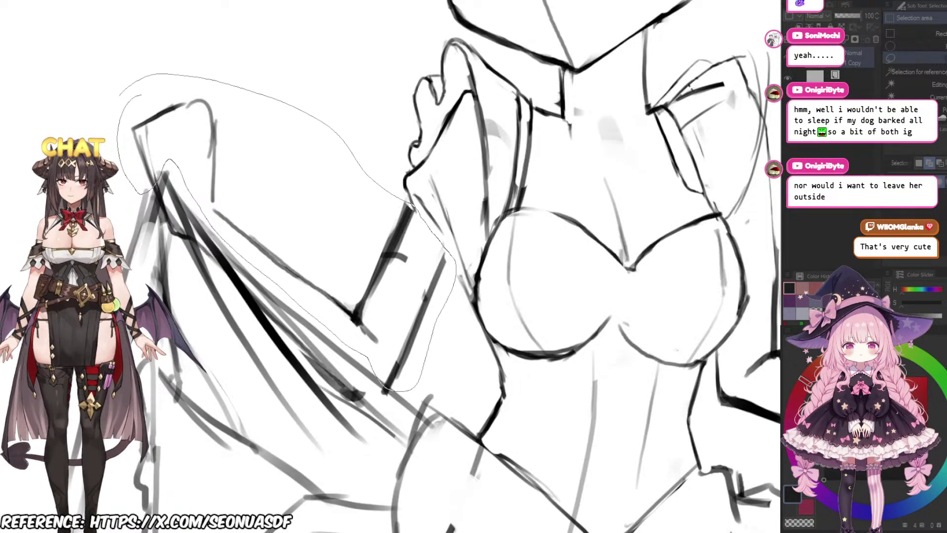
pyautogui.moveTo(121, 94); pyautogui.dragTo(111, 109)
pyautogui.hotkey('ctrl', 't')
pyautogui.moveTo(283, 232); pyautogui.dragTo(298, 246)
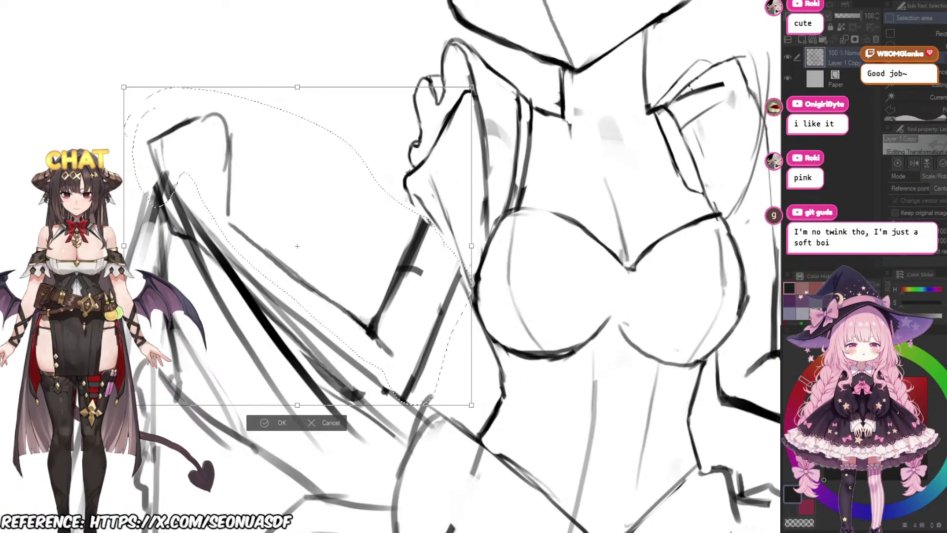
pyautogui.press('Return')
pyautogui.scroll(-1, 222, 178)
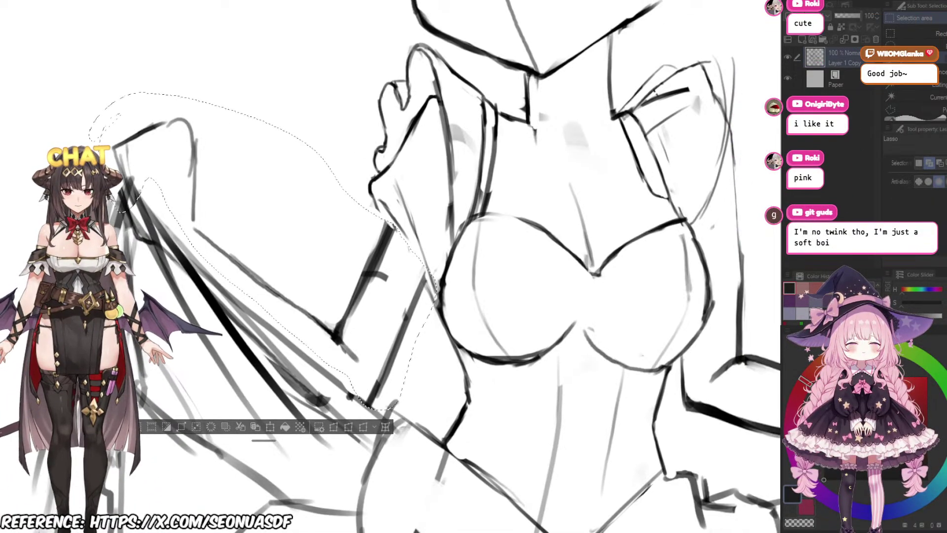
# Step: Clear the selection and examine the repositioned left arm against the whole figure and its raised skirt
pyautogui.hotkey('ctrl', 'd')
pyautogui.scroll(-2, 449, 306)
pyautogui.scroll(2, 450, 305)
pyautogui.scroll(-2, 524, 224)
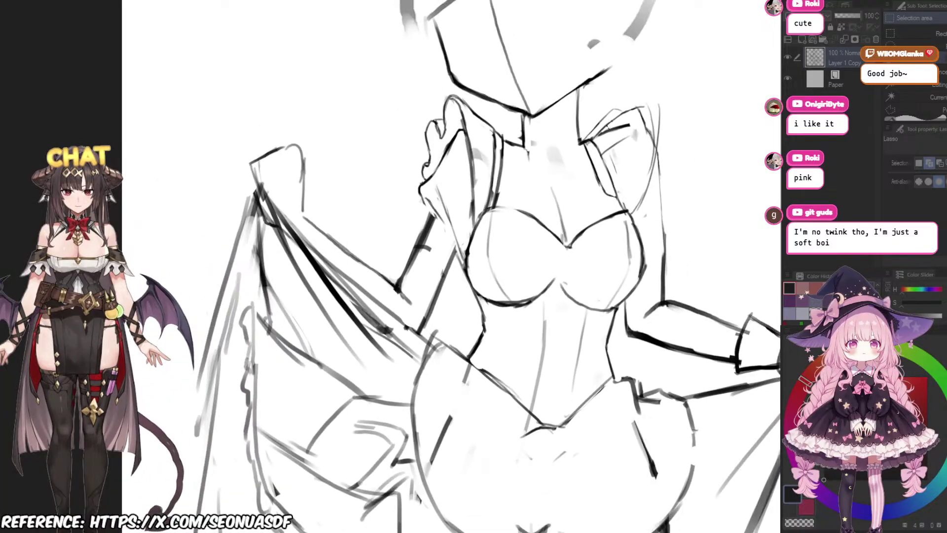
pyautogui.scroll(1, 524, 224)
pyautogui.scroll(-3, 525, 223)
pyautogui.scroll(1, 524, 223)
pyautogui.scroll(4, 524, 224)
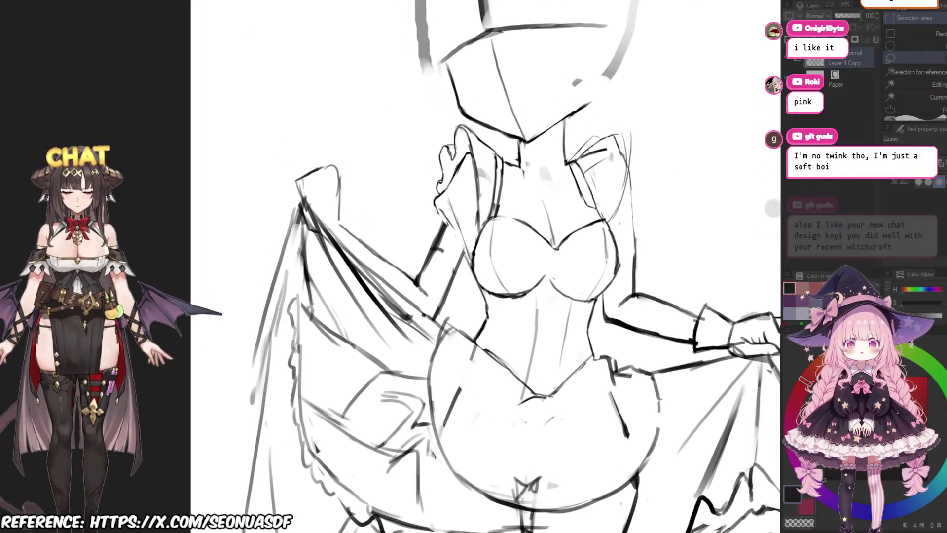
pyautogui.moveTo(524, 223); pyautogui.dragTo(390, 219)
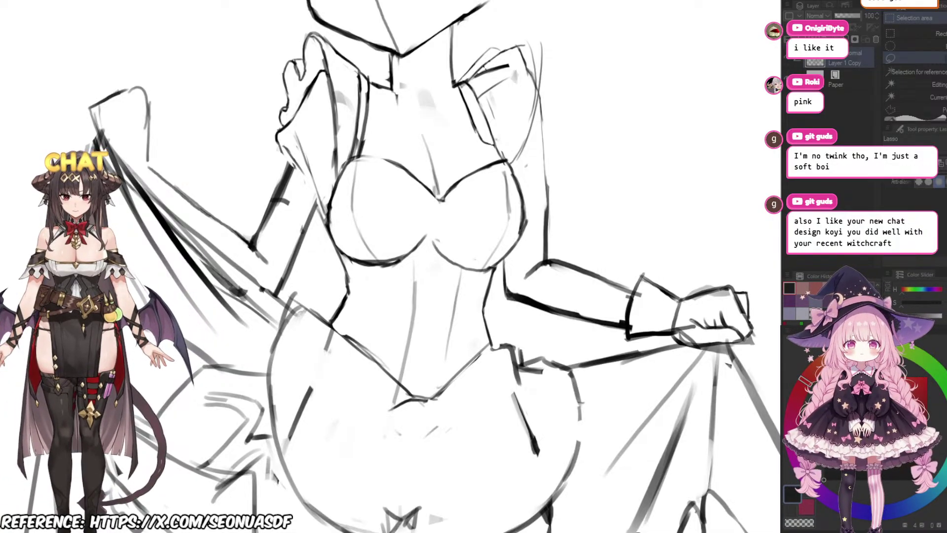
pyautogui.scroll(-3, 457, 249)
pyautogui.scroll(2, 711, 369)
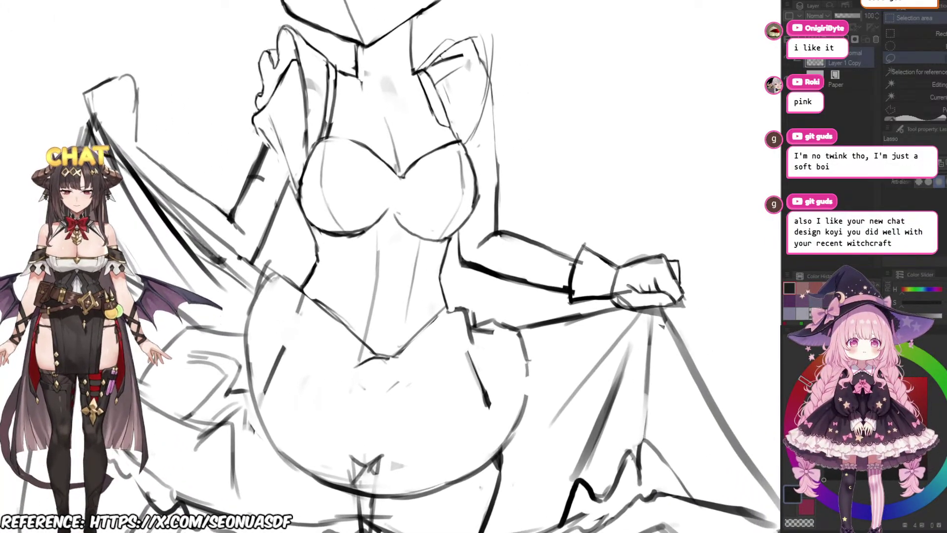
pyautogui.moveTo(444, 296)
pyautogui.mouseDown()
pyautogui.moveTo(448, 282)
pyautogui.moveTo(454, 301)
pyautogui.moveTo(452, 288)
pyautogui.mouseUp()
pyautogui.scroll(3, 453, 312)
pyautogui.scroll(-5, 498, 295)
pyautogui.scroll(-3, 451, 287)
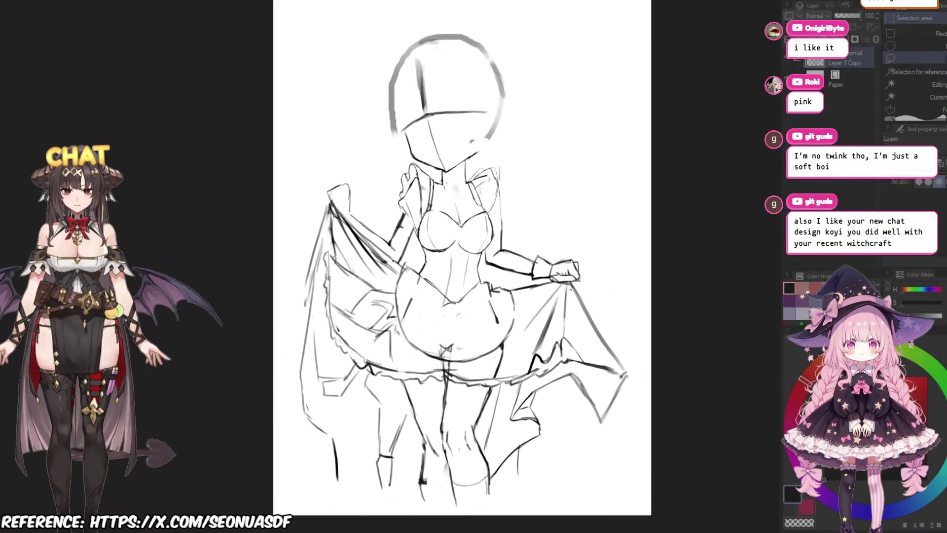
pyautogui.scroll(5, 355, 230)
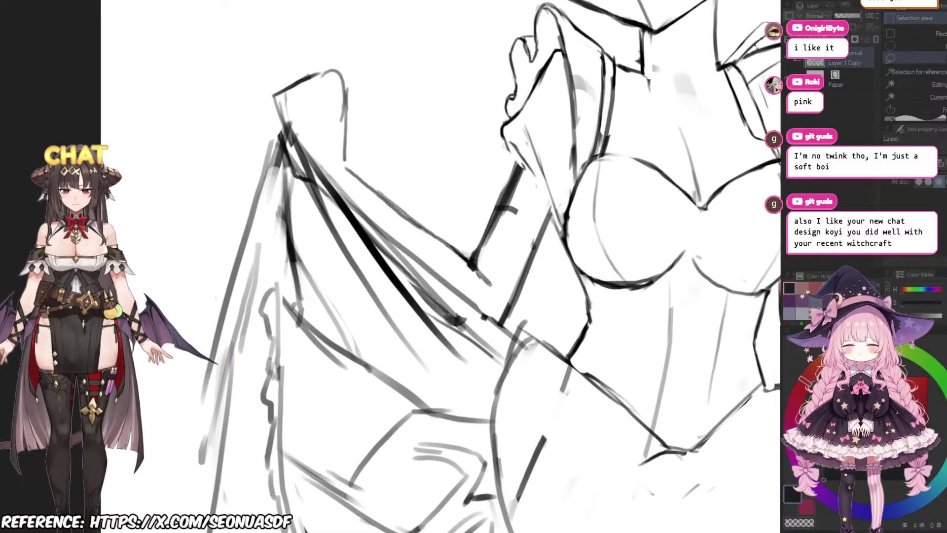
pyautogui.press('b')
pyautogui.moveTo(292, 122); pyautogui.dragTo(282, 170)
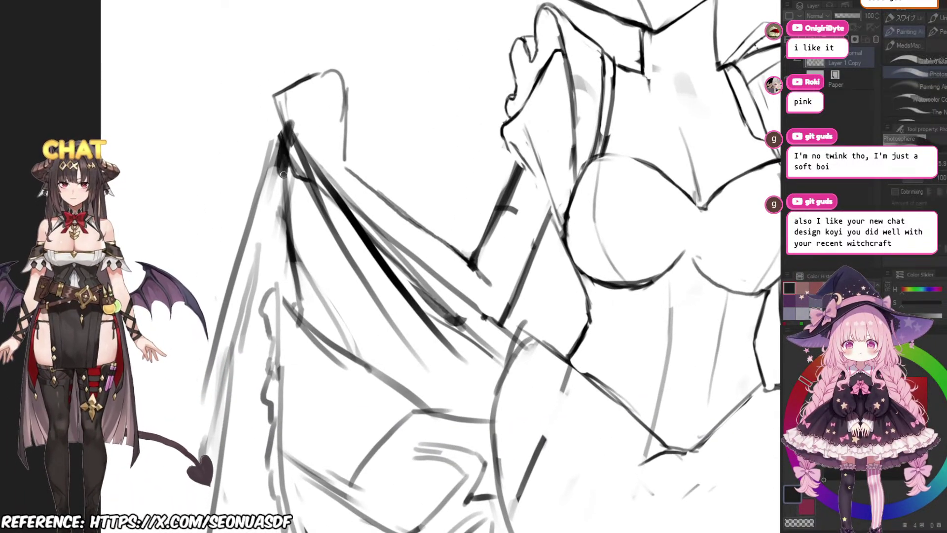
pyautogui.hotkey('ctrl', 'z')
# Step: Erase the dark strokes at the skirt's gather point below the raised left hand and thin the adjoining fold line
pyautogui.press('e')
pyautogui.moveTo(292, 130)
pyautogui.mouseDown()
pyautogui.moveTo(287, 199)
pyautogui.moveTo(291, 170)
pyautogui.moveTo(334, 200)
pyautogui.mouseUp()
pyautogui.press('b')
pyautogui.press('e')
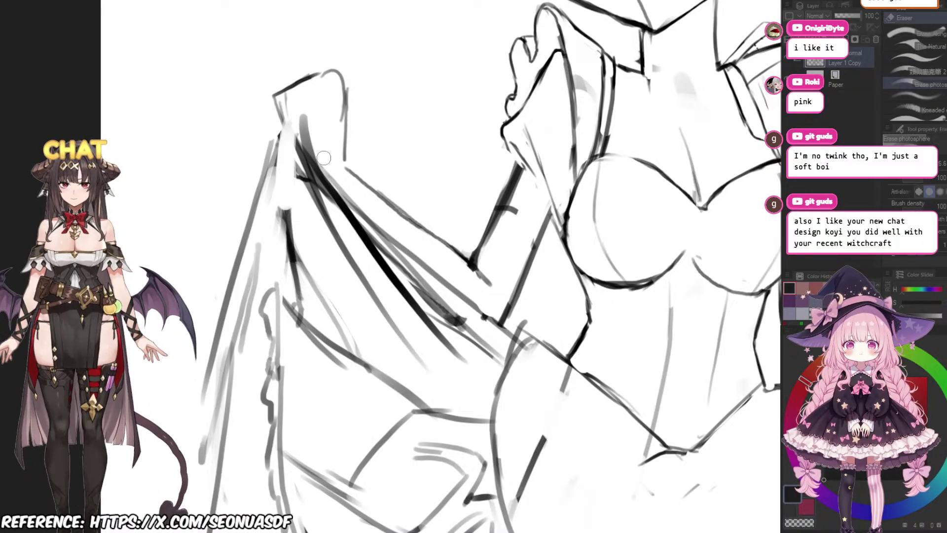
pyautogui.moveTo(303, 156); pyautogui.dragTo(341, 223)
pyautogui.press('b')
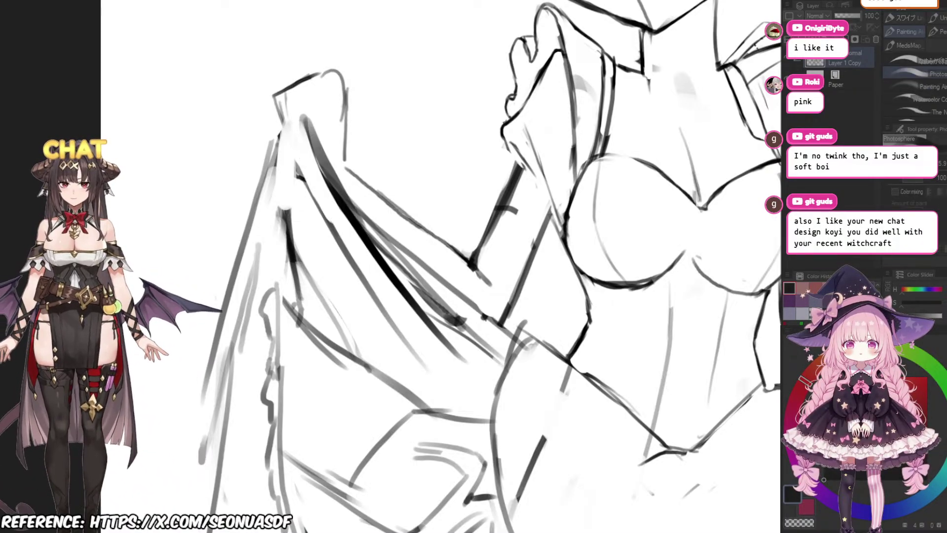
# Step: Draw a dark curved fold from the gather point down the skirt's outer side and erase the old outer line beside it
pyautogui.moveTo(305, 124)
pyautogui.mouseDown()
pyautogui.moveTo(283, 251)
pyautogui.moveTo(255, 248)
pyautogui.mouseUp()
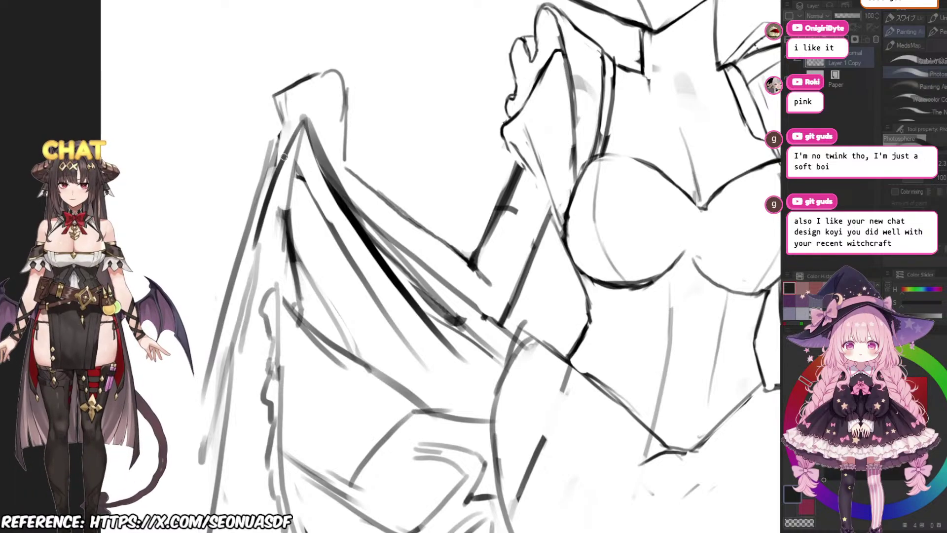
pyautogui.press('e')
pyautogui.moveTo(277, 133)
pyautogui.mouseDown()
pyautogui.moveTo(238, 247)
pyautogui.moveTo(239, 283)
pyautogui.mouseUp()
pyautogui.press('b')
pyautogui.moveTo(263, 206); pyautogui.dragTo(234, 262)
# Step: Examine the gathered skirt and the full figure, as well as the head, neck and shoulders close up
pyautogui.scroll(2, 320, 174)
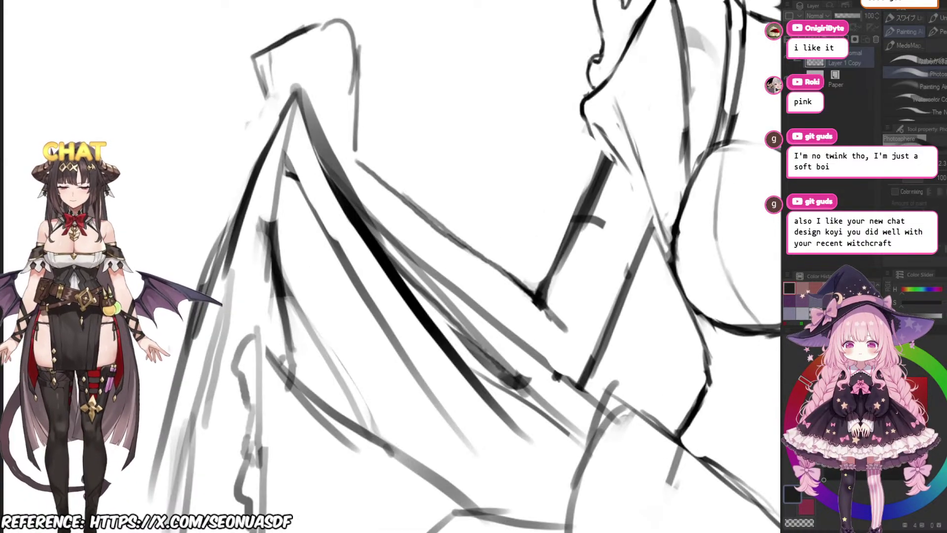
pyautogui.scroll(-5, 483, 128)
pyautogui.moveTo(485, 126); pyautogui.dragTo(346, 166)
pyautogui.scroll(5, 510, 242)
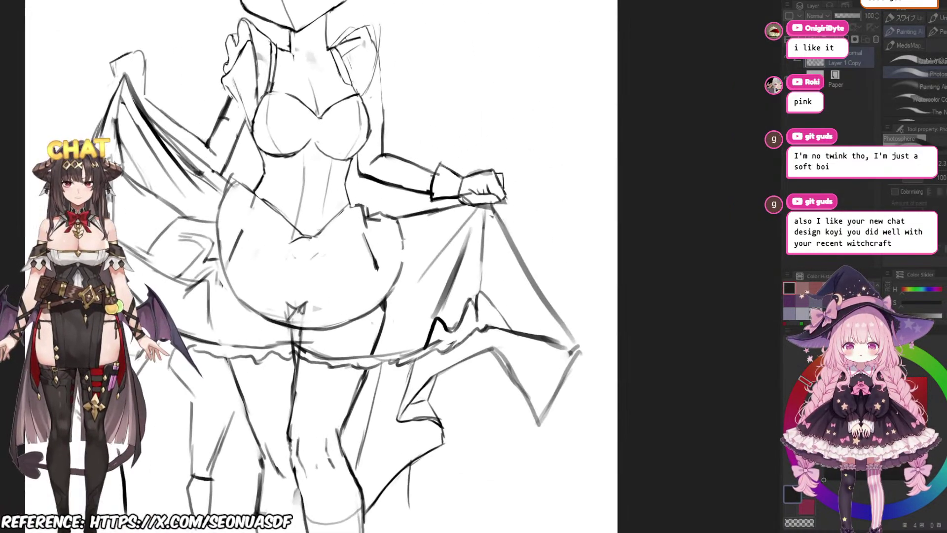
pyautogui.scroll(-6, 491, 147)
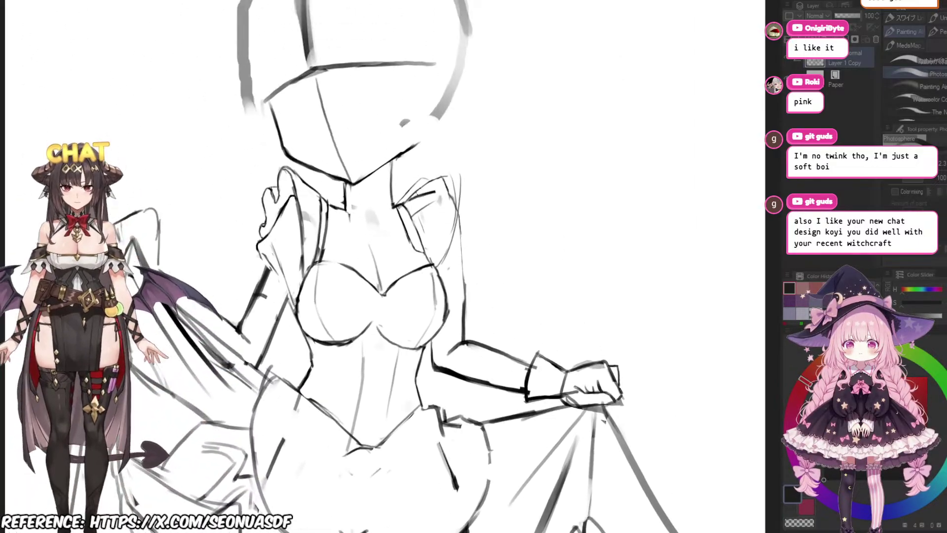
pyautogui.scroll(8, 491, 147)
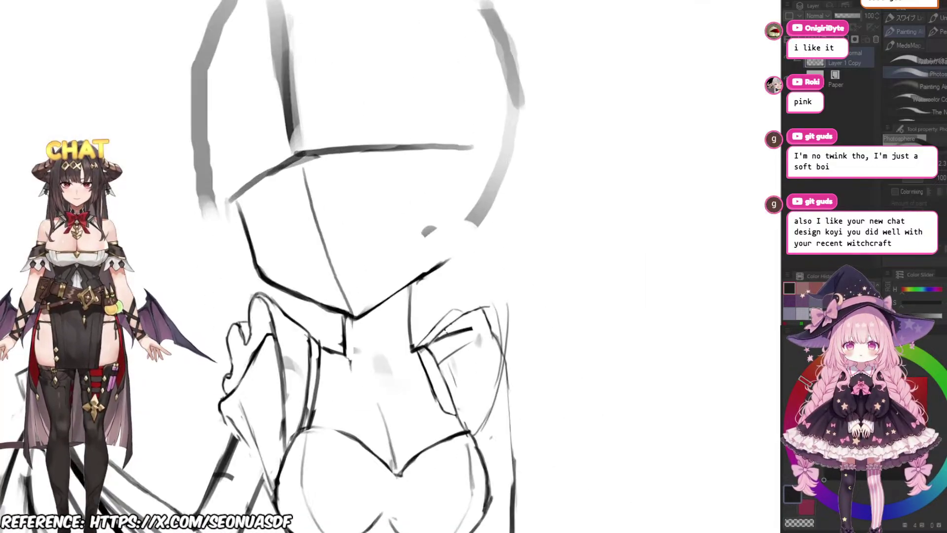
pyautogui.press('e')
pyautogui.moveTo(385, 258); pyautogui.dragTo(389, 314)
pyautogui.press('p')
pyautogui.moveTo(485, 264)
pyautogui.mouseDown()
pyautogui.moveTo(432, 265)
pyautogui.moveTo(467, 301)
pyautogui.mouseUp()
pyautogui.scroll(2, 428, 263)
pyautogui.press('e')
pyautogui.moveTo(367, 277)
pyautogui.mouseDown()
pyautogui.moveTo(379, 346)
pyautogui.moveTo(379, 335)
pyautogui.mouseUp()
pyautogui.press('b')
pyautogui.scroll(-3, 378, 266)
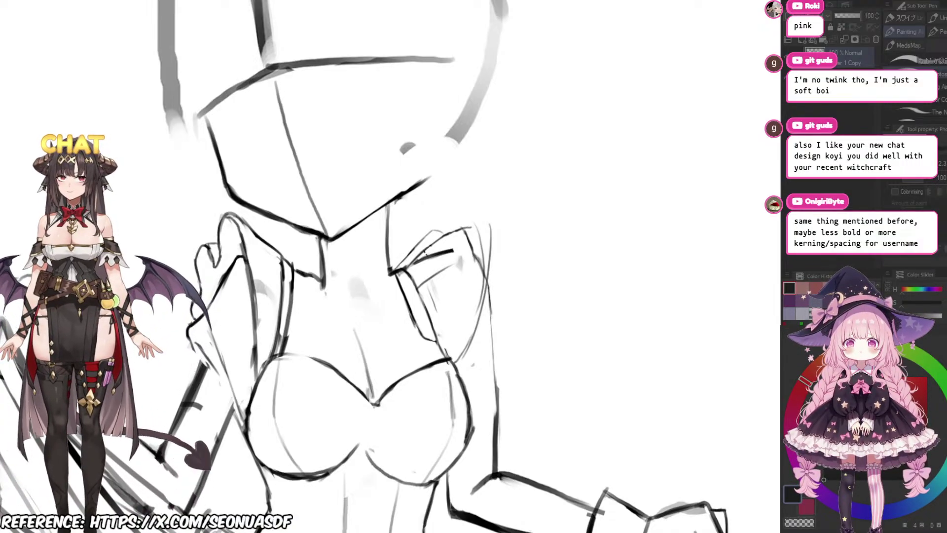
# Step: Paste the Cute Kawaii chat widget image over the sketch and examine the design of its message boxes
pyautogui.hotkey('ctrl', 'v')
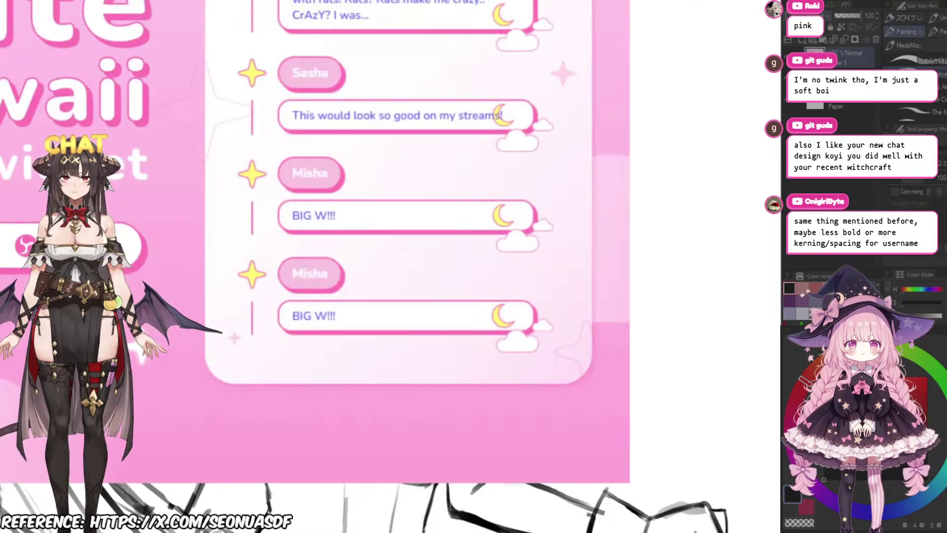
pyautogui.scroll(-9, 367, 173)
pyautogui.moveTo(411, 168); pyautogui.dragTo(586, 249)
pyautogui.scroll(1, 403, 260)
pyautogui.scroll(2, 404, 258)
pyautogui.scroll(2, 444, 272)
pyautogui.scroll(4, 518, 255)
pyautogui.hscroll(2, 385, 266)
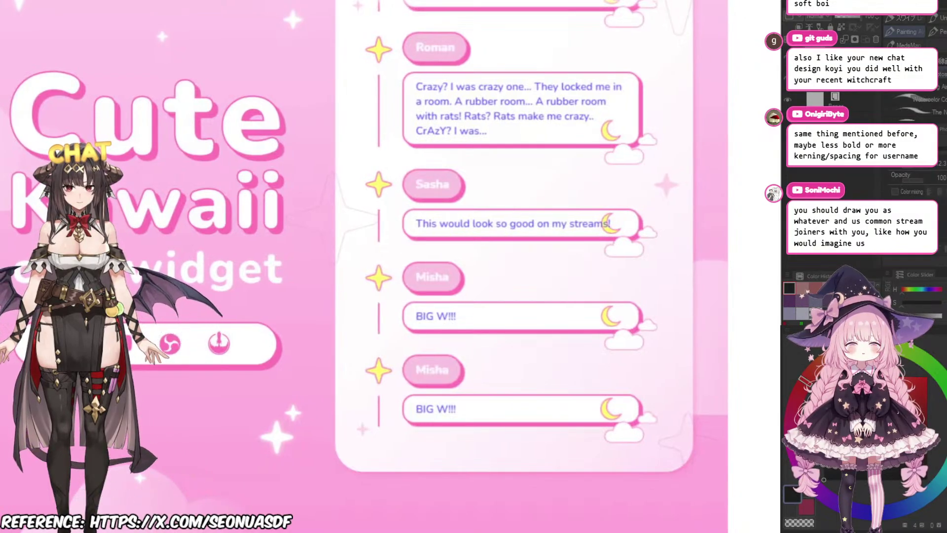
pyautogui.moveTo(518, 198); pyautogui.dragTo(609, 219)
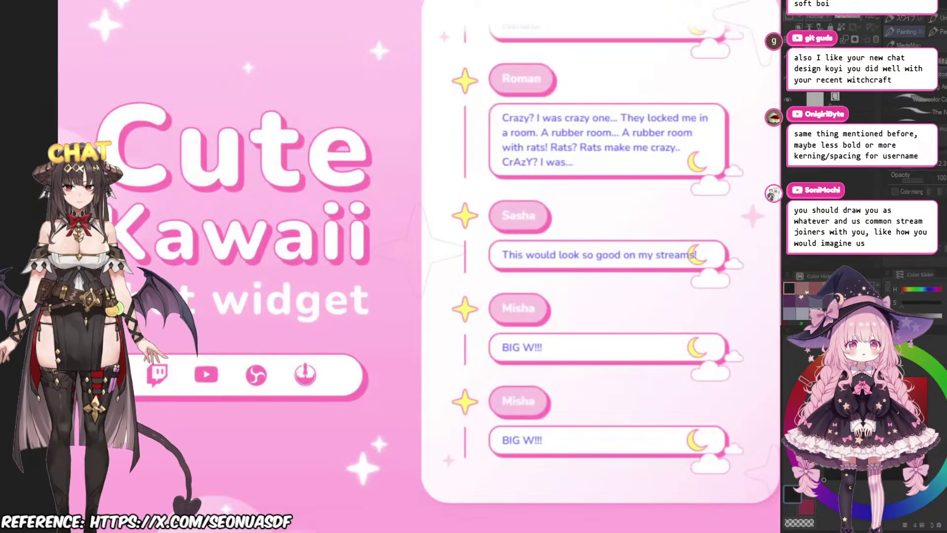
pyautogui.moveTo(609, 219); pyautogui.dragTo(629, 224)
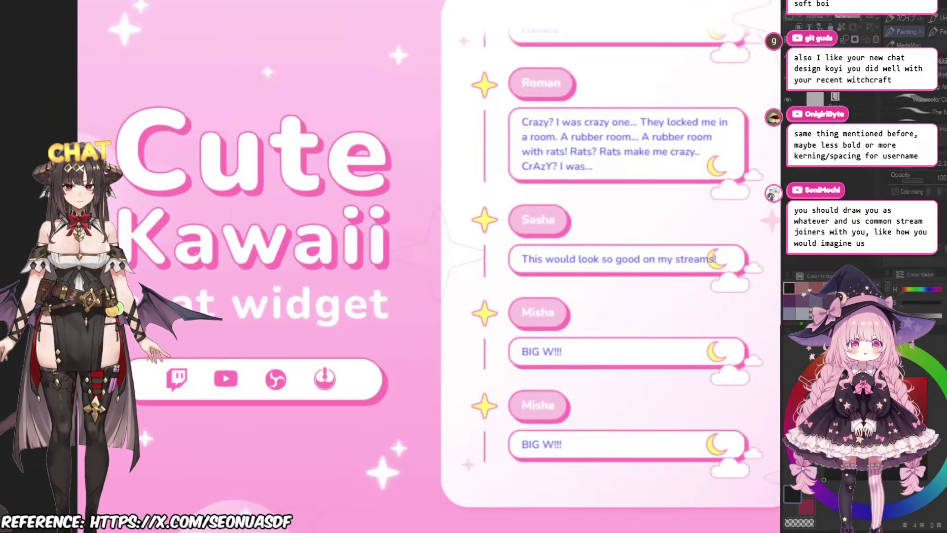
pyautogui.moveTo(561, 224); pyautogui.dragTo(529, 229)
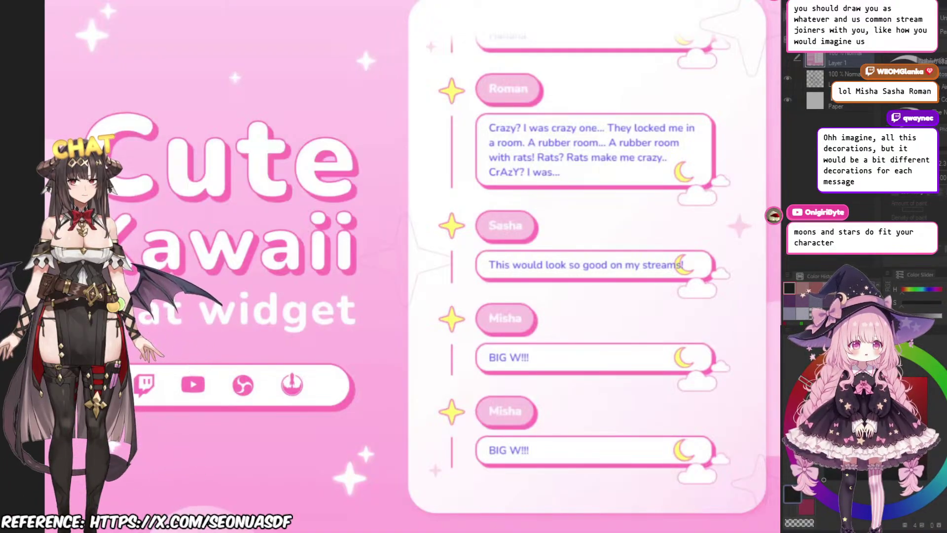
# Step: Hide the pasted chat widget image and make the sketch layer active, checking it by toggling its visibility
pyautogui.click(788, 58)
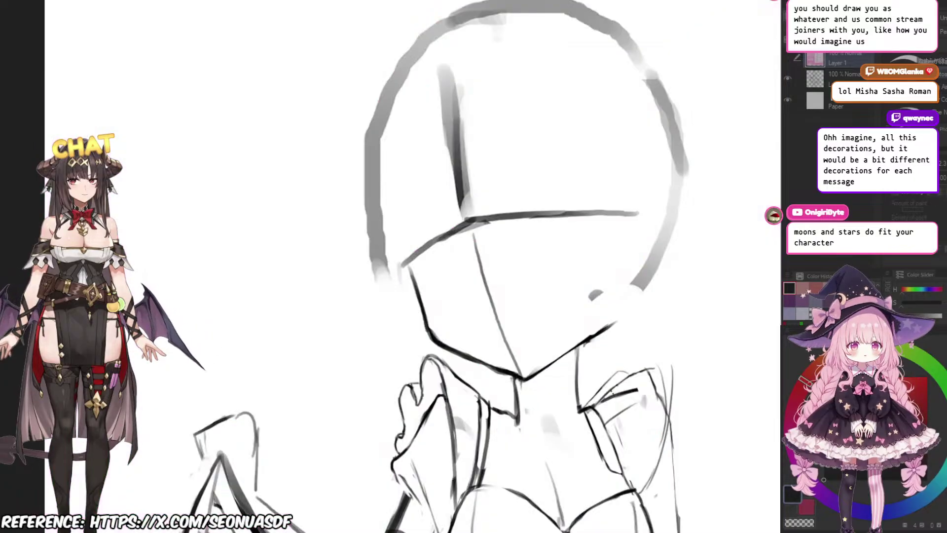
pyautogui.moveTo(561, 206)
pyautogui.mouseDown()
pyautogui.moveTo(475, 205)
pyautogui.moveTo(437, 216)
pyautogui.mouseUp()
pyautogui.scroll(-3, 475, 205)
pyautogui.scroll(3, 508, 295)
pyautogui.scroll(-4, 504, 224)
pyautogui.click(838, 79)
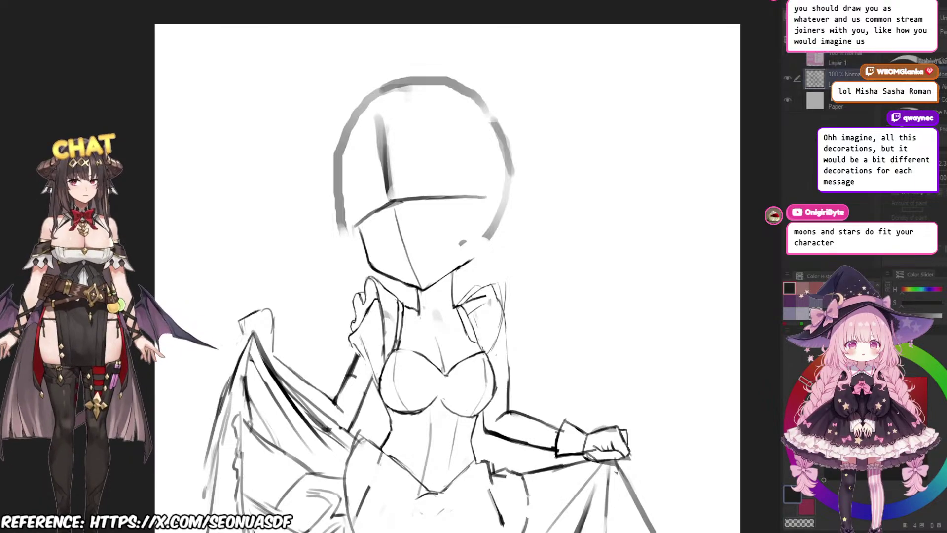
pyautogui.click(788, 78)
pyautogui.click(788, 78)
# Step: Examine the proportions of the head, neck, shoulders and bust, both close up and from farther out
pyautogui.moveTo(571, 240)
pyautogui.mouseDown()
pyautogui.moveTo(518, 216)
pyautogui.moveTo(583, 223)
pyautogui.mouseUp()
pyautogui.scroll(2, 518, 216)
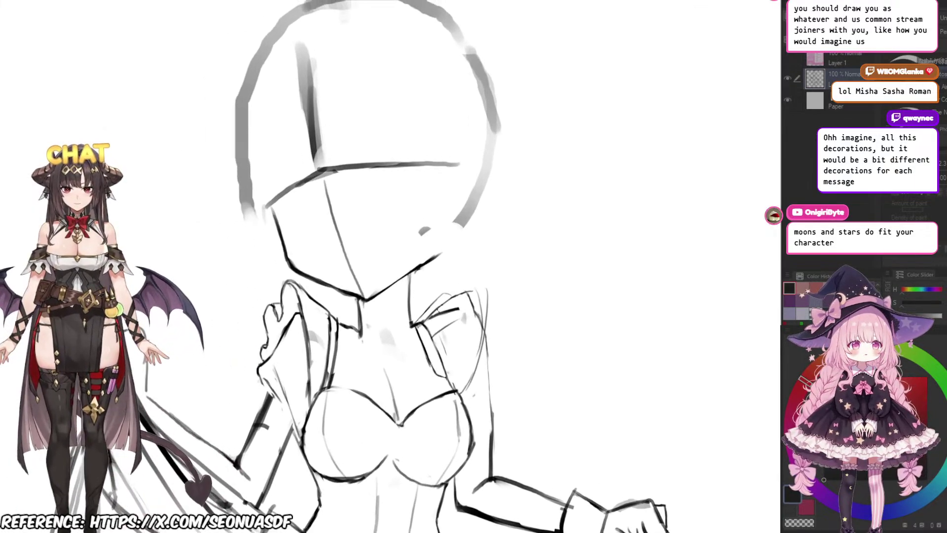
pyautogui.scroll(1, 467, 262)
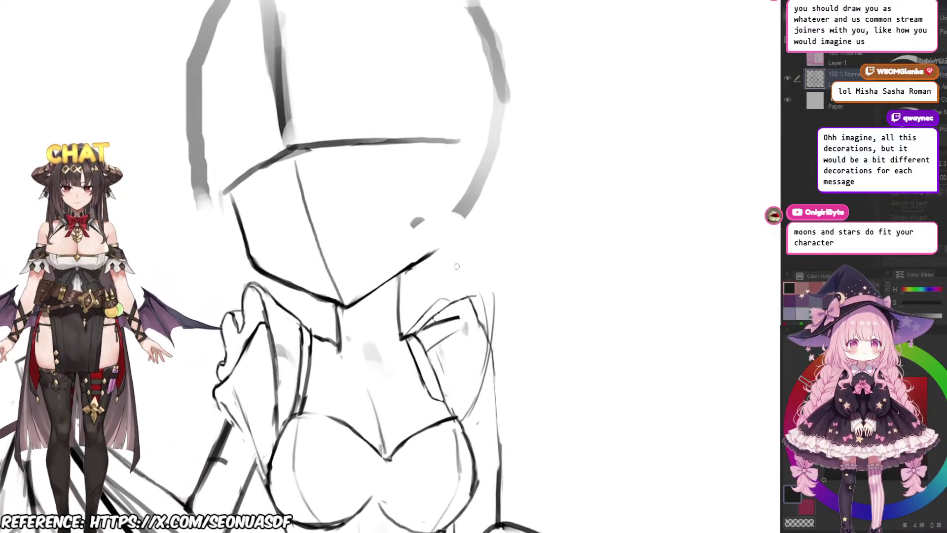
pyautogui.scroll(-5, 426, 294)
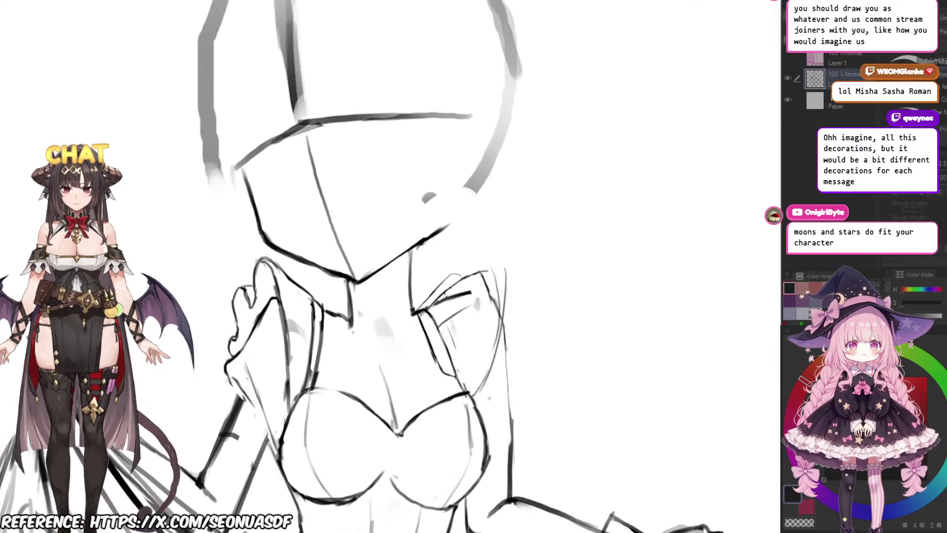
pyautogui.scroll(4, 468, 250)
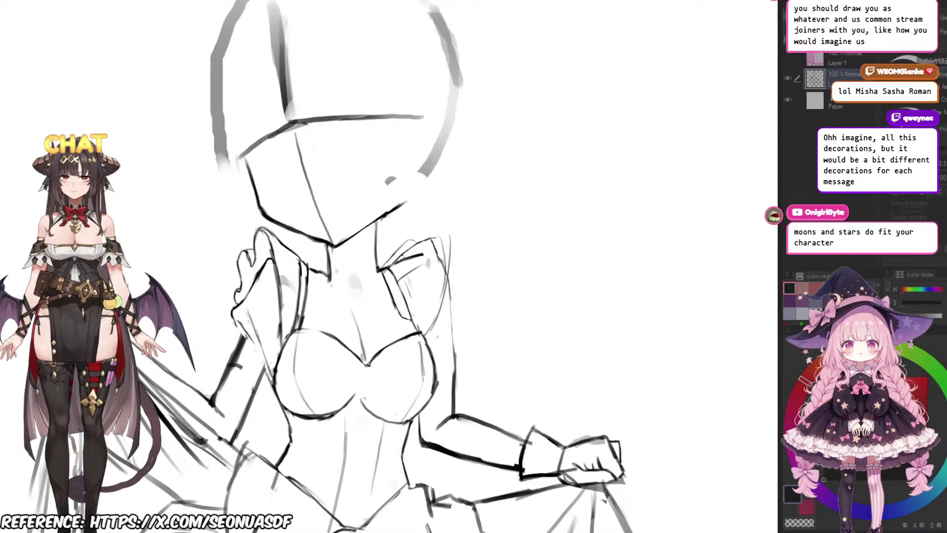
pyautogui.moveTo(395, 247); pyautogui.dragTo(427, 256)
pyautogui.scroll(2, 389, 246)
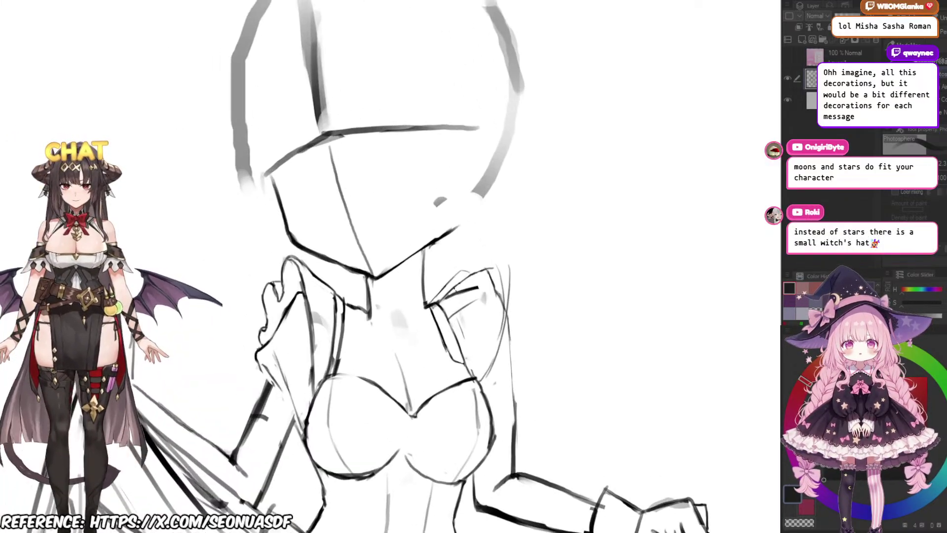
pyautogui.scroll(-5, 384, 266)
pyautogui.scroll(4, 385, 266)
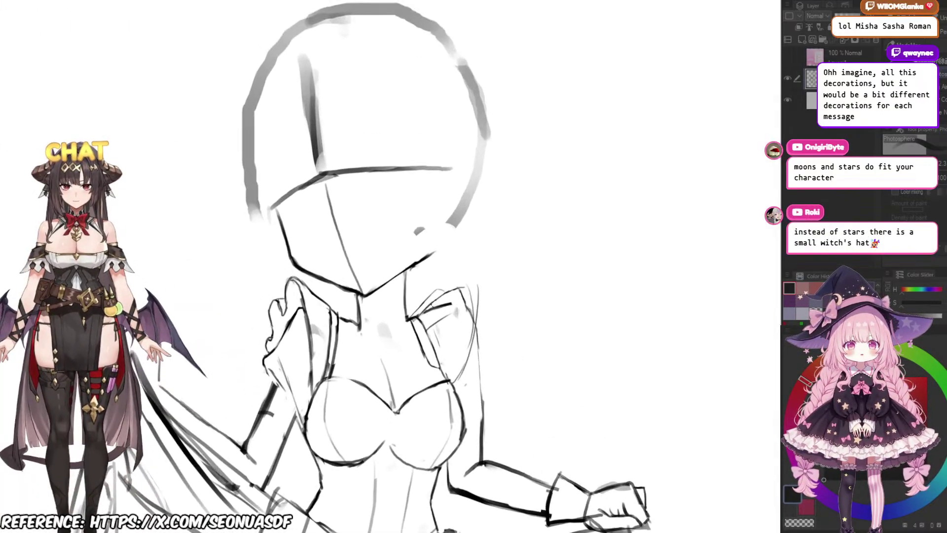
pyautogui.scroll(2, 392, 209)
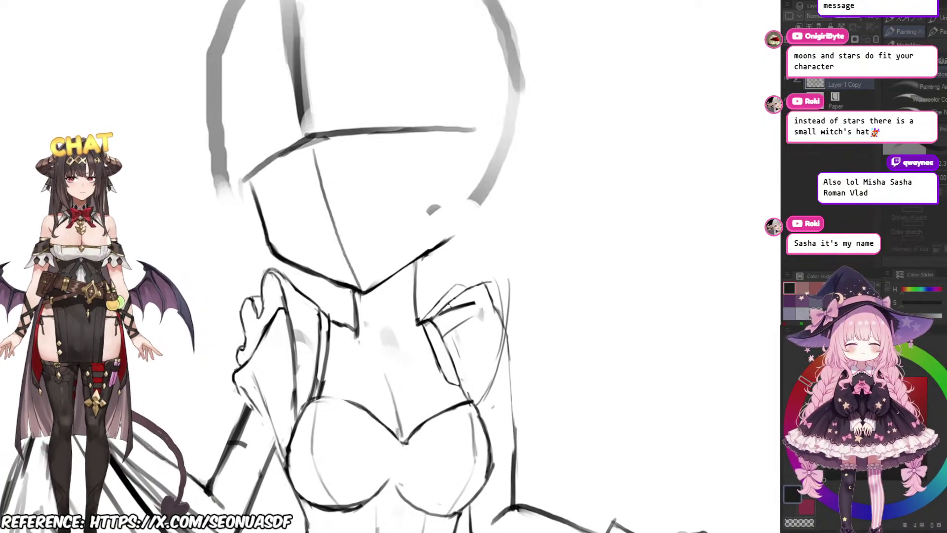
pyautogui.scroll(-2, 282, 188)
pyautogui.moveTo(419, 351); pyautogui.dragTo(397, 309)
pyautogui.scroll(1, 386, 329)
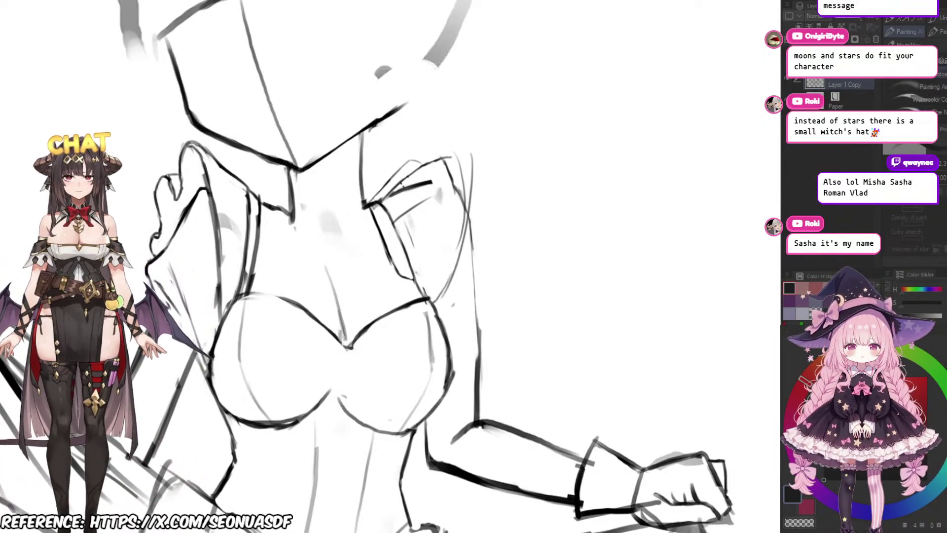
pyautogui.moveTo(489, 262); pyautogui.dragTo(474, 315)
pyautogui.scroll(-3, 469, 345)
pyautogui.scroll(2, 474, 294)
pyautogui.press('Delete')
pyautogui.hotkey('ctrl', 'z')
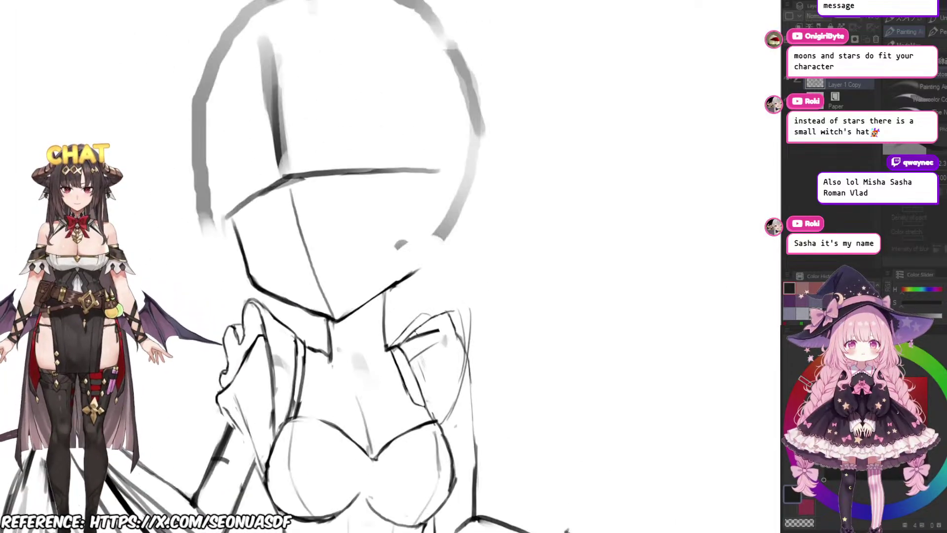
pyautogui.scroll(-3, 477, 257)
pyautogui.scroll(3, 478, 276)
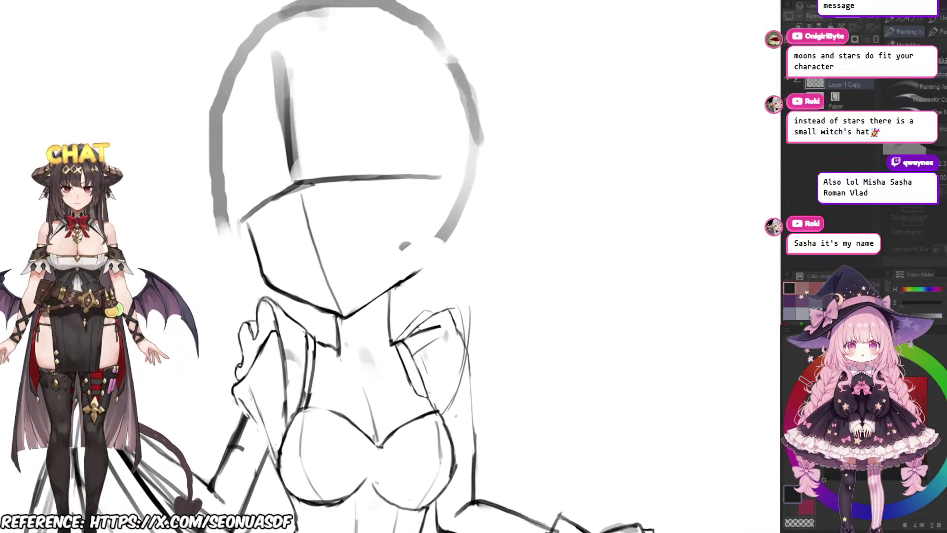
pyautogui.scroll(-3, 478, 305)
pyautogui.scroll(5, 450, 292)
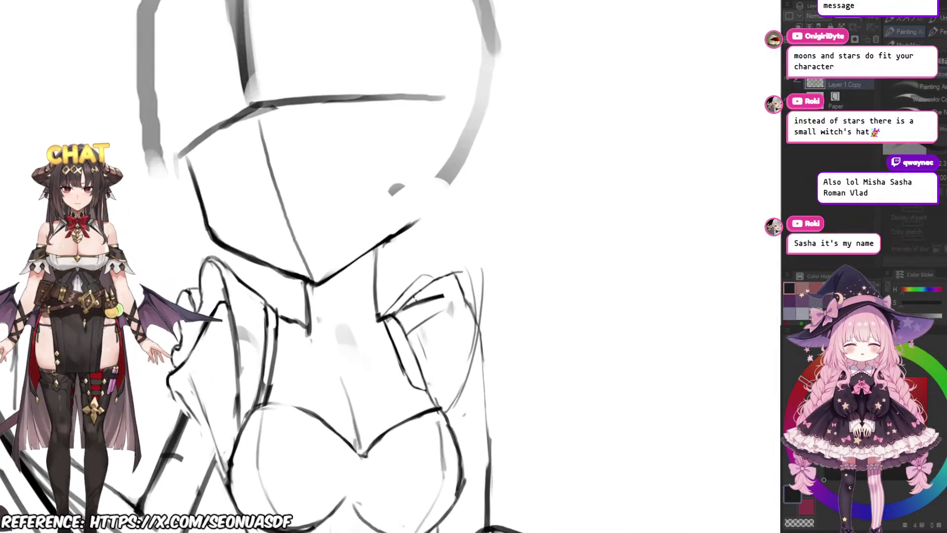
pyautogui.scroll(3, 451, 292)
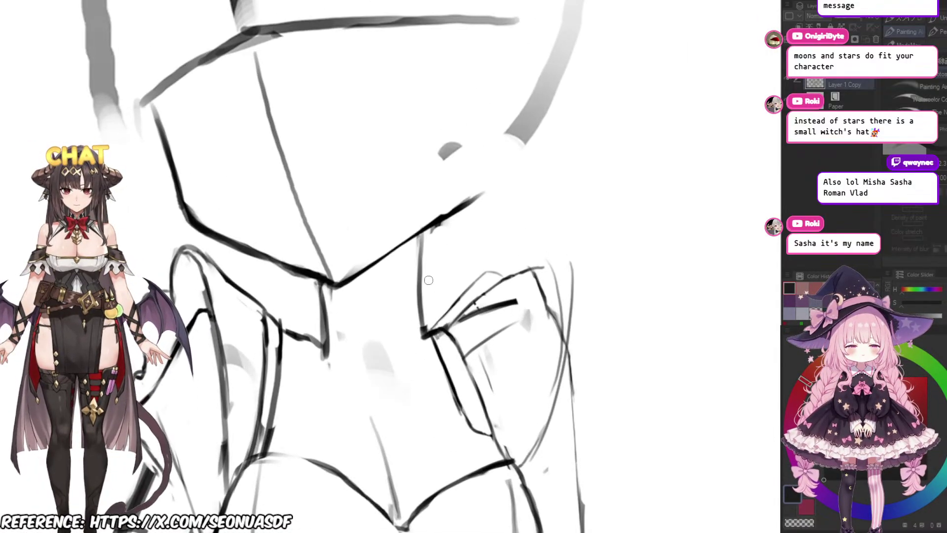
pyautogui.scroll(-3, 440, 246)
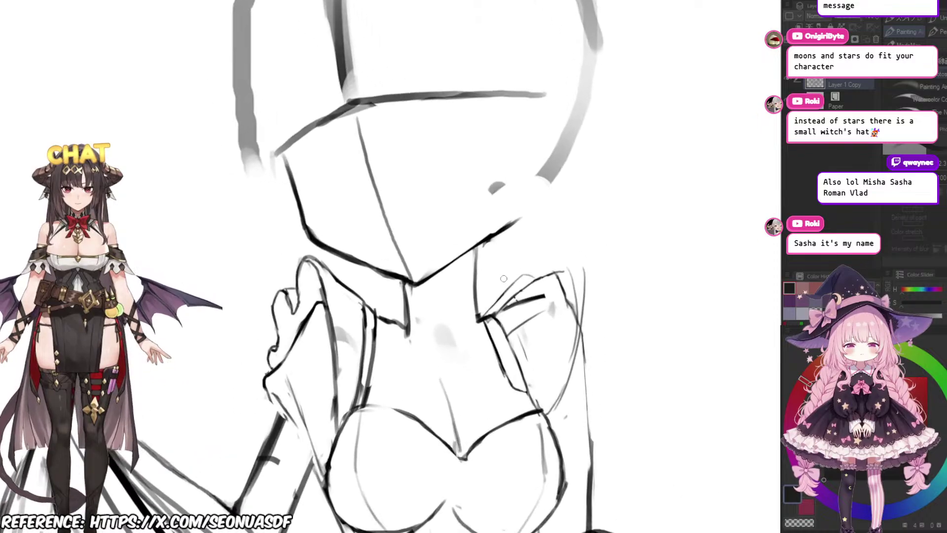
# Step: Erase the rough neck line below the right side of the jaw and redraw it down to the shoulder
pyautogui.scroll(3, 440, 247)
pyautogui.press('e')
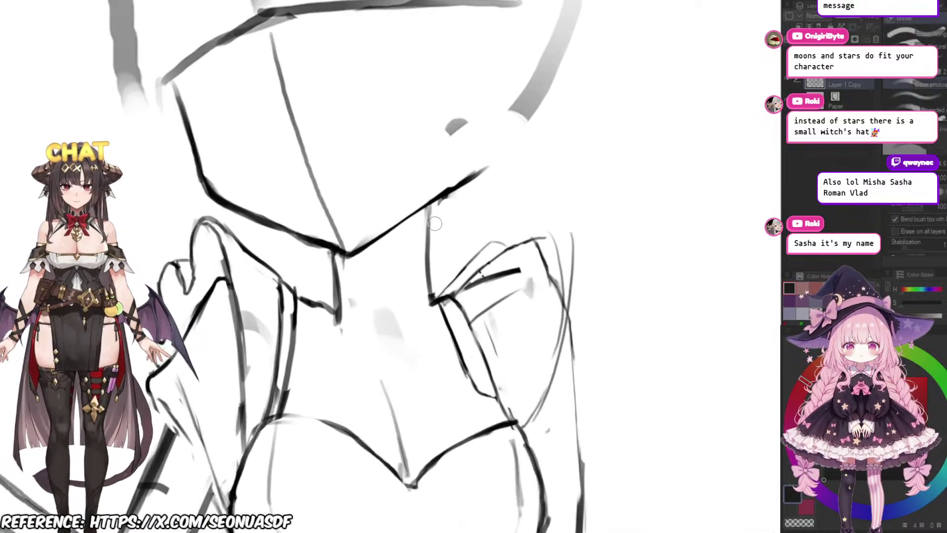
pyautogui.moveTo(434, 223); pyautogui.dragTo(428, 291)
pyautogui.press('b')
pyautogui.moveTo(428, 209); pyautogui.dragTo(428, 304)
pyautogui.moveTo(428, 296); pyautogui.dragTo(419, 313)
pyautogui.scroll(-1, 429, 286)
pyautogui.moveTo(304, 251); pyautogui.dragTo(315, 286)
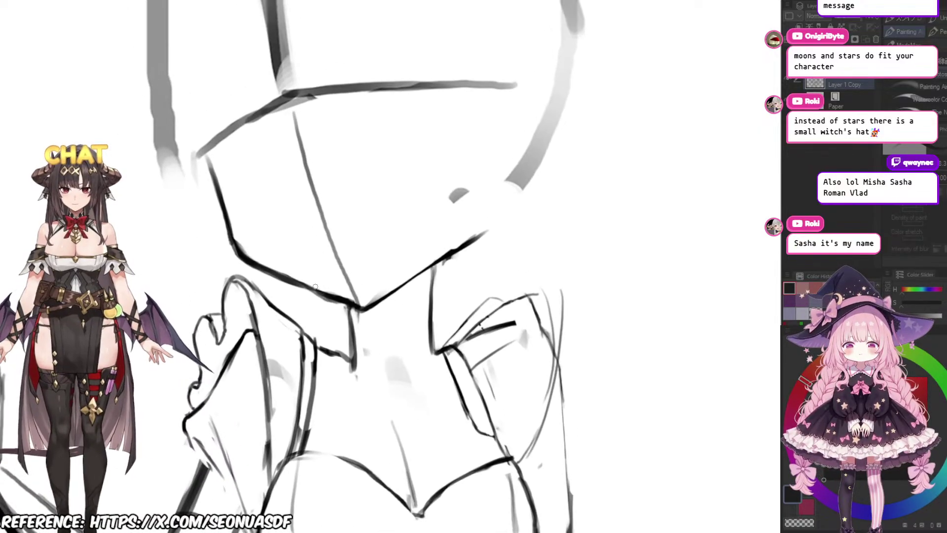
pyautogui.scroll(-2, 400, 240)
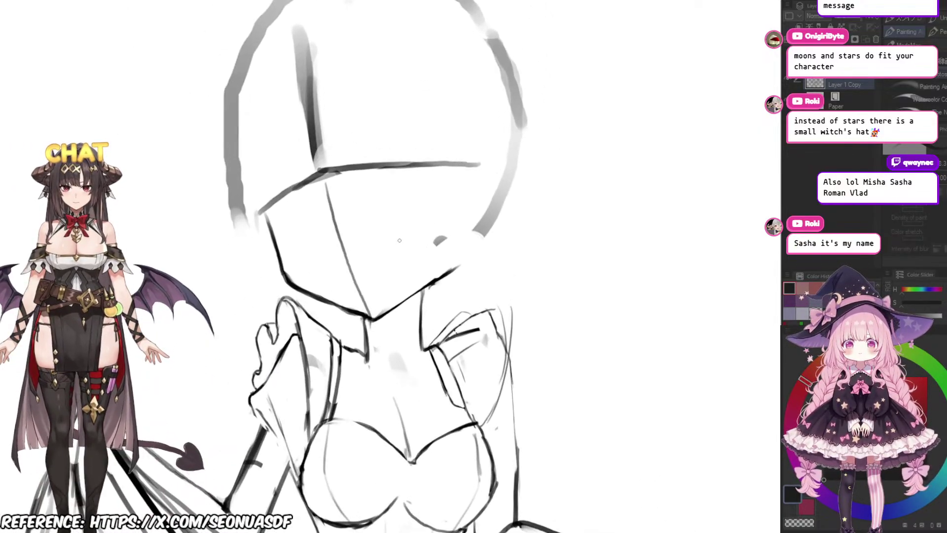
pyautogui.press('m')
pyautogui.moveTo(414, 216); pyautogui.dragTo(408, 246)
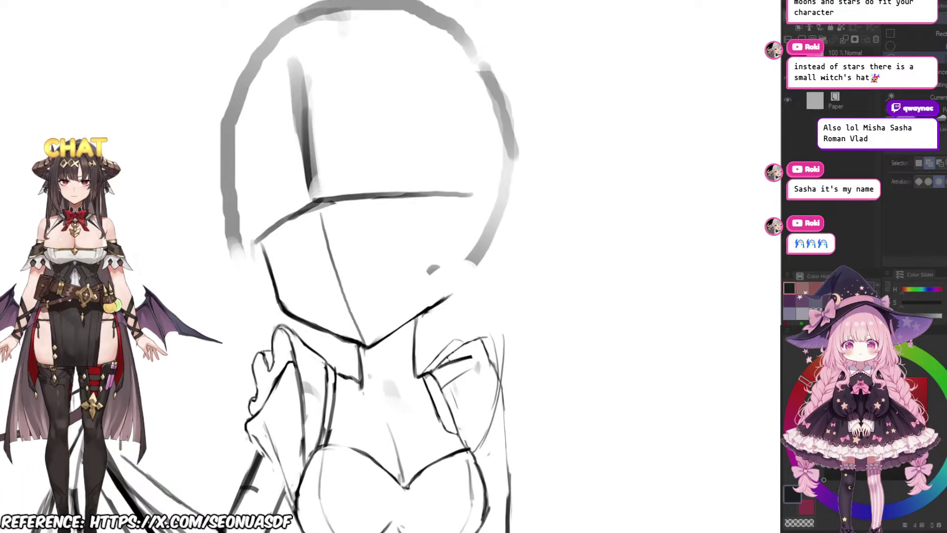
pyautogui.moveTo(293, 49)
pyautogui.mouseDown()
pyautogui.moveTo(253, 263)
pyautogui.moveTo(268, 305)
pyautogui.moveTo(353, 345)
pyautogui.moveTo(408, 353)
pyautogui.moveTo(415, 318)
pyautogui.mouseUp()
pyautogui.moveTo(467, 222)
pyautogui.mouseDown()
pyautogui.moveTo(477, 144)
pyautogui.moveTo(408, 67)
pyautogui.moveTo(301, 39)
pyautogui.mouseUp()
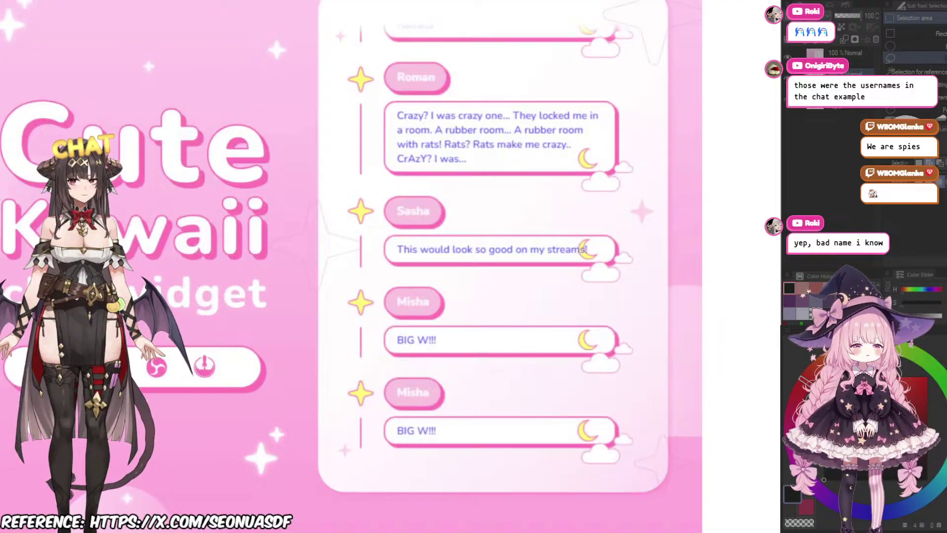
pyautogui.hotkey('ctrl', 'z')
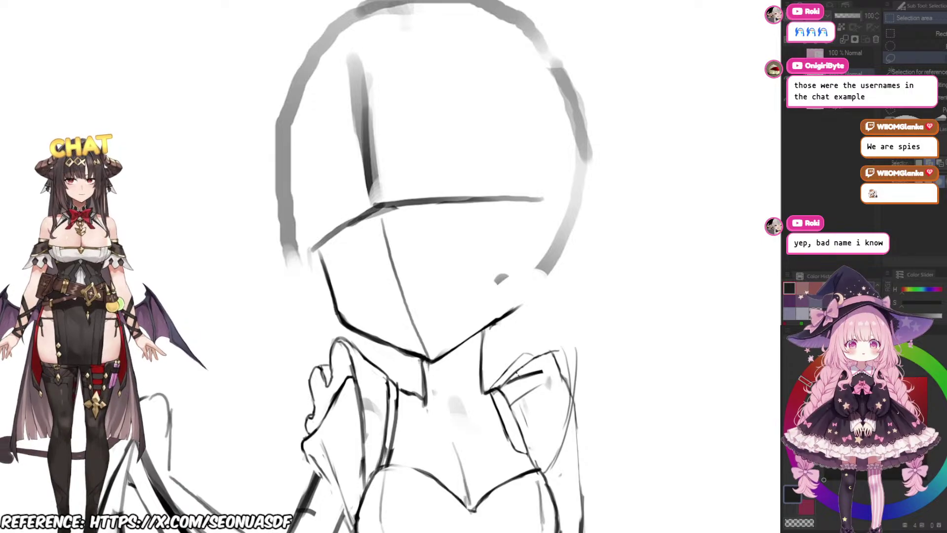
# Step: Examine the size and proportions of the head against the neck, shoulders and bust at different distances
pyautogui.scroll(-4, 413, 246)
pyautogui.scroll(5, 413, 266)
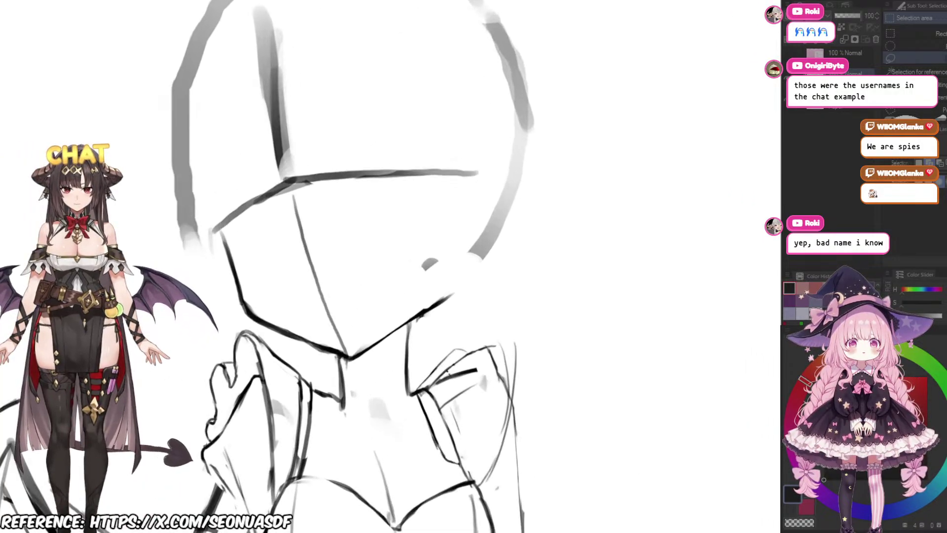
pyautogui.scroll(-4, 382, 295)
pyautogui.scroll(4, 382, 346)
pyautogui.scroll(-4, 382, 320)
pyautogui.scroll(3, 382, 321)
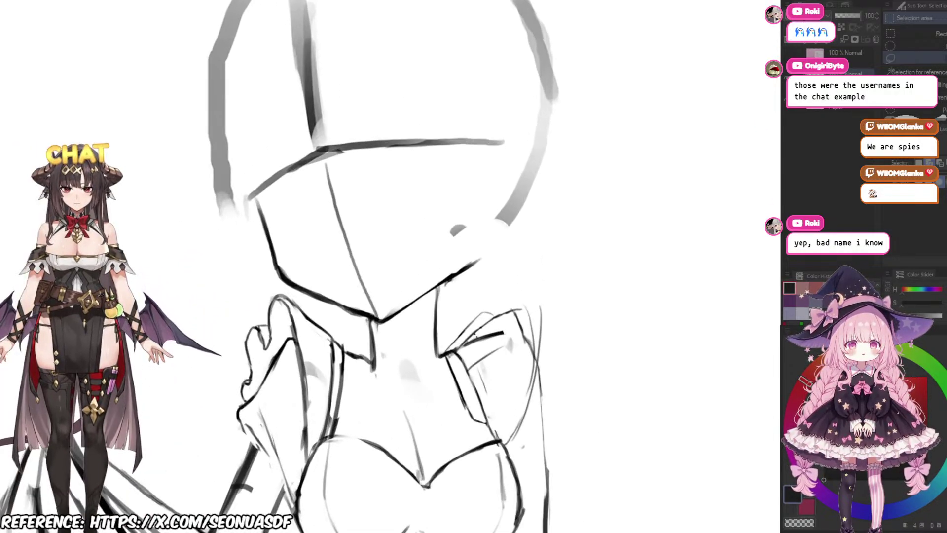
pyautogui.scroll(-1, 394, 276)
pyautogui.scroll(2, 394, 277)
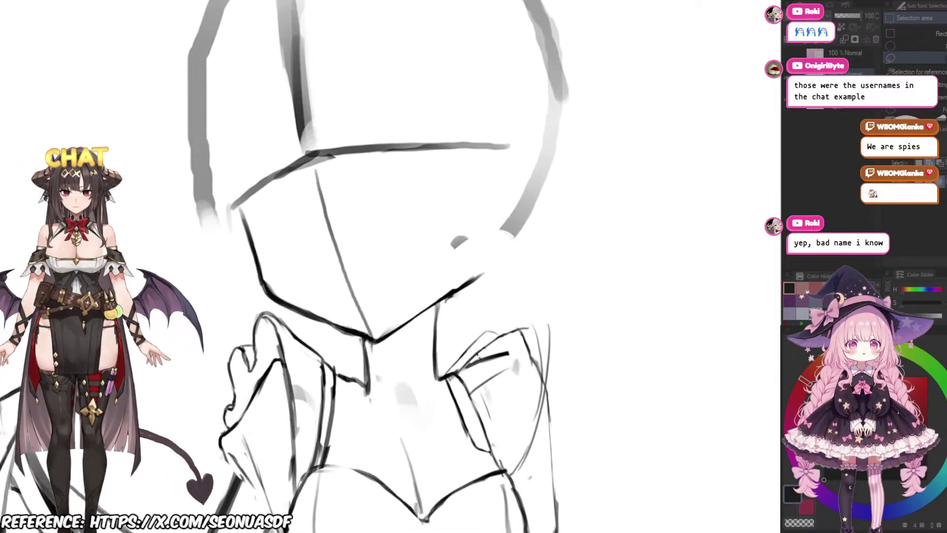
pyautogui.scroll(-3, 424, 345)
pyautogui.scroll(2, 419, 320)
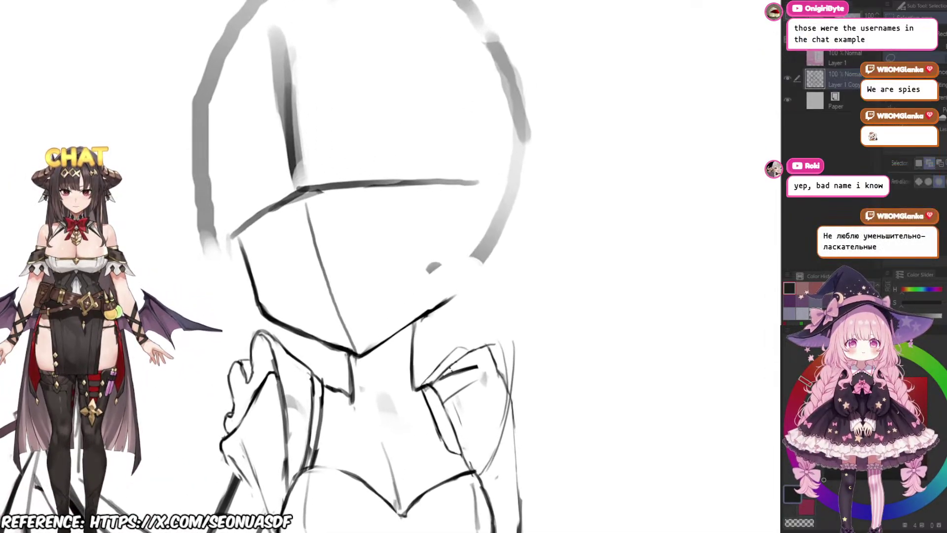
pyautogui.scroll(-2, 415, 323)
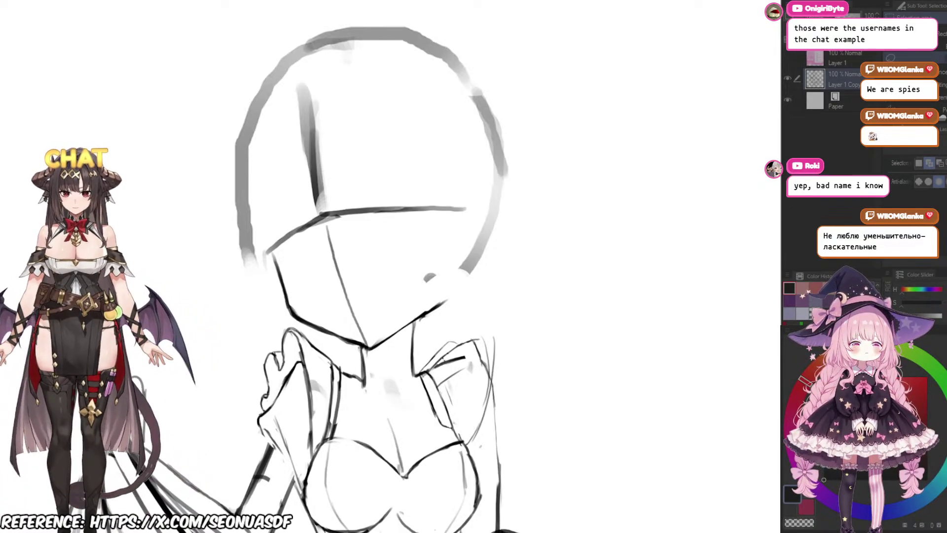
pyautogui.moveTo(405, 276); pyautogui.dragTo(348, 292)
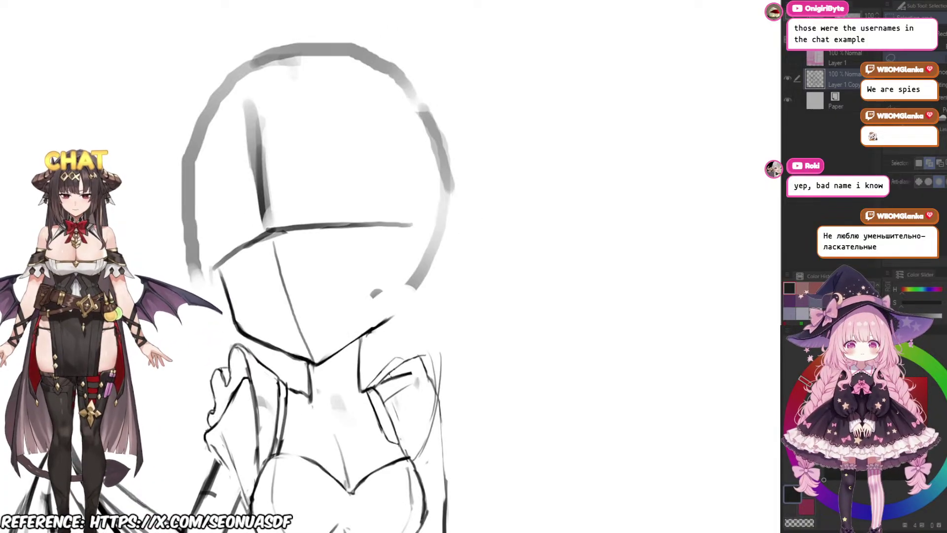
pyautogui.scroll(-1, 419, 370)
pyautogui.moveTo(346, 335)
pyautogui.mouseDown()
pyautogui.moveTo(347, 348)
pyautogui.moveTo(392, 338)
pyautogui.mouseUp()
pyautogui.scroll(3, 347, 347)
# Step: Try to redraw the left cheek line of the face
pyautogui.press('p')
pyautogui.scroll(-1, 319, 389)
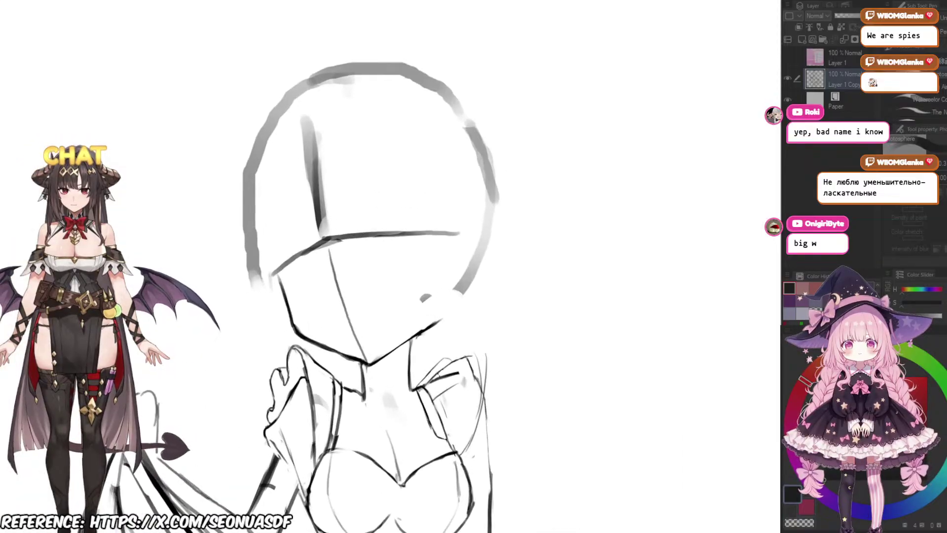
pyautogui.scroll(1, 320, 389)
pyautogui.moveTo(319, 389); pyautogui.dragTo(295, 387)
pyautogui.scroll(1, 367, 276)
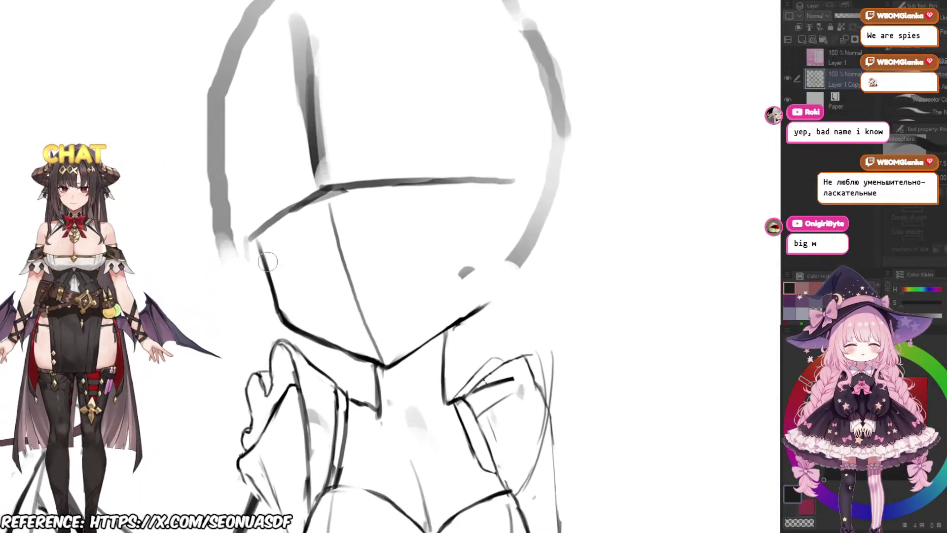
pyautogui.moveTo(261, 248); pyautogui.dragTo(285, 315)
pyautogui.hotkey('ctrl', 'z')
pyautogui.scroll(-2, 412, 326)
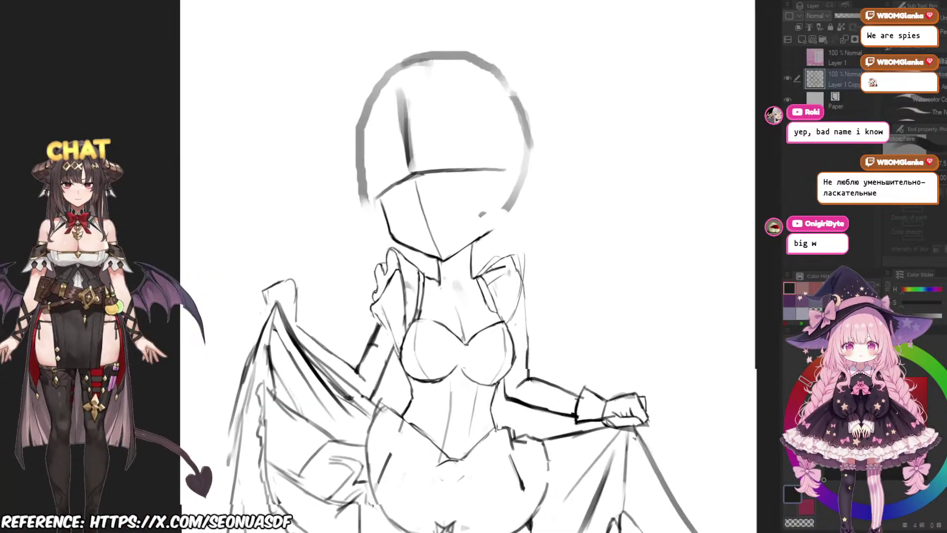
# Step: Erase the tip of the chin and the lower part of the face's centre guideline
pyautogui.scroll(2, 412, 326)
pyautogui.press('e')
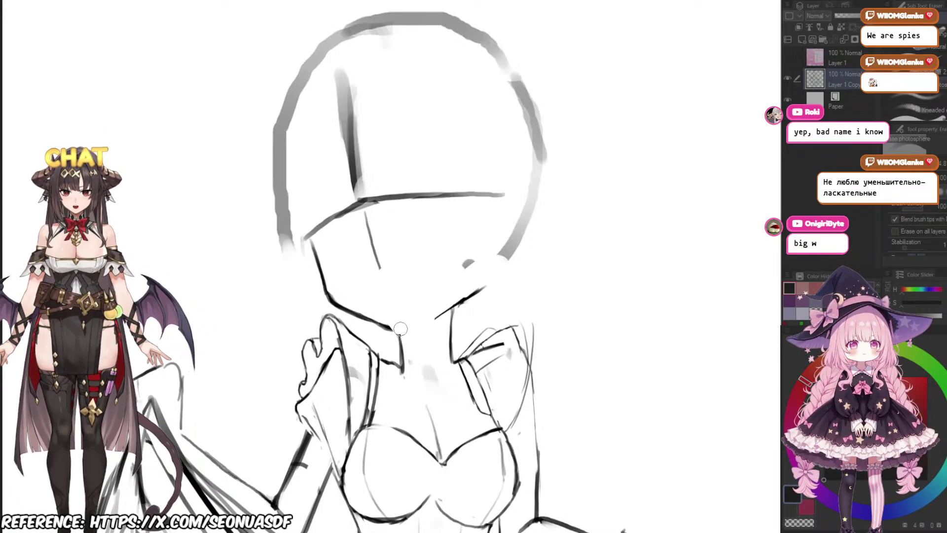
pyautogui.scroll(-2, 403, 331)
pyautogui.scroll(2, 404, 331)
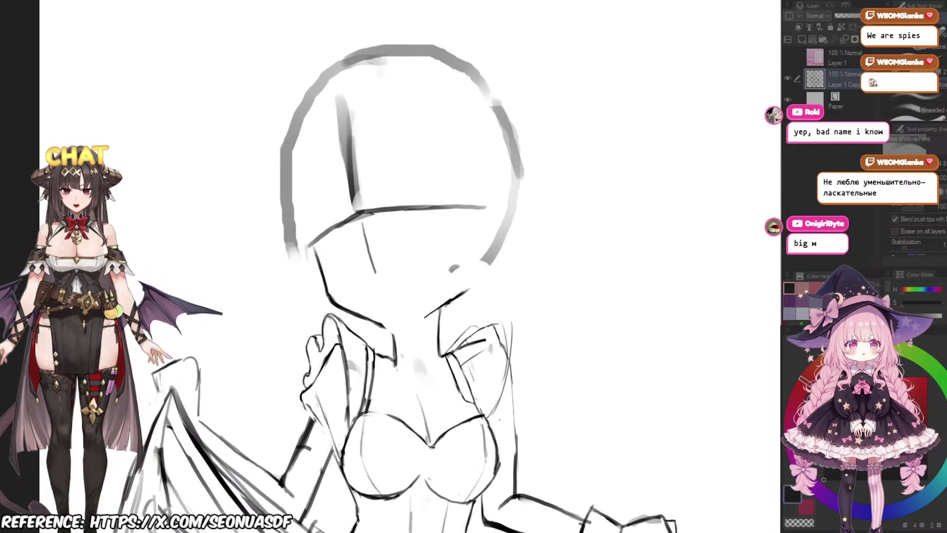
# Step: Lasso the left jaw line and move it inward and down to make the face narrower
pyautogui.press('m')
pyautogui.scroll(-1, 404, 296)
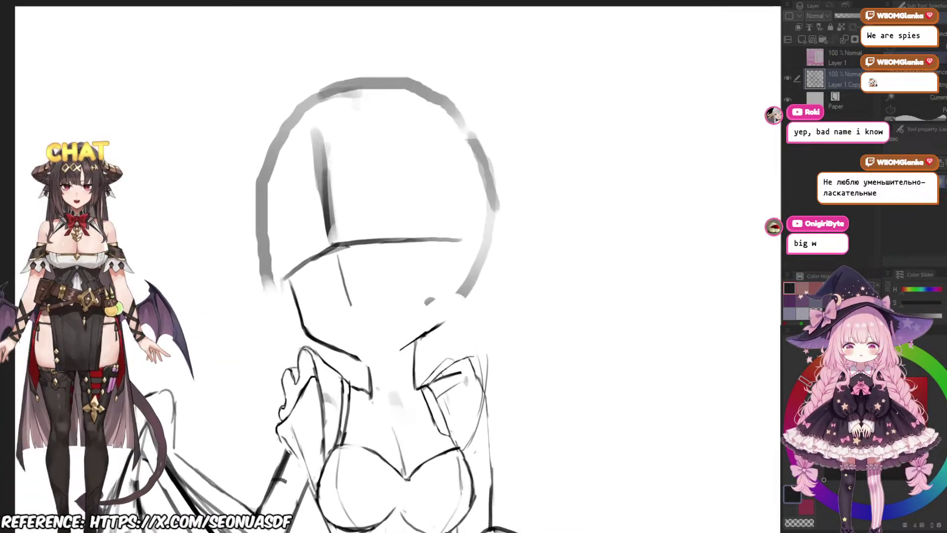
pyautogui.moveTo(281, 259); pyautogui.dragTo(282, 299)
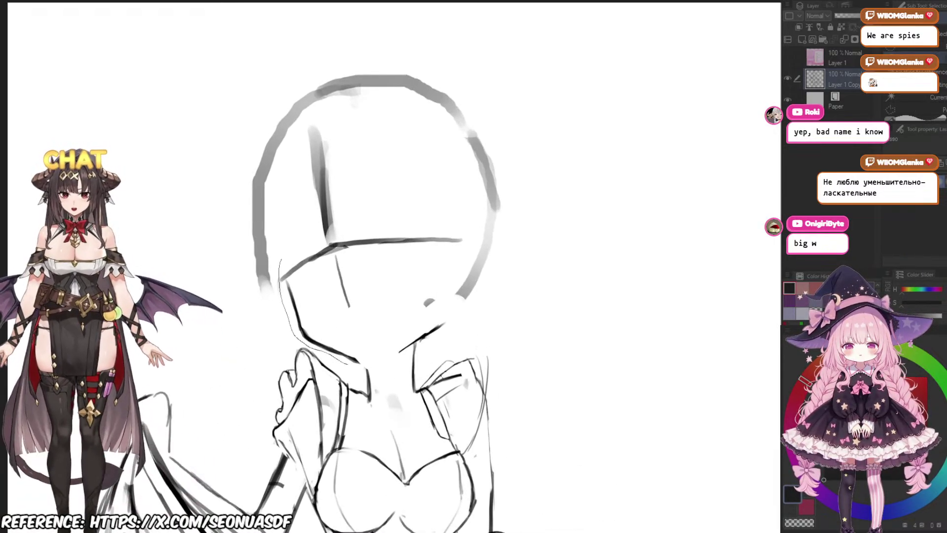
pyautogui.moveTo(275, 261); pyautogui.dragTo(273, 263)
pyautogui.hotkey('ctrl', 't')
pyautogui.moveTo(320, 311)
pyautogui.mouseDown()
pyautogui.moveTo(344, 314)
pyautogui.moveTo(338, 327)
pyautogui.mouseUp()
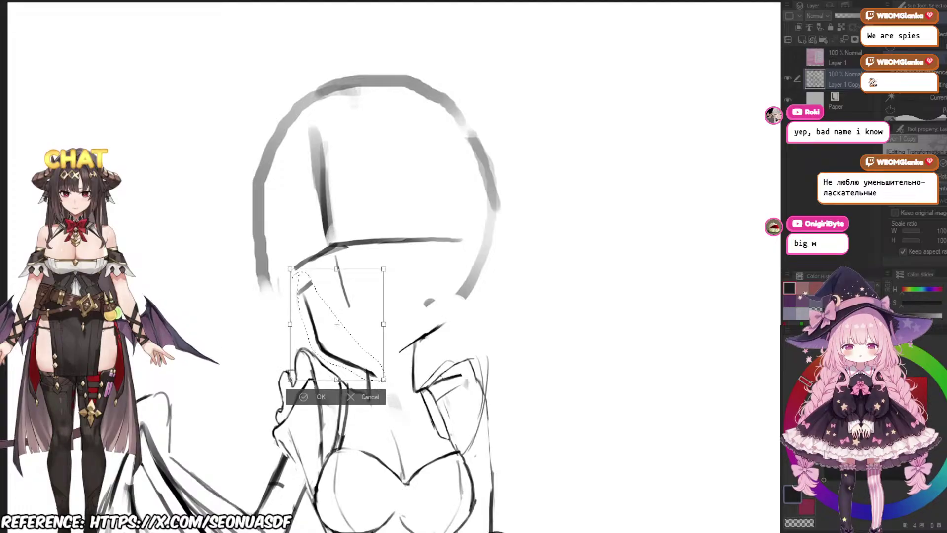
pyautogui.press('Return')
pyautogui.hotkey('ctrl', 'd')
# Step: Draw a new chin point that joins the moved left jaw line to the right jaw line
pyautogui.press('p')
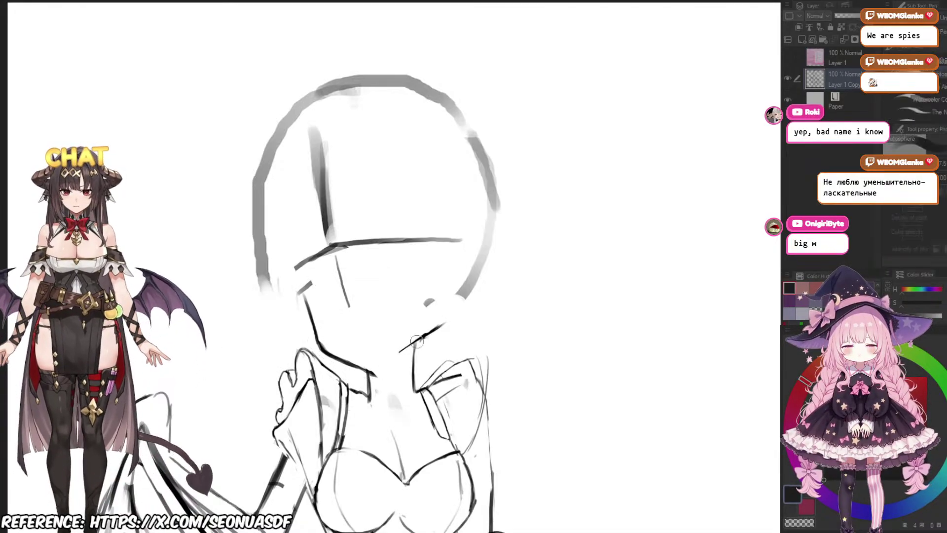
pyautogui.press('[')
pyautogui.scroll(-4, 432, 345)
pyautogui.moveTo(434, 345)
pyautogui.mouseDown()
pyautogui.moveTo(459, 260)
pyautogui.moveTo(438, 259)
pyautogui.moveTo(439, 268)
pyautogui.moveTo(469, 250)
pyautogui.moveTo(398, 304)
pyautogui.moveTo(470, 265)
pyautogui.moveTo(482, 223)
pyautogui.mouseUp()
pyautogui.scroll(5, 434, 321)
pyautogui.press('e')
pyautogui.press('p')
pyautogui.scroll(-5, 508, 247)
pyautogui.scroll(3, 434, 228)
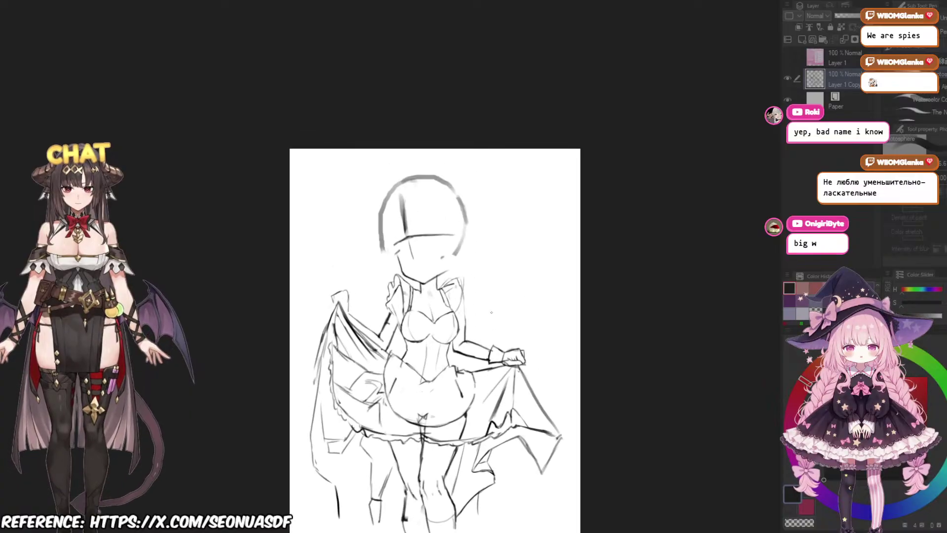
# Step: Erase the left part of the brow guideline, the ear mark and the lower centre line of the face
pyautogui.press('e')
pyautogui.moveTo(389, 235); pyautogui.dragTo(401, 284)
pyautogui.press('p')
pyautogui.scroll(-2, 417, 223)
pyautogui.scroll(4, 443, 218)
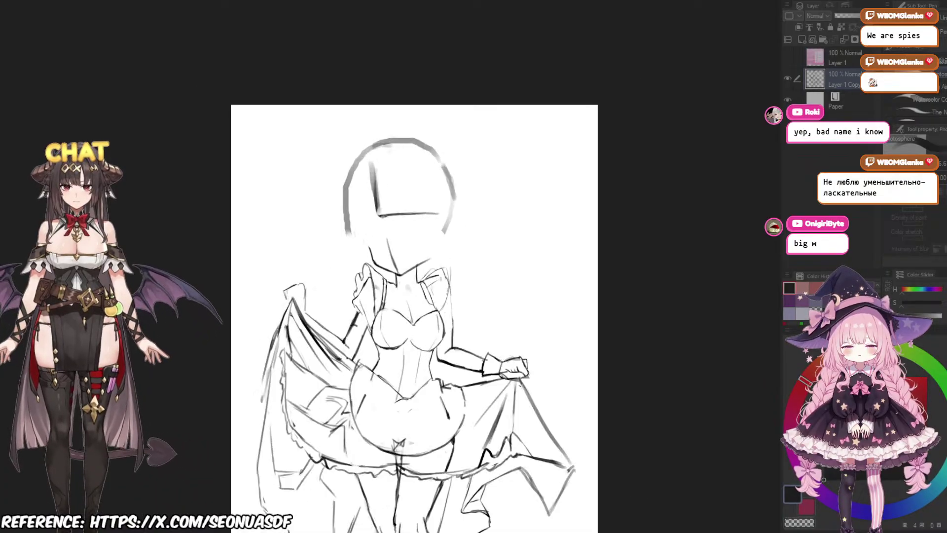
pyautogui.moveTo(377, 235)
pyautogui.mouseDown()
pyautogui.moveTo(395, 255)
pyautogui.moveTo(409, 241)
pyautogui.moveTo(400, 292)
pyautogui.mouseUp()
pyautogui.press('e')
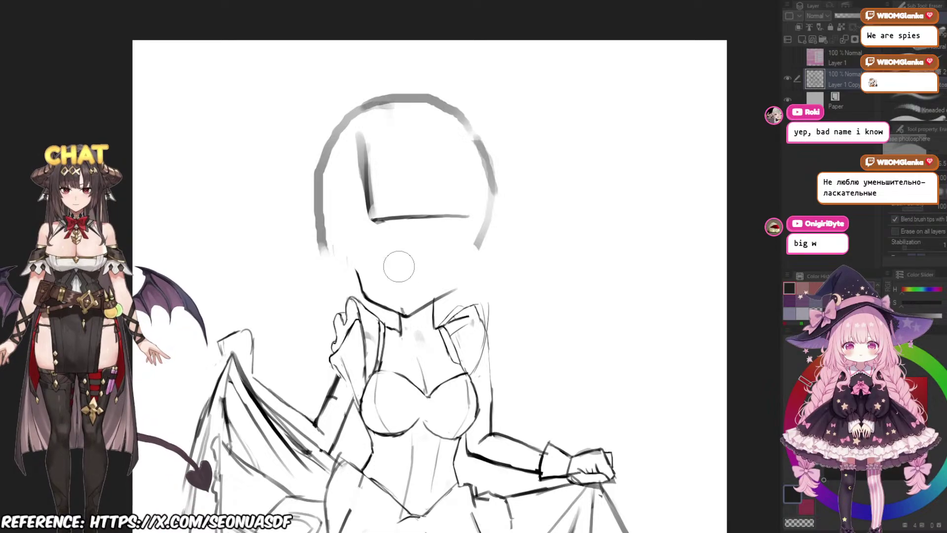
# Step: Redraw the lower centre guideline of the face down to the chin
pyautogui.press('p')
pyautogui.scroll(2, 438, 290)
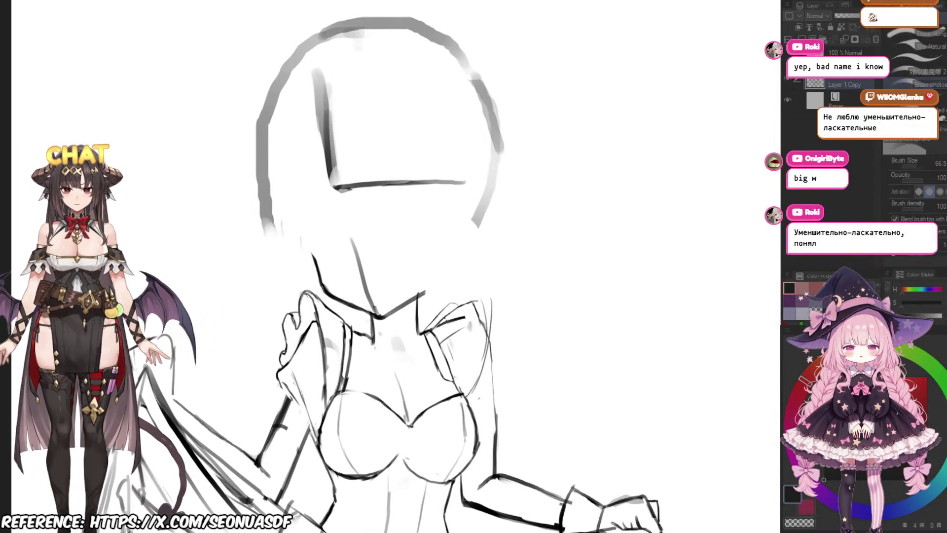
pyautogui.moveTo(438, 290); pyautogui.dragTo(491, 309)
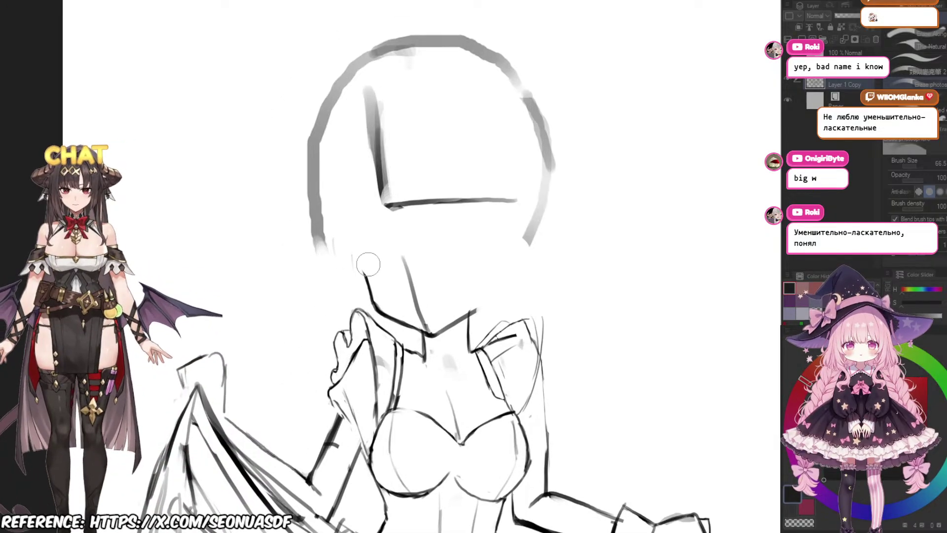
# Step: Erase the upper part of the left jaw line and redraw it as a cleaner cheek contour
pyautogui.scroll(1, 370, 262)
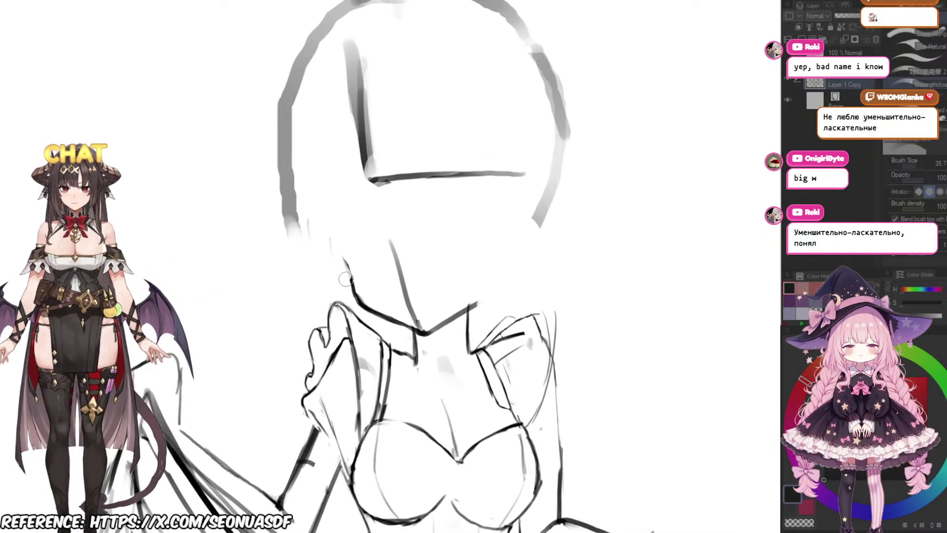
pyautogui.press('b')
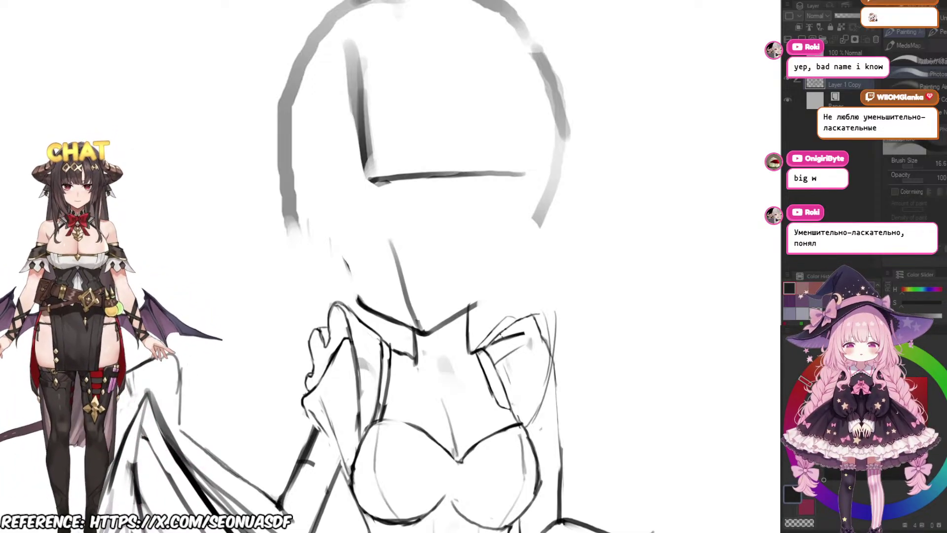
pyautogui.scroll(-5, 451, 232)
pyautogui.scroll(4, 453, 230)
pyautogui.scroll(2, 401, 243)
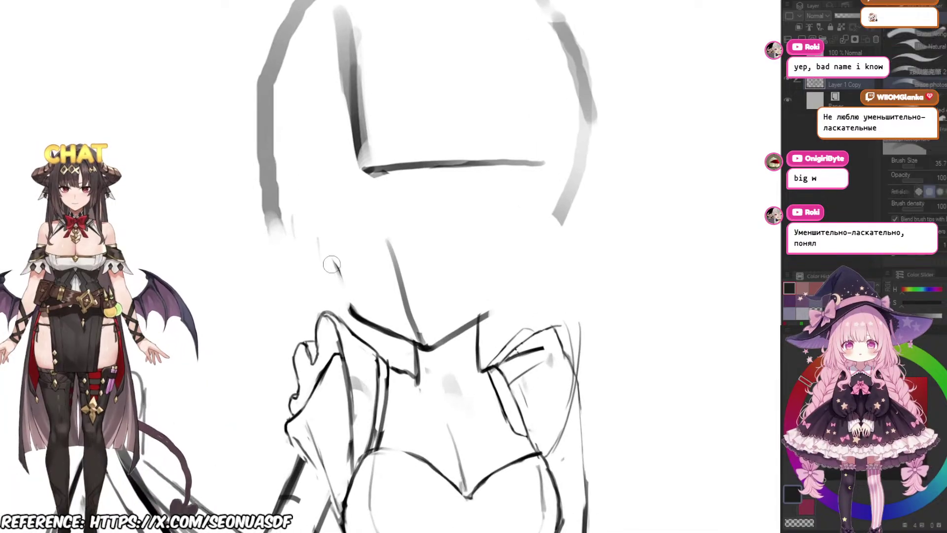
pyautogui.press('e')
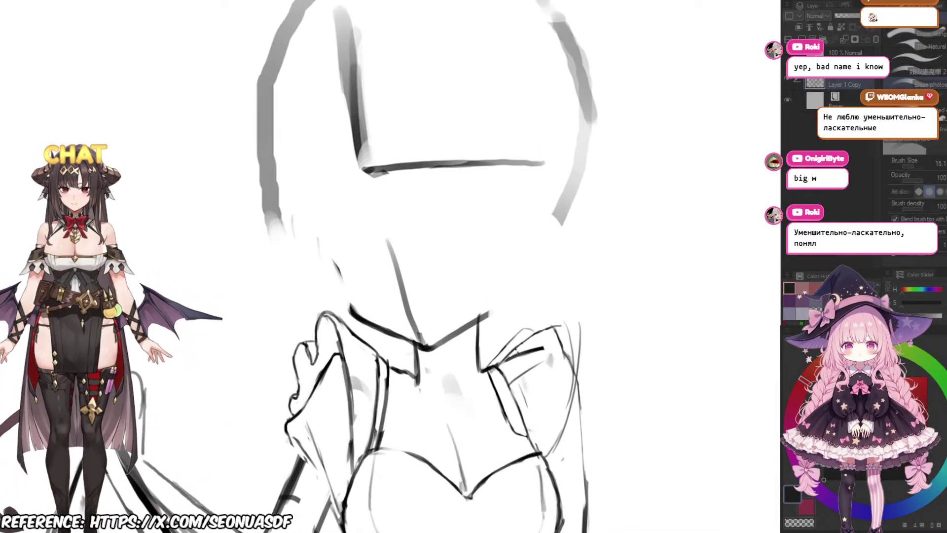
pyautogui.press('b')
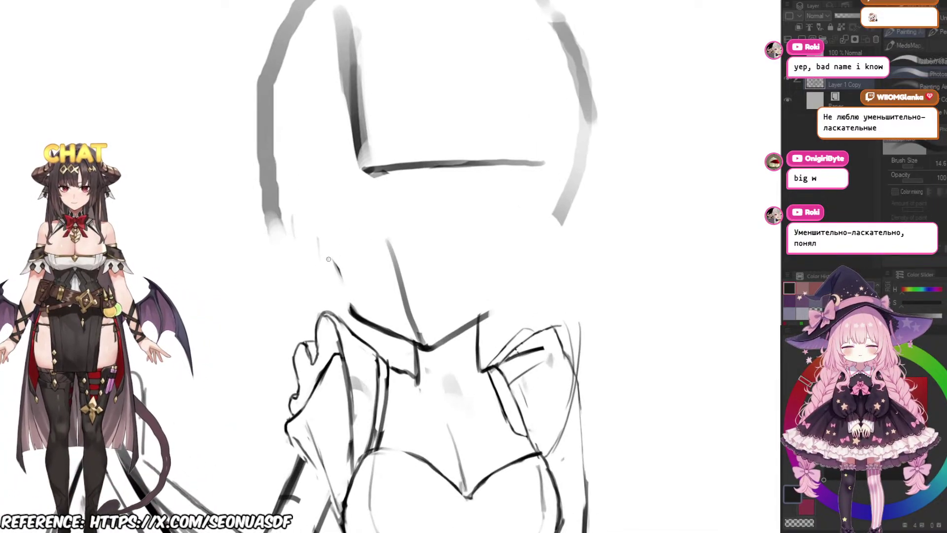
pyautogui.moveTo(328, 259); pyautogui.dragTo(353, 312)
pyautogui.hotkey('ctrl', 'z')
# Step: Examine the narrowed face shape against the neck and upper body, both close up and from farther out
pyautogui.scroll(-3, 387, 234)
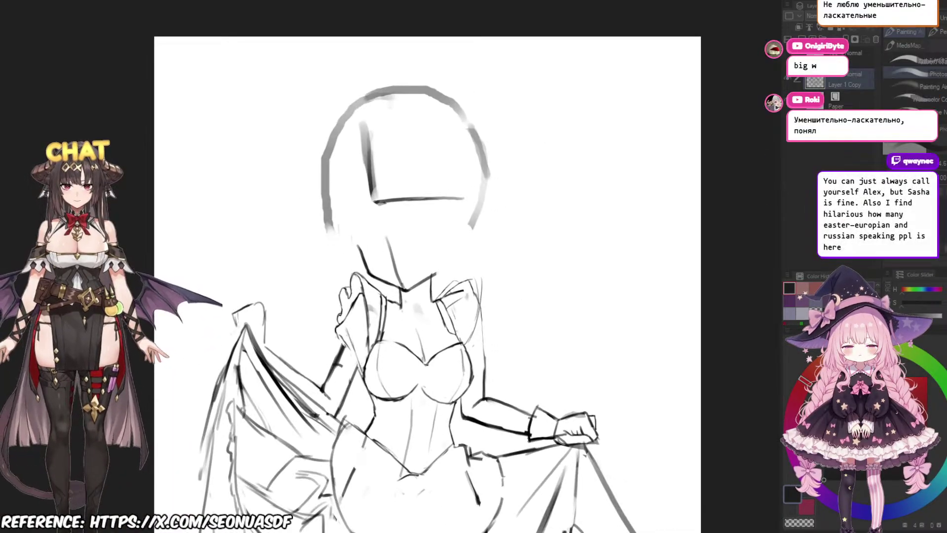
pyautogui.scroll(2, 479, 269)
pyautogui.scroll(2, 479, 269)
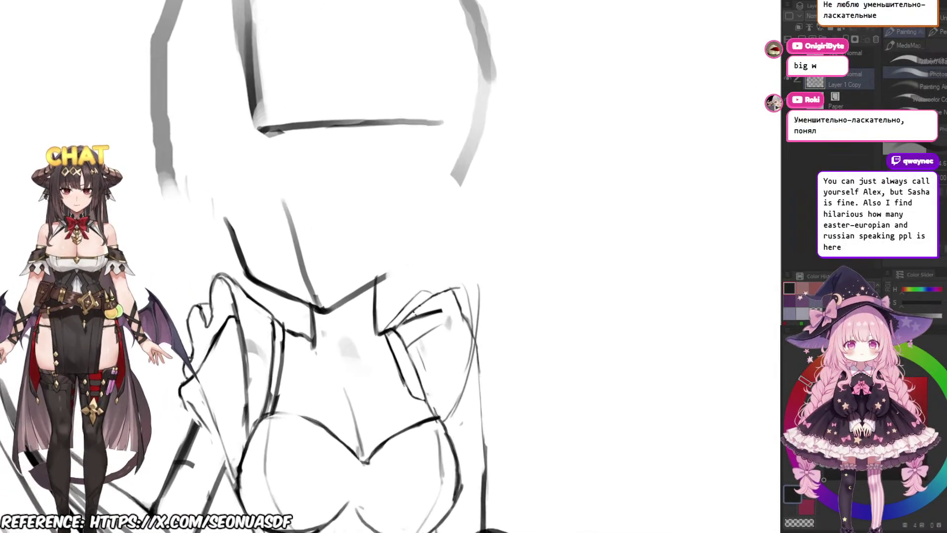
pyautogui.scroll(-1, 345, 321)
pyautogui.scroll(-1, 346, 321)
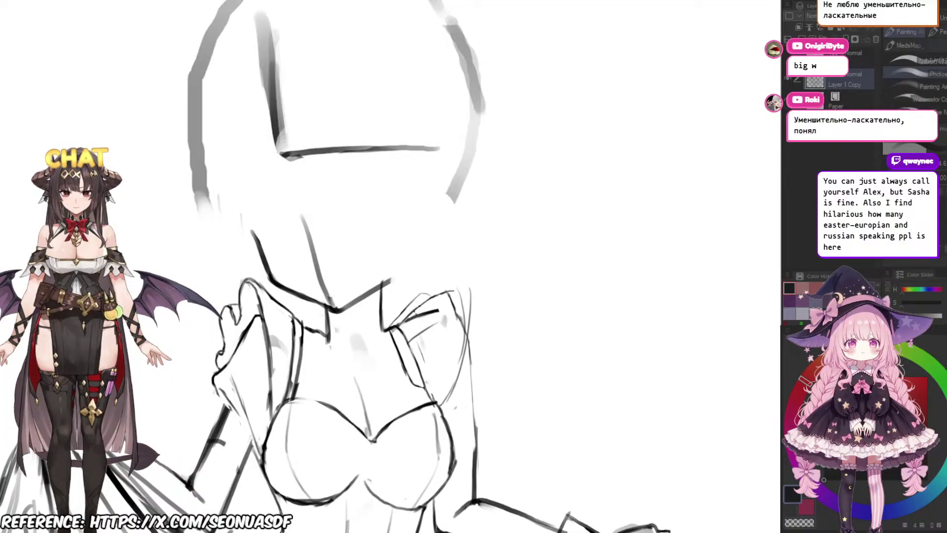
pyautogui.moveTo(416, 312)
pyautogui.mouseDown()
pyautogui.moveTo(407, 326)
pyautogui.moveTo(383, 318)
pyautogui.moveTo(394, 295)
pyautogui.moveTo(422, 293)
pyautogui.moveTo(433, 330)
pyautogui.mouseUp()
pyautogui.scroll(1, 405, 336)
pyautogui.scroll(-6, 431, 280)
pyautogui.scroll(2, 423, 298)
pyautogui.press('e')
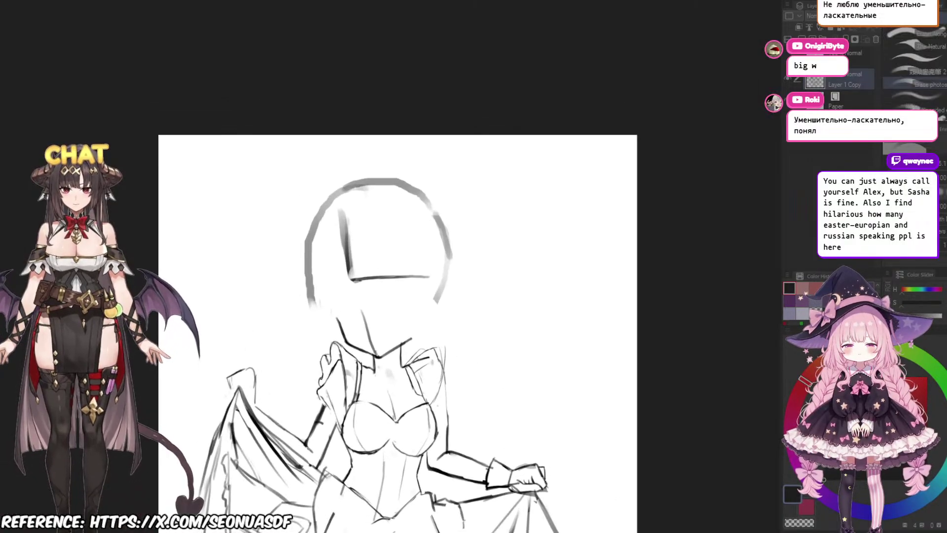
# Step: Erase the left side of the old thick head circle and draw a thinner left head contour joining the cheek
pyautogui.moveTo(307, 291); pyautogui.dragTo(322, 208)
pyautogui.scroll(2, 369, 248)
pyautogui.scroll(1, 370, 237)
pyautogui.press('p')
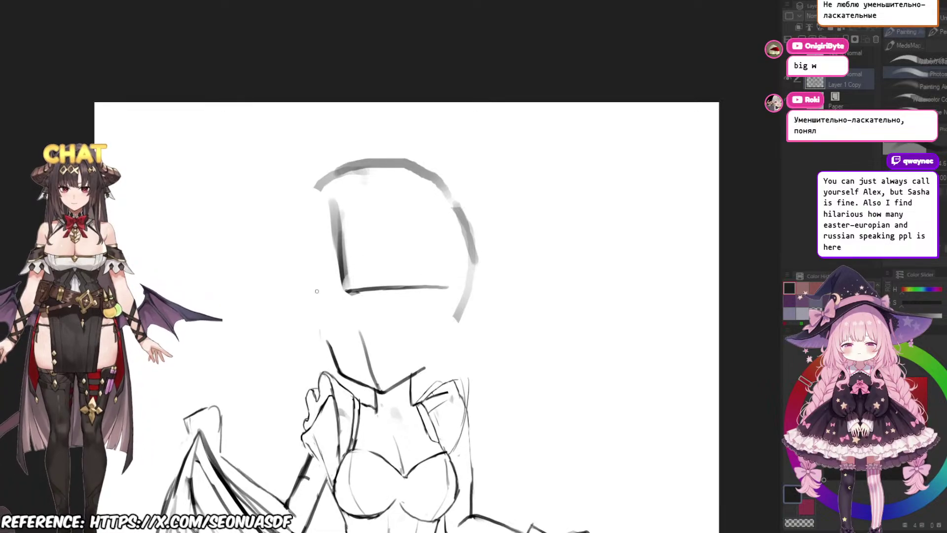
pyautogui.moveTo(305, 269); pyautogui.dragTo(329, 341)
pyautogui.hotkey('ctrl', 'z')
pyautogui.moveTo(311, 310); pyautogui.dragTo(331, 345)
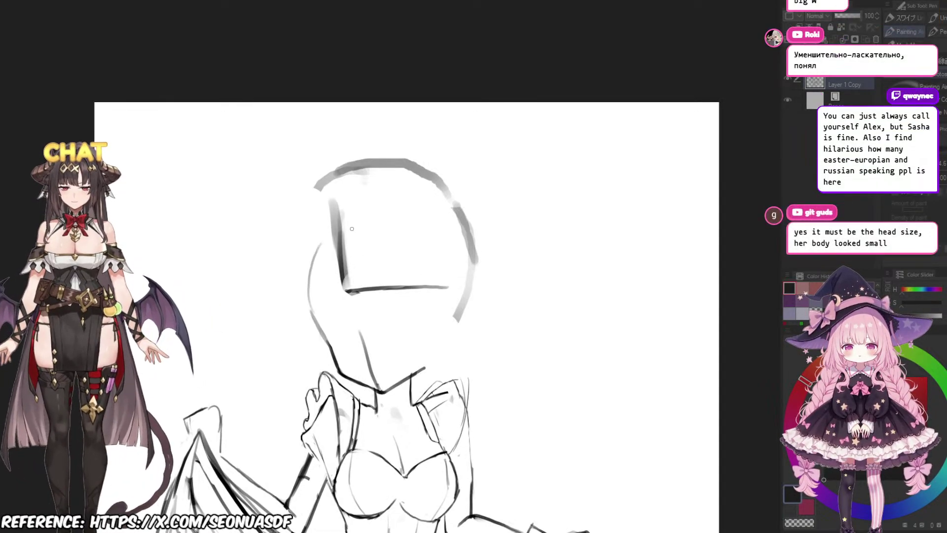
# Step: Sketch a smaller skull arc over the brow guideline, from the left head contour across the crown to the right
pyautogui.moveTo(340, 231); pyautogui.dragTo(423, 237)
pyautogui.scroll(2, 413, 253)
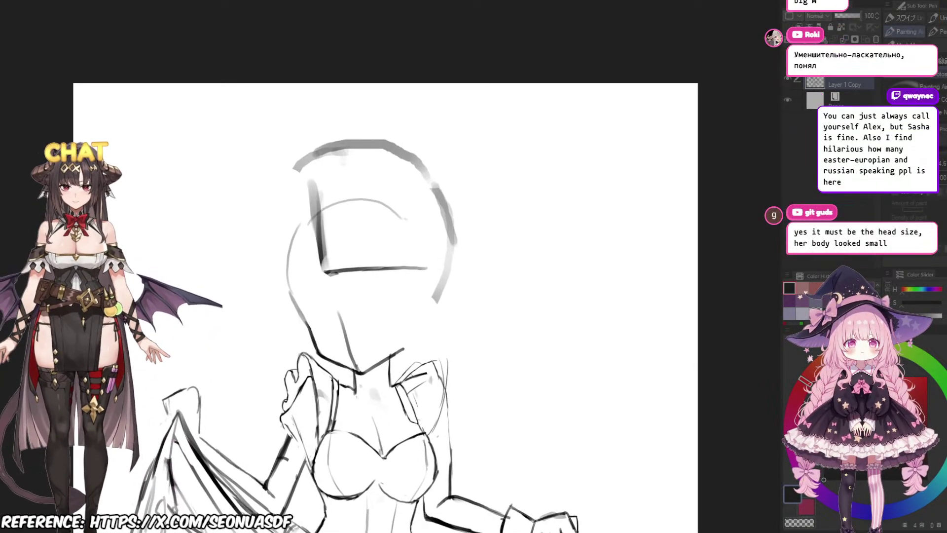
pyautogui.moveTo(288, 215)
pyautogui.mouseDown()
pyautogui.moveTo(365, 154)
pyautogui.moveTo(419, 159)
pyautogui.mouseUp()
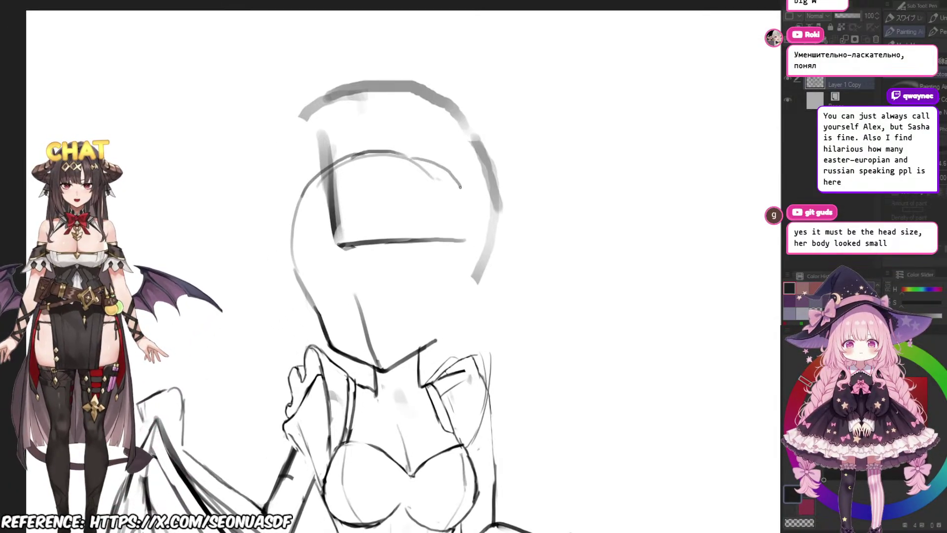
pyautogui.moveTo(449, 188); pyautogui.dragTo(406, 154)
# Step: Erase the left side of the new head contour and redraw it slightly further inward
pyautogui.press('e')
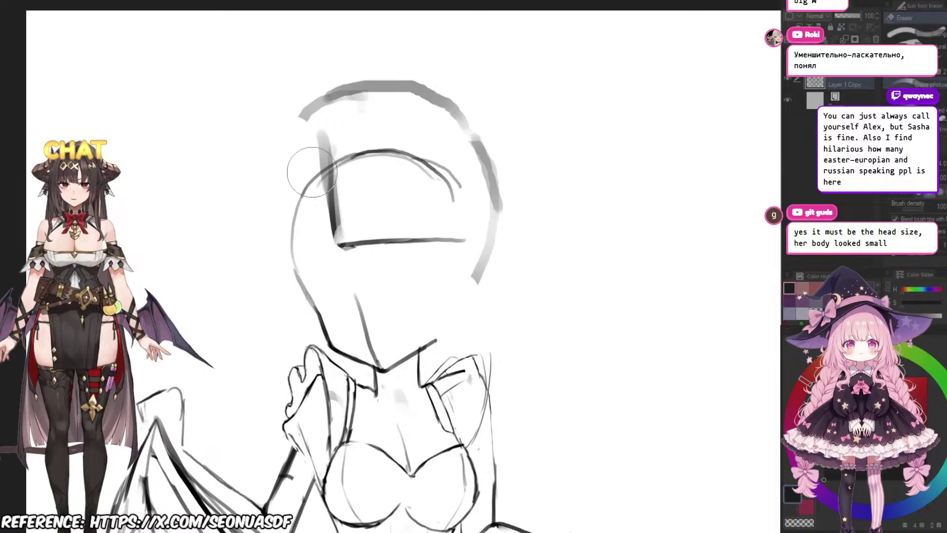
pyautogui.moveTo(312, 173); pyautogui.dragTo(273, 264)
pyautogui.press('p')
pyautogui.moveTo(299, 216); pyautogui.dragTo(299, 282)
pyautogui.hotkey('ctrl', 'z')
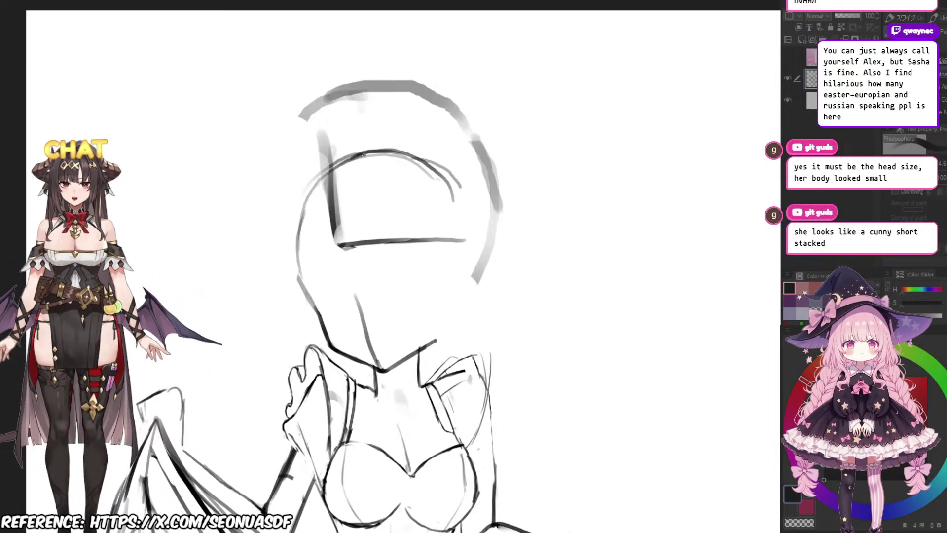
# Step: Erase the old thick head circle, the brow guideline and the upper centre line inside the new head shape
pyautogui.scroll(-5, 392, 160)
pyautogui.scroll(2, 393, 160)
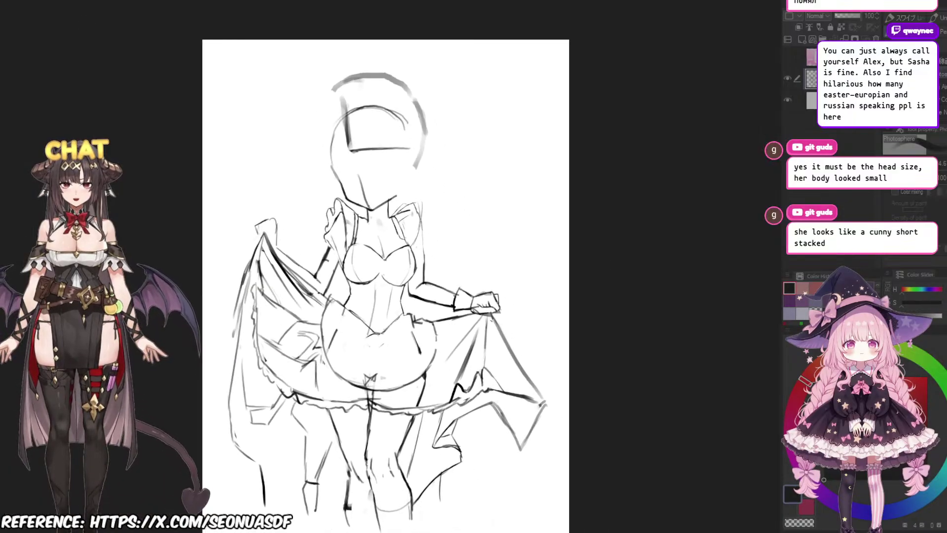
pyautogui.scroll(-4, 459, 153)
pyautogui.scroll(2, 458, 150)
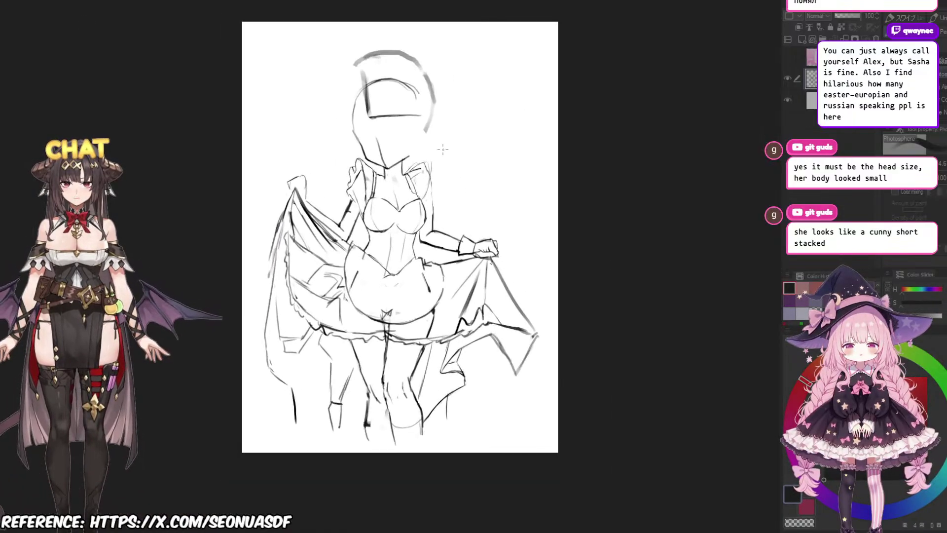
pyautogui.moveTo(442, 149)
pyautogui.mouseDown()
pyautogui.moveTo(402, 178)
pyautogui.moveTo(411, 166)
pyautogui.moveTo(386, 88)
pyautogui.moveTo(281, 69)
pyautogui.mouseUp()
pyautogui.scroll(2, 434, 178)
pyautogui.press('e')
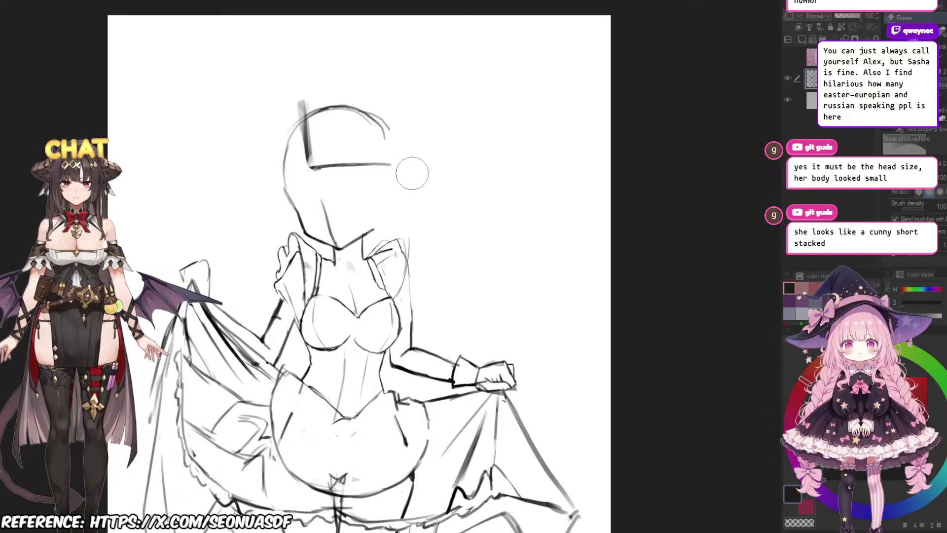
pyautogui.moveTo(409, 170)
pyautogui.mouseDown()
pyautogui.moveTo(331, 166)
pyautogui.moveTo(317, 140)
pyautogui.mouseUp()
pyautogui.scroll(-4, 432, 136)
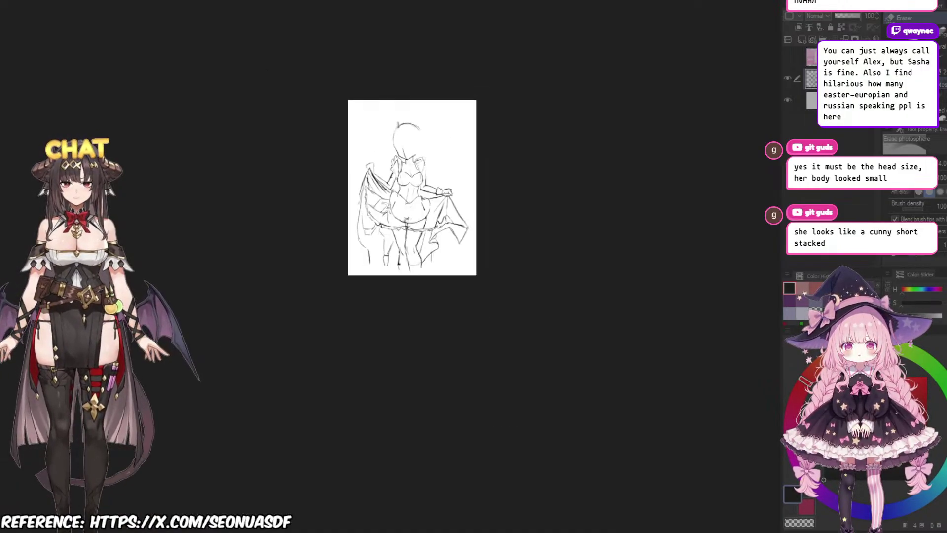
pyautogui.scroll(2, 465, 114)
pyautogui.scroll(5, 389, 125)
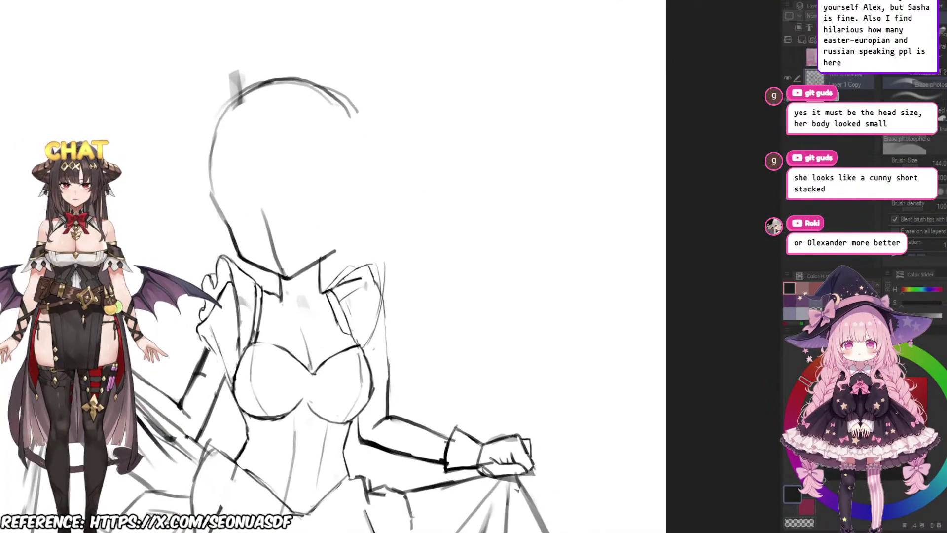
# Step: Sketch a slightly lower arc just inside the upper left of the skull contour
pyautogui.press('b')
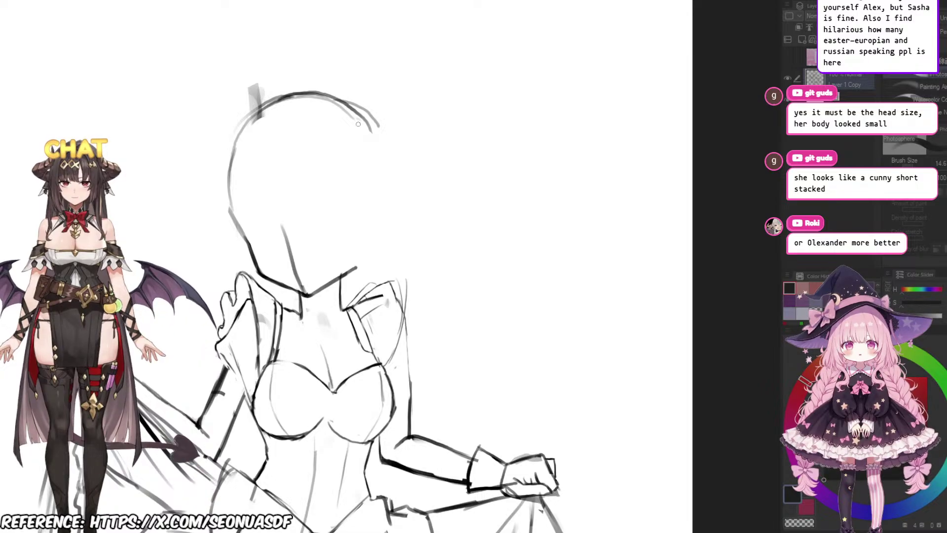
pyautogui.moveTo(362, 192); pyautogui.dragTo(376, 162)
pyautogui.press('e')
pyautogui.press('b')
pyautogui.hotkey('ctrl', 'z')
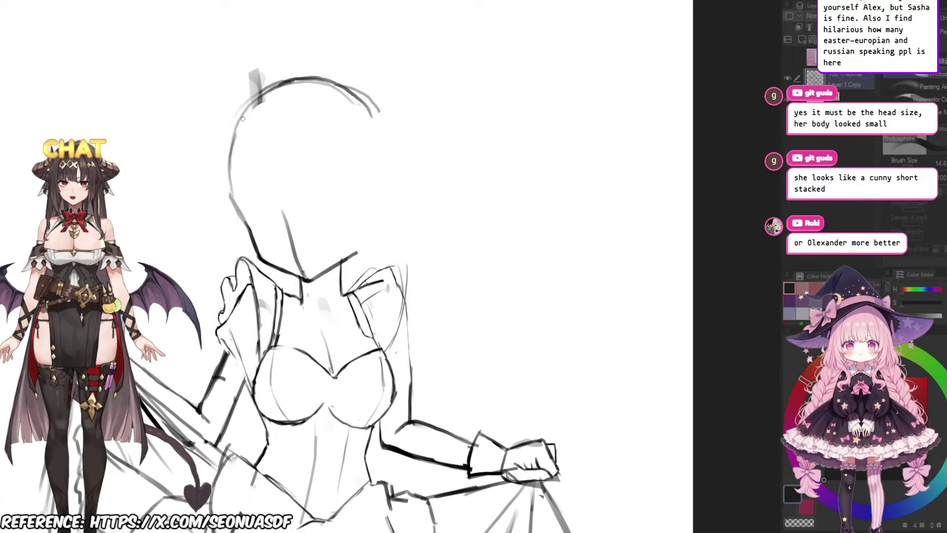
pyautogui.moveTo(241, 119)
pyautogui.mouseDown()
pyautogui.moveTo(294, 89)
pyautogui.moveTo(307, 102)
pyautogui.mouseUp()
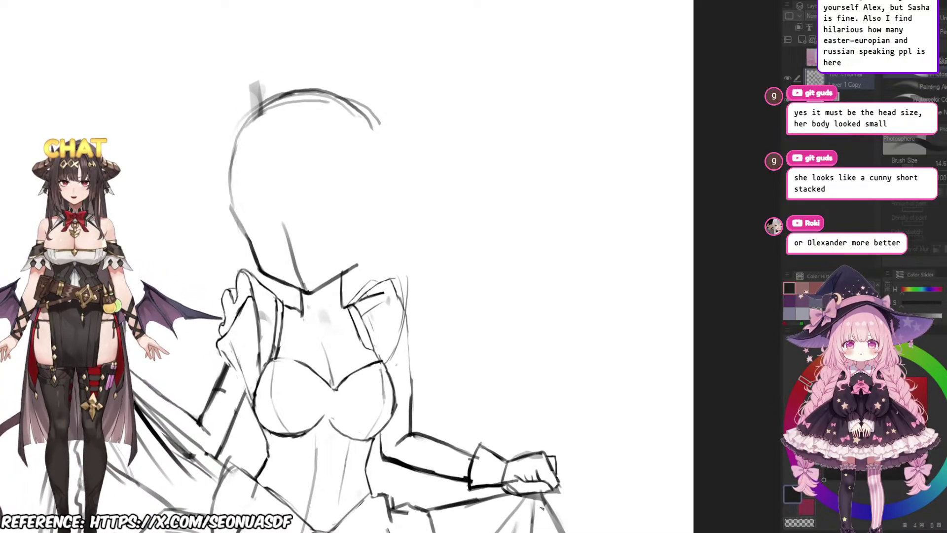
# Step: Erase the leftover stub of the centre line sticking out above the skull
pyautogui.scroll(1, 307, 103)
pyautogui.press('e')
pyautogui.moveTo(222, 115); pyautogui.dragTo(279, 63)
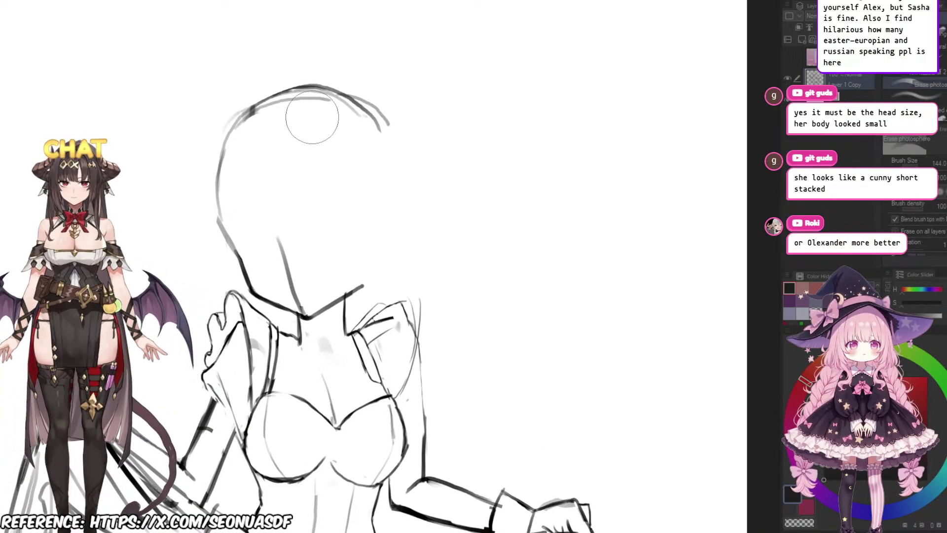
pyautogui.press('b')
pyautogui.press('e')
pyautogui.press('b')
# Step: Reinforce the inner crown arc with extra strokes running over the top toward the right side of the head
pyautogui.moveTo(302, 107); pyautogui.dragTo(268, 124)
pyautogui.scroll(1, 294, 114)
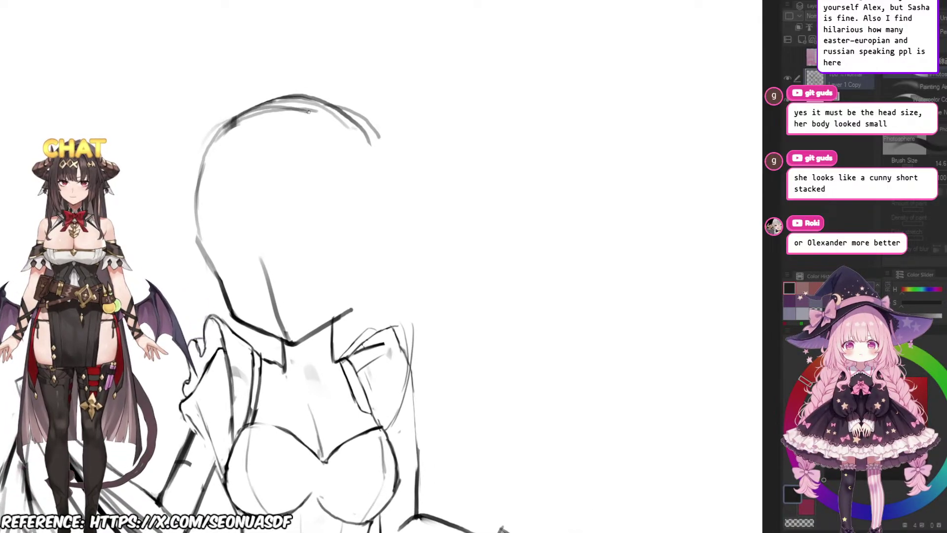
pyautogui.moveTo(327, 118); pyautogui.dragTo(344, 124)
pyautogui.scroll(-2, 374, 266)
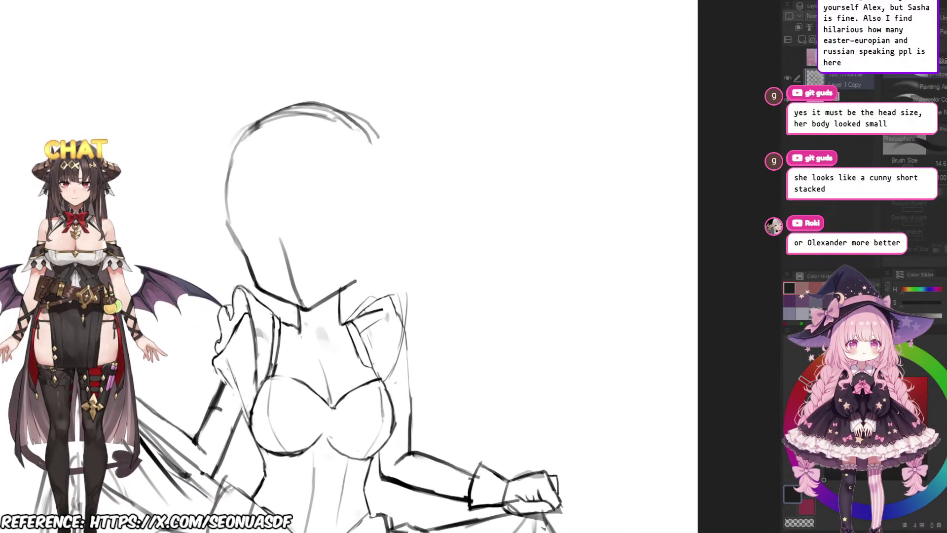
pyautogui.scroll(2, 281, 131)
pyautogui.scroll(1, 281, 131)
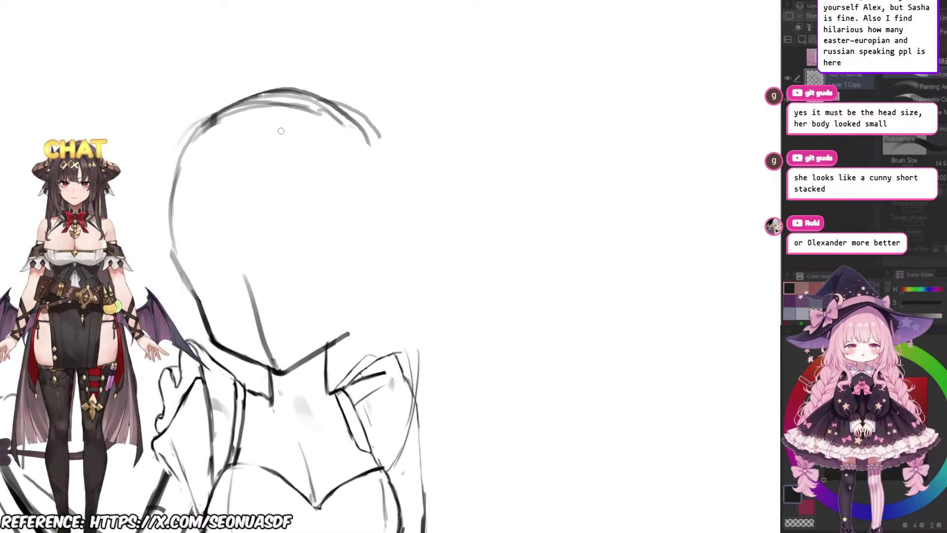
pyautogui.moveTo(274, 100)
pyautogui.mouseDown()
pyautogui.moveTo(346, 123)
pyautogui.moveTo(370, 150)
pyautogui.mouseUp()
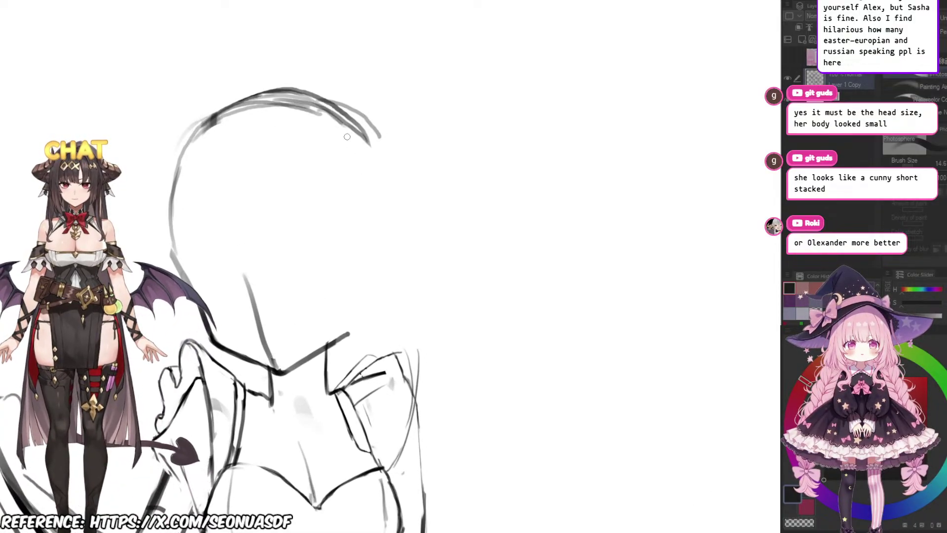
# Step: Draw the right side of the head contour from the crown down toward the cheek
pyautogui.moveTo(330, 122); pyautogui.dragTo(387, 194)
pyautogui.hotkey('ctrl', 'z')
pyautogui.moveTo(259, 106)
pyautogui.mouseDown()
pyautogui.moveTo(347, 147)
pyautogui.moveTo(379, 192)
pyautogui.moveTo(343, 123)
pyautogui.mouseUp()
pyautogui.hotkey('ctrl', 'z')
pyautogui.moveTo(375, 175); pyautogui.dragTo(367, 275)
pyautogui.moveTo(363, 312); pyautogui.dragTo(384, 275)
pyautogui.scroll(-2, 383, 275)
pyautogui.scroll(2, 384, 275)
# Step: Erase the right jaw line, redraw it thinner from the chin upward, and extend the right neck line to meet it
pyautogui.press('e')
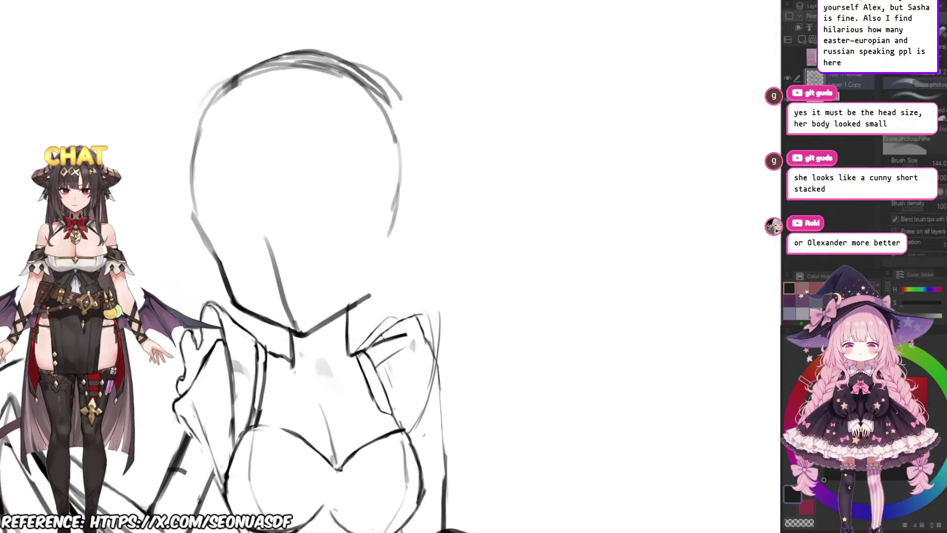
pyautogui.moveTo(341, 315); pyautogui.dragTo(318, 315)
pyautogui.scroll(3, 340, 316)
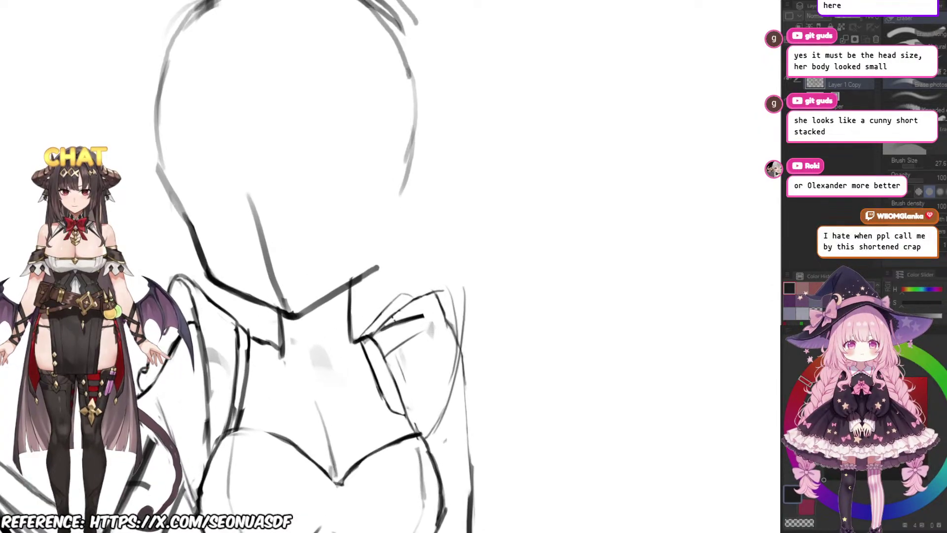
pyautogui.moveTo(350, 302); pyautogui.dragTo(382, 291)
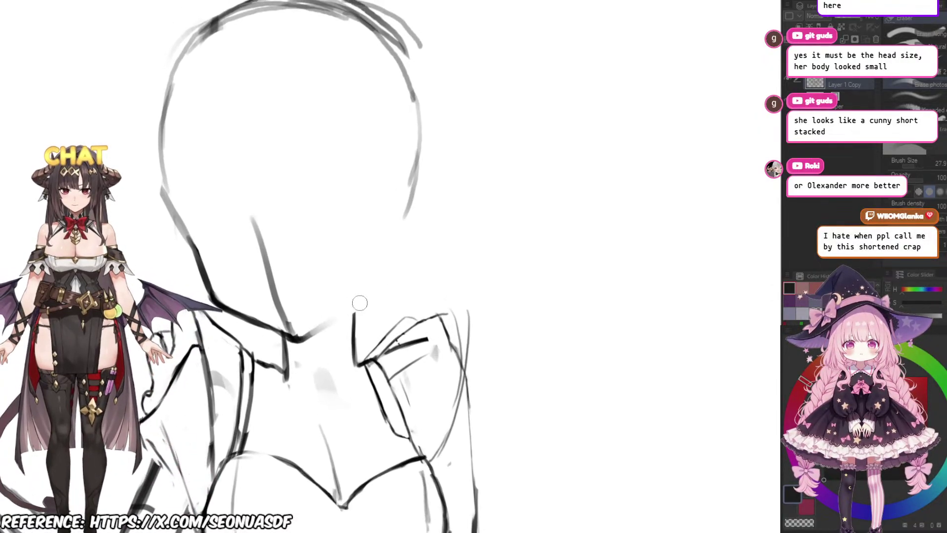
pyautogui.press('p')
pyautogui.moveTo(328, 323); pyautogui.dragTo(373, 294)
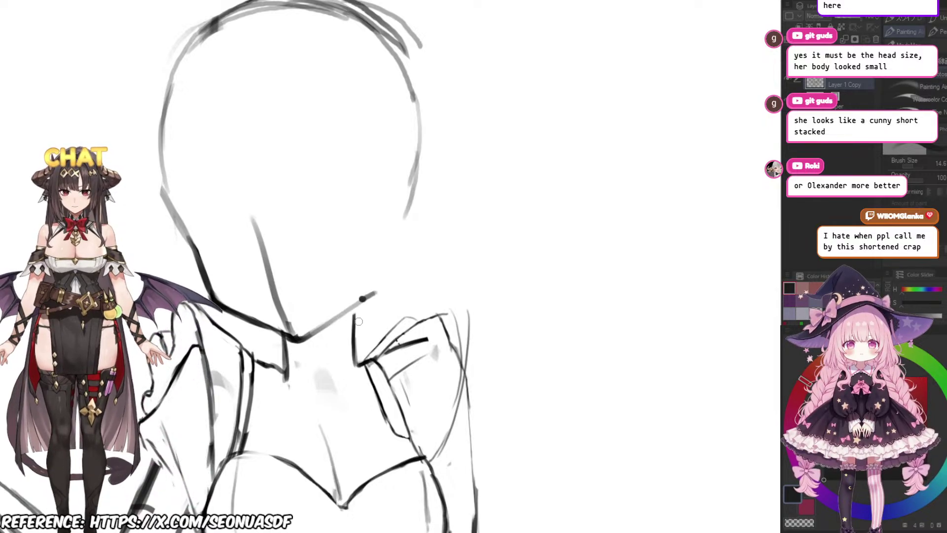
pyautogui.moveTo(354, 306); pyautogui.dragTo(355, 323)
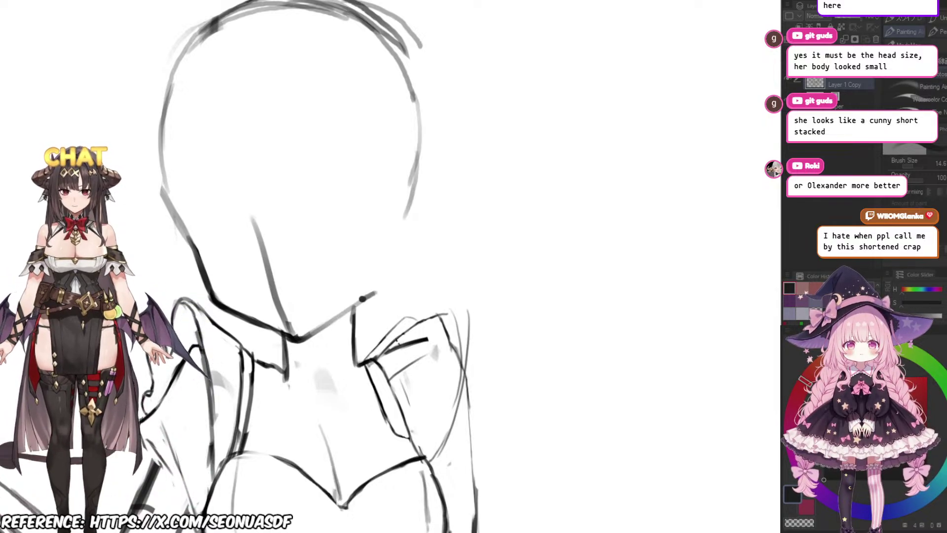
# Step: Examine the new head shape against the neck and shoulders, both close up and from farther out
pyautogui.scroll(-3, 381, 296)
pyautogui.scroll(1, 381, 295)
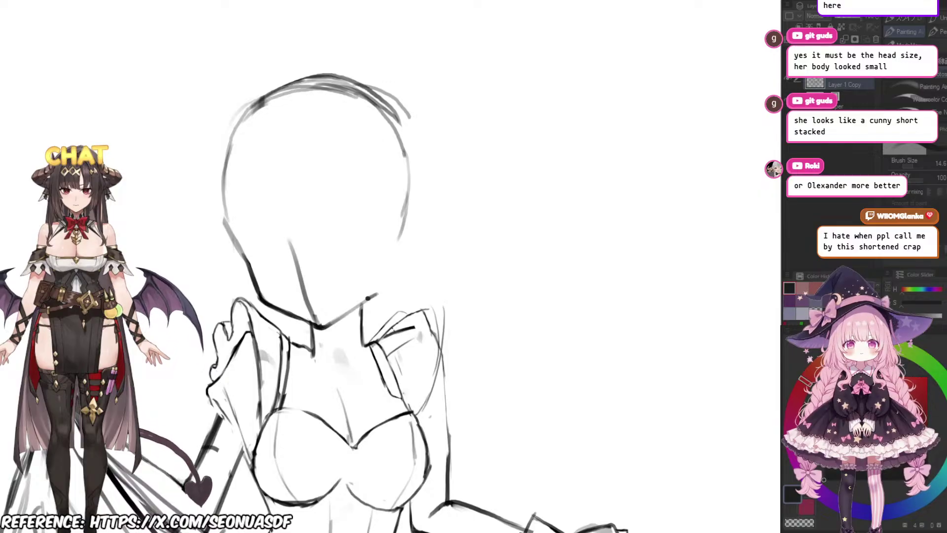
pyautogui.scroll(3, 408, 290)
pyautogui.scroll(-4, 493, 103)
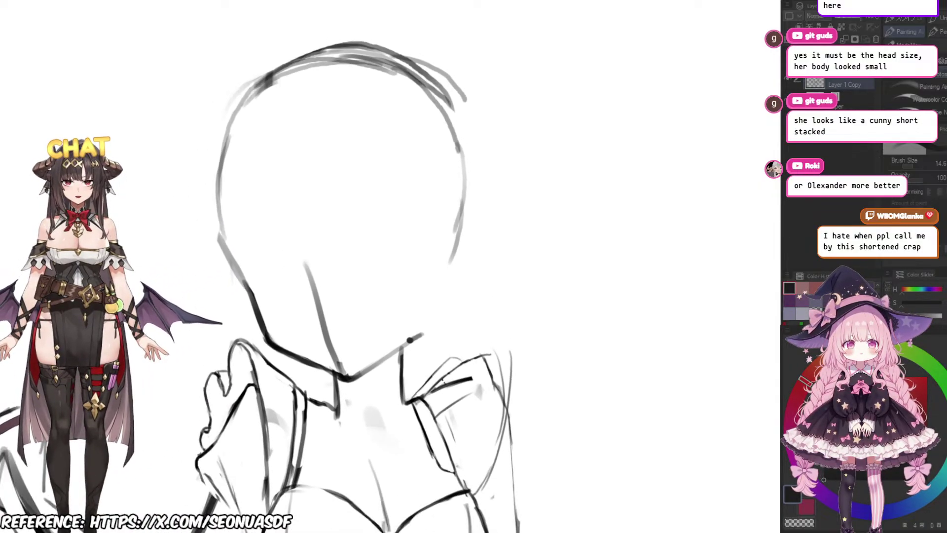
pyautogui.scroll(2, 500, 102)
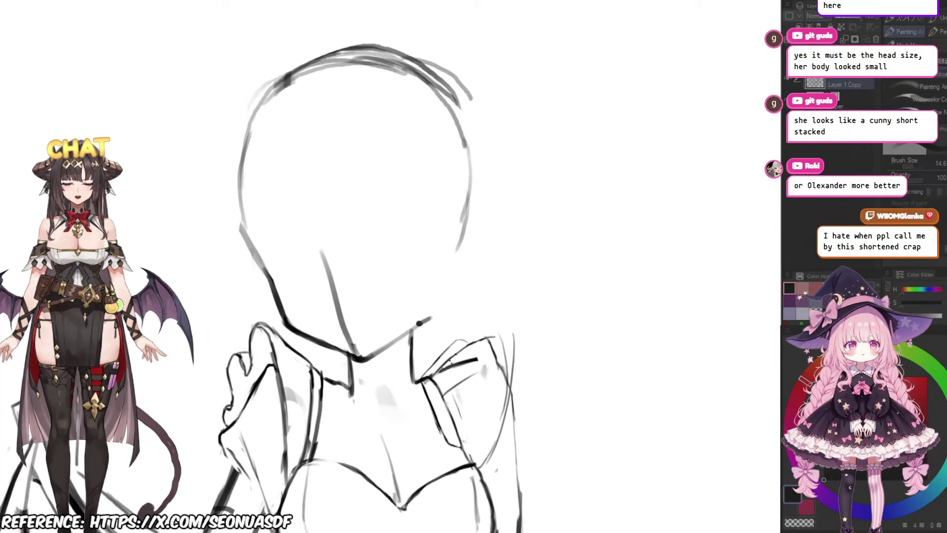
pyautogui.scroll(-2, 500, 103)
pyautogui.scroll(2, 500, 102)
pyautogui.moveTo(447, 123); pyautogui.dragTo(478, 119)
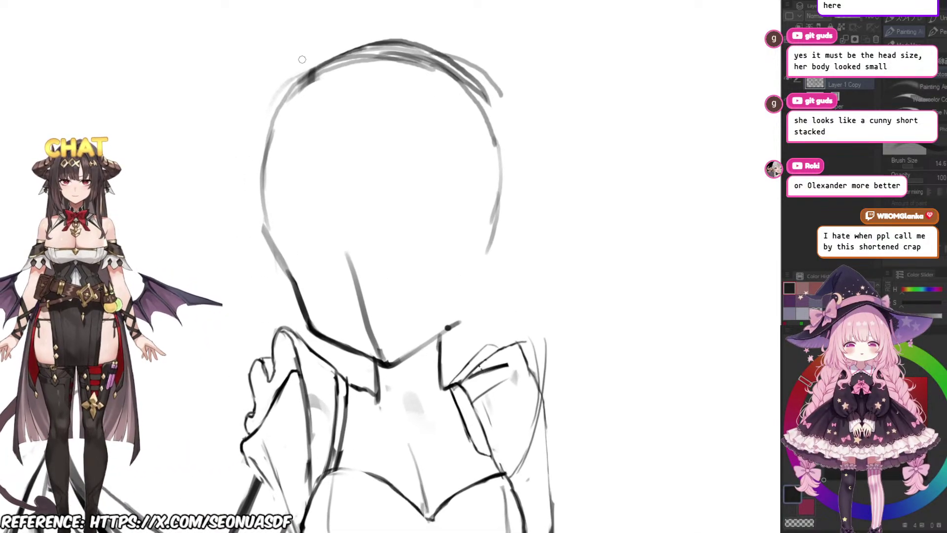
# Step: Try a wider contour stroke outside the upper left of the head, and undo it
pyautogui.moveTo(262, 57)
pyautogui.mouseDown()
pyautogui.moveTo(240, 147)
pyautogui.moveTo(241, 168)
pyautogui.mouseUp()
pyautogui.hotkey('ctrl', 'z')
pyautogui.moveTo(469, 256); pyautogui.dragTo(443, 277)
pyautogui.scroll(-3, 446, 280)
pyautogui.scroll(2, 451, 283)
pyautogui.scroll(1, 451, 285)
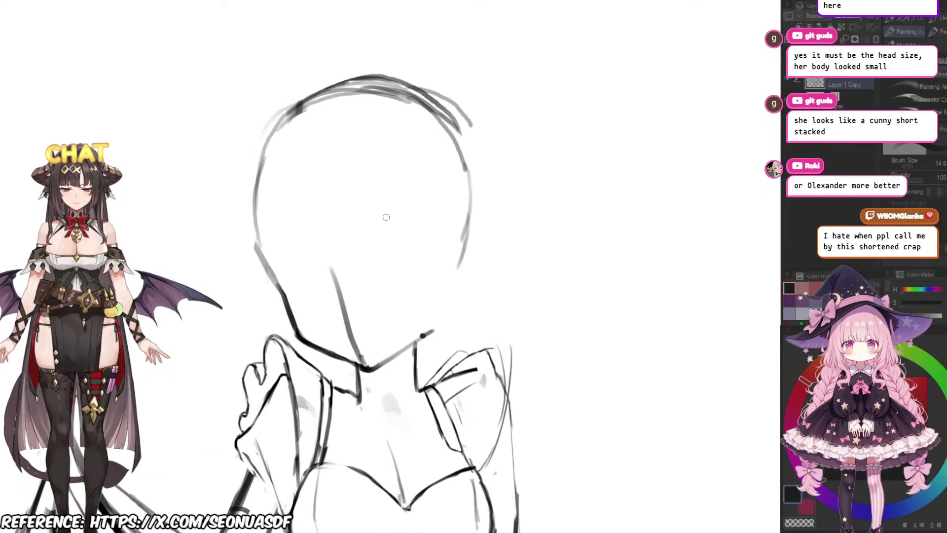
# Step: Lasso the whole head with the jaw, move it slightly down toward the neck, and clear the selection
pyautogui.press('m')
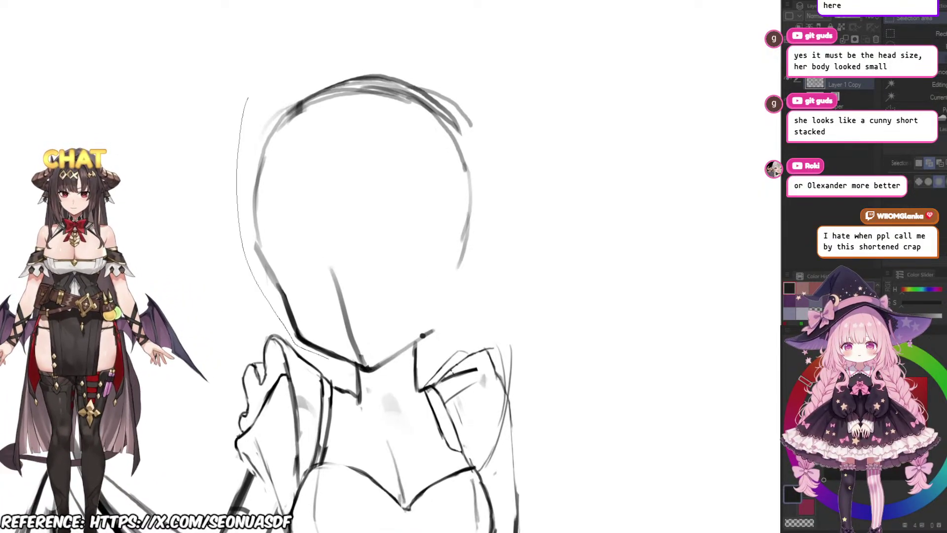
pyautogui.moveTo(374, 374)
pyautogui.mouseDown()
pyautogui.moveTo(443, 333)
pyautogui.moveTo(533, 230)
pyautogui.moveTo(481, 61)
pyautogui.moveTo(222, 109)
pyautogui.mouseUp()
pyautogui.hotkey('ctrl', 't')
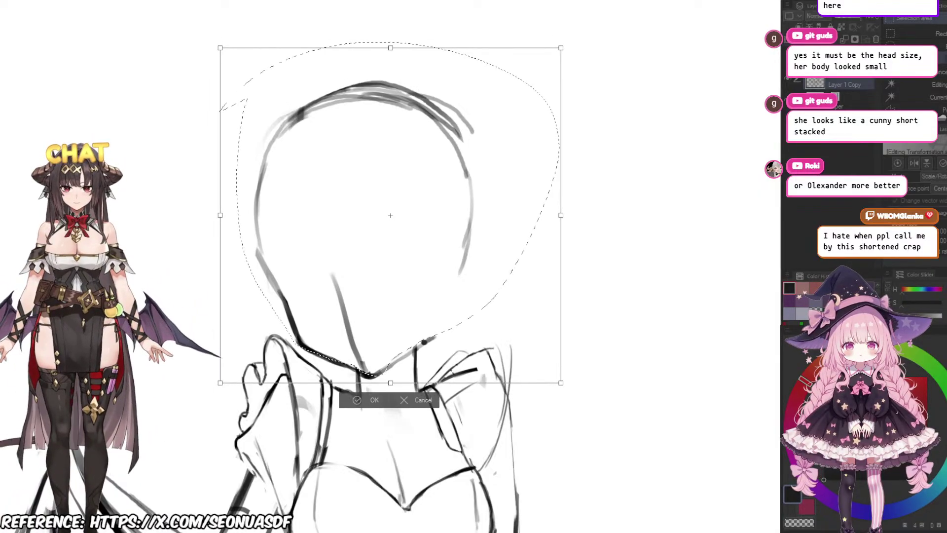
pyautogui.moveTo(389, 217); pyautogui.dragTo(388, 217)
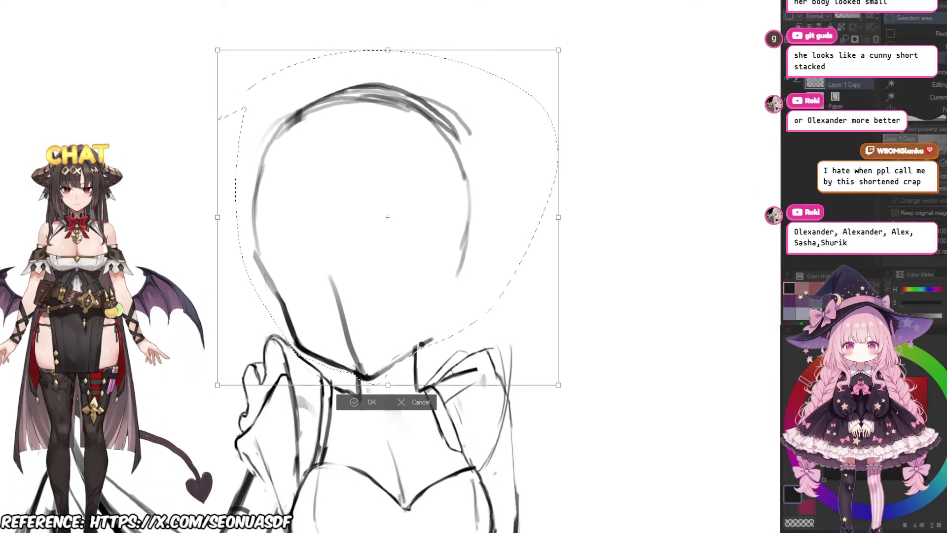
pyautogui.press('Return')
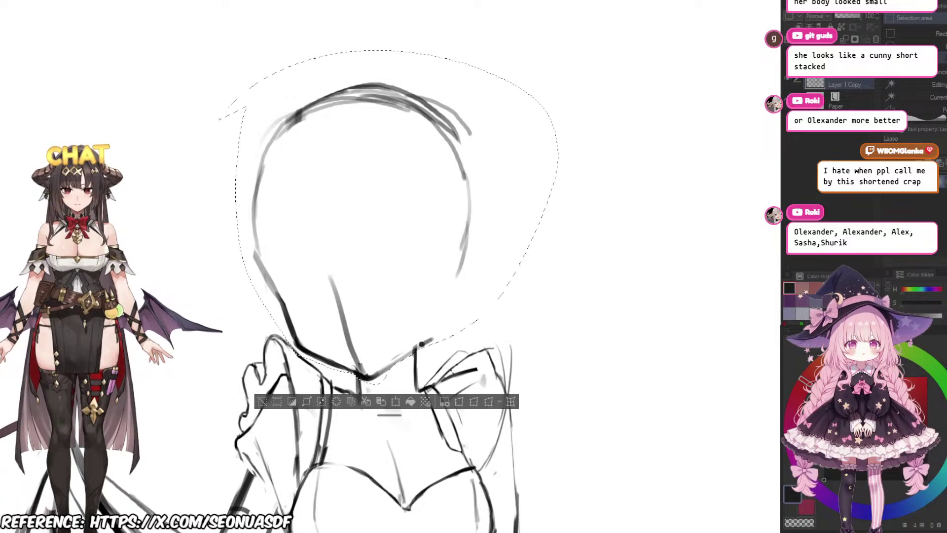
pyautogui.hotkey('ctrl', 'd')
pyautogui.scroll(-3, 387, 266)
pyautogui.scroll(3, 450, 333)
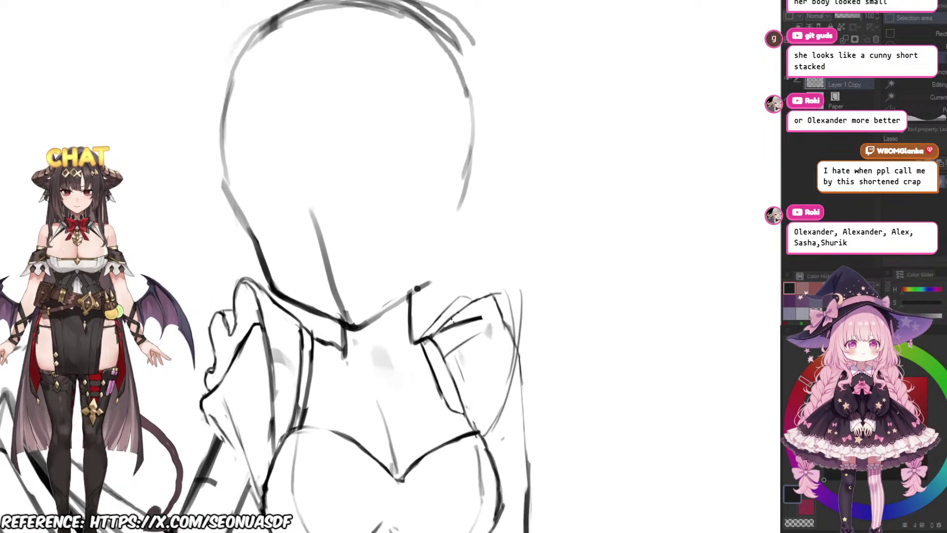
pyautogui.scroll(2, 451, 333)
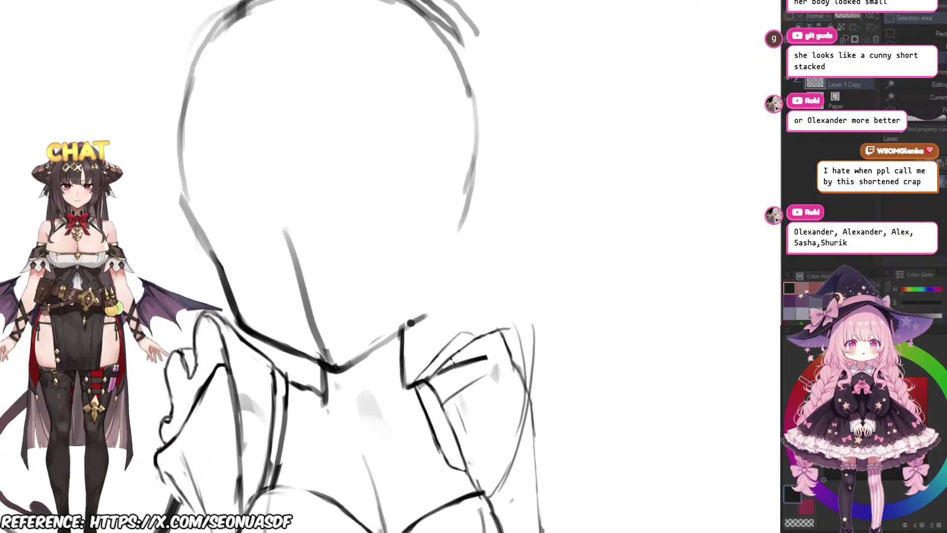
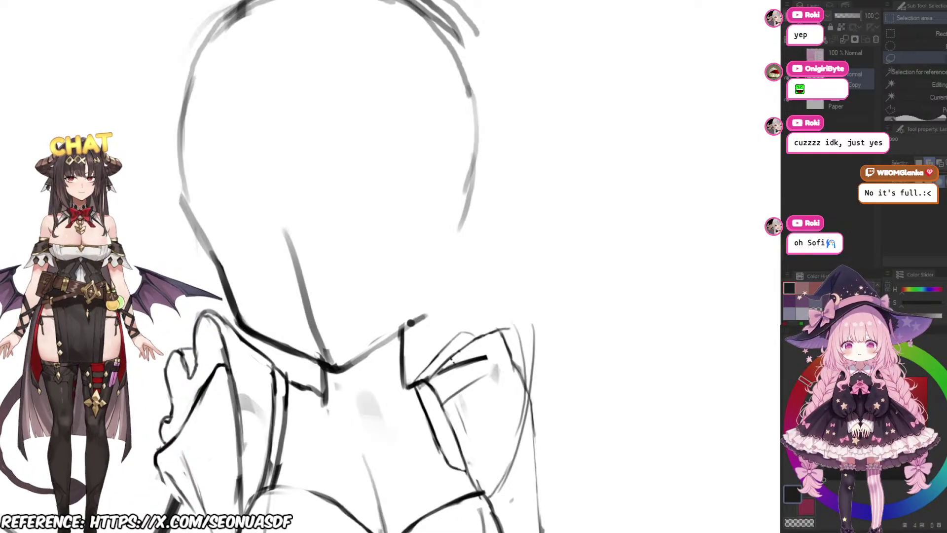
# Step: Try a wider pen stroke at the upper end of the slanted line rising from the chin, and undo it
pyautogui.moveTo(412, 301); pyautogui.dragTo(442, 270)
pyautogui.scroll(-2, 443, 269)
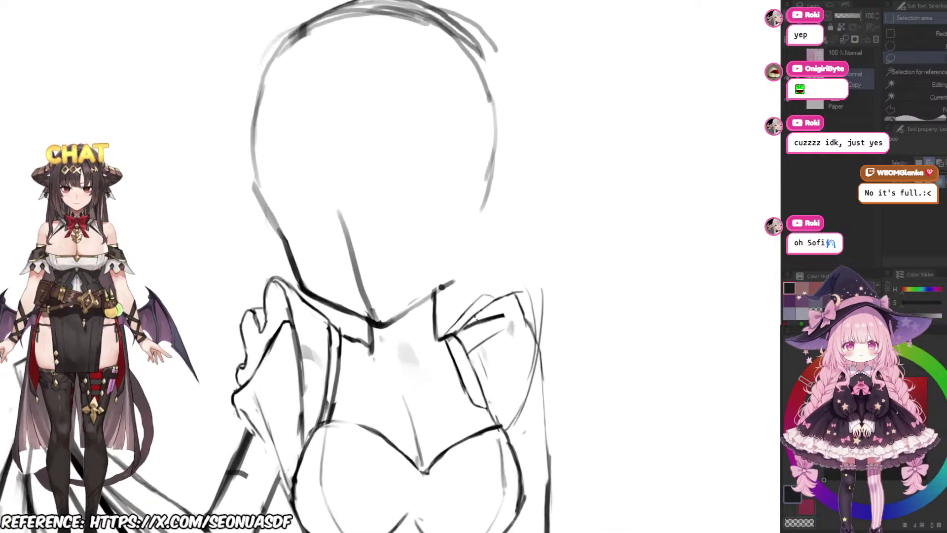
pyautogui.scroll(1, 443, 269)
pyautogui.scroll(2, 357, 205)
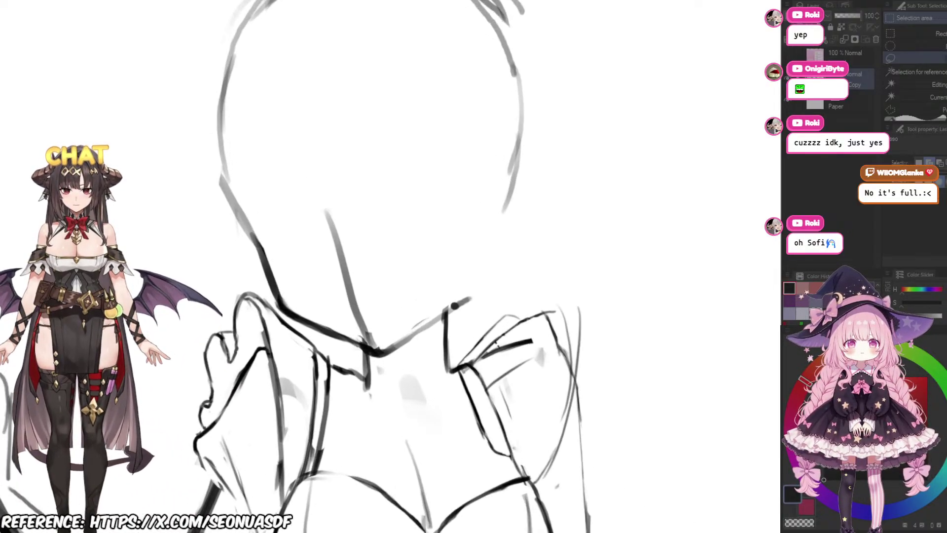
pyautogui.press('p')
pyautogui.scroll(2, 357, 205)
pyautogui.press(']')
pyautogui.press(']')
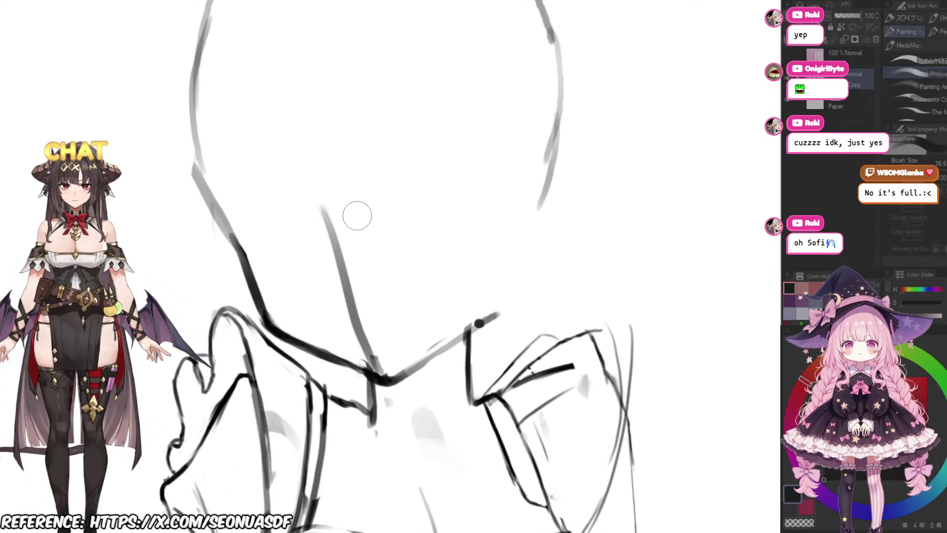
pyautogui.moveTo(335, 206); pyautogui.dragTo(329, 219)
pyautogui.hotkey('ctrl', 'z')
# Step: Erase the faded upper tip of the slanted line inside the face and thin its lower part toward the chin
pyautogui.press('e')
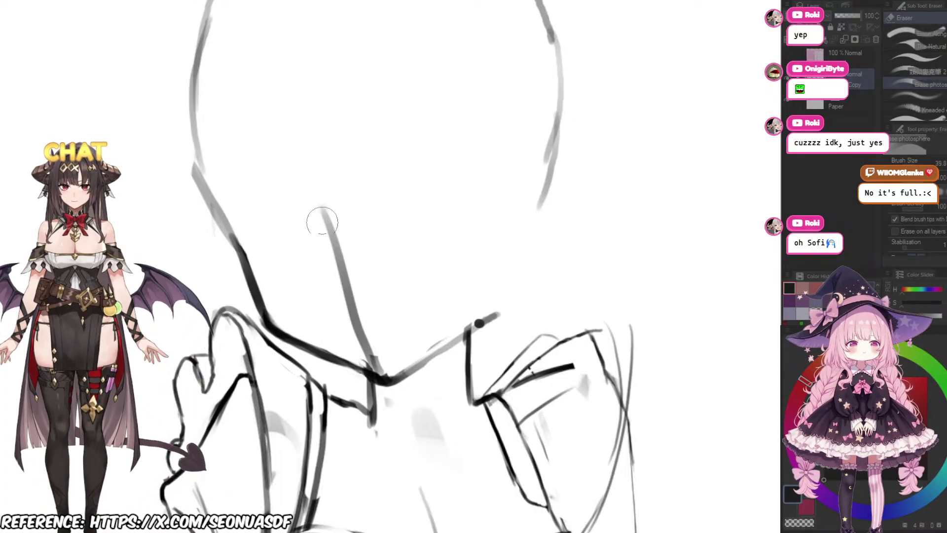
pyautogui.scroll(-3, 349, 218)
pyautogui.scroll(2, 360, 224)
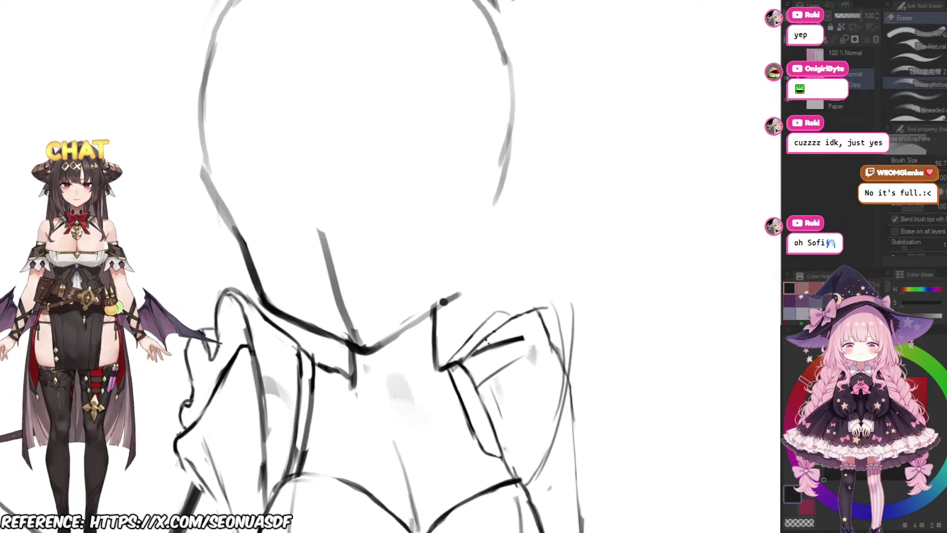
pyautogui.moveTo(337, 251)
pyautogui.mouseDown()
pyautogui.moveTo(329, 272)
pyautogui.moveTo(345, 321)
pyautogui.moveTo(328, 275)
pyautogui.moveTo(326, 257)
pyautogui.moveTo(352, 317)
pyautogui.mouseUp()
# Step: Undo the last pen stroke and reduce the pen size to about 6.9 for refining the slanted line above the chin
pyautogui.press('p')
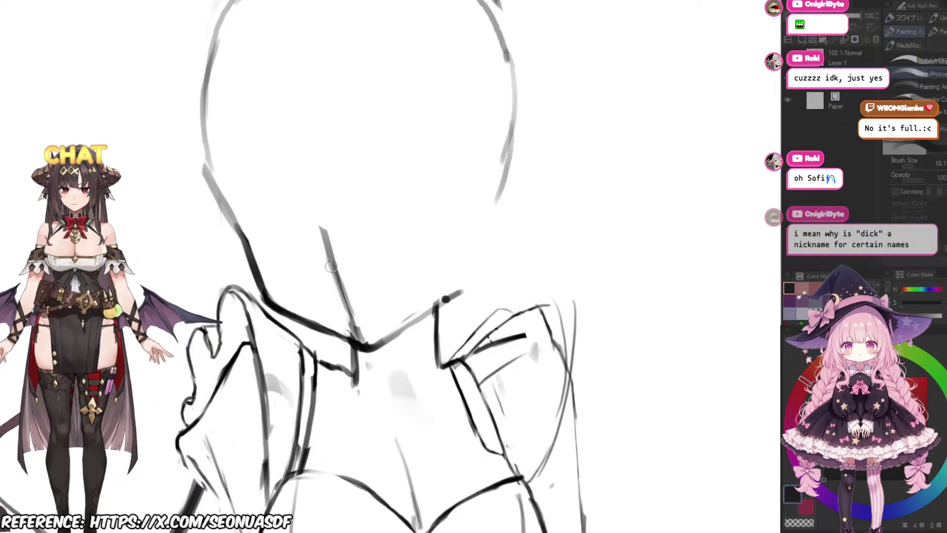
pyautogui.hotkey('ctrl', 'z')
pyautogui.moveTo(446, 299); pyautogui.dragTo(432, 285)
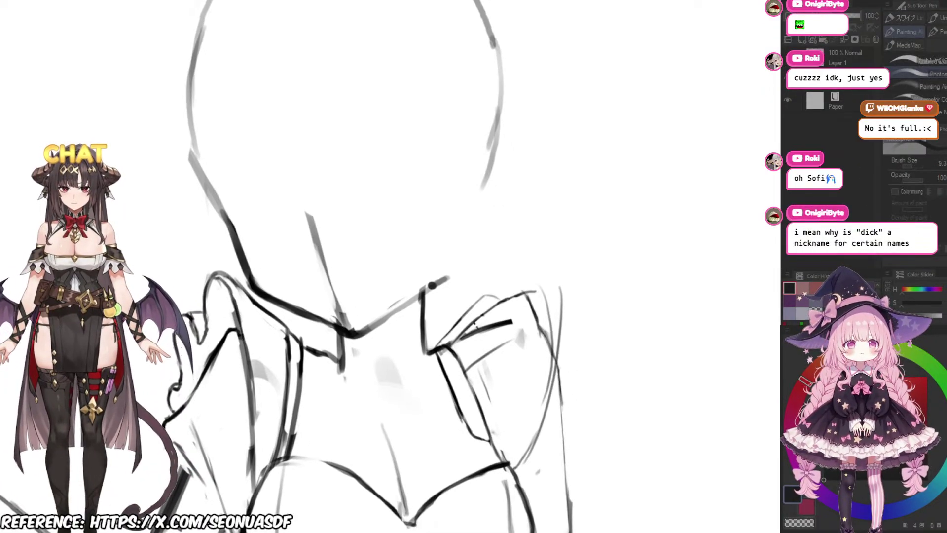
pyautogui.hotkey('ctrl', 'j')
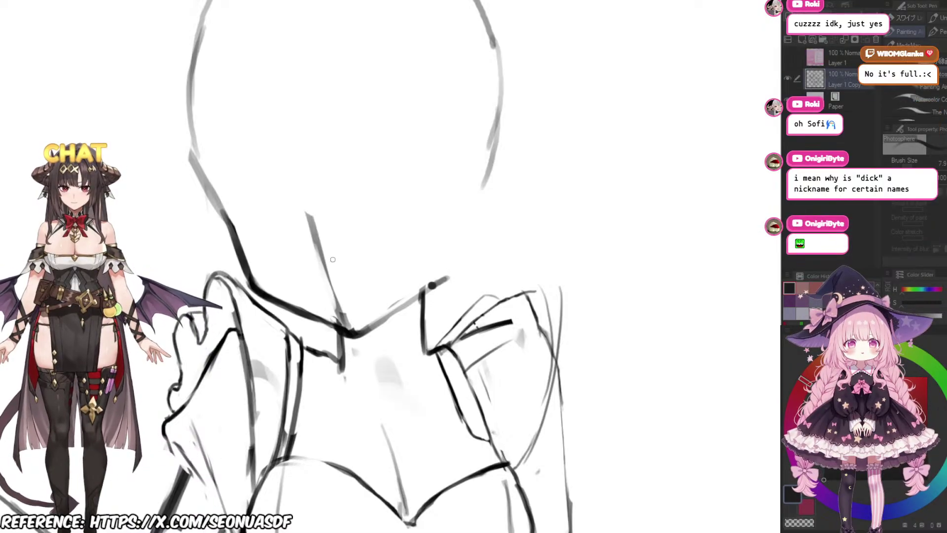
pyautogui.scroll(-2, 332, 257)
pyautogui.scroll(2, 331, 266)
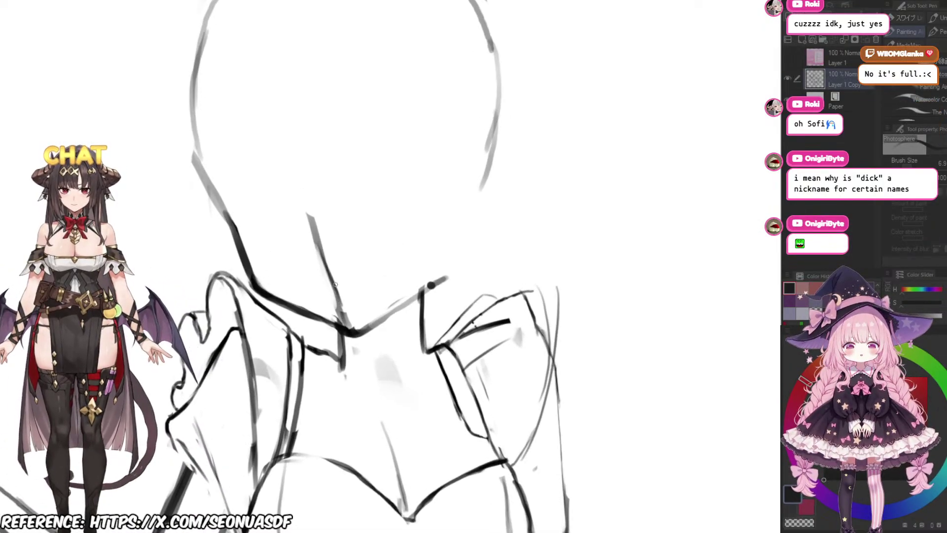
# Step: Erase the thick centre guideline of the face and redraw it as a thinner line running down to the chin
pyautogui.moveTo(344, 308); pyautogui.dragTo(337, 328)
pyautogui.scroll(1, 345, 276)
pyautogui.moveTo(346, 286); pyautogui.dragTo(335, 268)
pyautogui.press('e')
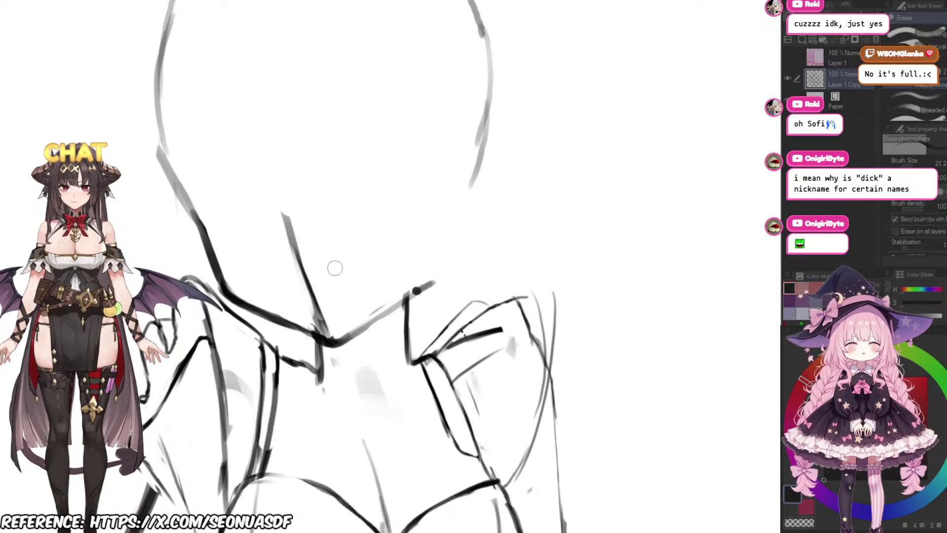
pyautogui.moveTo(305, 231); pyautogui.dragTo(329, 300)
pyautogui.press('[')
pyautogui.moveTo(293, 208); pyautogui.dragTo(322, 305)
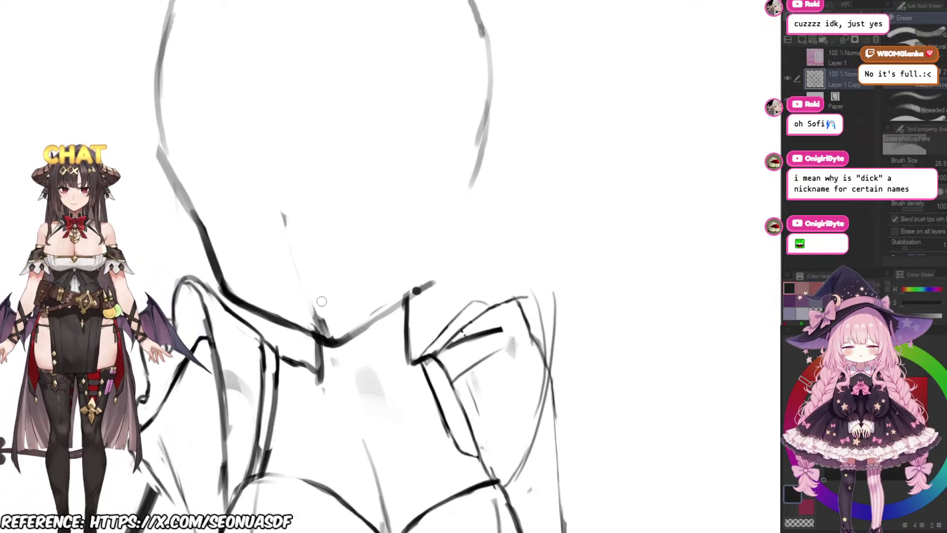
pyautogui.press('p')
pyautogui.moveTo(278, 217); pyautogui.dragTo(320, 322)
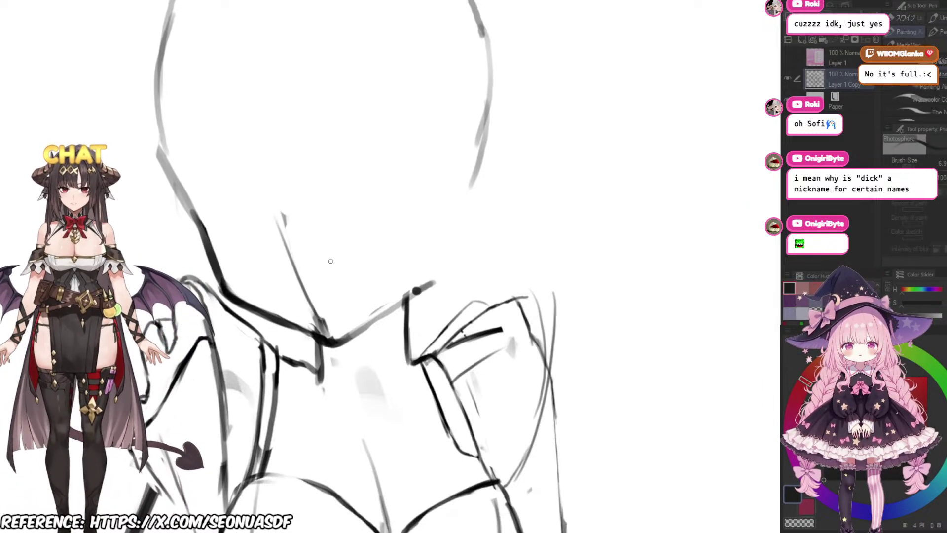
# Step: Clean up the upper end of the face's thin centre guideline and try another stroke along it
pyautogui.moveTo(330, 261); pyautogui.dragTo(370, 262)
pyautogui.scroll(-1, 370, 264)
pyautogui.press('e')
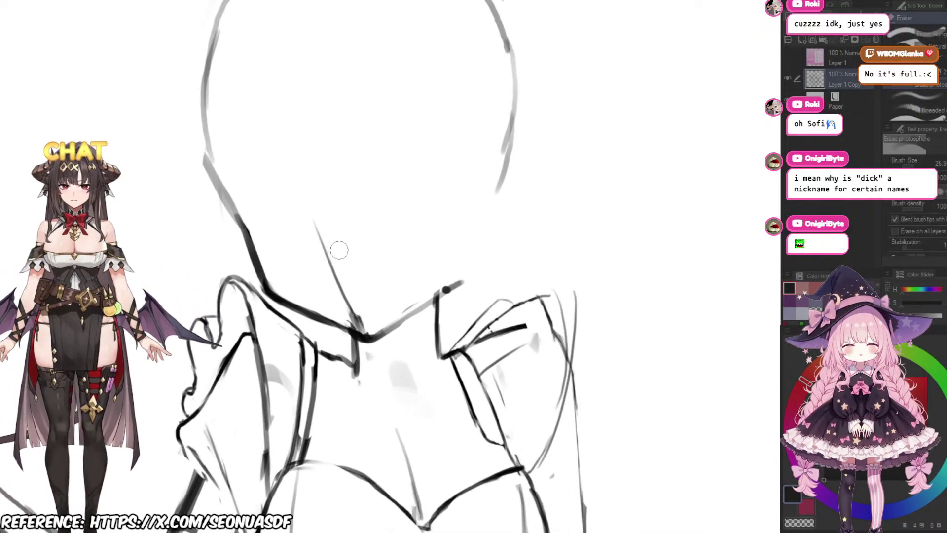
pyautogui.press('p')
pyautogui.moveTo(314, 227); pyautogui.dragTo(356, 316)
pyautogui.hotkey('ctrl', 'z')
pyautogui.press('e')
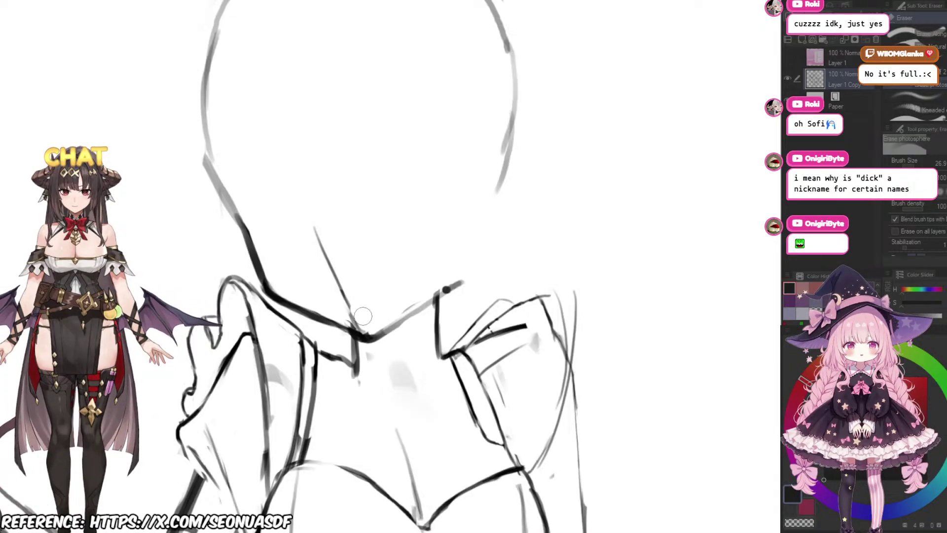
pyautogui.press('p')
pyautogui.scroll(-1, 389, 266)
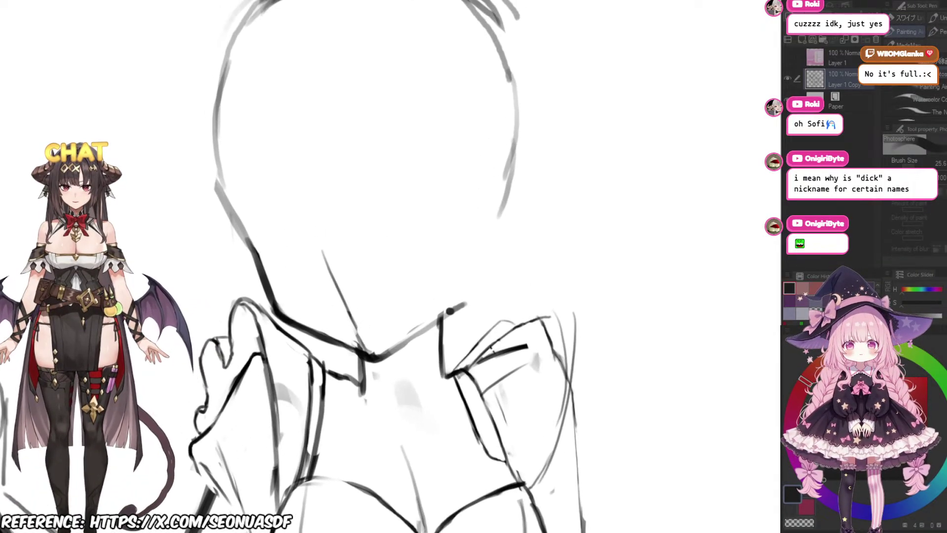
# Step: Thin out the thick left cheek outline with the eraser and redraw it as a cleaner line toward the jaw
pyautogui.scroll(2, 389, 267)
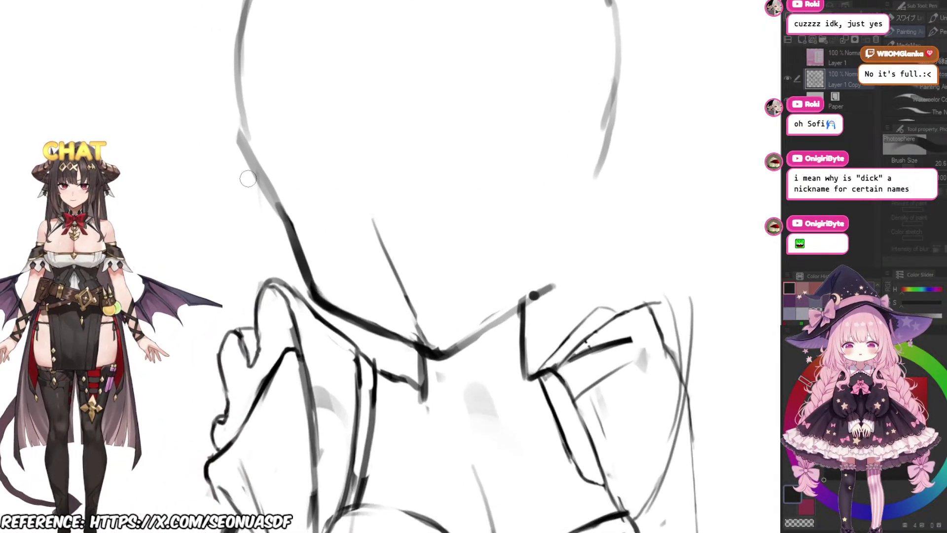
pyautogui.moveTo(248, 178); pyautogui.dragTo(287, 238)
pyautogui.hotkey('ctrl', 'z')
pyautogui.press('e')
pyautogui.moveTo(245, 158); pyautogui.dragTo(281, 222)
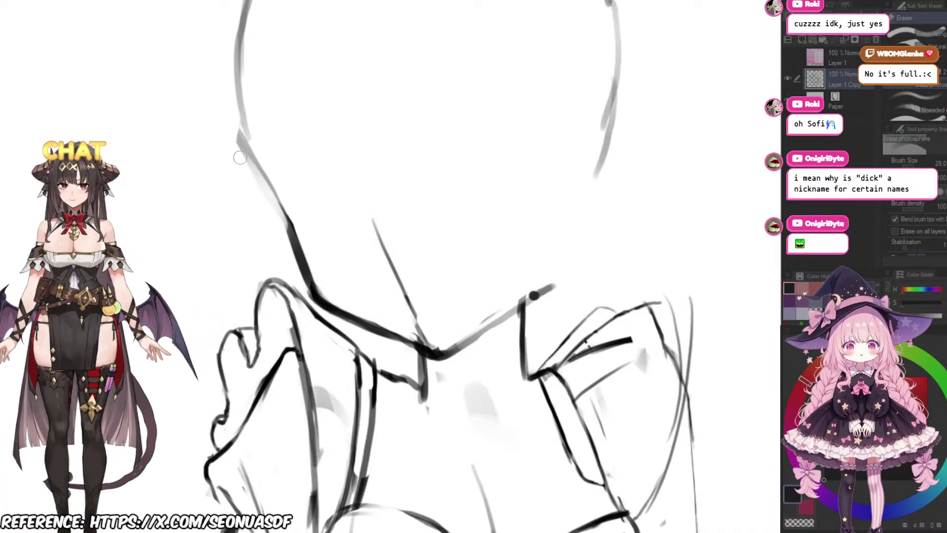
pyautogui.press('p')
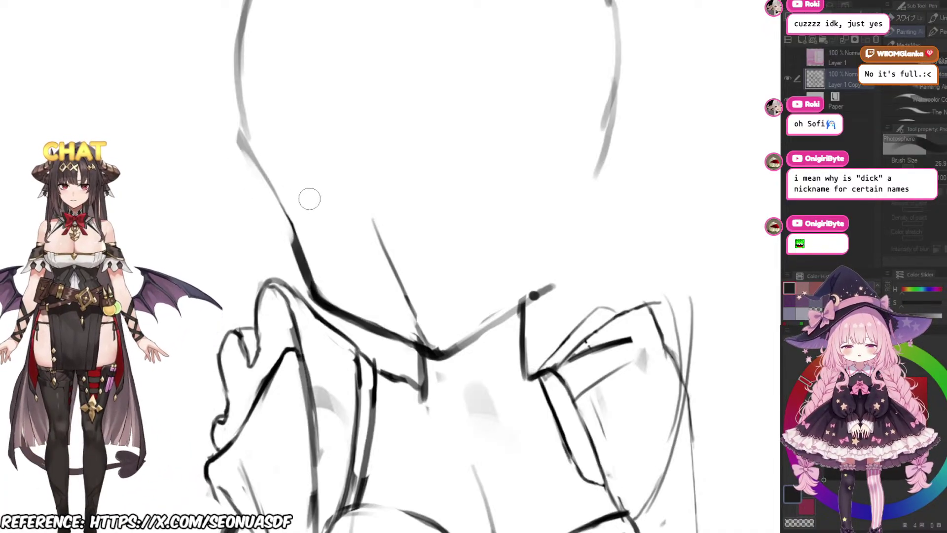
pyautogui.moveTo(257, 165)
pyautogui.mouseDown()
pyautogui.moveTo(298, 242)
pyautogui.moveTo(294, 234)
pyautogui.moveTo(295, 272)
pyautogui.mouseUp()
pyautogui.press('e')
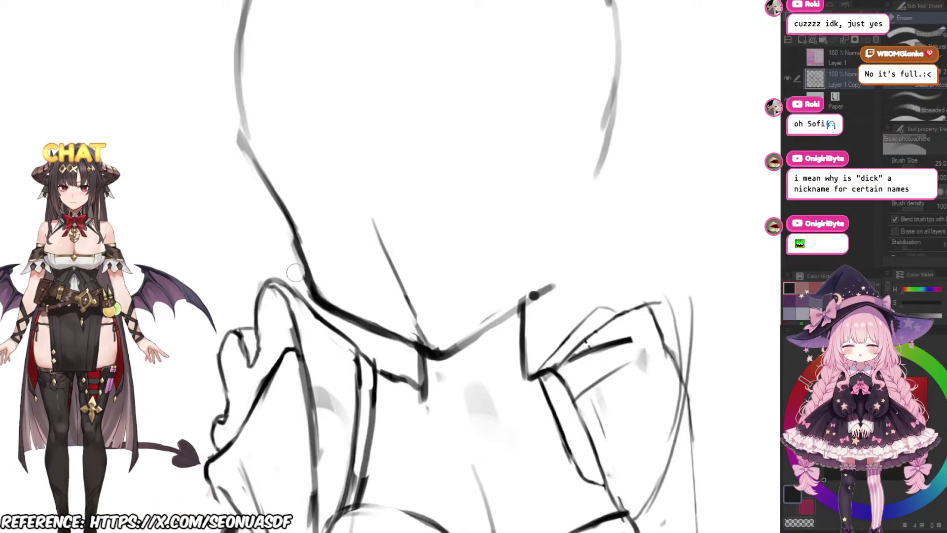
pyautogui.press('p')
pyautogui.moveTo(303, 226); pyautogui.dragTo(308, 241)
# Step: Sketch an angled eye guideline from the left cheek edge up past the centre line and across the face
pyautogui.moveTo(282, 193); pyautogui.dragTo(455, 110)
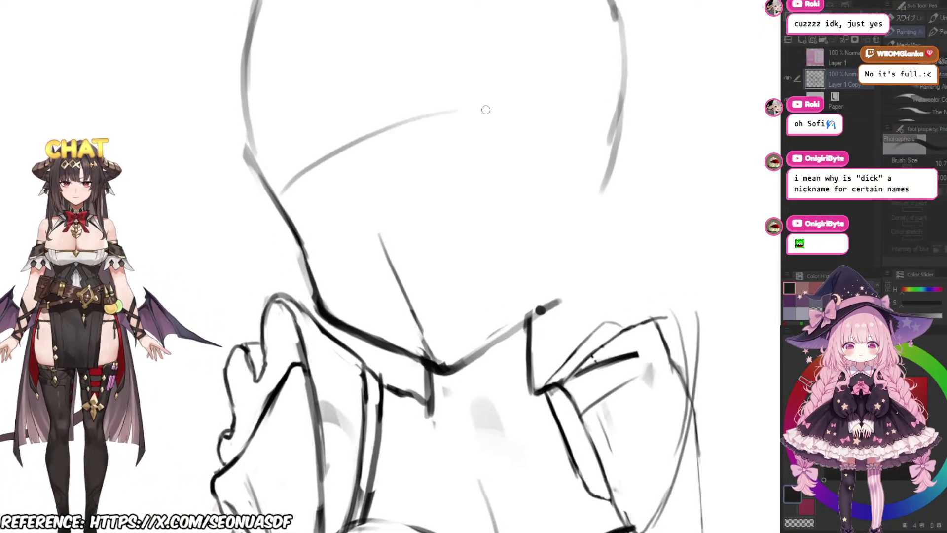
pyautogui.hotkey('ctrl', 'z')
pyautogui.moveTo(383, 194); pyautogui.dragTo(387, 200)
pyautogui.moveTo(312, 251)
pyautogui.mouseDown()
pyautogui.moveTo(377, 207)
pyautogui.moveTo(370, 234)
pyautogui.moveTo(513, 205)
pyautogui.mouseUp()
pyautogui.hotkey('ctrl', 'z')
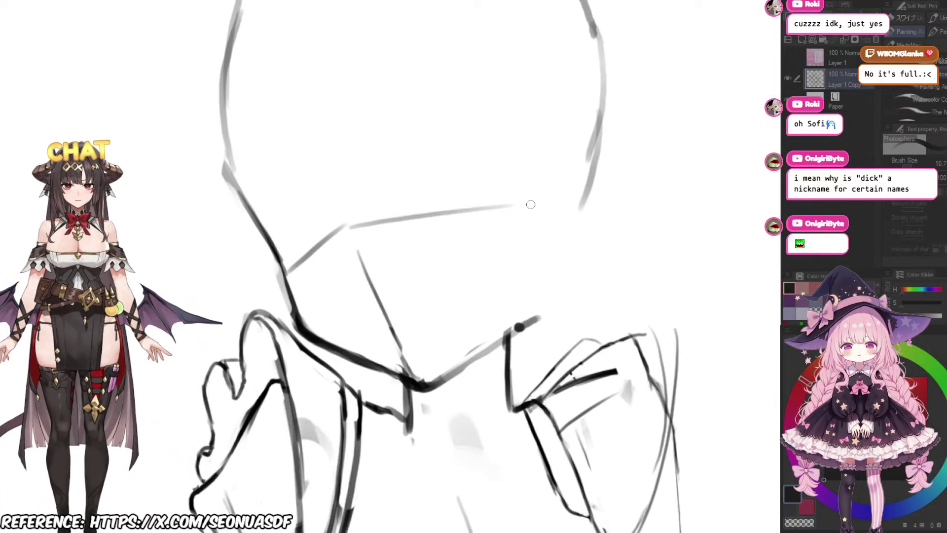
pyautogui.moveTo(433, 244); pyautogui.dragTo(422, 247)
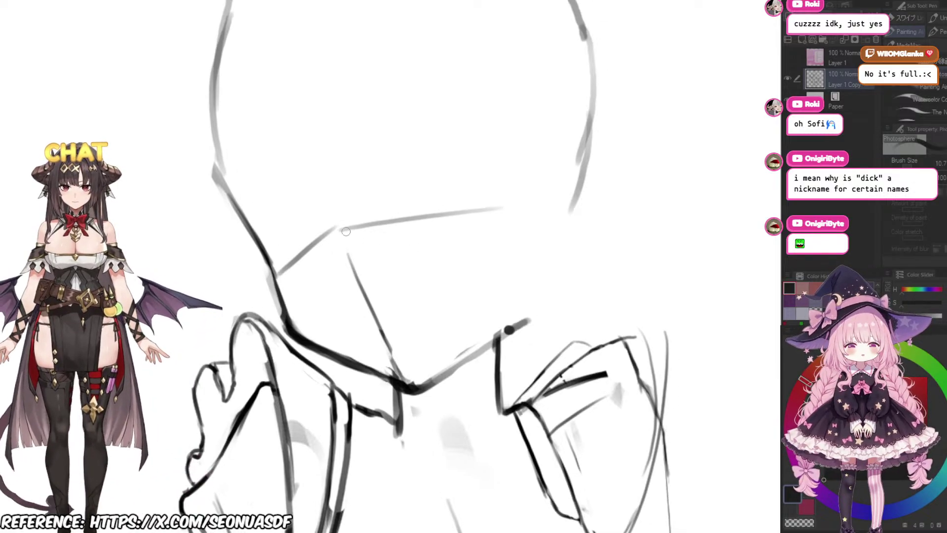
pyautogui.moveTo(345, 232)
pyautogui.mouseDown()
pyautogui.moveTo(411, 213)
pyautogui.moveTo(514, 211)
pyautogui.mouseUp()
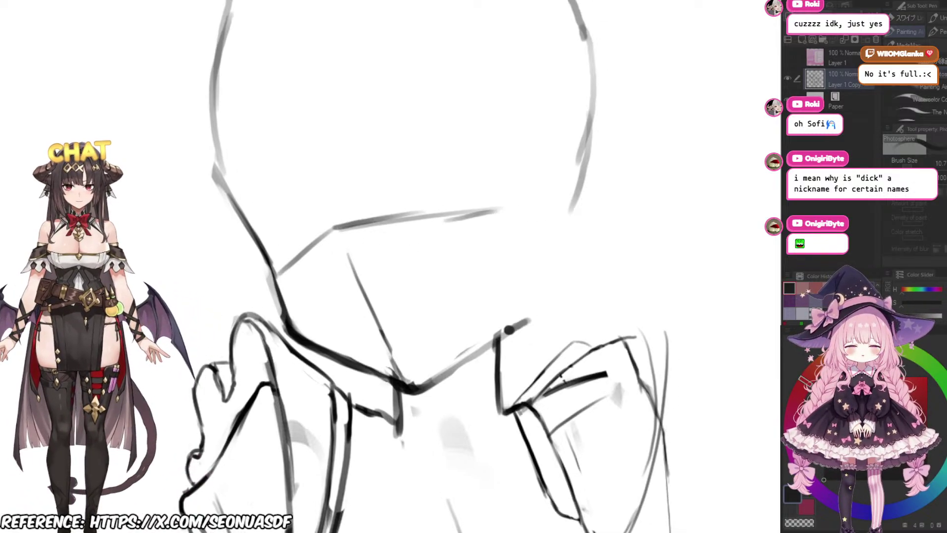
pyautogui.scroll(-3, 402, 241)
pyautogui.moveTo(402, 241); pyautogui.dragTo(378, 273)
pyautogui.scroll(2, 383, 316)
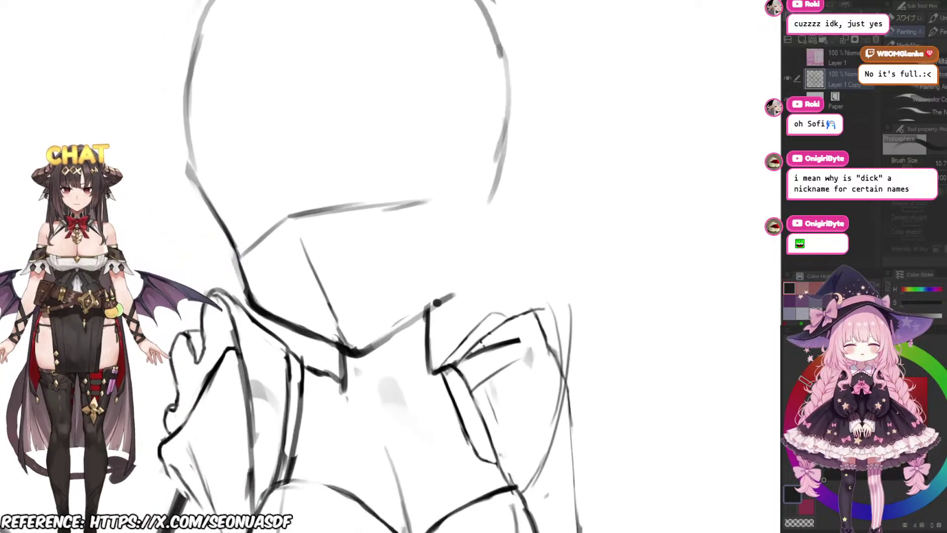
pyautogui.moveTo(383, 316)
pyautogui.mouseDown()
pyautogui.moveTo(396, 305)
pyautogui.moveTo(364, 331)
pyautogui.mouseUp()
# Step: Trim the thick strokes at the chin tip with the eraser and reconnect the top of the neck line to the jaw
pyautogui.press('e')
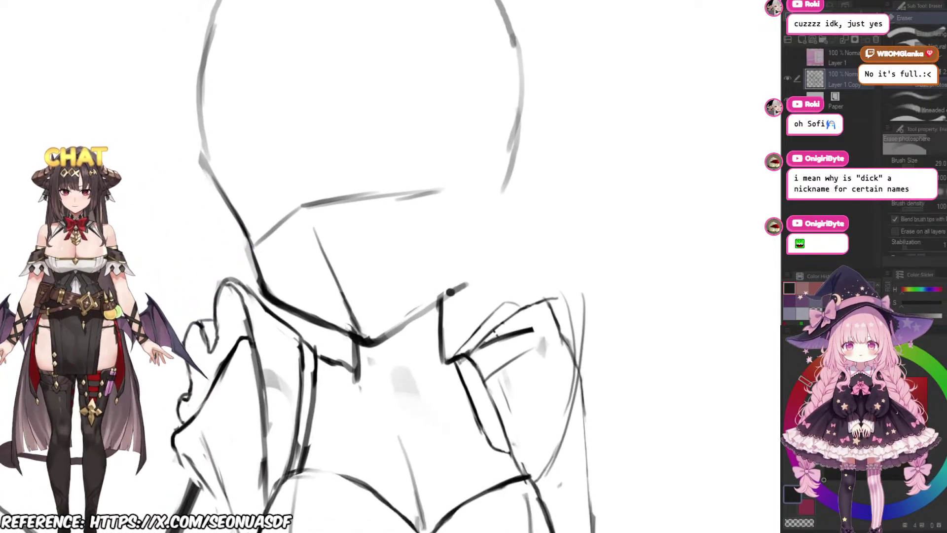
pyautogui.scroll(-3, 413, 377)
pyautogui.scroll(5, 416, 364)
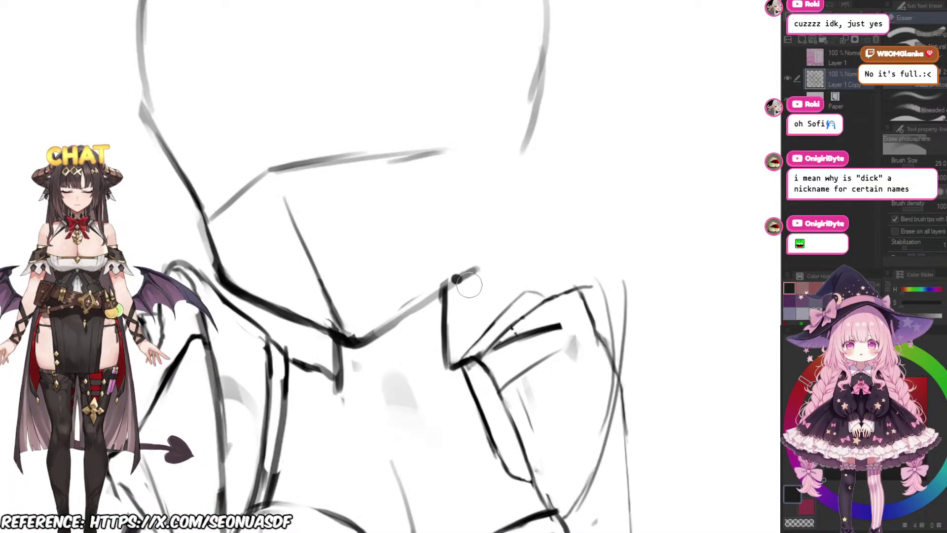
pyautogui.scroll(3, 456, 279)
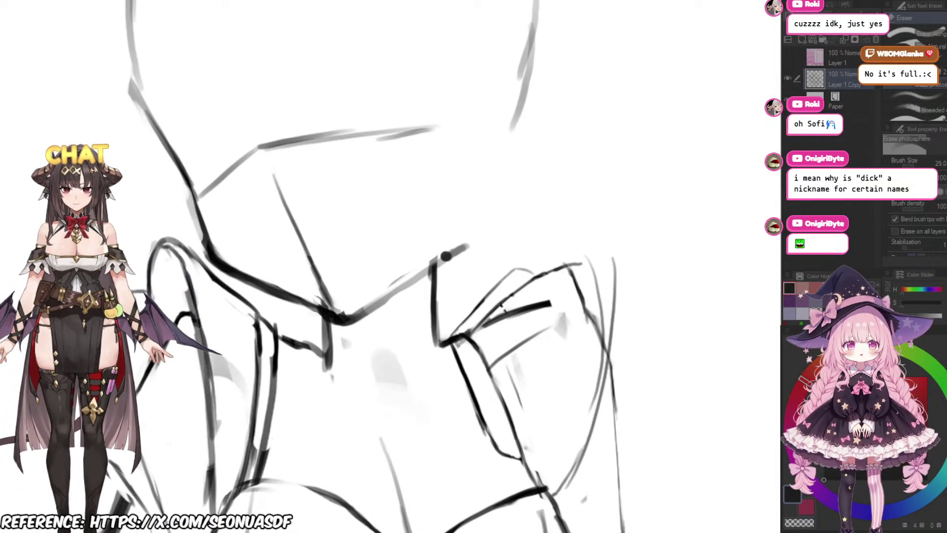
pyautogui.press('p')
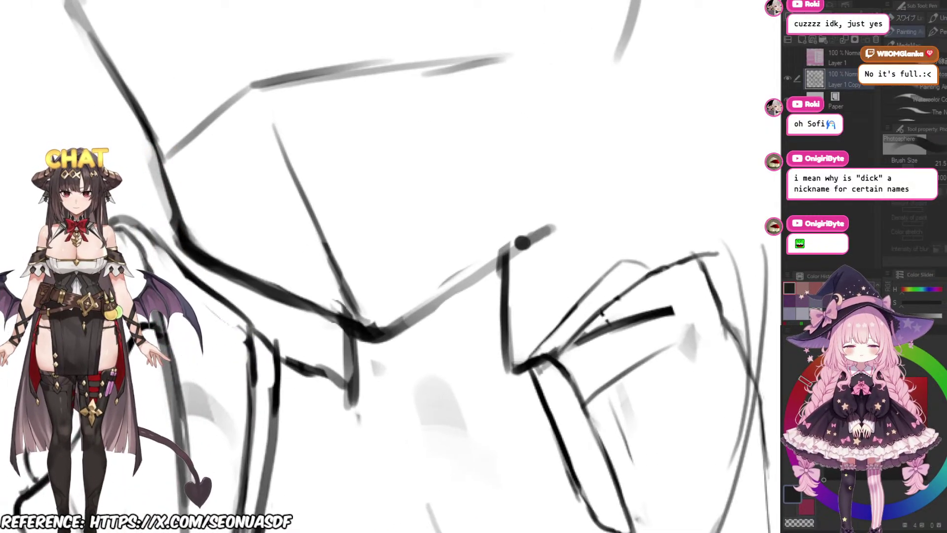
pyautogui.scroll(-1, 402, 337)
pyautogui.press('e')
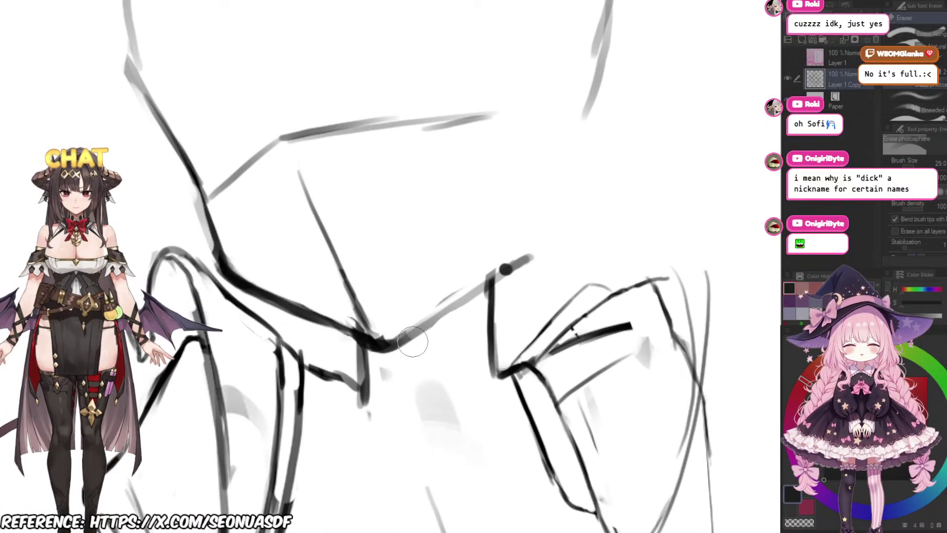
pyautogui.moveTo(386, 332); pyautogui.dragTo(430, 350)
pyautogui.scroll(-1, 432, 370)
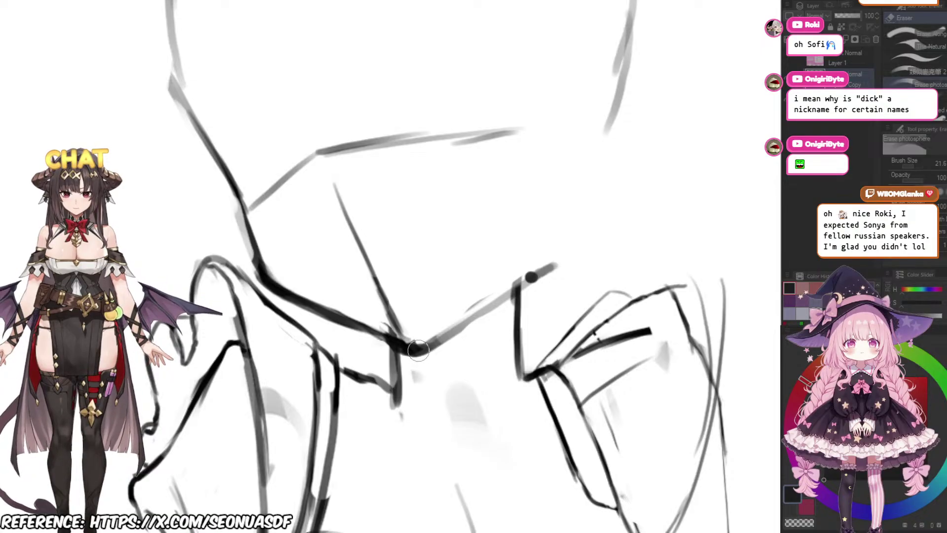
pyautogui.moveTo(459, 356); pyautogui.dragTo(425, 349)
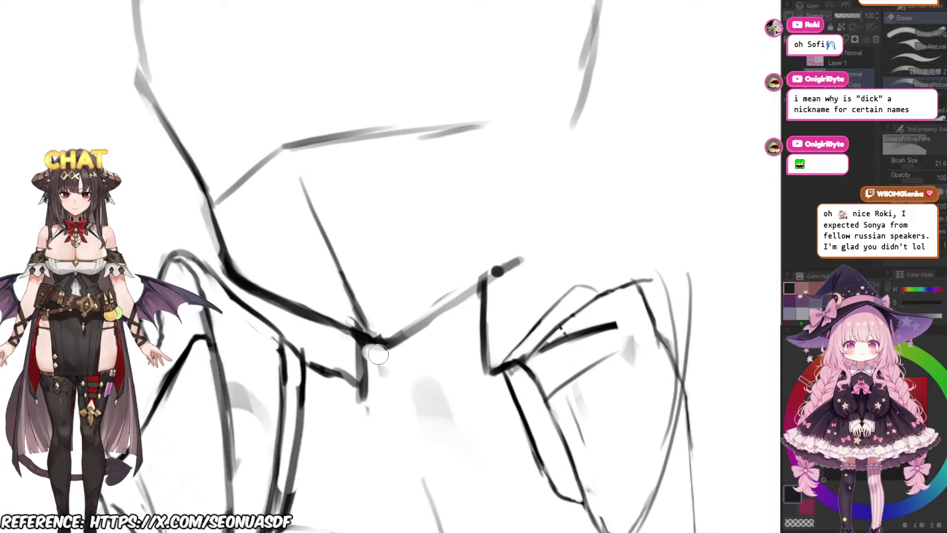
pyautogui.moveTo(357, 345); pyautogui.dragTo(406, 359)
pyautogui.press('b')
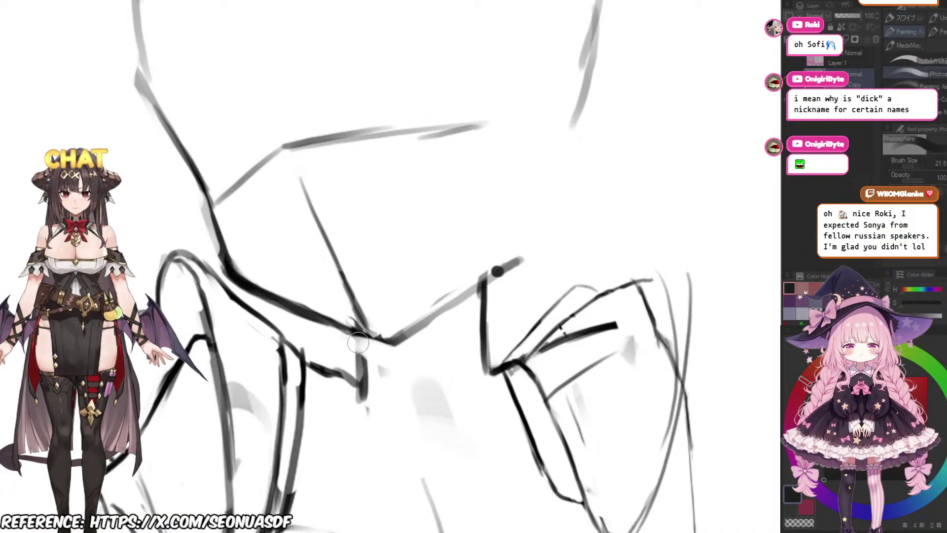
pyautogui.moveTo(356, 339); pyautogui.dragTo(362, 367)
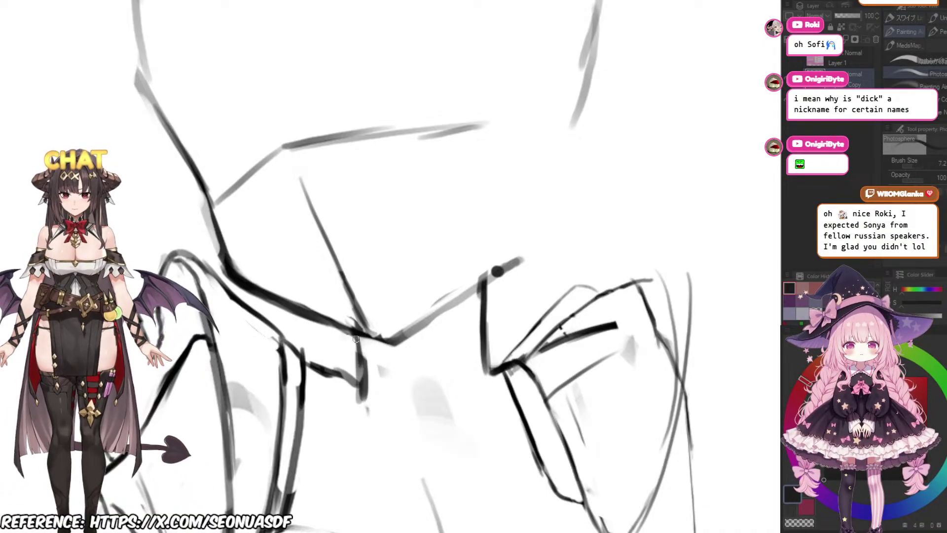
# Step: Sketch the curved edge of the left eye's iris and rough in an upper lash stroke along the guideline
pyautogui.moveTo(424, 303)
pyautogui.mouseDown()
pyautogui.moveTo(372, 372)
pyautogui.moveTo(420, 372)
pyautogui.moveTo(461, 402)
pyautogui.moveTo(482, 398)
pyautogui.mouseUp()
pyautogui.scroll(1, 397, 352)
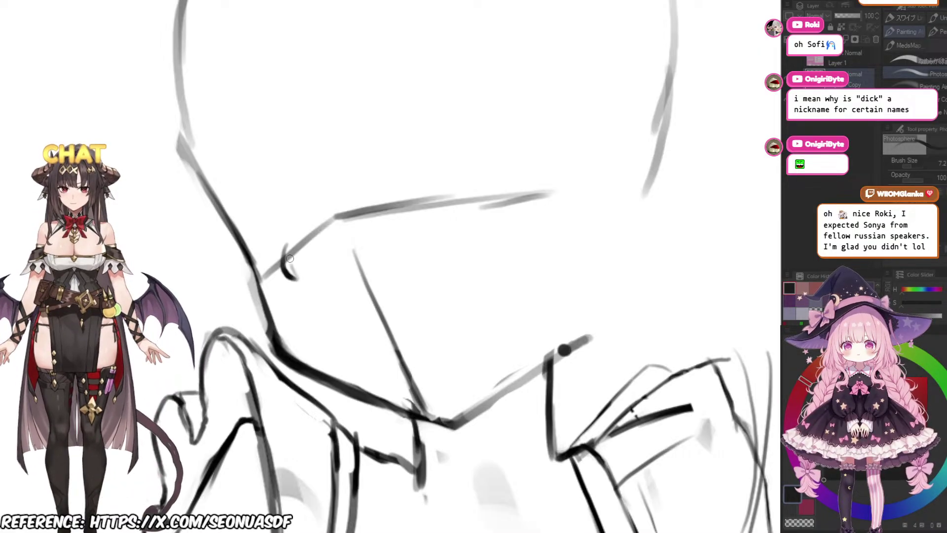
pyautogui.hotkey('ctrl', 'z')
pyautogui.moveTo(257, 261)
pyautogui.mouseDown()
pyautogui.moveTo(270, 245)
pyautogui.moveTo(320, 244)
pyautogui.mouseUp()
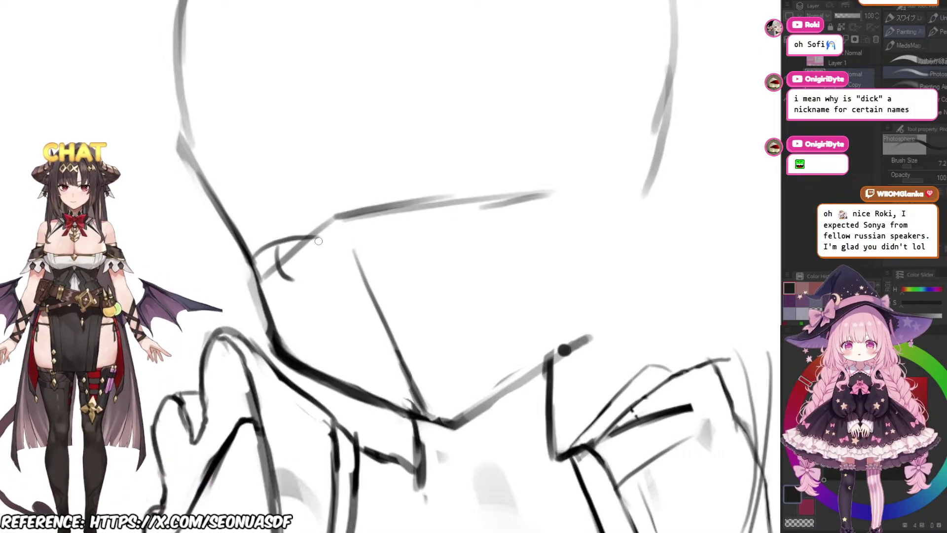
pyautogui.hotkey('ctrl', 'z')
pyautogui.scroll(-4, 375, 223)
pyautogui.scroll(3, 400, 239)
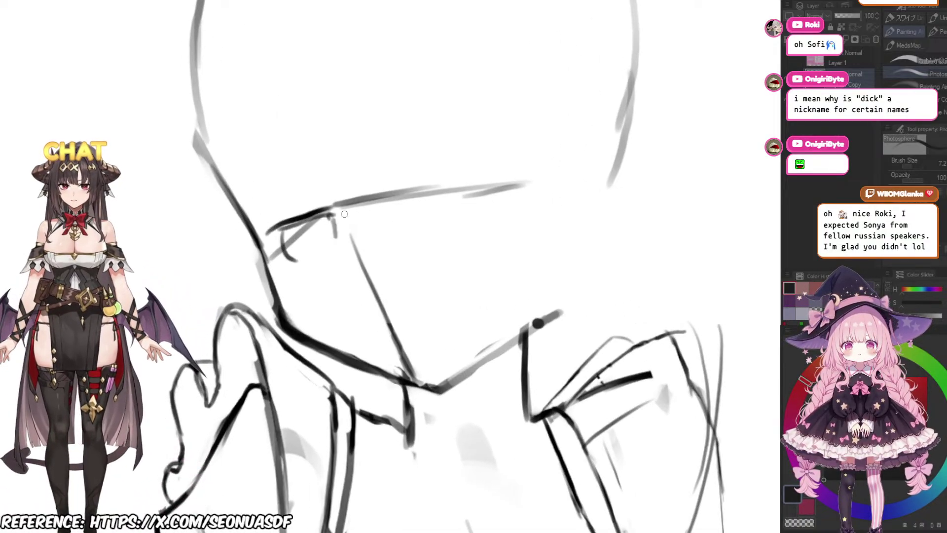
# Step: Enlarge the brush to 12.0 and redraw the left eye's upper lash line as a thick stroke from the cheek edge
pyautogui.hotkey('ctrl', 'z')
pyautogui.press(']')
pyautogui.press(']')
pyautogui.press(']')
pyautogui.moveTo(258, 234)
pyautogui.mouseDown()
pyautogui.moveTo(289, 219)
pyautogui.moveTo(267, 229)
pyautogui.moveTo(274, 218)
pyautogui.moveTo(267, 224)
pyautogui.moveTo(358, 211)
pyautogui.moveTo(306, 254)
pyautogui.mouseUp()
pyautogui.press('e')
pyautogui.scroll(-2, 398, 220)
pyautogui.scroll(2, 427, 191)
pyautogui.press('p')
pyautogui.scroll(-3, 379, 189)
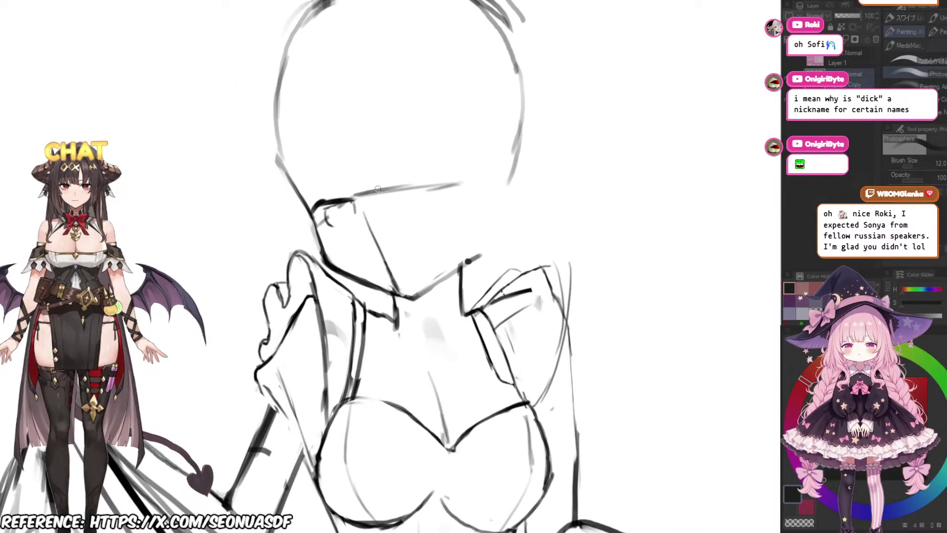
pyautogui.scroll(3, 465, 192)
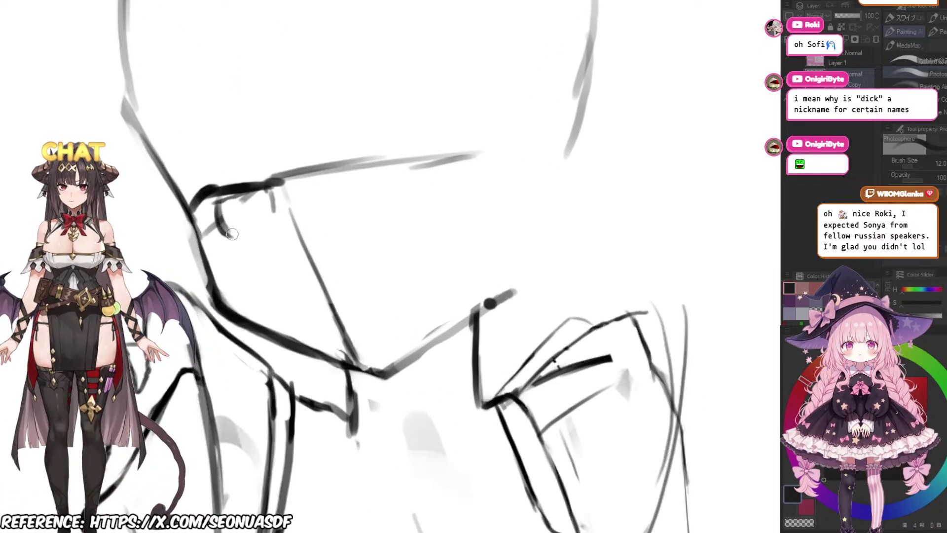
# Step: Darken the left eye's iris edge and close the eye shape with its inner side and slanted lower edge
pyautogui.press('e')
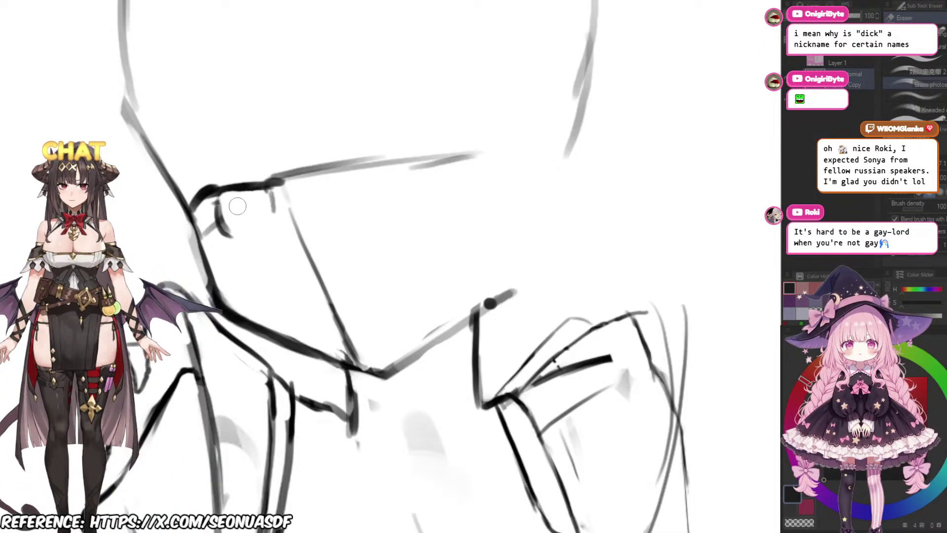
pyautogui.press('p')
pyautogui.moveTo(237, 206); pyautogui.dragTo(253, 226)
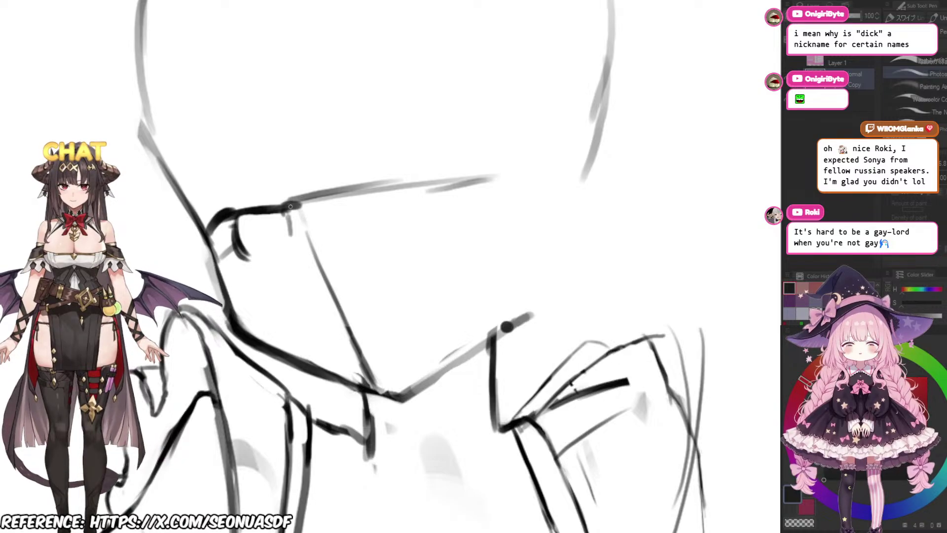
pyautogui.moveTo(252, 265); pyautogui.dragTo(297, 233)
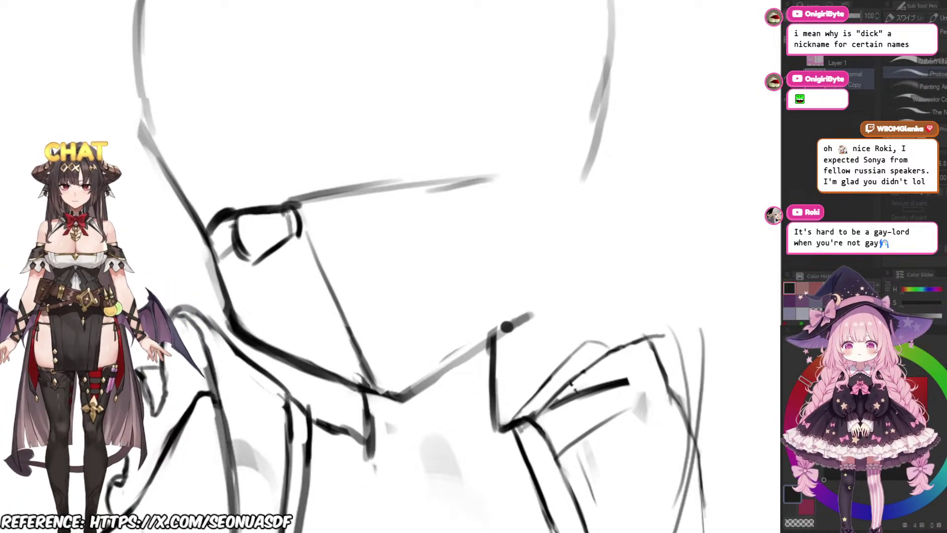
pyautogui.scroll(-5, 454, 213)
pyautogui.scroll(3, 444, 212)
pyautogui.press('e')
pyautogui.scroll(-2, 463, 199)
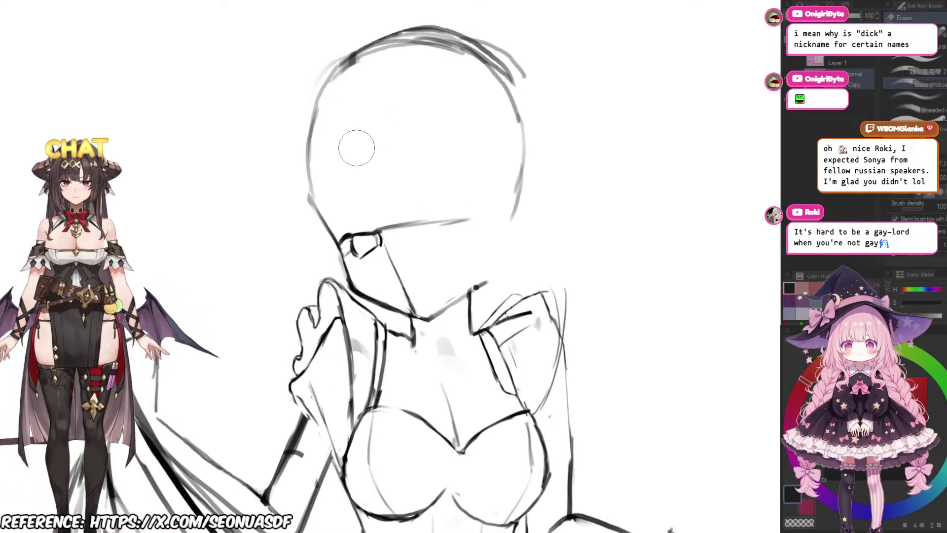
# Step: Erase the upper head outline and try a smaller skull curve rising from the forehead
pyautogui.moveTo(355, 143)
pyautogui.mouseDown()
pyautogui.moveTo(555, 83)
pyautogui.moveTo(500, 161)
pyautogui.mouseUp()
pyautogui.press('p')
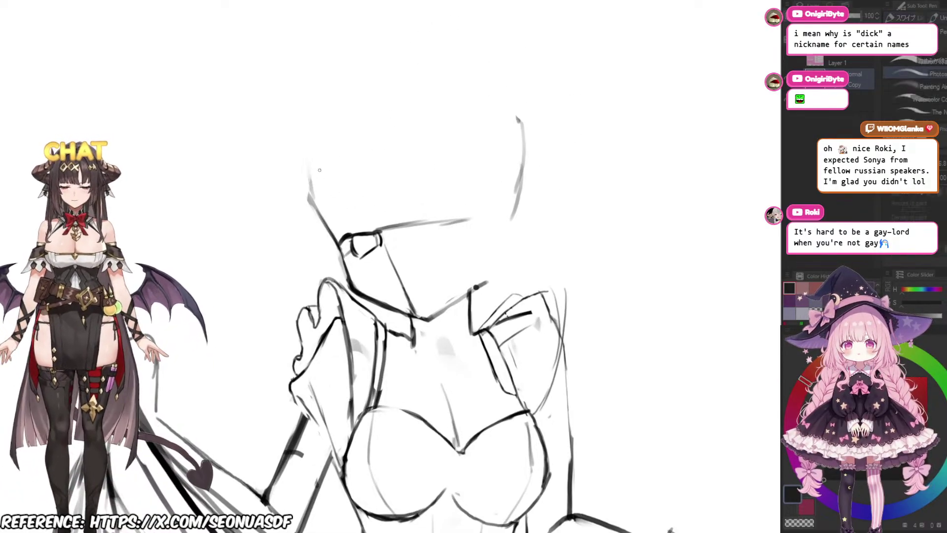
pyautogui.moveTo(320, 191)
pyautogui.mouseDown()
pyautogui.moveTo(324, 155)
pyautogui.moveTo(417, 94)
pyautogui.mouseUp()
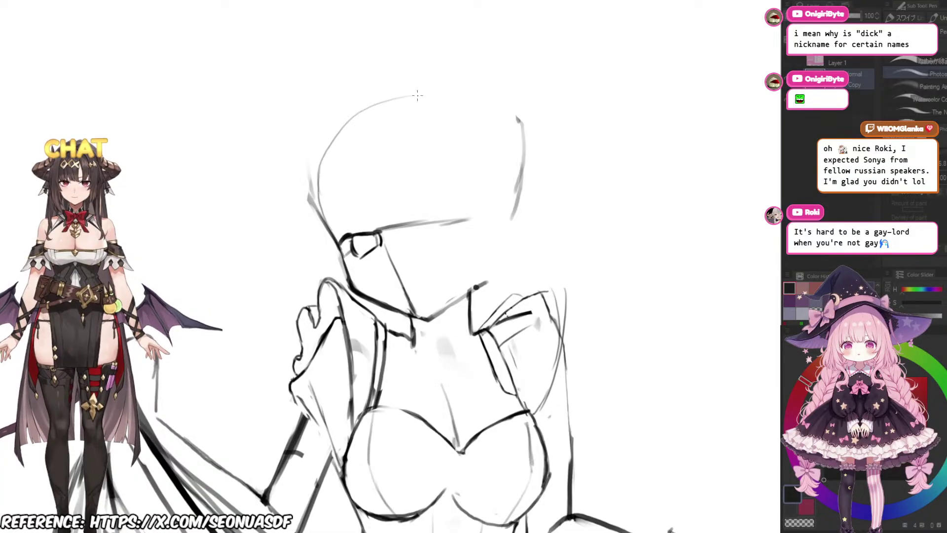
pyautogui.hotkey('ctrl', 'z')
pyautogui.scroll(-3, 373, 118)
pyautogui.scroll(2, 479, 167)
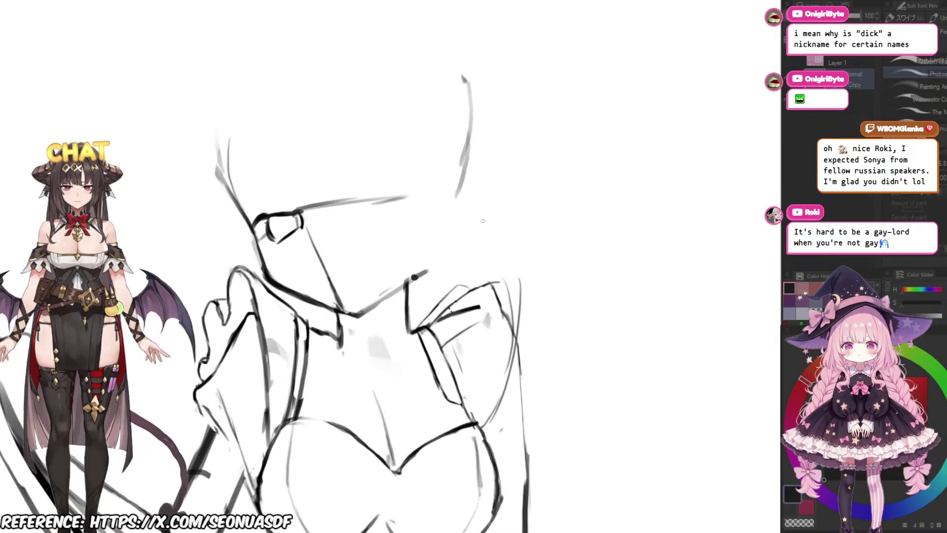
# Step: Trim the jaw line's overshoot at the top of the neck and darken its end to meet the neck line
pyautogui.press('e')
pyautogui.press('p')
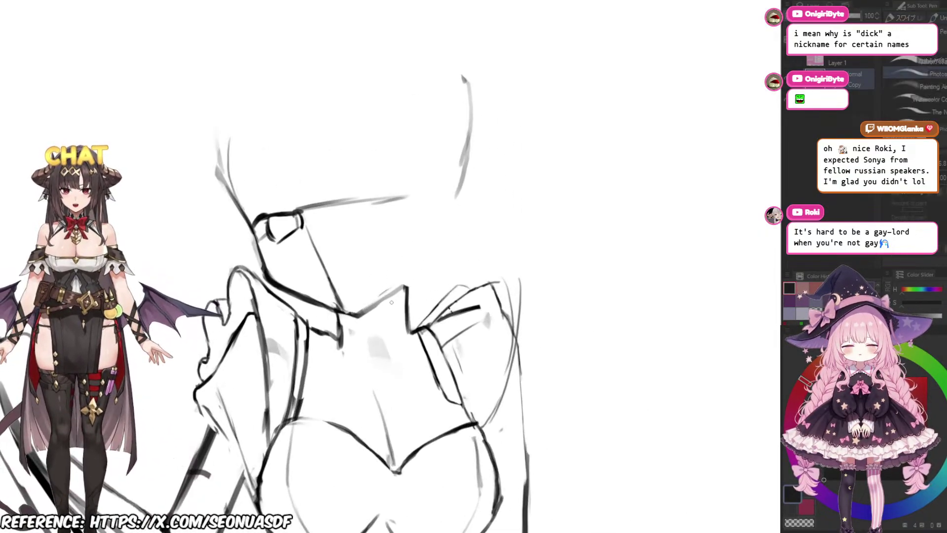
pyautogui.moveTo(378, 305); pyautogui.dragTo(405, 286)
pyautogui.moveTo(423, 250); pyautogui.dragTo(399, 253)
pyautogui.scroll(2, 373, 326)
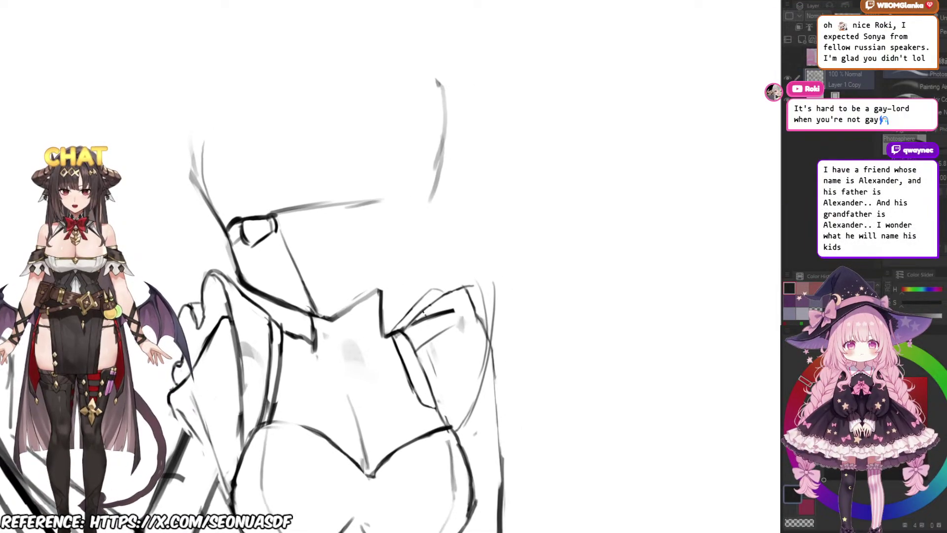
pyautogui.moveTo(373, 326); pyautogui.dragTo(384, 344)
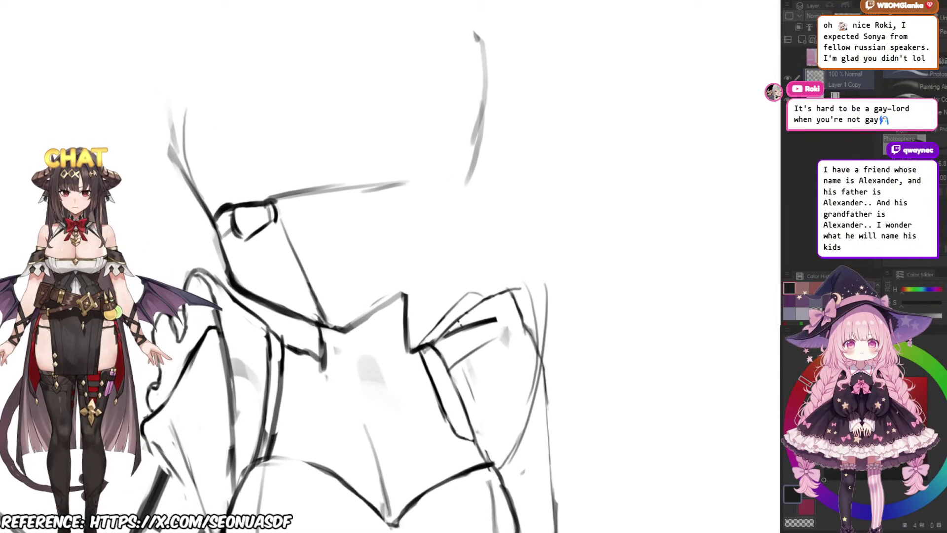
pyautogui.moveTo(459, 322); pyautogui.dragTo(459, 332)
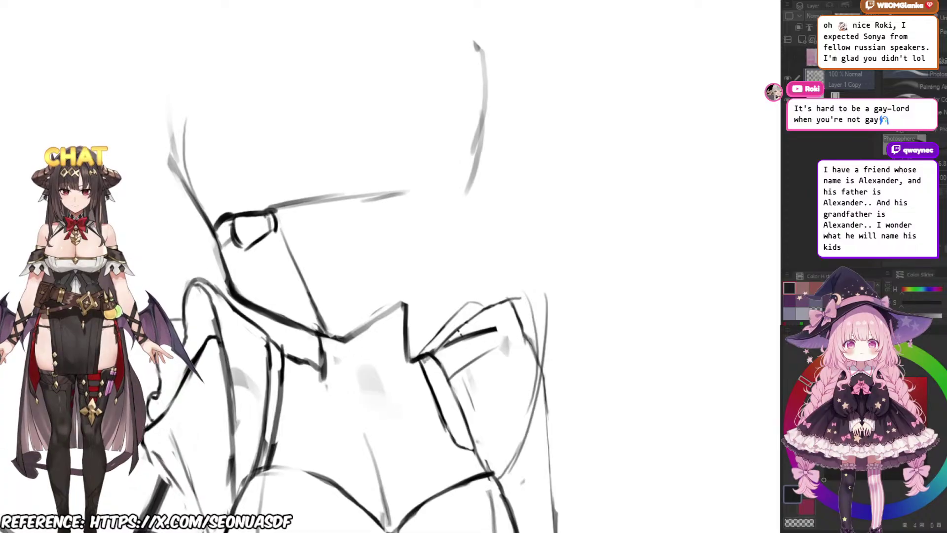
pyautogui.scroll(1, 378, 321)
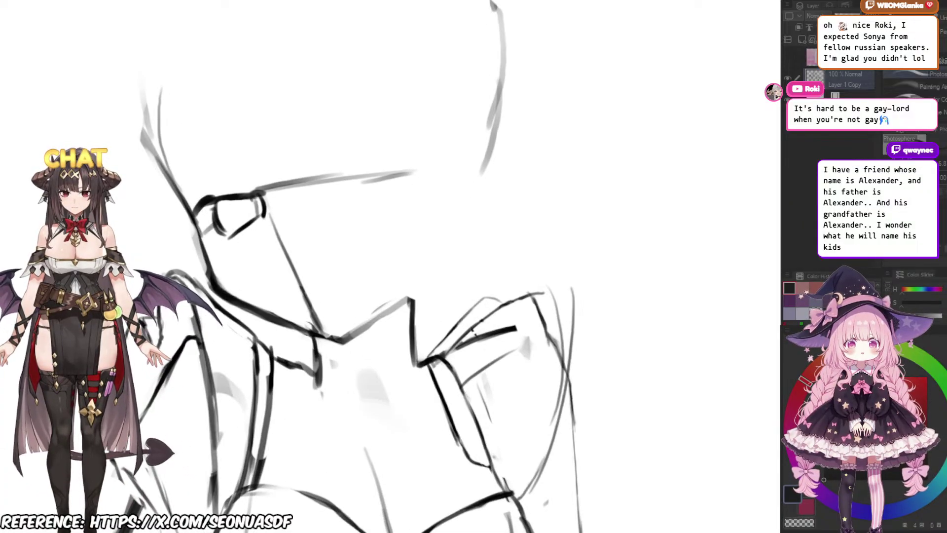
pyautogui.scroll(-4, 378, 321)
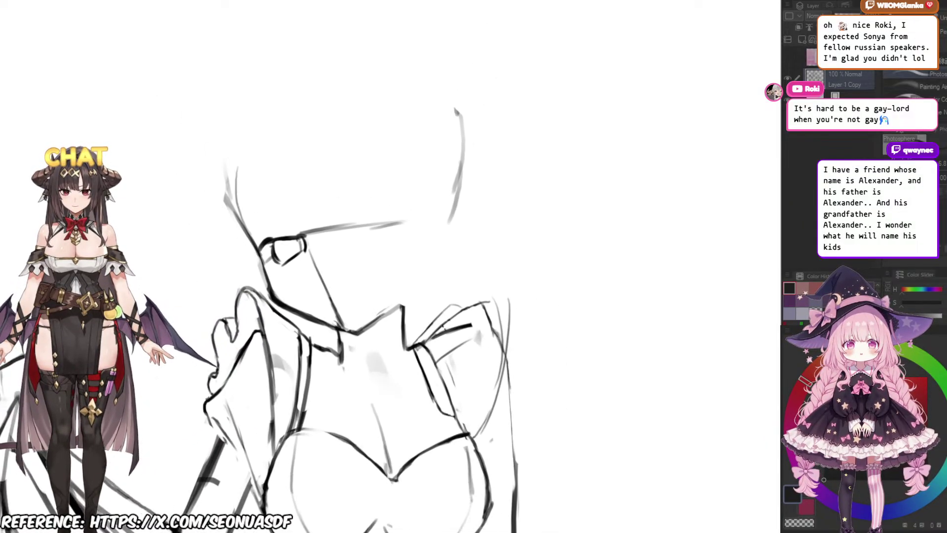
pyautogui.scroll(4, 382, 315)
# Step: Erase the jaw line between the chin tip and the neck and redraw it as a thinner, straighter stroke
pyautogui.press('e')
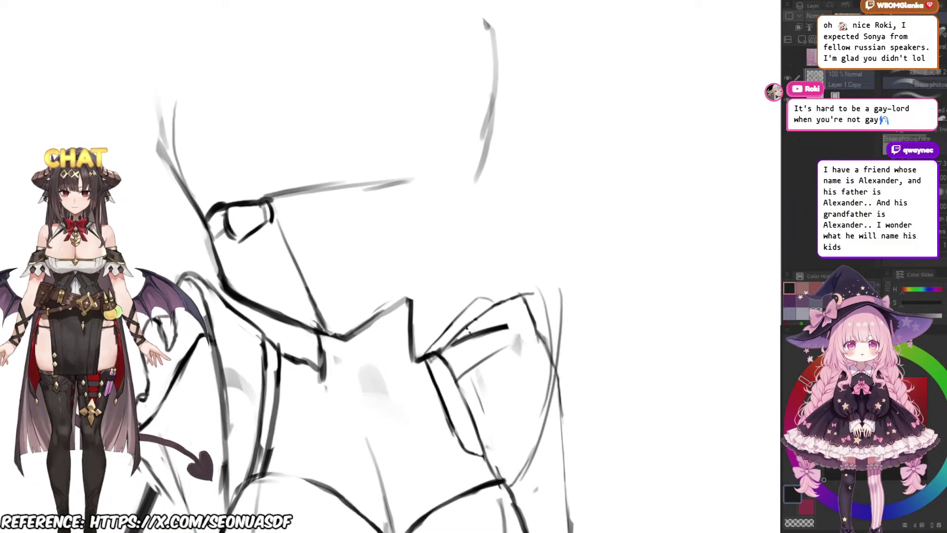
pyautogui.moveTo(362, 325)
pyautogui.mouseDown()
pyautogui.moveTo(359, 336)
pyautogui.moveTo(375, 330)
pyautogui.moveTo(337, 344)
pyautogui.moveTo(378, 306)
pyautogui.mouseUp()
pyautogui.hotkey('ctrl', 'z')
pyautogui.press('[')
pyautogui.press('[')
pyautogui.press('[')
pyautogui.press('[')
pyautogui.press('p')
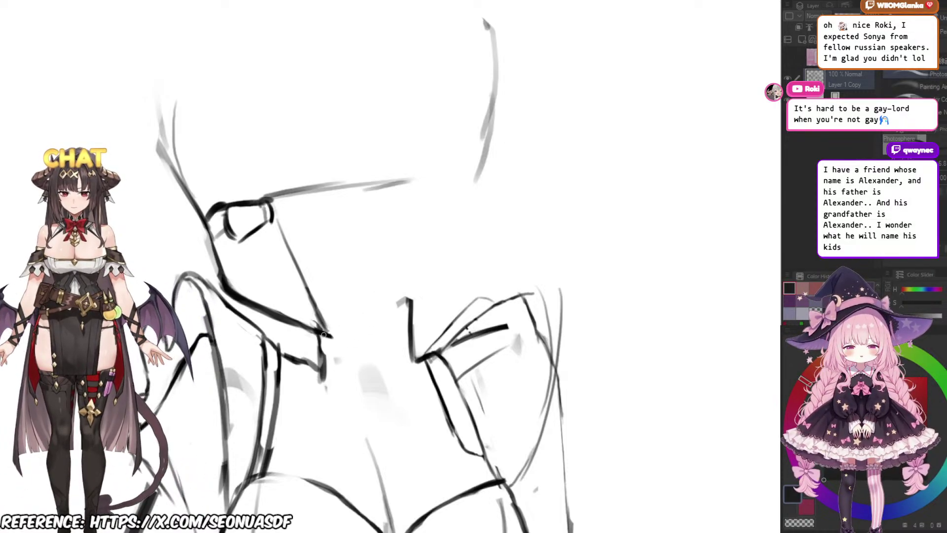
pyautogui.moveTo(324, 334); pyautogui.dragTo(395, 303)
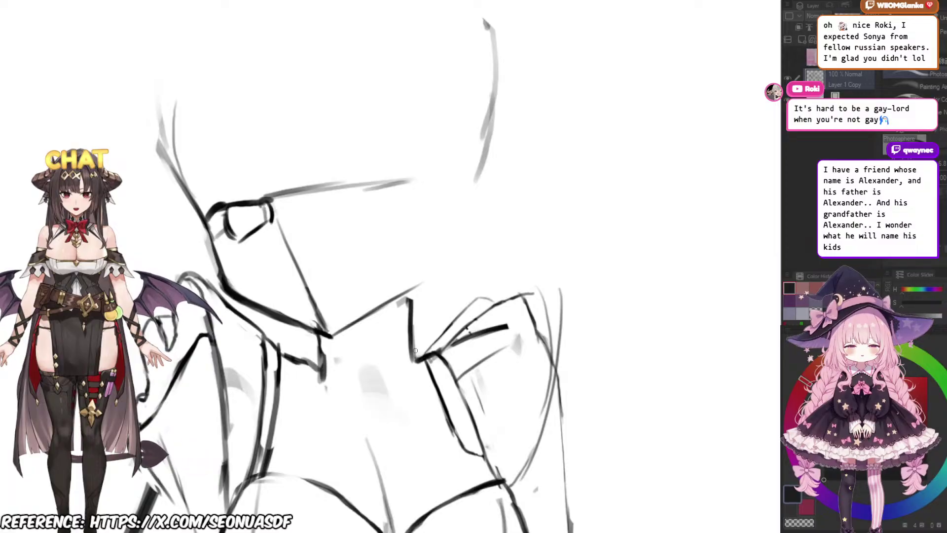
# Step: Add a short slanted stroke above the eye guideline and erase the guideline where it meets the left eye's inner corner
pyautogui.moveTo(367, 184)
pyautogui.mouseDown()
pyautogui.moveTo(383, 188)
pyautogui.moveTo(345, 190)
pyautogui.mouseUp()
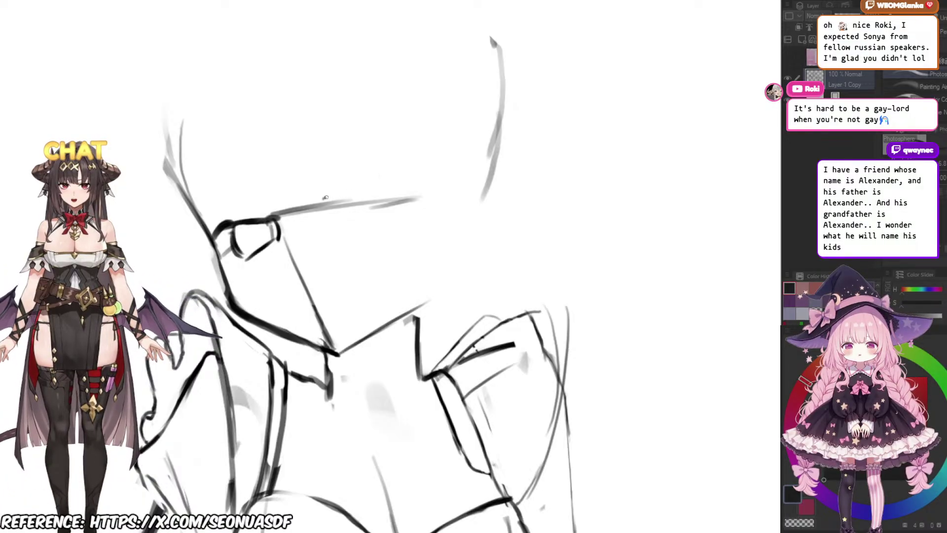
pyautogui.moveTo(359, 196)
pyautogui.mouseDown()
pyautogui.moveTo(388, 169)
pyautogui.moveTo(383, 181)
pyautogui.mouseUp()
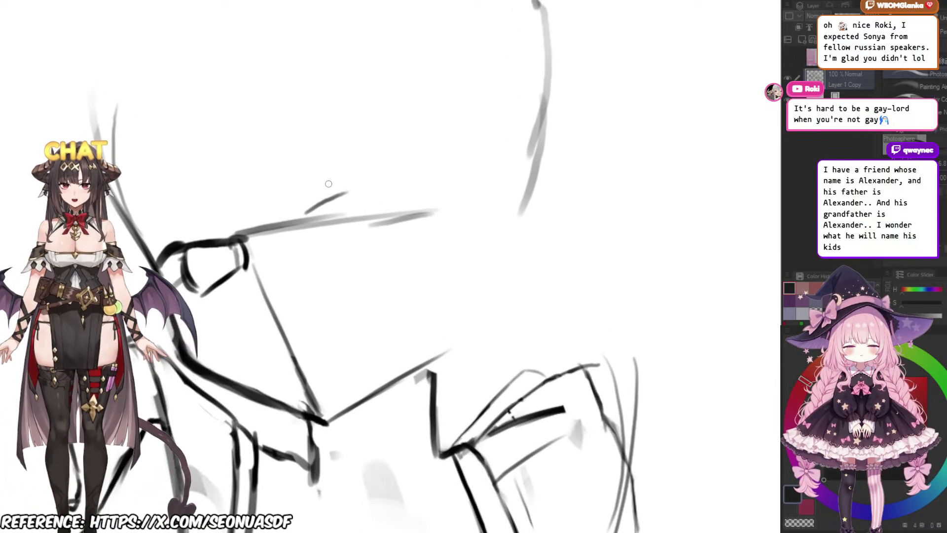
pyautogui.moveTo(247, 257); pyautogui.dragTo(344, 213)
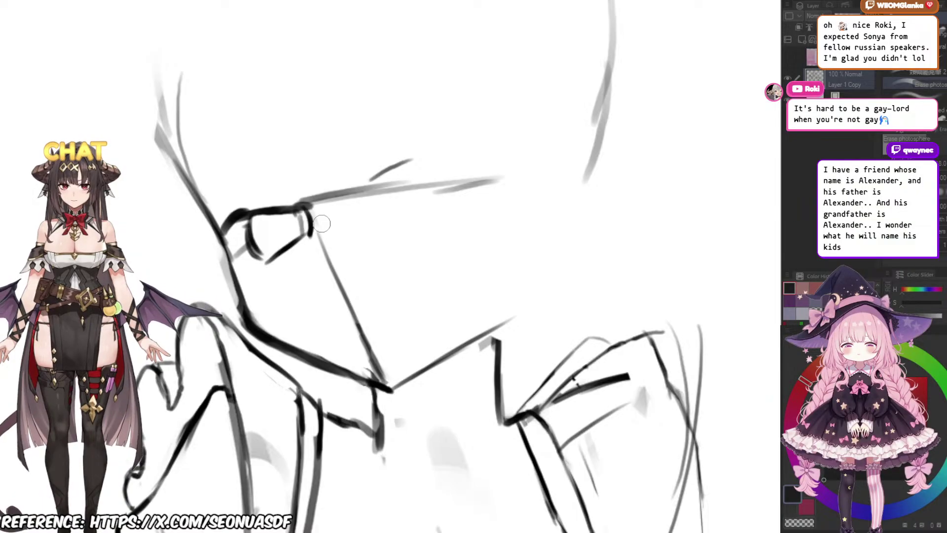
pyautogui.moveTo(324, 221); pyautogui.dragTo(310, 205)
pyautogui.press('b')
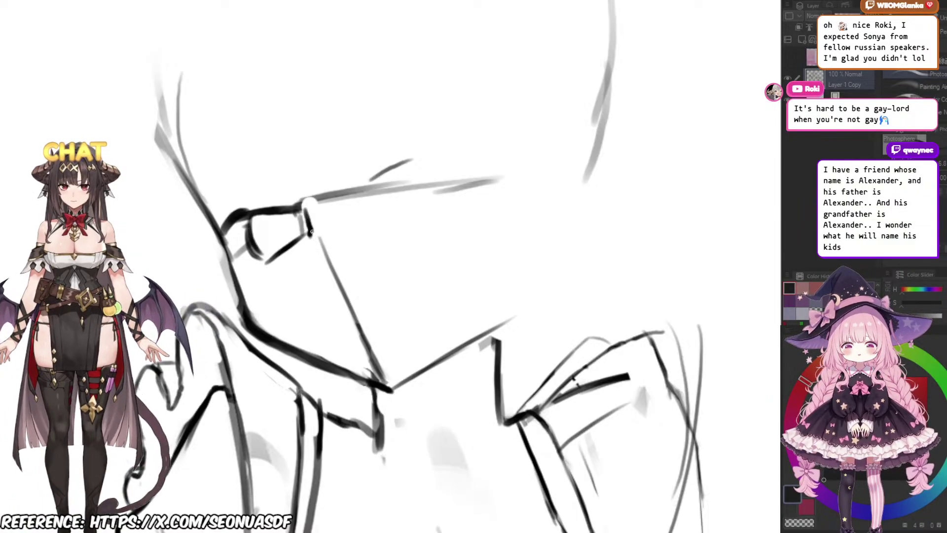
pyautogui.press('e')
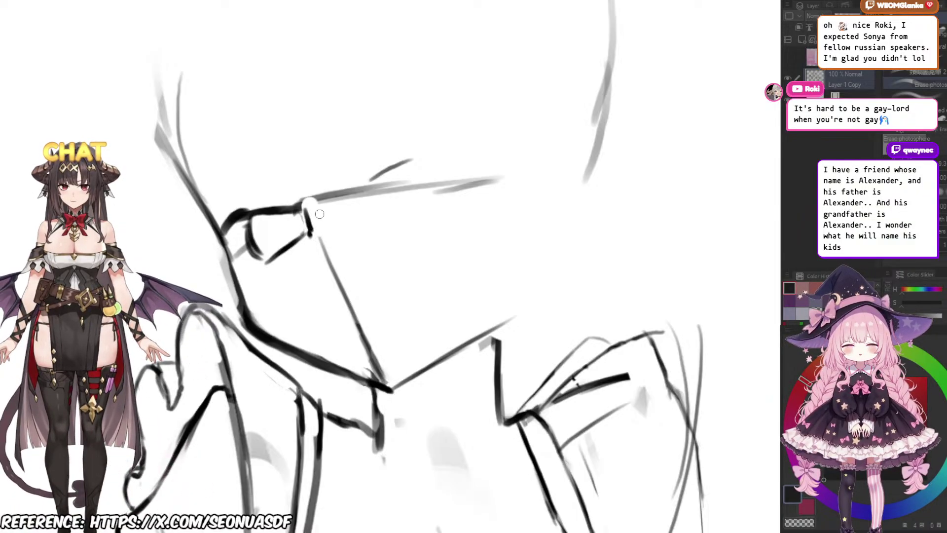
pyautogui.moveTo(321, 201); pyautogui.dragTo(393, 200)
pyautogui.press('b')
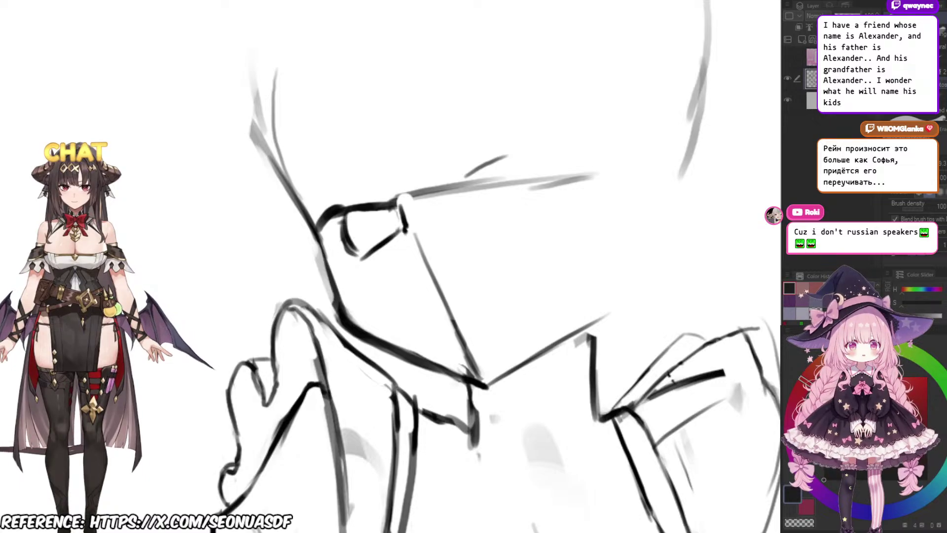
# Step: Thin the left eye's curved iris edge and join its lower end to the slanted lower edge
pyautogui.scroll(2, 346, 239)
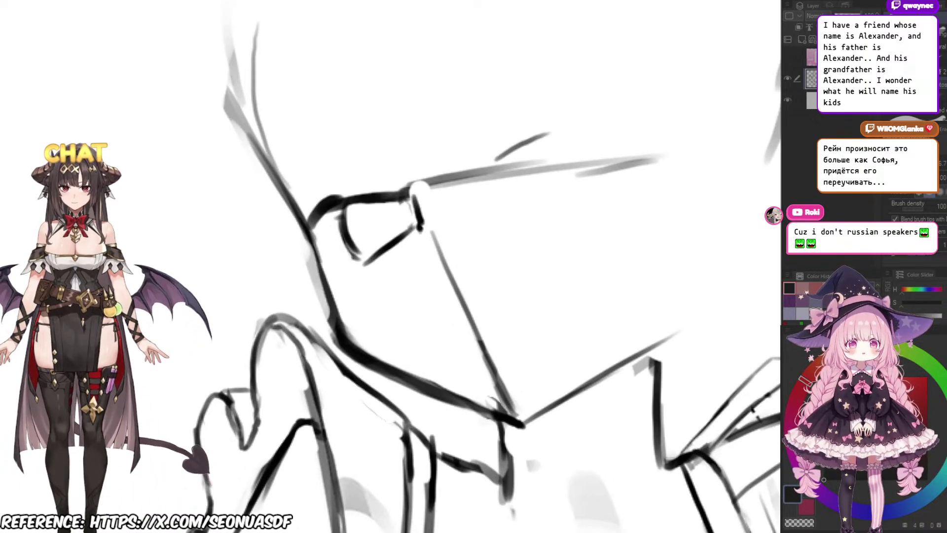
pyautogui.scroll(3, 409, 247)
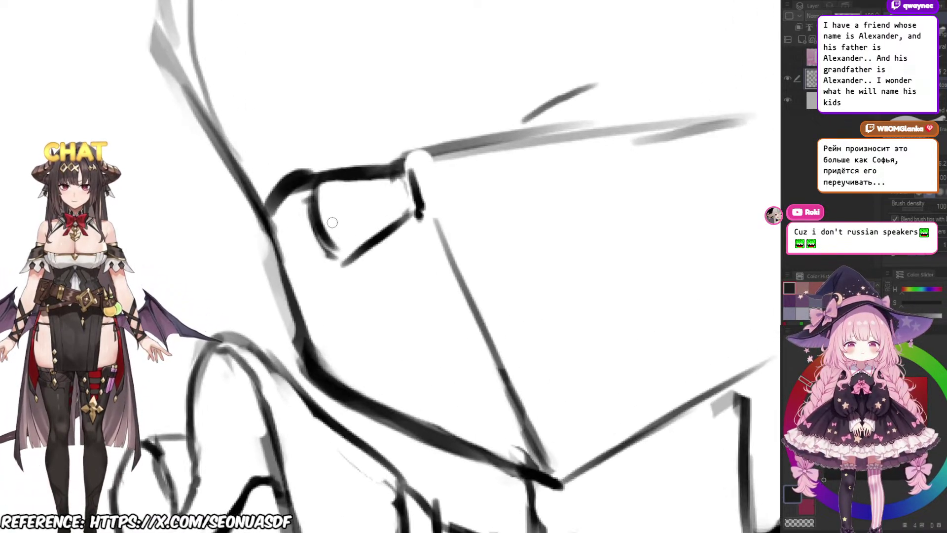
pyautogui.press('b')
pyautogui.moveTo(310, 193); pyautogui.dragTo(334, 254)
pyautogui.hotkey('ctrl', 'z')
pyautogui.press('e')
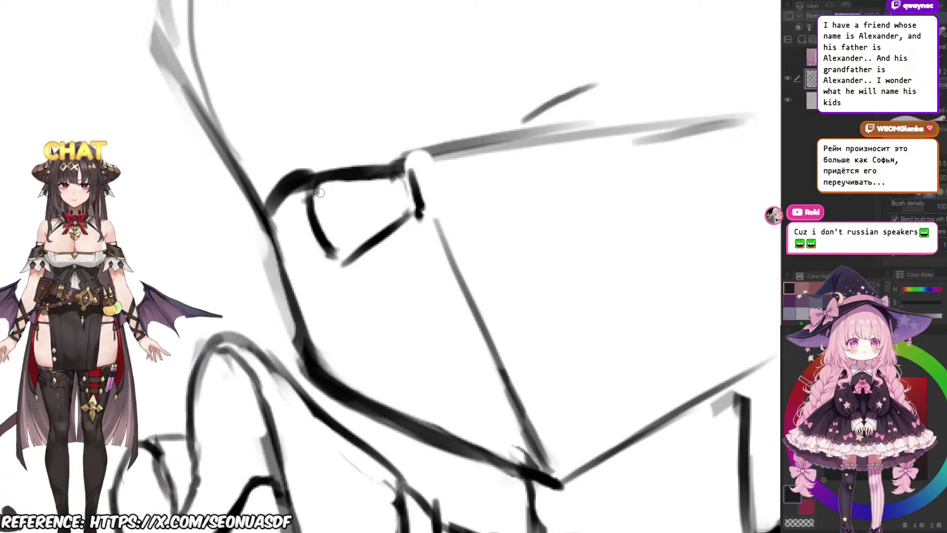
pyautogui.moveTo(326, 243)
pyautogui.mouseDown()
pyautogui.moveTo(311, 185)
pyautogui.moveTo(334, 254)
pyautogui.mouseUp()
pyautogui.press('b')
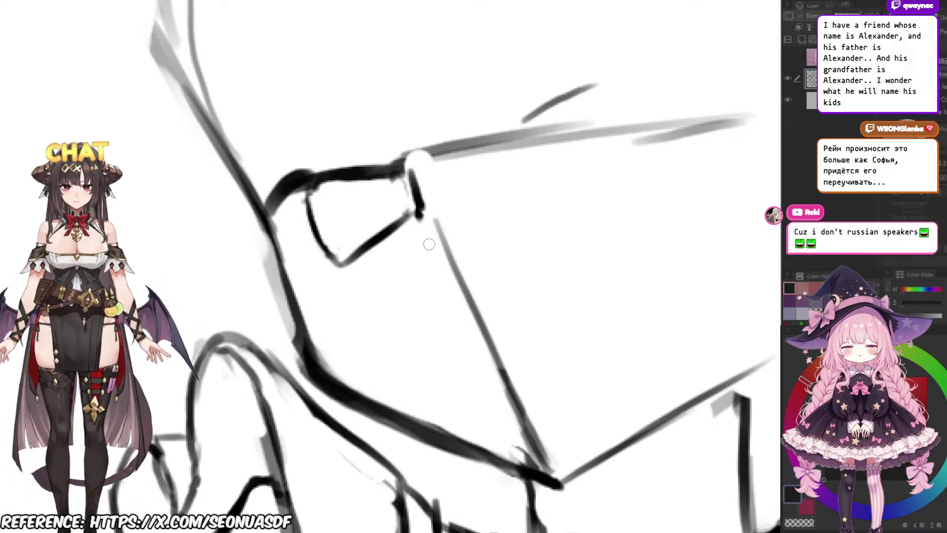
# Step: Erase the excess stroke at the left eye's lower inner corner, below where the inner side meets the lower edge
pyautogui.moveTo(380, 276)
pyautogui.mouseDown()
pyautogui.moveTo(402, 298)
pyautogui.moveTo(356, 286)
pyautogui.moveTo(341, 259)
pyautogui.moveTo(406, 275)
pyautogui.mouseUp()
pyautogui.press('b')
pyautogui.moveTo(352, 316); pyautogui.dragTo(381, 292)
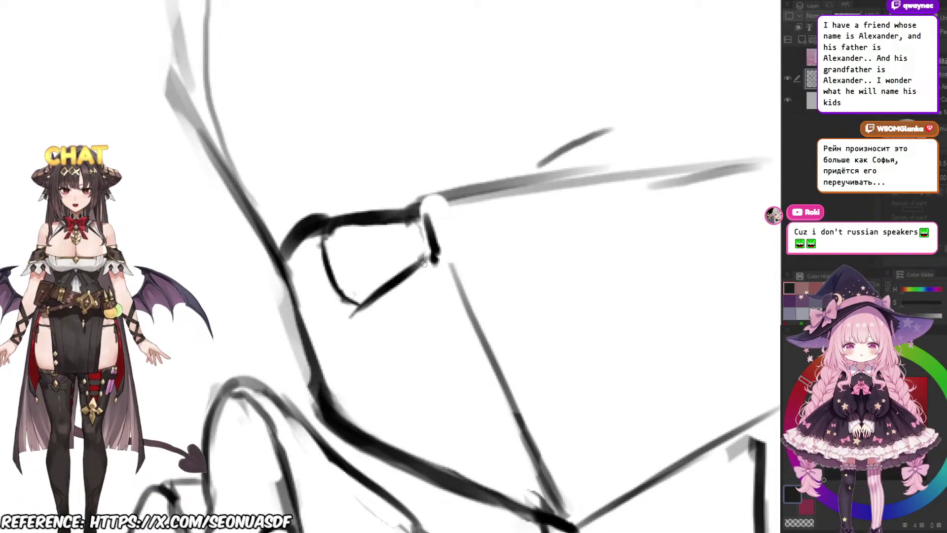
pyautogui.press('e')
pyautogui.moveTo(434, 259); pyautogui.dragTo(432, 267)
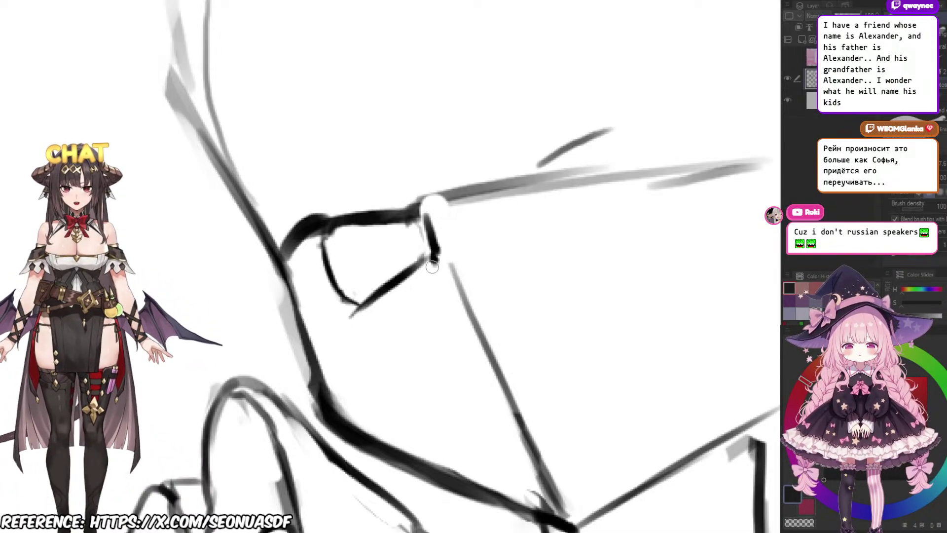
pyautogui.moveTo(381, 306)
pyautogui.mouseDown()
pyautogui.moveTo(414, 272)
pyautogui.moveTo(441, 262)
pyautogui.mouseUp()
pyautogui.moveTo(405, 298); pyautogui.dragTo(398, 311)
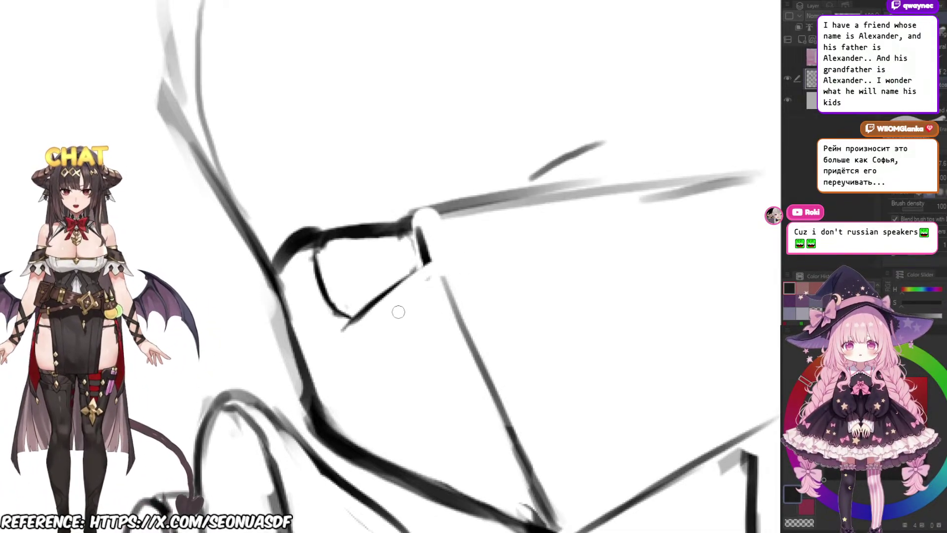
# Step: Redraw the left eye's slanted lower edge up to the inner corner and thin it with the eraser
pyautogui.press('b')
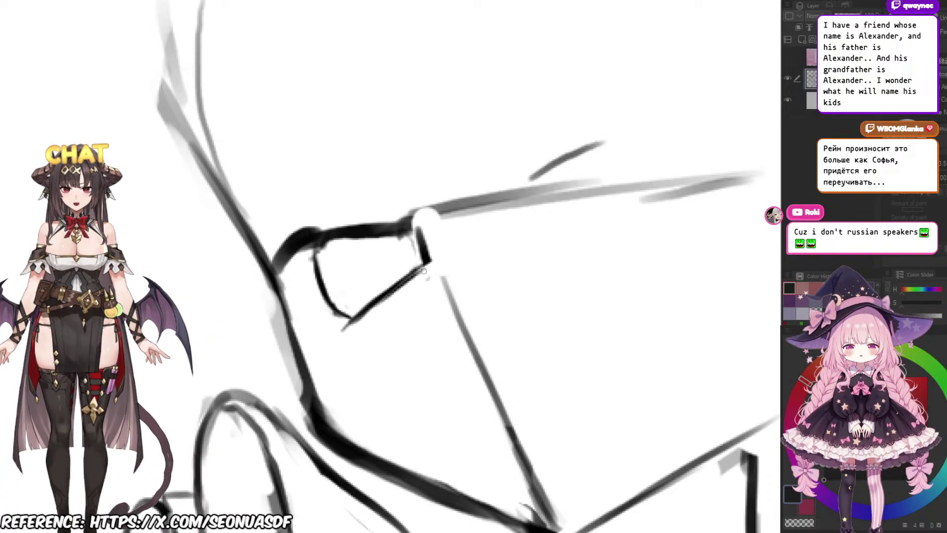
pyautogui.press('e')
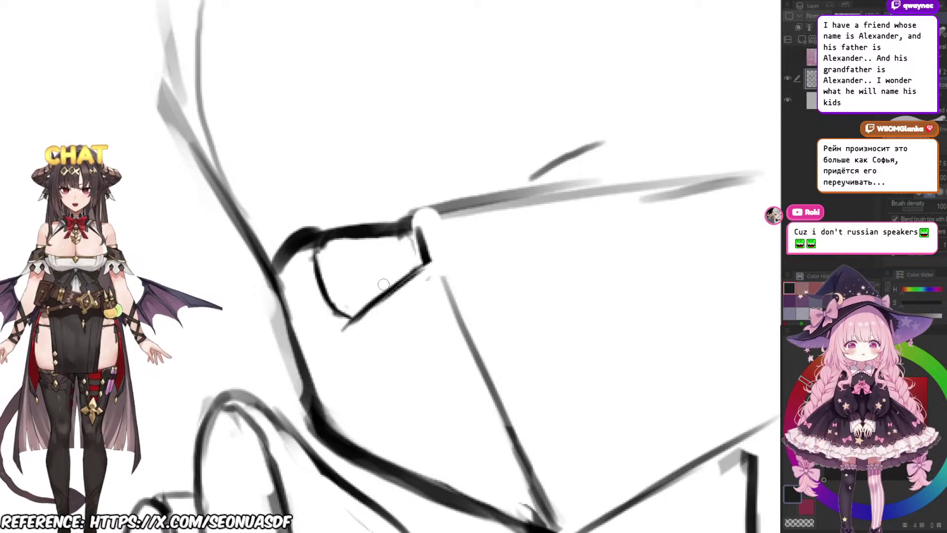
pyautogui.moveTo(384, 284); pyautogui.dragTo(415, 266)
pyautogui.press('b')
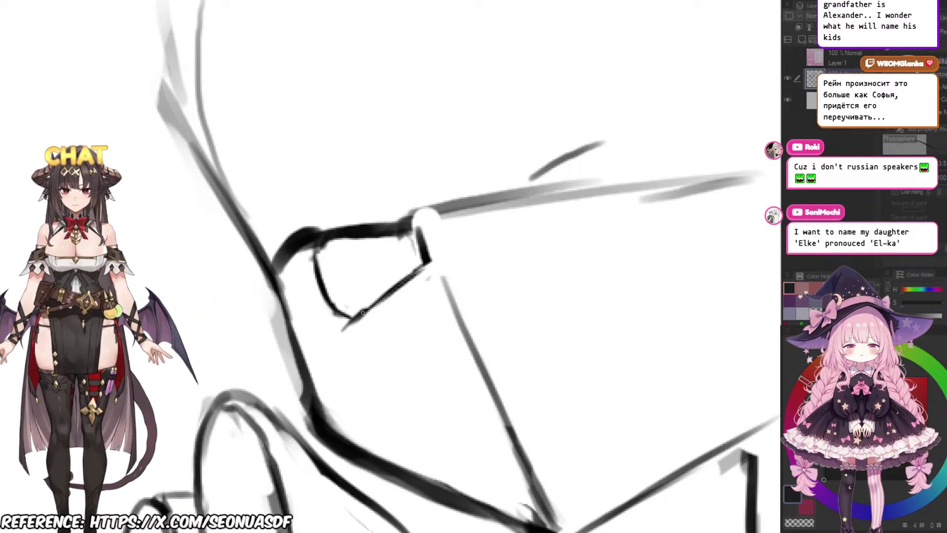
pyautogui.moveTo(363, 312); pyautogui.dragTo(429, 261)
pyautogui.moveTo(384, 288)
pyautogui.mouseDown()
pyautogui.moveTo(373, 296)
pyautogui.moveTo(361, 280)
pyautogui.mouseUp()
pyautogui.press('e')
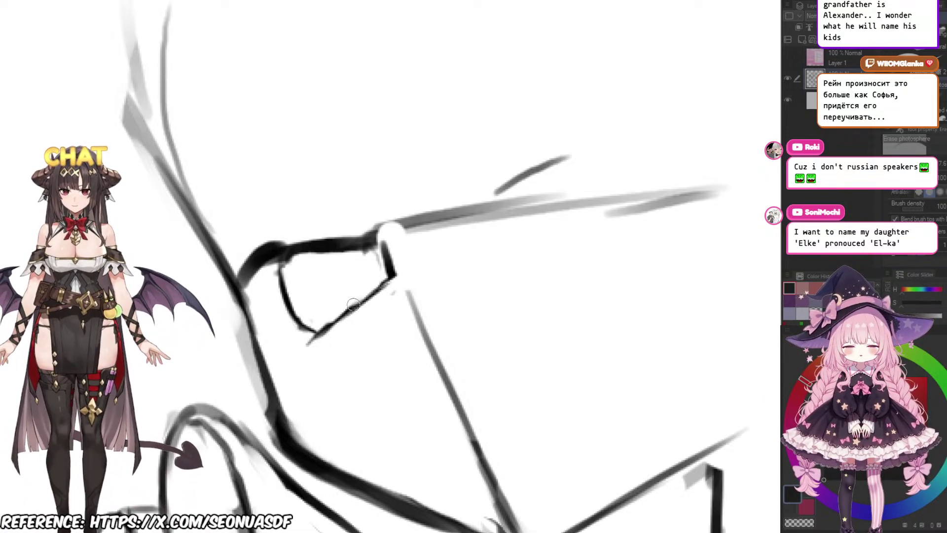
pyautogui.press('b')
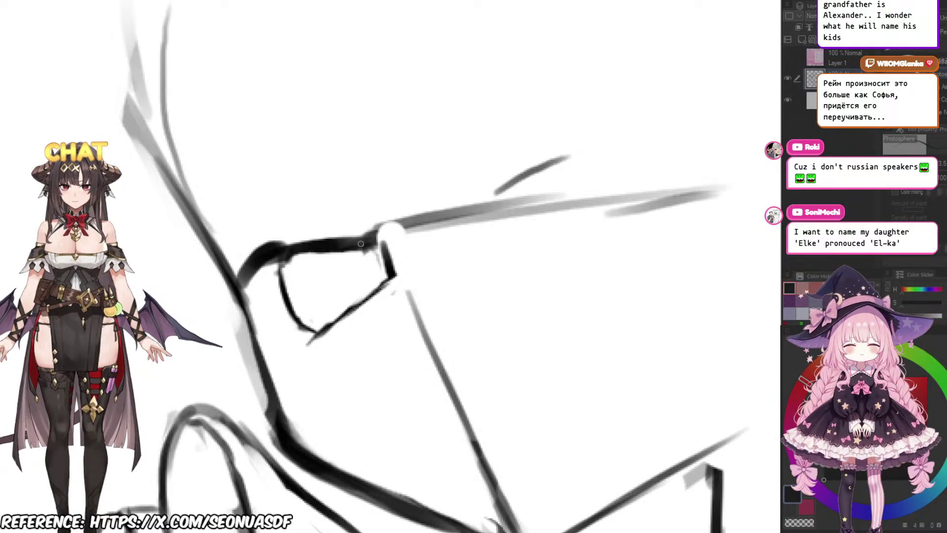
# Step: Shave the left eye's inner side down to a thinner stroke with the eraser
pyautogui.press('e')
pyautogui.moveTo(387, 238)
pyautogui.mouseDown()
pyautogui.moveTo(399, 274)
pyautogui.moveTo(418, 271)
pyautogui.moveTo(397, 258)
pyautogui.moveTo(413, 263)
pyautogui.mouseUp()
pyautogui.scroll(1, 406, 257)
pyautogui.moveTo(379, 231); pyautogui.dragTo(408, 222)
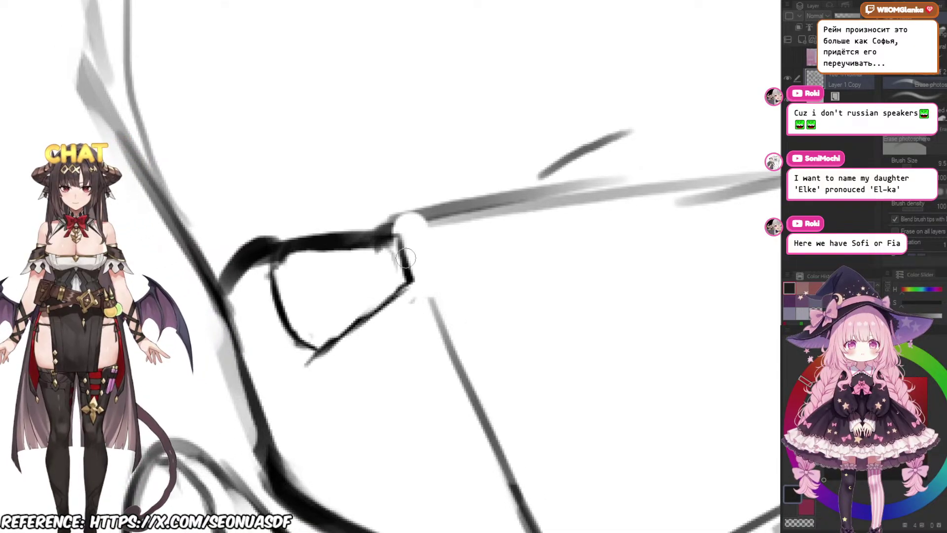
pyautogui.scroll(-3, 406, 257)
pyautogui.moveTo(406, 258)
pyautogui.mouseDown()
pyautogui.moveTo(362, 263)
pyautogui.moveTo(382, 261)
pyautogui.moveTo(347, 253)
pyautogui.mouseUp()
pyautogui.scroll(1, 361, 263)
pyautogui.scroll(1, 382, 271)
pyautogui.scroll(-2, 398, 271)
pyautogui.scroll(2, 360, 234)
pyautogui.scroll(-2, 355, 228)
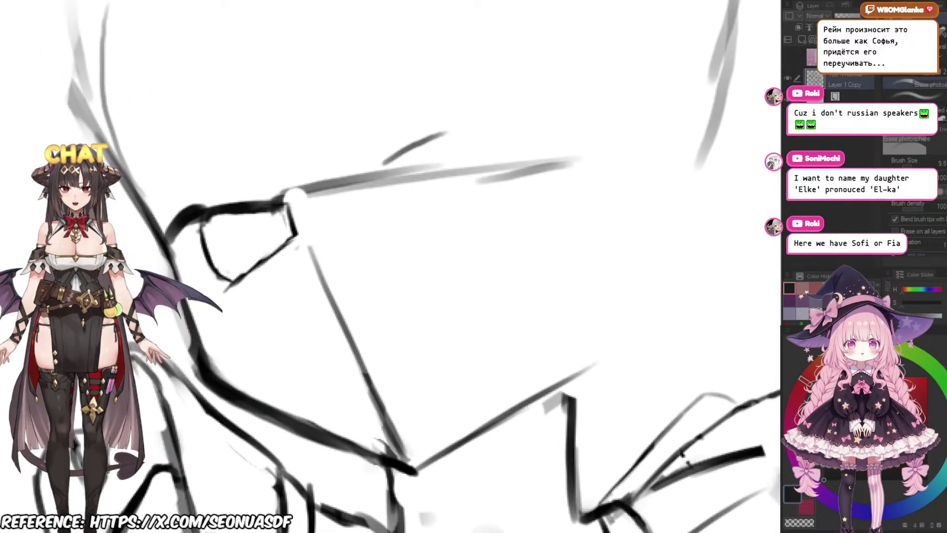
pyautogui.scroll(2, 387, 263)
pyautogui.moveTo(282, 217)
pyautogui.mouseDown()
pyautogui.moveTo(351, 274)
pyautogui.moveTo(269, 261)
pyautogui.mouseUp()
pyautogui.press('b')
pyautogui.scroll(-1, 317, 264)
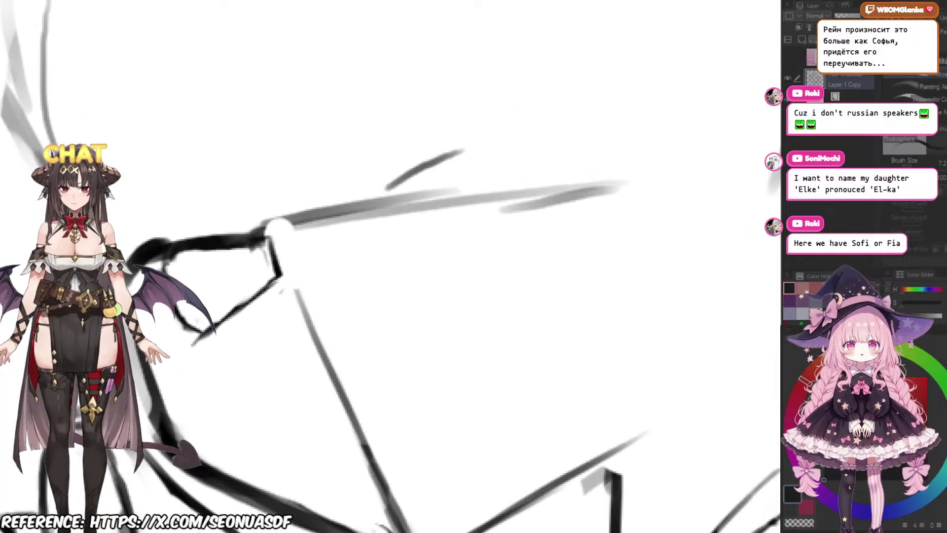
pyautogui.scroll(-1, 335, 275)
pyautogui.scroll(2, 335, 275)
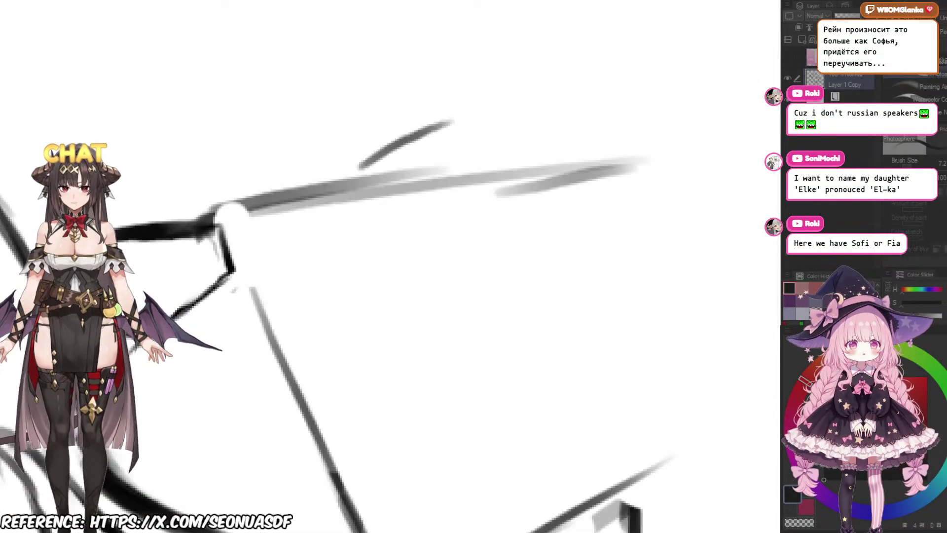
pyautogui.scroll(-3, 374, 251)
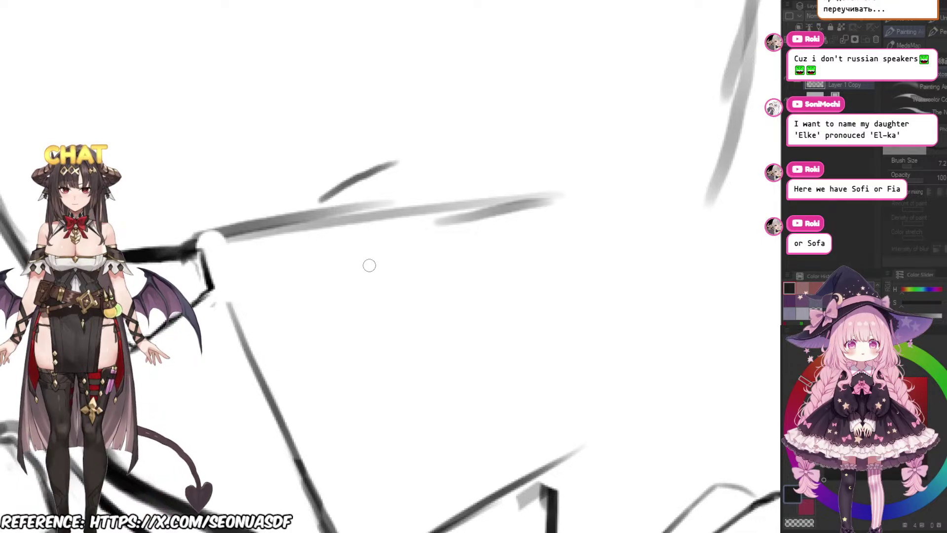
# Step: Extend the right eye's upper lid stroke into an arch above the slanted guideline
pyautogui.scroll(-3, 345, 214)
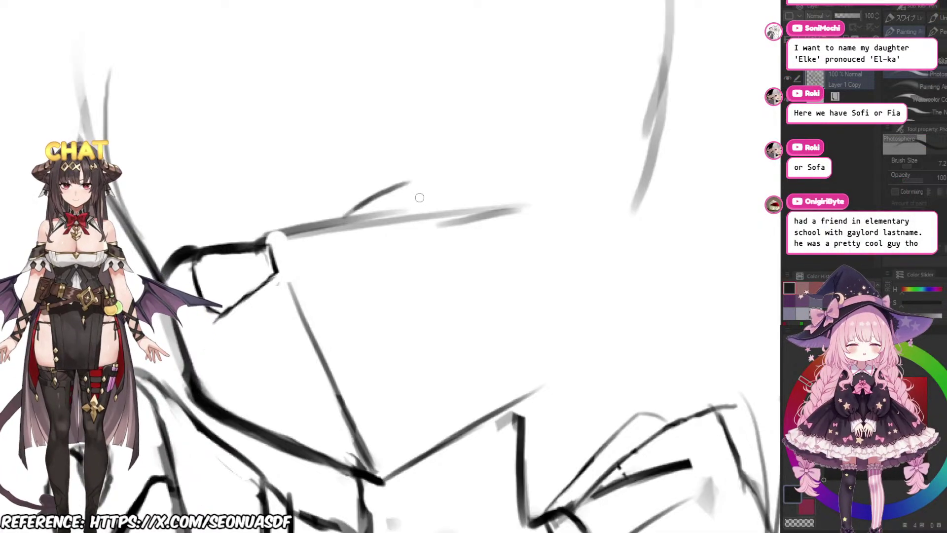
pyautogui.scroll(3, 419, 197)
pyautogui.scroll(-2, 354, 195)
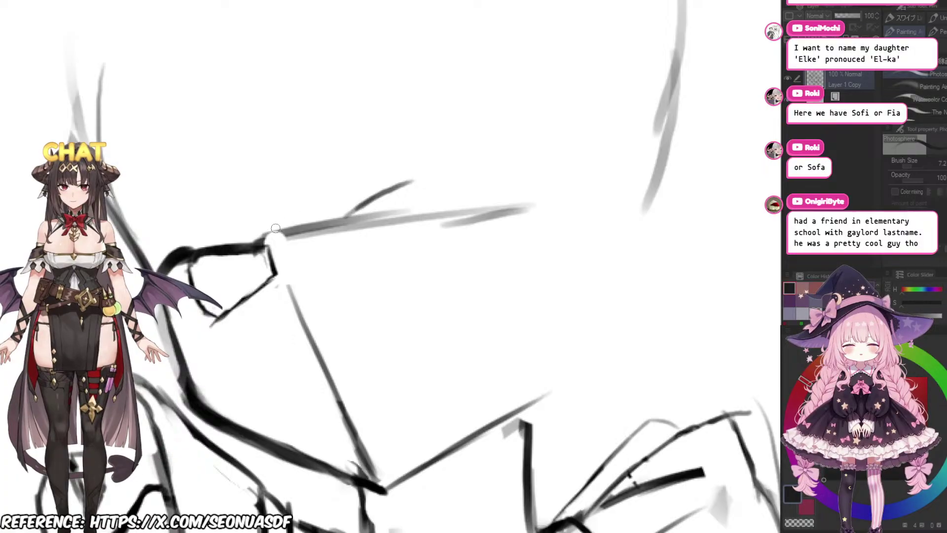
pyautogui.moveTo(348, 216)
pyautogui.mouseDown()
pyautogui.moveTo(409, 180)
pyautogui.moveTo(493, 194)
pyautogui.mouseUp()
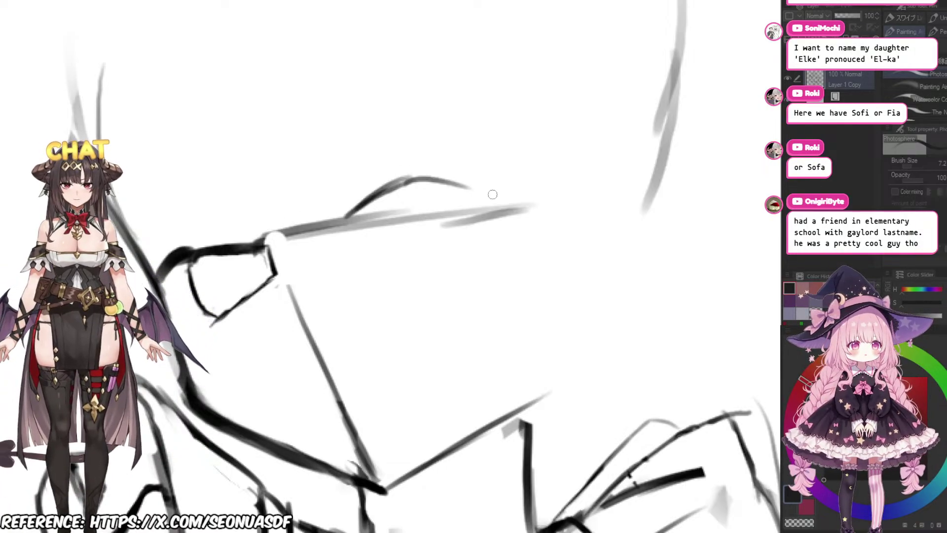
# Step: Erase the slanted guideline beneath the right eye's lid arch and clean up the arch's upper edge
pyautogui.press('e')
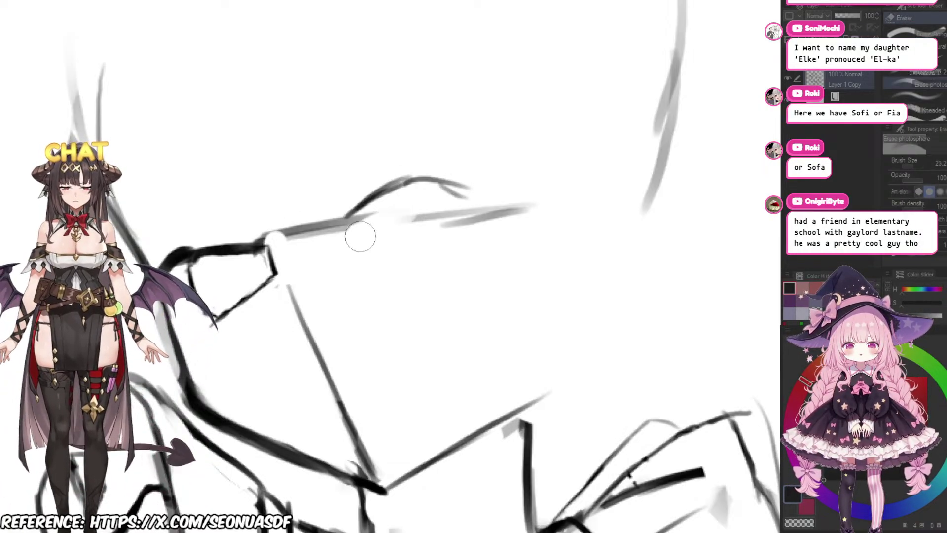
pyautogui.moveTo(472, 213); pyautogui.dragTo(429, 224)
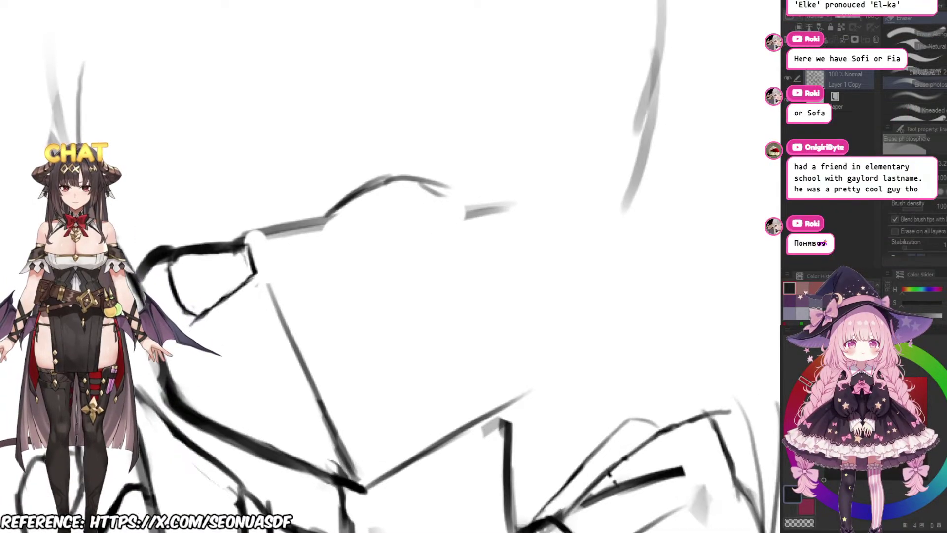
pyautogui.scroll(-2, 380, 269)
pyautogui.scroll(2, 379, 276)
pyautogui.moveTo(385, 296); pyautogui.dragTo(408, 259)
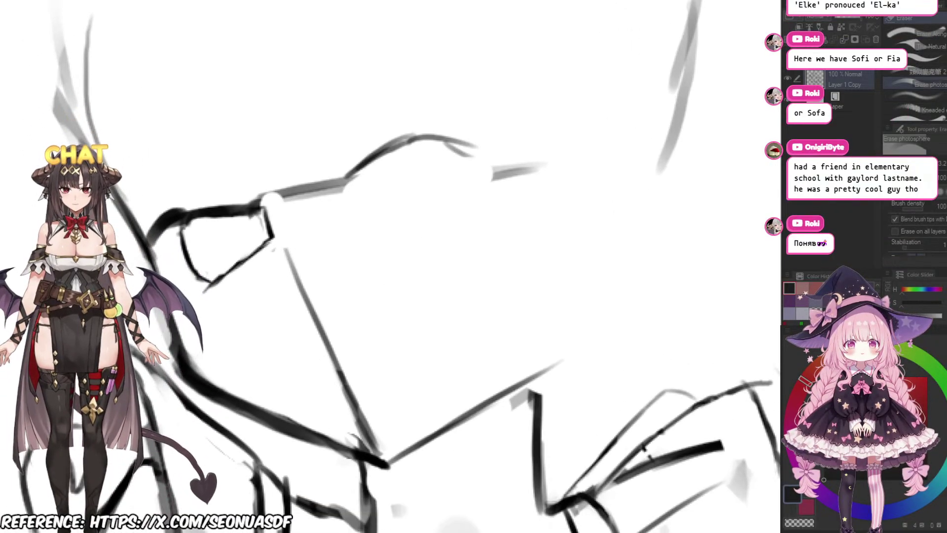
pyautogui.scroll(1, 394, 264)
pyautogui.scroll(-2, 369, 261)
pyautogui.scroll(2, 369, 262)
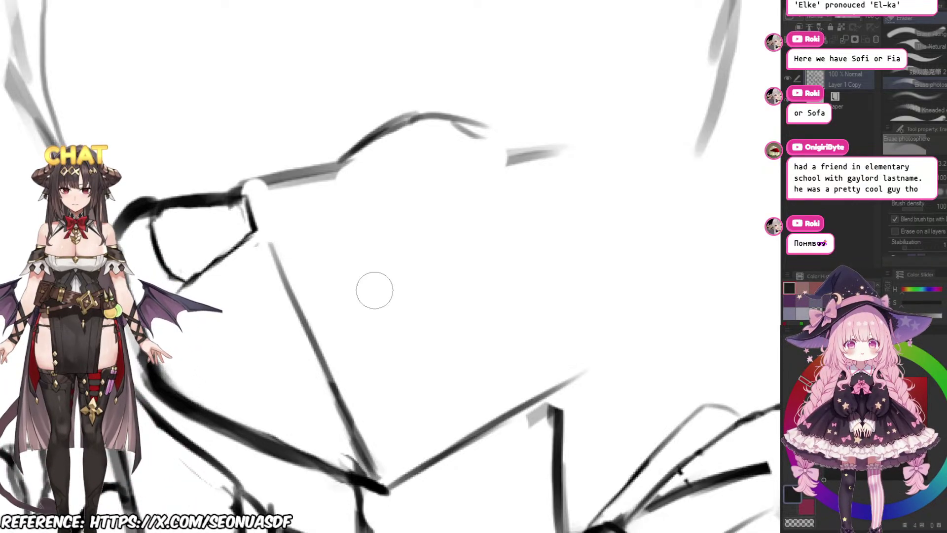
pyautogui.moveTo(364, 112); pyautogui.dragTo(332, 127)
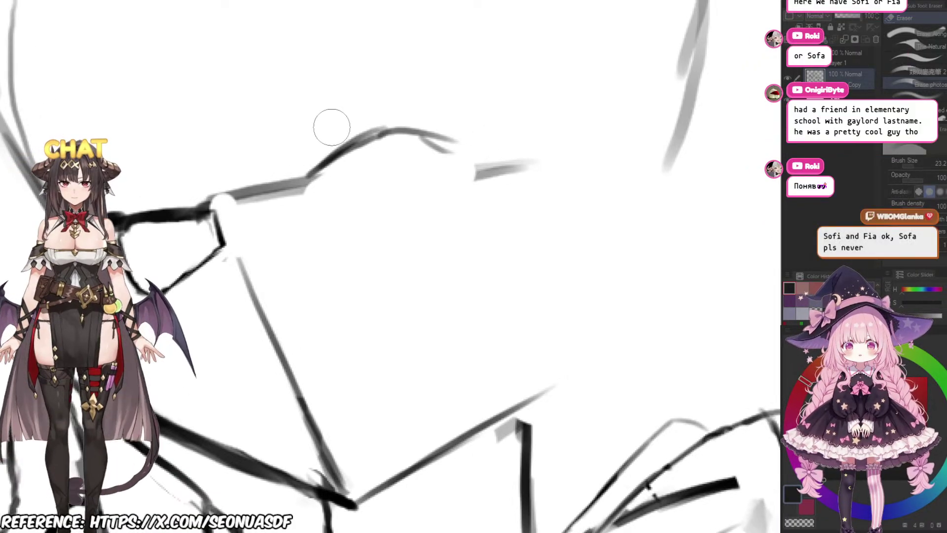
# Step: Draw a short curved stroke for the right eye's inner side beneath the start of the lid arch
pyautogui.press('p')
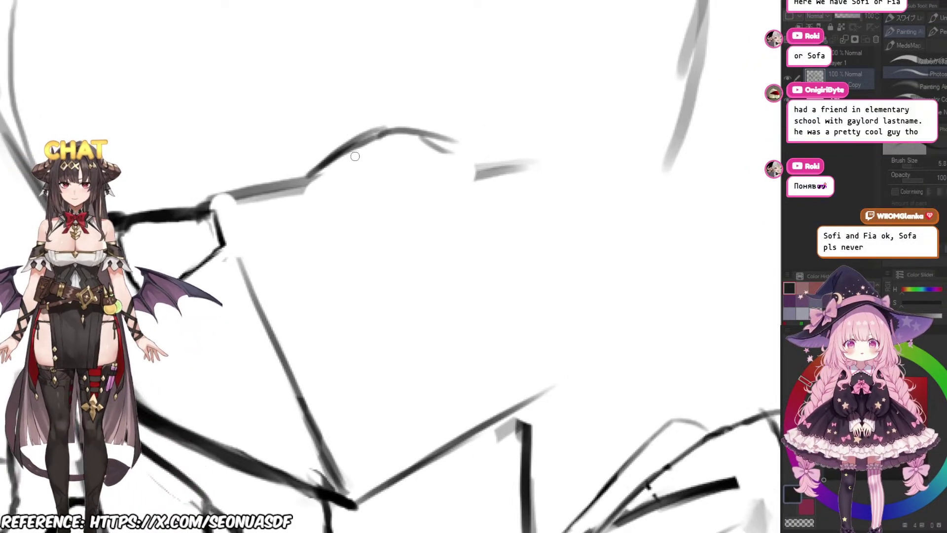
pyautogui.hotkey('ctrl', 'z')
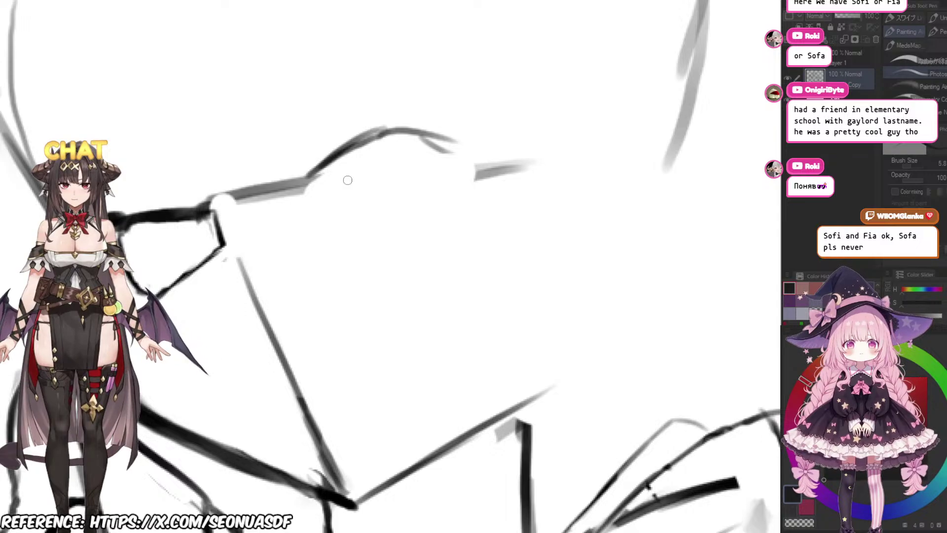
pyautogui.scroll(-2, 340, 190)
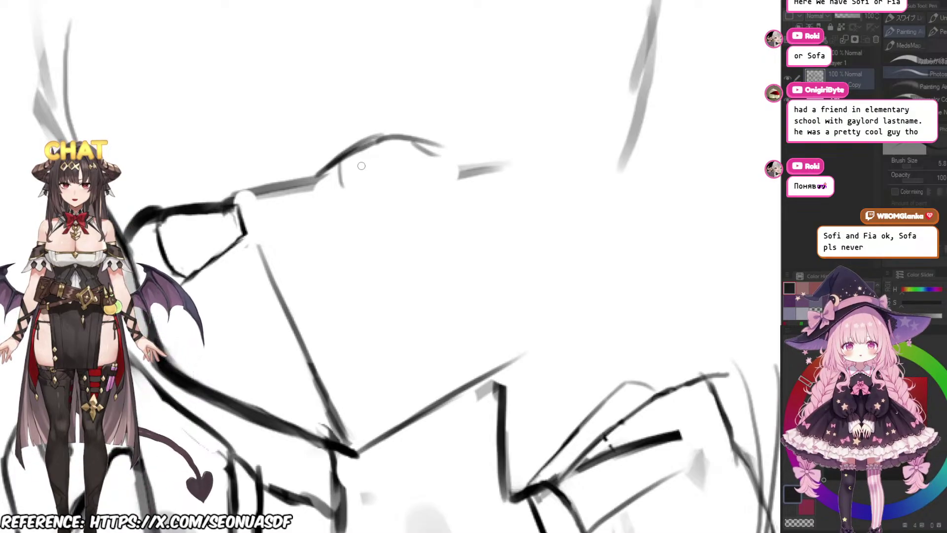
pyautogui.moveTo(390, 266); pyautogui.dragTo(405, 273)
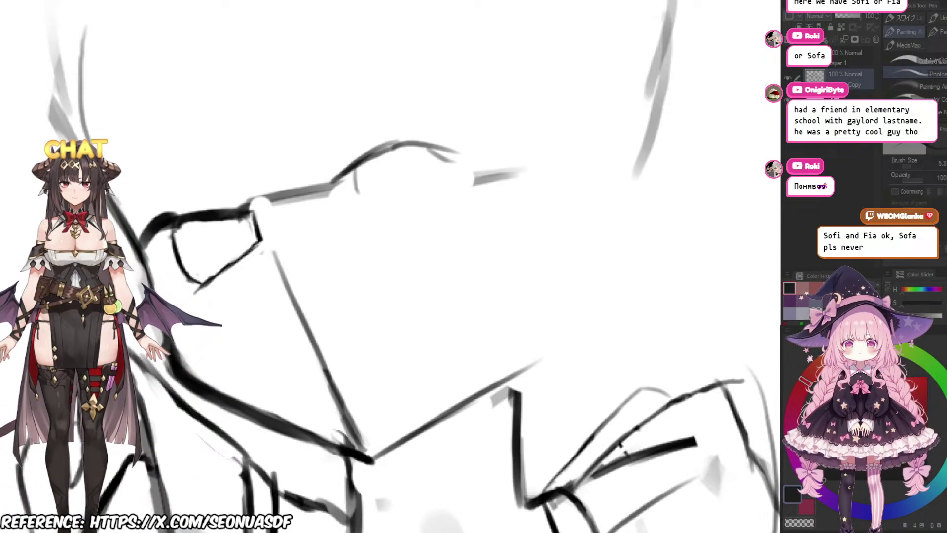
pyautogui.moveTo(376, 152); pyautogui.dragTo(415, 184)
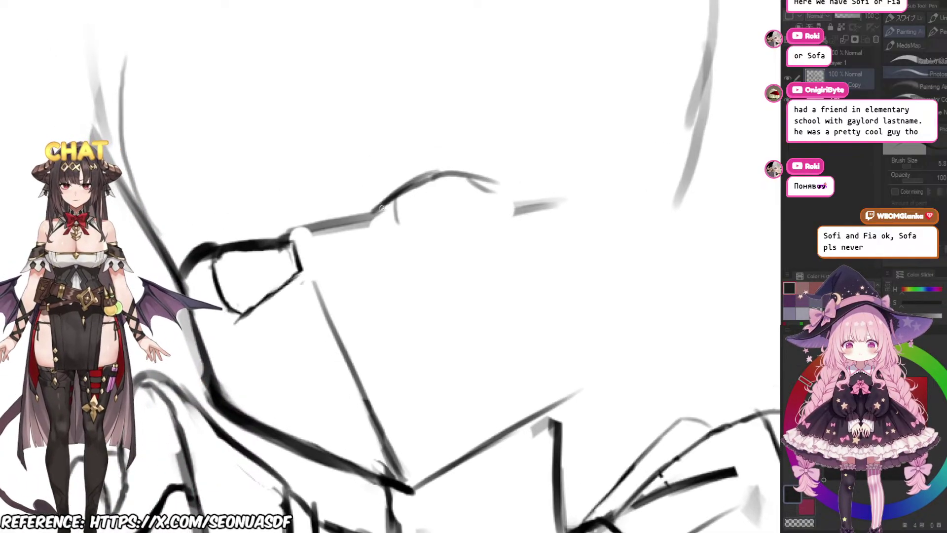
# Step: Darken the rising inner half of the right eye's upper lid up to its peak with an adjusted brush size
pyautogui.moveTo(374, 212); pyautogui.dragTo(449, 170)
pyautogui.hotkey('ctrl', 'z')
pyautogui.press('[')
pyautogui.press('[')
pyautogui.moveTo(379, 215); pyautogui.dragTo(444, 171)
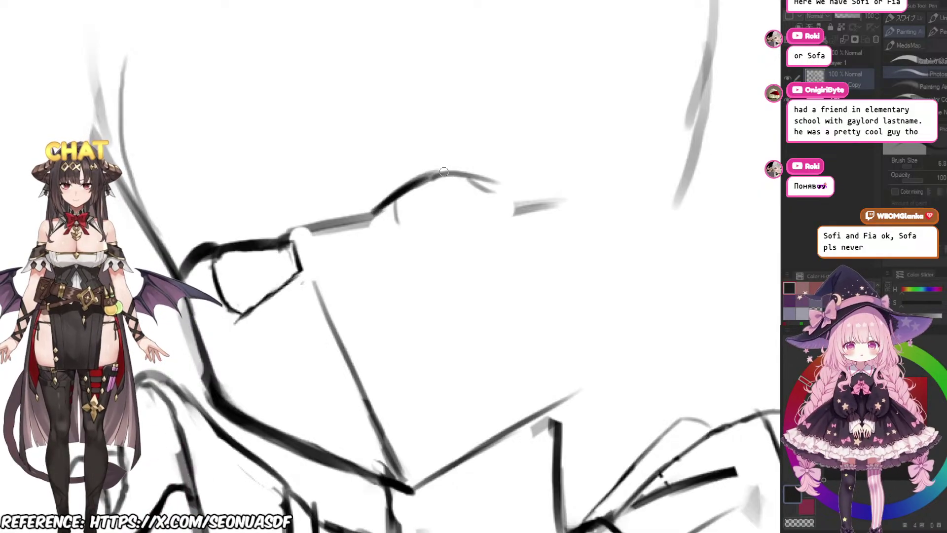
# Step: Darken the right eye's upper lid out to its outer end and draw the short outer side down from it
pyautogui.scroll(-2, 508, 169)
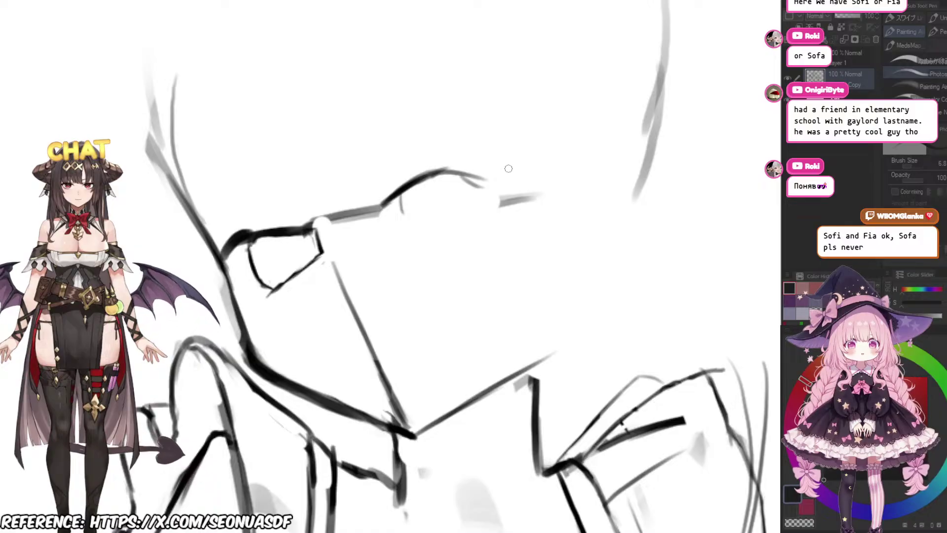
pyautogui.scroll(3, 442, 158)
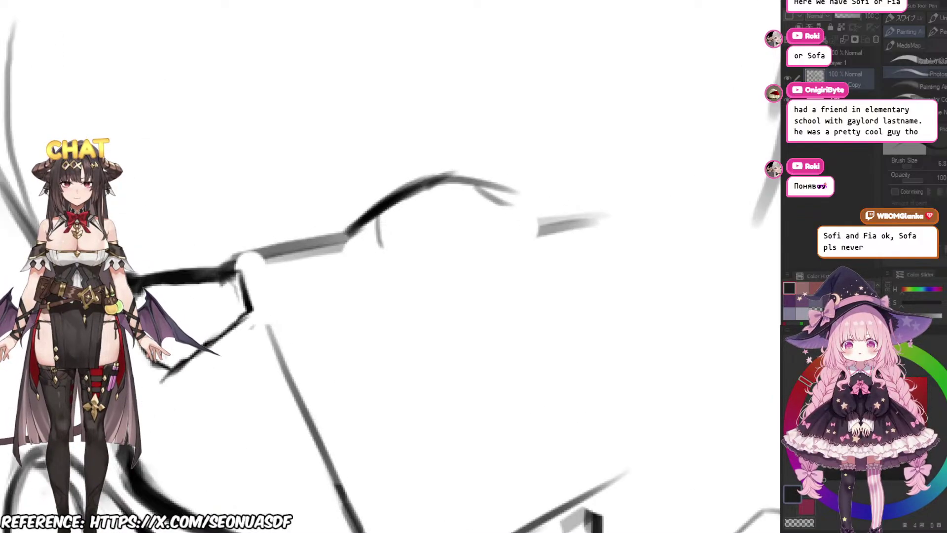
pyautogui.scroll(-2, 469, 157)
pyautogui.scroll(1, 417, 217)
pyautogui.moveTo(271, 217)
pyautogui.mouseDown()
pyautogui.moveTo(320, 196)
pyautogui.moveTo(298, 185)
pyautogui.mouseUp()
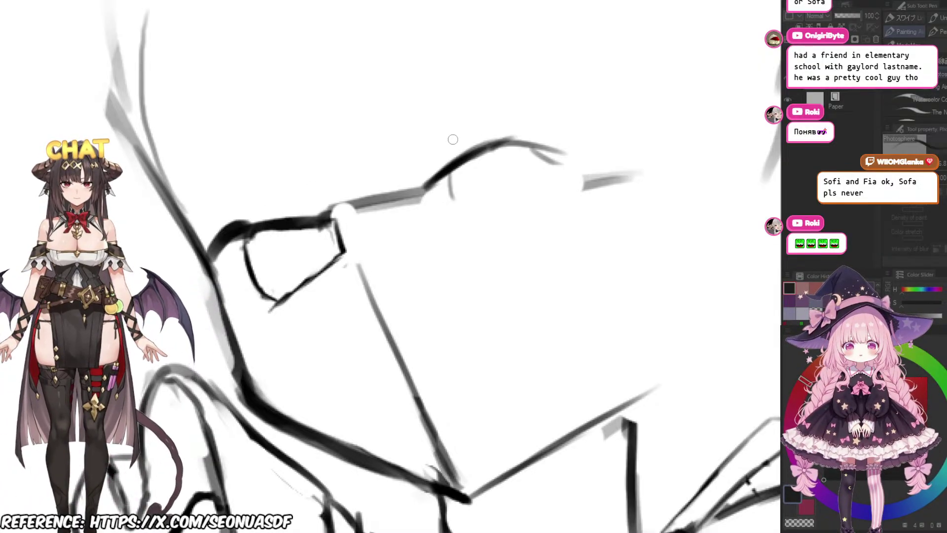
pyautogui.scroll(-2, 452, 139)
pyautogui.scroll(1, 469, 171)
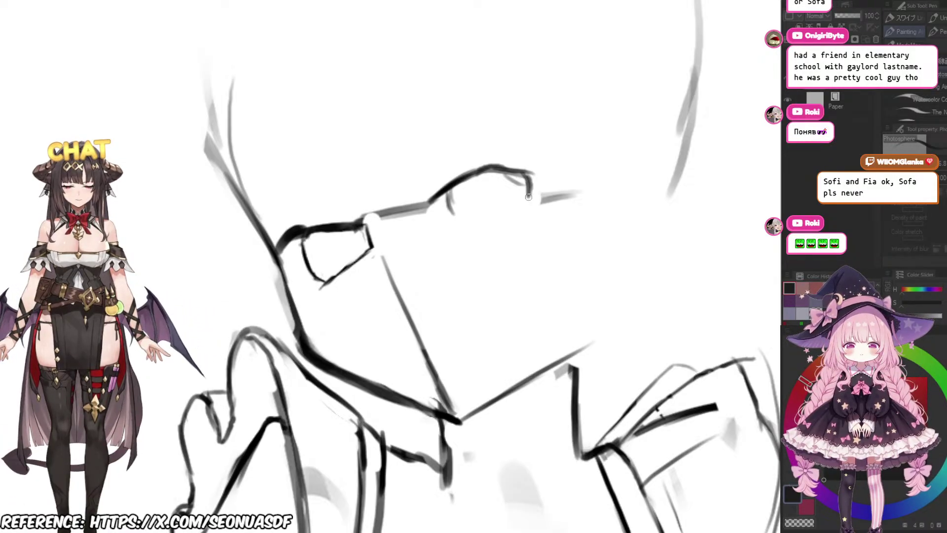
# Step: Draw the right eye's slanted lower edge from the foot of the inner side to the outer side
pyautogui.moveTo(452, 215); pyautogui.dragTo(546, 193)
pyautogui.hotkey('ctrl', 'z')
pyautogui.hotkey('ctrl', 'z')
pyautogui.moveTo(451, 216); pyautogui.dragTo(538, 196)
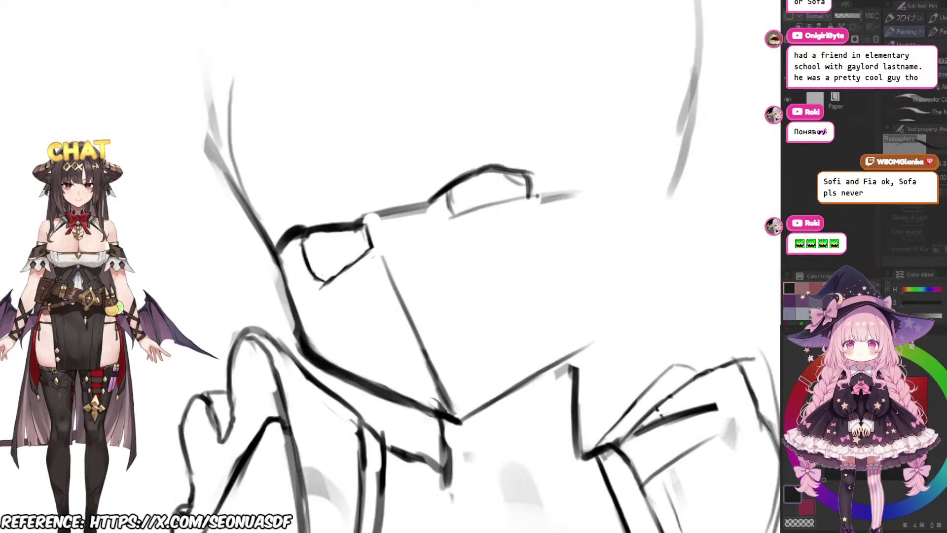
pyautogui.hotkey('ctrl', 'z')
pyautogui.moveTo(449, 218)
pyautogui.mouseDown()
pyautogui.moveTo(536, 204)
pyautogui.moveTo(493, 220)
pyautogui.mouseUp()
pyautogui.scroll(-2, 409, 284)
pyautogui.scroll(2, 545, 130)
# Step: Erase the stray stroke inside the right eye's upper outer corner and tidy the lid's underside
pyautogui.press('e')
pyautogui.hotkey('ctrl', 'z')
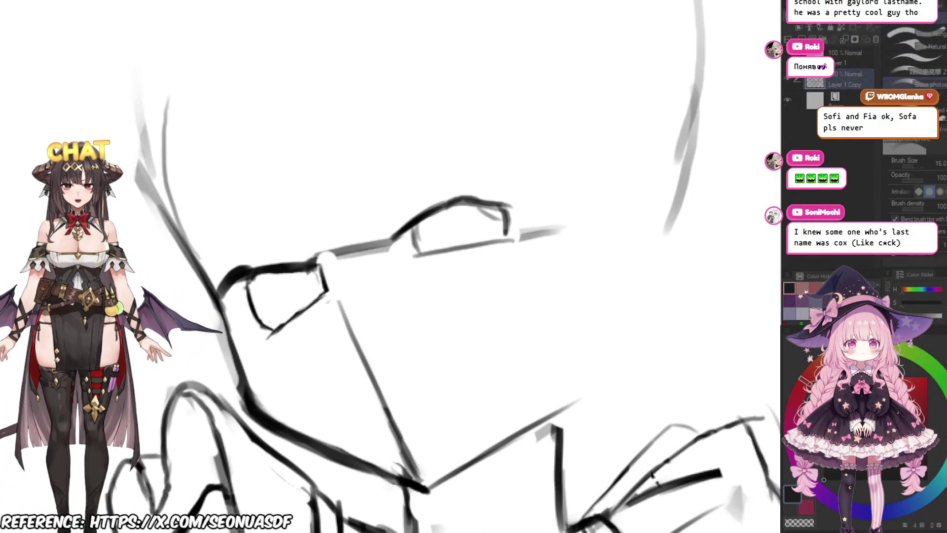
pyautogui.scroll(1, 554, 215)
pyautogui.moveTo(555, 214); pyautogui.dragTo(542, 203)
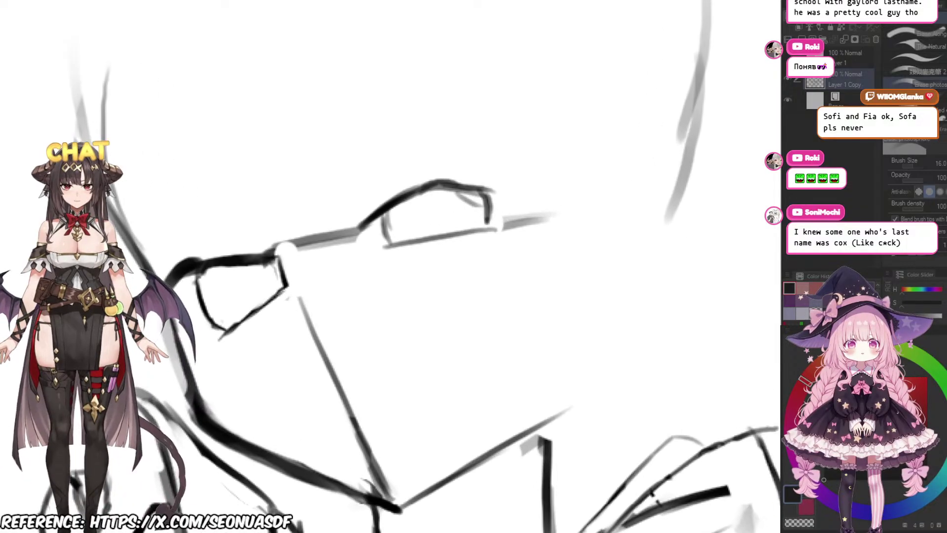
pyautogui.scroll(2, 468, 214)
pyautogui.moveTo(445, 194)
pyautogui.mouseDown()
pyautogui.moveTo(455, 208)
pyautogui.moveTo(443, 218)
pyautogui.moveTo(490, 222)
pyautogui.moveTo(437, 232)
pyautogui.moveTo(447, 236)
pyautogui.mouseUp()
pyautogui.scroll(-1, 487, 217)
pyautogui.scroll(-1, 471, 230)
pyautogui.scroll(2, 471, 230)
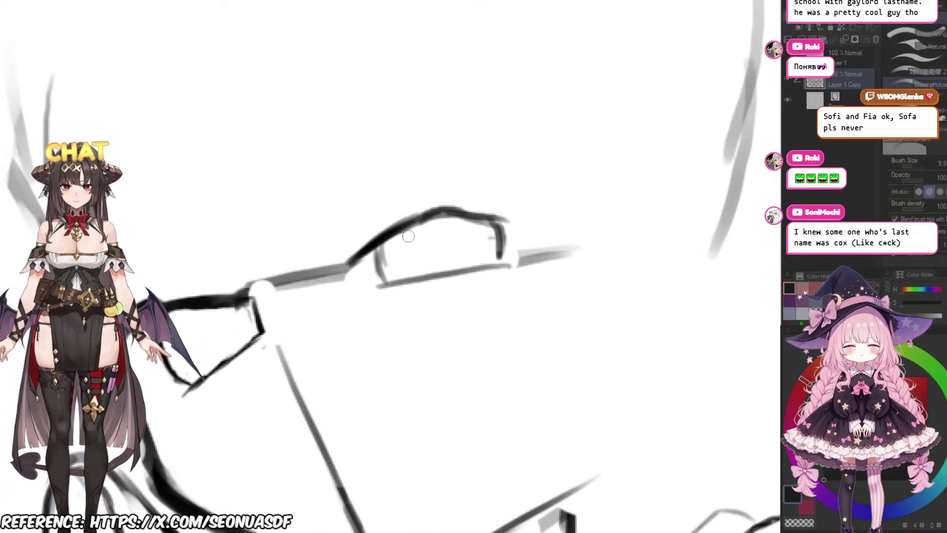
# Step: Darken the right eye's upper lid around its peak, sharpening the bend
pyautogui.press('p')
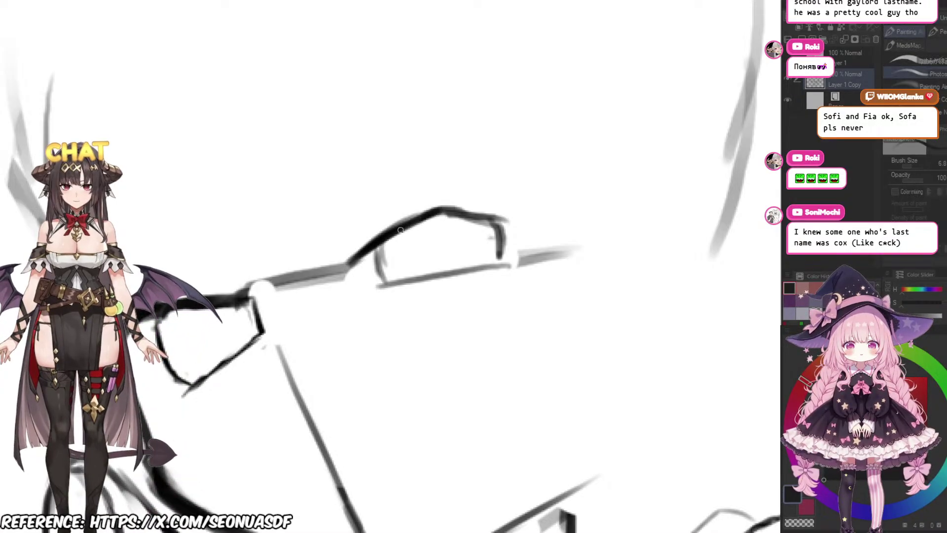
pyautogui.scroll(-3, 434, 217)
pyautogui.moveTo(457, 205); pyautogui.dragTo(434, 216)
pyautogui.scroll(2, 434, 216)
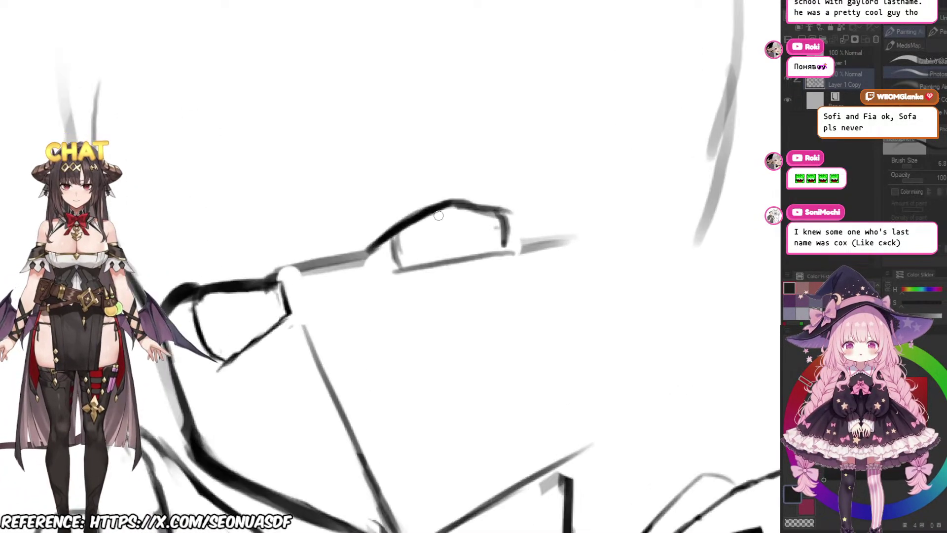
pyautogui.press('e')
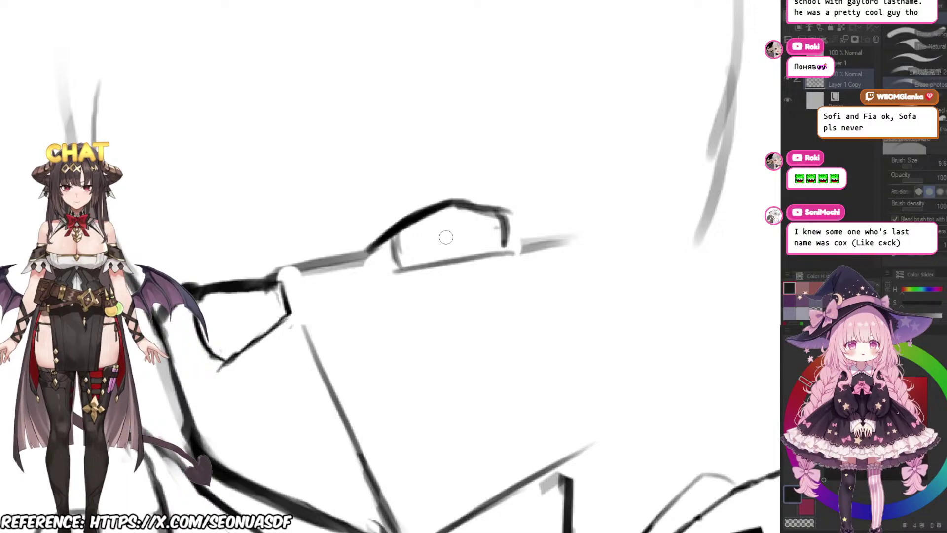
pyautogui.scroll(2, 438, 229)
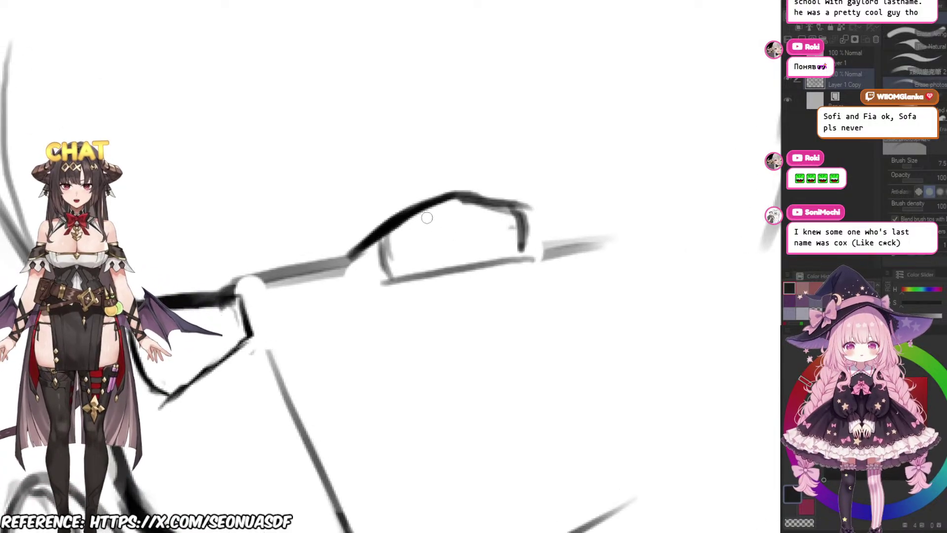
# Step: Thicken the outer half of the right eye's upper lid and trim its upper and lower edges with the eraser
pyautogui.press('p')
pyautogui.moveTo(442, 209)
pyautogui.mouseDown()
pyautogui.moveTo(439, 222)
pyautogui.moveTo(458, 202)
pyautogui.moveTo(498, 206)
pyautogui.mouseUp()
pyautogui.moveTo(560, 214); pyautogui.dragTo(541, 221)
pyautogui.scroll(3, 541, 221)
pyautogui.press('e')
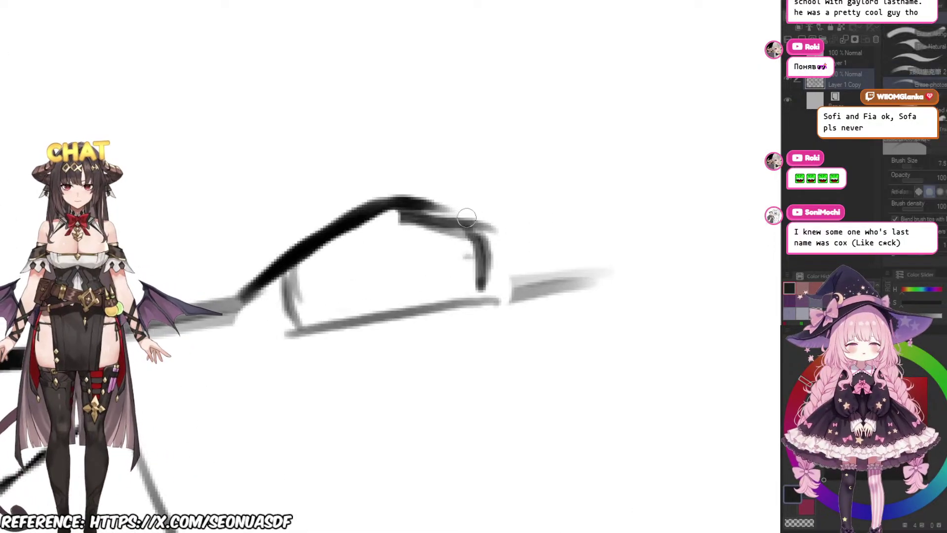
pyautogui.moveTo(459, 203)
pyautogui.mouseDown()
pyautogui.moveTo(407, 184)
pyautogui.moveTo(474, 212)
pyautogui.mouseUp()
pyautogui.moveTo(405, 230); pyautogui.dragTo(461, 230)
# Step: Redraw the outer half of the right eye's upper lid as a thick dark stroke down to the outer corner
pyautogui.press('p')
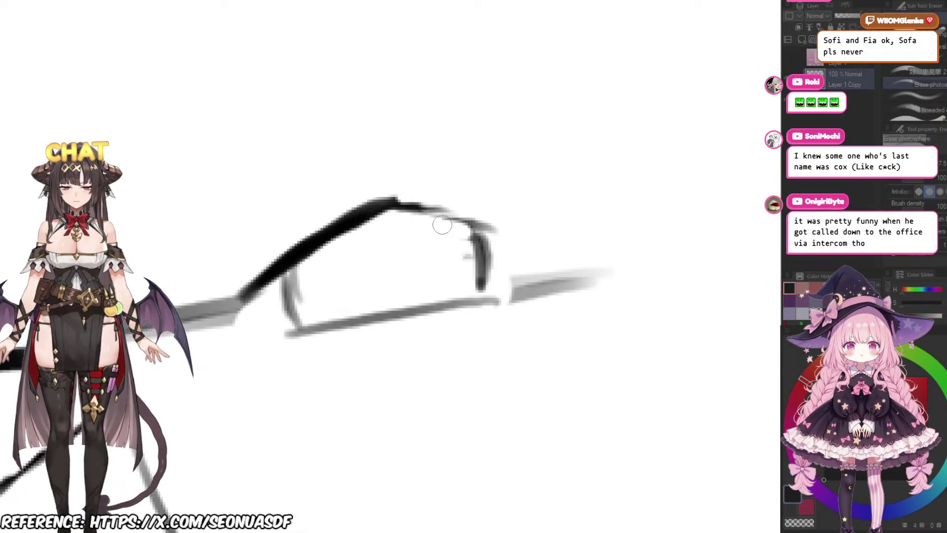
pyautogui.moveTo(390, 202)
pyautogui.mouseDown()
pyautogui.moveTo(495, 226)
pyautogui.moveTo(453, 253)
pyautogui.moveTo(401, 252)
pyautogui.moveTo(466, 267)
pyautogui.mouseUp()
pyautogui.scroll(-4, 510, 236)
pyautogui.scroll(2, 518, 238)
# Step: Sweep a stroke from above the right eye's lid peak down along the outer half and past the outer corner
pyautogui.moveTo(375, 232); pyautogui.dragTo(420, 250)
pyautogui.hotkey('ctrl', 'z')
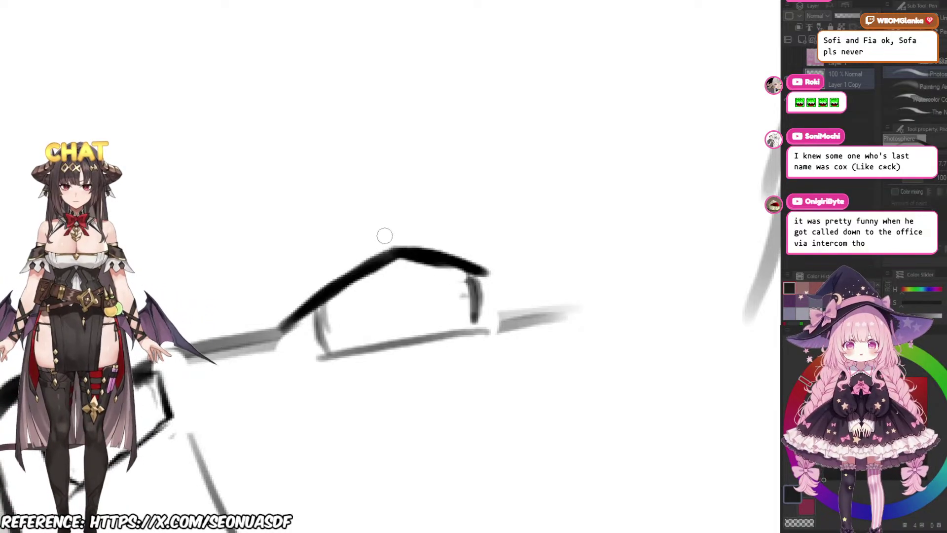
pyautogui.moveTo(362, 220); pyautogui.dragTo(431, 248)
pyautogui.hotkey('ctrl', 'z')
pyautogui.moveTo(359, 220)
pyautogui.mouseDown()
pyautogui.moveTo(422, 250)
pyautogui.moveTo(506, 267)
pyautogui.moveTo(514, 256)
pyautogui.mouseUp()
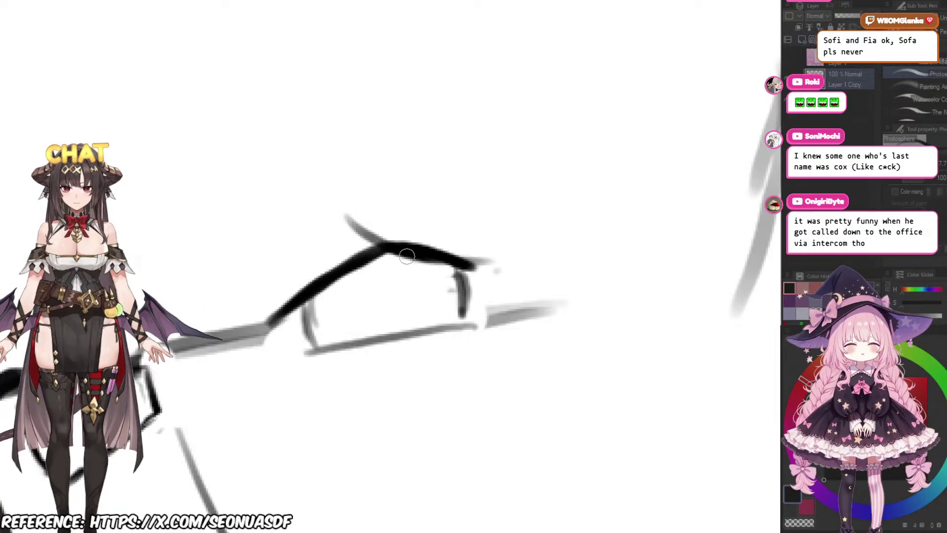
pyautogui.moveTo(451, 262)
pyautogui.mouseDown()
pyautogui.moveTo(525, 281)
pyautogui.moveTo(477, 281)
pyautogui.mouseUp()
pyautogui.hotkey('ctrl', 'z')
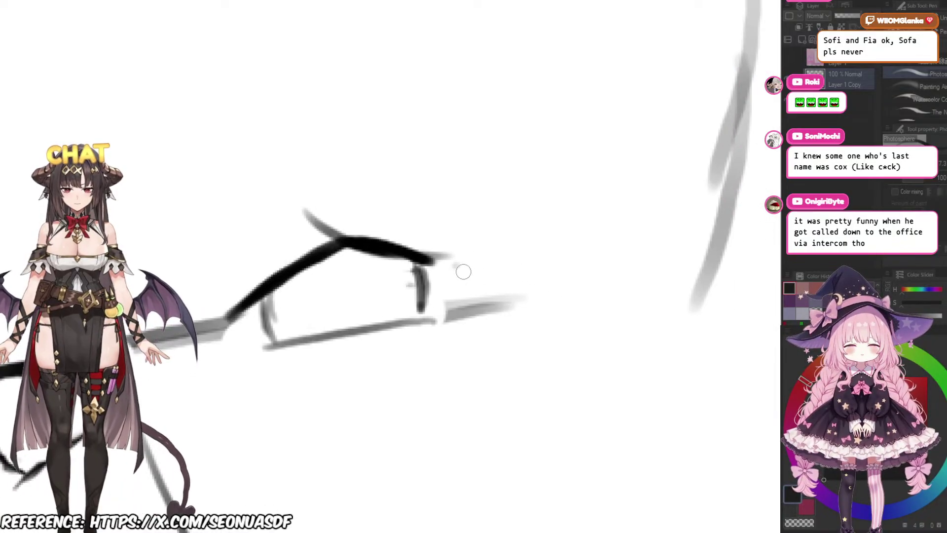
pyautogui.moveTo(411, 252)
pyautogui.mouseDown()
pyautogui.moveTo(485, 269)
pyautogui.moveTo(464, 275)
pyautogui.mouseUp()
pyautogui.hotkey('ctrl', 'z')
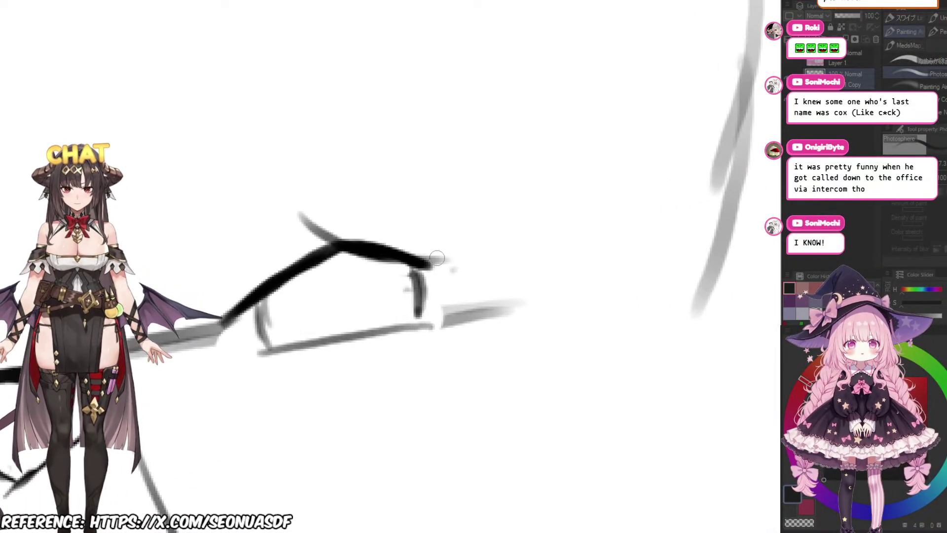
pyautogui.moveTo(411, 260); pyautogui.dragTo(508, 283)
pyautogui.hotkey('ctrl', 'z')
pyautogui.scroll(2, 402, 256)
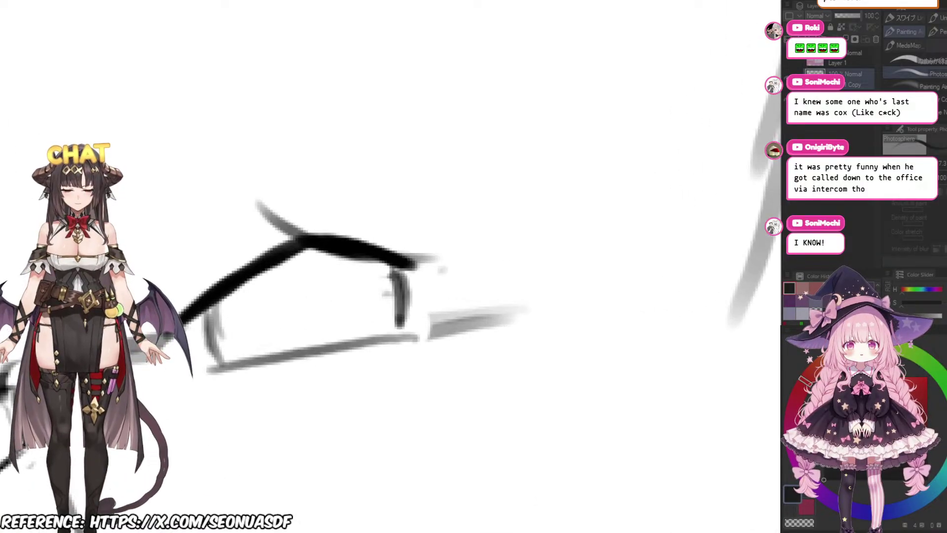
pyautogui.moveTo(401, 256)
pyautogui.mouseDown()
pyautogui.moveTo(506, 290)
pyautogui.moveTo(469, 288)
pyautogui.mouseUp()
pyautogui.hotkey('ctrl', 'z')
pyautogui.scroll(-3, 445, 279)
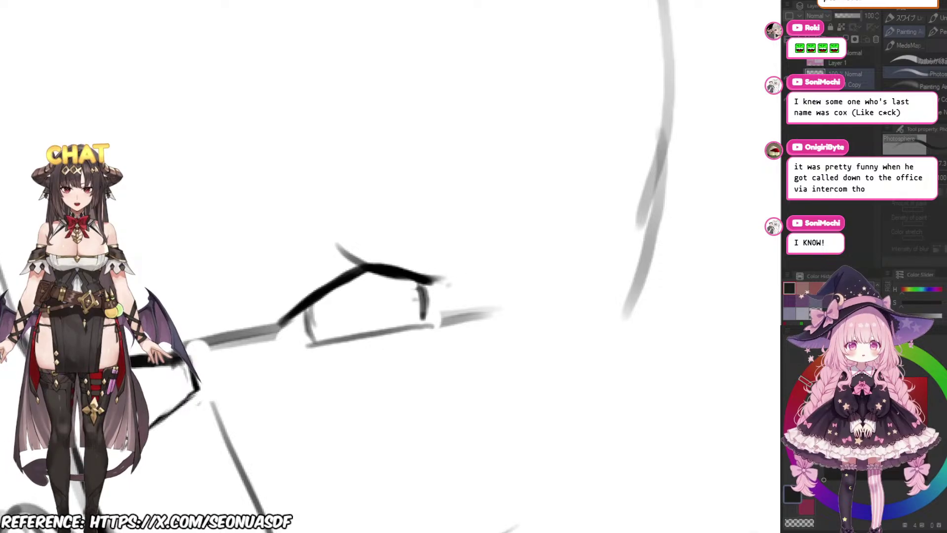
pyautogui.scroll(2, 468, 288)
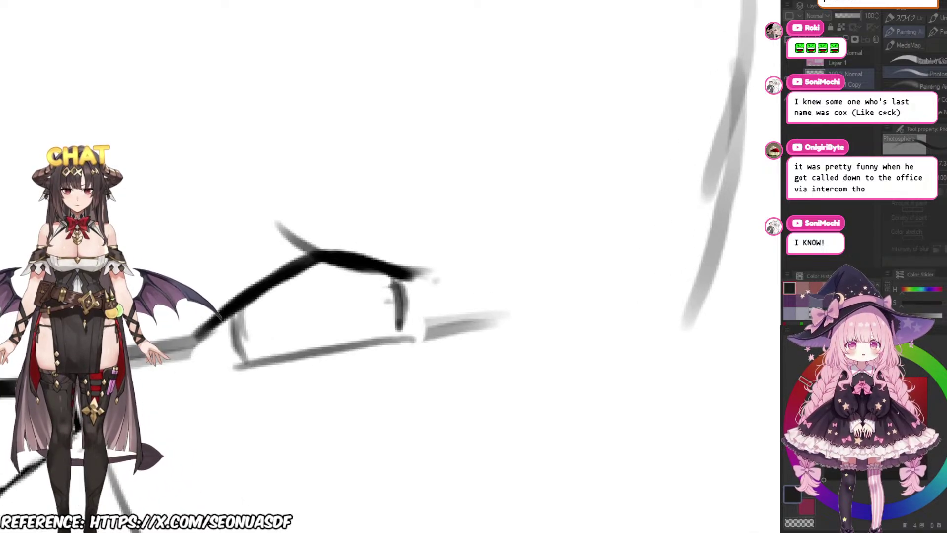
pyautogui.moveTo(444, 286); pyautogui.dragTo(463, 287)
pyautogui.moveTo(421, 260)
pyautogui.mouseDown()
pyautogui.moveTo(494, 292)
pyautogui.moveTo(482, 281)
pyautogui.mouseUp()
pyautogui.hotkey('ctrl', 'z')
pyautogui.moveTo(420, 257)
pyautogui.mouseDown()
pyautogui.moveTo(499, 281)
pyautogui.moveTo(491, 314)
pyautogui.mouseUp()
pyautogui.hotkey('ctrl', 'z')
# Step: Extend the right eye's upper lid down past the outer corner and hook its end back inward with a short stroke
pyautogui.moveTo(461, 267); pyautogui.dragTo(495, 285)
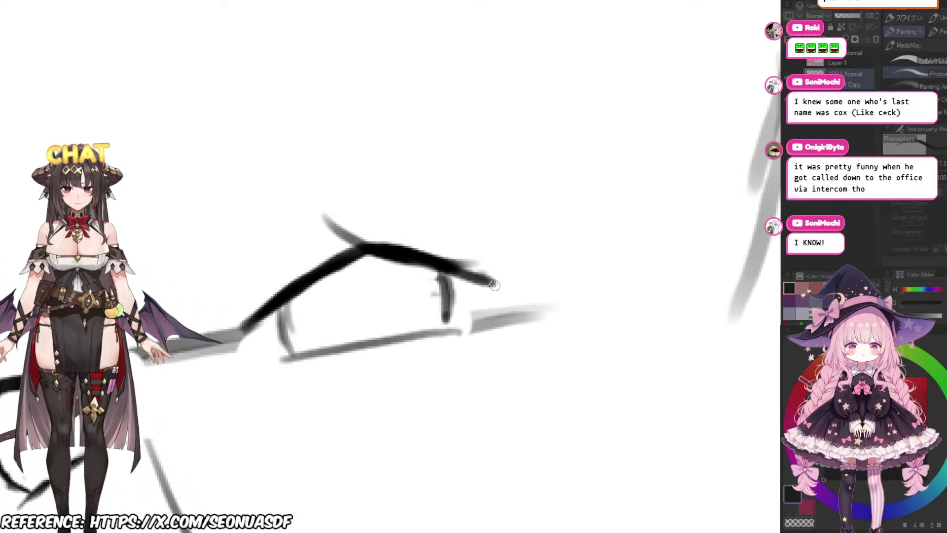
pyautogui.moveTo(482, 313)
pyautogui.mouseDown()
pyautogui.moveTo(508, 284)
pyautogui.moveTo(484, 315)
pyautogui.mouseUp()
pyautogui.hotkey('ctrl', 'z')
pyautogui.scroll(2, 443, 363)
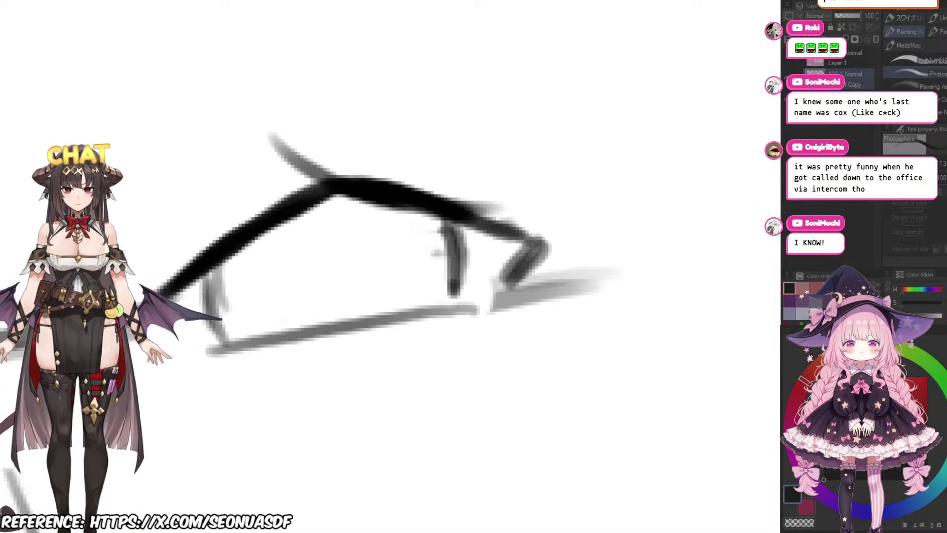
pyautogui.moveTo(442, 221); pyautogui.dragTo(457, 269)
pyautogui.scroll(-6, 547, 228)
pyautogui.scroll(4, 537, 245)
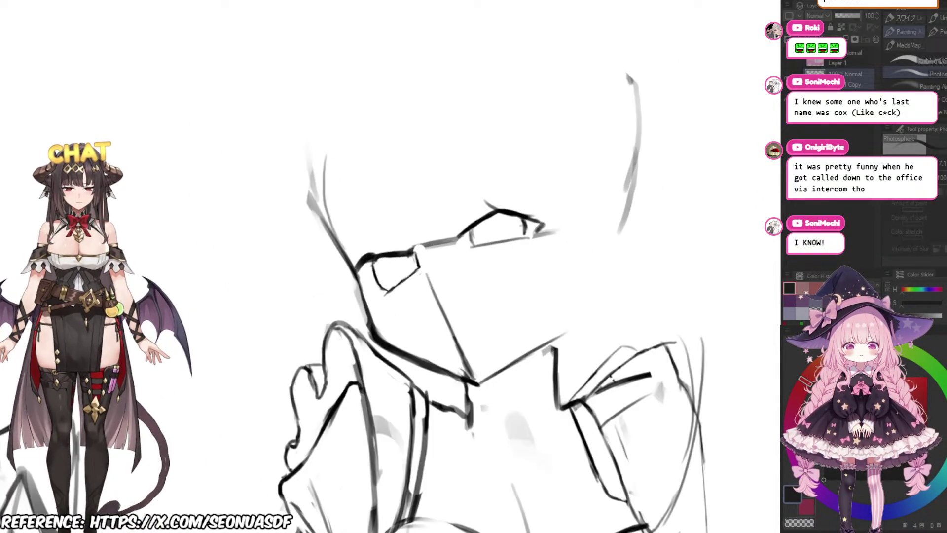
# Step: Thin the right eye's lower edge by erasing along its upper side
pyautogui.press('e')
pyautogui.scroll(2, 484, 271)
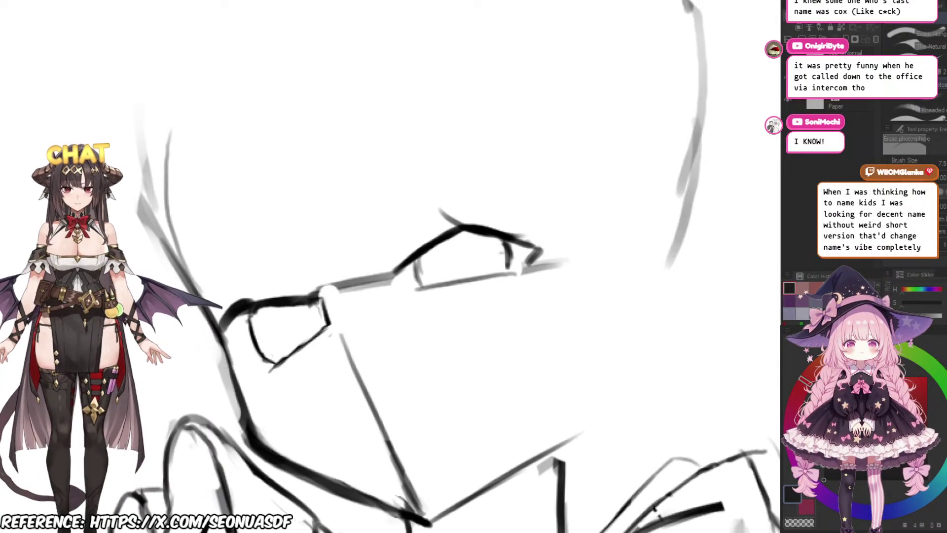
pyautogui.moveTo(284, 295); pyautogui.dragTo(248, 288)
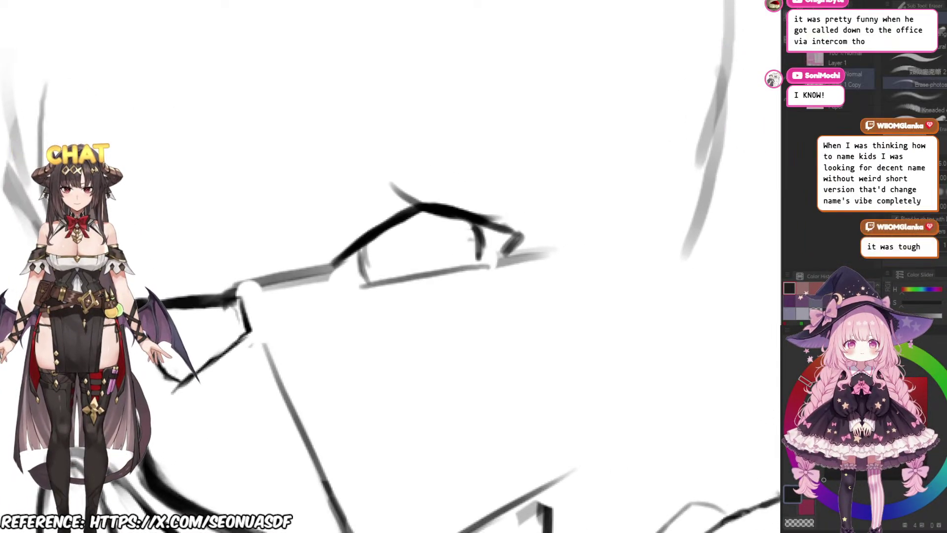
pyautogui.moveTo(422, 285); pyautogui.dragTo(437, 298)
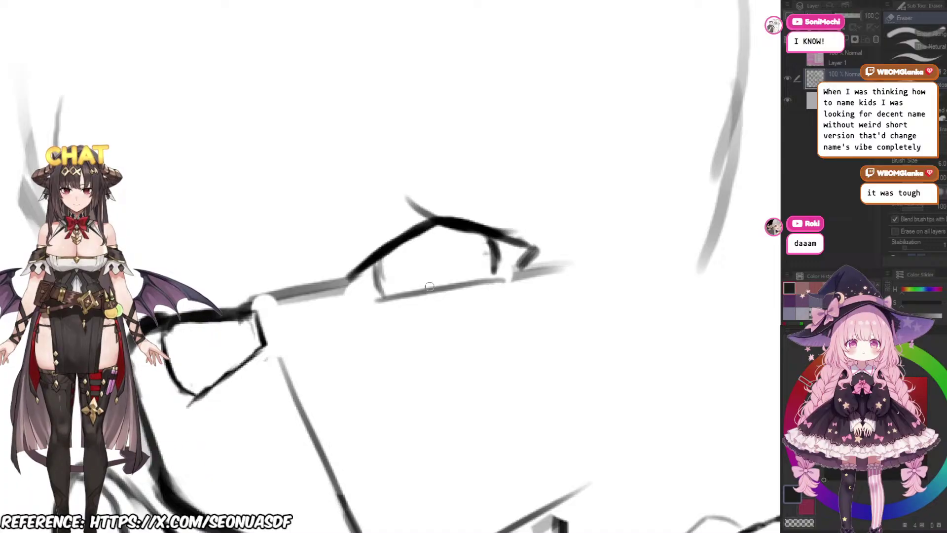
pyautogui.scroll(1, 419, 271)
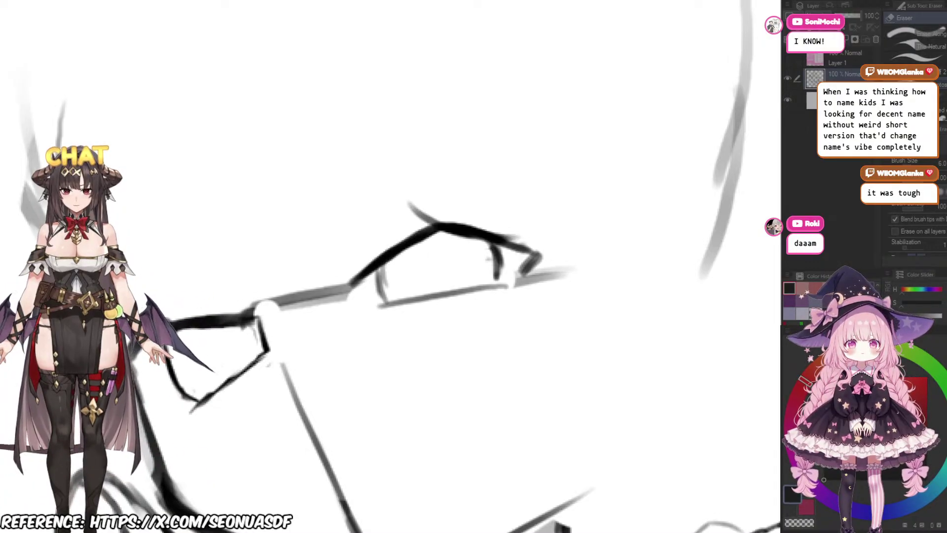
pyautogui.press('p')
pyautogui.scroll(-2, 465, 240)
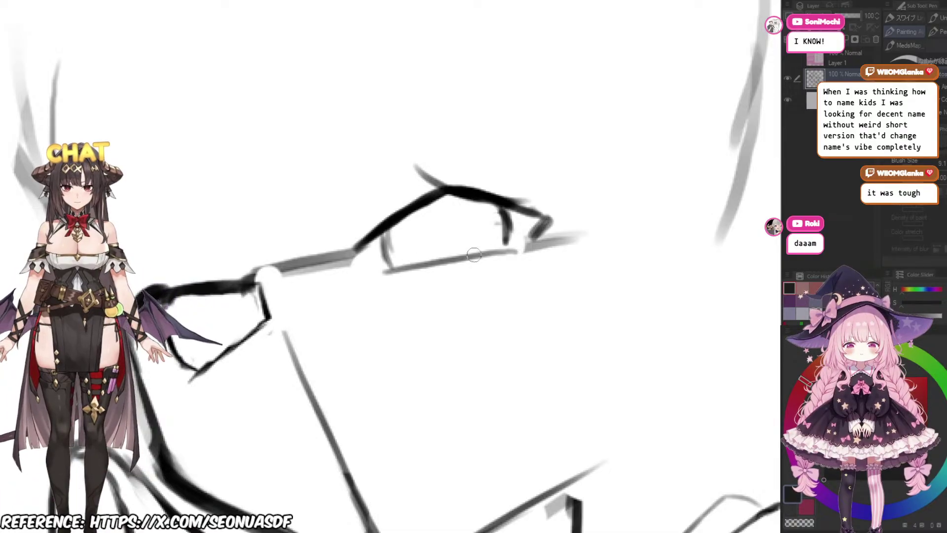
pyautogui.press('e')
pyautogui.moveTo(403, 265); pyautogui.dragTo(505, 246)
# Step: Redraw the right eye's inner side as a dark curved line from the lid down to the lower edge
pyautogui.press('p')
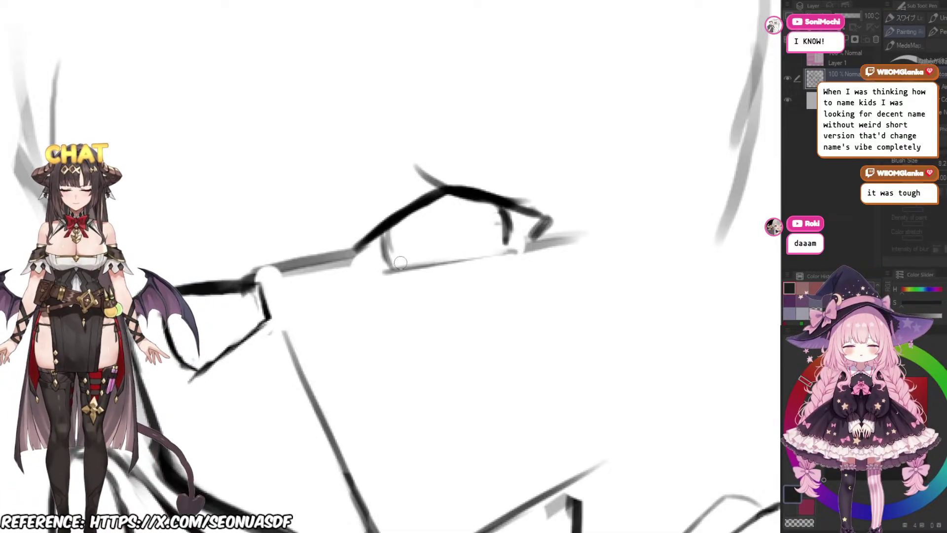
pyautogui.moveTo(383, 228); pyautogui.dragTo(386, 277)
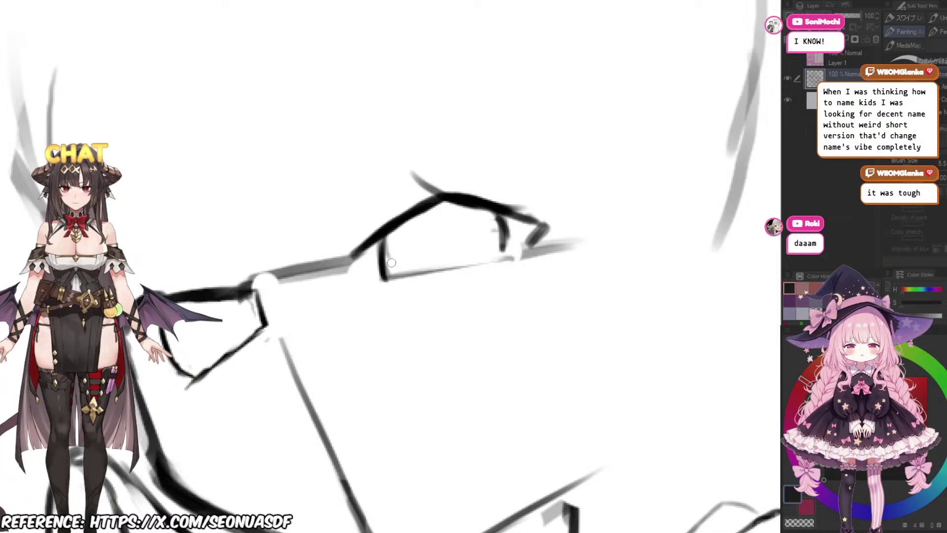
pyautogui.hotkey('ctrl', 'z')
pyautogui.moveTo(384, 239)
pyautogui.mouseDown()
pyautogui.moveTo(383, 276)
pyautogui.moveTo(413, 267)
pyautogui.mouseUp()
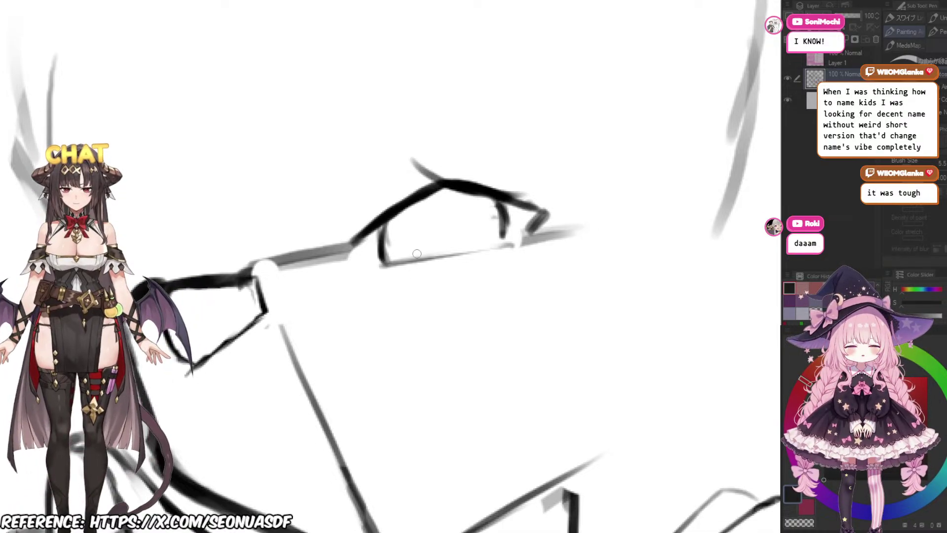
# Step: Clean up and darken the right eye's thin lower edge, and extend its outer side down to meet it
pyautogui.press('e')
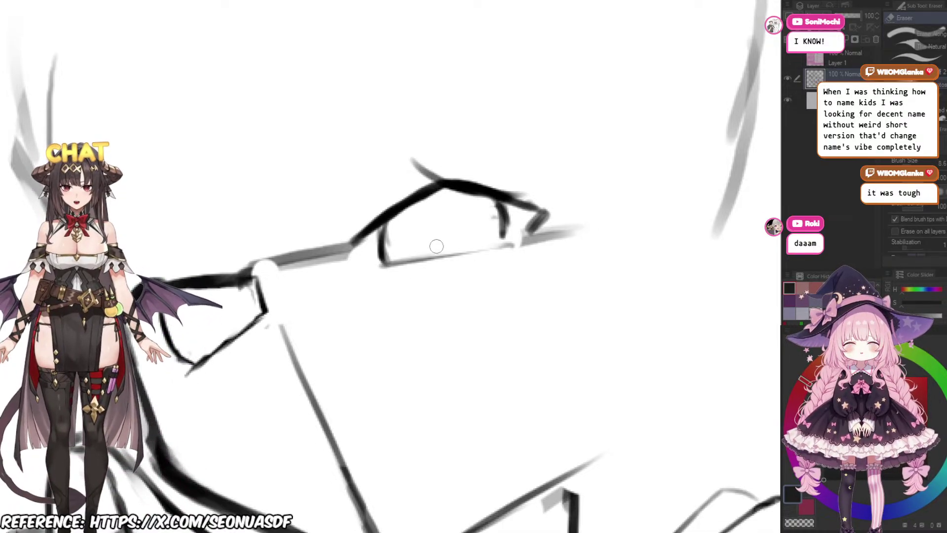
pyautogui.moveTo(412, 253)
pyautogui.mouseDown()
pyautogui.moveTo(451, 250)
pyautogui.moveTo(443, 291)
pyautogui.moveTo(395, 265)
pyautogui.moveTo(385, 277)
pyautogui.moveTo(391, 246)
pyautogui.moveTo(396, 284)
pyautogui.moveTo(500, 272)
pyautogui.mouseUp()
pyautogui.press('space')
pyautogui.press('p')
pyautogui.press('e')
pyautogui.press('p')
pyautogui.hotkey('ctrl', 'z')
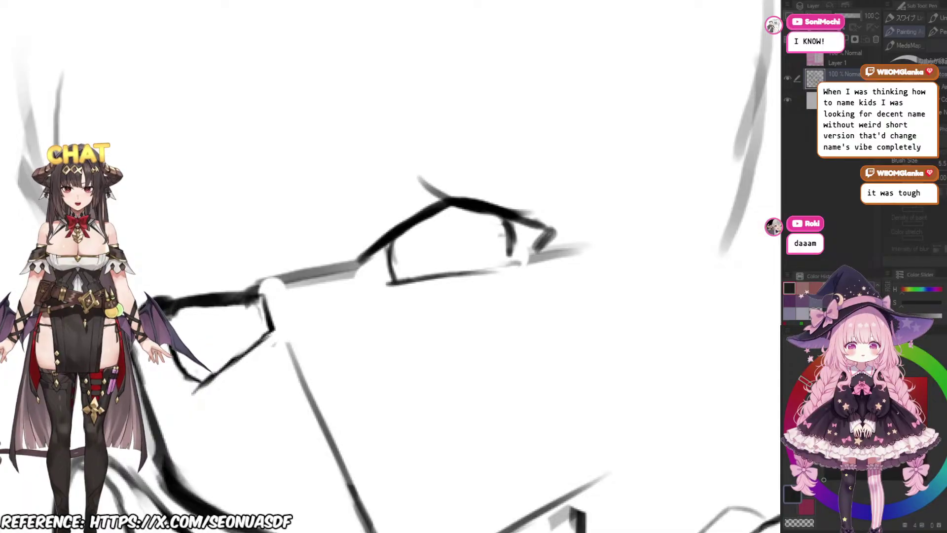
pyautogui.hotkey('ctrl', 'z')
pyautogui.moveTo(386, 284)
pyautogui.mouseDown()
pyautogui.moveTo(517, 273)
pyautogui.moveTo(508, 272)
pyautogui.mouseUp()
pyautogui.moveTo(511, 236); pyautogui.dragTo(513, 264)
pyautogui.scroll(-4, 547, 240)
pyautogui.scroll(3, 556, 346)
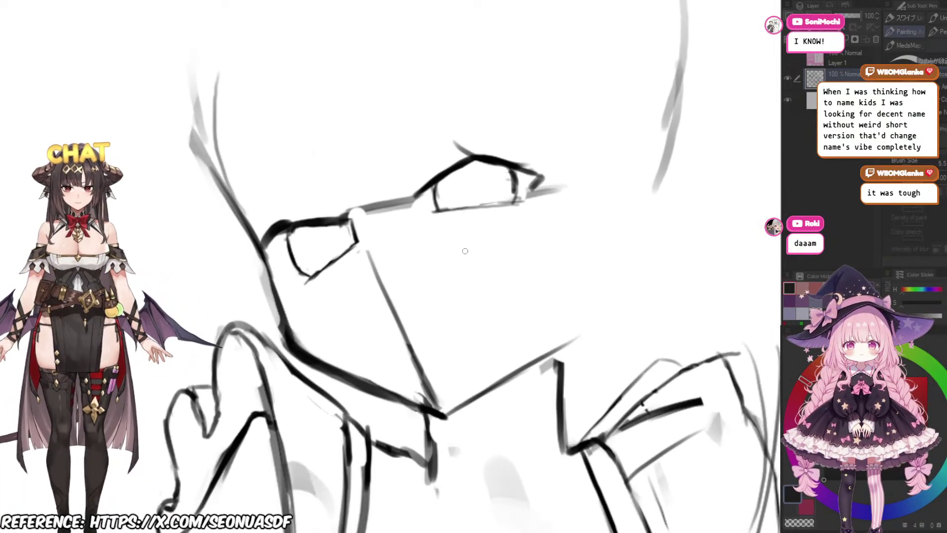
# Step: Erase the line running from between the eyes to the chin and draw a small arched mark above the chin
pyautogui.press('e')
pyautogui.moveTo(367, 249)
pyautogui.mouseDown()
pyautogui.moveTo(408, 345)
pyautogui.moveTo(393, 300)
pyautogui.mouseUp()
pyautogui.press('p')
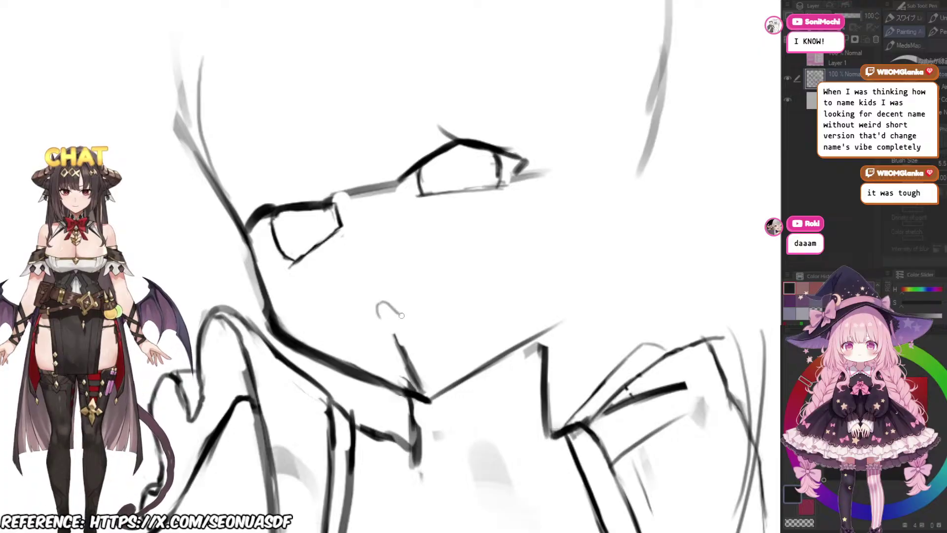
pyautogui.scroll(-3, 401, 315)
pyautogui.press('e')
pyautogui.scroll(3, 402, 303)
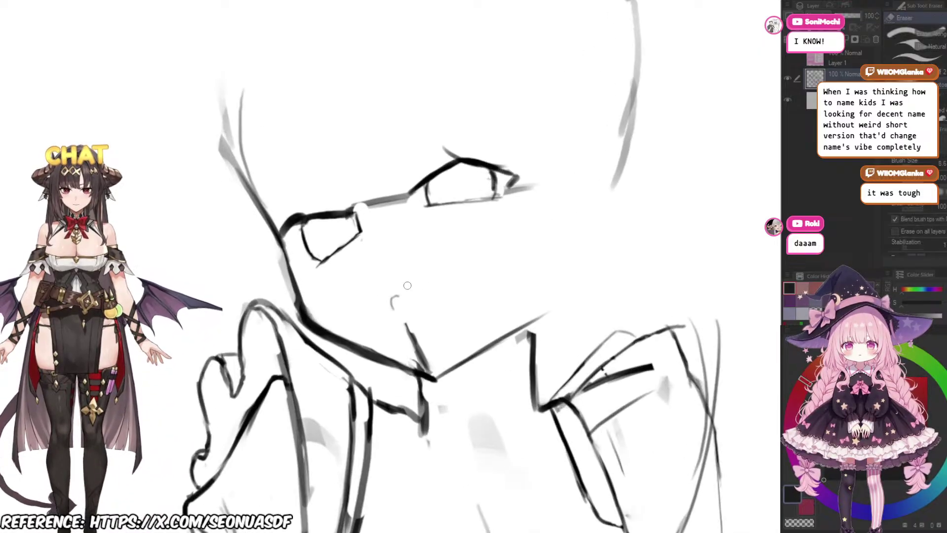
pyautogui.press('p')
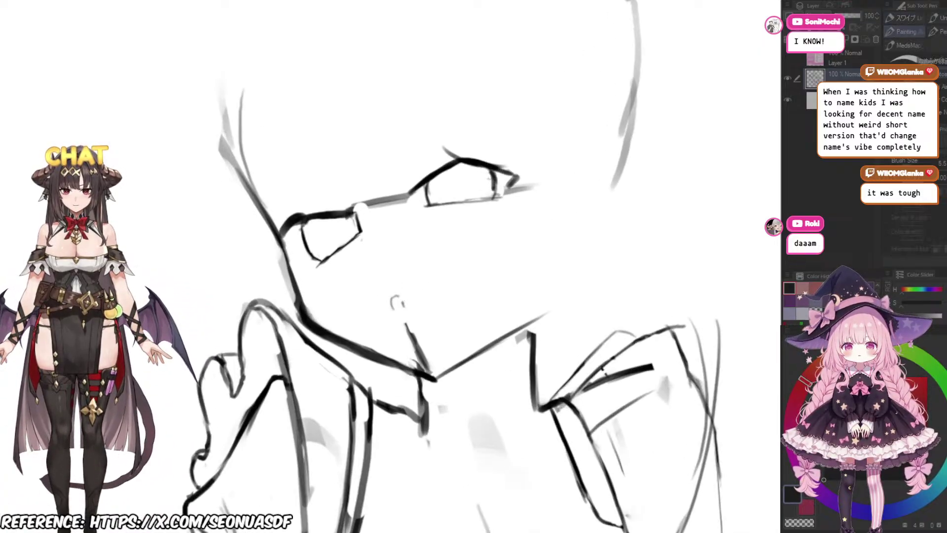
pyautogui.press('e')
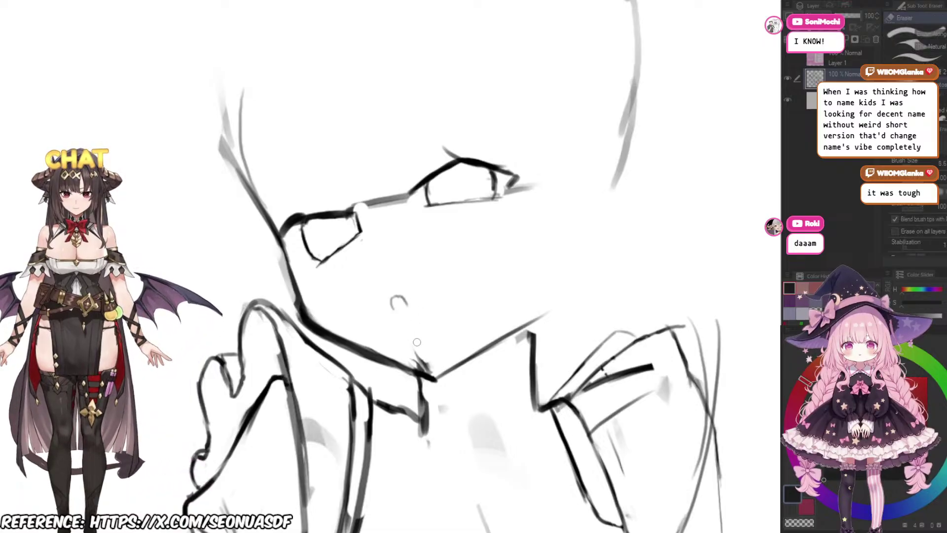
pyautogui.scroll(-3, 461, 322)
pyautogui.scroll(1, 473, 316)
pyautogui.scroll(-1, 474, 300)
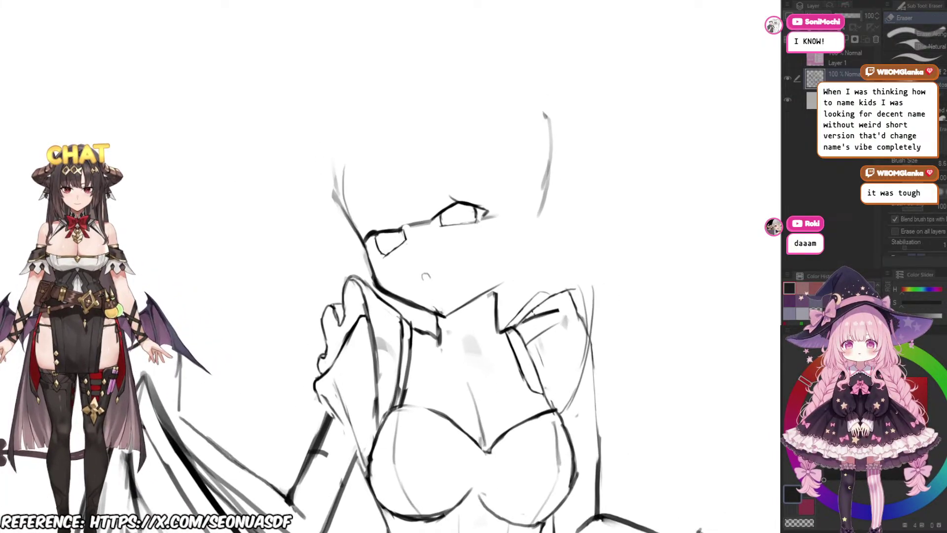
pyautogui.scroll(3, 478, 283)
pyautogui.scroll(-3, 436, 278)
pyautogui.scroll(4, 436, 277)
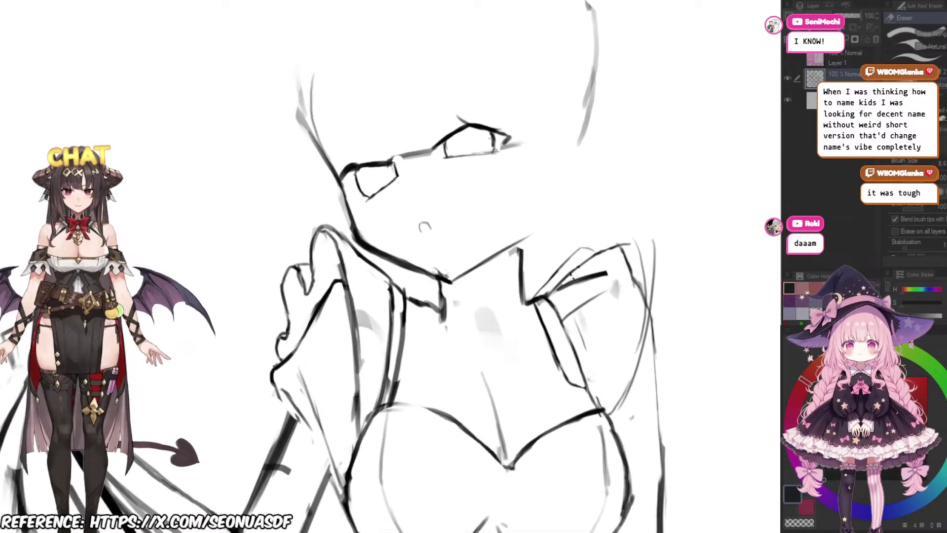
# Step: Clean up the chin tip with the eraser, then round it and darken the jawline rising from it towards the neck
pyautogui.press('p')
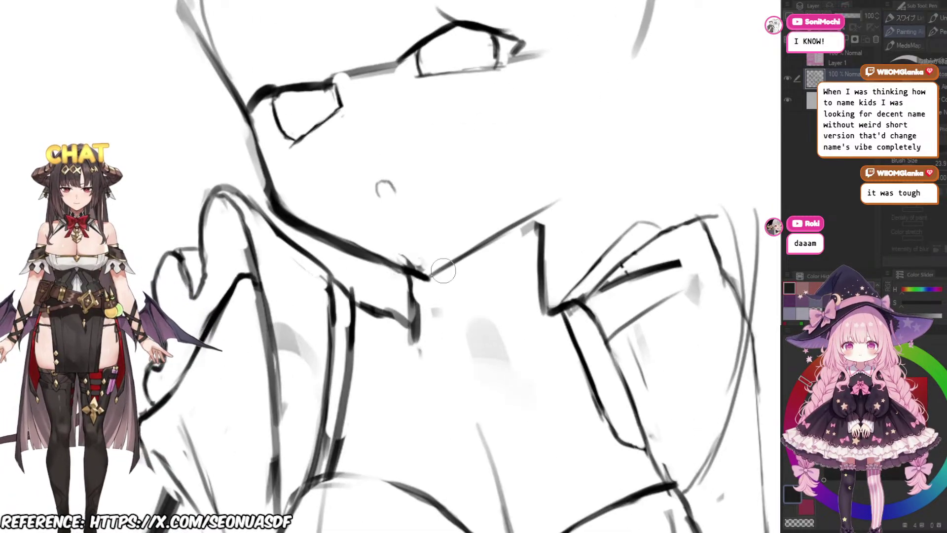
pyautogui.press('e')
pyautogui.moveTo(430, 273)
pyautogui.mouseDown()
pyautogui.moveTo(433, 290)
pyautogui.moveTo(438, 276)
pyautogui.moveTo(419, 275)
pyautogui.moveTo(503, 228)
pyautogui.moveTo(445, 279)
pyautogui.moveTo(514, 244)
pyautogui.moveTo(502, 280)
pyautogui.mouseUp()
pyautogui.press('p')
pyautogui.press('e')
pyautogui.moveTo(412, 294)
pyautogui.mouseDown()
pyautogui.moveTo(440, 302)
pyautogui.moveTo(398, 303)
pyautogui.moveTo(413, 305)
pyautogui.moveTo(462, 276)
pyautogui.moveTo(421, 304)
pyautogui.moveTo(540, 224)
pyautogui.mouseUp()
pyautogui.press('p')
pyautogui.press('e')
pyautogui.press('p')
# Step: Erase the grey guide line connecting the left eye to the right eye
pyautogui.scroll(-4, 537, 272)
pyautogui.scroll(2, 552, 247)
pyautogui.scroll(2, 393, 203)
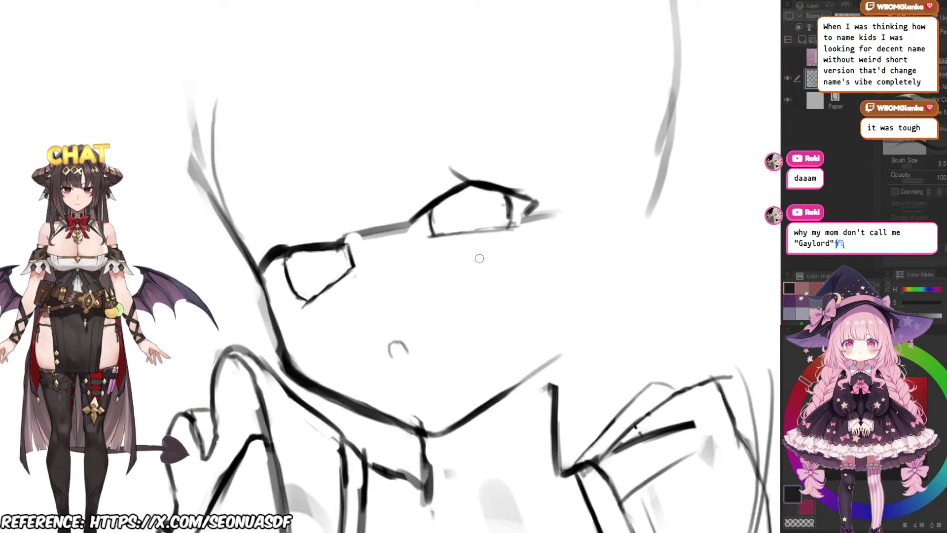
pyautogui.scroll(3, 393, 203)
pyautogui.scroll(1, 390, 284)
pyautogui.moveTo(404, 279)
pyautogui.mouseDown()
pyautogui.moveTo(345, 253)
pyautogui.moveTo(321, 261)
pyautogui.moveTo(361, 238)
pyautogui.moveTo(402, 240)
pyautogui.mouseUp()
pyautogui.scroll(-3, 446, 215)
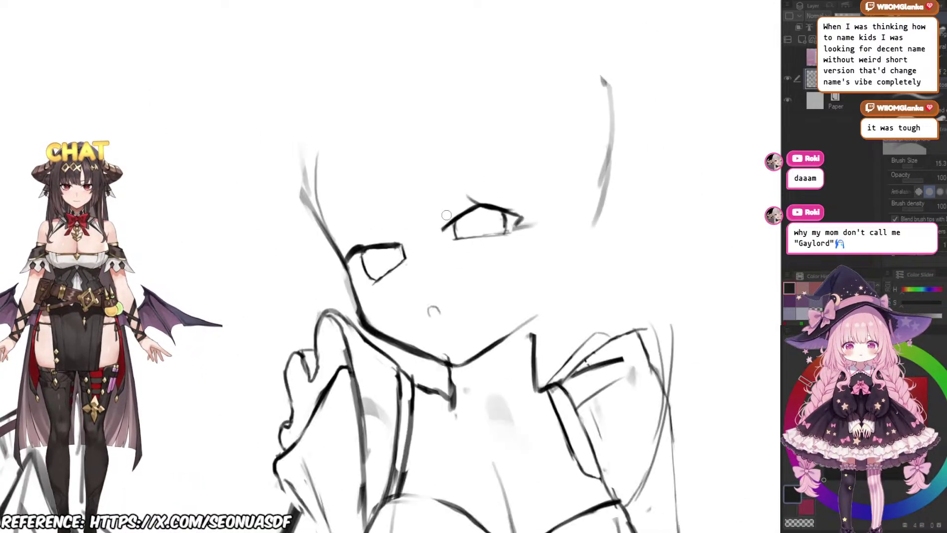
# Step: Reduce the brush size and darken the right eye's upper lid on both sides of its peak
pyautogui.scroll(4, 516, 219)
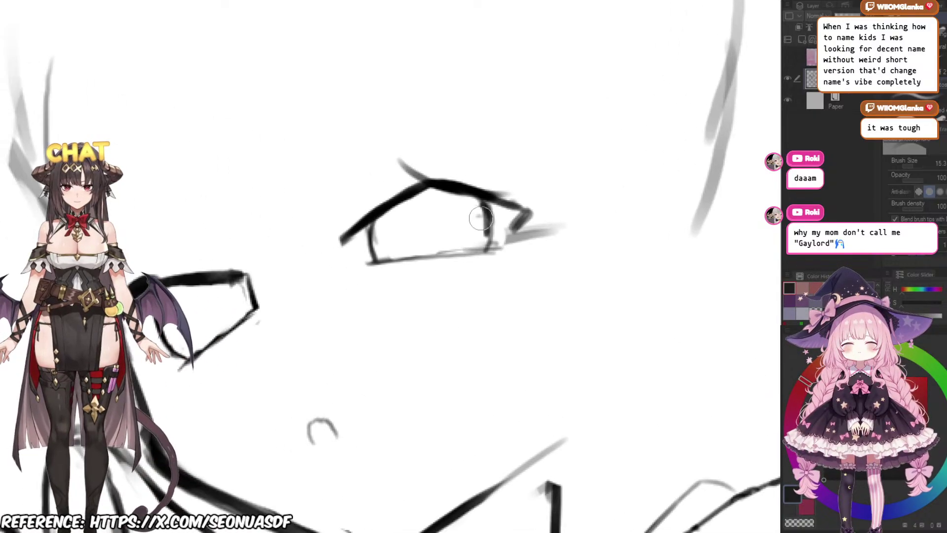
pyautogui.press('b')
pyautogui.moveTo(563, 212); pyautogui.dragTo(515, 258)
pyautogui.scroll(1, 518, 228)
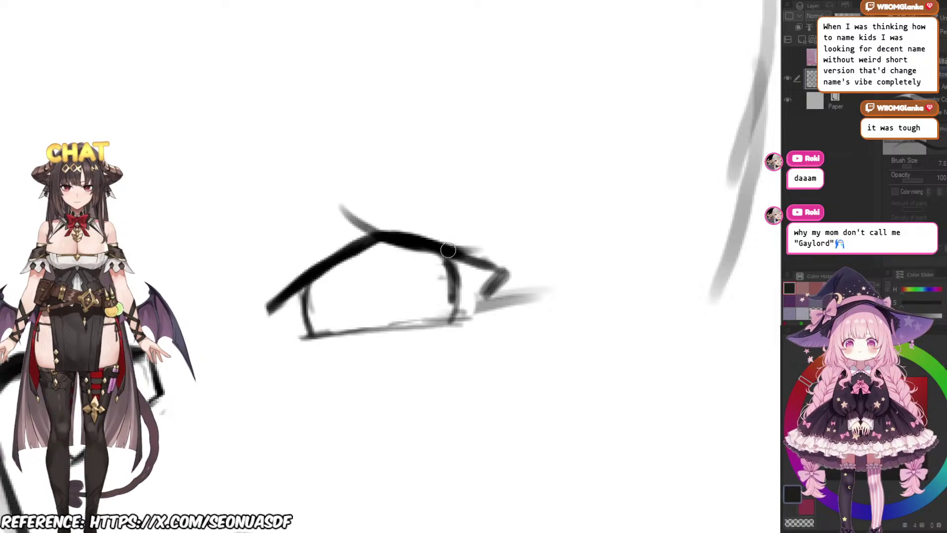
pyautogui.press('[')
pyautogui.press('[')
pyautogui.moveTo(448, 250); pyautogui.dragTo(478, 250)
pyautogui.moveTo(375, 252)
pyautogui.mouseDown()
pyautogui.moveTo(410, 231)
pyautogui.moveTo(441, 238)
pyautogui.mouseUp()
pyautogui.moveTo(499, 217)
pyautogui.mouseDown()
pyautogui.moveTo(448, 220)
pyautogui.moveTo(480, 241)
pyautogui.mouseUp()
pyautogui.scroll(-1, 473, 217)
pyautogui.scroll(3, 444, 232)
# Step: Redraw the lid's outer half as a straight dark stroke to the corner, and darken and lengthen the corner's inward hook
pyautogui.moveTo(351, 254); pyautogui.dragTo(401, 238)
pyautogui.moveTo(483, 220)
pyautogui.mouseDown()
pyautogui.moveTo(444, 220)
pyautogui.moveTo(490, 260)
pyautogui.mouseUp()
pyautogui.scroll(-2, 444, 220)
pyautogui.hotkey('ctrl', 'z')
pyautogui.moveTo(408, 241); pyautogui.dragTo(489, 265)
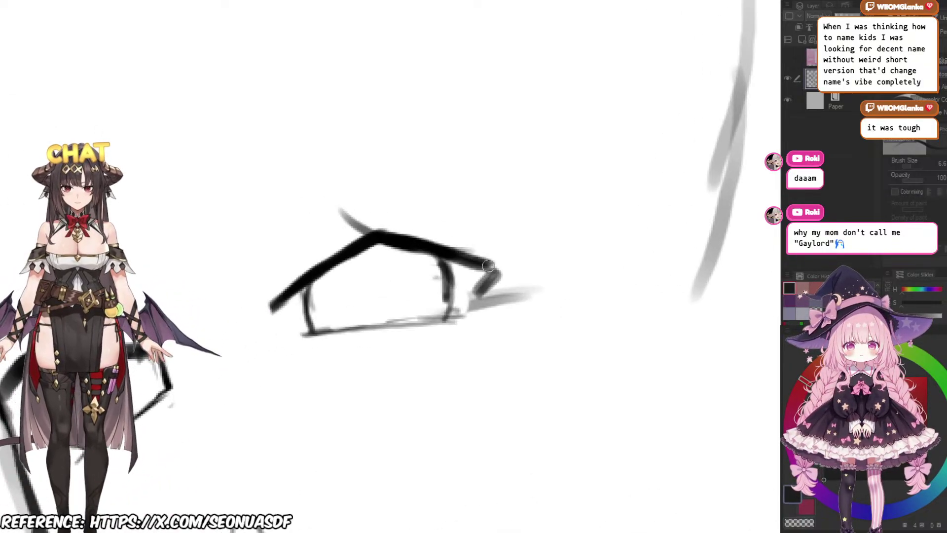
pyautogui.moveTo(481, 300); pyautogui.dragTo(471, 314)
pyautogui.moveTo(493, 284); pyautogui.dragTo(470, 313)
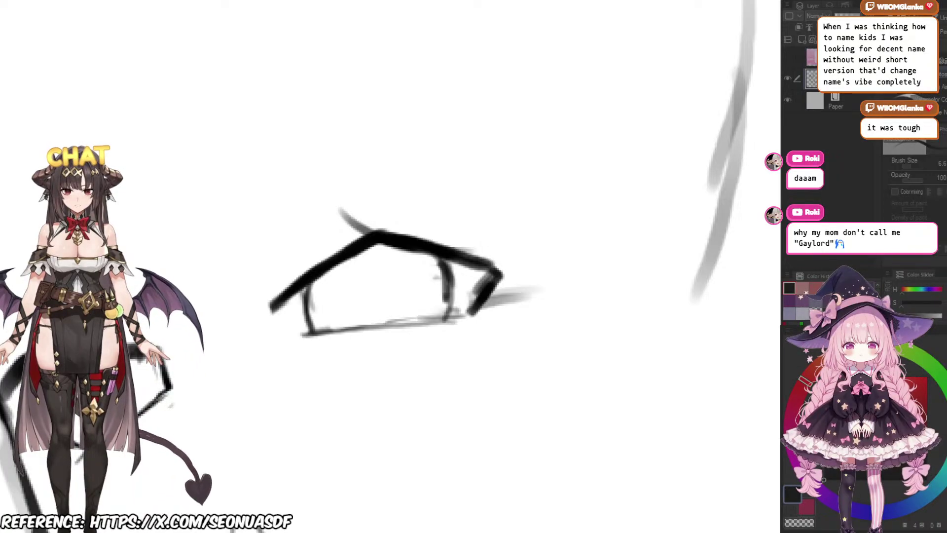
# Step: Try a short grey nose-bridge mark beside the left eye's inner corner, cleaning around it with a smaller eraser
pyautogui.scroll(-6, 500, 279)
pyautogui.scroll(6, 526, 255)
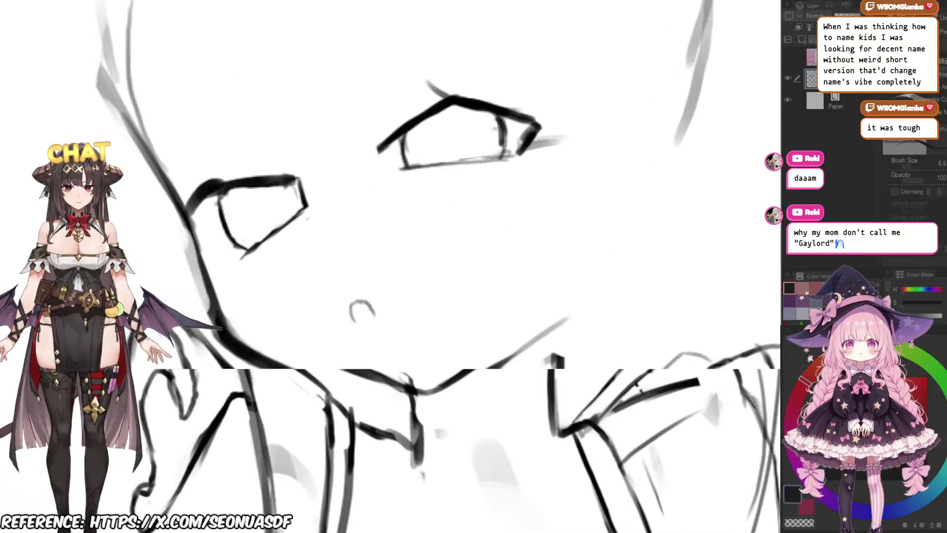
pyautogui.moveTo(282, 233); pyautogui.dragTo(287, 257)
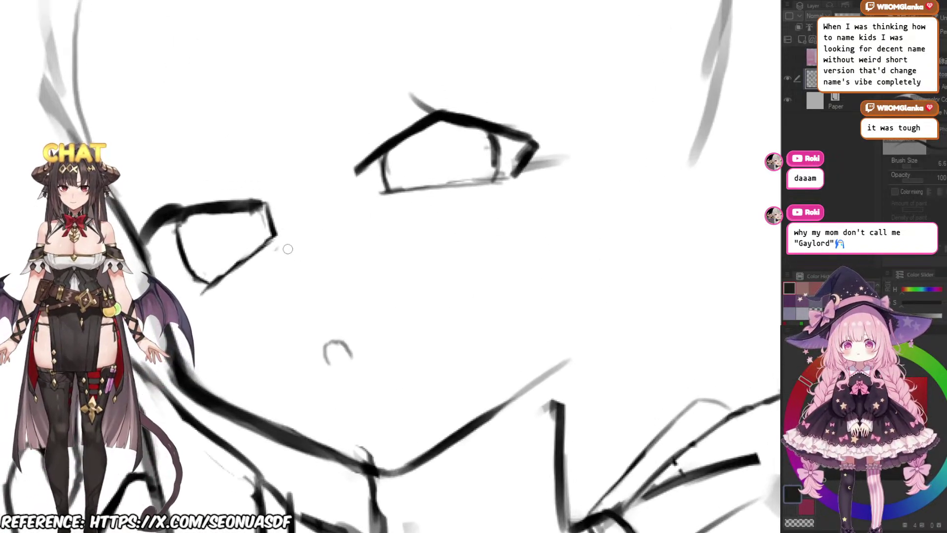
pyautogui.press('e')
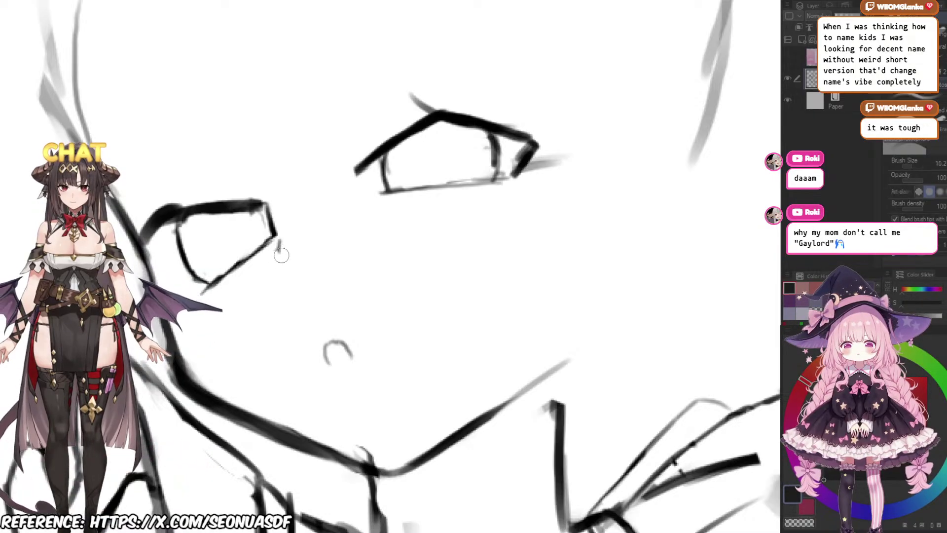
pyautogui.press('[')
pyautogui.press('[')
pyautogui.moveTo(300, 251)
pyautogui.mouseDown()
pyautogui.moveTo(304, 260)
pyautogui.moveTo(282, 259)
pyautogui.moveTo(345, 237)
pyautogui.mouseUp()
pyautogui.press('b')
pyautogui.scroll(-4, 342, 215)
pyautogui.scroll(4, 301, 217)
pyautogui.press('e')
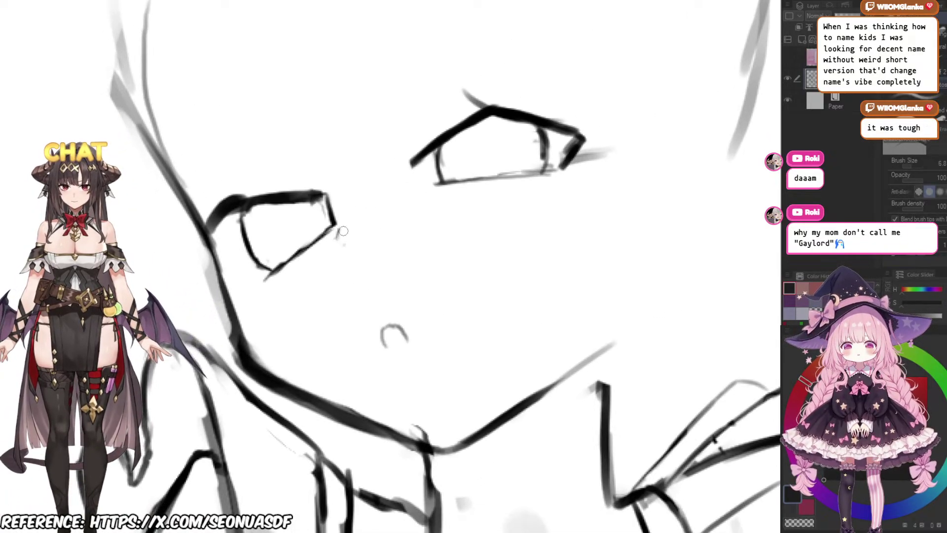
# Step: Draw a short, darker nose-bridge mark just below and outside the left eye's inner corner, and trim it with the eraser
pyautogui.press('b')
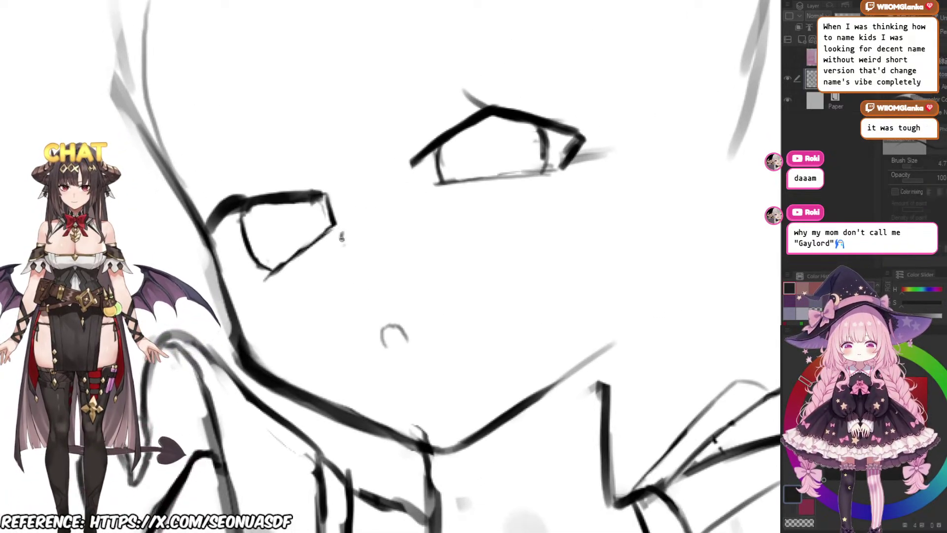
pyautogui.moveTo(346, 241); pyautogui.dragTo(344, 244)
pyautogui.scroll(-2, 420, 188)
pyautogui.press('e')
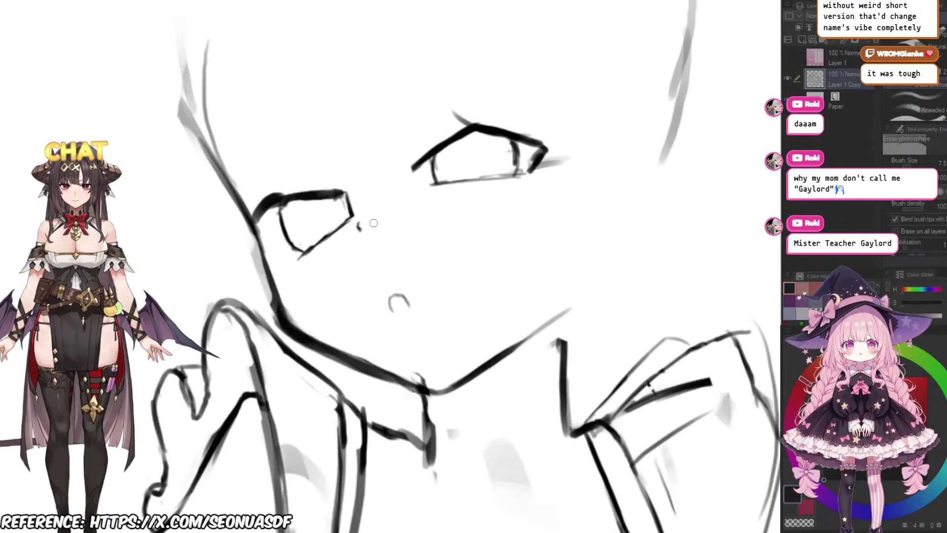
pyautogui.scroll(2, 378, 234)
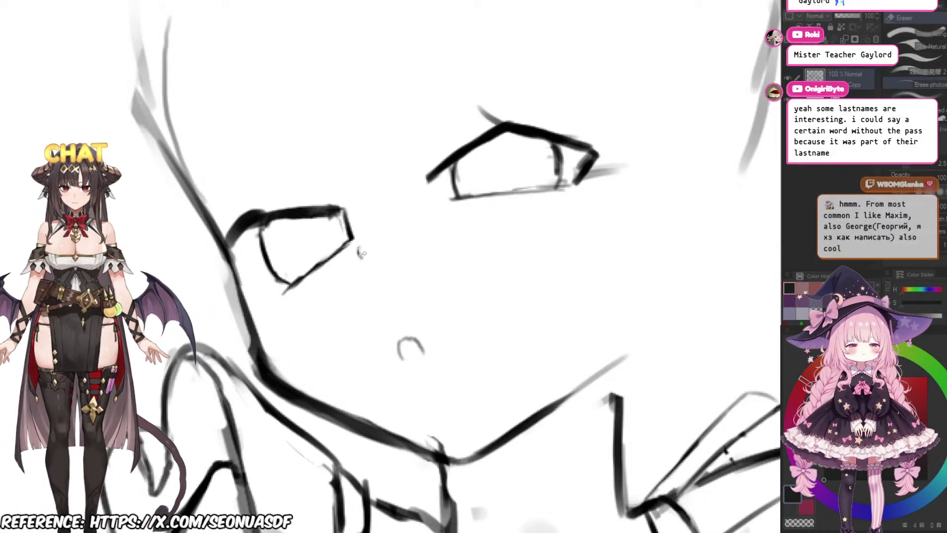
pyautogui.scroll(3, 359, 253)
pyautogui.moveTo(367, 251)
pyautogui.mouseDown()
pyautogui.moveTo(368, 264)
pyautogui.moveTo(357, 239)
pyautogui.mouseUp()
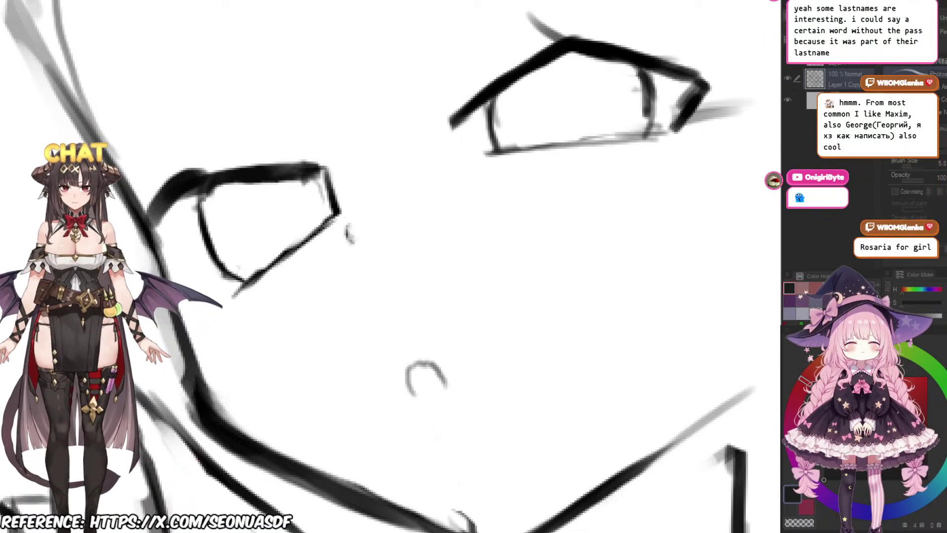
# Step: Refine the nose-bridge mark into a thin dark vertical stroke with a small hook at its lower end, removing the fuzzy edges
pyautogui.moveTo(375, 247); pyautogui.dragTo(355, 243)
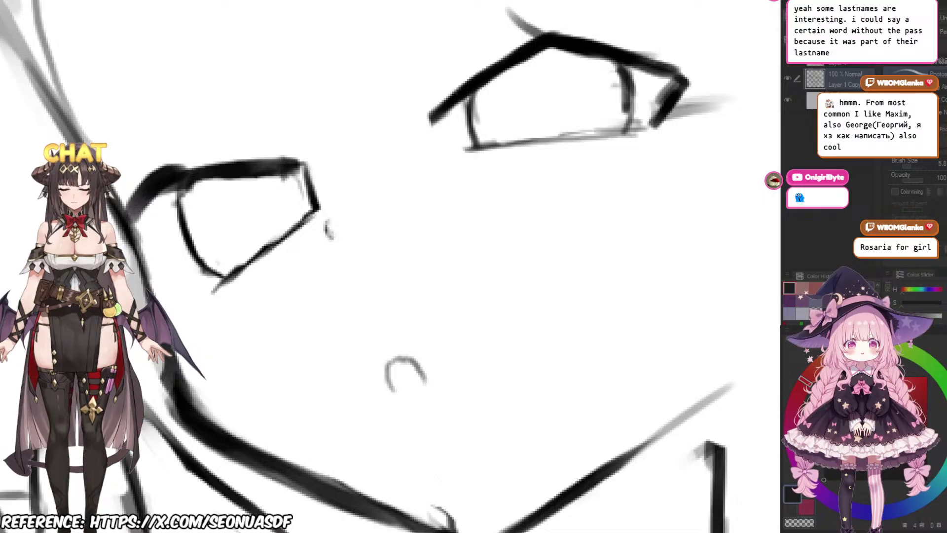
pyautogui.scroll(2, 328, 259)
pyautogui.scroll(-1, 328, 259)
pyautogui.scroll(1, 328, 259)
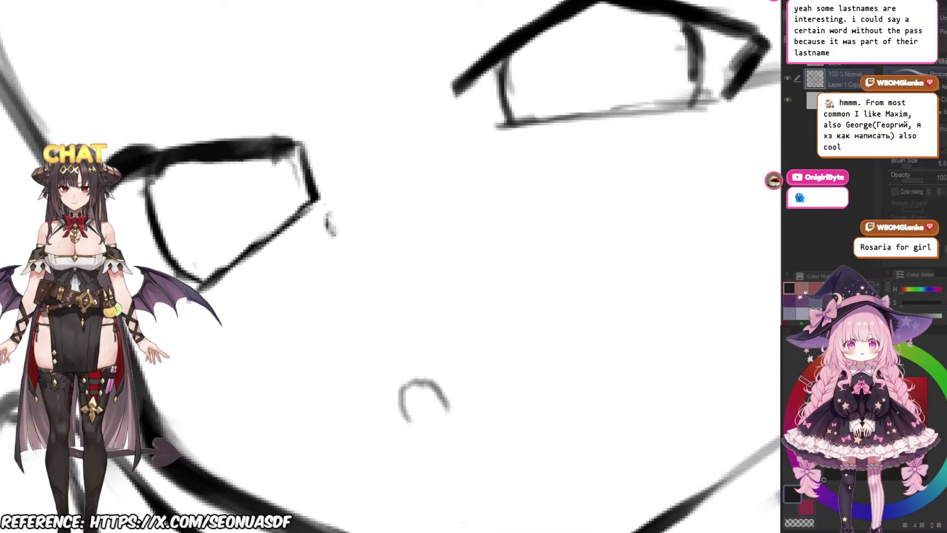
pyautogui.moveTo(336, 314); pyautogui.dragTo(322, 306)
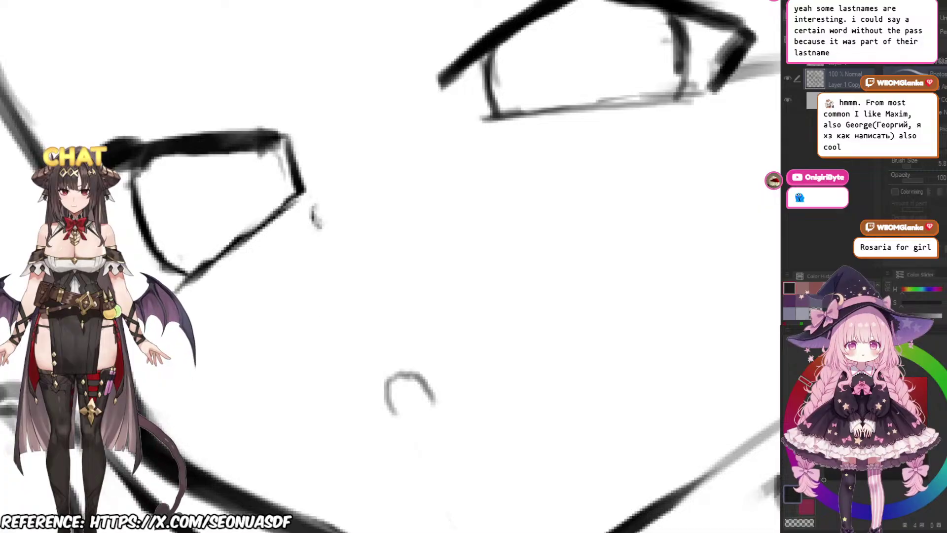
pyautogui.scroll(1, 314, 201)
pyautogui.moveTo(332, 195); pyautogui.dragTo(316, 211)
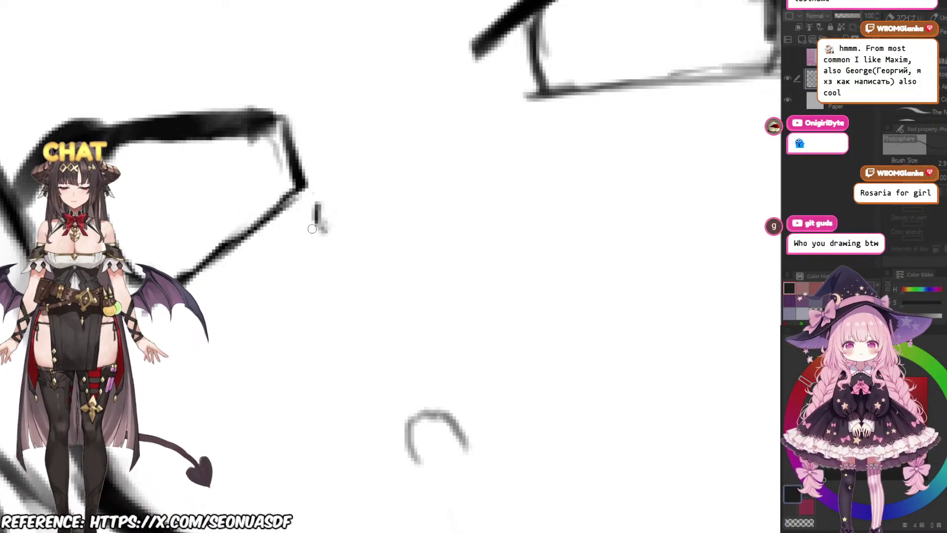
pyautogui.press('e')
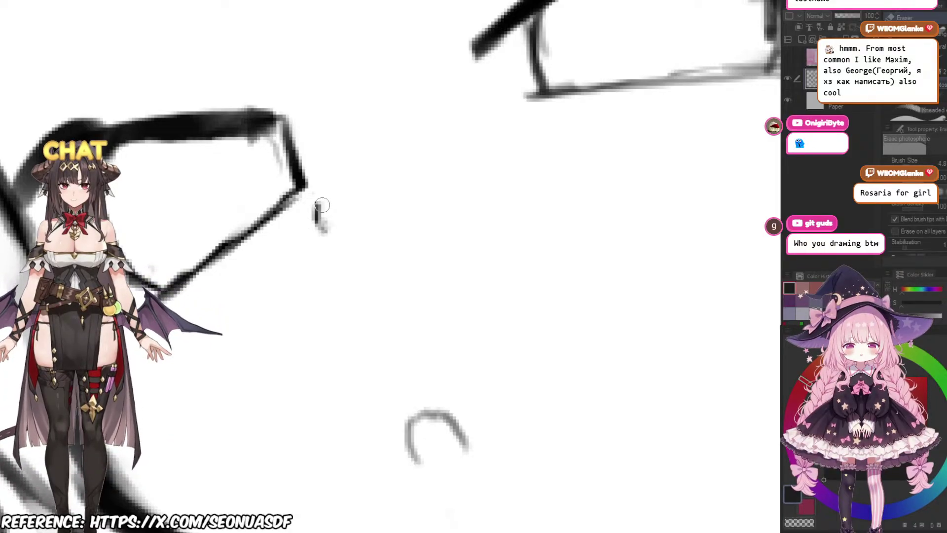
pyautogui.press('b')
pyautogui.moveTo(318, 202); pyautogui.dragTo(320, 226)
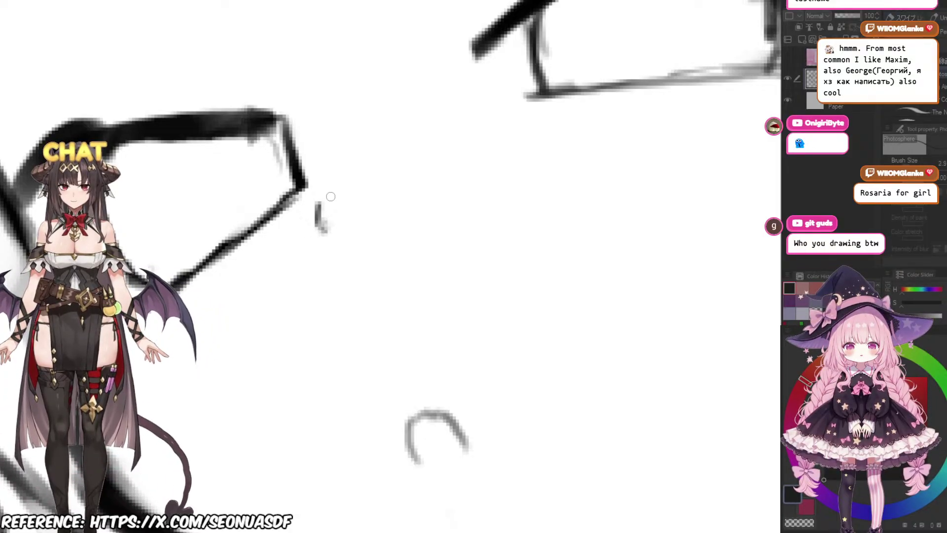
pyautogui.scroll(-1, 370, 192)
pyautogui.moveTo(370, 191); pyautogui.dragTo(358, 174)
# Step: Examine the nose-bridge mark's placement against both eyes and the rest of the face
pyautogui.scroll(-4, 367, 168)
pyautogui.scroll(2, 434, 158)
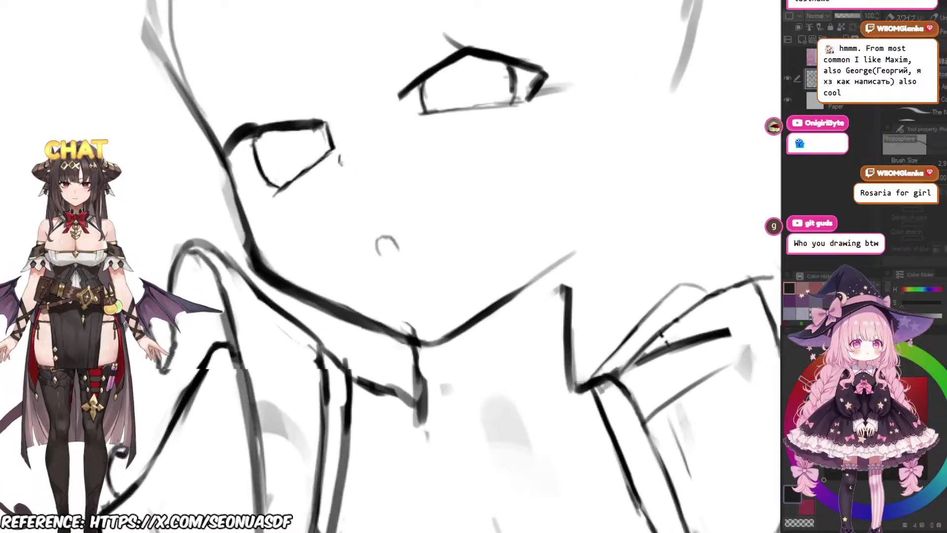
pyautogui.scroll(-2, 363, 175)
pyautogui.hotkey('ctrl', '-')
pyautogui.hotkey('ctrl', '-')
pyautogui.hotkey('ctrl', '-')
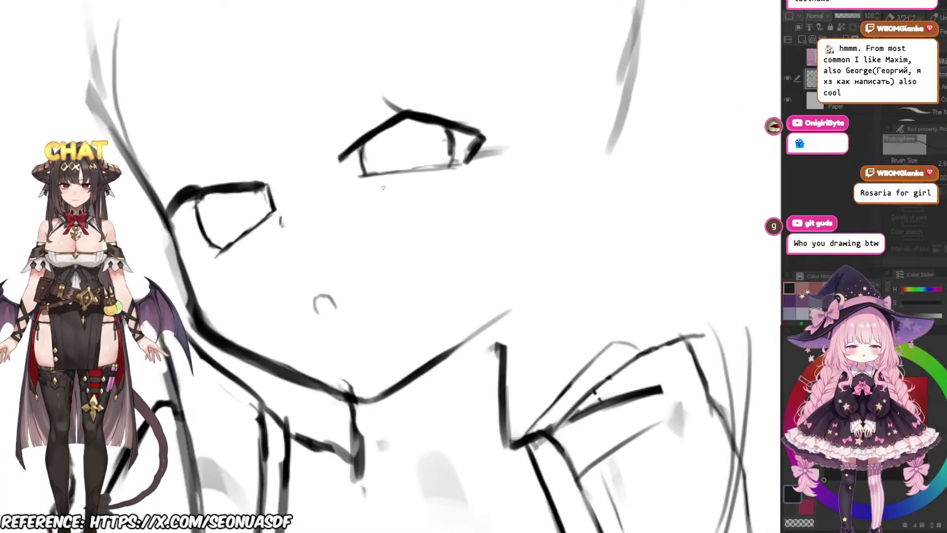
pyautogui.hotkey('ctrl', '+')
pyautogui.hotkey('ctrl', '+')
pyautogui.hotkey('ctrl', '+')
pyautogui.hotkey('ctrl', '+')
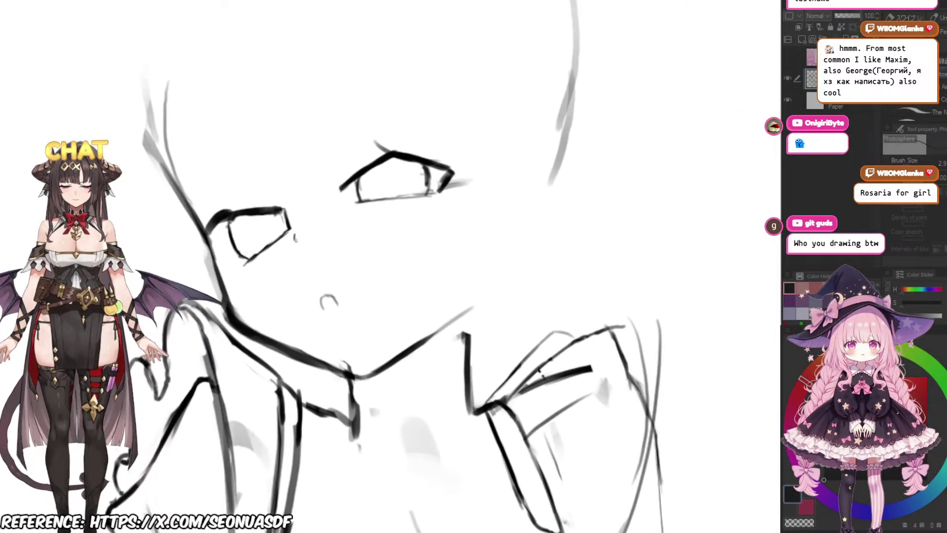
pyautogui.hotkey('ctrl', '+')
pyautogui.press('e')
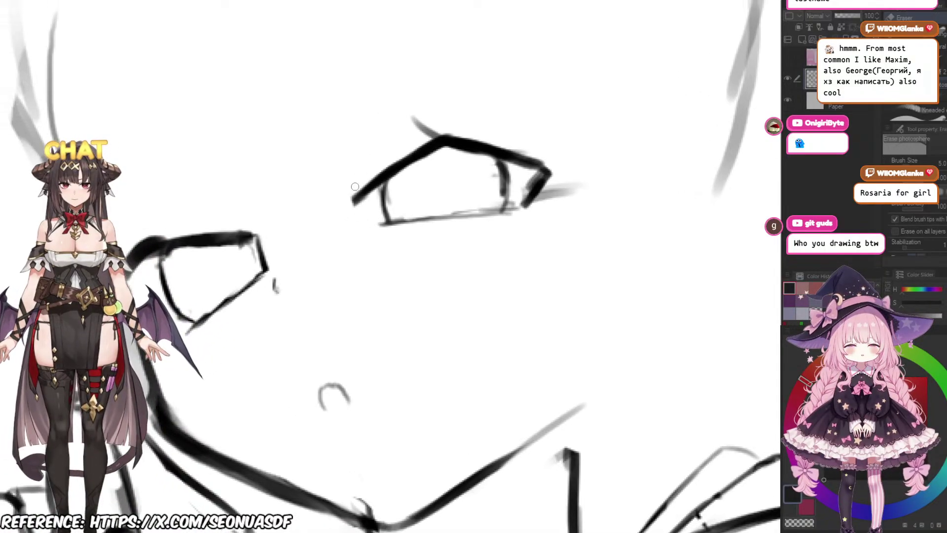
pyautogui.hotkey('ctrl', 'z')
pyautogui.press('b')
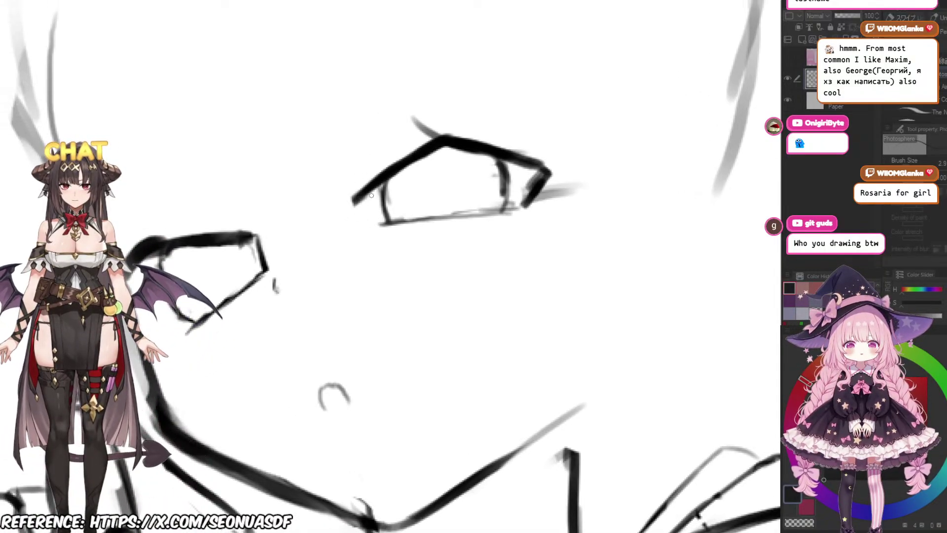
# Step: Increase the brush size to about 6.7 and darken the jawline's grey upper end, extending it to meet the neck line
pyautogui.press(']')
pyautogui.press(']')
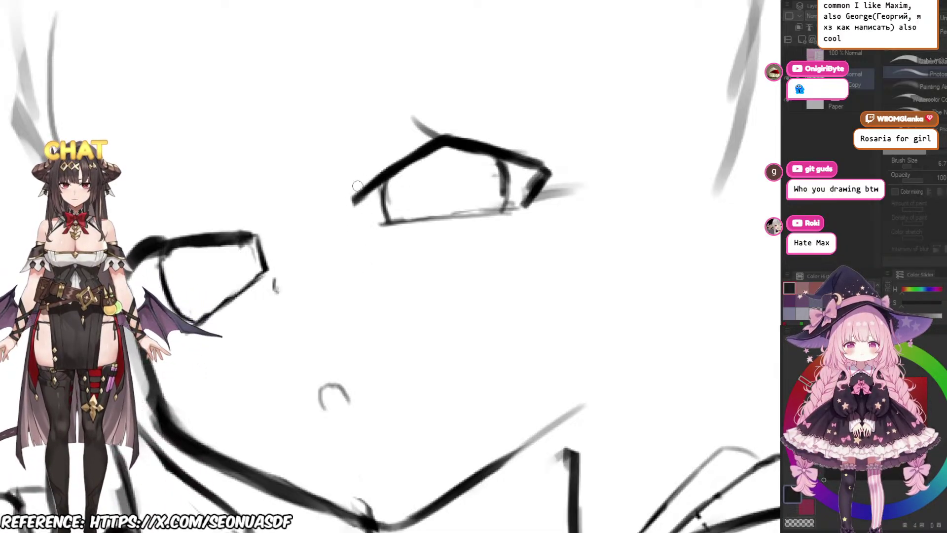
pyautogui.scroll(-2, 402, 242)
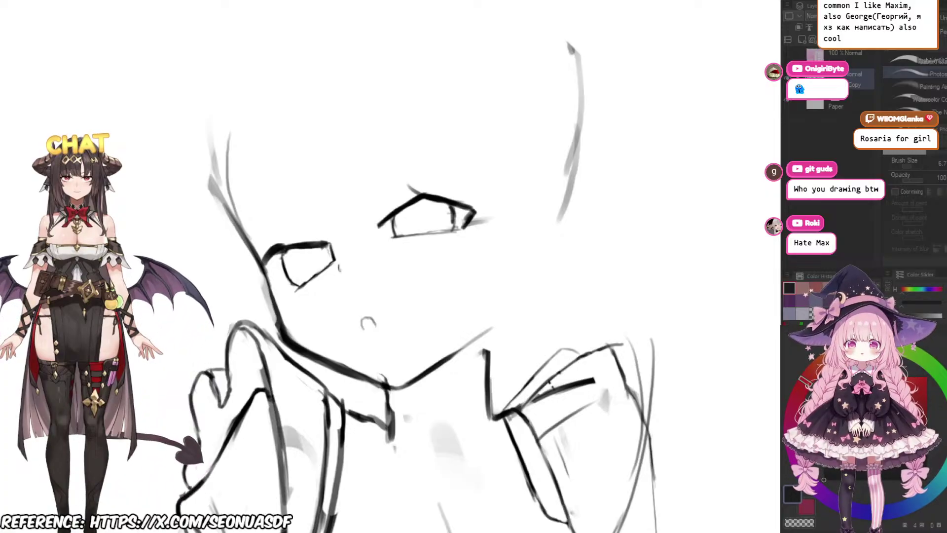
pyautogui.moveTo(436, 196); pyautogui.dragTo(452, 211)
pyautogui.scroll(2, 452, 211)
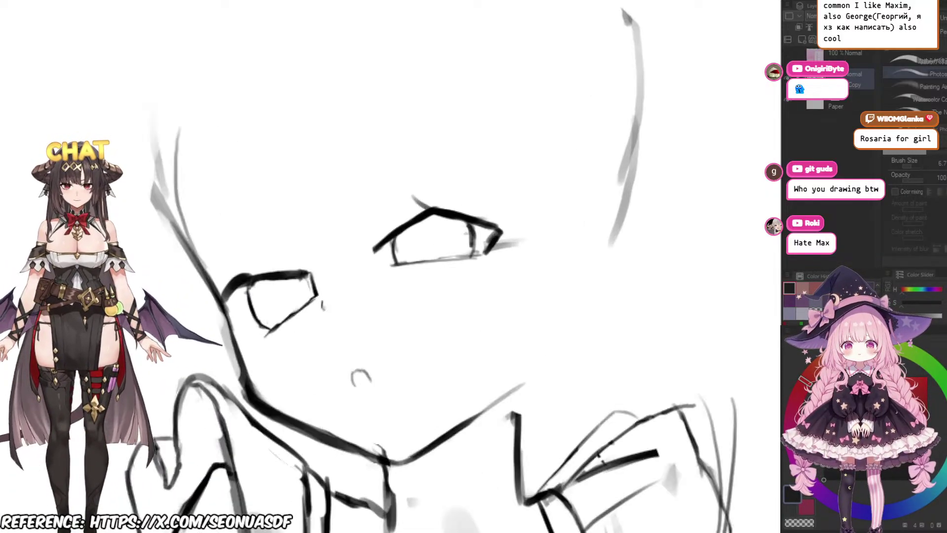
pyautogui.moveTo(446, 274); pyautogui.dragTo(446, 245)
pyautogui.moveTo(492, 265); pyautogui.dragTo(466, 266)
pyautogui.scroll(-2, 483, 366)
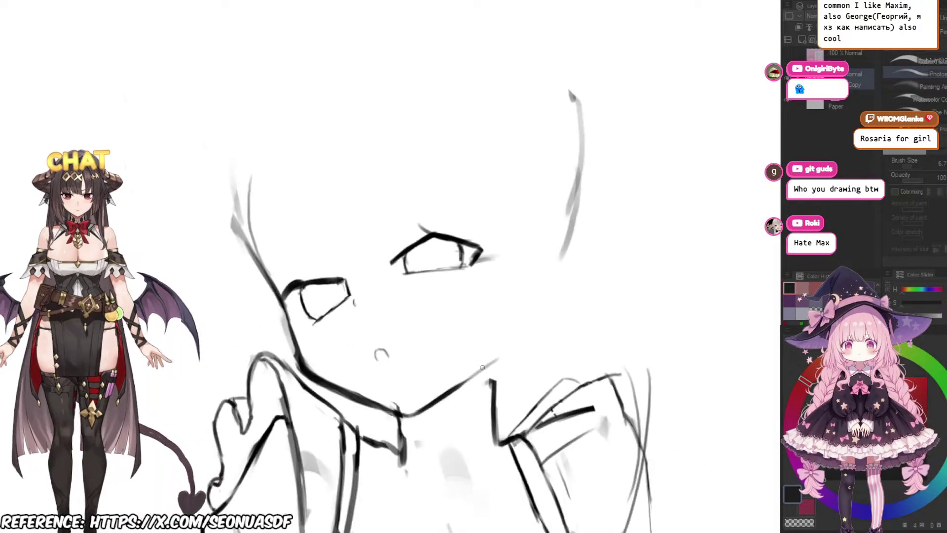
pyautogui.scroll(2, 480, 369)
pyautogui.moveTo(497, 347); pyautogui.dragTo(484, 323)
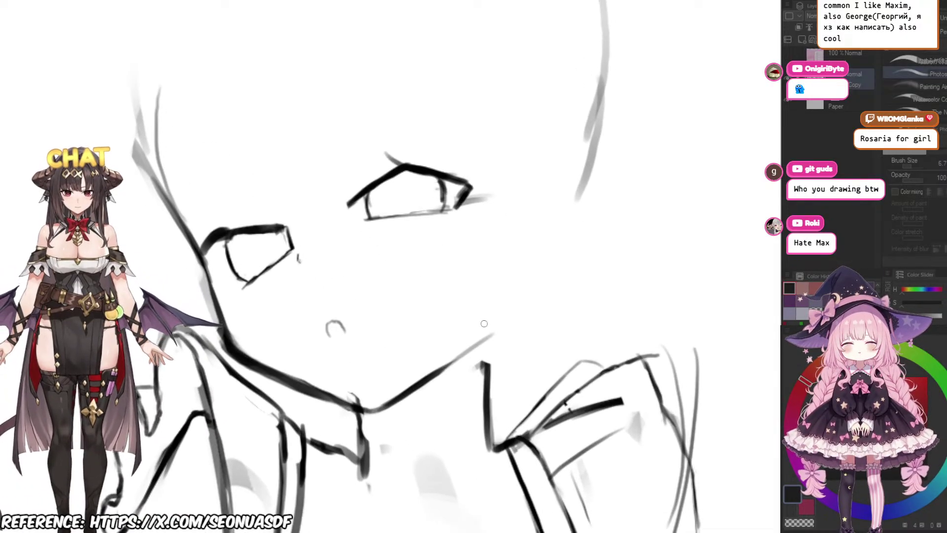
pyautogui.scroll(-5, 511, 334)
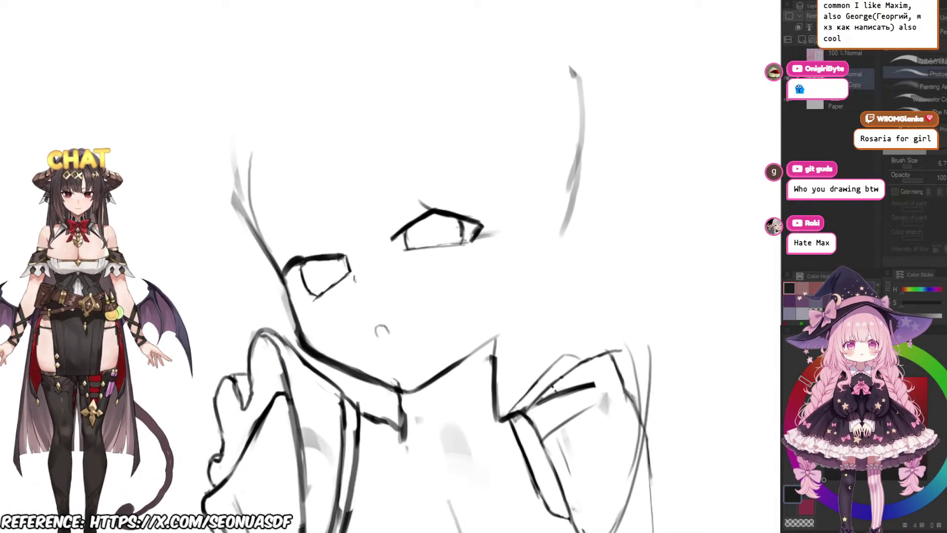
pyautogui.scroll(3, 523, 289)
pyautogui.scroll(2, 491, 340)
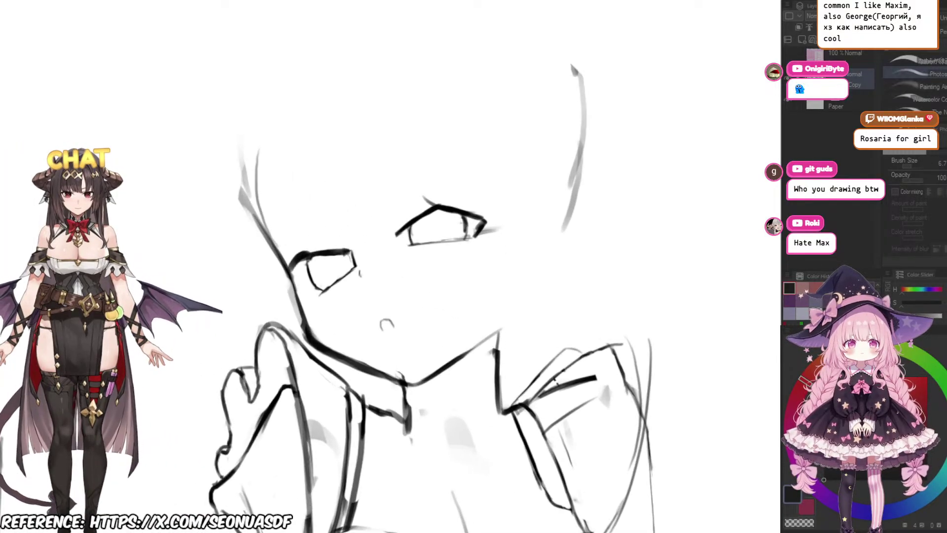
pyautogui.moveTo(491, 340)
pyautogui.mouseDown()
pyautogui.moveTo(465, 353)
pyautogui.moveTo(487, 383)
pyautogui.mouseUp()
pyautogui.scroll(1, 489, 365)
pyautogui.scroll(-1, 520, 315)
pyautogui.scroll(1, 519, 328)
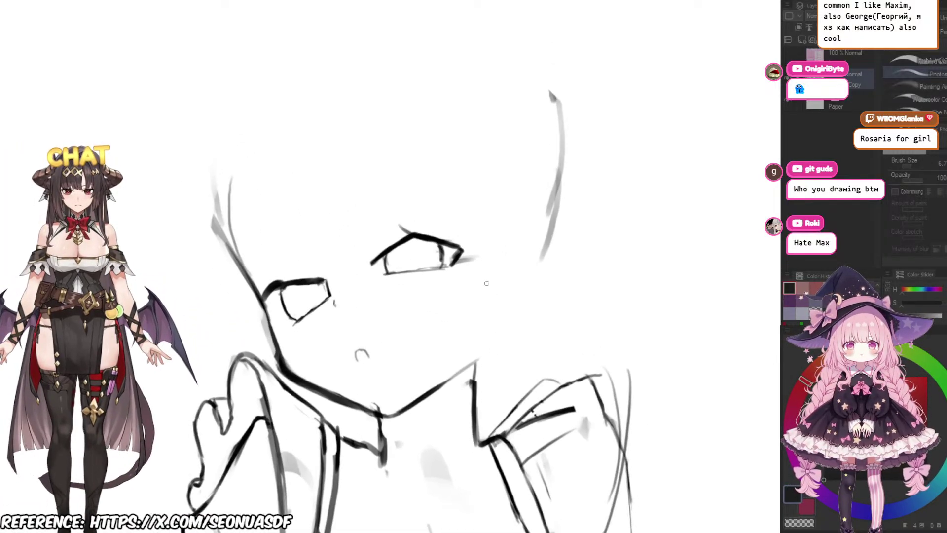
# Step: Sketch a curve from the left temple up towards the crown and erase the old outer guide line beside it
pyautogui.moveTo(237, 220); pyautogui.dragTo(241, 252)
pyautogui.moveTo(239, 205)
pyautogui.mouseDown()
pyautogui.moveTo(219, 248)
pyautogui.moveTo(242, 272)
pyautogui.moveTo(230, 282)
pyautogui.moveTo(252, 150)
pyautogui.moveTo(338, 86)
pyautogui.mouseUp()
pyautogui.press('e')
pyautogui.press('p')
pyautogui.scroll(1, 250, 218)
pyautogui.press('e')
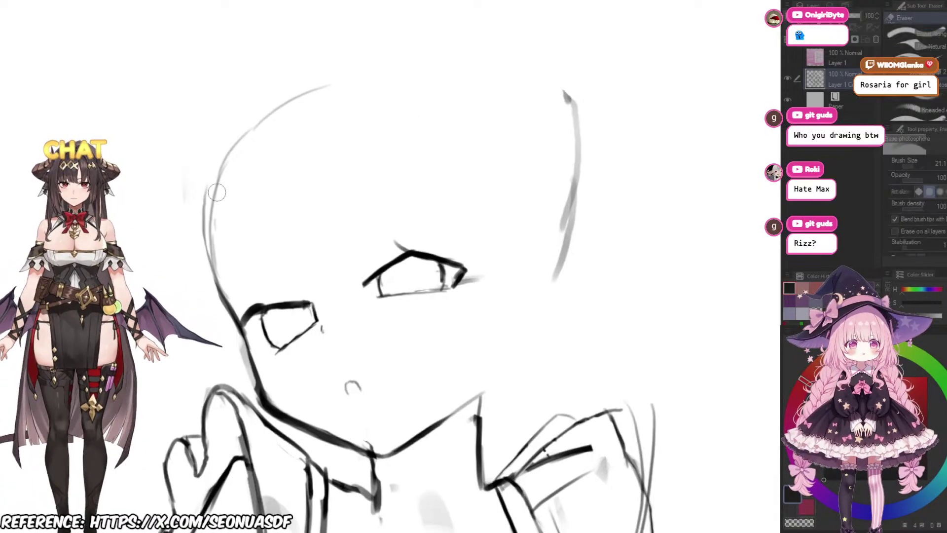
pyautogui.press('p')
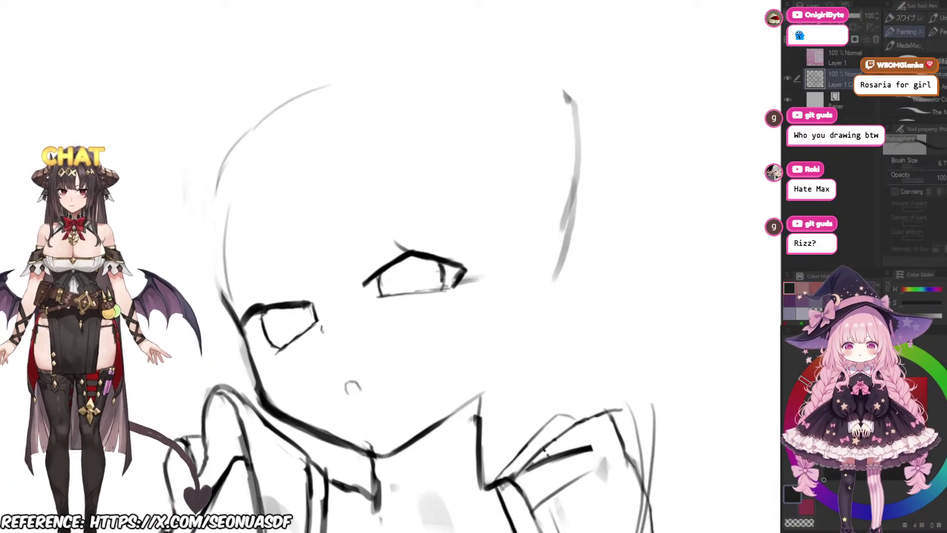
# Step: Strengthen the head's left contour and continue it over the crown, erasing the top section and redrawing it as a smooth arc
pyautogui.moveTo(219, 260); pyautogui.dragTo(221, 208)
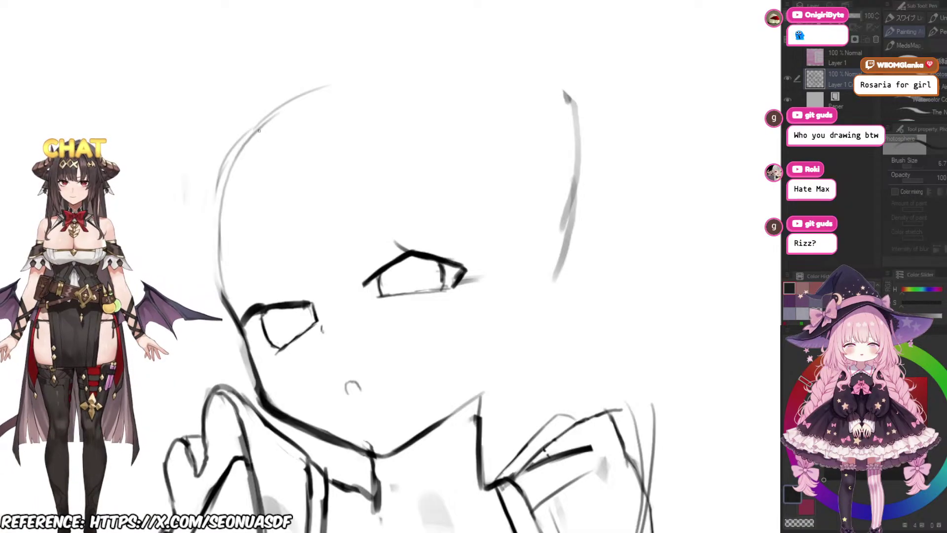
pyautogui.moveTo(258, 130)
pyautogui.mouseDown()
pyautogui.moveTo(356, 80)
pyautogui.moveTo(414, 79)
pyautogui.mouseUp()
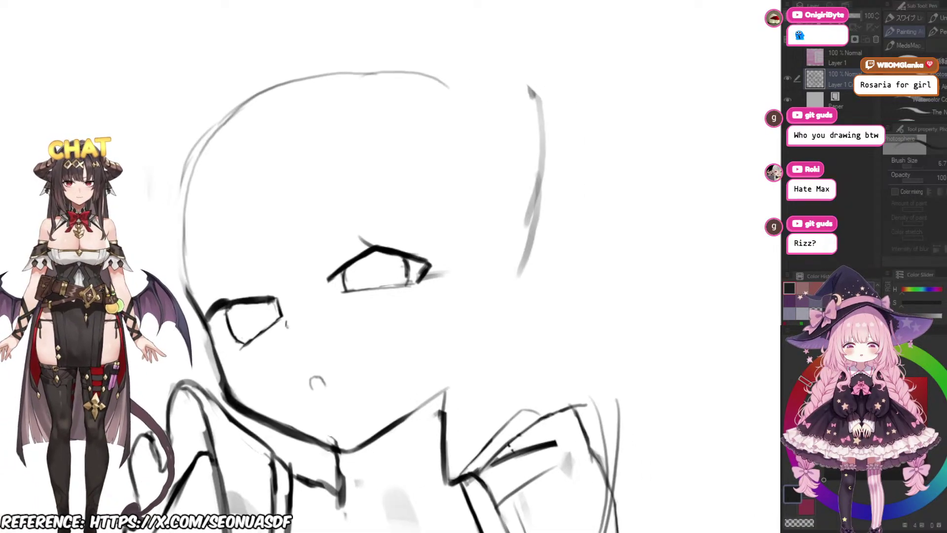
pyautogui.press('e')
pyautogui.moveTo(352, 74)
pyautogui.mouseDown()
pyautogui.moveTo(446, 82)
pyautogui.moveTo(539, 132)
pyautogui.mouseUp()
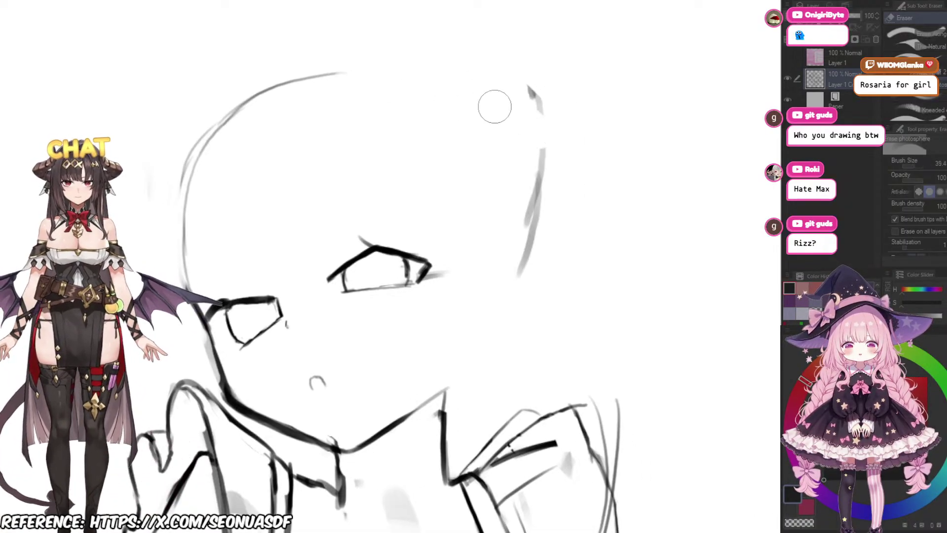
pyautogui.press('p')
pyautogui.moveTo(314, 77); pyautogui.dragTo(441, 82)
pyautogui.scroll(3, 452, 239)
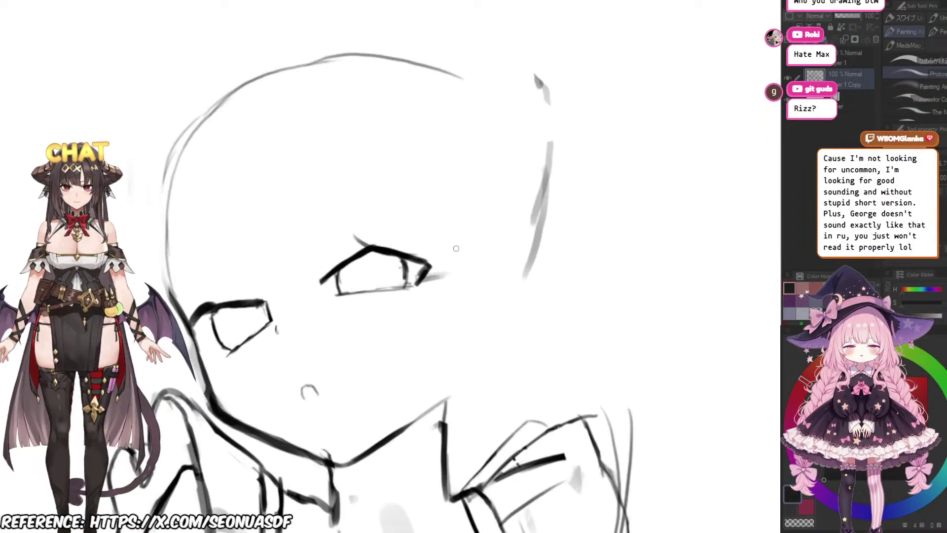
pyautogui.scroll(-3, 436, 335)
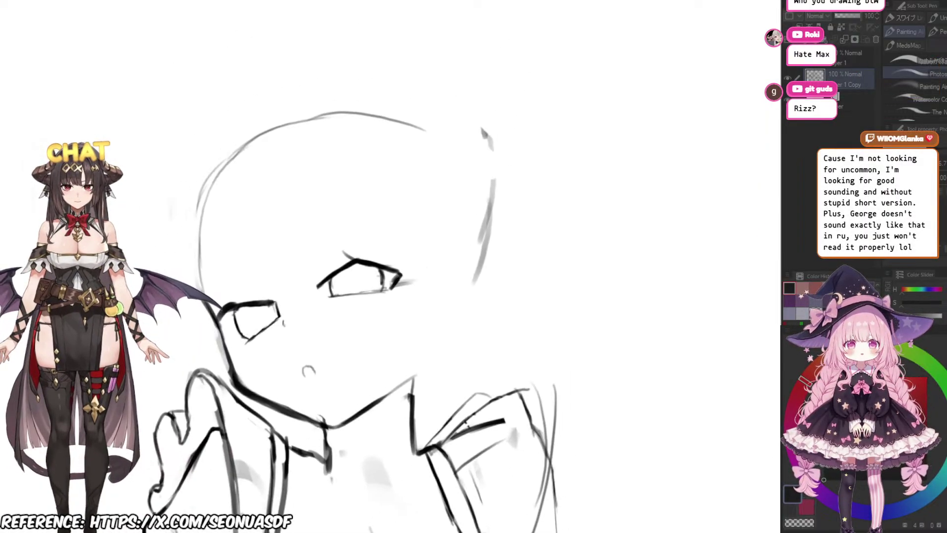
pyautogui.press('e')
pyautogui.scroll(-2, 408, 362)
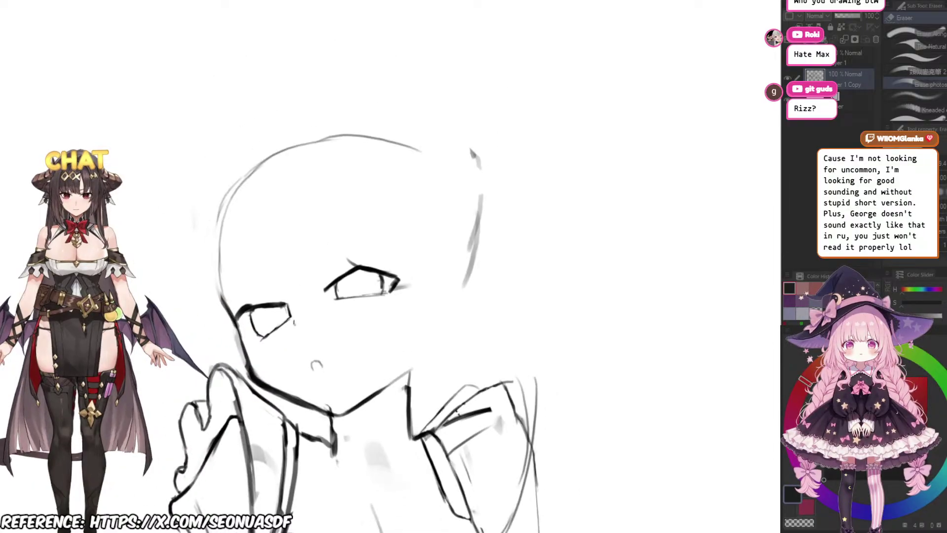
# Step: Erase the vertical neck line below the jaw's rear corner and redraw it as a thinner line down to the collar
pyautogui.scroll(3, 409, 381)
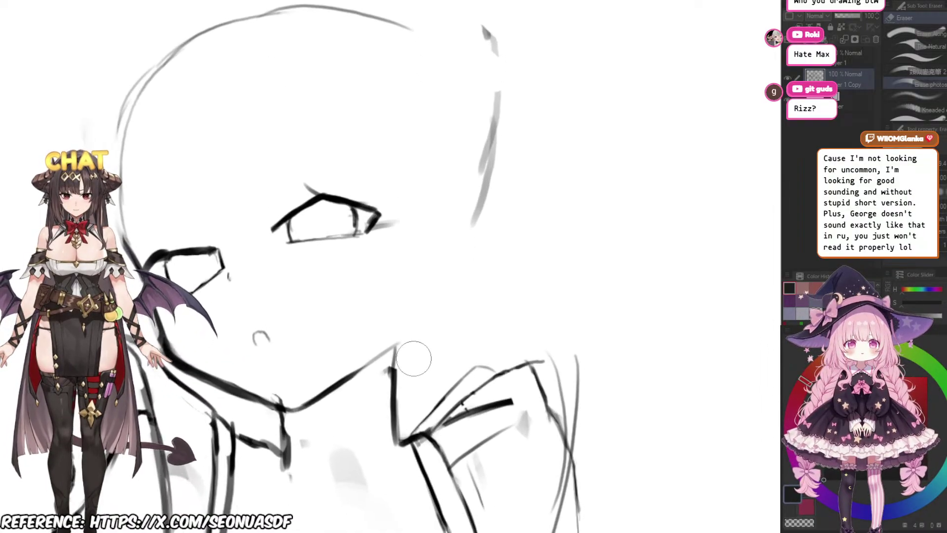
pyautogui.press('p')
pyautogui.scroll(1, 415, 370)
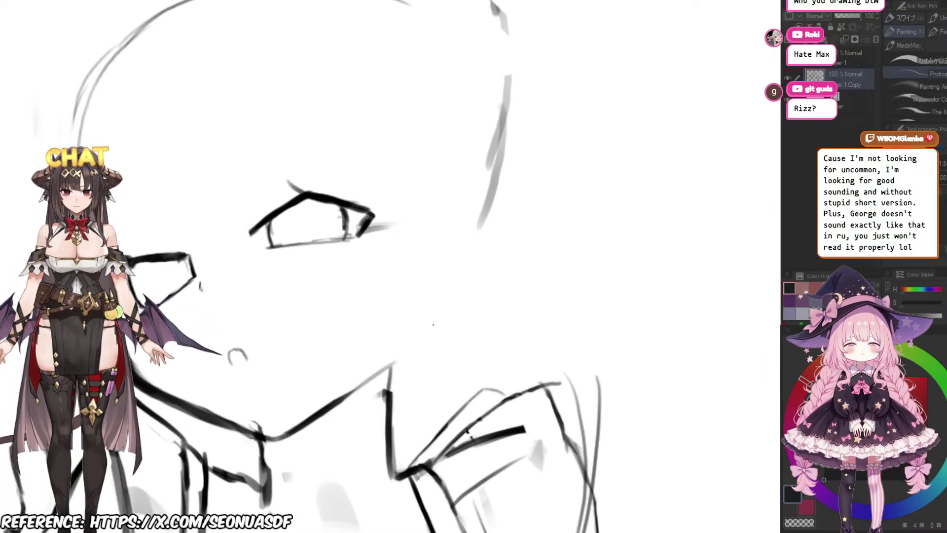
pyautogui.moveTo(413, 281)
pyautogui.mouseDown()
pyautogui.moveTo(431, 297)
pyautogui.moveTo(408, 290)
pyautogui.mouseUp()
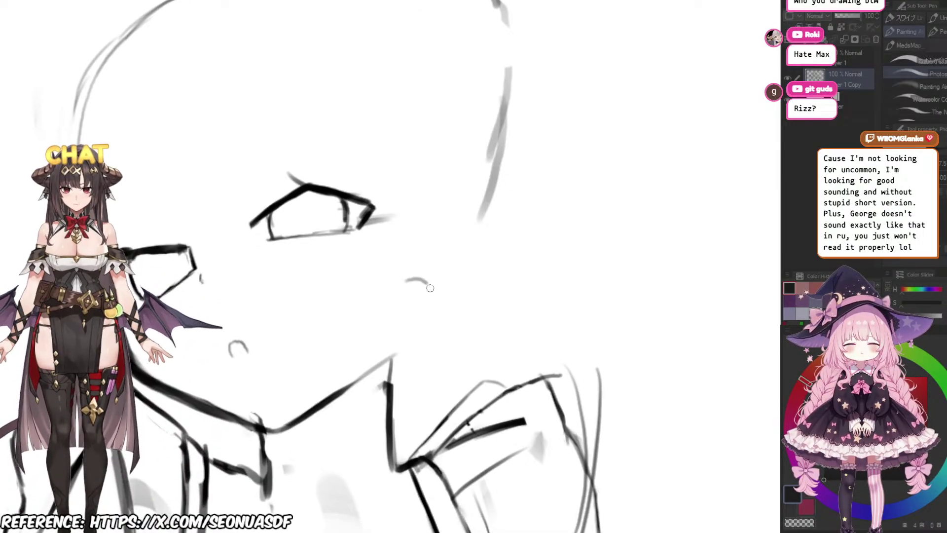
pyautogui.moveTo(404, 335)
pyautogui.mouseDown()
pyautogui.moveTo(407, 315)
pyautogui.moveTo(401, 396)
pyautogui.mouseUp()
pyautogui.press('e')
pyautogui.press('p')
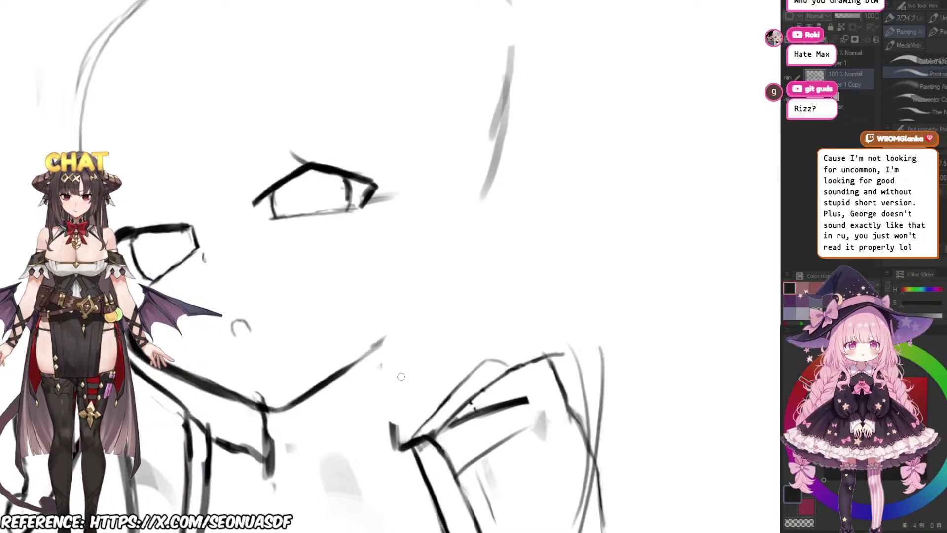
pyautogui.moveTo(391, 339); pyautogui.dragTo(389, 425)
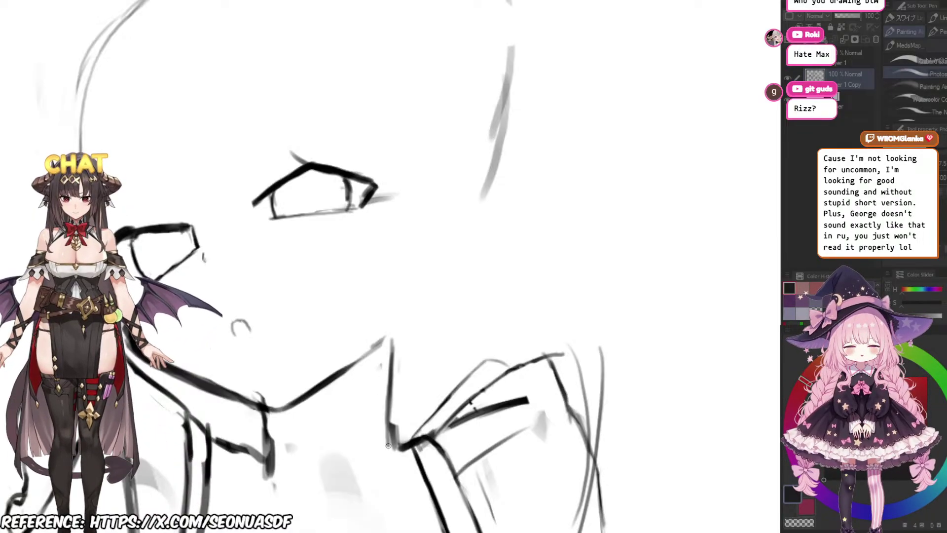
pyautogui.press('e')
pyautogui.moveTo(416, 400); pyautogui.dragTo(420, 365)
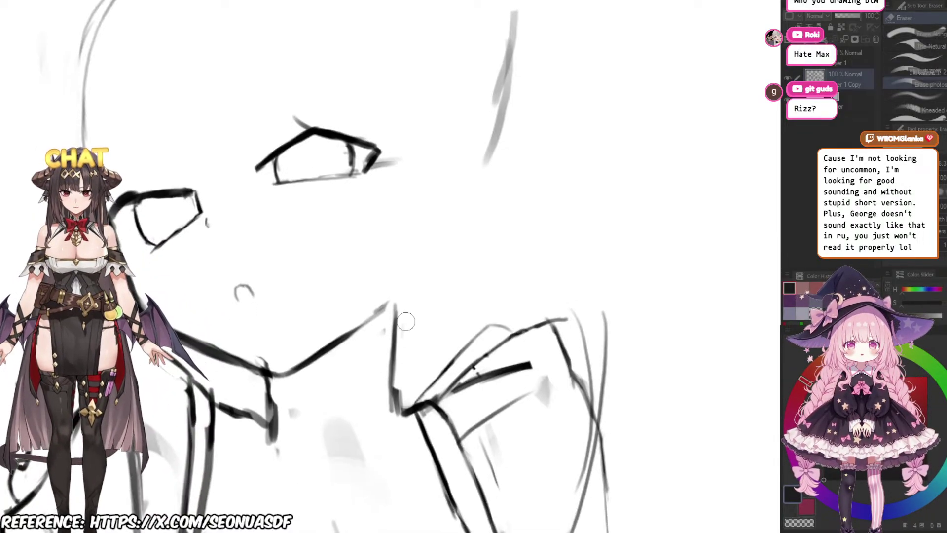
pyautogui.press('p')
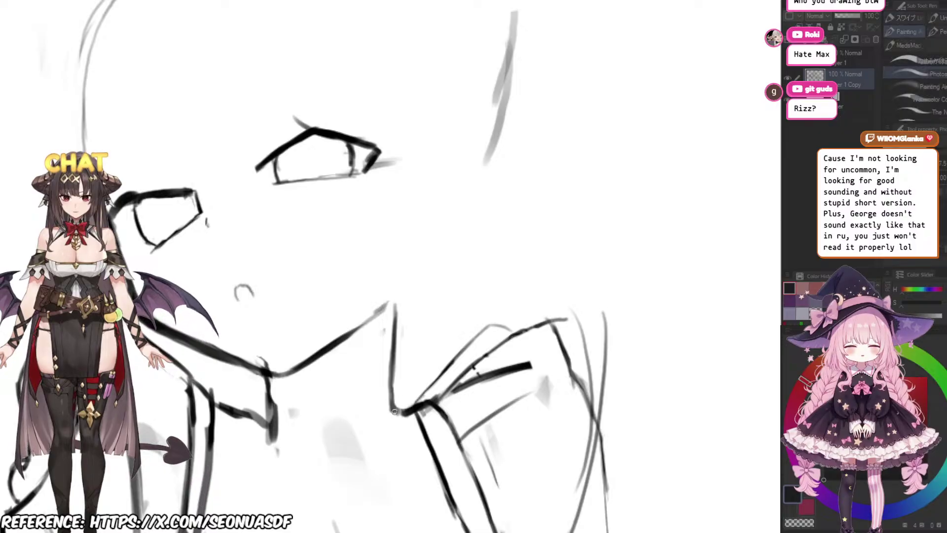
# Step: Undo the thick lower-lid stroke on the larger eye and redraw it as a thinner line
pyautogui.moveTo(406, 295); pyautogui.dragTo(420, 334)
pyautogui.scroll(-2, 434, 338)
pyautogui.scroll(3, 434, 303)
pyautogui.scroll(-2, 426, 307)
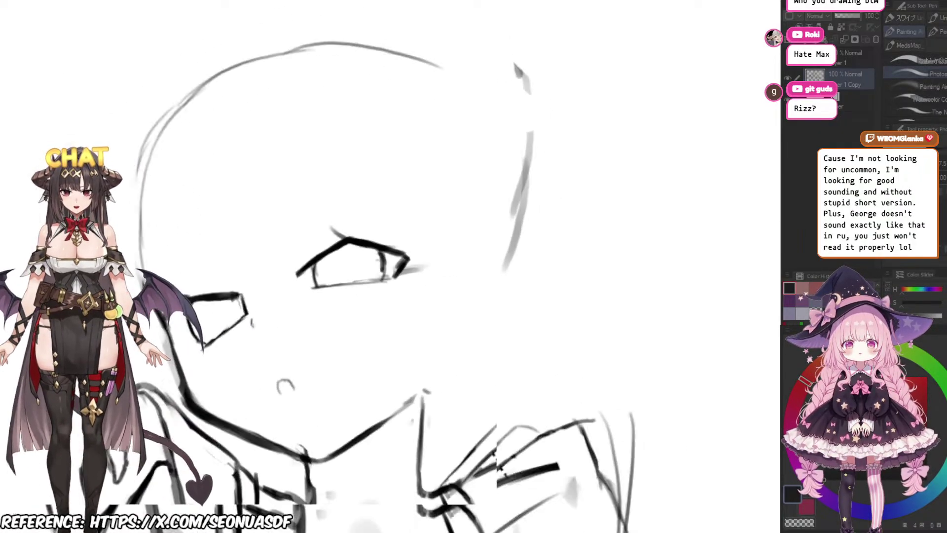
pyautogui.scroll(2, 271, 307)
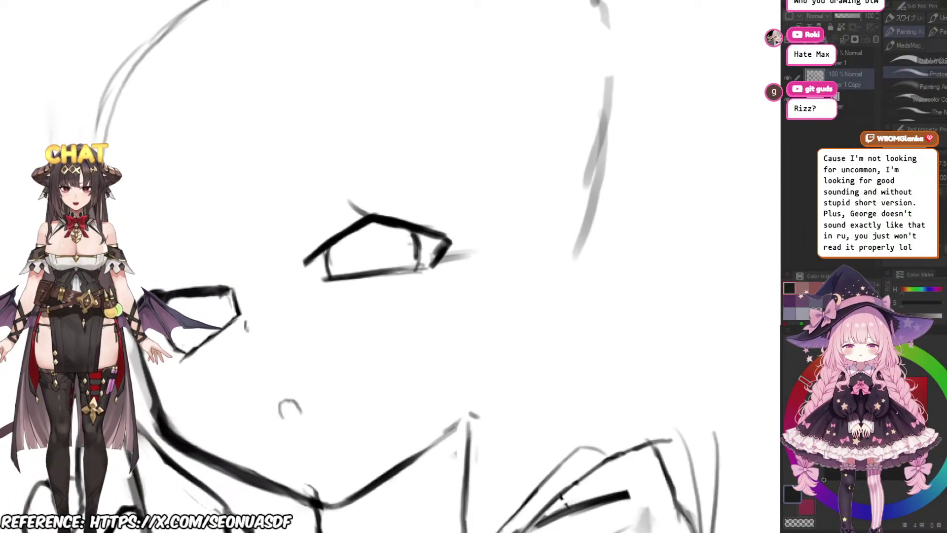
pyautogui.hotkey('ctrl', 'z')
pyautogui.moveTo(325, 280); pyautogui.dragTo(426, 269)
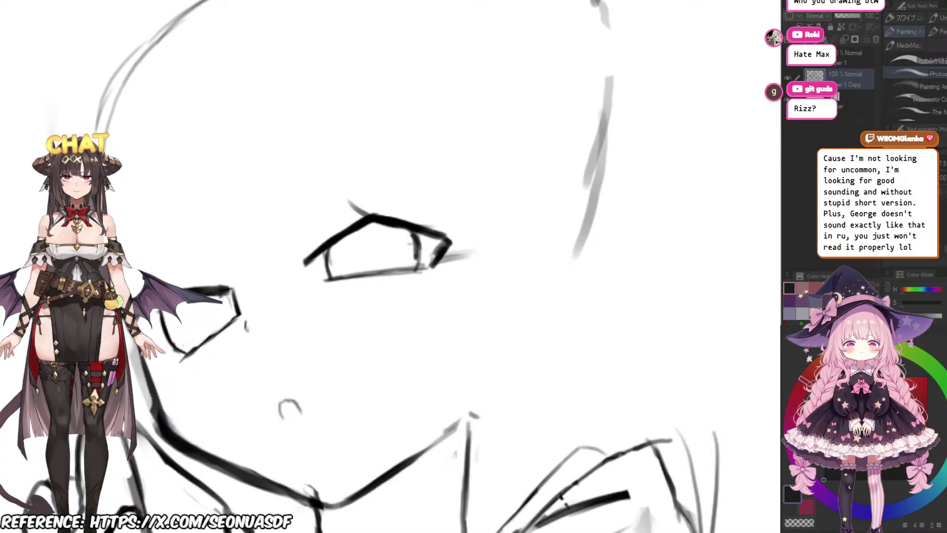
pyautogui.moveTo(395, 267); pyautogui.dragTo(337, 266)
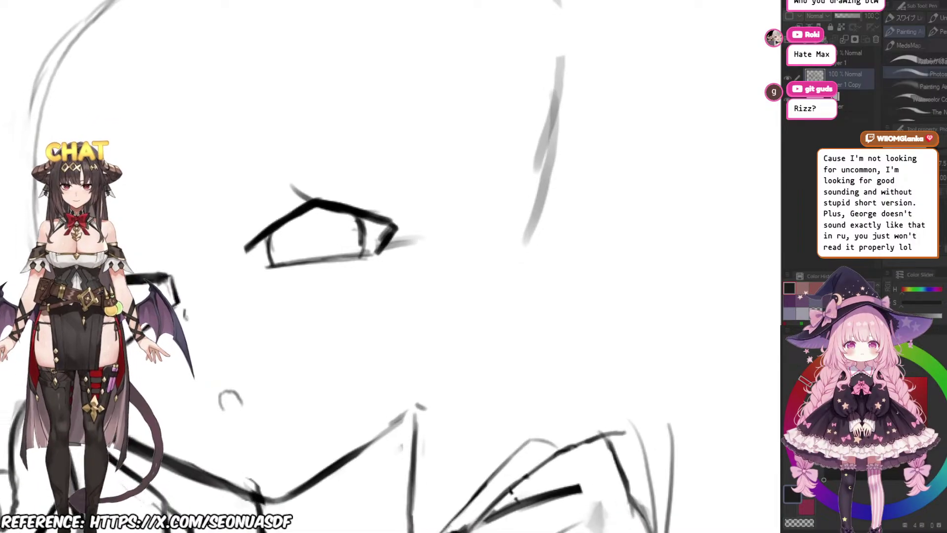
pyautogui.scroll(-2, 394, 266)
pyautogui.scroll(-2, 384, 266)
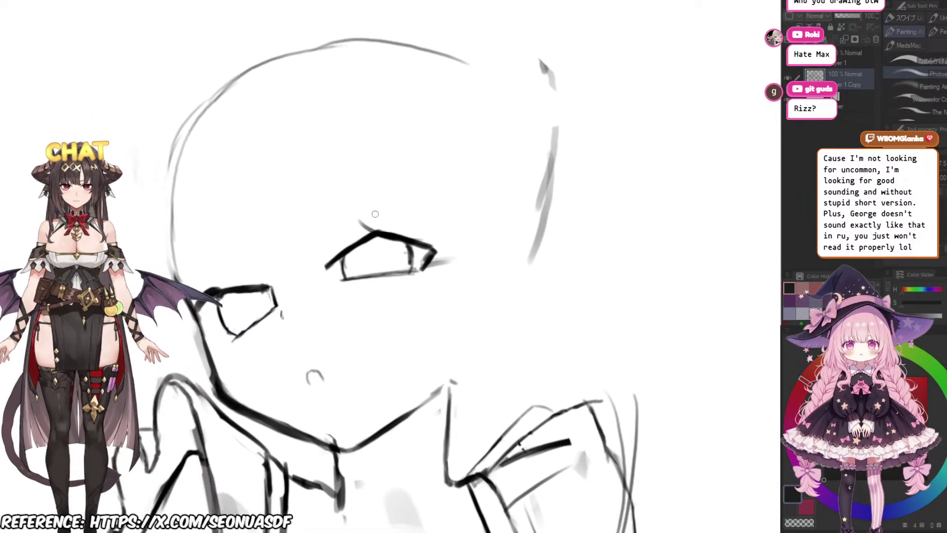
# Step: Sketch a slightly curved vertical strand line on the forehead, ending just above the larger eye's inner corner
pyautogui.moveTo(341, 140)
pyautogui.mouseDown()
pyautogui.moveTo(338, 232)
pyautogui.moveTo(364, 233)
pyautogui.mouseUp()
pyautogui.scroll(-1, 431, 175)
pyautogui.scroll(1, 432, 180)
pyautogui.scroll(1, 364, 231)
pyautogui.scroll(-2, 364, 231)
pyautogui.scroll(2, 363, 233)
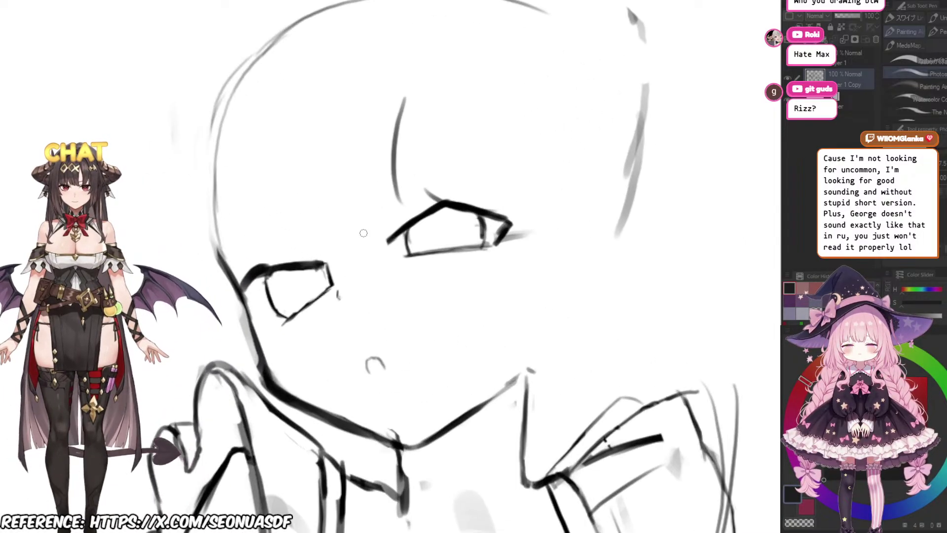
# Step: Lasso the smaller far eye and transform it to be slightly narrower, pulling its inner side towards the face's edge
pyautogui.press('m')
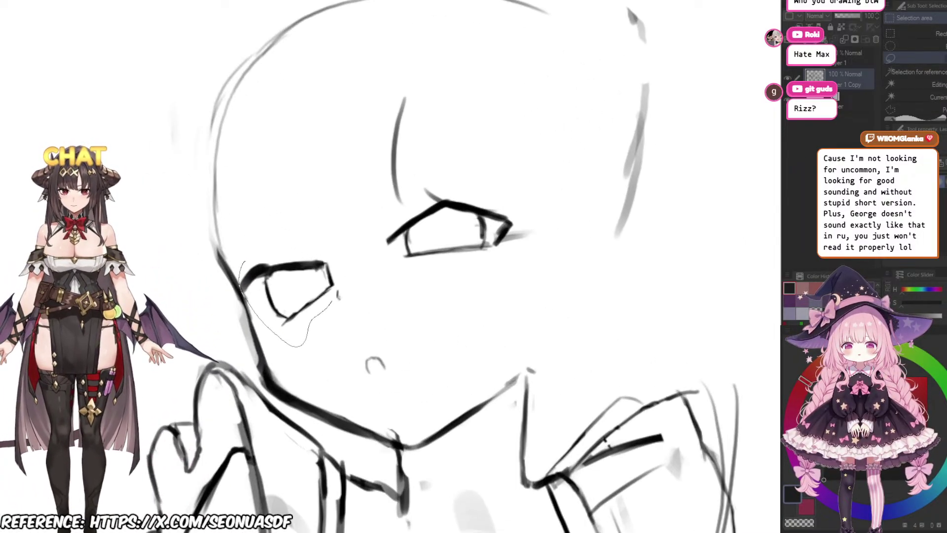
pyautogui.hotkey('ctrl', 't')
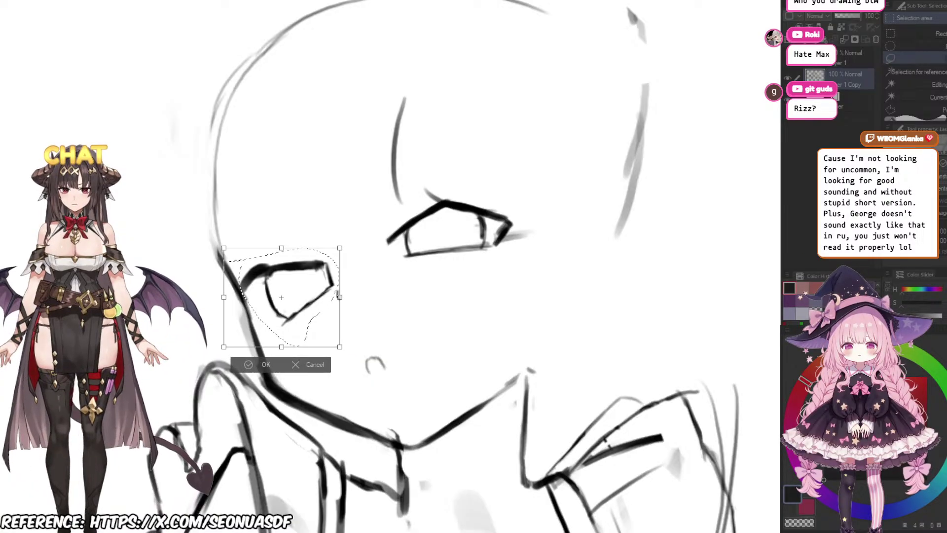
pyautogui.moveTo(340, 296); pyautogui.dragTo(331, 298)
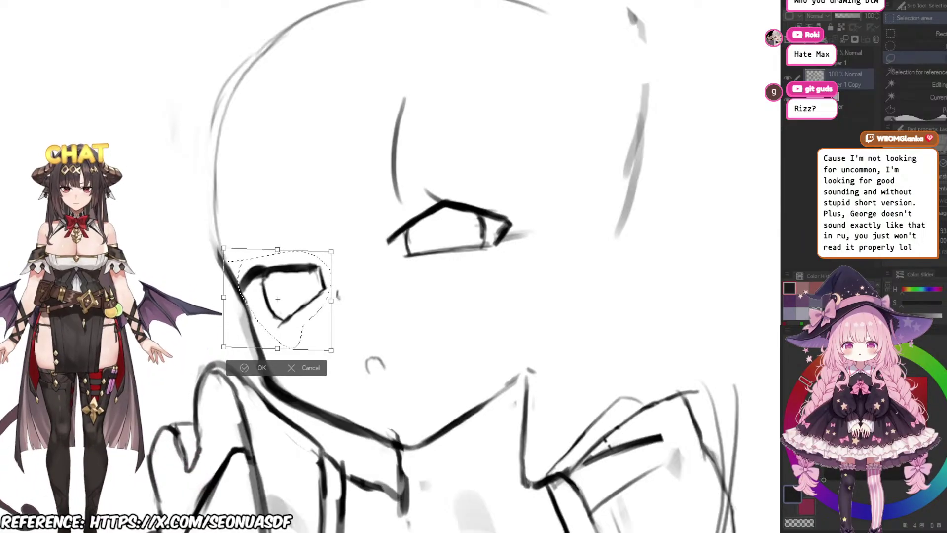
pyautogui.press('Return')
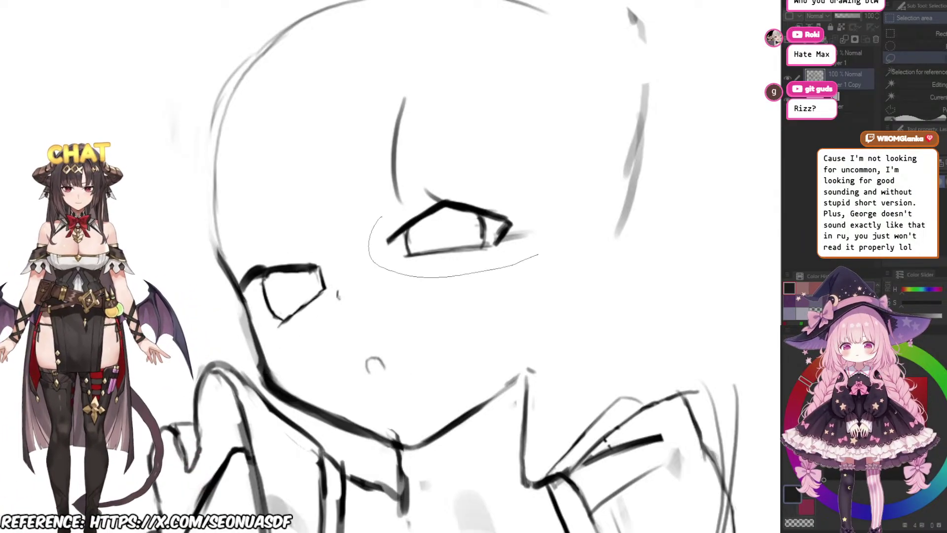
# Step: Lasso the larger near eye, narrow it slightly from its outer side with a transform, and clear the selection
pyautogui.moveTo(538, 254)
pyautogui.mouseDown()
pyautogui.moveTo(494, 186)
pyautogui.moveTo(423, 177)
pyautogui.moveTo(409, 205)
pyautogui.moveTo(366, 219)
pyautogui.mouseUp()
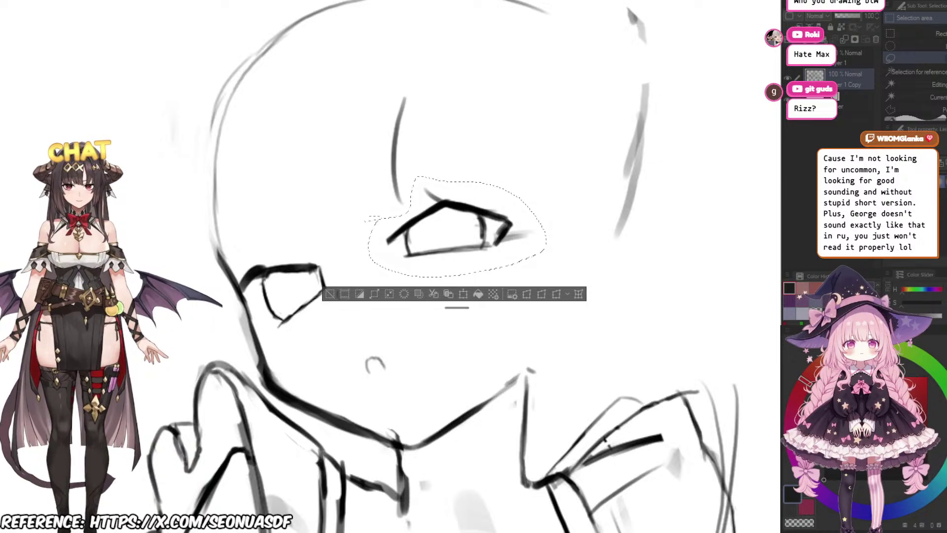
pyautogui.hotkey('ctrl', 't')
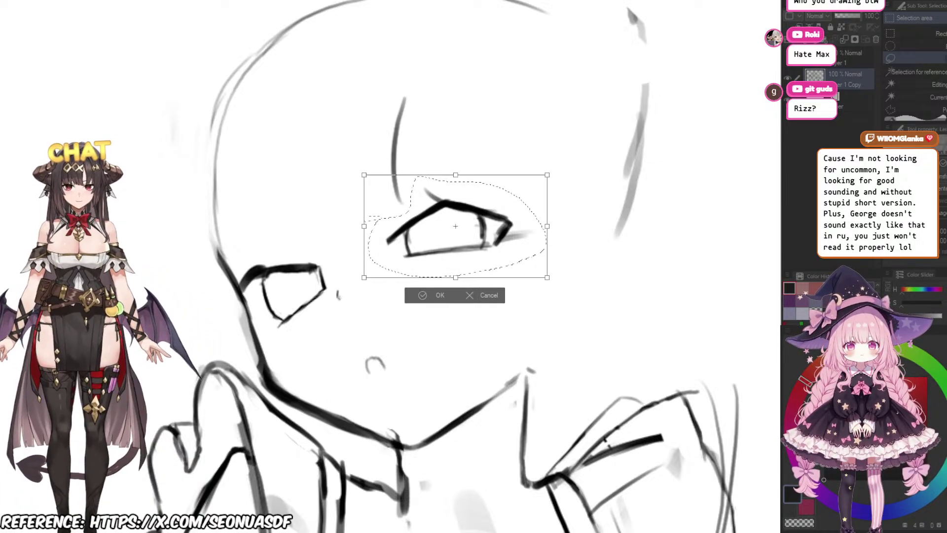
pyautogui.moveTo(547, 226); pyautogui.dragTo(534, 226)
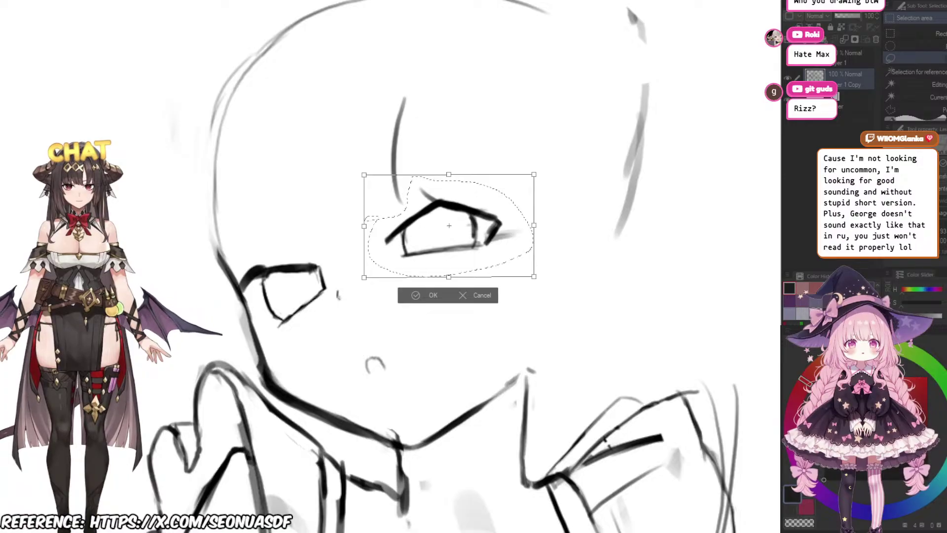
pyautogui.press('Return')
pyautogui.hotkey('ctrl', 'd')
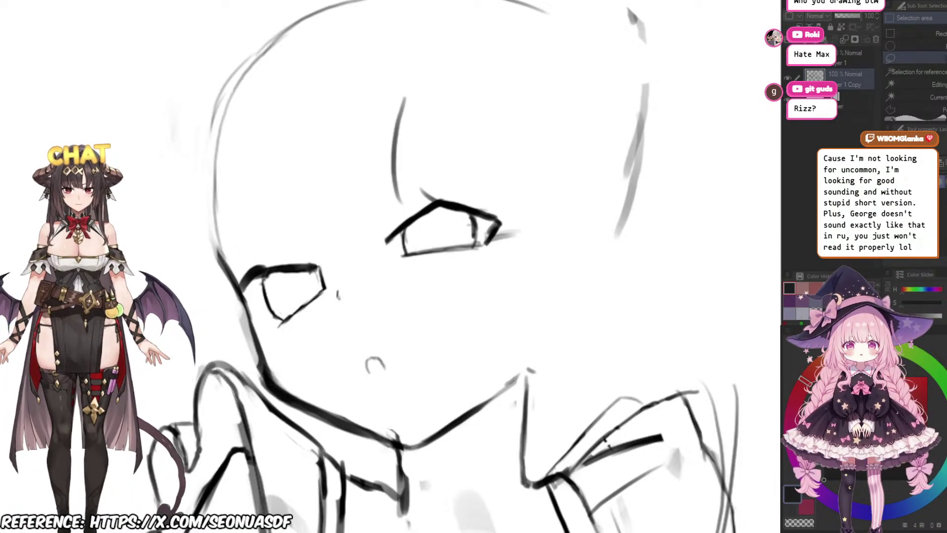
pyautogui.scroll(-2, 463, 280)
pyautogui.scroll(3, 409, 193)
pyautogui.scroll(-4, 508, 288)
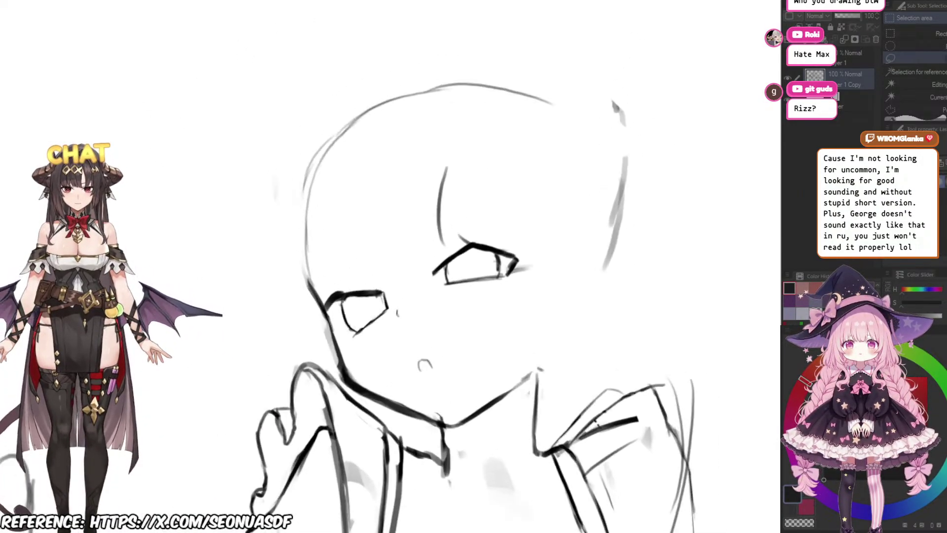
# Step: Erase the outer edge of the face contour beside the far eye and cheek to make the line thinner
pyautogui.scroll(4, 478, 191)
pyautogui.press('p')
pyautogui.moveTo(300, 304); pyautogui.dragTo(311, 321)
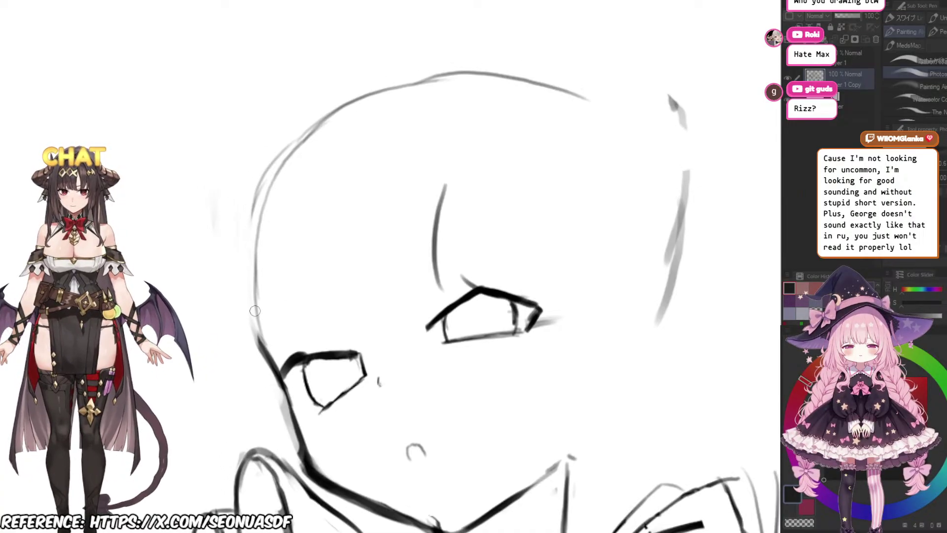
pyautogui.press('e')
pyautogui.moveTo(256, 338)
pyautogui.mouseDown()
pyautogui.moveTo(271, 381)
pyautogui.moveTo(286, 352)
pyautogui.moveTo(267, 307)
pyautogui.moveTo(249, 312)
pyautogui.moveTo(268, 363)
pyautogui.mouseUp()
pyautogui.scroll(1, 245, 334)
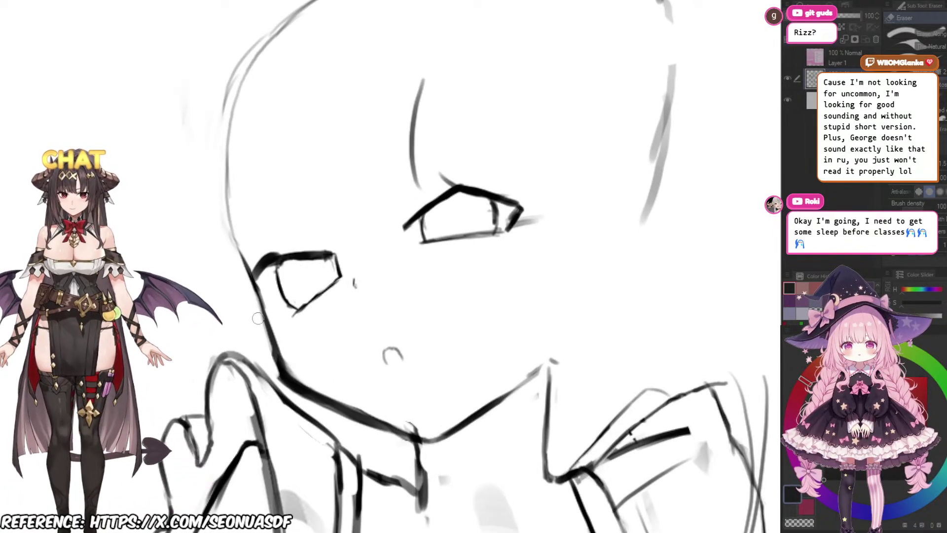
pyautogui.moveTo(258, 318); pyautogui.dragTo(241, 297)
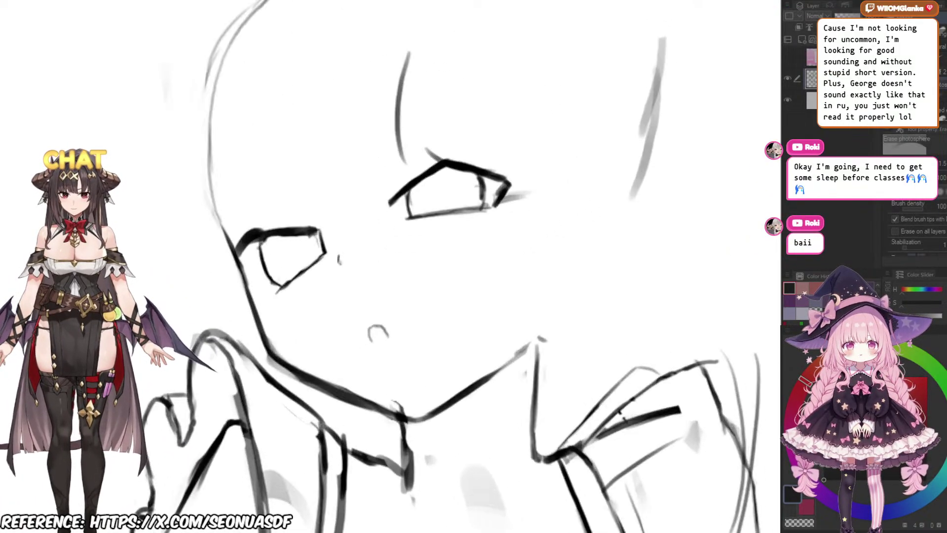
# Step: Trim the thick jawline between the cheek corner and the chin with the eraser, undoing the last stray stroke
pyautogui.moveTo(377, 429); pyautogui.dragTo(358, 394)
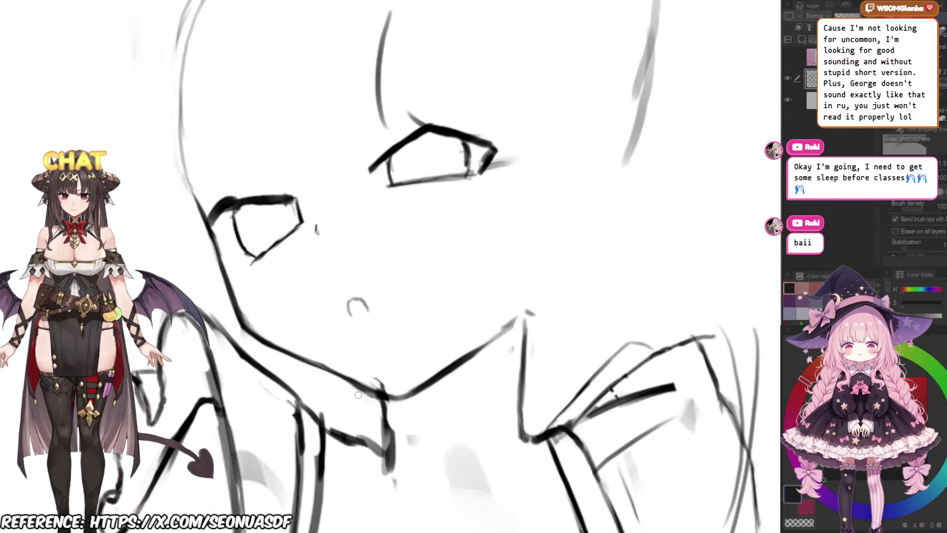
pyautogui.moveTo(274, 346); pyautogui.dragTo(332, 374)
pyautogui.scroll(-3, 429, 338)
pyautogui.scroll(2, 429, 337)
pyautogui.moveTo(429, 337)
pyautogui.mouseDown()
pyautogui.moveTo(455, 296)
pyautogui.moveTo(442, 293)
pyautogui.moveTo(473, 279)
pyautogui.moveTo(447, 351)
pyautogui.mouseUp()
pyautogui.hotkey('ctrl', 'z')
pyautogui.scroll(2, 437, 292)
pyautogui.scroll(-3, 451, 315)
pyautogui.scroll(3, 452, 297)
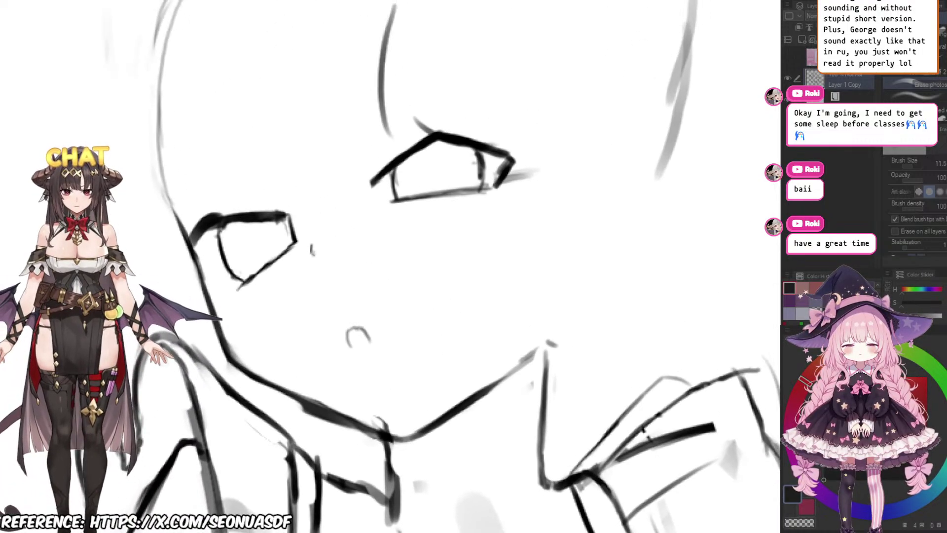
pyautogui.moveTo(381, 250); pyautogui.dragTo(446, 349)
# Step: Sketch a thin curved line inside the head's contour, running down the temple to the far eye's outer corner
pyautogui.press('b')
pyautogui.scroll(-3, 319, 248)
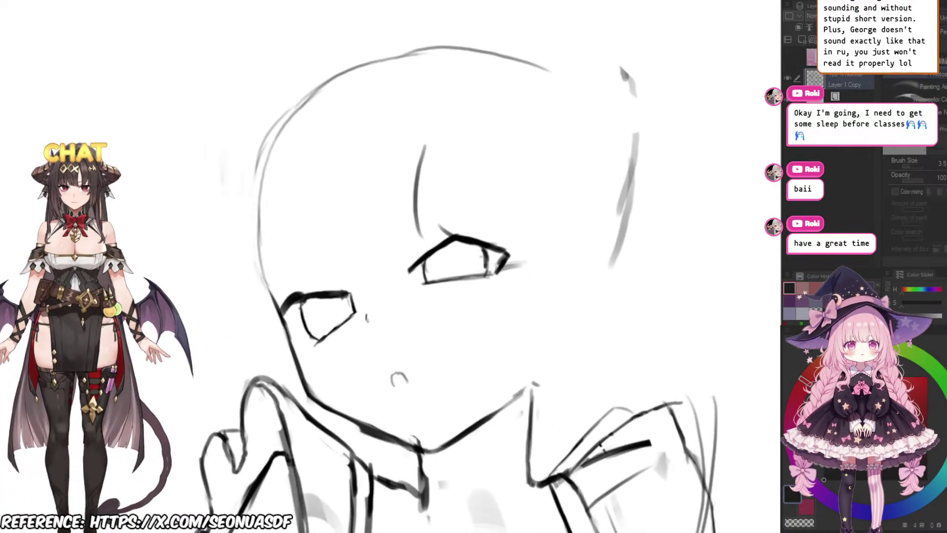
pyautogui.moveTo(319, 248); pyautogui.dragTo(340, 291)
pyautogui.moveTo(289, 241); pyautogui.dragTo(298, 329)
# Step: Increase the brush size to about 11.4 and darken the head's side contour from the temple down to the far eye
pyautogui.press(']')
pyautogui.press(']')
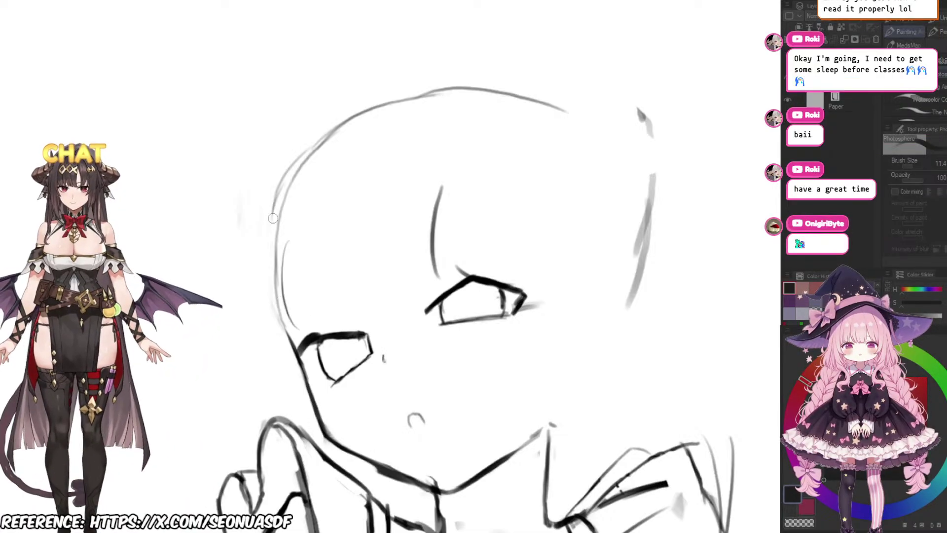
pyautogui.moveTo(272, 218)
pyautogui.mouseDown()
pyautogui.moveTo(300, 340)
pyautogui.moveTo(267, 254)
pyautogui.moveTo(296, 341)
pyautogui.mouseUp()
pyautogui.hotkey('ctrl', 'z')
pyautogui.moveTo(264, 254)
pyautogui.mouseDown()
pyautogui.moveTo(300, 333)
pyautogui.moveTo(397, 286)
pyautogui.mouseUp()
pyautogui.hotkey('ctrl', 'z')
# Step: Sketch a light fringe line across the forehead from the far eye to the vertical strand, undoing the extra outer arc
pyautogui.moveTo(307, 340)
pyautogui.mouseDown()
pyautogui.moveTo(458, 263)
pyautogui.moveTo(442, 281)
pyautogui.mouseUp()
pyautogui.moveTo(262, 239)
pyautogui.mouseDown()
pyautogui.moveTo(263, 210)
pyautogui.moveTo(320, 124)
pyautogui.moveTo(316, 136)
pyautogui.moveTo(388, 95)
pyautogui.mouseUp()
pyautogui.hotkey('ctrl', 'z')
pyautogui.hotkey('ctrl', 'z')
# Step: Sketch the hair's outer outline as a light arc just outside the skull, from the temple up over the crown
pyautogui.moveTo(284, 172)
pyautogui.mouseDown()
pyautogui.moveTo(375, 98)
pyautogui.moveTo(431, 90)
pyautogui.mouseUp()
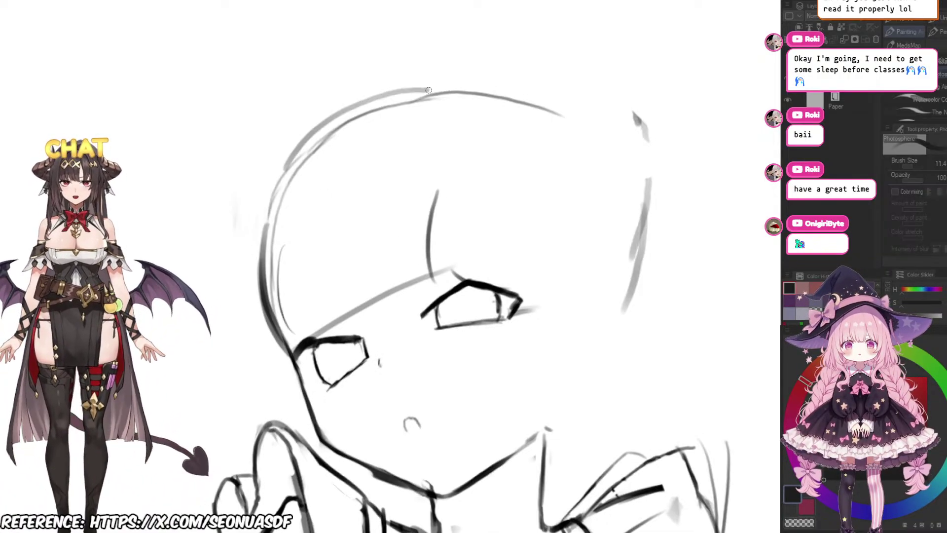
pyautogui.moveTo(339, 119); pyautogui.dragTo(251, 276)
pyautogui.moveTo(439, 125); pyautogui.dragTo(412, 127)
pyautogui.moveTo(447, 93); pyautogui.dragTo(372, 90)
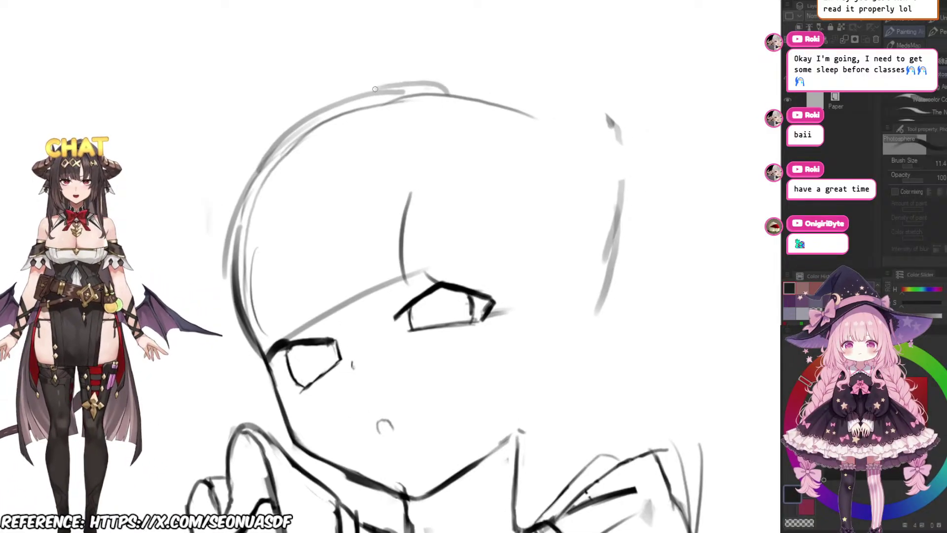
pyautogui.moveTo(424, 123); pyautogui.dragTo(394, 113)
pyautogui.scroll(-2, 527, 98)
pyautogui.scroll(2, 510, 165)
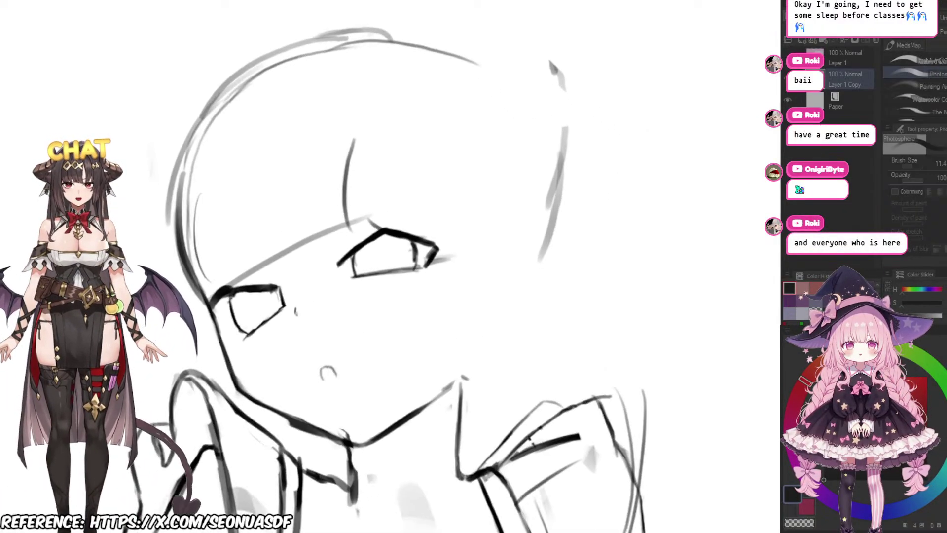
# Step: Darken the vertical strand on the forehead and extend its upper end in a curve towards the crown
pyautogui.scroll(-4, 518, 124)
pyautogui.scroll(2, 508, 181)
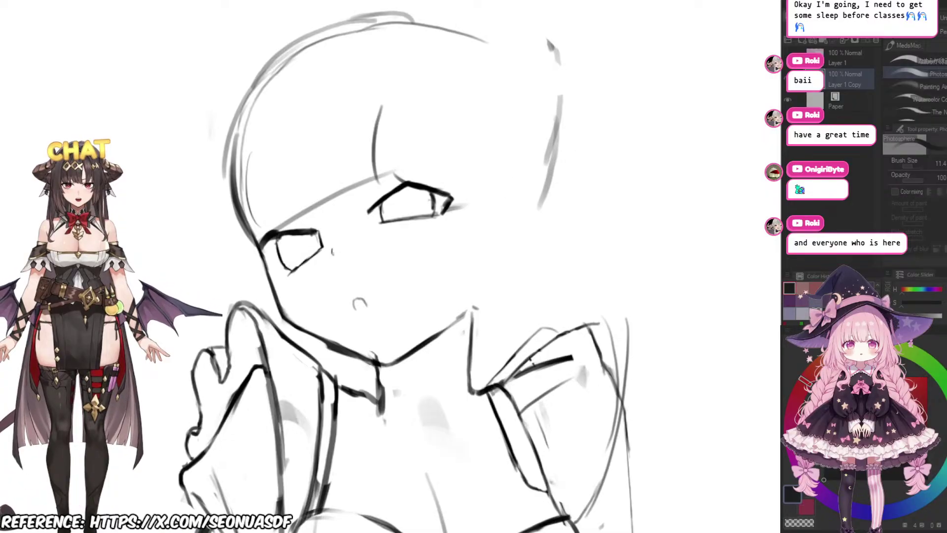
pyautogui.moveTo(505, 192)
pyautogui.mouseDown()
pyautogui.moveTo(484, 205)
pyautogui.moveTo(520, 218)
pyautogui.mouseUp()
pyautogui.moveTo(393, 126); pyautogui.dragTo(374, 194)
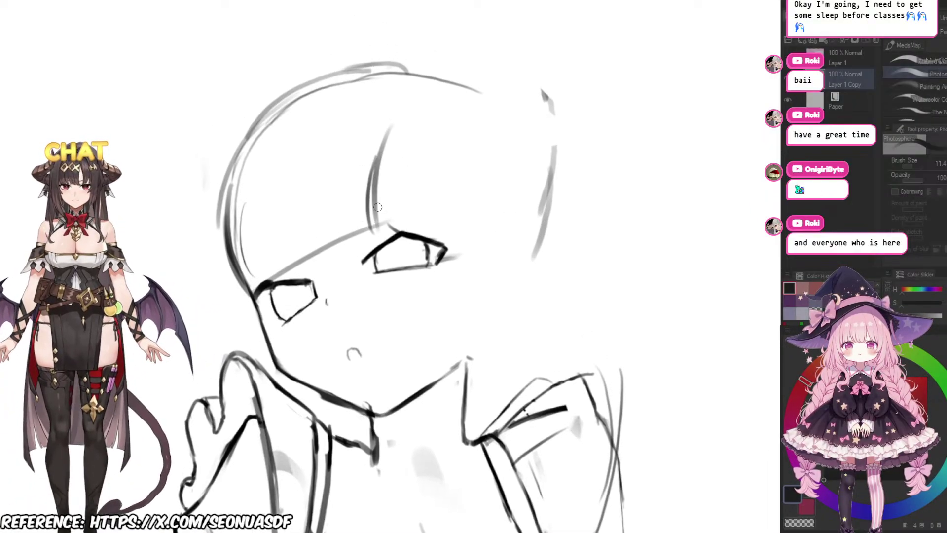
pyautogui.moveTo(381, 149); pyautogui.dragTo(382, 240)
pyautogui.moveTo(329, 193); pyautogui.dragTo(354, 227)
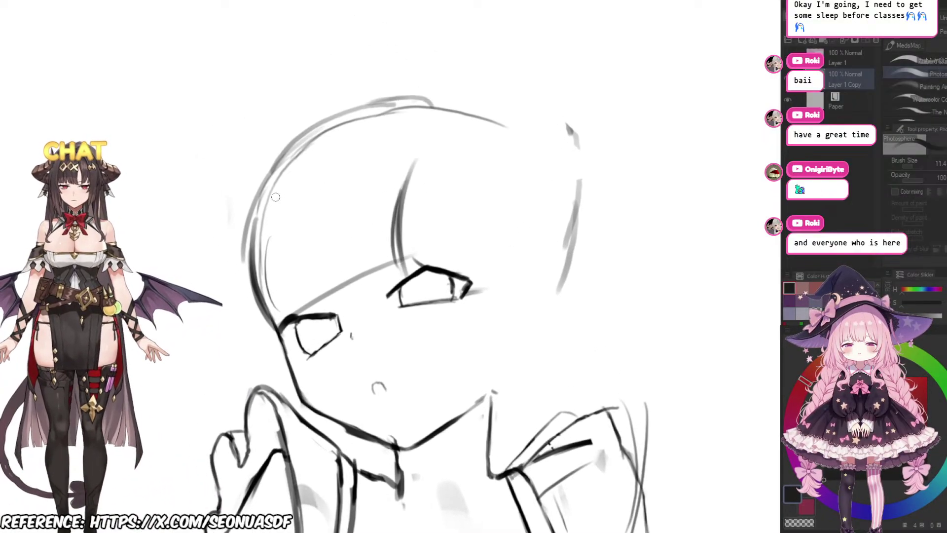
# Step: Clean up and darken the hair's outer outline from temple to crown, and add a second stroke along the vertical forehead strand
pyautogui.press('e')
pyautogui.moveTo(240, 304)
pyautogui.mouseDown()
pyautogui.moveTo(298, 121)
pyautogui.moveTo(283, 136)
pyautogui.mouseUp()
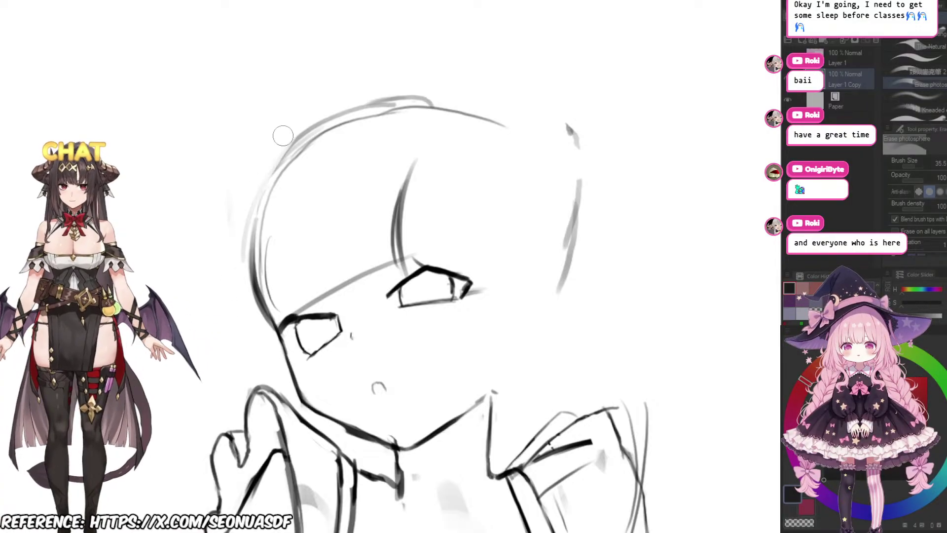
pyautogui.moveTo(242, 231)
pyautogui.mouseDown()
pyautogui.moveTo(250, 302)
pyautogui.moveTo(291, 164)
pyautogui.mouseUp()
pyautogui.press('b')
pyautogui.moveTo(274, 324)
pyautogui.mouseDown()
pyautogui.moveTo(281, 165)
pyautogui.moveTo(294, 144)
pyautogui.mouseUp()
pyautogui.moveTo(275, 195); pyautogui.dragTo(369, 105)
pyautogui.moveTo(418, 116)
pyautogui.mouseDown()
pyautogui.moveTo(388, 126)
pyautogui.moveTo(367, 259)
pyautogui.mouseUp()
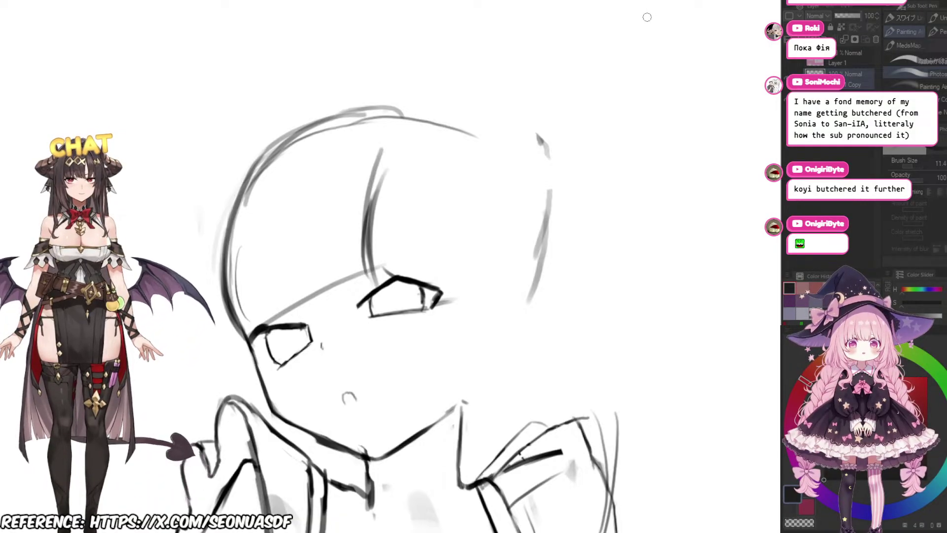
# Step: Examine the head sketch close up and from afar, comparing the eyes, fringe, skull outline and jaw with the shoulders
pyautogui.moveTo(474, 155); pyautogui.dragTo(406, 142)
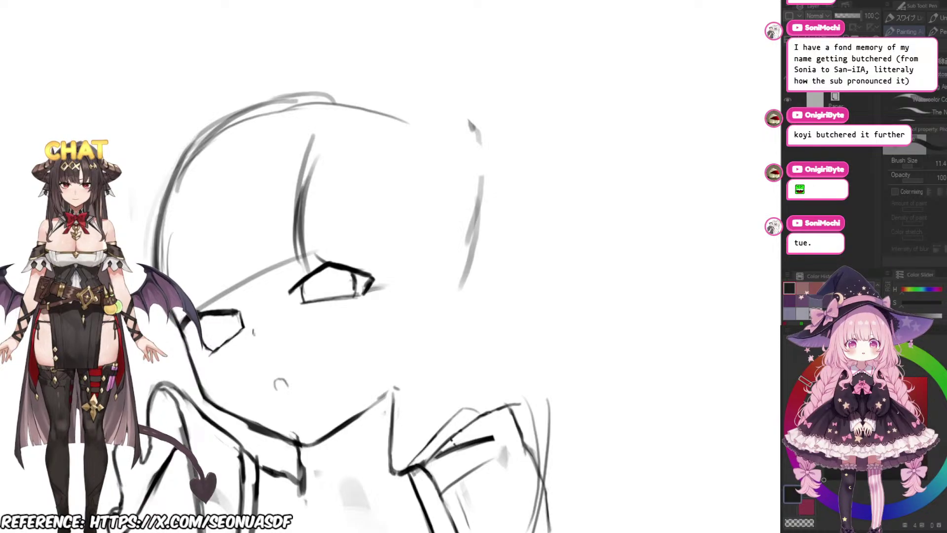
pyautogui.scroll(3, 414, 123)
pyautogui.scroll(1, 388, 158)
pyautogui.scroll(-4, 388, 158)
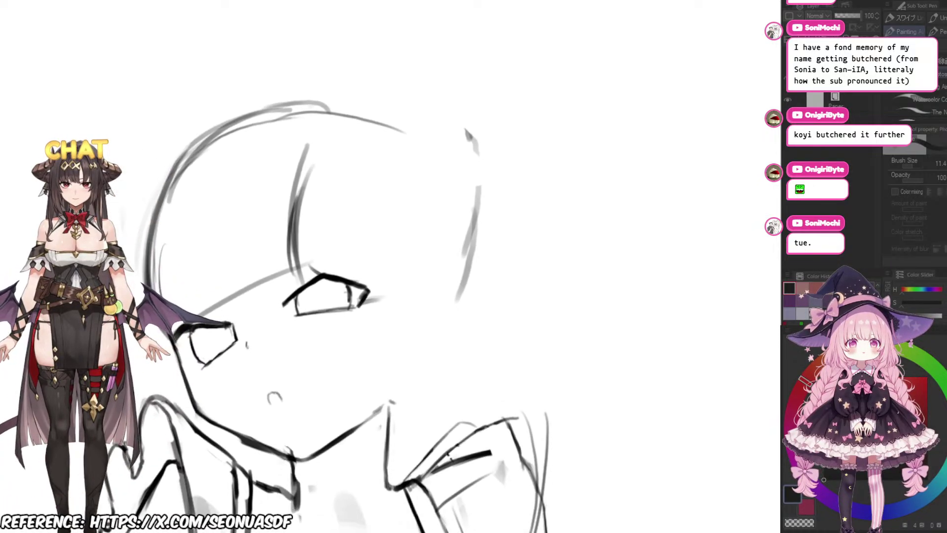
pyautogui.scroll(4, 388, 158)
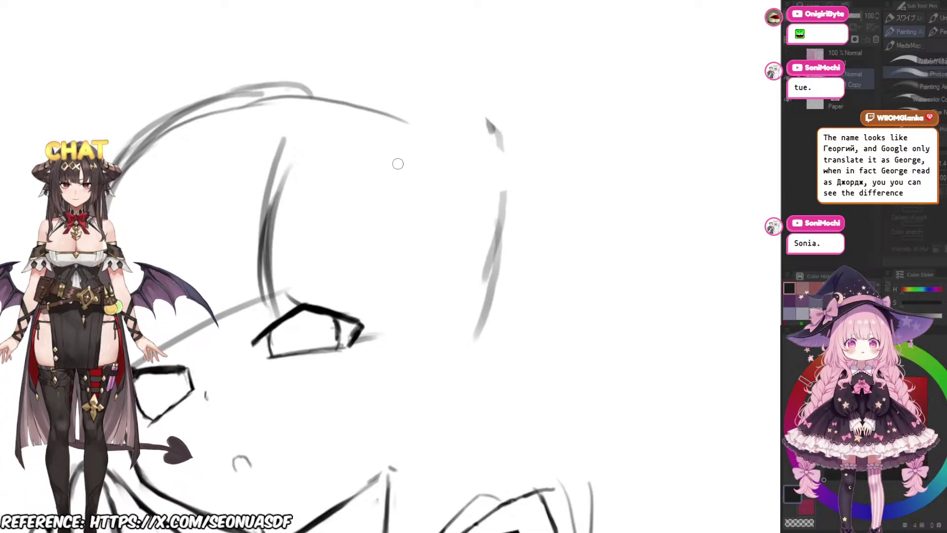
pyautogui.scroll(-3, 509, 64)
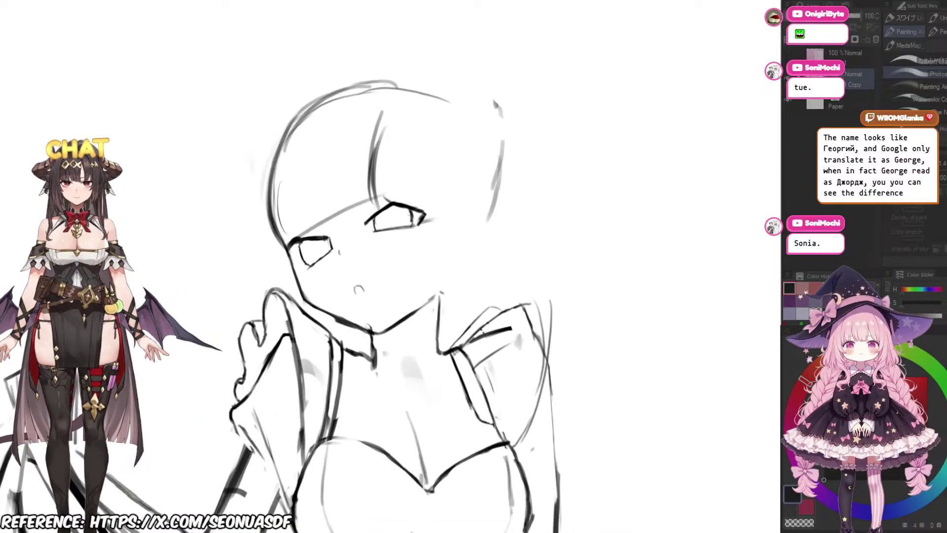
pyautogui.scroll(2, 437, 115)
pyautogui.scroll(3, 393, 171)
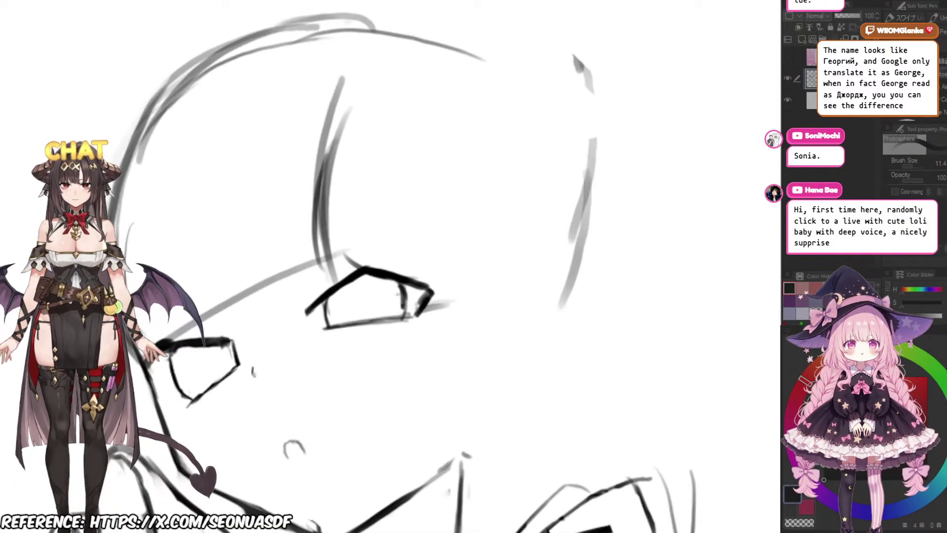
pyautogui.scroll(2, 392, 171)
pyautogui.scroll(-2, 392, 170)
pyautogui.scroll(3, 376, 179)
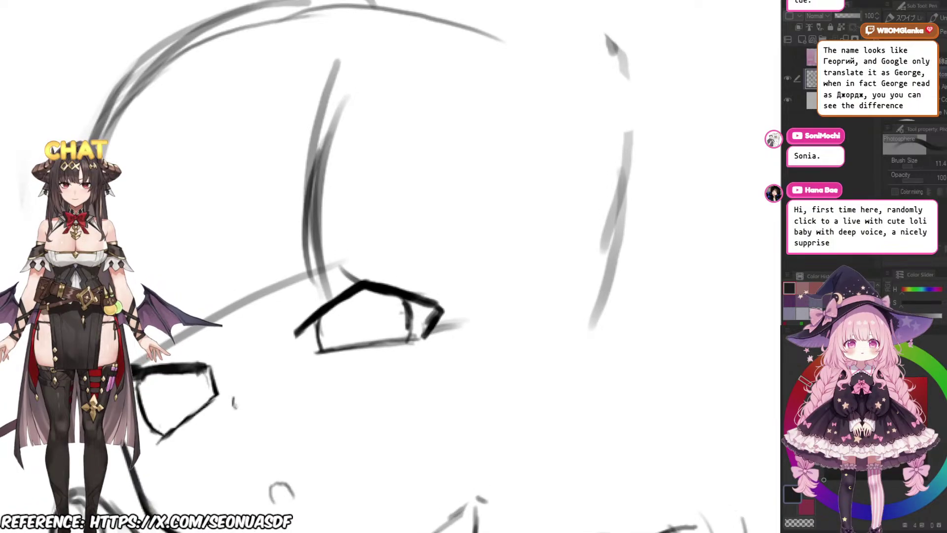
pyautogui.scroll(-2, 376, 179)
pyautogui.scroll(2, 376, 179)
pyautogui.scroll(2, 376, 180)
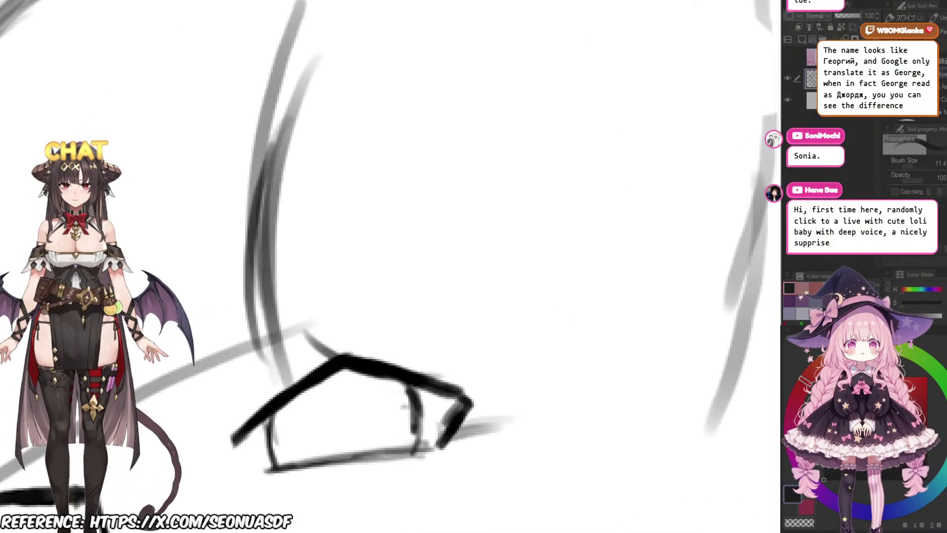
pyautogui.scroll(-2, 376, 180)
pyautogui.scroll(4, 392, 195)
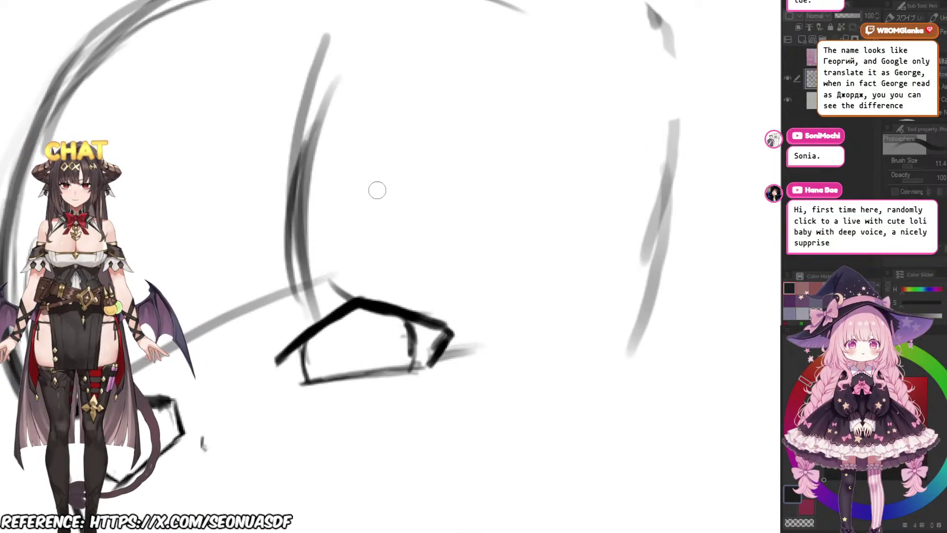
pyautogui.scroll(-2, 377, 190)
pyautogui.scroll(-3, 377, 222)
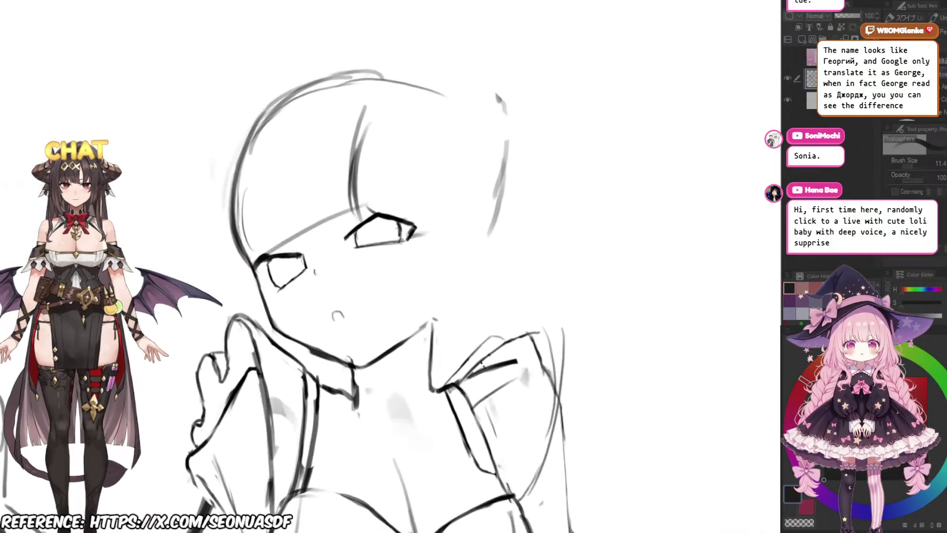
pyautogui.scroll(2, 377, 222)
pyautogui.scroll(3, 347, 171)
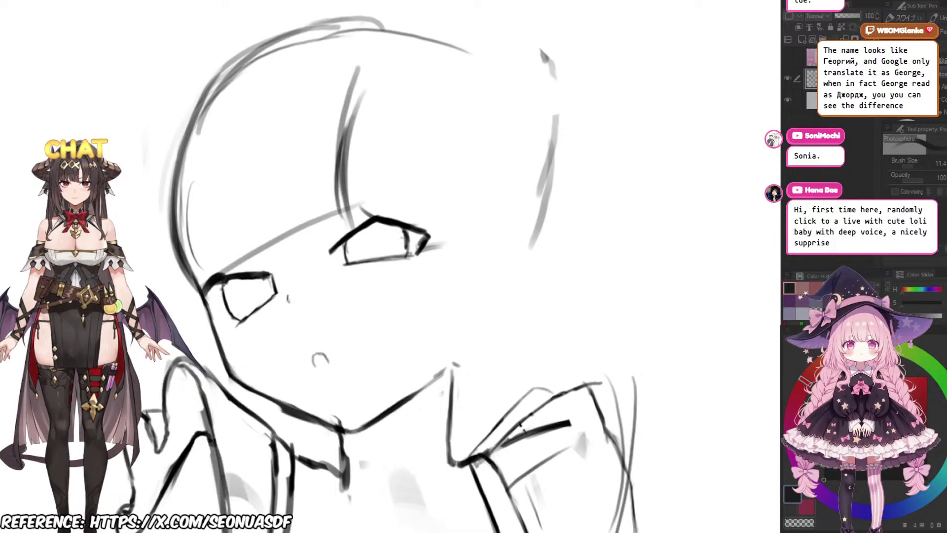
pyautogui.scroll(-2, 377, 148)
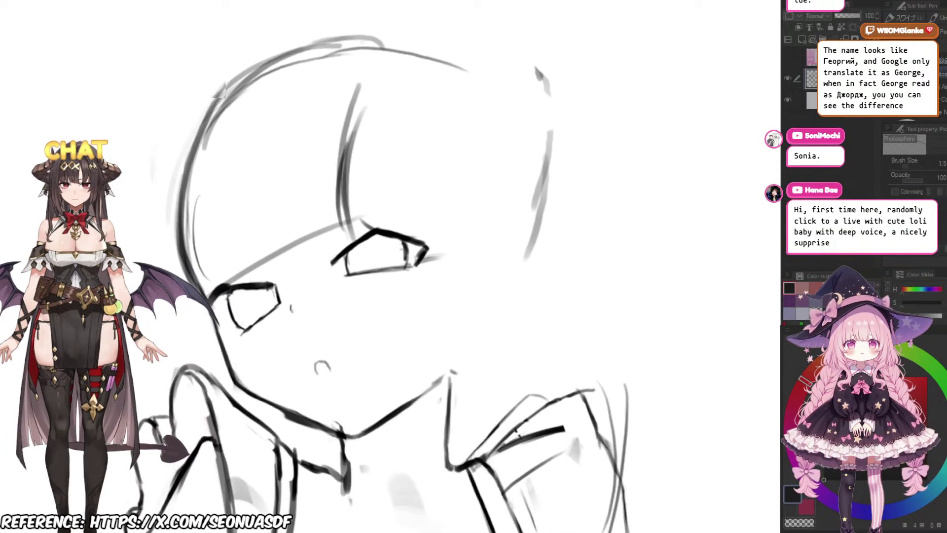
pyautogui.moveTo(390, 257); pyautogui.dragTo(373, 269)
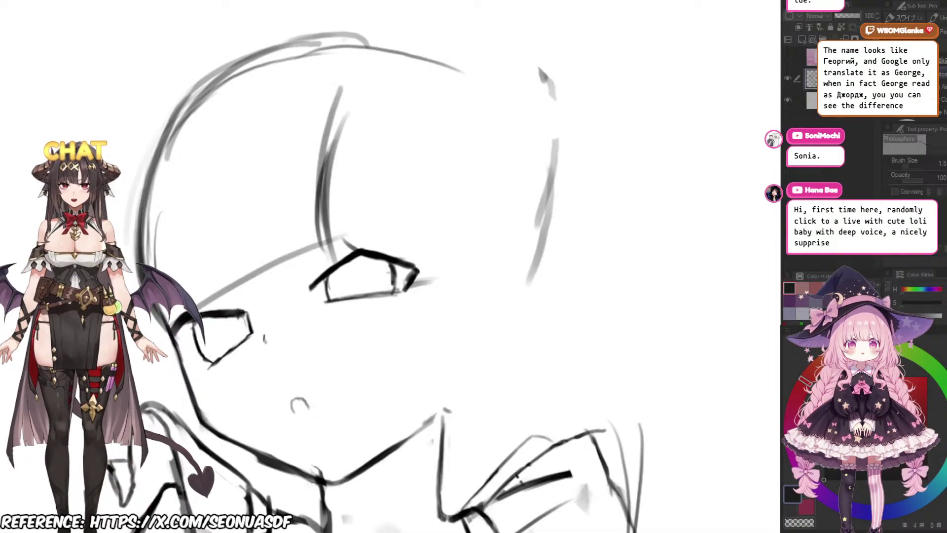
pyautogui.scroll(-2, 378, 266)
pyautogui.scroll(1, 377, 267)
pyautogui.scroll(-1, 377, 266)
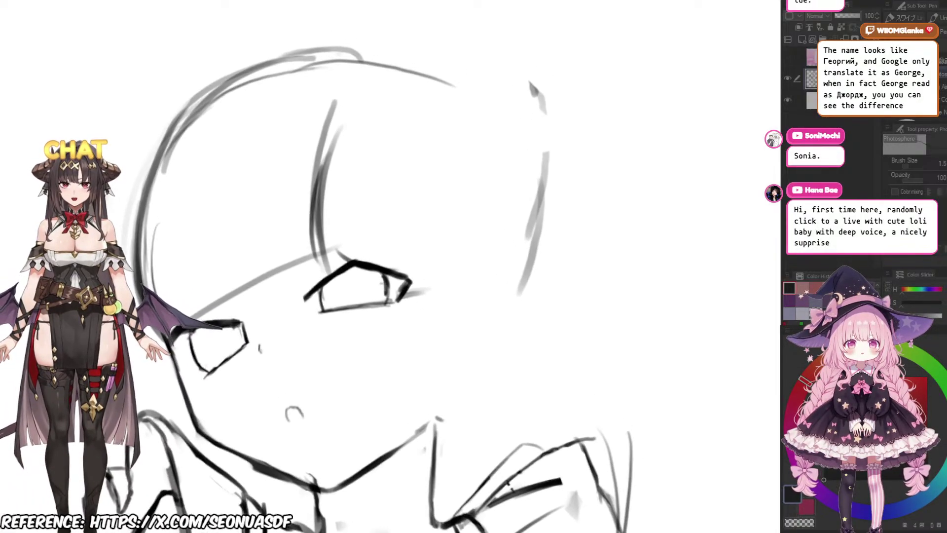
pyautogui.press(']')
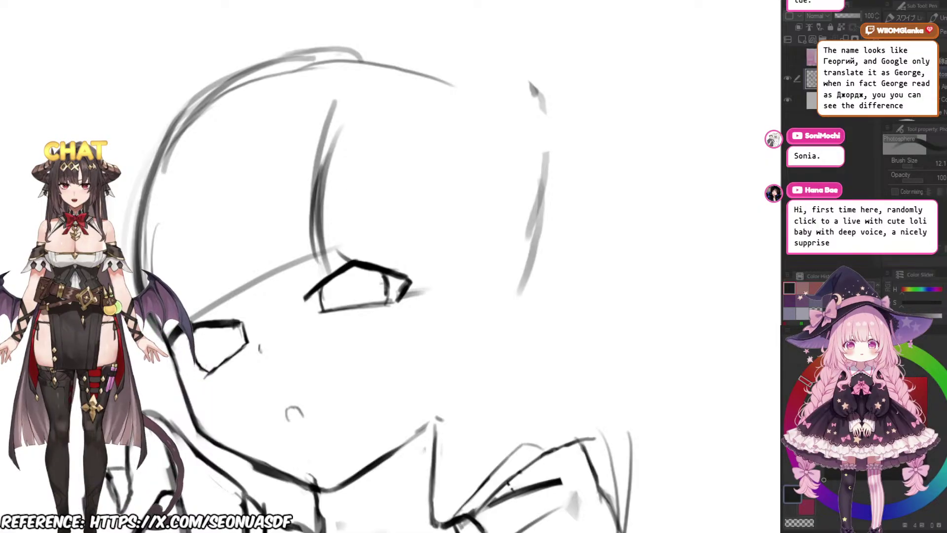
pyautogui.scroll(-4, 375, 168)
pyautogui.scroll(3, 375, 167)
pyautogui.scroll(-2, 375, 168)
pyautogui.scroll(3, 345, 212)
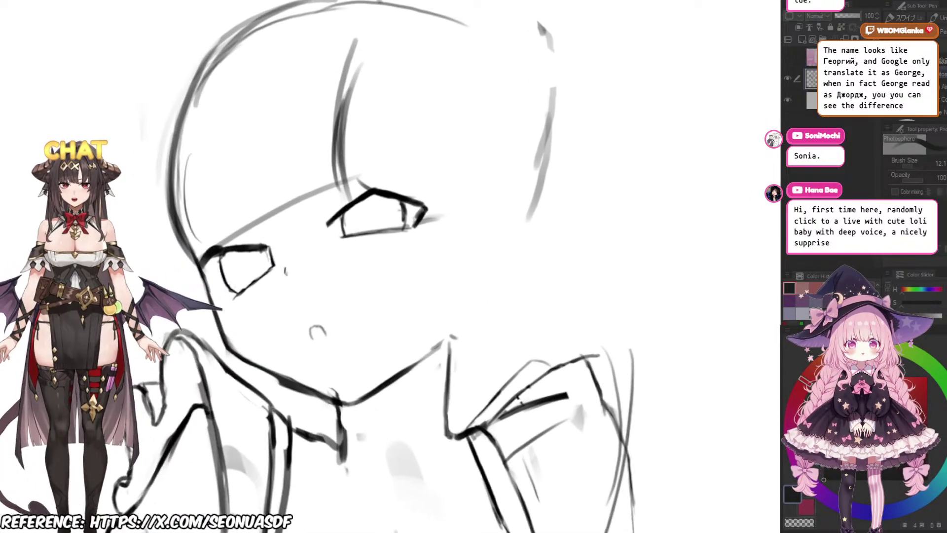
pyautogui.scroll(-1, 364, 183)
pyautogui.scroll(2, 355, 207)
pyautogui.scroll(-2, 365, 177)
pyautogui.scroll(3, 341, 195)
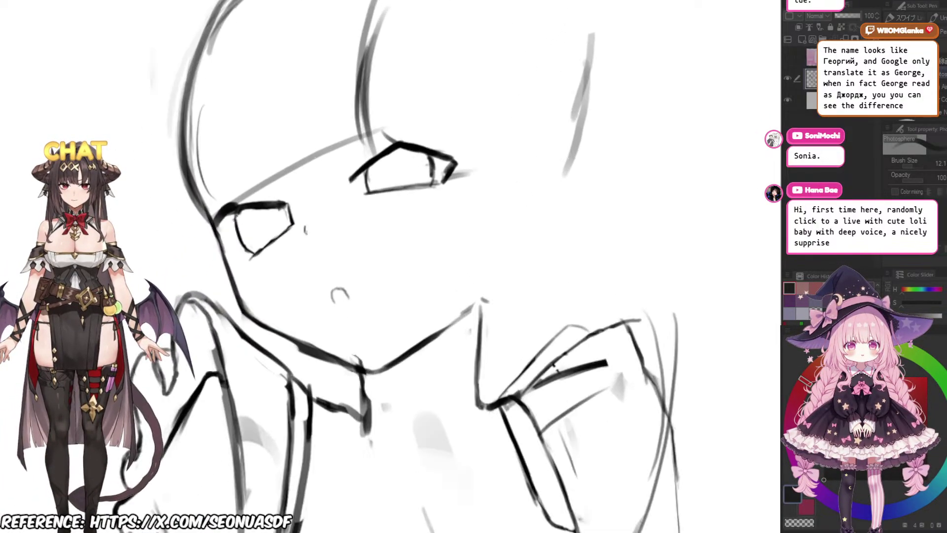
# Step: Erase the cheek contour between the far eye and the jaw corner and redraw it thinner with a brush of about 4.2
pyautogui.press(']')
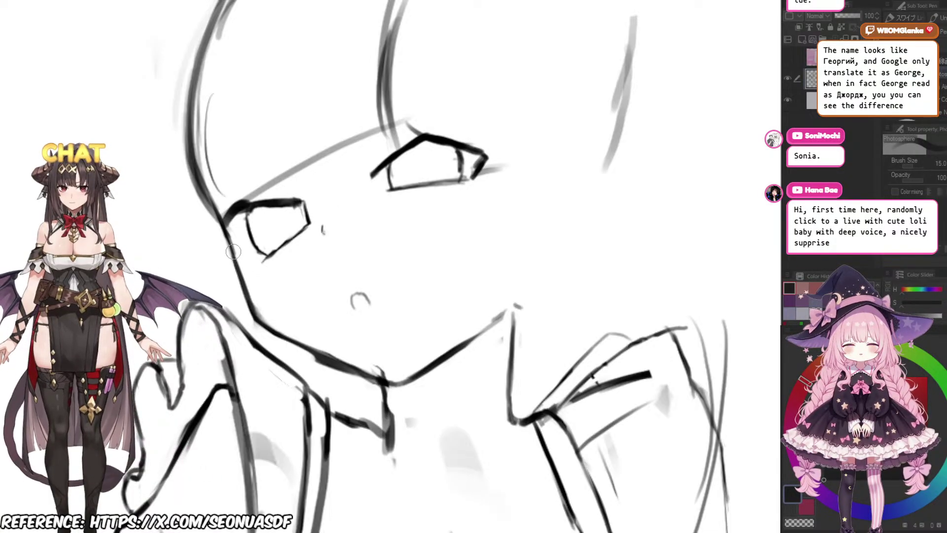
pyautogui.hotkey('ctrl', 'z')
pyautogui.press('e')
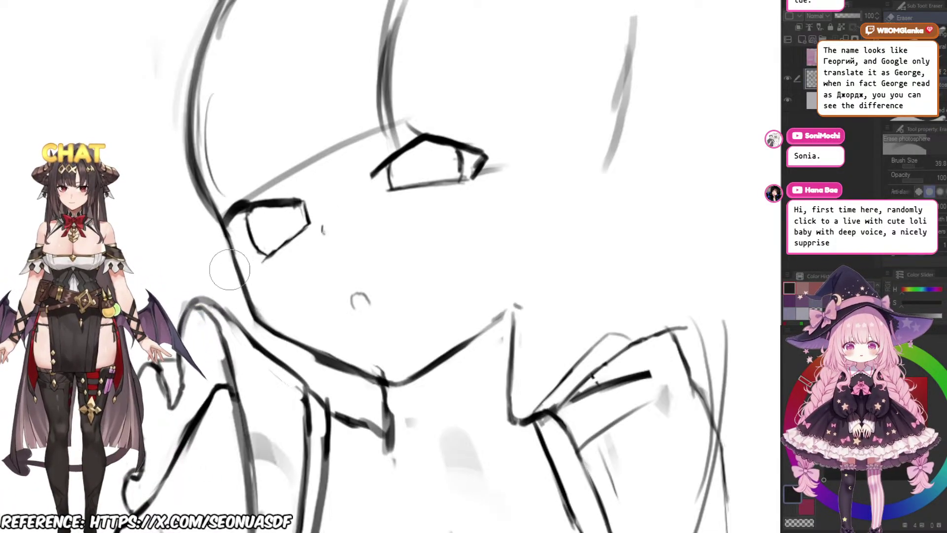
pyautogui.press('p')
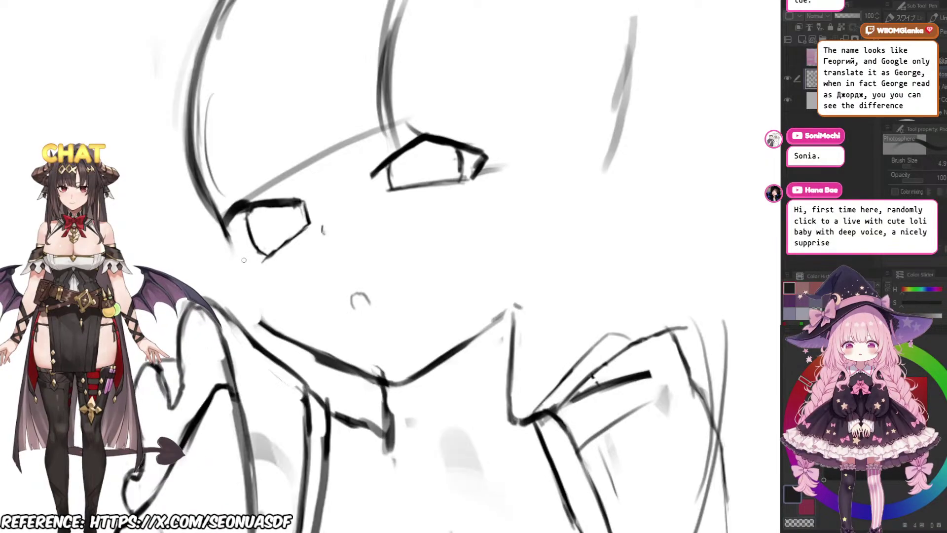
pyautogui.hotkey('ctrl', 'z')
pyautogui.moveTo(229, 237); pyautogui.dragTo(246, 279)
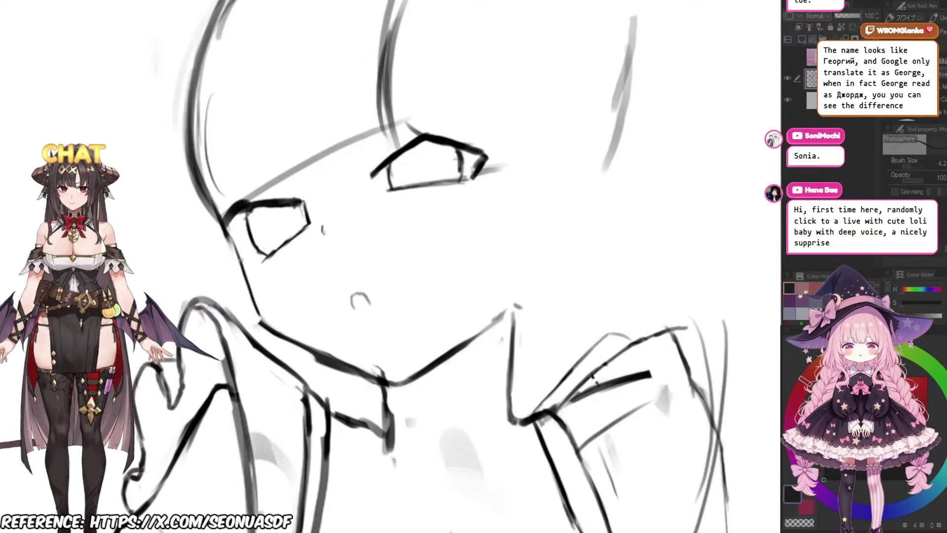
pyautogui.moveTo(261, 321); pyautogui.dragTo(250, 303)
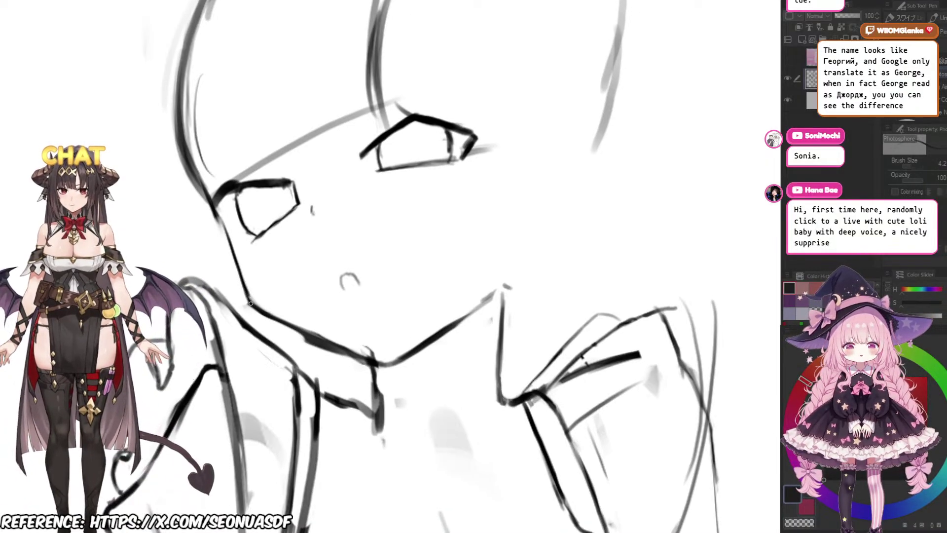
# Step: Thin the heavy jawline from the cheek corner to the chin with a small eraser and remove the stub at the chin
pyautogui.press('e')
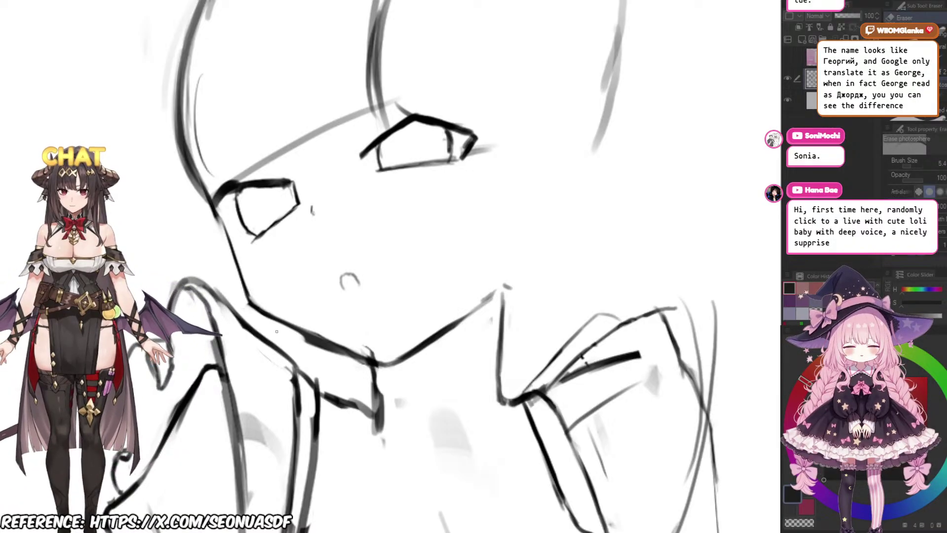
pyautogui.moveTo(323, 301)
pyautogui.mouseDown()
pyautogui.moveTo(282, 272)
pyautogui.moveTo(239, 259)
pyautogui.mouseUp()
pyautogui.press('[')
pyautogui.press('[')
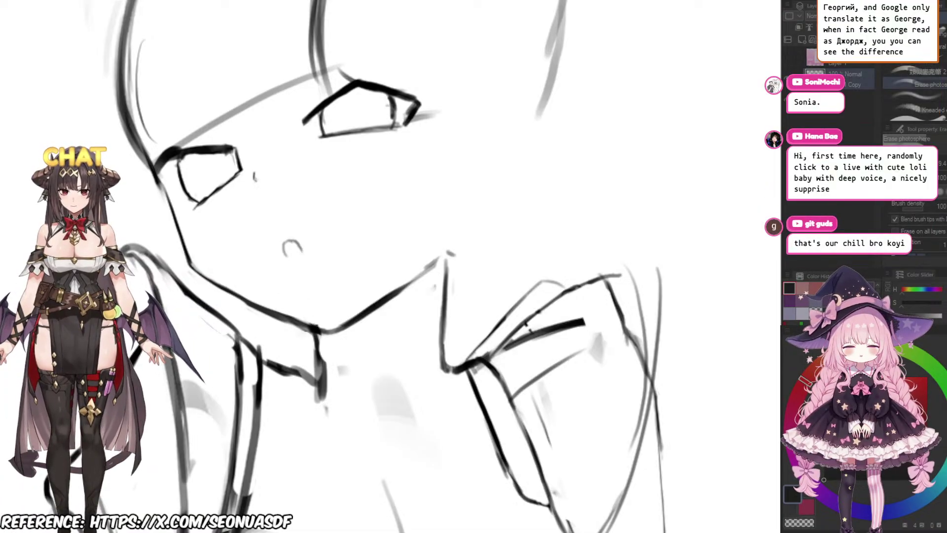
# Step: Lasso both eyes, the nose and the mouth, nudge them slightly downwards on the face, apply the transform and deselect
pyautogui.scroll(-4, 367, 321)
pyautogui.scroll(4, 362, 269)
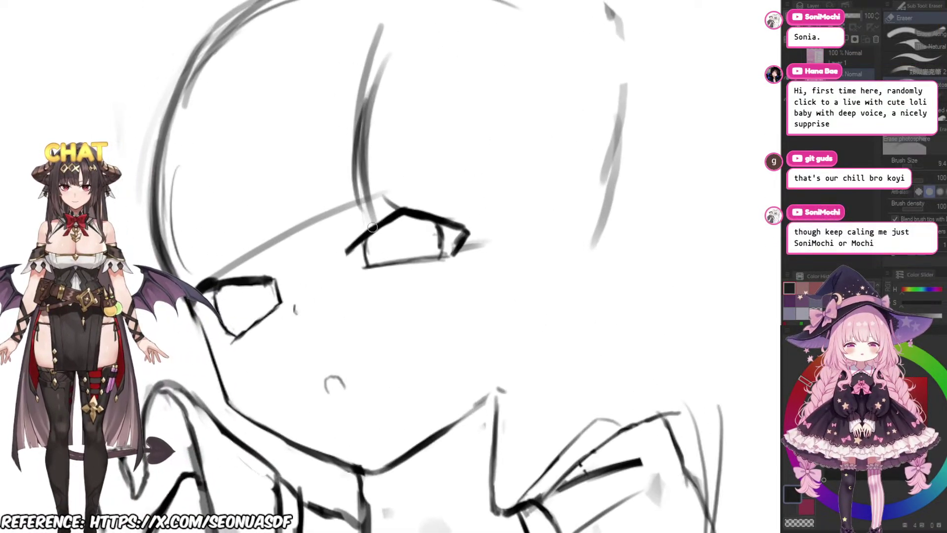
pyautogui.scroll(-3, 372, 227)
pyautogui.scroll(3, 372, 227)
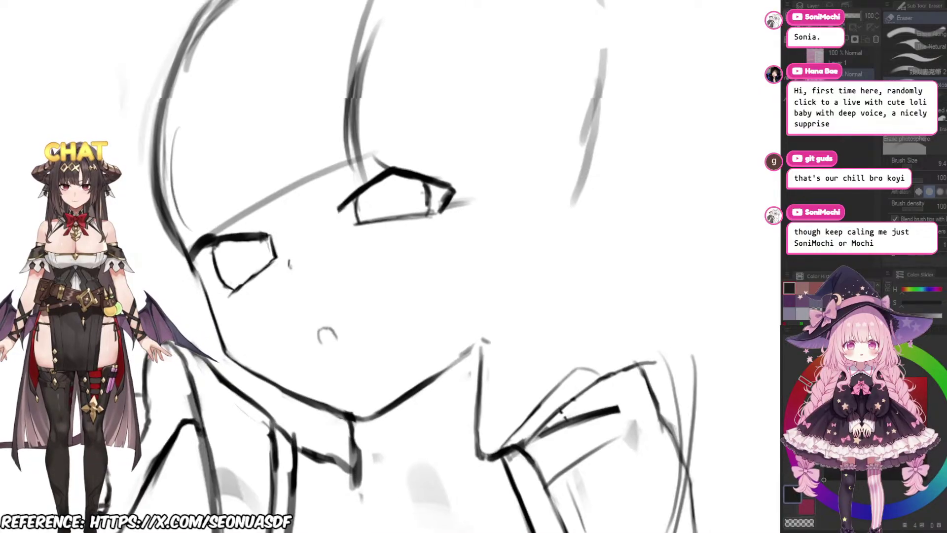
pyautogui.moveTo(342, 225); pyautogui.dragTo(357, 219)
pyautogui.press('m')
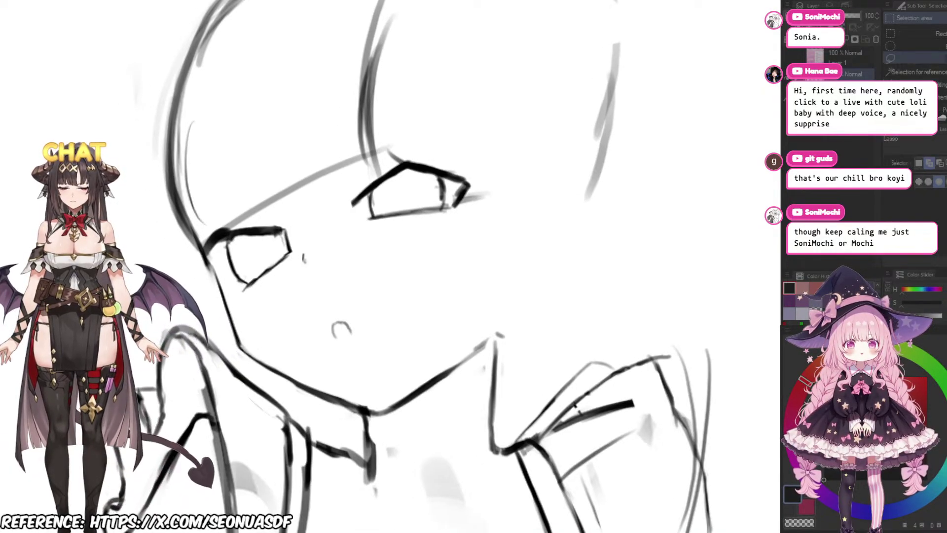
pyautogui.scroll(-1, 390, 266)
pyautogui.scroll(-2, 289, 190)
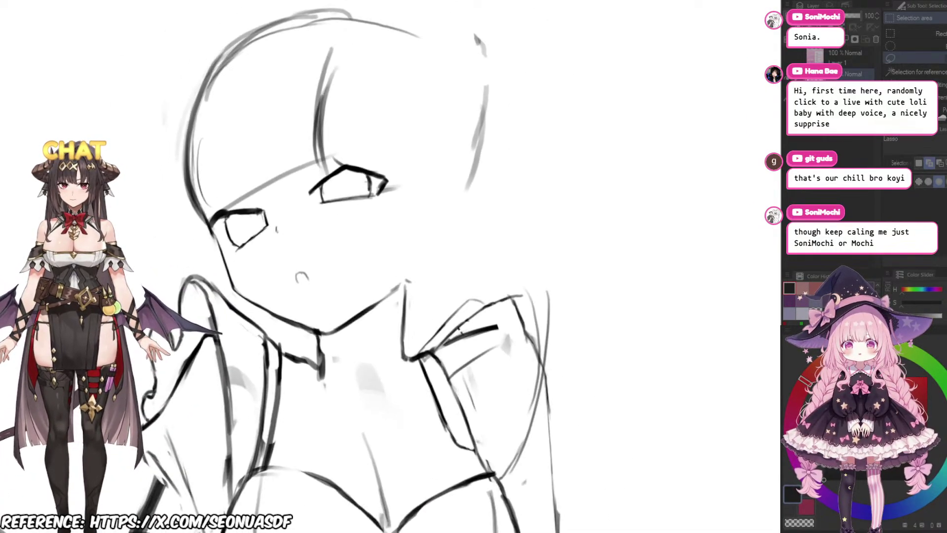
pyautogui.scroll(1, 418, 173)
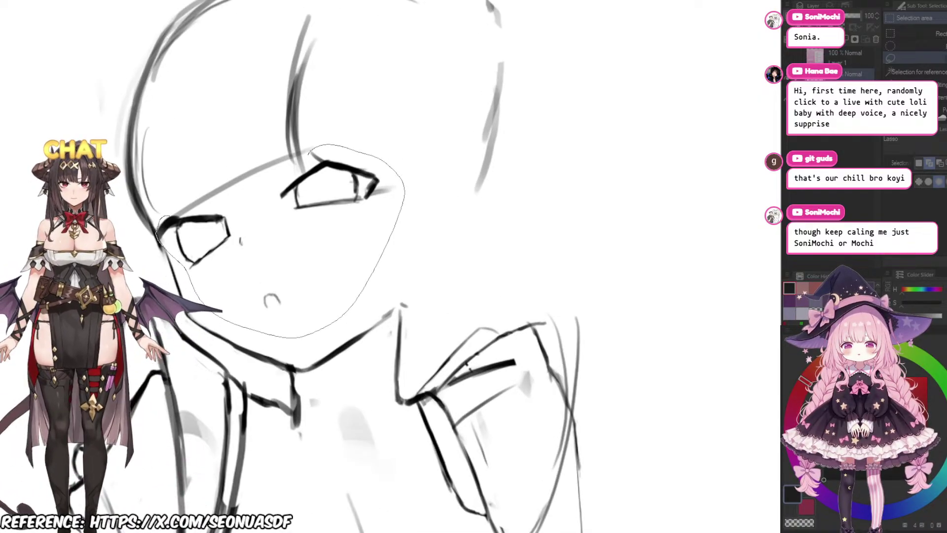
pyautogui.moveTo(237, 199); pyautogui.dragTo(190, 207)
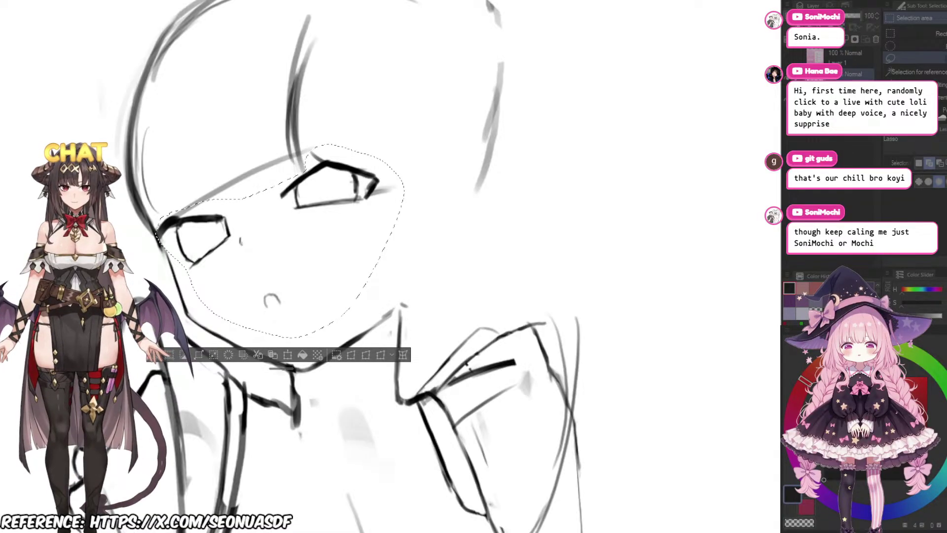
pyautogui.hotkey('ctrl', 't')
pyautogui.press('Up')
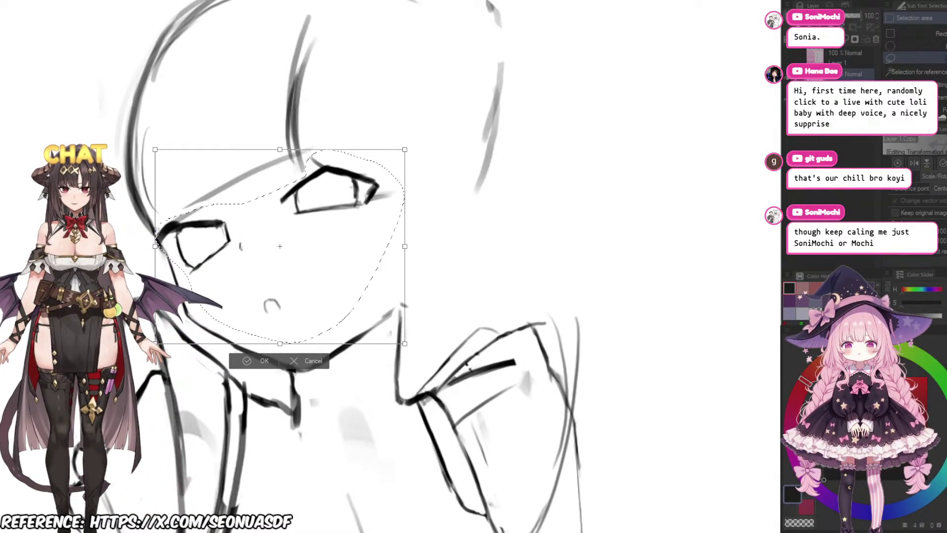
pyautogui.press('Left')
pyautogui.press('Up')
pyautogui.press('Right')
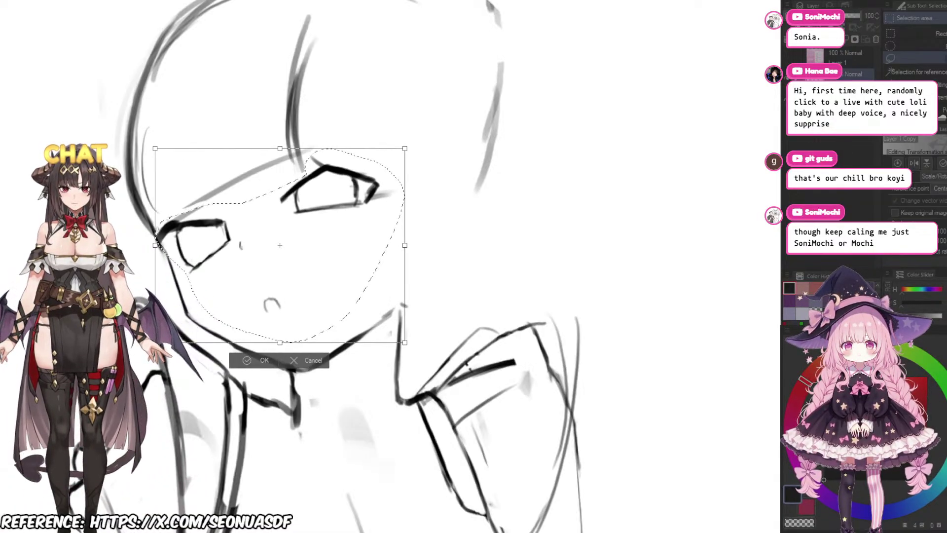
pyautogui.press('Return')
pyautogui.hotkey('ctrl', 'd')
pyautogui.scroll(2, 315, 198)
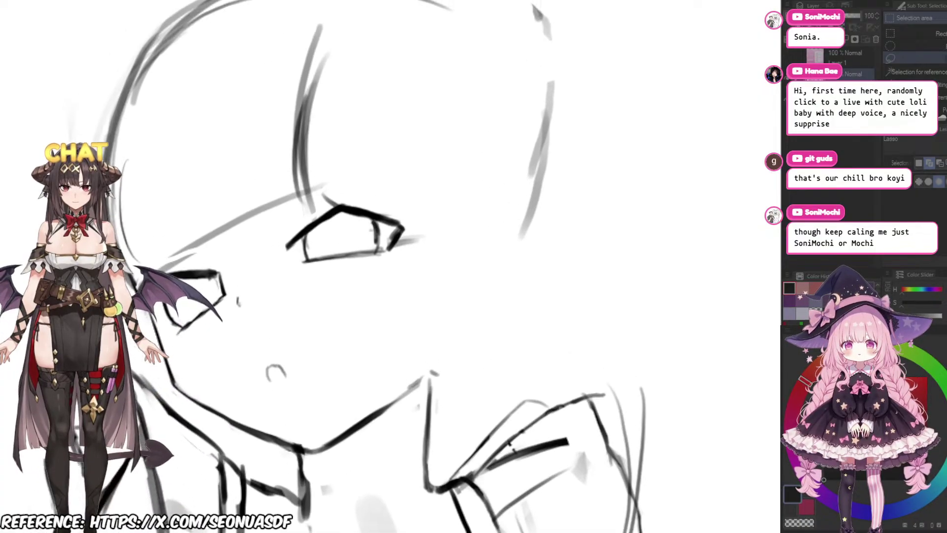
pyautogui.scroll(-2, 397, 256)
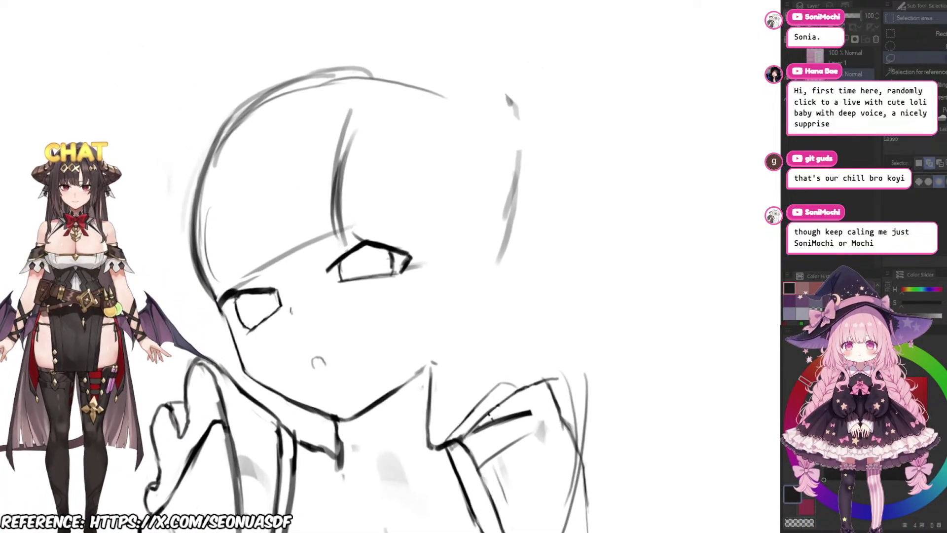
# Step: Redraw the skull outline over the crown as one rounder curve and erase the old overlapping crown strokes with an eraser of about 52
pyautogui.scroll(2, 276, 312)
pyautogui.press('p')
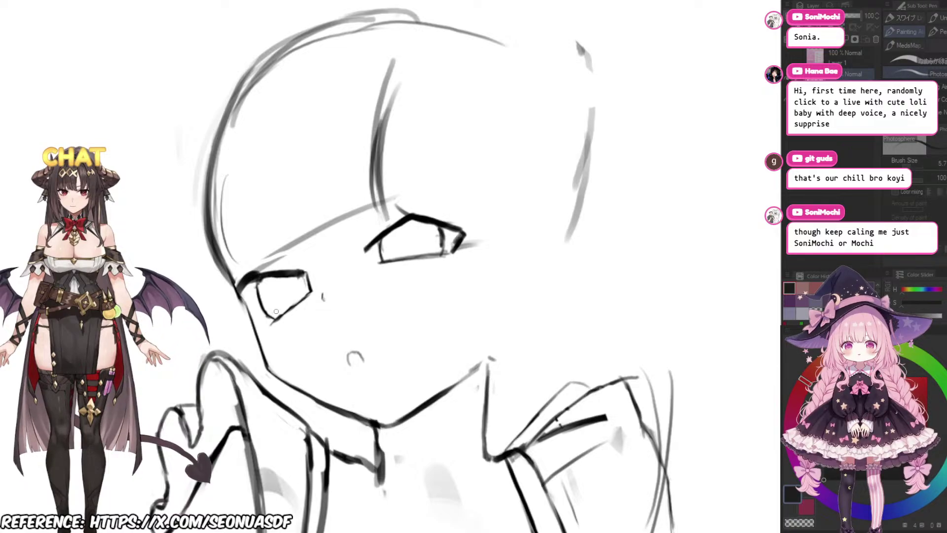
pyautogui.press('e')
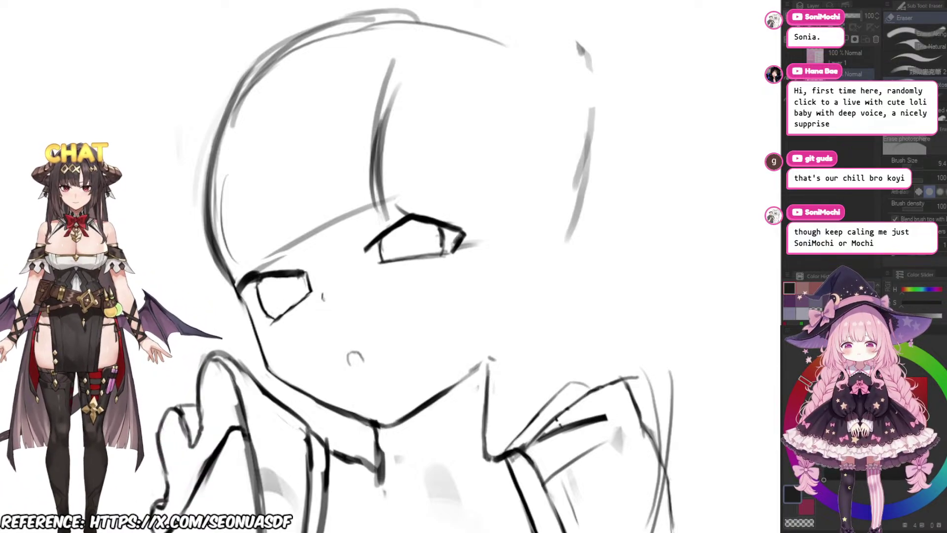
pyautogui.scroll(-5, 469, 224)
pyautogui.scroll(3, 474, 202)
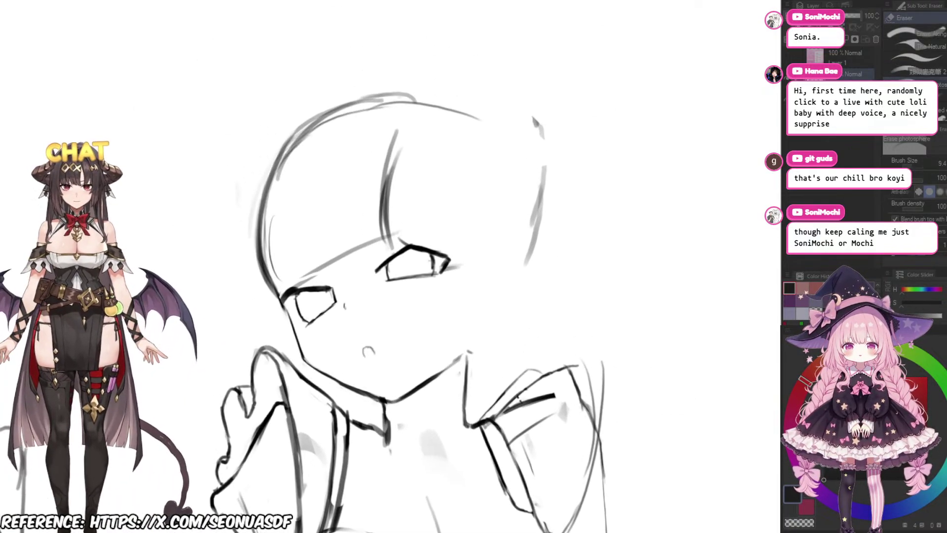
pyautogui.press('p')
pyautogui.moveTo(262, 286)
pyautogui.mouseDown()
pyautogui.moveTo(259, 222)
pyautogui.moveTo(374, 89)
pyautogui.moveTo(421, 83)
pyautogui.moveTo(495, 121)
pyautogui.mouseUp()
pyautogui.press('e')
pyautogui.moveTo(400, 143); pyautogui.dragTo(413, 137)
pyautogui.moveTo(321, 139)
pyautogui.mouseDown()
pyautogui.moveTo(330, 129)
pyautogui.moveTo(453, 118)
pyautogui.mouseUp()
pyautogui.scroll(-3, 523, 123)
pyautogui.scroll(2, 535, 136)
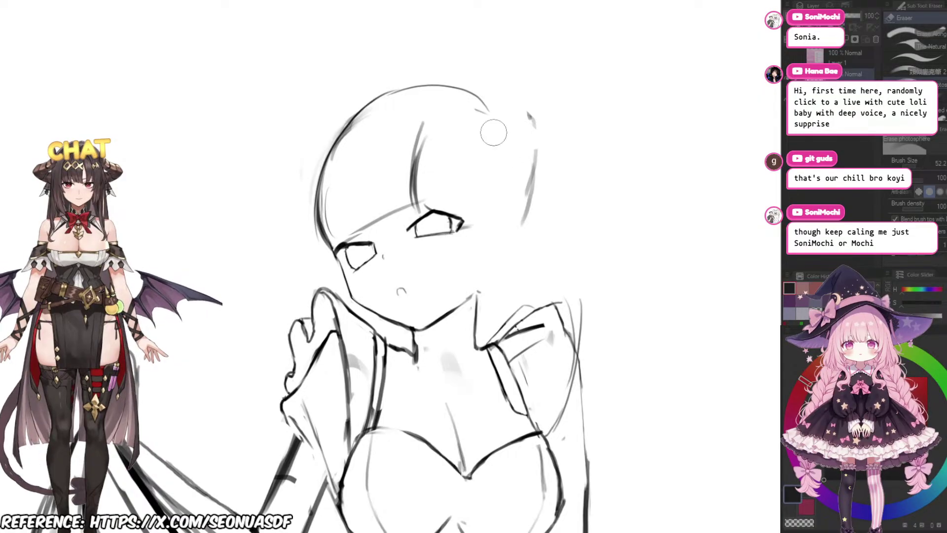
# Step: Draw a long thin hair line behind the near eye, curving down from the side of the head towards the jaw's end
pyautogui.press('p')
pyautogui.scroll(-1, 474, 269)
pyautogui.moveTo(476, 264)
pyautogui.mouseDown()
pyautogui.moveTo(424, 229)
pyautogui.moveTo(397, 242)
pyautogui.mouseUp()
pyautogui.scroll(2, 403, 241)
pyautogui.scroll(2, 403, 241)
pyautogui.moveTo(394, 241); pyautogui.dragTo(398, 249)
pyautogui.moveTo(375, 184)
pyautogui.mouseDown()
pyautogui.moveTo(375, 296)
pyautogui.moveTo(382, 264)
pyautogui.mouseUp()
pyautogui.hotkey('ctrl', 'z')
pyautogui.scroll(2, 377, 271)
pyautogui.press('[')
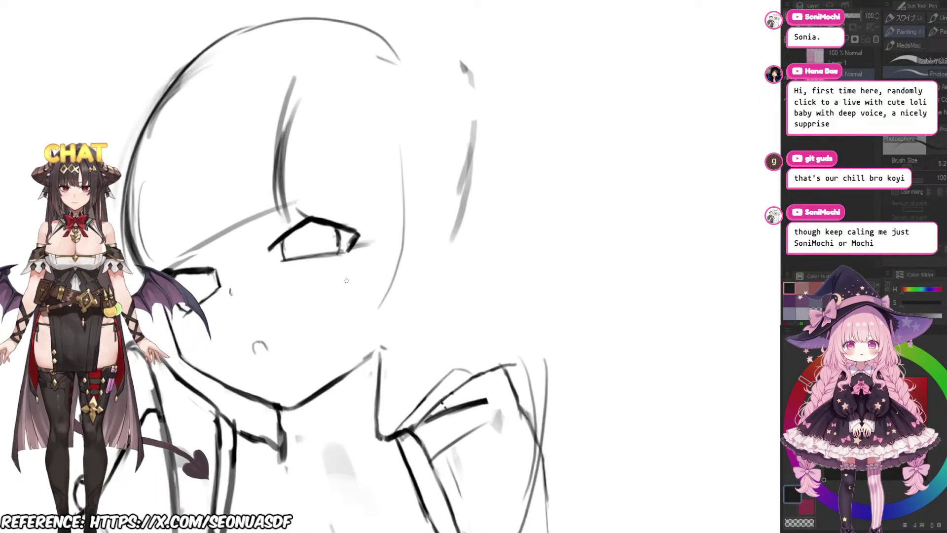
pyautogui.hotkey('ctrl', 'z')
# Step: Draw the side lock's front strand with a brush of about 9, curving past the near eye's outer corner and tapering to a tip on the cheek
pyautogui.press(']')
pyautogui.press(']')
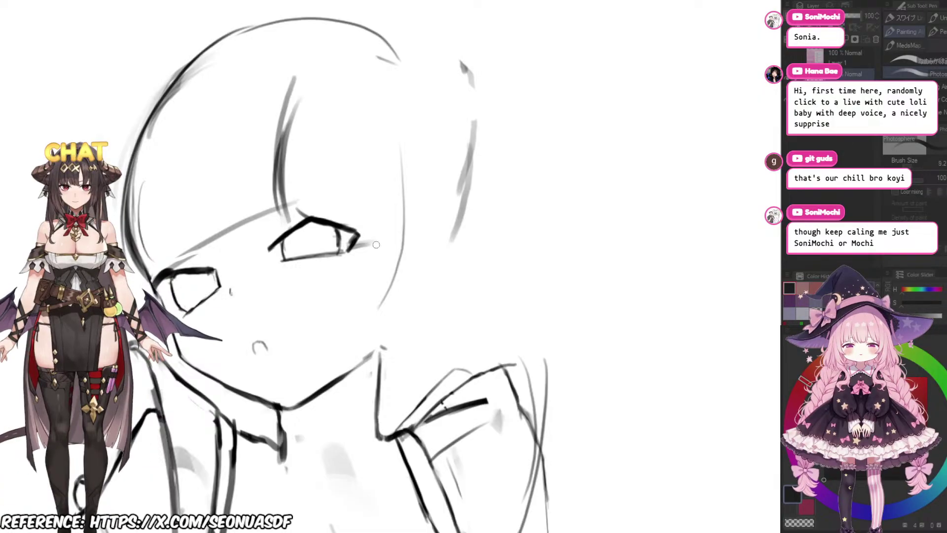
pyautogui.moveTo(349, 157); pyautogui.dragTo(350, 293)
pyautogui.hotkey('ctrl', 'z')
pyautogui.moveTo(365, 134); pyautogui.dragTo(342, 316)
pyautogui.hotkey('ctrl', 'z')
pyautogui.scroll(3, 368, 273)
pyautogui.moveTo(362, 118)
pyautogui.mouseDown()
pyautogui.moveTo(353, 250)
pyautogui.moveTo(327, 306)
pyautogui.mouseUp()
pyautogui.hotkey('ctrl', 'z')
pyautogui.moveTo(353, 97)
pyautogui.mouseDown()
pyautogui.moveTo(368, 217)
pyautogui.moveTo(328, 303)
pyautogui.mouseUp()
pyautogui.hotkey('ctrl', 'z')
pyautogui.moveTo(351, 115)
pyautogui.mouseDown()
pyautogui.moveTo(359, 158)
pyautogui.moveTo(331, 312)
pyautogui.mouseUp()
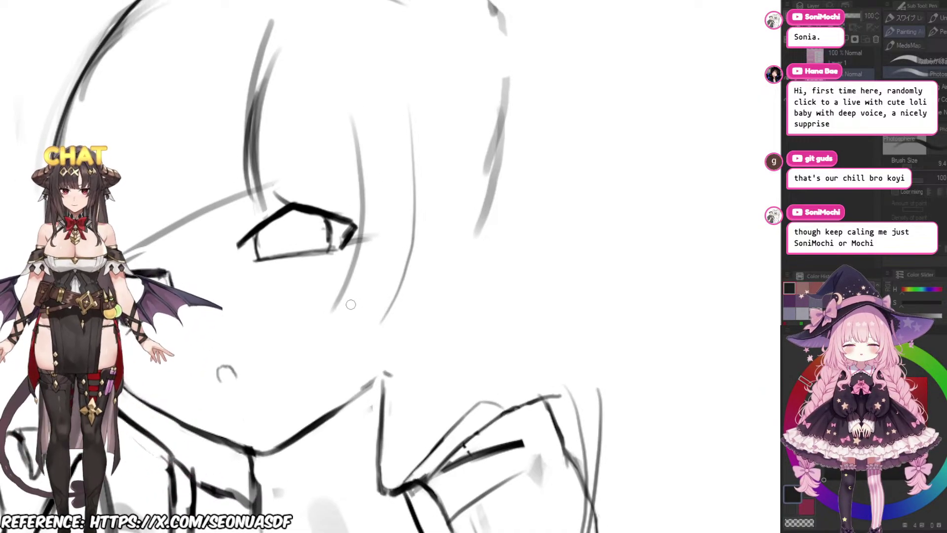
pyautogui.moveTo(364, 270); pyautogui.dragTo(370, 276)
pyautogui.moveTo(335, 342)
pyautogui.mouseDown()
pyautogui.moveTo(347, 317)
pyautogui.moveTo(328, 338)
pyautogui.moveTo(336, 307)
pyautogui.mouseUp()
pyautogui.scroll(-2, 349, 309)
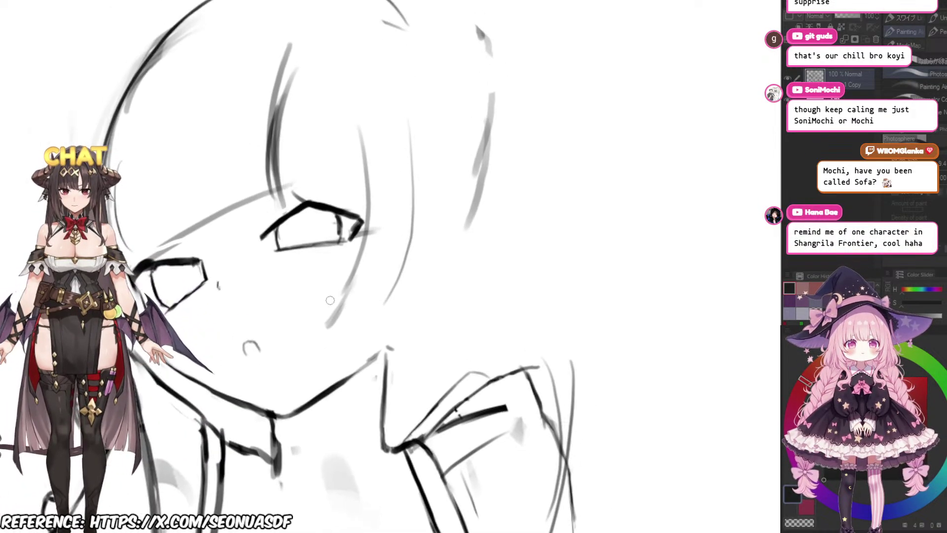
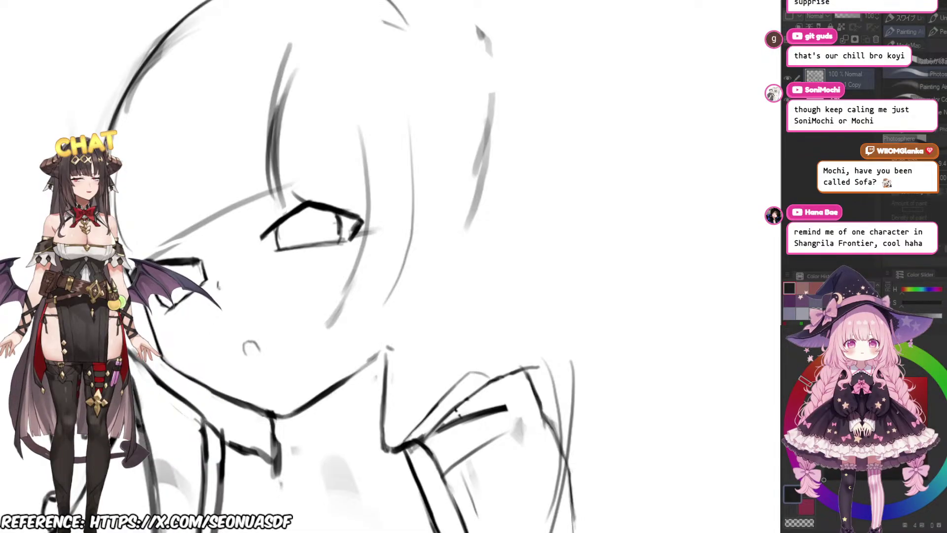
# Step: Erase the upper part of the side lock's front strand and redraw it with a stronger curve from the forehead to below the eye
pyautogui.moveTo(390, 247)
pyautogui.mouseDown()
pyautogui.moveTo(392, 284)
pyautogui.moveTo(404, 269)
pyautogui.mouseUp()
pyautogui.scroll(1, 426, 291)
pyautogui.scroll(-2, 485, 251)
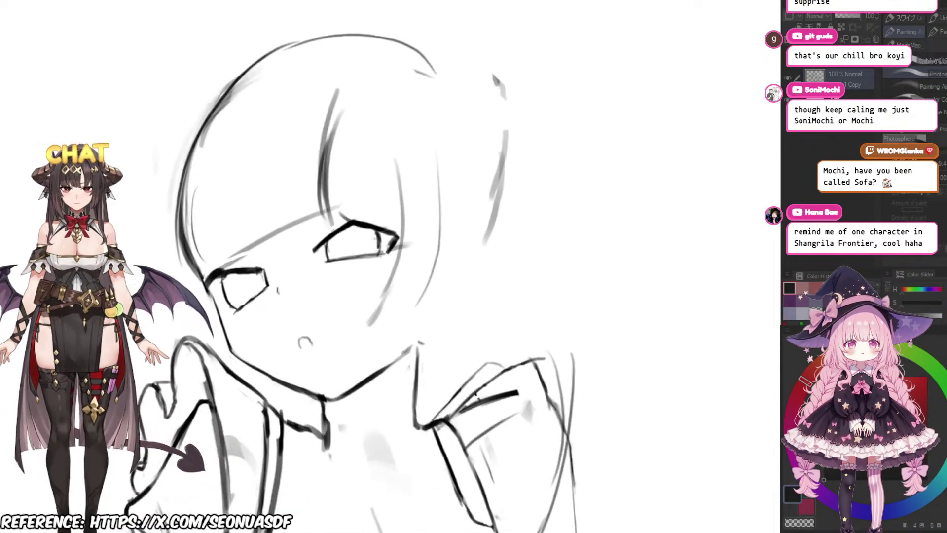
pyautogui.scroll(1, 483, 279)
pyautogui.moveTo(483, 279); pyautogui.dragTo(489, 287)
pyautogui.hotkey('ctrl', 'z')
pyautogui.scroll(-2, 425, 308)
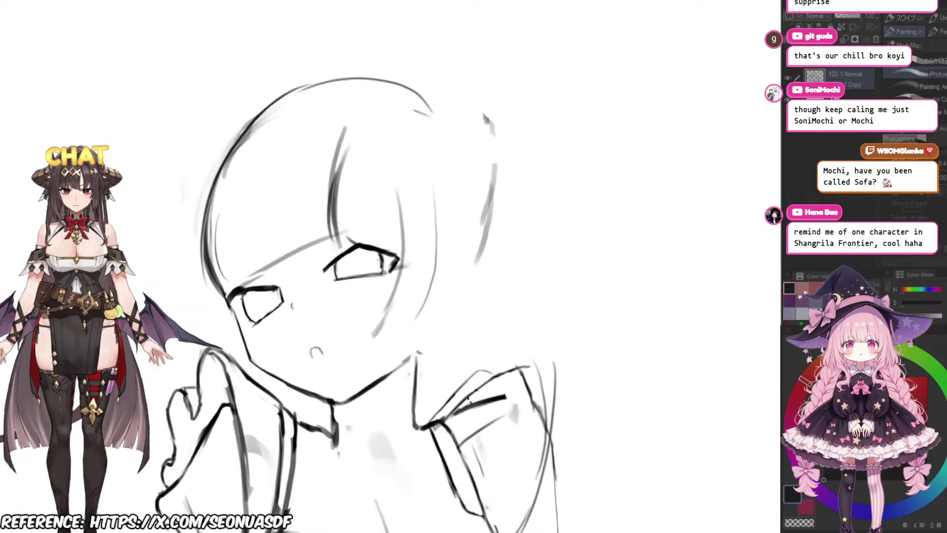
pyautogui.scroll(4, 427, 298)
pyautogui.press('e')
pyautogui.moveTo(397, 170)
pyautogui.mouseDown()
pyautogui.moveTo(401, 149)
pyautogui.moveTo(422, 228)
pyautogui.mouseUp()
pyautogui.press('p')
pyautogui.moveTo(365, 100)
pyautogui.mouseDown()
pyautogui.moveTo(393, 262)
pyautogui.moveTo(377, 300)
pyautogui.mouseUp()
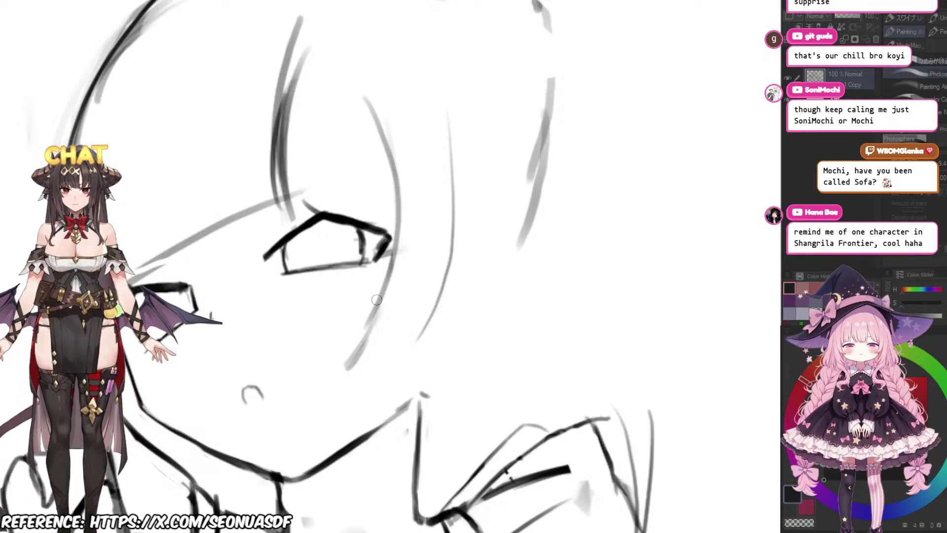
# Step: Reinforce the lower half of the front strand and finish its tip with a short hook above the jaw
pyautogui.scroll(-3, 422, 270)
pyautogui.moveTo(424, 271); pyautogui.dragTo(402, 265)
pyautogui.scroll(2, 382, 272)
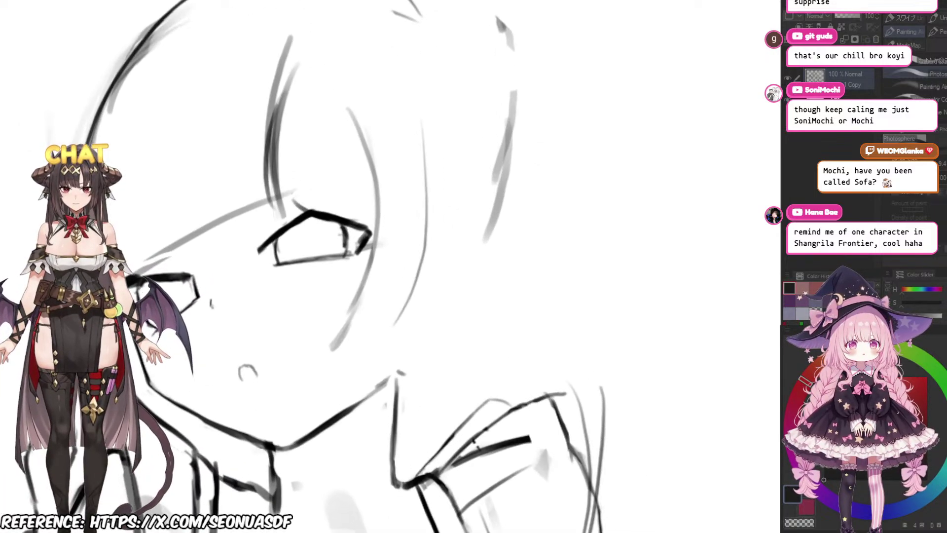
pyautogui.moveTo(370, 149)
pyautogui.mouseDown()
pyautogui.moveTo(377, 202)
pyautogui.moveTo(359, 292)
pyautogui.mouseUp()
pyautogui.hotkey('ctrl', 'z')
pyautogui.moveTo(370, 254)
pyautogui.mouseDown()
pyautogui.moveTo(334, 356)
pyautogui.moveTo(355, 357)
pyautogui.mouseUp()
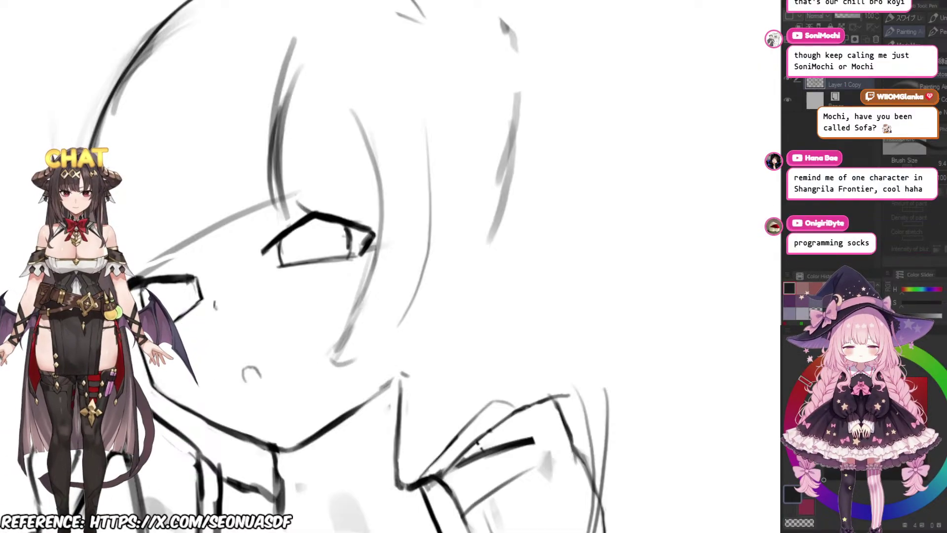
pyautogui.scroll(-2, 384, 301)
pyautogui.scroll(2, 384, 301)
# Step: Draw the side lock's slanted lower edge from its tip up to the thin hair line behind the eye
pyautogui.moveTo(386, 310); pyautogui.dragTo(389, 289)
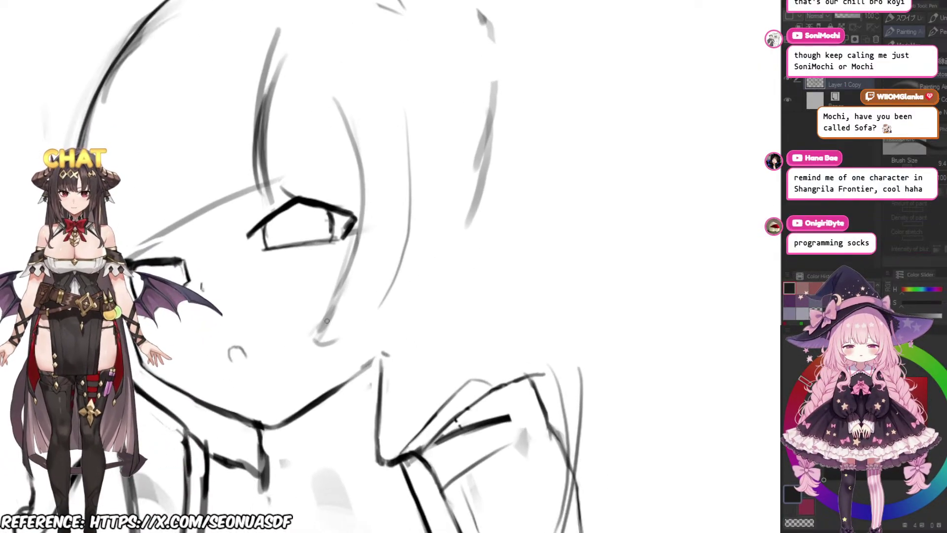
pyautogui.moveTo(327, 321); pyautogui.dragTo(351, 330)
pyautogui.moveTo(351, 339)
pyautogui.mouseDown()
pyautogui.moveTo(409, 268)
pyautogui.moveTo(403, 256)
pyautogui.moveTo(420, 215)
pyautogui.mouseUp()
pyautogui.moveTo(364, 319); pyautogui.dragTo(387, 295)
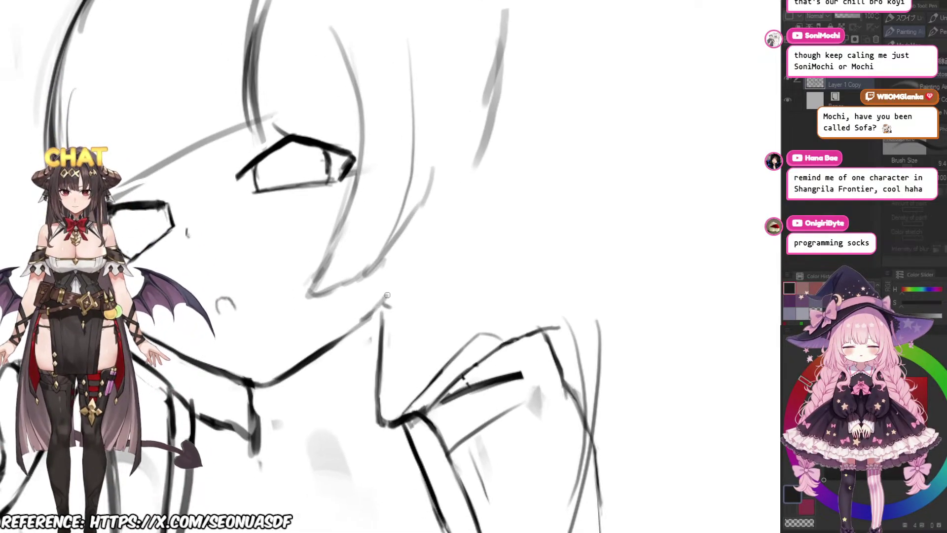
pyautogui.moveTo(411, 226); pyautogui.dragTo(418, 241)
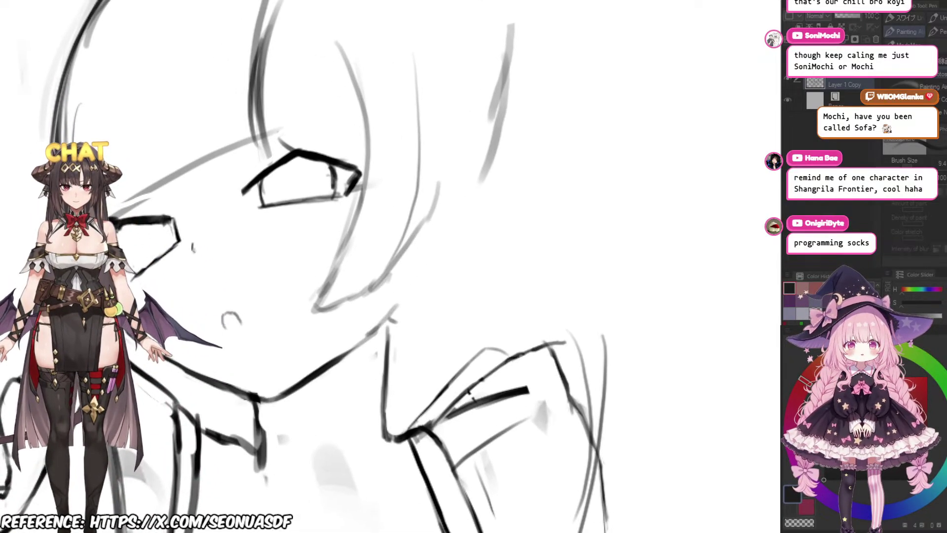
pyautogui.scroll(-2, 419, 255)
pyautogui.scroll(2, 415, 268)
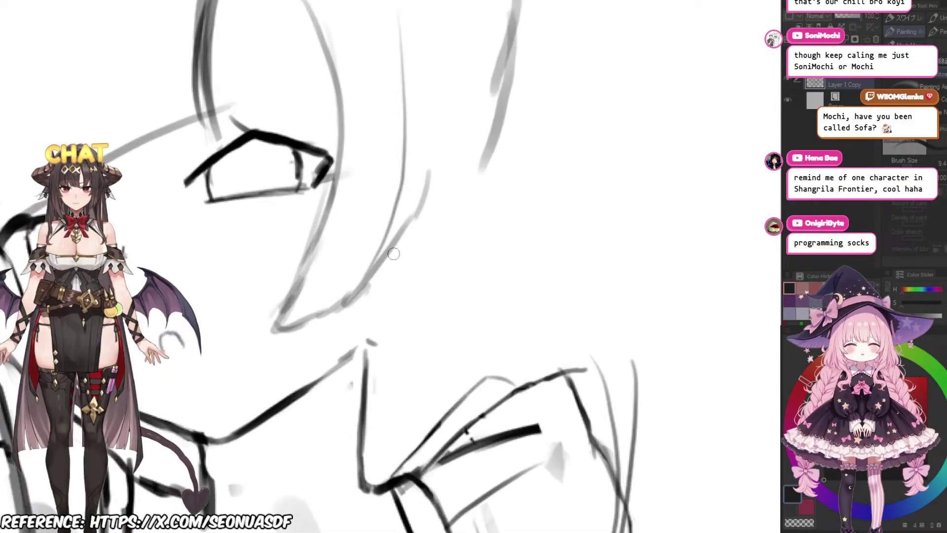
# Step: Sketch the short curved top of the ear just behind the side lock's lower edge
pyautogui.moveTo(415, 269); pyautogui.dragTo(404, 267)
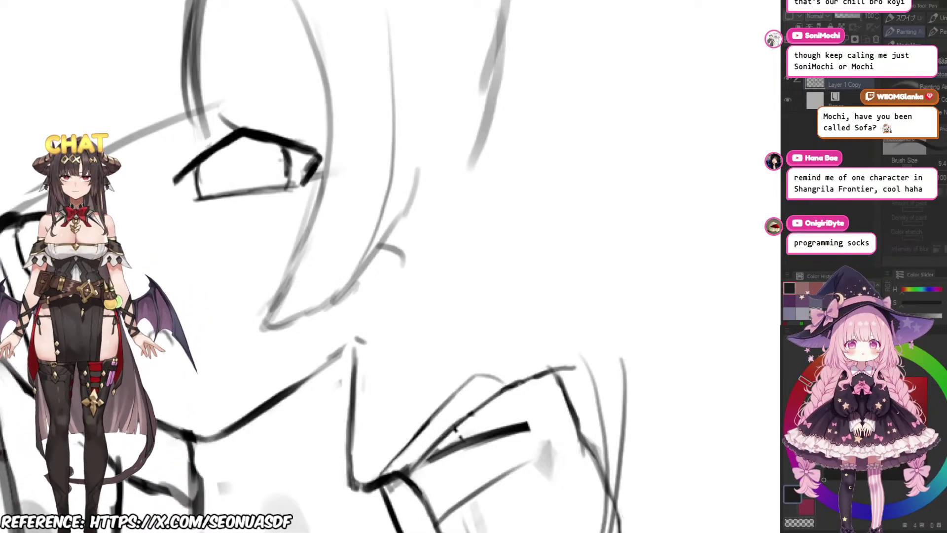
pyautogui.moveTo(577, 79); pyautogui.dragTo(608, 137)
pyautogui.scroll(-5, 496, 195)
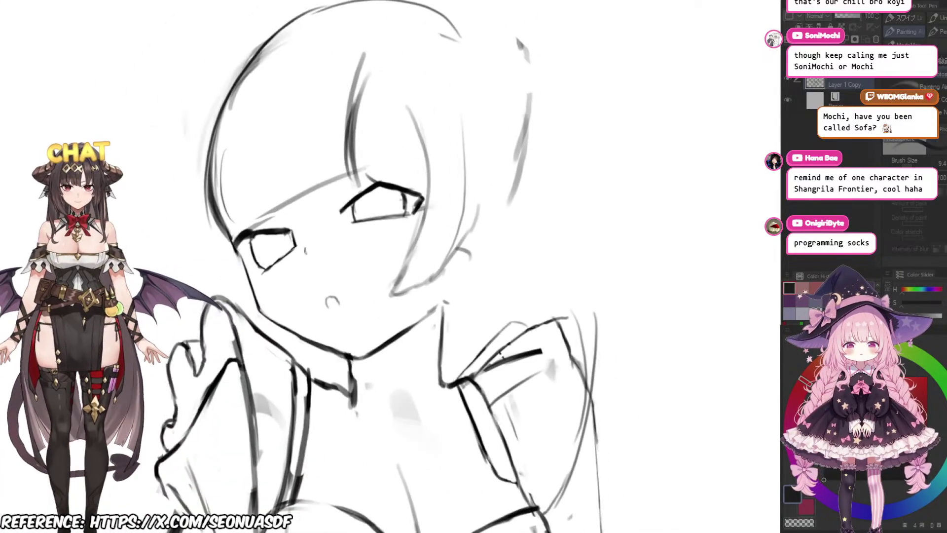
pyautogui.scroll(4, 436, 183)
pyautogui.moveTo(444, 288)
pyautogui.mouseDown()
pyautogui.moveTo(471, 256)
pyautogui.moveTo(434, 295)
pyautogui.moveTo(453, 284)
pyautogui.mouseUp()
# Step: Erase into the lower part of the side lock's front strand and redraw it as a smooth curve down to the tip
pyautogui.press('e')
pyautogui.press('[')
pyautogui.press('[')
pyautogui.press('[')
pyautogui.press('[')
pyautogui.press('p')
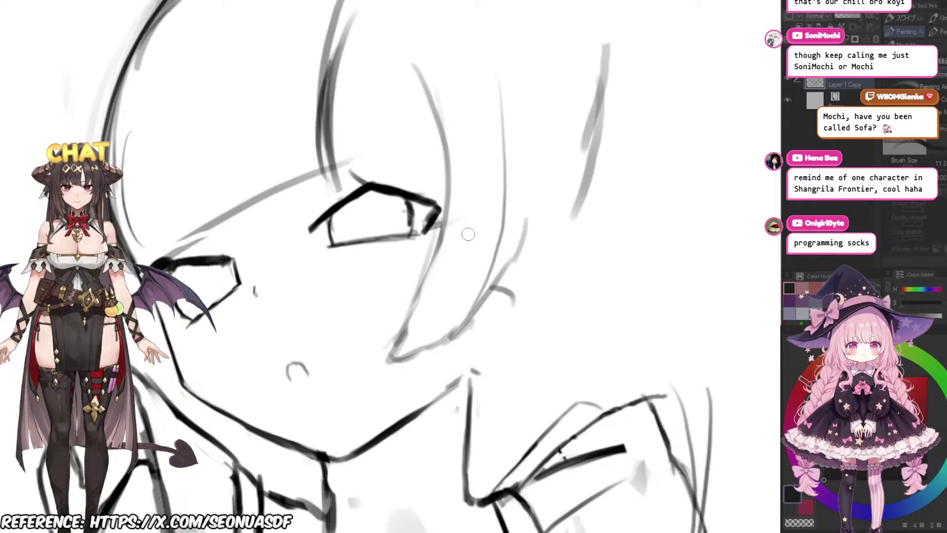
pyautogui.press('e')
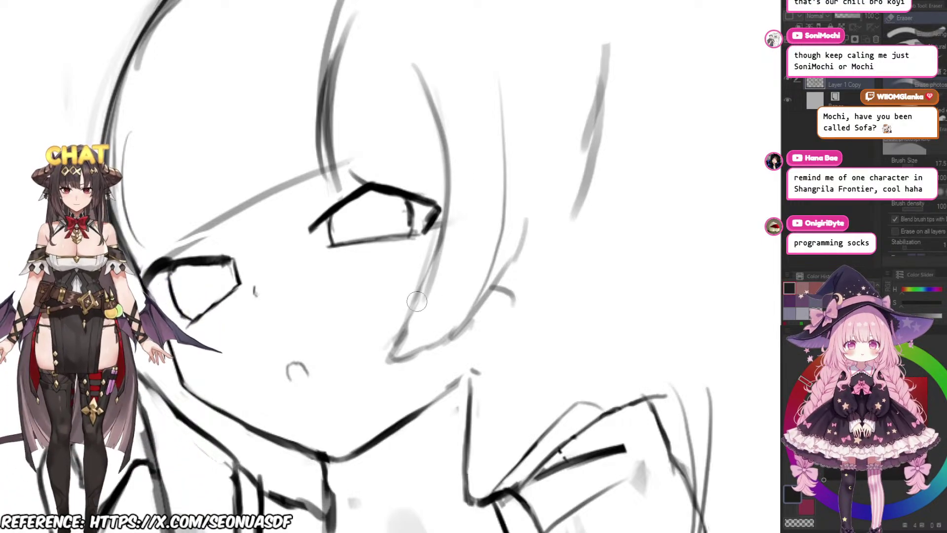
pyautogui.moveTo(416, 311); pyautogui.dragTo(393, 314)
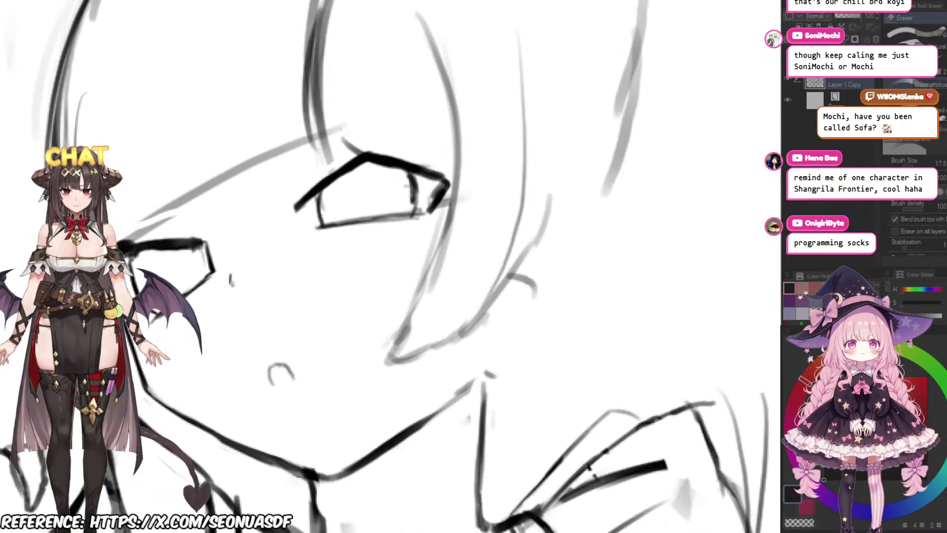
pyautogui.press(']')
pyautogui.press('p')
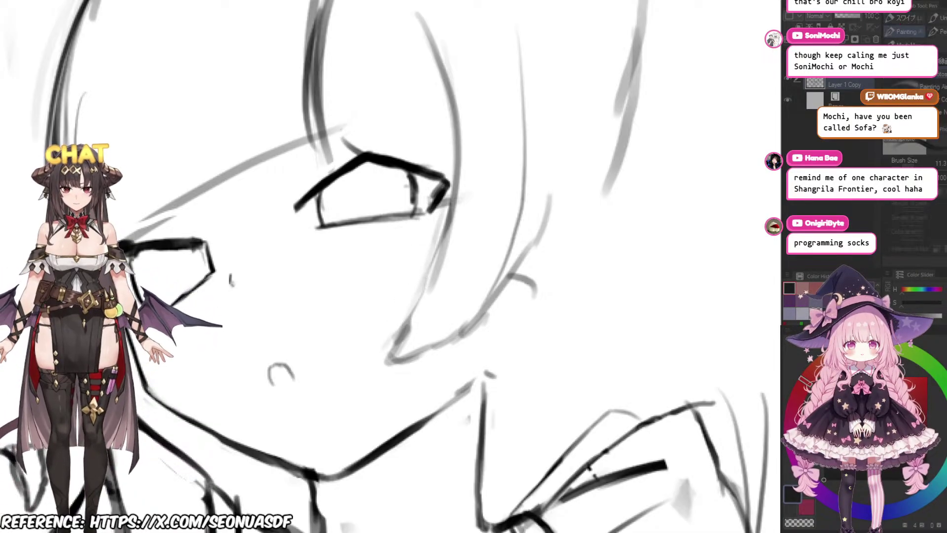
pyautogui.moveTo(420, 291); pyautogui.dragTo(383, 373)
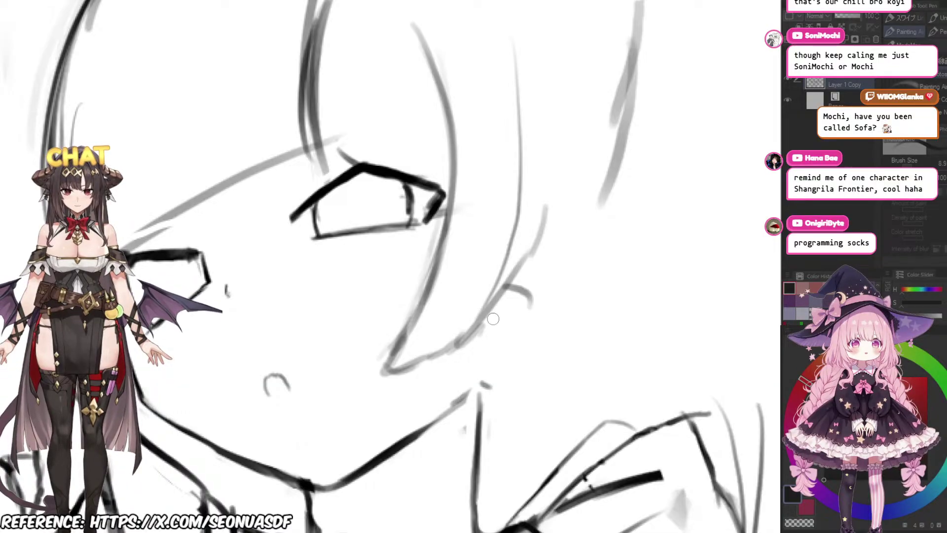
# Step: Thin the side lock's lower edge between its tip and the ear with an eraser of about 10
pyautogui.press('e')
pyautogui.moveTo(436, 361); pyautogui.dragTo(444, 355)
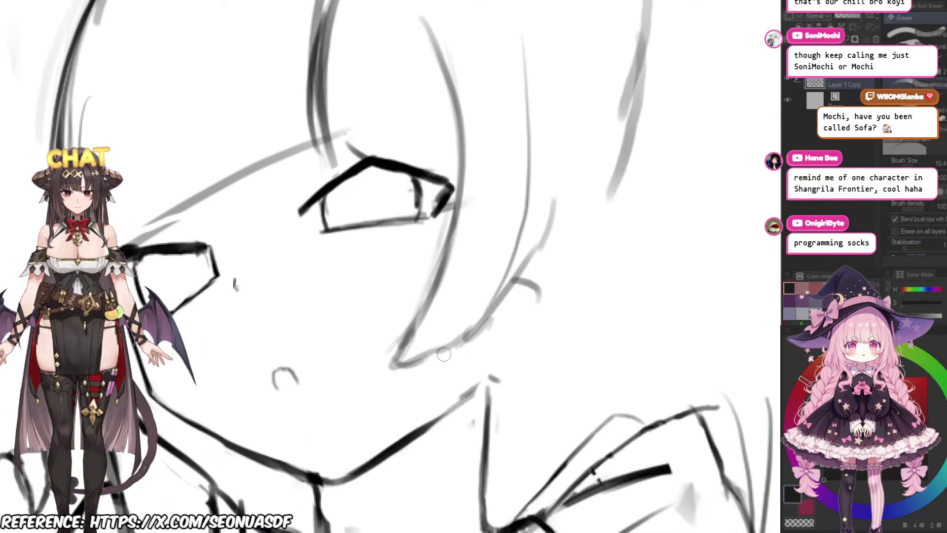
pyautogui.moveTo(476, 326)
pyautogui.mouseDown()
pyautogui.moveTo(505, 331)
pyautogui.moveTo(506, 346)
pyautogui.moveTo(460, 342)
pyautogui.moveTo(477, 325)
pyautogui.mouseUp()
# Step: Extend the jaw's end into a small earlobe and draw the back of the ear up to its curved top
pyautogui.press('p')
pyautogui.moveTo(492, 359); pyautogui.dragTo(479, 346)
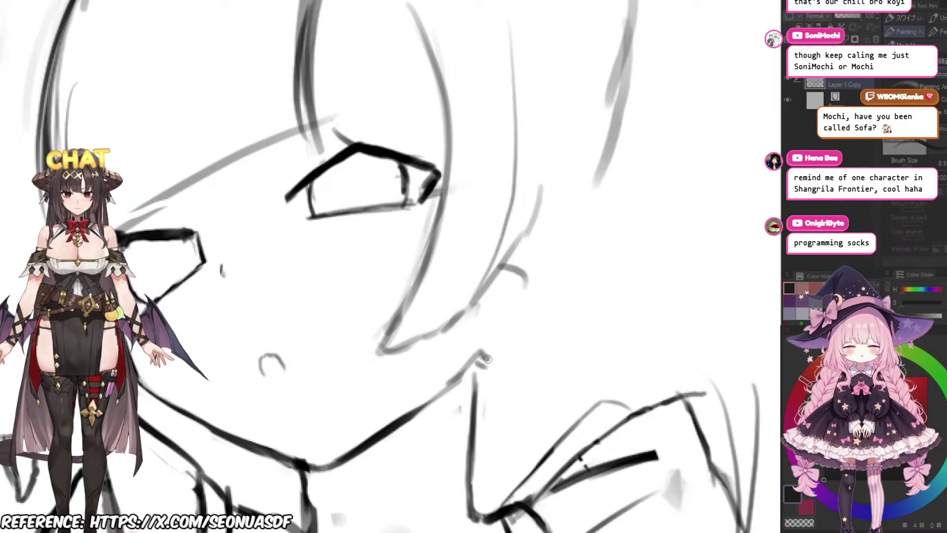
pyautogui.moveTo(473, 353); pyautogui.dragTo(494, 366)
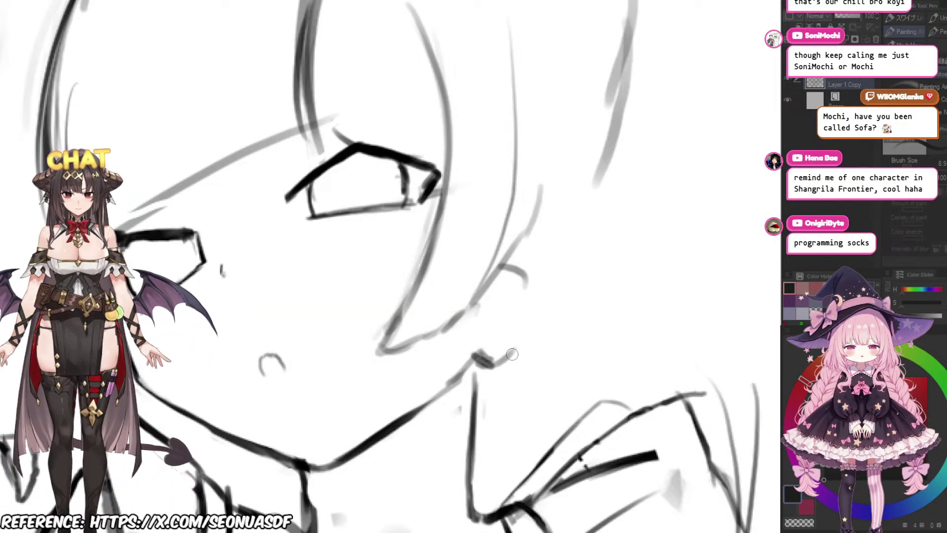
pyautogui.moveTo(531, 281)
pyautogui.mouseDown()
pyautogui.moveTo(515, 337)
pyautogui.moveTo(538, 322)
pyautogui.moveTo(509, 350)
pyautogui.moveTo(486, 350)
pyautogui.moveTo(528, 305)
pyautogui.mouseUp()
pyautogui.press('e')
pyautogui.press('p')
pyautogui.hotkey('ctrl', 'z')
pyautogui.moveTo(495, 365)
pyautogui.mouseDown()
pyautogui.moveTo(536, 290)
pyautogui.moveTo(524, 265)
pyautogui.mouseUp()
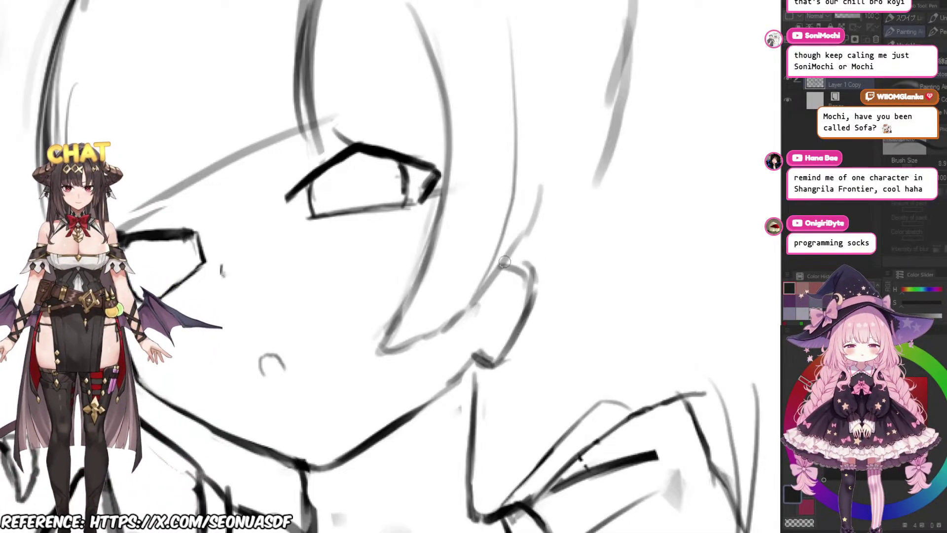
# Step: Clean up the inside of the ear, draw a darker hair strand in front of it and erase the loose edges around that strand
pyautogui.press('e')
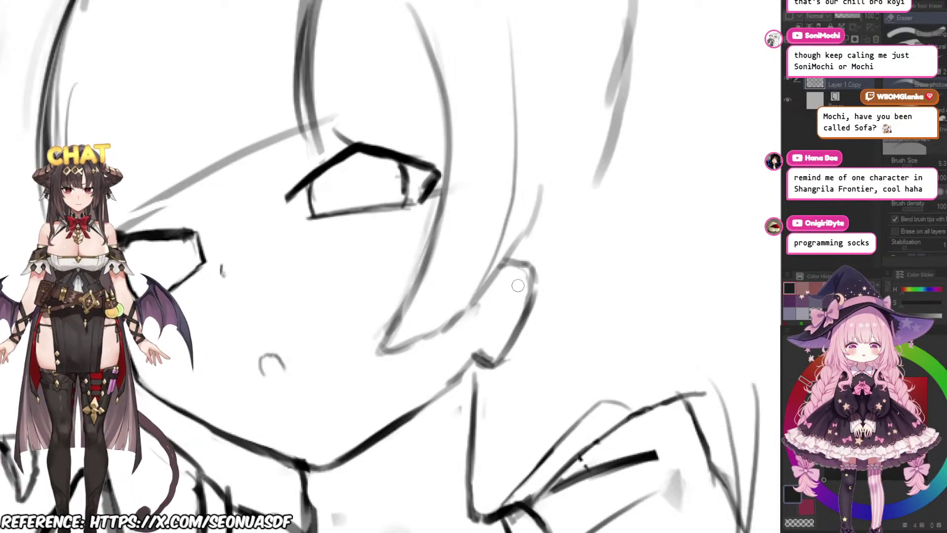
pyautogui.scroll(-2, 516, 291)
pyautogui.moveTo(516, 291); pyautogui.dragTo(512, 307)
pyautogui.press('p')
pyautogui.moveTo(466, 340)
pyautogui.mouseDown()
pyautogui.moveTo(522, 258)
pyautogui.moveTo(483, 329)
pyautogui.mouseUp()
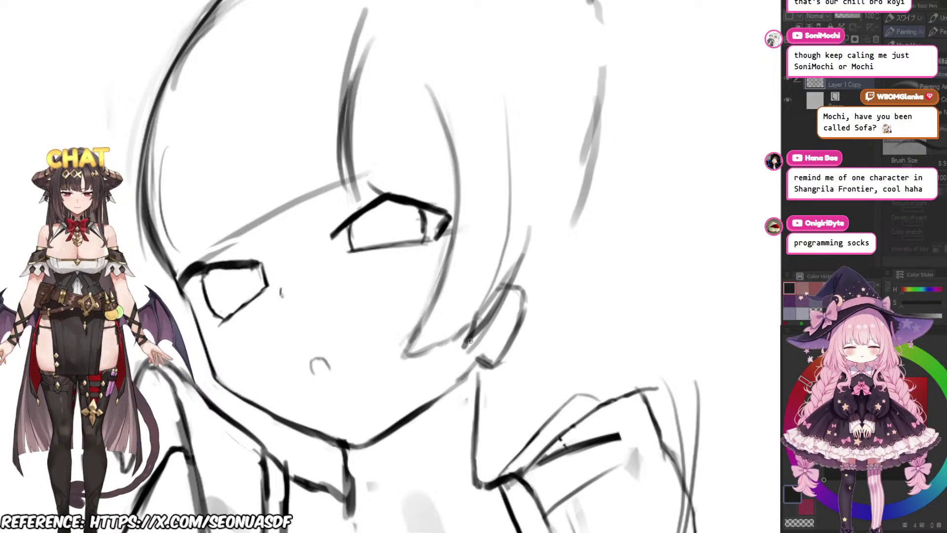
pyautogui.press('e')
pyautogui.moveTo(504, 269); pyautogui.dragTo(480, 315)
pyautogui.moveTo(534, 253); pyautogui.dragTo(485, 313)
pyautogui.scroll(1, 522, 269)
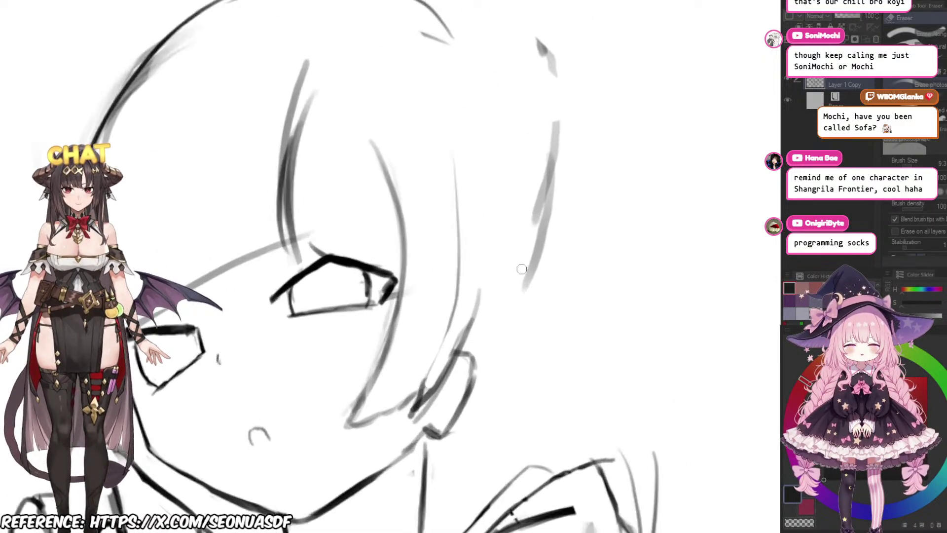
# Step: Add a short pointed hair strand over the top of the ear, running down along its back edge
pyautogui.scroll(-3, 486, 310)
pyautogui.scroll(2, 481, 320)
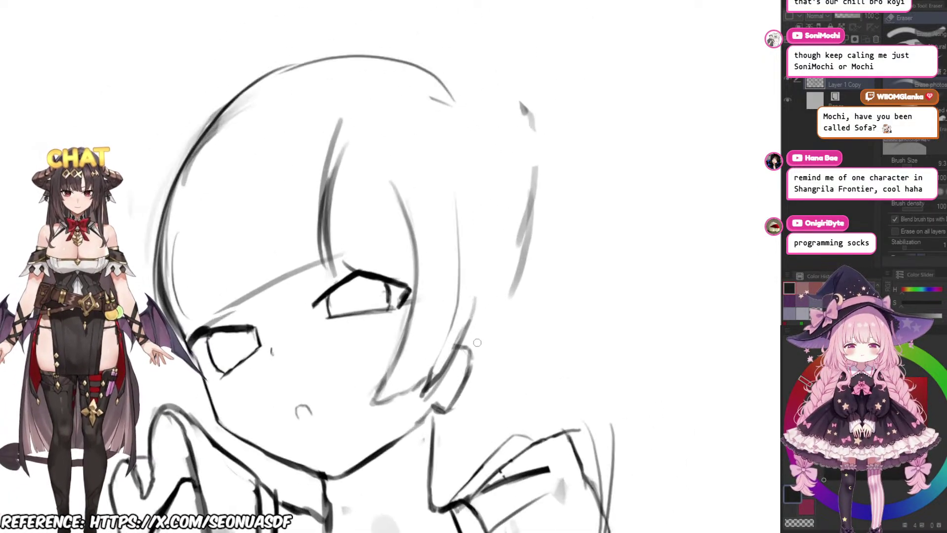
pyautogui.press('p')
pyautogui.moveTo(476, 292); pyautogui.dragTo(479, 337)
pyautogui.hotkey('ctrl', 'z')
pyautogui.scroll(2, 486, 306)
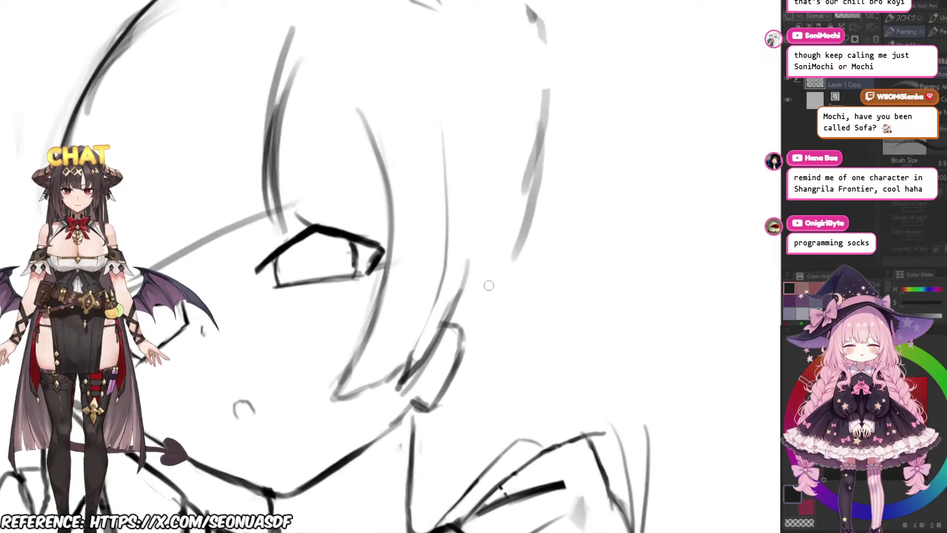
pyautogui.moveTo(461, 262)
pyautogui.mouseDown()
pyautogui.moveTo(468, 341)
pyautogui.moveTo(470, 293)
pyautogui.moveTo(472, 317)
pyautogui.mouseUp()
pyautogui.press('e')
pyautogui.press('p')
pyautogui.scroll(-1, 478, 312)
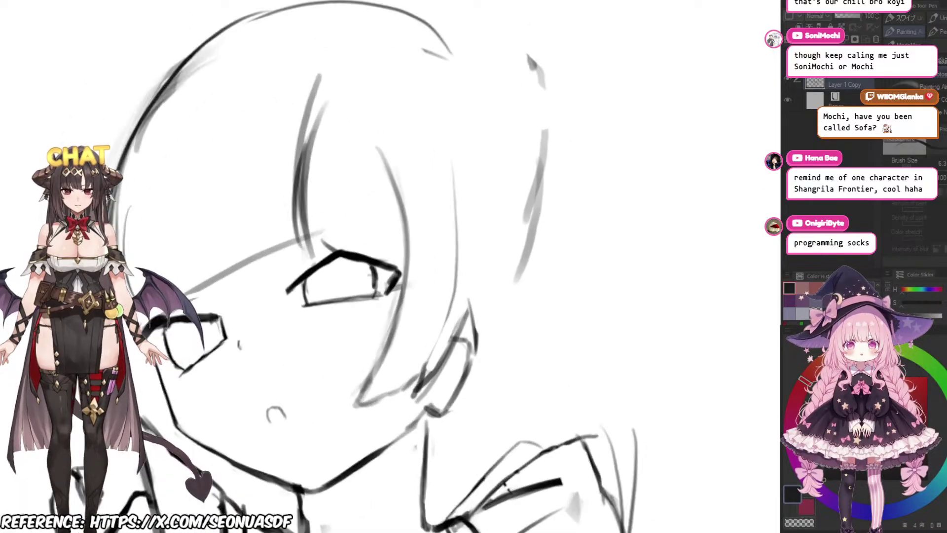
# Step: Erase the thick, doubled centre fringe line above the right-hand eye and redraw it as one thin curve
pyautogui.moveTo(411, 259); pyautogui.dragTo(470, 295)
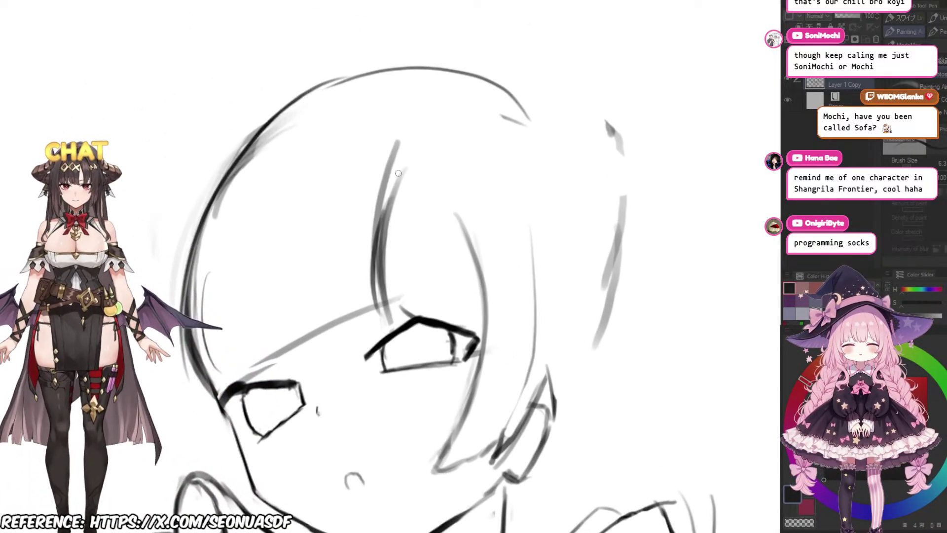
pyautogui.moveTo(404, 152); pyautogui.dragTo(388, 311)
pyautogui.hotkey('ctrl', 'z')
pyautogui.moveTo(389, 209); pyautogui.dragTo(379, 327)
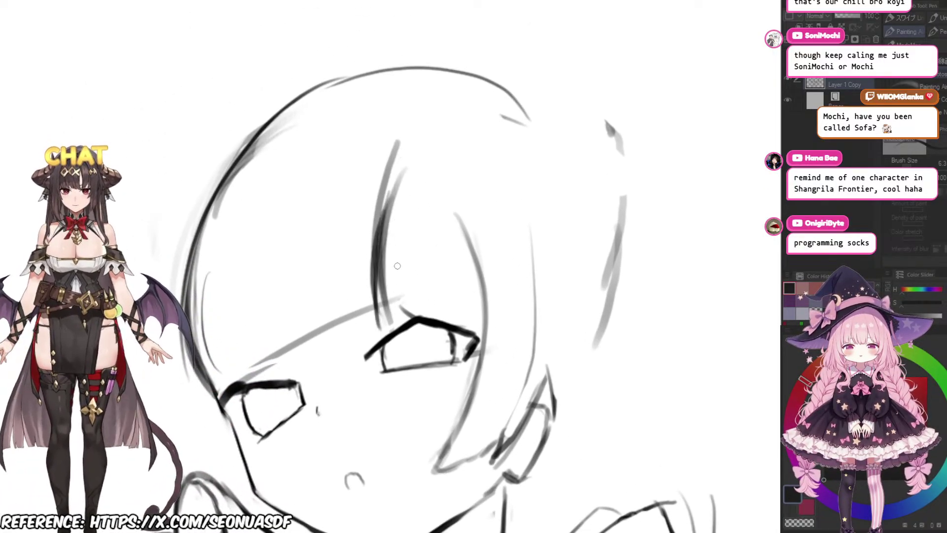
pyautogui.press('e')
pyautogui.moveTo(394, 185)
pyautogui.mouseDown()
pyautogui.moveTo(382, 315)
pyautogui.moveTo(387, 234)
pyautogui.moveTo(370, 312)
pyautogui.mouseUp()
pyautogui.press('p')
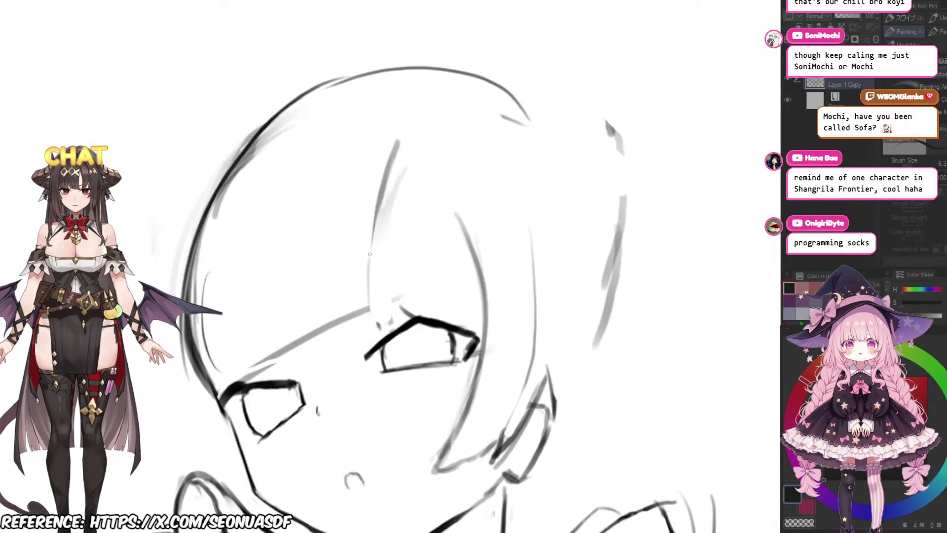
pyautogui.moveTo(397, 154); pyautogui.dragTo(379, 323)
# Step: Draw a curved fringe strand branching off the centre line toward the right-hand eye's outer corner and trim its doubled edge
pyautogui.moveTo(393, 216)
pyautogui.mouseDown()
pyautogui.moveTo(381, 219)
pyautogui.moveTo(439, 311)
pyautogui.mouseUp()
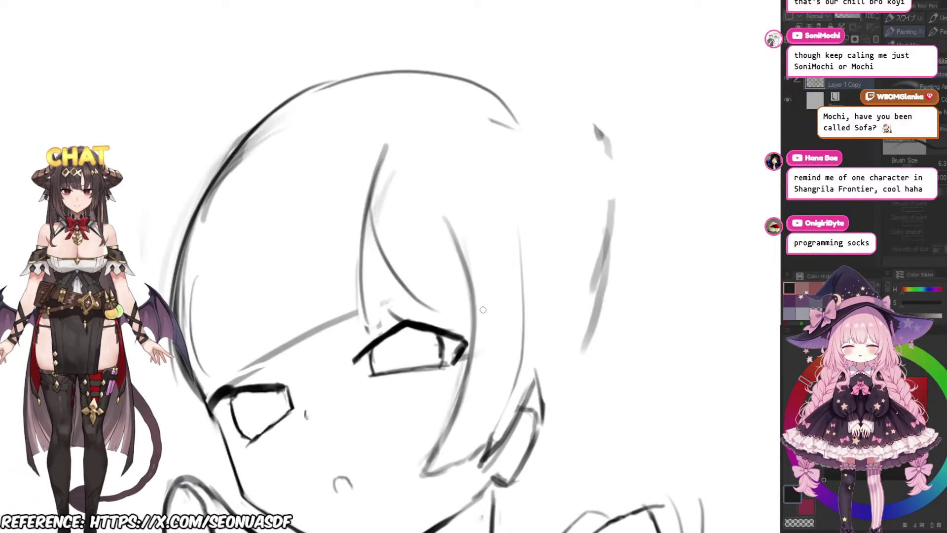
pyautogui.moveTo(428, 253); pyautogui.dragTo(409, 243)
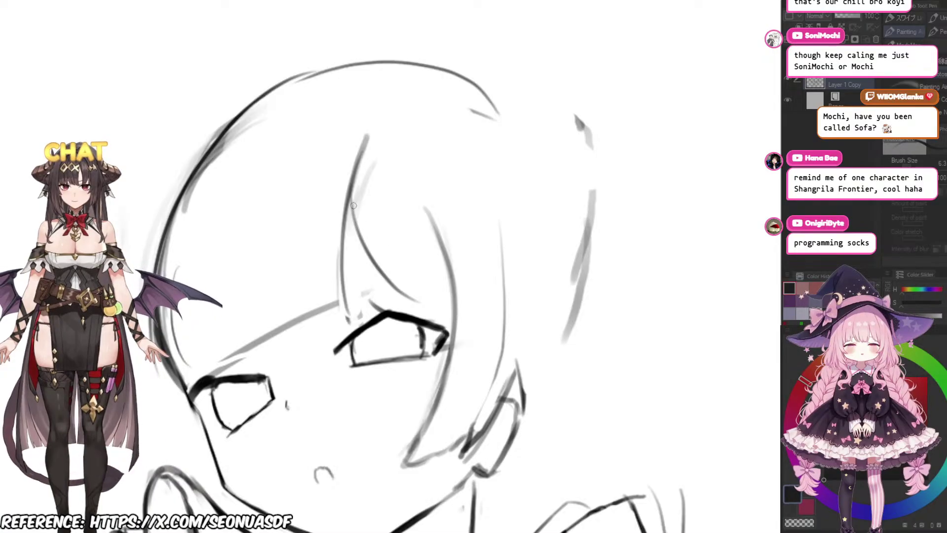
pyautogui.moveTo(343, 189)
pyautogui.mouseDown()
pyautogui.moveTo(446, 310)
pyautogui.moveTo(359, 247)
pyautogui.moveTo(452, 309)
pyautogui.mouseUp()
pyautogui.hotkey('ctrl', 'z')
pyautogui.press('e')
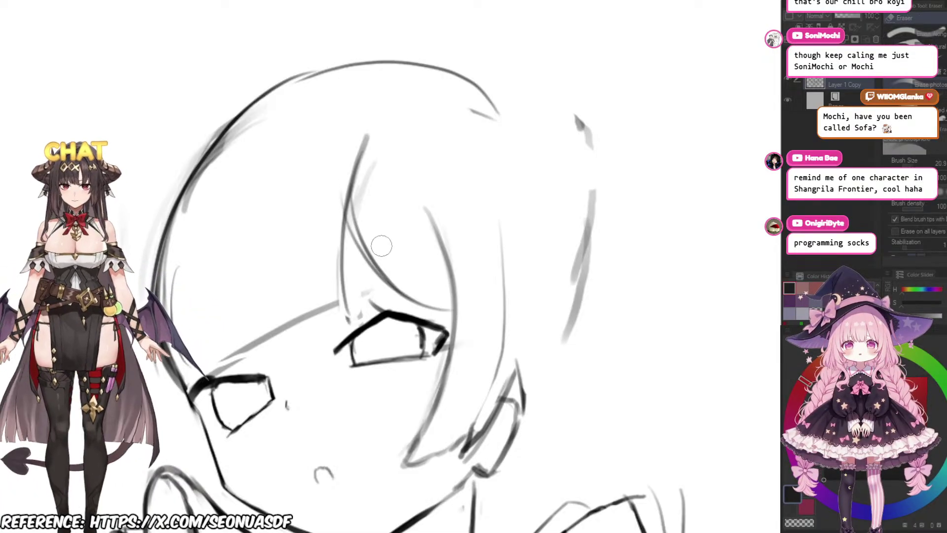
pyautogui.moveTo(355, 195); pyautogui.dragTo(418, 284)
pyautogui.moveTo(366, 231); pyautogui.dragTo(433, 291)
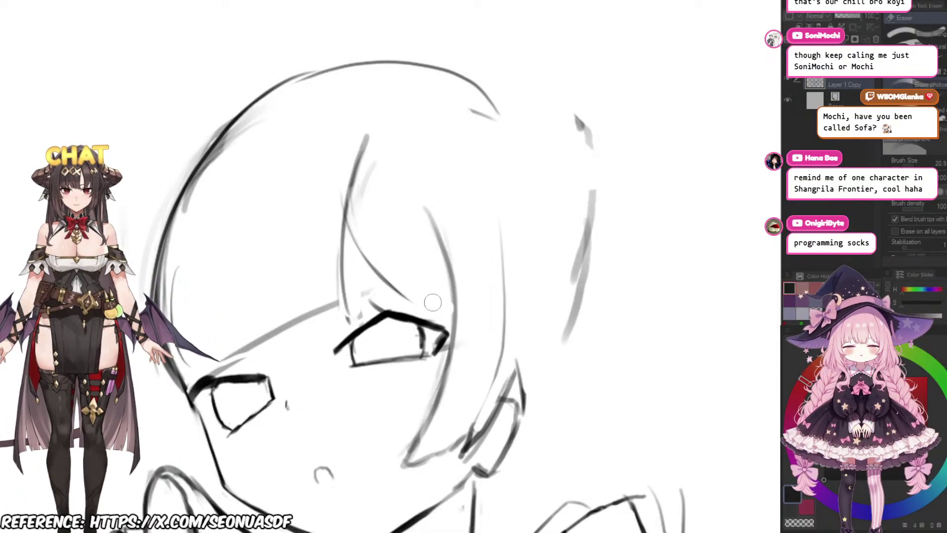
# Step: Extend the branching strand's lower end over the upper eyelid to the side lock
pyautogui.press('p')
pyautogui.moveTo(369, 264); pyautogui.dragTo(457, 317)
pyautogui.hotkey('ctrl', 'z')
pyautogui.moveTo(392, 283); pyautogui.dragTo(453, 324)
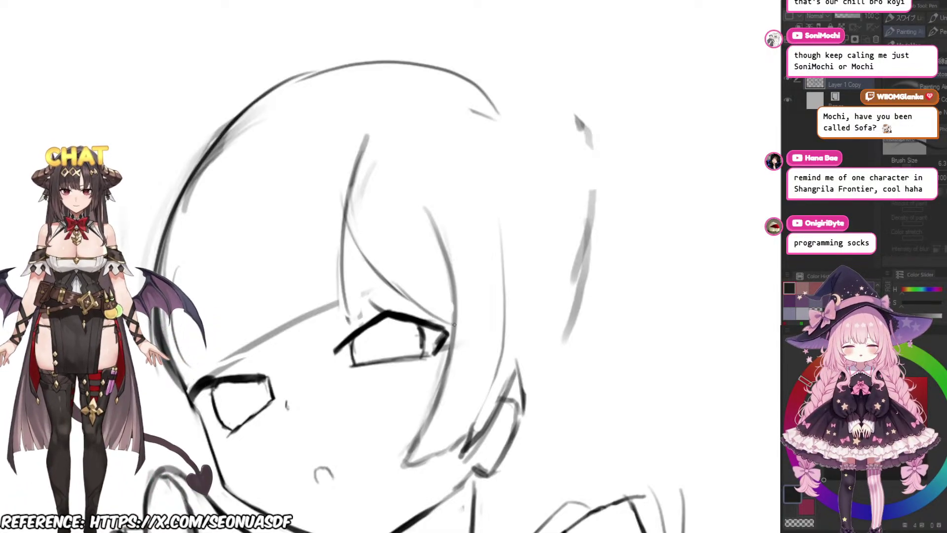
pyautogui.moveTo(396, 267)
pyautogui.mouseDown()
pyautogui.moveTo(384, 253)
pyautogui.moveTo(416, 290)
pyautogui.moveTo(389, 267)
pyautogui.mouseUp()
# Step: Erase the middle of the branching strand, redraw it as a smoother sweep down to the side lock and clean its edge with a 14.5 eraser
pyautogui.press('e')
pyautogui.press('p')
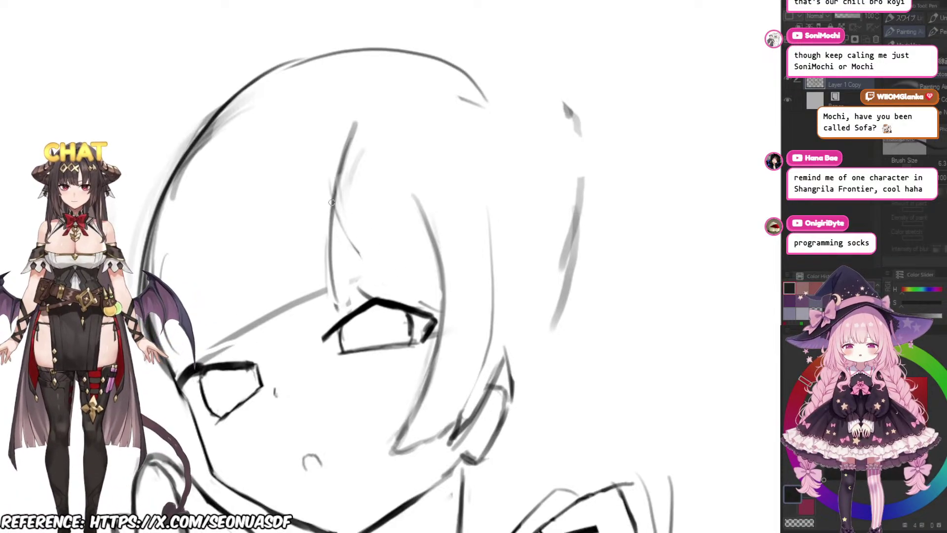
pyautogui.moveTo(334, 201); pyautogui.dragTo(409, 301)
pyautogui.hotkey('ctrl', 'z')
pyautogui.moveTo(333, 190); pyautogui.dragTo(432, 311)
pyautogui.moveTo(365, 267); pyautogui.dragTo(442, 311)
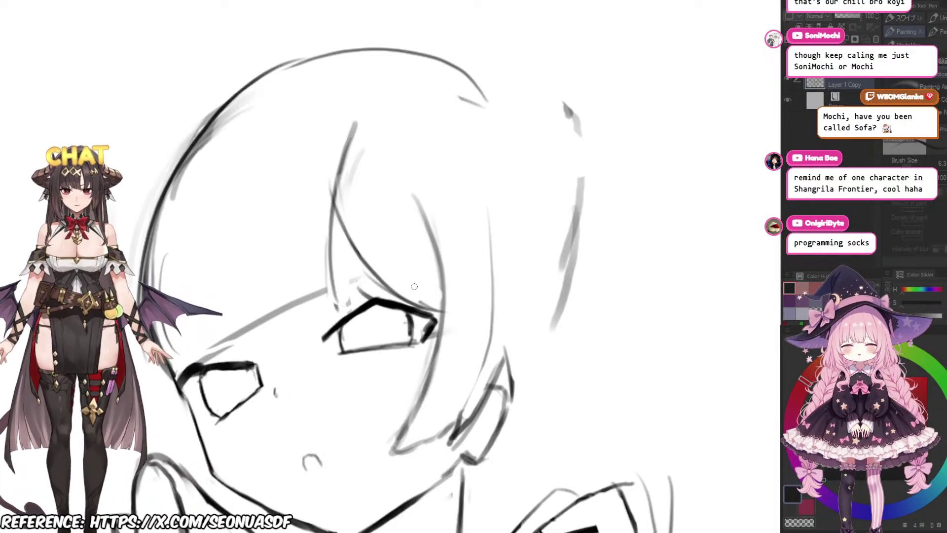
pyautogui.press('e')
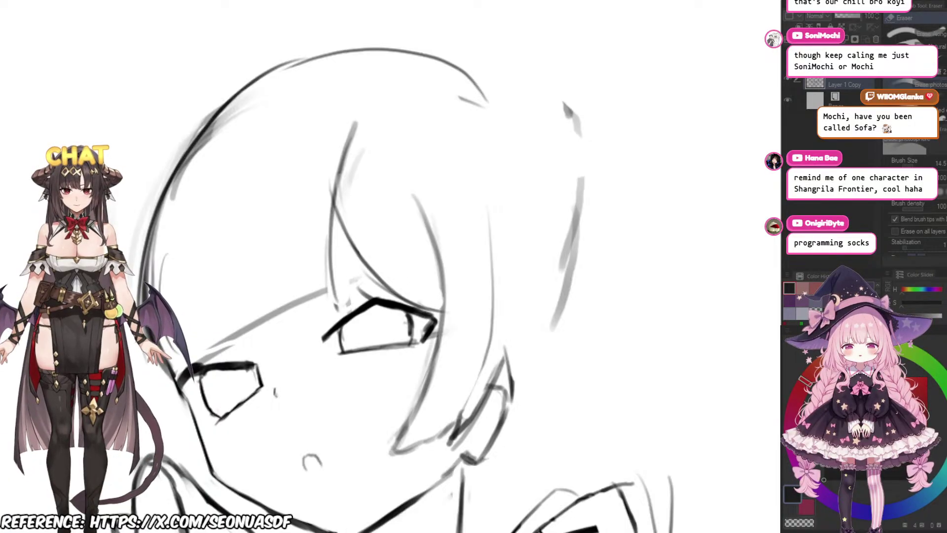
pyautogui.scroll(3, 437, 394)
# Step: Redraw the side lock's front line darker beside the right-hand eye and erase the old soft line along it
pyautogui.press('p')
pyautogui.moveTo(452, 224); pyautogui.dragTo(462, 222)
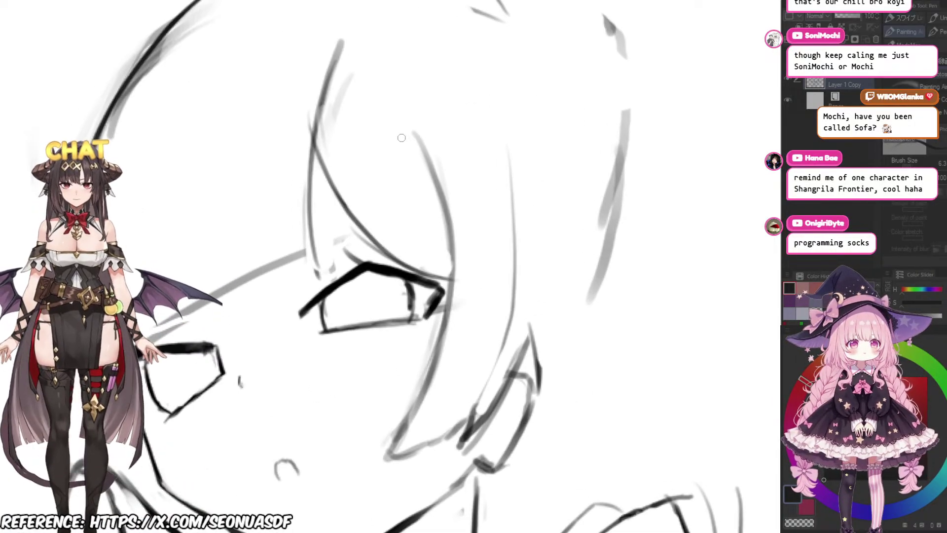
pyautogui.moveTo(409, 130)
pyautogui.mouseDown()
pyautogui.moveTo(441, 332)
pyautogui.moveTo(443, 305)
pyautogui.mouseUp()
pyautogui.hotkey('ctrl', 'z')
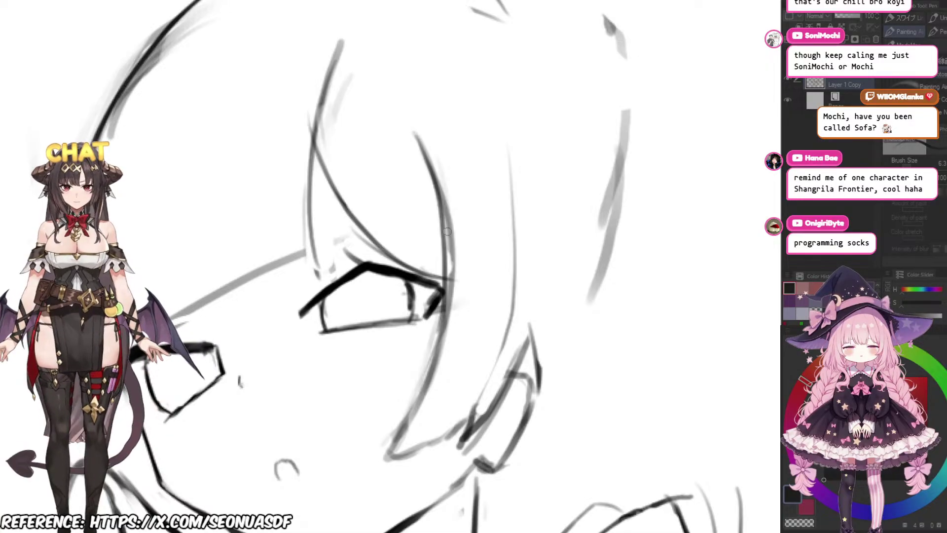
pyautogui.press('e')
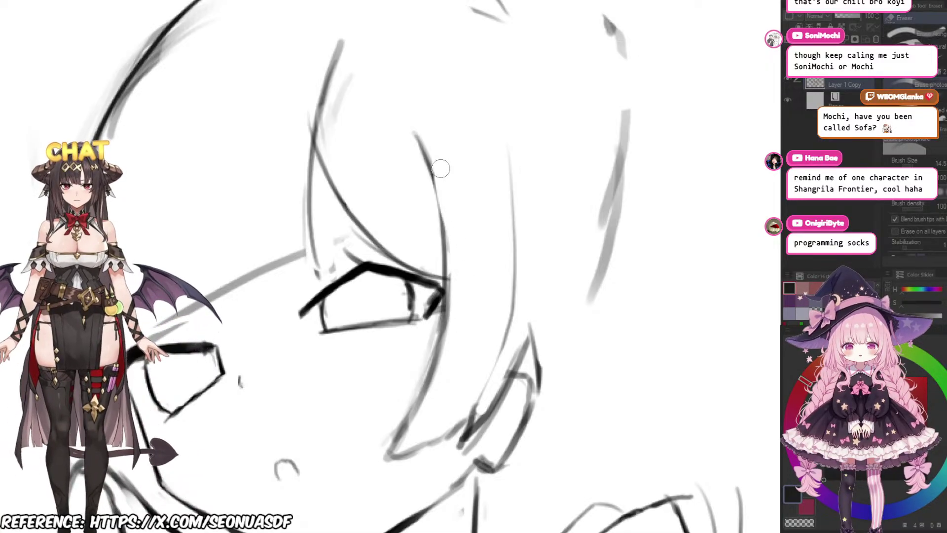
pyautogui.press('p')
pyautogui.scroll(-2, 513, 222)
pyautogui.moveTo(421, 217); pyautogui.dragTo(422, 299)
pyautogui.scroll(1, 429, 244)
pyautogui.press('e')
pyautogui.press('p')
pyautogui.moveTo(400, 216); pyautogui.dragTo(424, 316)
pyautogui.press('e')
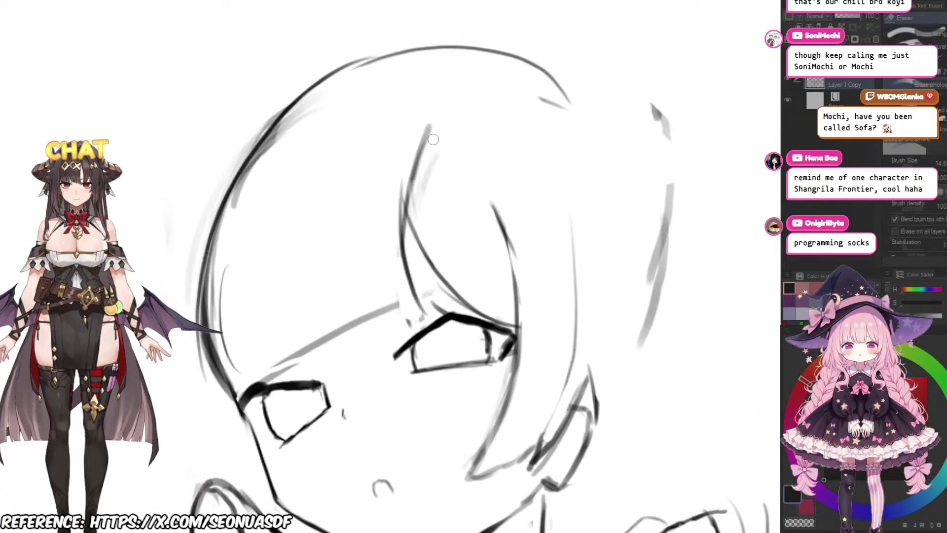
# Step: Erase the top of the centre fringe line and darken the point where the two strands split
pyautogui.moveTo(433, 129)
pyautogui.mouseDown()
pyautogui.moveTo(409, 215)
pyautogui.moveTo(418, 197)
pyautogui.moveTo(402, 193)
pyautogui.moveTo(402, 278)
pyautogui.mouseUp()
pyautogui.press('p')
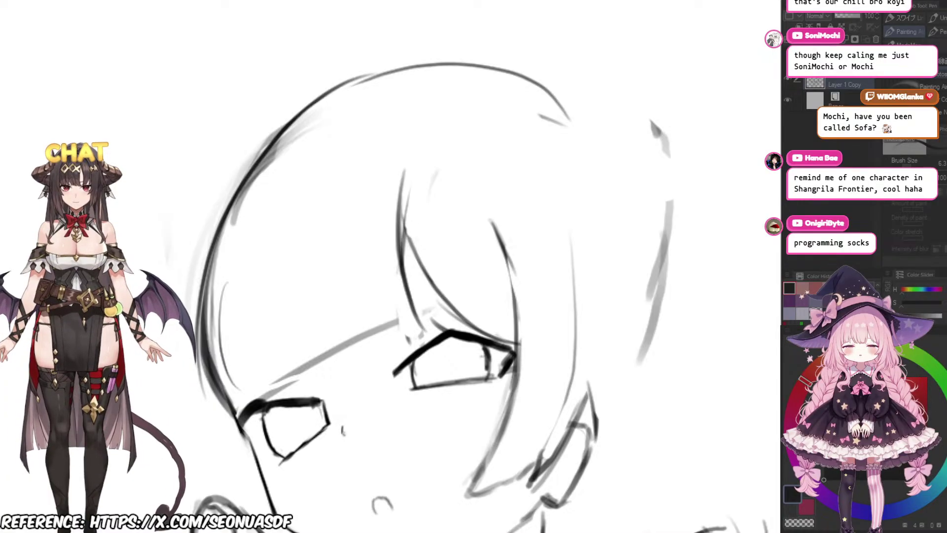
pyautogui.hotkey('ctrl', 'z')
pyautogui.moveTo(404, 184)
pyautogui.mouseDown()
pyautogui.moveTo(401, 231)
pyautogui.moveTo(419, 226)
pyautogui.moveTo(412, 220)
pyautogui.moveTo(417, 248)
pyautogui.mouseUp()
pyautogui.press('e')
pyautogui.press('p')
# Step: Thin the upper part of the branching strand just below the split
pyautogui.moveTo(417, 236); pyautogui.dragTo(433, 298)
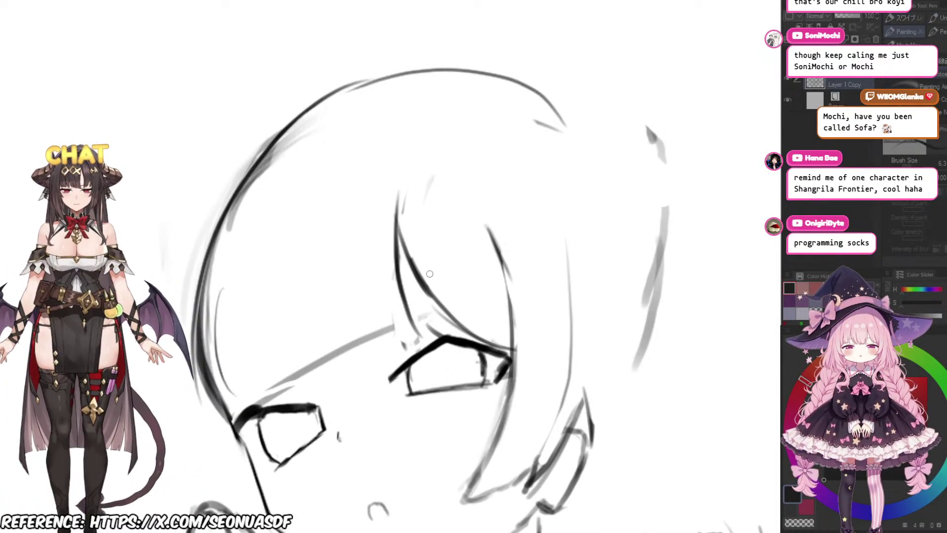
pyautogui.hotkey('ctrl', 'z')
pyautogui.press('e')
pyautogui.moveTo(399, 229)
pyautogui.mouseDown()
pyautogui.moveTo(436, 278)
pyautogui.moveTo(421, 266)
pyautogui.mouseUp()
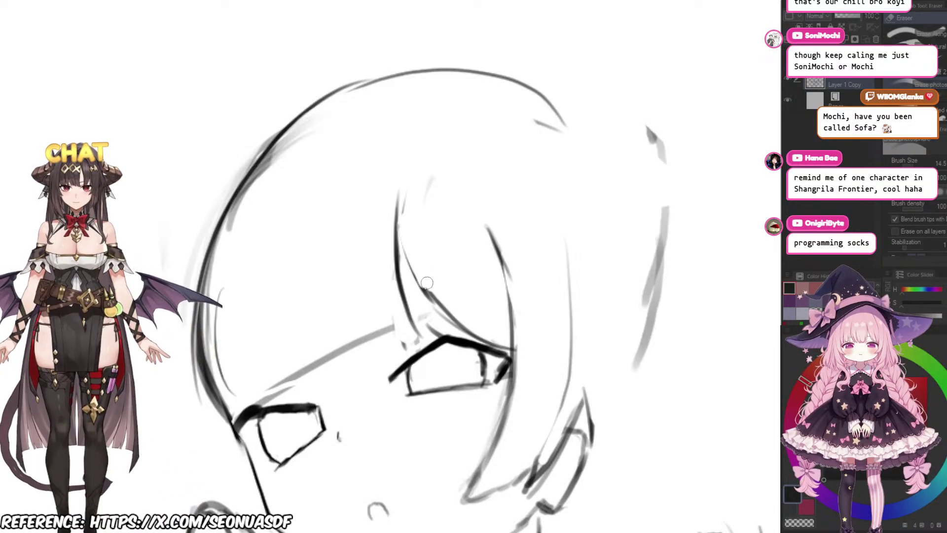
pyautogui.press('p')
pyautogui.moveTo(398, 230)
pyautogui.mouseDown()
pyautogui.moveTo(451, 304)
pyautogui.moveTo(418, 284)
pyautogui.moveTo(450, 309)
pyautogui.moveTo(560, 219)
pyautogui.mouseUp()
pyautogui.hotkey('ctrl', 'z')
# Step: Erase along the fringe's thick lower edge between the two eyes, leaving one thin slanted line
pyautogui.press('e')
pyautogui.scroll(2, 453, 283)
pyautogui.scroll(1, 479, 295)
pyautogui.moveTo(479, 295)
pyautogui.mouseDown()
pyautogui.moveTo(518, 266)
pyautogui.moveTo(468, 282)
pyautogui.moveTo(476, 266)
pyautogui.mouseUp()
pyautogui.press('p')
pyautogui.moveTo(366, 316)
pyautogui.mouseDown()
pyautogui.moveTo(569, 218)
pyautogui.moveTo(350, 326)
pyautogui.moveTo(423, 288)
pyautogui.mouseUp()
pyautogui.hotkey('ctrl', 'z')
pyautogui.press('e')
pyautogui.moveTo(332, 304); pyautogui.dragTo(514, 205)
pyautogui.moveTo(375, 289); pyautogui.dragTo(475, 241)
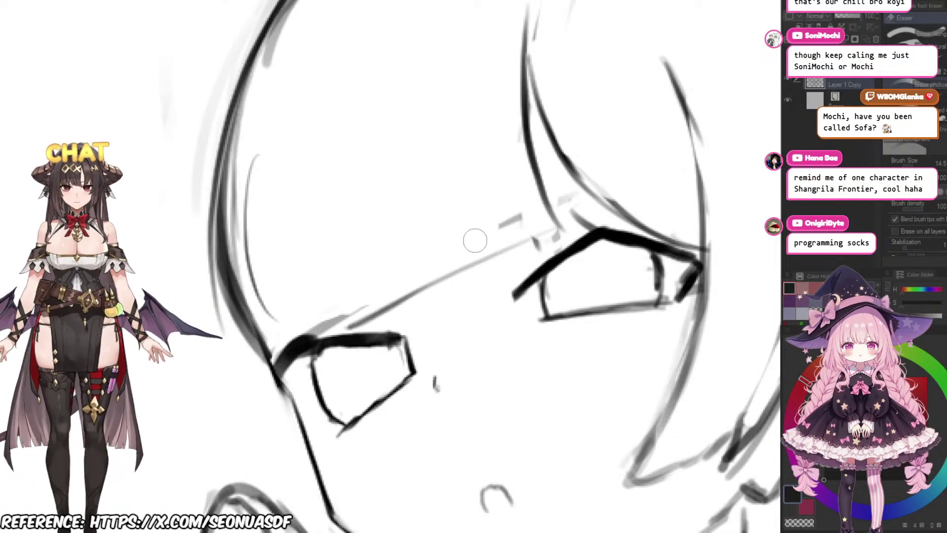
pyautogui.moveTo(352, 252); pyautogui.dragTo(402, 277)
# Step: Darken the head outline beside the left-hand eye and draw two curved strand lines rising from the fringe edge above that eye
pyautogui.press('p')
pyautogui.moveTo(291, 182); pyautogui.dragTo(321, 398)
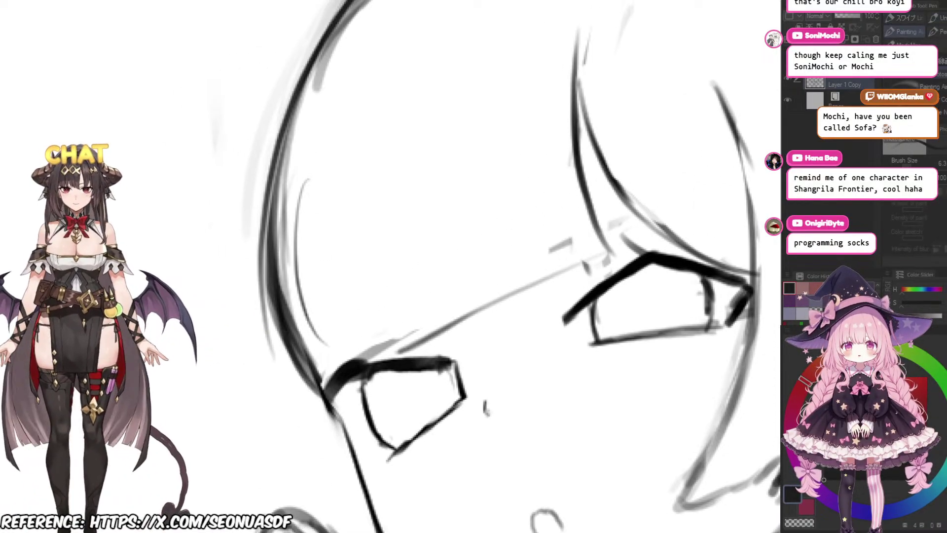
pyautogui.scroll(-3, 348, 385)
pyautogui.moveTo(366, 220); pyautogui.dragTo(375, 375)
pyautogui.scroll(2, 419, 310)
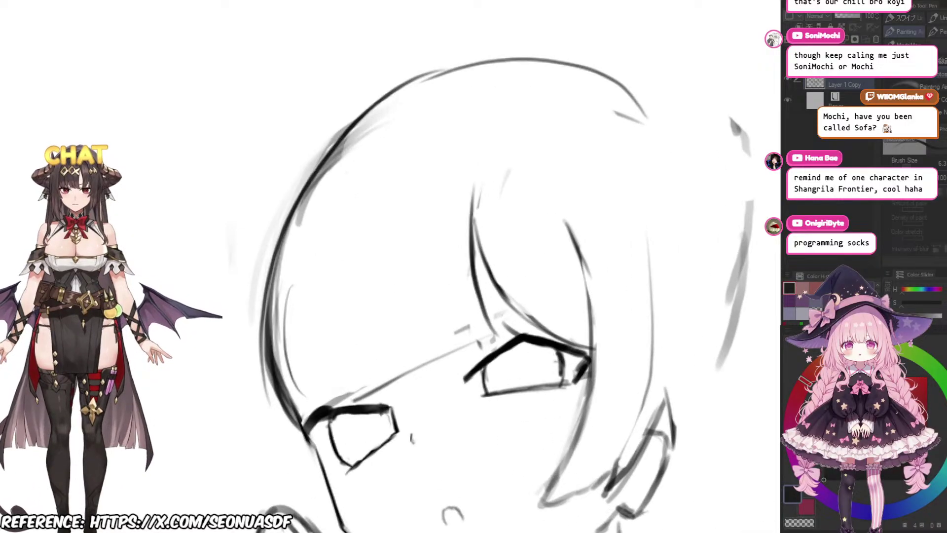
pyautogui.moveTo(336, 250); pyautogui.dragTo(346, 402)
pyautogui.moveTo(330, 288)
pyautogui.mouseDown()
pyautogui.moveTo(381, 393)
pyautogui.moveTo(391, 361)
pyautogui.mouseUp()
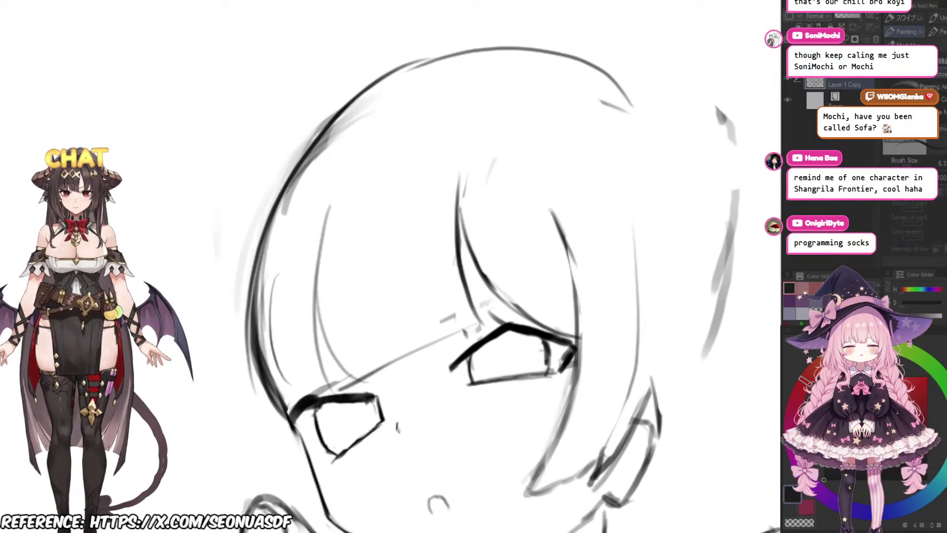
# Step: Add two more long curved strands toward the fringe's centre and extend the outer strand upward along the head's curve
pyautogui.moveTo(368, 180); pyautogui.dragTo(377, 359)
pyautogui.moveTo(412, 324); pyautogui.dragTo(388, 319)
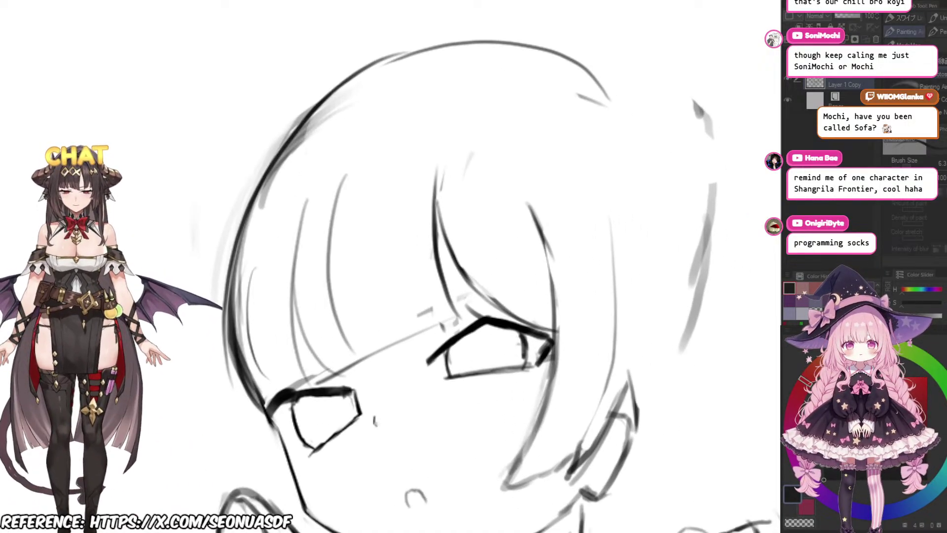
pyautogui.scroll(-1, 427, 291)
pyautogui.moveTo(377, 177); pyautogui.dragTo(392, 338)
pyautogui.moveTo(377, 291); pyautogui.dragTo(407, 299)
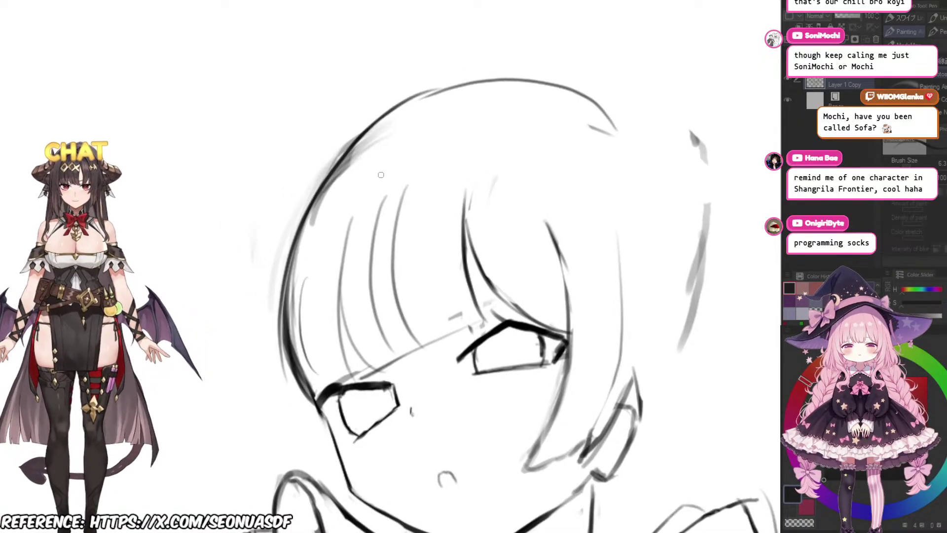
pyautogui.moveTo(387, 143); pyautogui.dragTo(332, 305)
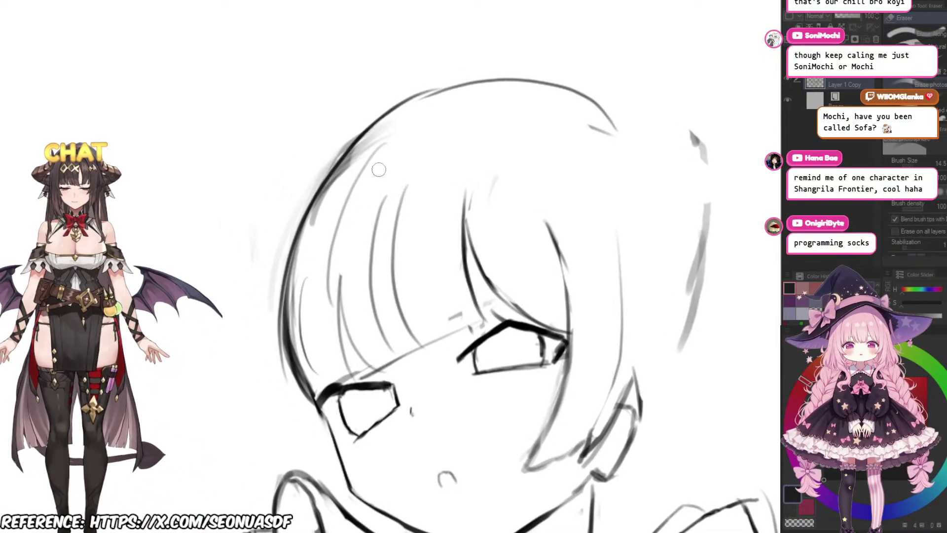
# Step: Shorten the outer strand's top and erase the rough shading and doubled strokes along the head outline beside the fringe
pyautogui.press('e')
pyautogui.moveTo(350, 183); pyautogui.dragTo(384, 129)
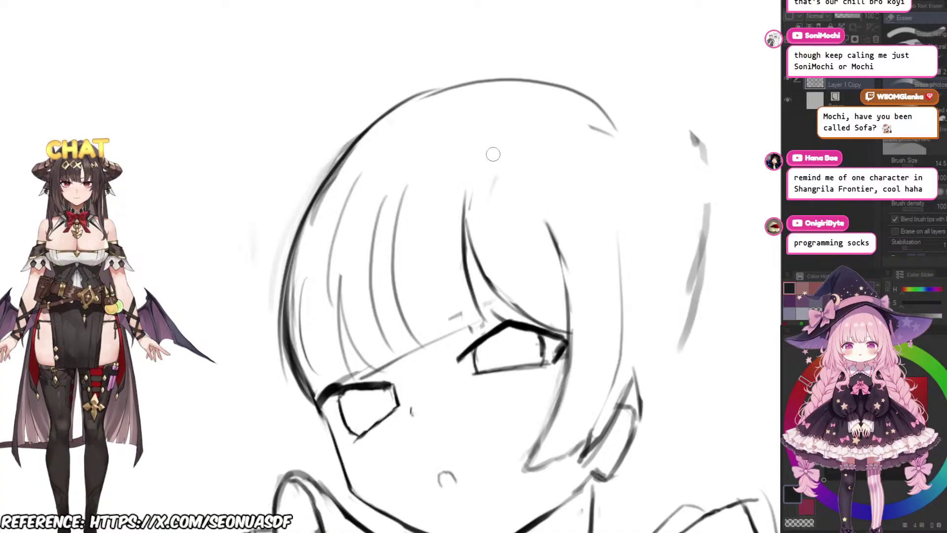
pyautogui.moveTo(323, 338)
pyautogui.mouseDown()
pyautogui.moveTo(318, 318)
pyautogui.moveTo(335, 271)
pyautogui.mouseUp()
pyautogui.moveTo(302, 233); pyautogui.dragTo(321, 324)
pyautogui.press('p')
pyautogui.hotkey('ctrl', 'z')
pyautogui.press('e')
pyautogui.moveTo(304, 245)
pyautogui.mouseDown()
pyautogui.moveTo(316, 320)
pyautogui.moveTo(306, 247)
pyautogui.mouseUp()
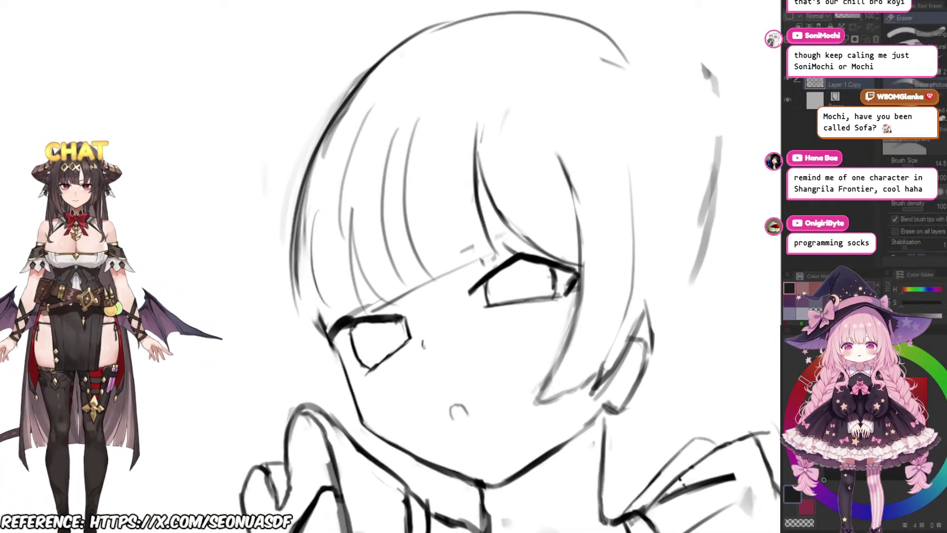
pyautogui.moveTo(613, 146)
pyautogui.mouseDown()
pyautogui.moveTo(575, 161)
pyautogui.moveTo(566, 212)
pyautogui.moveTo(550, 209)
pyautogui.mouseUp()
pyautogui.scroll(-5, 575, 161)
pyautogui.scroll(3, 565, 212)
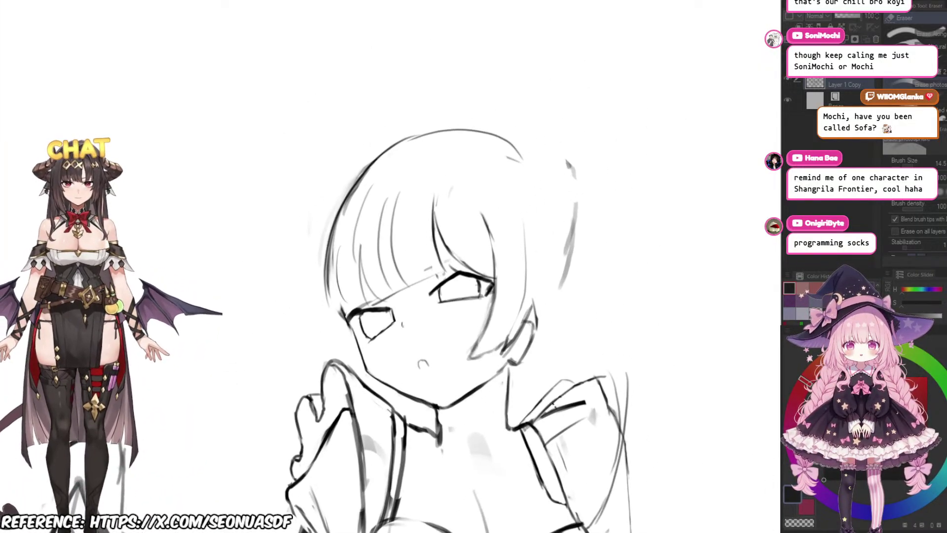
# Step: Redraw the crown as a slightly higher arc over the head and erase part of the old line beneath it
pyautogui.press('p')
pyautogui.moveTo(443, 148)
pyautogui.mouseDown()
pyautogui.moveTo(362, 137)
pyautogui.moveTo(382, 108)
pyautogui.mouseUp()
pyautogui.scroll(2, 402, 142)
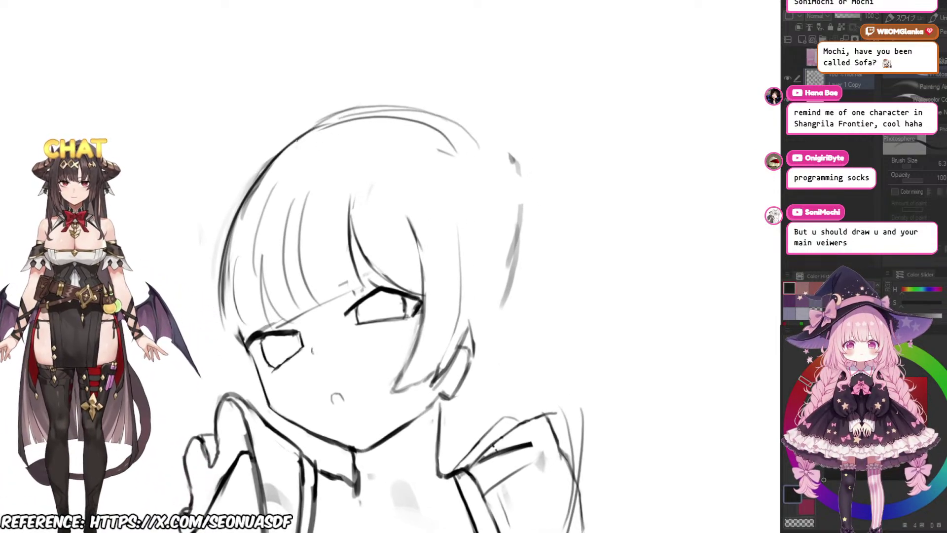
pyautogui.moveTo(296, 140)
pyautogui.mouseDown()
pyautogui.moveTo(456, 128)
pyautogui.moveTo(417, 142)
pyautogui.mouseUp()
pyautogui.press('e')
pyautogui.moveTo(347, 127)
pyautogui.mouseDown()
pyautogui.moveTo(438, 166)
pyautogui.moveTo(384, 182)
pyautogui.mouseUp()
# Step: Draw the back of the head curving down from the crown, erase its doubled inner edge and go over it again
pyautogui.press('p')
pyautogui.moveTo(338, 122); pyautogui.dragTo(408, 233)
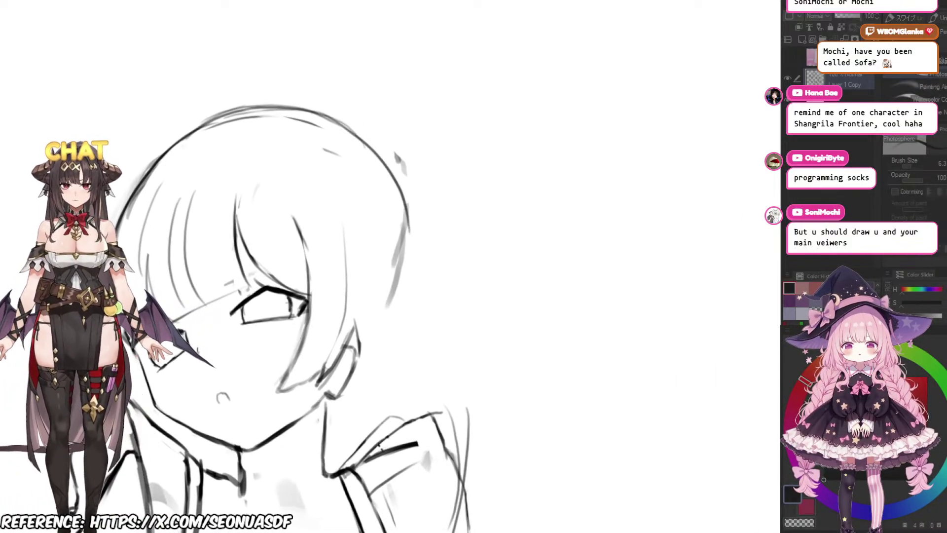
pyautogui.hotkey('ctrl', 'z')
pyautogui.moveTo(314, 112)
pyautogui.mouseDown()
pyautogui.moveTo(371, 157)
pyautogui.moveTo(408, 258)
pyautogui.mouseUp()
pyautogui.press('e')
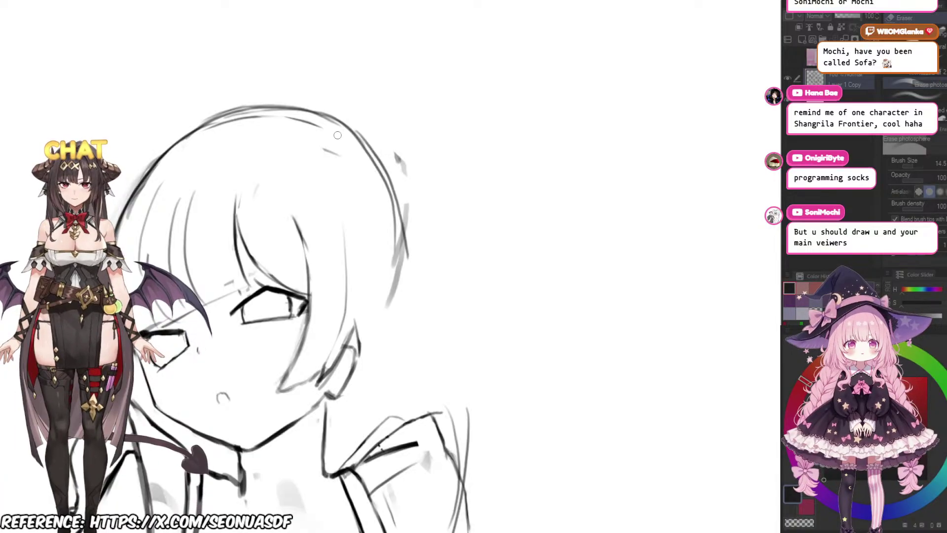
pyautogui.moveTo(360, 151); pyautogui.dragTo(395, 234)
pyautogui.press('p')
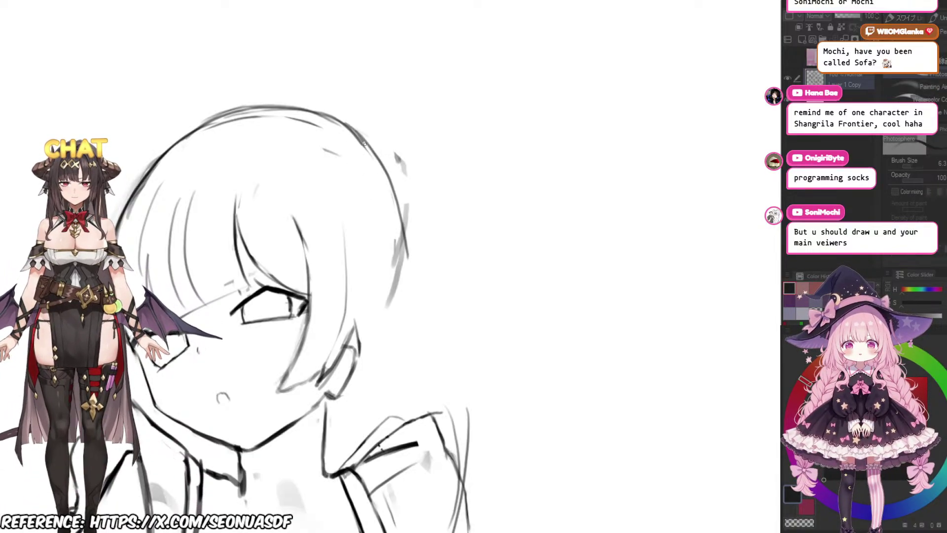
pyautogui.moveTo(365, 144); pyautogui.dragTo(408, 273)
# Step: Draw a long back hair strand falling from the back of the head toward the shoulder and extend the hair outline beside the left-hand eye
pyautogui.moveTo(417, 238); pyautogui.dragTo(434, 373)
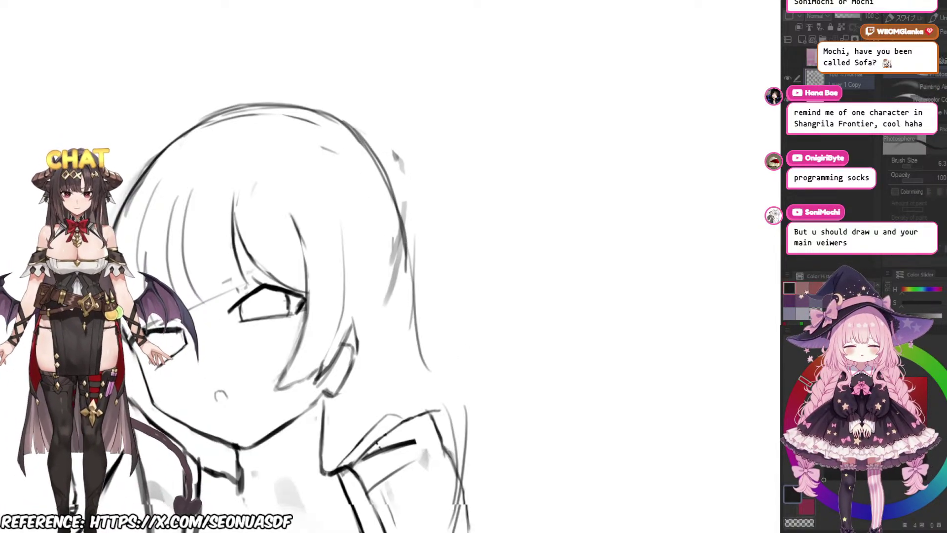
pyautogui.scroll(-2, 434, 315)
pyautogui.moveTo(312, 300); pyautogui.dragTo(435, 275)
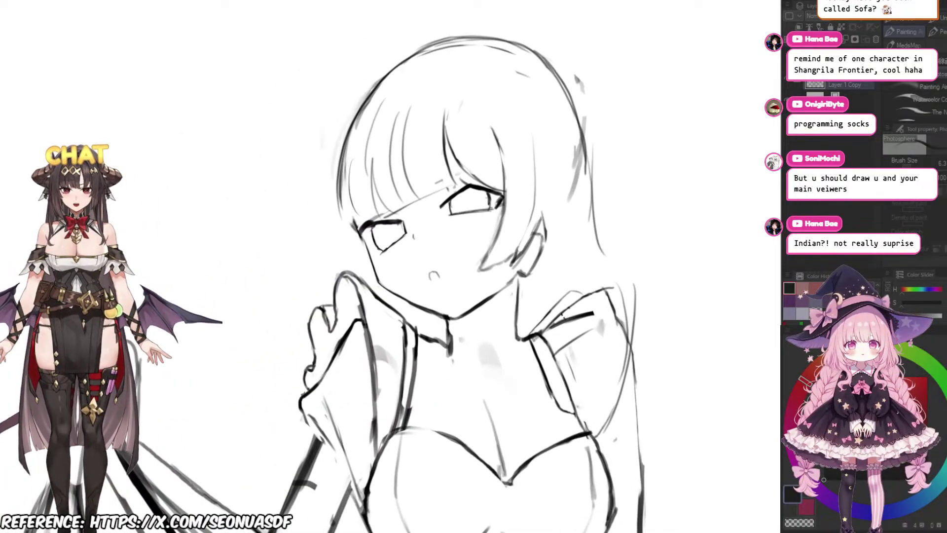
pyautogui.scroll(4, 420, 242)
pyautogui.moveTo(360, 232)
pyautogui.mouseDown()
pyautogui.moveTo(368, 265)
pyautogui.moveTo(360, 303)
pyautogui.mouseUp()
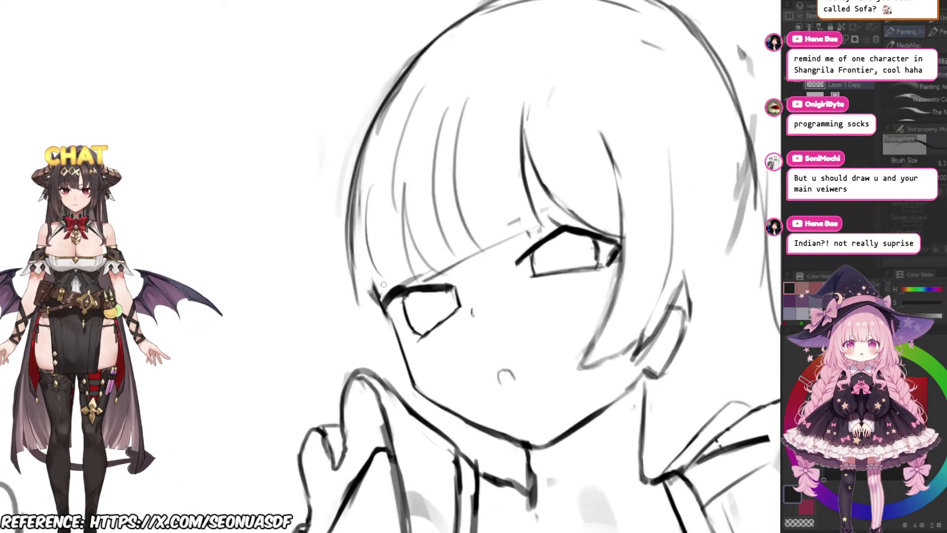
# Step: Touch up the hair outline beside the left-hand eye and erase the stray strokes around the eye's outer corner
pyautogui.moveTo(351, 247); pyautogui.dragTo(359, 314)
pyautogui.press('e')
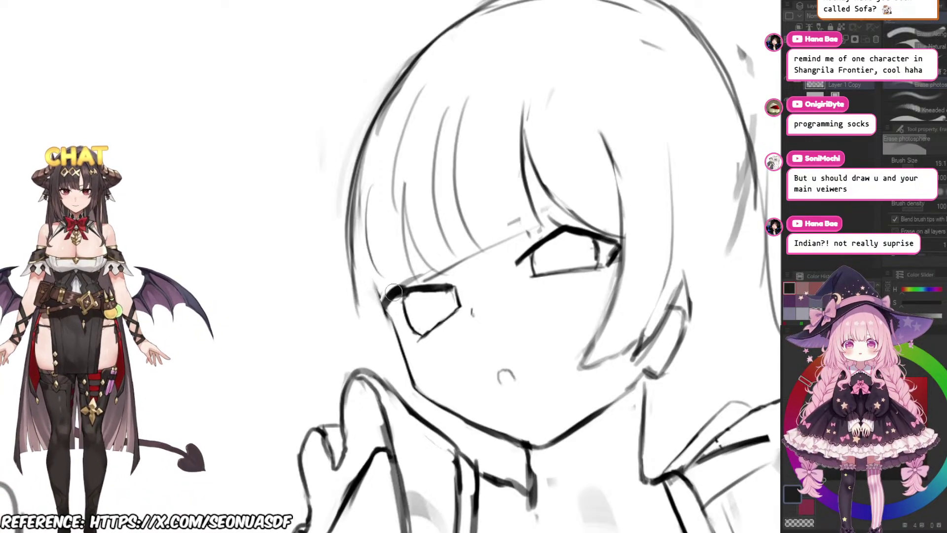
pyautogui.moveTo(376, 288); pyautogui.dragTo(375, 300)
pyautogui.scroll(2, 402, 287)
pyautogui.press('b')
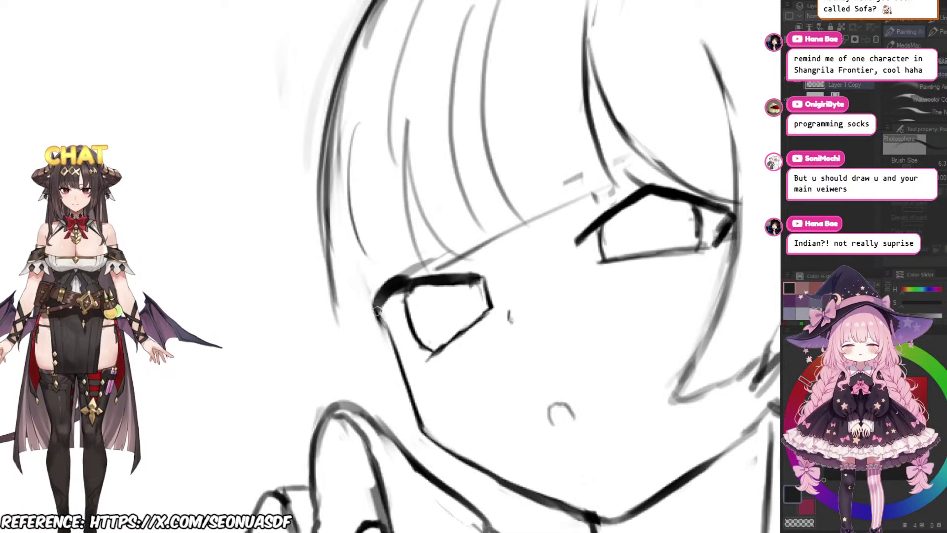
# Step: Curve the left-hand eye's upper lash down at its outer corner and reconnect the cheek line to it
pyautogui.scroll(2, 373, 323)
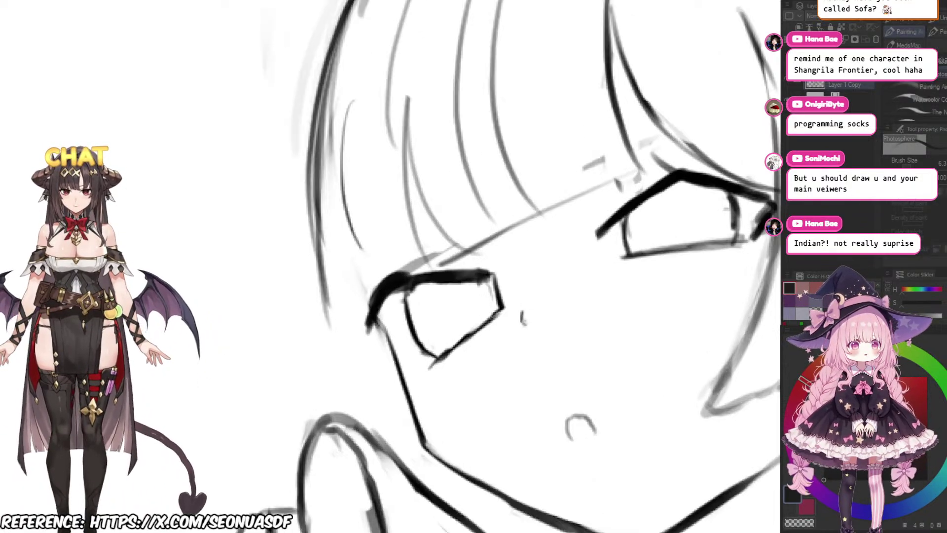
pyautogui.press('e')
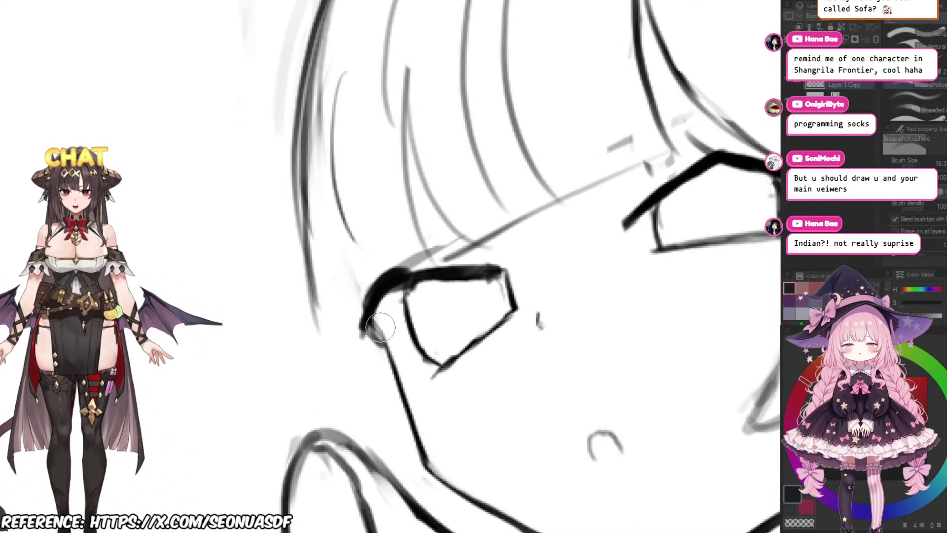
pyautogui.press('b')
pyautogui.moveTo(390, 335); pyautogui.dragTo(361, 282)
pyautogui.scroll(-2, 341, 265)
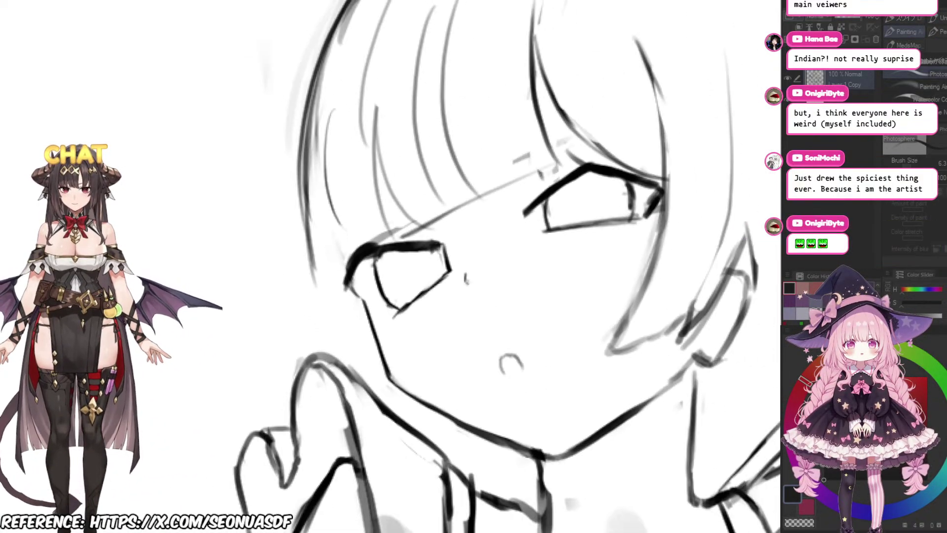
pyautogui.scroll(1, 356, 285)
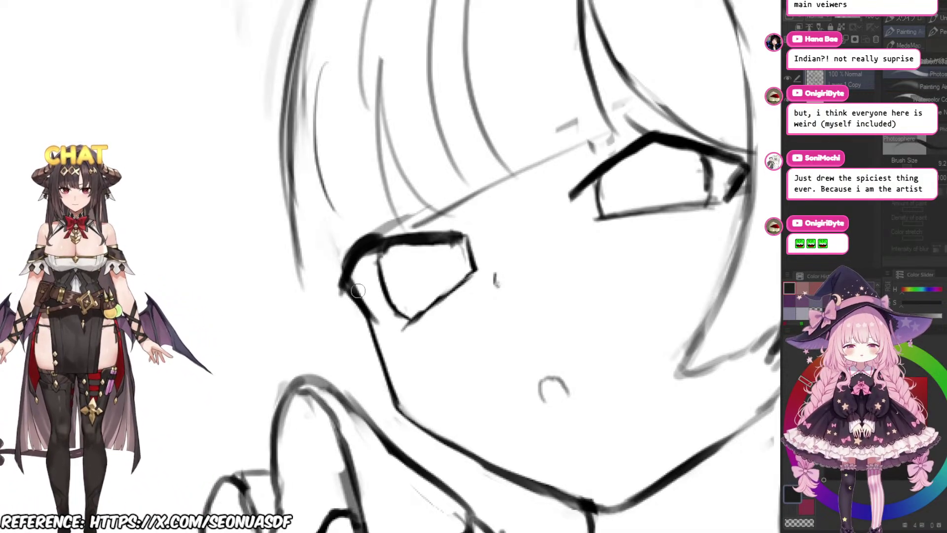
# Step: Sharpen the left-hand eye's outer lash corner into a short downward point, alternately drawing and erasing around it
pyautogui.press('e')
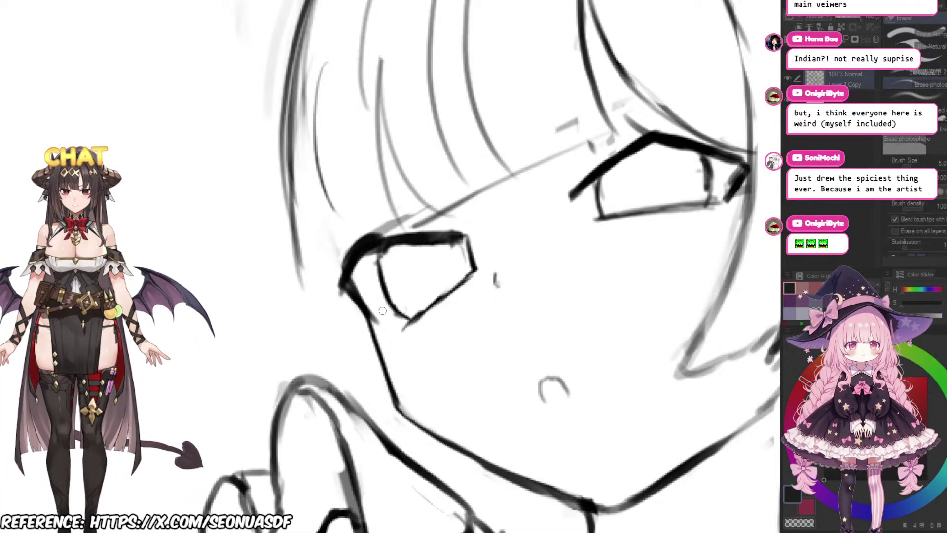
pyautogui.scroll(-1, 372, 277)
pyautogui.scroll(-4, 372, 278)
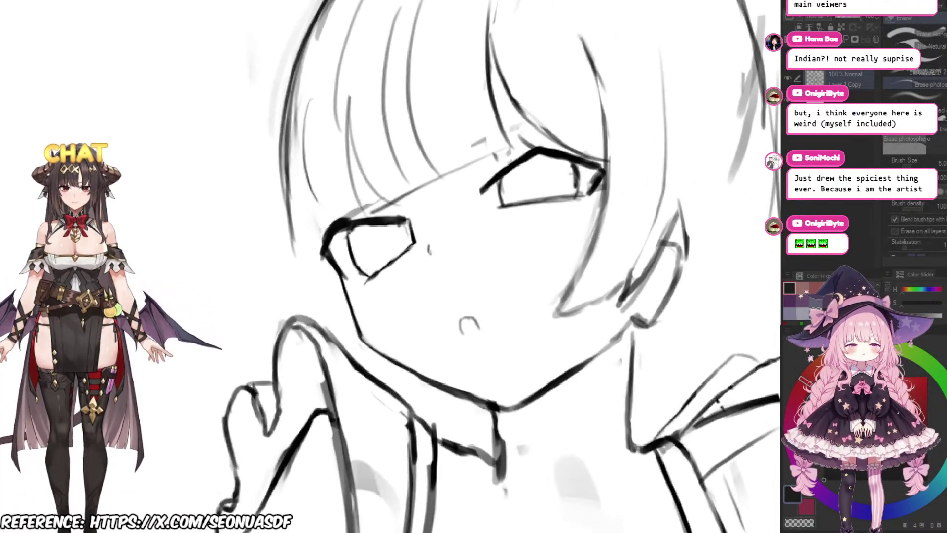
pyautogui.scroll(-2, 315, 234)
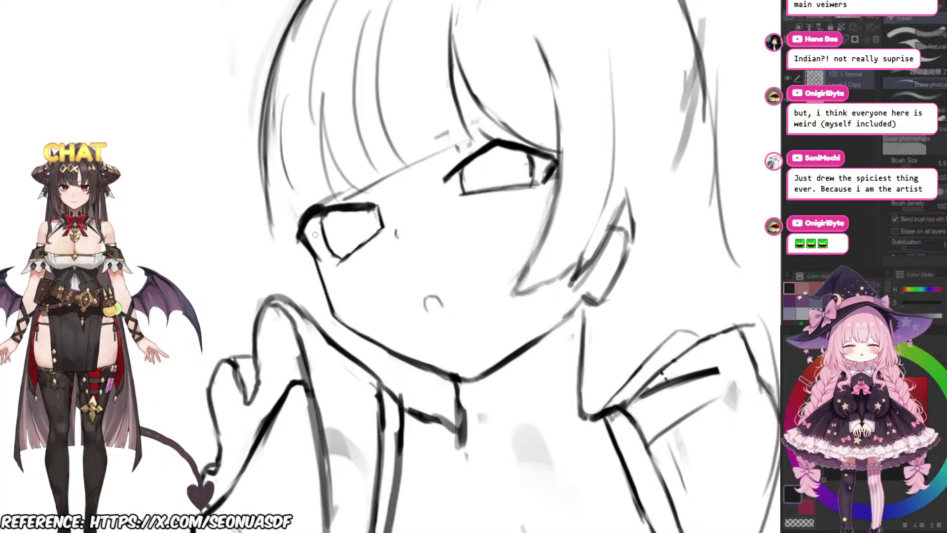
pyautogui.scroll(3, 315, 235)
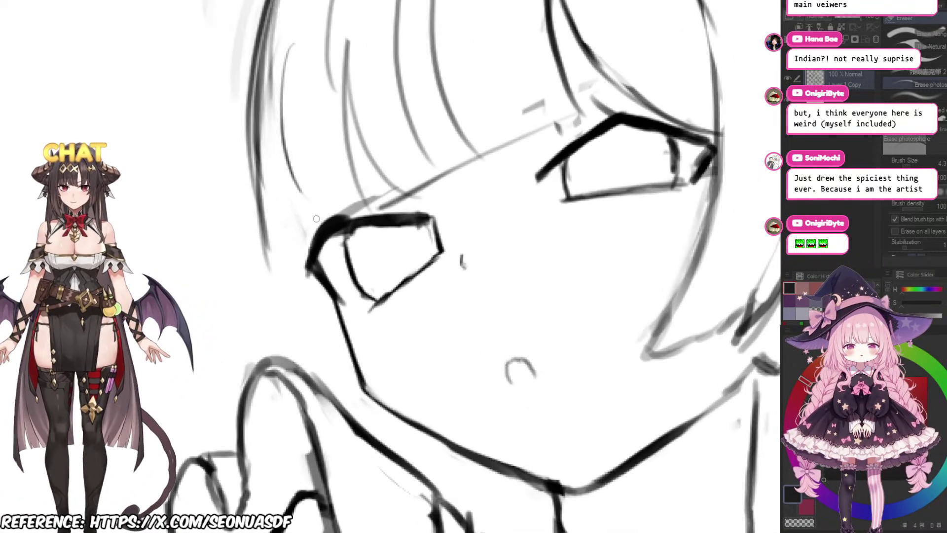
pyautogui.press('b')
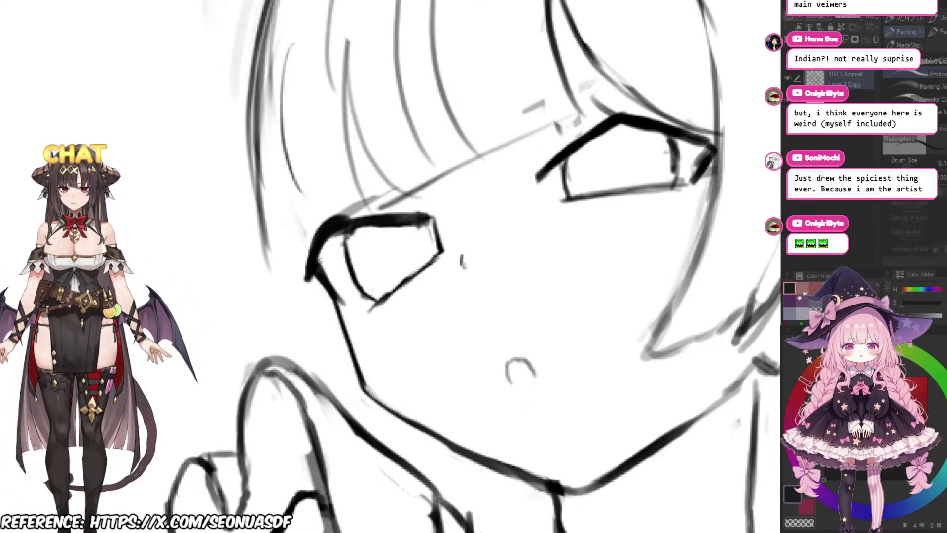
pyautogui.press('e')
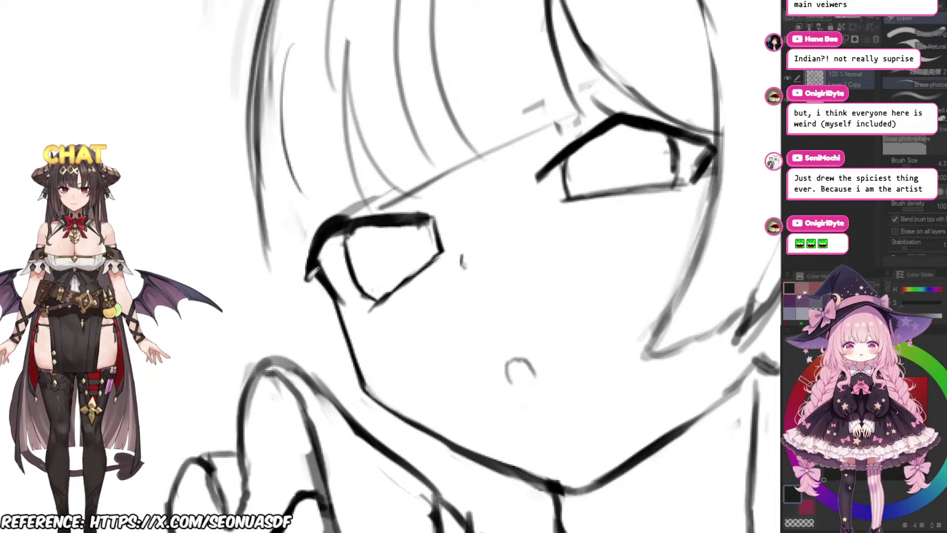
pyautogui.press('b')
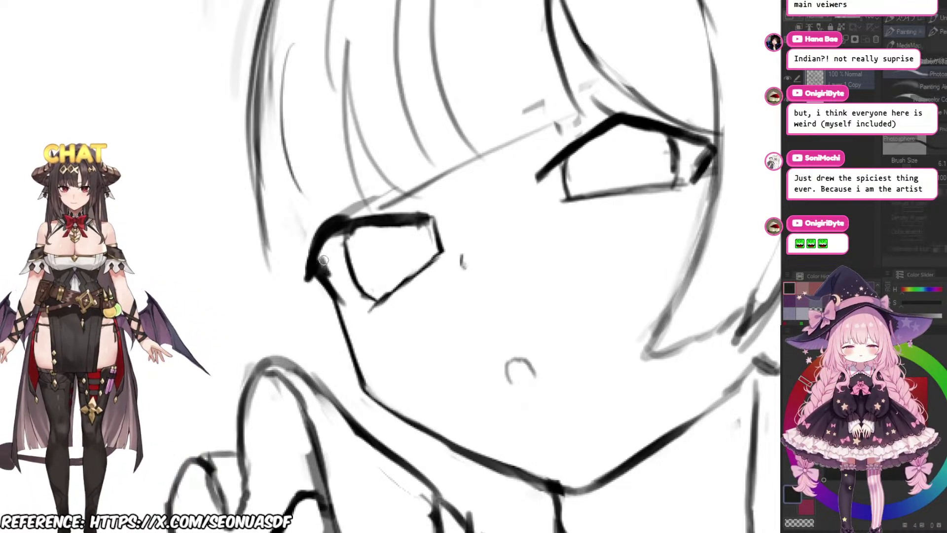
pyautogui.press('e')
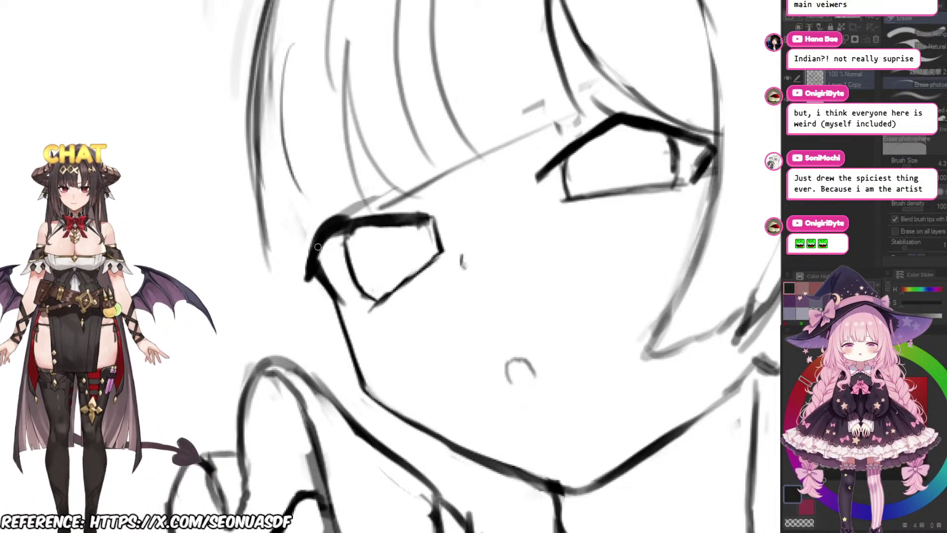
pyautogui.press('b')
# Step: Extend the hair outline beside the left-hand eye downward as a long light strand passing behind the raised hand
pyautogui.scroll(-2, 345, 236)
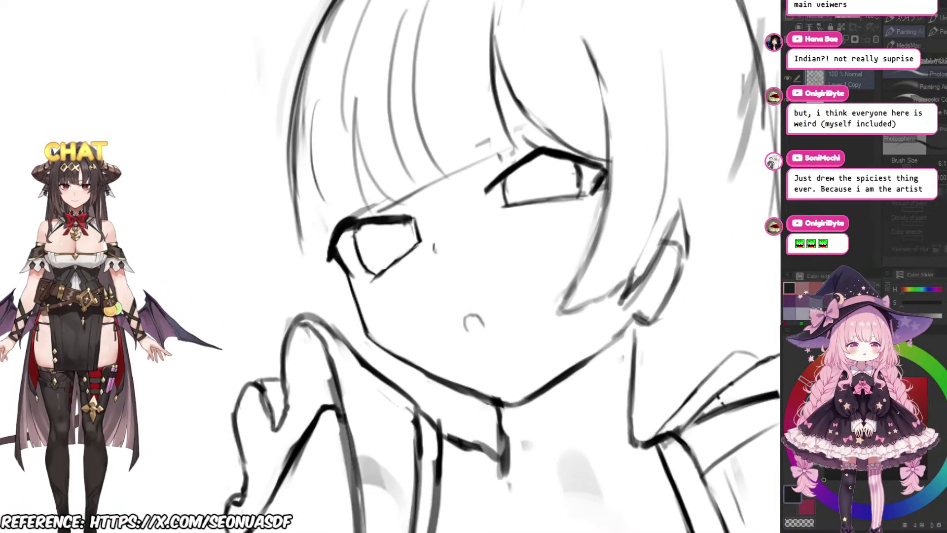
pyautogui.scroll(-2, 362, 276)
pyautogui.scroll(2, 362, 276)
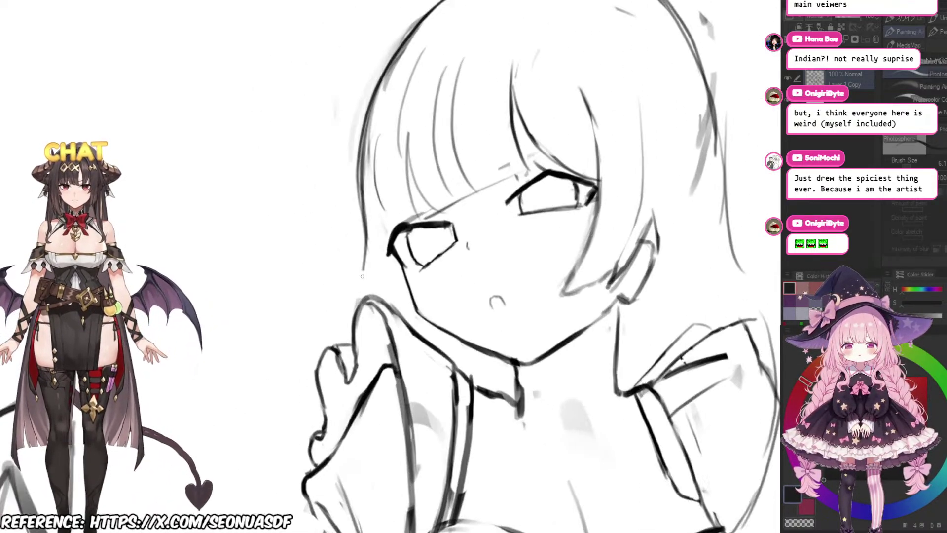
pyautogui.scroll(-2, 444, 267)
pyautogui.scroll(2, 444, 267)
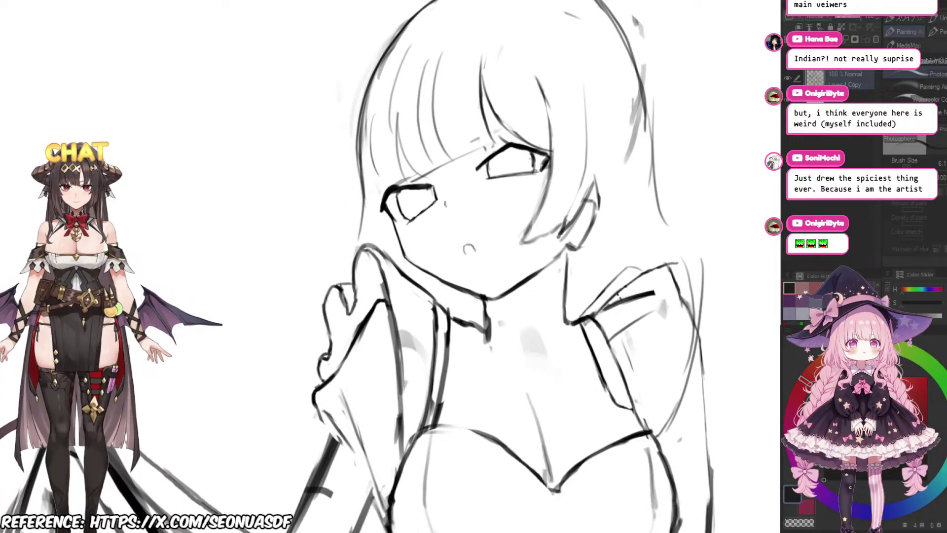
pyautogui.scroll(-2, 434, 246)
pyautogui.scroll(3, 444, 296)
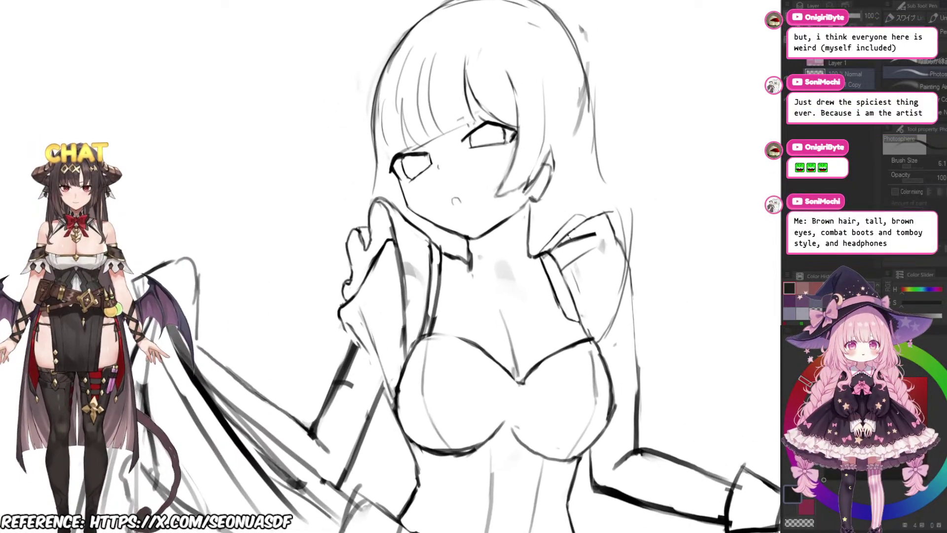
pyautogui.scroll(-1, 444, 267)
pyautogui.scroll(2, 443, 266)
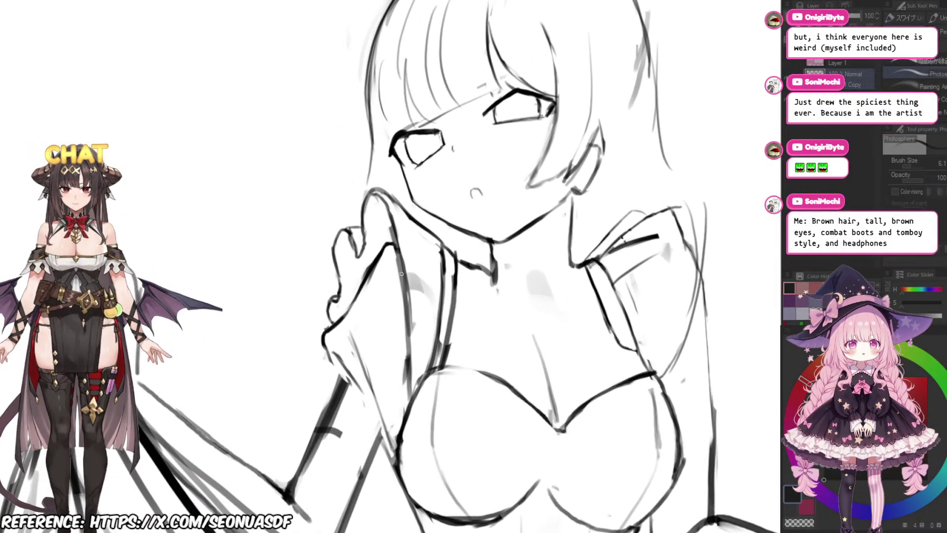
pyautogui.scroll(-1, 444, 266)
pyautogui.scroll(-3, 420, 266)
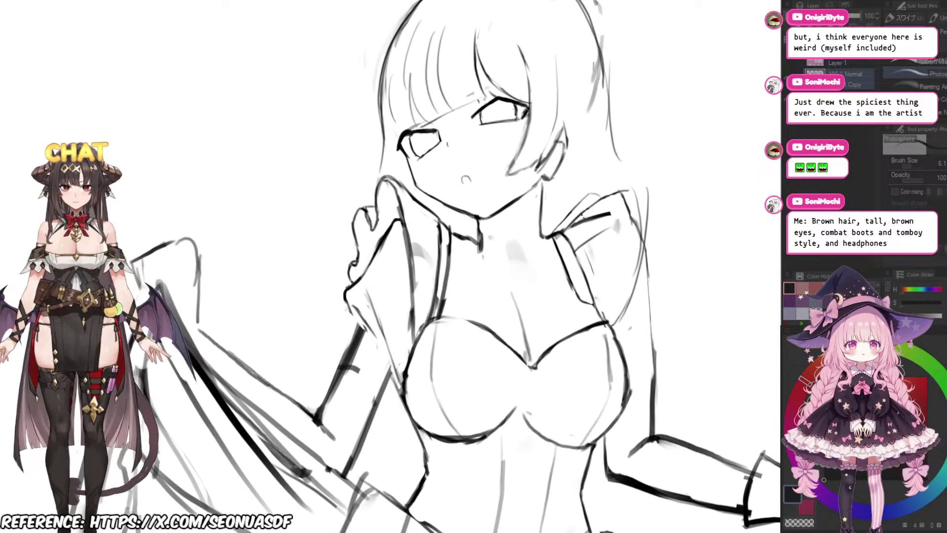
pyautogui.scroll(-1, 365, 242)
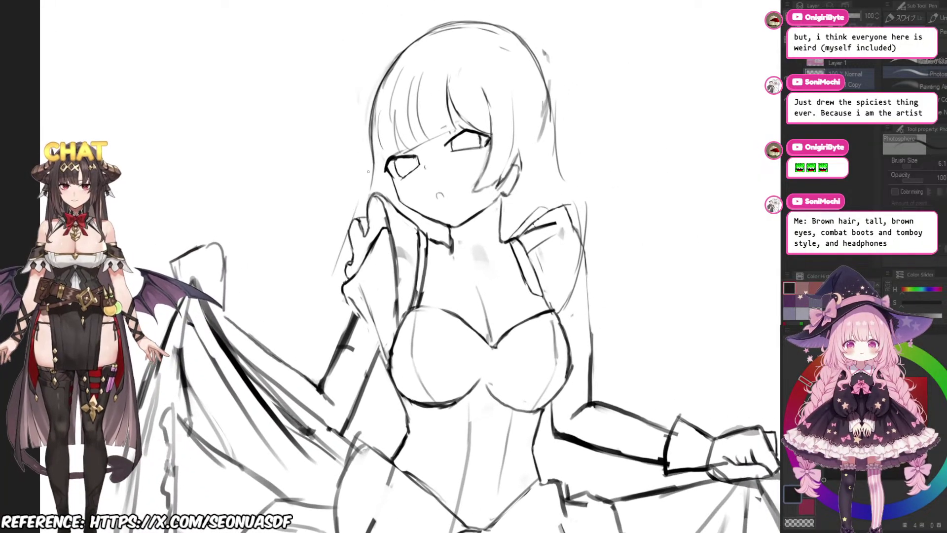
pyautogui.scroll(-2, 302, 251)
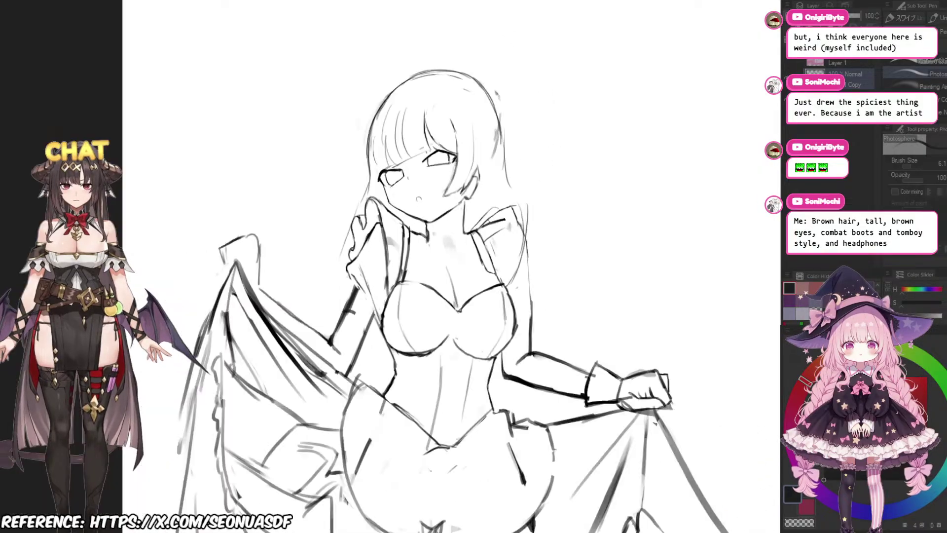
pyautogui.scroll(3, 302, 251)
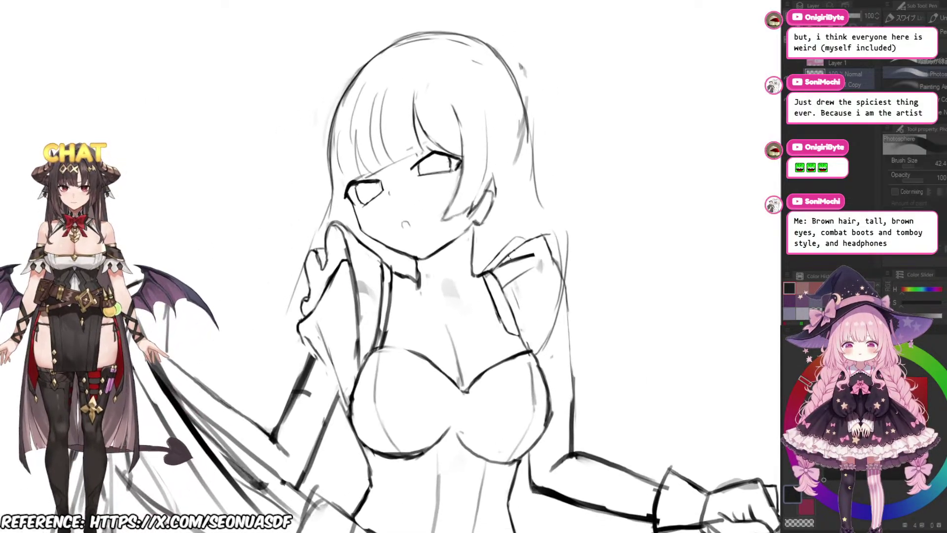
# Step: Sketch a long lock sweeping outward from the hair above the raised hand, ending in a curled tip
pyautogui.moveTo(303, 251); pyautogui.dragTo(349, 248)
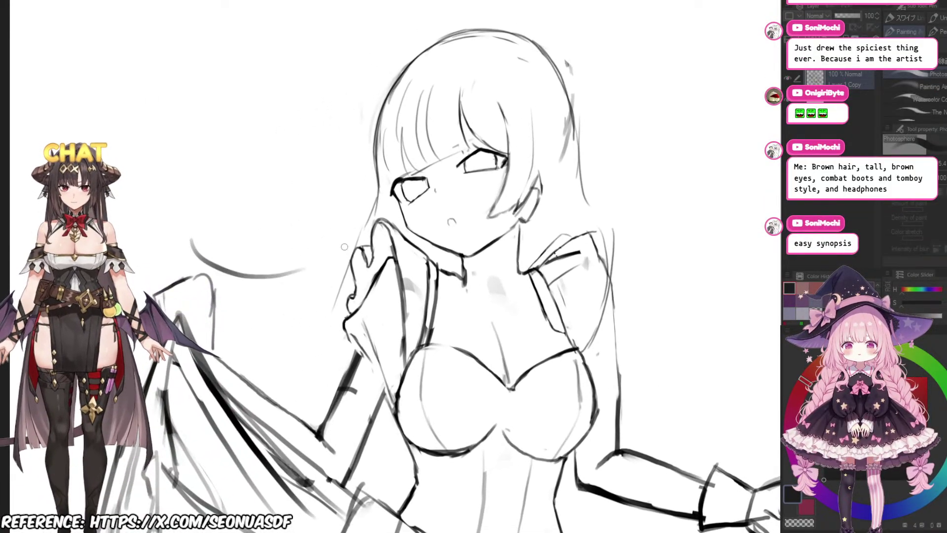
pyautogui.moveTo(368, 206)
pyautogui.mouseDown()
pyautogui.moveTo(280, 265)
pyautogui.moveTo(220, 233)
pyautogui.moveTo(228, 253)
pyautogui.mouseUp()
pyautogui.moveTo(263, 234)
pyautogui.mouseDown()
pyautogui.moveTo(278, 238)
pyautogui.moveTo(215, 220)
pyautogui.mouseUp()
pyautogui.scroll(-2, 278, 238)
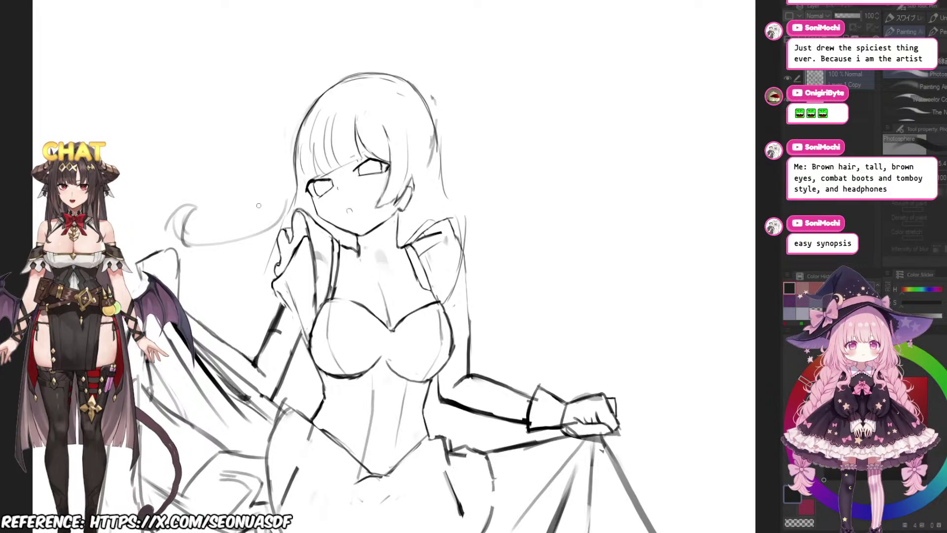
# Step: Draw a thicker long back hair strand flaring from the back of the head outward past the shoulder
pyautogui.moveTo(486, 217)
pyautogui.mouseDown()
pyautogui.moveTo(454, 232)
pyautogui.moveTo(448, 195)
pyautogui.mouseUp()
pyautogui.scroll(-3, 454, 231)
pyautogui.scroll(4, 453, 232)
pyautogui.scroll(1, 454, 231)
pyautogui.scroll(-2, 454, 232)
pyautogui.scroll(2, 454, 232)
pyautogui.scroll(-2, 448, 195)
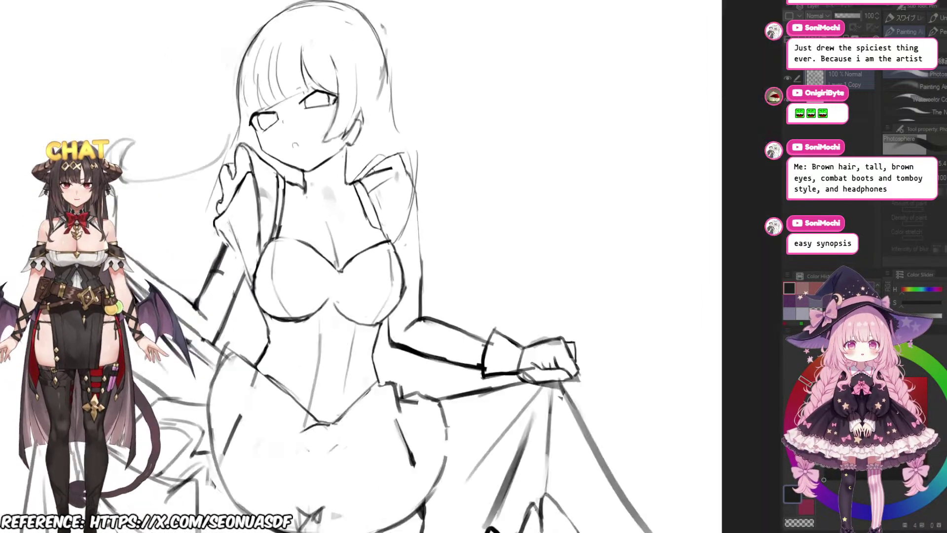
pyautogui.scroll(2, 448, 195)
pyautogui.moveTo(416, 131); pyautogui.dragTo(431, 175)
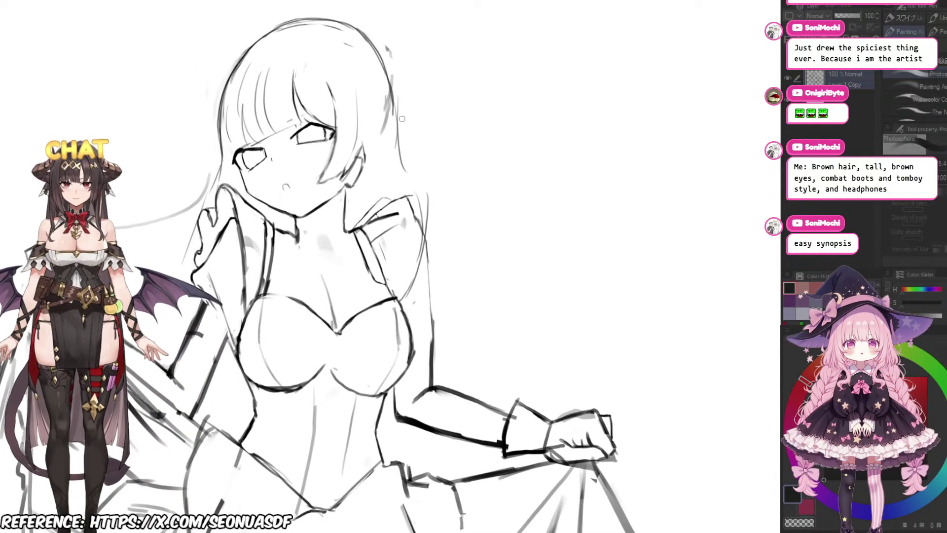
pyautogui.moveTo(397, 93); pyautogui.dragTo(452, 237)
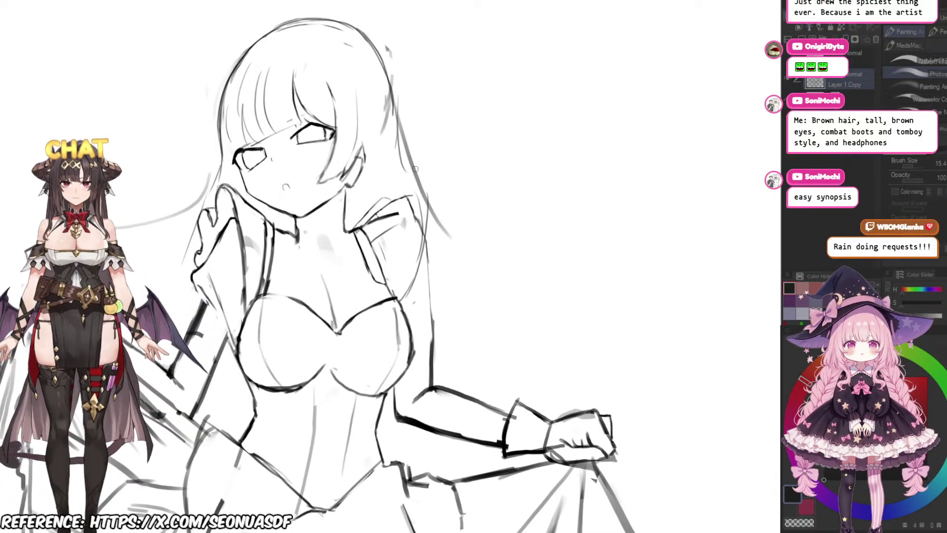
pyautogui.moveTo(390, 123); pyautogui.dragTo(421, 187)
pyautogui.scroll(2, 395, 128)
pyautogui.scroll(-2, 385, 133)
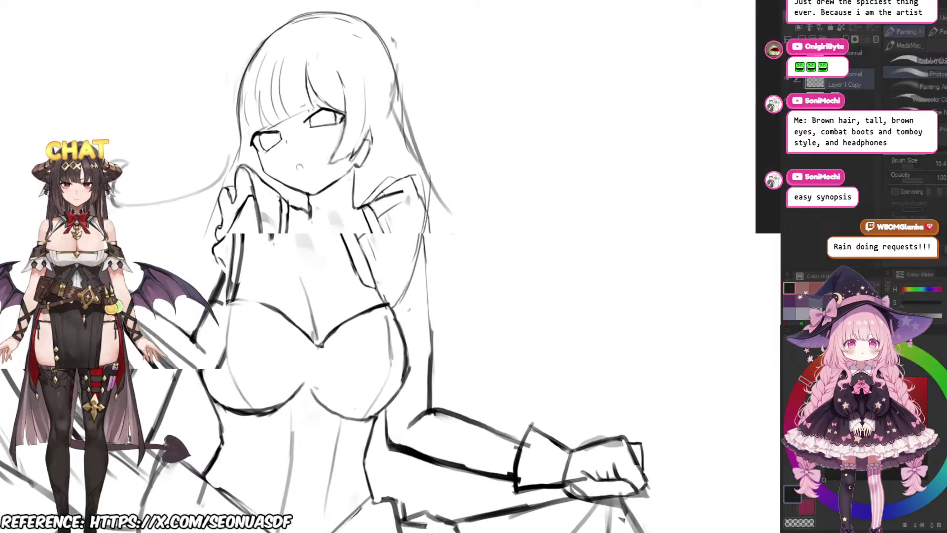
# Step: Erase part of the overlapping strokes along the back hair and draw an inner strand falling behind the ear
pyautogui.press('e')
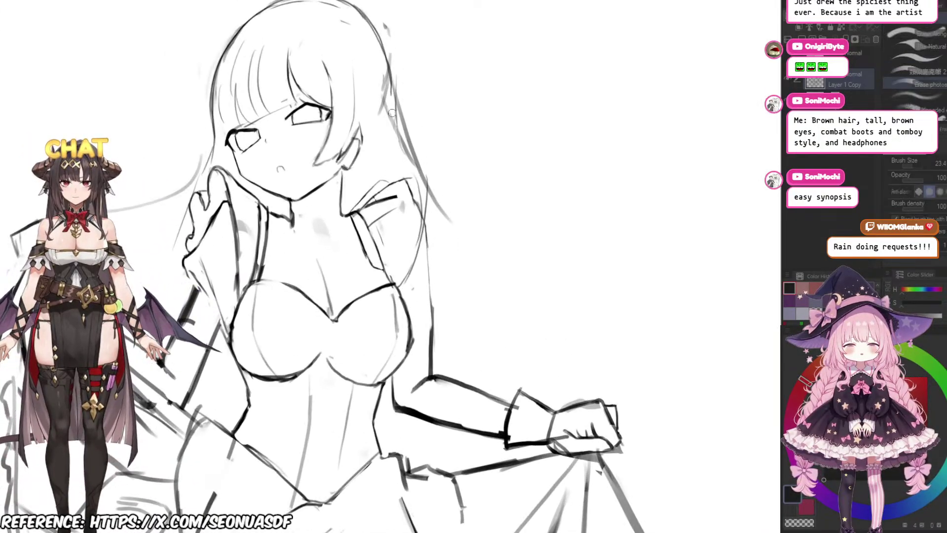
pyautogui.moveTo(392, 113); pyautogui.dragTo(406, 154)
pyautogui.press('b')
pyautogui.moveTo(393, 92)
pyautogui.mouseDown()
pyautogui.moveTo(405, 147)
pyautogui.moveTo(388, 172)
pyautogui.moveTo(385, 146)
pyautogui.moveTo(397, 184)
pyautogui.mouseUp()
pyautogui.moveTo(379, 137); pyautogui.dragTo(394, 201)
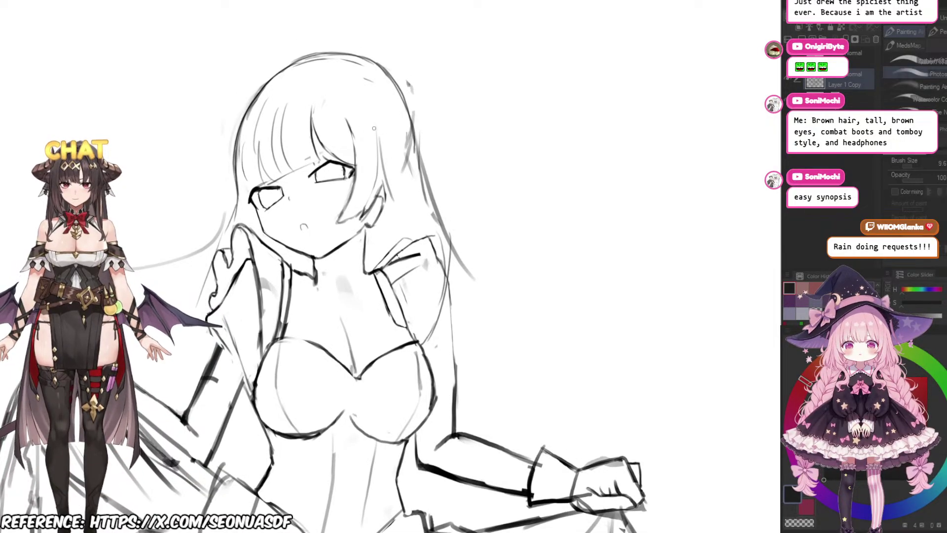
# Step: Try to redraw the fringe strand beneath the parting above the right-hand eye, undoing the trial strokes
pyautogui.scroll(1, 434, 153)
pyautogui.scroll(2, 405, 173)
pyautogui.moveTo(315, 187); pyautogui.dragTo(368, 251)
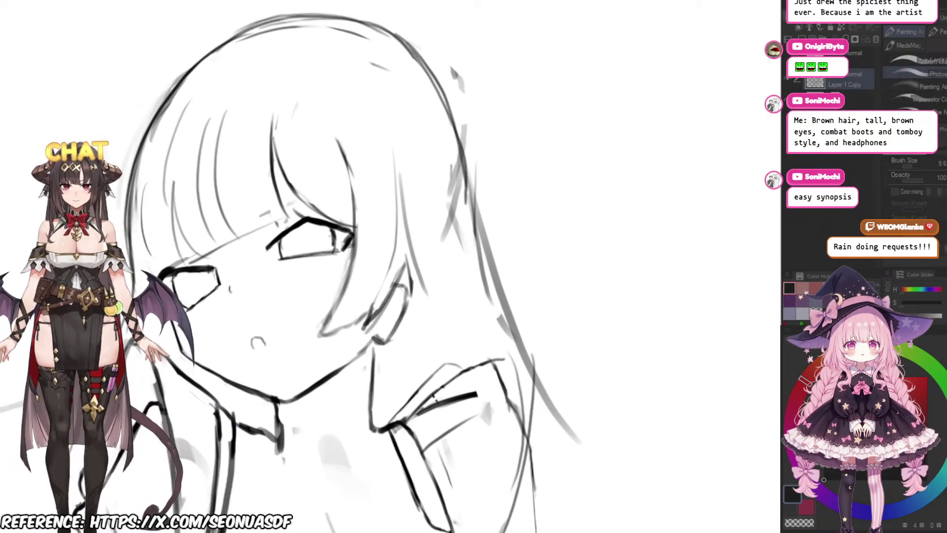
pyautogui.scroll(2, 362, 205)
pyautogui.moveTo(239, 155); pyautogui.dragTo(256, 169)
pyautogui.moveTo(235, 85)
pyautogui.mouseDown()
pyautogui.moveTo(246, 237)
pyautogui.moveTo(329, 269)
pyautogui.mouseUp()
pyautogui.hotkey('ctrl', 'z')
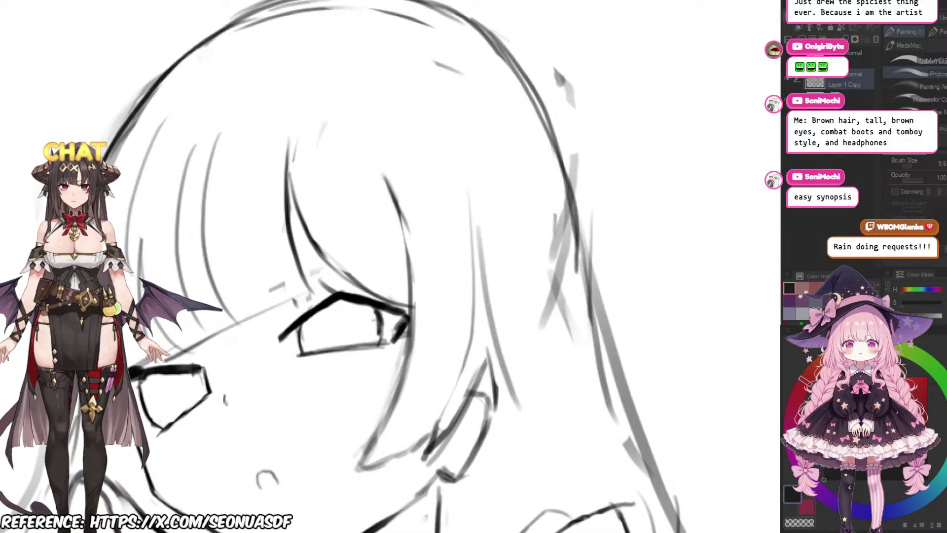
pyautogui.press(']')
pyautogui.moveTo(288, 198); pyautogui.dragTo(308, 289)
pyautogui.moveTo(290, 232); pyautogui.dragTo(309, 289)
pyautogui.hotkey('ctrl', 'z')
pyautogui.hotkey('ctrl', 'z')
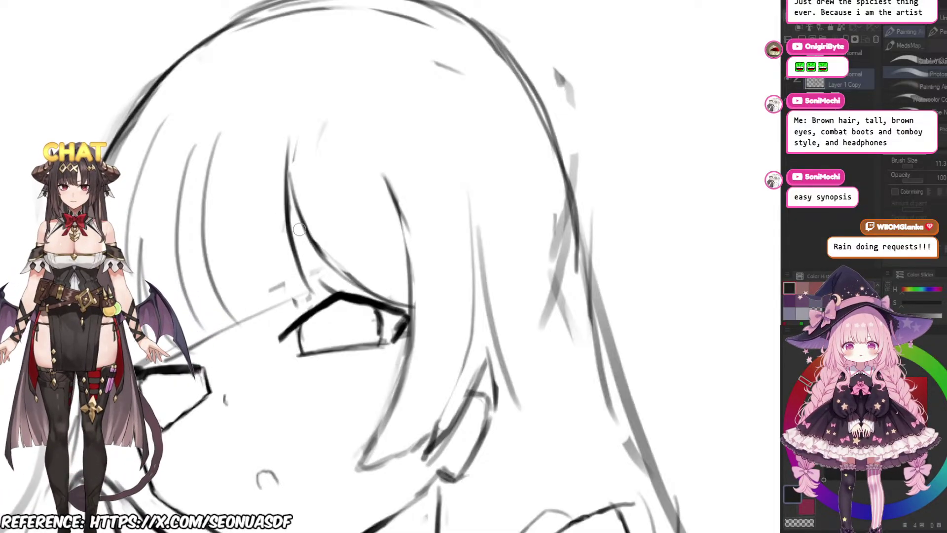
# Step: Erase the dark inner fringe strand beneath the parting above the right-hand eye and try a new curved stroke there
pyautogui.press('e')
pyautogui.moveTo(290, 195); pyautogui.dragTo(306, 280)
pyautogui.moveTo(285, 213); pyautogui.dragTo(288, 239)
pyautogui.press('b')
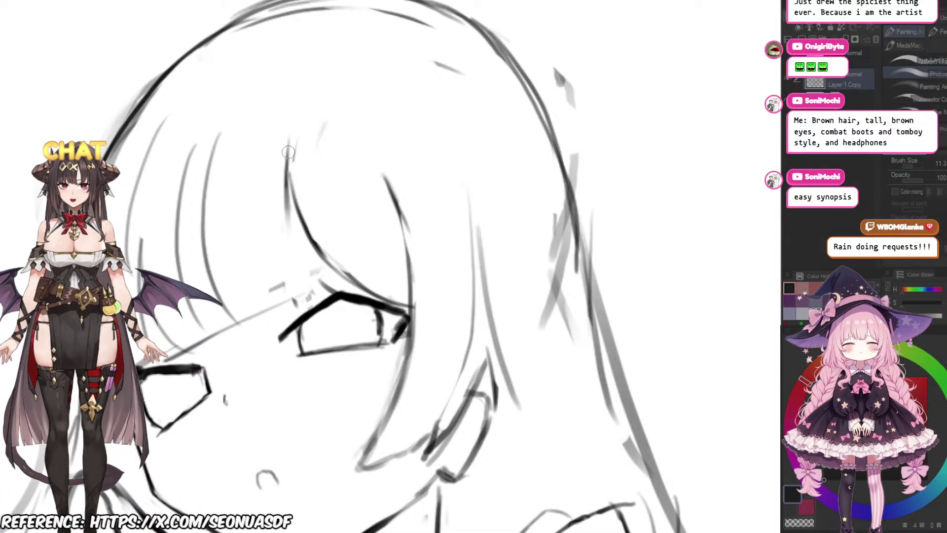
pyautogui.moveTo(288, 150); pyautogui.dragTo(305, 287)
pyautogui.hotkey('ctrl', 'z')
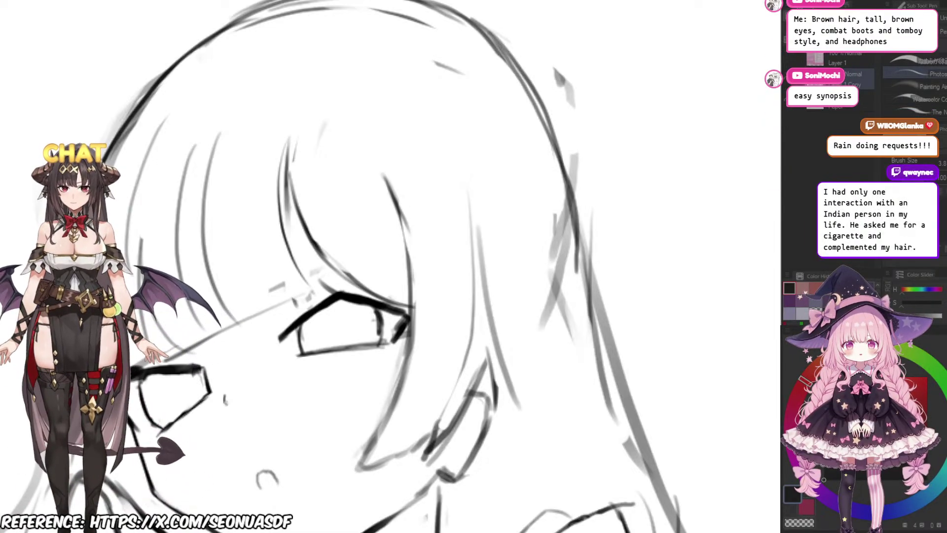
# Step: Clean up the overlapping lines at the top of the centre fringe strand and redraw it as a thin curve toward the right-hand eye
pyautogui.press('e')
pyautogui.scroll(-3, 319, 180)
pyautogui.scroll(2, 318, 180)
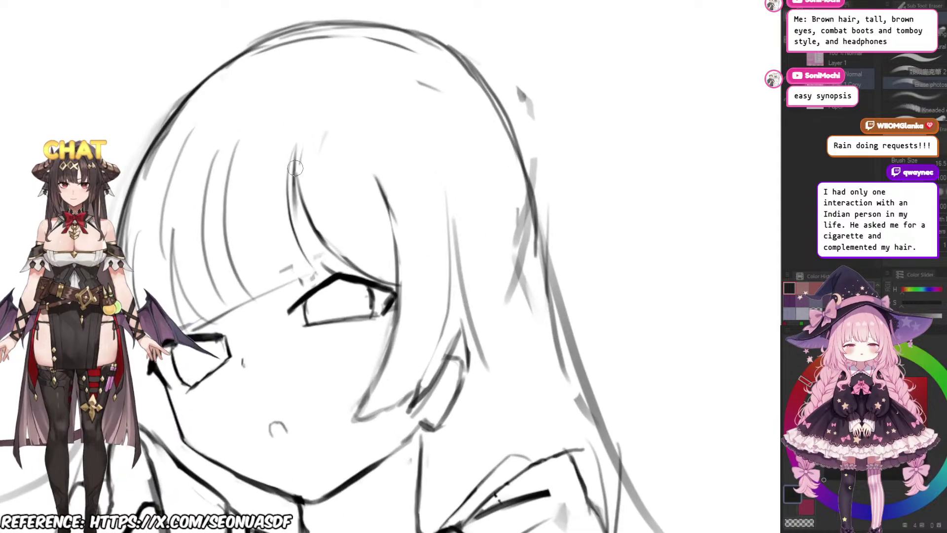
pyautogui.moveTo(298, 163); pyautogui.dragTo(328, 245)
pyautogui.press('p')
pyautogui.moveTo(295, 152); pyautogui.dragTo(355, 271)
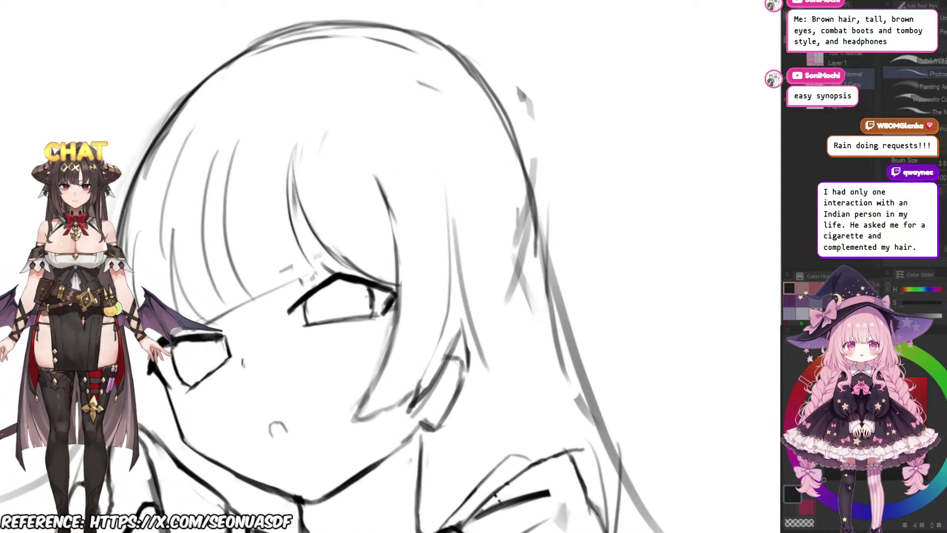
pyautogui.moveTo(296, 178)
pyautogui.mouseDown()
pyautogui.moveTo(365, 275)
pyautogui.moveTo(361, 242)
pyautogui.mouseUp()
pyautogui.press('e')
pyautogui.press('p')
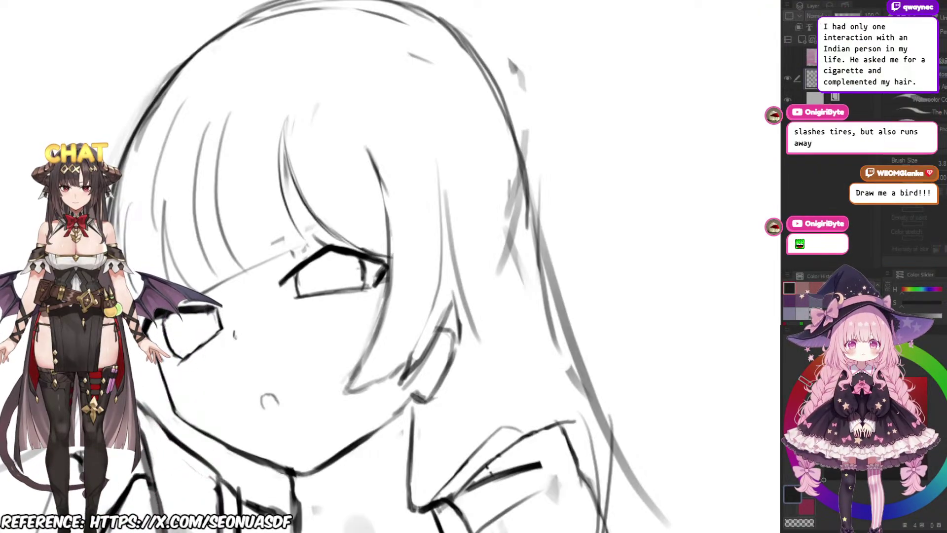
# Step: Lengthen the outer back hair strand diagonally outward past the right-hand shoulder with a thicker tapering stroke
pyautogui.moveTo(390, 267); pyautogui.dragTo(341, 205)
pyautogui.scroll(-5, 389, 246)
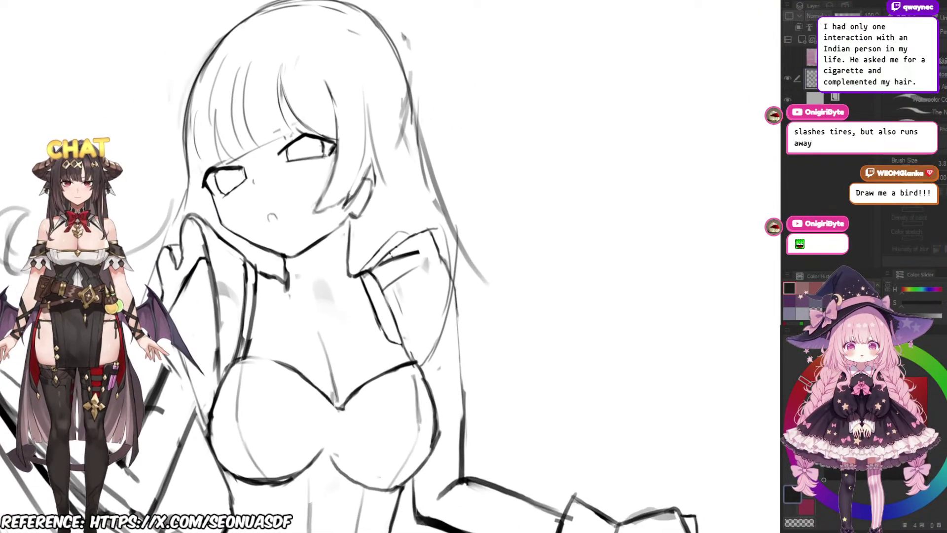
pyautogui.scroll(2, 513, 98)
pyautogui.scroll(-6, 443, 160)
pyautogui.scroll(4, 494, 212)
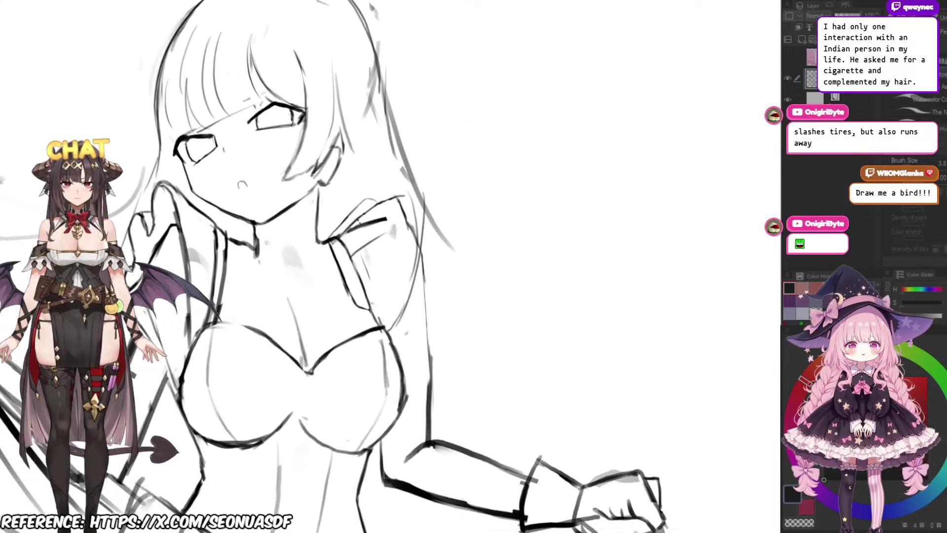
pyautogui.scroll(-5, 335, 267)
pyautogui.scroll(5, 336, 266)
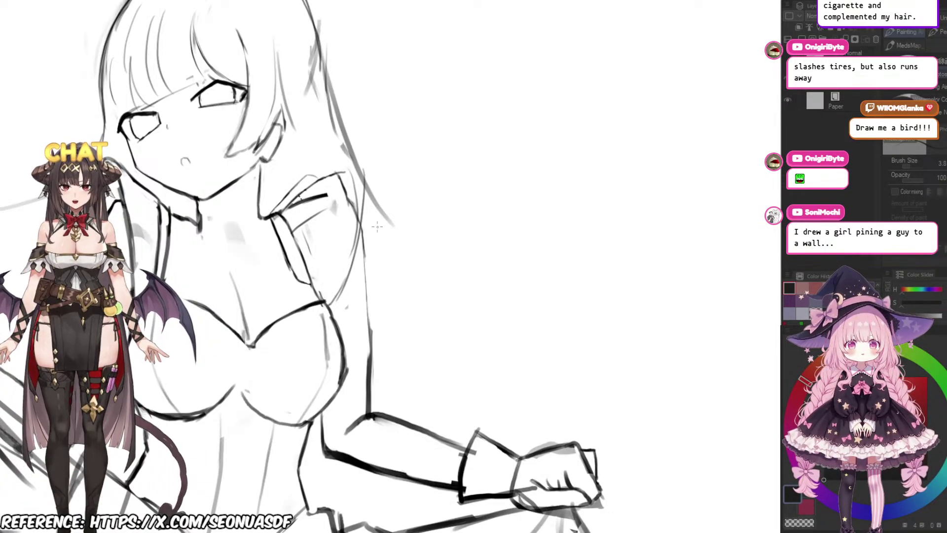
pyautogui.scroll(-3, 385, 145)
pyautogui.scroll(2, 385, 145)
pyautogui.moveTo(386, 166)
pyautogui.mouseDown()
pyautogui.moveTo(409, 132)
pyautogui.moveTo(443, 220)
pyautogui.mouseUp()
pyautogui.scroll(-2, 406, 132)
pyautogui.scroll(2, 405, 133)
pyautogui.scroll(3, 403, 165)
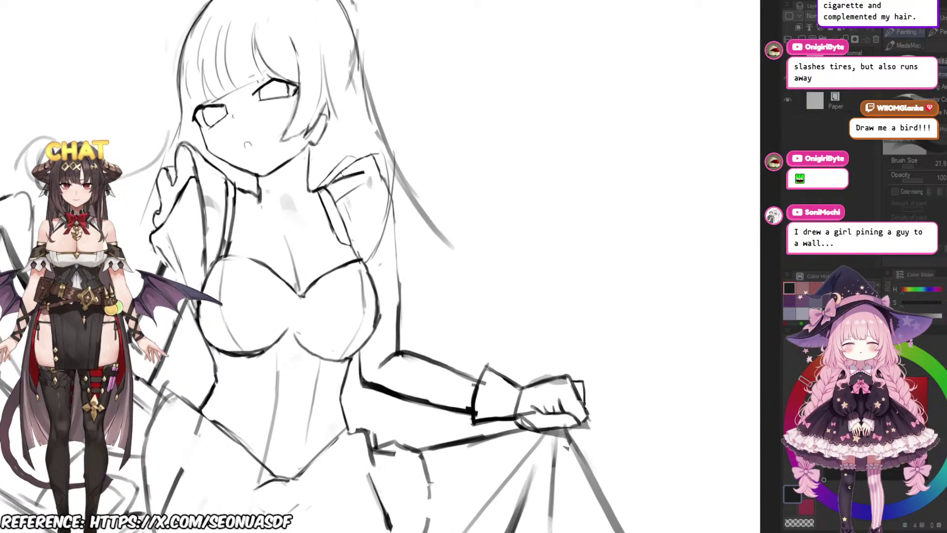
pyautogui.moveTo(421, 191); pyautogui.dragTo(415, 180)
pyautogui.moveTo(370, 129)
pyautogui.mouseDown()
pyautogui.moveTo(411, 201)
pyautogui.moveTo(413, 236)
pyautogui.mouseUp()
pyautogui.scroll(2, 399, 170)
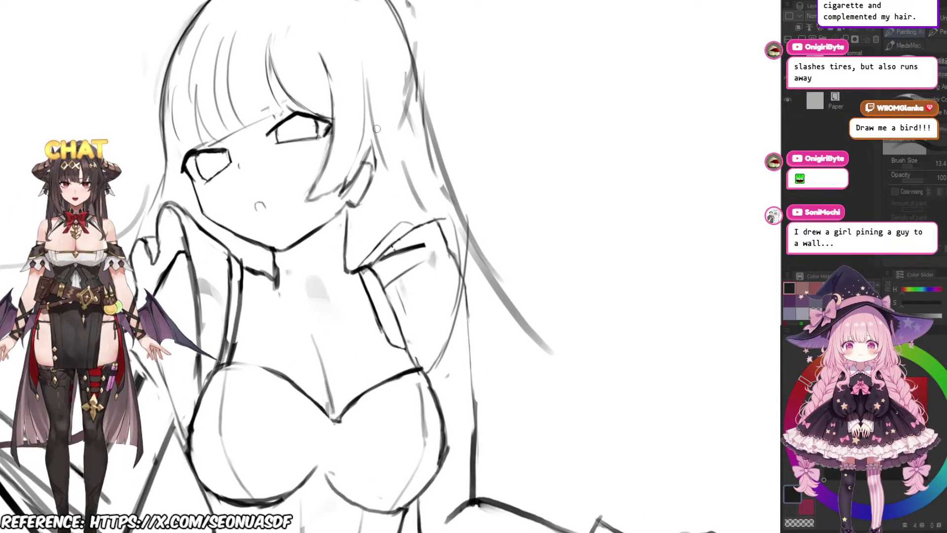
# Step: Try to add an inner hair strand falling behind the ear, undoing the trial stroke
pyautogui.scroll(1, 394, 180)
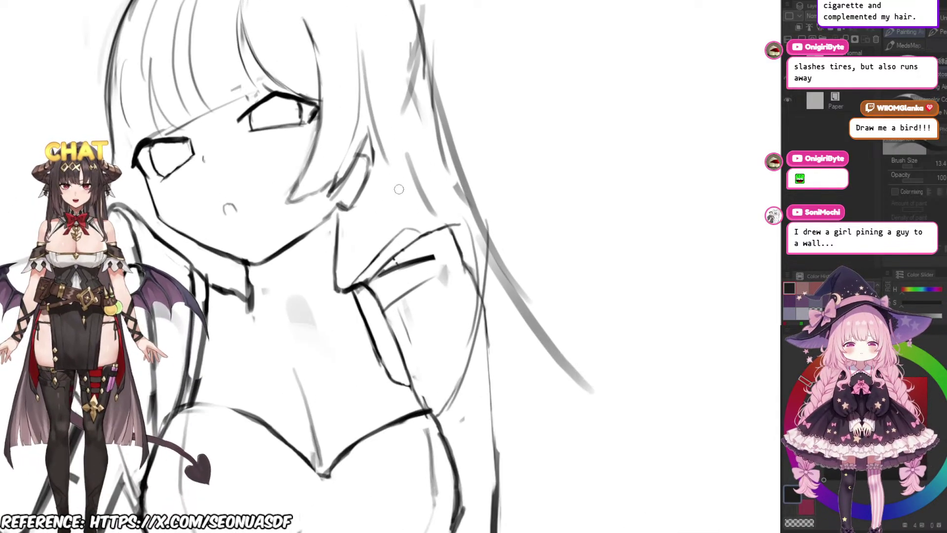
pyautogui.moveTo(395, 143)
pyautogui.mouseDown()
pyautogui.moveTo(410, 204)
pyautogui.moveTo(398, 184)
pyautogui.moveTo(415, 138)
pyautogui.mouseUp()
pyautogui.hotkey('ctrl', 'z')
pyautogui.scroll(-3, 425, 124)
pyautogui.moveTo(496, 185); pyautogui.dragTo(454, 150)
pyautogui.scroll(2, 455, 151)
pyautogui.moveTo(398, 188); pyautogui.dragTo(395, 159)
pyautogui.scroll(-2, 405, 198)
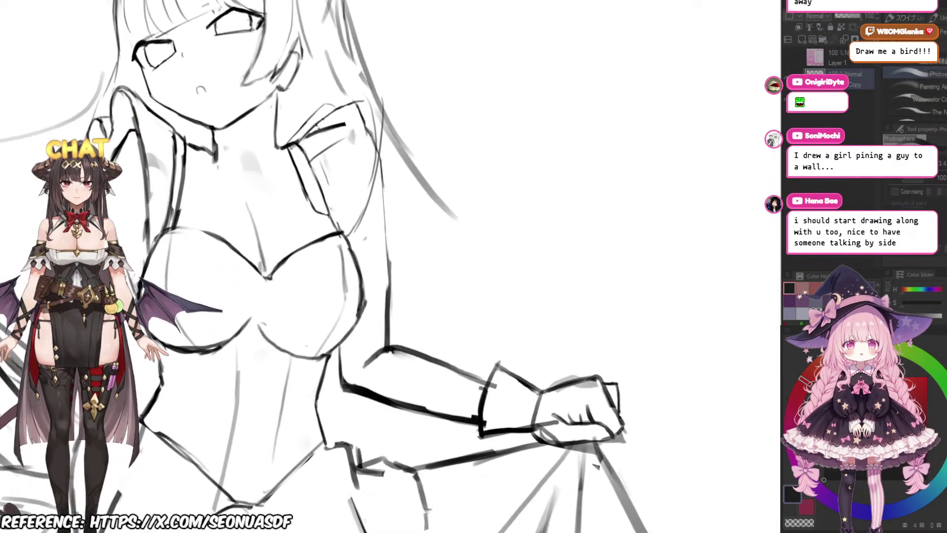
pyautogui.scroll(2, 395, 197)
pyautogui.scroll(-2, 427, 141)
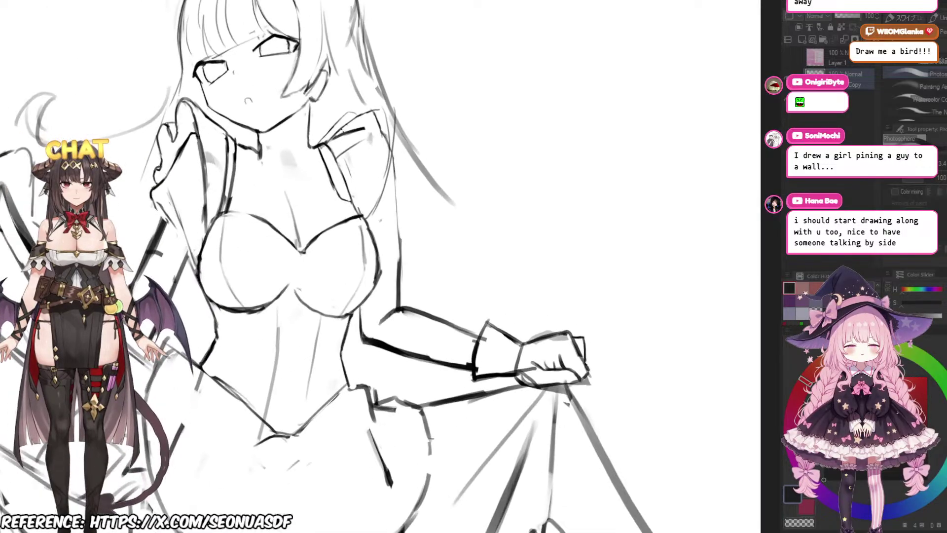
# Step: Extend the tip of the outer back hair strand farther outward and down toward the raised skirt hand
pyautogui.scroll(1, 427, 141)
pyautogui.moveTo(434, 184); pyautogui.dragTo(542, 296)
pyautogui.scroll(-2, 583, 316)
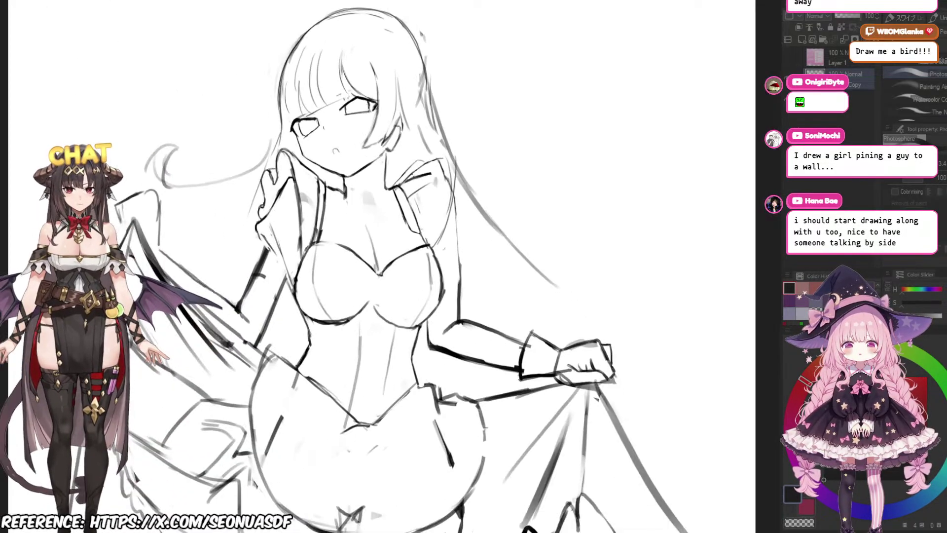
pyautogui.scroll(1, 554, 255)
pyautogui.press('e')
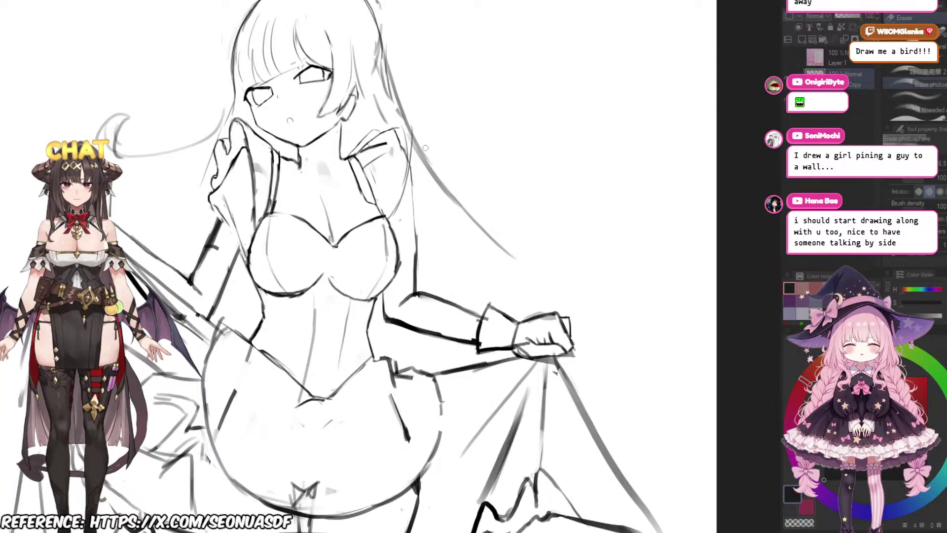
# Step: Sketch overlapping strokes for the long hair strand falling behind the puffed sleeve on the outstretched-arm side
pyautogui.press('b')
pyautogui.scroll(2, 429, 156)
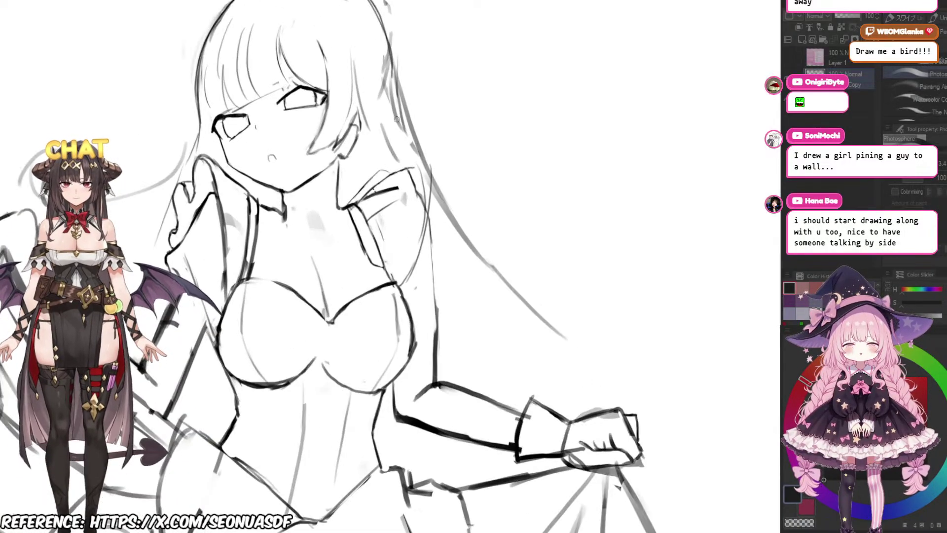
pyautogui.hotkey('ctrl', 'z')
pyautogui.moveTo(380, 99); pyautogui.dragTo(452, 184)
pyautogui.moveTo(415, 148)
pyautogui.mouseDown()
pyautogui.moveTo(487, 243)
pyautogui.moveTo(465, 238)
pyautogui.mouseUp()
pyautogui.scroll(-3, 495, 246)
pyautogui.scroll(2, 499, 252)
pyautogui.scroll(-2, 491, 227)
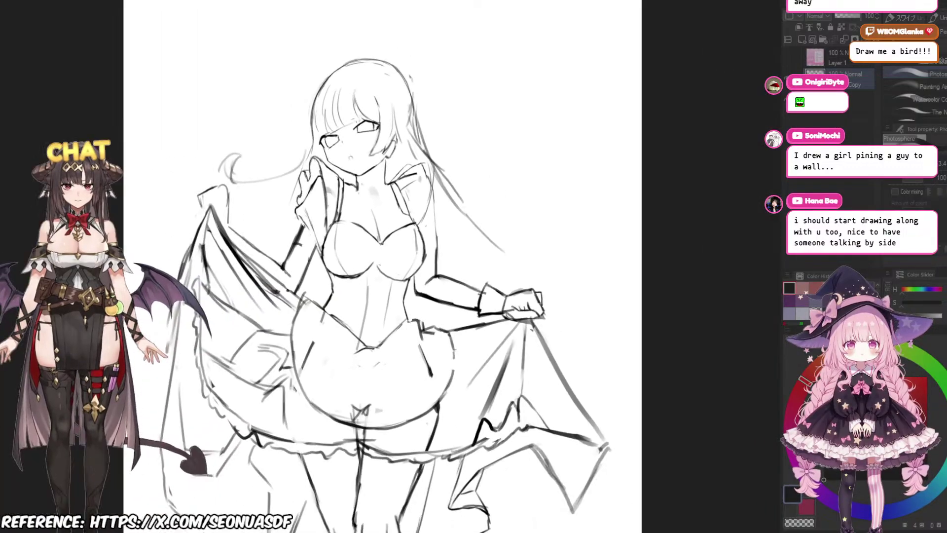
pyautogui.scroll(3, 488, 225)
pyautogui.scroll(-2, 527, 186)
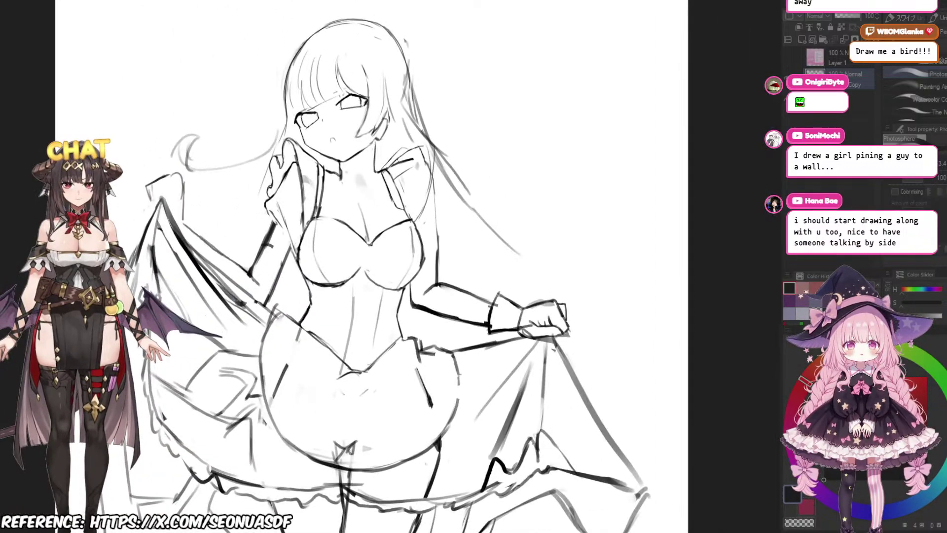
pyautogui.scroll(2, 522, 187)
pyautogui.moveTo(471, 209); pyautogui.dragTo(421, 197)
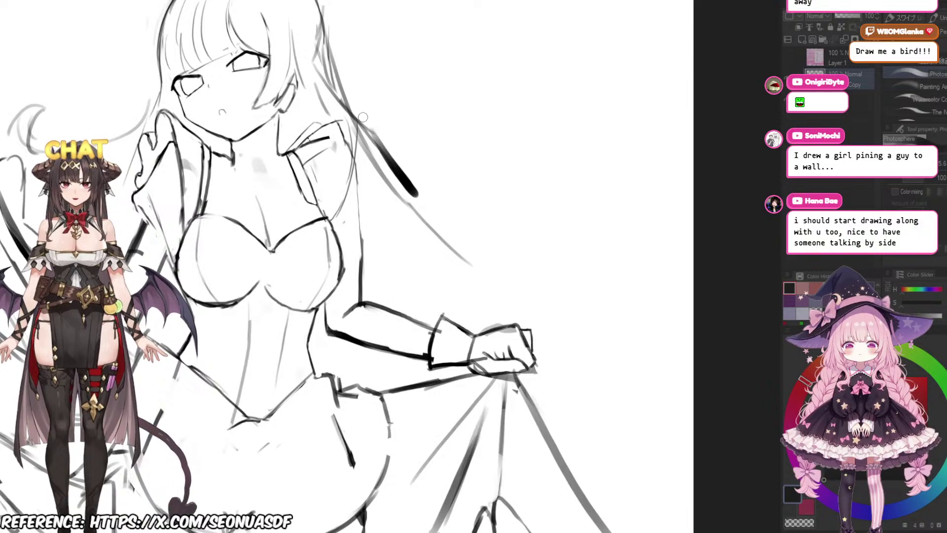
pyautogui.press('e')
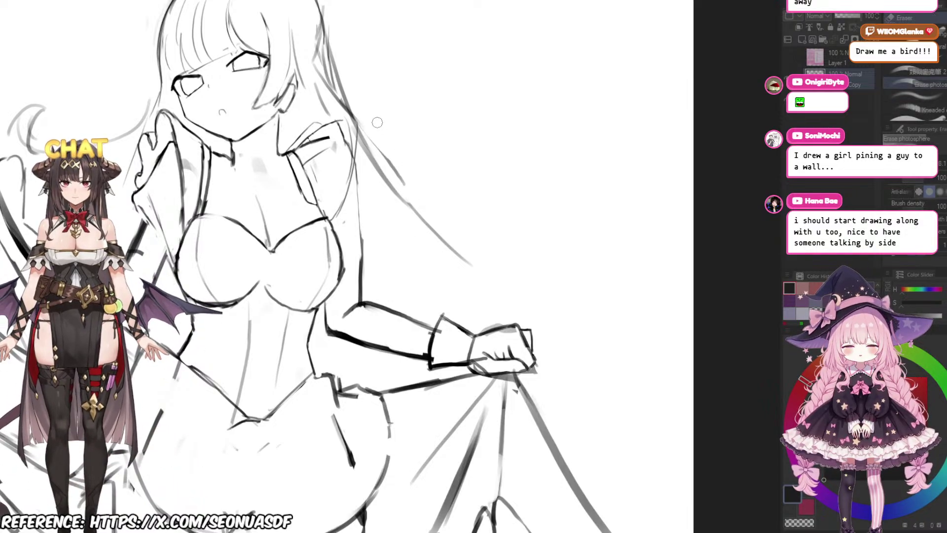
# Step: Darken the middle section of the long hair strand beside the puffed sleeve, above the outstretched arm
pyautogui.press('b')
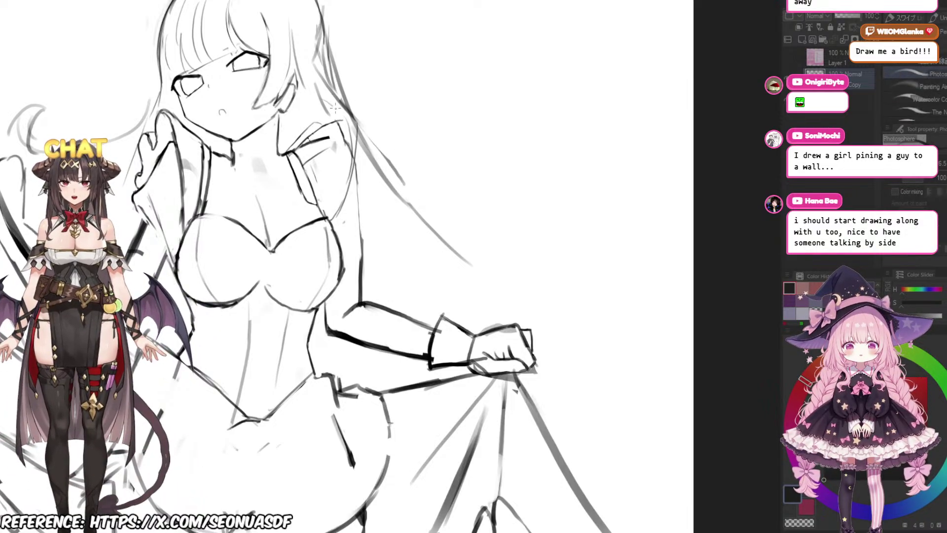
pyautogui.moveTo(349, 117); pyautogui.dragTo(417, 196)
pyautogui.press('e')
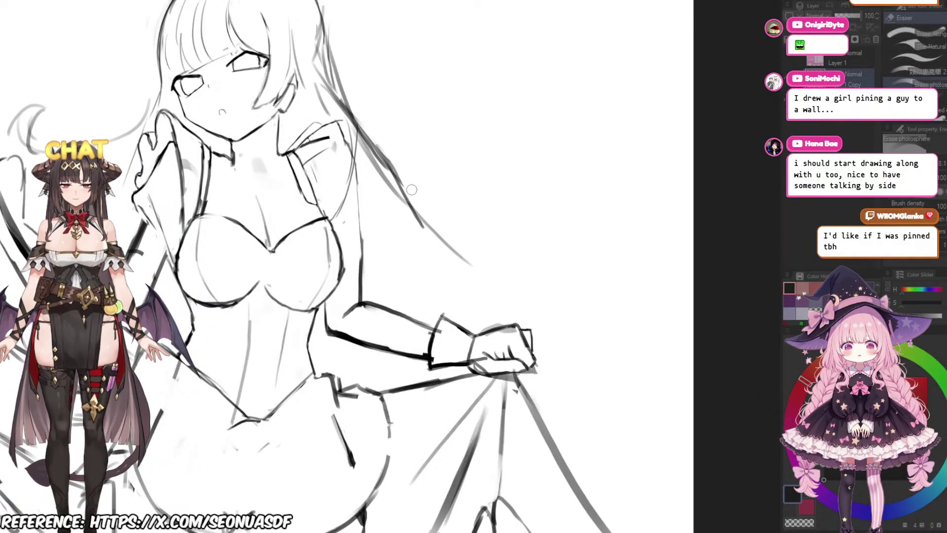
pyautogui.scroll(-4, 435, 148)
pyautogui.scroll(3, 434, 134)
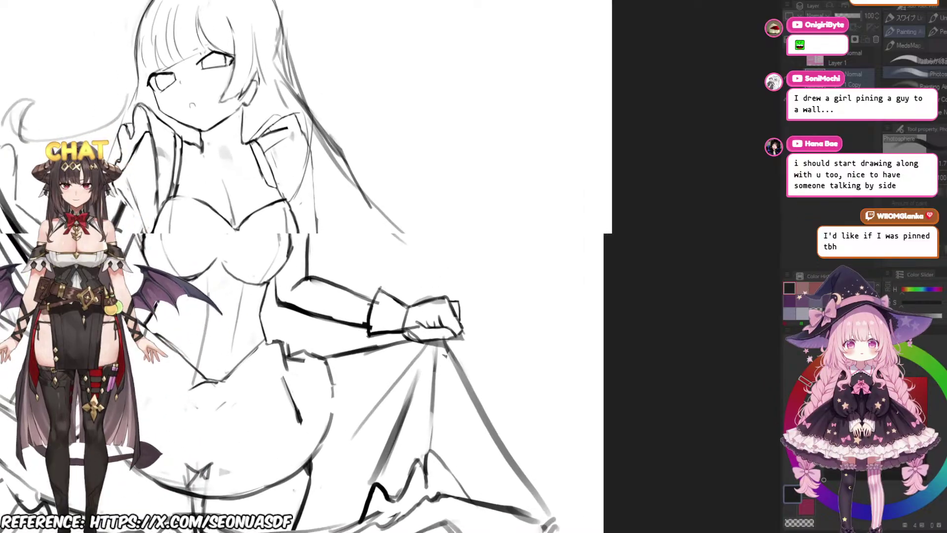
# Step: Extend the long hair strand in a smooth outward curve ending just above the hand holding the skirt
pyautogui.press('p')
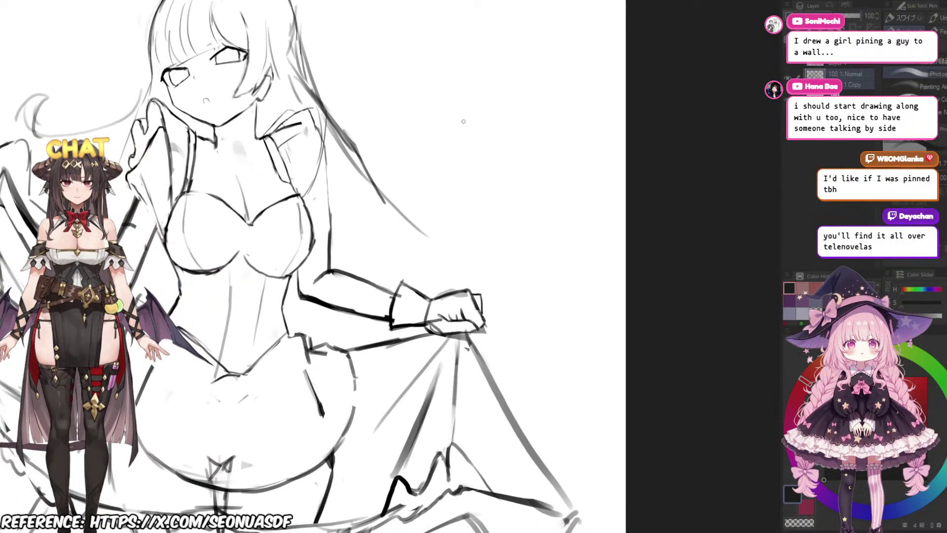
pyautogui.scroll(-2, 444, 128)
pyautogui.scroll(1, 444, 129)
pyautogui.moveTo(438, 170); pyautogui.dragTo(435, 148)
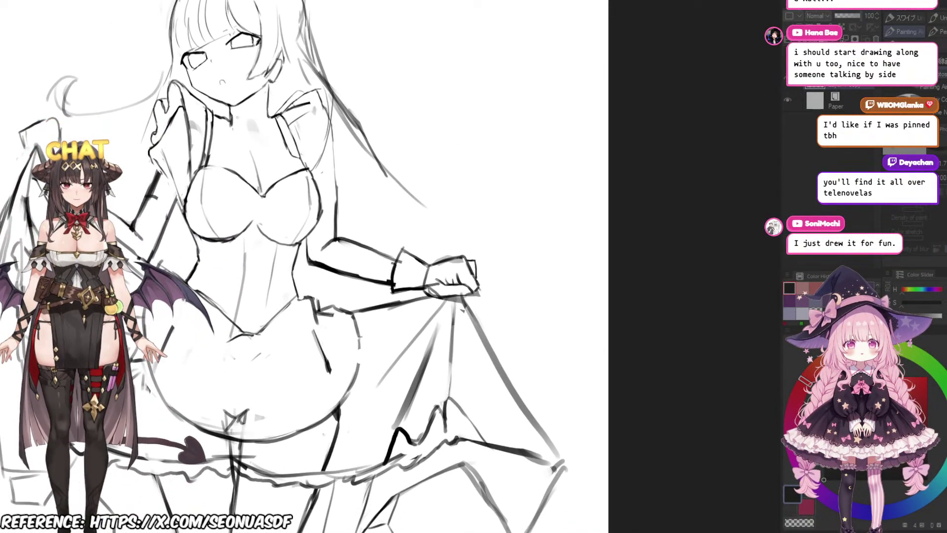
pyautogui.scroll(3, 434, 148)
pyautogui.moveTo(315, 266); pyautogui.dragTo(309, 259)
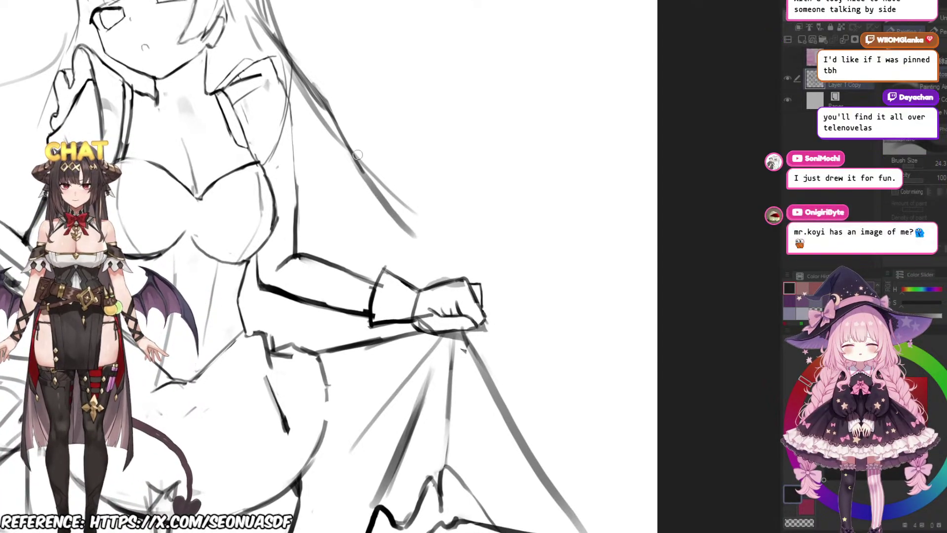
pyautogui.moveTo(355, 160); pyautogui.dragTo(480, 253)
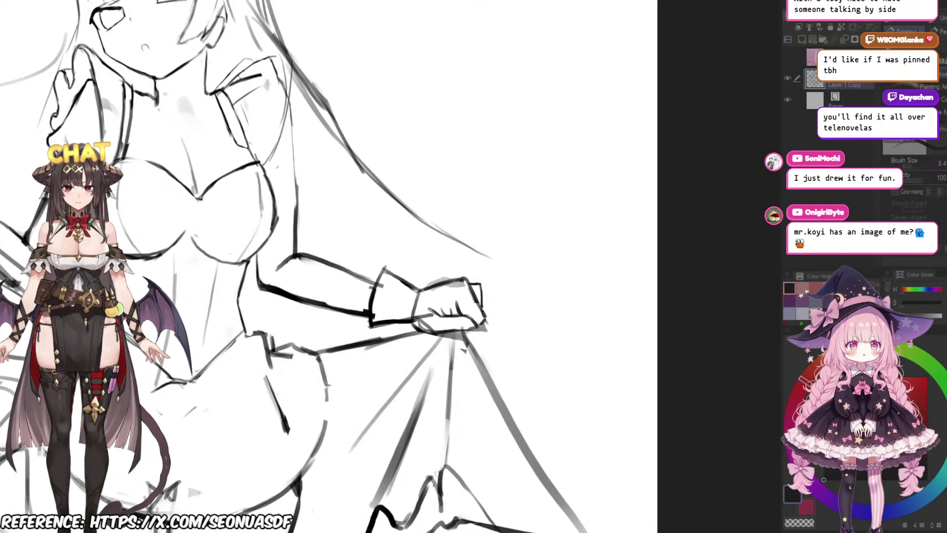
pyautogui.scroll(-1, 530, 245)
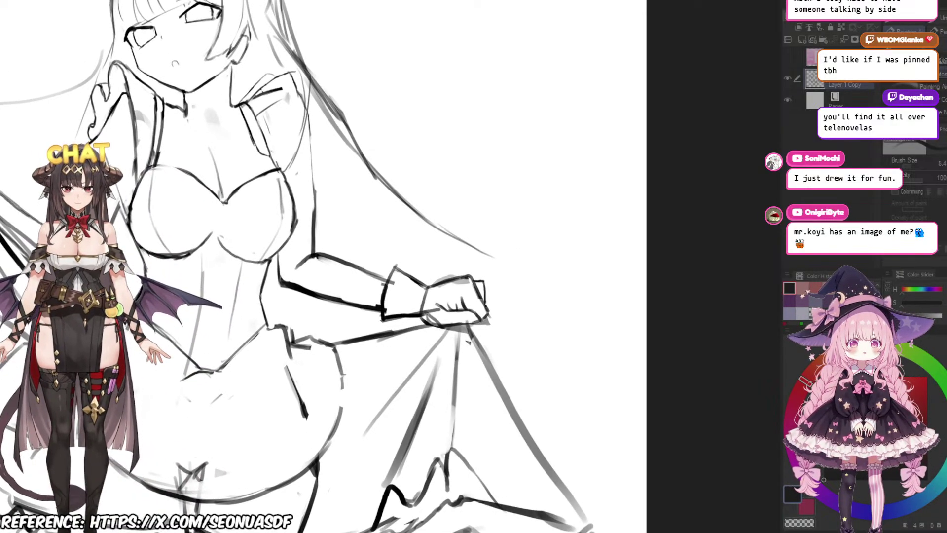
# Step: Add loose strands along the long hair curve and in the space between it and the outstretched arm
pyautogui.scroll(-5, 537, 269)
pyautogui.scroll(3, 468, 289)
pyautogui.moveTo(483, 287); pyautogui.dragTo(505, 277)
pyautogui.scroll(-3, 512, 270)
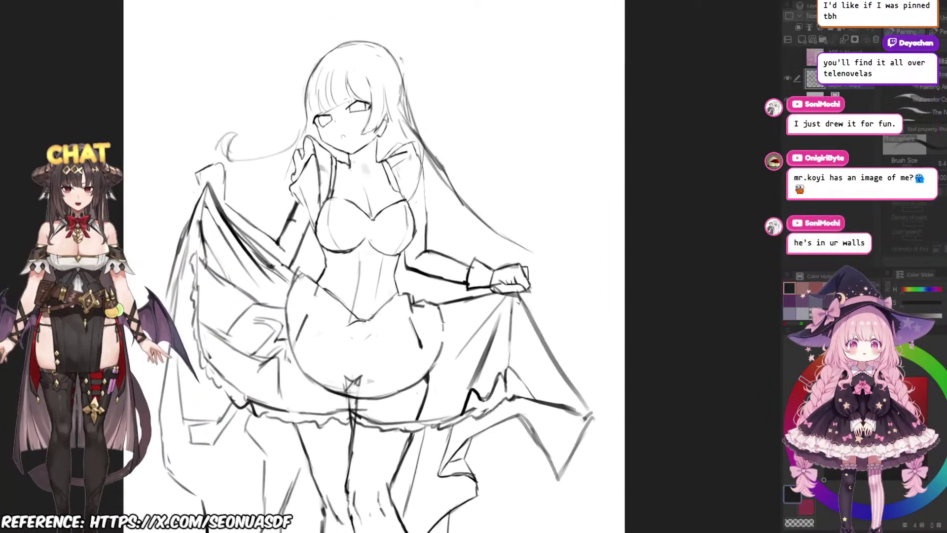
pyautogui.scroll(3, 530, 271)
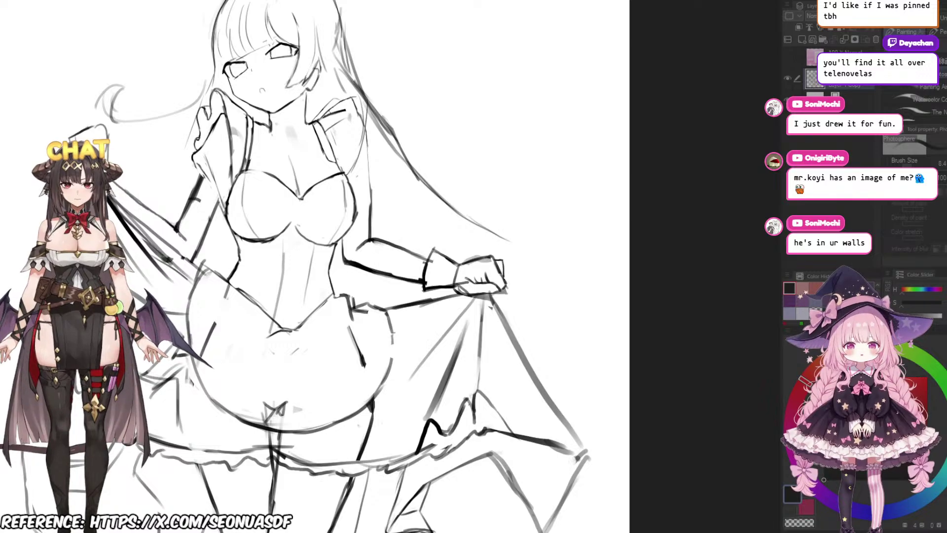
pyautogui.scroll(3, 453, 180)
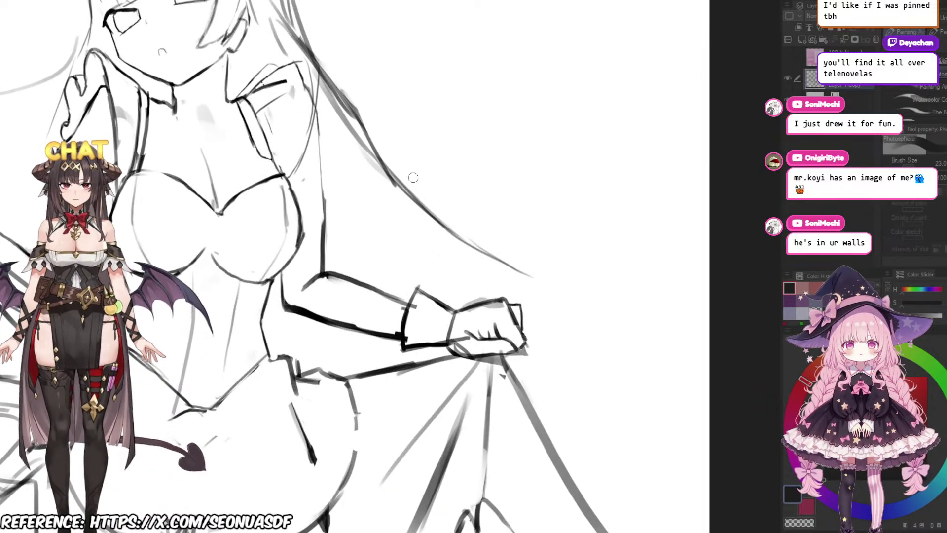
pyautogui.moveTo(347, 137)
pyautogui.mouseDown()
pyautogui.moveTo(459, 229)
pyautogui.moveTo(505, 242)
pyautogui.mouseUp()
pyautogui.moveTo(390, 208)
pyautogui.mouseDown()
pyautogui.moveTo(500, 246)
pyautogui.moveTo(448, 225)
pyautogui.mouseUp()
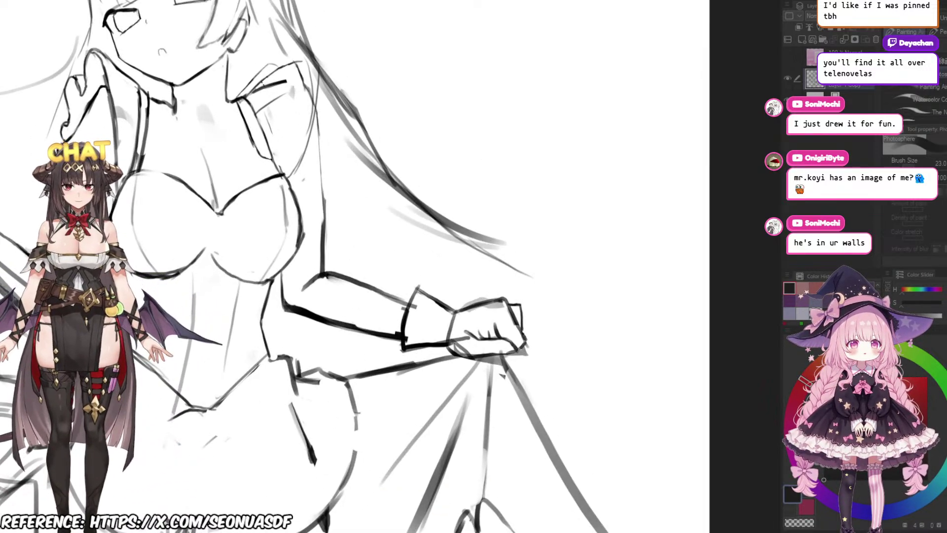
pyautogui.scroll(-4, 555, 222)
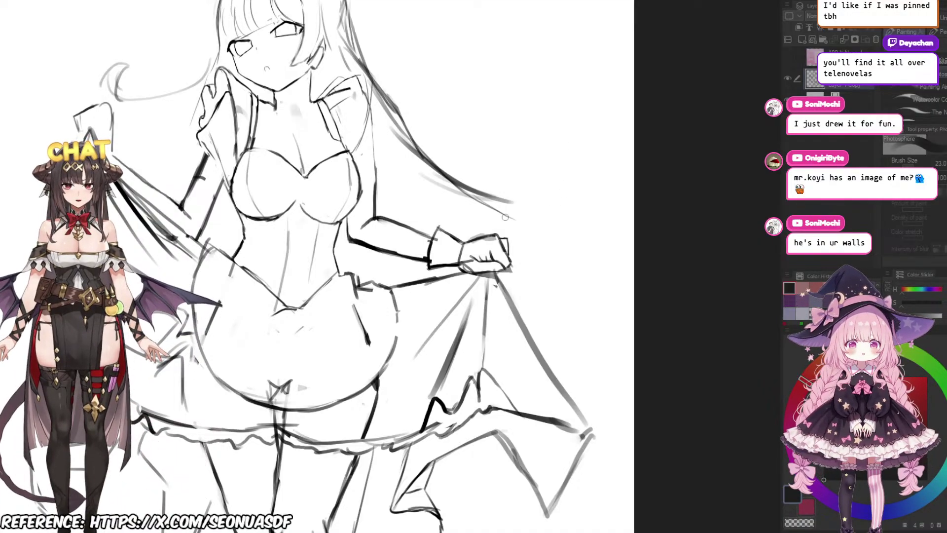
pyautogui.moveTo(442, 248); pyautogui.dragTo(577, 301)
pyautogui.scroll(-2, 464, 256)
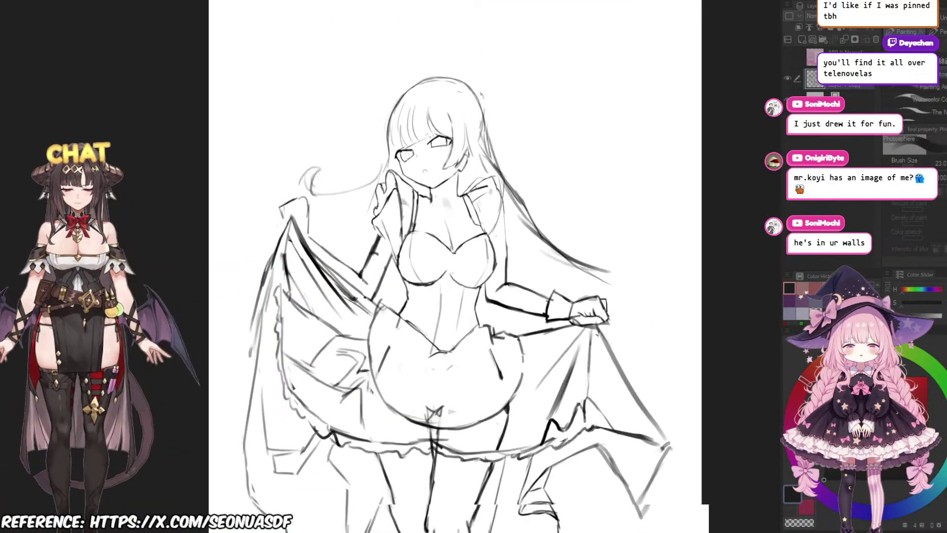
# Step: Darken the inner hair line along the crown of the head
pyautogui.moveTo(494, 207); pyautogui.dragTo(498, 261)
pyautogui.scroll(3, 535, 187)
pyautogui.scroll(2, 455, 197)
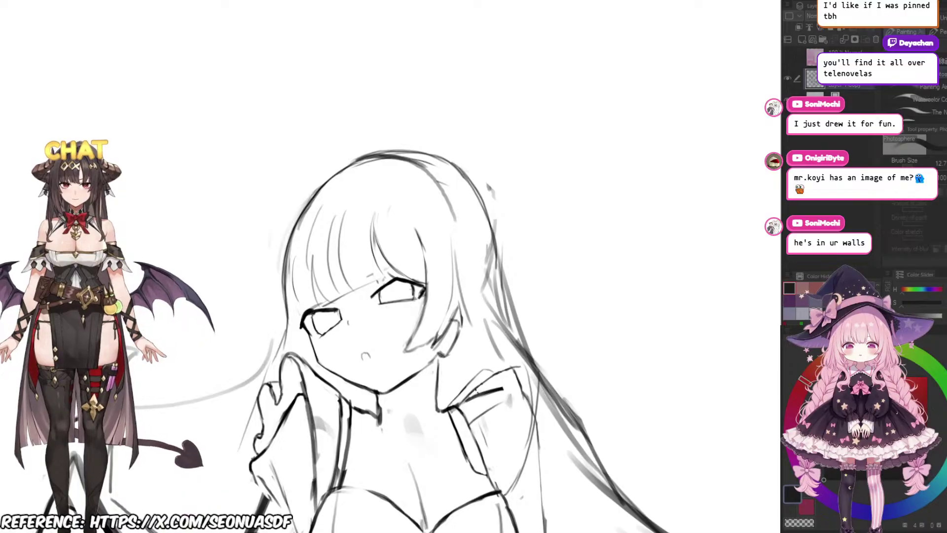
pyautogui.moveTo(409, 161)
pyautogui.mouseDown()
pyautogui.moveTo(383, 158)
pyautogui.moveTo(438, 178)
pyautogui.mouseUp()
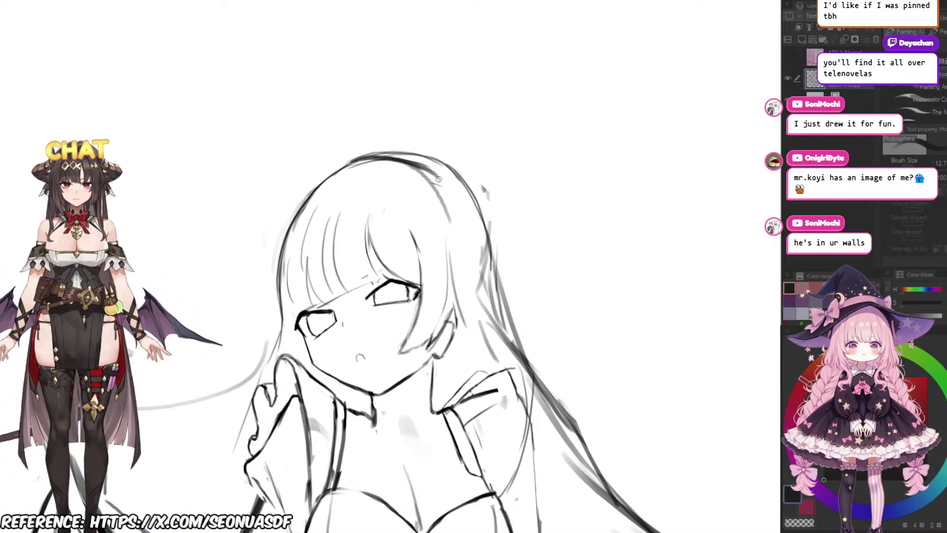
pyautogui.press('e')
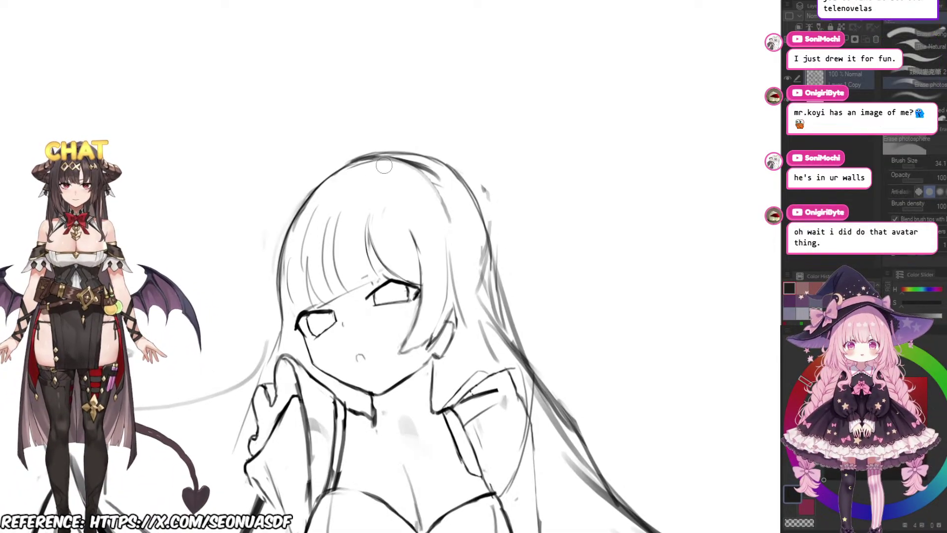
# Step: Shrink the brush to about 4.9 and refine the inner hair line on the crown
pyautogui.press('b')
pyautogui.press('[')
pyautogui.press('[')
pyautogui.press('[')
pyautogui.press('[')
pyautogui.press('[')
pyautogui.scroll(2, 397, 162)
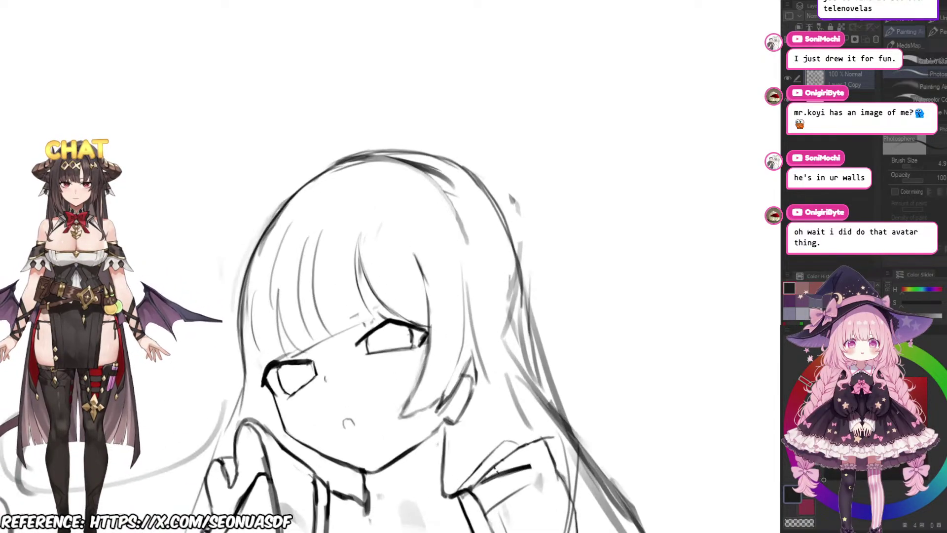
pyautogui.moveTo(378, 156); pyautogui.dragTo(363, 145)
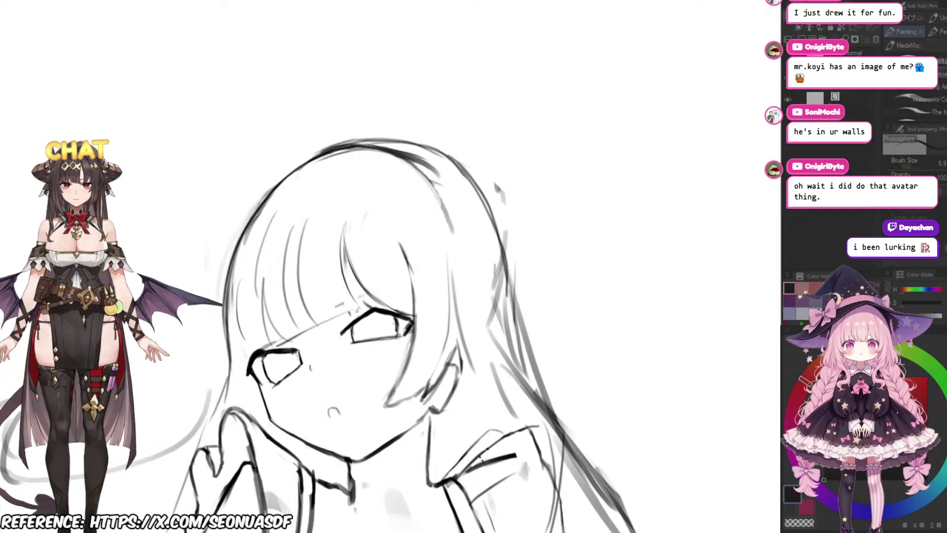
pyautogui.moveTo(437, 187); pyautogui.dragTo(444, 186)
pyautogui.moveTo(392, 163); pyautogui.dragTo(361, 148)
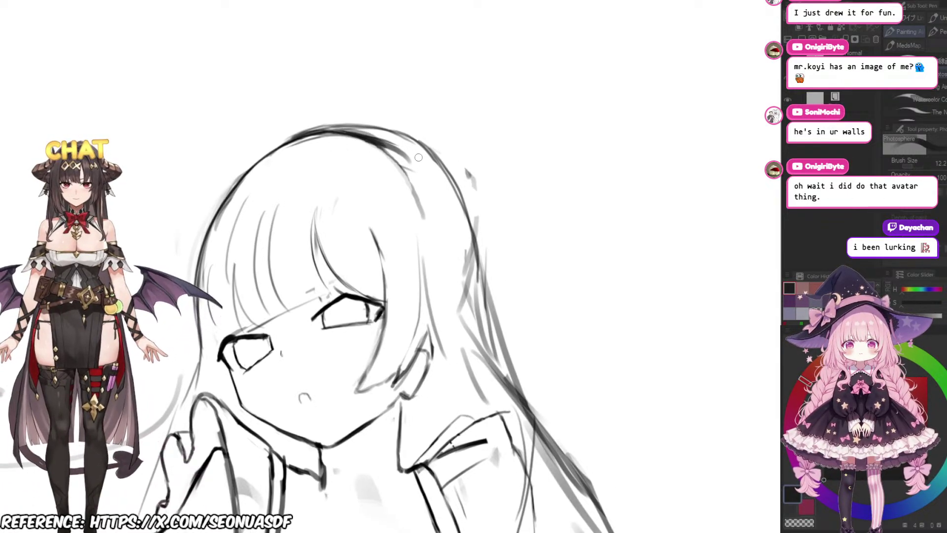
pyautogui.hotkey('ctrl', 'z')
pyautogui.moveTo(317, 131); pyautogui.dragTo(404, 162)
pyautogui.hotkey('ctrl', 'z')
pyautogui.moveTo(359, 135); pyautogui.dragTo(409, 170)
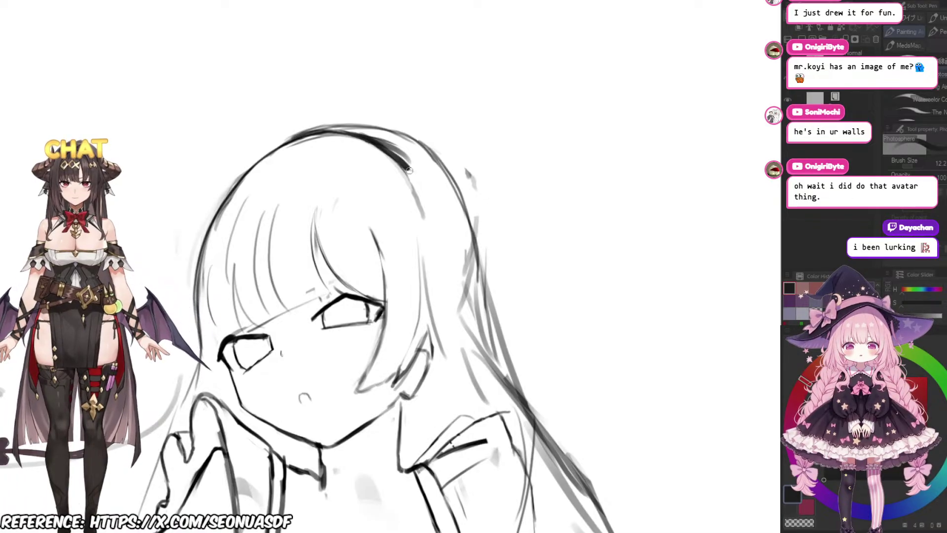
pyautogui.hotkey('ctrl', 'z')
pyautogui.moveTo(357, 136); pyautogui.dragTo(421, 195)
pyautogui.hotkey('ctrl', 'z')
# Step: Draw the inner hair strand curving from the crown down to the side of the head and trim its inner edge
pyautogui.moveTo(324, 130)
pyautogui.mouseDown()
pyautogui.moveTo(389, 155)
pyautogui.moveTo(427, 220)
pyautogui.mouseUp()
pyautogui.moveTo(406, 164); pyautogui.dragTo(428, 223)
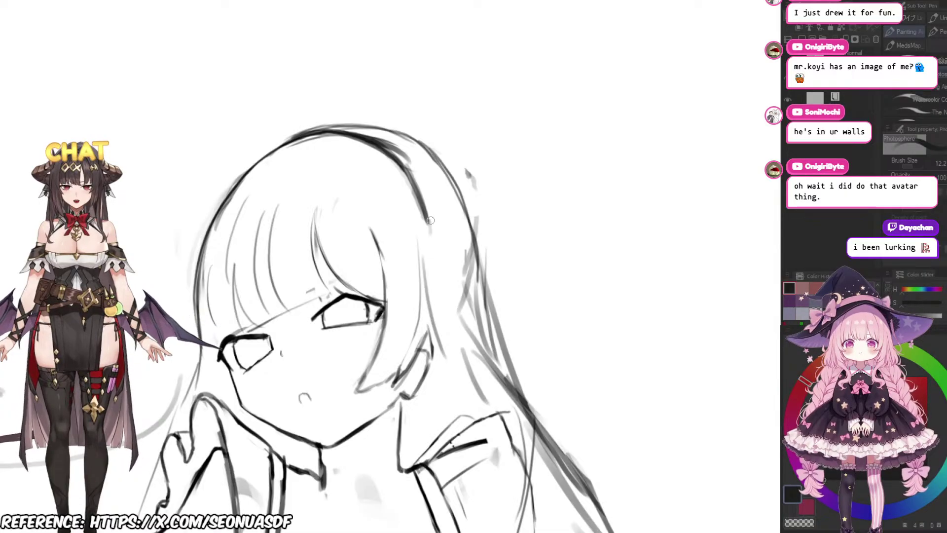
pyautogui.hotkey('ctrl', 'z')
pyautogui.moveTo(396, 159)
pyautogui.mouseDown()
pyautogui.moveTo(426, 230)
pyautogui.moveTo(429, 268)
pyautogui.moveTo(432, 256)
pyautogui.mouseUp()
pyautogui.hotkey('ctrl', 'z')
pyautogui.press('e')
pyautogui.moveTo(384, 156); pyautogui.dragTo(412, 216)
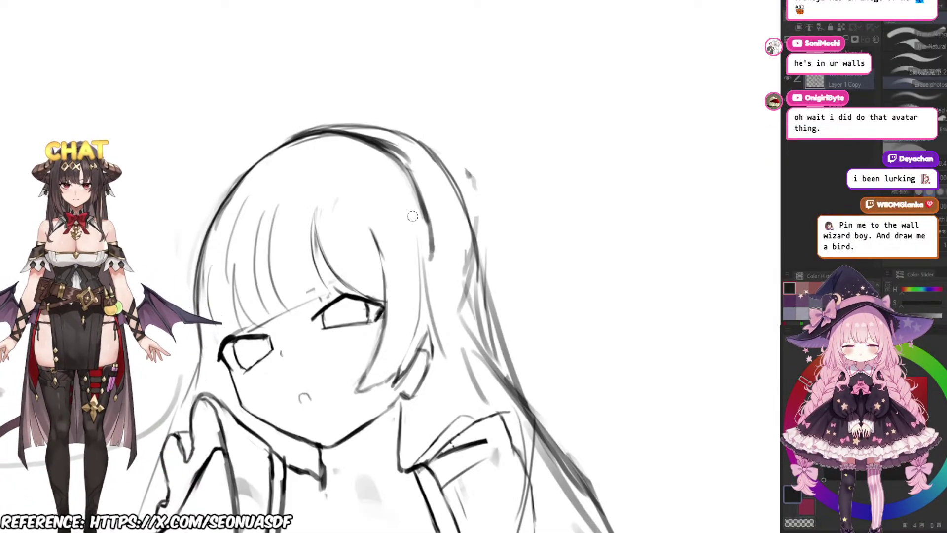
# Step: Thicken the start of the inner hair strand at the crown and erase the excess along its underside
pyautogui.press('b')
pyautogui.moveTo(421, 151); pyautogui.dragTo(401, 157)
pyautogui.scroll(-1, 414, 168)
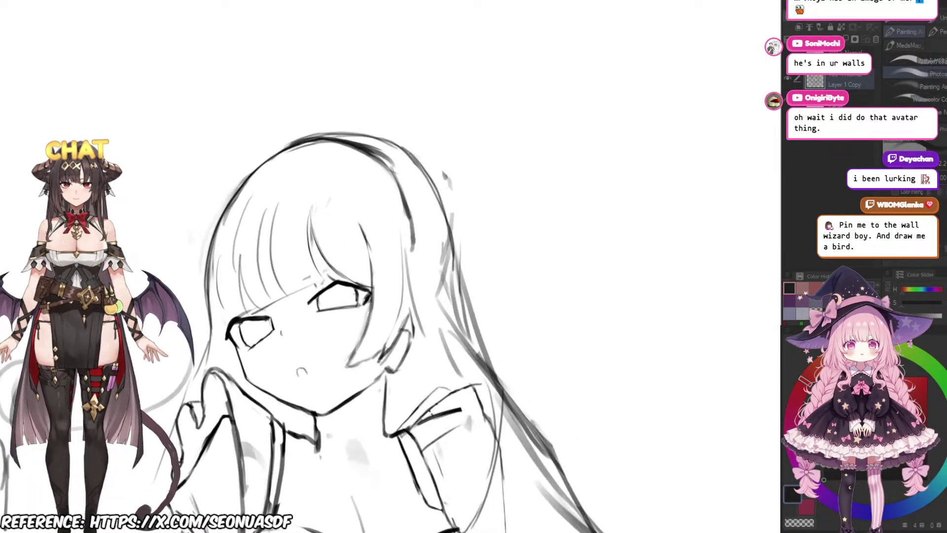
pyautogui.scroll(2, 399, 143)
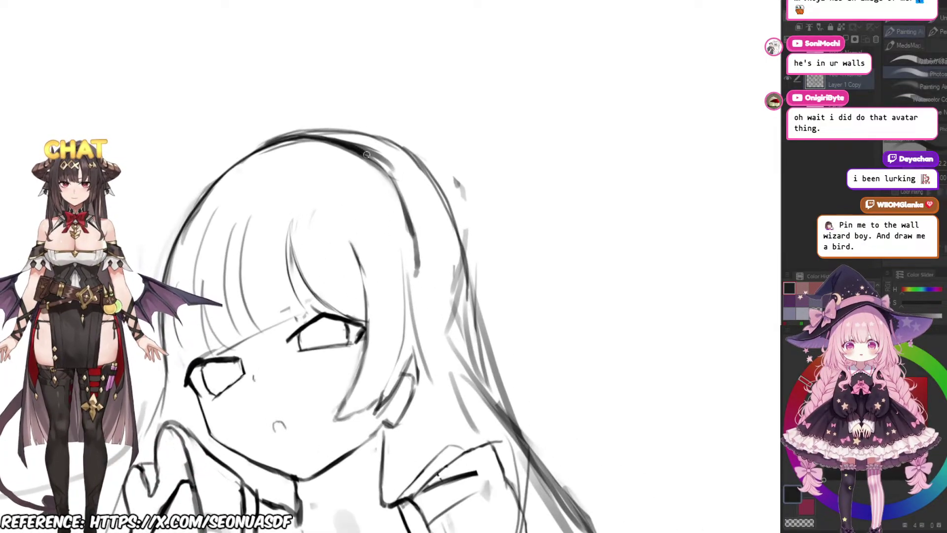
pyautogui.press('e')
pyautogui.press('e')
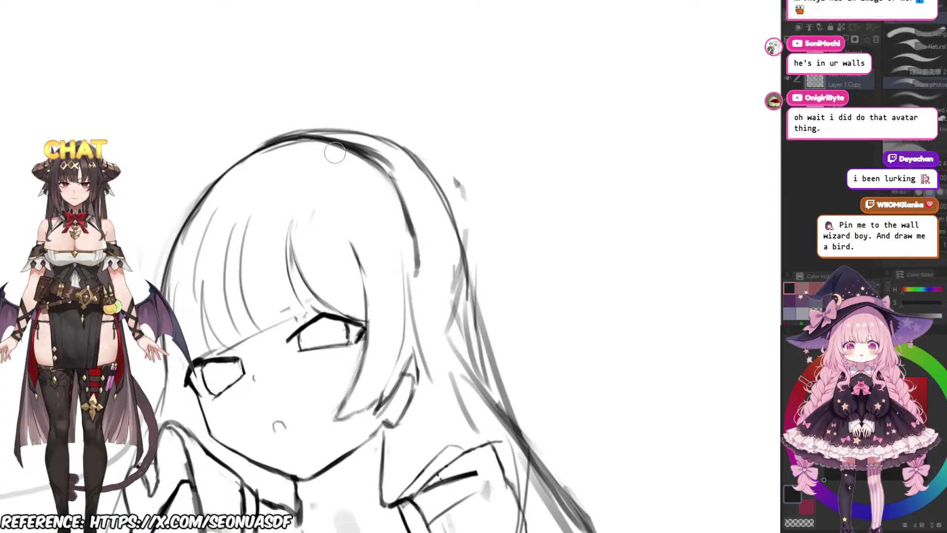
pyautogui.press('b')
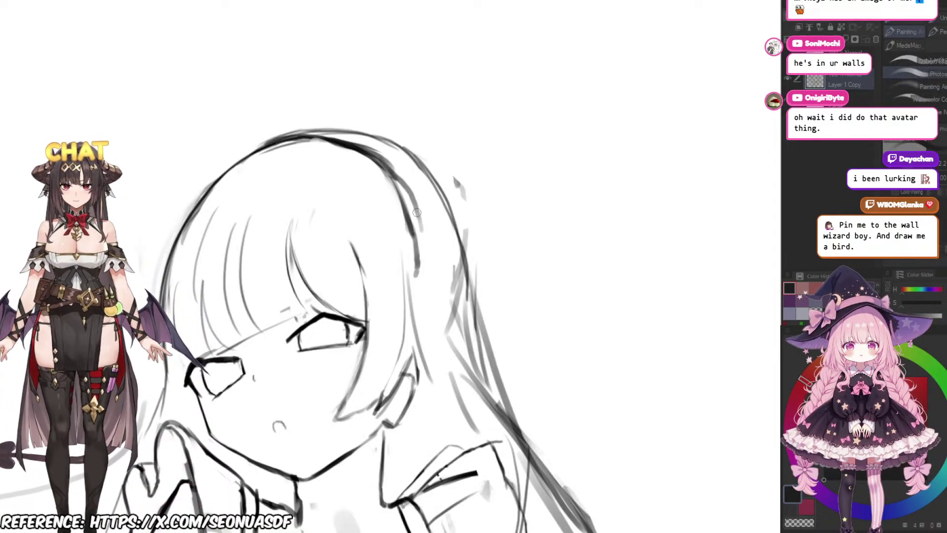
# Step: Go over the inner hair strand from the crown downward, and erase its lower section along the side of the head
pyautogui.hotkey('ctrl', 'z')
pyautogui.moveTo(400, 191); pyautogui.dragTo(359, 157)
pyautogui.moveTo(334, 123)
pyautogui.mouseDown()
pyautogui.moveTo(357, 150)
pyautogui.moveTo(372, 210)
pyautogui.mouseUp()
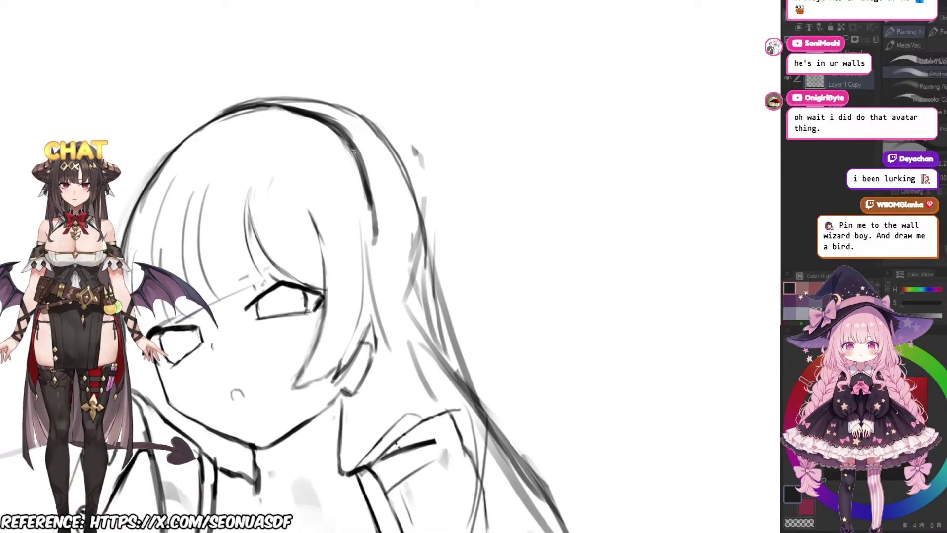
pyautogui.moveTo(357, 153); pyautogui.dragTo(376, 241)
pyautogui.press('e')
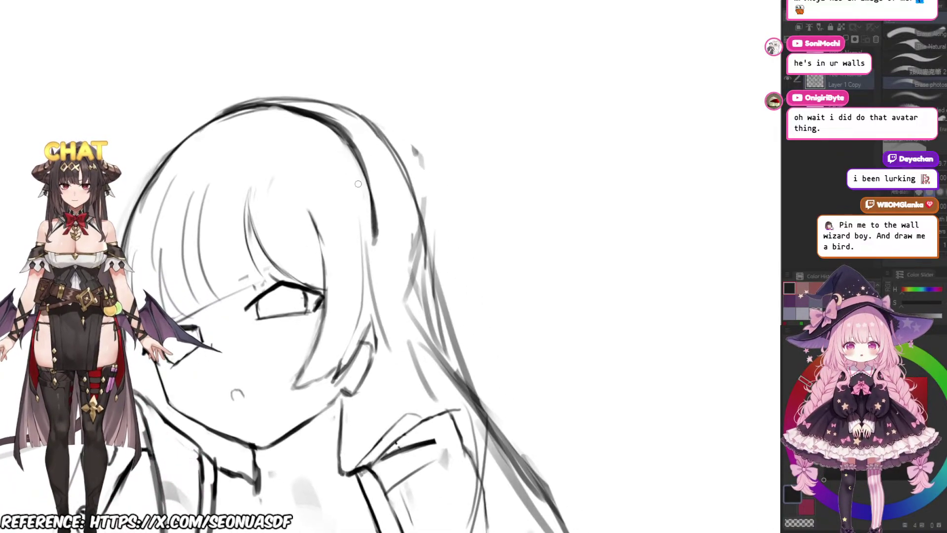
pyautogui.moveTo(364, 156); pyautogui.dragTo(377, 240)
pyautogui.press('b')
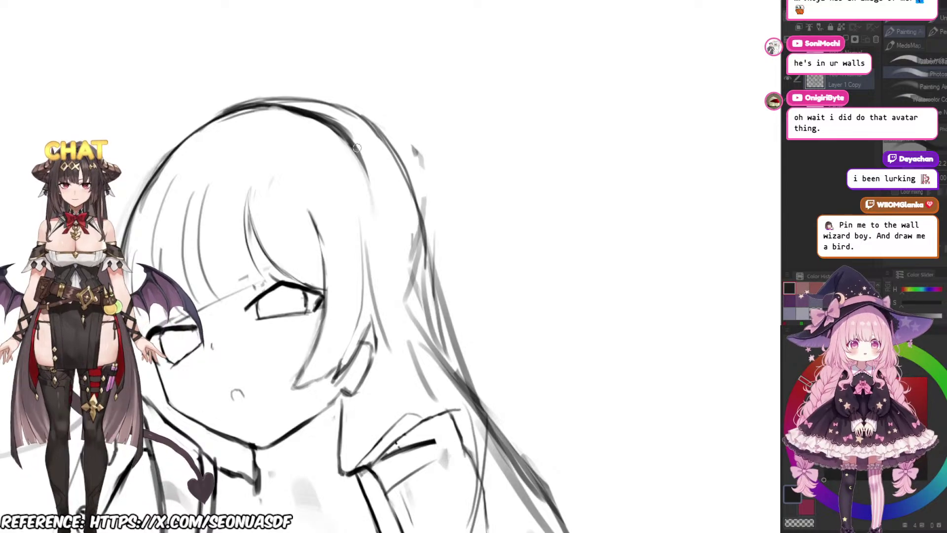
# Step: Extend the inner hair strand from the crown farther down the side of the head with a thick, tapering stroke
pyautogui.moveTo(342, 135)
pyautogui.mouseDown()
pyautogui.moveTo(381, 225)
pyautogui.moveTo(395, 232)
pyautogui.mouseUp()
pyautogui.moveTo(377, 194); pyautogui.dragTo(384, 242)
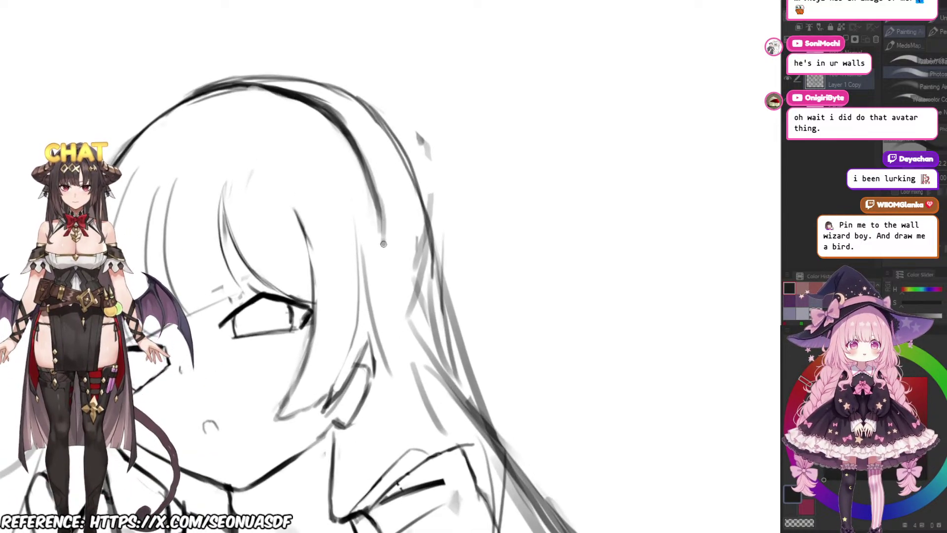
pyautogui.scroll(-6, 384, 241)
pyautogui.scroll(5, 384, 240)
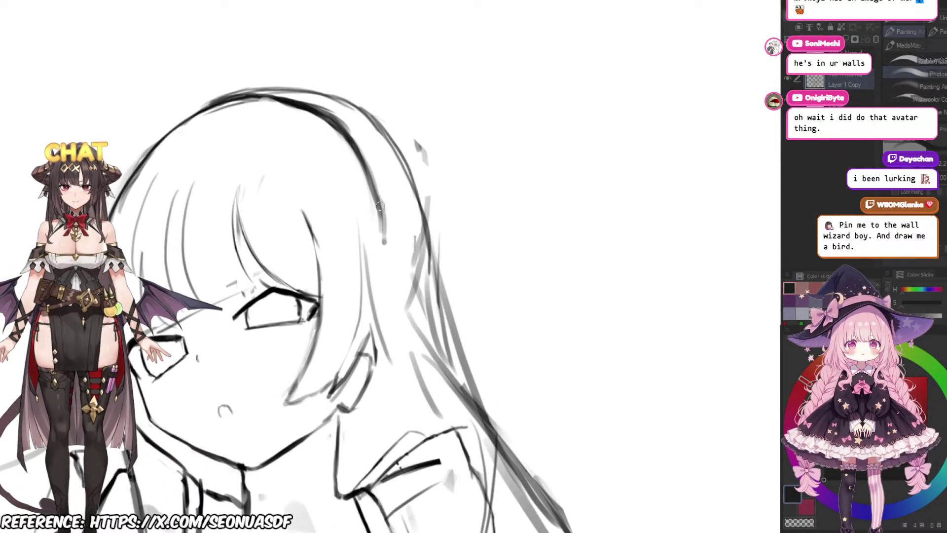
pyautogui.scroll(-1, 424, 205)
pyautogui.scroll(5, 452, 205)
pyautogui.scroll(-5, 453, 204)
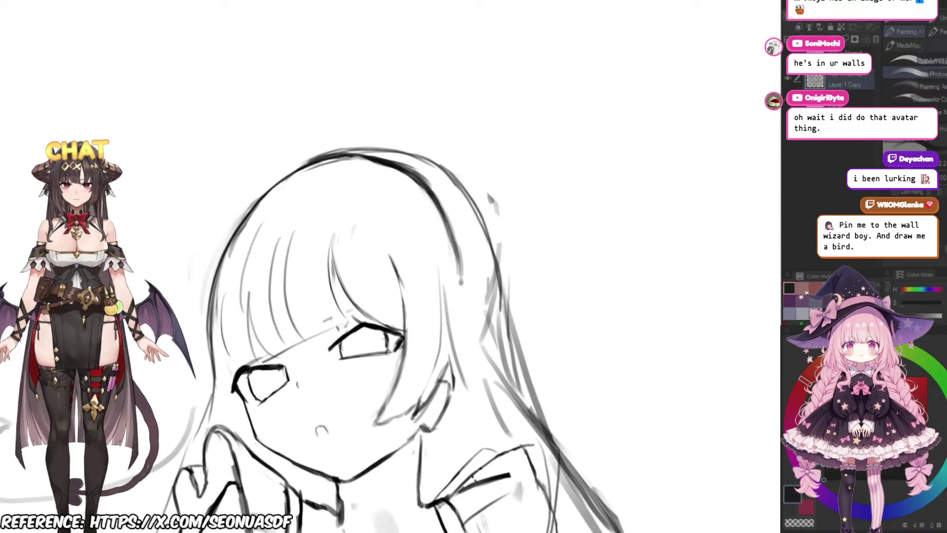
pyautogui.scroll(5, 454, 202)
pyautogui.moveTo(250, 92); pyautogui.dragTo(304, 191)
pyautogui.hotkey('ctrl', 'z')
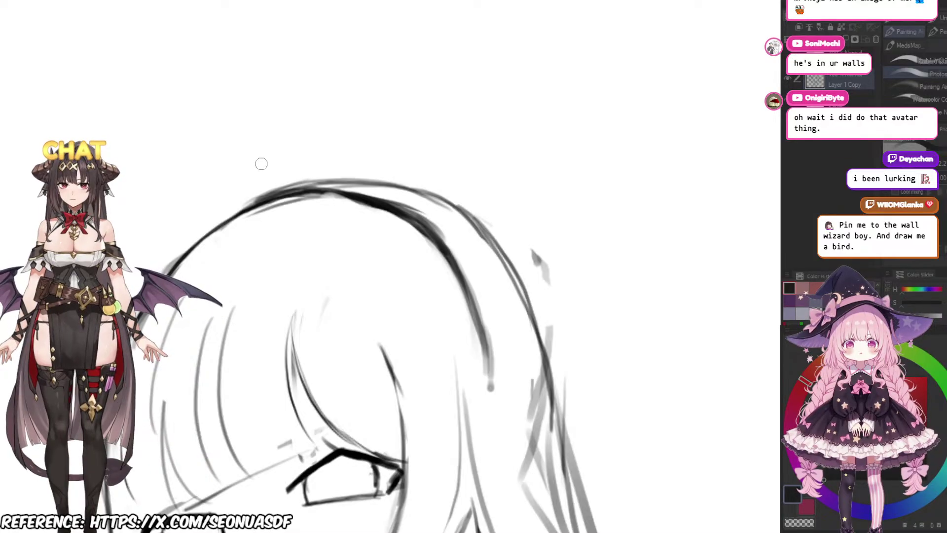
# Step: Sketch an upright pointed rabbit ear above the crown, with two short base lines on the head and sides meeting at a tip
pyautogui.scroll(-3, 390, 296)
pyautogui.scroll(2, 390, 296)
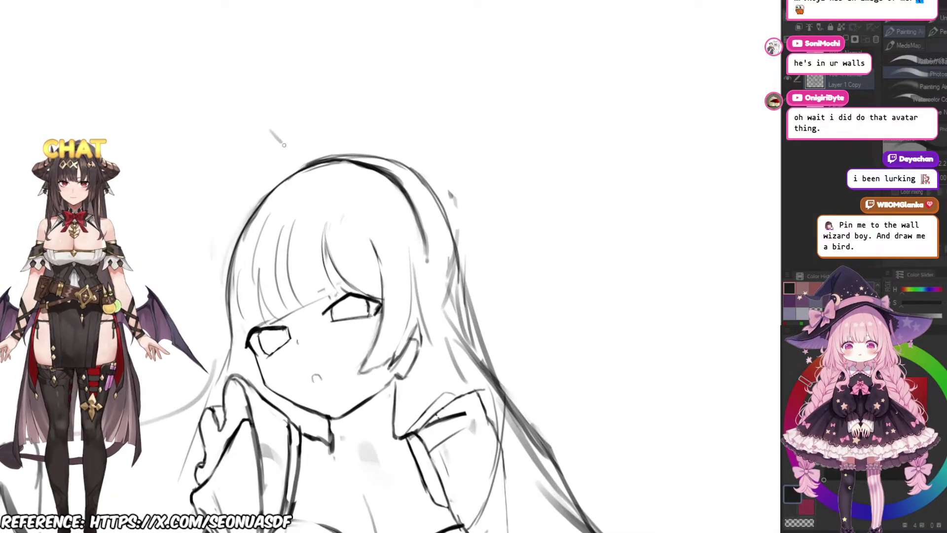
pyautogui.scroll(-3, 356, 148)
pyautogui.moveTo(284, 145); pyautogui.dragTo(321, 161)
pyautogui.scroll(2, 355, 148)
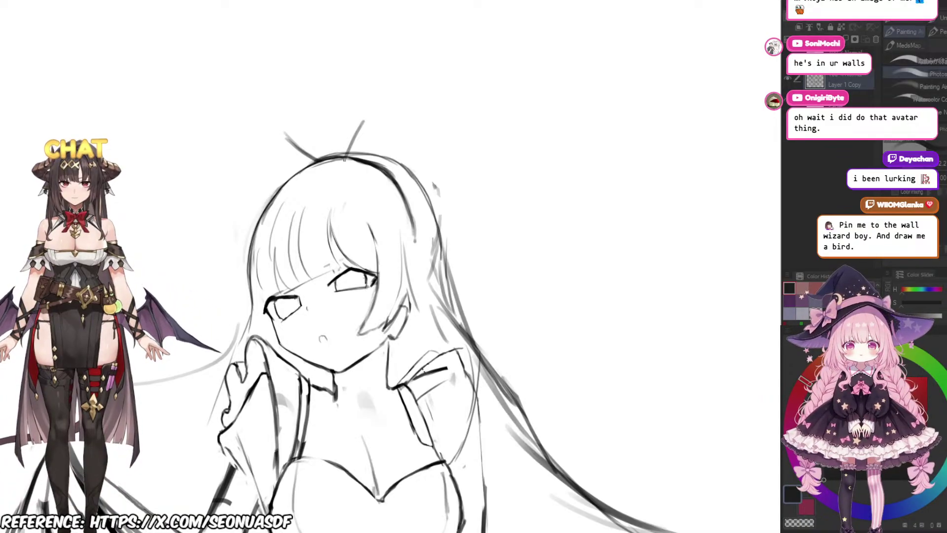
pyautogui.moveTo(348, 150)
pyautogui.mouseDown()
pyautogui.moveTo(357, 129)
pyautogui.moveTo(346, 148)
pyautogui.mouseUp()
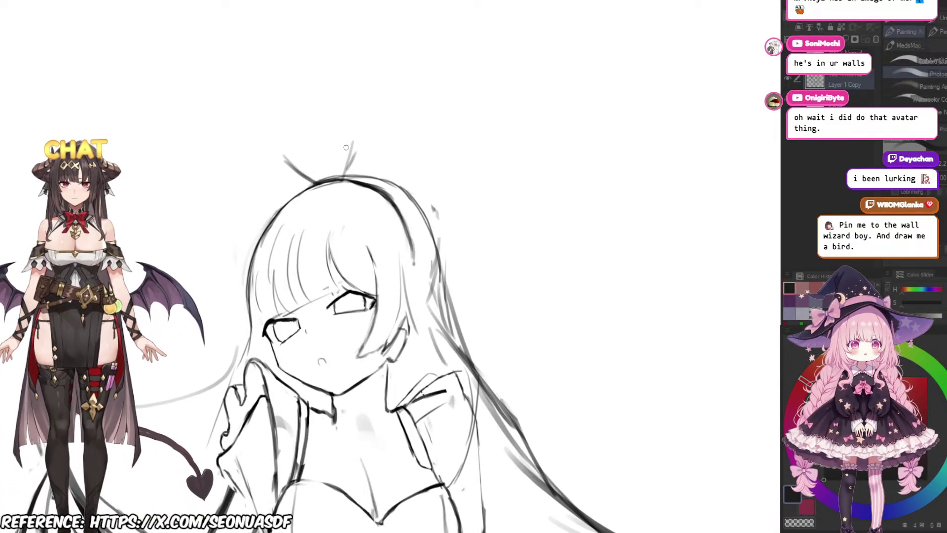
pyautogui.moveTo(297, 43); pyautogui.dragTo(288, 119)
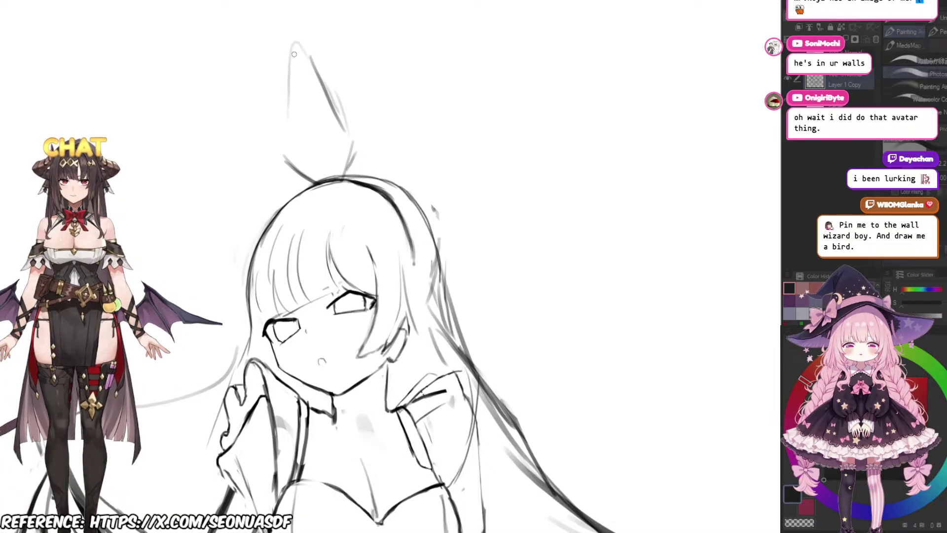
# Step: Draw the base of the second, folded ear rising from the crown and continue its upper edge outward to the side
pyautogui.scroll(2, 387, 121)
pyautogui.moveTo(351, 178); pyautogui.dragTo(409, 127)
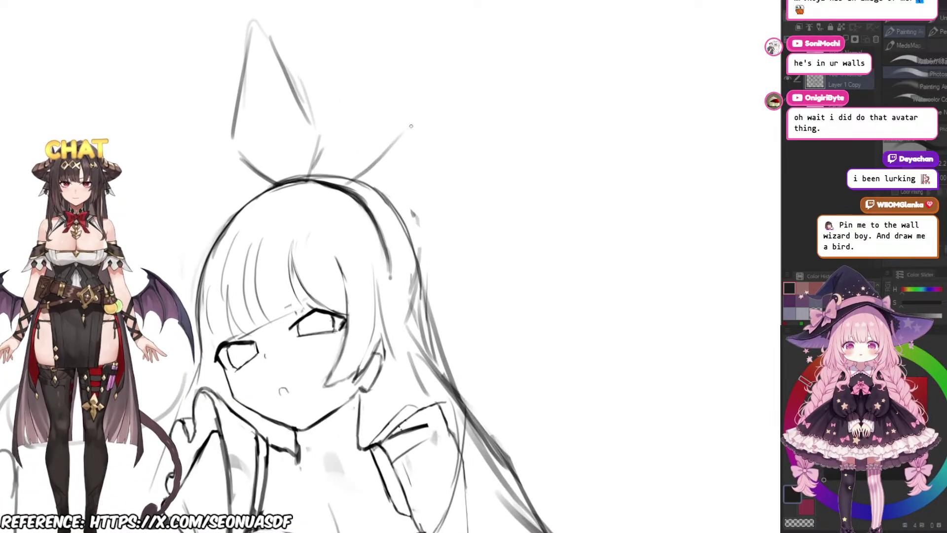
pyautogui.scroll(-3, 410, 166)
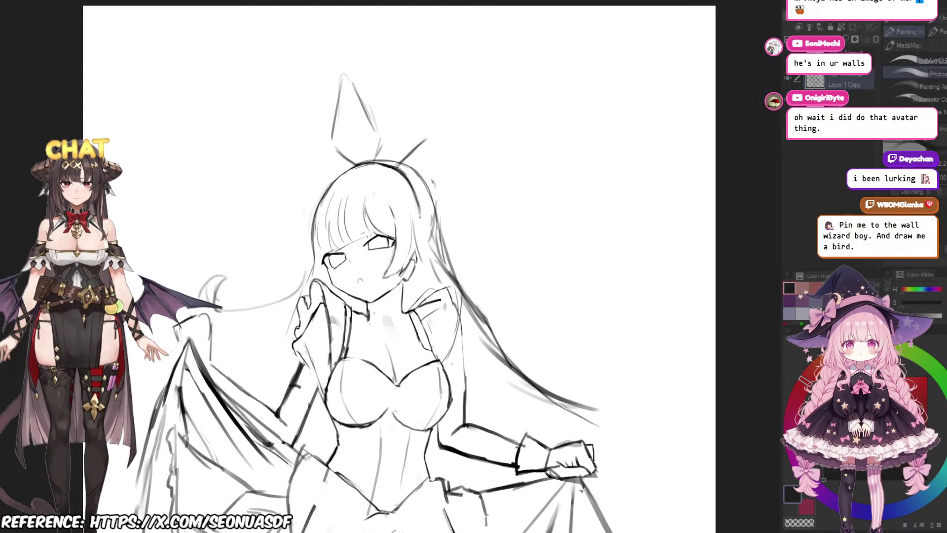
pyautogui.scroll(2, 485, 138)
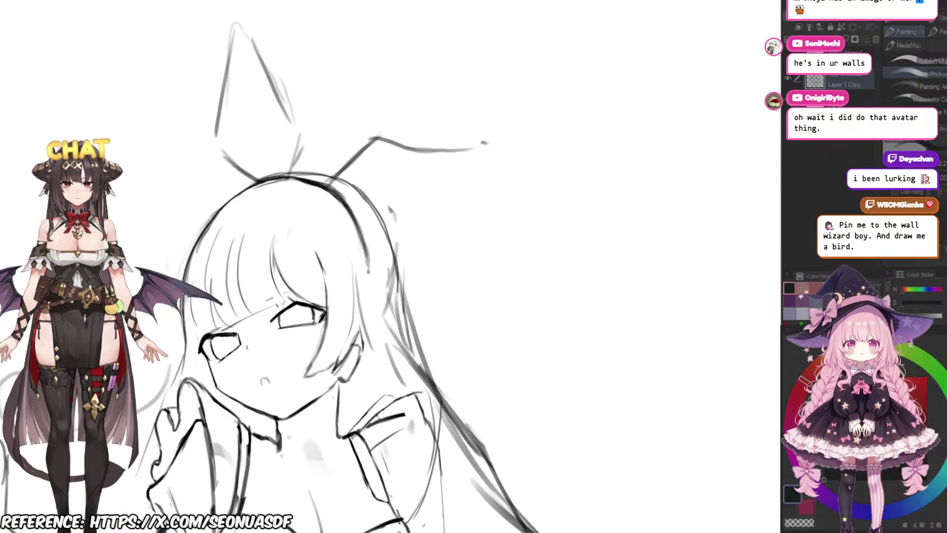
pyautogui.scroll(-3, 508, 143)
pyautogui.scroll(2, 537, 131)
pyautogui.moveTo(448, 220); pyautogui.dragTo(469, 181)
pyautogui.scroll(2, 468, 181)
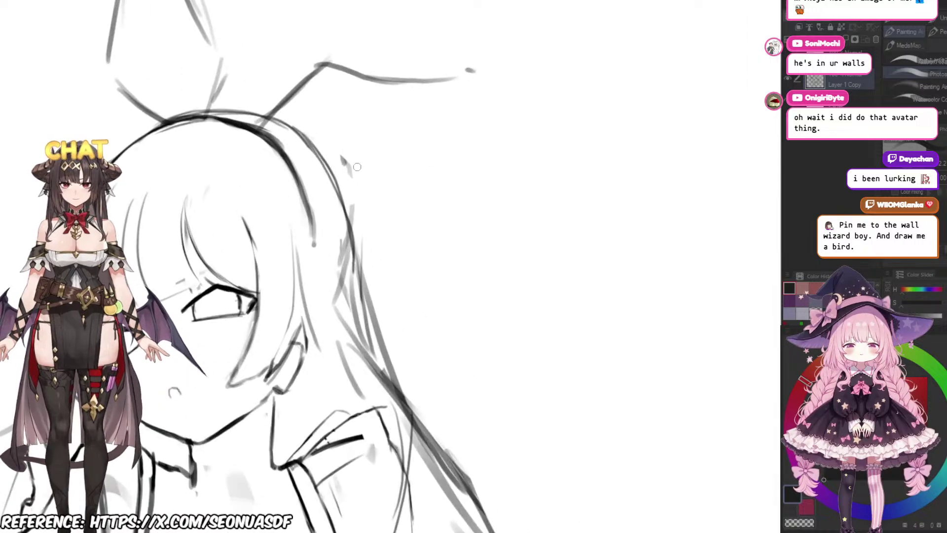
# Step: Draw the folded ear's lower base line across the hair contour and curve its end upward to begin the lower edge
pyautogui.moveTo(278, 149); pyautogui.dragTo(396, 196)
pyautogui.scroll(-2, 365, 180)
pyautogui.scroll(3, 360, 169)
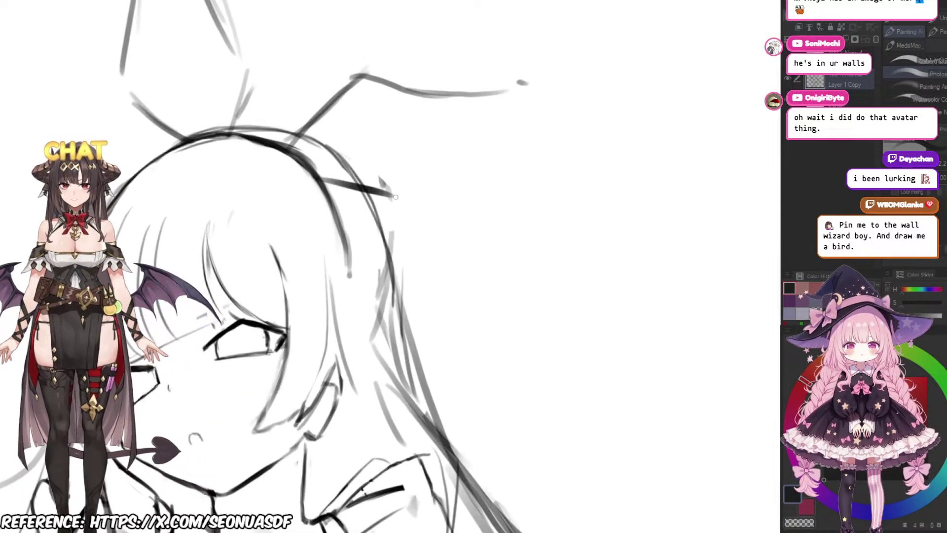
pyautogui.moveTo(323, 178); pyautogui.dragTo(402, 201)
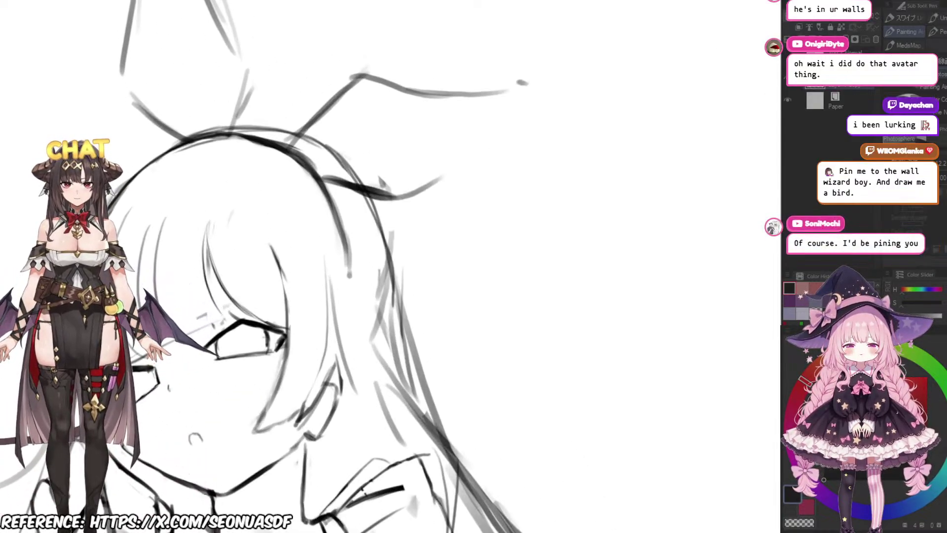
pyautogui.scroll(-2, 457, 178)
pyautogui.moveTo(456, 177); pyautogui.dragTo(445, 192)
pyautogui.scroll(2, 498, 154)
pyautogui.moveTo(498, 154); pyautogui.dragTo(488, 159)
pyautogui.scroll(-2, 493, 170)
pyautogui.scroll(2, 493, 170)
# Step: Draw the lower edge of the folded ear from the bend near the hair contour out to the tip
pyautogui.moveTo(368, 232)
pyautogui.mouseDown()
pyautogui.moveTo(435, 193)
pyautogui.moveTo(459, 191)
pyautogui.mouseUp()
pyautogui.press(']')
pyautogui.press(']')
pyautogui.press(']')
pyautogui.press('b')
pyautogui.scroll(-3, 463, 187)
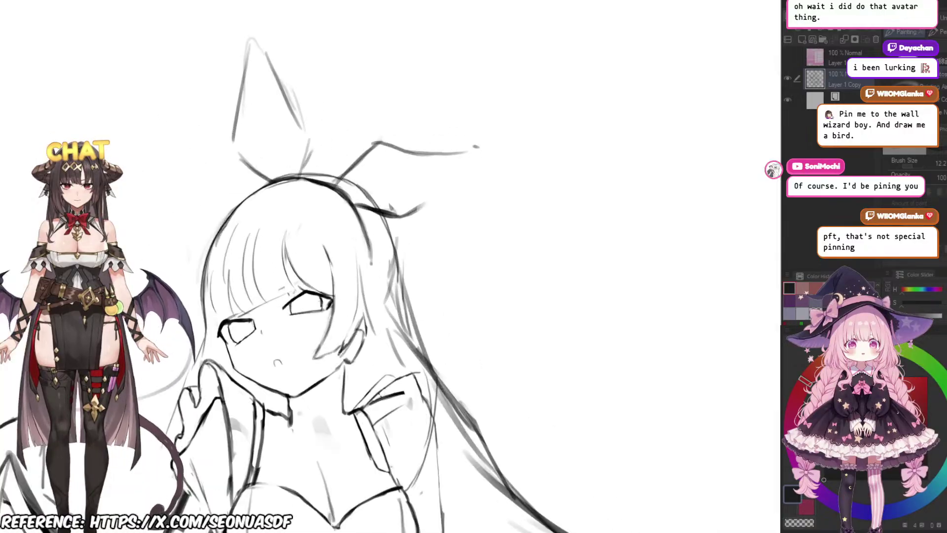
pyautogui.scroll(1, 466, 185)
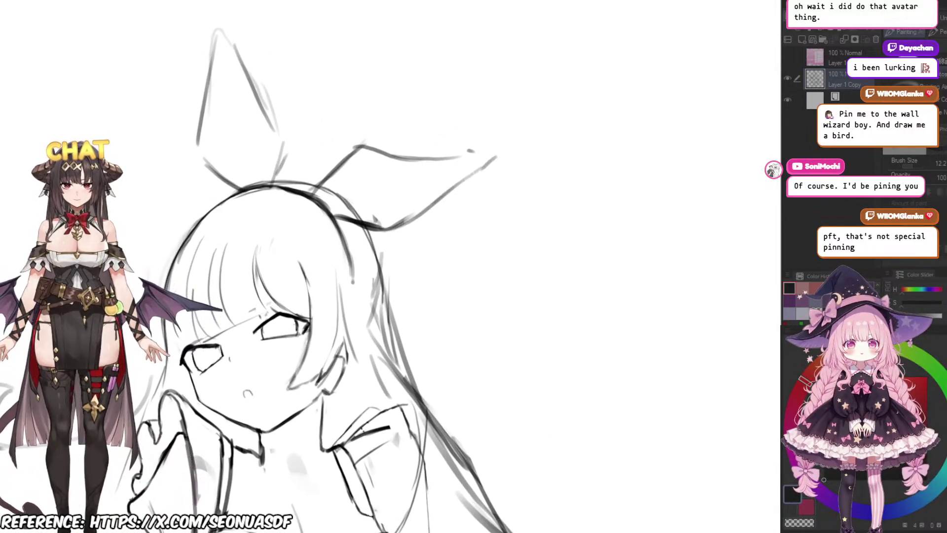
pyautogui.scroll(1, 493, 158)
pyautogui.moveTo(375, 234); pyautogui.dragTo(486, 161)
pyautogui.scroll(-3, 486, 160)
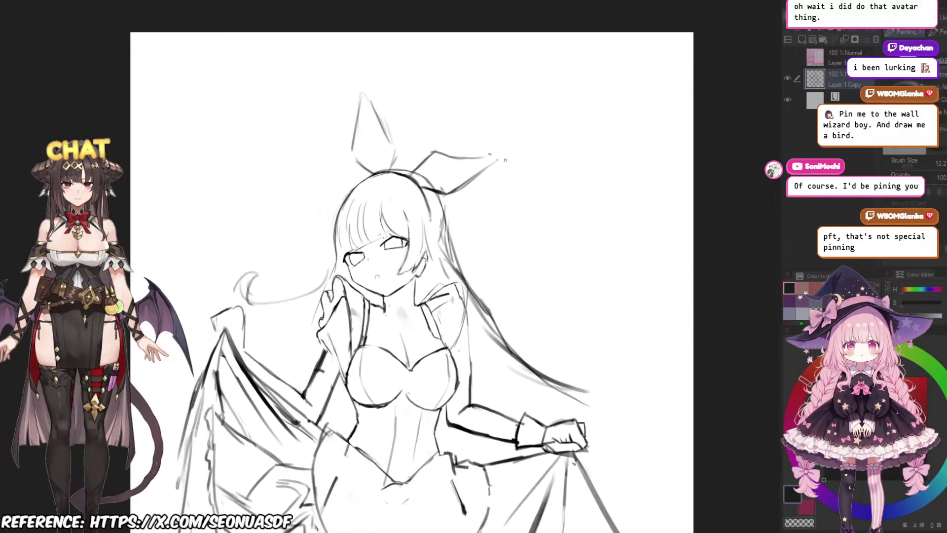
# Step: Extend the upper edge of the folded ear outward to the pointed tip
pyautogui.scroll(3, 473, 167)
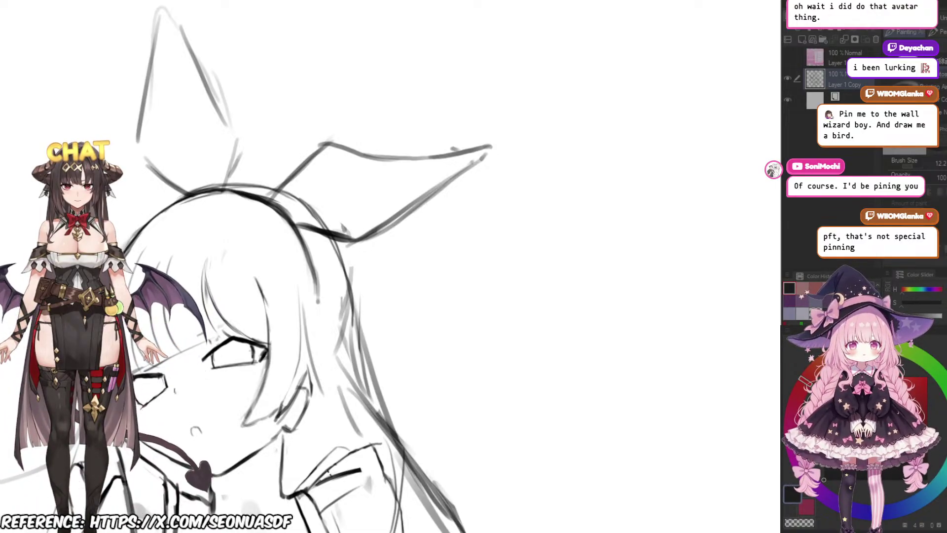
pyautogui.scroll(3, 441, 150)
pyautogui.moveTo(440, 150); pyautogui.dragTo(487, 139)
pyautogui.moveTo(352, 144)
pyautogui.mouseDown()
pyautogui.moveTo(457, 146)
pyautogui.moveTo(557, 121)
pyautogui.mouseUp()
pyautogui.scroll(-4, 375, 266)
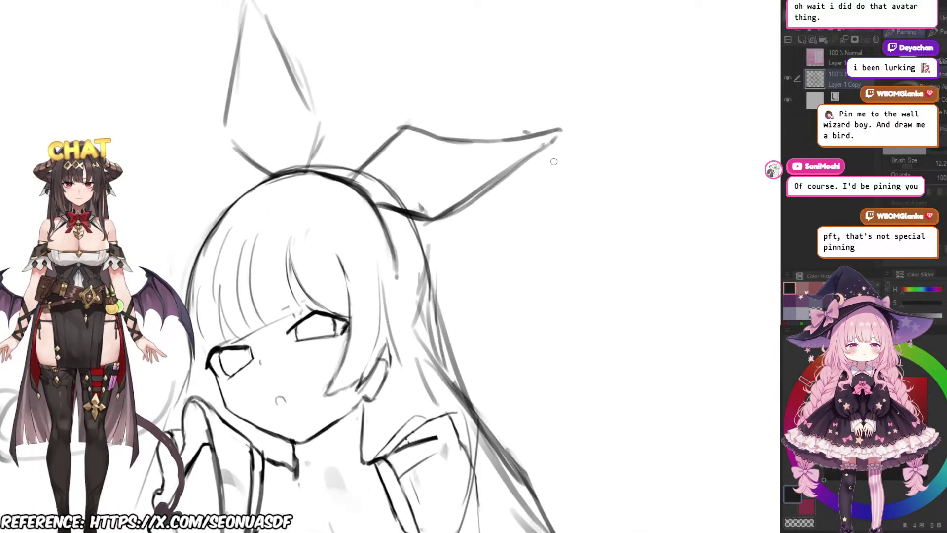
pyautogui.scroll(4, 501, 109)
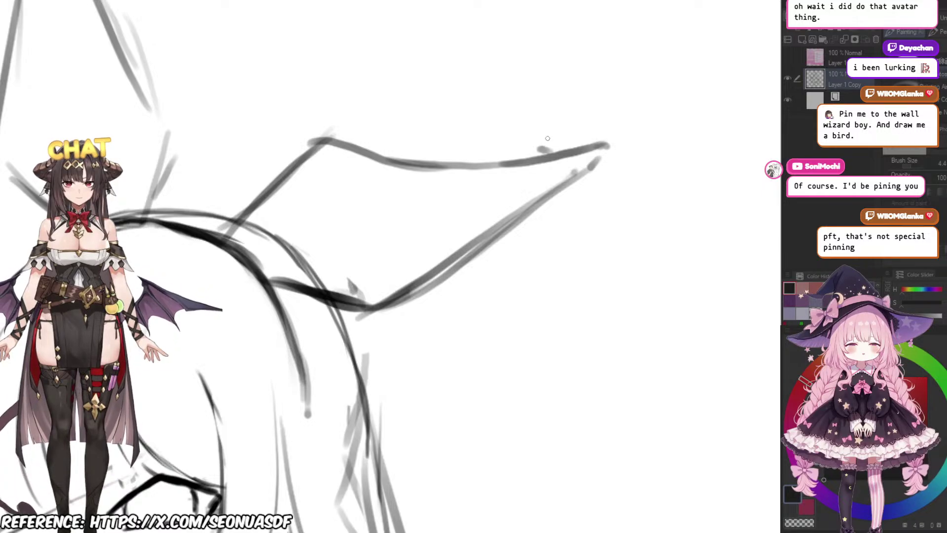
pyautogui.scroll(-2, 570, 128)
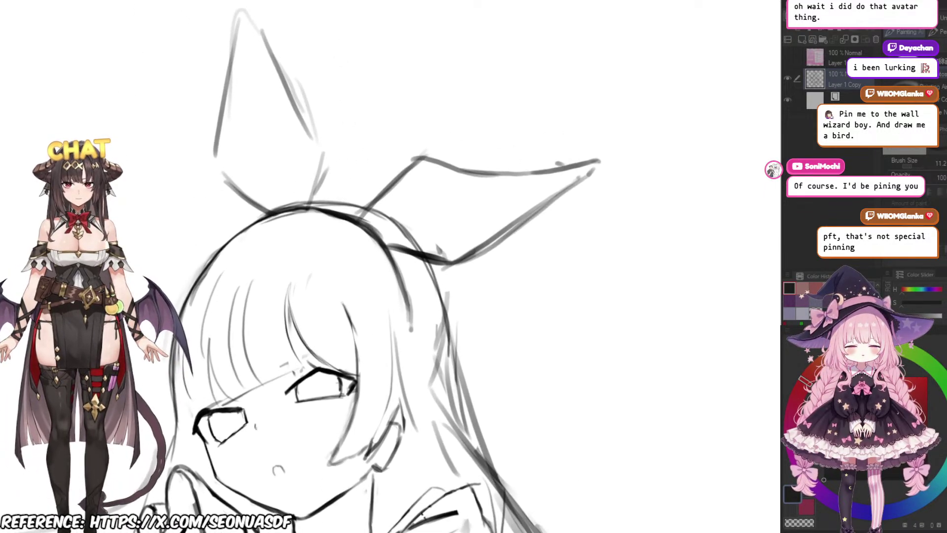
# Step: Go over the start of the folded ear's upper edge with a darker stroke from the bend and erase the excess there
pyautogui.scroll(3, 428, 152)
pyautogui.moveTo(315, 198)
pyautogui.mouseDown()
pyautogui.moveTo(381, 170)
pyautogui.moveTo(353, 171)
pyautogui.moveTo(396, 168)
pyautogui.moveTo(351, 169)
pyautogui.moveTo(490, 191)
pyautogui.mouseUp()
pyautogui.press('e')
pyautogui.moveTo(377, 152); pyautogui.dragTo(434, 157)
pyautogui.press('b')
pyautogui.moveTo(356, 168); pyautogui.dragTo(478, 185)
pyautogui.scroll(-3, 471, 237)
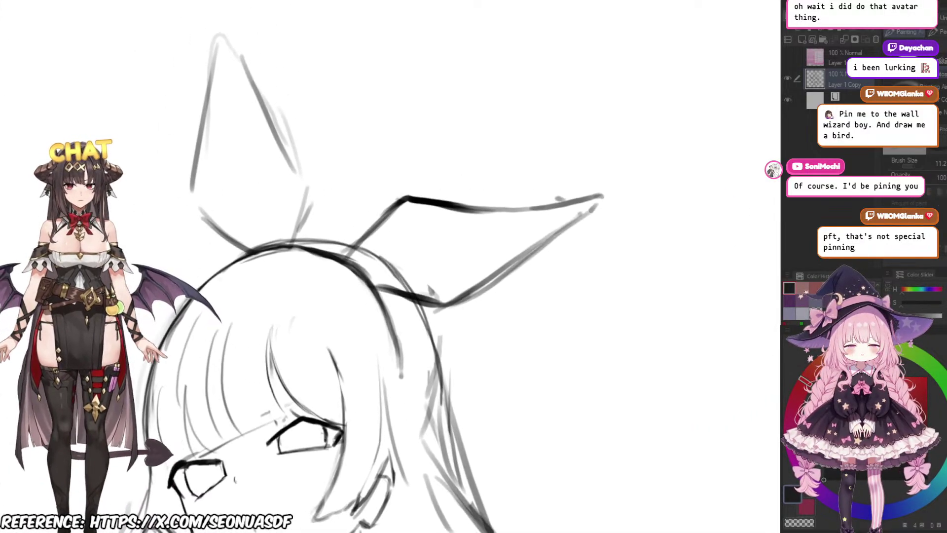
# Step: Darken the remaining upper edge of the folded ear toward its tip
pyautogui.scroll(5, 492, 203)
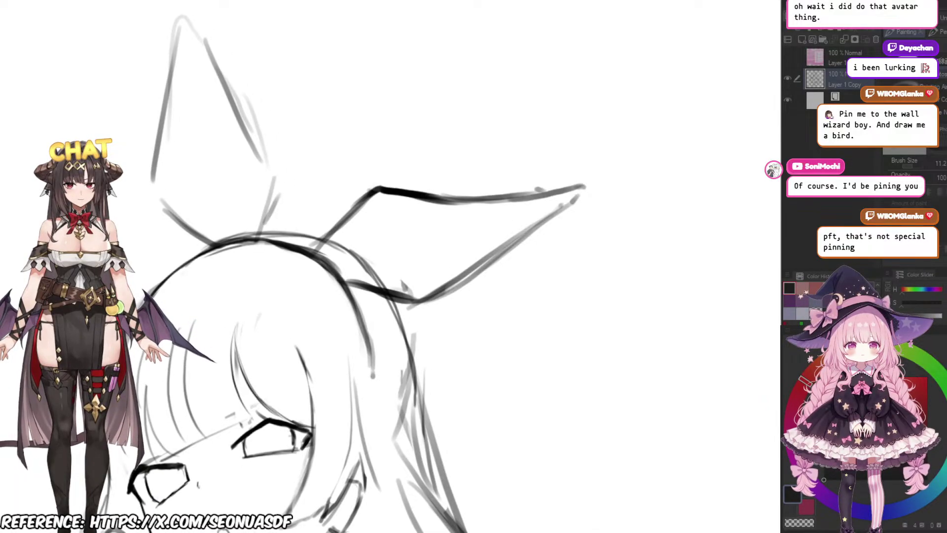
pyautogui.moveTo(504, 220); pyautogui.dragTo(547, 201)
pyautogui.moveTo(319, 194); pyautogui.dragTo(524, 177)
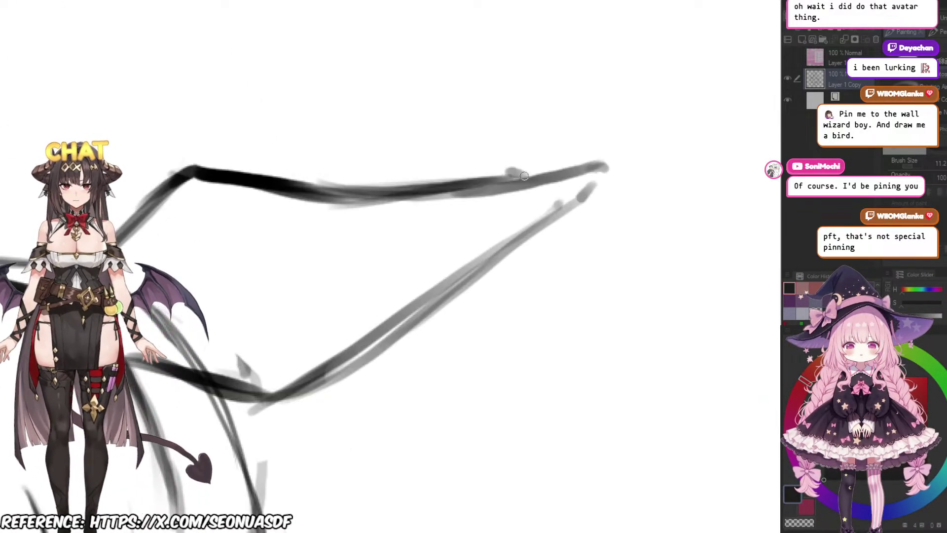
pyautogui.scroll(-5, 587, 189)
pyautogui.scroll(4, 464, 251)
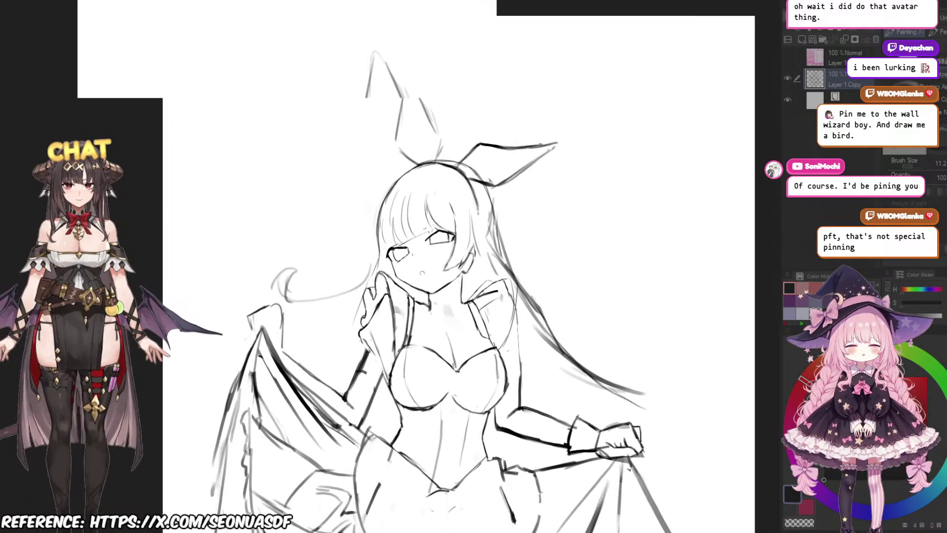
pyautogui.scroll(3, 420, 94)
# Step: Erase the rough doubled strokes along the folded ear's lower edge and redraw it as one darker line
pyautogui.press('e')
pyautogui.moveTo(499, 208)
pyautogui.mouseDown()
pyautogui.moveTo(531, 224)
pyautogui.moveTo(484, 202)
pyautogui.mouseUp()
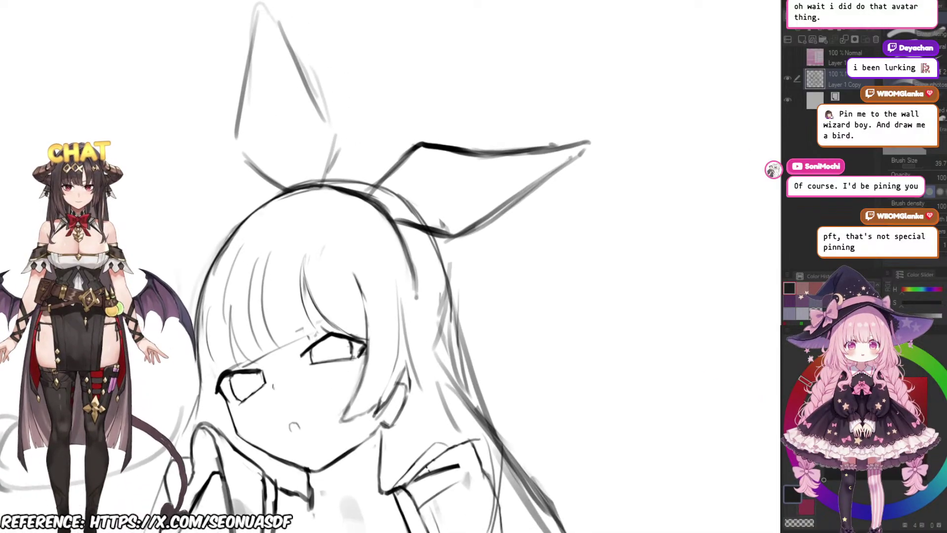
pyautogui.scroll(-1, 536, 228)
pyautogui.scroll(2, 536, 227)
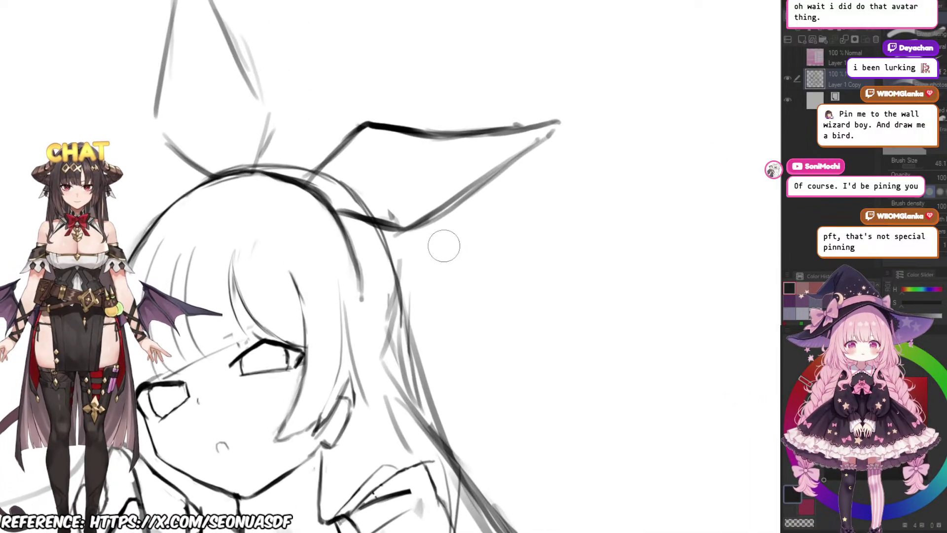
pyautogui.moveTo(439, 245)
pyautogui.mouseDown()
pyautogui.moveTo(450, 214)
pyautogui.moveTo(553, 157)
pyautogui.mouseUp()
pyautogui.scroll(3, 486, 189)
pyautogui.moveTo(424, 209); pyautogui.dragTo(444, 230)
pyautogui.press('b')
pyautogui.moveTo(383, 269)
pyautogui.mouseDown()
pyautogui.moveTo(559, 167)
pyautogui.moveTo(498, 221)
pyautogui.mouseUp()
pyautogui.moveTo(368, 279); pyautogui.dragTo(557, 153)
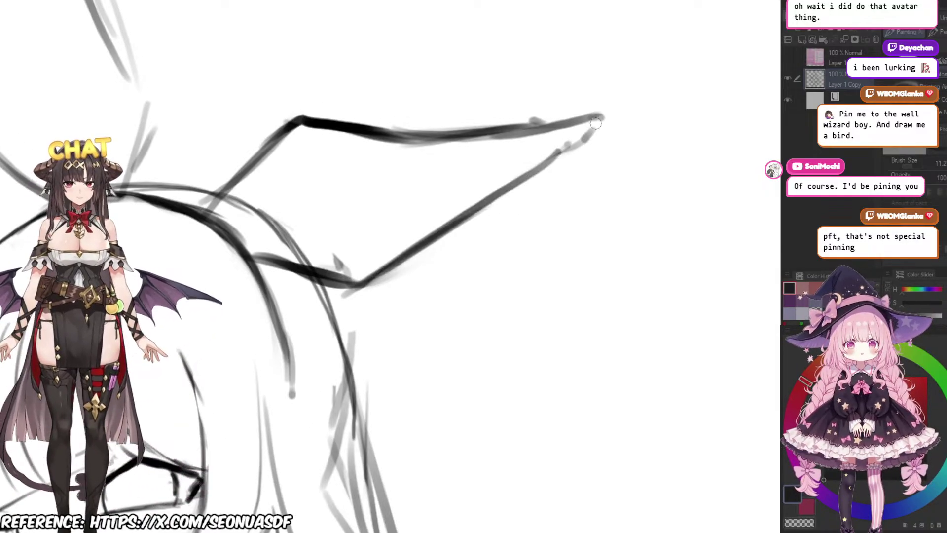
# Step: Erase the stray strokes at the folded ear's tip and redraw the upper edge with a short line turning down at the tip
pyautogui.press('e')
pyautogui.moveTo(610, 118); pyautogui.dragTo(581, 169)
pyautogui.press('b')
pyautogui.moveTo(586, 135); pyautogui.dragTo(581, 167)
pyautogui.scroll(-2, 581, 167)
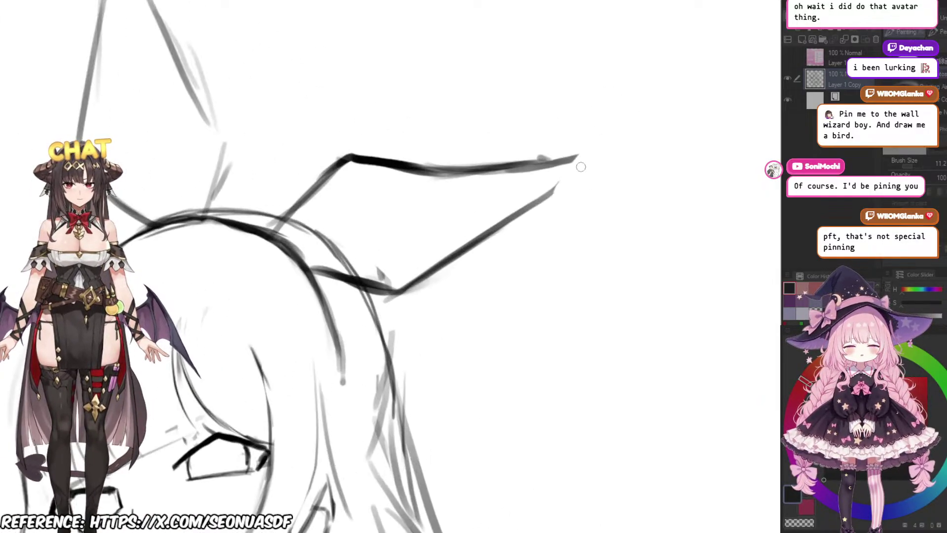
pyautogui.moveTo(462, 175)
pyautogui.mouseDown()
pyautogui.moveTo(573, 163)
pyautogui.moveTo(563, 165)
pyautogui.mouseUp()
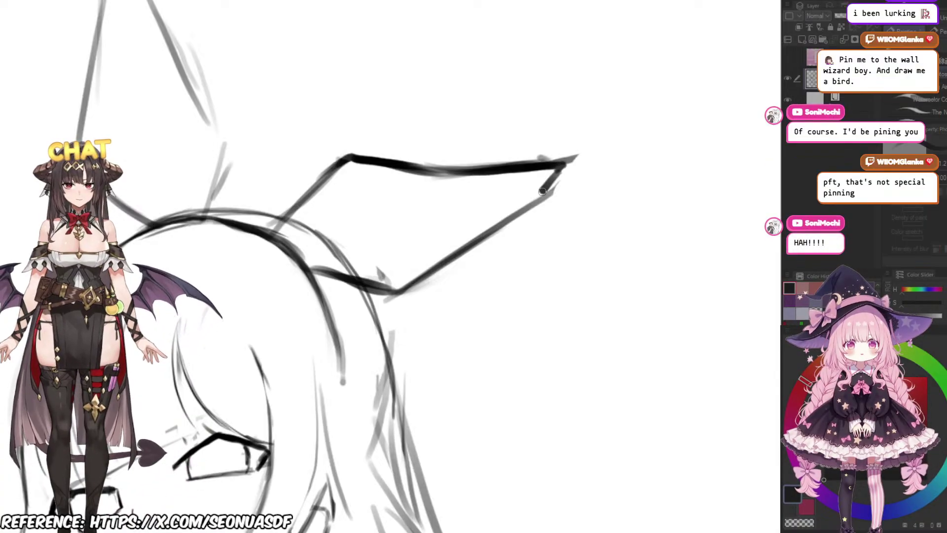
# Step: Erase the outer section of the folded ear's upper edge and redraw it out to the tip
pyautogui.press('e')
pyautogui.moveTo(495, 143)
pyautogui.mouseDown()
pyautogui.moveTo(534, 154)
pyautogui.moveTo(578, 138)
pyautogui.mouseUp()
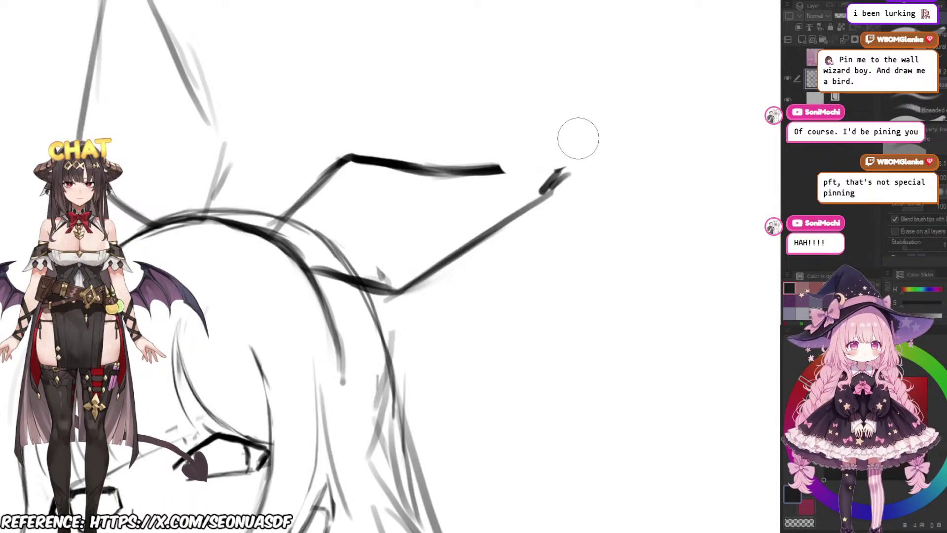
pyautogui.moveTo(580, 169); pyautogui.dragTo(583, 177)
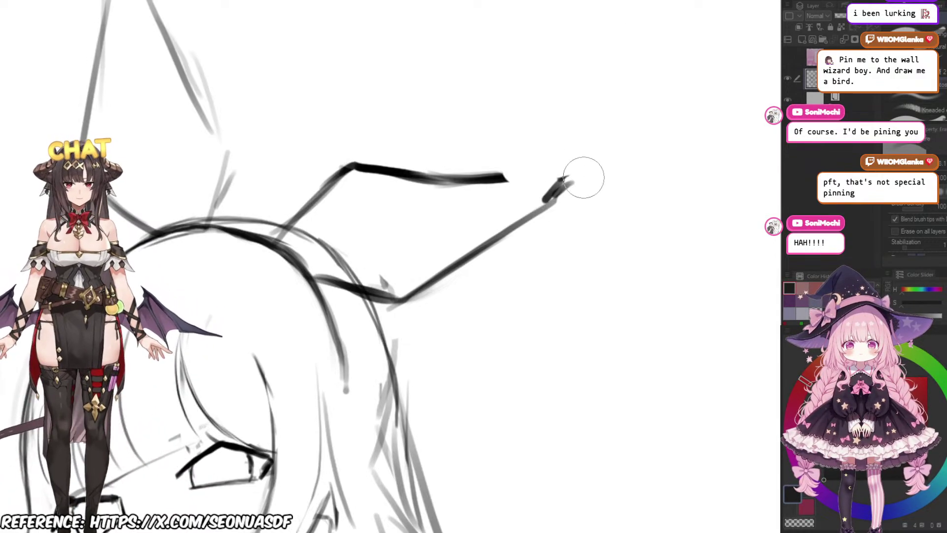
pyautogui.press('b')
pyautogui.hotkey('ctrl', 'z')
pyautogui.moveTo(436, 184)
pyautogui.mouseDown()
pyautogui.moveTo(576, 176)
pyautogui.moveTo(551, 203)
pyautogui.mouseUp()
# Step: Erase the rough strokes at the folded ear's tip and extend its lower edge to the tip with a darker line
pyautogui.press('e')
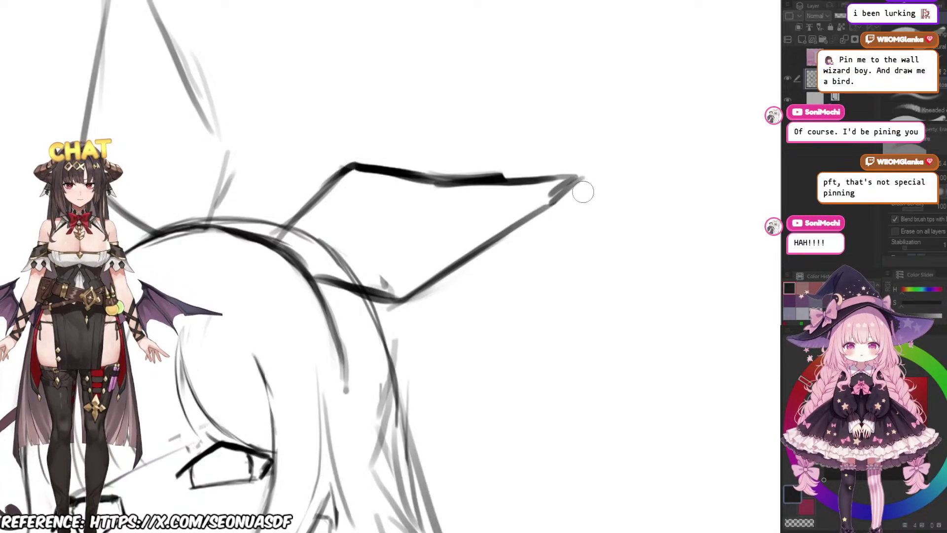
pyautogui.press('b')
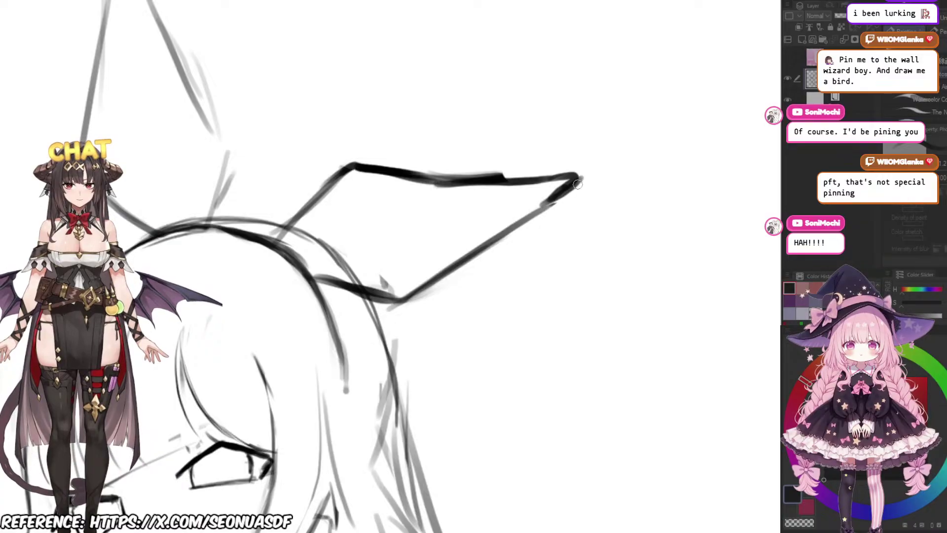
pyautogui.press('e')
pyautogui.press('b')
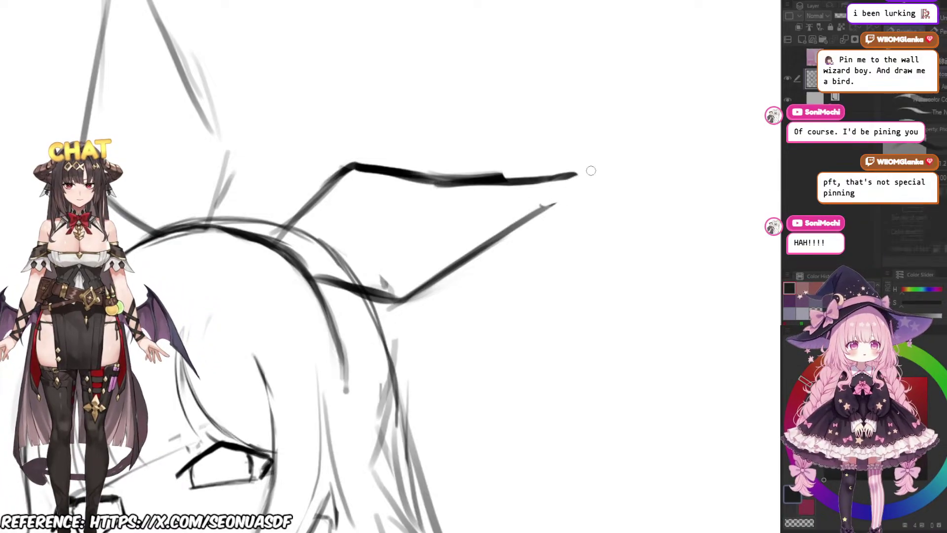
pyautogui.moveTo(541, 180)
pyautogui.mouseDown()
pyautogui.moveTo(581, 172)
pyautogui.moveTo(560, 196)
pyautogui.moveTo(583, 182)
pyautogui.moveTo(533, 214)
pyautogui.moveTo(587, 186)
pyautogui.mouseUp()
pyautogui.press('e')
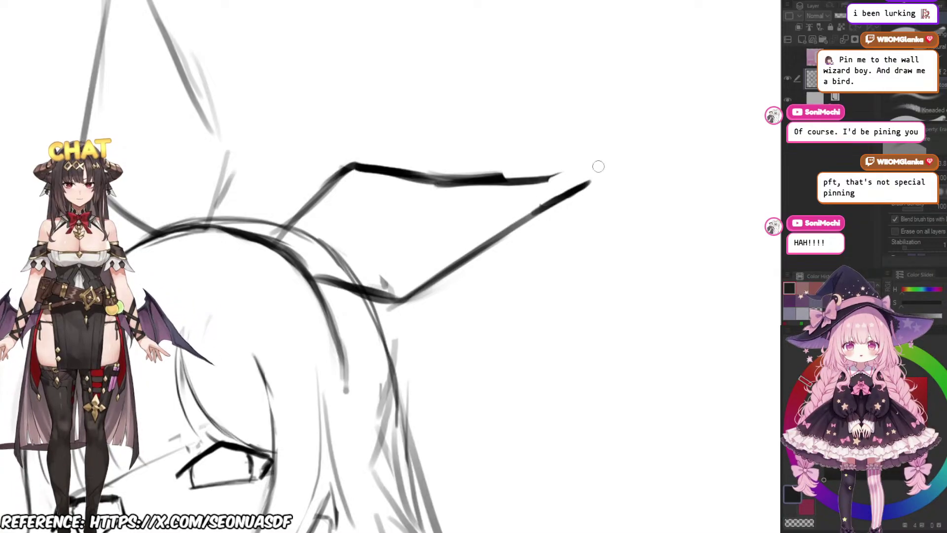
# Step: Redraw the outer end of the folded ear's upper edge and close the ear in a narrow tip
pyautogui.press('b')
pyautogui.moveTo(545, 178)
pyautogui.mouseDown()
pyautogui.moveTo(596, 164)
pyautogui.moveTo(560, 173)
pyautogui.moveTo(587, 183)
pyautogui.mouseUp()
pyautogui.hotkey('ctrl', 'z')
pyautogui.press('e')
pyautogui.scroll(-4, 570, 233)
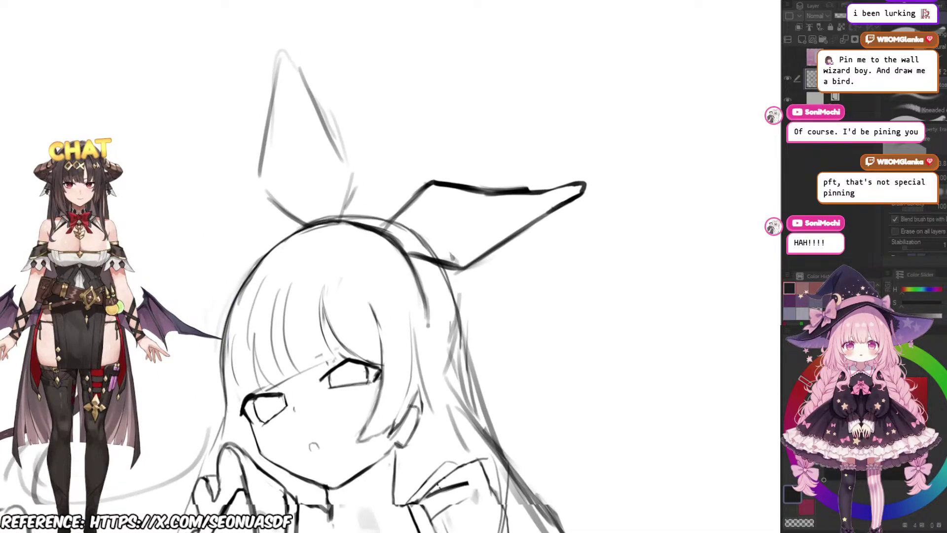
# Step: Darken the upright ear's outer edge from the tip down to the bend and in toward its base
pyautogui.moveTo(423, 193); pyautogui.dragTo(452, 241)
pyautogui.scroll(4, 453, 240)
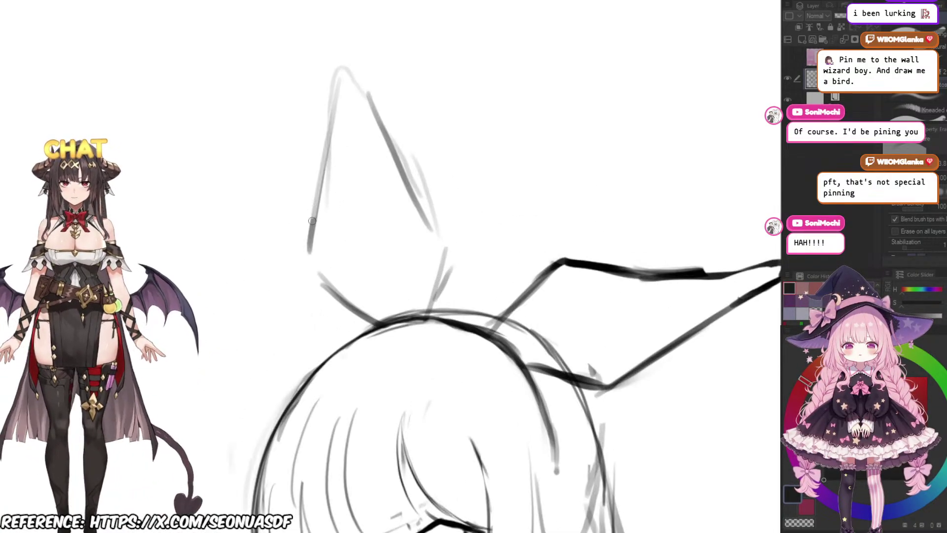
pyautogui.press('b')
pyautogui.moveTo(342, 55); pyautogui.dragTo(309, 249)
pyautogui.moveTo(309, 209); pyautogui.dragTo(337, 293)
# Step: Redraw the upright ear's inner edge as a darker line from the tip down to its base
pyautogui.moveTo(334, 56); pyautogui.dragTo(425, 234)
pyautogui.hotkey('ctrl', 'z')
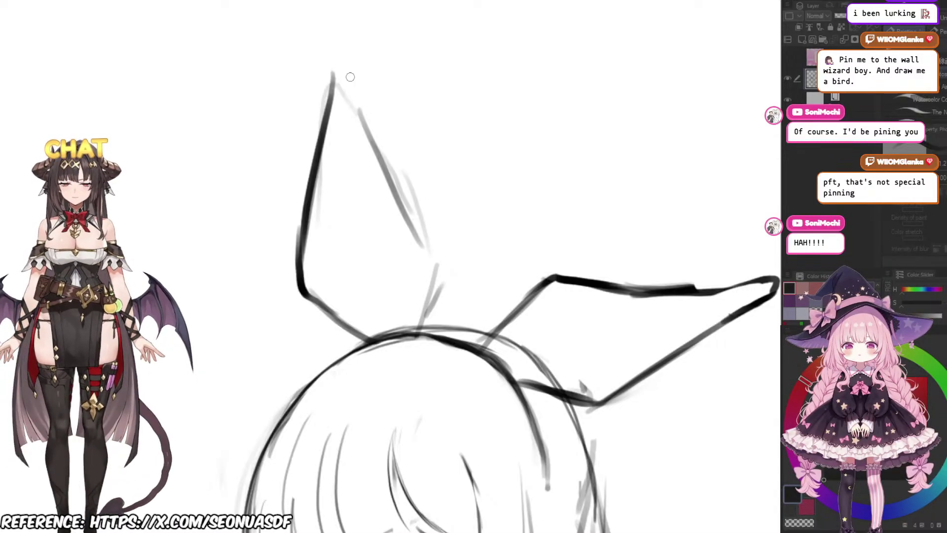
pyautogui.moveTo(336, 53)
pyautogui.mouseDown()
pyautogui.moveTo(438, 264)
pyautogui.moveTo(426, 297)
pyautogui.mouseUp()
pyautogui.scroll(-4, 391, 131)
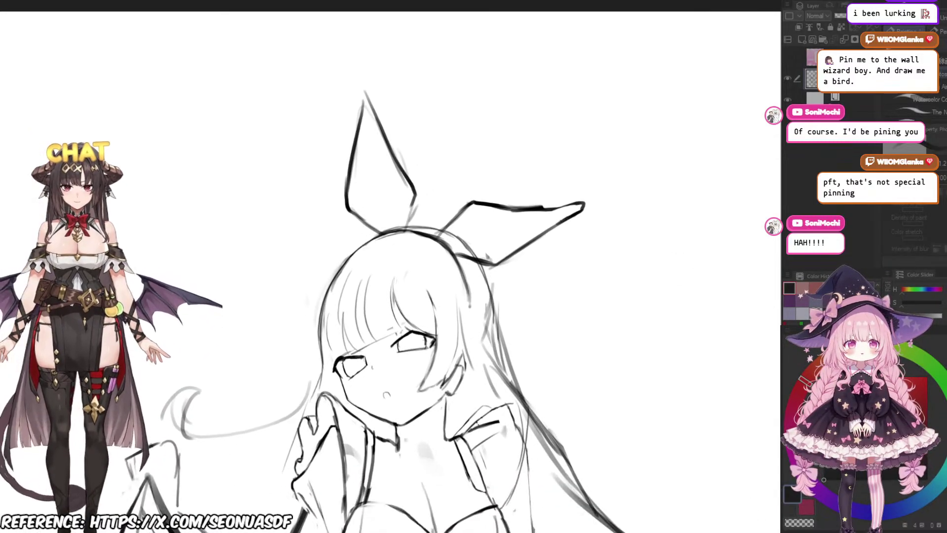
# Step: Draw the headband's lower edge as a curve just below the top outline of the head, between the two ears
pyautogui.scroll(1, 503, 266)
pyautogui.scroll(-2, 552, 228)
pyautogui.scroll(-3, 533, 217)
pyautogui.scroll(4, 535, 220)
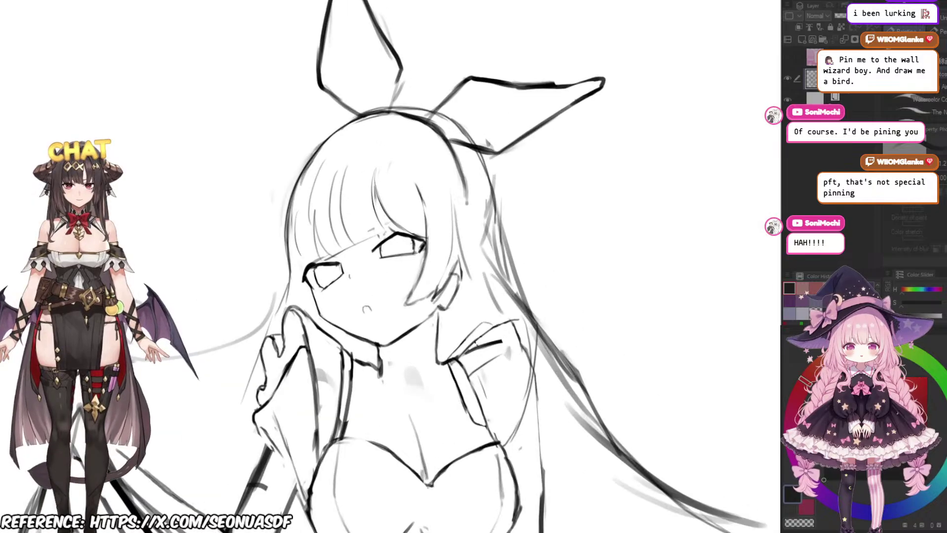
pyautogui.hotkey('ctrl', '+')
pyautogui.hotkey('ctrl', '+')
pyautogui.moveTo(254, 102)
pyautogui.mouseDown()
pyautogui.moveTo(295, 92)
pyautogui.moveTo(284, 92)
pyautogui.moveTo(433, 106)
pyautogui.mouseUp()
pyautogui.hotkey('ctrl', 'z')
pyautogui.moveTo(255, 104)
pyautogui.mouseDown()
pyautogui.moveTo(295, 93)
pyautogui.moveTo(414, 108)
pyautogui.mouseUp()
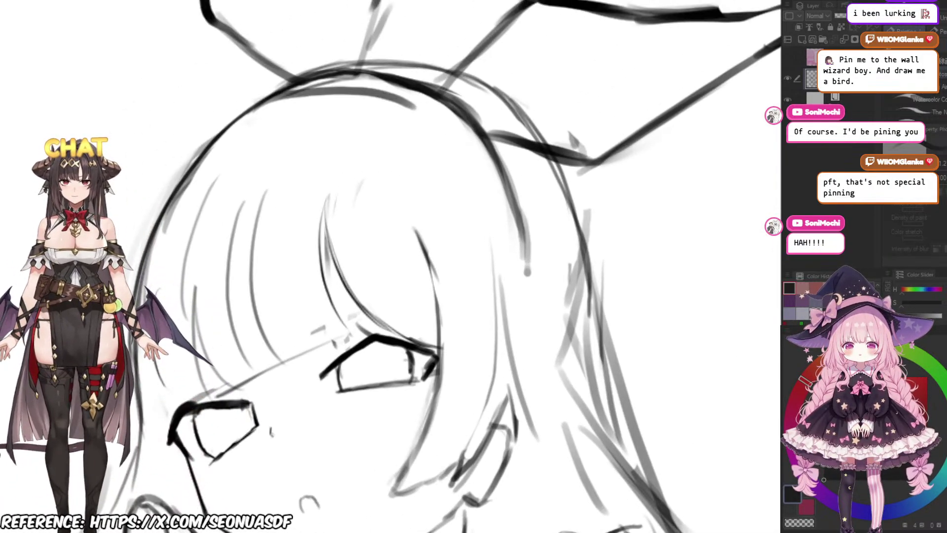
pyautogui.hotkey('ctrl', 'z')
pyautogui.moveTo(254, 103)
pyautogui.mouseDown()
pyautogui.moveTo(345, 97)
pyautogui.moveTo(420, 114)
pyautogui.mouseUp()
pyautogui.hotkey('ctrl', 'z')
pyautogui.moveTo(281, 97); pyautogui.dragTo(435, 112)
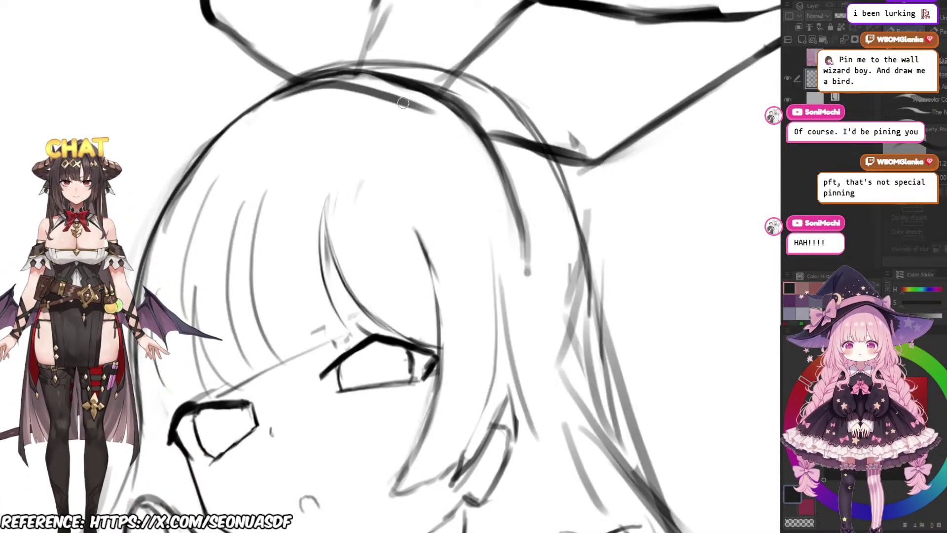
pyautogui.moveTo(383, 96); pyautogui.dragTo(507, 184)
# Step: Erase along the inside of the thick old line below the folded ear to open up the headband's band
pyautogui.press('e')
pyautogui.moveTo(453, 113)
pyautogui.mouseDown()
pyautogui.moveTo(406, 91)
pyautogui.moveTo(462, 121)
pyautogui.moveTo(356, 75)
pyautogui.moveTo(314, 75)
pyautogui.moveTo(415, 98)
pyautogui.moveTo(384, 82)
pyautogui.moveTo(411, 85)
pyautogui.moveTo(492, 134)
pyautogui.mouseUp()
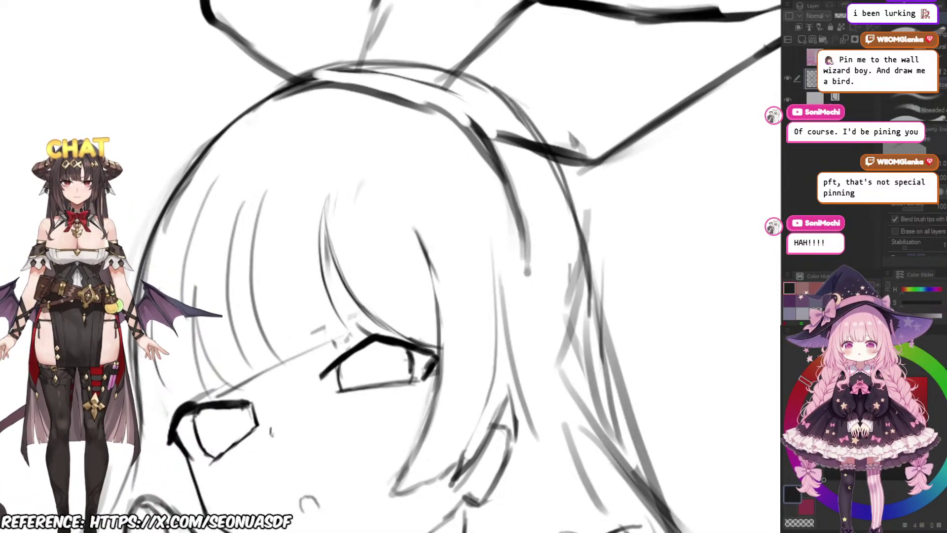
pyautogui.hotkey('ctrl', 'z')
pyautogui.moveTo(355, 77)
pyautogui.mouseDown()
pyautogui.moveTo(402, 89)
pyautogui.moveTo(480, 136)
pyautogui.mouseUp()
pyautogui.moveTo(434, 95); pyautogui.dragTo(517, 208)
pyautogui.moveTo(476, 129); pyautogui.dragTo(534, 256)
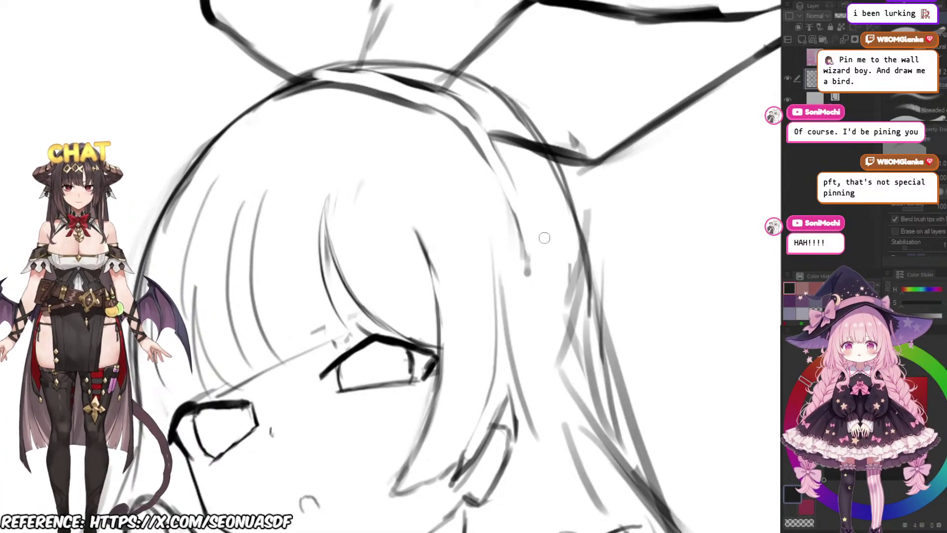
# Step: Extend the headband's lower edge down the side of the head below the folded ear with a dark line
pyautogui.press('b')
pyautogui.moveTo(461, 118)
pyautogui.mouseDown()
pyautogui.moveTo(423, 120)
pyautogui.moveTo(464, 181)
pyautogui.mouseUp()
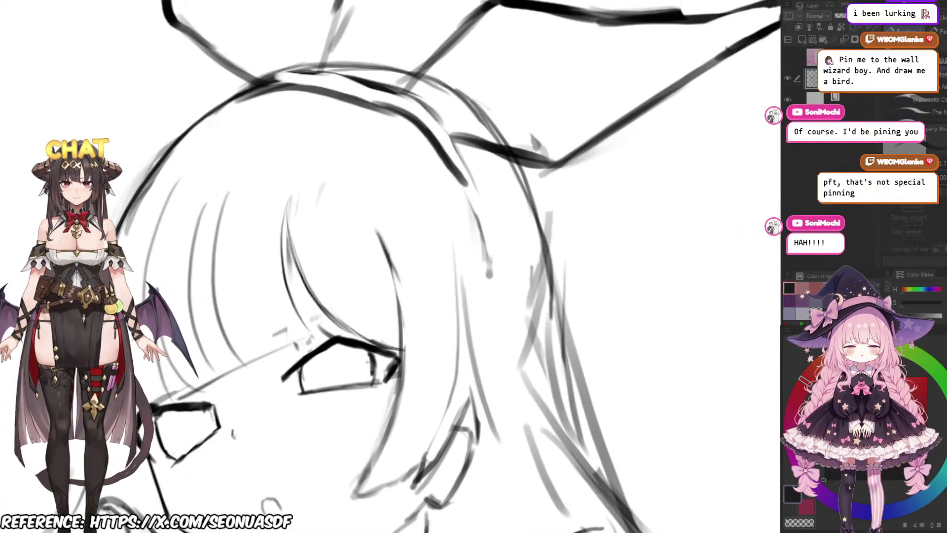
pyautogui.hotkey('ctrl', 'z')
pyautogui.moveTo(444, 126); pyautogui.dragTo(416, 125)
pyautogui.moveTo(346, 107)
pyautogui.mouseDown()
pyautogui.moveTo(366, 111)
pyautogui.moveTo(428, 170)
pyautogui.moveTo(452, 226)
pyautogui.mouseUp()
pyautogui.hotkey('ctrl', 'z')
pyautogui.hotkey('ctrl', 'z')
pyautogui.moveTo(353, 106); pyautogui.dragTo(447, 212)
pyautogui.moveTo(429, 173); pyautogui.dragTo(462, 253)
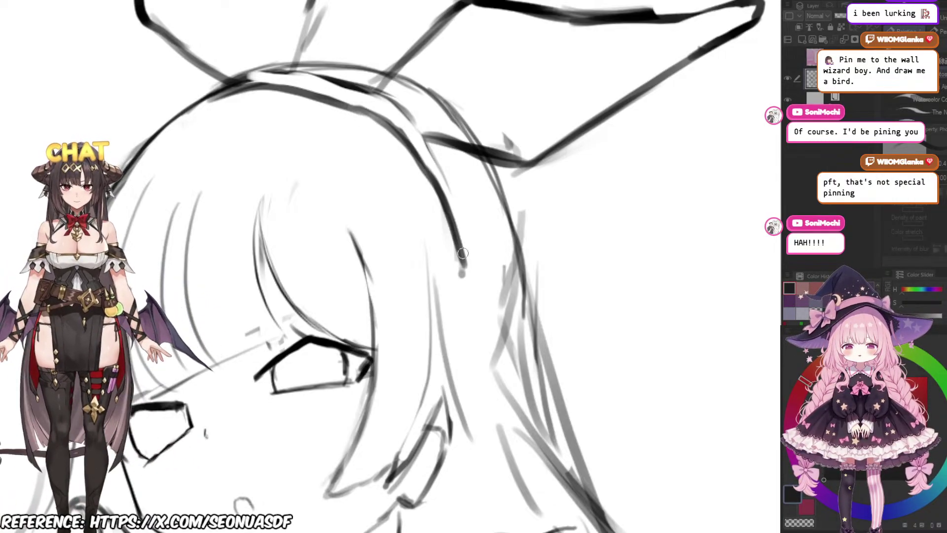
# Step: Draw the headband's outer edge down the side of the head so it narrows toward the inner line
pyautogui.moveTo(414, 120); pyautogui.dragTo(452, 236)
pyautogui.hotkey('ctrl', 'z')
pyautogui.moveTo(408, 110); pyautogui.dragTo(462, 223)
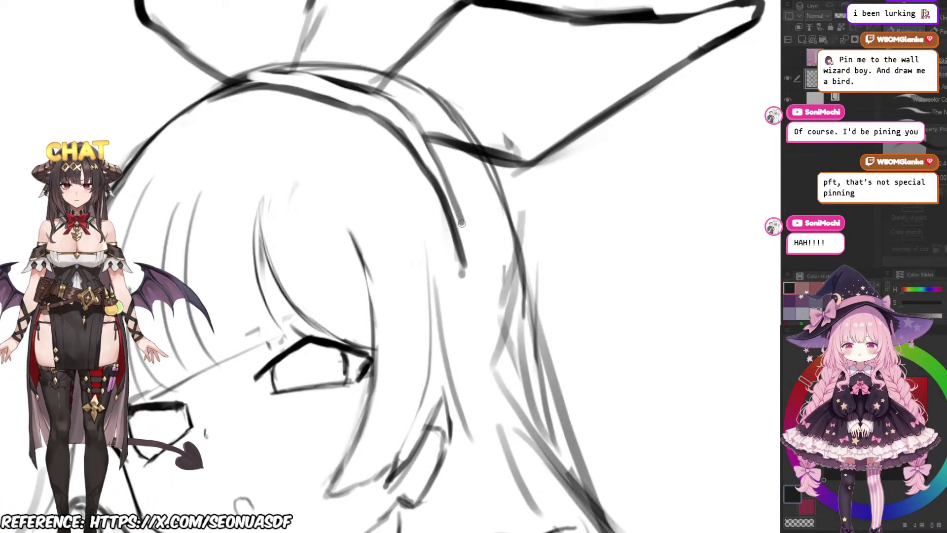
pyautogui.hotkey('ctrl', 'z')
pyautogui.moveTo(408, 109); pyautogui.dragTo(458, 222)
# Step: Darken the headband's upper edge between the two ears and erase along its underside to thin it
pyautogui.moveTo(368, 83); pyautogui.dragTo(411, 171)
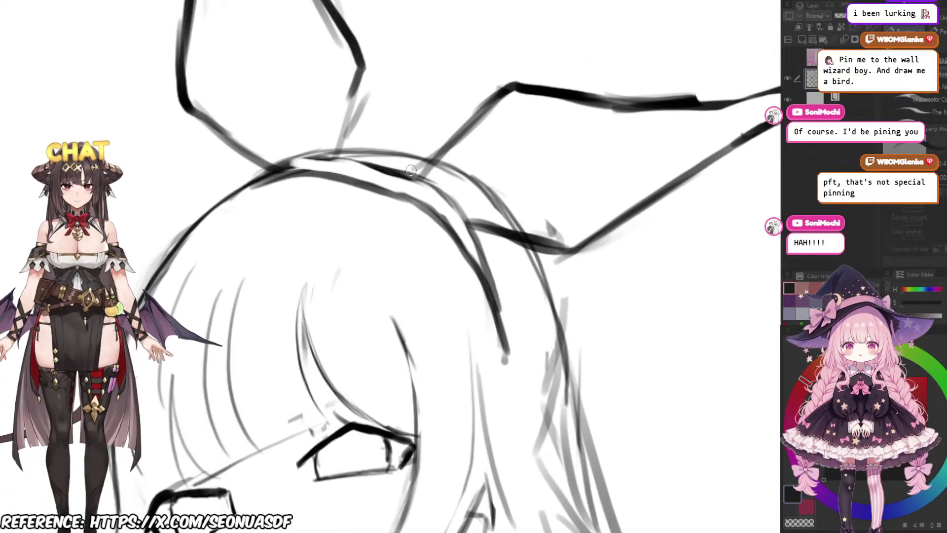
pyautogui.moveTo(301, 159); pyautogui.dragTo(441, 184)
pyautogui.press('e')
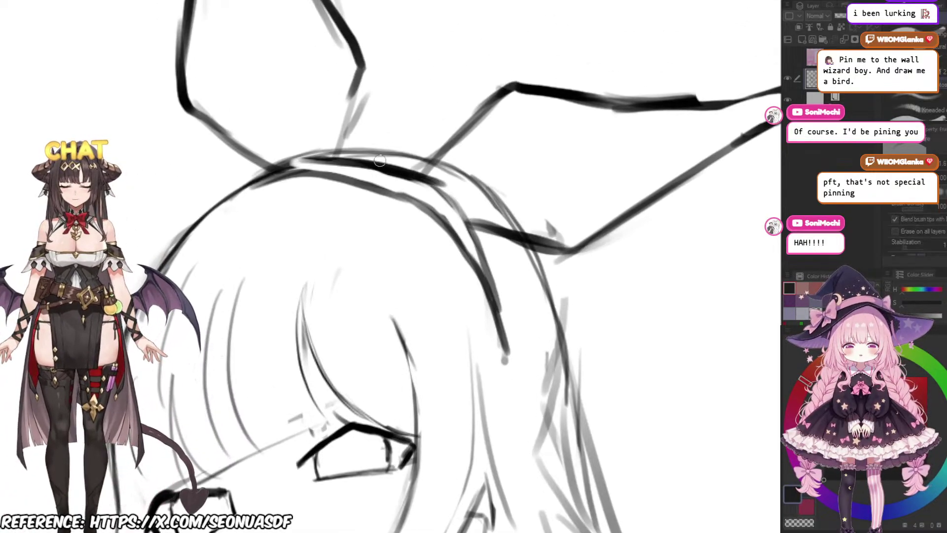
pyautogui.moveTo(353, 163); pyautogui.dragTo(423, 189)
pyautogui.moveTo(309, 161); pyautogui.dragTo(370, 170)
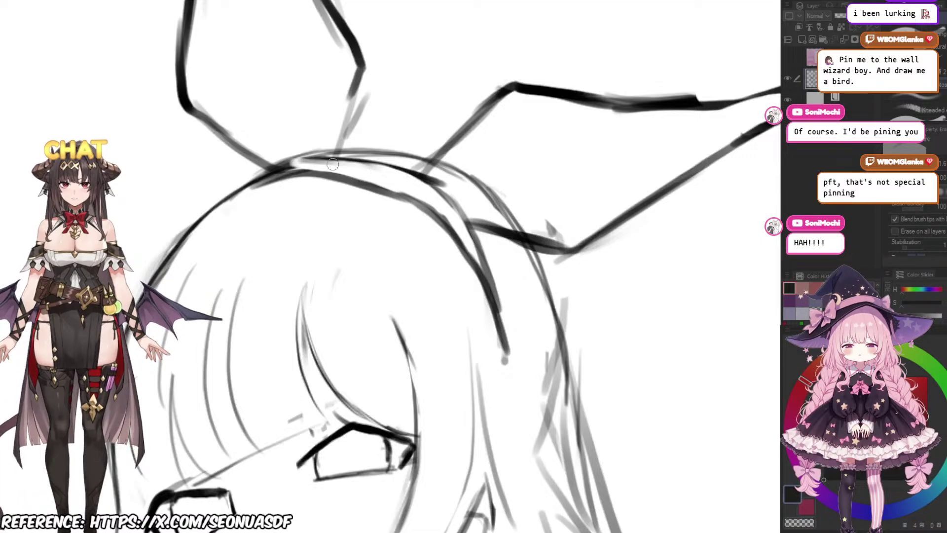
# Step: Darken the headband's upper edge at the base of the upright ear
pyautogui.press('b')
pyautogui.moveTo(270, 172); pyautogui.dragTo(341, 157)
pyautogui.moveTo(273, 171)
pyautogui.mouseDown()
pyautogui.moveTo(390, 165)
pyautogui.moveTo(435, 214)
pyautogui.mouseUp()
# Step: Erase the middle of the headband's upper edge and redraw it as one curve joining both dark ends
pyautogui.press('e')
pyautogui.scroll(2, 630, 205)
pyautogui.scroll(2, 383, 180)
pyautogui.press('b')
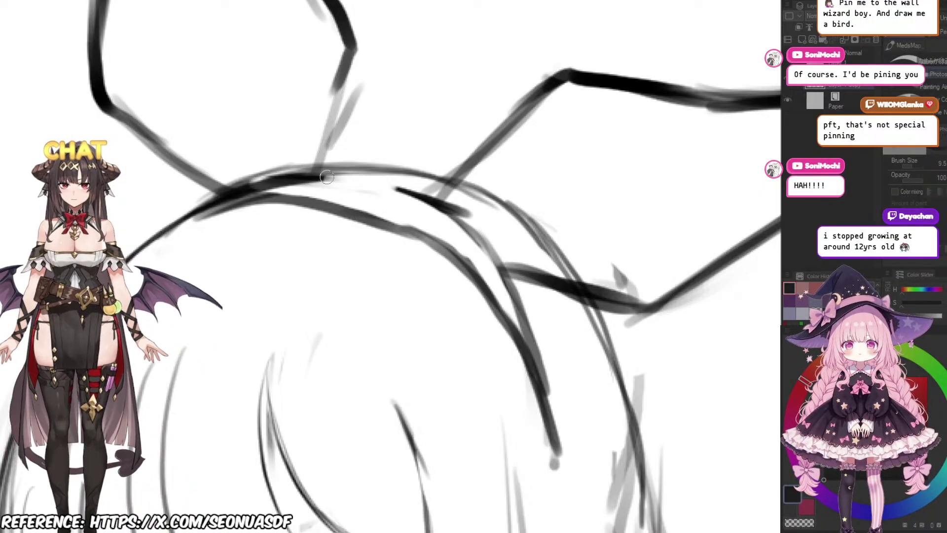
pyautogui.moveTo(310, 176); pyautogui.dragTo(396, 186)
pyautogui.hotkey('ctrl', 'z')
pyautogui.moveTo(303, 182)
pyautogui.mouseDown()
pyautogui.moveTo(282, 165)
pyautogui.moveTo(396, 179)
pyautogui.mouseUp()
pyautogui.hotkey('ctrl', 'z')
pyautogui.moveTo(275, 162); pyautogui.dragTo(390, 176)
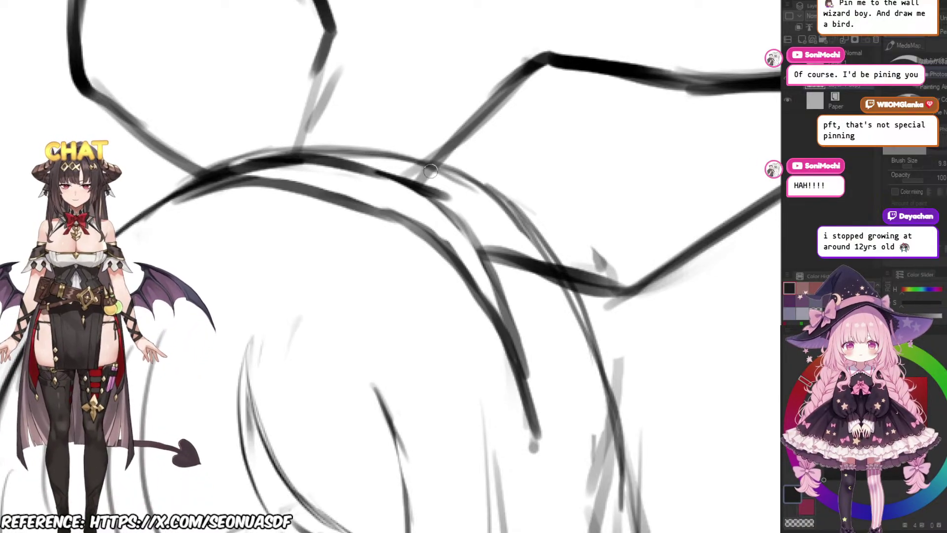
pyautogui.hotkey('ctrl', 'z')
pyautogui.moveTo(275, 161); pyautogui.dragTo(404, 175)
pyautogui.hotkey('ctrl', 'z')
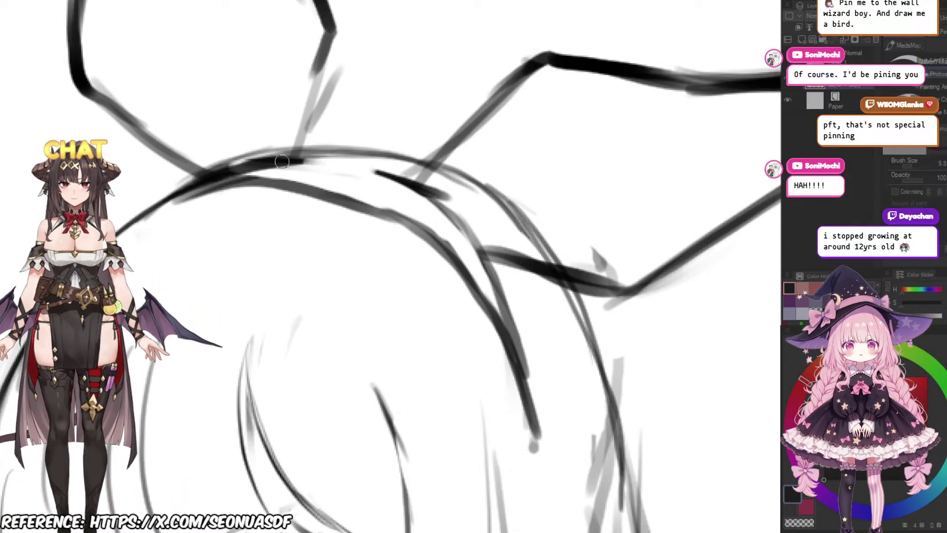
pyautogui.moveTo(274, 162); pyautogui.dragTo(405, 175)
pyautogui.hotkey('ctrl', 'z')
pyautogui.moveTo(276, 161); pyautogui.dragTo(413, 188)
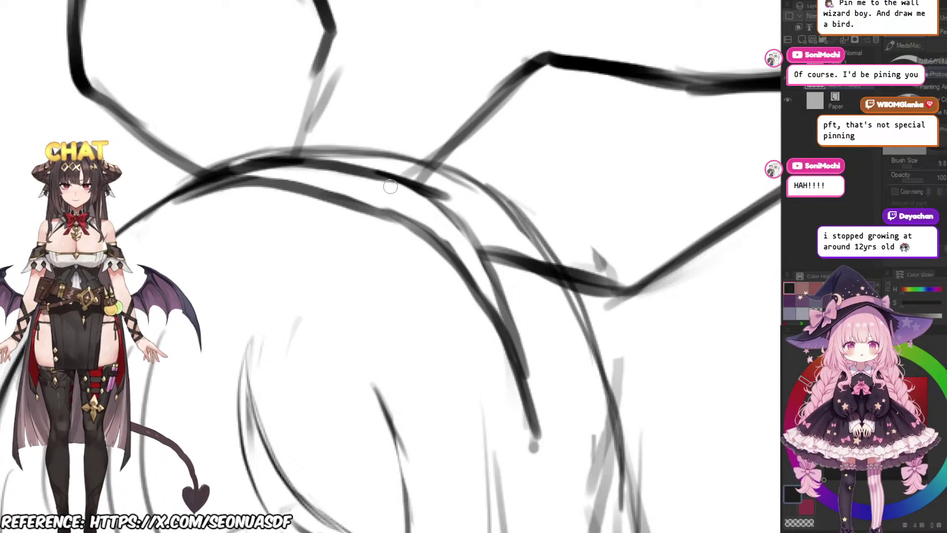
# Step: Erase the middle of the headband's lower edge and redraw its first section as a short curve under the upper edge
pyautogui.press('e')
pyautogui.moveTo(241, 190)
pyautogui.mouseDown()
pyautogui.moveTo(398, 231)
pyautogui.moveTo(398, 220)
pyautogui.mouseUp()
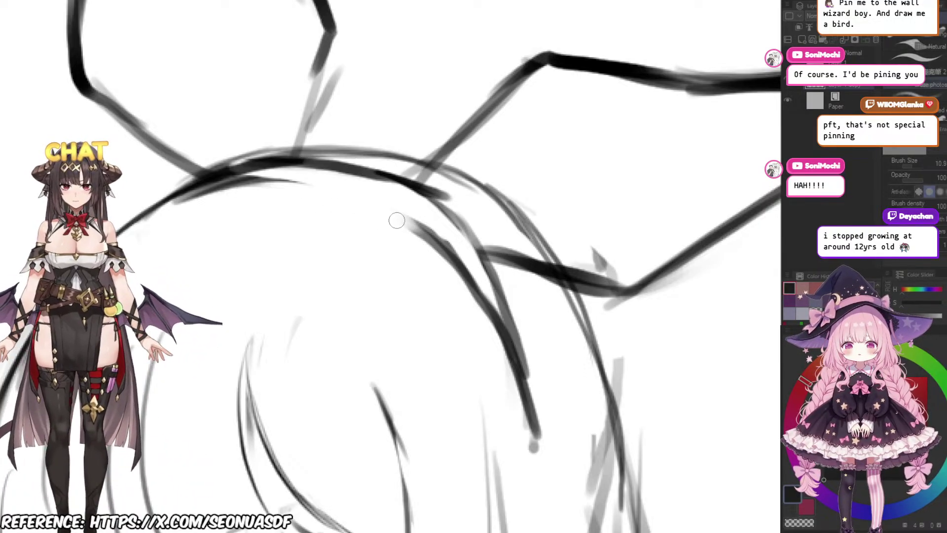
pyautogui.press('b')
pyautogui.moveTo(249, 182); pyautogui.dragTo(372, 197)
pyautogui.hotkey('ctrl', 'z')
pyautogui.moveTo(243, 181); pyautogui.dragTo(377, 204)
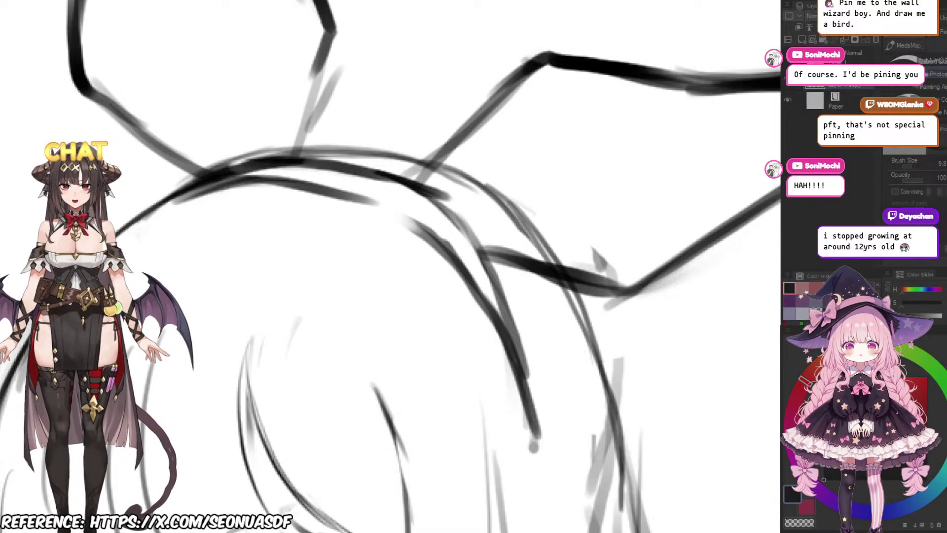
pyautogui.hotkey('ctrl', 'z')
pyautogui.hotkey('ctrl', 'z')
pyautogui.moveTo(249, 178)
pyautogui.mouseDown()
pyautogui.moveTo(382, 200)
pyautogui.moveTo(316, 190)
pyautogui.moveTo(427, 227)
pyautogui.moveTo(381, 204)
pyautogui.mouseUp()
pyautogui.hotkey('ctrl', 'z')
pyautogui.hotkey('ctrl', 'z')
pyautogui.moveTo(245, 177); pyautogui.dragTo(332, 185)
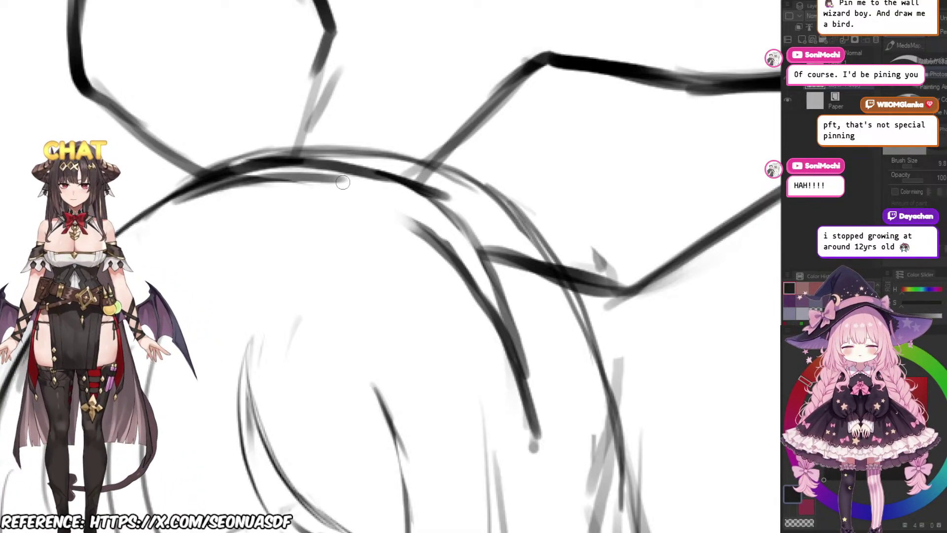
pyautogui.hotkey('ctrl', 'z')
pyautogui.moveTo(244, 177)
pyautogui.mouseDown()
pyautogui.moveTo(373, 197)
pyautogui.moveTo(274, 178)
pyautogui.moveTo(343, 185)
pyautogui.mouseUp()
pyautogui.hotkey('ctrl', 'z')
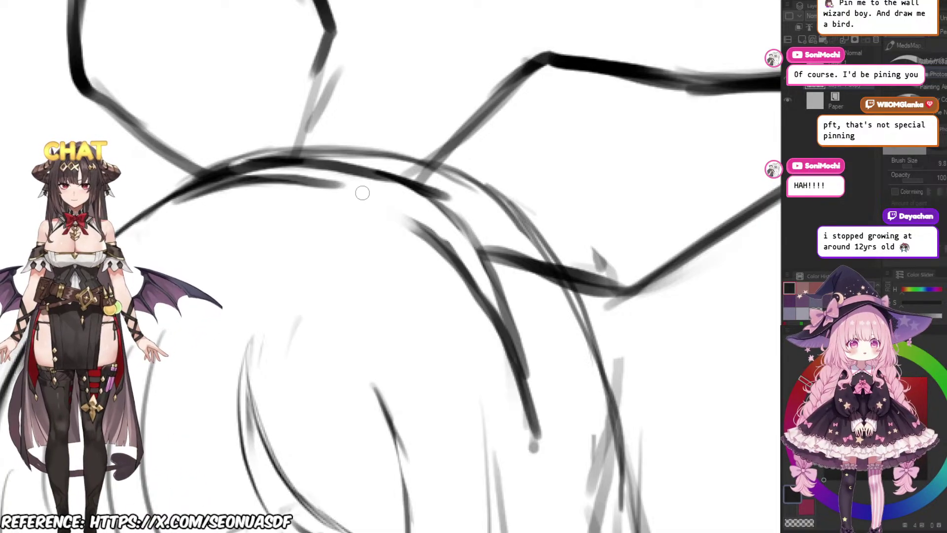
# Step: Continue the headband's lower edge across the gap to the dark line on the side of the head
pyautogui.moveTo(381, 145); pyautogui.dragTo(355, 157)
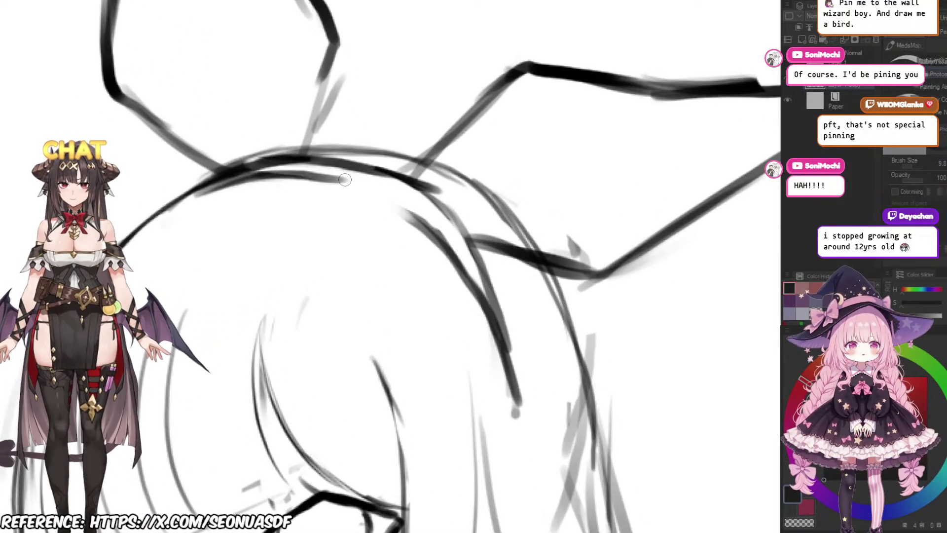
pyautogui.press('p')
pyautogui.moveTo(275, 181)
pyautogui.mouseDown()
pyautogui.moveTo(356, 192)
pyautogui.moveTo(300, 172)
pyautogui.moveTo(329, 173)
pyautogui.moveTo(394, 197)
pyautogui.moveTo(440, 239)
pyautogui.mouseUp()
pyautogui.press('b')
pyautogui.hotkey('ctrl', 'z')
pyautogui.press('e')
# Step: Examine the ears and headband in relation to the whole figure
pyautogui.scroll(-3, 453, 237)
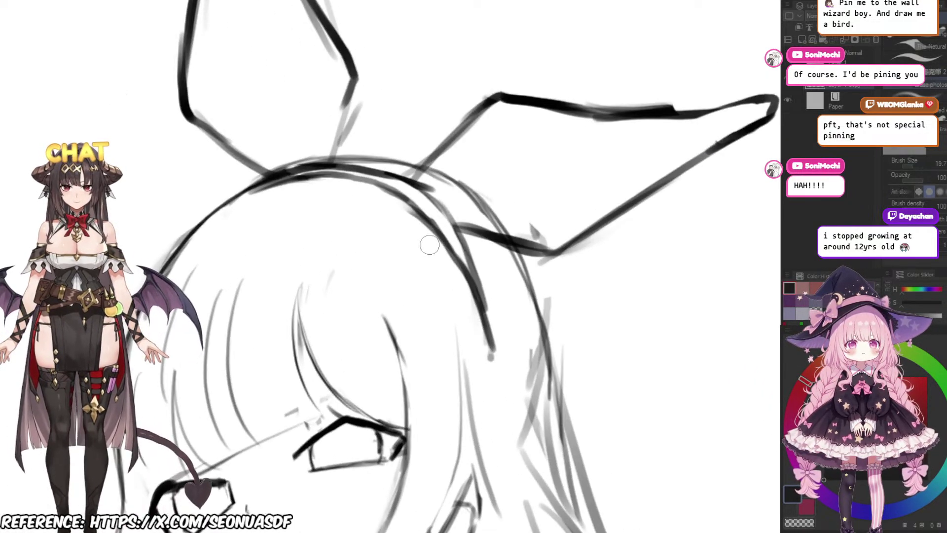
pyautogui.scroll(2, 430, 244)
pyautogui.press(']')
pyautogui.scroll(-5, 419, 217)
pyautogui.moveTo(392, 207)
pyautogui.mouseDown()
pyautogui.moveTo(418, 220)
pyautogui.moveTo(397, 200)
pyautogui.mouseUp()
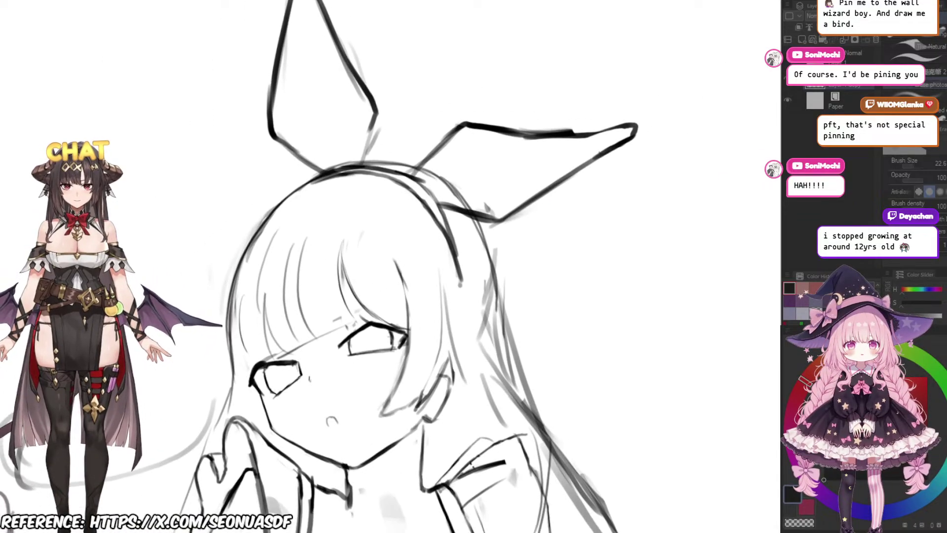
pyautogui.scroll(-5, 454, 162)
pyautogui.scroll(3, 518, 148)
pyautogui.scroll(-4, 501, 200)
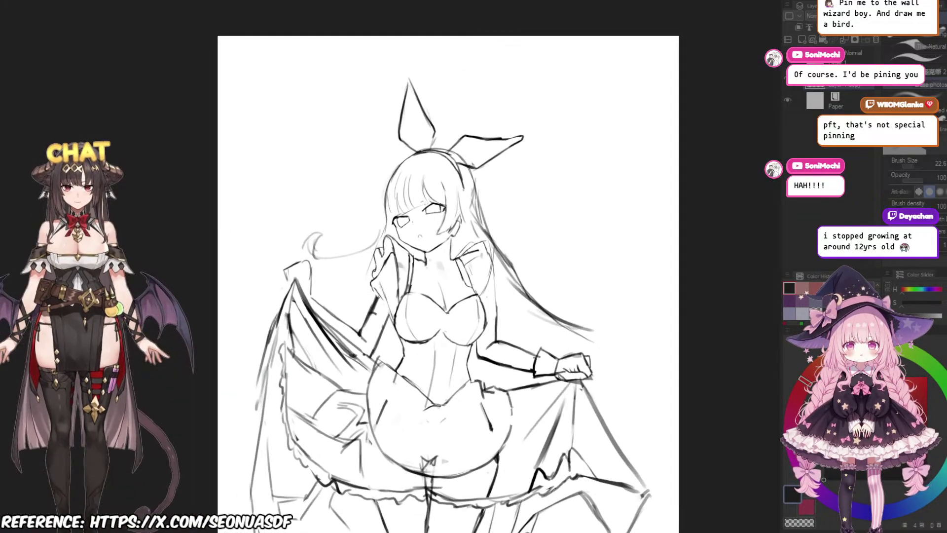
pyautogui.moveTo(462, 235); pyautogui.dragTo(408, 202)
# Step: Darken the upper part of the long hair strand that sweeps past the shoulder above the outstretched arm
pyautogui.scroll(3, 508, 276)
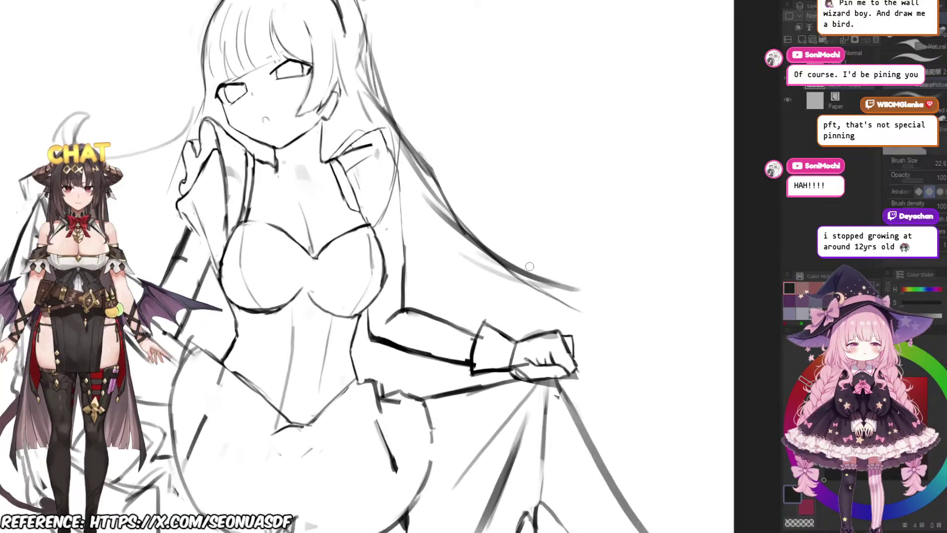
pyautogui.scroll(1, 444, 276)
pyautogui.scroll(2, 435, 287)
pyautogui.press('b')
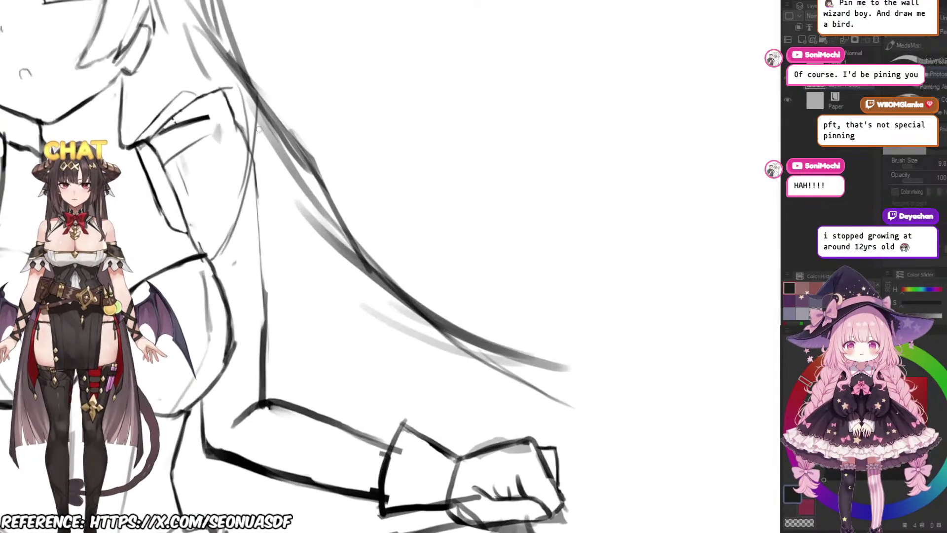
pyautogui.moveTo(274, 141); pyautogui.dragTo(368, 233)
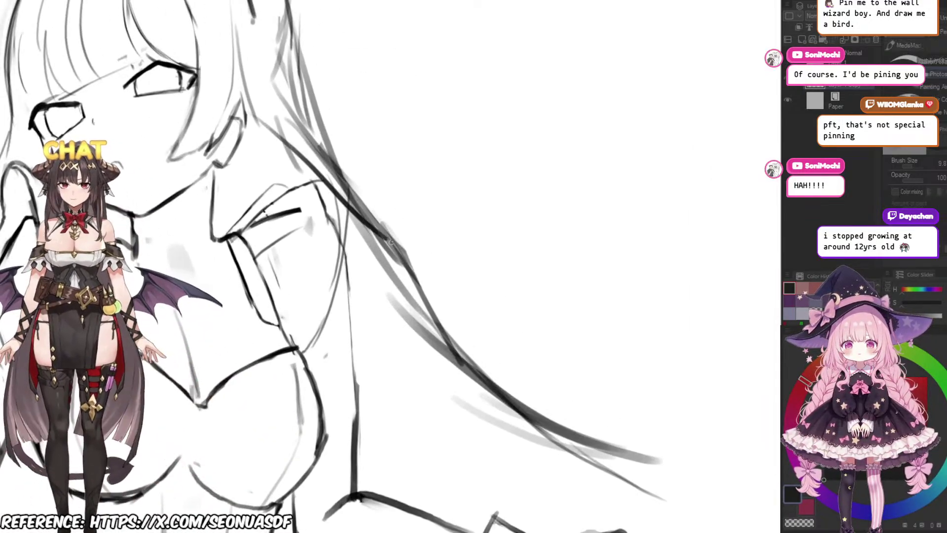
pyautogui.moveTo(418, 277); pyautogui.dragTo(411, 268)
pyautogui.scroll(-2, 371, 223)
pyautogui.scroll(1, 371, 222)
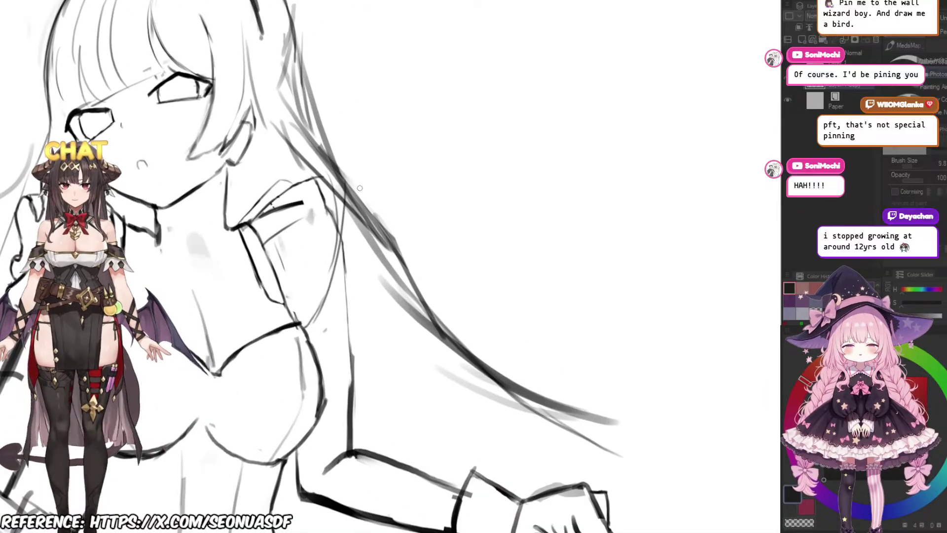
# Step: Erase part of the overlapping dark lines where the long hair strand passes behind the shoulder
pyautogui.press('e')
pyautogui.moveTo(315, 170); pyautogui.dragTo(362, 214)
pyautogui.scroll(-1, 427, 241)
pyautogui.scroll(2, 428, 241)
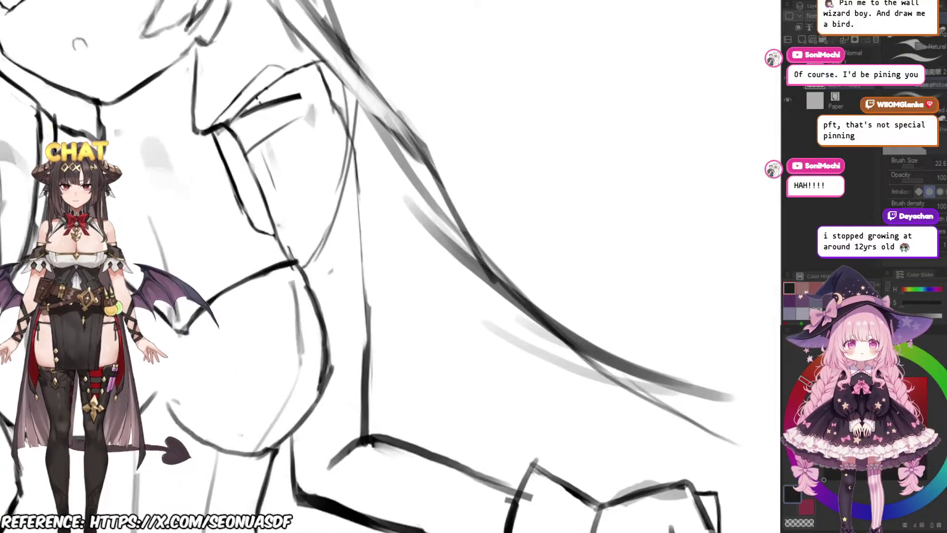
pyautogui.scroll(-3, 428, 242)
pyautogui.moveTo(427, 241); pyautogui.dragTo(409, 234)
pyautogui.moveTo(428, 179); pyautogui.dragTo(423, 217)
pyautogui.scroll(3, 423, 218)
pyautogui.scroll(-4, 422, 207)
pyautogui.scroll(1, 421, 187)
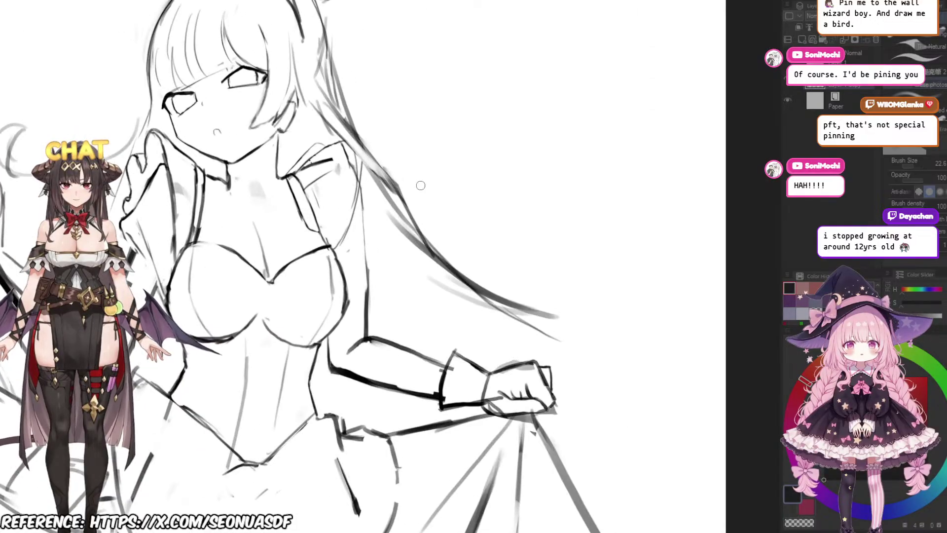
# Step: Retouch the hair strand's outer line just past the shoulder, alternating between drawing and erasing
pyautogui.press('b')
pyautogui.scroll(1, 389, 146)
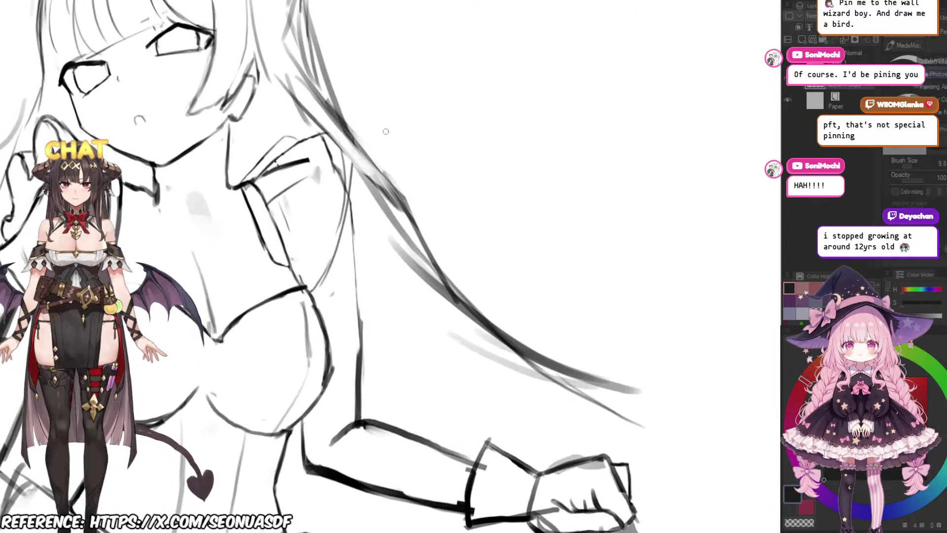
pyautogui.press('p')
pyautogui.moveTo(345, 117); pyautogui.dragTo(396, 186)
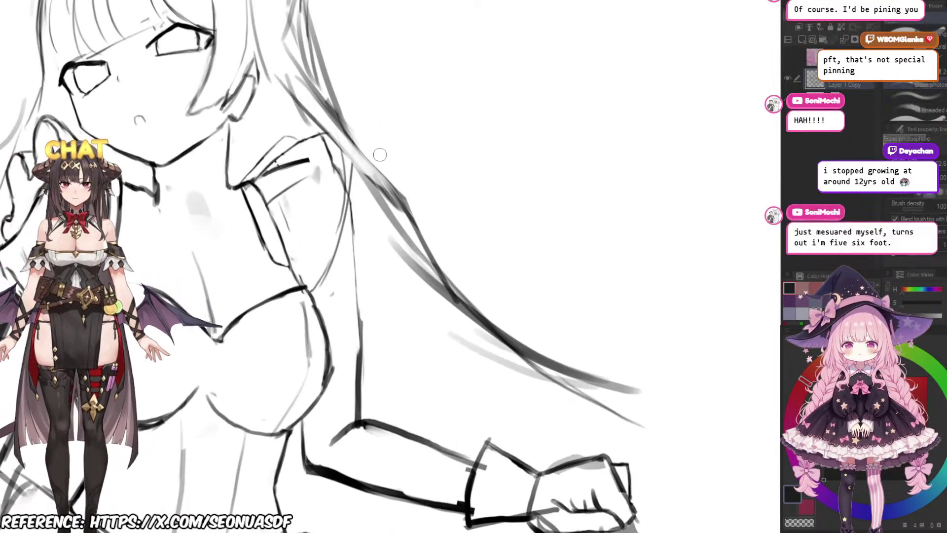
pyautogui.press('p')
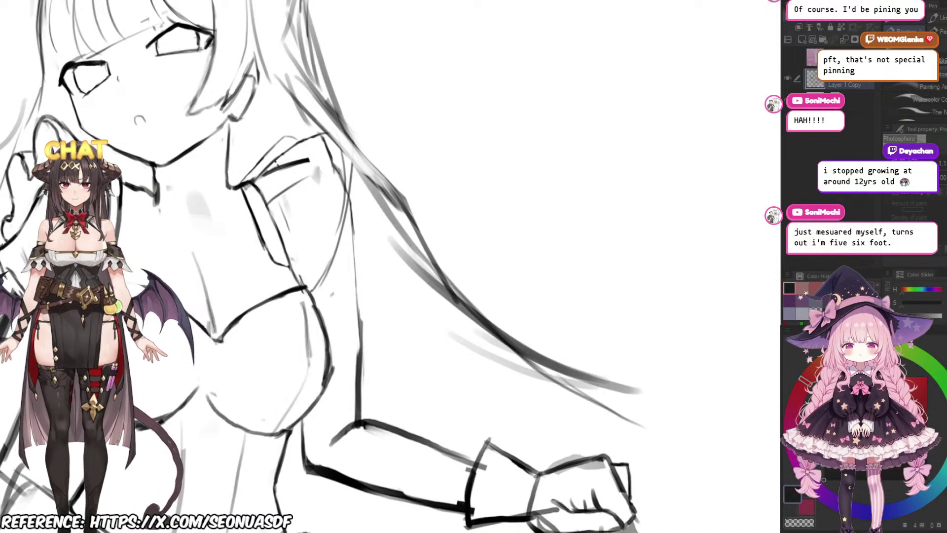
pyautogui.scroll(-4, 430, 192)
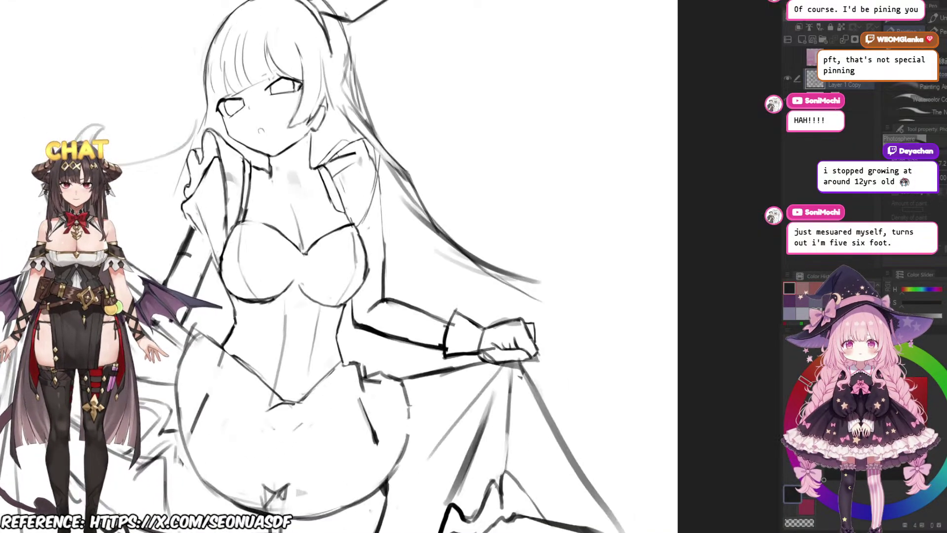
pyautogui.scroll(4, 429, 190)
pyautogui.press('e')
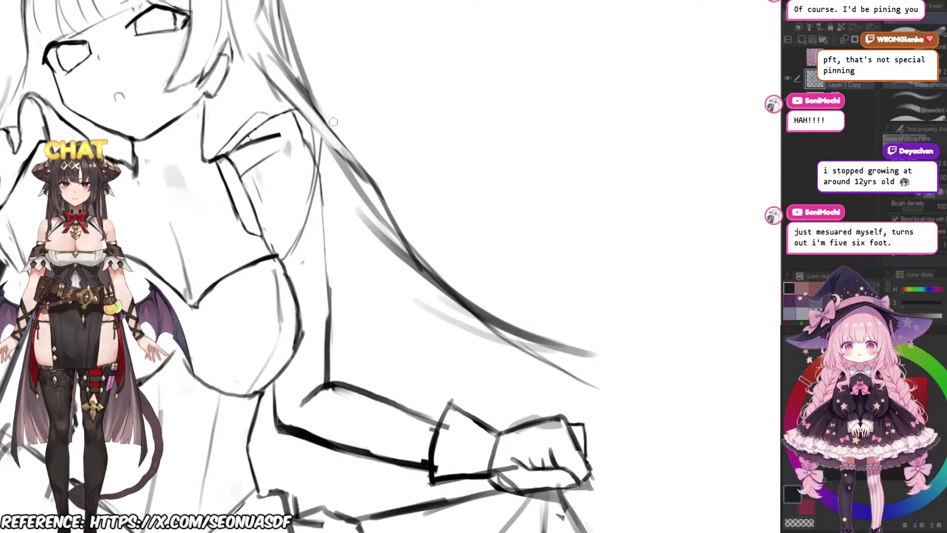
pyautogui.press('p')
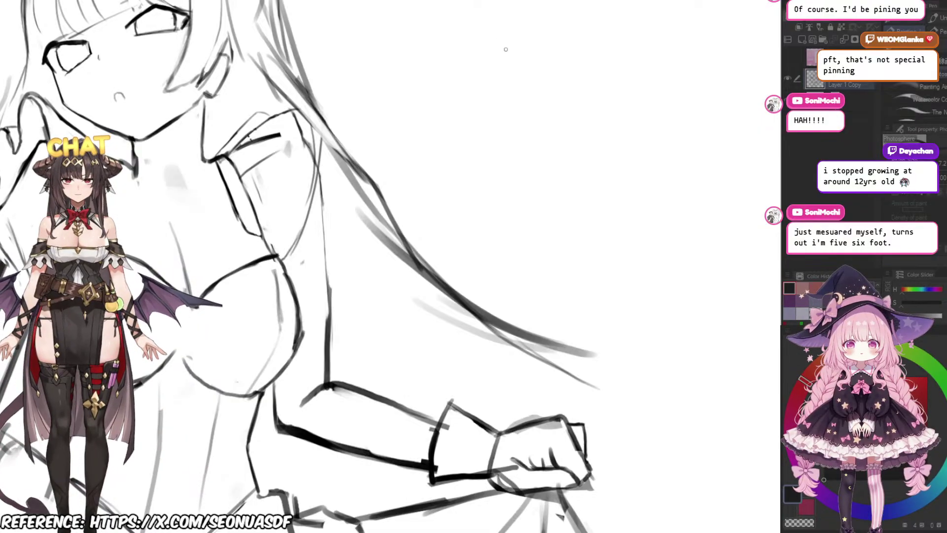
# Step: Examine how the long hair beside the shoulder falls in relation to the outstretched arm and skirt
pyautogui.scroll(3, 542, 78)
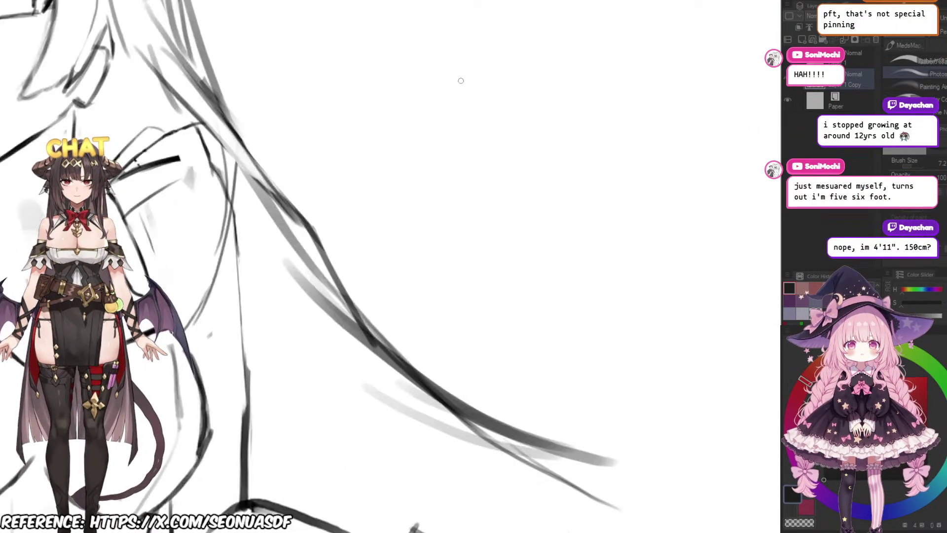
pyautogui.scroll(-4, 461, 81)
pyautogui.scroll(3, 439, 98)
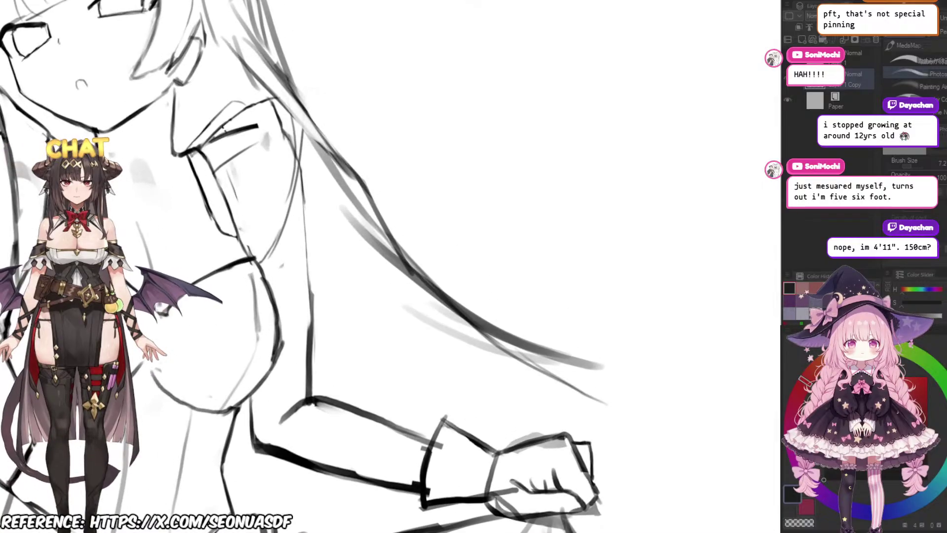
pyautogui.scroll(-2, 439, 98)
pyautogui.scroll(2, 439, 99)
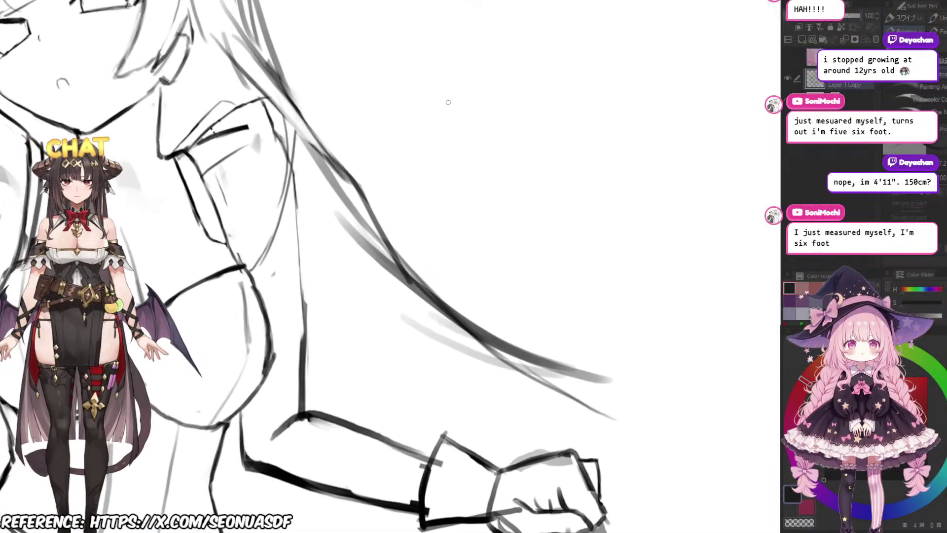
pyautogui.scroll(-2, 419, 143)
pyautogui.scroll(2, 407, 147)
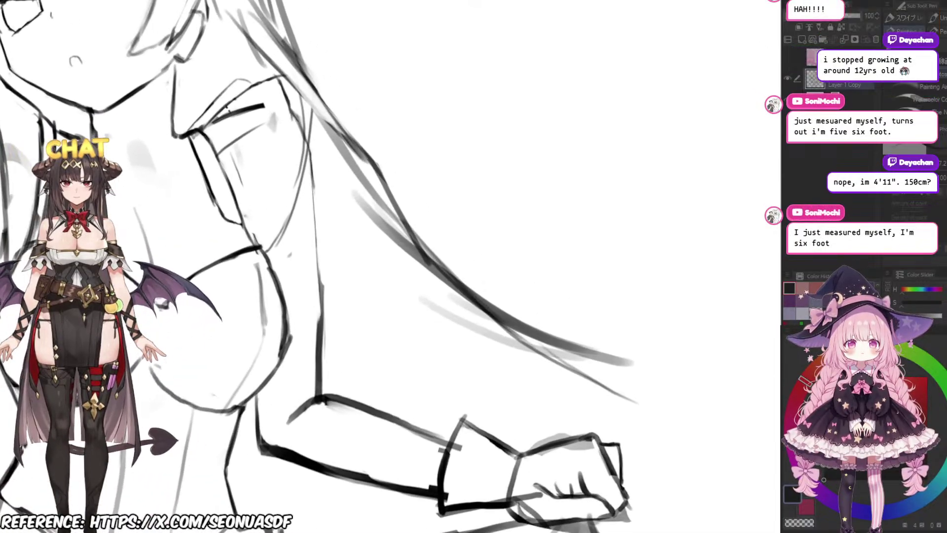
pyautogui.scroll(-3, 442, 107)
pyautogui.scroll(3, 443, 107)
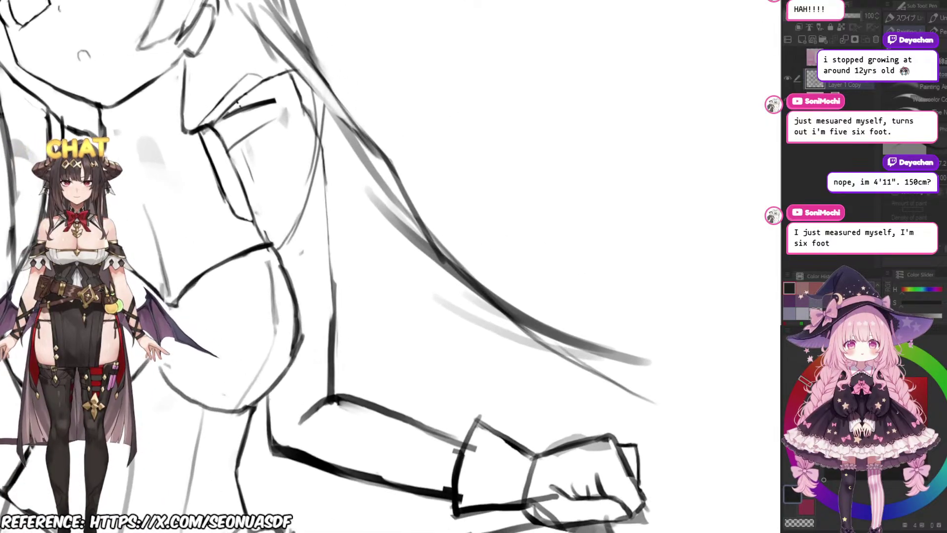
pyautogui.scroll(-1, 389, 89)
pyautogui.scroll(1, 390, 89)
pyautogui.scroll(-3, 424, 54)
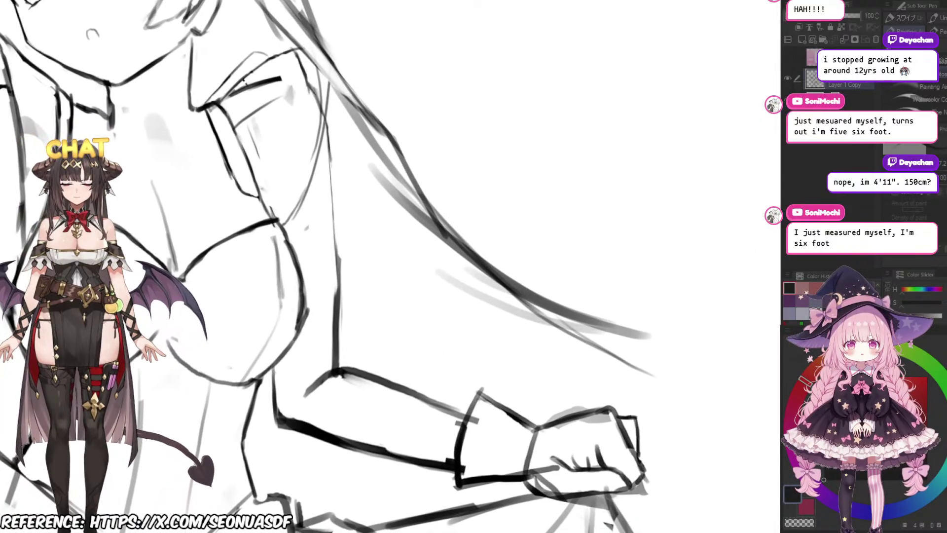
pyautogui.scroll(3, 429, 54)
pyautogui.scroll(-3, 439, 100)
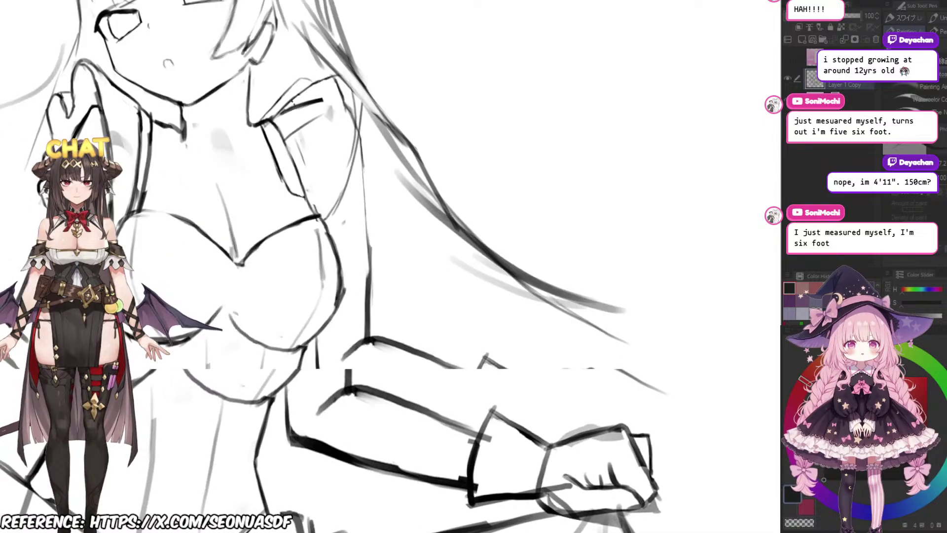
pyautogui.scroll(2, 438, 101)
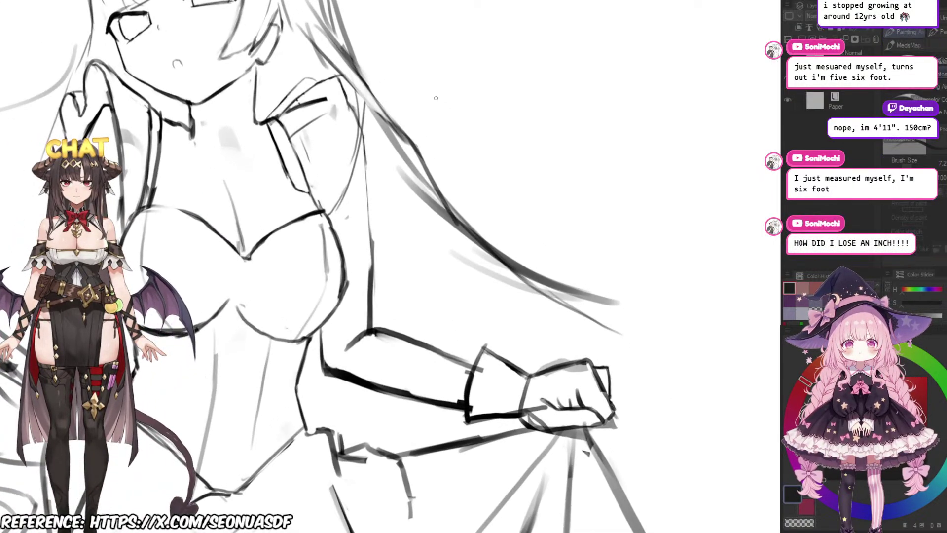
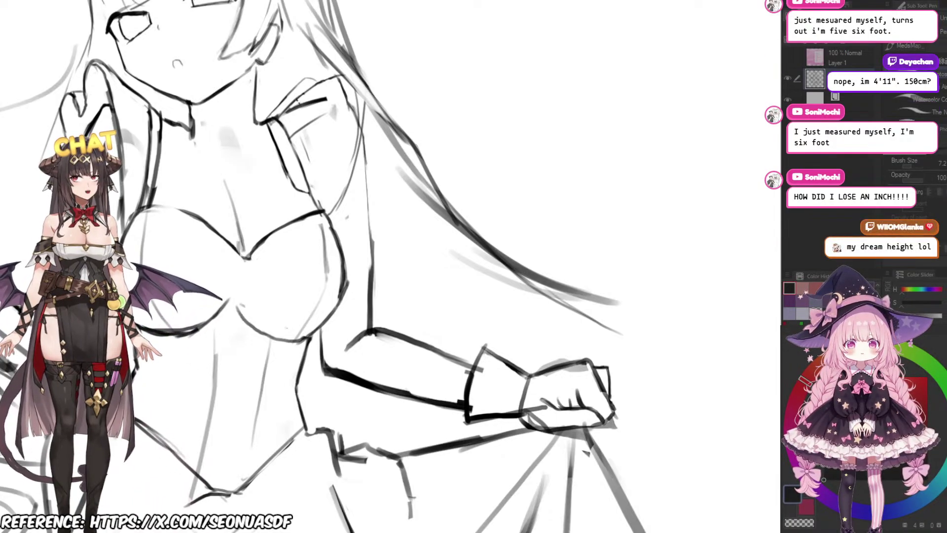
pyautogui.scroll(-5, 555, 117)
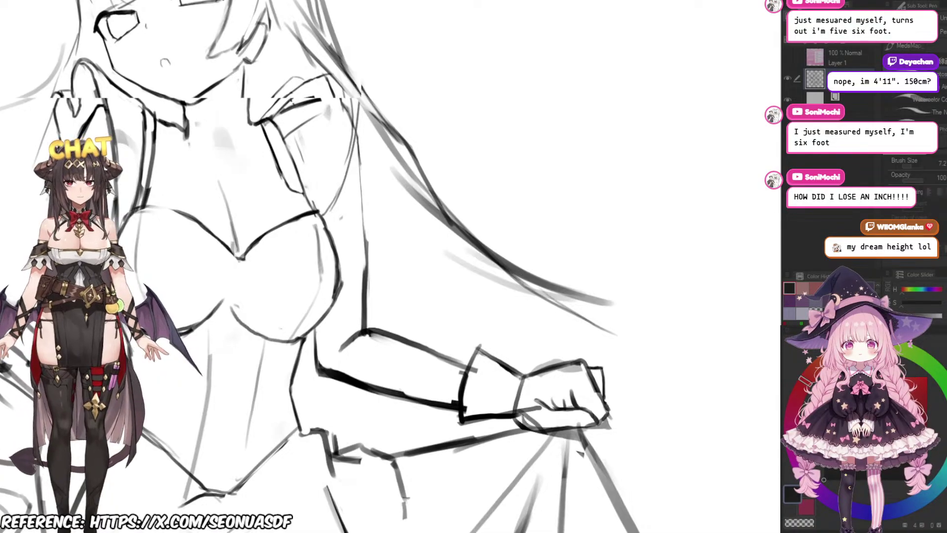
pyautogui.scroll(1, 556, 116)
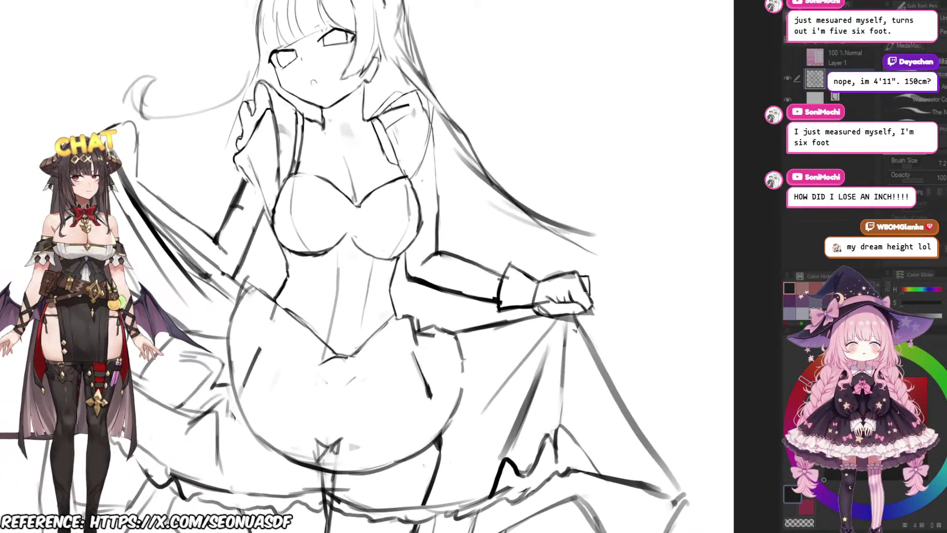
pyautogui.moveTo(564, 106); pyautogui.dragTo(512, 152)
pyautogui.scroll(3, 503, 129)
pyautogui.scroll(-1, 512, 151)
pyautogui.scroll(1, 512, 151)
pyautogui.scroll(-1, 444, 148)
pyautogui.scroll(1, 444, 148)
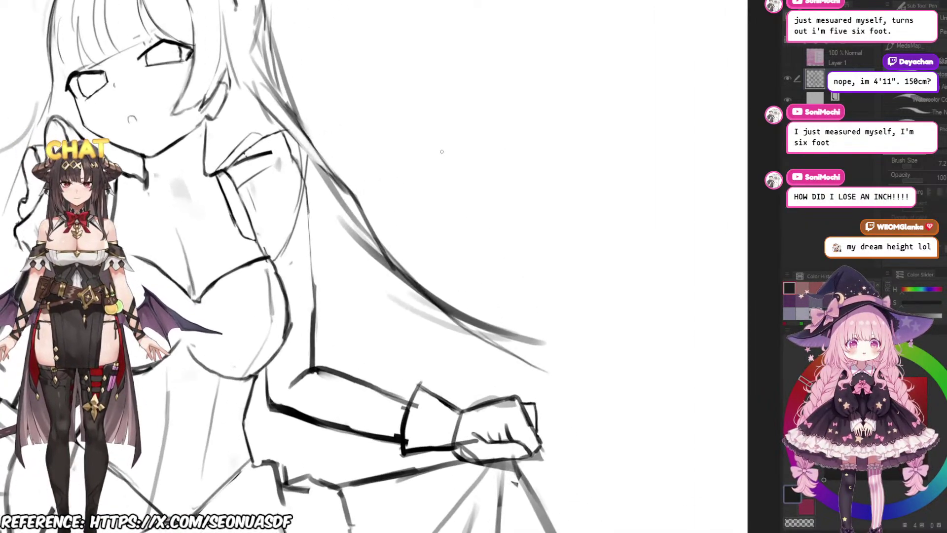
pyautogui.moveTo(442, 150); pyautogui.dragTo(463, 169)
pyautogui.scroll(-2, 449, 159)
pyautogui.scroll(1, 450, 160)
pyautogui.scroll(3, 339, 218)
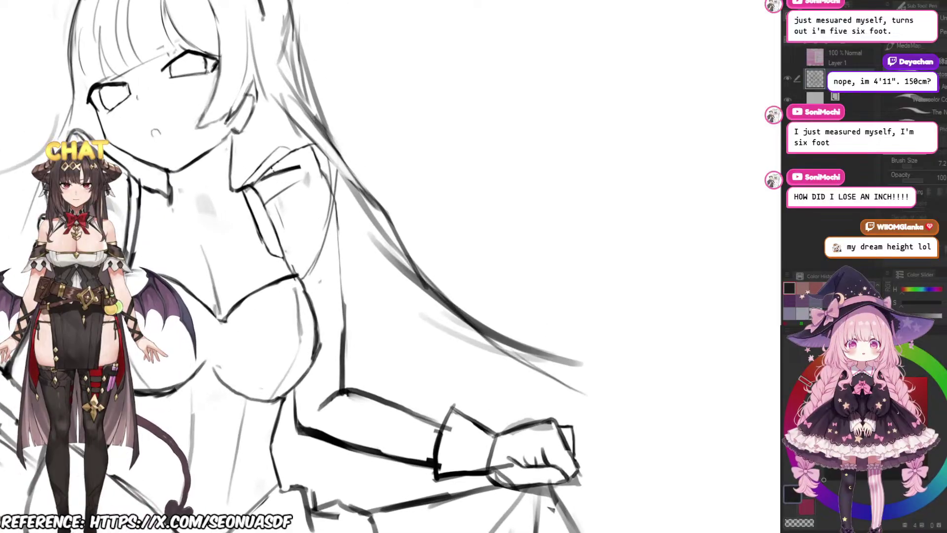
pyautogui.scroll(-2, 340, 218)
pyautogui.scroll(1, 339, 217)
# Step: Examine the raised hand, the lifted skirt and the curled hair lock on the other side of the figure
pyautogui.moveTo(302, 163); pyautogui.dragTo(533, 137)
pyautogui.scroll(3, 366, 209)
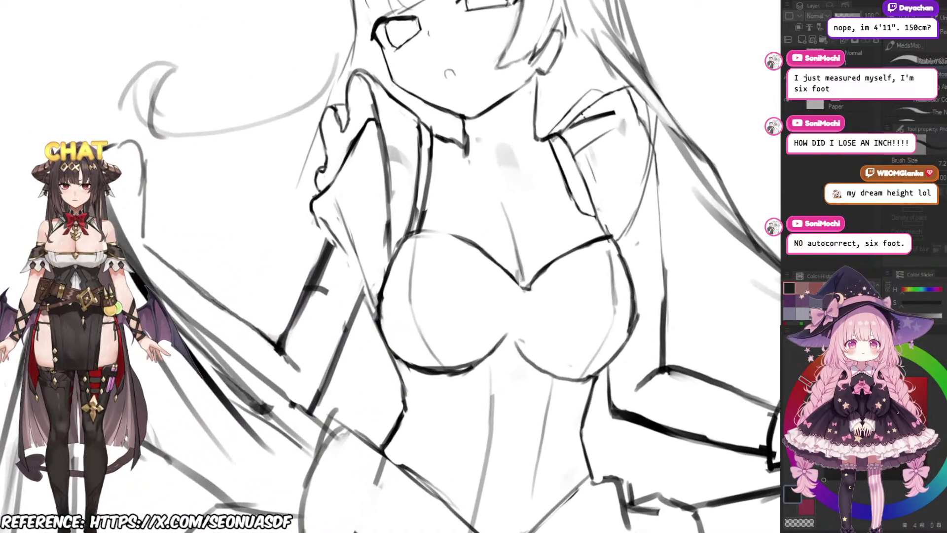
pyautogui.scroll(-3, 365, 209)
pyautogui.scroll(3, 365, 209)
pyautogui.scroll(-4, 366, 209)
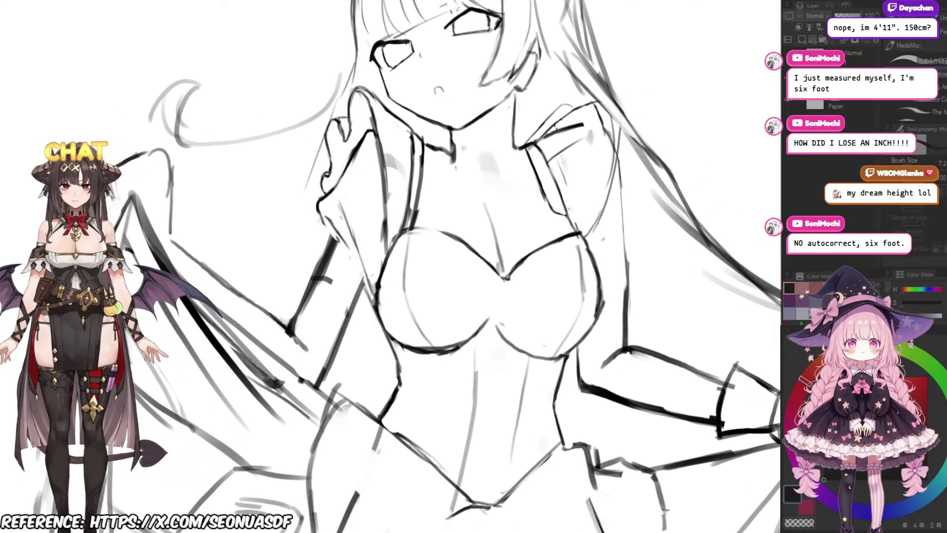
pyautogui.scroll(3, 380, 207)
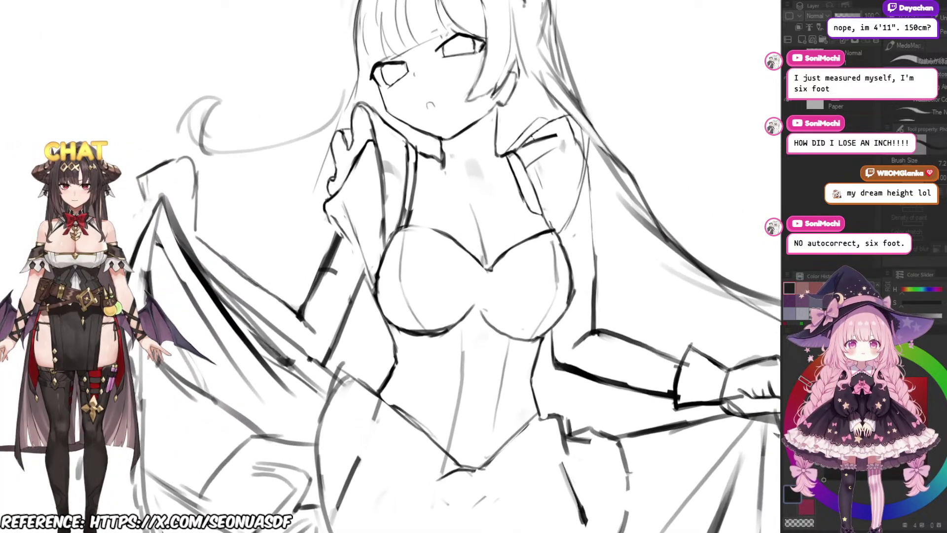
pyautogui.scroll(-4, 379, 207)
pyautogui.scroll(3, 380, 207)
pyautogui.scroll(-1, 431, 198)
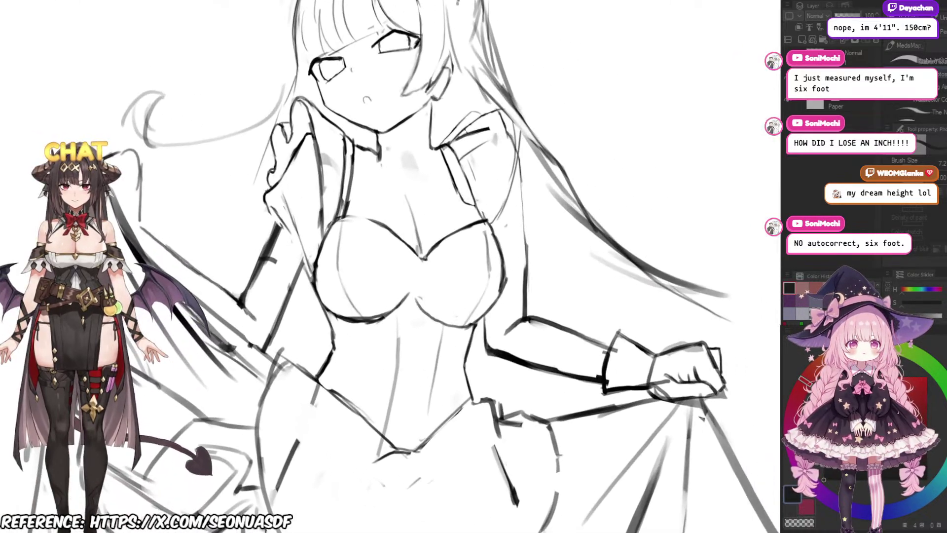
pyautogui.scroll(3, 431, 197)
pyautogui.scroll(-3, 431, 197)
pyautogui.scroll(3, 431, 198)
pyautogui.scroll(-3, 382, 197)
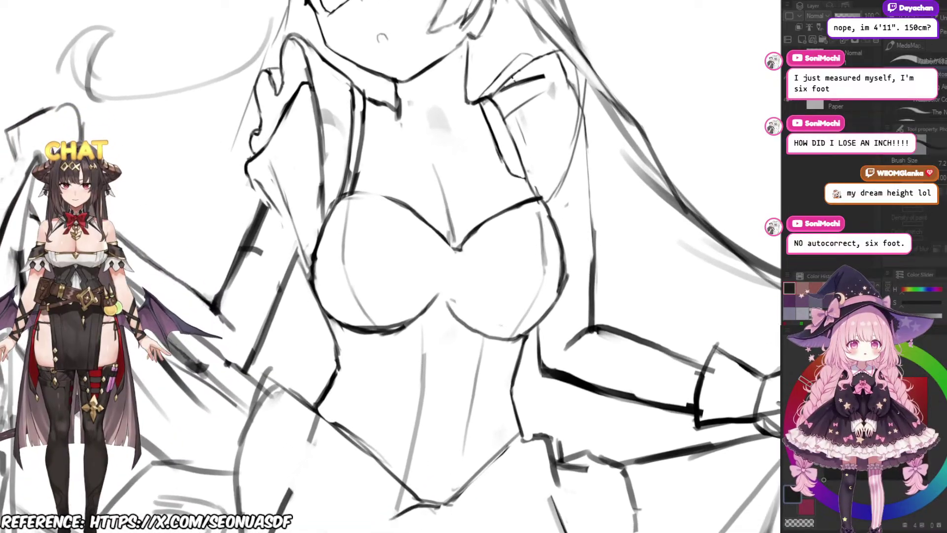
pyautogui.scroll(4, 383, 197)
pyautogui.scroll(-4, 383, 197)
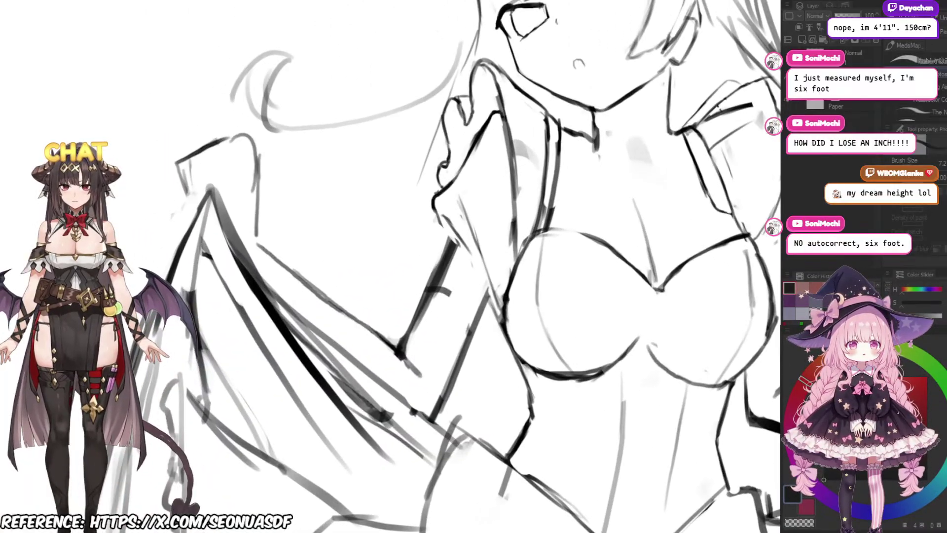
pyautogui.scroll(4, 361, 236)
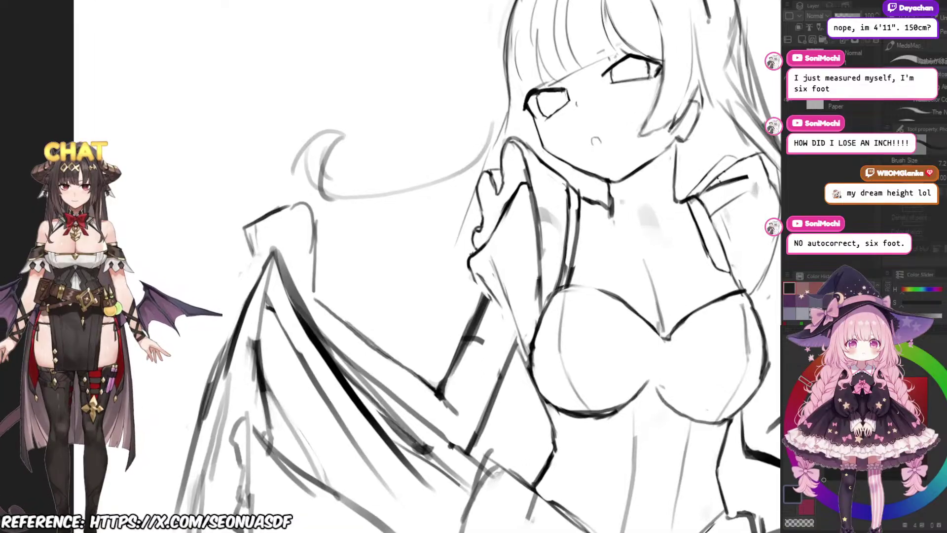
# Step: Draw a dark inner curve on the curled hair tip and replace the faint sweep toward the shoulder with a thin clean line
pyautogui.scroll(2, 466, 180)
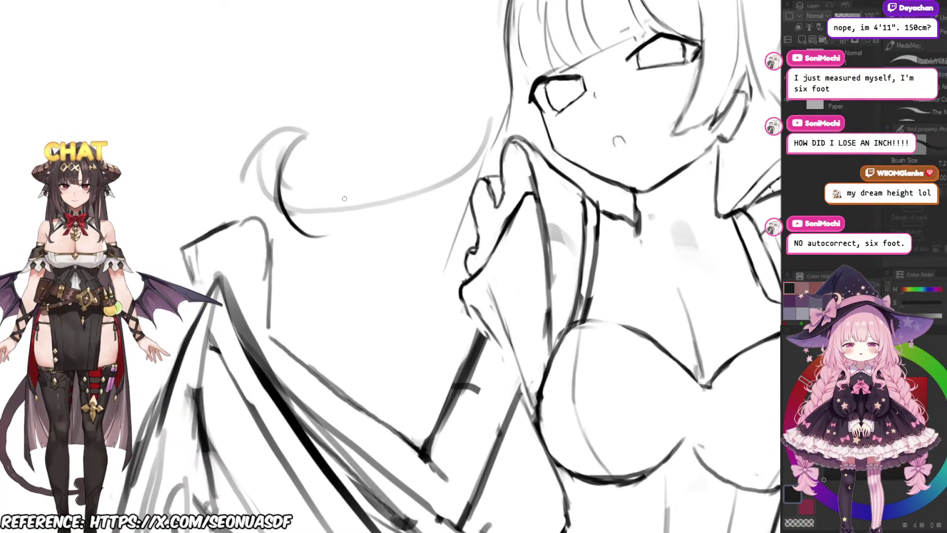
pyautogui.press('e')
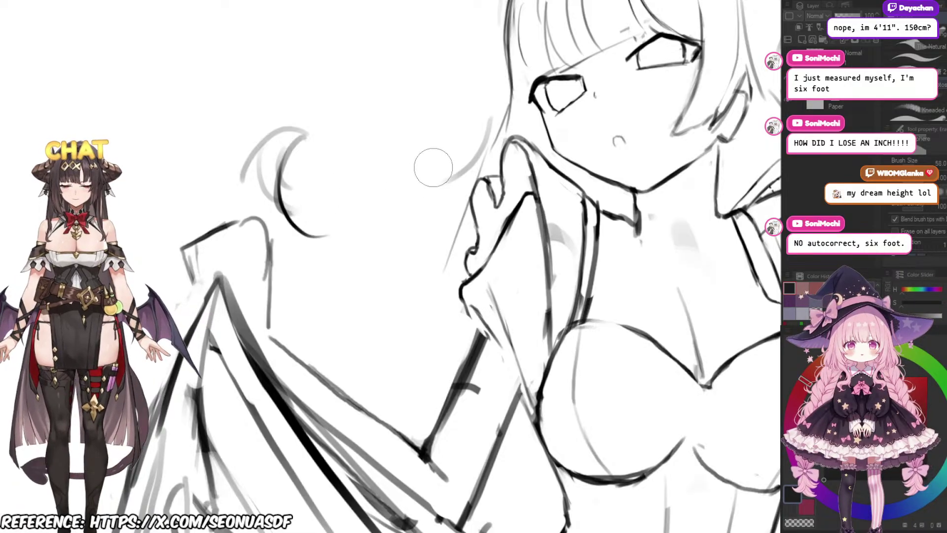
pyautogui.press('b')
pyautogui.scroll(-3, 314, 210)
pyautogui.scroll(3, 470, 143)
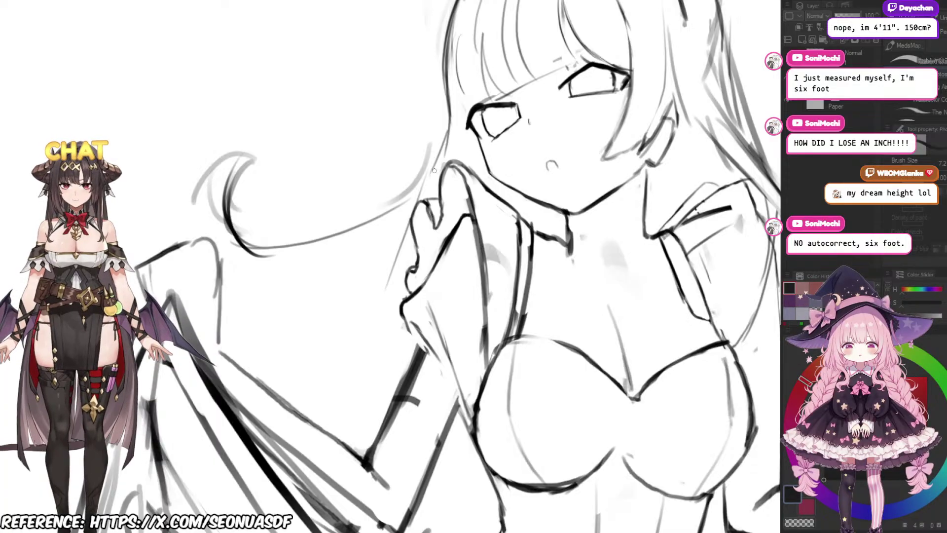
# Step: Erase the shoulder end of the sweeping hair strand and redraw it to join the hair beside the cheek
pyautogui.scroll(-4, 487, 130)
pyautogui.scroll(2, 572, 61)
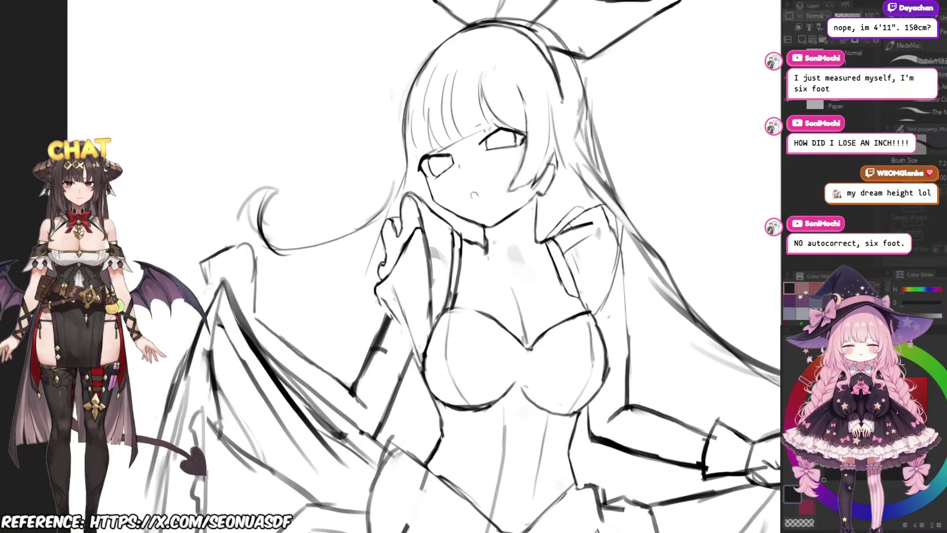
pyautogui.scroll(2, 380, 198)
pyautogui.press('e')
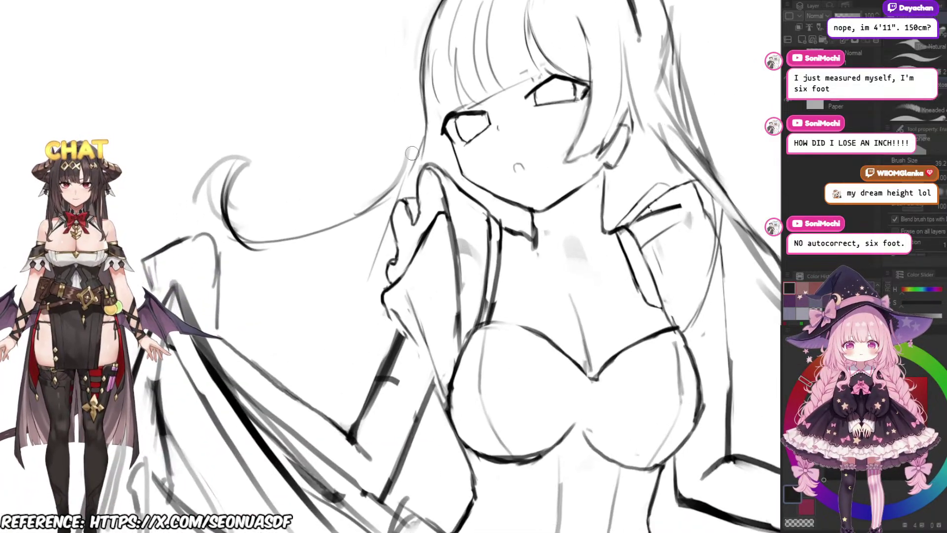
pyautogui.press('p')
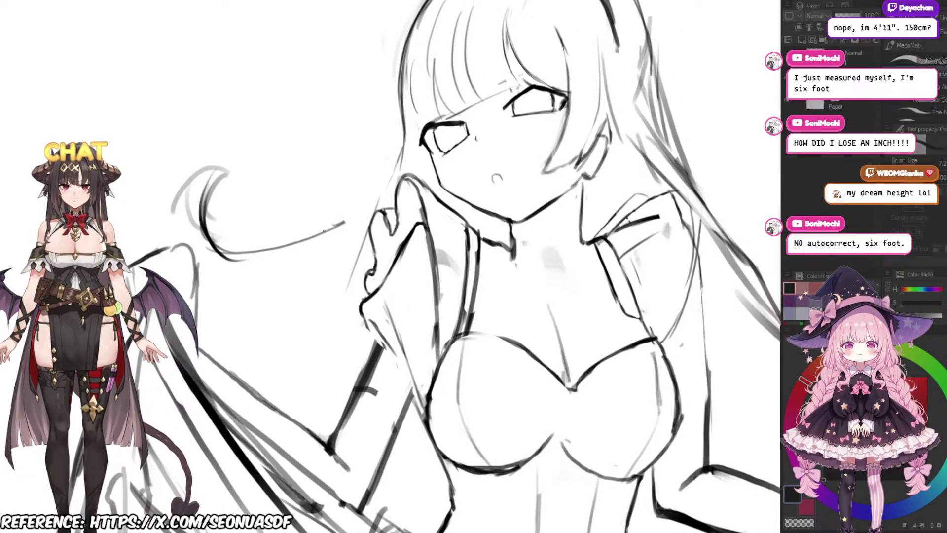
pyautogui.scroll(-4, 400, 158)
pyautogui.scroll(4, 400, 158)
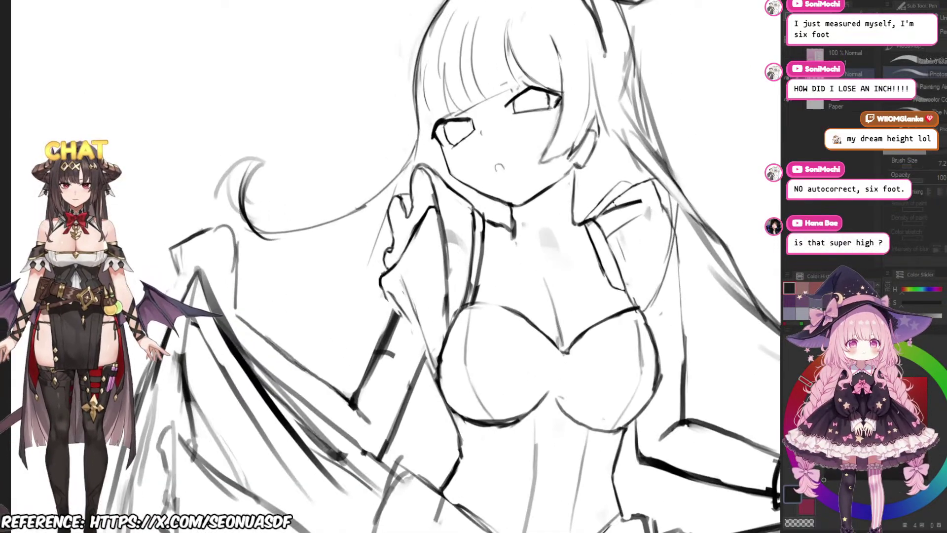
pyautogui.scroll(2, 393, 171)
# Step: Thin and tidy the sweeping strand where it passes the raised hand, alternating between drawing and erasing
pyautogui.moveTo(375, 187)
pyautogui.mouseDown()
pyautogui.moveTo(410, 190)
pyautogui.moveTo(364, 170)
pyautogui.moveTo(367, 188)
pyautogui.mouseUp()
pyautogui.press('e')
pyautogui.scroll(2, 392, 170)
pyautogui.scroll(-4, 370, 172)
pyautogui.scroll(3, 369, 175)
pyautogui.scroll(2, 364, 171)
pyautogui.scroll(-3, 367, 190)
pyautogui.scroll(3, 367, 192)
pyautogui.scroll(-3, 367, 197)
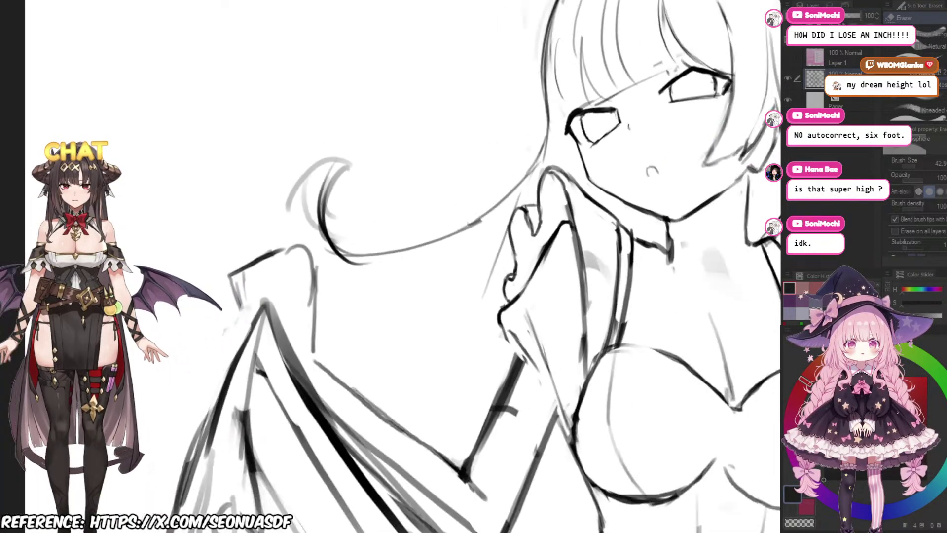
# Step: Erase the faint outer sketch lines around the curled hair tip
pyautogui.scroll(2, 368, 192)
pyautogui.scroll(-2, 324, 185)
pyautogui.scroll(2, 324, 185)
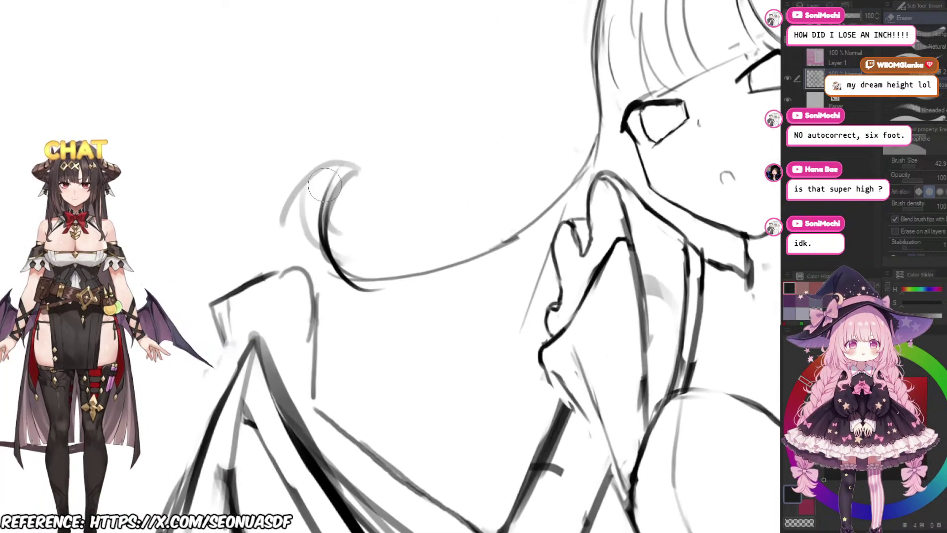
pyautogui.moveTo(321, 169); pyautogui.dragTo(340, 157)
pyautogui.scroll(-3, 391, 159)
pyautogui.press('p')
pyautogui.scroll(2, 493, 168)
pyautogui.scroll(-2, 493, 167)
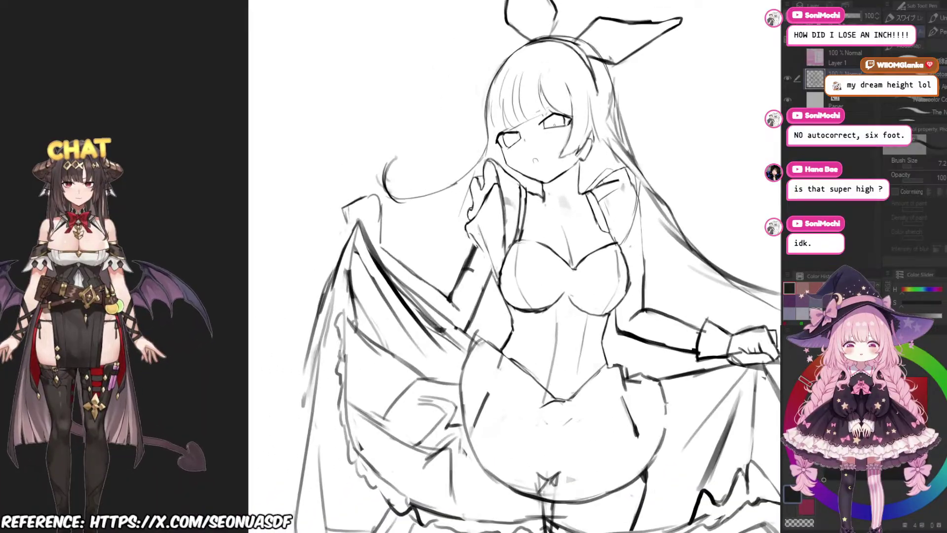
# Step: Add a second thin line along the lower curve of the curled strand and check the whole figure
pyautogui.scroll(2, 532, 167)
pyautogui.scroll(2, 543, 184)
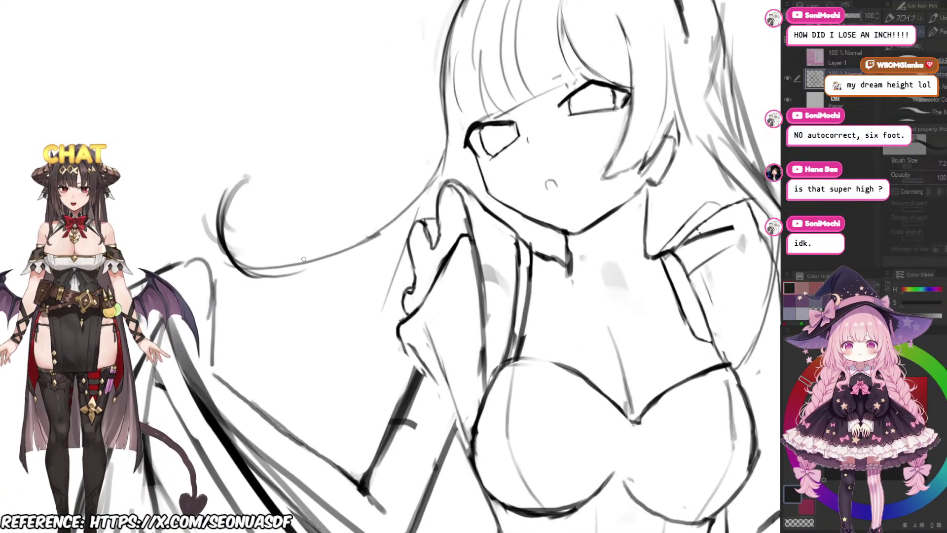
pyautogui.scroll(-5, 426, 180)
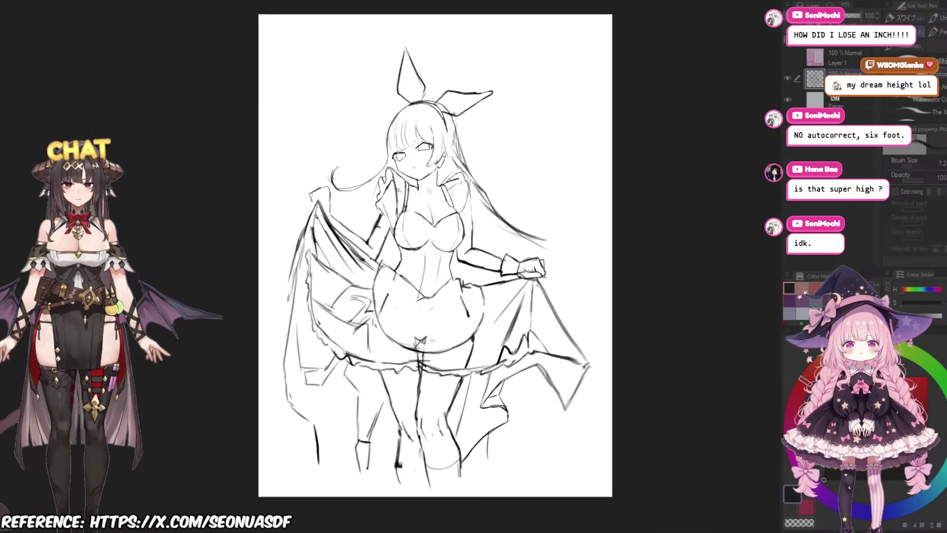
pyautogui.scroll(5, 304, 272)
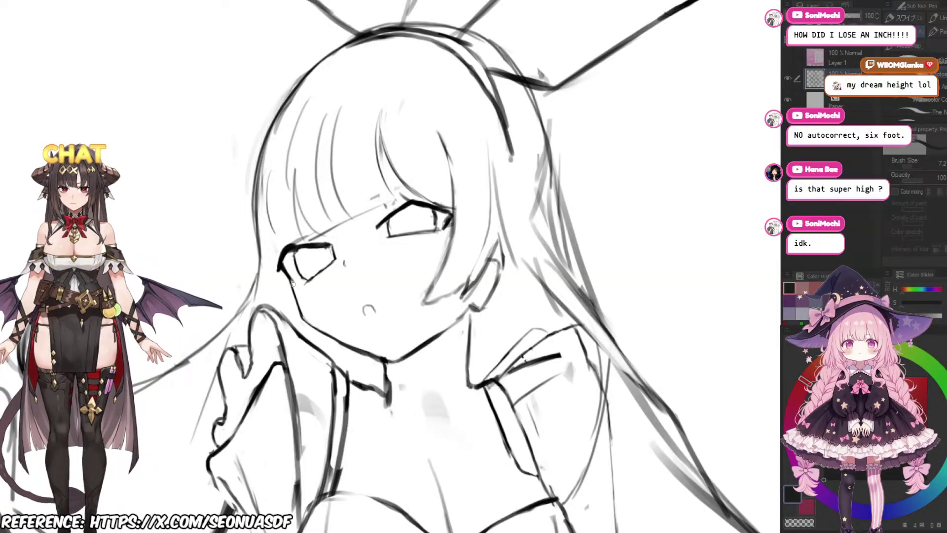
# Step: Sketch a short curved hair lock beside the cheek, running from the fringe's outer edge down past the eye
pyautogui.moveTo(280, 246)
pyautogui.mouseDown()
pyautogui.moveTo(291, 275)
pyautogui.moveTo(267, 255)
pyautogui.mouseUp()
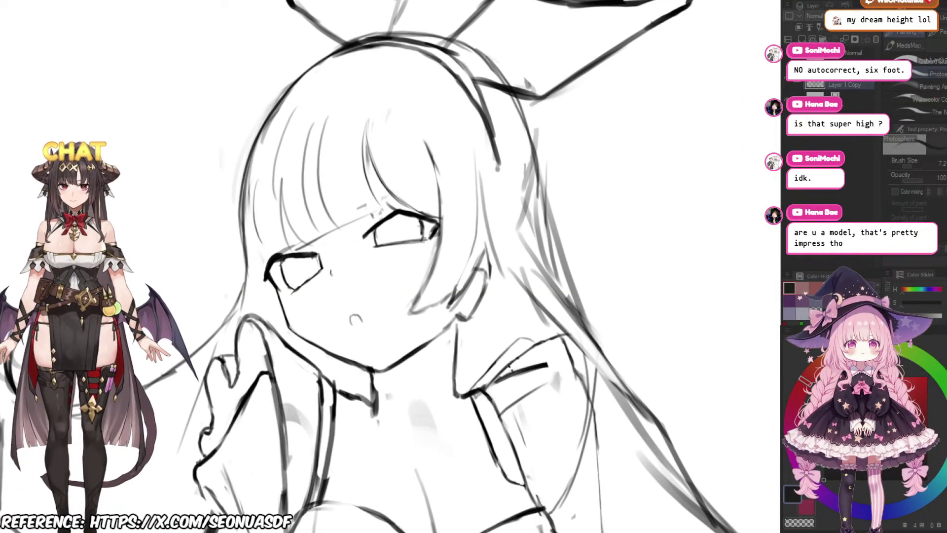
pyautogui.moveTo(346, 266); pyautogui.dragTo(388, 270)
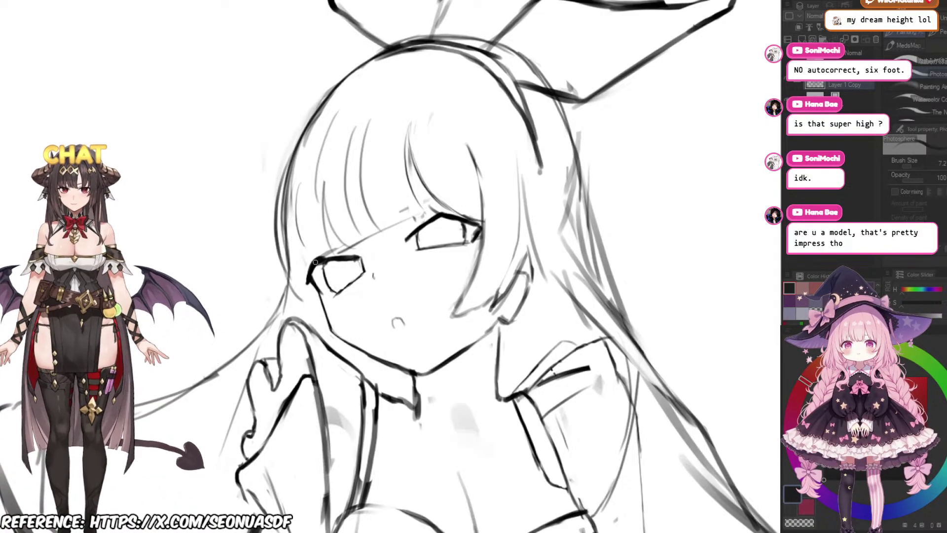
pyautogui.scroll(2, 288, 269)
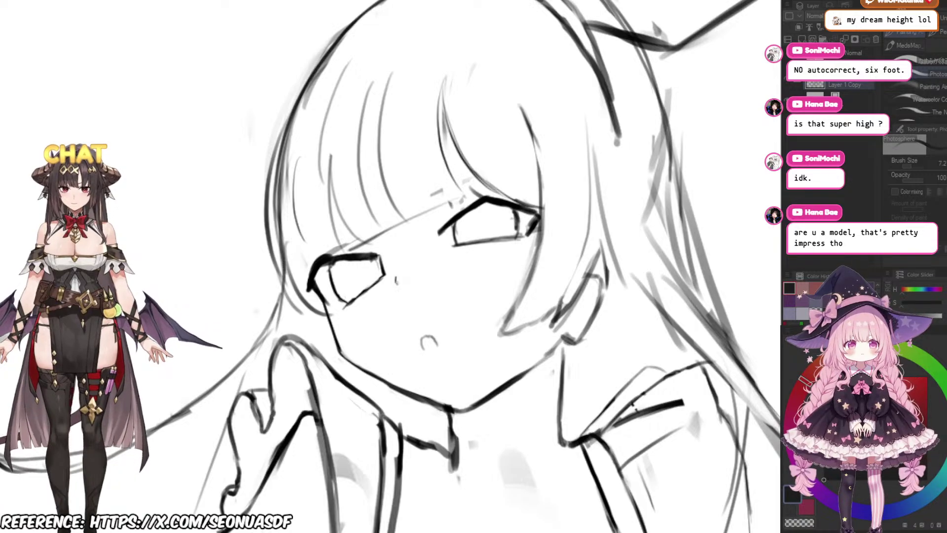
pyautogui.moveTo(308, 257); pyautogui.dragTo(302, 269)
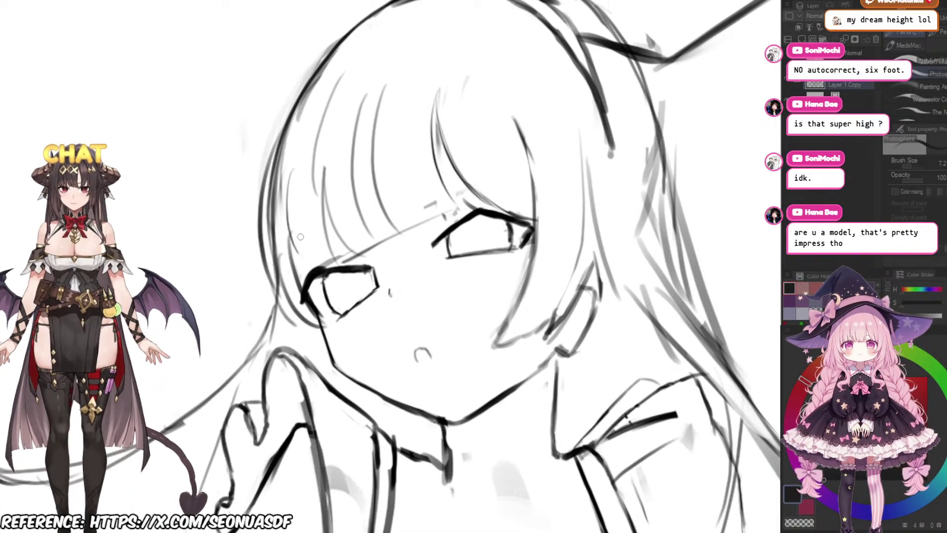
pyautogui.scroll(-1, 375, 198)
pyautogui.moveTo(375, 198); pyautogui.dragTo(359, 194)
pyautogui.scroll(-1, 373, 183)
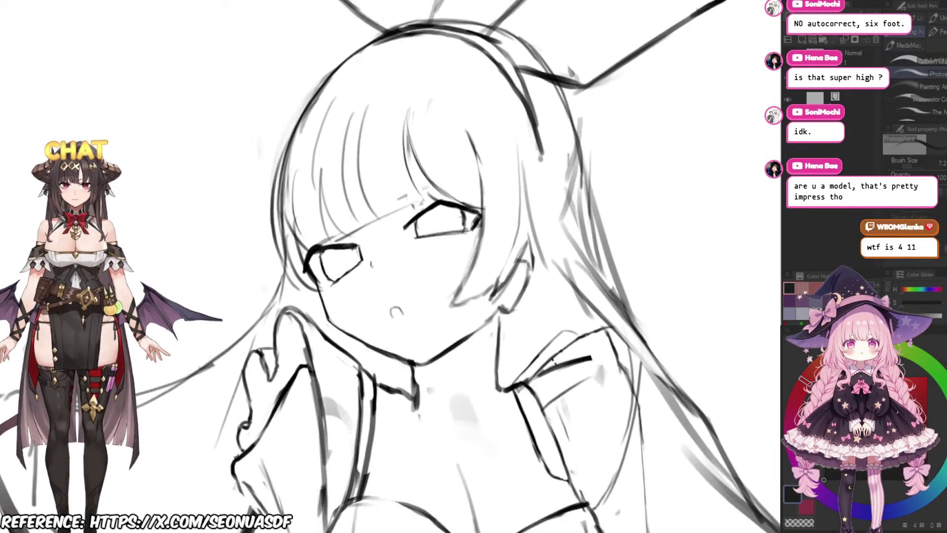
# Step: Refine the cheek lock and the fringe strand above its eye with thin inner lines
pyautogui.scroll(1, 375, 179)
pyautogui.moveTo(326, 265); pyautogui.dragTo(312, 271)
pyautogui.scroll(-1, 327, 266)
pyautogui.scroll(3, 351, 192)
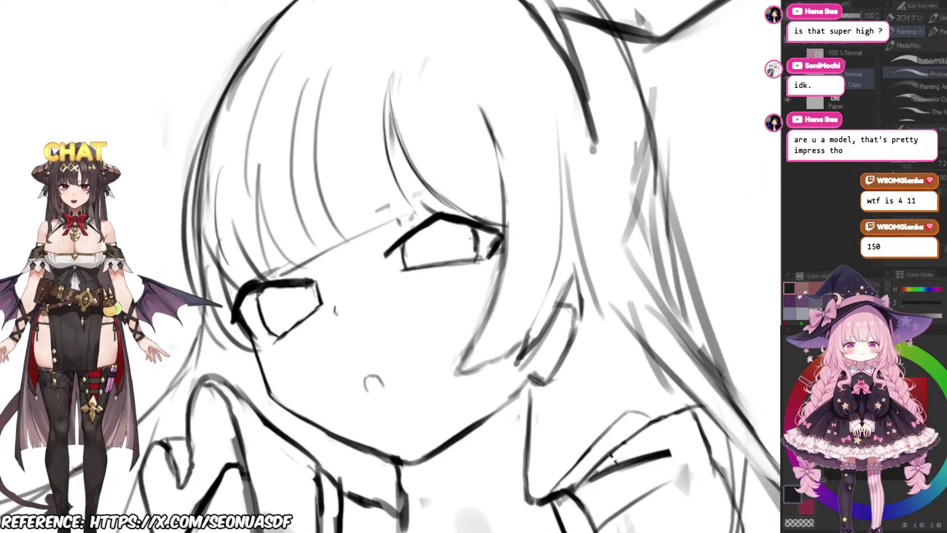
pyautogui.scroll(-2, 328, 190)
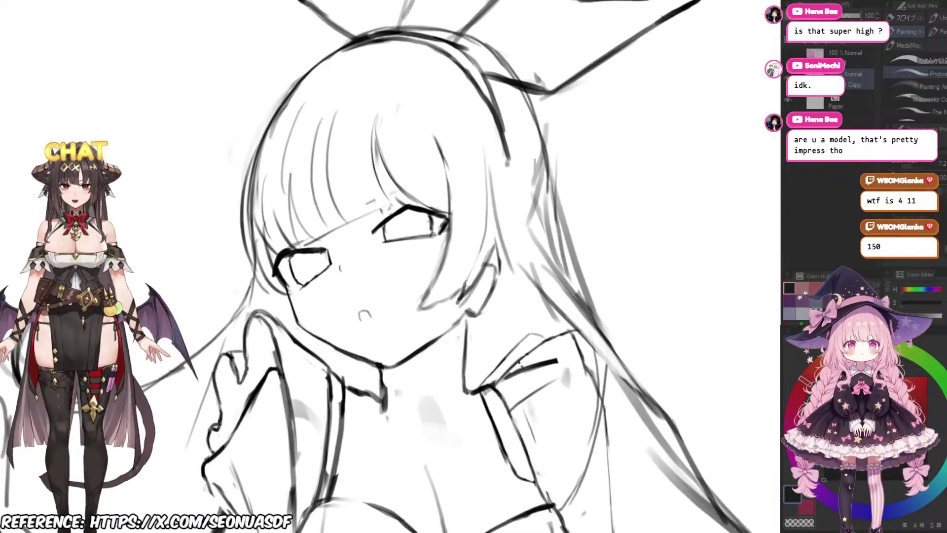
pyautogui.scroll(3, 321, 224)
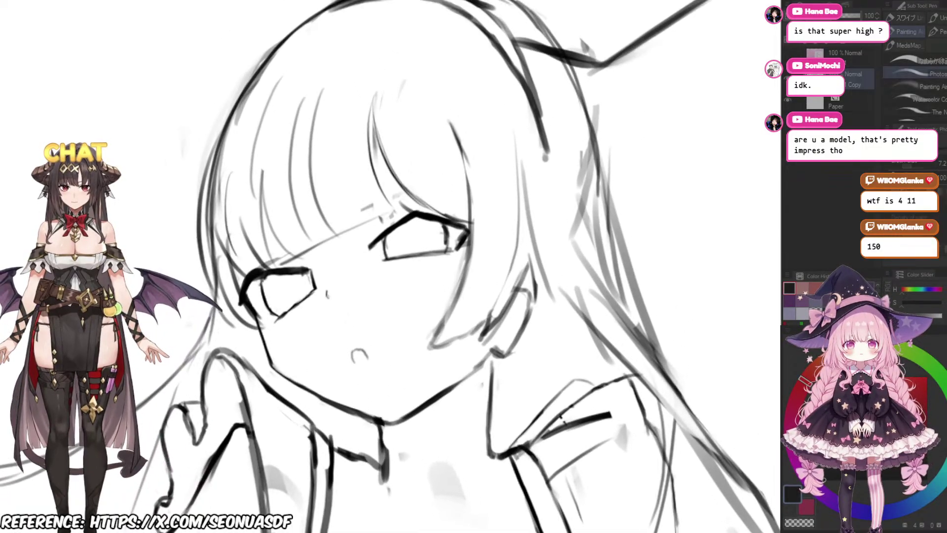
# Step: Darken the fringe's lower edge with a slanting line running from one eye toward the other
pyautogui.scroll(6, 327, 250)
pyautogui.moveTo(247, 277); pyautogui.dragTo(395, 198)
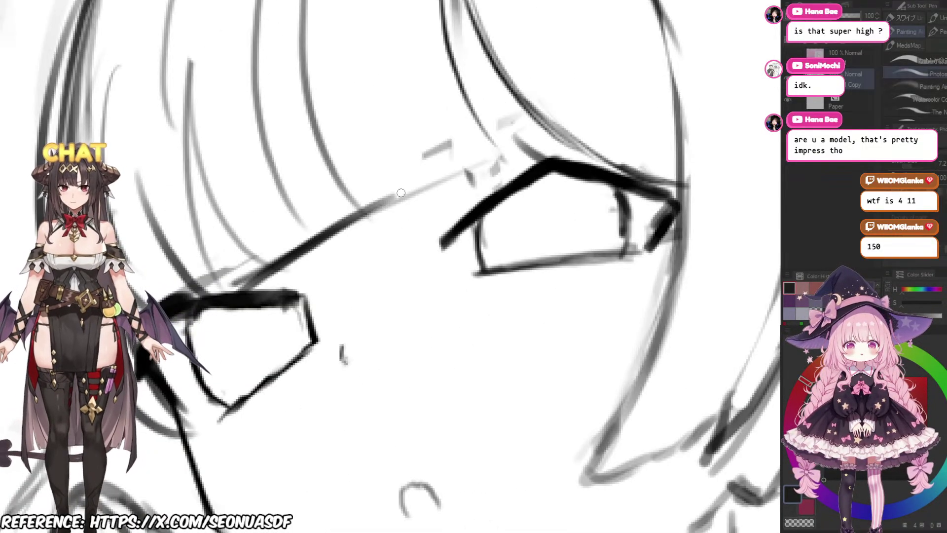
pyautogui.scroll(-8, 463, 187)
pyautogui.moveTo(464, 192); pyautogui.dragTo(417, 230)
pyautogui.scroll(2, 338, 239)
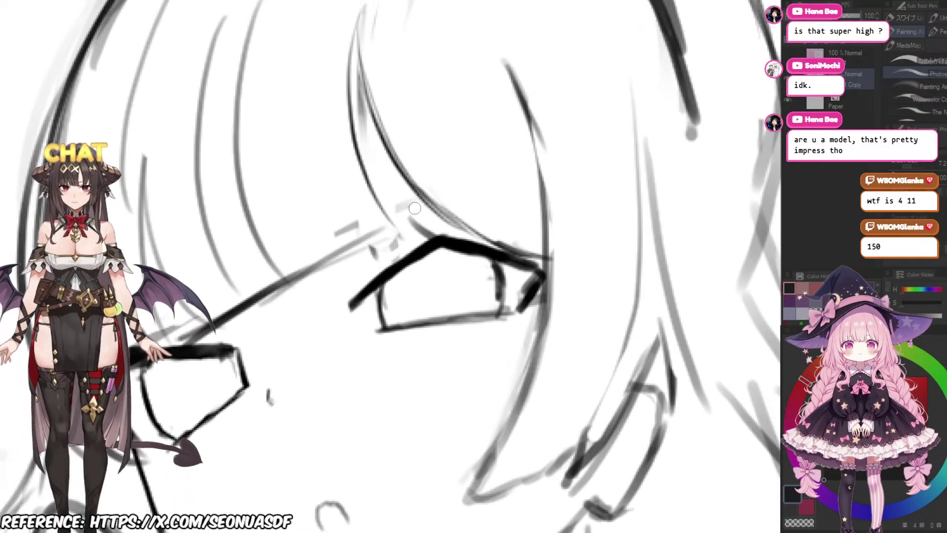
pyautogui.scroll(2, 337, 239)
pyautogui.scroll(-2, 337, 240)
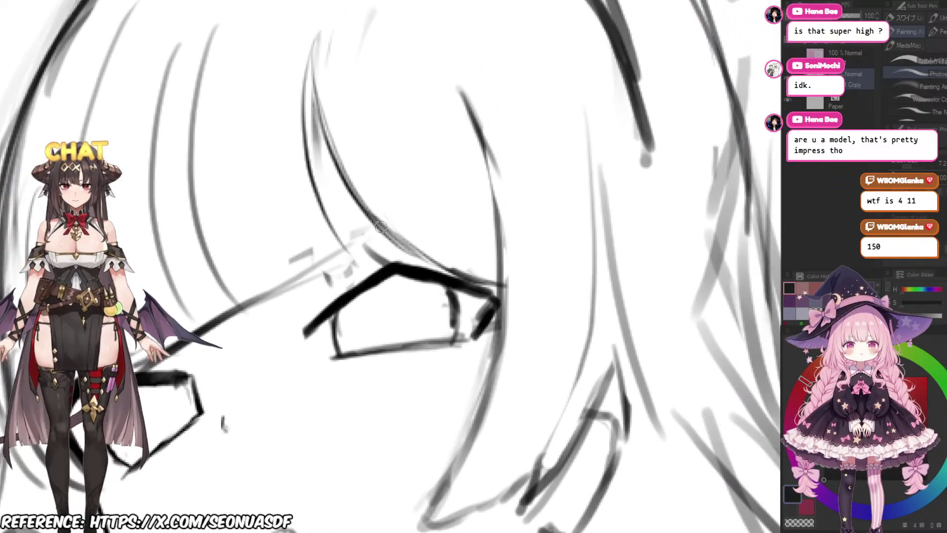
# Step: Clean up the parted fringe strands above the other eye with the eraser and redraw the inner strand line
pyautogui.press('e')
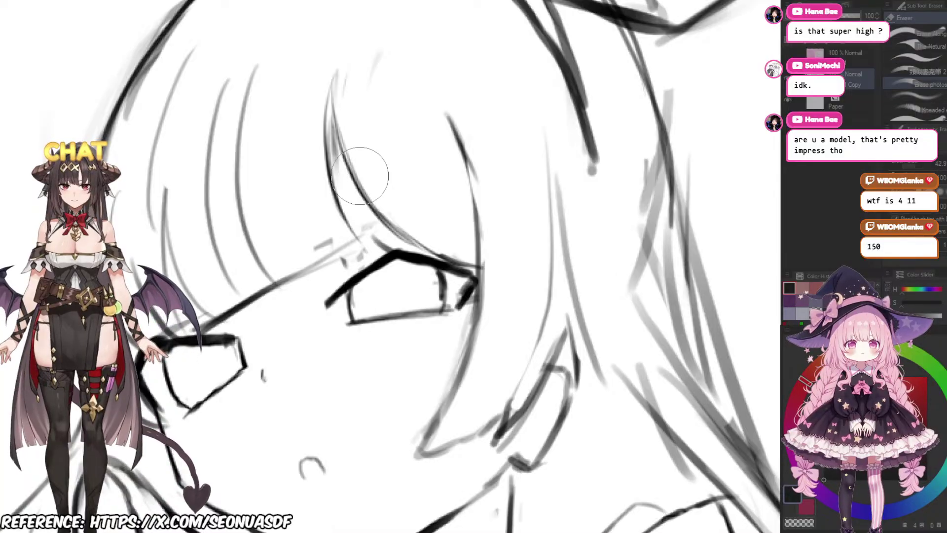
pyautogui.moveTo(342, 184); pyautogui.dragTo(362, 224)
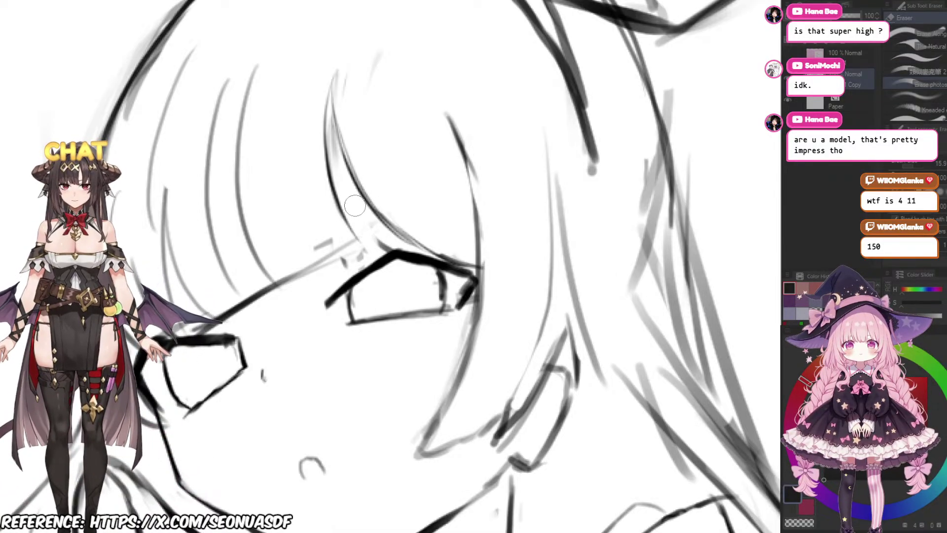
pyautogui.press('p')
pyautogui.moveTo(337, 181); pyautogui.dragTo(361, 244)
pyautogui.scroll(-4, 365, 237)
pyautogui.scroll(-3, 444, 128)
pyautogui.scroll(3, 444, 123)
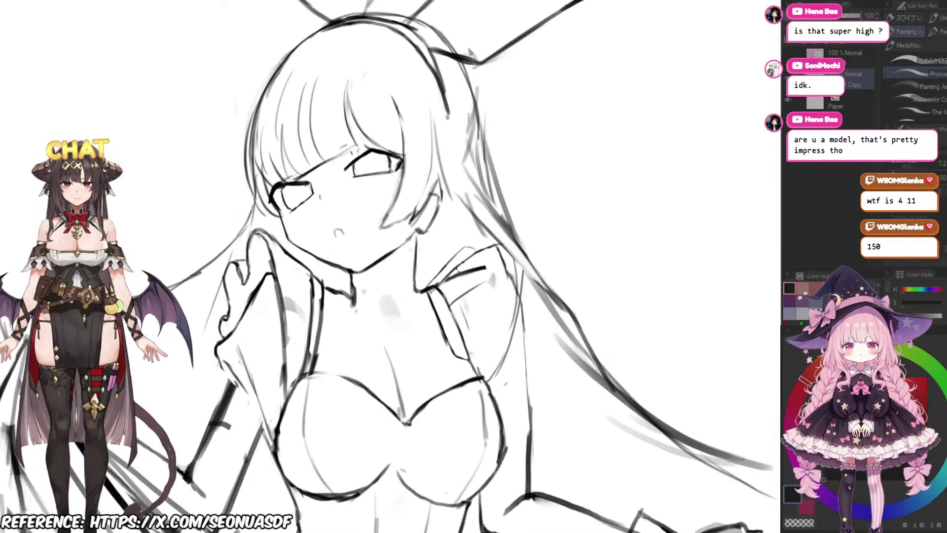
pyautogui.scroll(-5, 444, 128)
pyautogui.scroll(5, 343, 183)
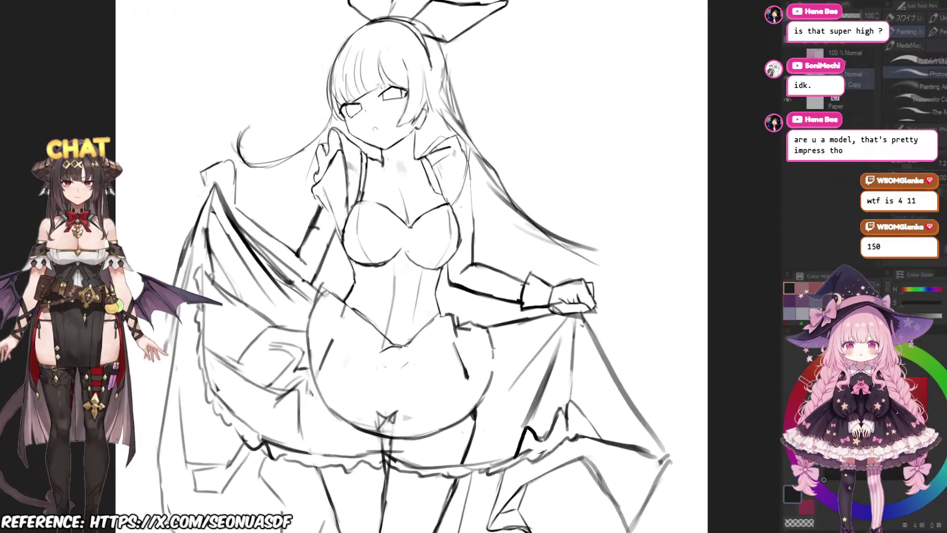
# Step: Lasso the head with its rabbit ears, scale it up slightly, and clear the selection
pyautogui.press('m')
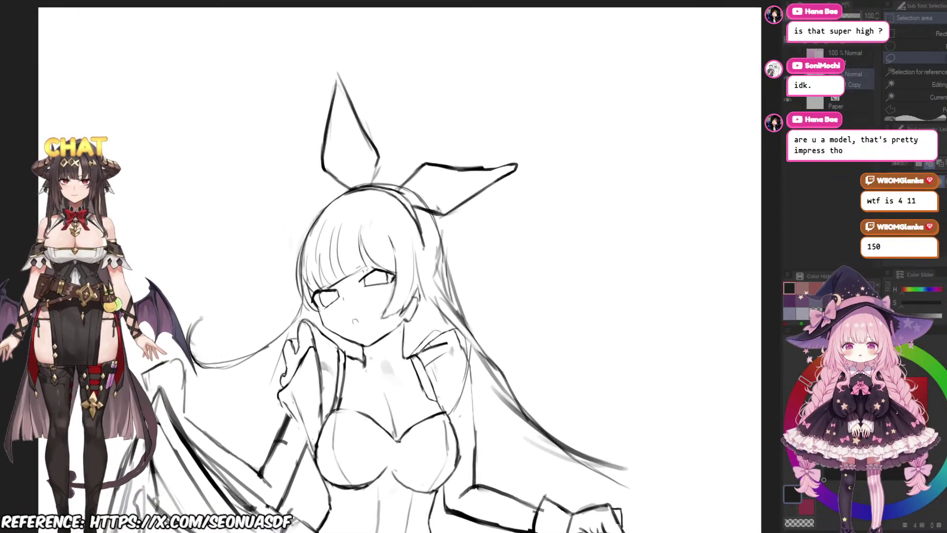
pyautogui.moveTo(312, 53)
pyautogui.mouseDown()
pyautogui.moveTo(280, 183)
pyautogui.moveTo(301, 306)
pyautogui.moveTo(332, 335)
pyautogui.moveTo(382, 344)
pyautogui.moveTo(453, 306)
pyautogui.moveTo(513, 247)
pyautogui.moveTo(269, 46)
pyautogui.moveTo(309, 54)
pyautogui.mouseUp()
pyautogui.hotkey('ctrl', 't')
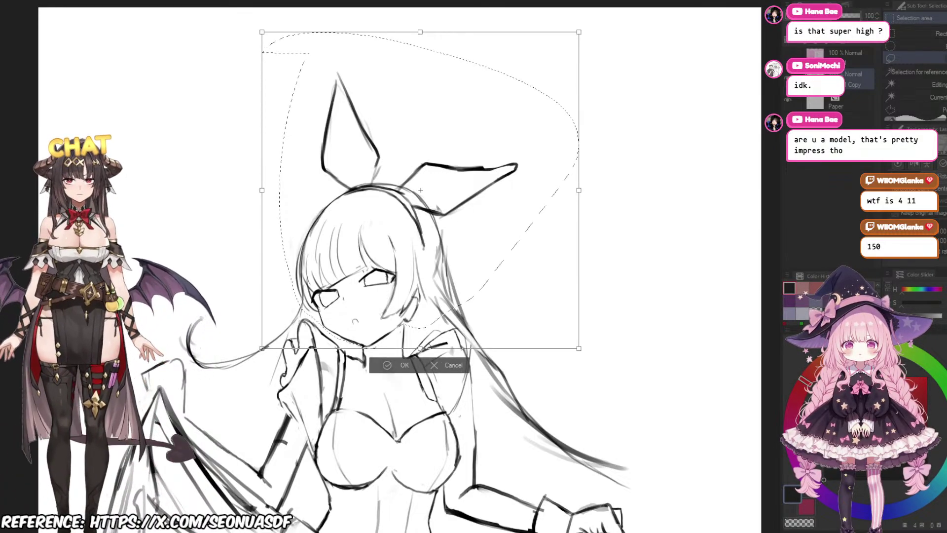
pyautogui.moveTo(578, 33); pyautogui.dragTo(598, 15)
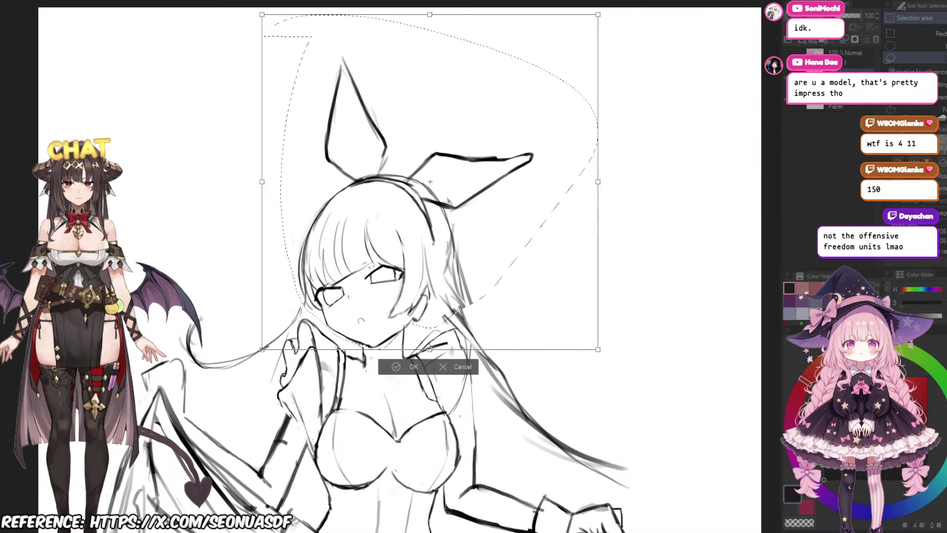
pyautogui.press('Return')
pyautogui.hotkey('ctrl', 'd')
pyautogui.scroll(-5, 588, 76)
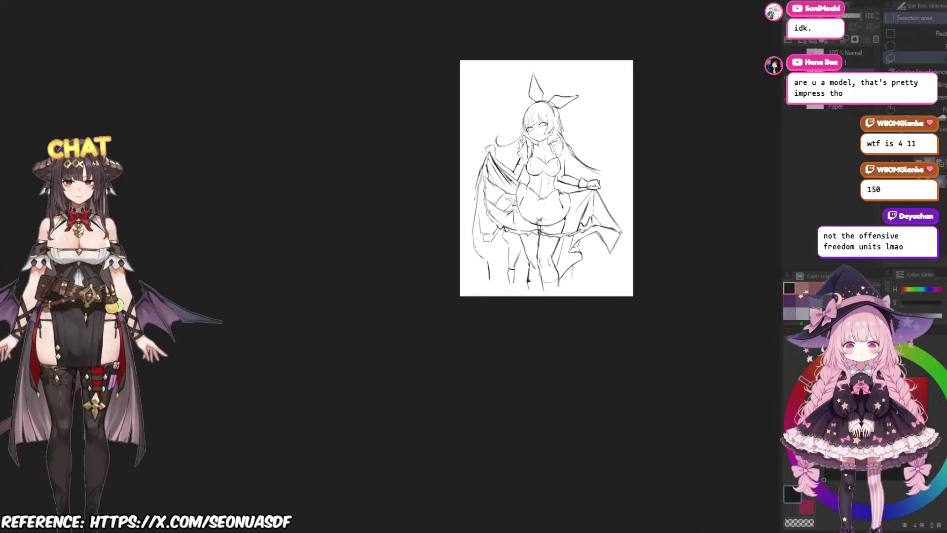
pyautogui.scroll(2, 621, 109)
pyautogui.scroll(5, 589, 125)
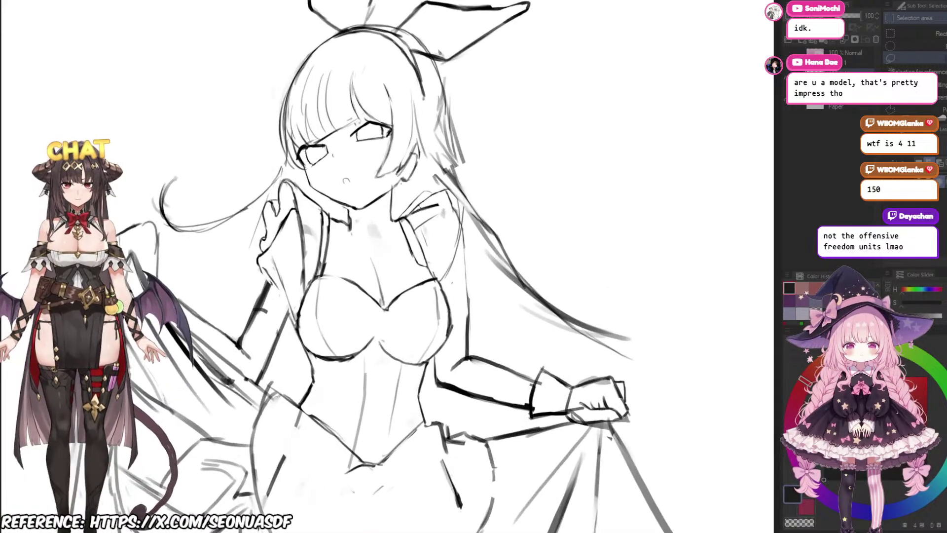
# Step: Clear the selection and extend the dark outer hair contour past the far eye down to the cheek
pyautogui.moveTo(589, 125); pyautogui.dragTo(716, 180)
pyautogui.scroll(2, 442, 171)
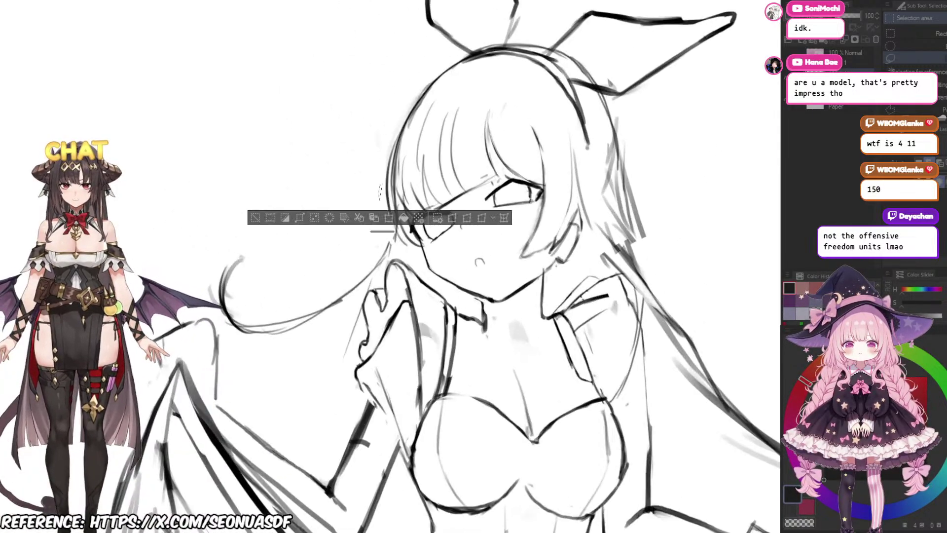
pyautogui.press('p')
pyautogui.press('e')
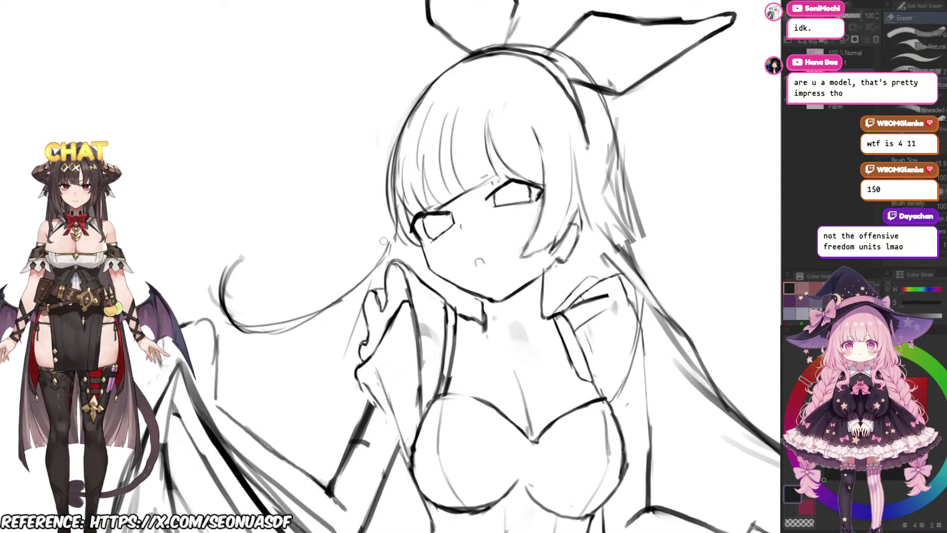
pyautogui.press('p')
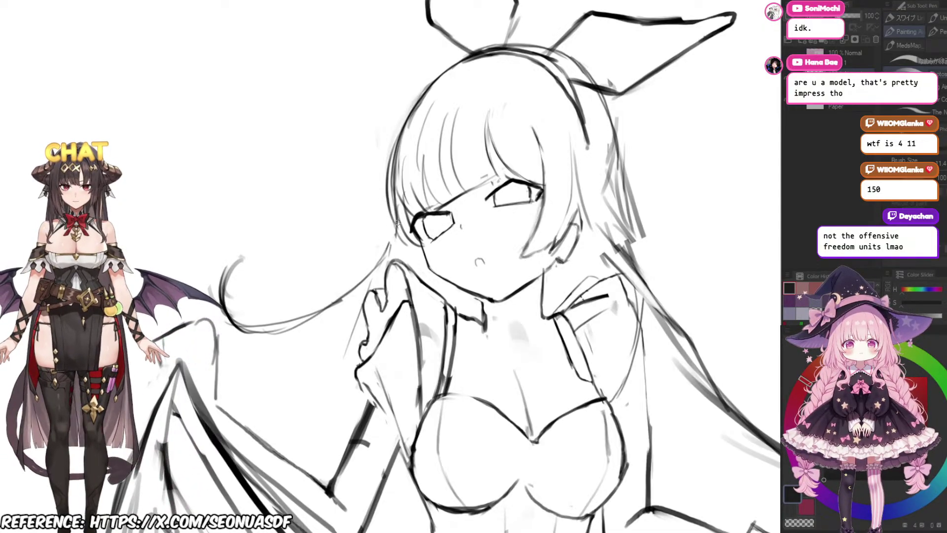
pyautogui.moveTo(398, 223); pyautogui.dragTo(380, 228)
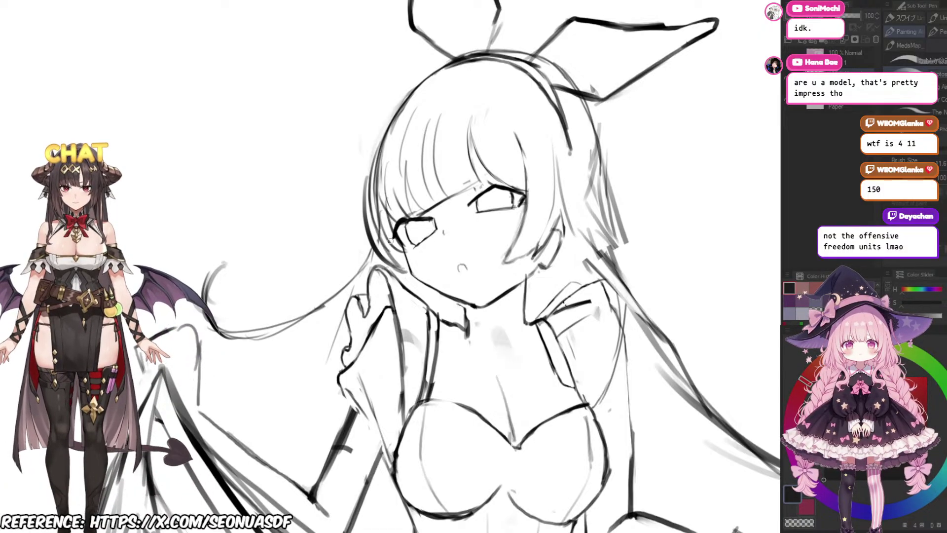
# Step: Continue the outer hair contour upward beside the fringe and add a short strand line on the crown
pyautogui.press('e')
pyautogui.scroll(2, 381, 234)
pyautogui.scroll(2, 556, 172)
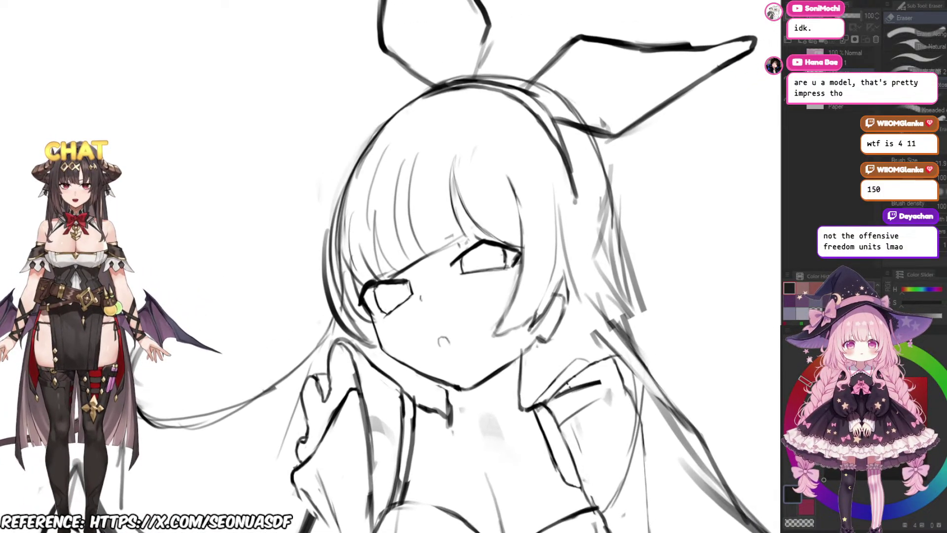
pyautogui.press('p')
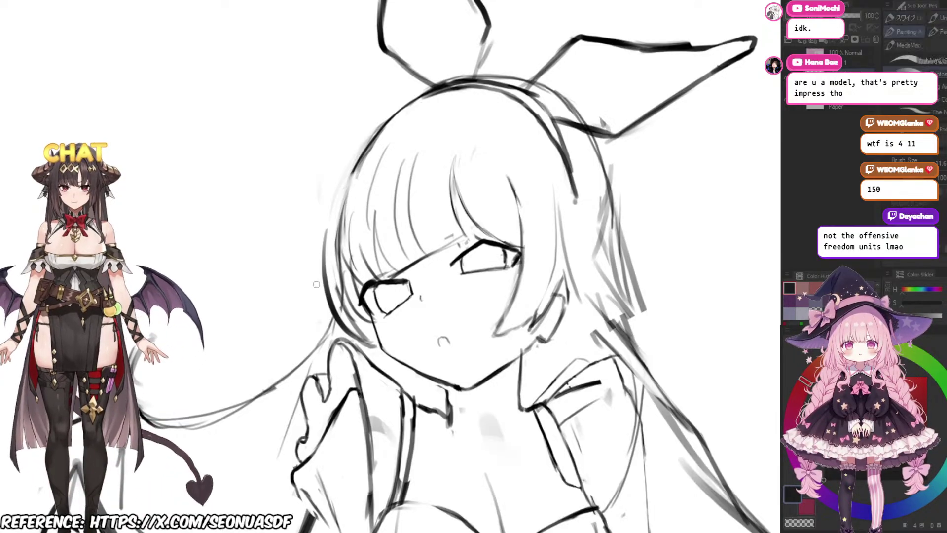
pyautogui.moveTo(398, 163); pyautogui.dragTo(370, 191)
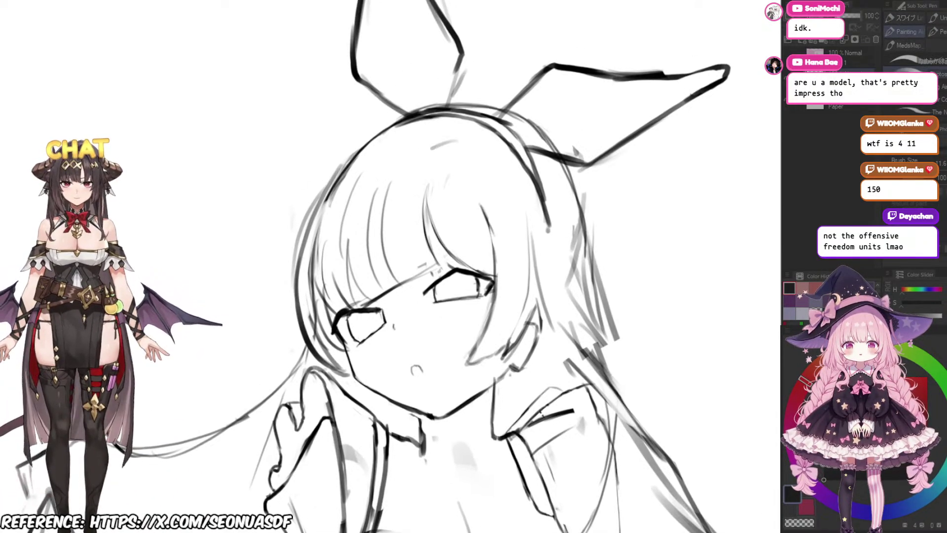
# Step: Redraw the head contour between the headband and the side hair as a darker curve, undoing the strokes that miss
pyautogui.scroll(2, 461, 156)
pyautogui.press('e')
pyautogui.moveTo(302, 214)
pyautogui.mouseDown()
pyautogui.moveTo(370, 125)
pyautogui.moveTo(354, 163)
pyautogui.moveTo(275, 226)
pyautogui.moveTo(324, 157)
pyautogui.mouseUp()
pyautogui.press('p')
pyautogui.hotkey('ctrl', 'z')
pyautogui.hotkey('ctrl', 'z')
pyautogui.moveTo(266, 272); pyautogui.dragTo(335, 154)
pyautogui.moveTo(304, 186)
pyautogui.mouseDown()
pyautogui.moveTo(342, 152)
pyautogui.moveTo(374, 164)
pyautogui.moveTo(261, 259)
pyautogui.mouseUp()
pyautogui.hotkey('ctrl', 'z')
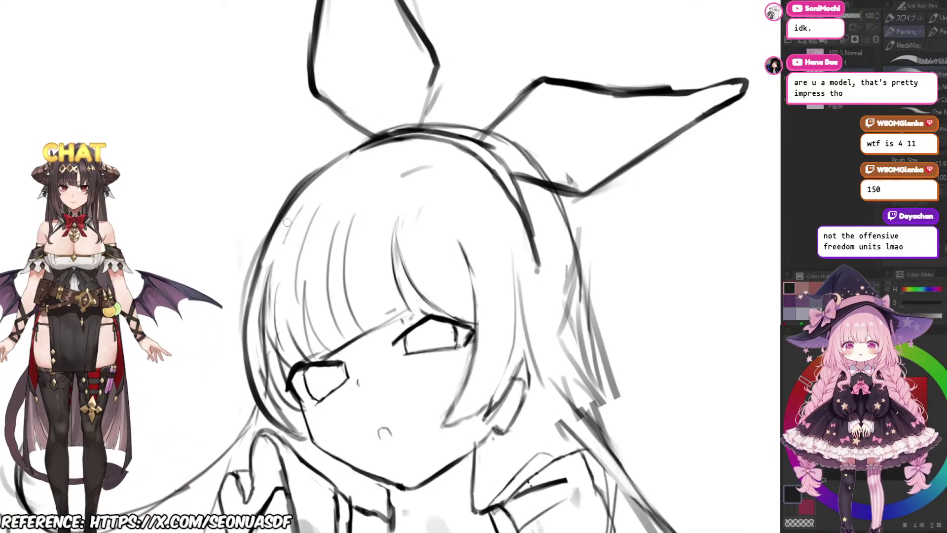
# Step: Thin the upper head contour with the eraser where it curves down toward the side hair
pyautogui.press('e')
pyautogui.moveTo(316, 170); pyautogui.dragTo(270, 217)
pyautogui.scroll(-1, 346, 195)
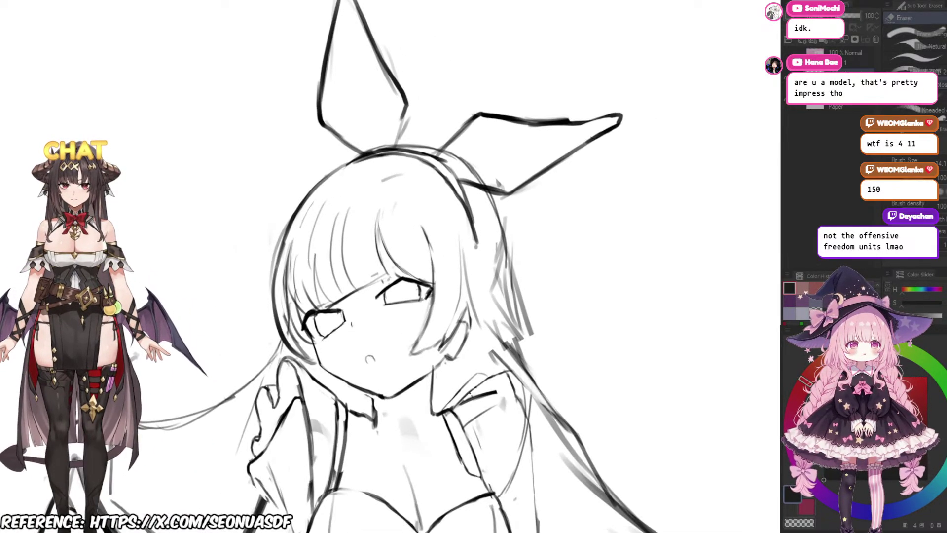
pyautogui.moveTo(346, 194); pyautogui.dragTo(328, 207)
pyautogui.scroll(1, 329, 207)
pyautogui.press('p')
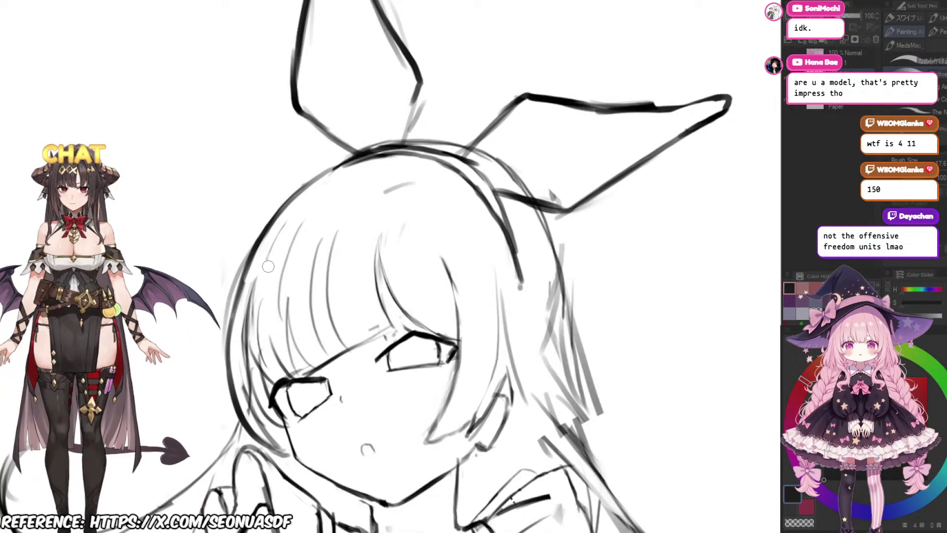
# Step: Erase the outer side hair line beside the fringe and redraw it flowing on from the head contour
pyautogui.moveTo(264, 246); pyautogui.dragTo(237, 334)
pyautogui.hotkey('ctrl', 'z')
pyautogui.press('e')
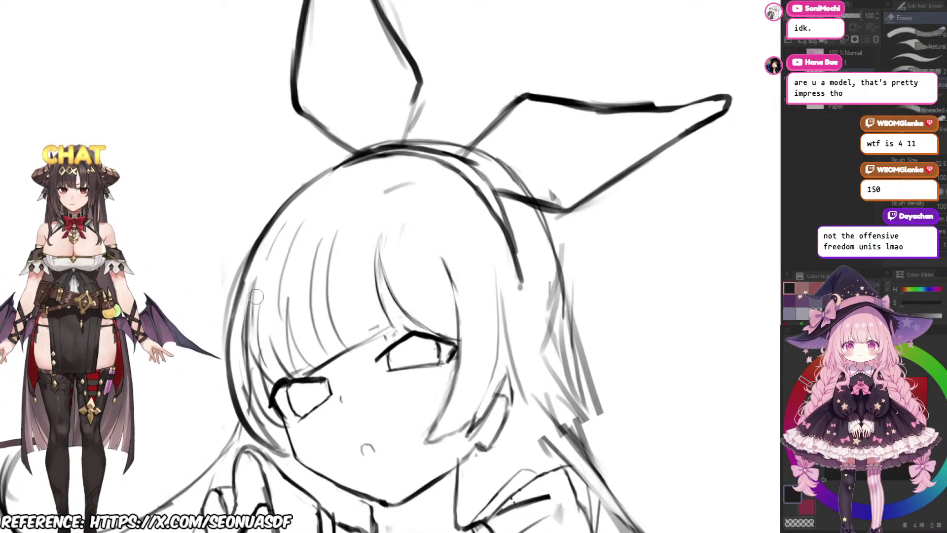
pyautogui.press('p')
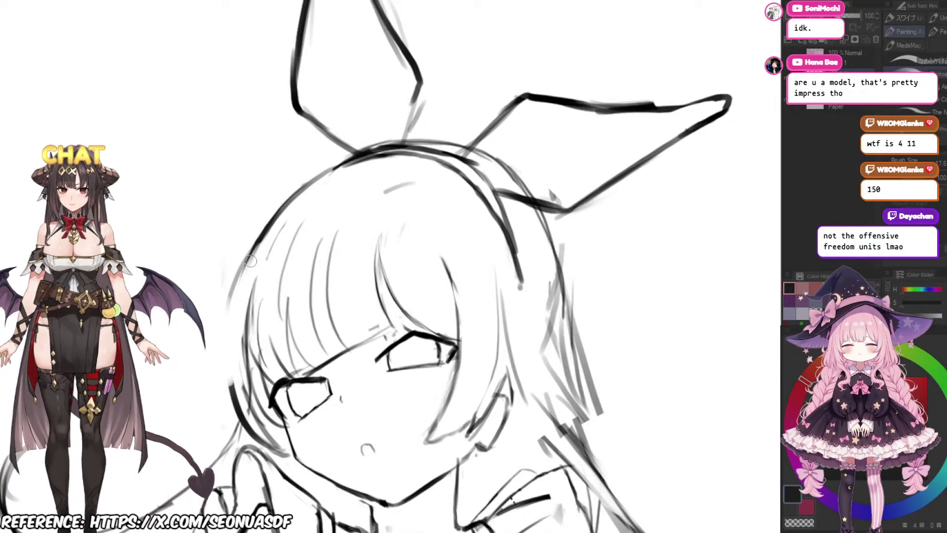
pyautogui.moveTo(256, 277)
pyautogui.mouseDown()
pyautogui.moveTo(256, 248)
pyautogui.moveTo(274, 227)
pyautogui.mouseUp()
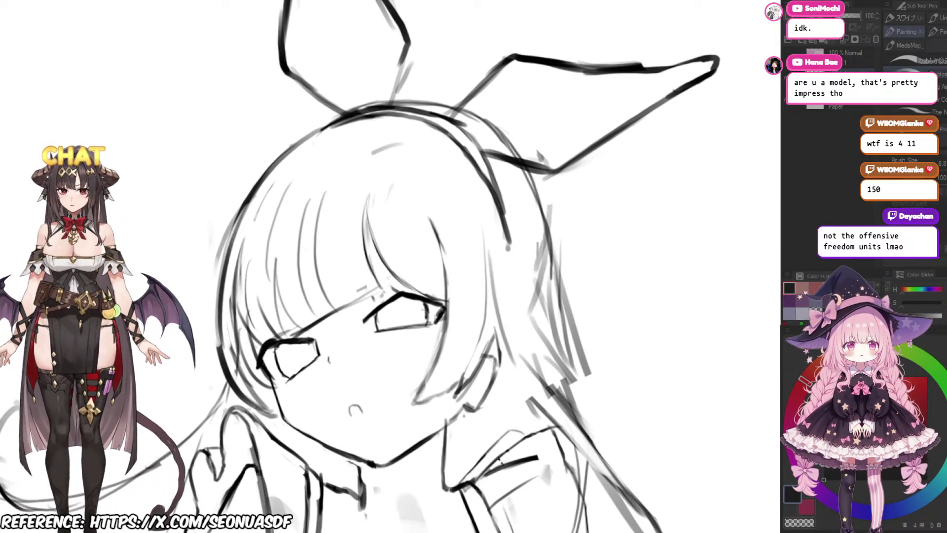
# Step: Examine the whole figure and the head up close to judge the head, hair and face proportions
pyautogui.scroll(-3, 276, 271)
pyautogui.scroll(2, 315, 247)
pyautogui.scroll(-4, 414, 222)
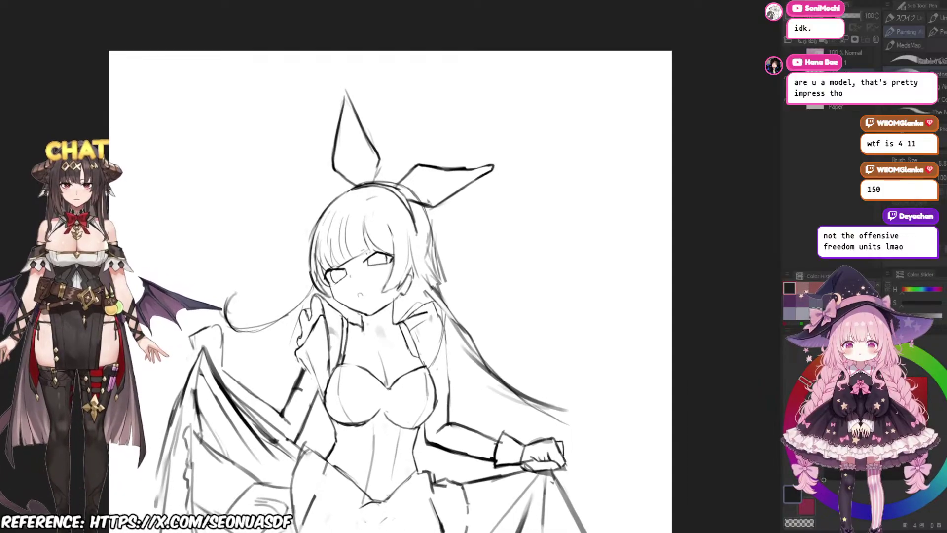
pyautogui.scroll(2, 457, 170)
pyautogui.scroll(-5, 459, 167)
pyautogui.moveTo(494, 205); pyautogui.dragTo(479, 184)
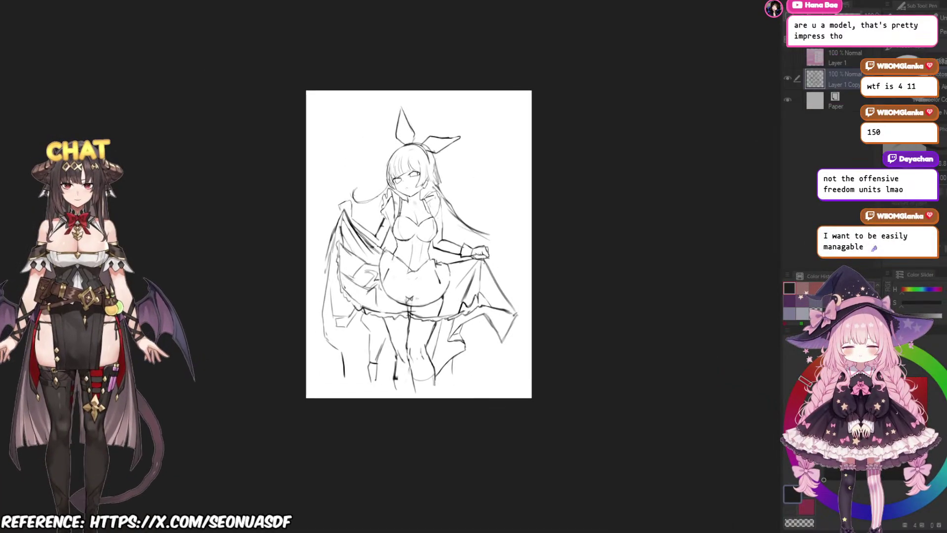
pyautogui.scroll(6, 470, 222)
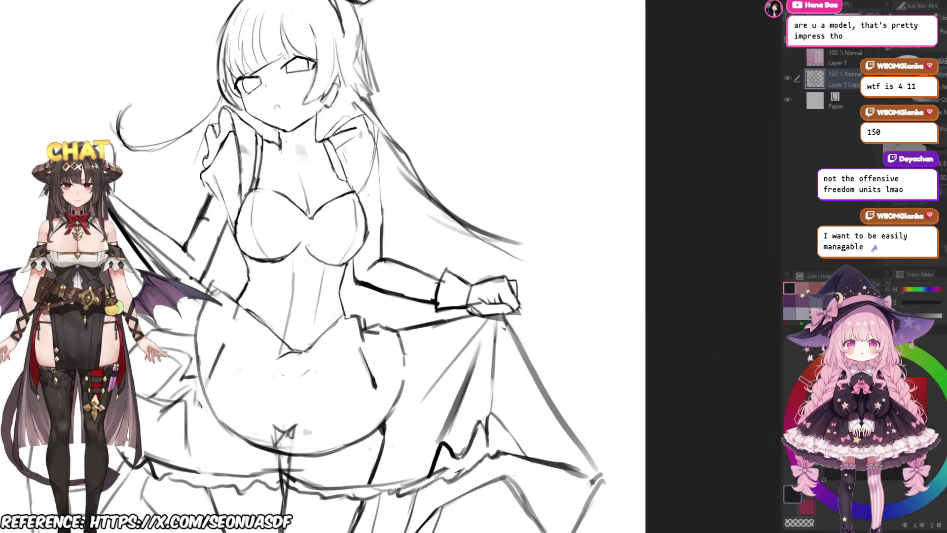
pyautogui.scroll(3, 389, 267)
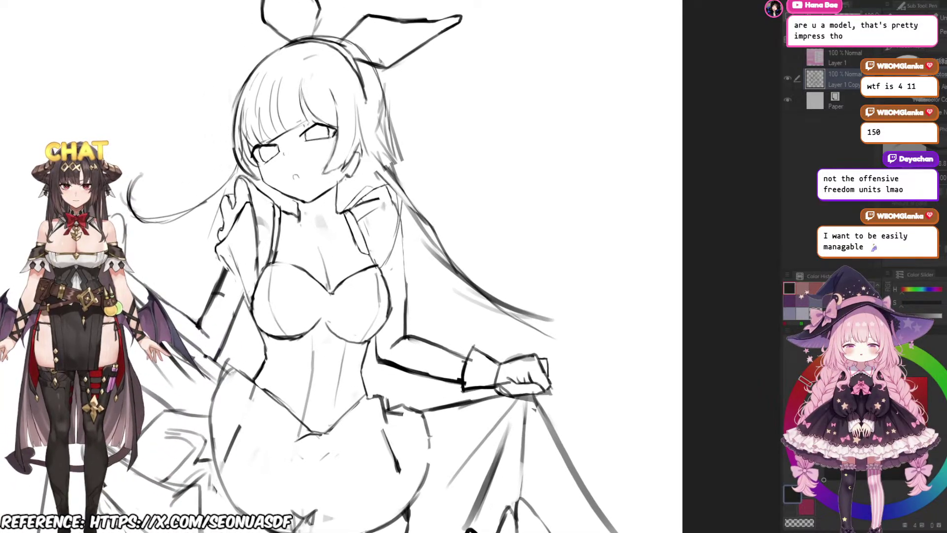
pyautogui.scroll(2, 384, 231)
pyautogui.press('e')
pyautogui.press('p')
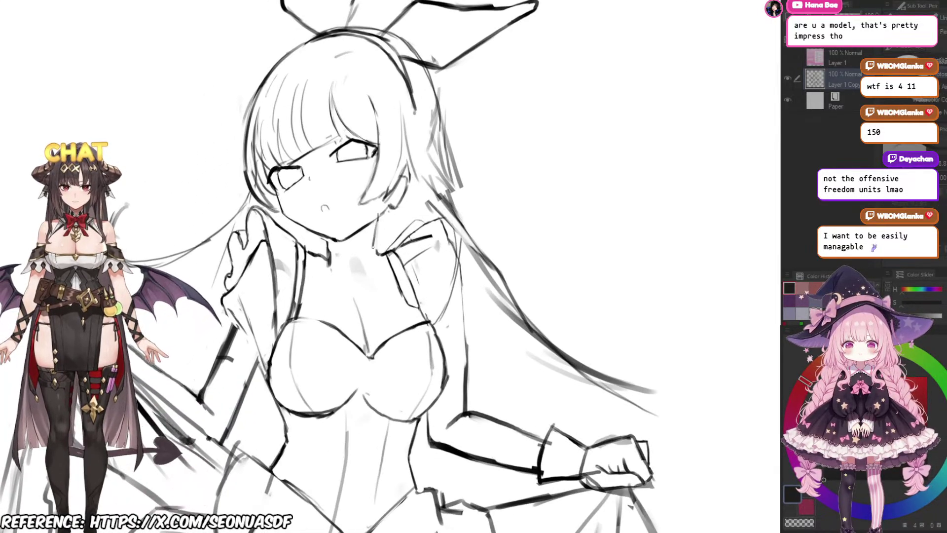
pyautogui.scroll(-3, 420, 216)
pyautogui.scroll(2, 420, 216)
pyautogui.scroll(5, 420, 217)
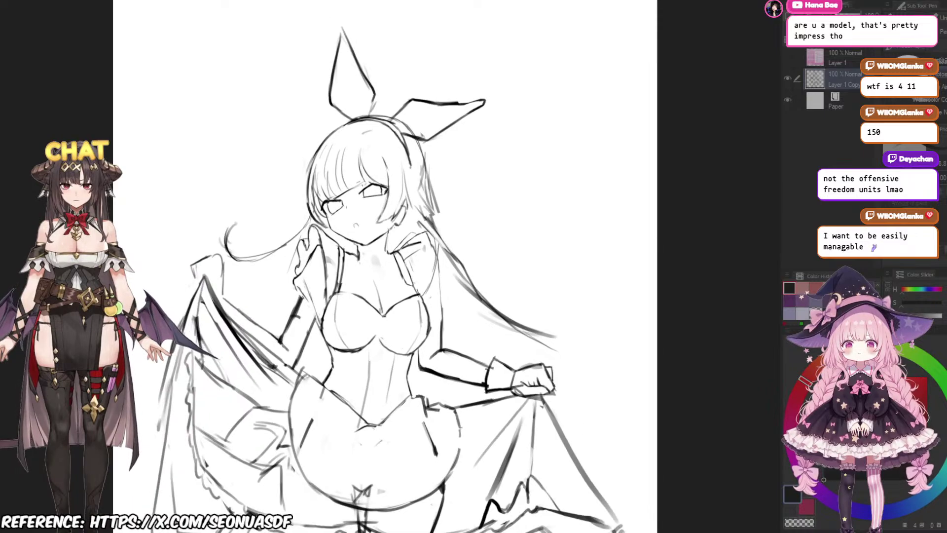
pyautogui.scroll(4, 421, 217)
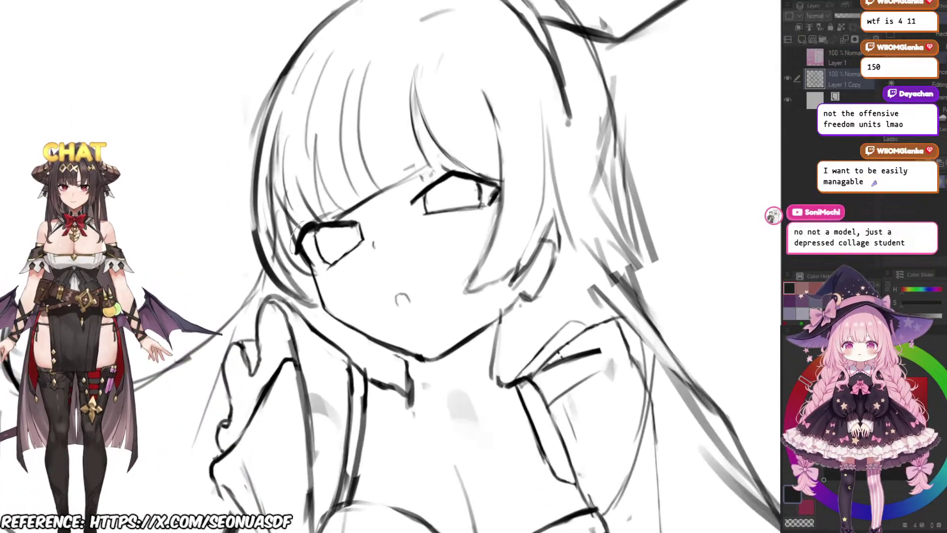
# Step: Lasso the far, lower eye, nudge it slightly inward toward the nose, and clear the selection
pyautogui.moveTo(373, 244); pyautogui.dragTo(365, 259)
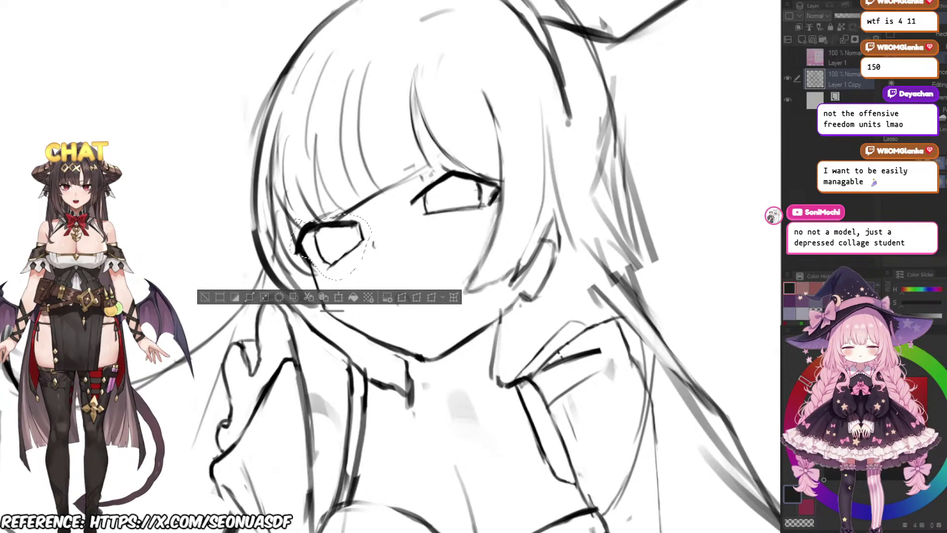
pyautogui.hotkey('ctrl', 't')
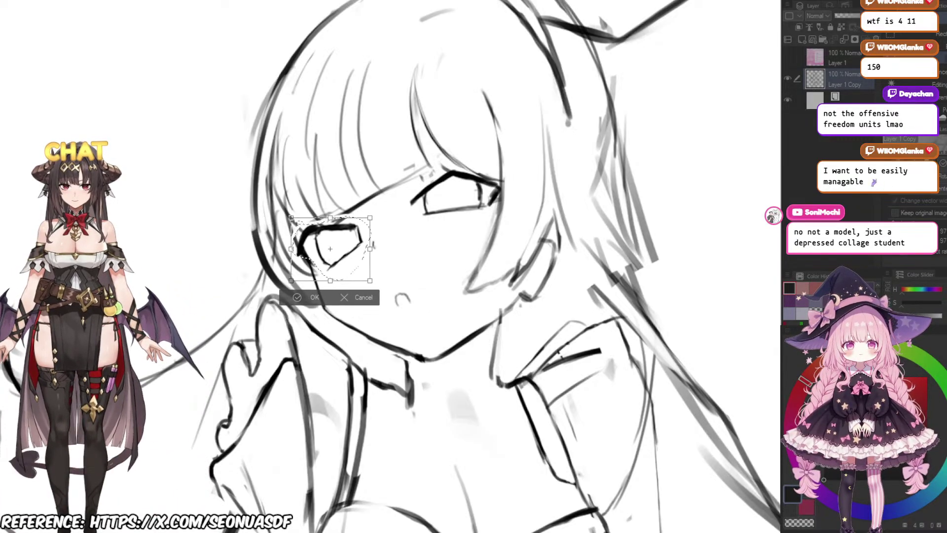
pyautogui.press('Right')
pyautogui.press('Right')
pyautogui.press('Right')
pyautogui.press('Right')
pyautogui.press('Right')
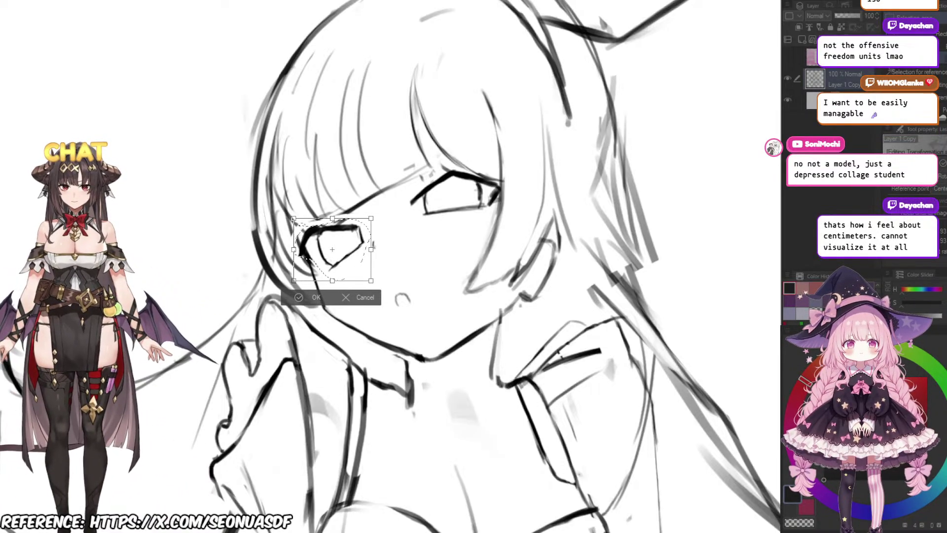
pyautogui.press('Return')
pyautogui.hotkey('ctrl', 'd')
pyautogui.scroll(-3, 382, 232)
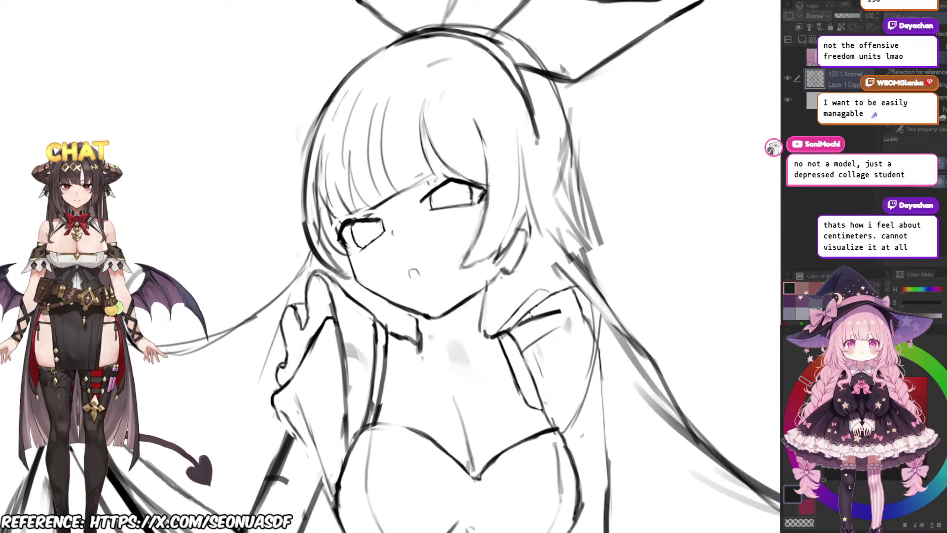
# Step: Erase the cheek contour below the far eye and redraw it as a thinner line down to the jaw
pyautogui.scroll(1, 382, 232)
pyautogui.scroll(3, 355, 288)
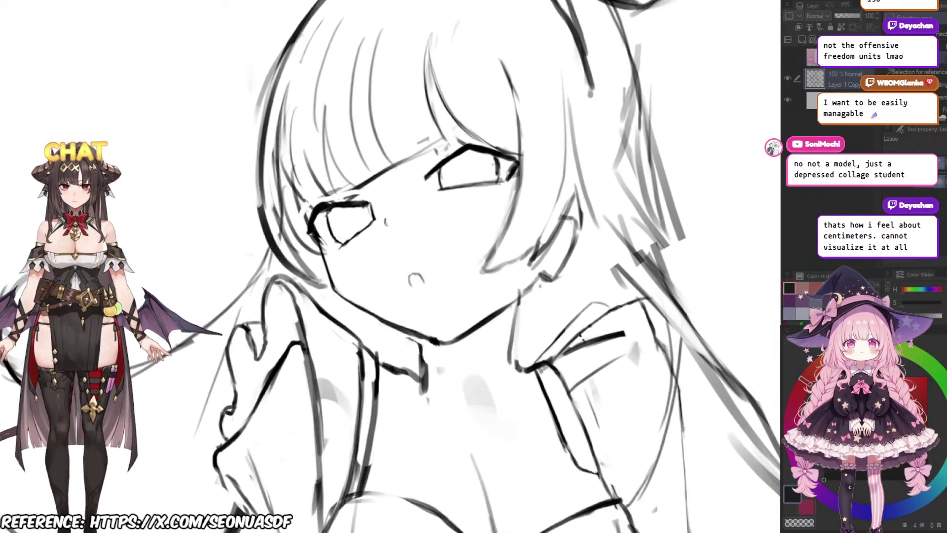
pyautogui.press('b')
pyautogui.moveTo(352, 280)
pyautogui.mouseDown()
pyautogui.moveTo(338, 258)
pyautogui.moveTo(350, 273)
pyautogui.mouseUp()
pyautogui.scroll(2, 337, 258)
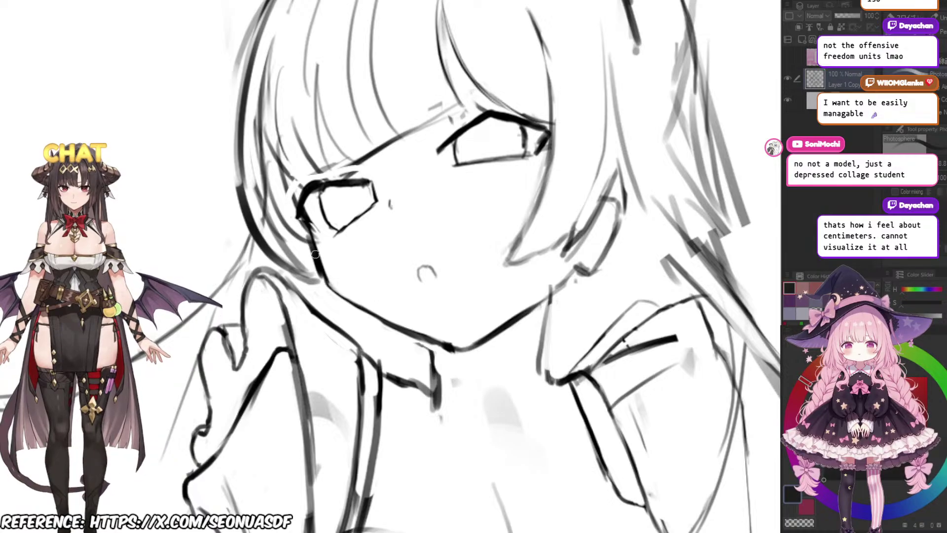
pyautogui.press('e')
pyautogui.moveTo(313, 242); pyautogui.dragTo(324, 293)
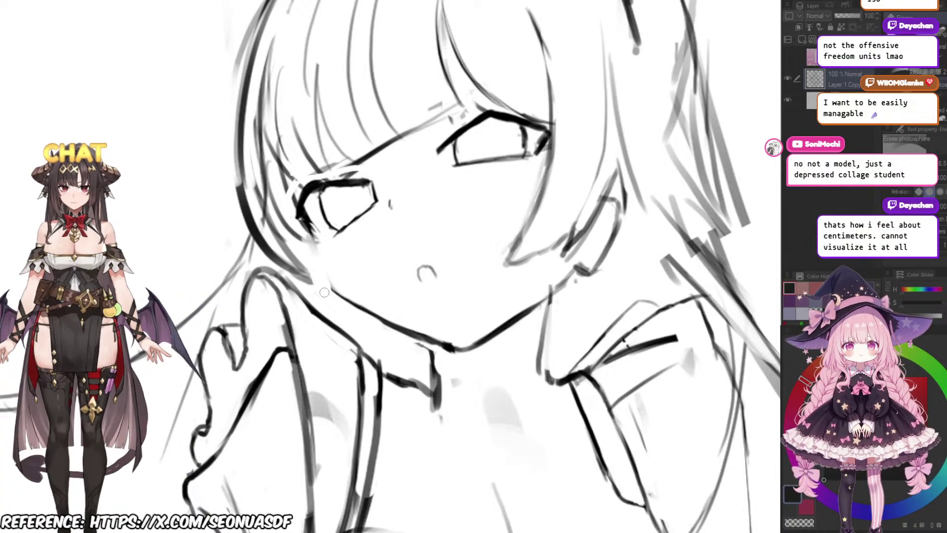
pyautogui.press('b')
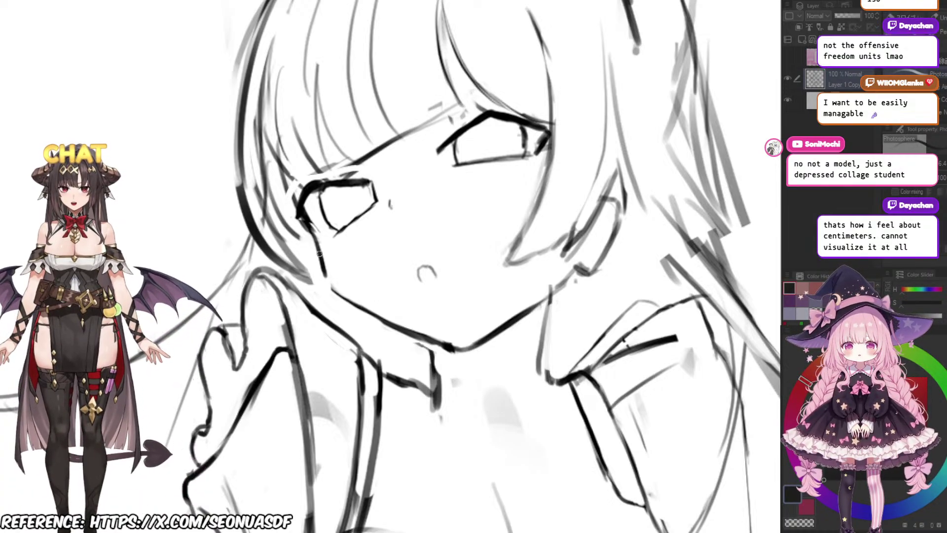
pyautogui.moveTo(311, 226); pyautogui.dragTo(328, 275)
pyautogui.moveTo(383, 222)
pyautogui.mouseDown()
pyautogui.moveTo(344, 221)
pyautogui.moveTo(340, 239)
pyautogui.mouseUp()
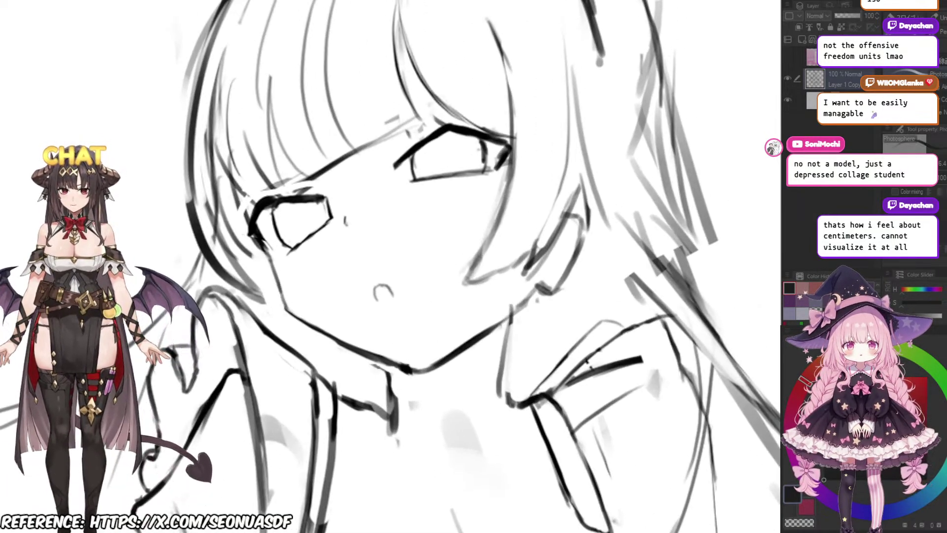
# Step: Clean up the corner where the far cheek meets the jaw and check it against the whole figure
pyautogui.scroll(-2, 280, 295)
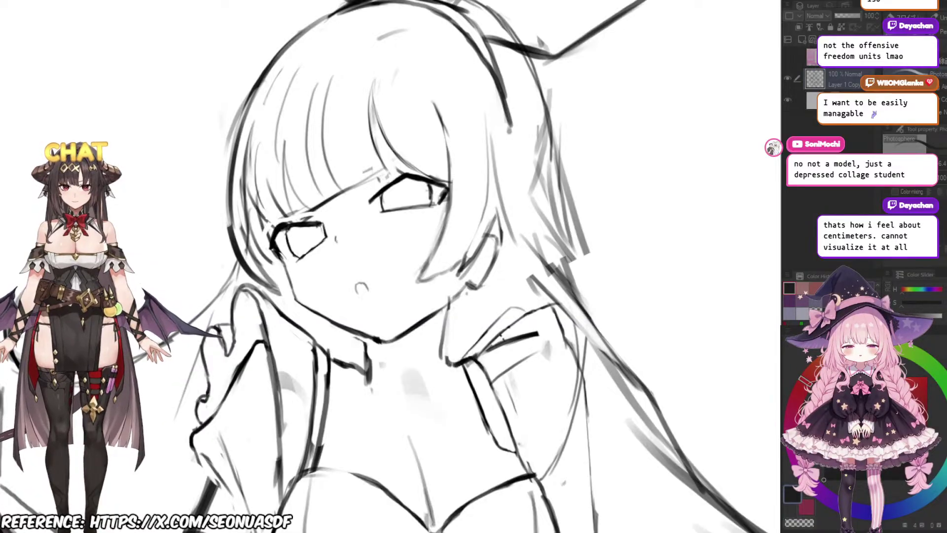
pyautogui.scroll(2, 380, 233)
pyautogui.moveTo(381, 232); pyautogui.dragTo(382, 205)
pyautogui.press('e')
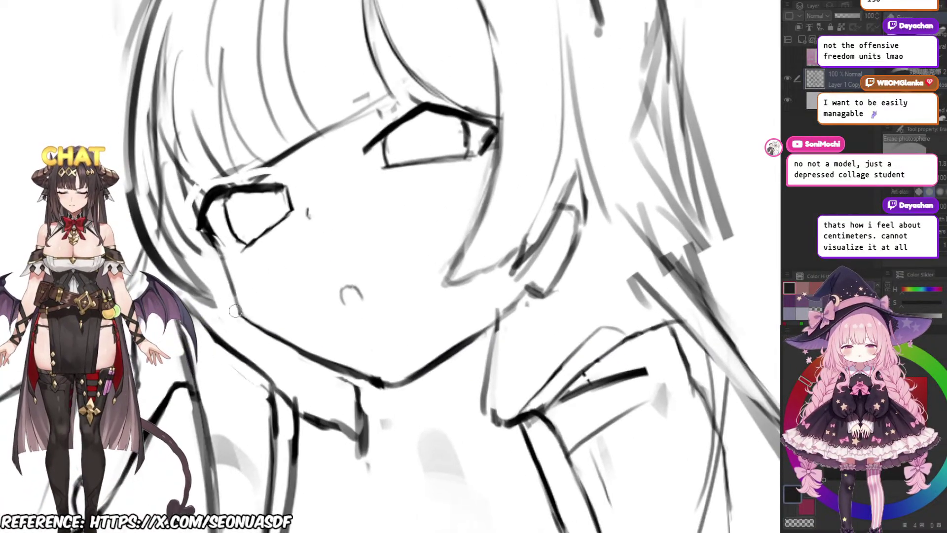
pyautogui.scroll(-2, 231, 303)
pyautogui.scroll(-4, 427, 184)
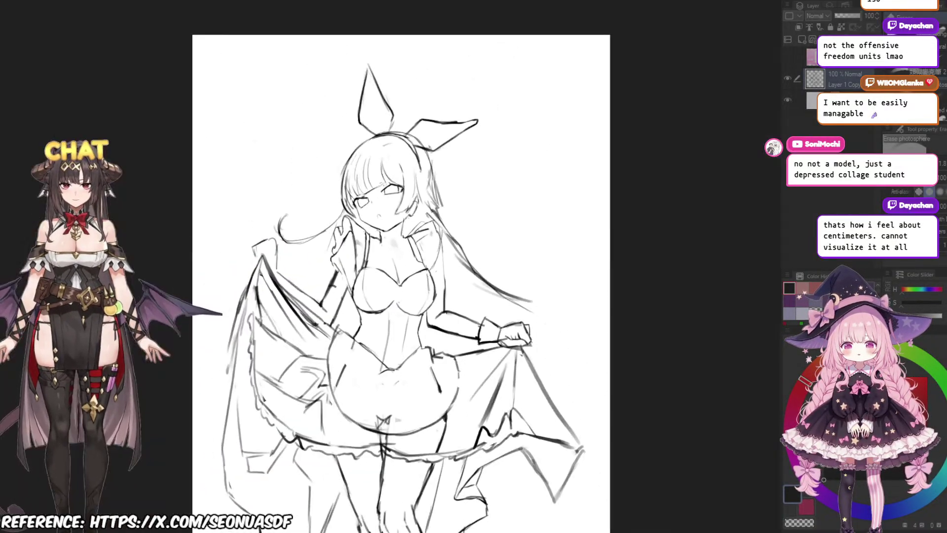
# Step: Redraw the near end of the jawline up to the earlobe and erase the stray marks below the ear
pyautogui.scroll(5, 430, 198)
pyautogui.moveTo(434, 237); pyautogui.dragTo(437, 193)
pyautogui.scroll(1, 345, 305)
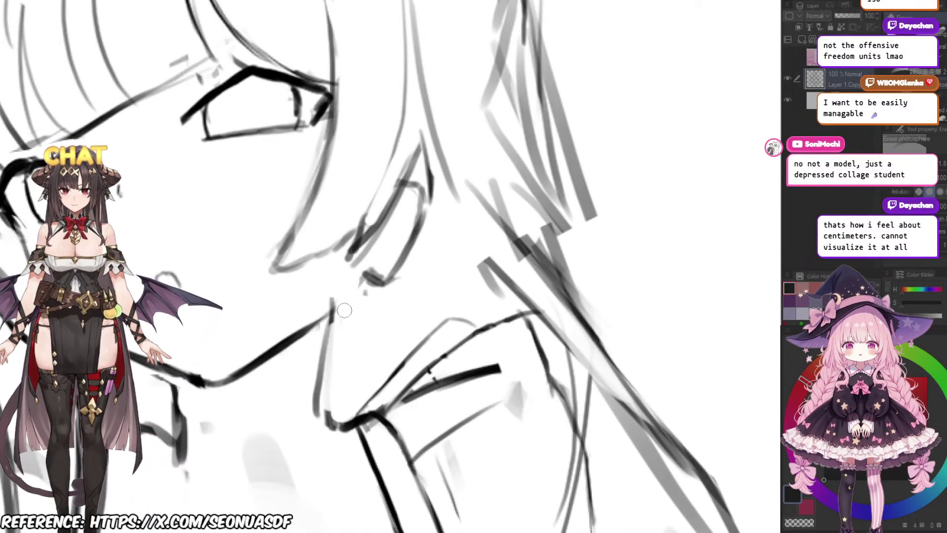
pyautogui.press('p')
pyautogui.moveTo(300, 334); pyautogui.dragTo(341, 304)
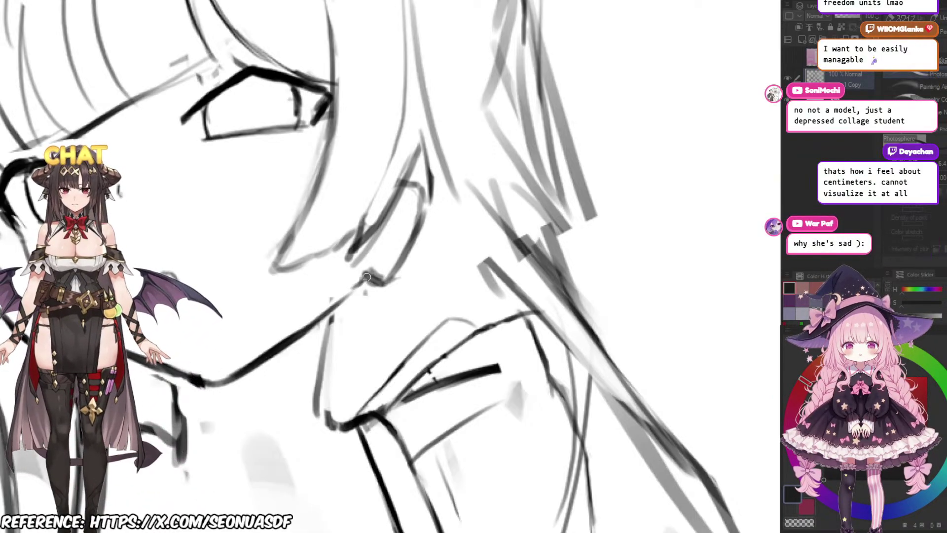
pyautogui.press('e')
pyautogui.moveTo(366, 270); pyautogui.dragTo(387, 276)
pyautogui.scroll(-3, 451, 239)
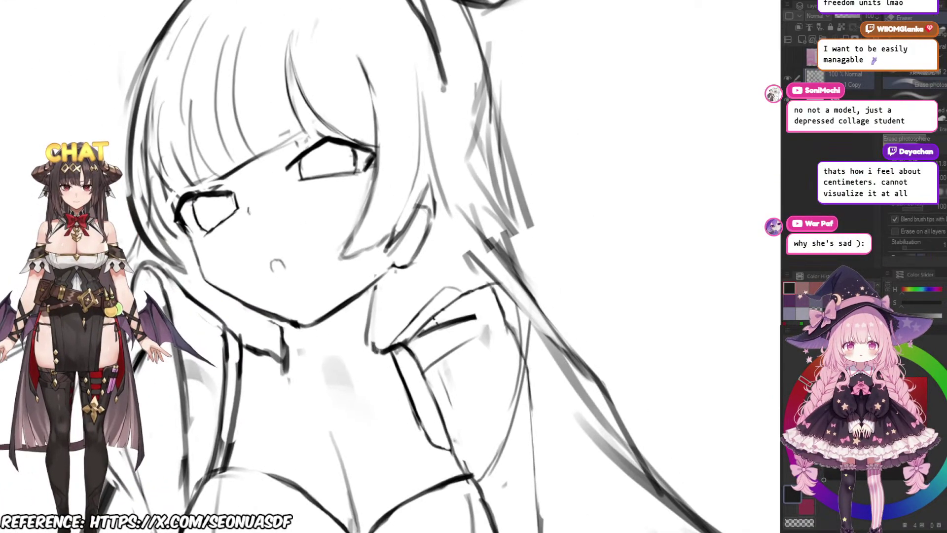
# Step: Check the redrawn face outline and eye placement against the hair and upper body
pyautogui.moveTo(451, 239); pyautogui.dragTo(489, 245)
pyautogui.scroll(-5, 384, 271)
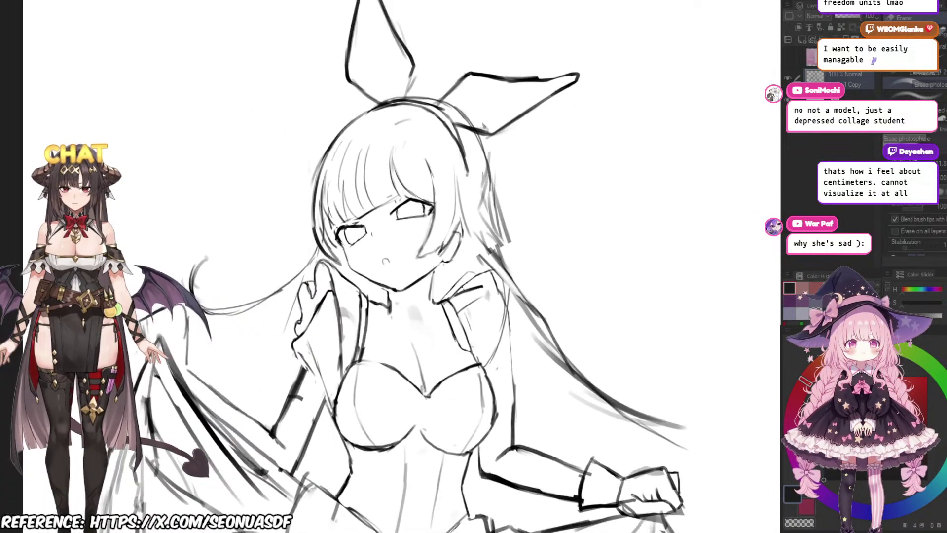
pyautogui.scroll(4, 345, 257)
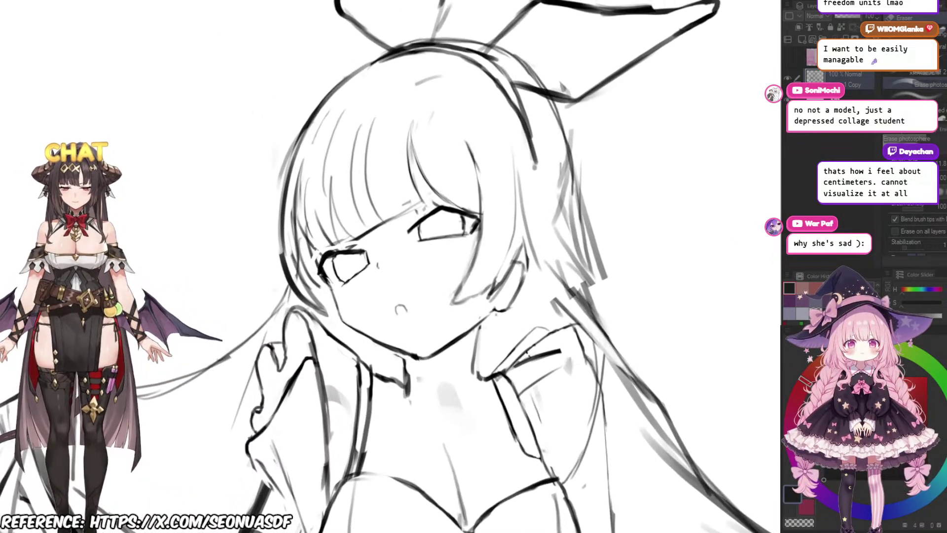
pyautogui.scroll(-3, 395, 266)
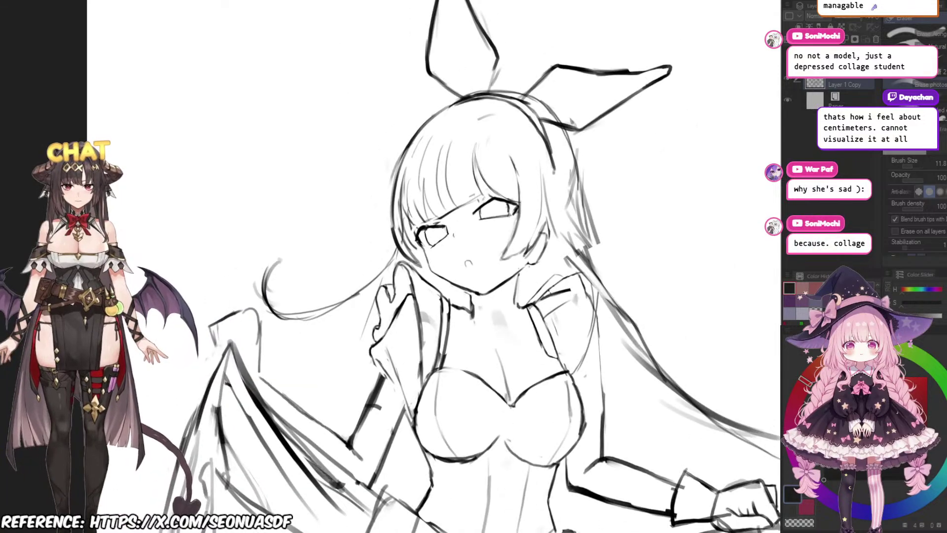
pyautogui.scroll(4, 442, 247)
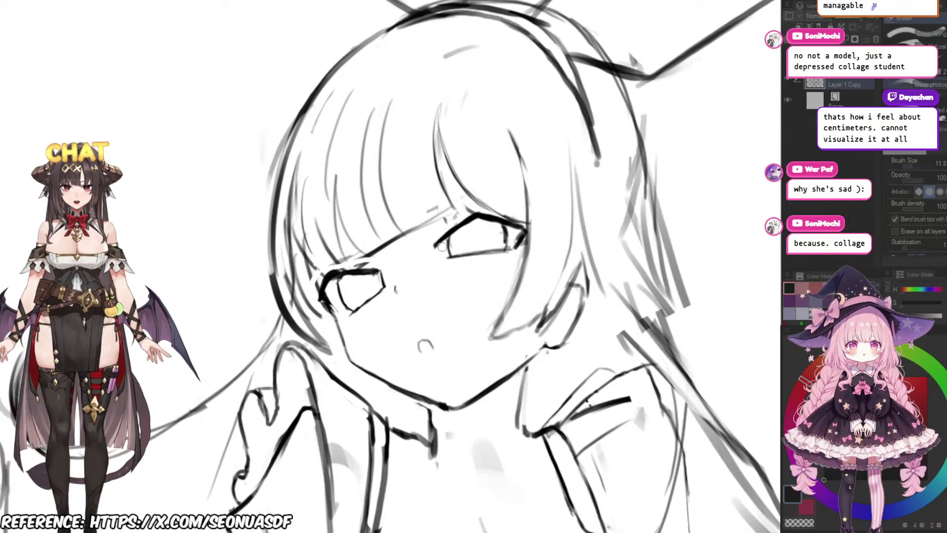
pyautogui.scroll(-4, 326, 158)
pyautogui.scroll(4, 363, 165)
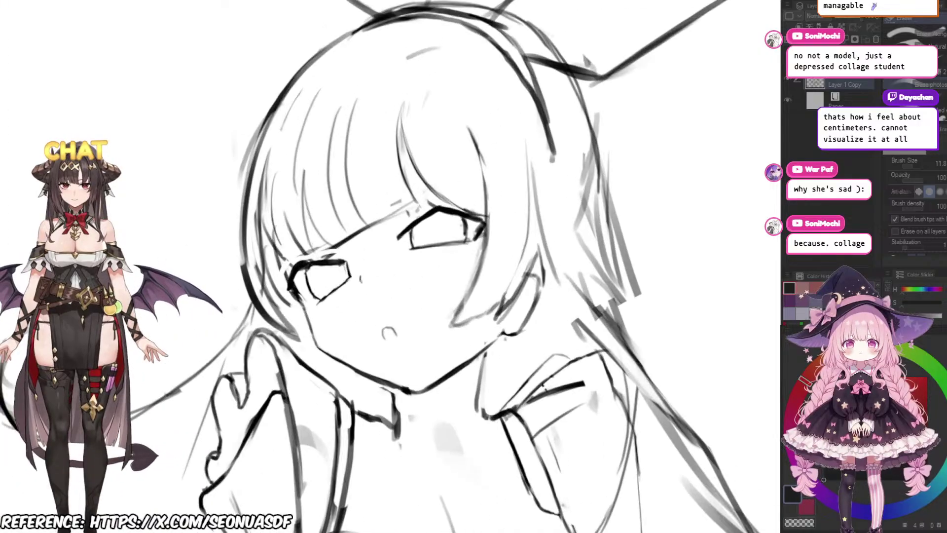
pyautogui.moveTo(348, 207); pyautogui.dragTo(365, 180)
pyautogui.scroll(3, 365, 180)
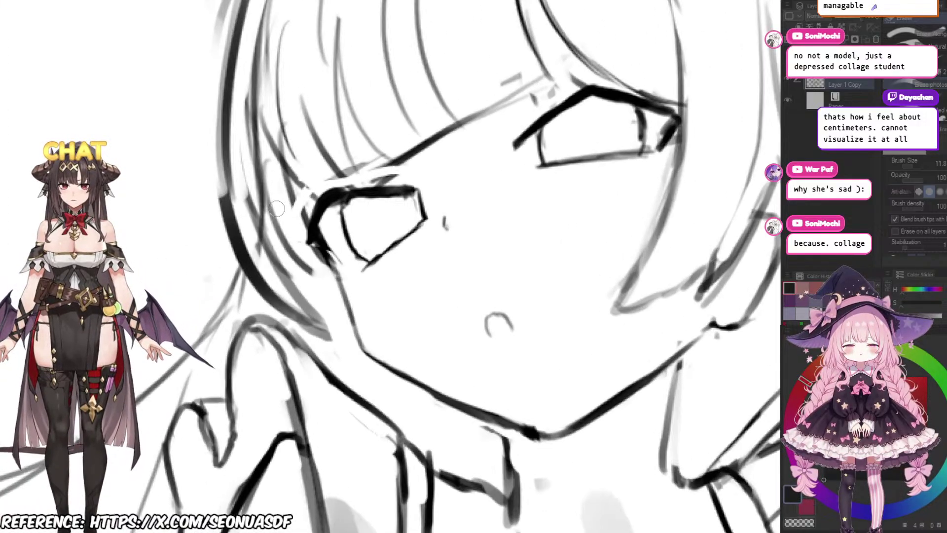
# Step: Touch up the outer corner of the far eye where it meets the cheek and undo the last stroke
pyautogui.press('p')
pyautogui.scroll(-2, 326, 209)
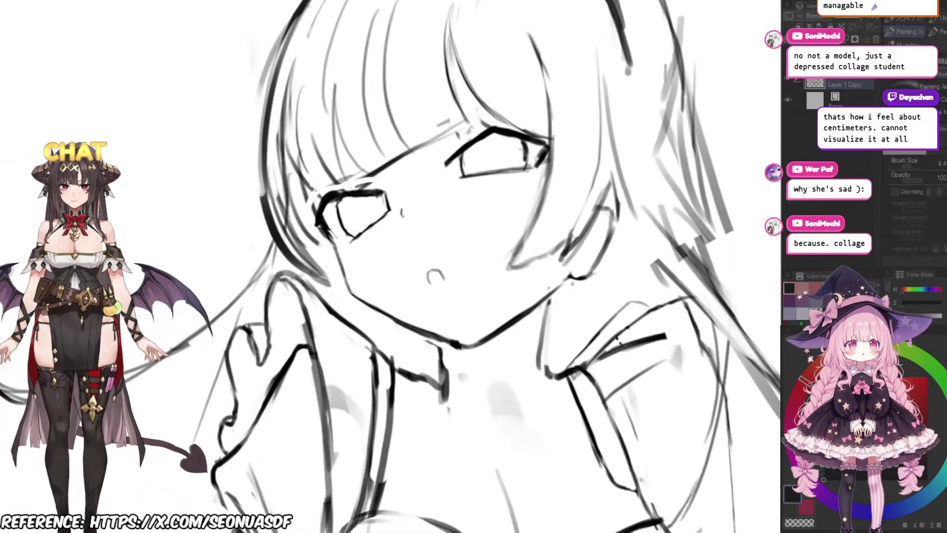
pyautogui.scroll(-3, 317, 316)
pyautogui.scroll(4, 317, 316)
pyautogui.press('e')
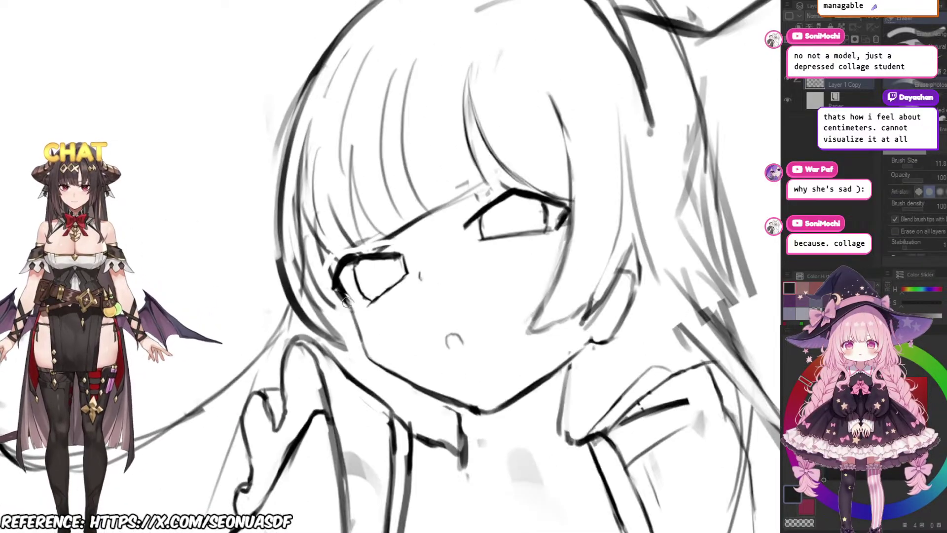
pyautogui.press('p')
pyautogui.scroll(-3, 341, 343)
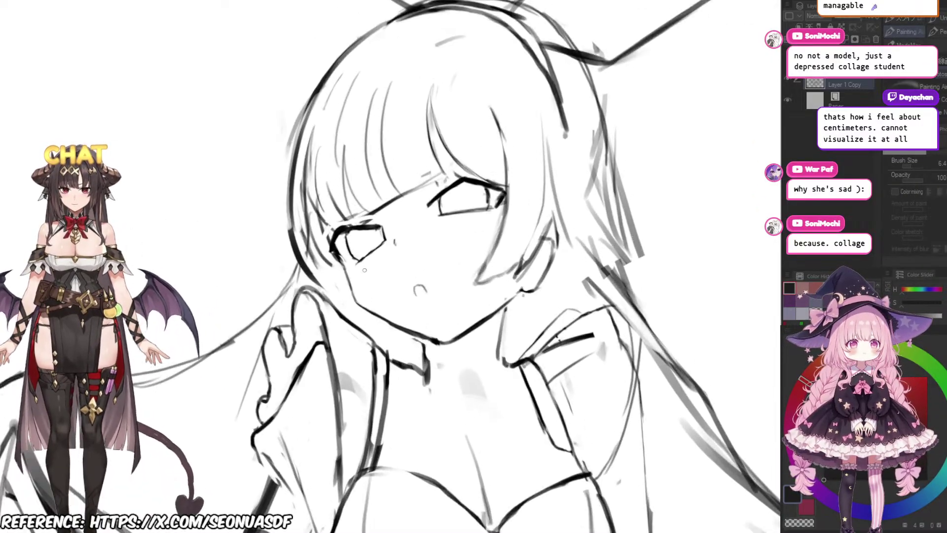
pyautogui.hotkey('ctrl', 'z')
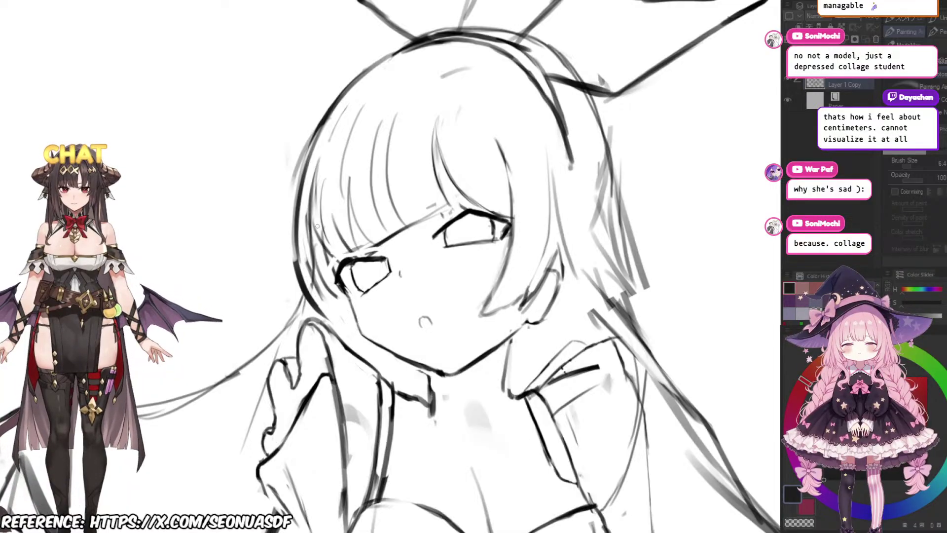
# Step: Erase along the outer edge of the hair contour beside the far temple and cheek
pyautogui.moveTo(314, 218)
pyautogui.mouseDown()
pyautogui.moveTo(350, 319)
pyautogui.moveTo(341, 267)
pyautogui.mouseUp()
pyautogui.press('e')
pyautogui.moveTo(326, 215); pyautogui.dragTo(323, 247)
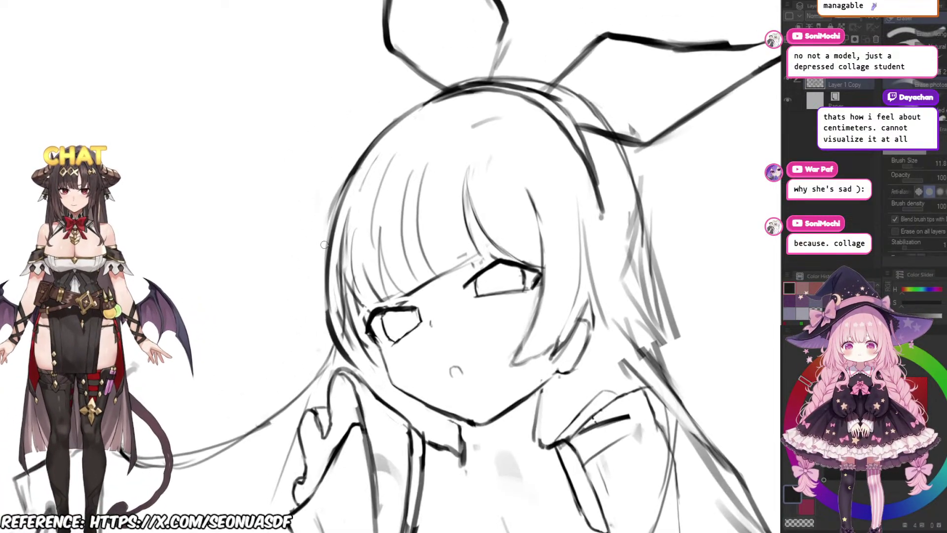
pyautogui.moveTo(327, 311); pyautogui.dragTo(331, 342)
# Step: Redraw the far side of the hair contour, undoing two attempts, so it bulges outward at eye level
pyautogui.press('p')
pyautogui.scroll(-3, 238, 203)
pyautogui.scroll(1, 313, 224)
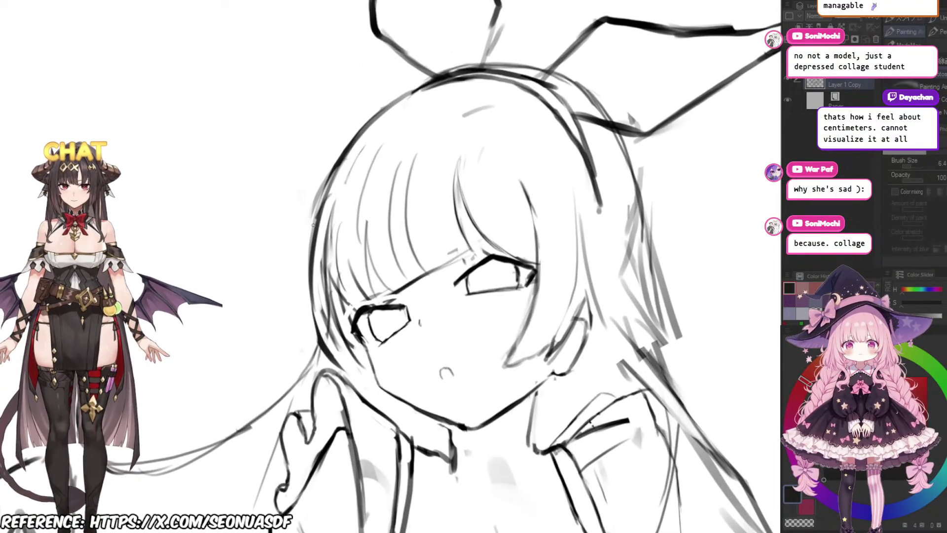
pyautogui.hotkey('ctrl', 'z')
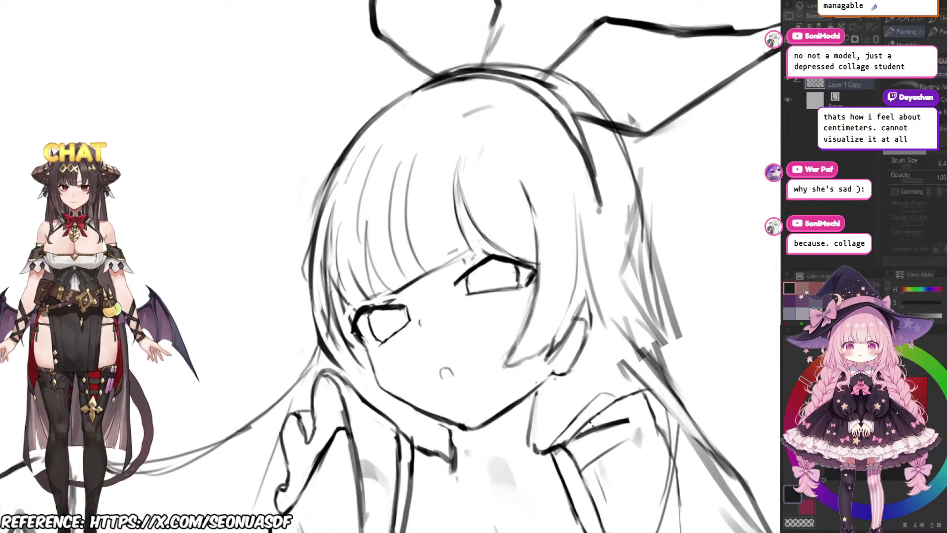
pyautogui.hotkey('ctrl', 'z')
pyautogui.moveTo(340, 174)
pyautogui.mouseDown()
pyautogui.moveTo(300, 279)
pyautogui.moveTo(311, 303)
pyautogui.mouseUp()
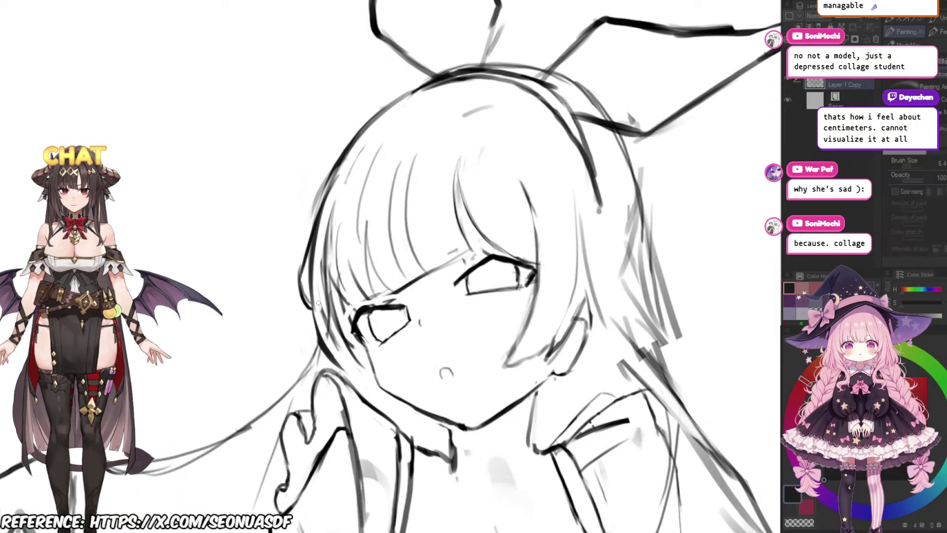
# Step: Clean up the lower end of the bulging hair contour so it curves back in beside the far cheek
pyautogui.scroll(1, 296, 281)
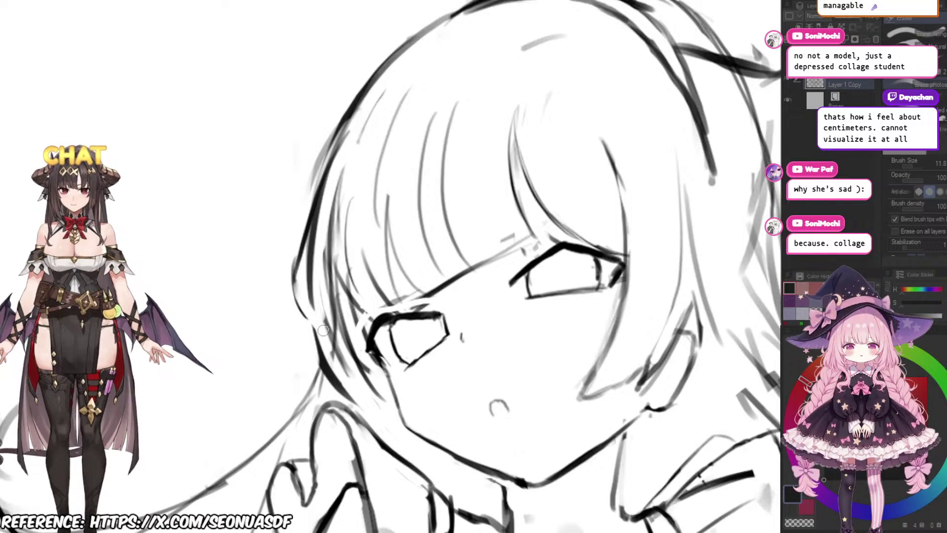
pyautogui.moveTo(294, 282); pyautogui.dragTo(325, 339)
pyautogui.moveTo(311, 302)
pyautogui.mouseDown()
pyautogui.moveTo(303, 259)
pyautogui.moveTo(336, 313)
pyautogui.mouseUp()
pyautogui.hotkey('ctrl', 'z')
pyautogui.moveTo(287, 276)
pyautogui.mouseDown()
pyautogui.moveTo(335, 329)
pyautogui.moveTo(341, 311)
pyautogui.mouseUp()
pyautogui.scroll(-1, 343, 330)
pyautogui.scroll(-2, 350, 294)
pyautogui.scroll(1, 370, 292)
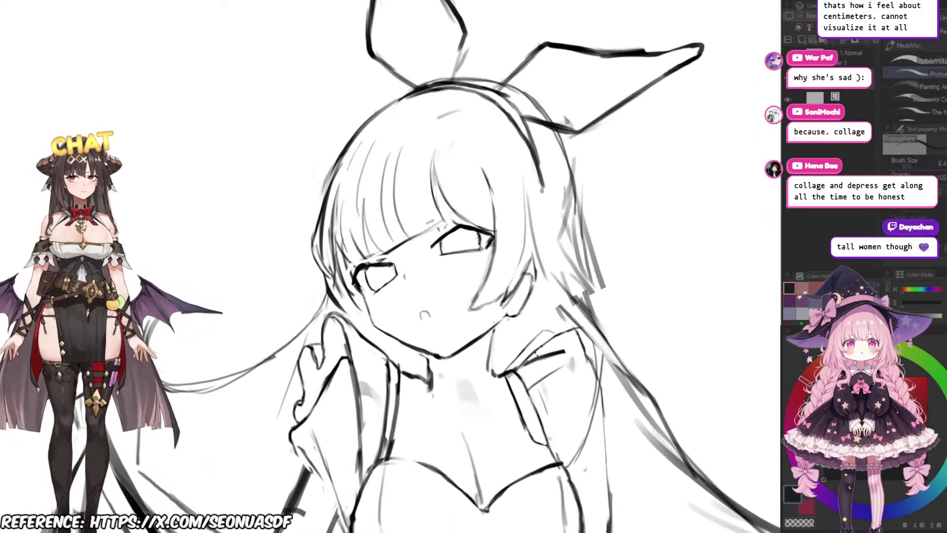
# Step: Review the proportions of the whole figure, from the head down to the bust and waist
pyautogui.scroll(-1, 426, 65)
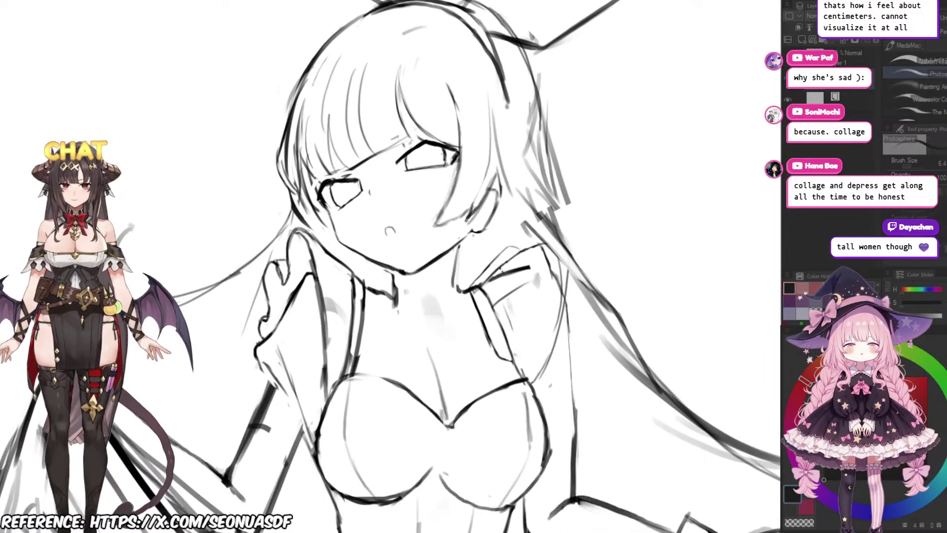
pyautogui.scroll(-1, 427, 64)
pyautogui.scroll(-2, 520, 131)
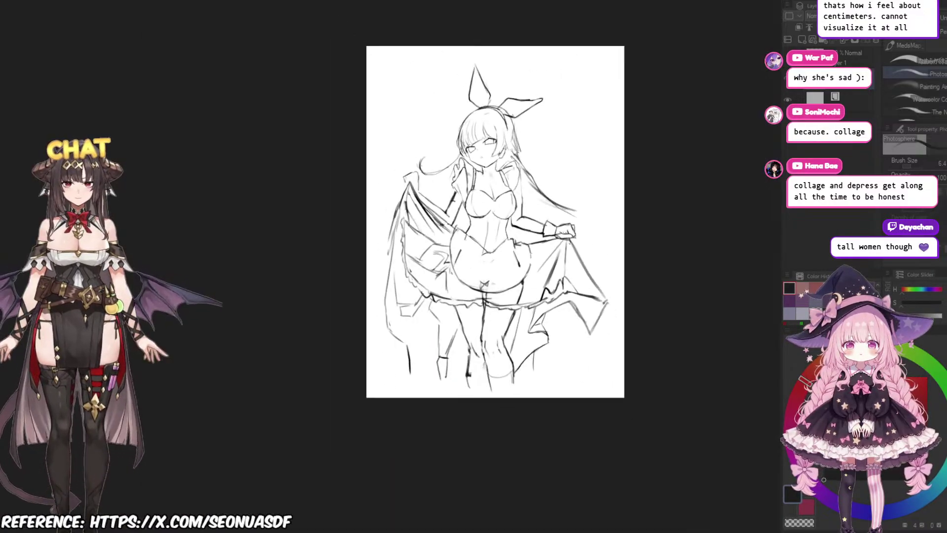
pyautogui.moveTo(520, 130); pyautogui.dragTo(497, 100)
pyautogui.scroll(1, 498, 101)
pyautogui.scroll(1, 511, 166)
pyautogui.moveTo(524, 138)
pyautogui.mouseDown()
pyautogui.moveTo(512, 166)
pyautogui.moveTo(522, 174)
pyautogui.moveTo(553, 149)
pyautogui.mouseUp()
pyautogui.scroll(1, 467, 222)
pyautogui.moveTo(468, 222); pyautogui.dragTo(490, 205)
# Step: Erase the near-side waist line below the bust and redraw it as a curve set further in toward the torso
pyautogui.press('e')
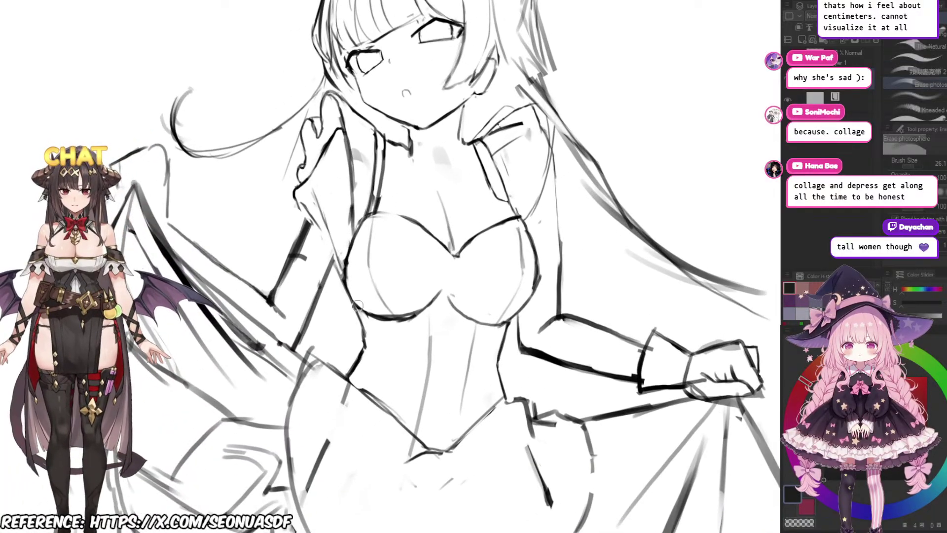
pyautogui.moveTo(527, 326); pyautogui.dragTo(477, 285)
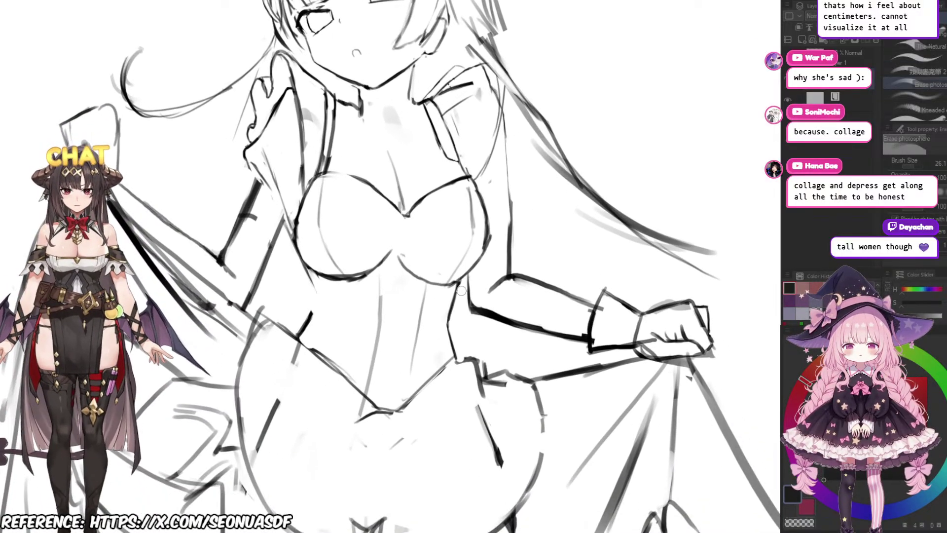
pyautogui.press('p')
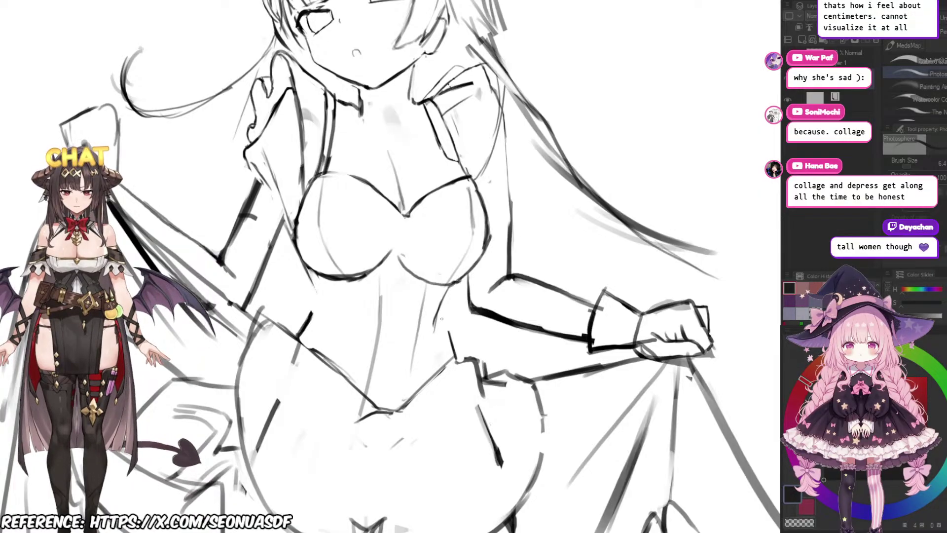
# Step: Erase the far-side waist line below the bust and redraw it thinner down to the narrowest point of the waist
pyautogui.press('e')
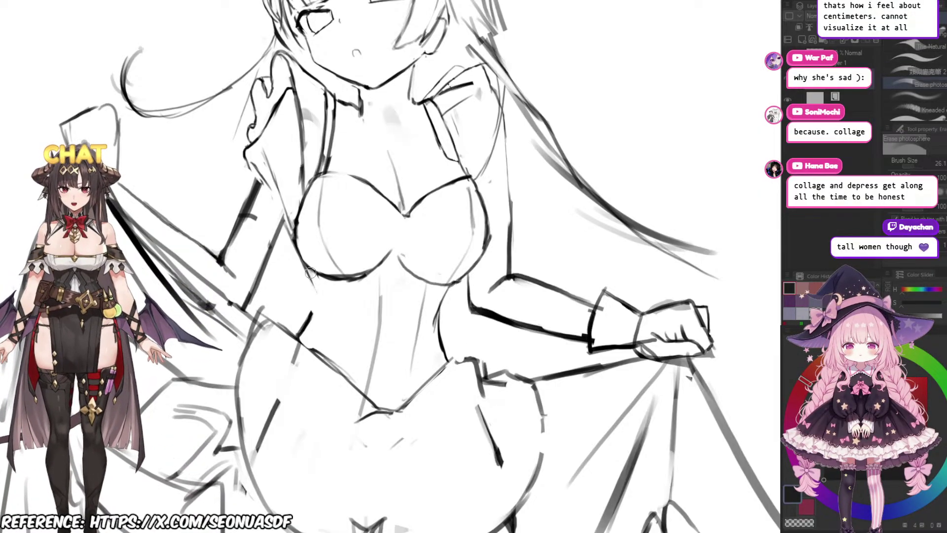
pyautogui.press('p')
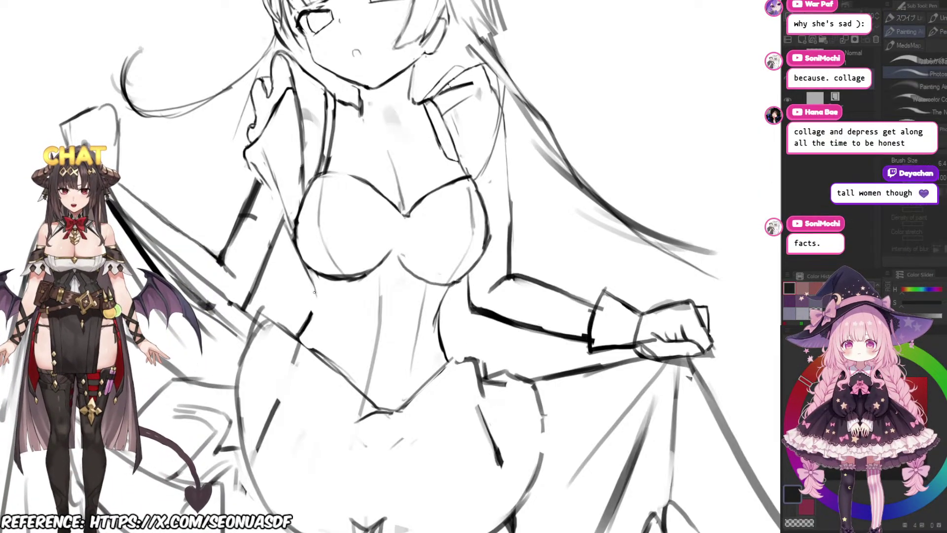
pyautogui.moveTo(321, 309); pyautogui.dragTo(339, 261)
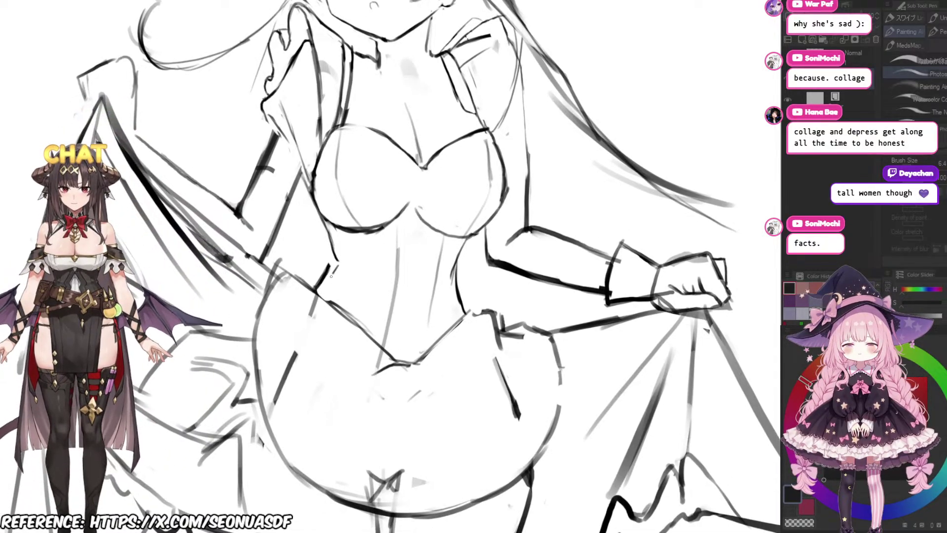
pyautogui.press('e')
pyautogui.scroll(-3, 426, 227)
pyautogui.scroll(1, 510, 220)
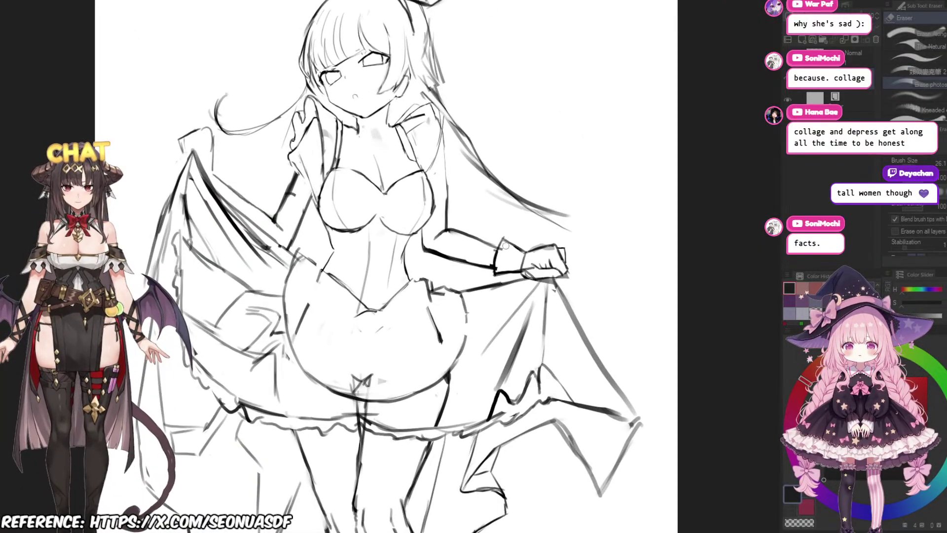
# Step: Erase and thin the heavy outer contour of the far thigh below the ruffled skirt hem
pyautogui.moveTo(508, 221); pyautogui.dragTo(511, 204)
pyautogui.scroll(-2, 508, 210)
pyautogui.scroll(4, 468, 325)
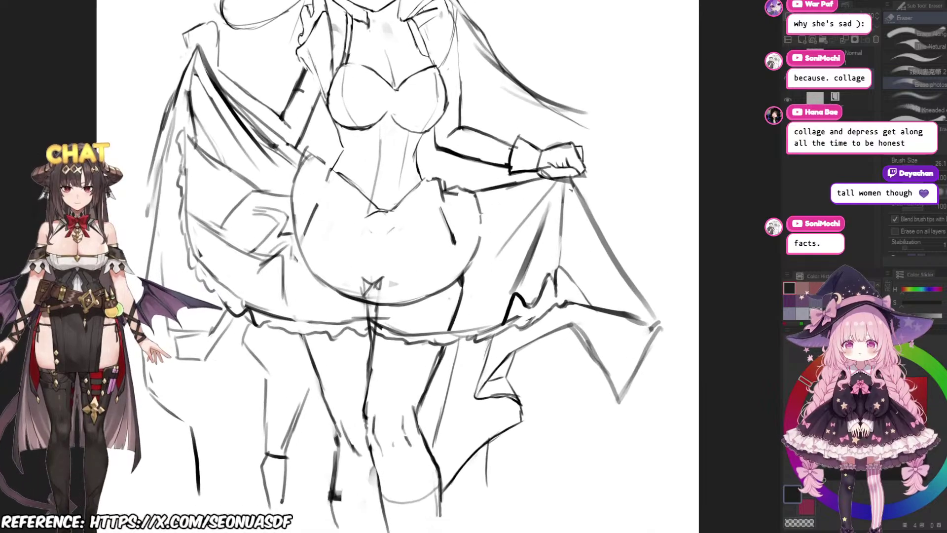
pyautogui.scroll(2, 367, 306)
pyautogui.moveTo(367, 306); pyautogui.dragTo(411, 286)
pyautogui.scroll(-3, 355, 301)
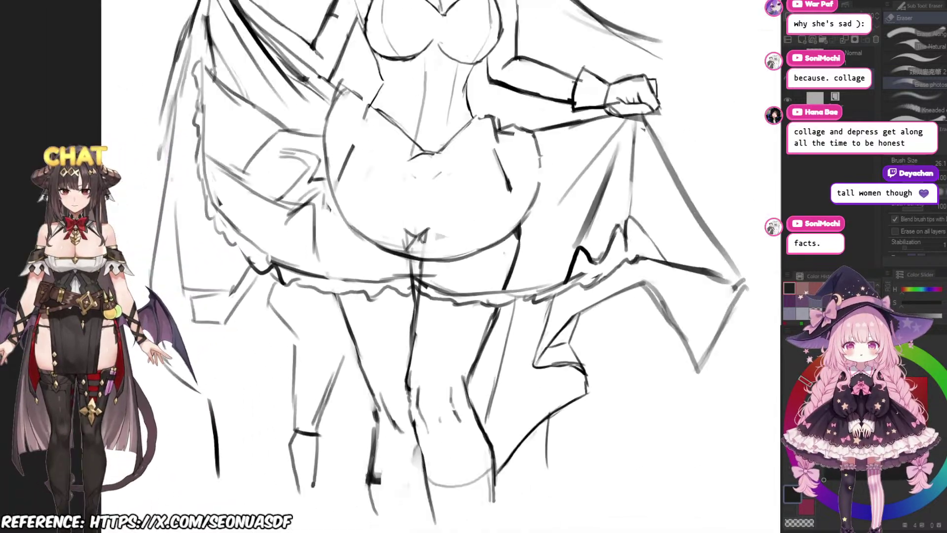
pyautogui.scroll(3, 370, 280)
pyautogui.press('p')
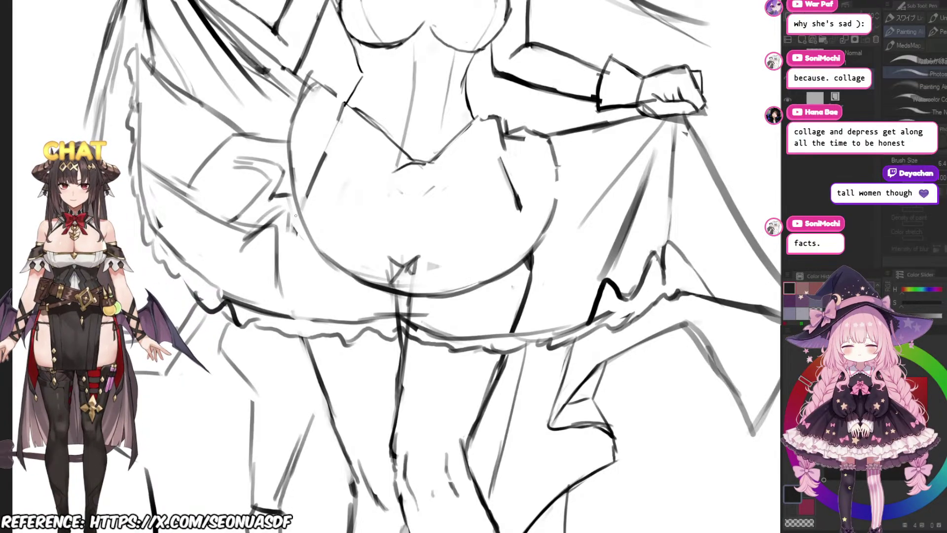
pyautogui.moveTo(309, 330)
pyautogui.mouseDown()
pyautogui.moveTo(330, 399)
pyautogui.moveTo(308, 361)
pyautogui.moveTo(323, 417)
pyautogui.mouseUp()
pyautogui.press('e')
pyautogui.moveTo(326, 414); pyautogui.dragTo(318, 377)
pyautogui.scroll(2, 346, 384)
pyautogui.moveTo(299, 333); pyautogui.dragTo(318, 381)
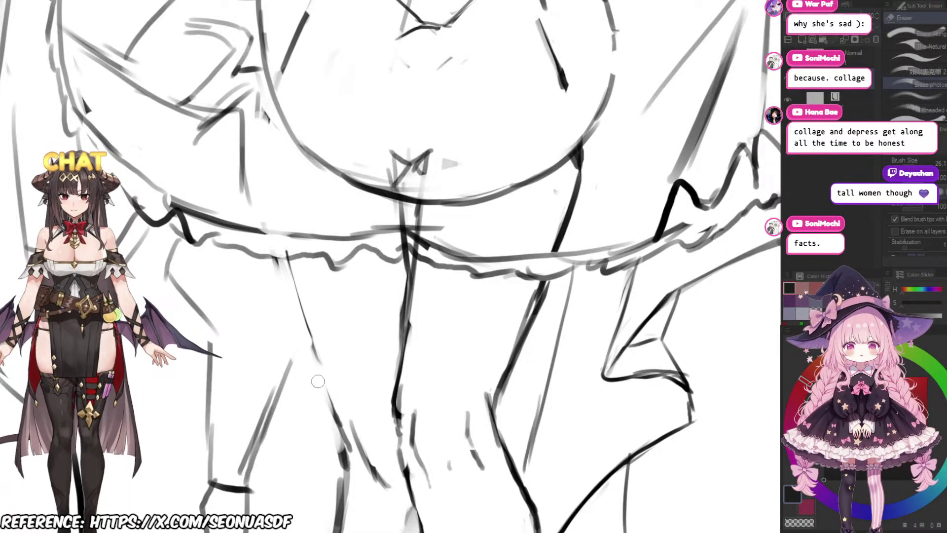
# Step: Redraw the far thigh's outer contour as one clean, thin line from the skirt hem toward the knee
pyautogui.press('p')
pyautogui.moveTo(308, 337); pyautogui.dragTo(324, 383)
pyautogui.press('e')
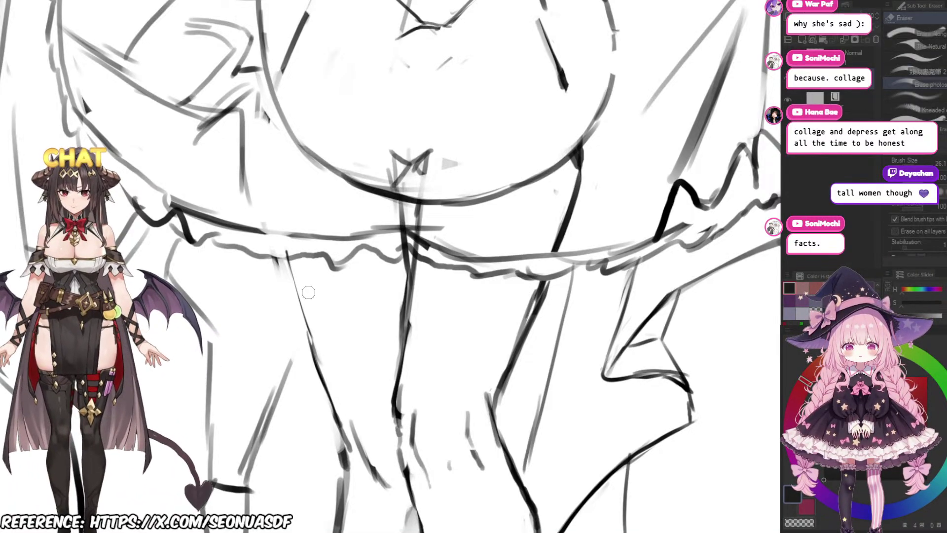
pyautogui.moveTo(290, 266); pyautogui.dragTo(319, 375)
pyautogui.press('p')
pyautogui.scroll(-5, 382, 308)
pyautogui.scroll(4, 408, 338)
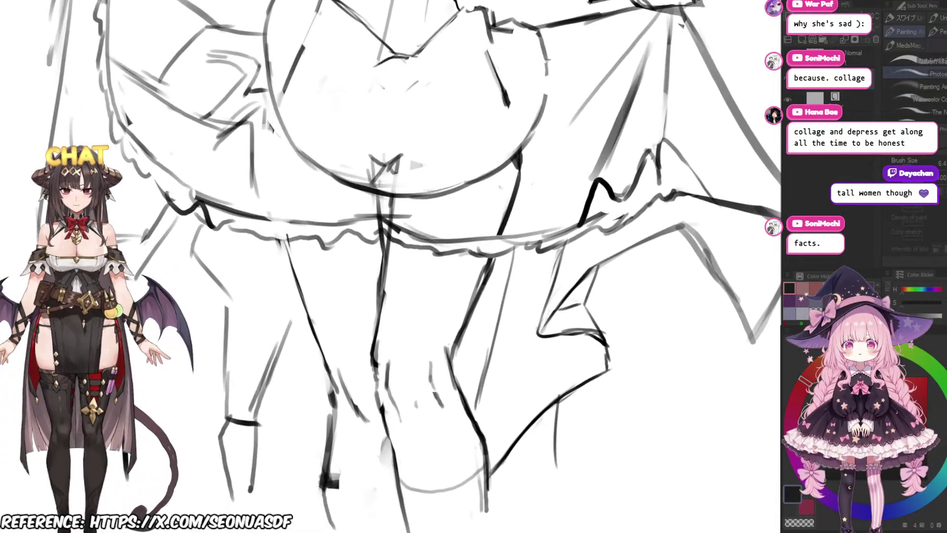
# Step: Erase the thick, smudged outer line of the girl's right calf below the knee and redraw it as one thin curve
pyautogui.moveTo(390, 290); pyautogui.dragTo(409, 262)
pyautogui.press('e')
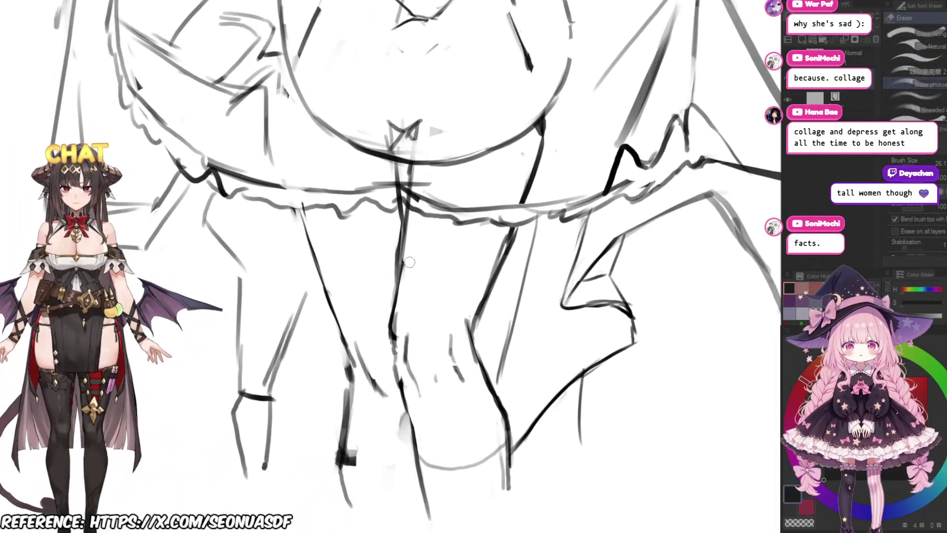
pyautogui.moveTo(342, 375); pyautogui.dragTo(359, 316)
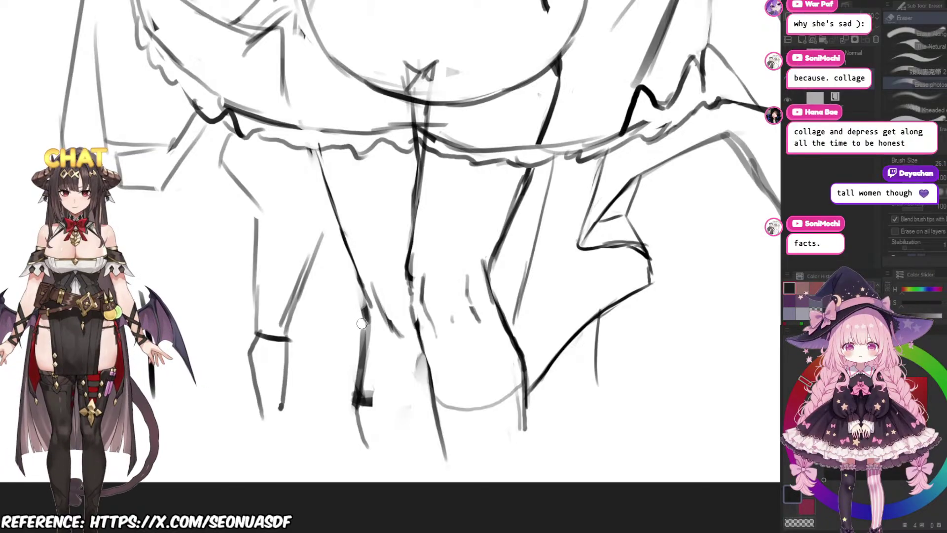
pyautogui.scroll(2, 361, 324)
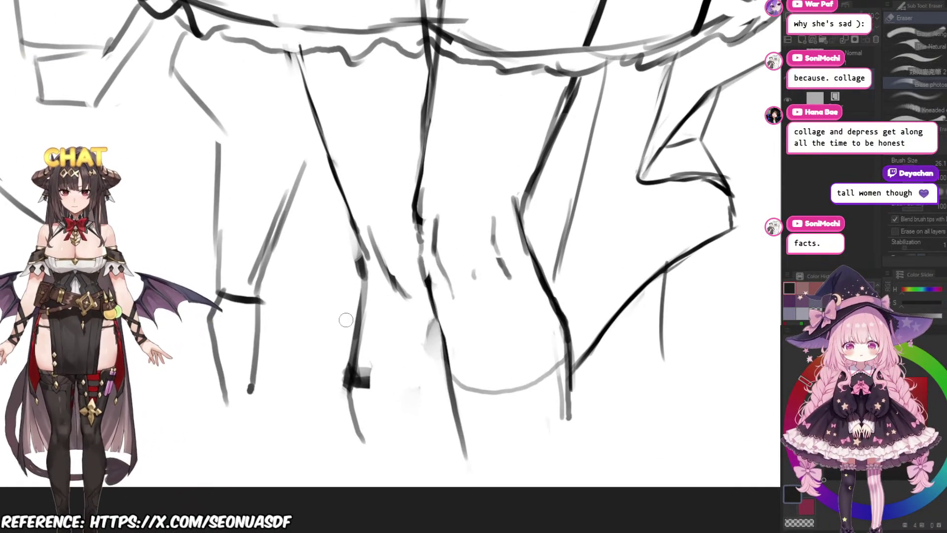
pyautogui.moveTo(346, 320)
pyautogui.mouseDown()
pyautogui.moveTo(346, 357)
pyautogui.moveTo(372, 402)
pyautogui.mouseUp()
pyautogui.press('p')
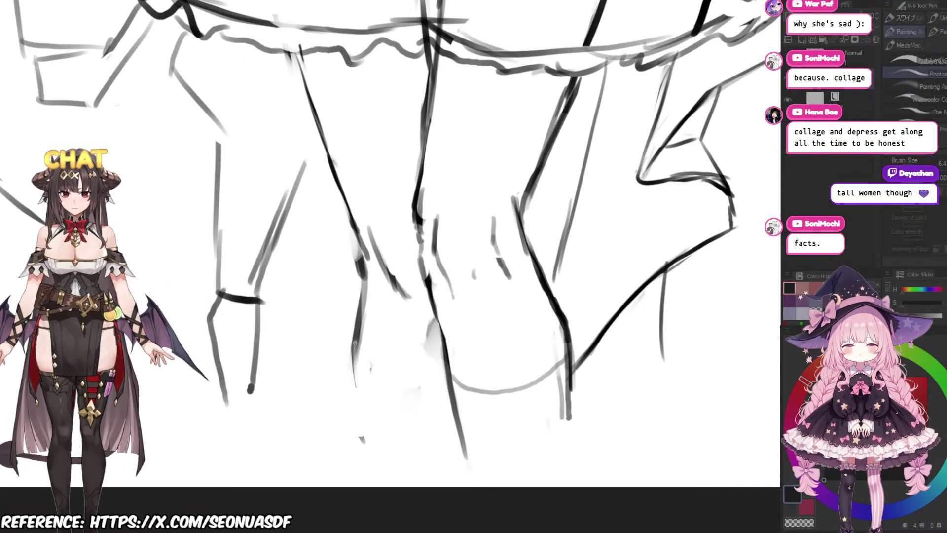
pyautogui.moveTo(354, 361); pyautogui.dragTo(378, 455)
pyautogui.scroll(-3, 365, 373)
pyautogui.scroll(4, 498, 320)
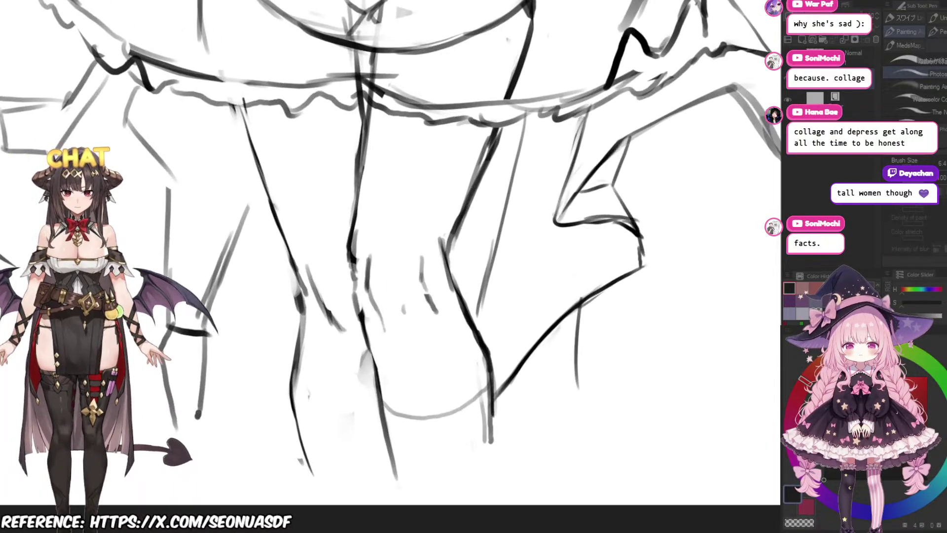
# Step: Thin the heavy outer contour of the girl's left thigh between the ruffled hem and the knee
pyautogui.scroll(-4, 463, 375)
pyautogui.scroll(2, 461, 300)
pyautogui.moveTo(482, 183); pyautogui.dragTo(483, 266)
pyautogui.press('e')
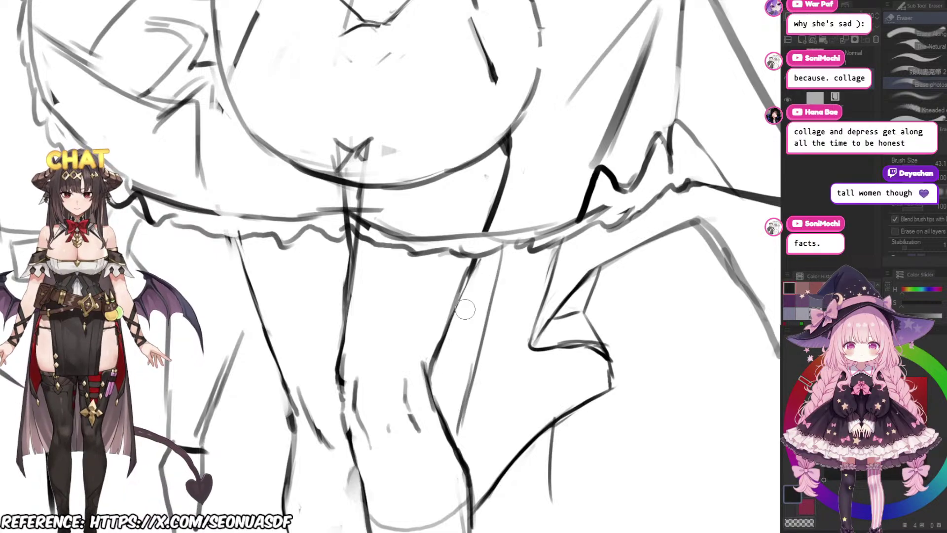
pyautogui.press('p')
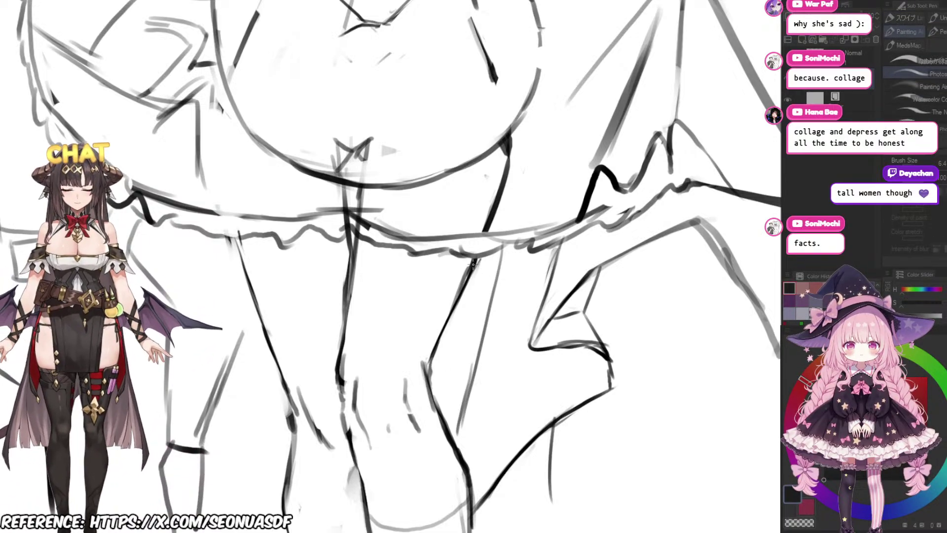
pyautogui.moveTo(473, 265); pyautogui.dragTo(434, 345)
pyautogui.scroll(-7, 519, 261)
pyautogui.scroll(4, 522, 268)
pyautogui.scroll(-3, 532, 256)
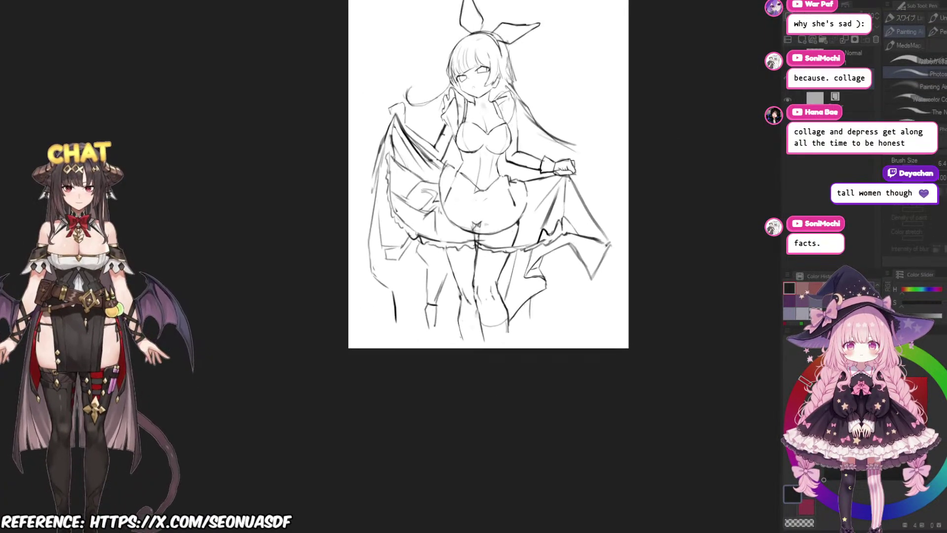
pyautogui.scroll(5, 538, 227)
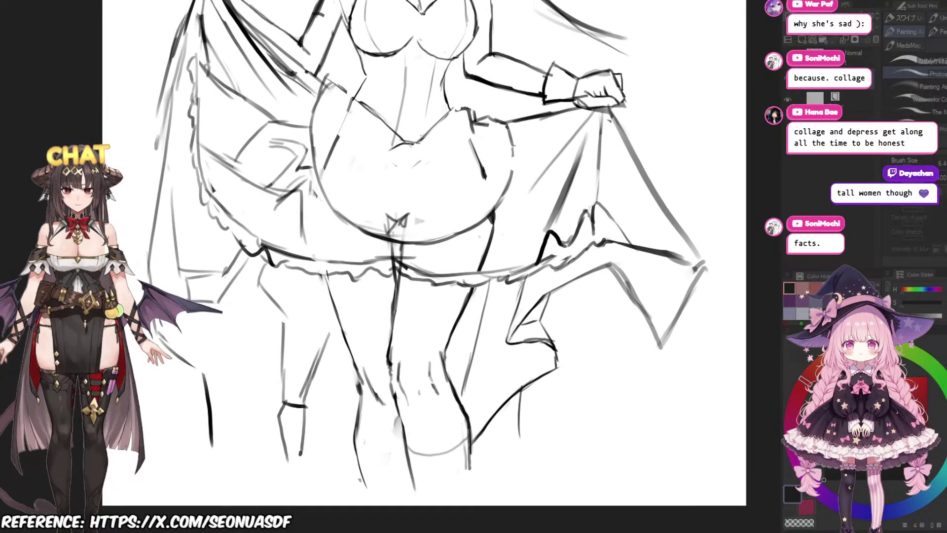
# Step: Erase the small crossed marks beneath the belly and replace the faint marks on the abdomen with short, dark strokes
pyautogui.scroll(-3, 481, 294)
pyautogui.scroll(-4, 485, 255)
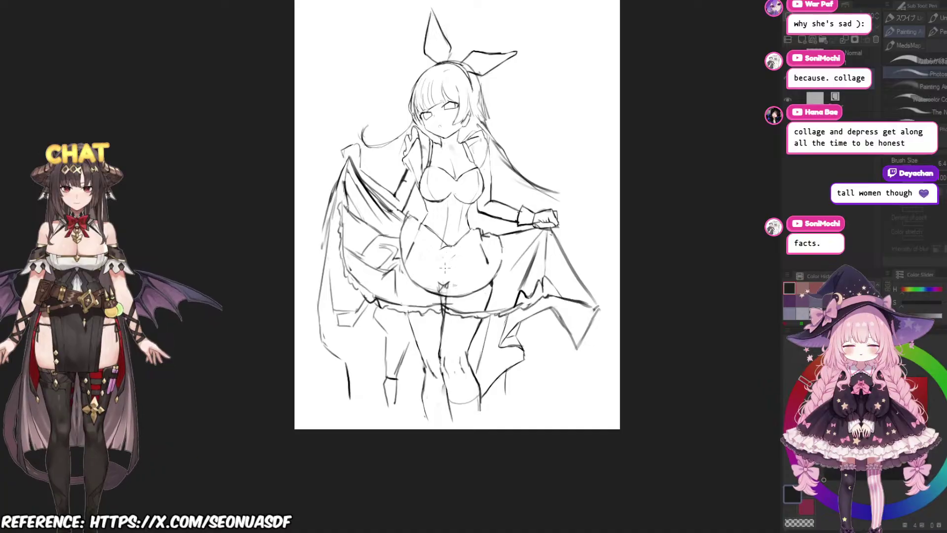
pyautogui.scroll(2, 449, 259)
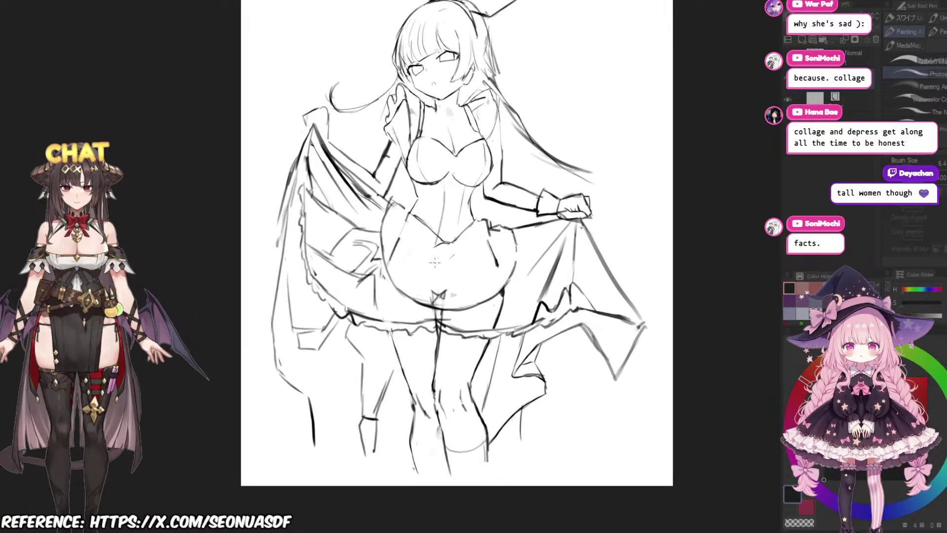
pyautogui.press('e')
pyautogui.scroll(-4, 459, 261)
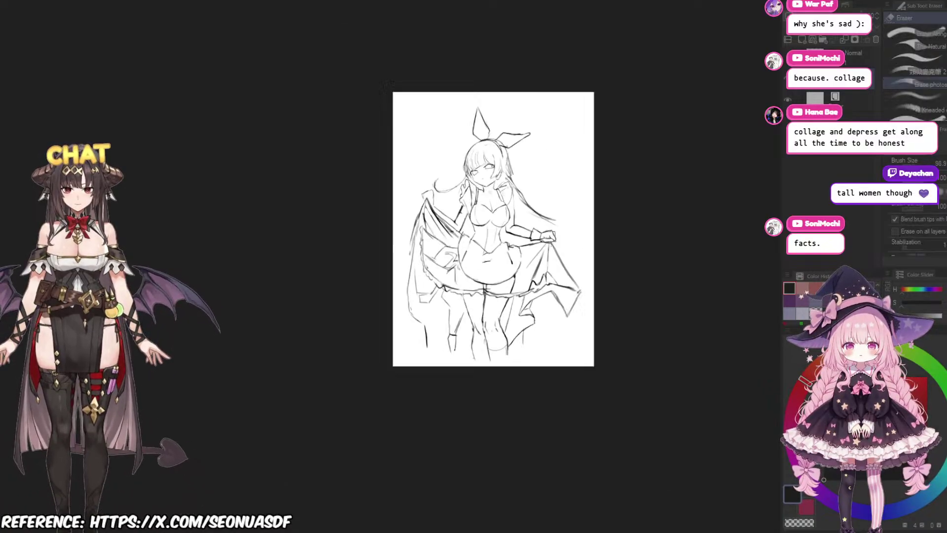
pyautogui.scroll(5, 518, 281)
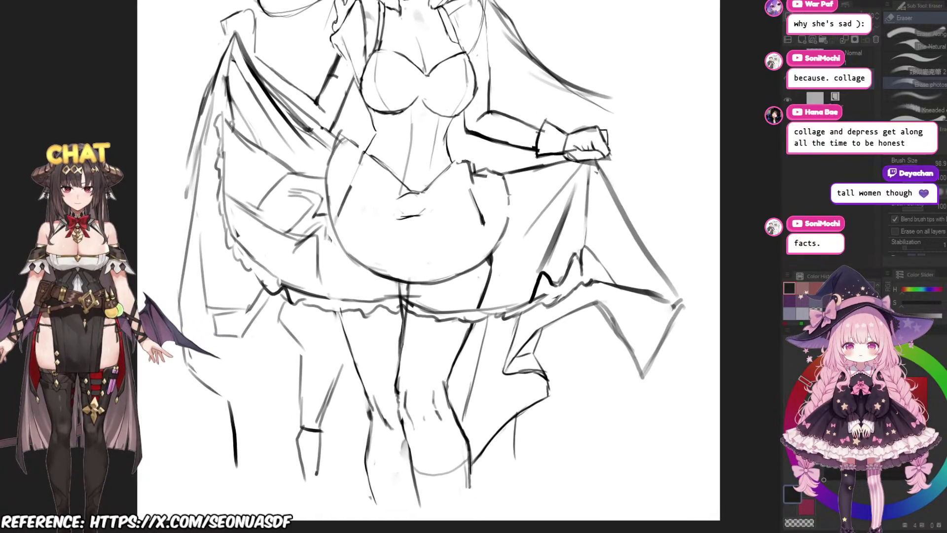
pyautogui.press('p')
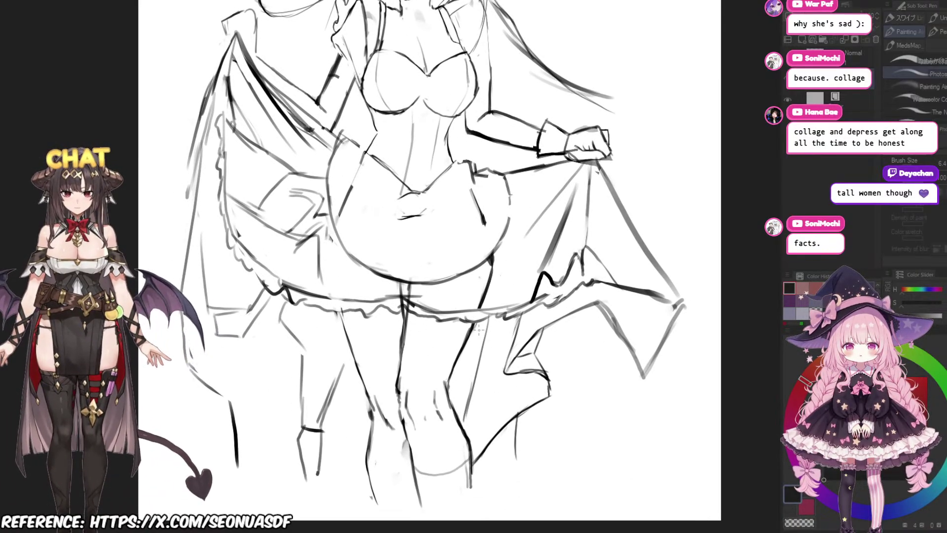
# Step: Erase the outer contour of the girl's left thigh and redraw it down to the knee with brush size 15.1
pyautogui.scroll(2, 465, 352)
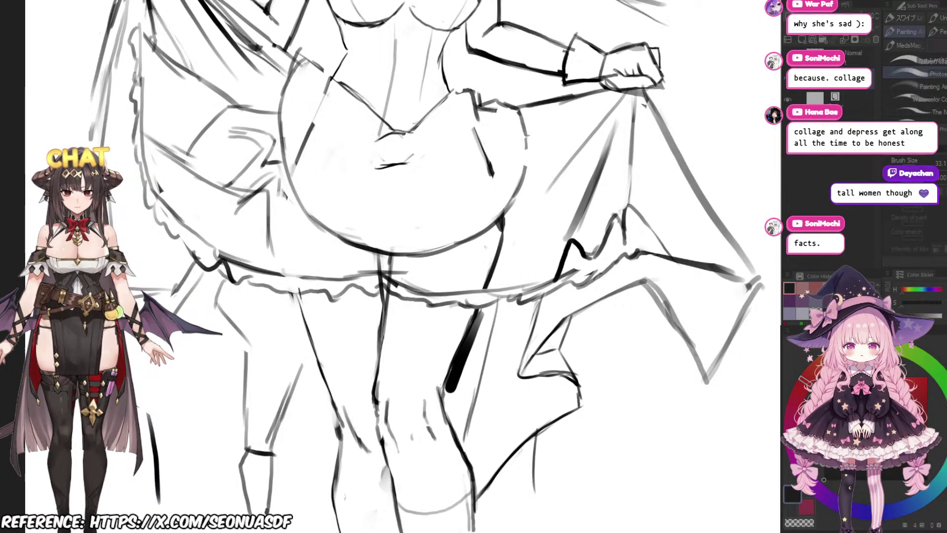
pyautogui.press('e')
pyautogui.moveTo(447, 364)
pyautogui.mouseDown()
pyautogui.moveTo(485, 311)
pyautogui.moveTo(442, 379)
pyautogui.mouseUp()
pyautogui.press('p')
pyautogui.hotkey('ctrl', 'z')
pyautogui.press('[')
pyautogui.press('[')
pyautogui.press('[')
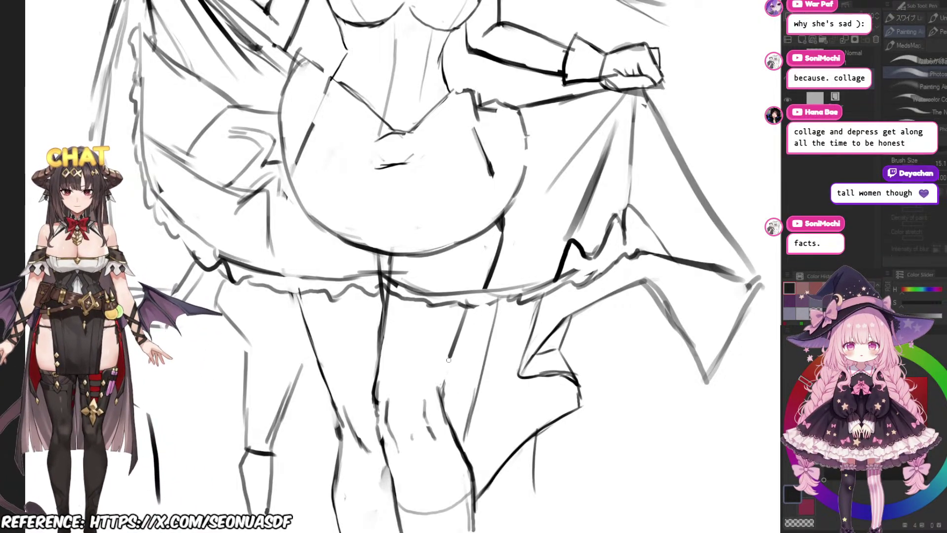
pyautogui.scroll(-3, 469, 364)
pyautogui.scroll(1, 467, 368)
pyautogui.moveTo(466, 367); pyautogui.dragTo(454, 317)
pyautogui.scroll(1, 454, 323)
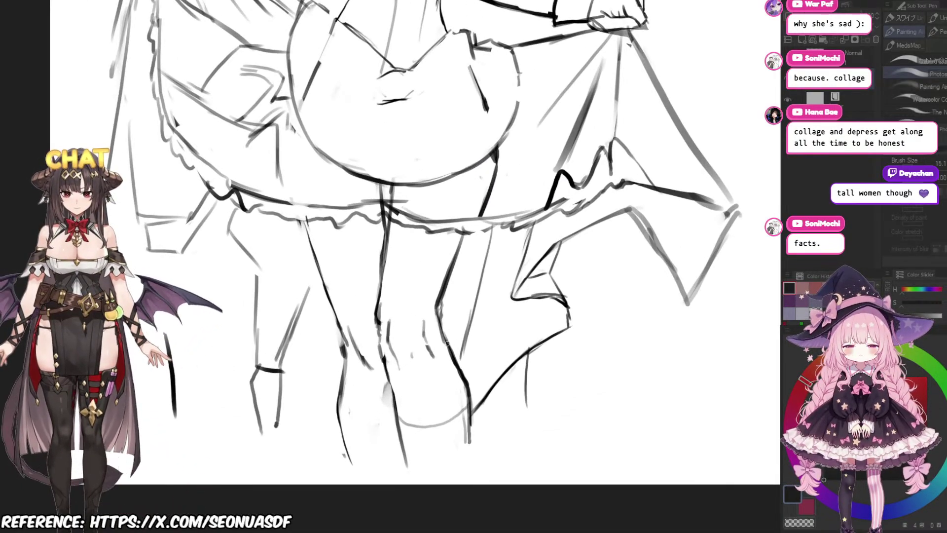
# Step: Erase the doubled outer contour of the girl's left calf below the knee and redraw it as a single line further in
pyautogui.press('e')
pyautogui.moveTo(466, 375); pyautogui.dragTo(469, 434)
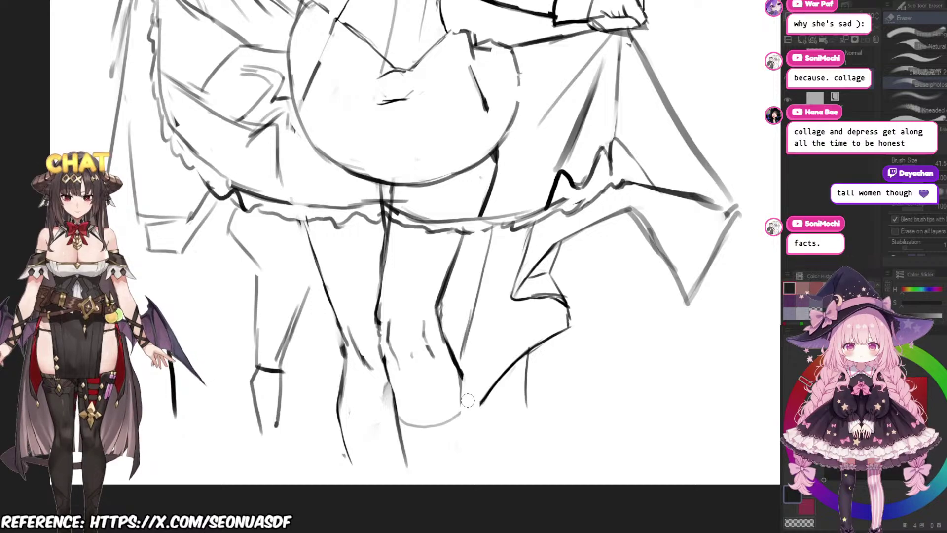
pyautogui.press('p')
pyautogui.moveTo(462, 396); pyautogui.dragTo(457, 444)
pyautogui.scroll(-3, 466, 422)
pyautogui.scroll(2, 469, 411)
pyautogui.moveTo(470, 410); pyautogui.dragTo(495, 379)
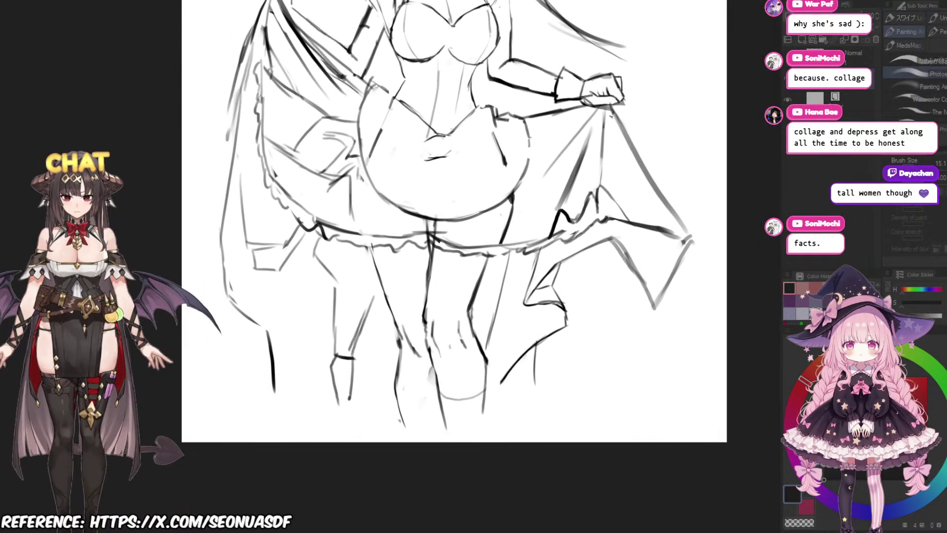
# Step: Refine the outer contour of the girl's right leg just below the knee
pyautogui.scroll(2, 468, 367)
pyautogui.press('e')
pyautogui.moveTo(395, 340)
pyautogui.mouseDown()
pyautogui.moveTo(392, 371)
pyautogui.moveTo(388, 322)
pyautogui.moveTo(388, 389)
pyautogui.mouseUp()
pyautogui.press('p')
pyautogui.scroll(-5, 386, 370)
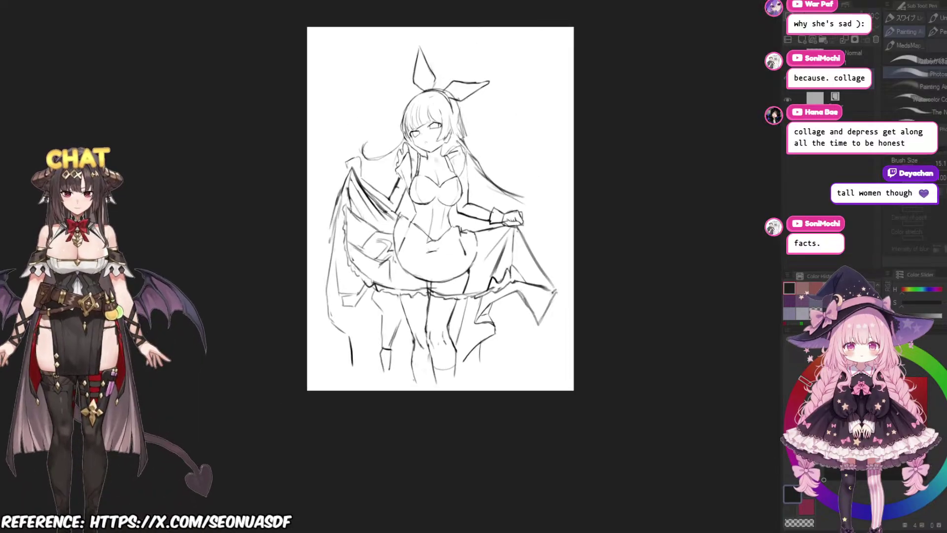
# Step: Erase the girl's left thigh line that shows through the skirt between the belly curve and the hem
pyautogui.scroll(5, 458, 288)
pyautogui.press('e')
pyautogui.scroll(-4, 482, 276)
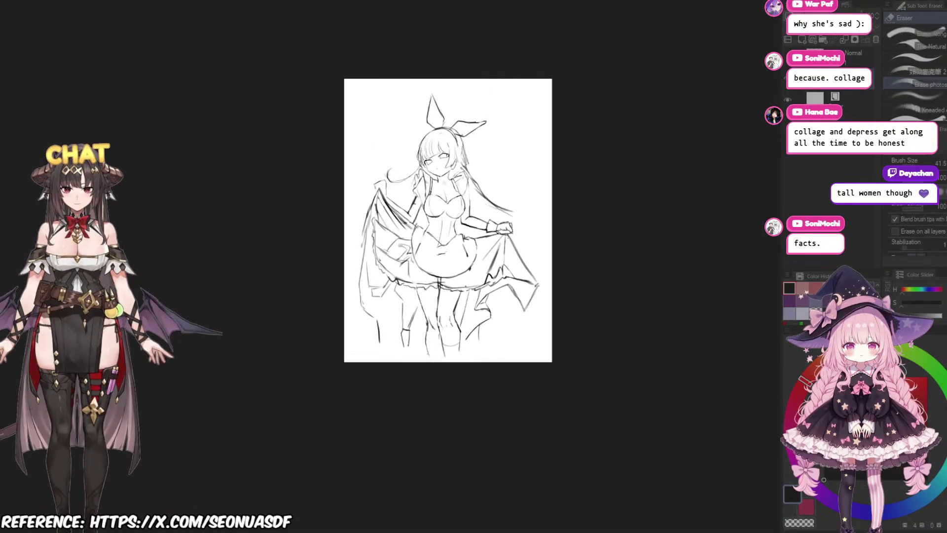
pyautogui.scroll(2, 483, 279)
pyautogui.moveTo(483, 277)
pyautogui.mouseDown()
pyautogui.moveTo(483, 295)
pyautogui.moveTo(496, 262)
pyautogui.mouseUp()
pyautogui.scroll(1, 481, 295)
pyautogui.press('m')
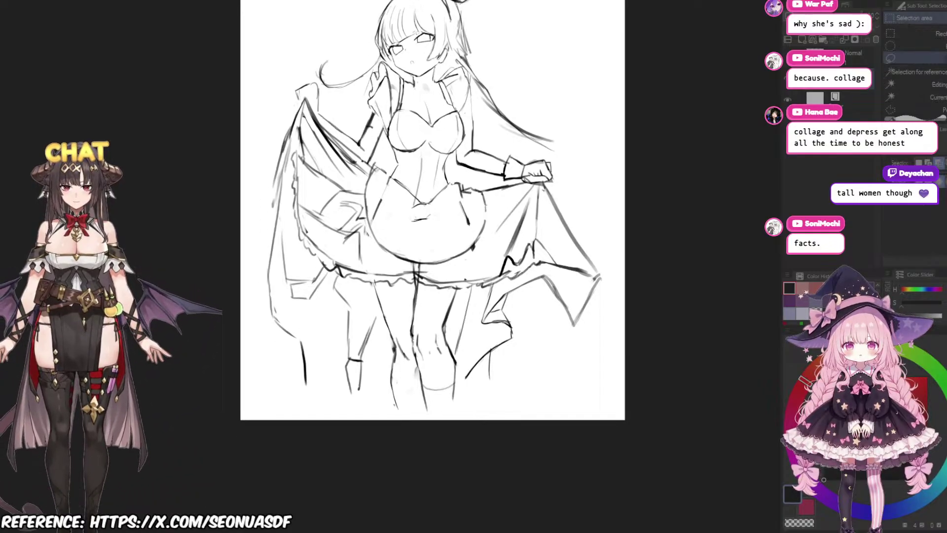
pyautogui.moveTo(418, 239)
pyautogui.mouseDown()
pyautogui.moveTo(415, 228)
pyautogui.moveTo(417, 241)
pyautogui.moveTo(377, 247)
pyautogui.moveTo(377, 336)
pyautogui.mouseUp()
pyautogui.hotkey('ctrl', 'd')
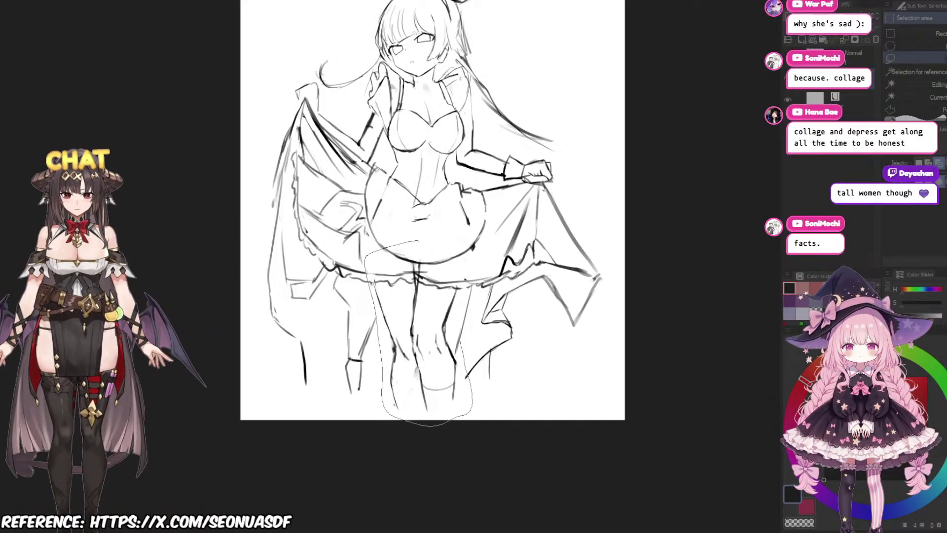
pyautogui.moveTo(463, 276)
pyautogui.mouseDown()
pyautogui.moveTo(453, 257)
pyautogui.moveTo(418, 240)
pyautogui.mouseUp()
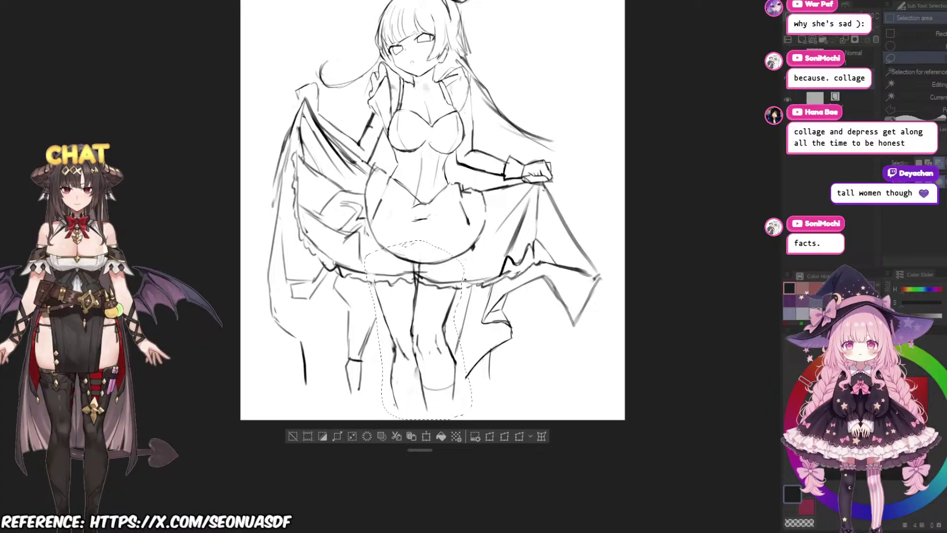
pyautogui.hotkey('ctrl', 'd')
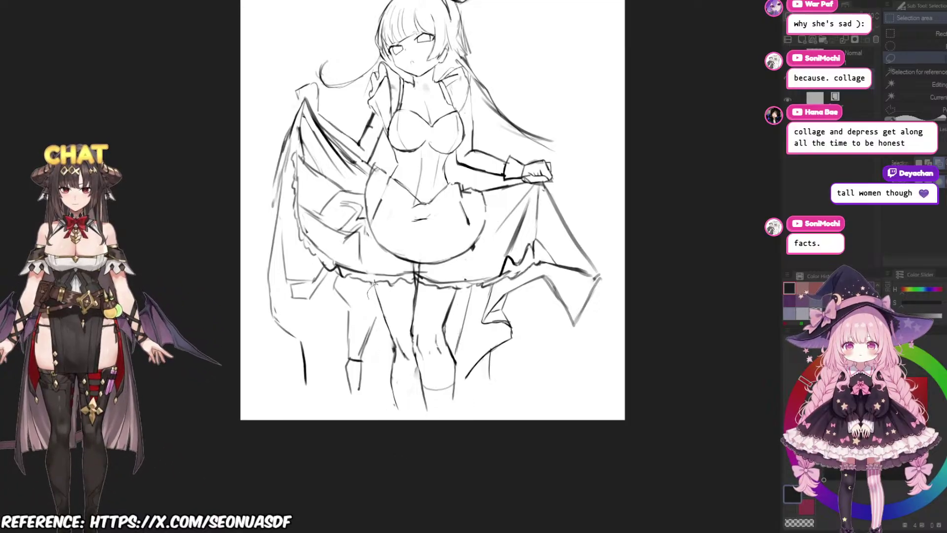
# Step: Select both legs below the skirt hem with a freehand selection and transform them to sit slightly higher under the skirt
pyautogui.moveTo(463, 423)
pyautogui.mouseDown()
pyautogui.moveTo(465, 289)
pyautogui.moveTo(371, 284)
pyautogui.mouseUp()
pyautogui.hotkey('ctrl', 't')
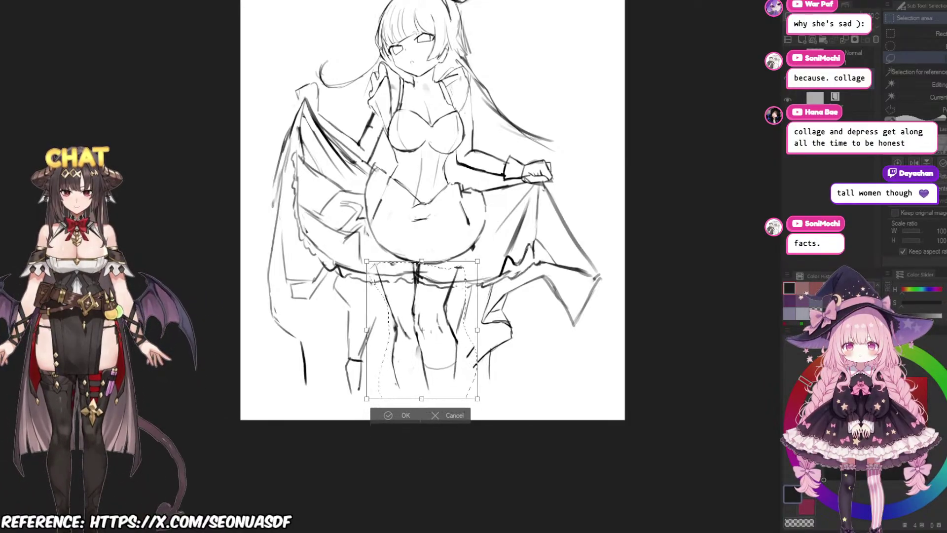
pyautogui.moveTo(422, 336); pyautogui.dragTo(422, 334)
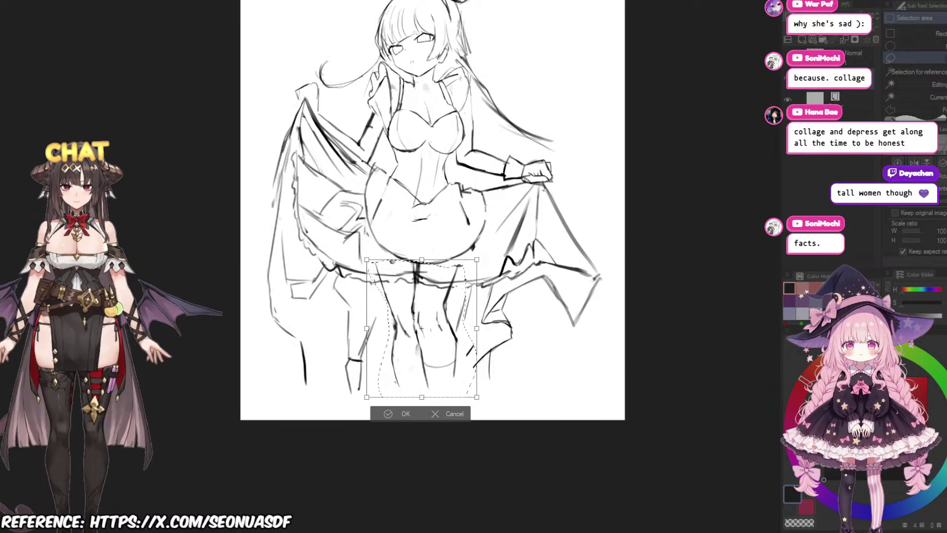
pyautogui.press('Return')
pyautogui.hotkey('ctrl', 'd')
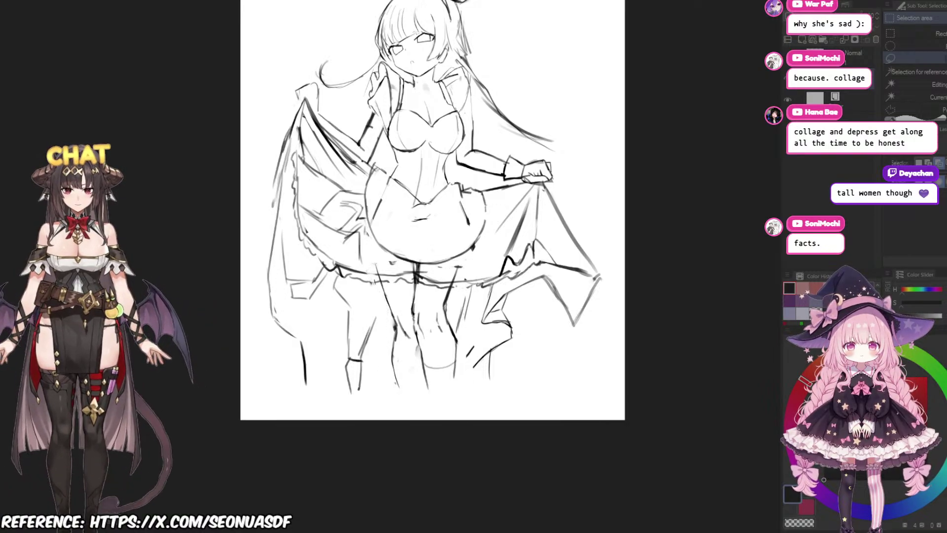
# Step: Erase the tops of the moved leg lines where they overlap the skirt above the ruffled hem
pyautogui.scroll(-4, 515, 278)
pyautogui.hotkey('ctrl', '+')
pyautogui.hotkey('ctrl', '+')
pyautogui.hotkey('ctrl', '+')
pyautogui.press('p')
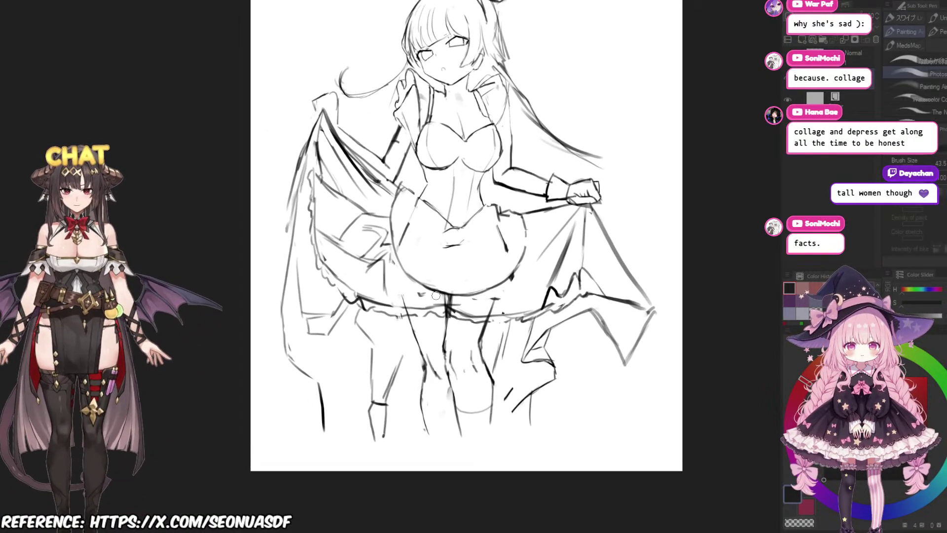
pyautogui.press('e')
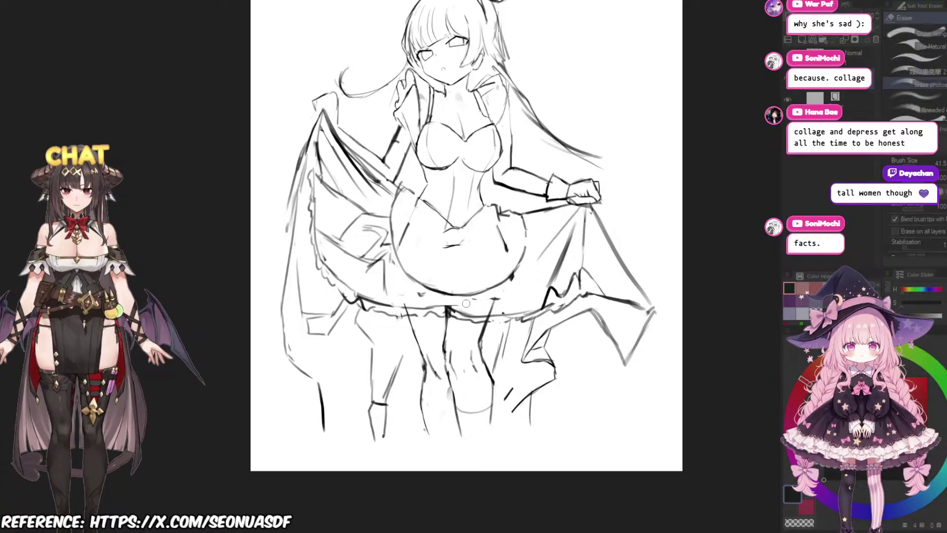
pyautogui.scroll(-2, 392, 377)
pyautogui.scroll(2, 405, 359)
pyautogui.press('p')
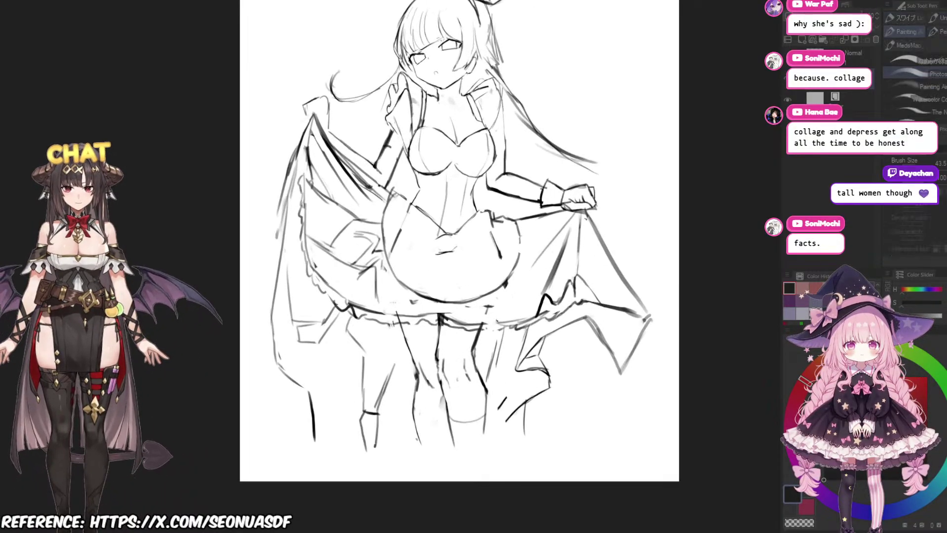
pyautogui.scroll(1, 405, 295)
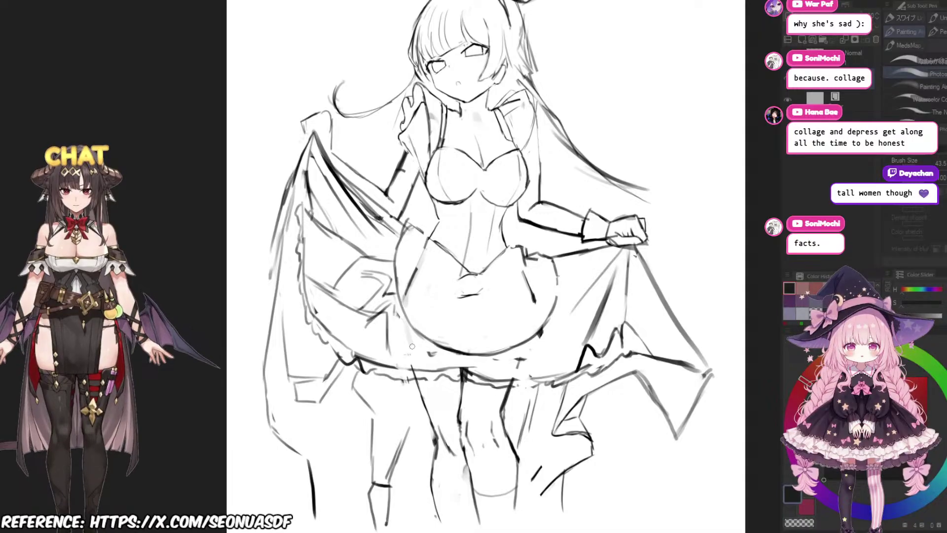
pyautogui.press('e')
pyautogui.moveTo(478, 312); pyautogui.dragTo(487, 311)
pyautogui.press('p')
pyautogui.hotkey('ctrl', '-')
pyautogui.hotkey('ctrl', '-')
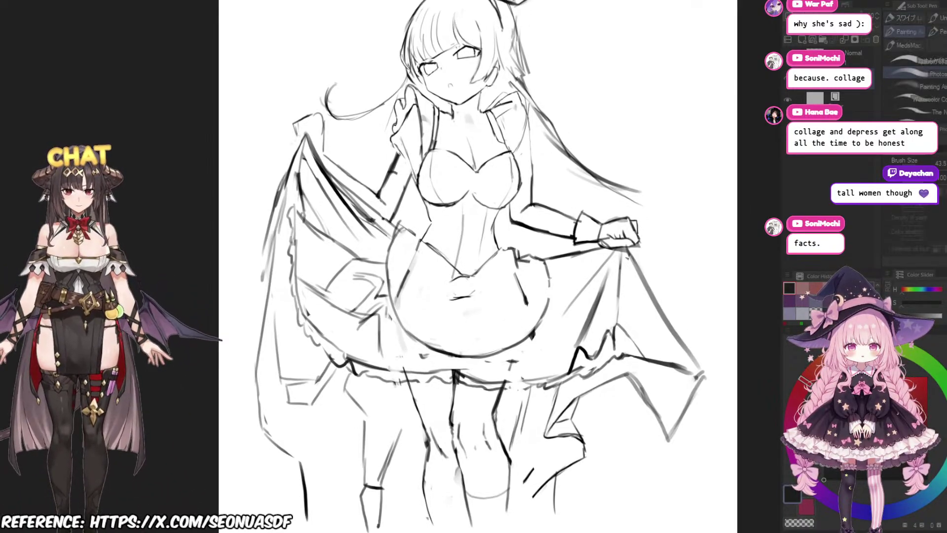
# Step: Redraw the inner upper-arm line below the girl's left breast and the left contour of her waist
pyautogui.scroll(4, 542, 222)
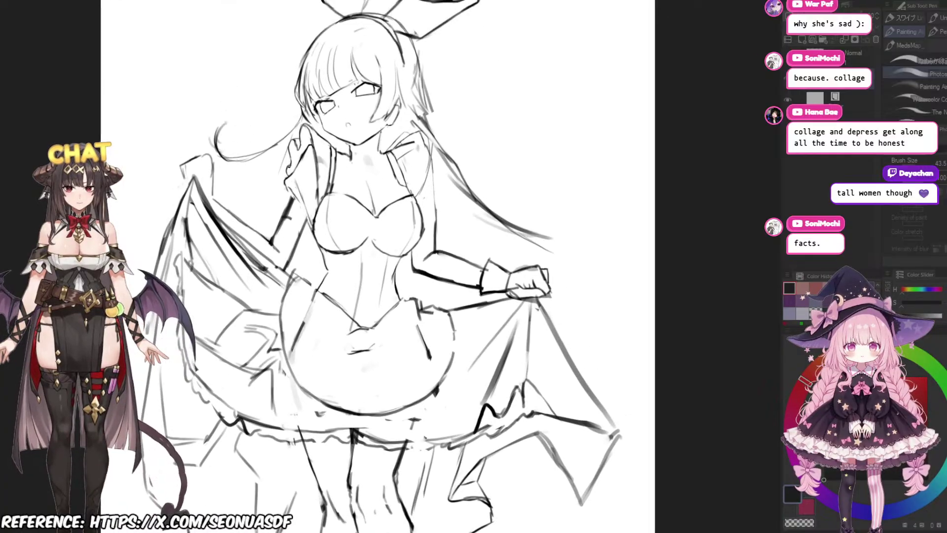
pyautogui.scroll(2, 413, 202)
pyautogui.press('e')
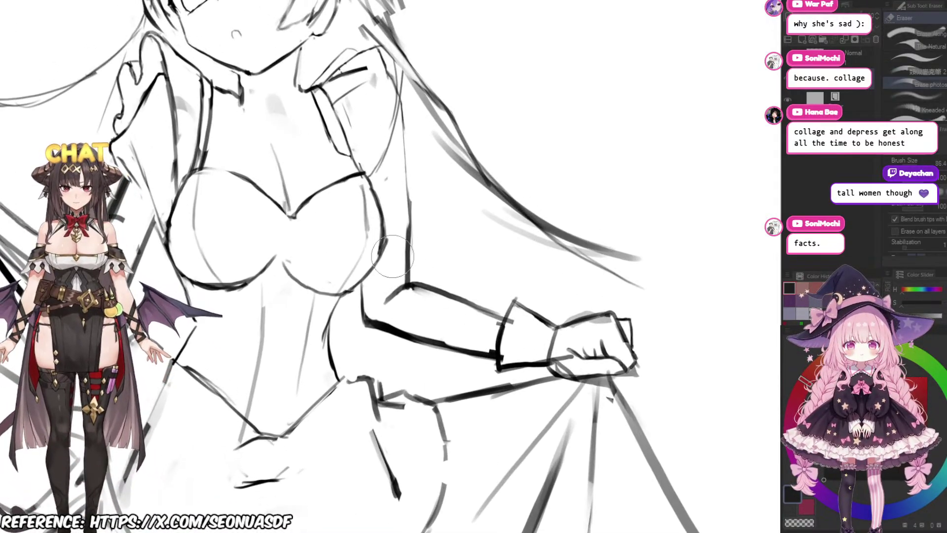
pyautogui.moveTo(386, 266); pyautogui.dragTo(412, 257)
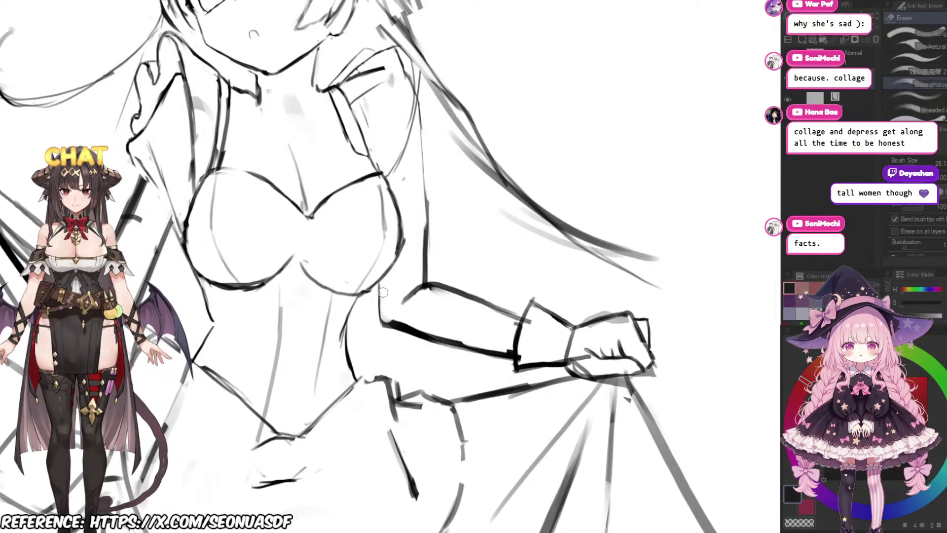
pyautogui.press('p')
pyautogui.moveTo(374, 286)
pyautogui.mouseDown()
pyautogui.moveTo(384, 320)
pyautogui.moveTo(383, 292)
pyautogui.mouseUp()
pyautogui.press('e')
pyautogui.press('p')
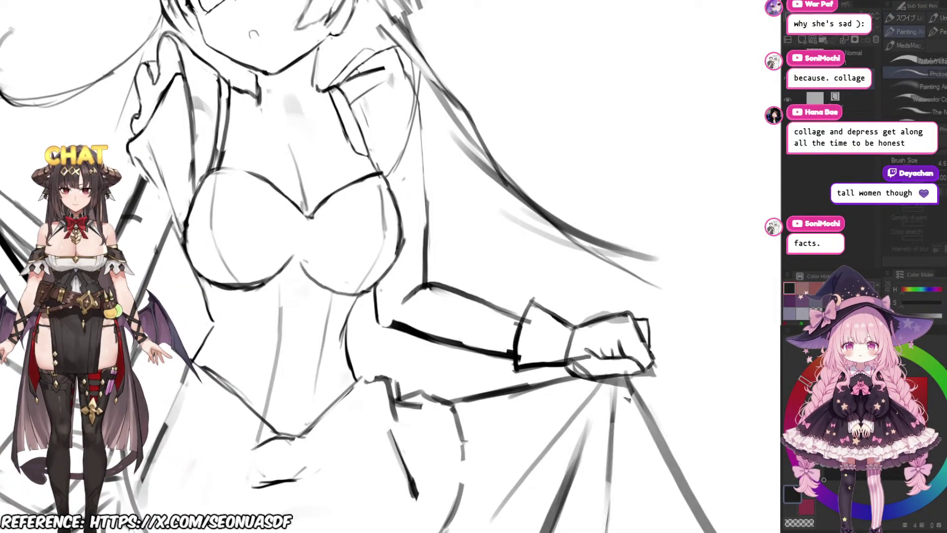
pyautogui.moveTo(375, 291)
pyautogui.mouseDown()
pyautogui.moveTo(379, 328)
pyautogui.moveTo(360, 376)
pyautogui.mouseUp()
# Step: Clean up the lines of the girl's left upper arm and erase around the inner elbow
pyautogui.scroll(2, 434, 278)
pyautogui.press('e')
pyautogui.scroll(-4, 414, 207)
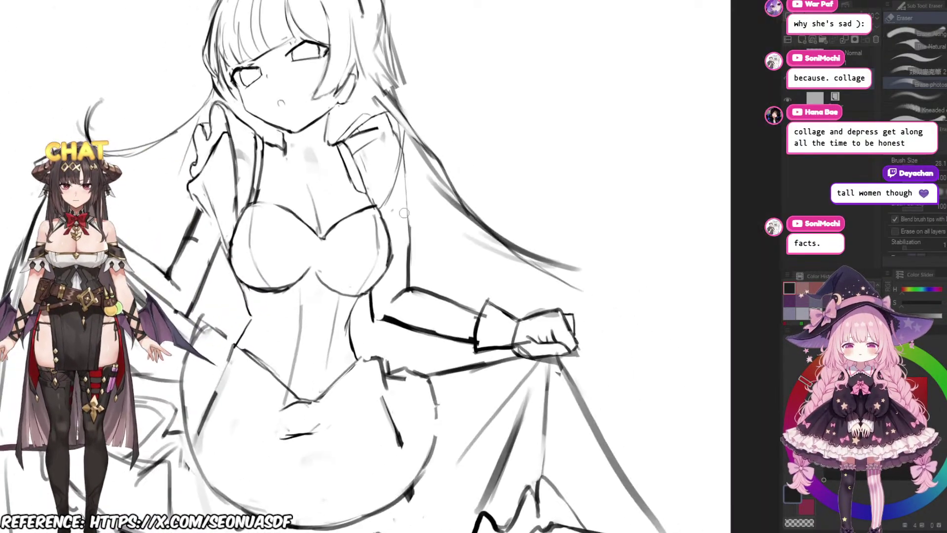
pyautogui.moveTo(404, 213); pyautogui.dragTo(423, 178)
pyautogui.press('p')
pyautogui.press('e')
pyautogui.moveTo(393, 283)
pyautogui.mouseDown()
pyautogui.moveTo(390, 263)
pyautogui.moveTo(380, 292)
pyautogui.mouseUp()
pyautogui.press('p')
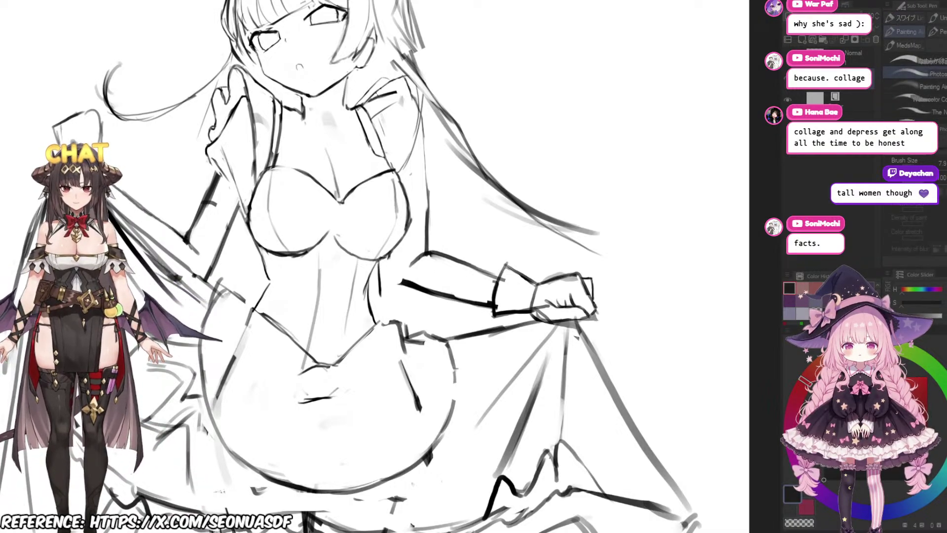
# Step: Select the girl's left arm and hand with a freehand selection from below the shoulder to the fist
pyautogui.scroll(1, 494, 221)
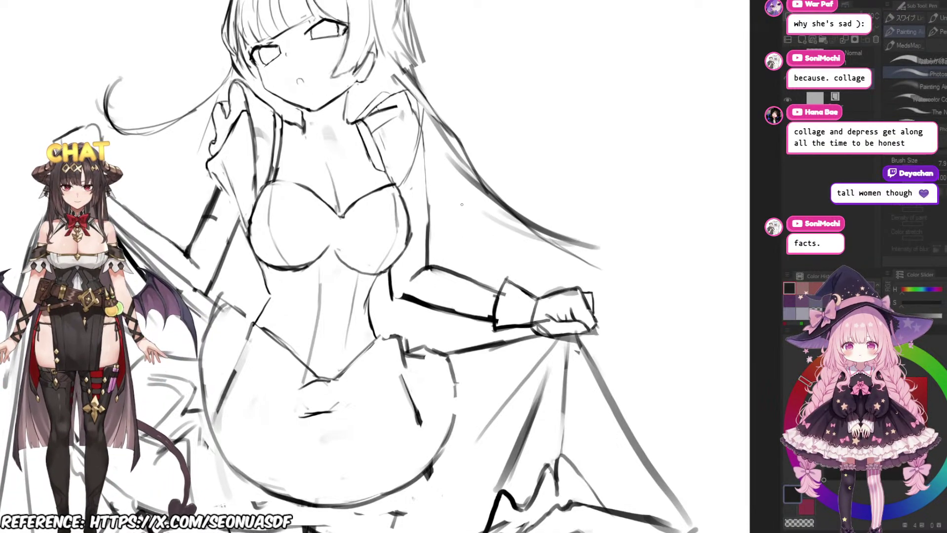
pyautogui.press('m')
pyautogui.moveTo(421, 213); pyautogui.dragTo(402, 261)
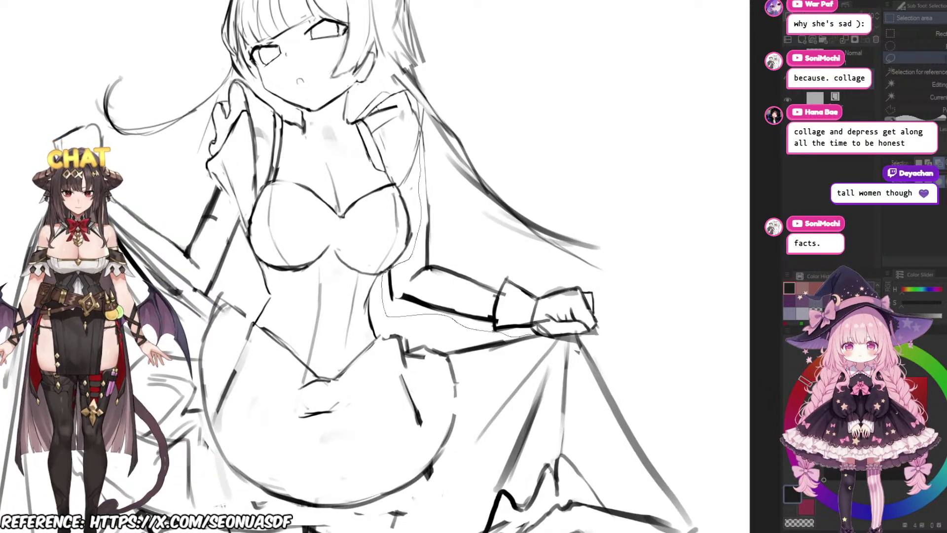
pyautogui.moveTo(541, 336)
pyautogui.mouseDown()
pyautogui.moveTo(613, 312)
pyautogui.moveTo(475, 225)
pyautogui.moveTo(421, 126)
pyautogui.mouseUp()
# Step: Try to shift the selected left arm slightly inward toward the torso and down
pyautogui.hotkey('ctrl', 't')
pyautogui.moveTo(493, 237); pyautogui.dragTo(483, 244)
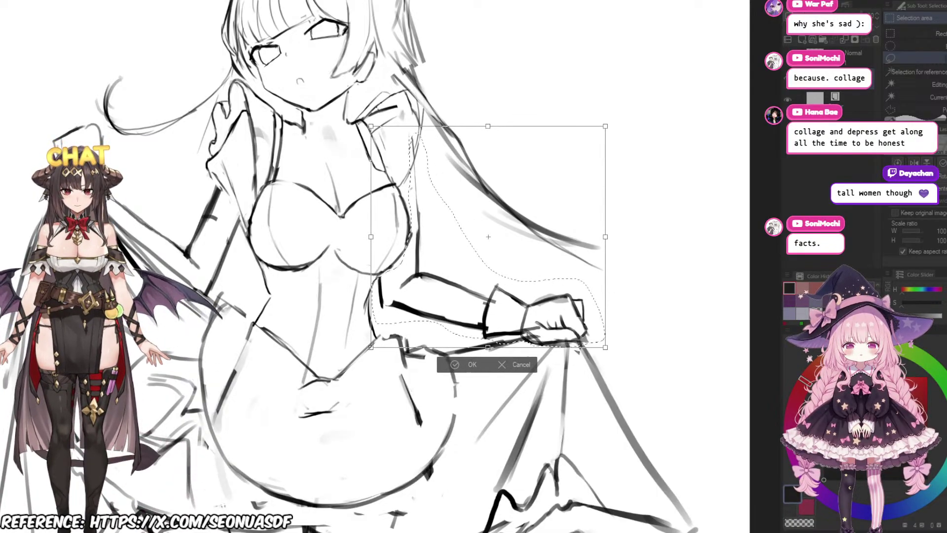
pyautogui.moveTo(488, 276); pyautogui.dragTo(487, 276)
pyautogui.press('Return')
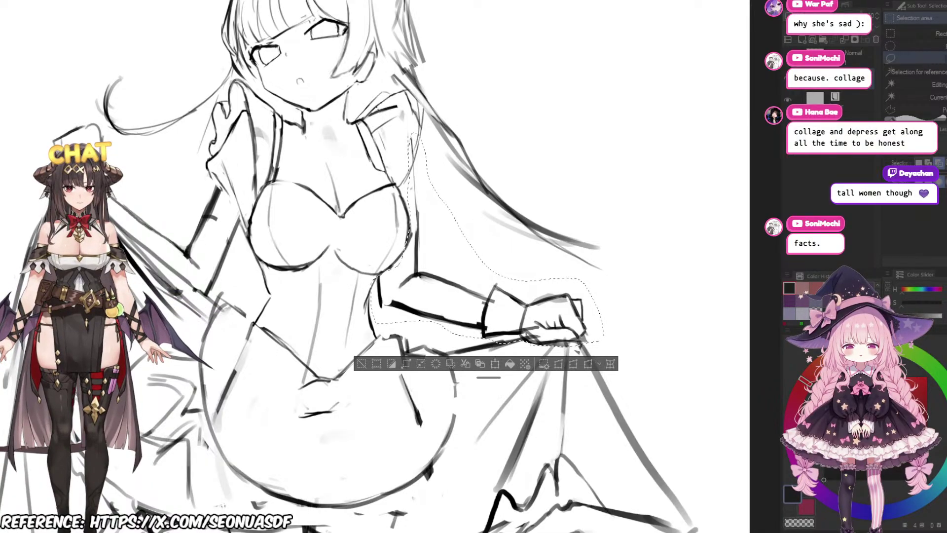
pyautogui.hotkey('ctrl', 'd')
pyautogui.moveTo(425, 296); pyautogui.dragTo(457, 302)
pyautogui.scroll(3, 432, 308)
pyautogui.press('p')
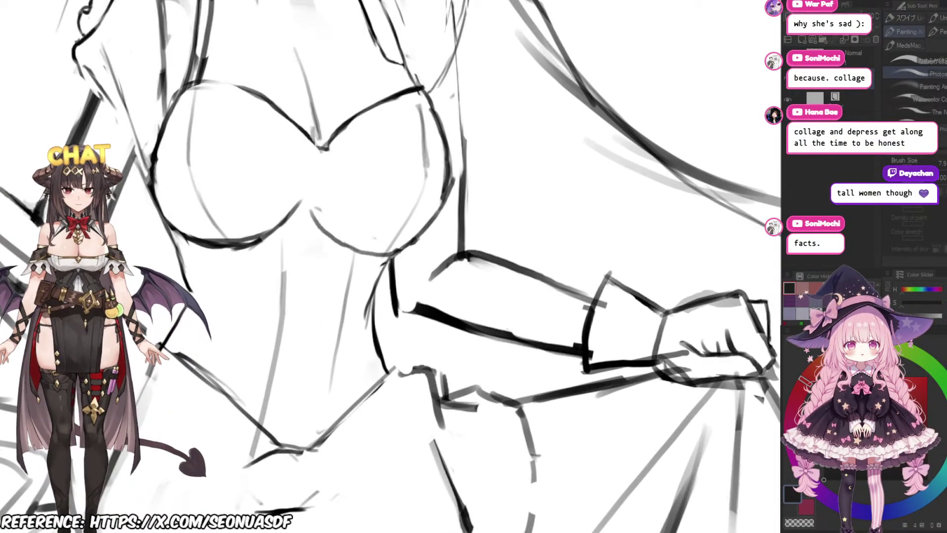
pyautogui.hotkey('ctrl', 'z')
pyautogui.hotkey('ctrl', 'z')
# Step: Transform the selected left arm and hand to sit lower beside the waist and clear the selection
pyautogui.moveTo(587, 266)
pyautogui.mouseDown()
pyautogui.moveTo(567, 279)
pyautogui.moveTo(537, 277)
pyautogui.mouseUp()
pyautogui.scroll(-3, 570, 276)
pyautogui.hotkey('ctrl', 't')
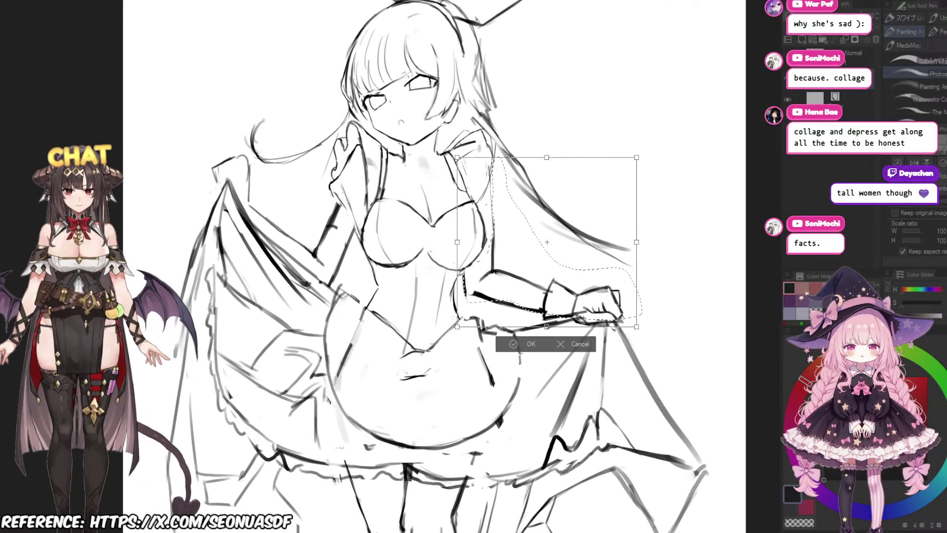
pyautogui.moveTo(545, 243); pyautogui.dragTo(548, 252)
pyautogui.press('Return')
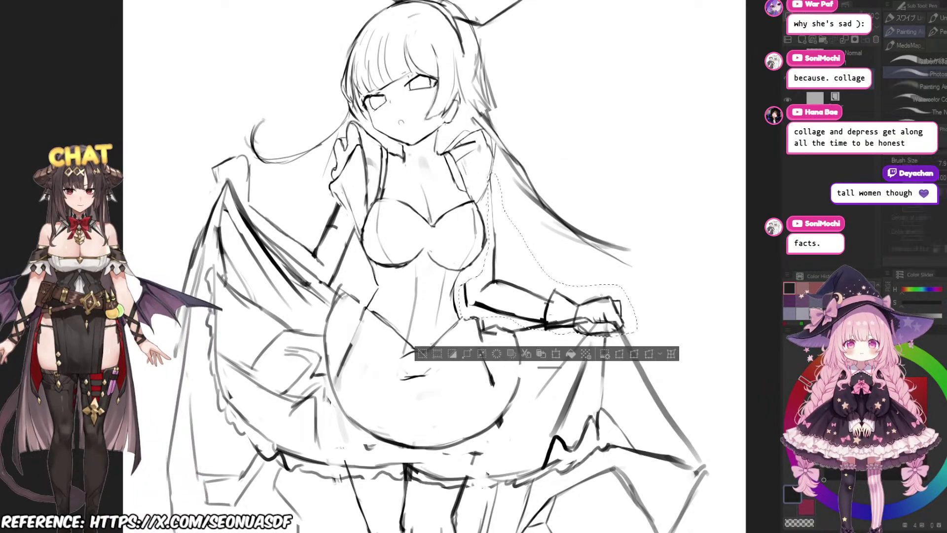
pyautogui.hotkey('ctrl', 'd')
# Step: Redraw the inner upper-arm line from under the left breast to the elbow and join it to the forearm's lower edge
pyautogui.scroll(5, 502, 288)
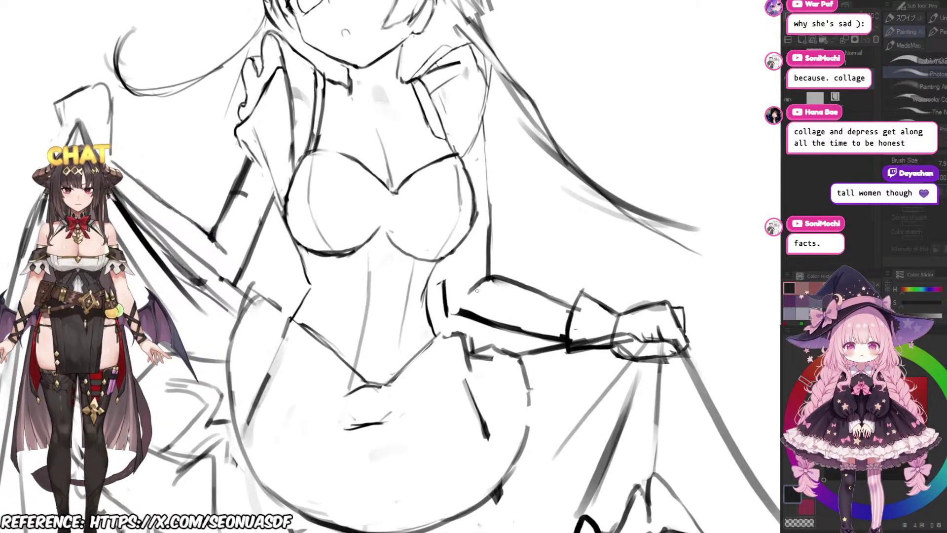
pyautogui.press('e')
pyautogui.scroll(1, 436, 257)
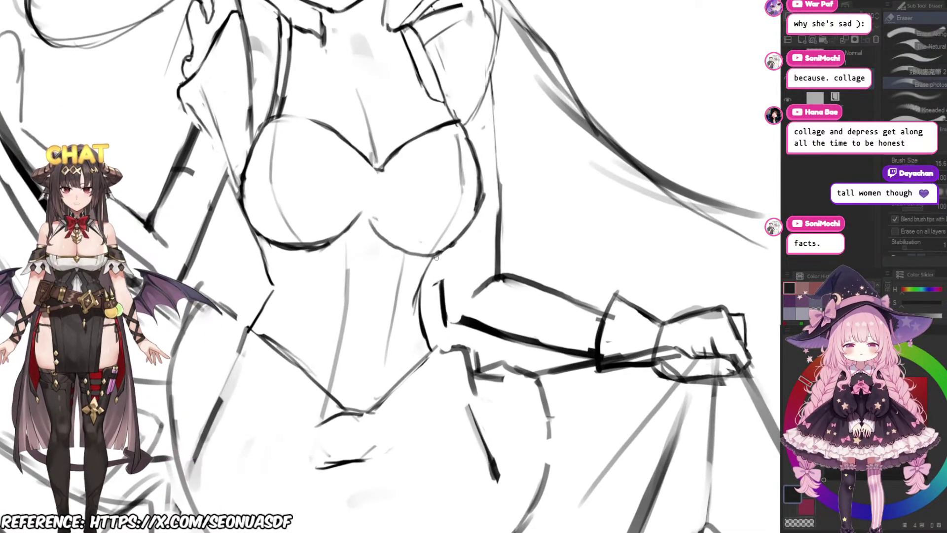
pyautogui.press('p')
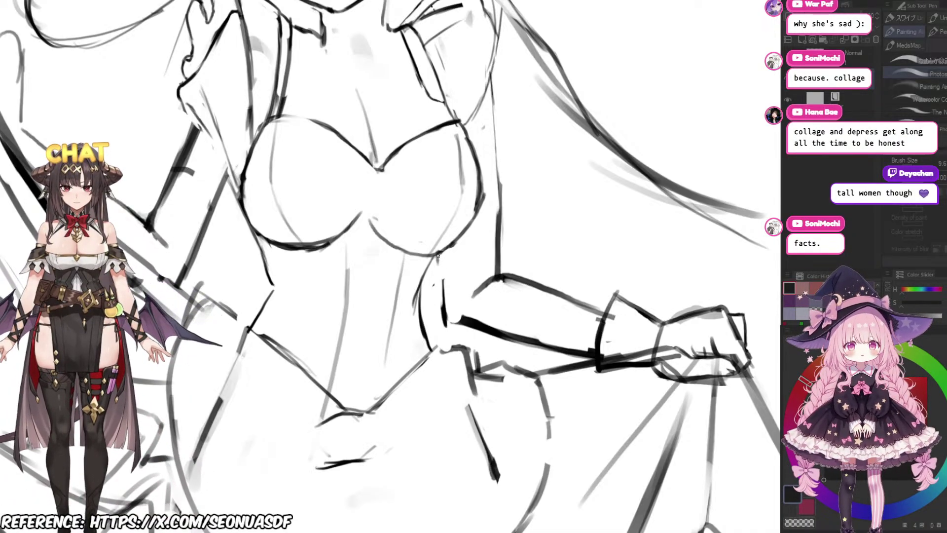
pyautogui.press('e')
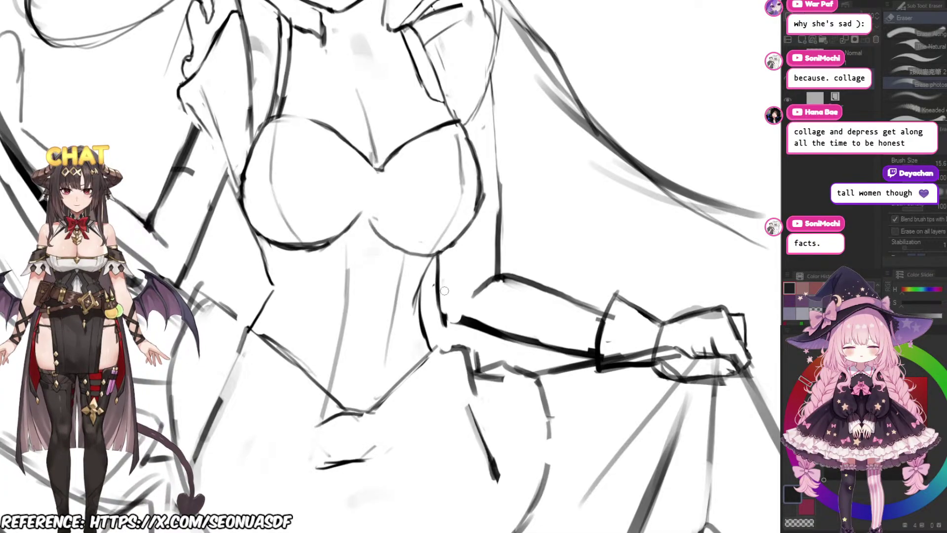
pyautogui.press('p')
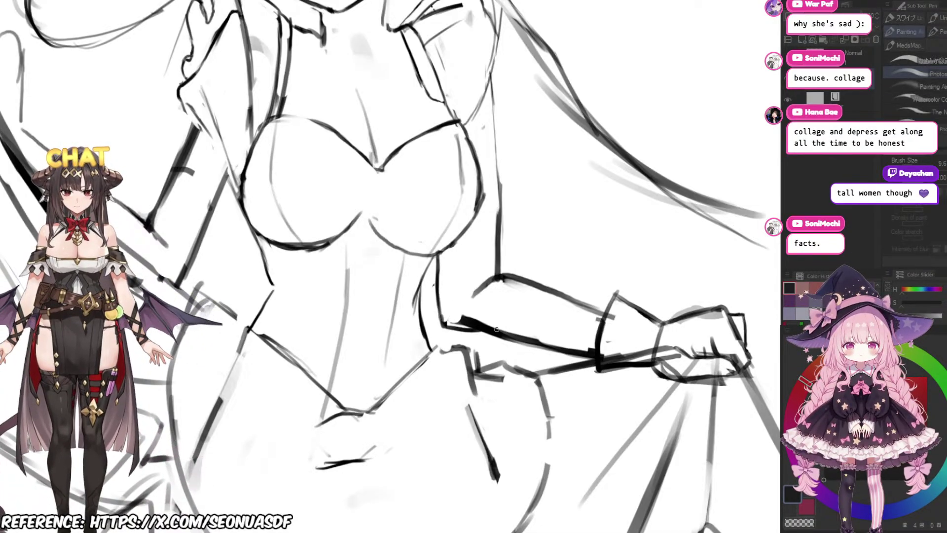
pyautogui.press('e')
# Step: Refine the lower edge of the left forearm between the inner elbow and the cuff
pyautogui.scroll(-3, 493, 330)
pyautogui.scroll(2, 469, 335)
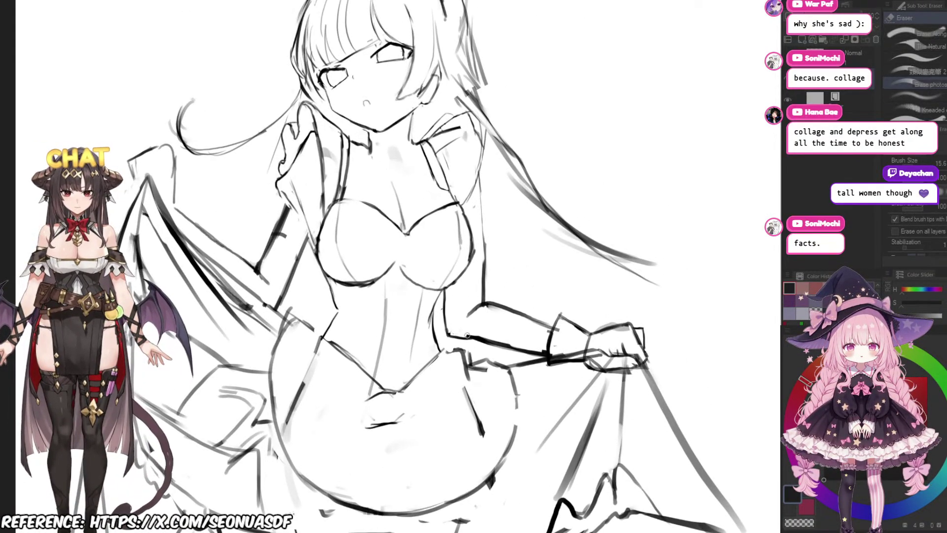
pyautogui.scroll(3, 467, 336)
pyautogui.press('p')
pyautogui.moveTo(378, 315); pyautogui.dragTo(503, 342)
pyautogui.hotkey('ctrl', 'z')
pyautogui.scroll(-5, 616, 294)
pyautogui.moveTo(617, 294); pyautogui.dragTo(558, 319)
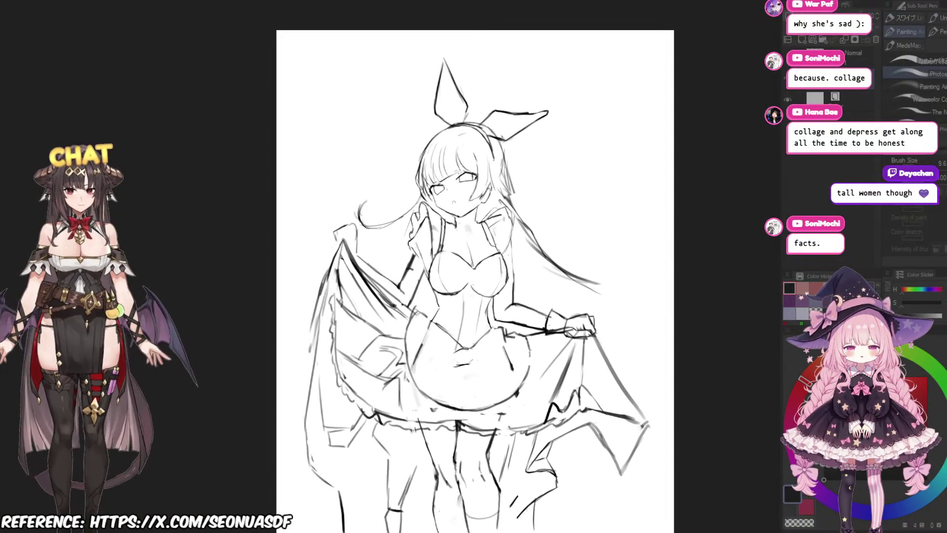
pyautogui.scroll(5, 582, 333)
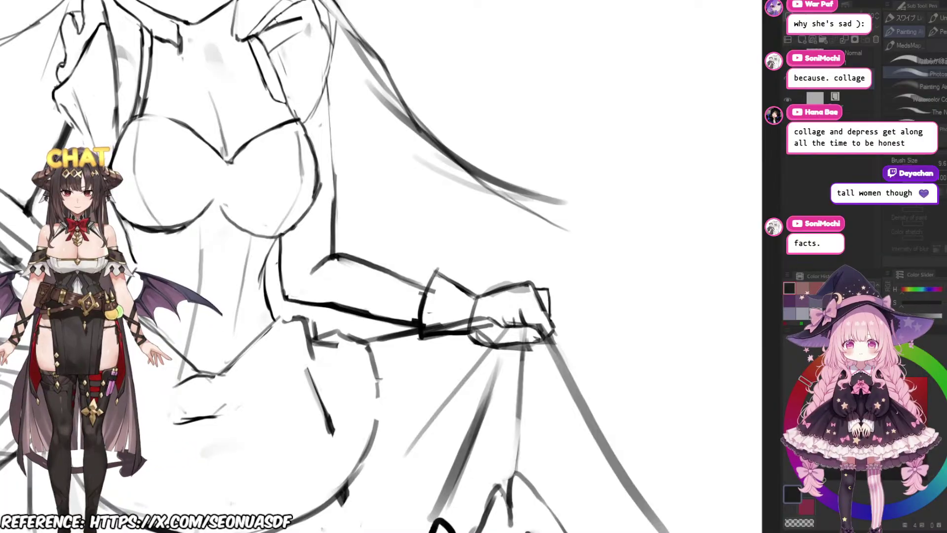
pyautogui.scroll(-5, 395, 266)
pyautogui.scroll(4, 395, 266)
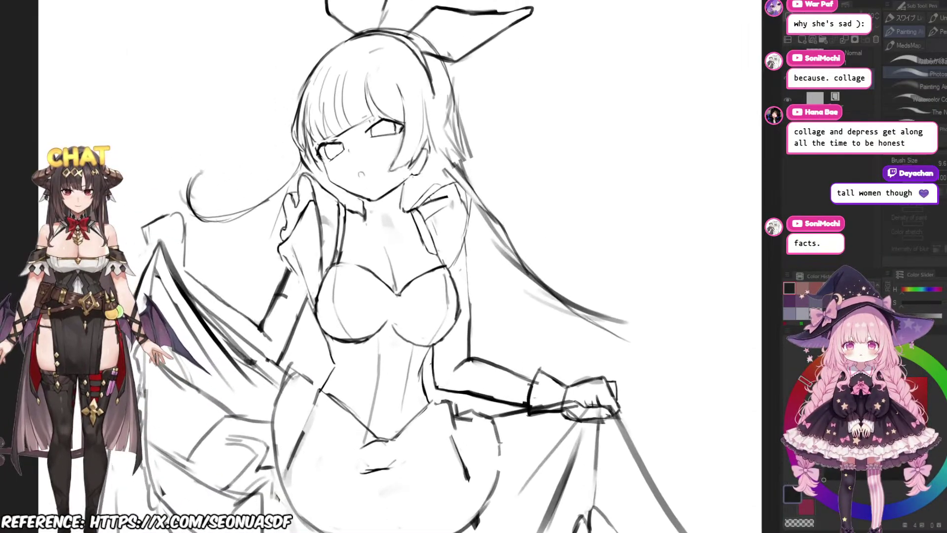
# Step: Redraw the left side of the girl's neck as a straighter line below the jaw
pyautogui.scroll(3, 369, 169)
pyautogui.press('e')
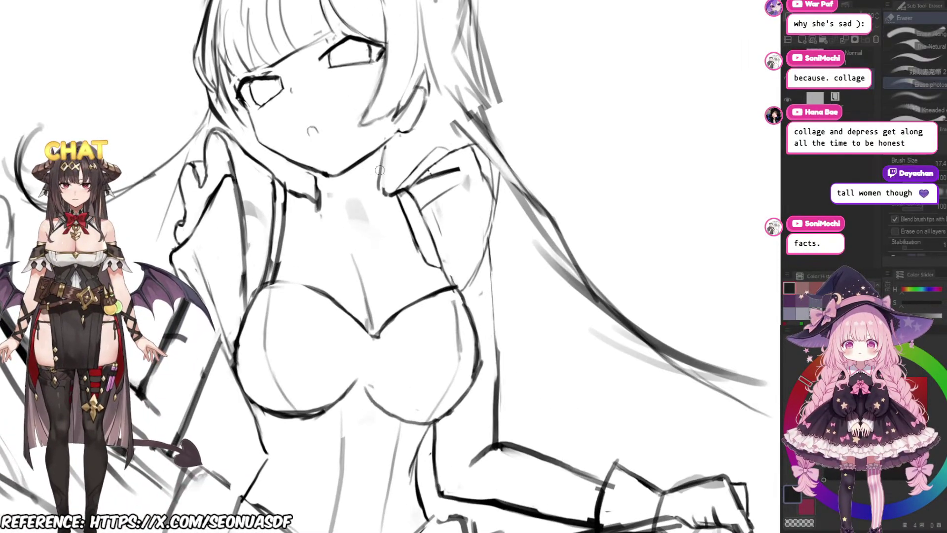
pyautogui.press('p')
pyautogui.moveTo(378, 198); pyautogui.dragTo(383, 156)
pyautogui.moveTo(312, 177); pyautogui.dragTo(330, 175)
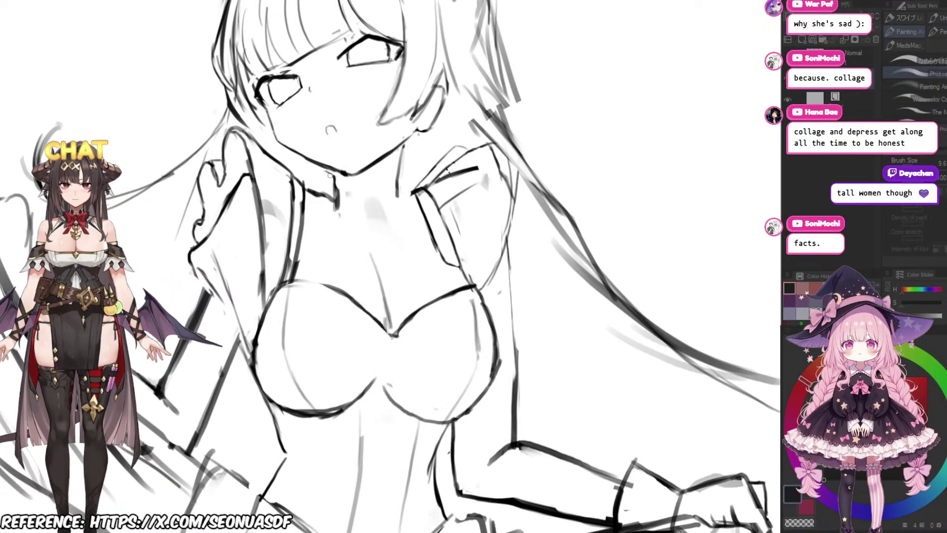
# Step: Draw a sagging guide line across both shoulders from the girl's right sleeve to the hair beyond her left sleeve
pyautogui.moveTo(253, 171)
pyautogui.mouseDown()
pyautogui.moveTo(432, 214)
pyautogui.moveTo(547, 216)
pyautogui.mouseUp()
pyautogui.hotkey('ctrl', 'z')
pyautogui.moveTo(250, 171); pyautogui.dragTo(547, 208)
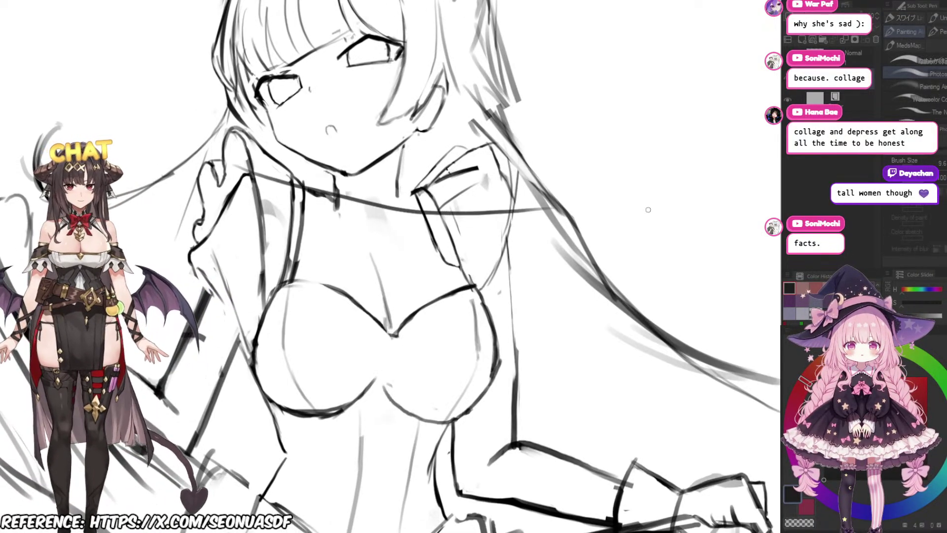
pyautogui.scroll(-5, 648, 210)
pyautogui.scroll(8, 455, 181)
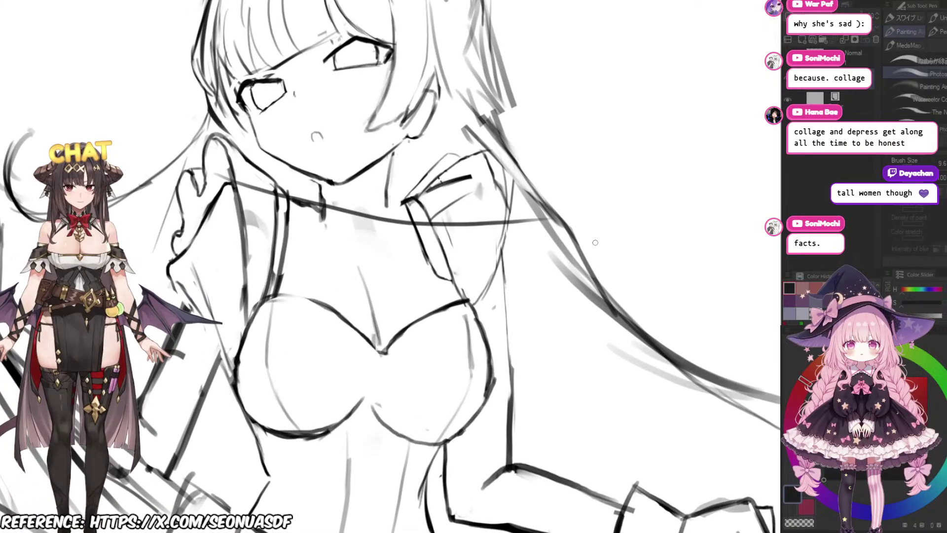
pyautogui.press('e')
pyautogui.hotkey('ctrl', '0')
# Step: Draw a slanted guide line across the underside of both breasts, extending past the left one
pyautogui.scroll(3, 467, 302)
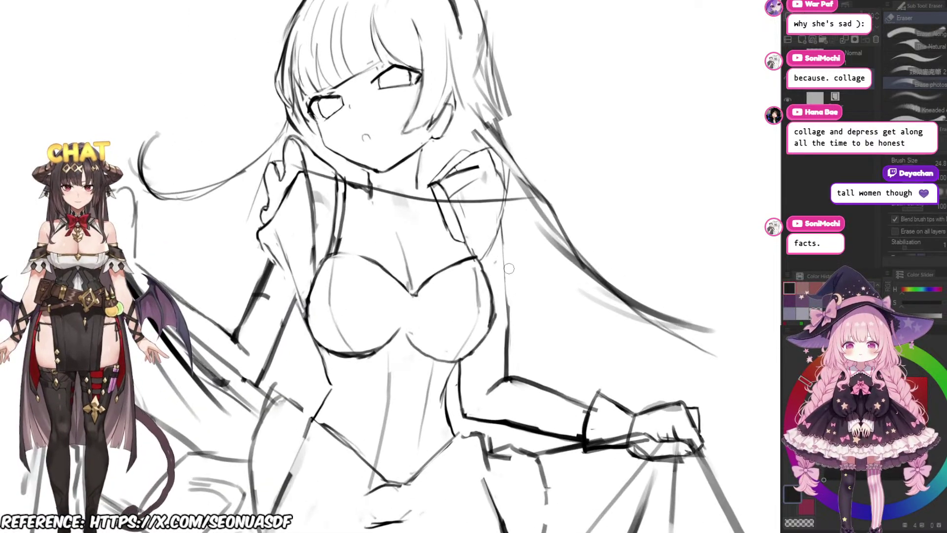
pyautogui.scroll(2, 468, 302)
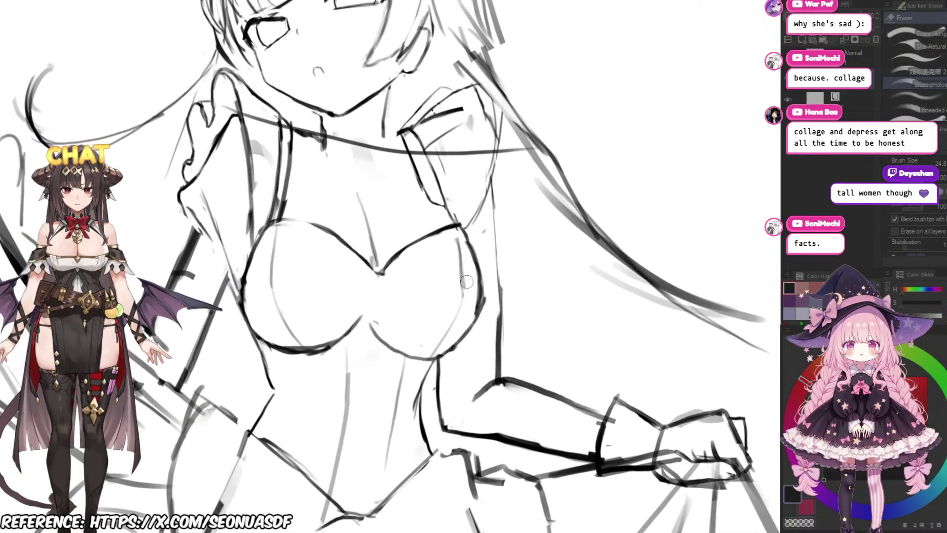
pyautogui.press('p')
pyautogui.moveTo(279, 346); pyautogui.dragTo(471, 368)
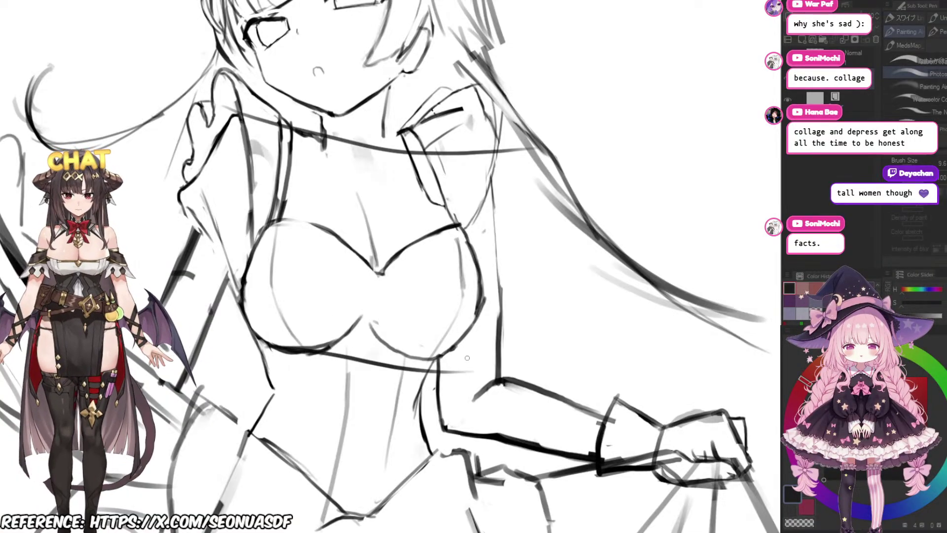
pyautogui.hotkey('ctrl', '0')
pyautogui.scroll(3, 523, 385)
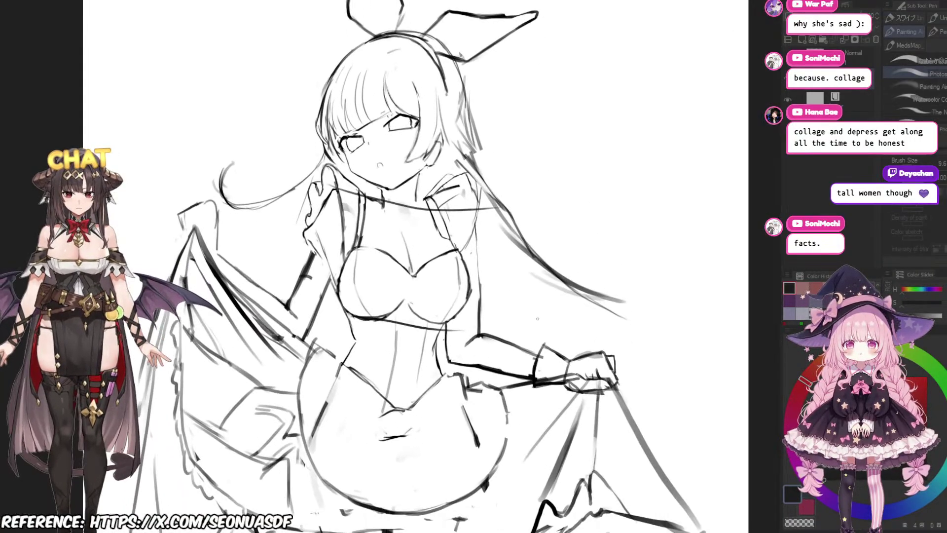
# Step: Select the girl's left shoulder, sleeve and breast freehand and transform them slightly narrower and lower on the outer side
pyautogui.press('m')
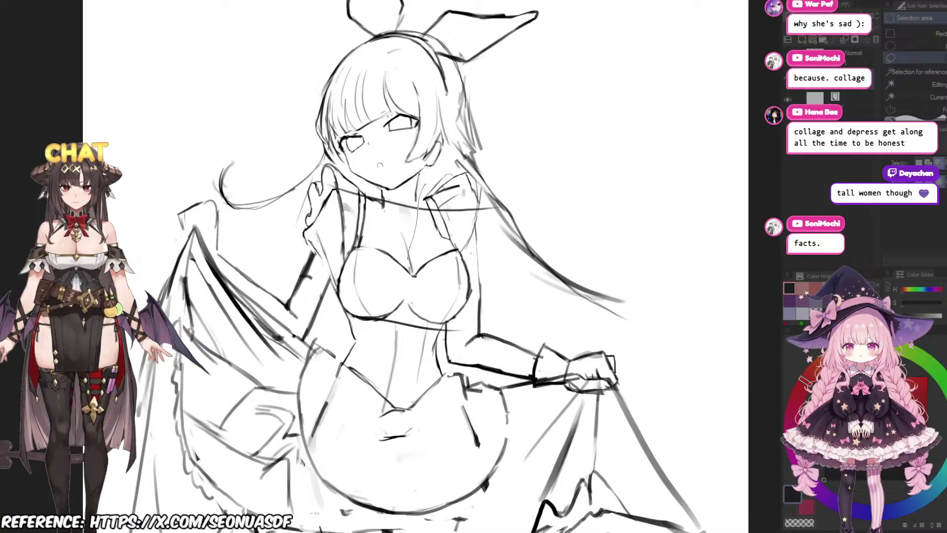
pyautogui.moveTo(425, 185); pyautogui.dragTo(426, 186)
pyautogui.hotkey('ctrl', 'd')
pyautogui.moveTo(402, 260); pyautogui.dragTo(402, 222)
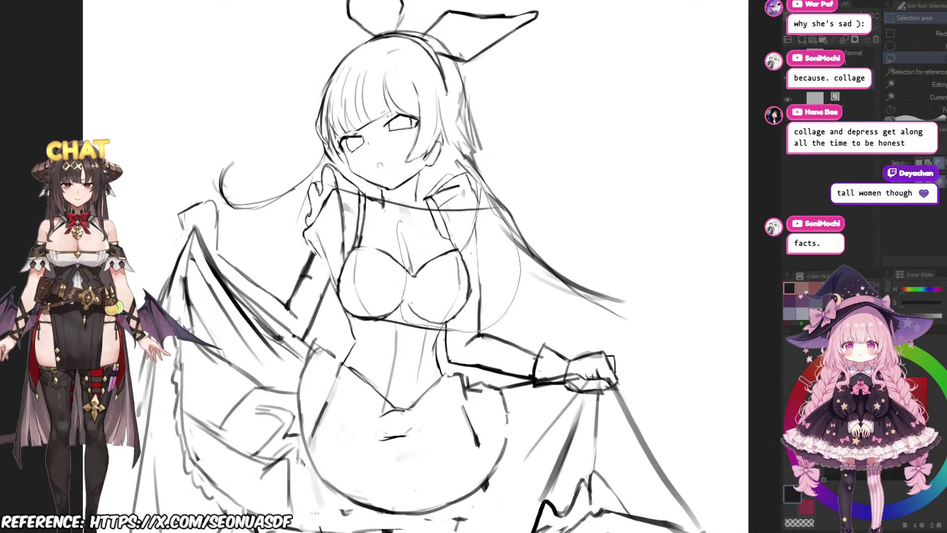
pyautogui.moveTo(397, 228); pyautogui.dragTo(400, 236)
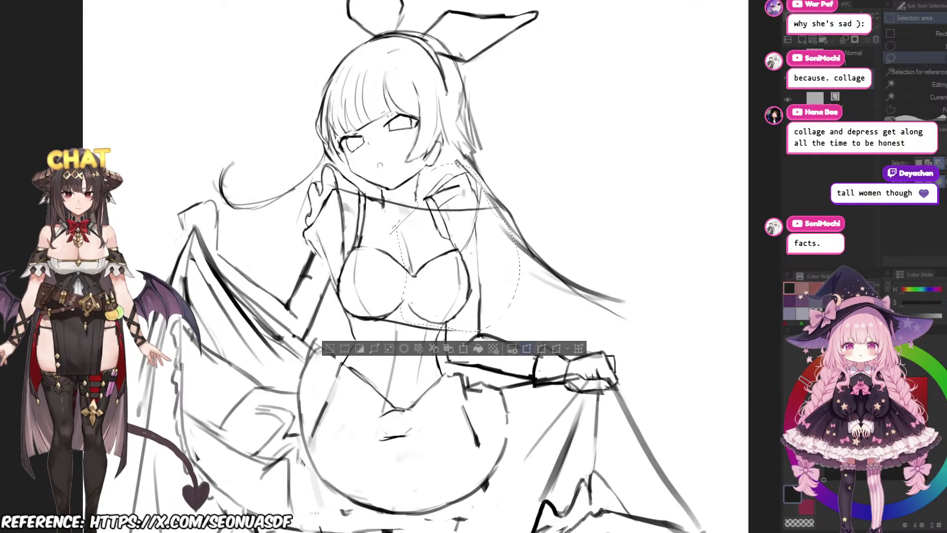
pyautogui.hotkey('ctrl', 't')
pyautogui.moveTo(521, 163); pyautogui.dragTo(519, 186)
pyautogui.moveTo(520, 331); pyautogui.dragTo(514, 349)
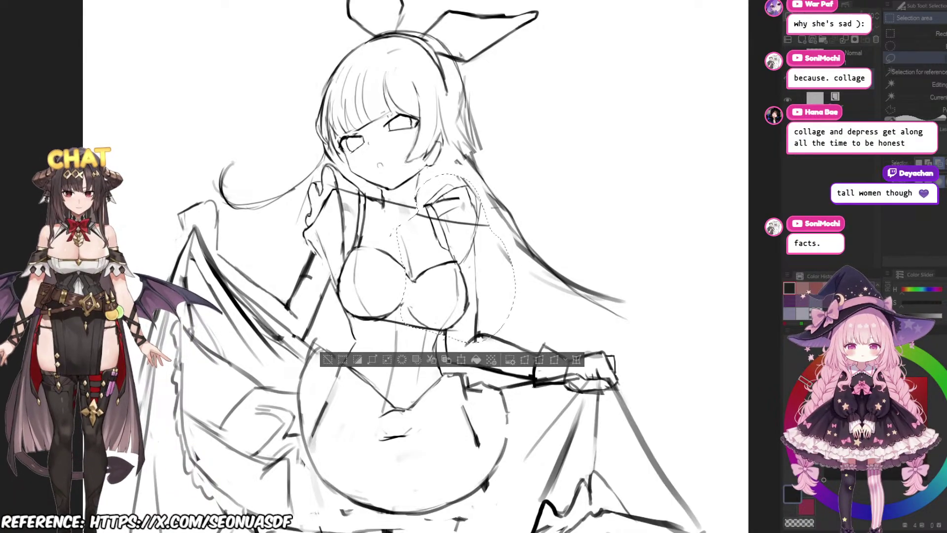
pyautogui.press('Return')
pyautogui.scroll(3, 436, 327)
pyautogui.press('p')
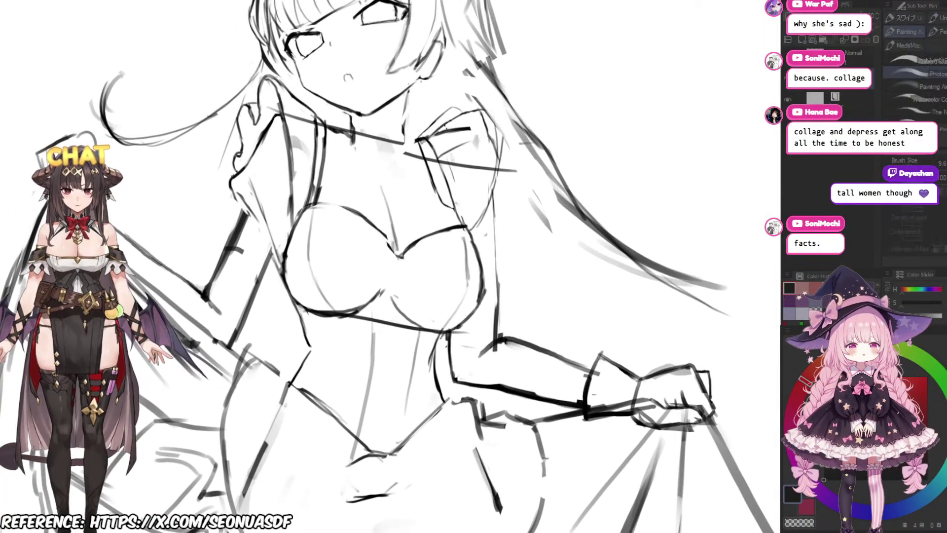
# Step: Sketch the inner underside curve of the girl's left breast, reworking it into a steeper line that meets the outer contour
pyautogui.scroll(2, 463, 299)
pyautogui.moveTo(385, 298); pyautogui.dragTo(420, 328)
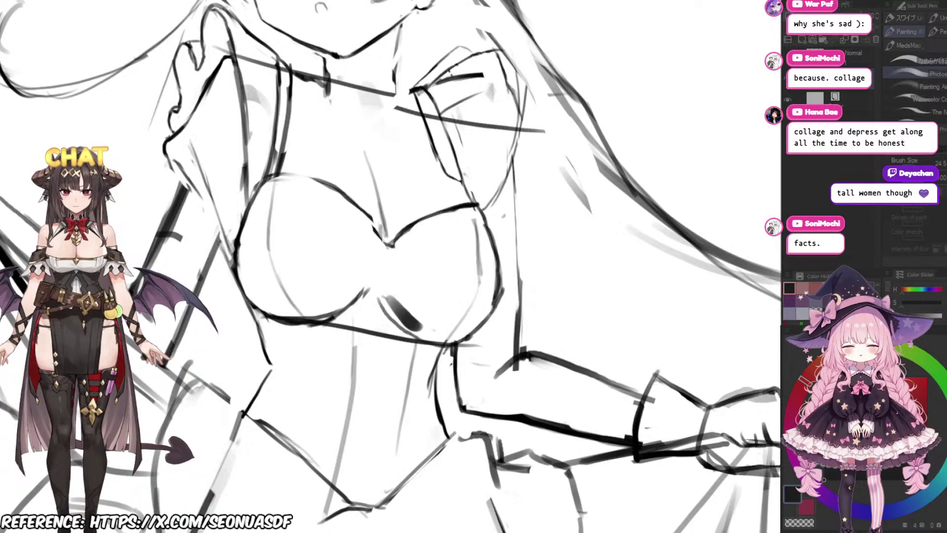
pyautogui.press('e')
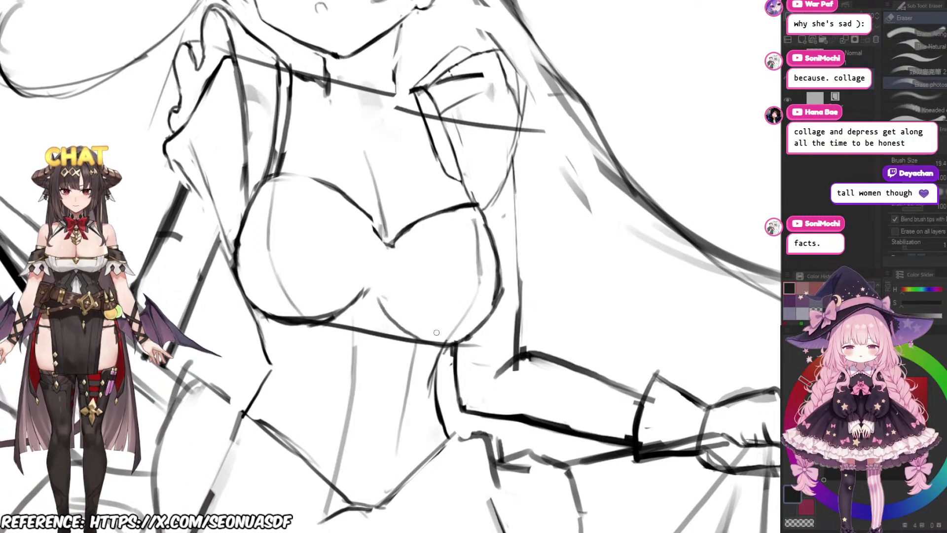
pyautogui.press('p')
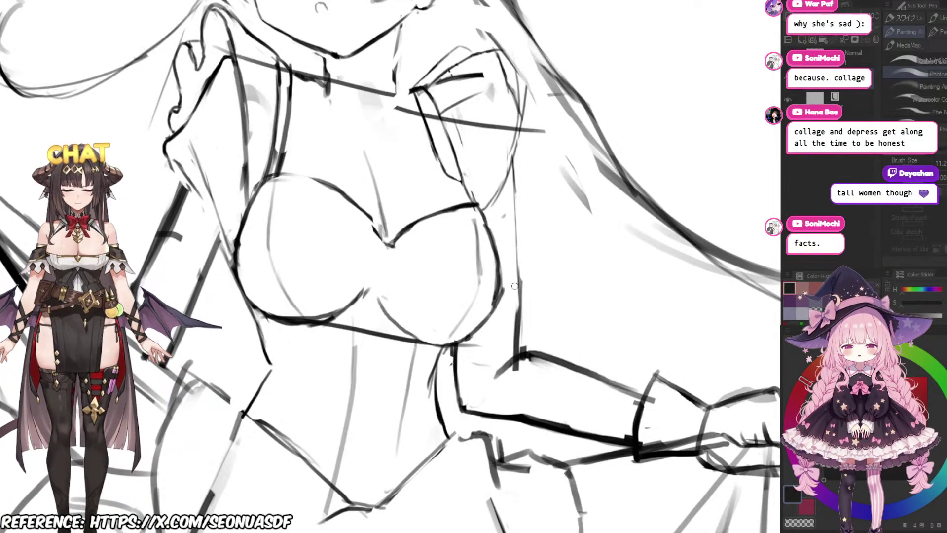
pyautogui.moveTo(515, 286); pyautogui.dragTo(504, 278)
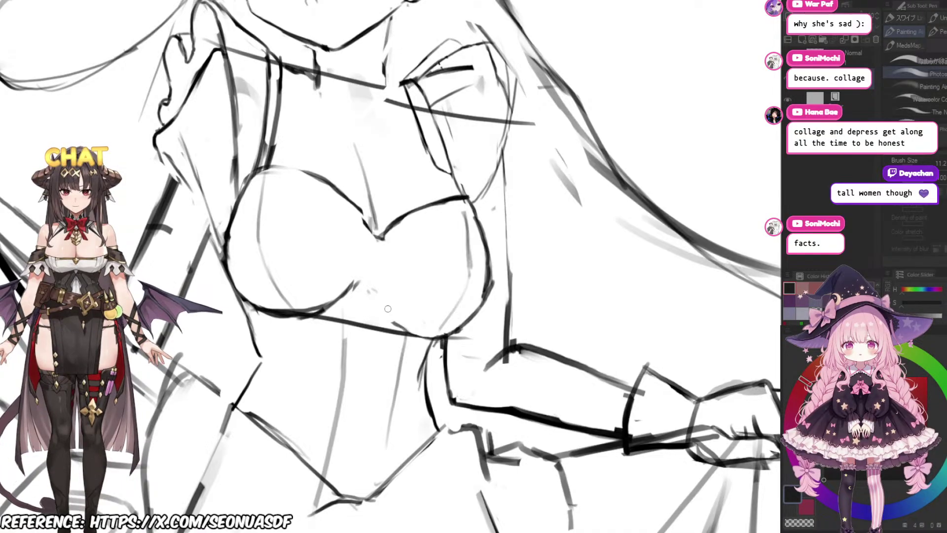
pyautogui.press('e')
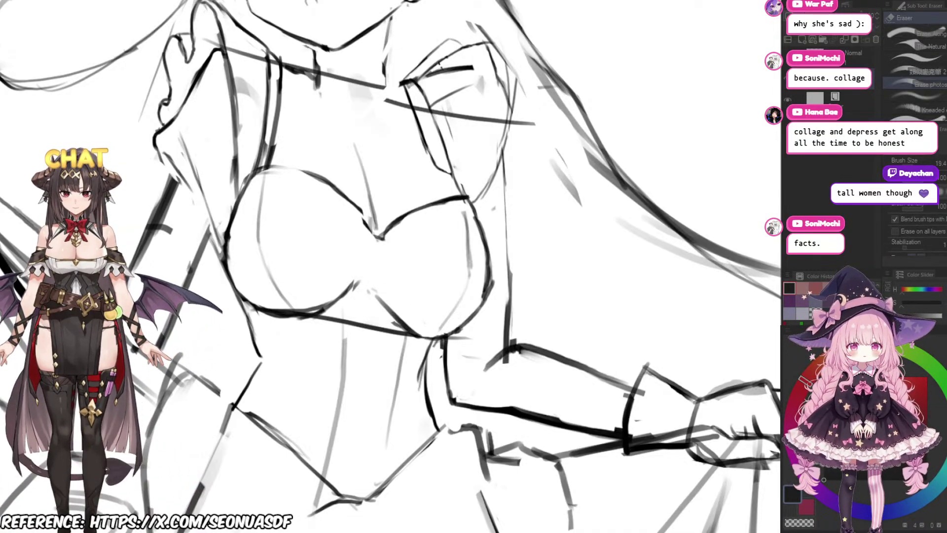
pyautogui.moveTo(363, 303); pyautogui.dragTo(430, 269)
pyautogui.press('p')
# Step: Erase the slanted guide line beneath the breasts and trim the stray marks around the left breast's underside
pyautogui.press('e')
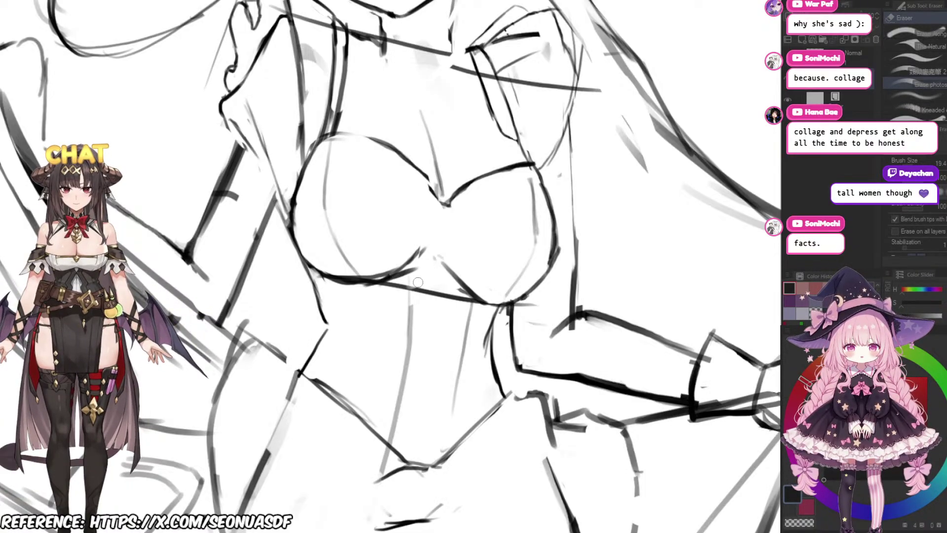
pyautogui.scroll(3, 412, 281)
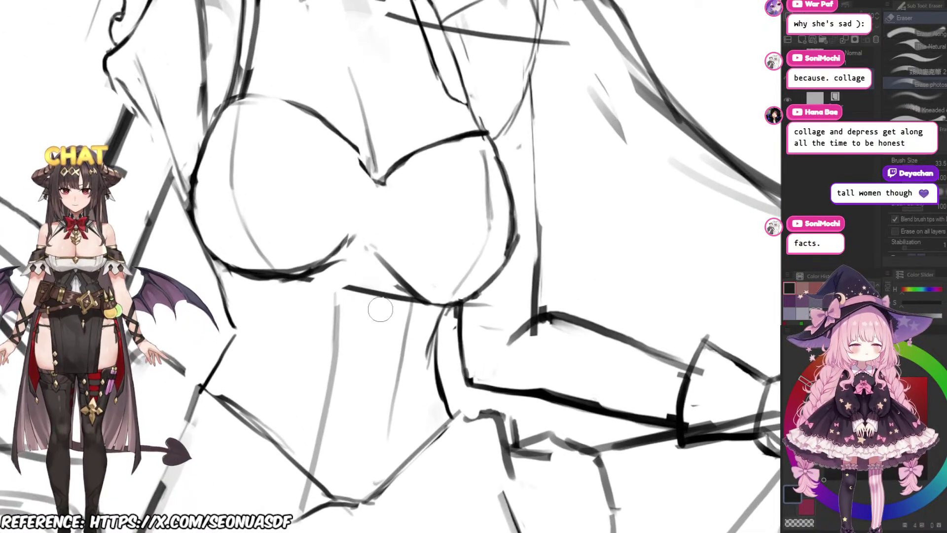
pyautogui.moveTo(400, 320); pyautogui.dragTo(410, 312)
pyautogui.moveTo(432, 255)
pyautogui.mouseDown()
pyautogui.moveTo(403, 269)
pyautogui.moveTo(382, 300)
pyautogui.moveTo(378, 287)
pyautogui.moveTo(402, 305)
pyautogui.mouseUp()
pyautogui.press('p')
pyautogui.press('e')
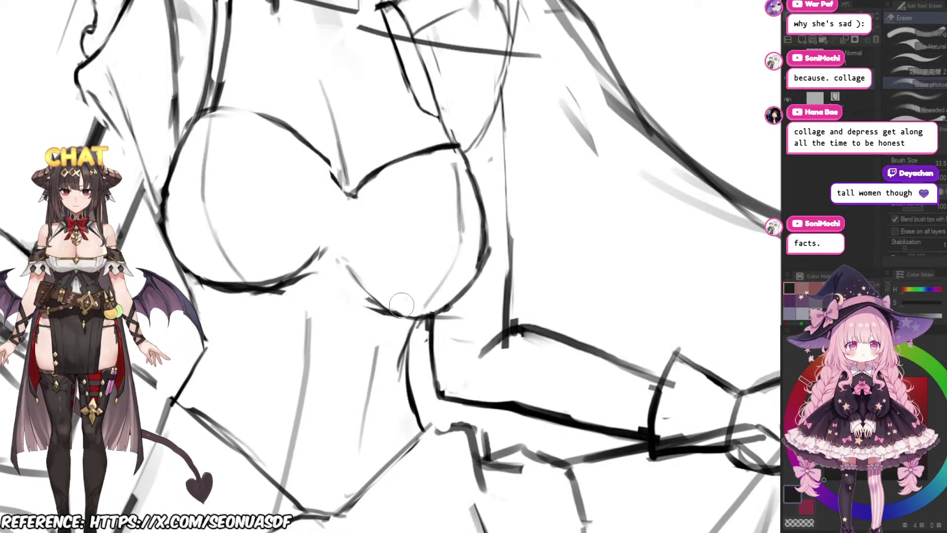
# Step: Redraw the left breast's inner underside as a darker rounded curve running from the cleavage to its lowest point
pyautogui.press('p')
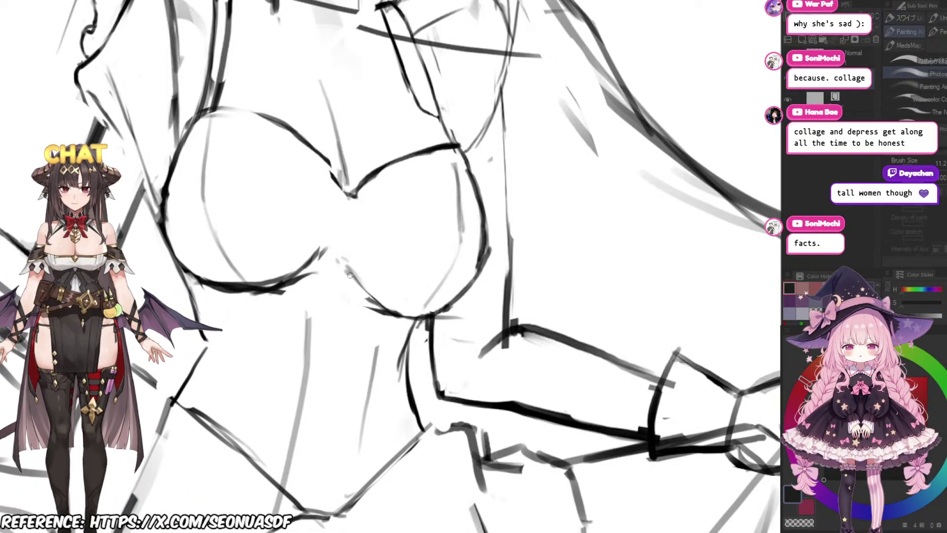
pyautogui.moveTo(347, 273)
pyautogui.mouseDown()
pyautogui.moveTo(392, 313)
pyautogui.moveTo(421, 316)
pyautogui.mouseUp()
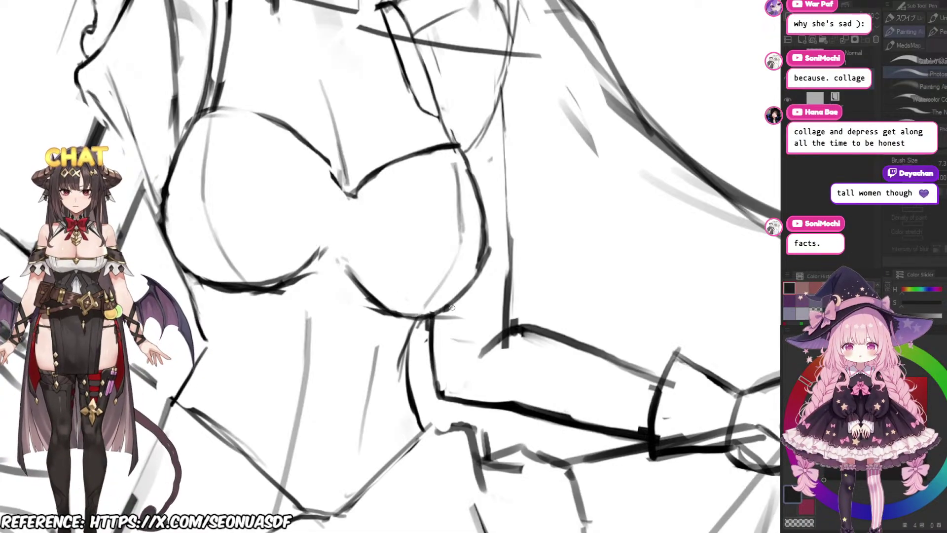
pyautogui.scroll(-2, 375, 342)
pyautogui.scroll(1, 434, 256)
pyautogui.moveTo(466, 229); pyautogui.dragTo(466, 271)
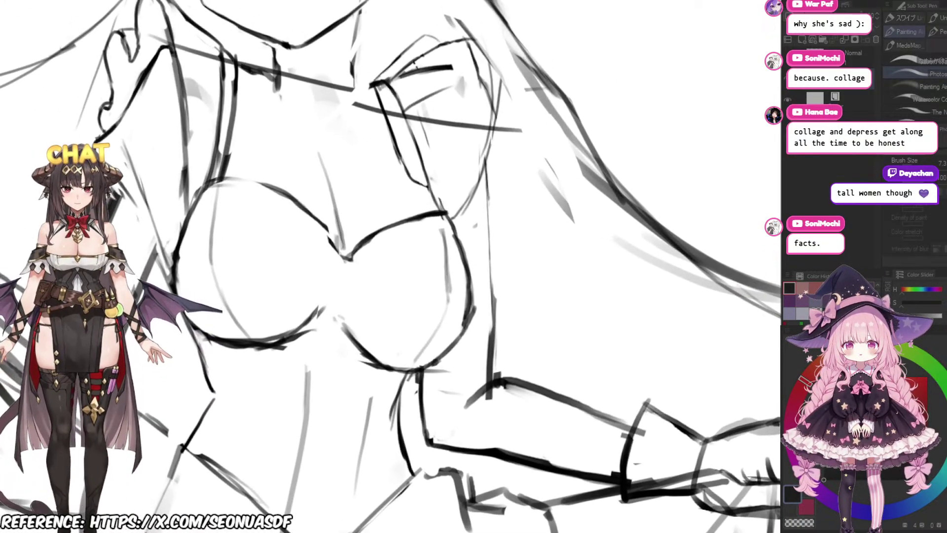
# Step: Erase the upper outer corner of the left breast and redraw it as a smooth curve into the side contour
pyautogui.scroll(1, 466, 271)
pyautogui.press('e')
pyautogui.moveTo(448, 213); pyautogui.dragTo(451, 220)
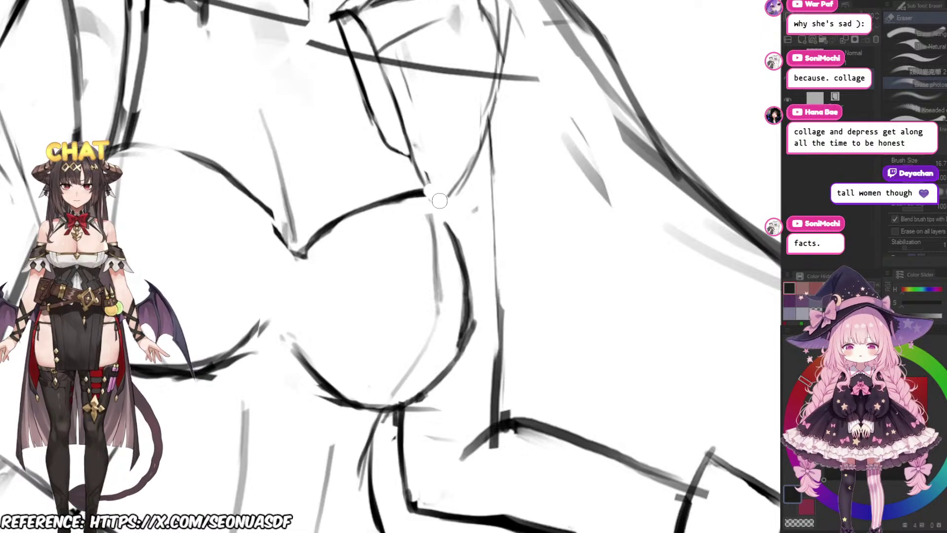
pyautogui.press('p')
pyautogui.moveTo(426, 191); pyautogui.dragTo(453, 229)
# Step: Darken the lower outer edge of the girl's left sleeve where it tapers to the corner of the bust
pyautogui.scroll(-3, 458, 190)
pyautogui.moveTo(488, 175); pyautogui.dragTo(493, 228)
pyautogui.scroll(2, 495, 229)
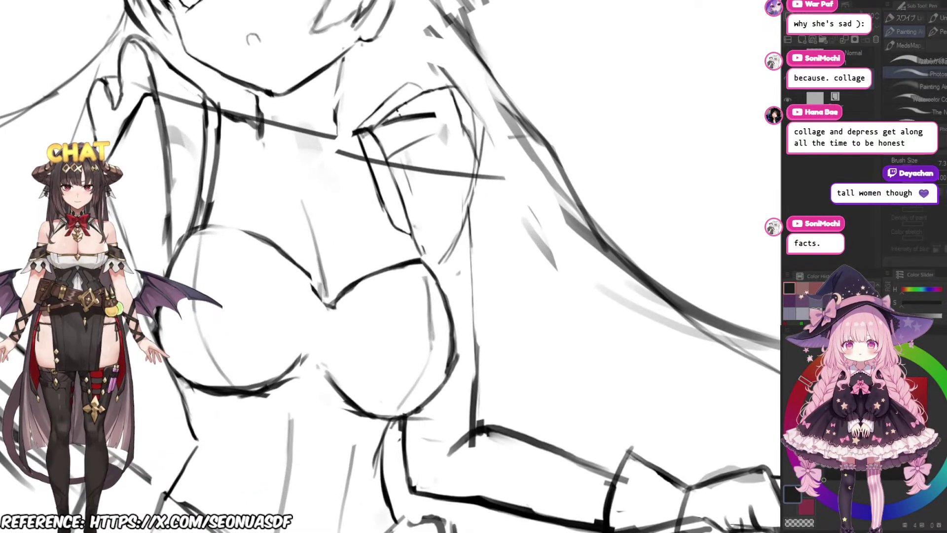
pyautogui.scroll(1, 444, 246)
pyautogui.moveTo(444, 246)
pyautogui.mouseDown()
pyautogui.moveTo(491, 261)
pyautogui.moveTo(456, 298)
pyautogui.mouseUp()
pyautogui.moveTo(482, 260); pyautogui.dragTo(457, 302)
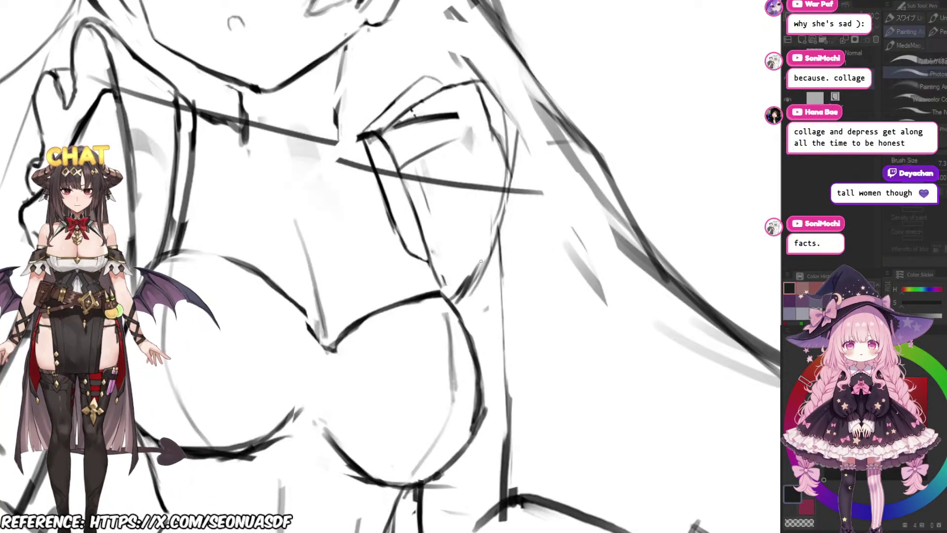
pyautogui.moveTo(508, 230); pyautogui.dragTo(497, 253)
# Step: Erase the inner edge of the left sleeve and redraw it as one line from the shoulder strap down to the bust corner
pyautogui.press('e')
pyautogui.press('p')
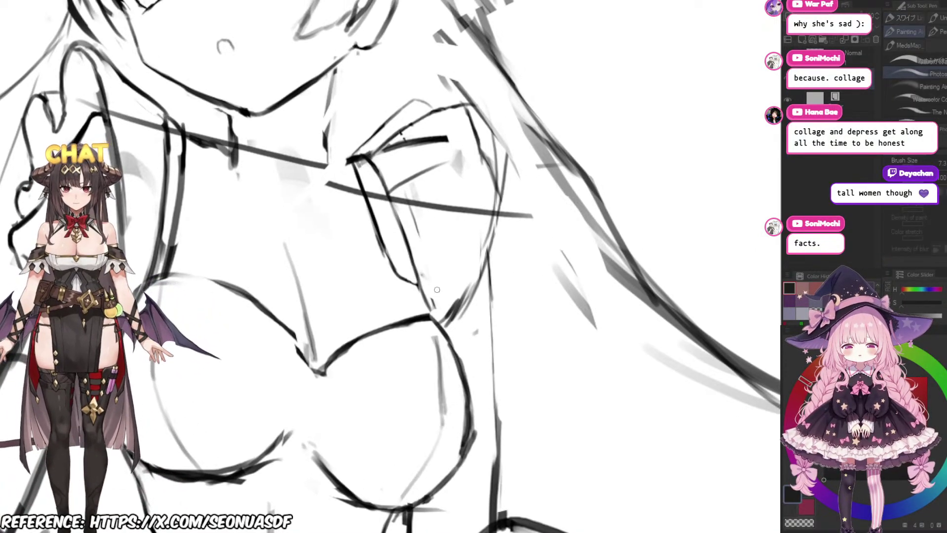
pyautogui.press('e')
pyautogui.moveTo(402, 220)
pyautogui.mouseDown()
pyautogui.moveTo(394, 193)
pyautogui.moveTo(407, 227)
pyautogui.mouseUp()
pyautogui.press('p')
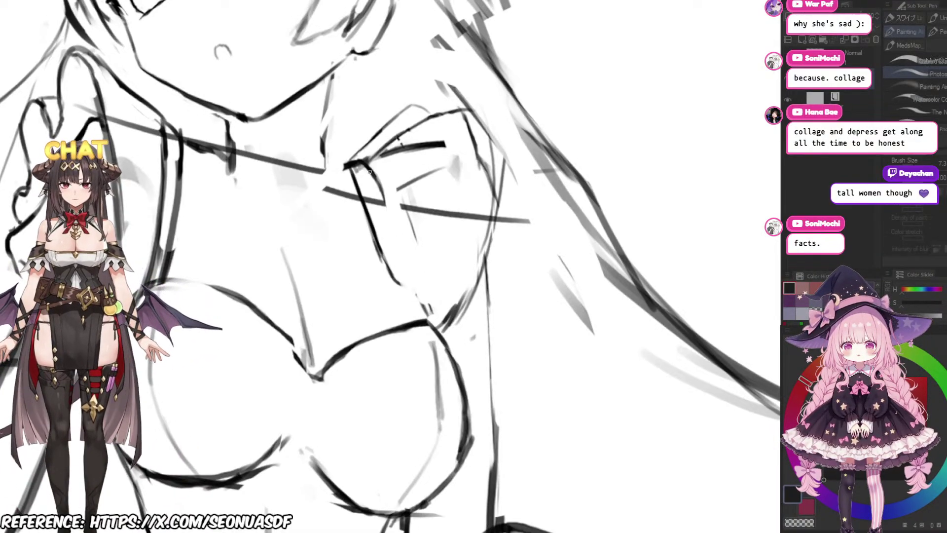
pyautogui.moveTo(406, 276); pyautogui.dragTo(426, 319)
pyautogui.scroll(-3, 444, 315)
pyautogui.scroll(4, 434, 232)
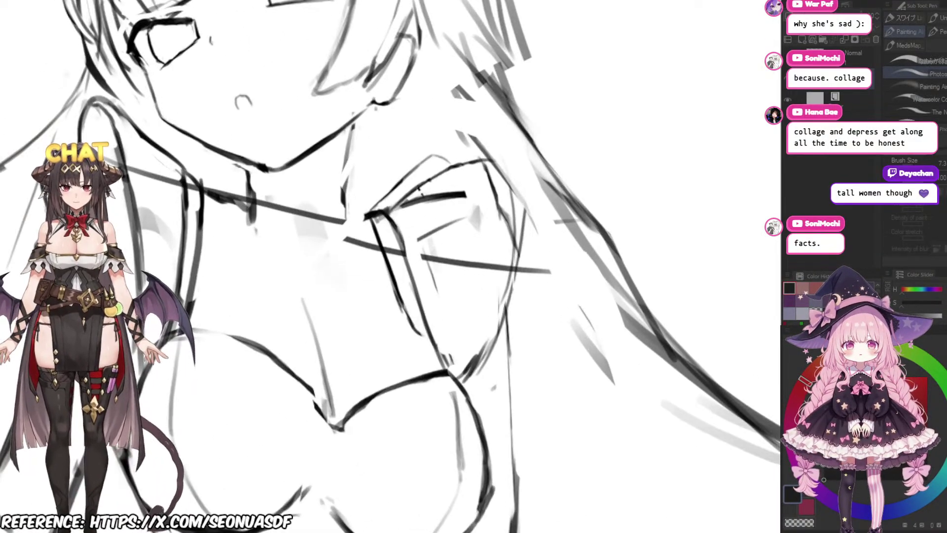
pyautogui.press('e')
pyautogui.press('p')
pyautogui.moveTo(412, 257)
pyautogui.mouseDown()
pyautogui.moveTo(391, 213)
pyautogui.moveTo(391, 244)
pyautogui.mouseUp()
pyautogui.scroll(-4, 468, 208)
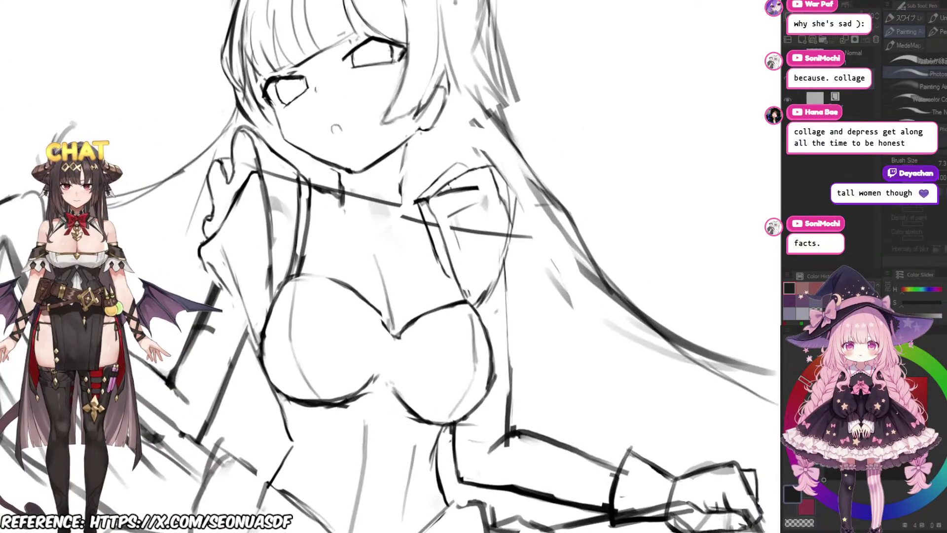
# Step: Erase part of the left sleeve's outer edge and draw a small fabric notch pointing inward there
pyautogui.scroll(3, 483, 232)
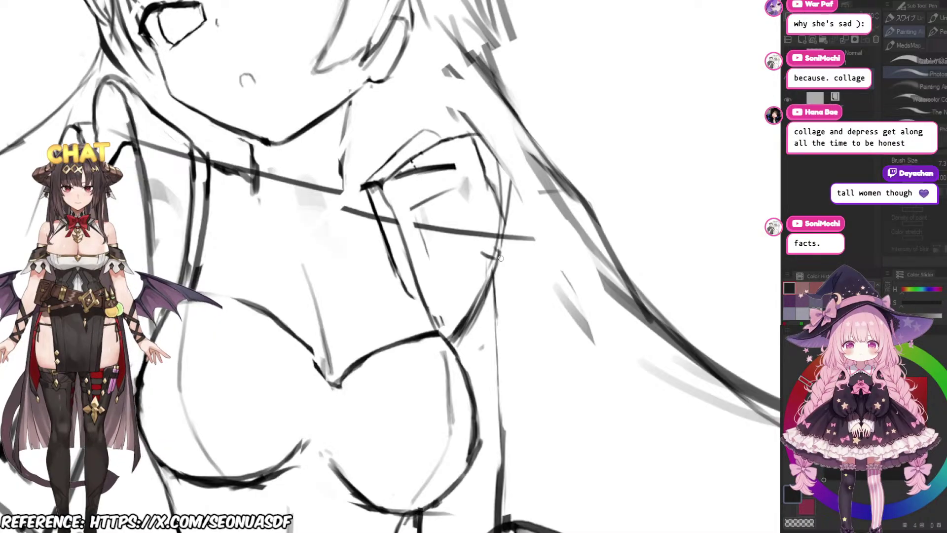
pyautogui.press('e')
pyautogui.scroll(1, 500, 257)
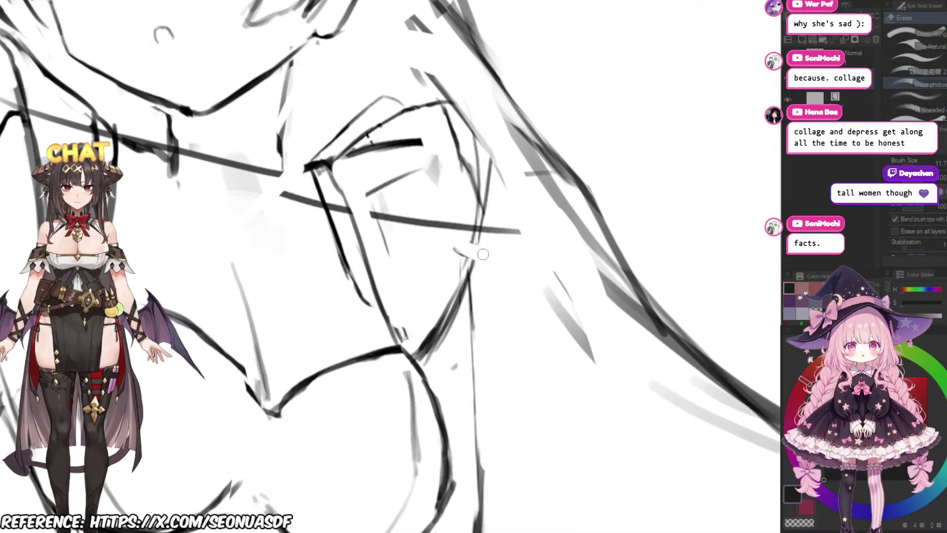
pyautogui.moveTo(484, 255); pyautogui.dragTo(446, 261)
pyautogui.press('p')
pyautogui.moveTo(414, 228); pyautogui.dragTo(406, 233)
pyautogui.scroll(1, 443, 254)
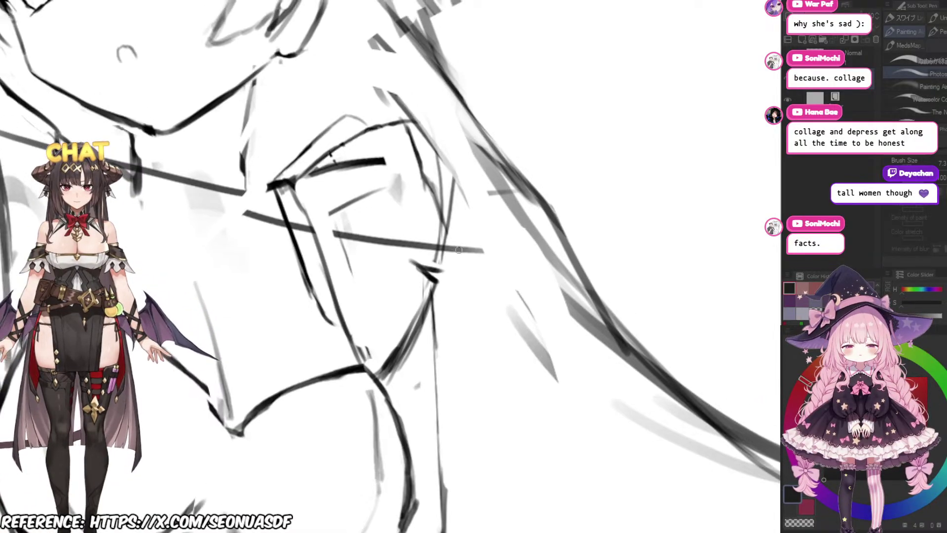
# Step: Clear the old outer edge of the left sleeve and draw a curved seam across it with a rounded outer edge down to the notch
pyautogui.press('e')
pyautogui.scroll(2, 448, 220)
pyautogui.hscroll(-1, 448, 219)
pyautogui.press('p')
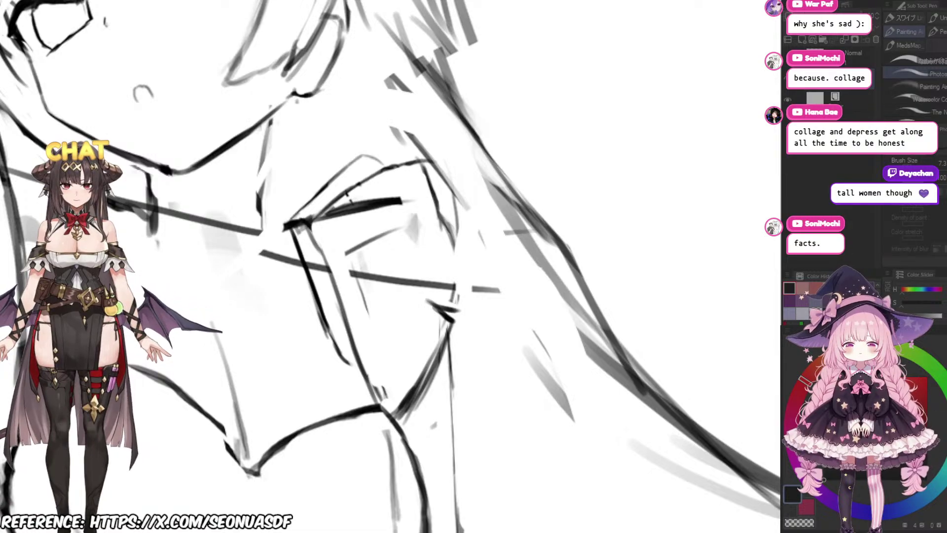
pyautogui.scroll(2, 400, 276)
pyautogui.moveTo(311, 263)
pyautogui.mouseDown()
pyautogui.moveTo(464, 205)
pyautogui.moveTo(447, 202)
pyautogui.moveTo(471, 194)
pyautogui.moveTo(465, 301)
pyautogui.mouseUp()
pyautogui.moveTo(482, 218); pyautogui.dragTo(469, 321)
# Step: Erase the shoulder guide line inside the left sleeve and the dark fold line above the sleeve's curved seam
pyautogui.press('e')
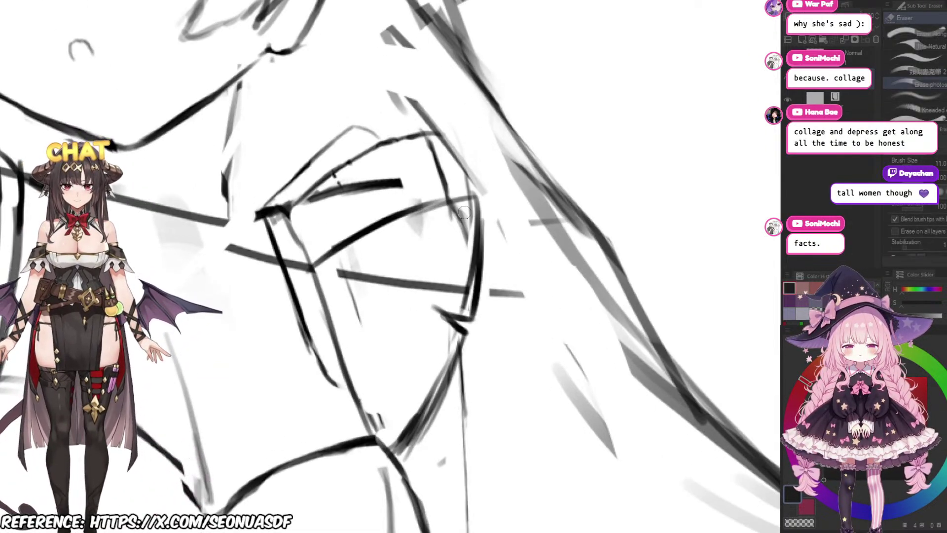
pyautogui.moveTo(468, 262); pyautogui.dragTo(406, 278)
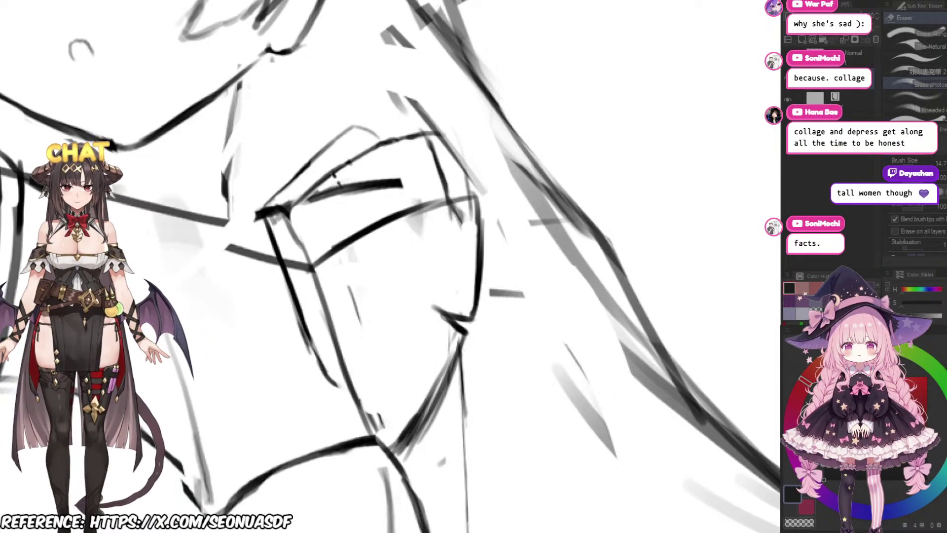
pyautogui.scroll(-1, 463, 241)
pyautogui.press('p')
pyautogui.press('e')
pyautogui.moveTo(401, 191); pyautogui.dragTo(328, 208)
# Step: Darken the left side of the girl's neck and join its base to the left sleeve with a short shoulder line
pyautogui.scroll(-5, 444, 180)
pyautogui.scroll(2, 451, 199)
pyautogui.press('p')
pyautogui.moveTo(375, 139); pyautogui.dragTo(373, 169)
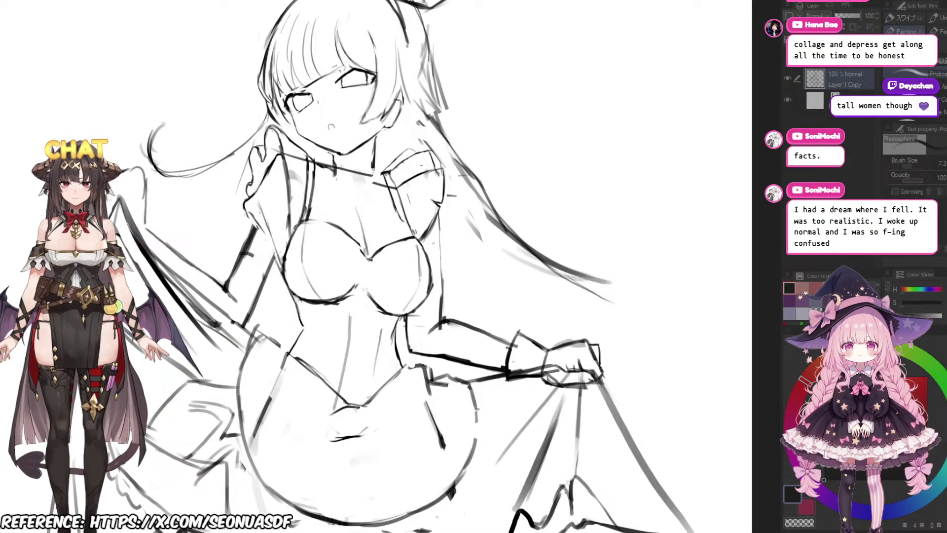
pyautogui.scroll(5, 345, 222)
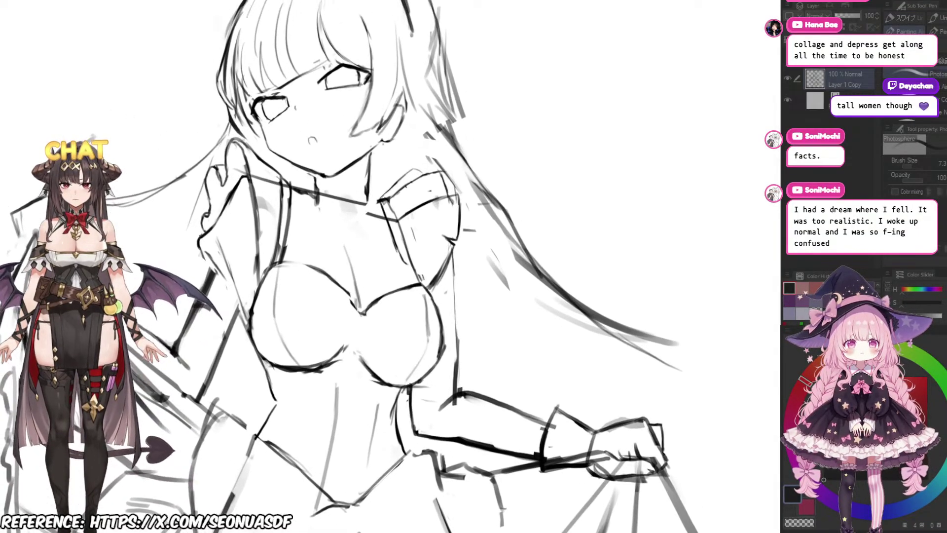
pyautogui.moveTo(389, 175); pyautogui.dragTo(380, 190)
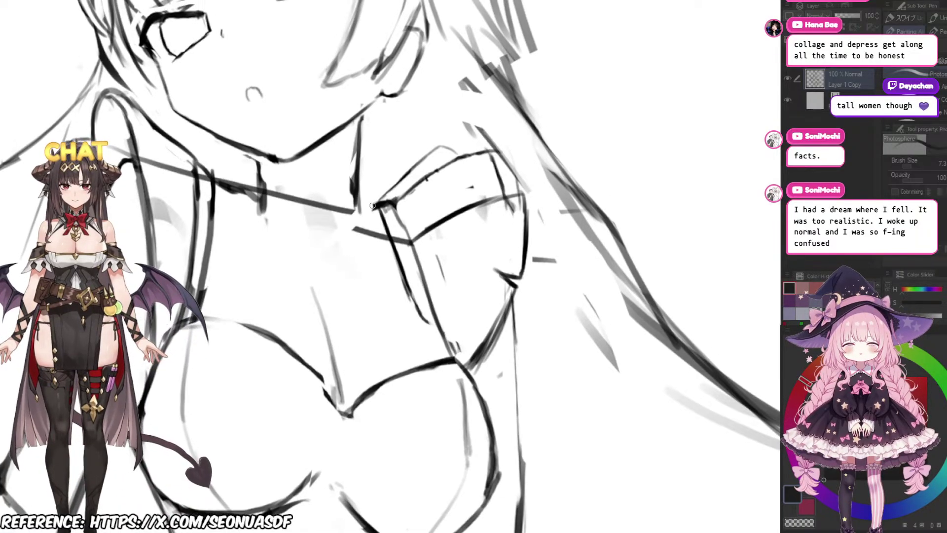
pyautogui.scroll(-6, 346, 267)
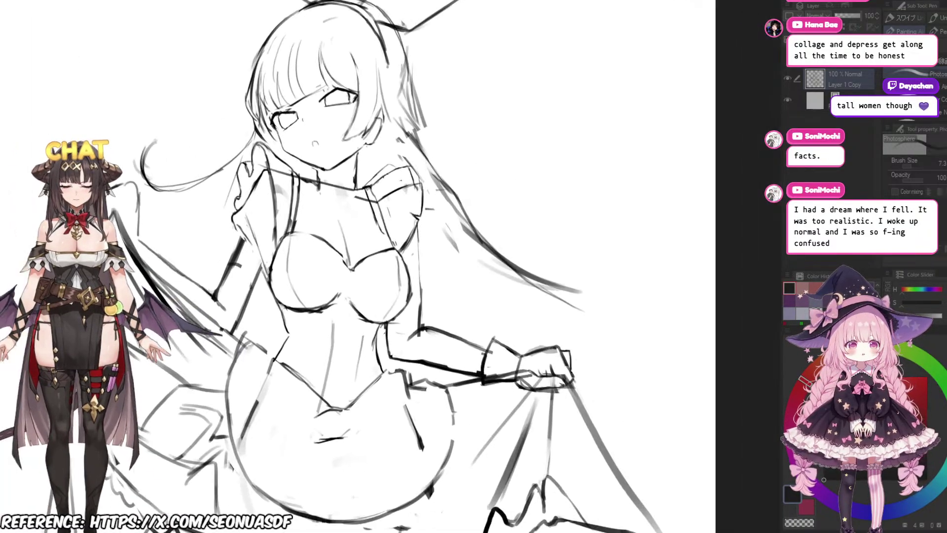
# Step: Extend the hair on the girl's left with flicked tips and curved strands sweeping out above and beyond her skirt-holding hand
pyautogui.scroll(4, 345, 267)
pyautogui.scroll(2, 335, 210)
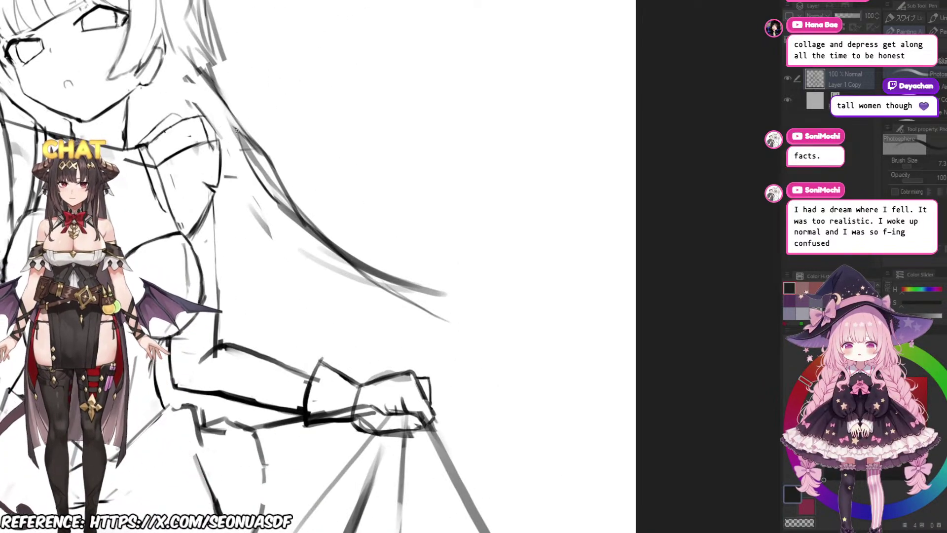
pyautogui.scroll(-2, 270, 198)
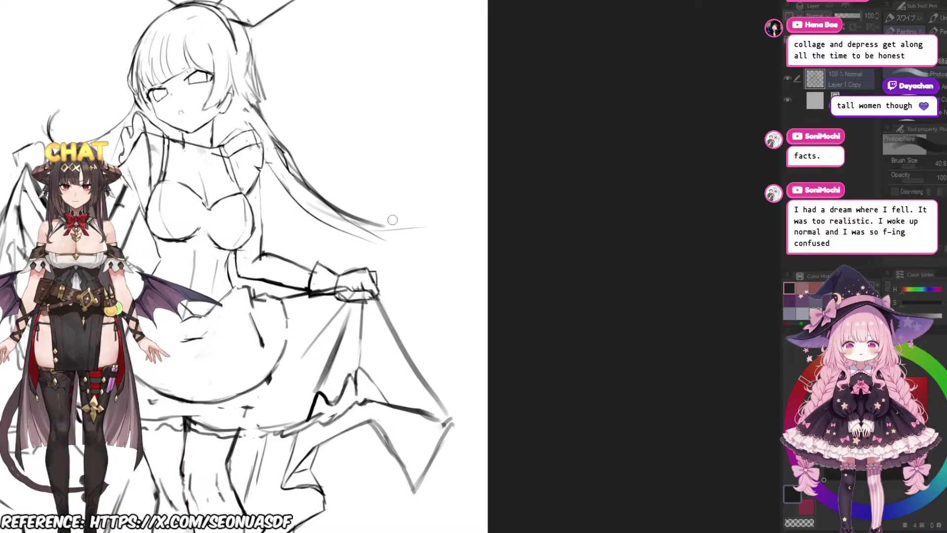
pyautogui.moveTo(400, 237); pyautogui.dragTo(409, 211)
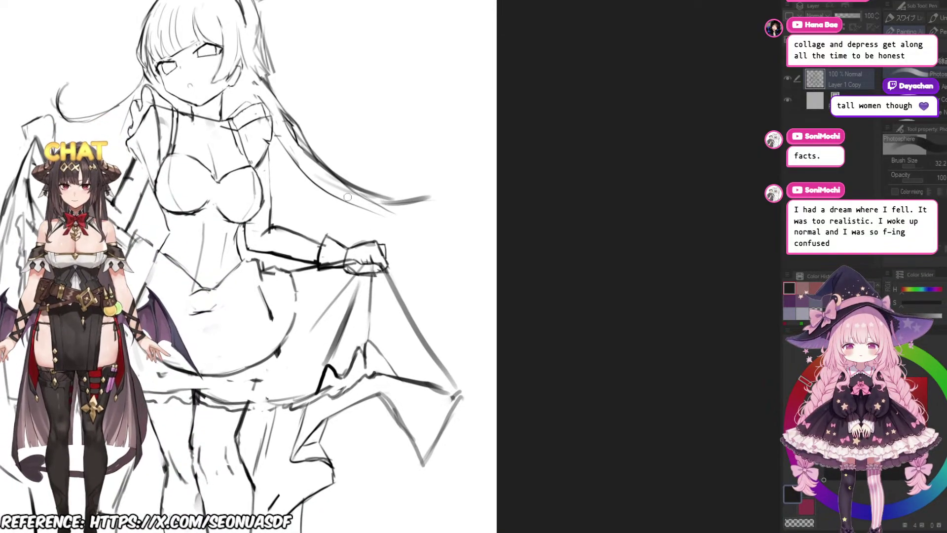
pyautogui.moveTo(347, 199)
pyautogui.mouseDown()
pyautogui.moveTo(382, 233)
pyautogui.moveTo(418, 233)
pyautogui.moveTo(439, 219)
pyautogui.moveTo(448, 233)
pyautogui.moveTo(419, 246)
pyautogui.mouseUp()
pyautogui.moveTo(414, 241)
pyautogui.mouseDown()
pyautogui.moveTo(402, 271)
pyautogui.moveTo(438, 284)
pyautogui.mouseUp()
pyautogui.moveTo(456, 227); pyautogui.dragTo(409, 311)
pyautogui.moveTo(303, 234); pyautogui.dragTo(397, 263)
pyautogui.hotkey('ctrl', '0')
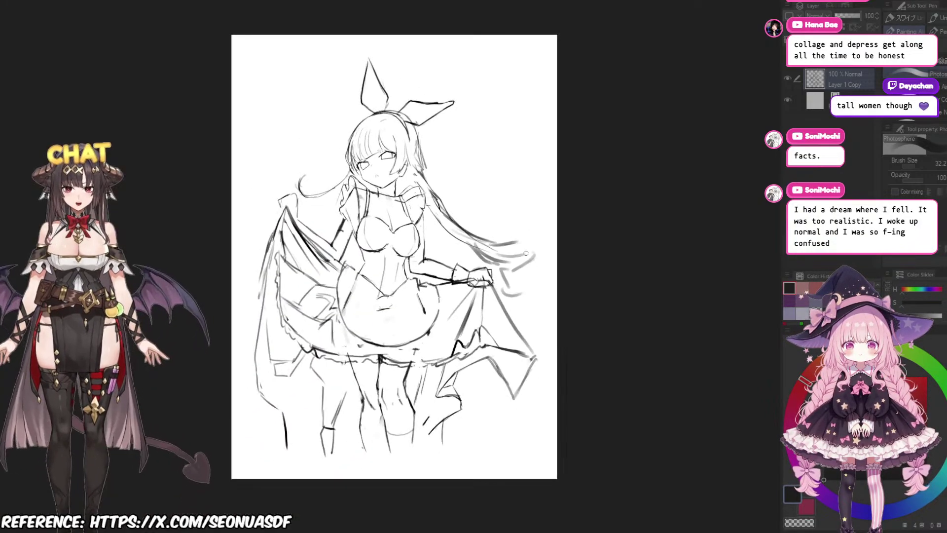
# Step: Rework the tip of the hair lock on the girl's right with thicker curled strands above the raised skirt corner
pyautogui.scroll(4, 396, 264)
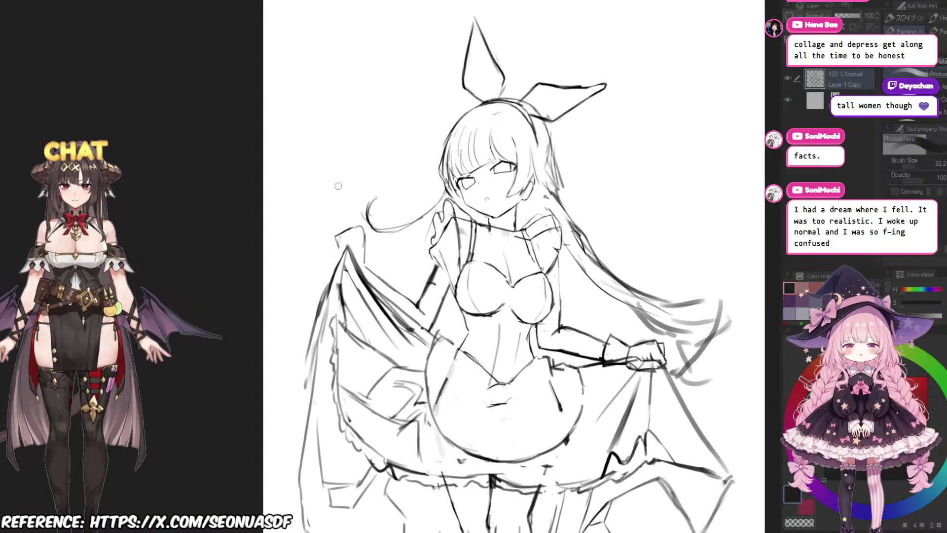
pyautogui.press('e')
pyautogui.moveTo(377, 195)
pyautogui.mouseDown()
pyautogui.moveTo(370, 207)
pyautogui.moveTo(349, 208)
pyautogui.moveTo(372, 231)
pyautogui.moveTo(355, 183)
pyautogui.moveTo(364, 179)
pyautogui.moveTo(351, 210)
pyautogui.moveTo(323, 235)
pyautogui.moveTo(336, 254)
pyautogui.mouseUp()
pyautogui.press('p')
pyautogui.press('e')
pyautogui.press('p')
pyautogui.scroll(-5, 453, 195)
pyautogui.scroll(4, 567, 199)
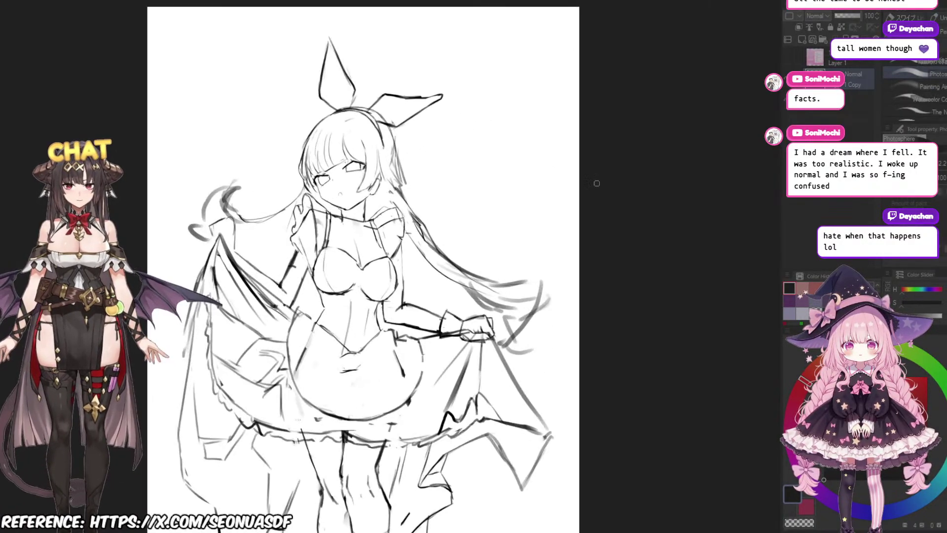
pyautogui.moveTo(596, 182); pyautogui.dragTo(626, 170)
pyautogui.scroll(-4, 480, 229)
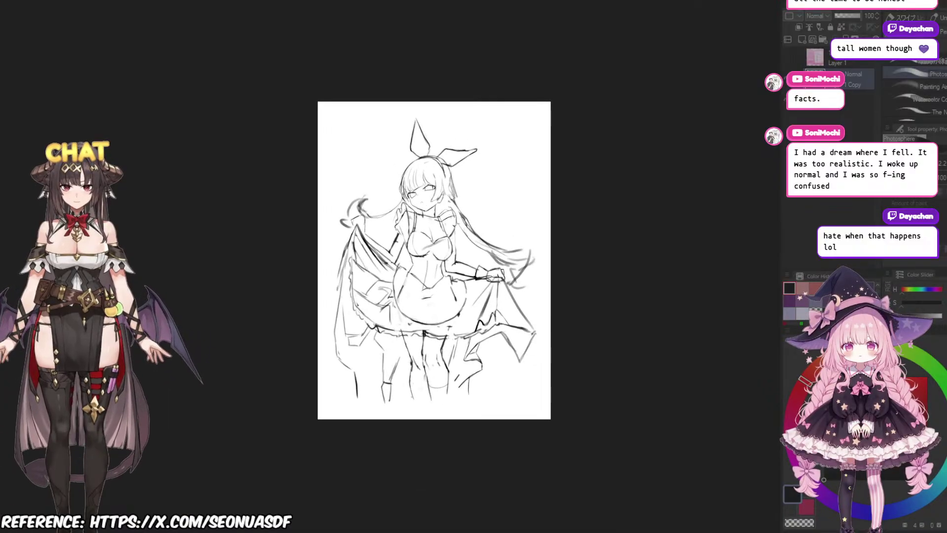
# Step: Add curved strands beneath the flicked hair lock above the raised skirt corner on the girl's right
pyautogui.hotkey('ctrl', 'alt', '0')
pyautogui.moveTo(352, 197); pyautogui.dragTo(327, 229)
pyautogui.moveTo(326, 226); pyautogui.dragTo(348, 236)
pyautogui.moveTo(340, 239); pyautogui.dragTo(360, 246)
pyautogui.scroll(-4, 471, 239)
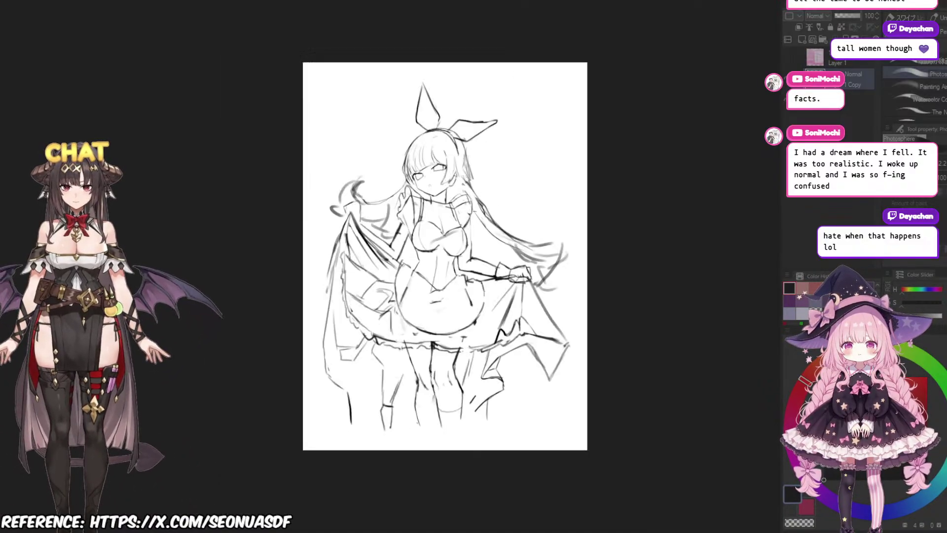
# Step: Darken the outer contour of the long hair falling behind the girl's left ear towards the shoulder
pyautogui.scroll(5, 519, 222)
pyautogui.moveTo(388, 152); pyautogui.dragTo(431, 198)
pyautogui.press('e')
pyautogui.press('p')
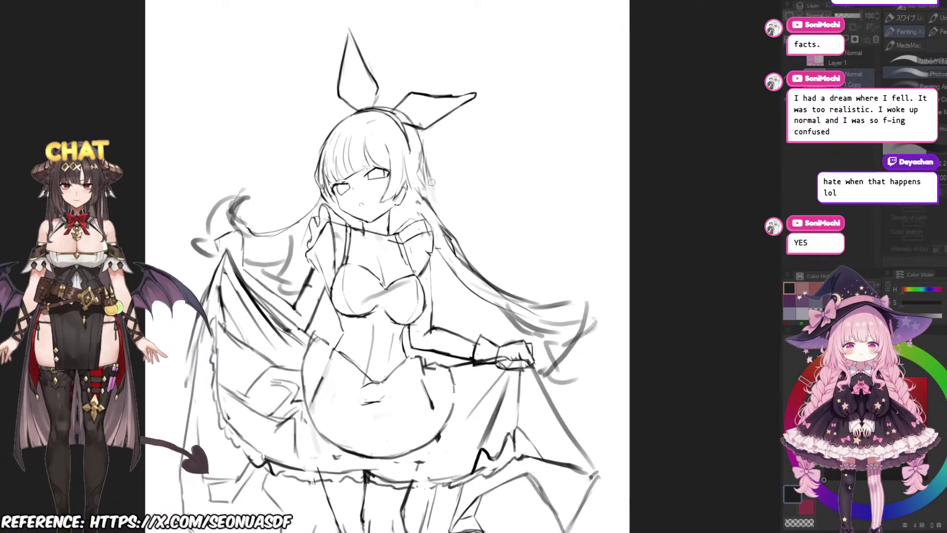
pyautogui.moveTo(426, 167); pyautogui.dragTo(439, 222)
pyautogui.scroll(2, 443, 196)
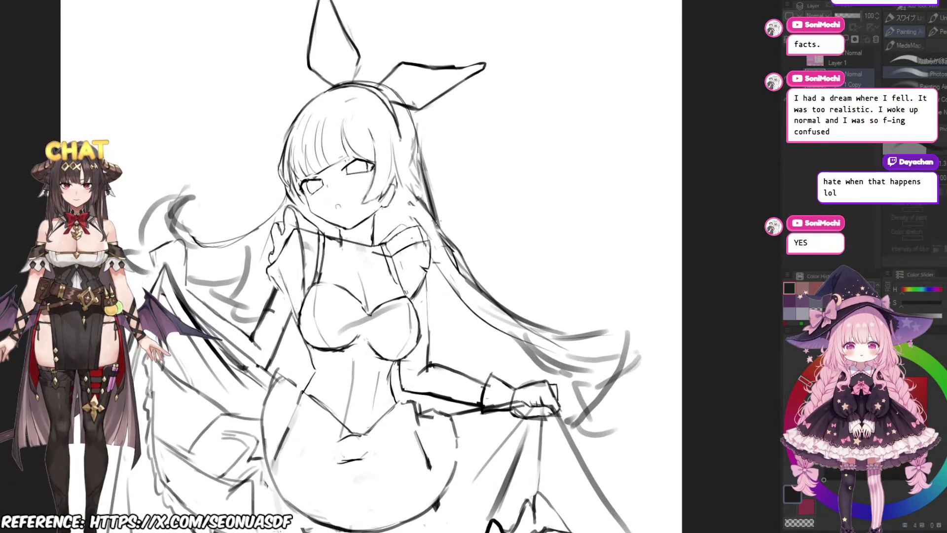
pyautogui.press('e')
pyautogui.press('p')
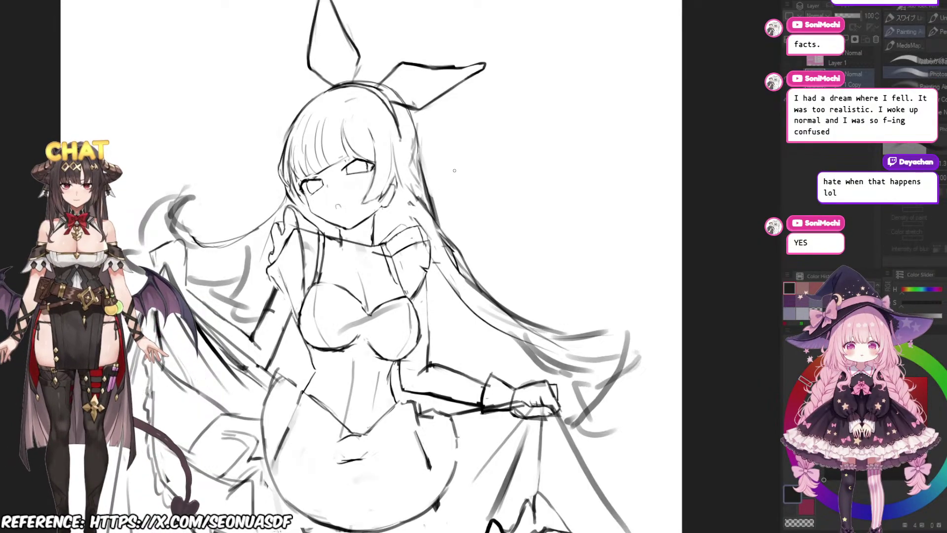
pyautogui.moveTo(430, 169); pyautogui.dragTo(473, 192)
pyautogui.scroll(2, 361, 212)
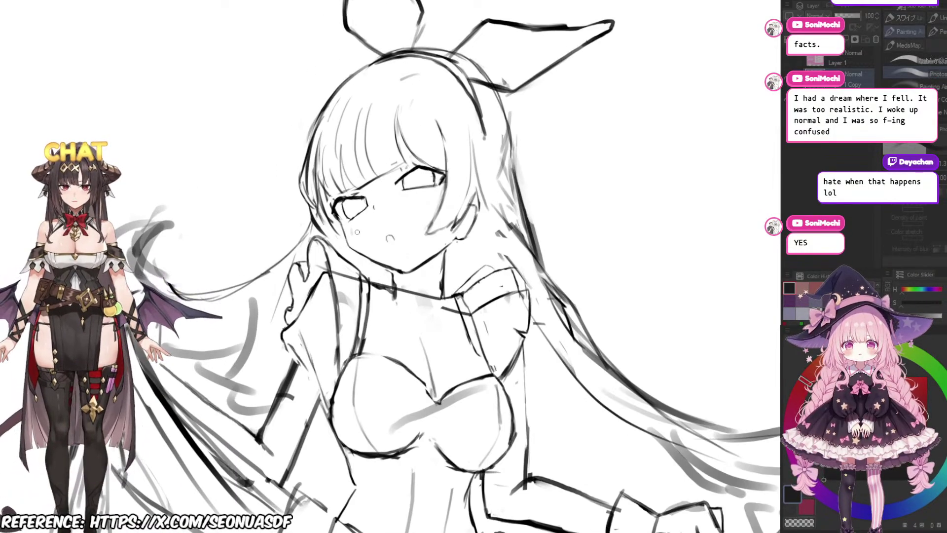
pyautogui.moveTo(397, 192); pyautogui.dragTo(399, 199)
pyautogui.press(']')
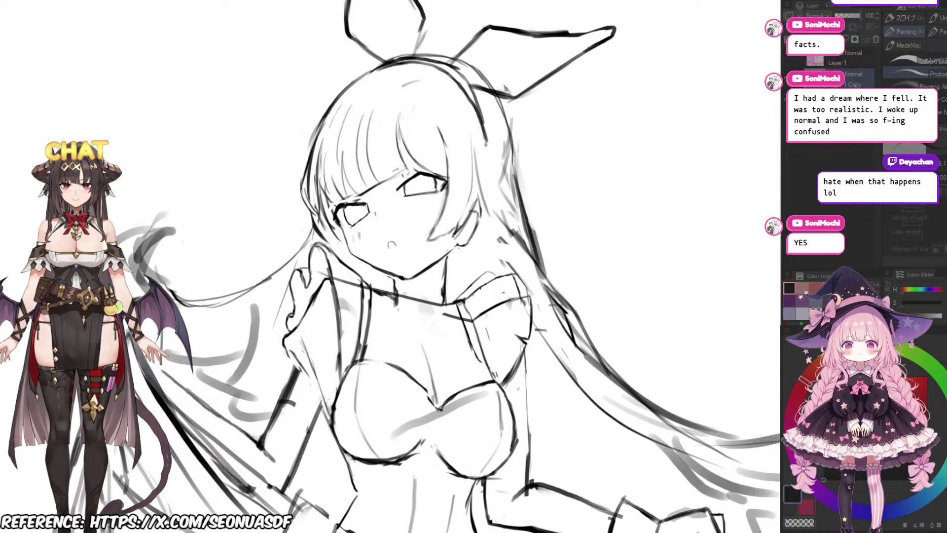
pyautogui.scroll(-6, 494, 133)
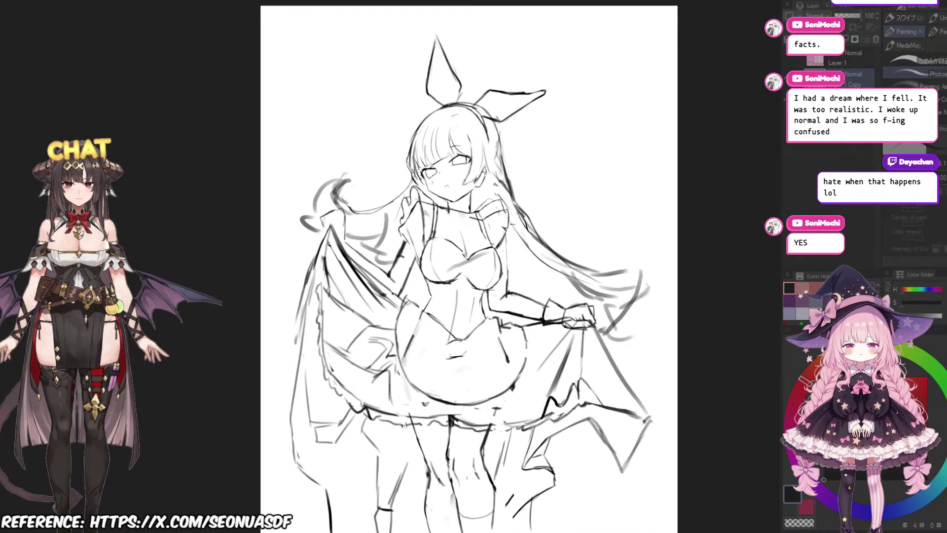
# Step: Erase the outer line of the girl's left upper arm and redraw it thinner and closer to the body
pyautogui.scroll(5, 561, 173)
pyautogui.moveTo(456, 227); pyautogui.dragTo(472, 217)
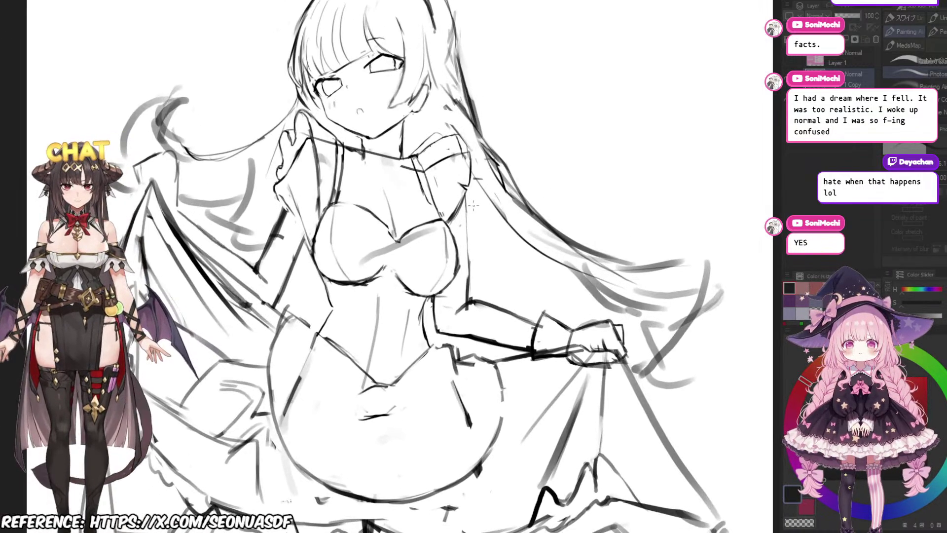
pyautogui.press('e')
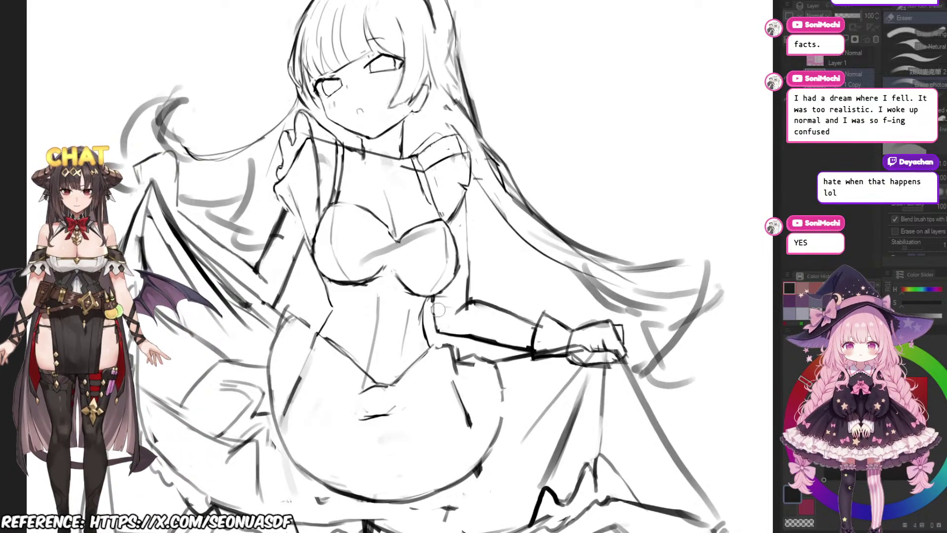
pyautogui.scroll(-4, 489, 245)
pyautogui.scroll(3, 489, 245)
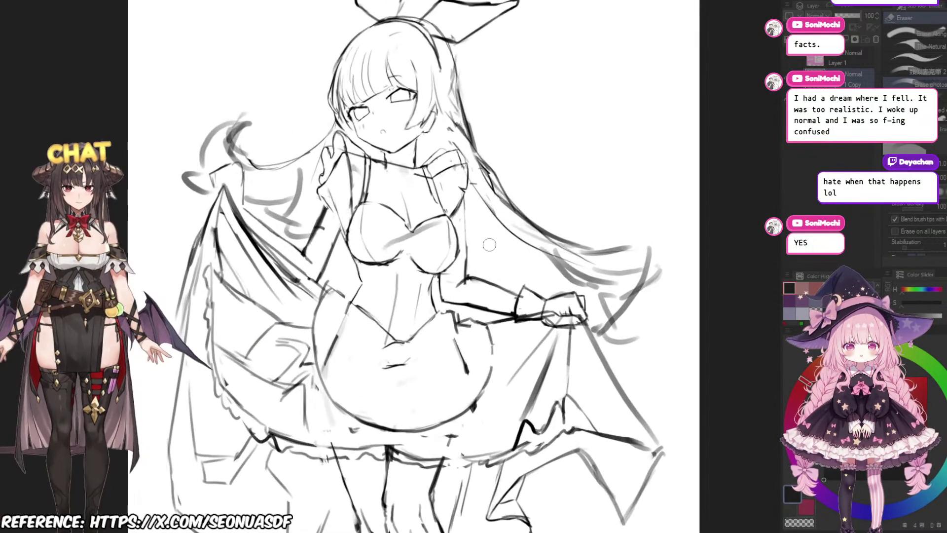
pyautogui.scroll(2, 482, 216)
pyautogui.press('j')
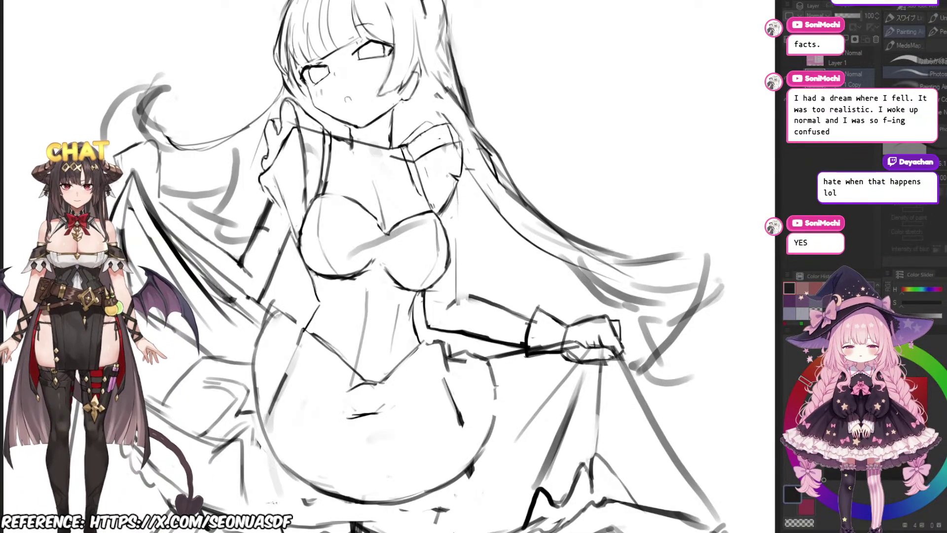
# Step: Lasso the girl's left forearm between elbow and cuff and transform it to adjust its position
pyautogui.press('m')
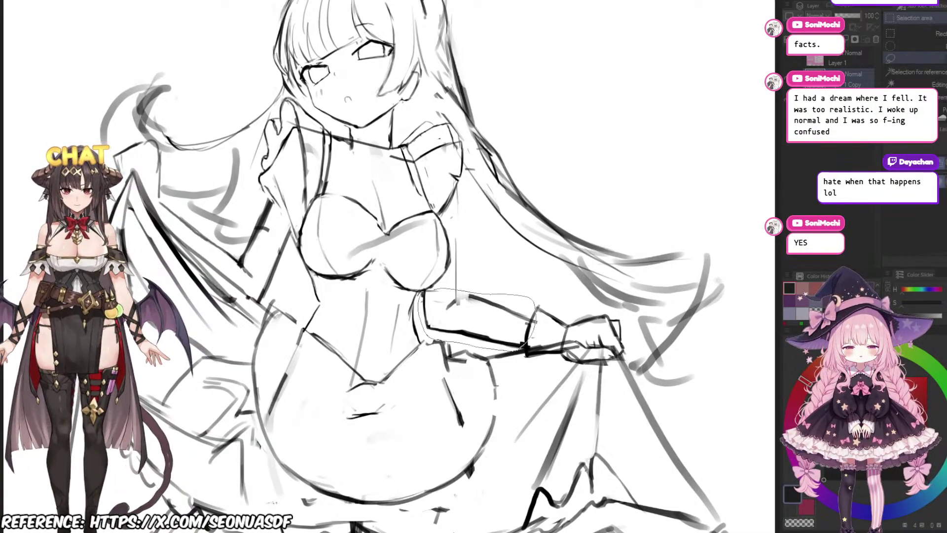
pyautogui.hotkey('ctrl', 't')
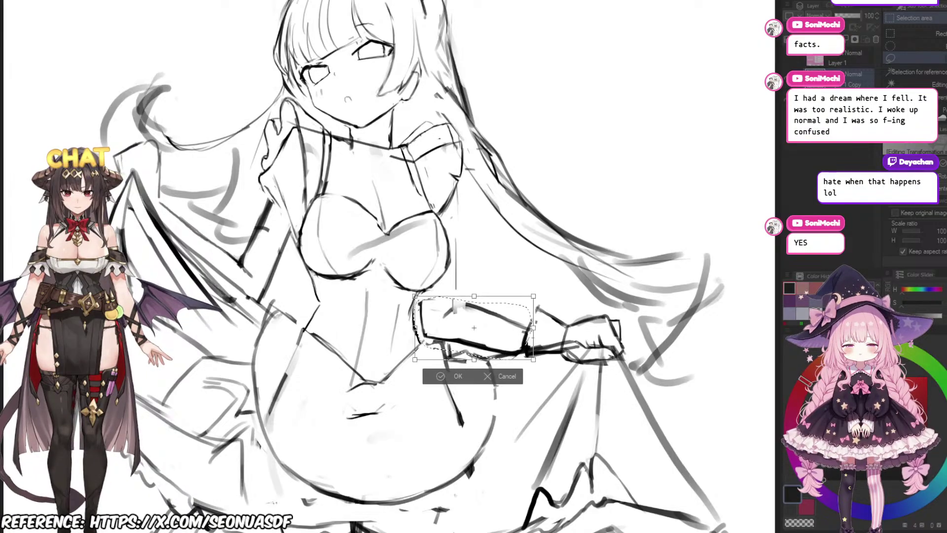
pyautogui.press('Return')
# Step: Extend the left upper arm line from the sleeve to the elbow and redraw the forearm's upper edge to the cuff
pyautogui.press('b')
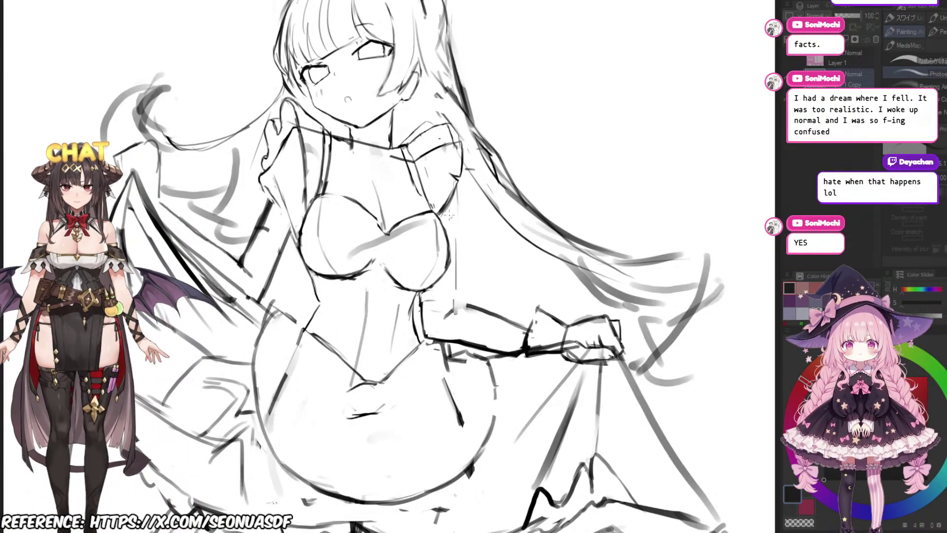
pyautogui.press('e')
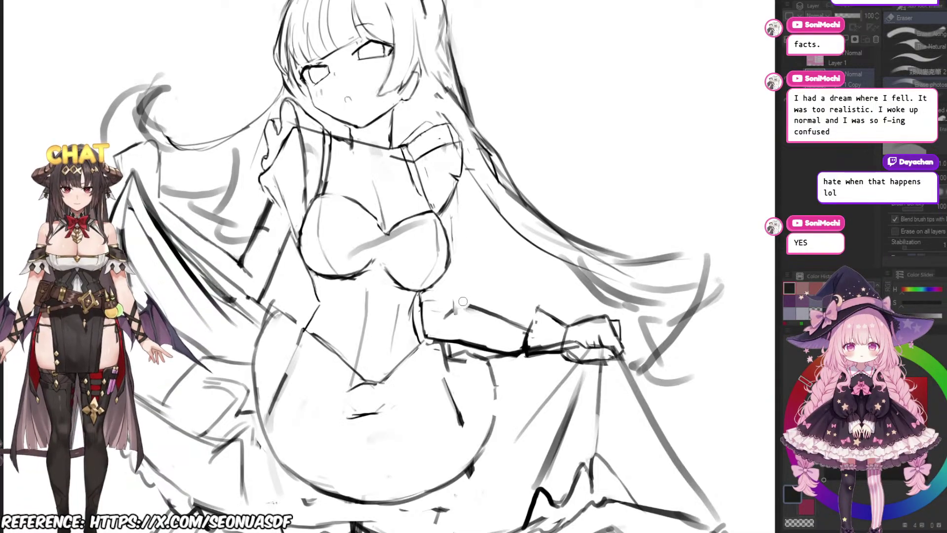
pyautogui.press('j')
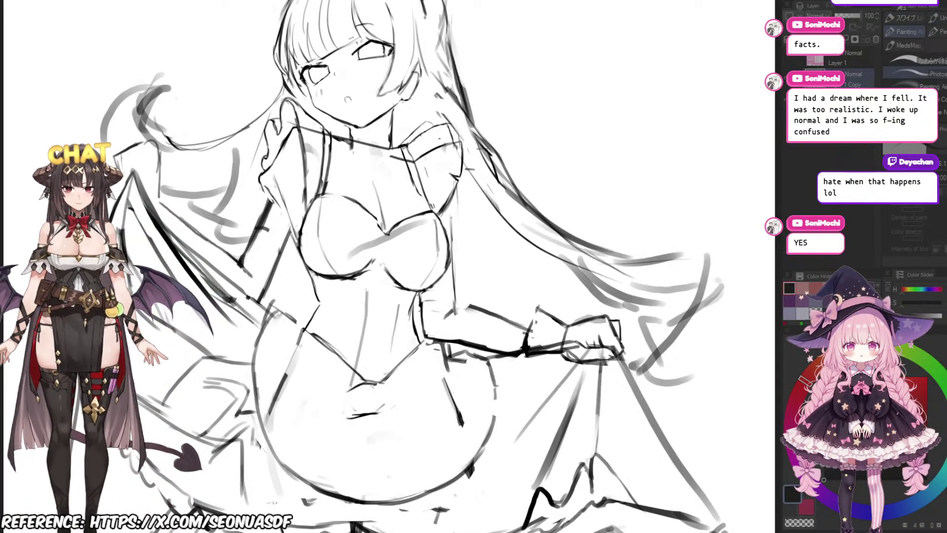
pyautogui.press('e')
pyautogui.moveTo(483, 307); pyautogui.dragTo(504, 321)
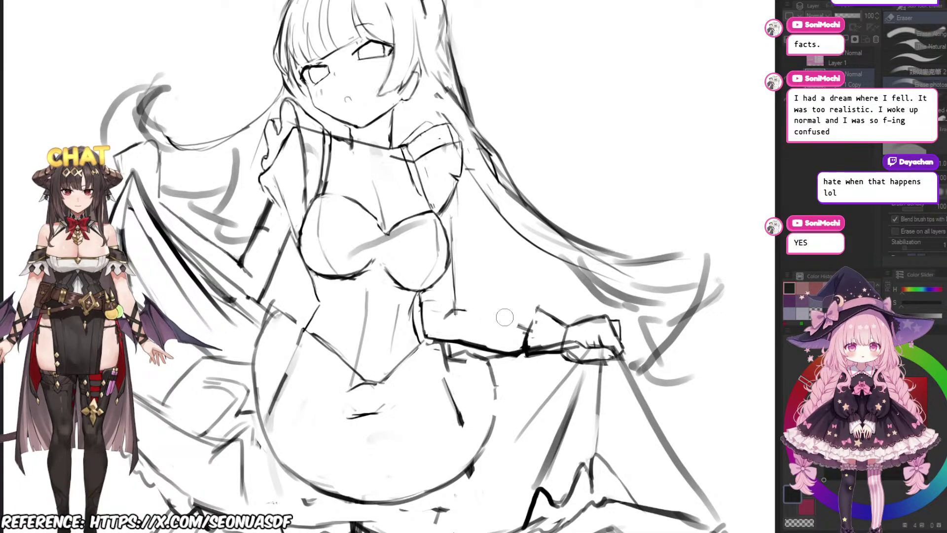
pyautogui.press('j')
# Step: Crop the canvas slightly on all four sides so the page fits more tightly around the girl
pyautogui.hotkey('ctrl', '0')
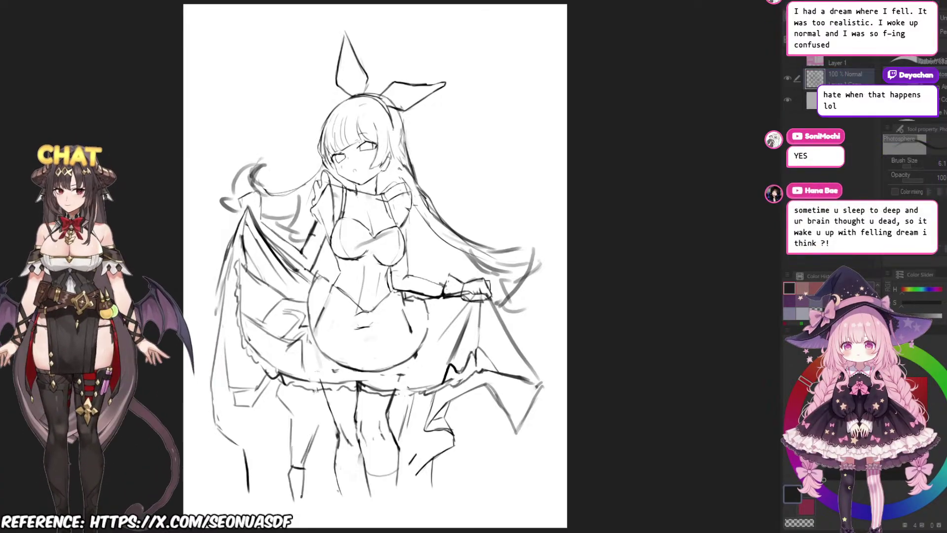
pyautogui.hotkey('ctrl', 't')
pyautogui.moveTo(374, 4); pyautogui.dragTo(375, 19)
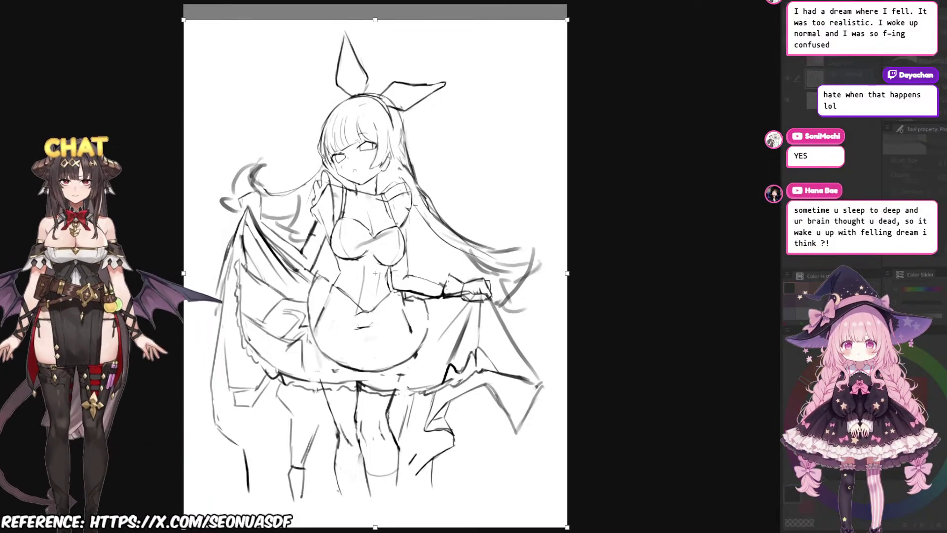
pyautogui.moveTo(375, 527); pyautogui.dragTo(375, 505)
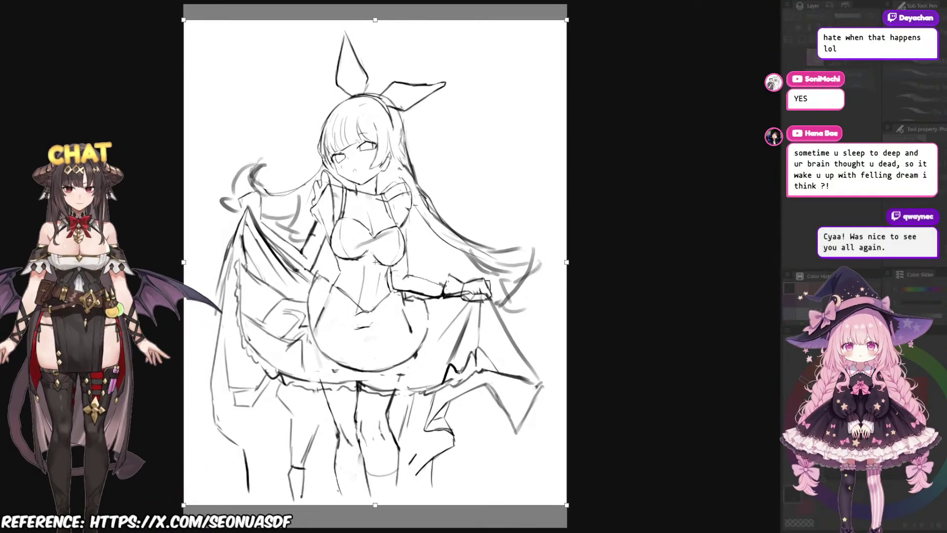
pyautogui.moveTo(567, 262); pyautogui.dragTo(553, 262)
pyautogui.moveTo(183, 262); pyautogui.dragTo(196, 261)
pyautogui.press('Return')
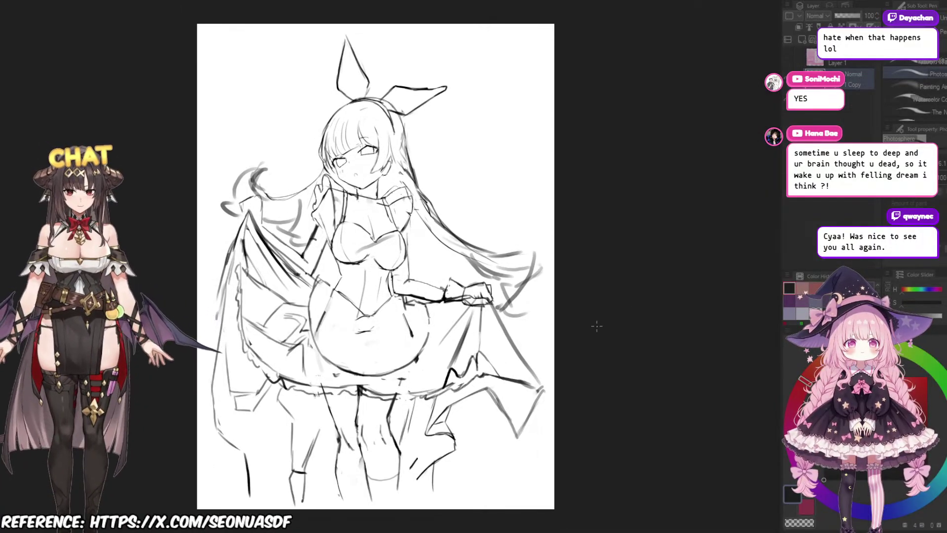
pyautogui.hotkey('ctrl', '0')
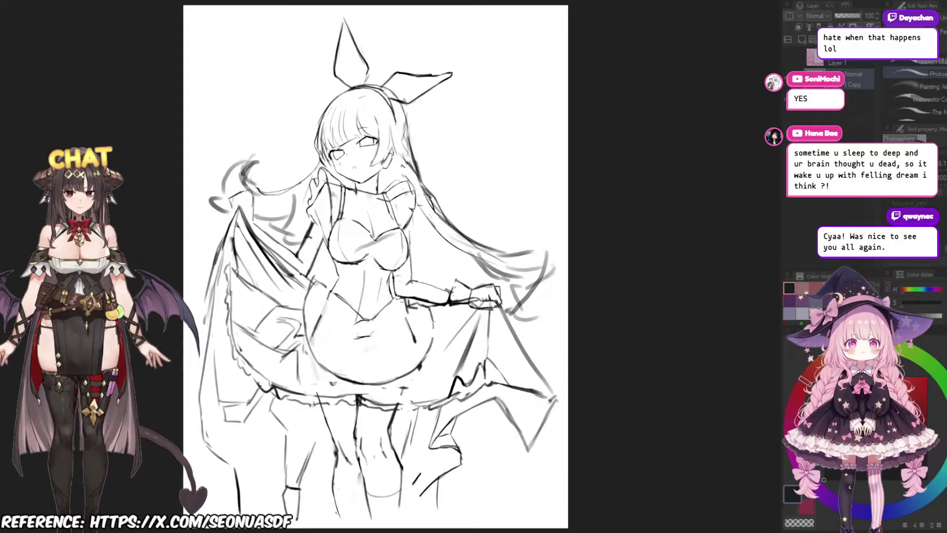